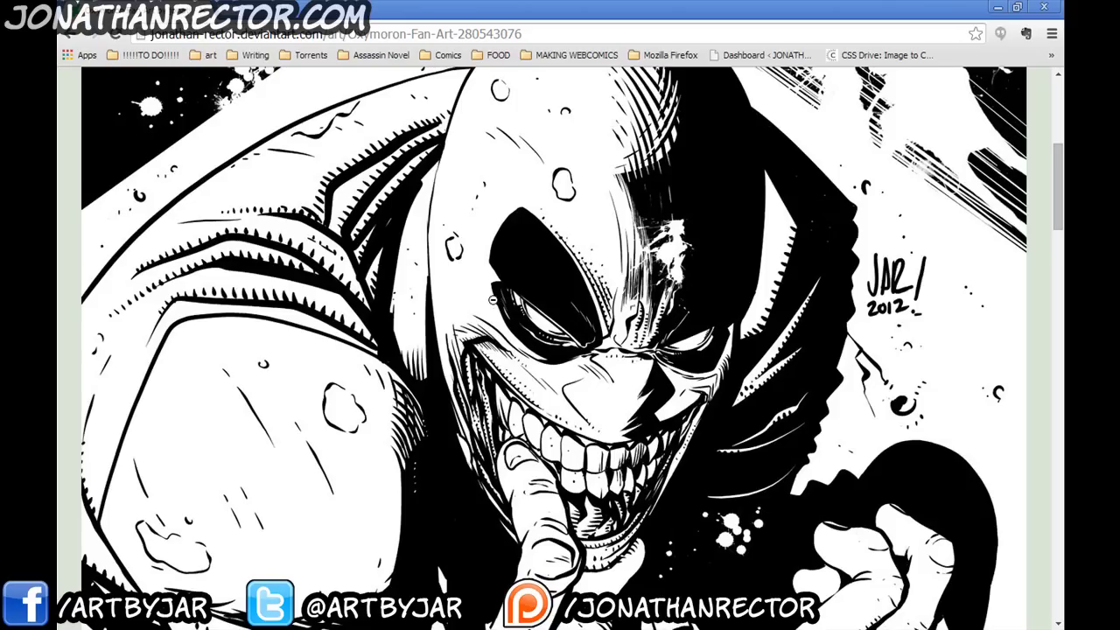
- Enlarge the Oxymoron Fan Art and examine its inking from the background speed lines down to the splattered lower arm
click(493, 299)
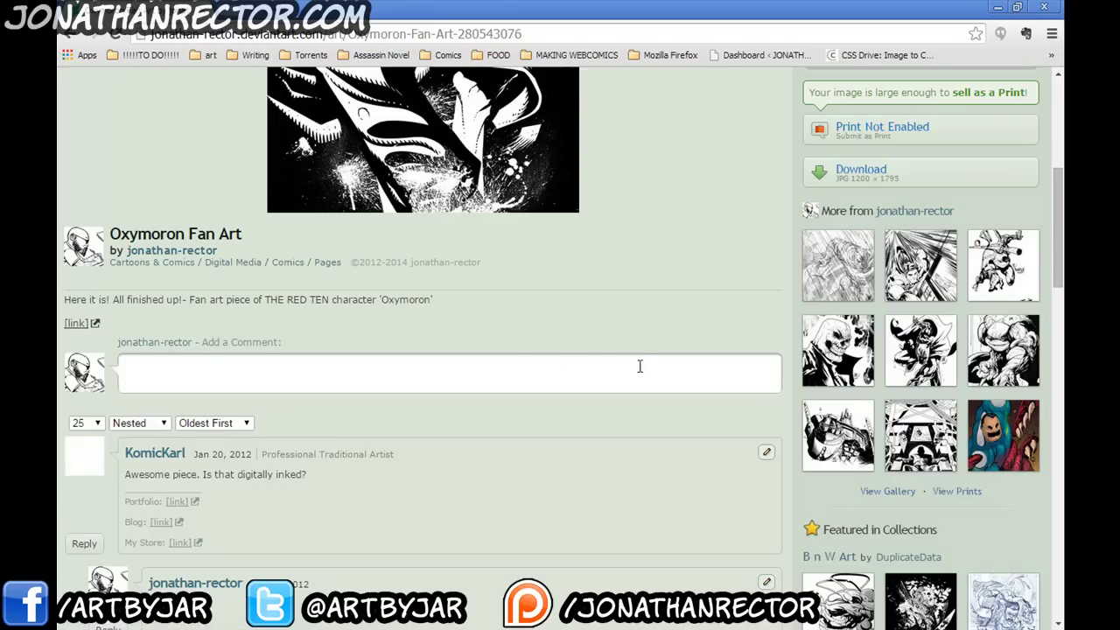
scroll(640, 368, up, 4)
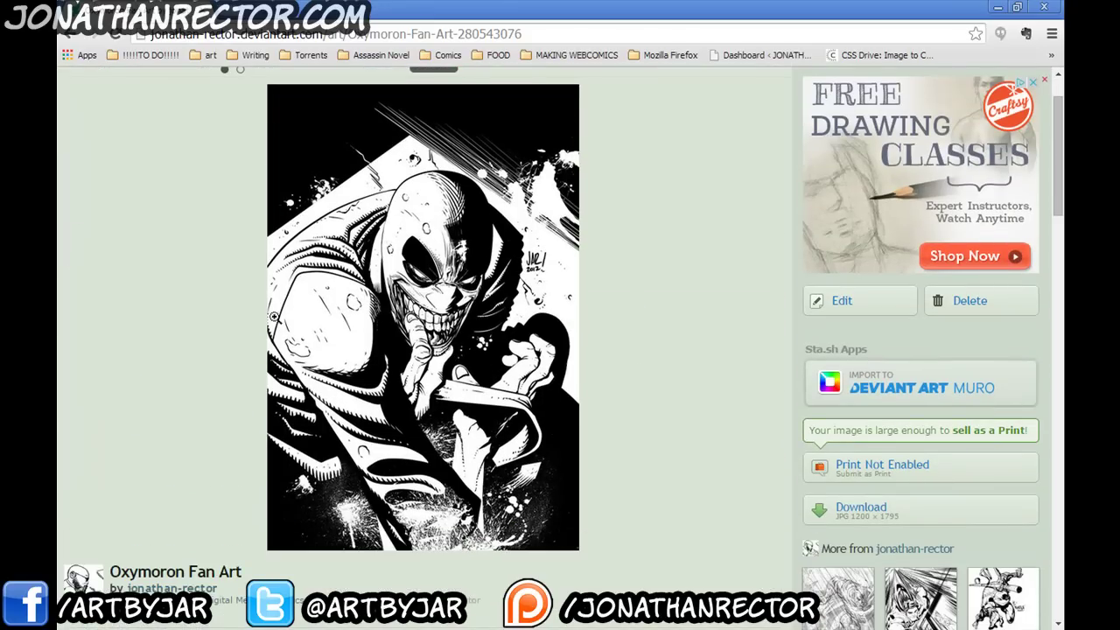
click(387, 316)
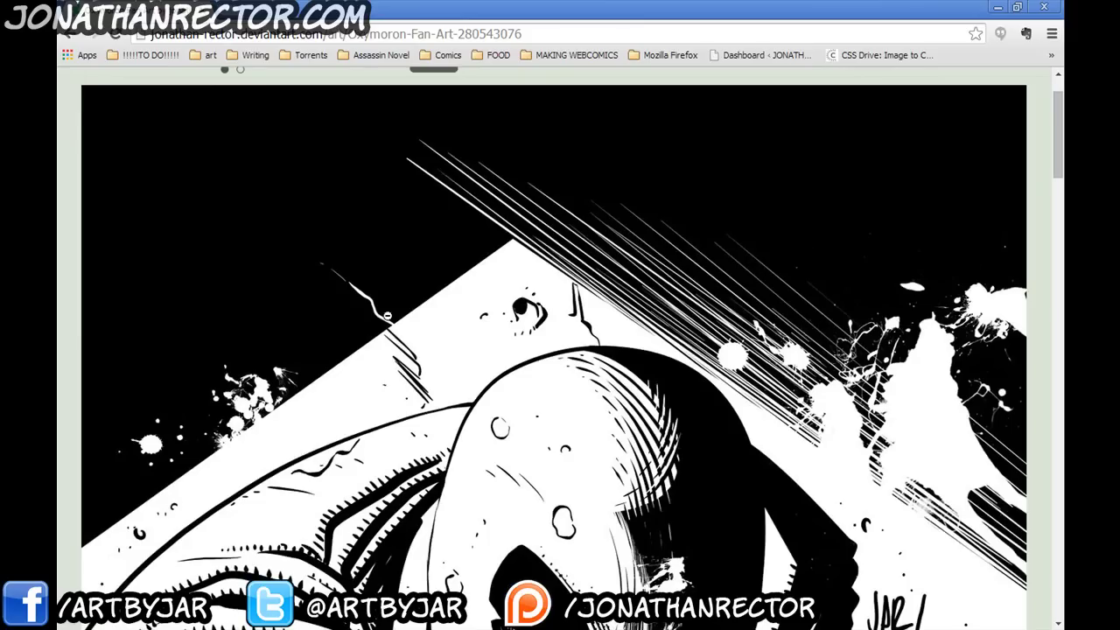
scroll(387, 316, down, 1)
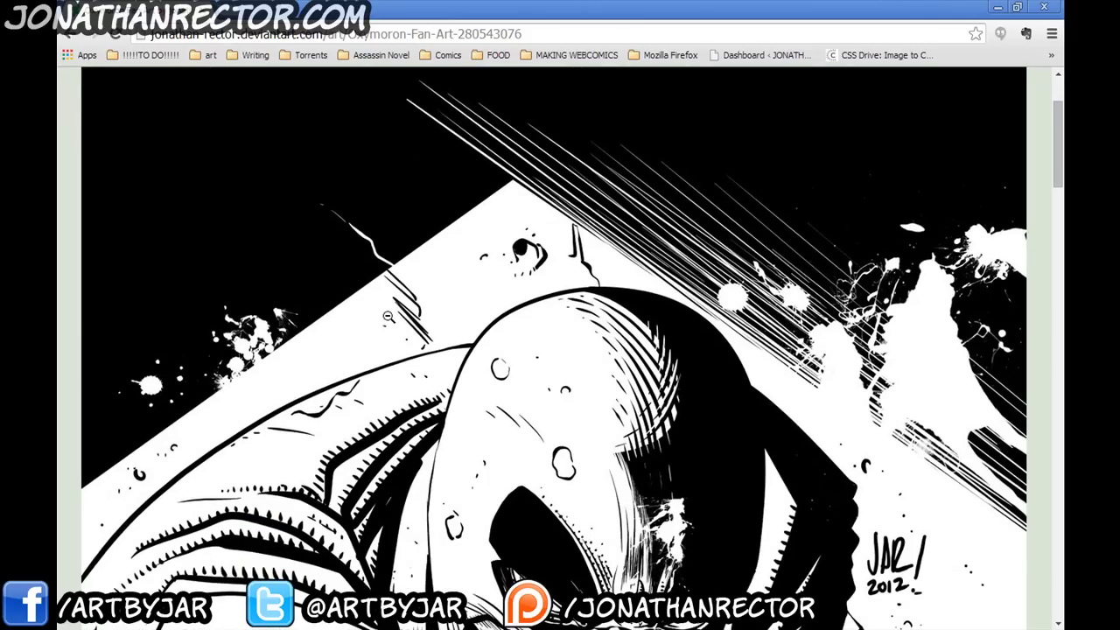
scroll(387, 316, down, 2)
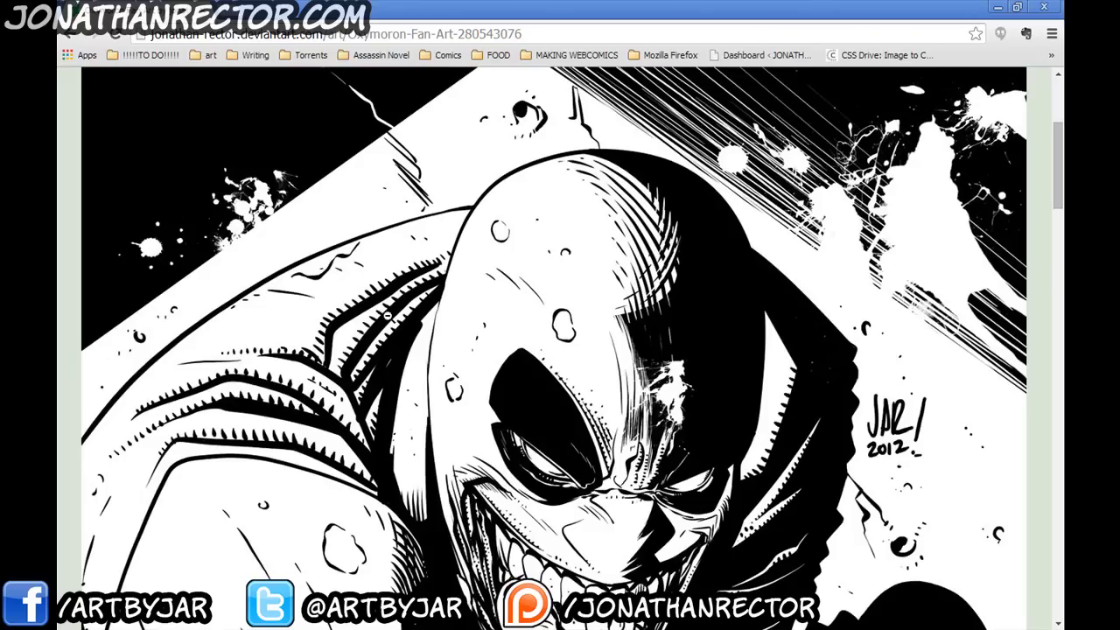
scroll(387, 315, down, 3)
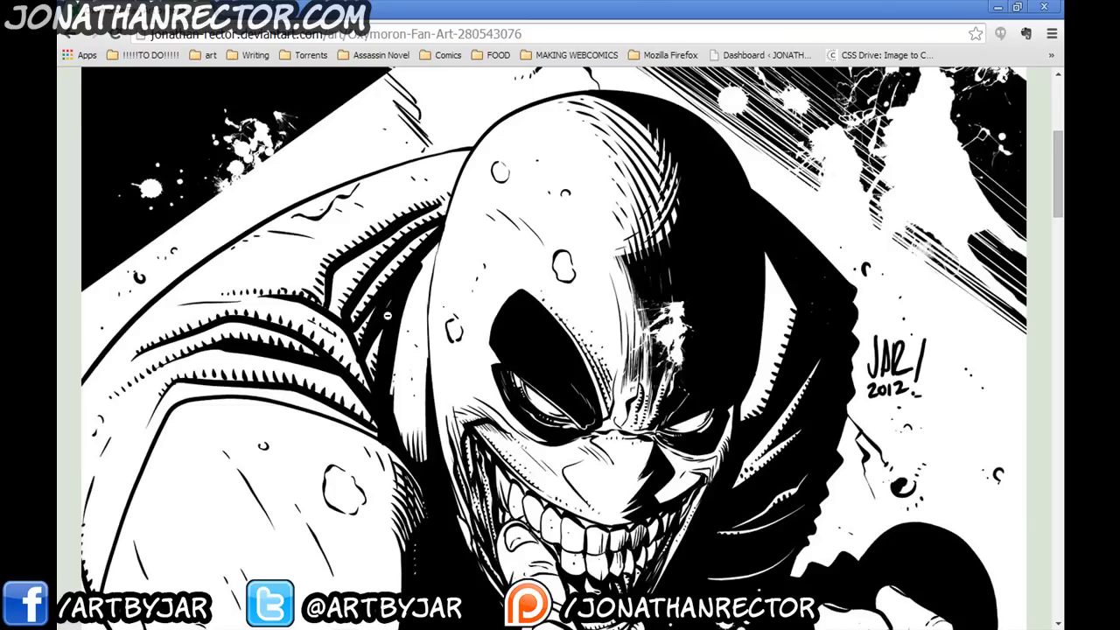
scroll(387, 315, down, 2)
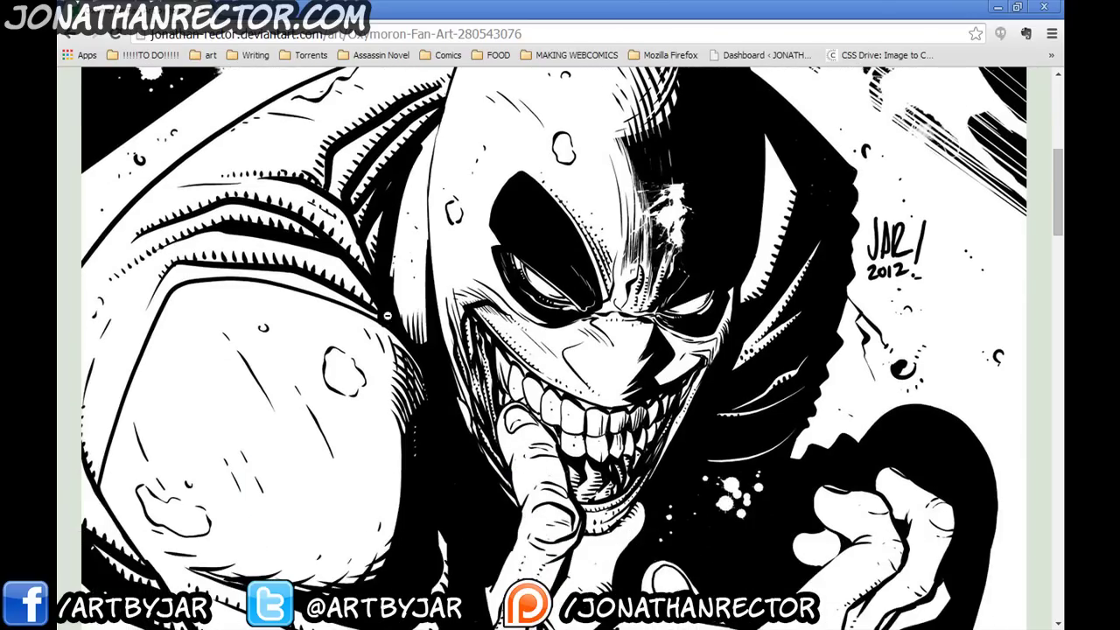
scroll(387, 315, down, 5)
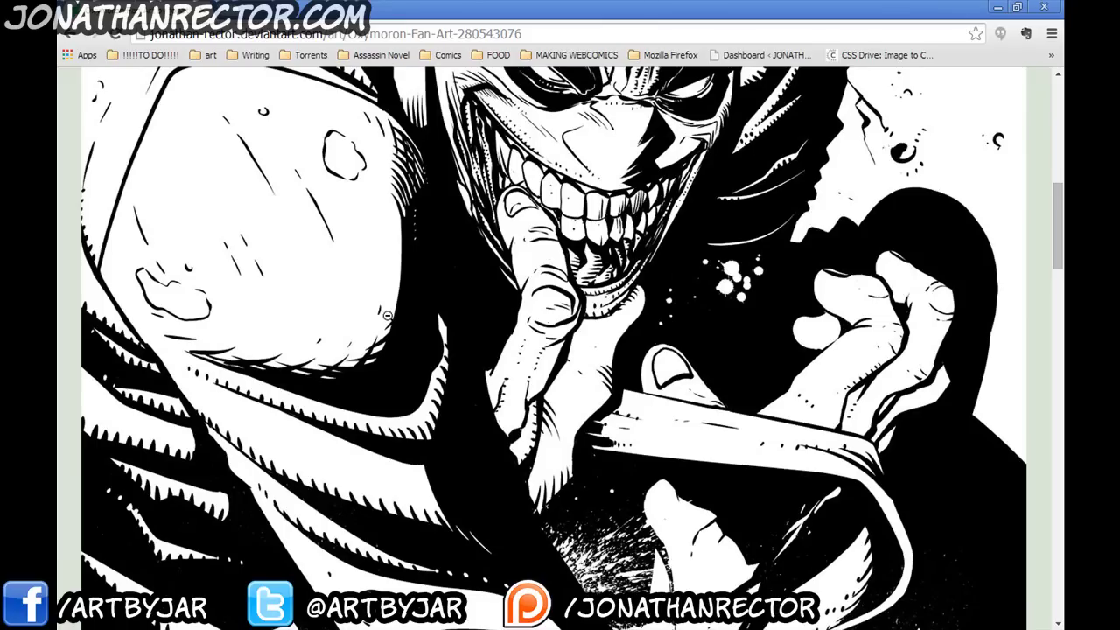
scroll(388, 315, down, 7)
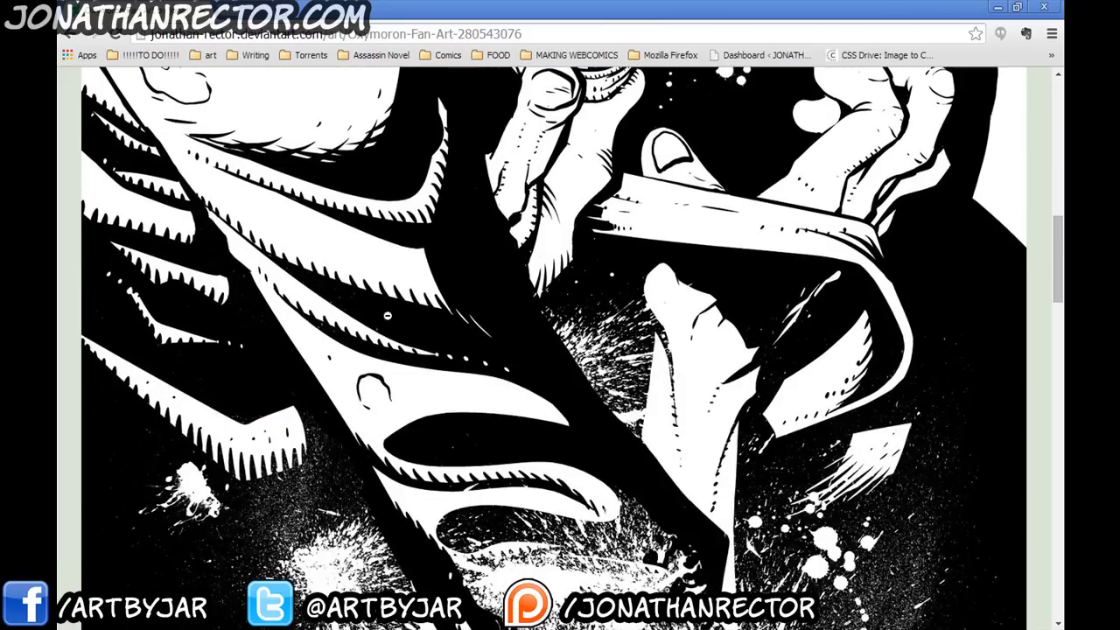
scroll(387, 317, down, 2)
scroll(394, 302, up, 6)
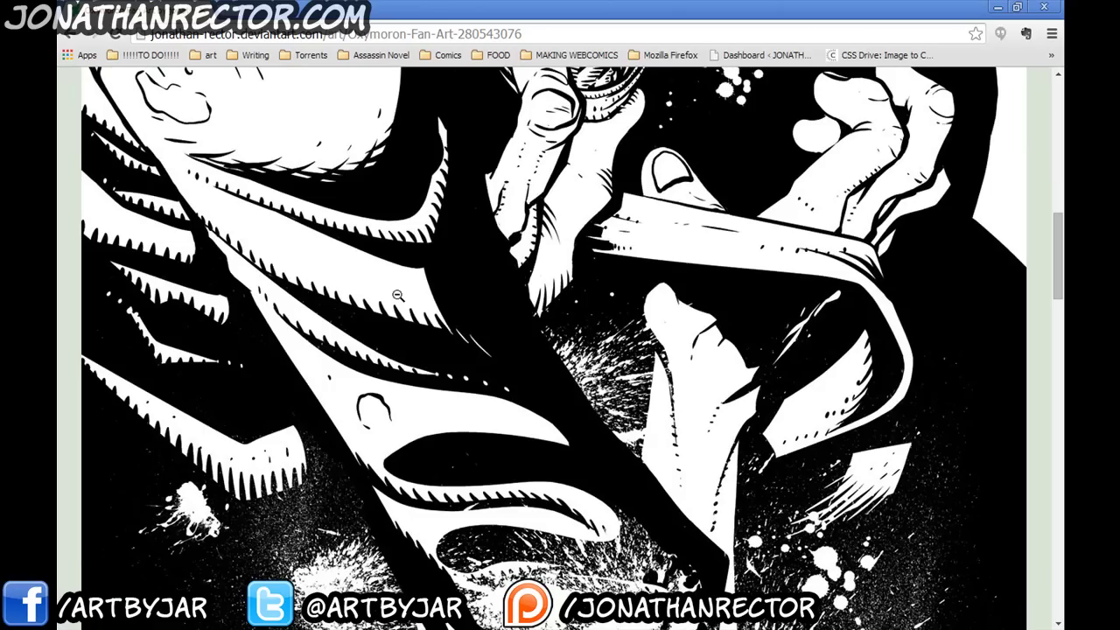
scroll(396, 296, up, 8)
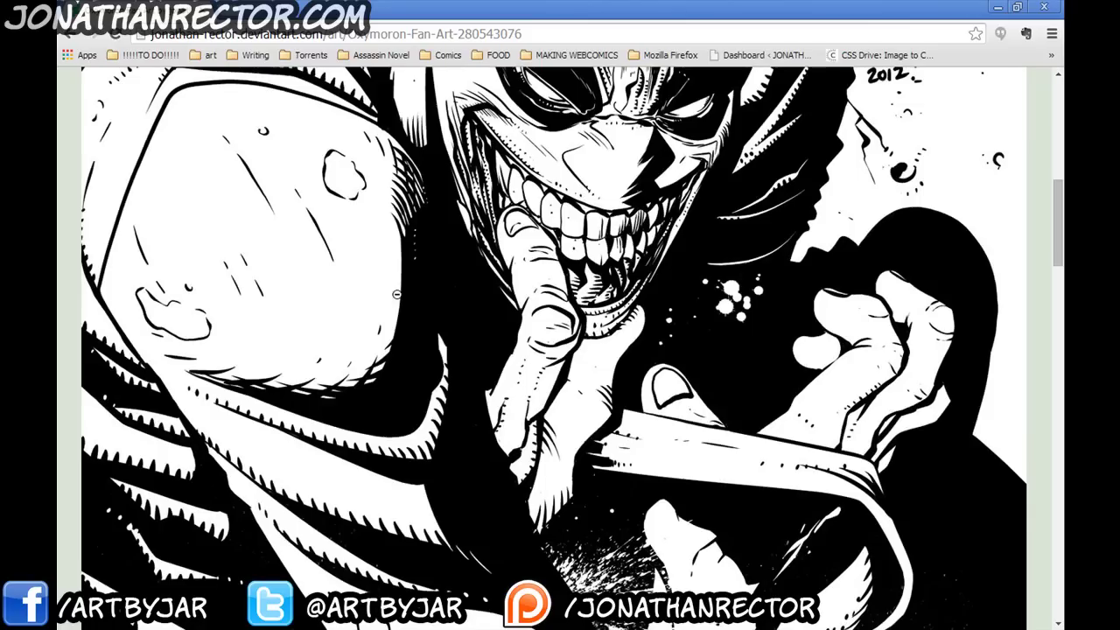
- Examine how the solid blacks, hatching and ink splatters are distributed around the grinning face, hood and hands
scroll(398, 295, up, 2)
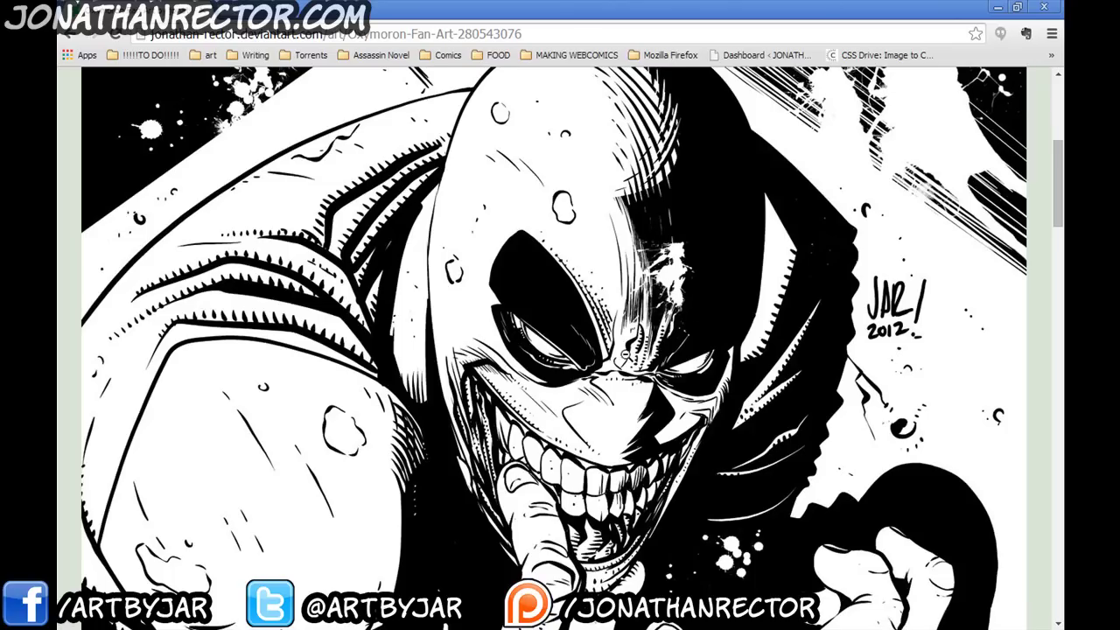
scroll(692, 284, up, 3)
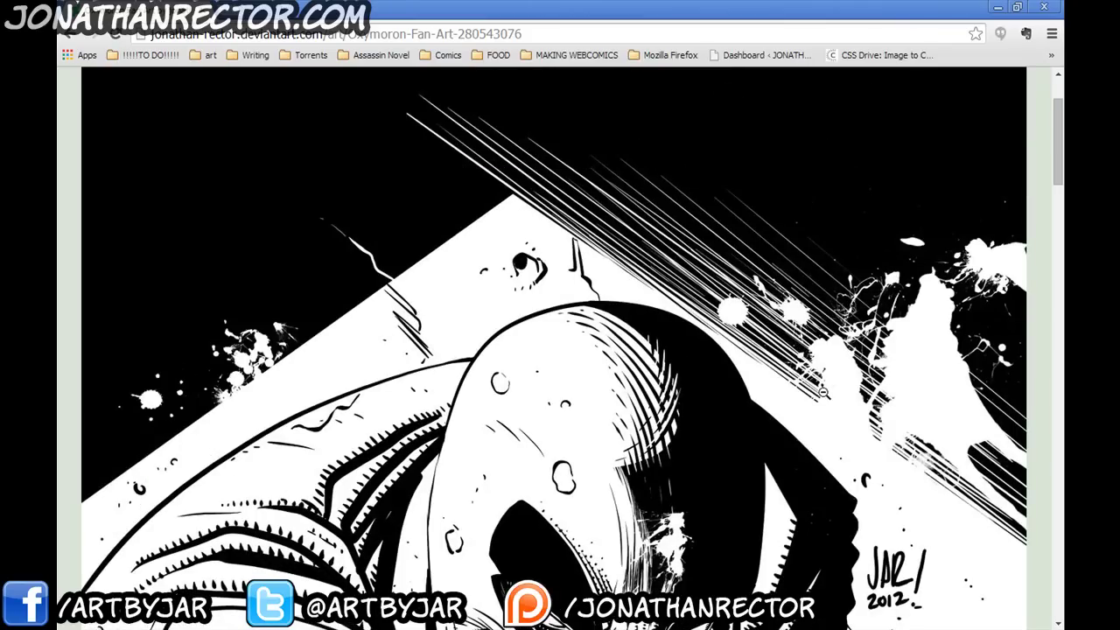
scroll(840, 425, down, 3)
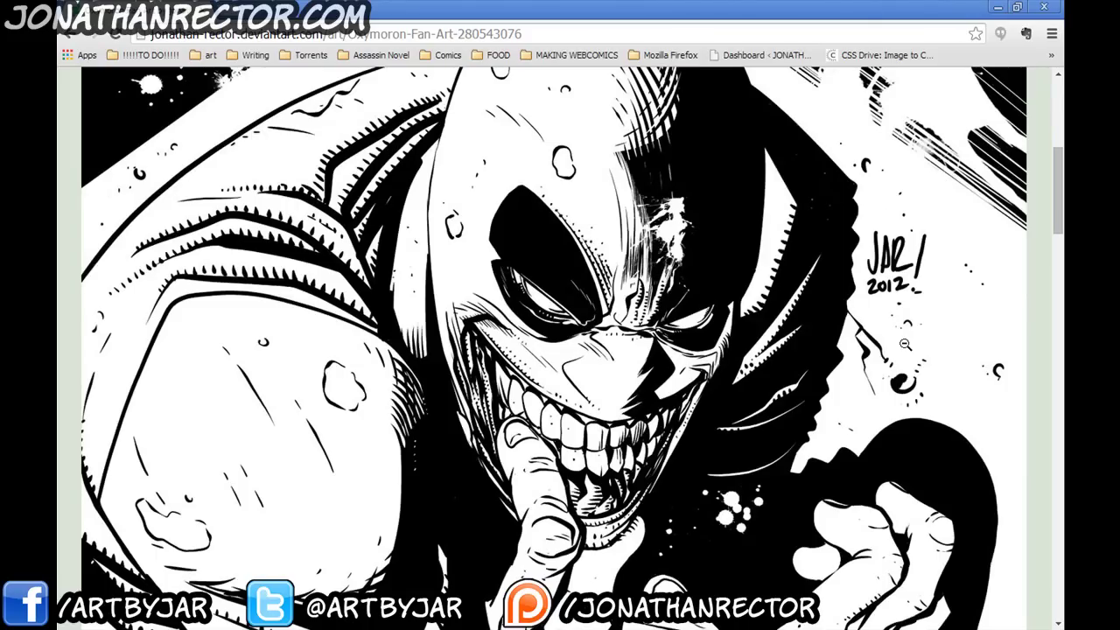
scroll(905, 344, up, 3)
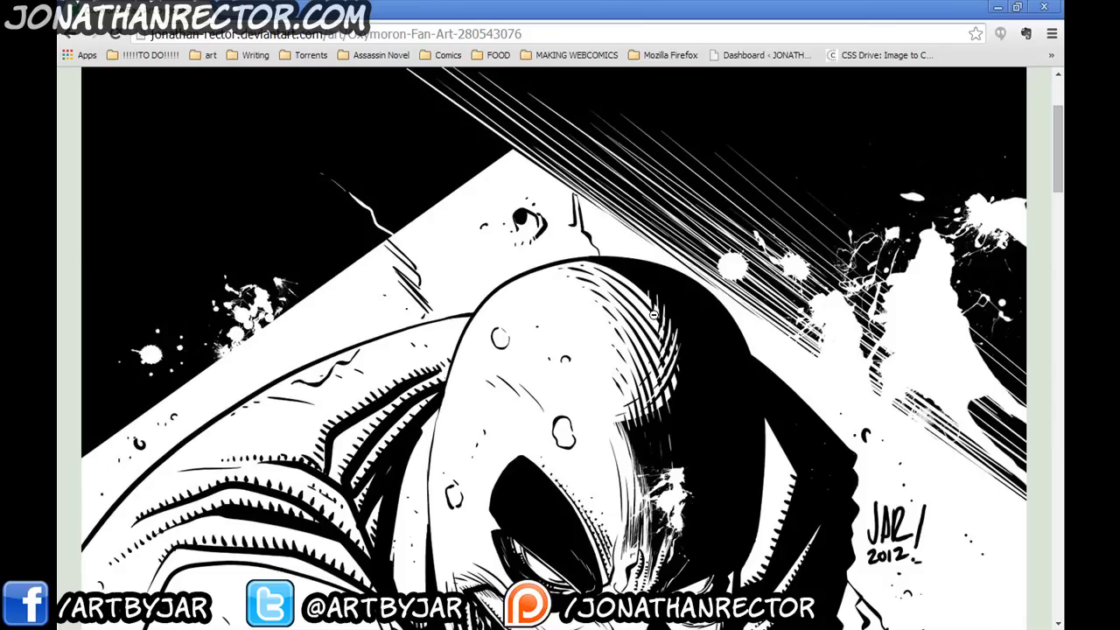
scroll(817, 316, down, 4)
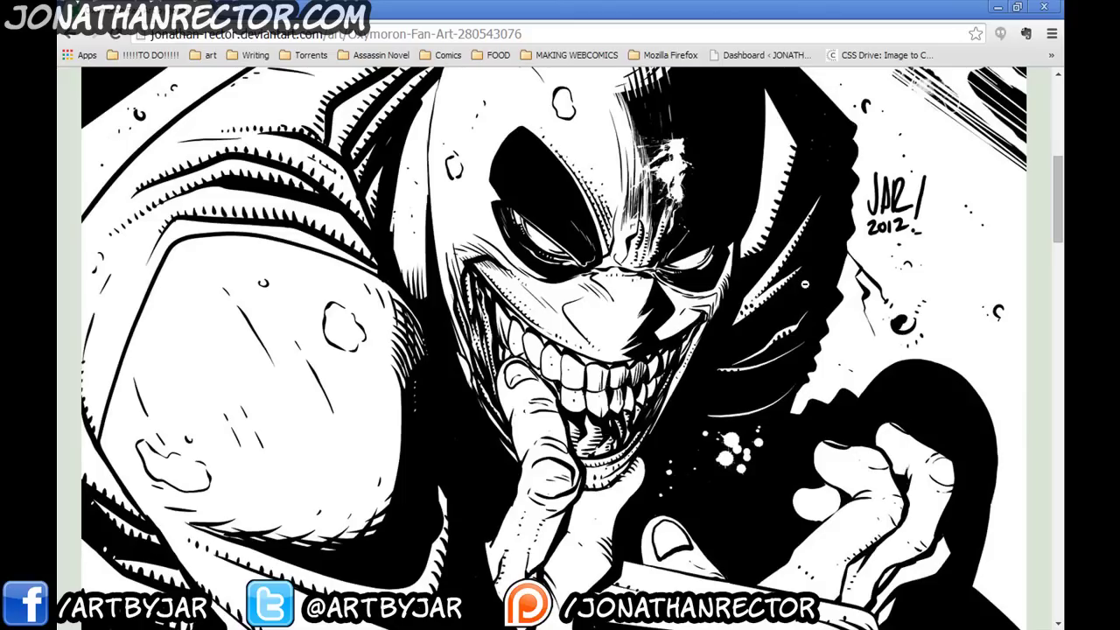
scroll(760, 319, down, 2)
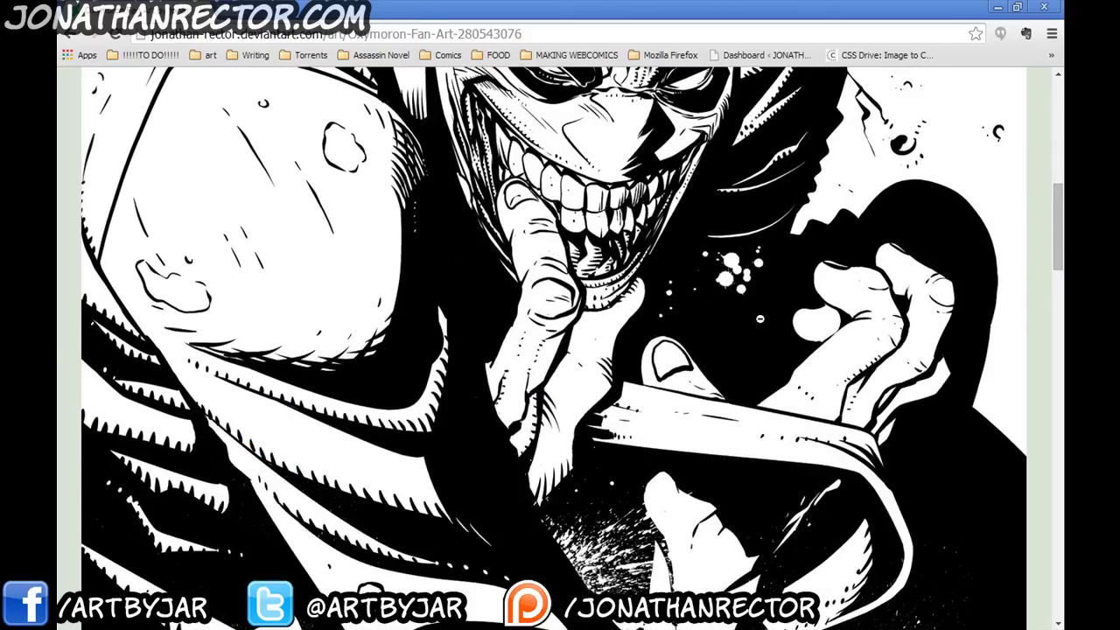
scroll(760, 319, up, 2)
scroll(760, 319, down, 5)
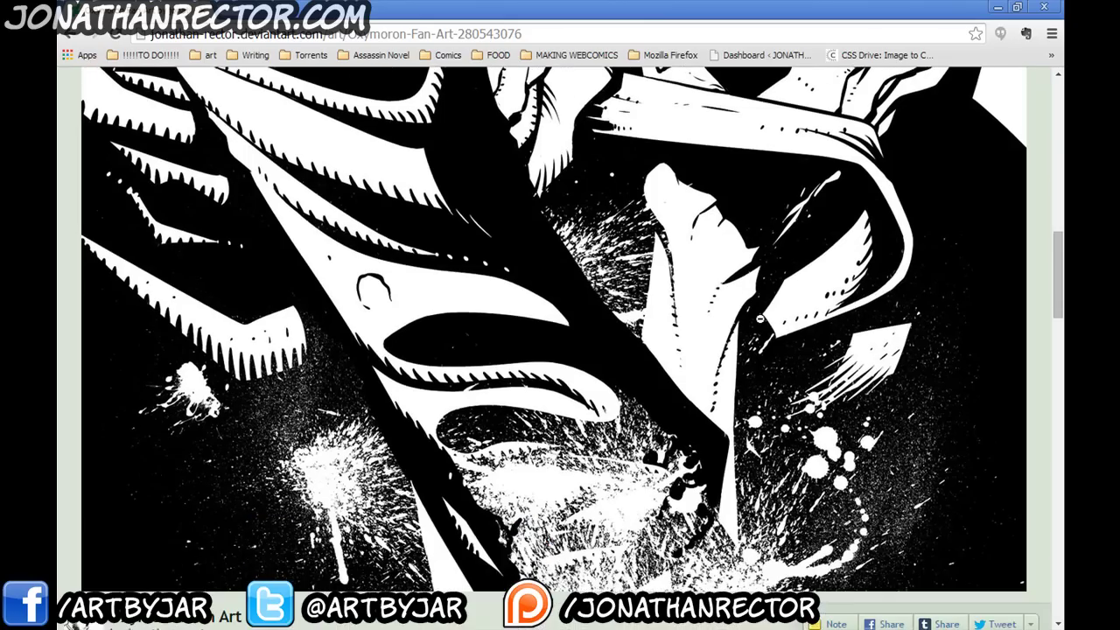
scroll(760, 318, up, 5)
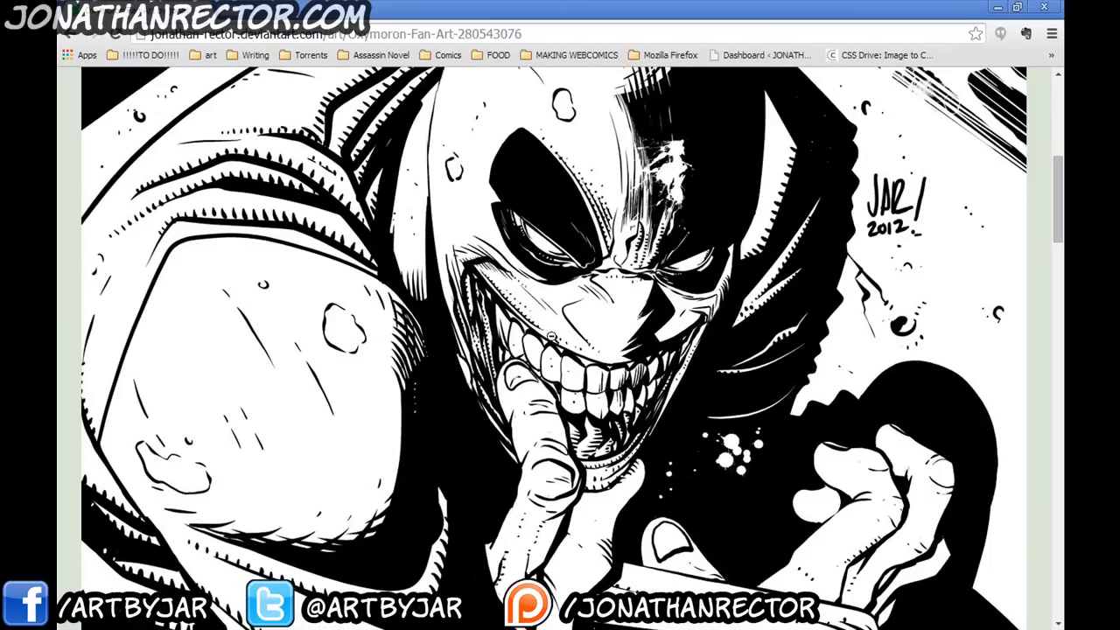
- Switch to the oxy_2_cover_inks_v1 drawing in Manga Studio, hide the palettes and zoom to 50% on the small central woman
mouse_move(162, 15)
mouse_down()
mouse_move(507, 54)
mouse_move(1063, 55)
mouse_up()
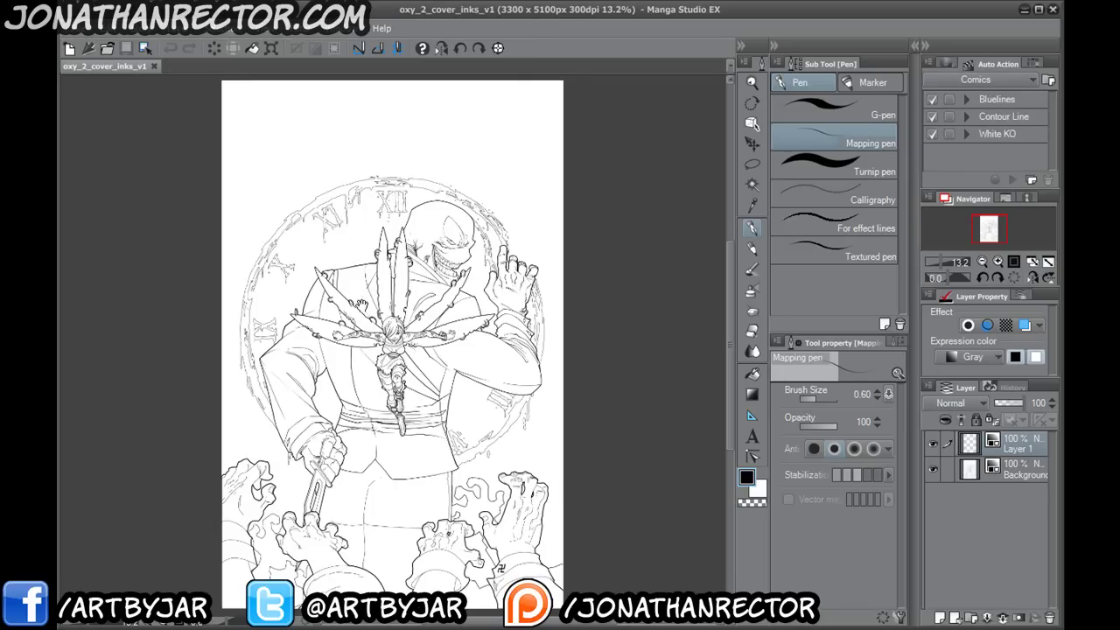
drag(362, 298, 379, 263)
key(Tab)
scroll(378, 261, up, 4)
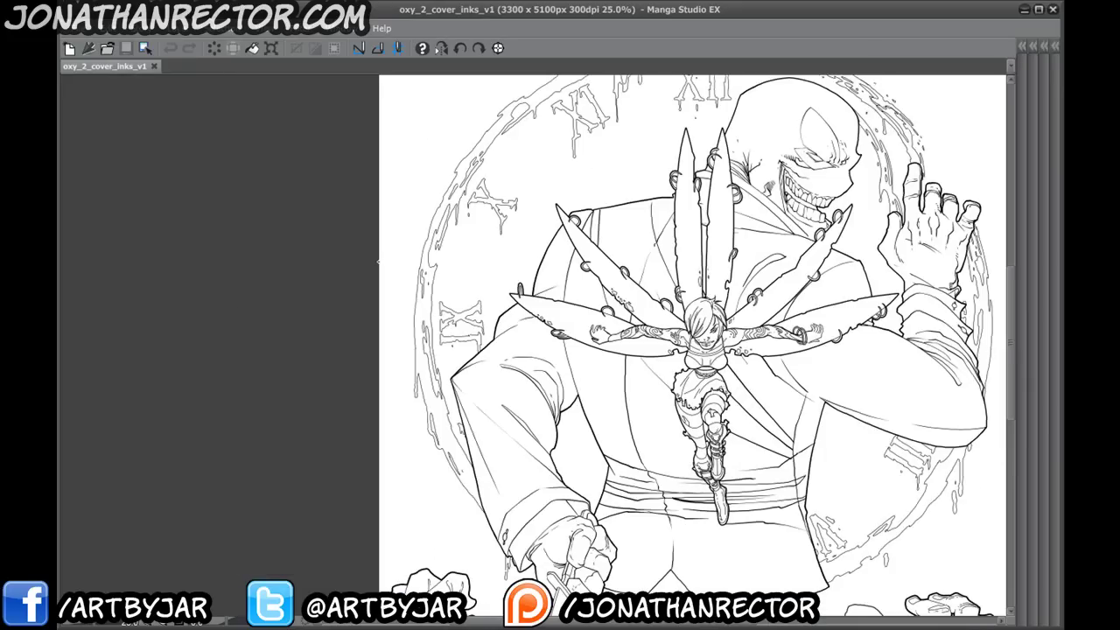
drag(378, 261, 89, 261)
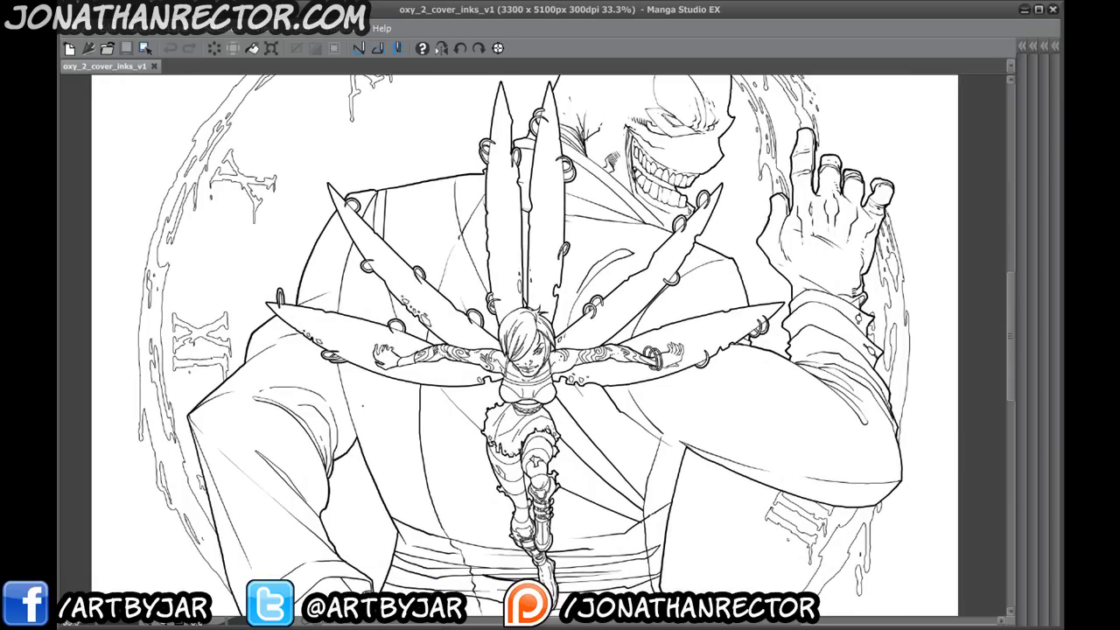
scroll(368, 413, up, 1)
drag(367, 413, 280, 370)
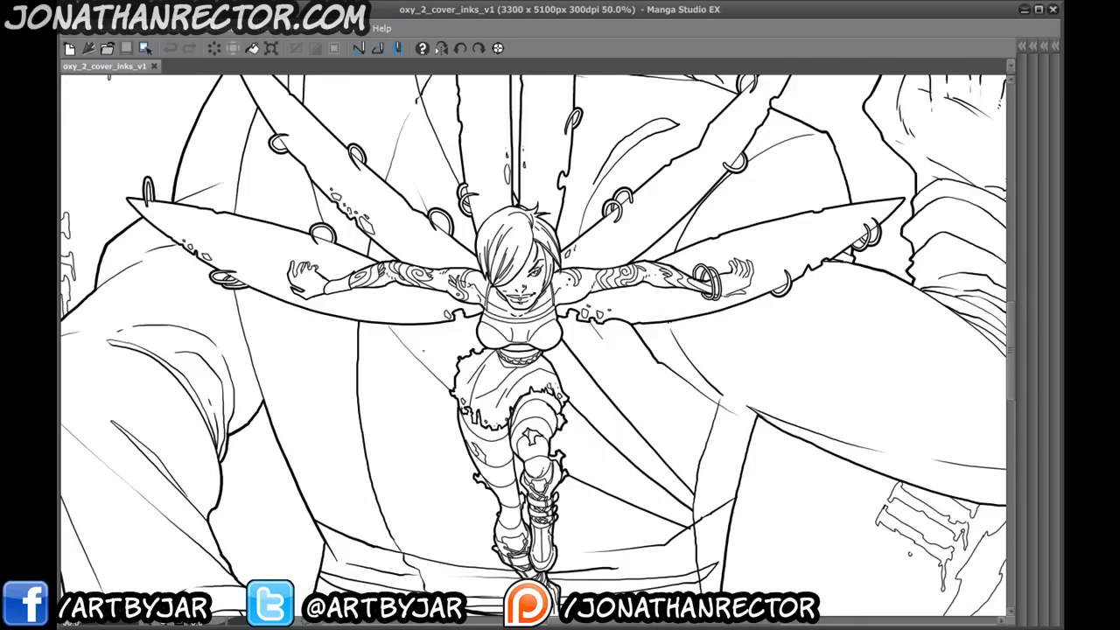
drag(422, 262, 448, 224)
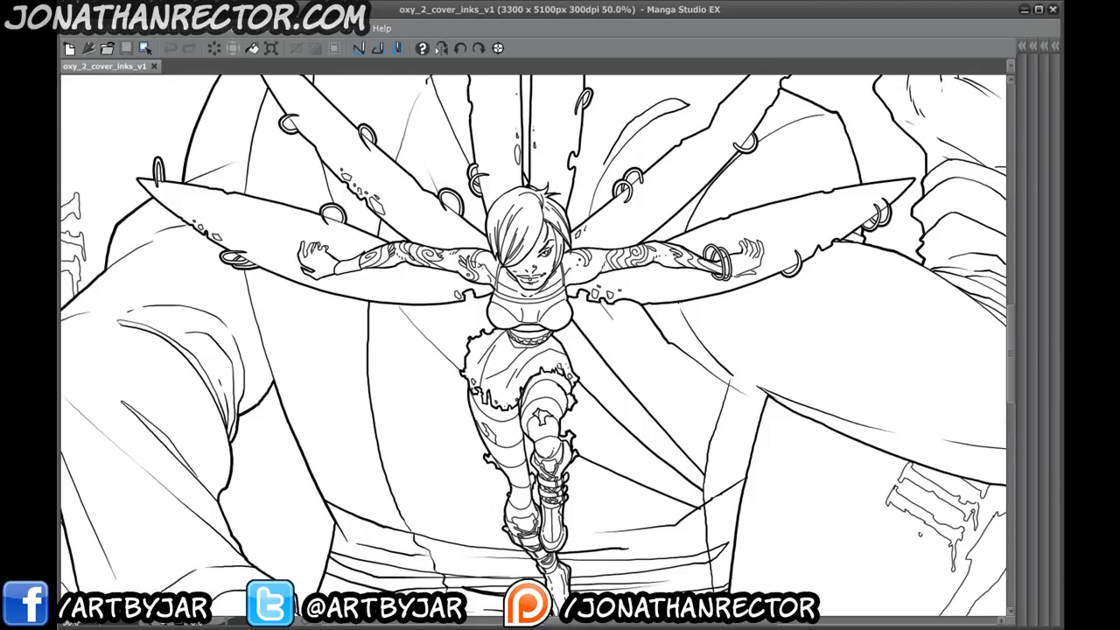
- Sketch a large freehand circle around the central woman, and undo it
mouse_move(655, 262)
mouse_down()
mouse_move(368, 380)
mouse_move(690, 422)
mouse_up()
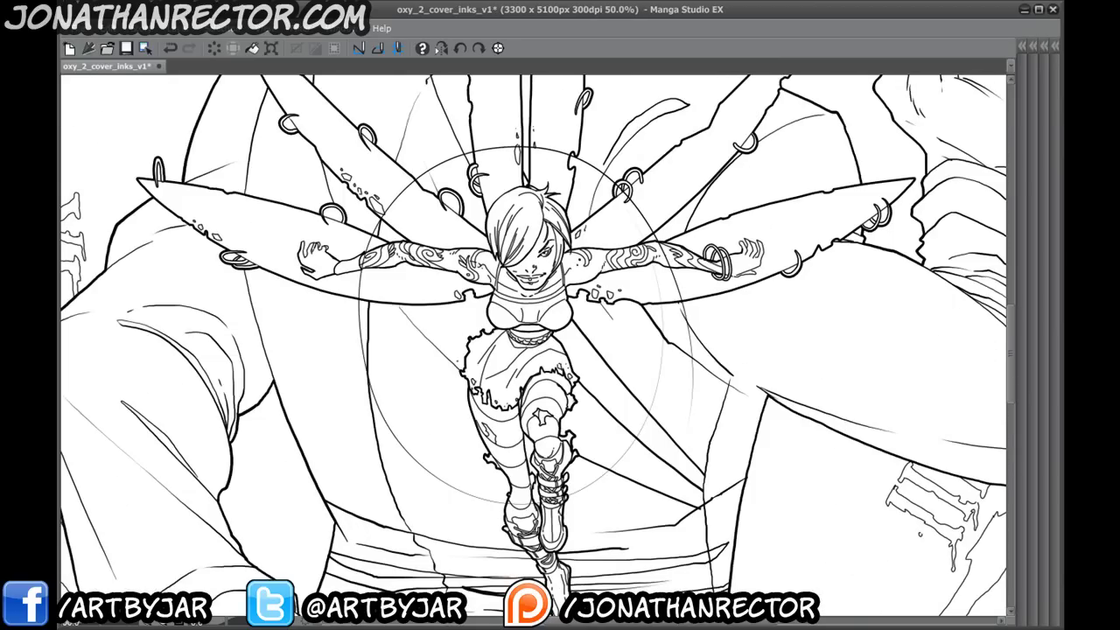
drag(445, 374, 467, 387)
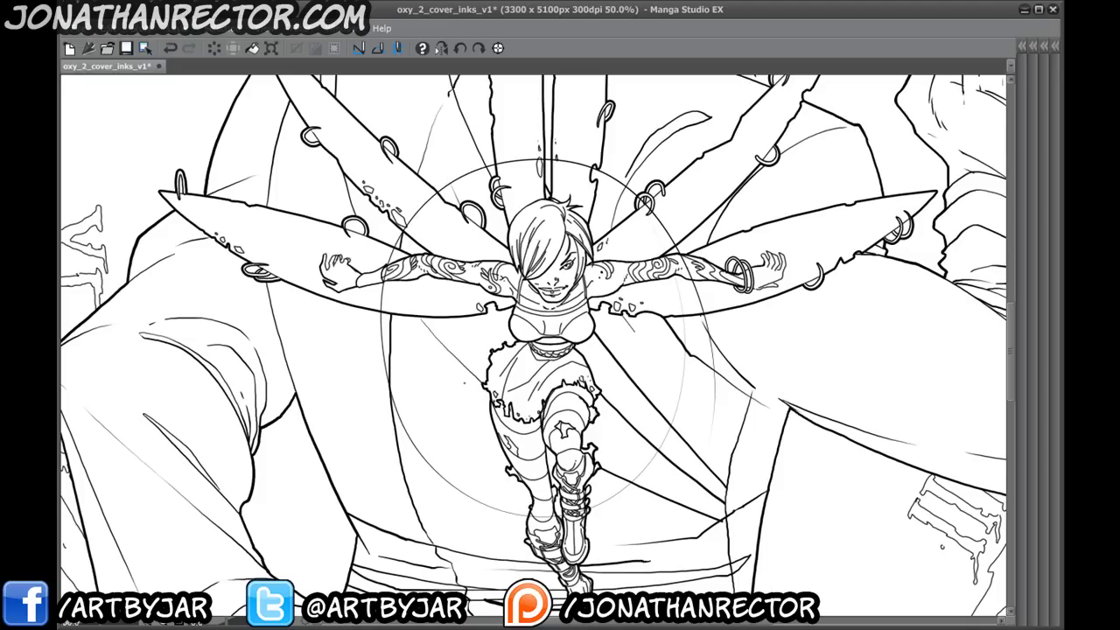
key(ctrl+z)
- Examine the line art of the blades, the villain's face and raised hand, and the dripping clock numerals
drag(492, 436, 484, 474)
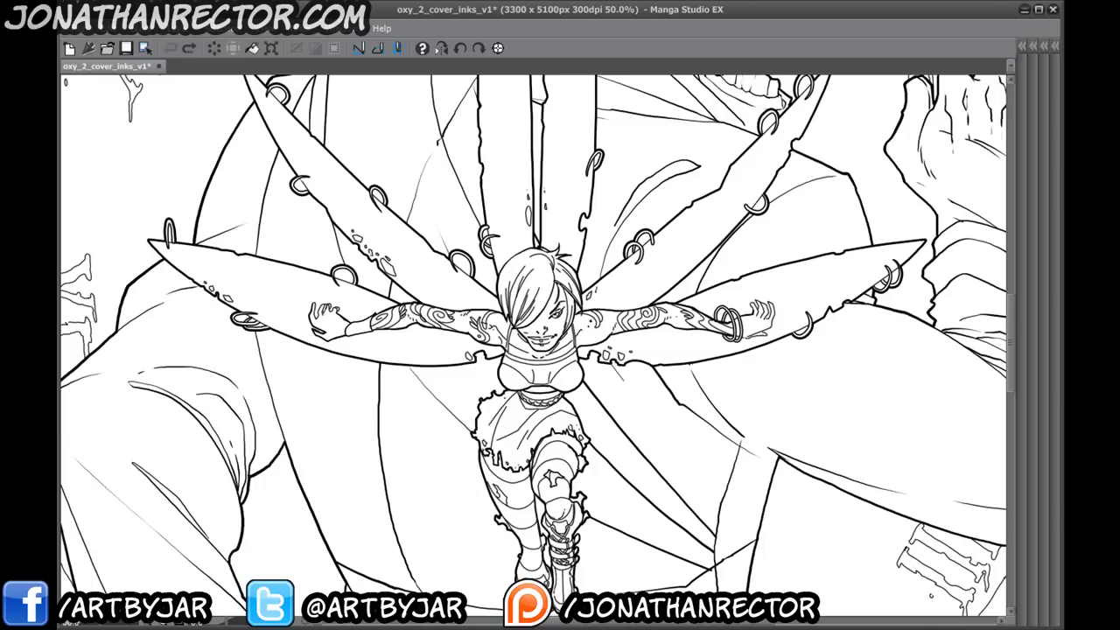
drag(814, 347, 463, 501)
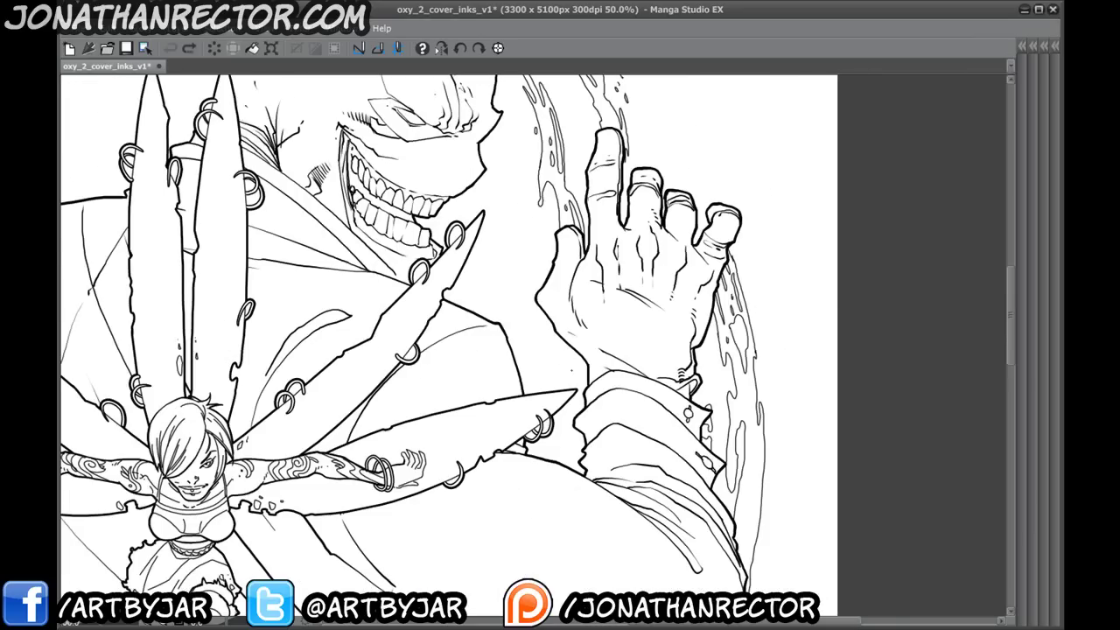
drag(425, 365, 595, 495)
drag(375, 433, 543, 315)
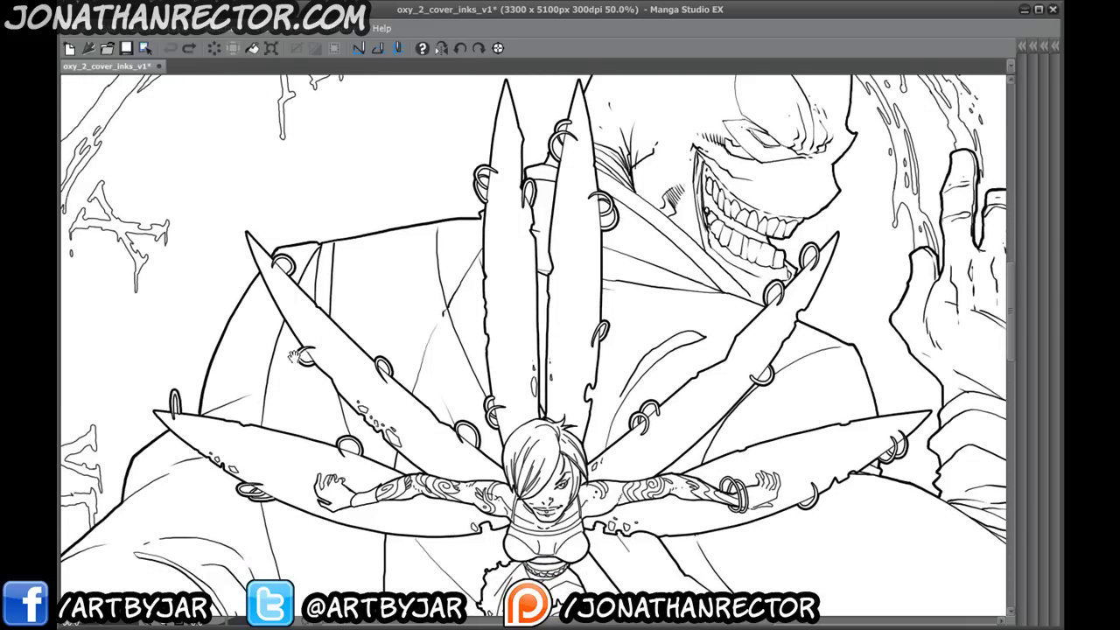
drag(325, 371, 679, 447)
mouse_move(543, 197)
mouse_down()
mouse_move(382, 483)
mouse_move(341, 270)
mouse_move(534, 180)
mouse_up()
key(ctrl+z)
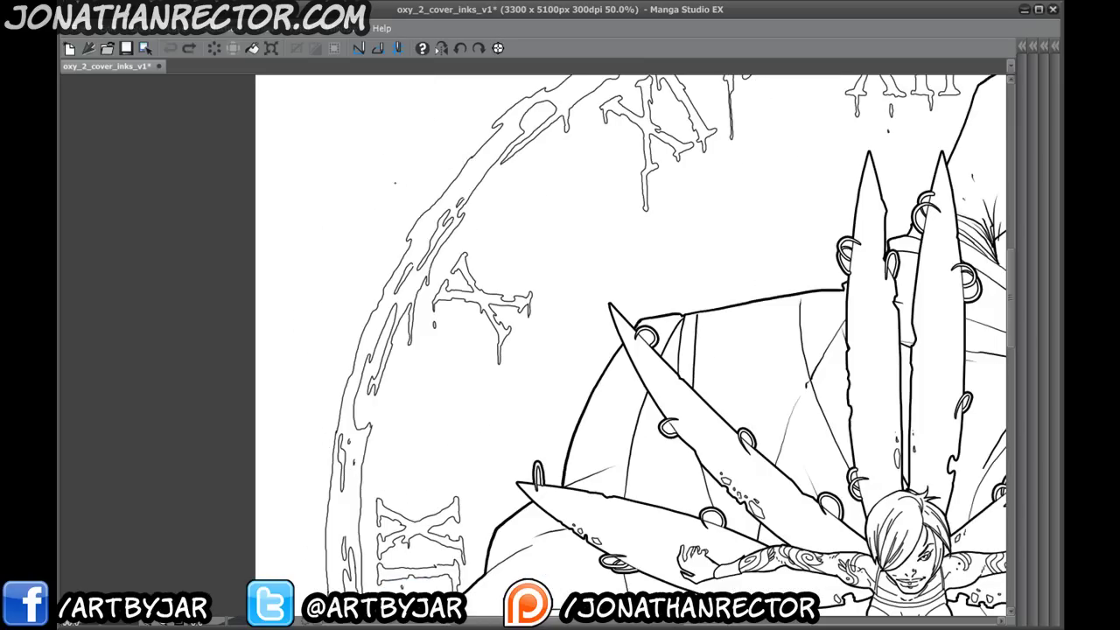
- Examine the grasping hands along the cover's lower edge, return to the central woman and show the palettes again
scroll(338, 408, down, 5)
drag(364, 348, 372, 284)
drag(371, 394, 348, 238)
drag(324, 396, 295, 230)
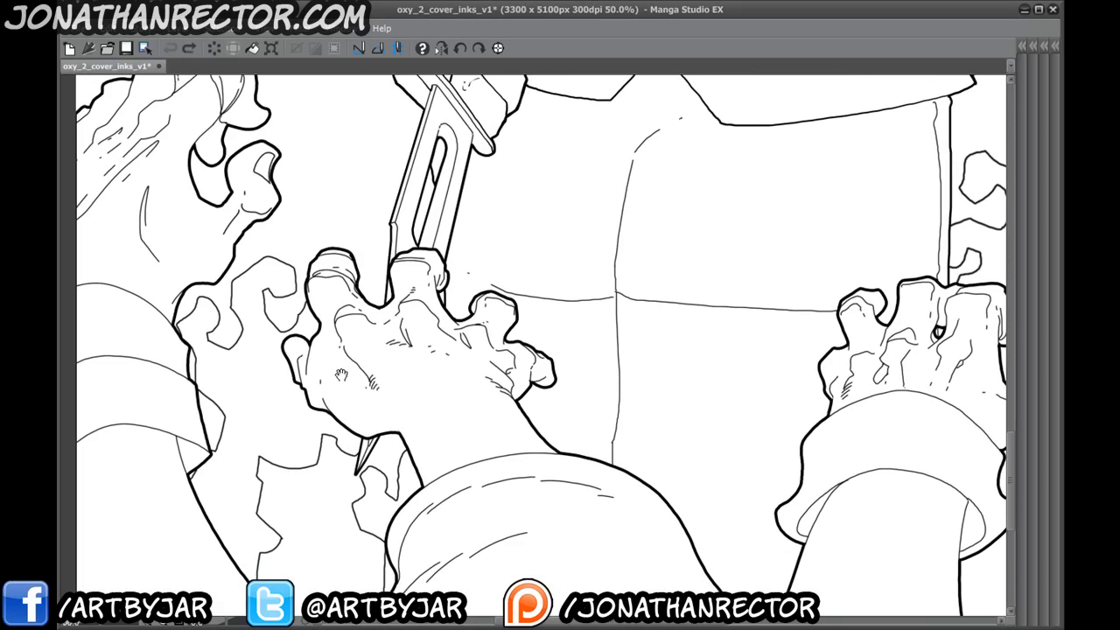
drag(476, 426, 391, 566)
drag(911, 436, 467, 427)
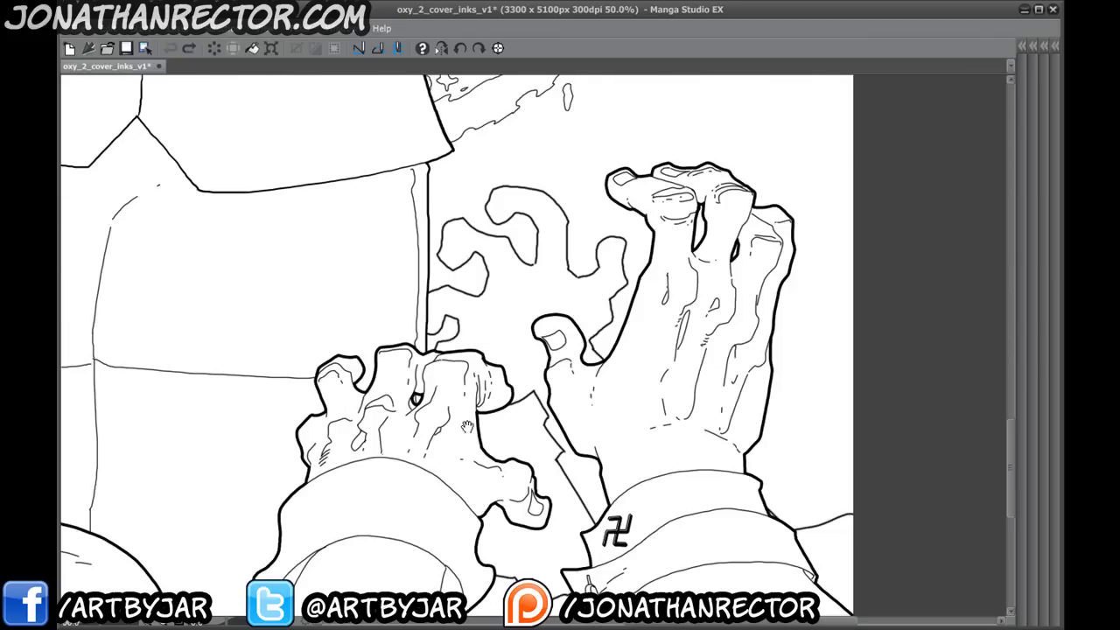
drag(580, 365, 562, 348)
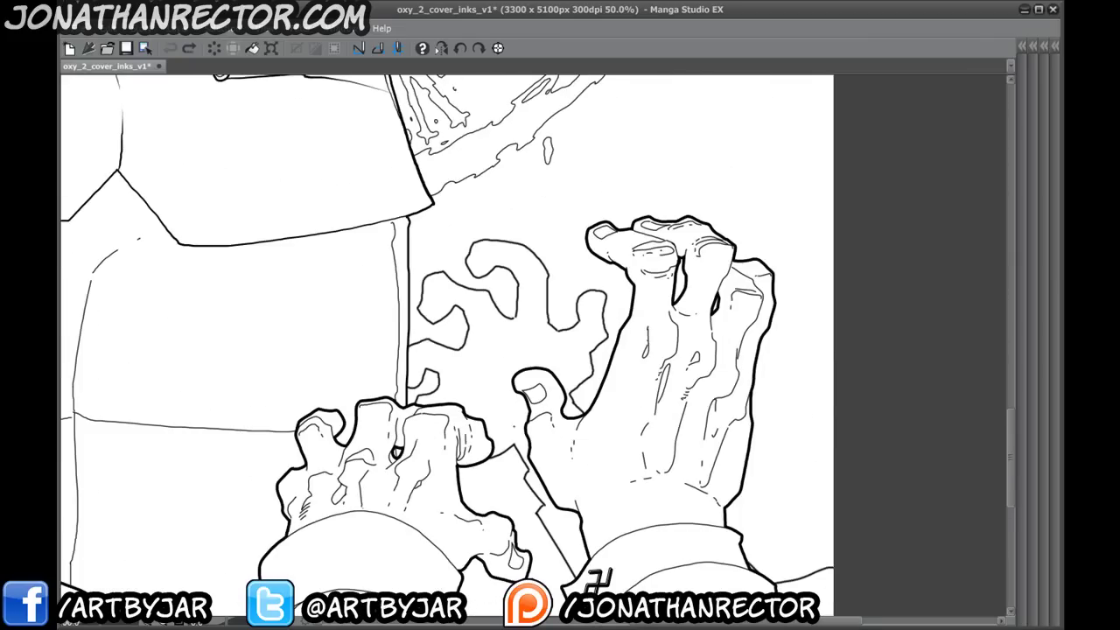
drag(376, 252, 535, 552)
drag(408, 312, 552, 590)
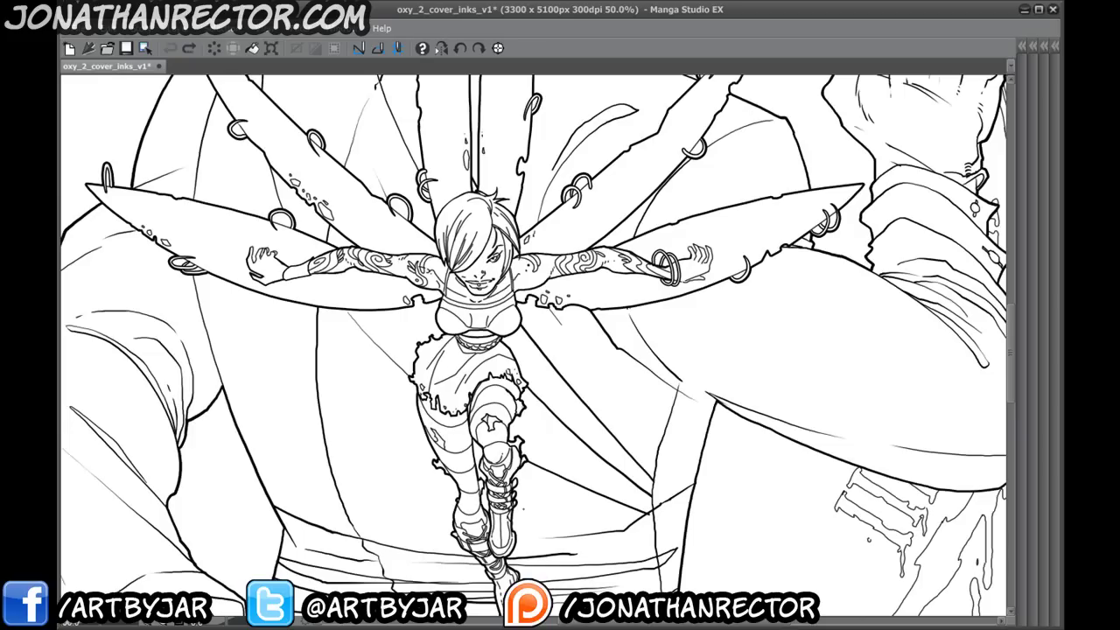
key(Tab)
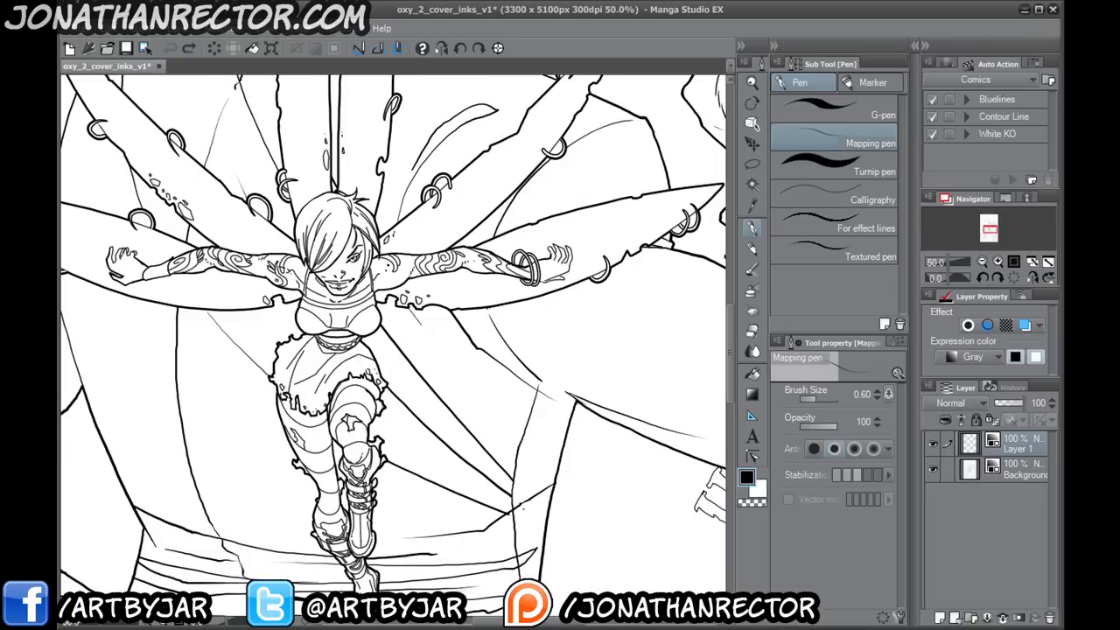
- Examine the cover composition at 25%, covering the central woman, the villain and the dripping clock
key(ctrl+minus)
key(ctrl+minus)
drag(339, 309, 342, 255)
drag(345, 357, 358, 314)
drag(334, 377, 294, 264)
mouse_move(325, 433)
mouse_down()
mouse_move(414, 252)
mouse_move(324, 436)
mouse_up()
drag(346, 247, 354, 440)
drag(317, 308, 317, 369)
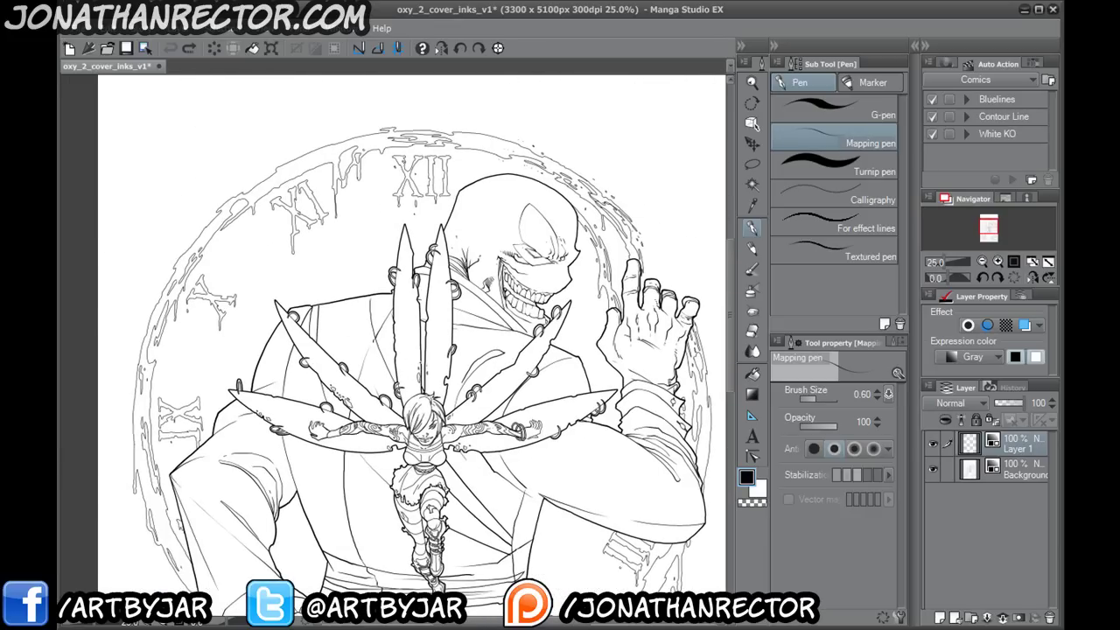
- Open a second window of the oxy_2_cover_inks_v1 canvas and move it outside the main window as a separate view
click(355, 34)
mouse_move(374, 49)
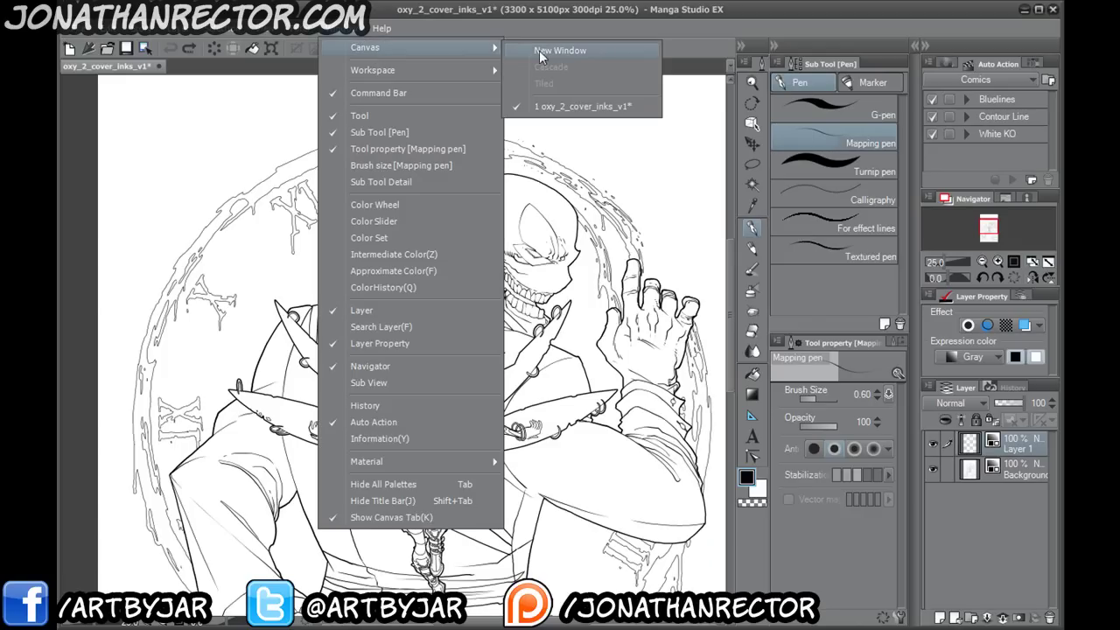
click(601, 50)
click(112, 69)
click(185, 68)
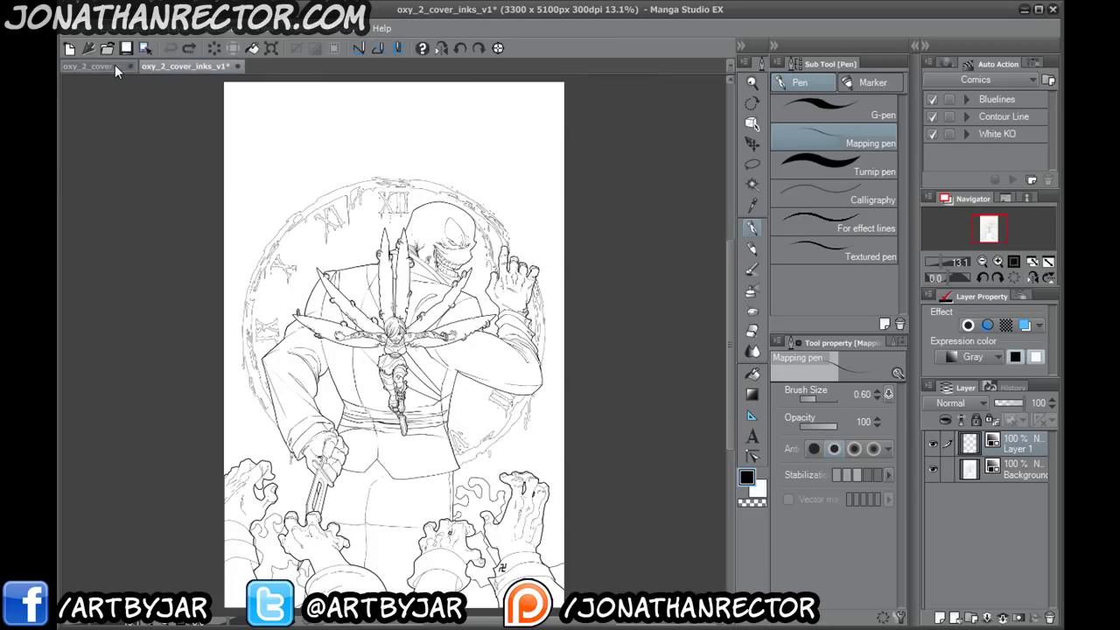
drag(159, 69, 1085, 122)
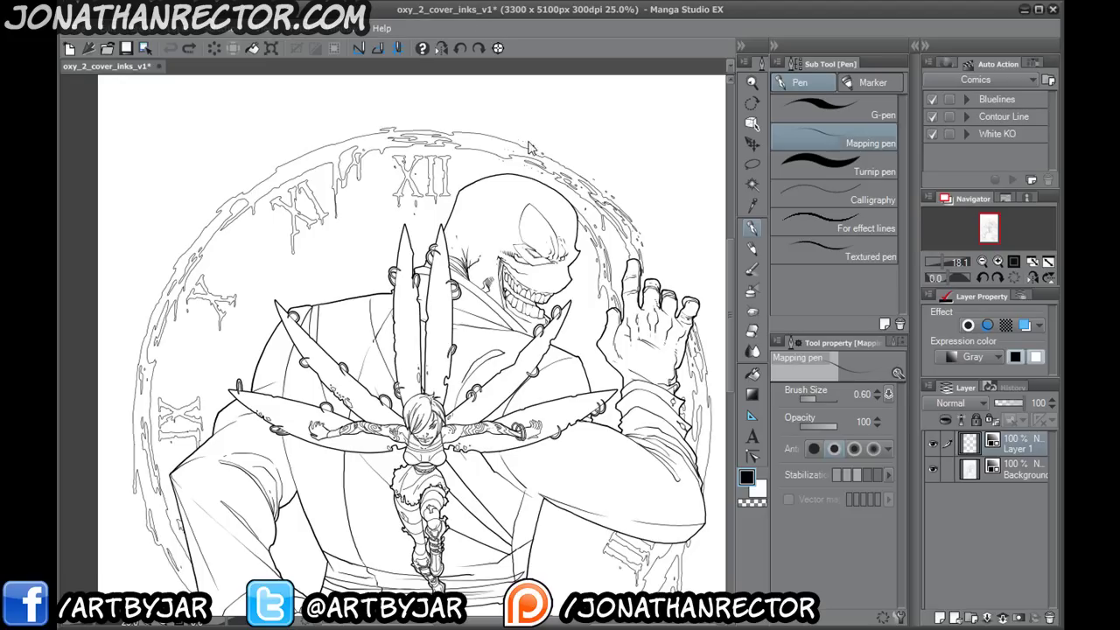
- Sketch a landscape monitor, an arrow and a portrait monitor with a check mark in the blank area above the clock
drag(273, 189, 349, 276)
mouse_move(330, 116)
mouse_down()
mouse_move(332, 145)
mouse_move(278, 144)
mouse_move(300, 112)
mouse_move(327, 112)
mouse_up()
mouse_move(316, 152)
mouse_down()
mouse_move(296, 161)
mouse_move(321, 159)
mouse_move(360, 125)
mouse_up()
mouse_move(408, 91)
mouse_down()
mouse_move(382, 114)
mouse_move(418, 139)
mouse_up()
drag(414, 82, 412, 161)
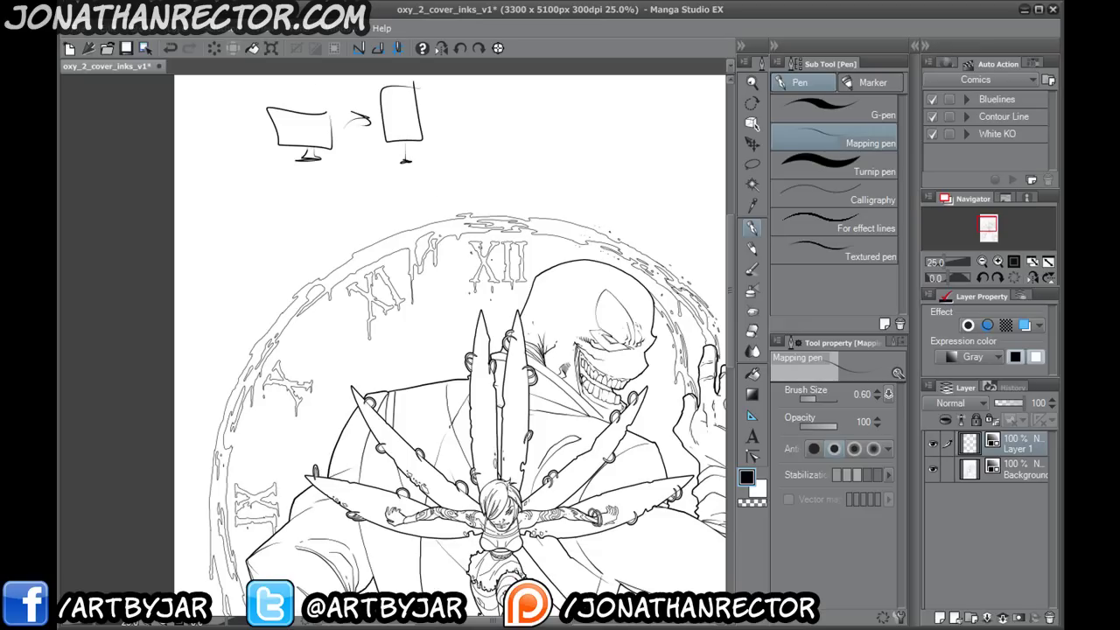
drag(359, 310, 330, 373)
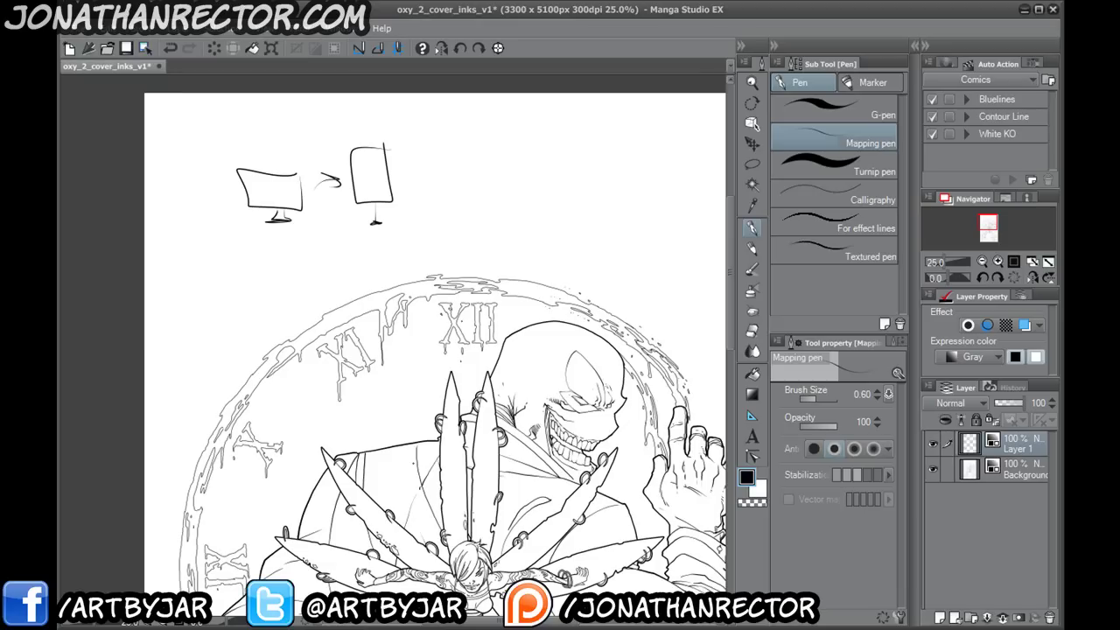
drag(396, 145, 408, 128)
- Lasso the monitor sketches above the clock and delete them, then return to the Mapping pen
click(752, 164)
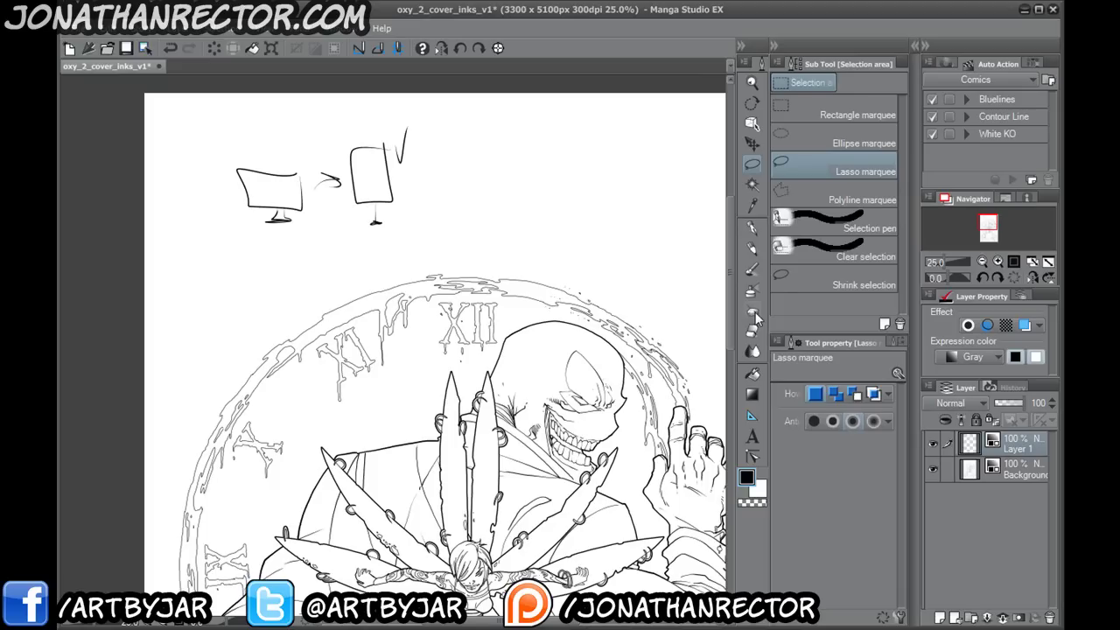
mouse_move(398, 103)
mouse_down()
mouse_move(436, 196)
mouse_move(262, 237)
mouse_move(359, 102)
mouse_up()
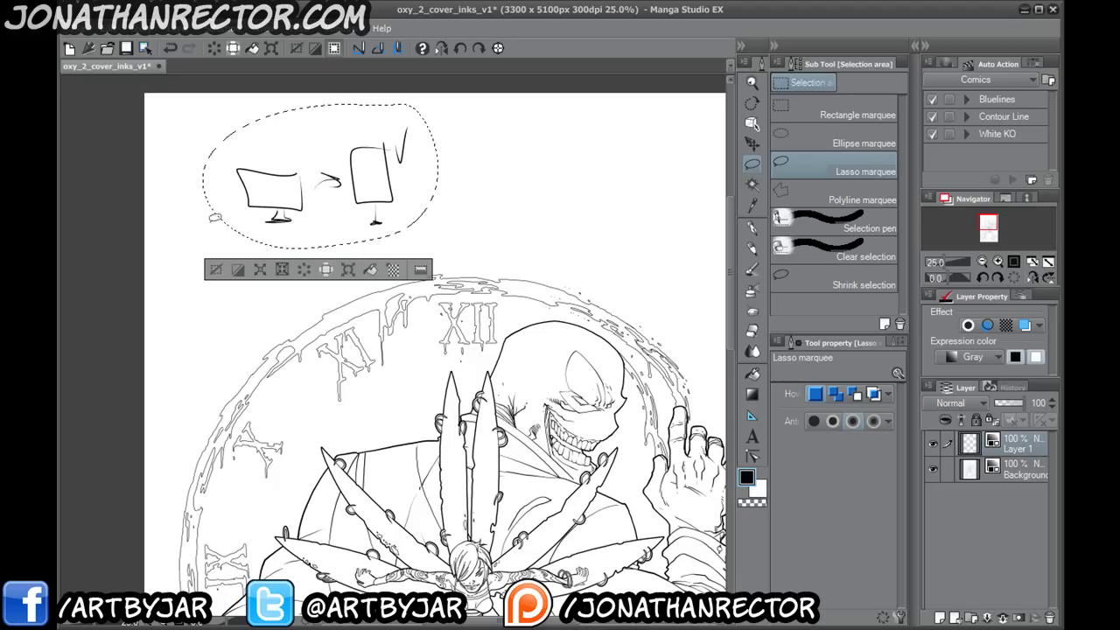
click(218, 270)
key(ctrl+d)
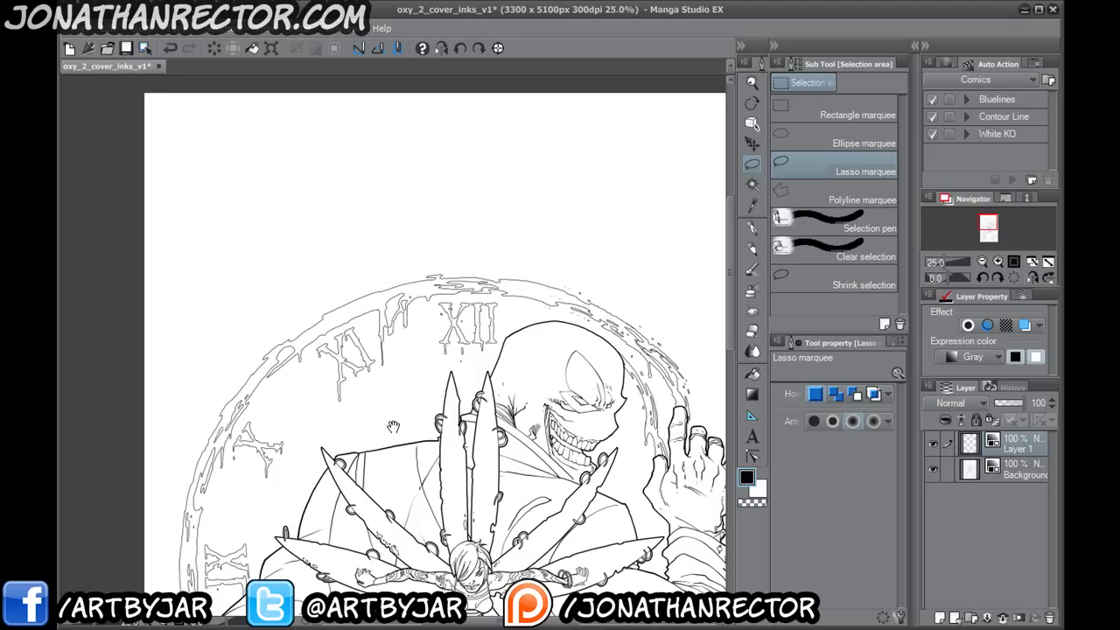
drag(397, 411, 354, 297)
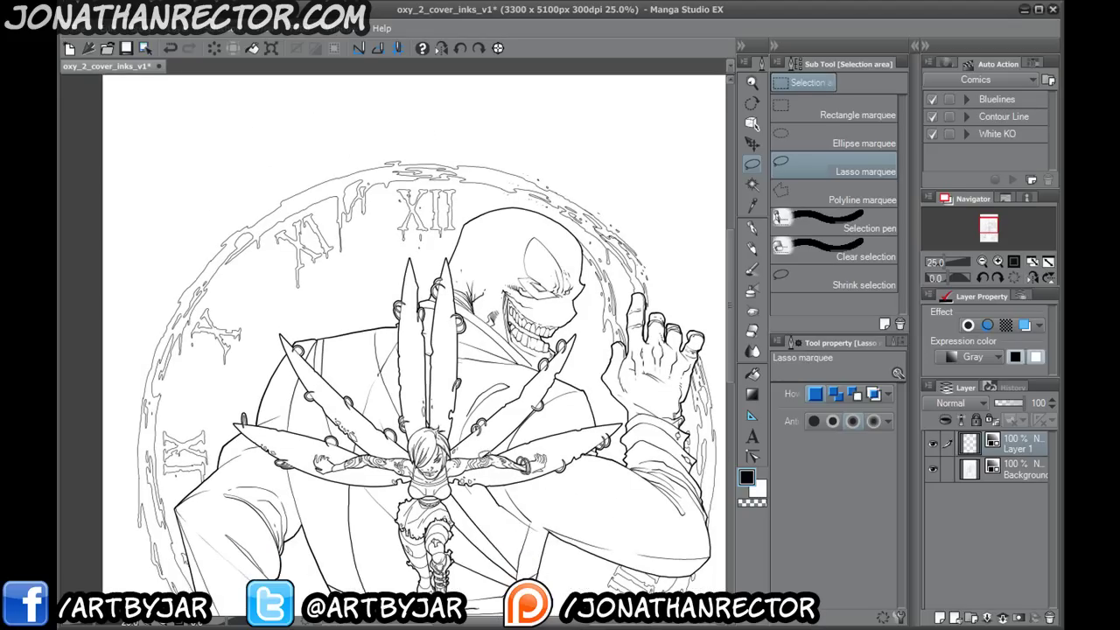
drag(405, 443, 367, 282)
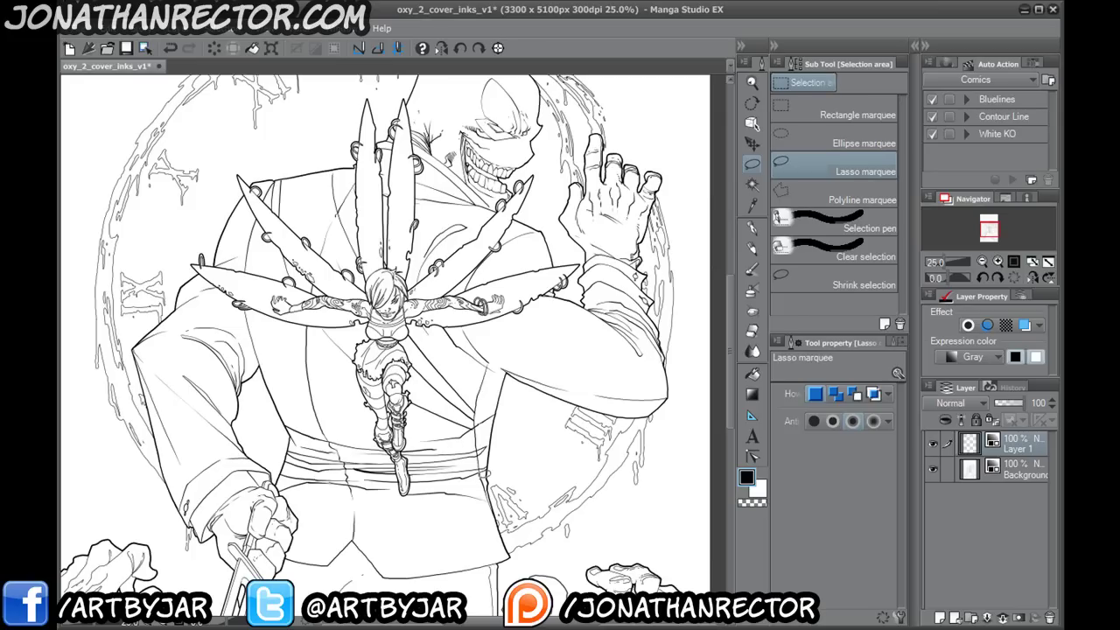
drag(454, 200, 448, 287)
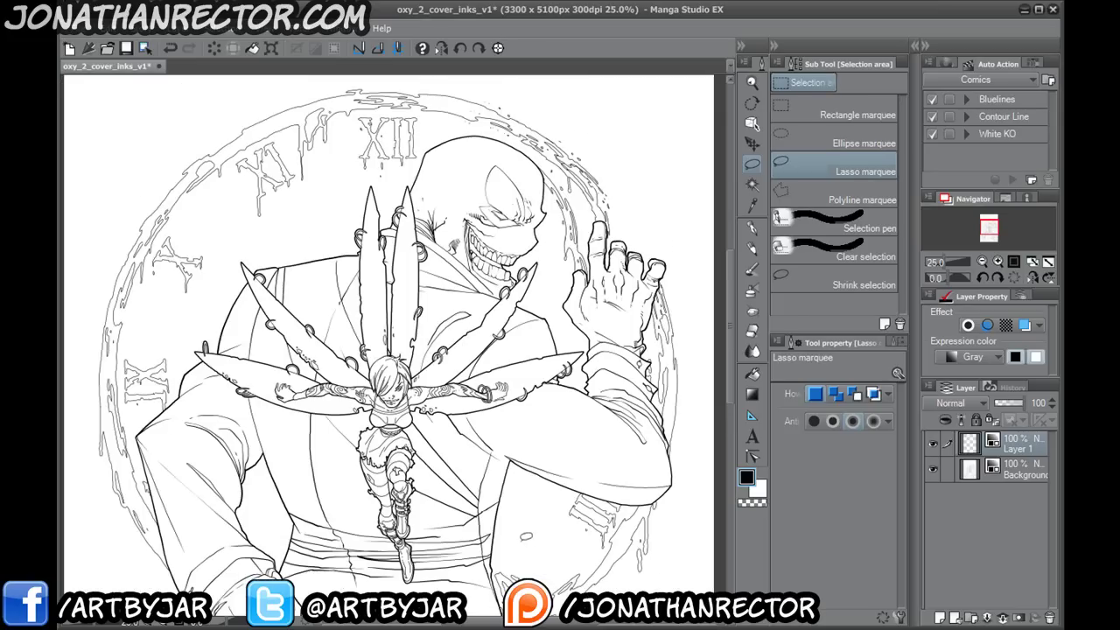
click(752, 228)
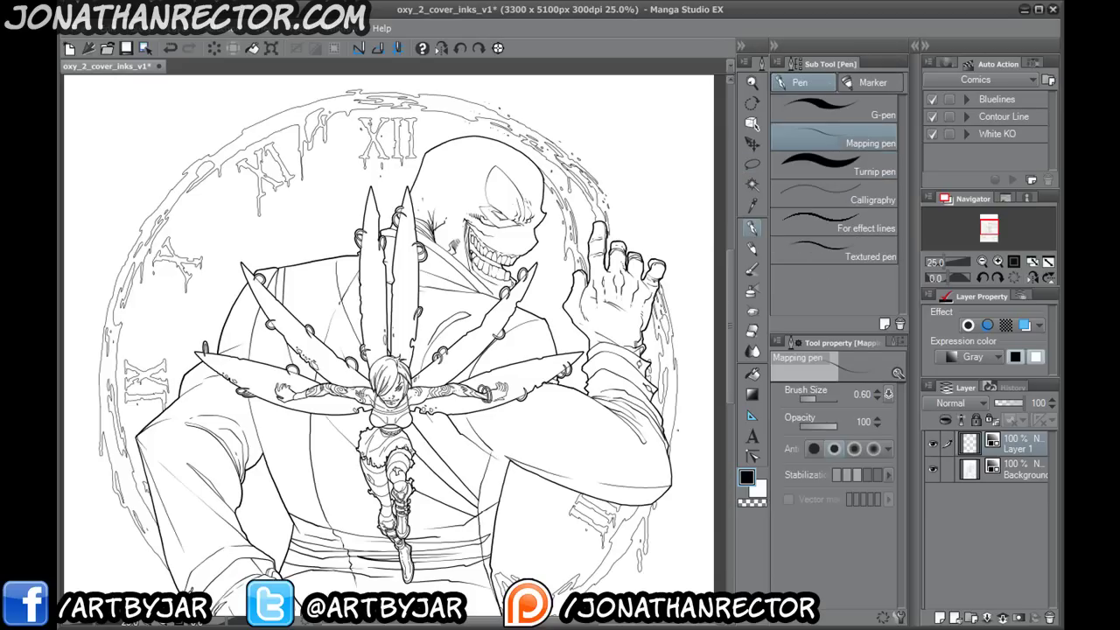
- Examine the cover's central area and the line art of the woman's face and upper body at 200%
drag(405, 422, 423, 378)
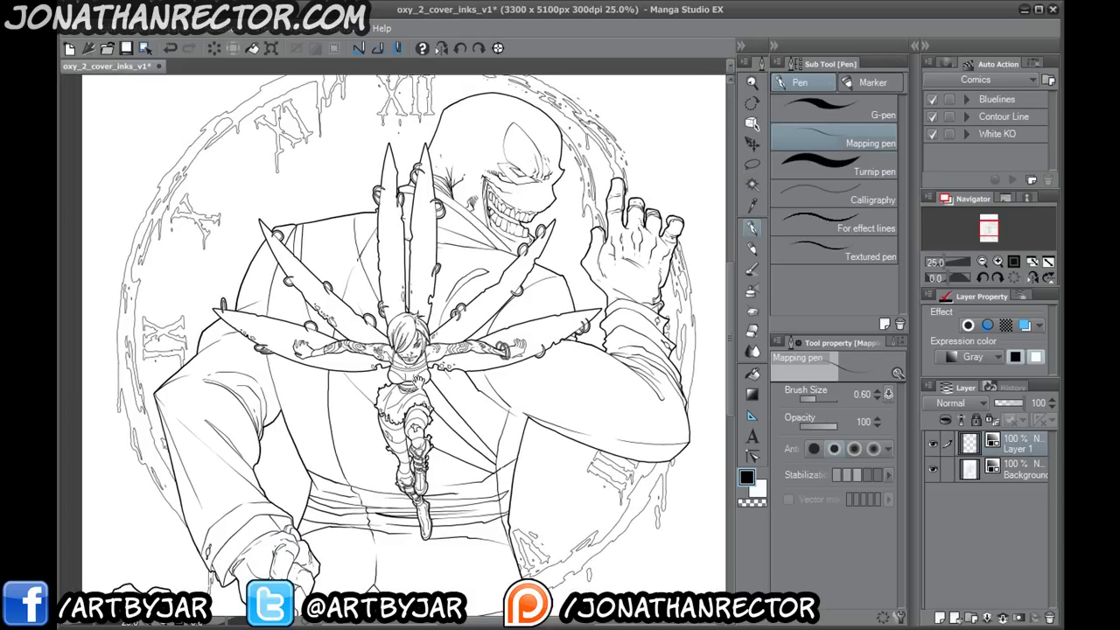
drag(493, 374, 473, 461)
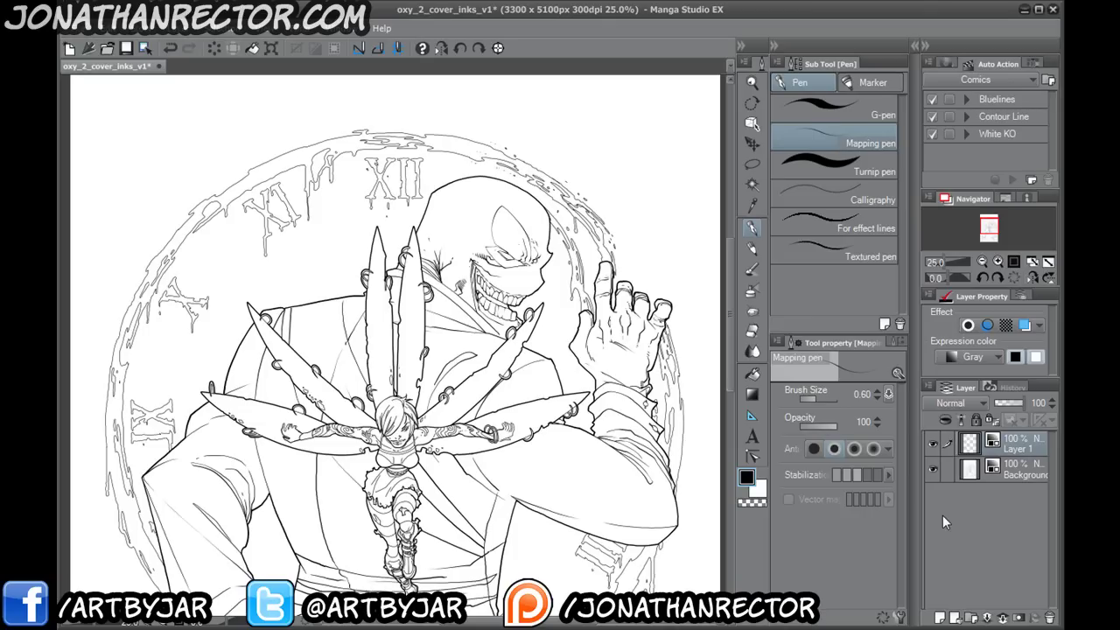
drag(634, 403, 640, 384)
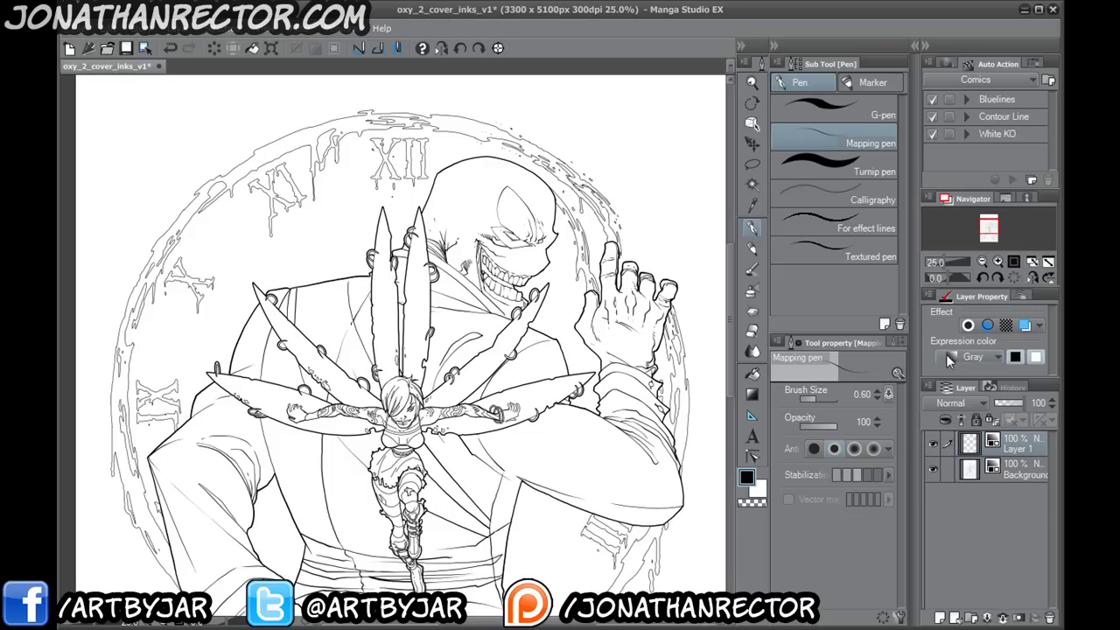
key(ctrl+plus)
key(ctrl+plus)
key(ctrl+plus)
key(ctrl+plus)
key(ctrl+plus)
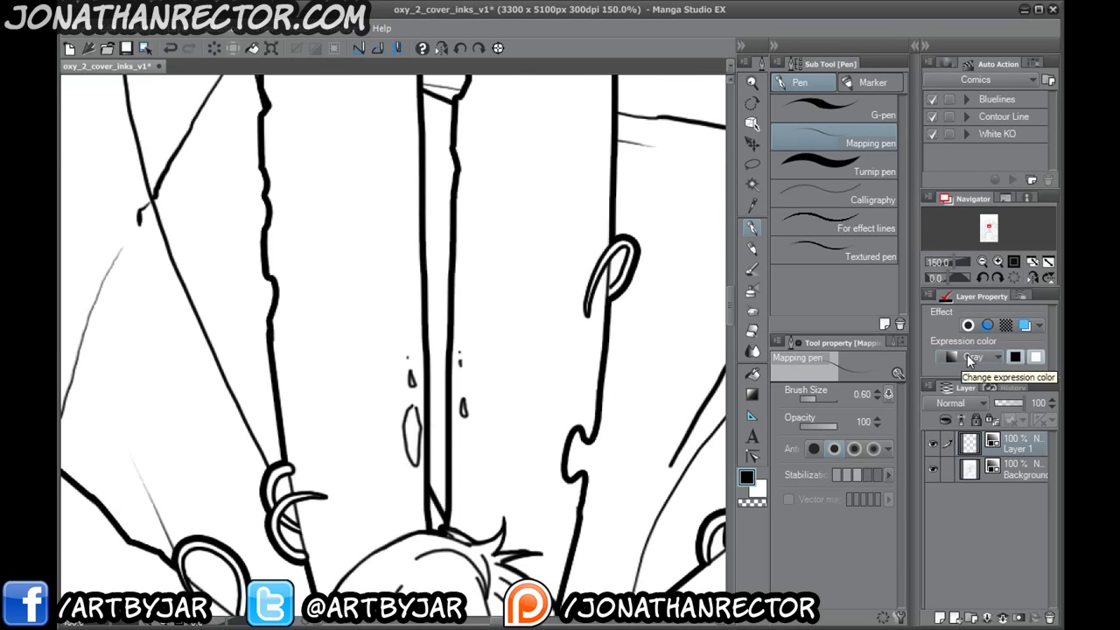
key(ctrl+plus)
drag(422, 539, 415, 177)
drag(363, 545, 263, 360)
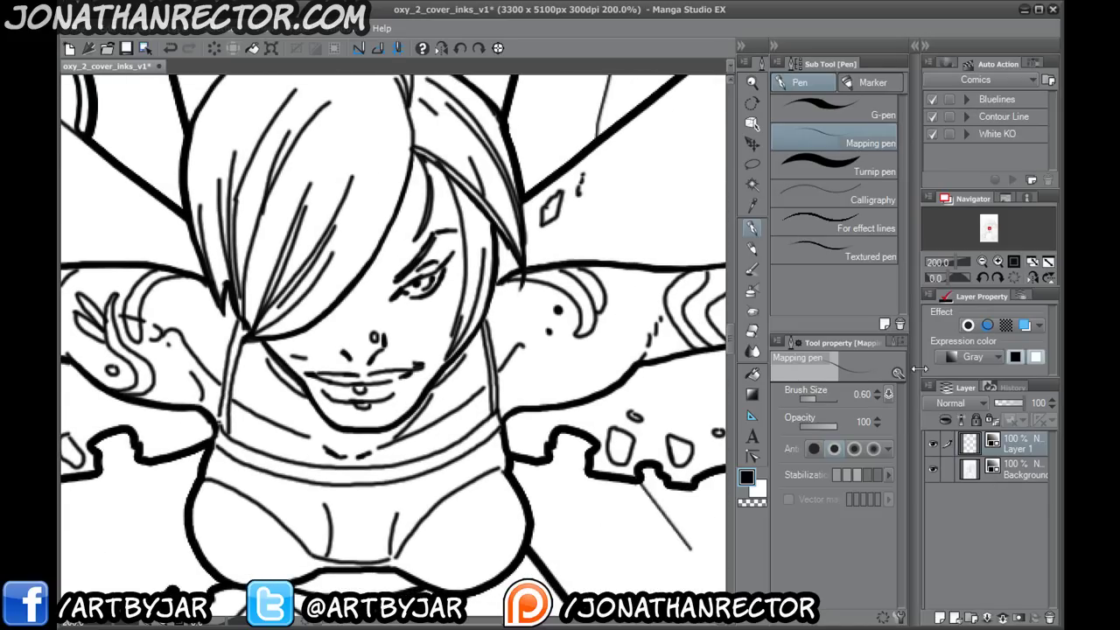
- Set the Background layer's expression color to Color, and switch it to Monochrome
click(933, 471)
click(933, 471)
click(1015, 471)
click(964, 359)
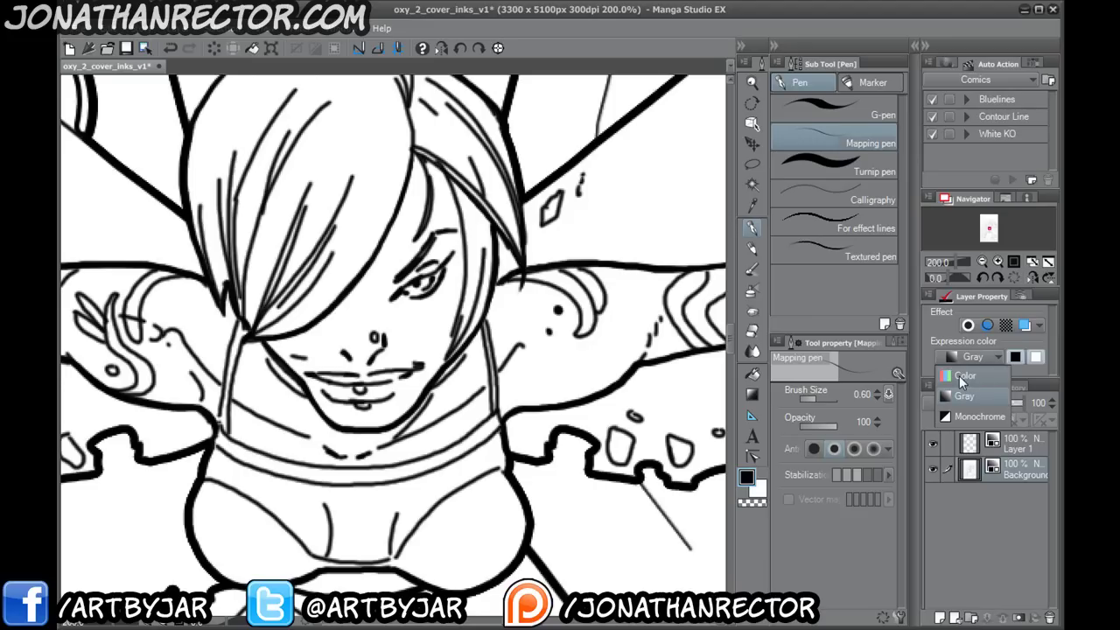
click(960, 377)
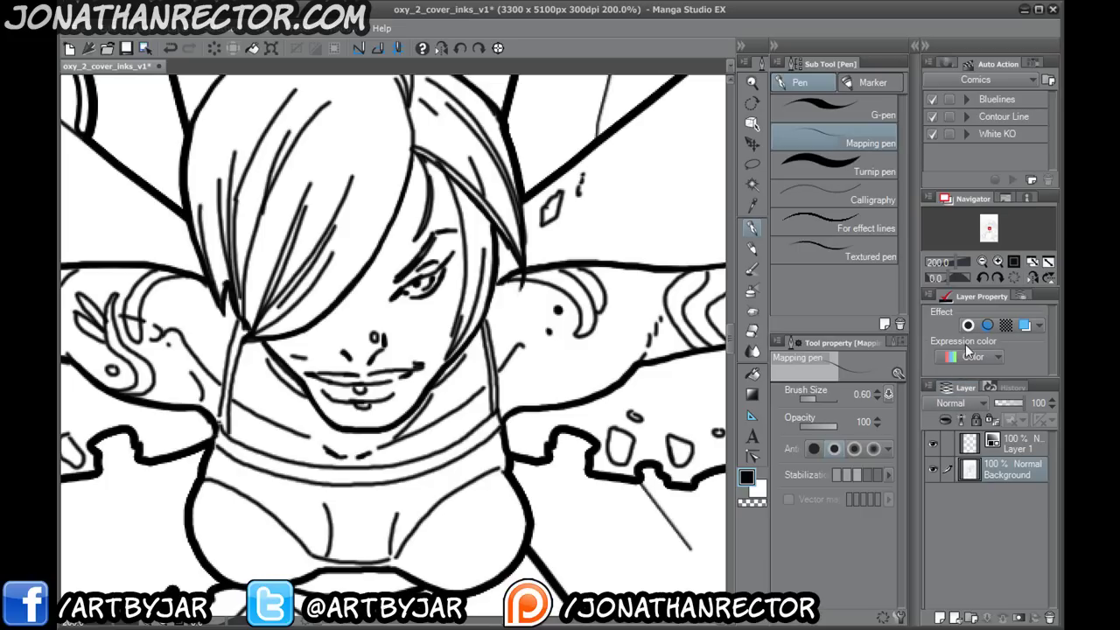
click(972, 357)
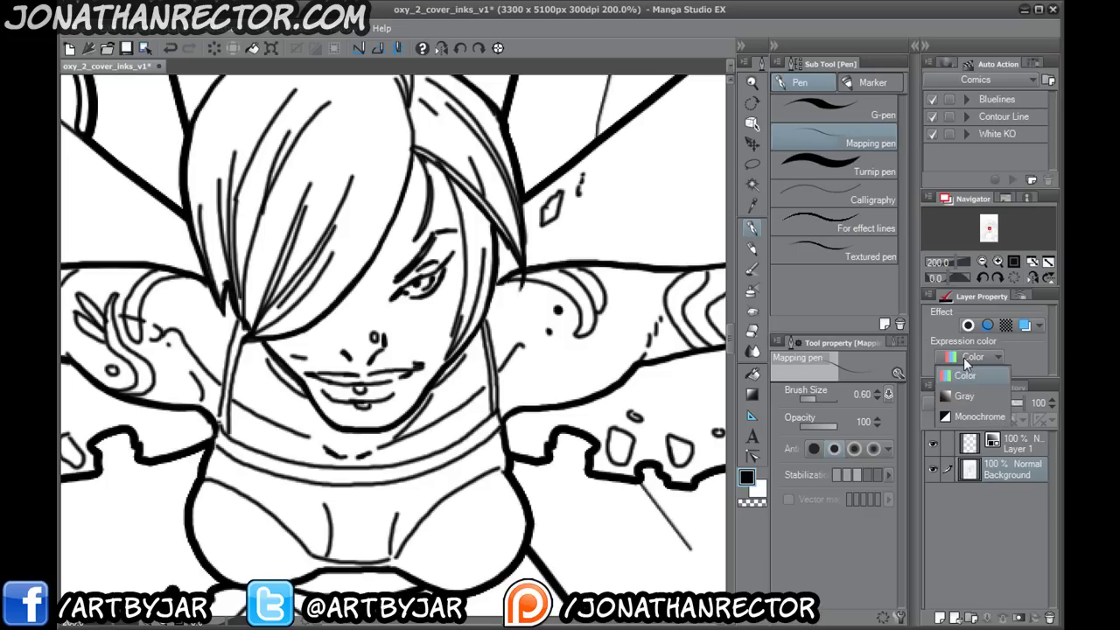
click(972, 421)
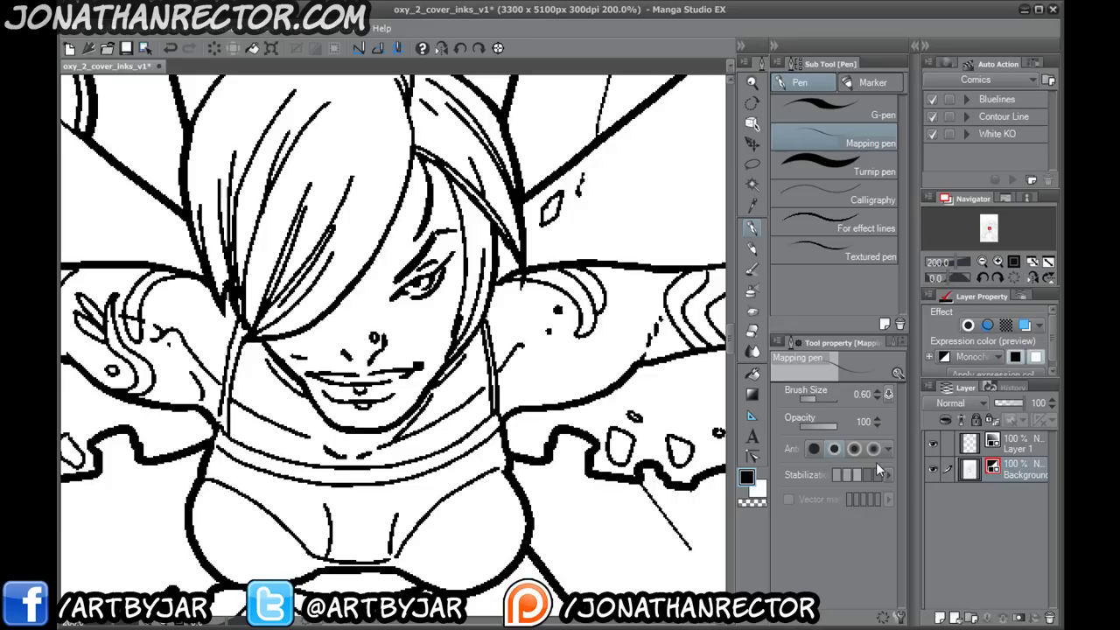
- Inspect the pixel edges of the monochrome lines around the woman's face and eye at up to 3200%
key(ctrl+plus)
key(ctrl+plus)
key(ctrl+plus)
key(ctrl+plus)
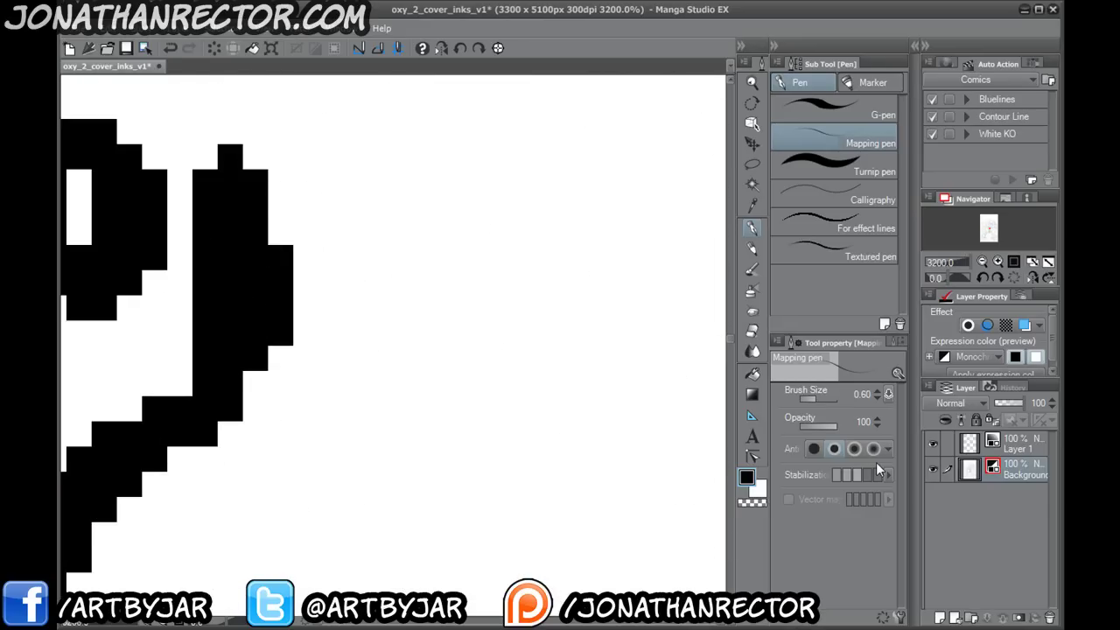
mouse_move(171, 283)
mouse_down()
mouse_move(385, 380)
mouse_move(640, 522)
mouse_up()
drag(549, 294, 153, 312)
mouse_move(563, 222)
mouse_down()
mouse_move(456, 260)
mouse_move(359, 490)
mouse_up()
drag(495, 103, 418, 548)
drag(359, 260, 350, 460)
drag(245, 277, 349, 456)
key(ctrl+minus)
key(ctrl+minus)
key(ctrl+minus)
key(ctrl+minus)
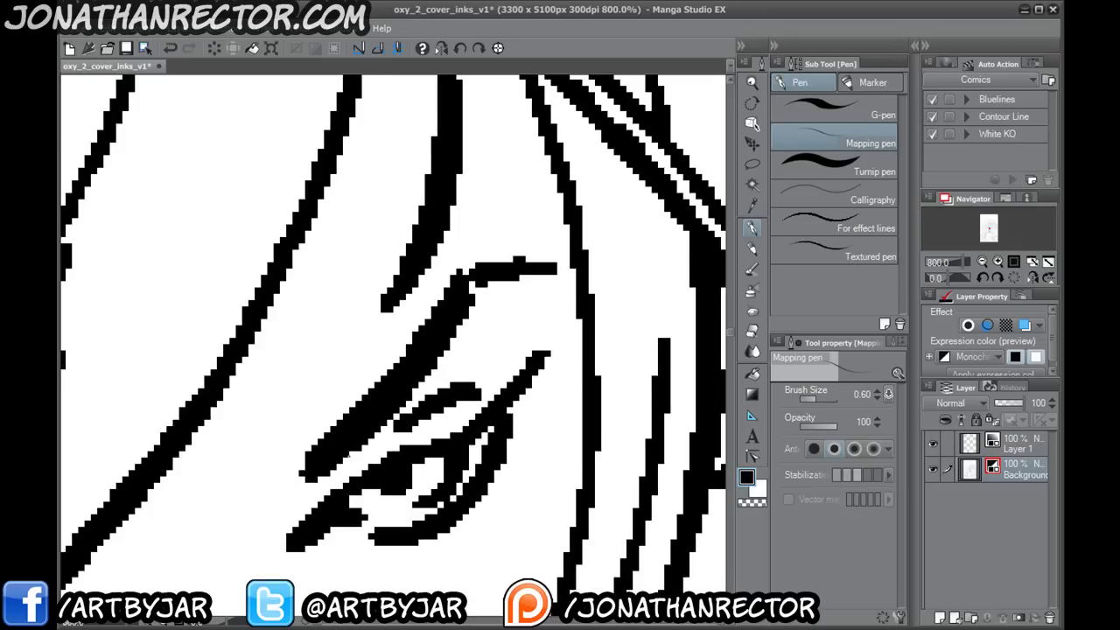
drag(225, 481, 326, 292)
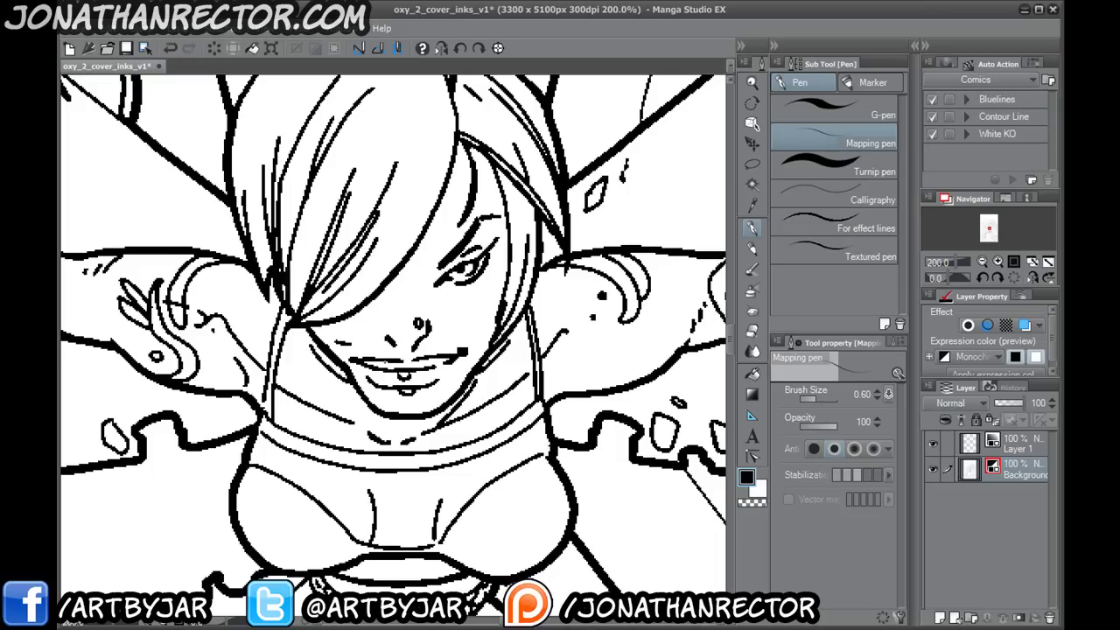
- Return the Background layer's expression color to Gray and inspect the line edges near the woman's mouth at 3200%
click(955, 356)
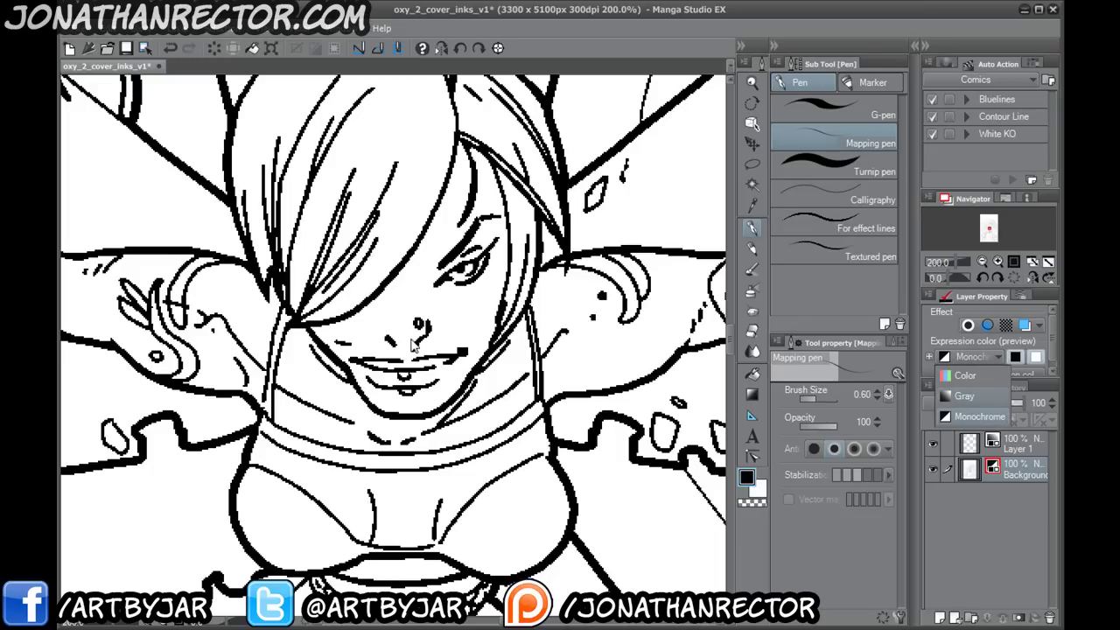
click(965, 396)
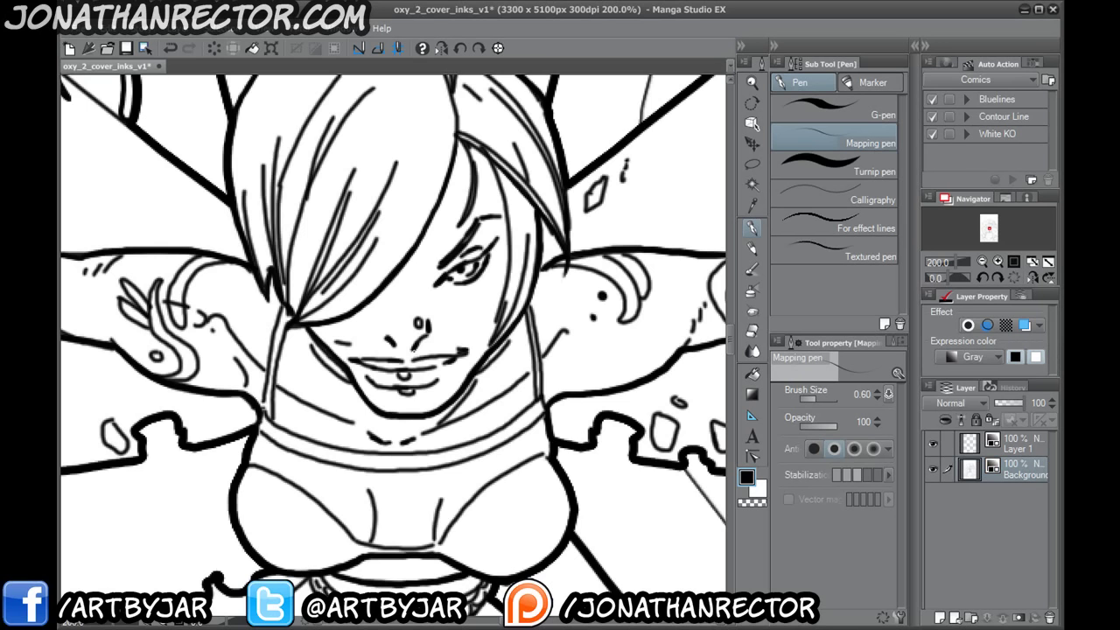
scroll(413, 351, up, 10)
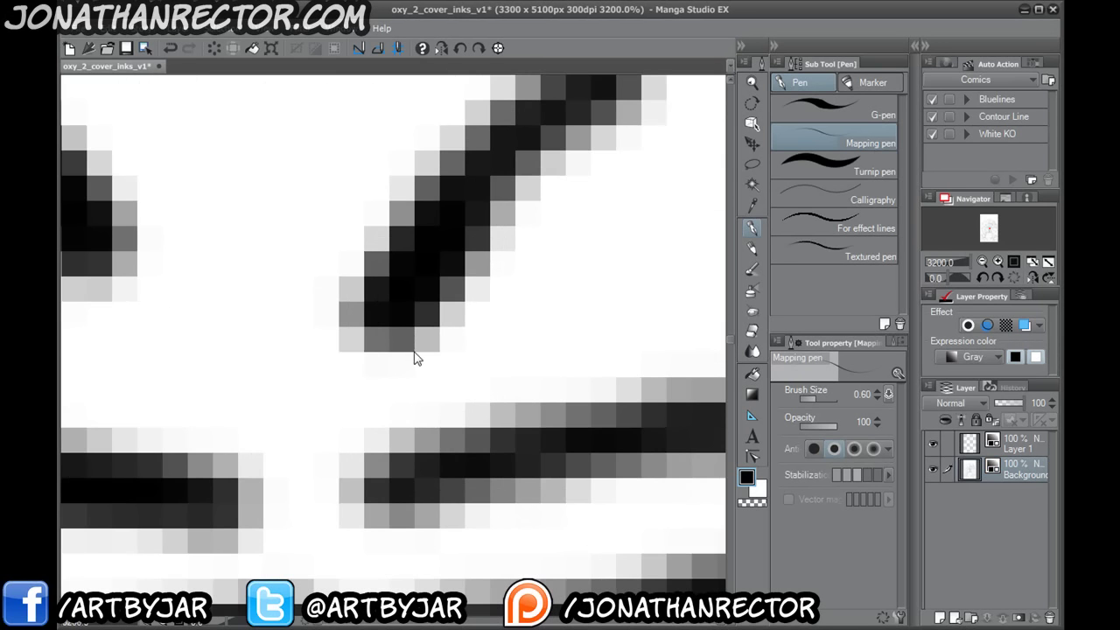
scroll(414, 350, down, 10)
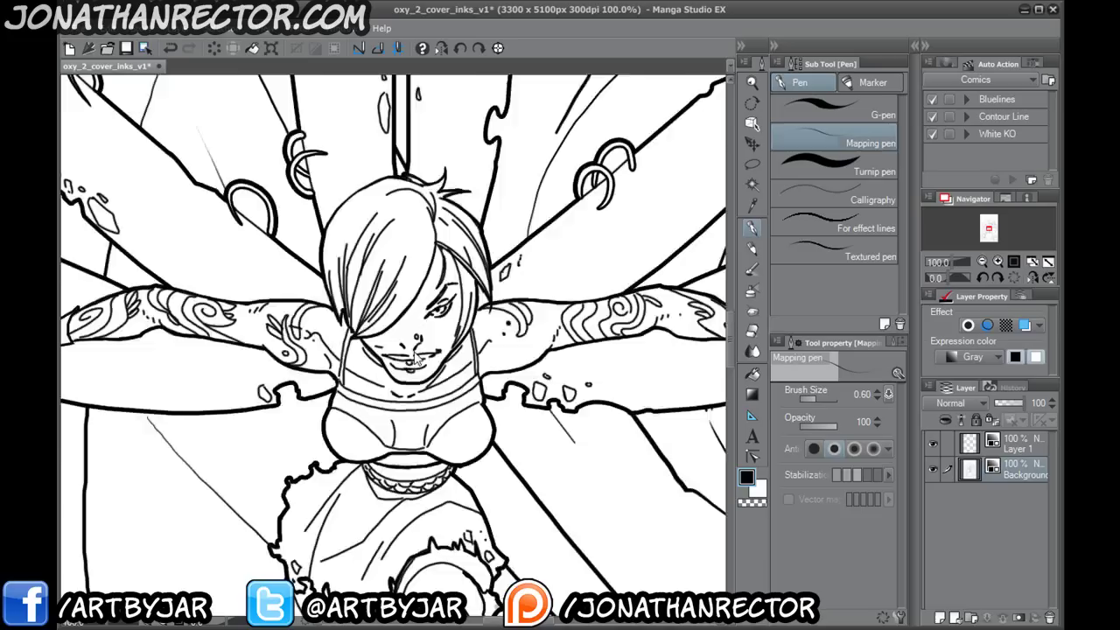
scroll(413, 350, down, 1)
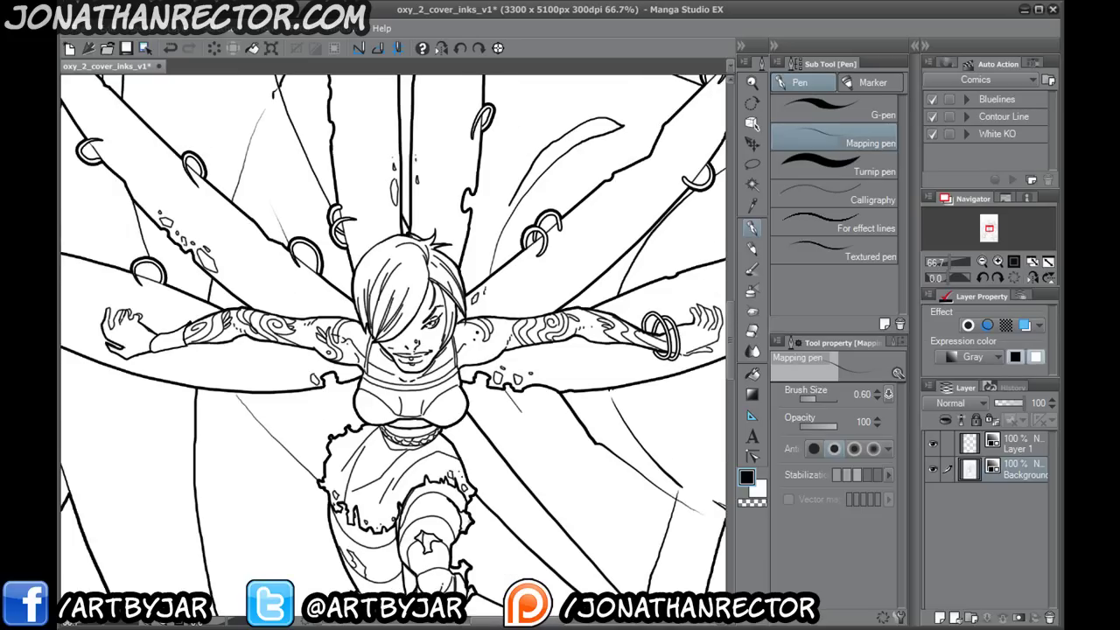
- Create a layer folder named inks containing Layer 1, and make Layer 1 the active layer
click(1018, 446)
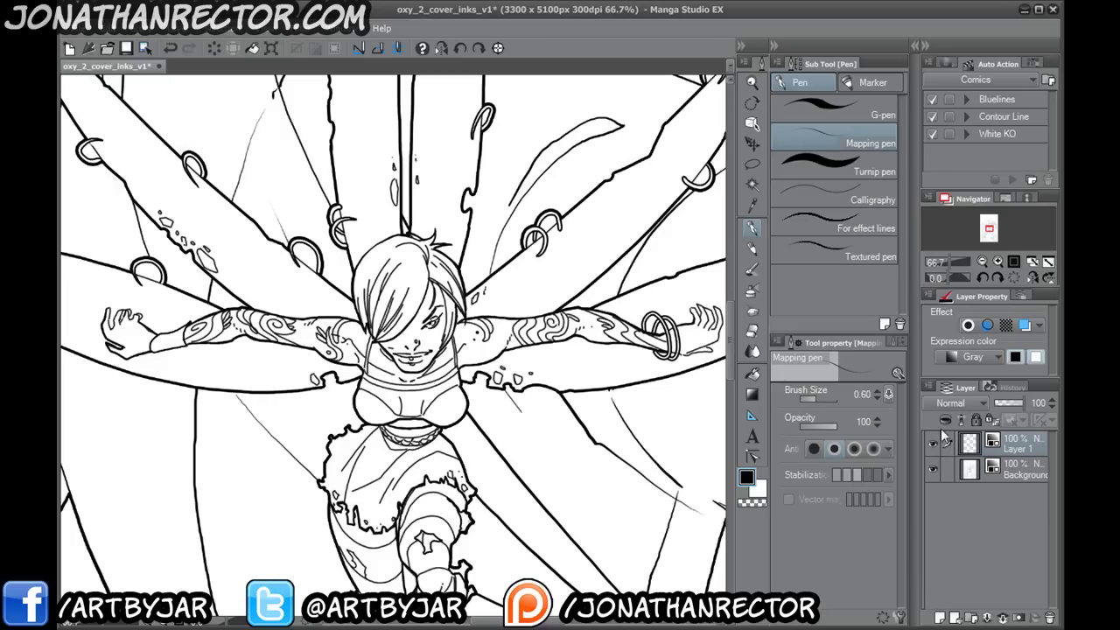
click(971, 617)
drag(1018, 473, 997, 443)
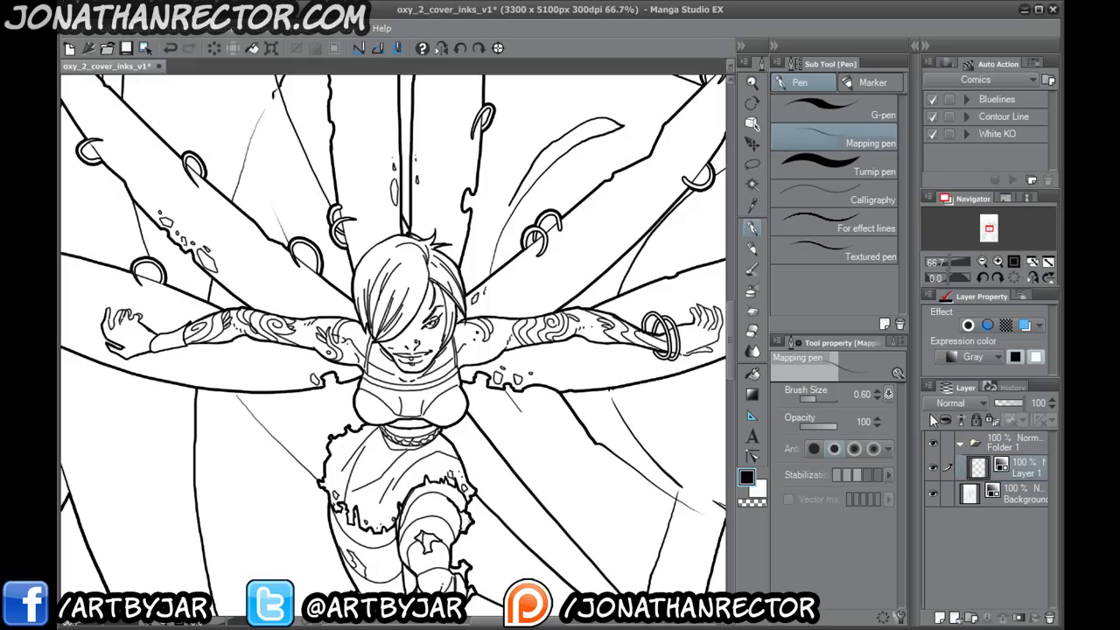
double_click(1004, 448)
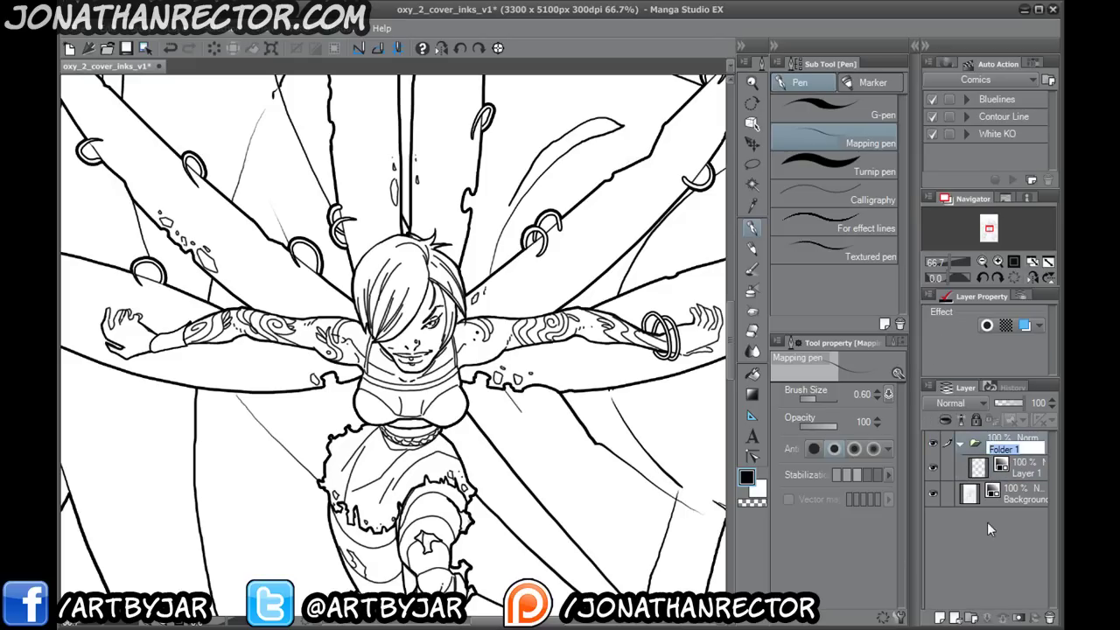
text(inks)
key(Return)
click(1026, 470)
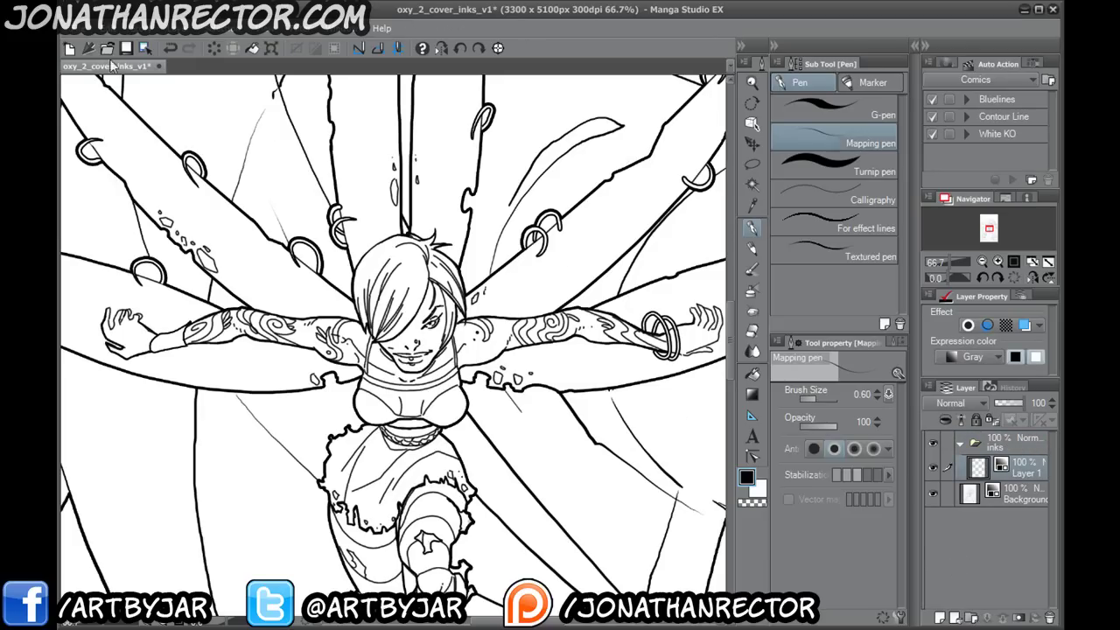
- Save the changes to the cover file
click(75, 28)
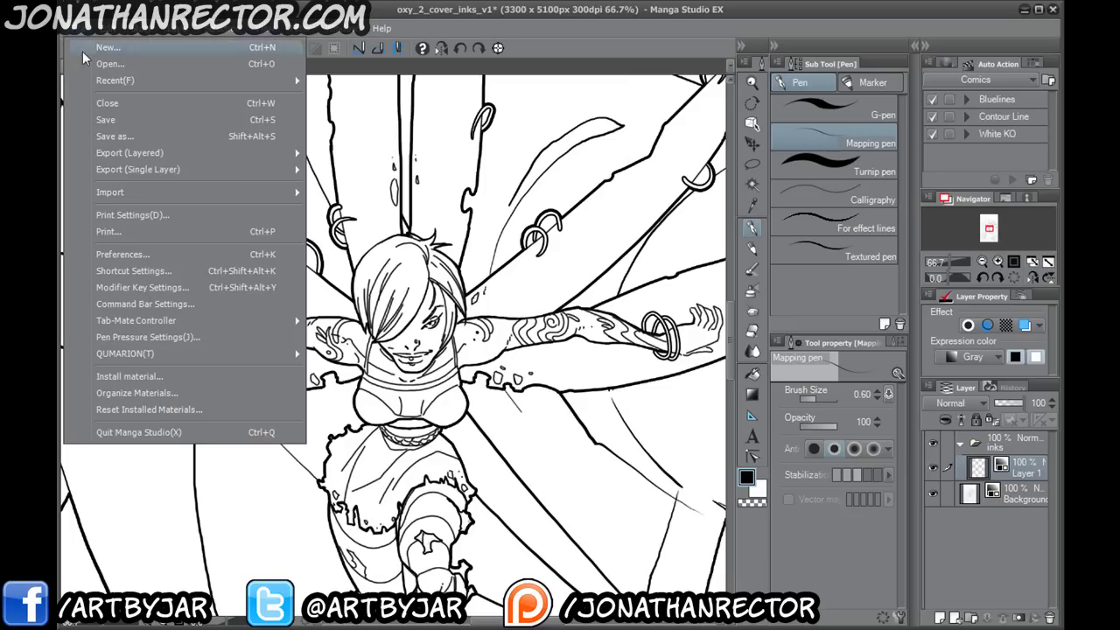
click(107, 114)
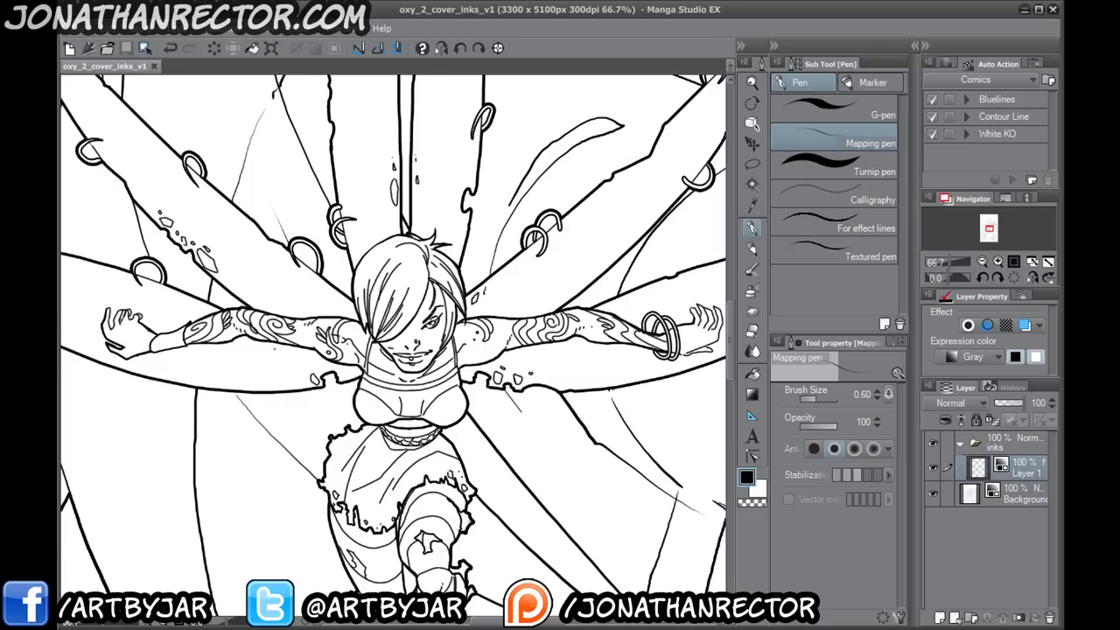
- Examine the overall cover composition with the palettes hidden, from the blood-drawn clock face to the villain's raised hand
scroll(273, 293, up, 6)
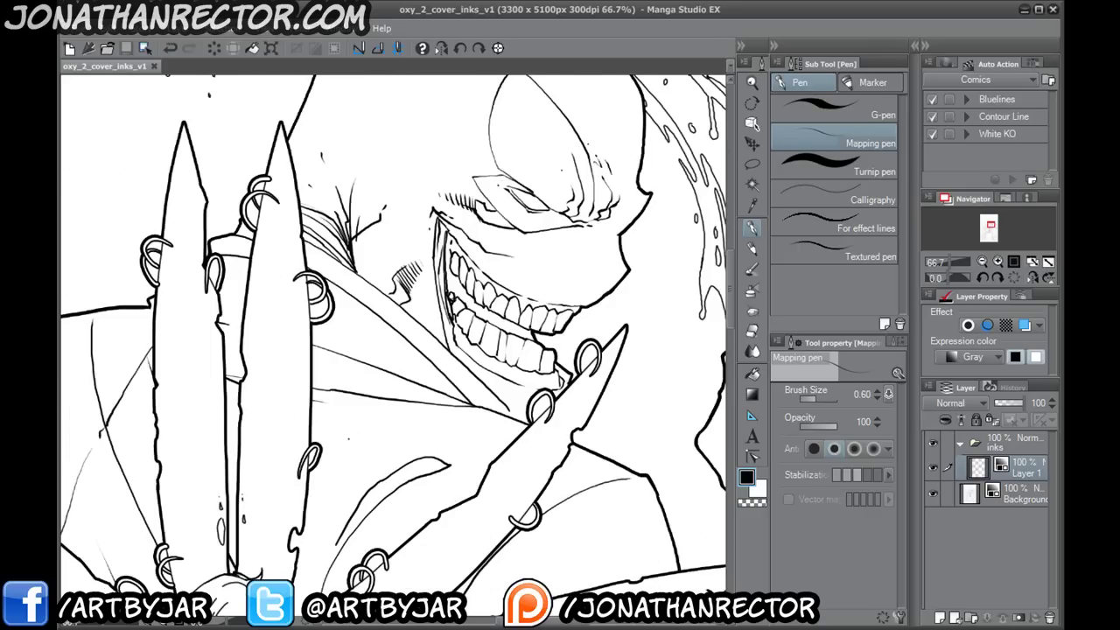
key(ctrl+minus)
key(ctrl+minus)
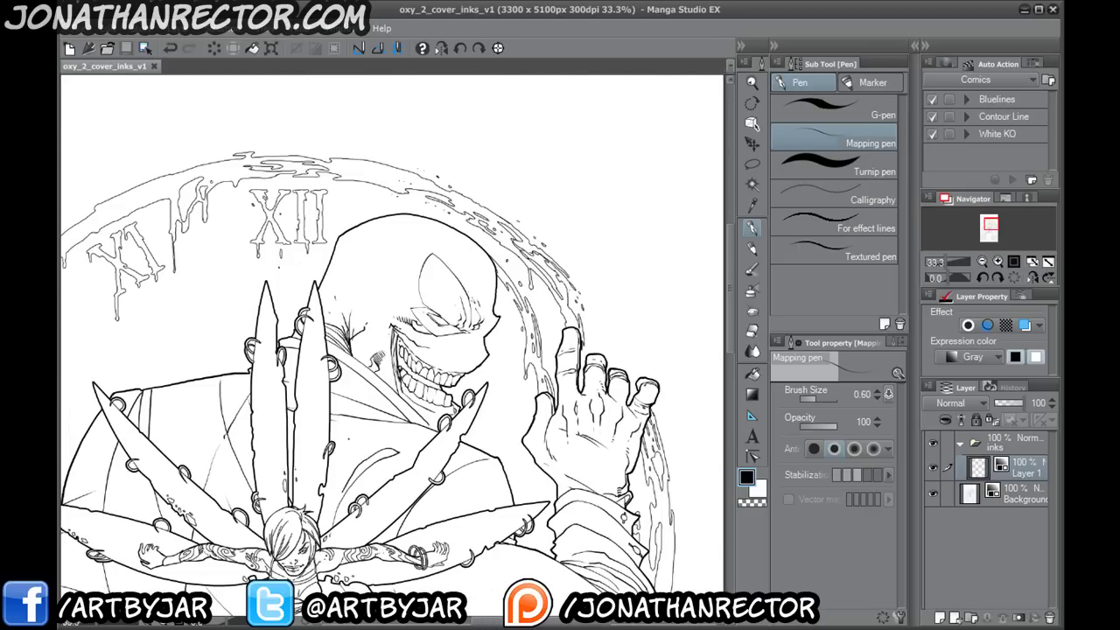
key(ctrl+minus)
key(Tab)
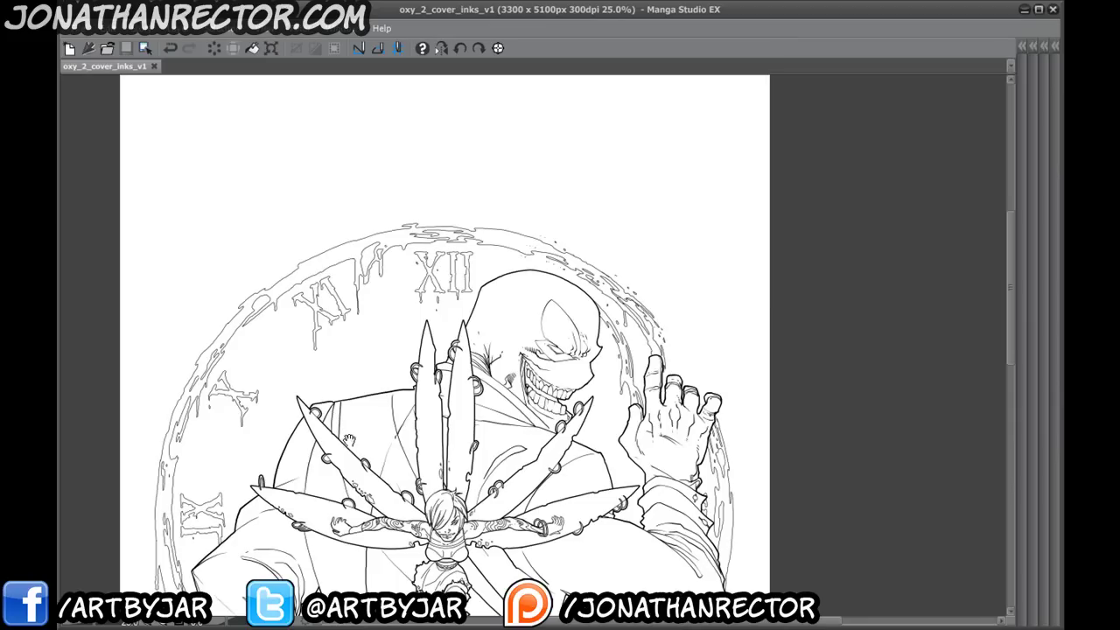
drag(350, 441, 355, 184)
drag(419, 420, 436, 236)
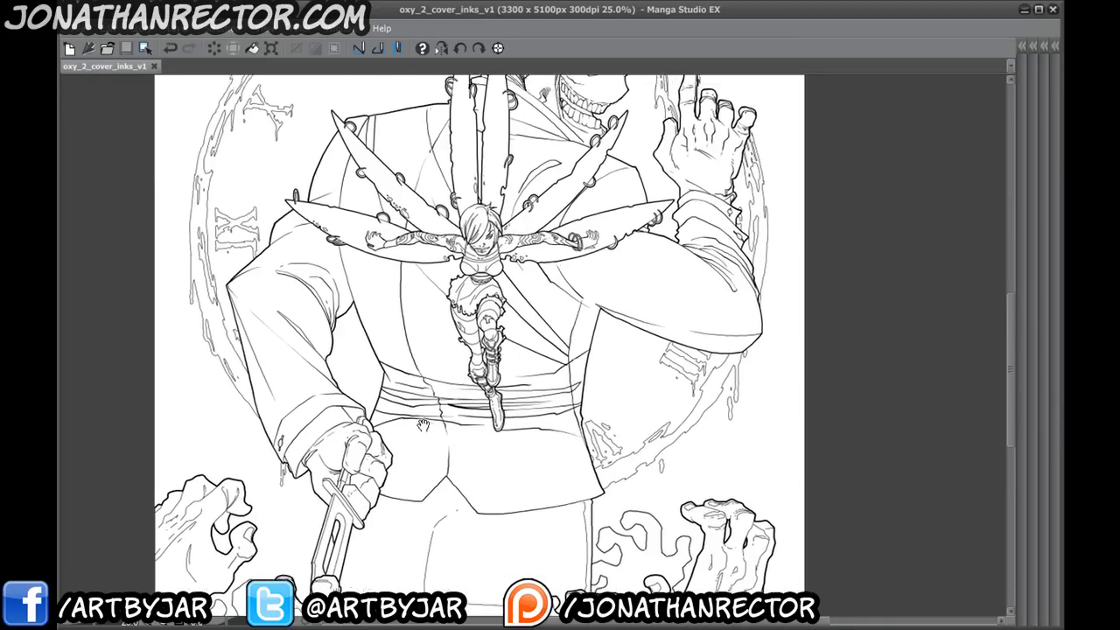
key(ctrl+minus)
drag(447, 445, 416, 524)
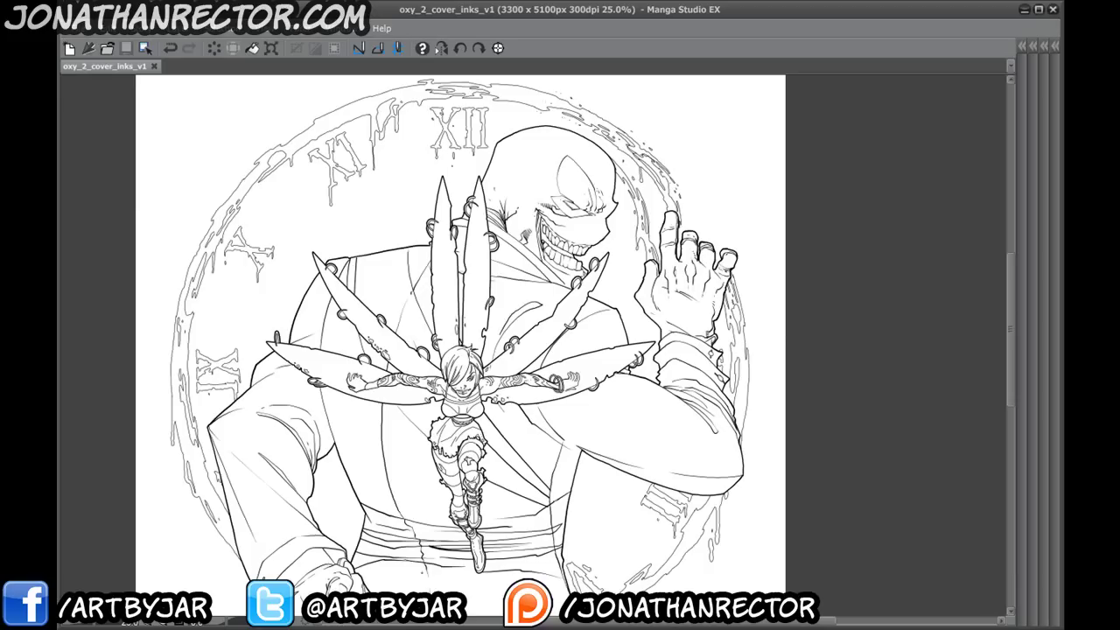
drag(495, 336, 397, 297)
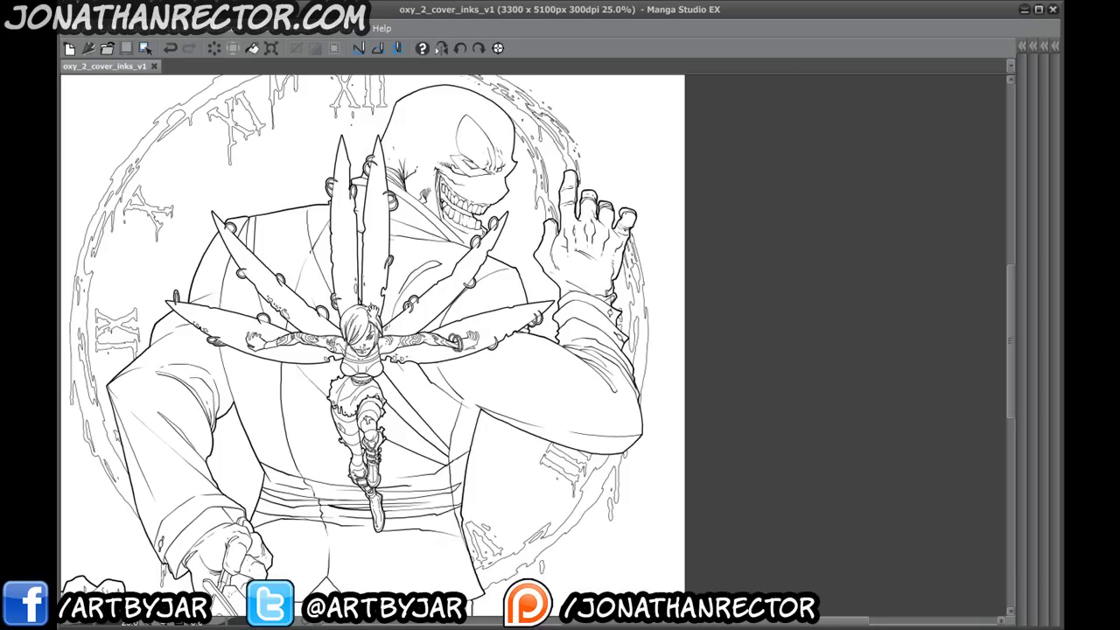
drag(280, 429, 393, 507)
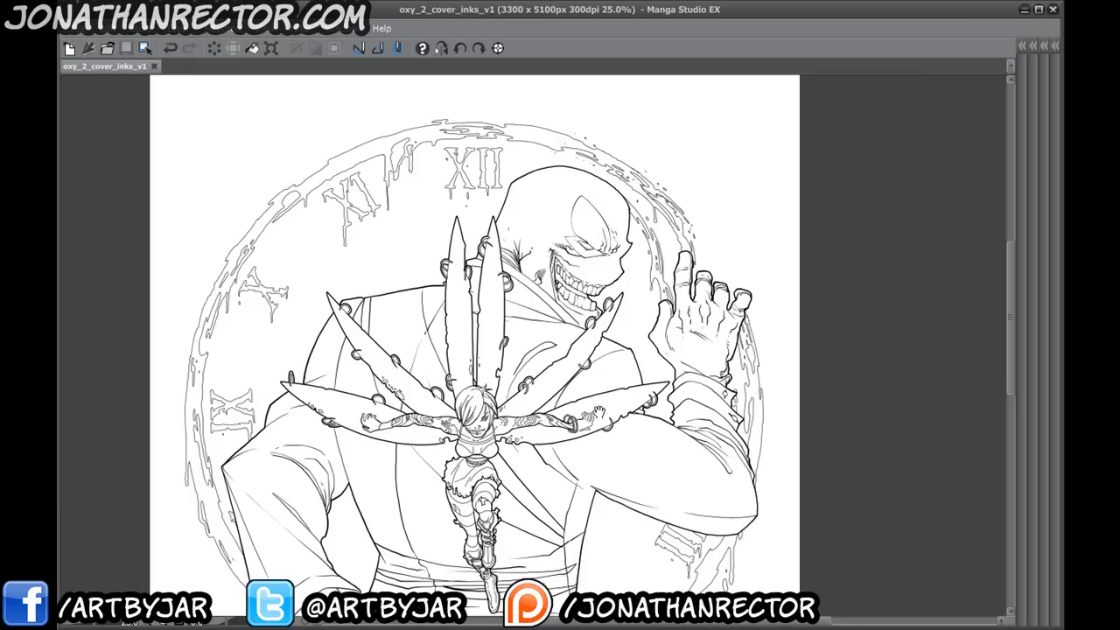
drag(599, 412, 555, 383)
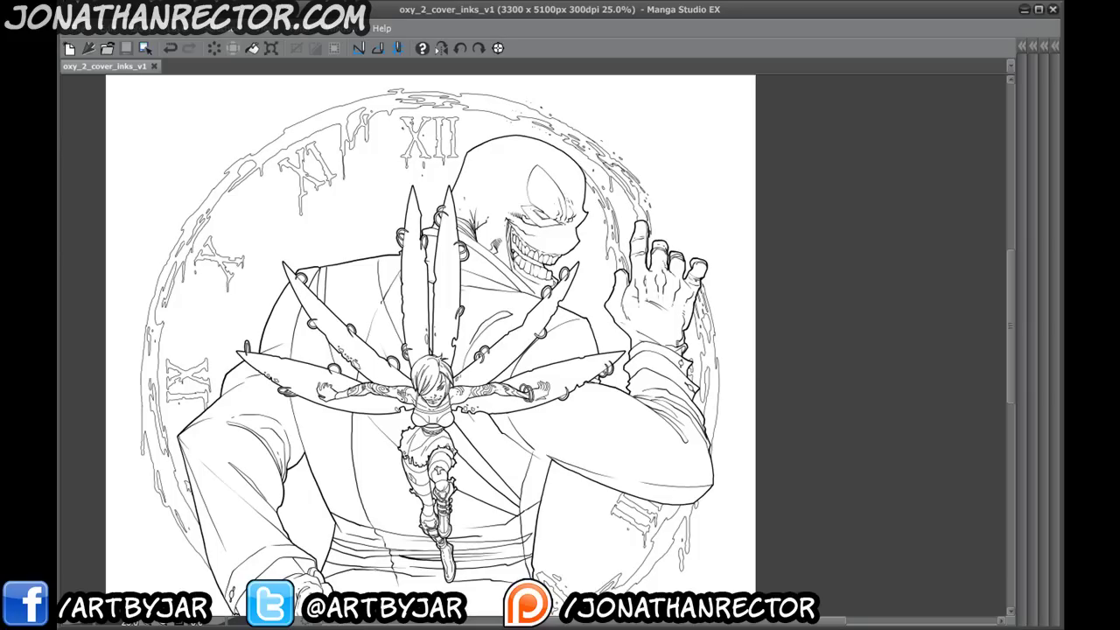
drag(371, 436, 394, 457)
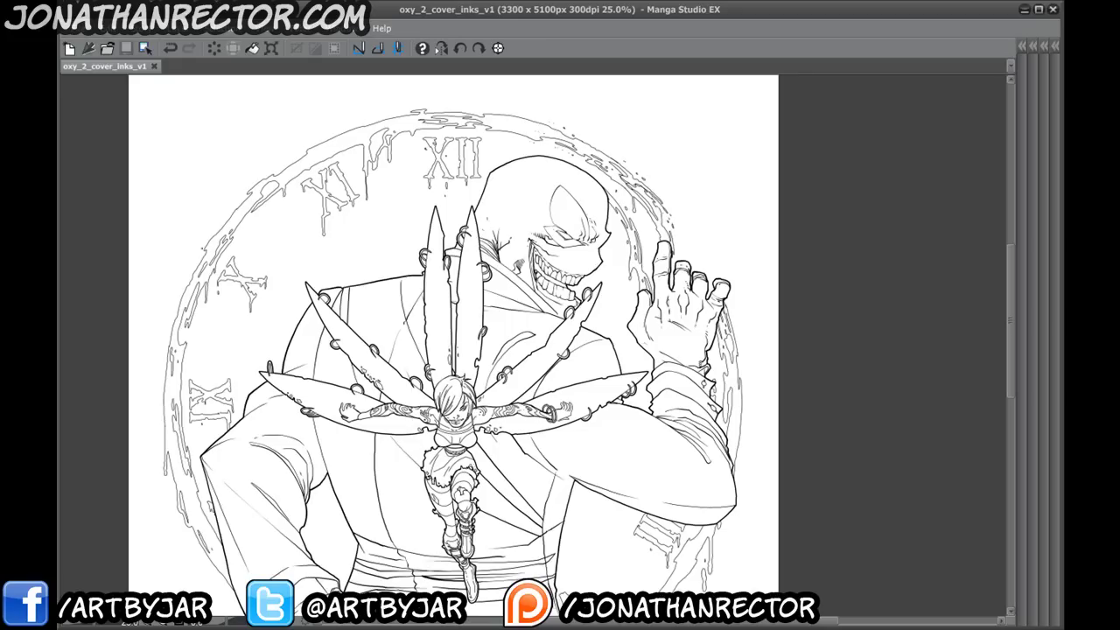
scroll(503, 245, up, 3)
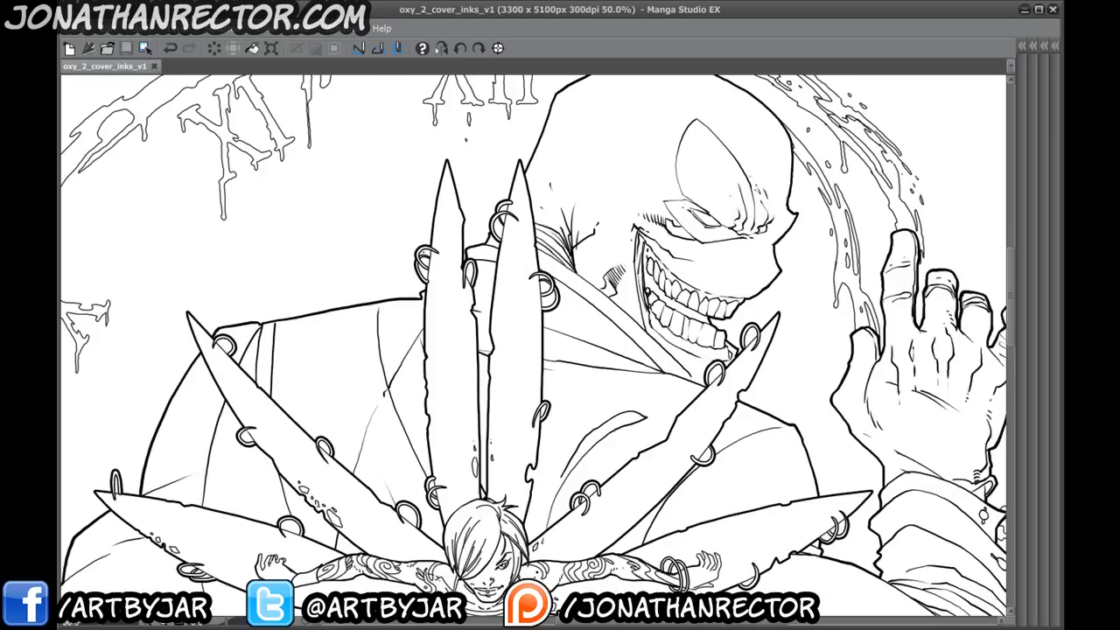
drag(692, 375, 180, 234)
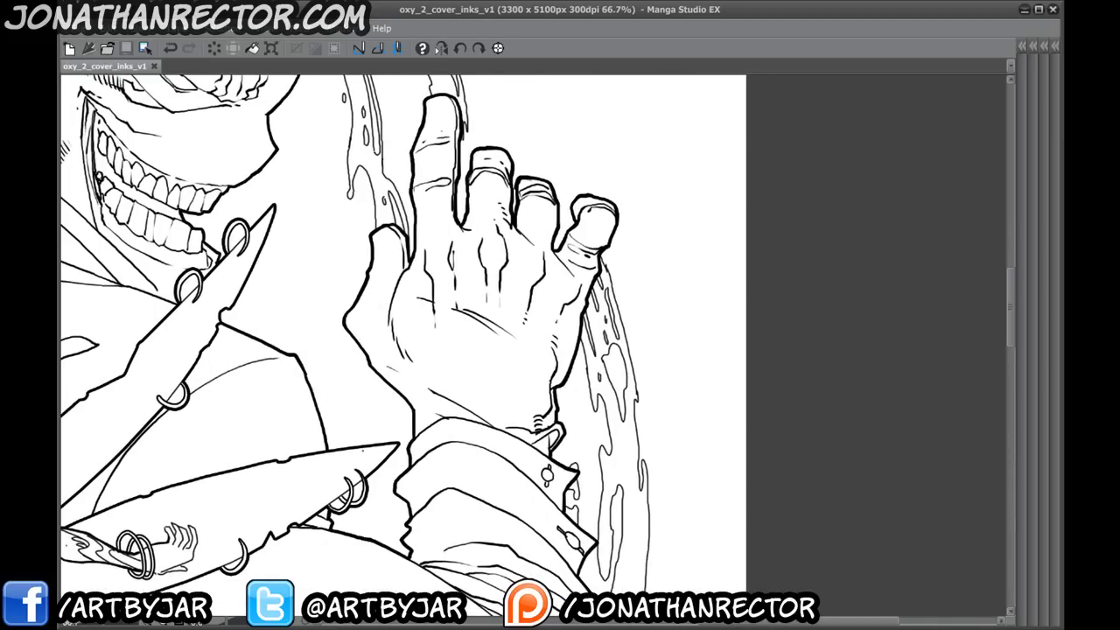
key(Tab)
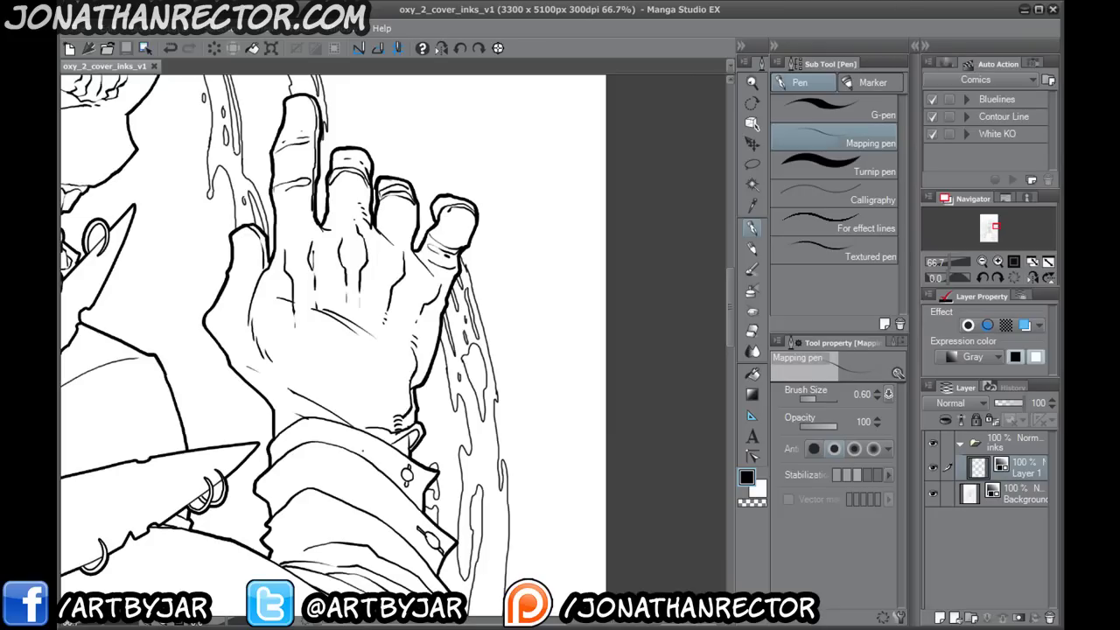
drag(339, 339, 442, 389)
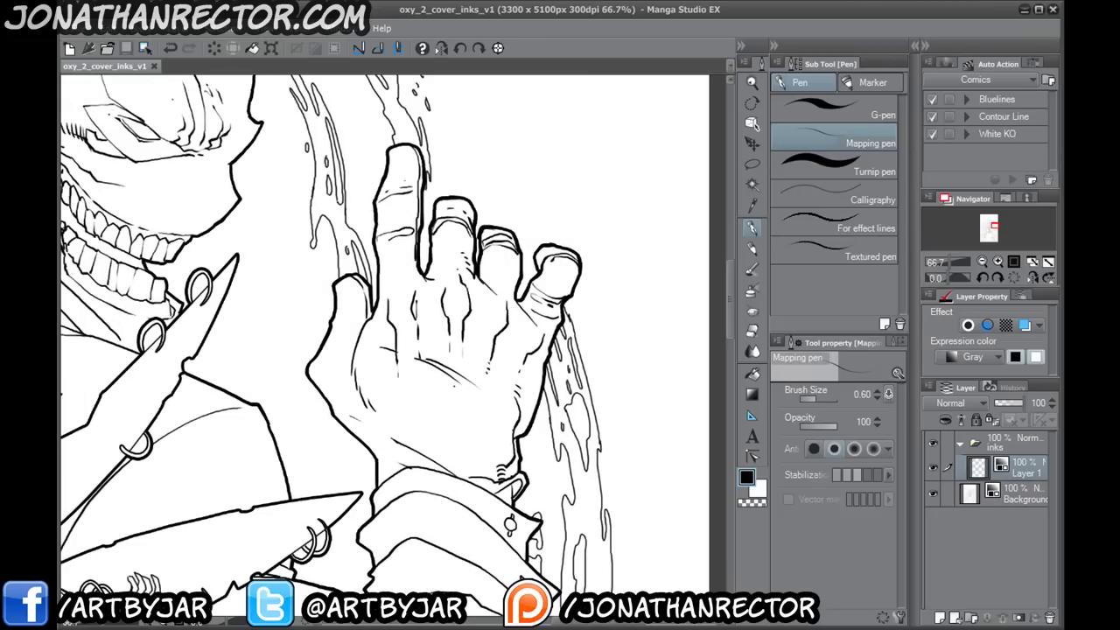
- Create a layer folder named blood directly above the Background layer
click(1002, 441)
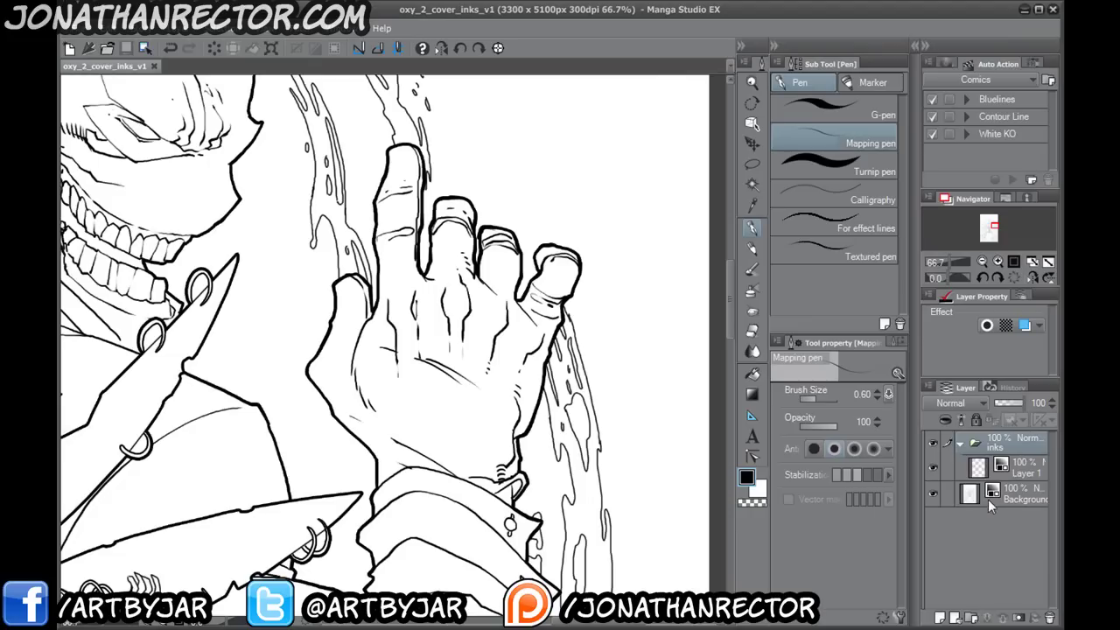
click(993, 498)
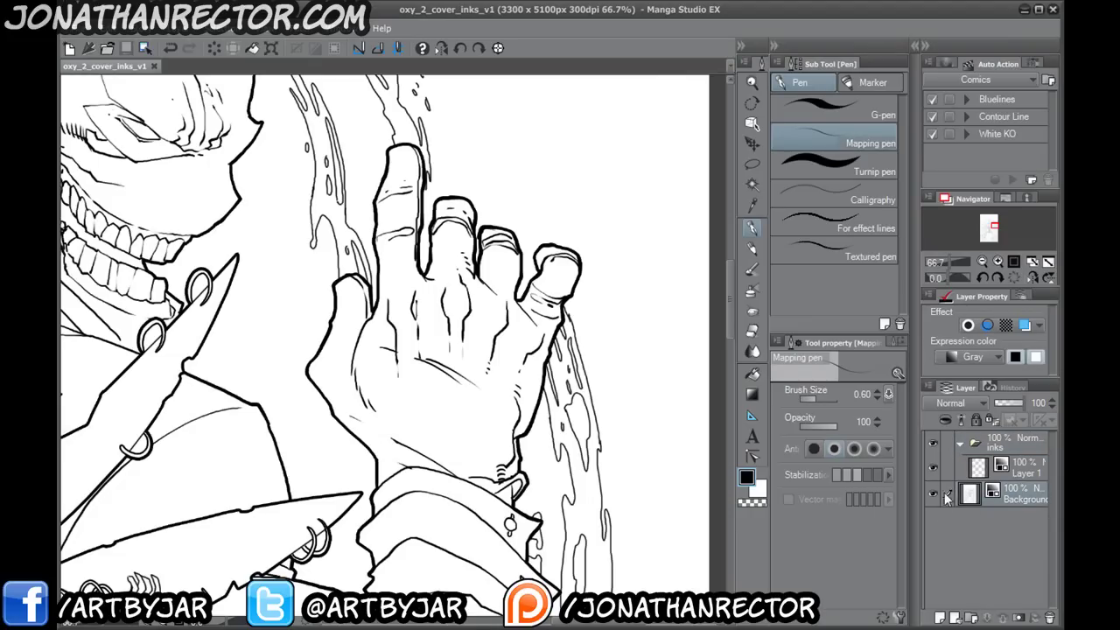
click(971, 617)
double_click(995, 501)
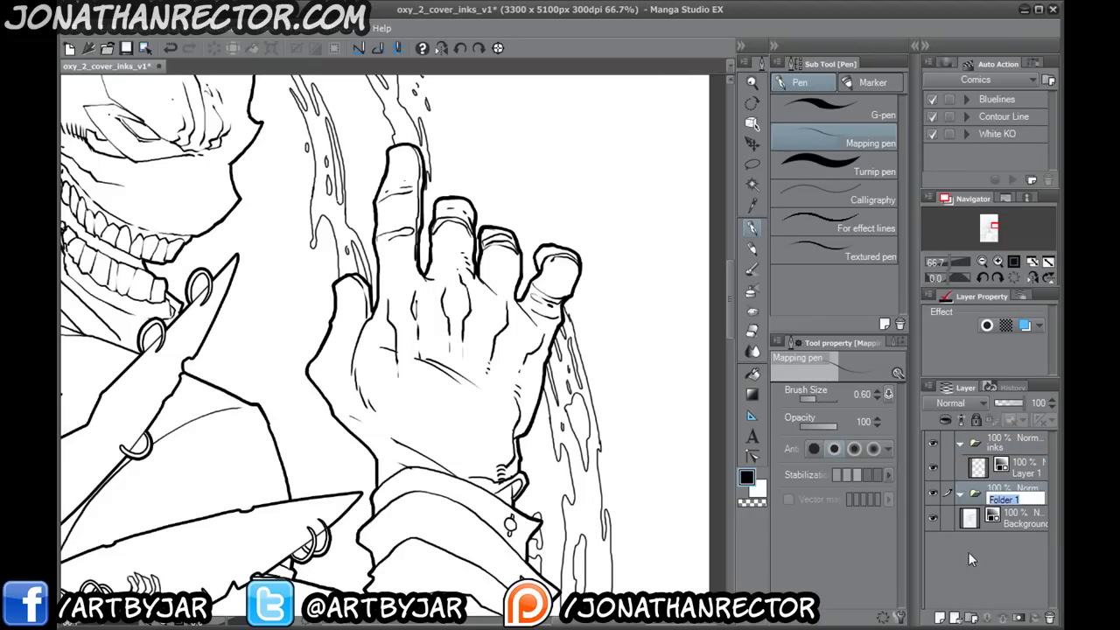
text(blood)
key(Return)
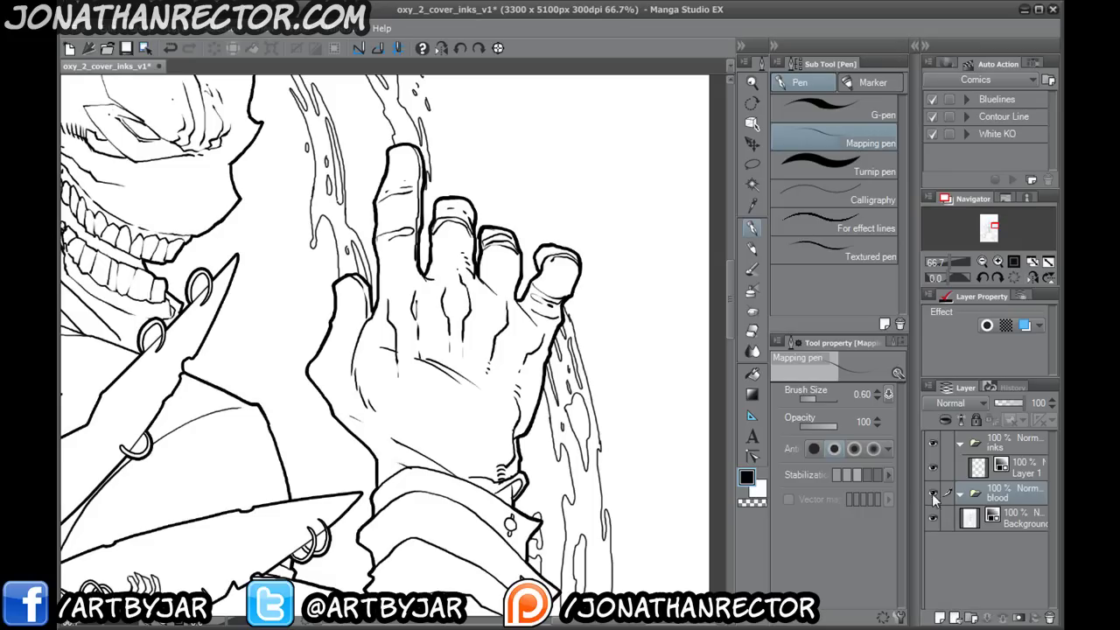
- Rename the inks folder as above blood inks
double_click(988, 450)
key(Home)
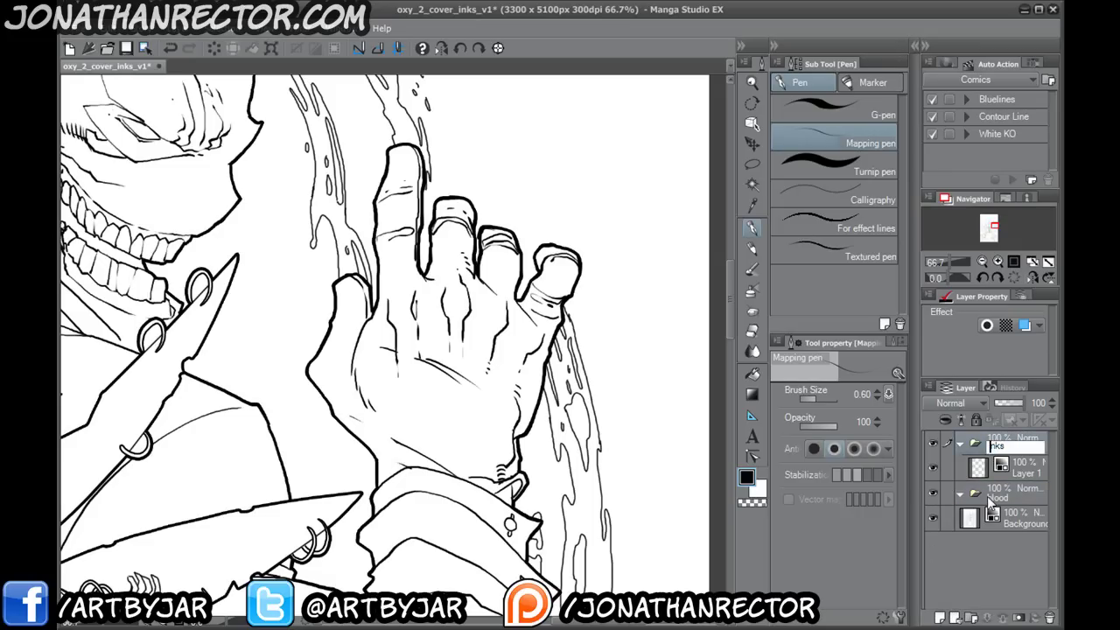
text(above blood)
key(Return)
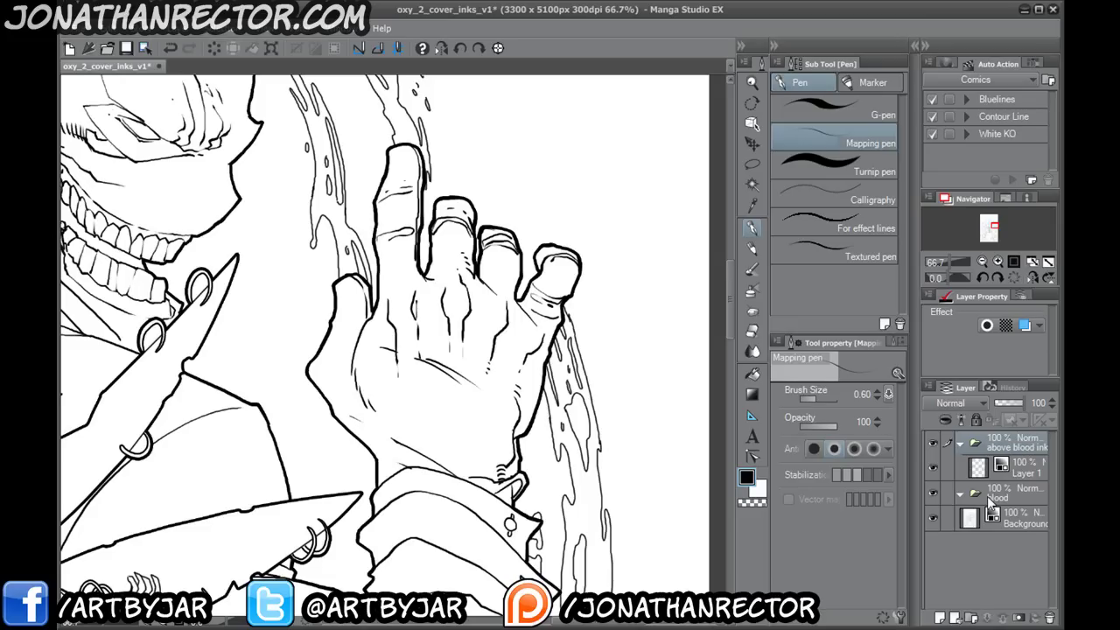
- Add a new raster layer inside the blood folder and choose the C-Tek marker
click(994, 496)
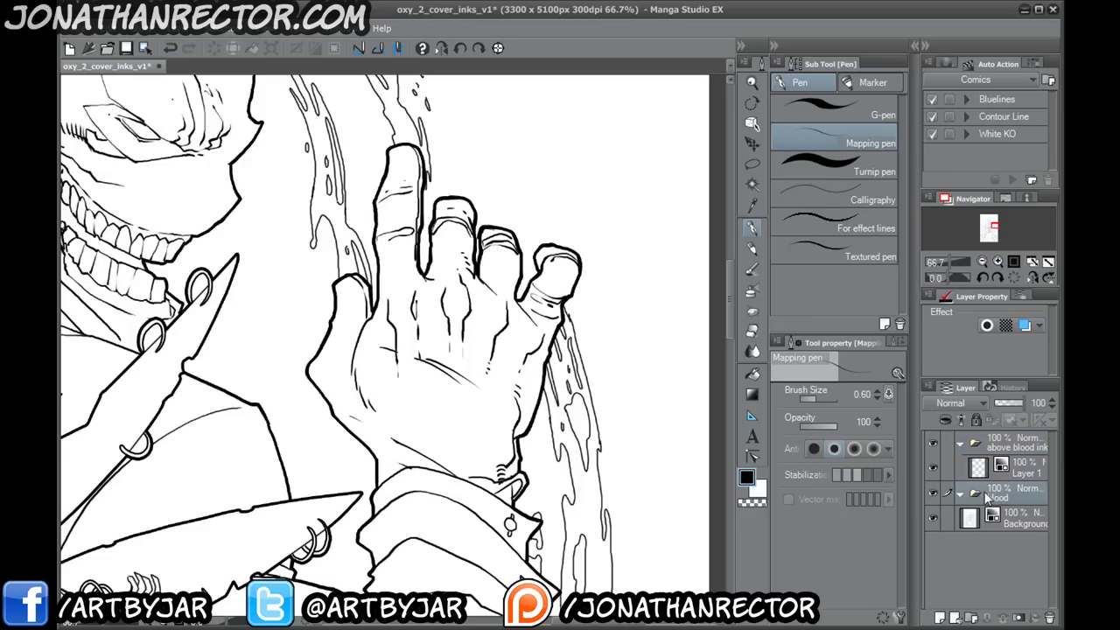
click(941, 618)
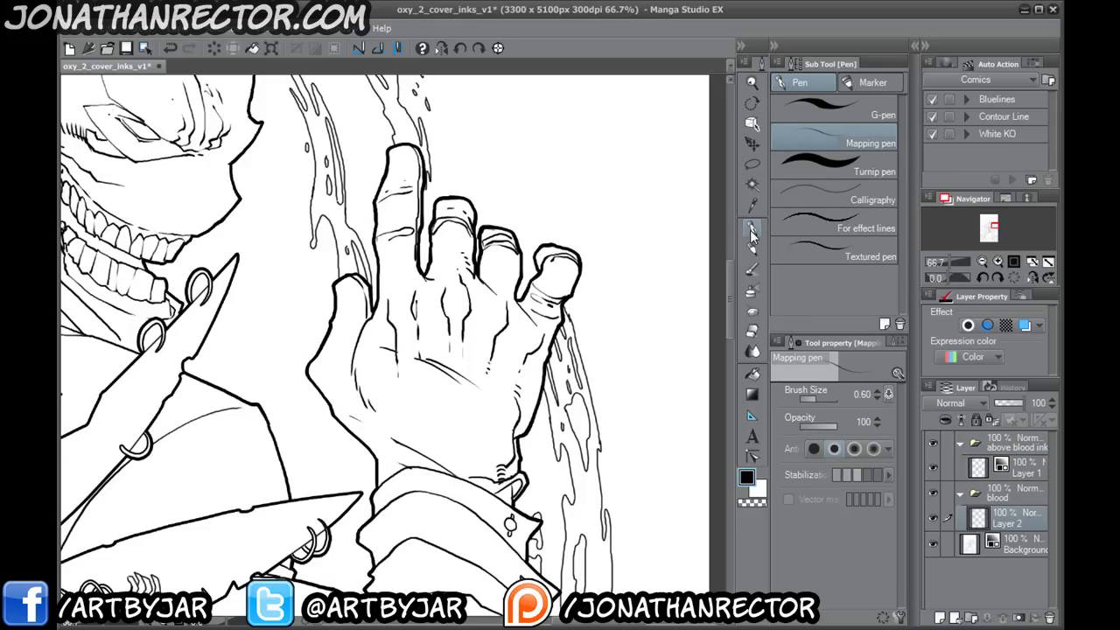
click(871, 83)
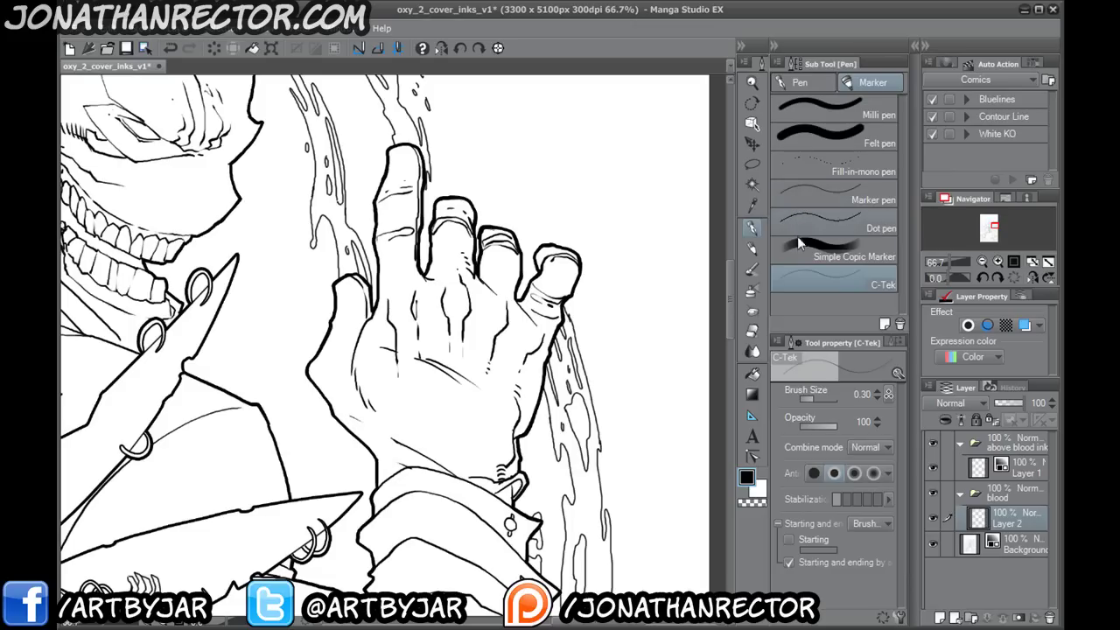
- Try blood drip outlines beside the villain's raised hand with the C-Tek marker at brush sizes 0.30 and 0.40
scroll(452, 275, up, 3)
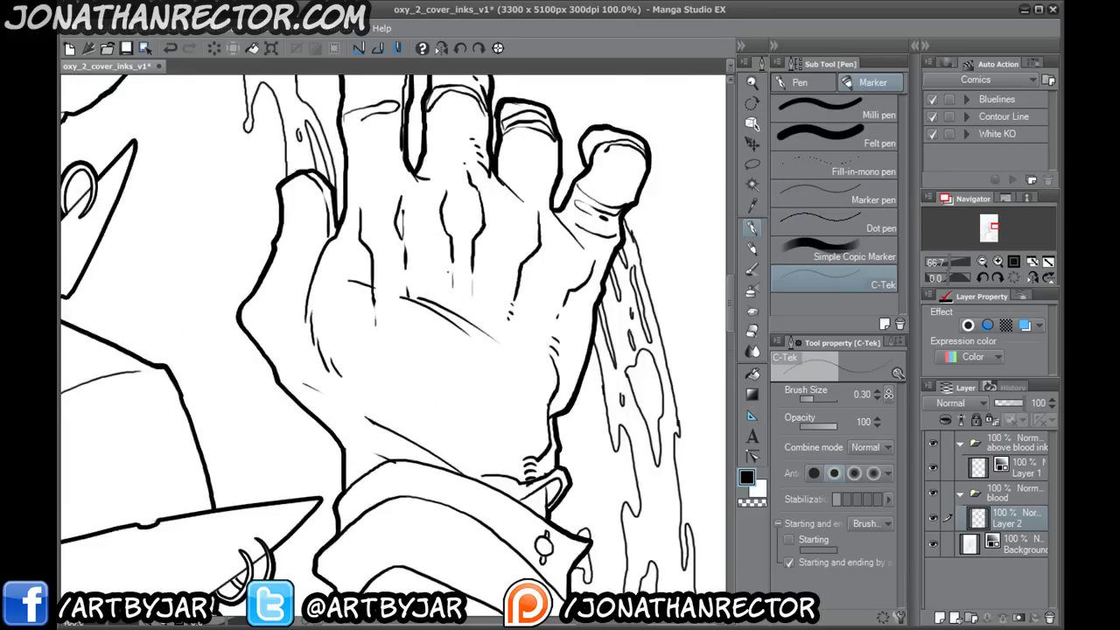
drag(448, 274, 185, 212)
mouse_move(486, 296)
mouse_down()
mouse_move(512, 412)
mouse_move(501, 477)
mouse_up()
drag(486, 453, 508, 507)
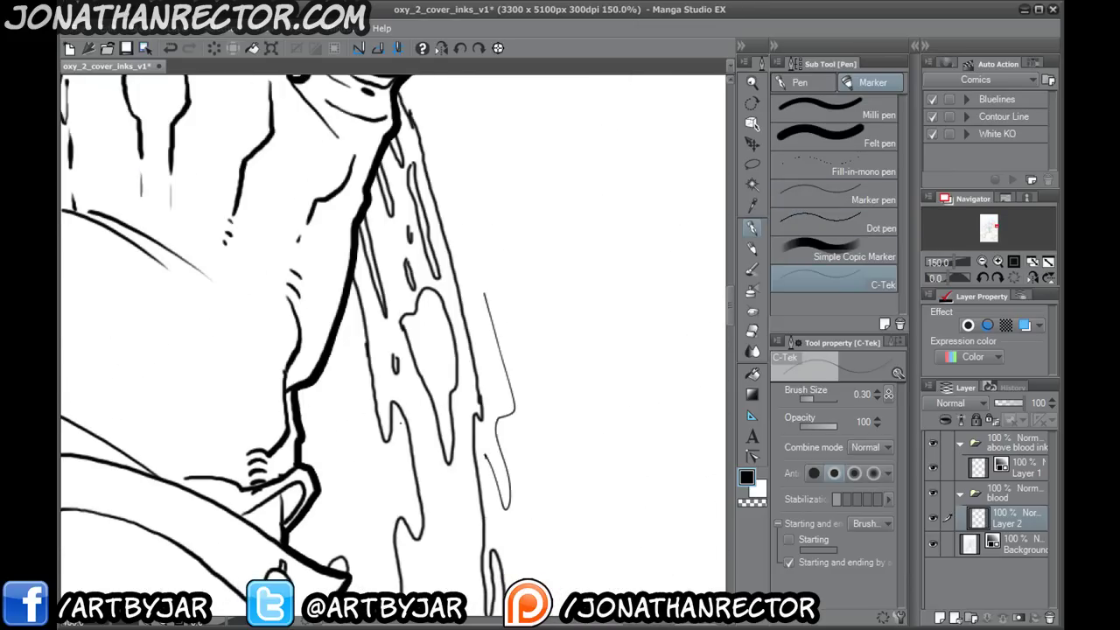
key(ctrl+z)
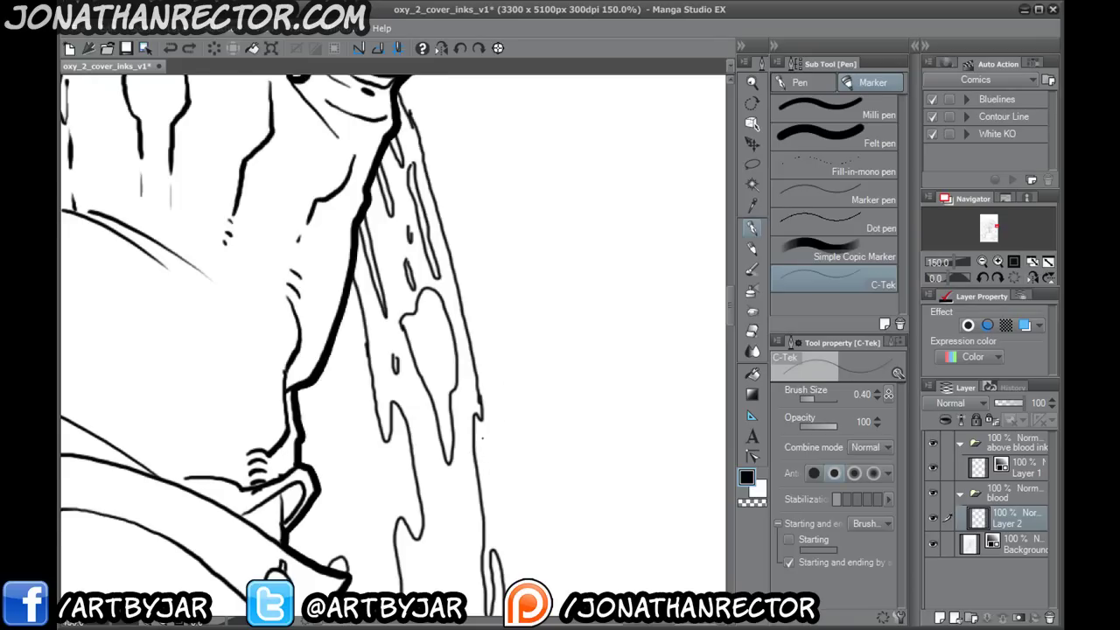
drag(481, 437, 490, 480)
mouse_move(487, 354)
mouse_down()
mouse_move(507, 464)
mouse_move(501, 536)
mouse_up()
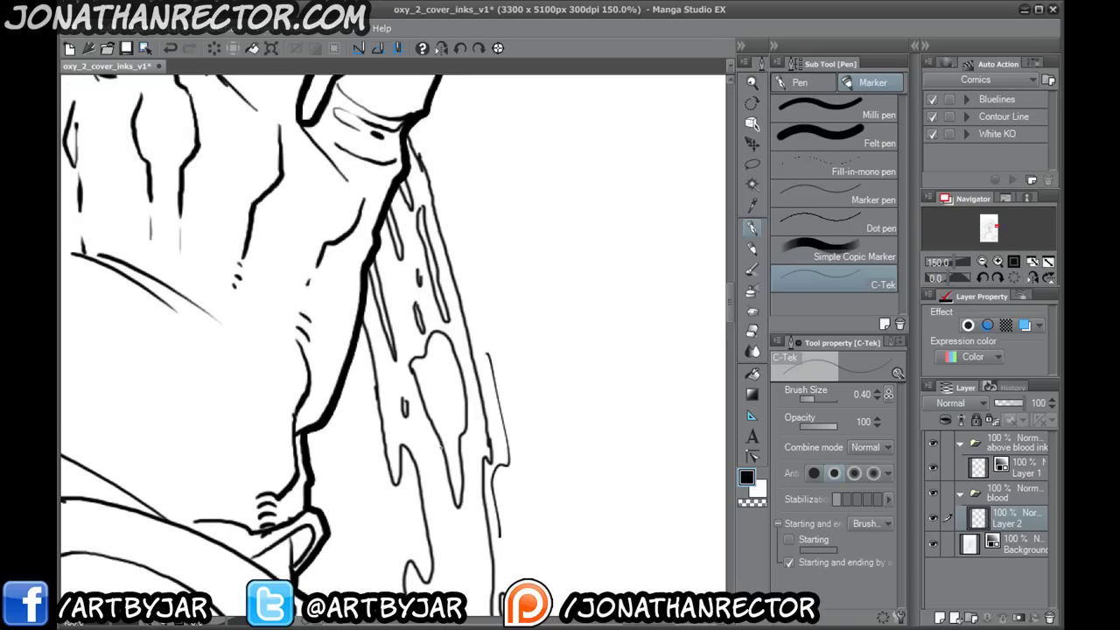
key(ctrl+z)
- Draw blood drip outlines beside the clock's edge near the raised hand with the C-Tek marker at brush size 0.50
mouse_move(471, 265)
mouse_down()
mouse_move(529, 473)
mouse_move(492, 455)
mouse_move(468, 294)
mouse_move(532, 357)
mouse_up()
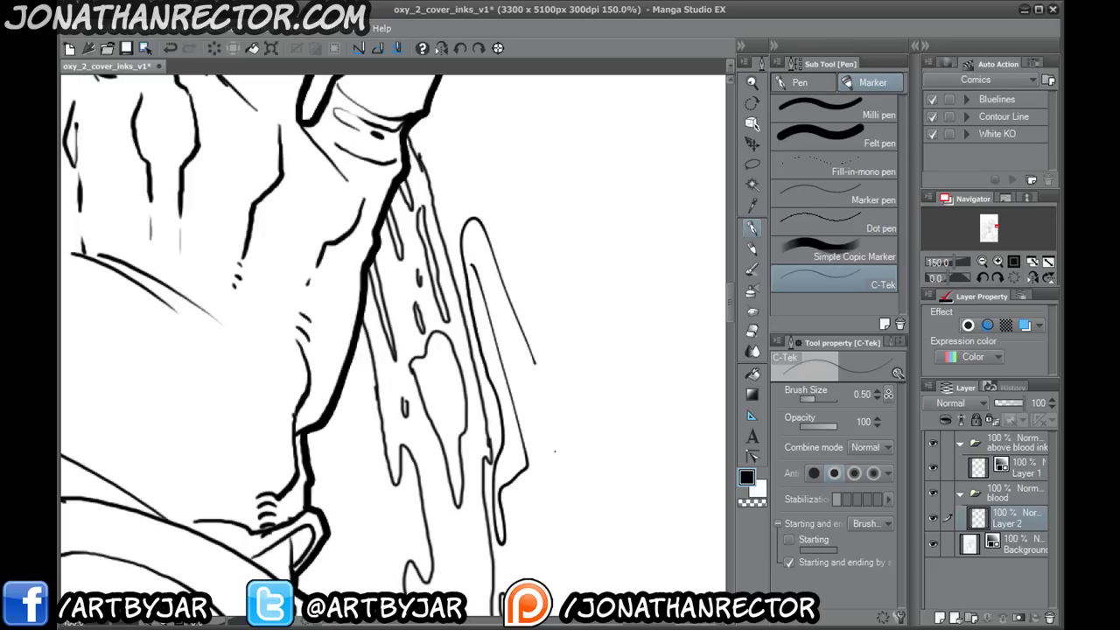
scroll(555, 455, down, 3)
scroll(554, 453, down, 1)
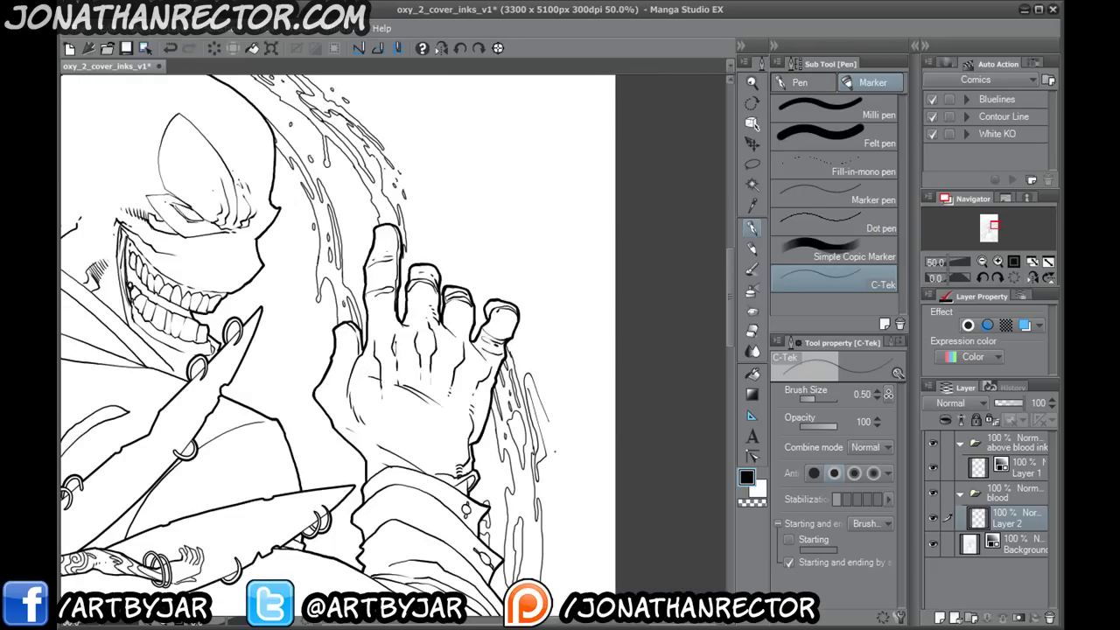
scroll(554, 453, up, 2)
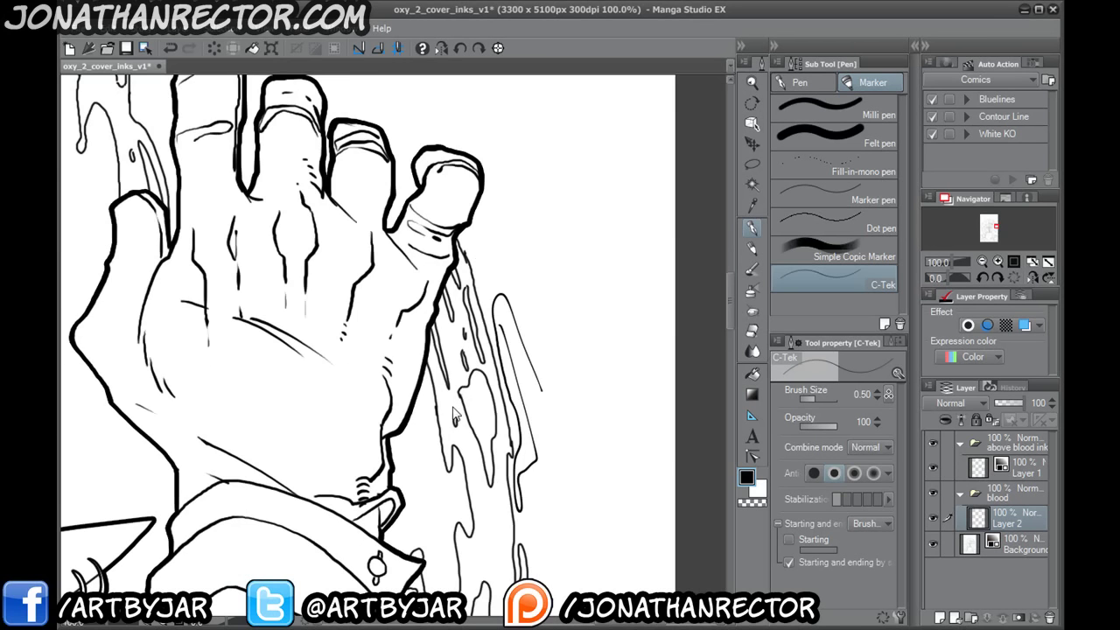
- Examine the line art around the woman's outstretched tattooed arm, her bracelets and the blade behind it
drag(297, 431, 693, 232)
drag(473, 347, 571, 140)
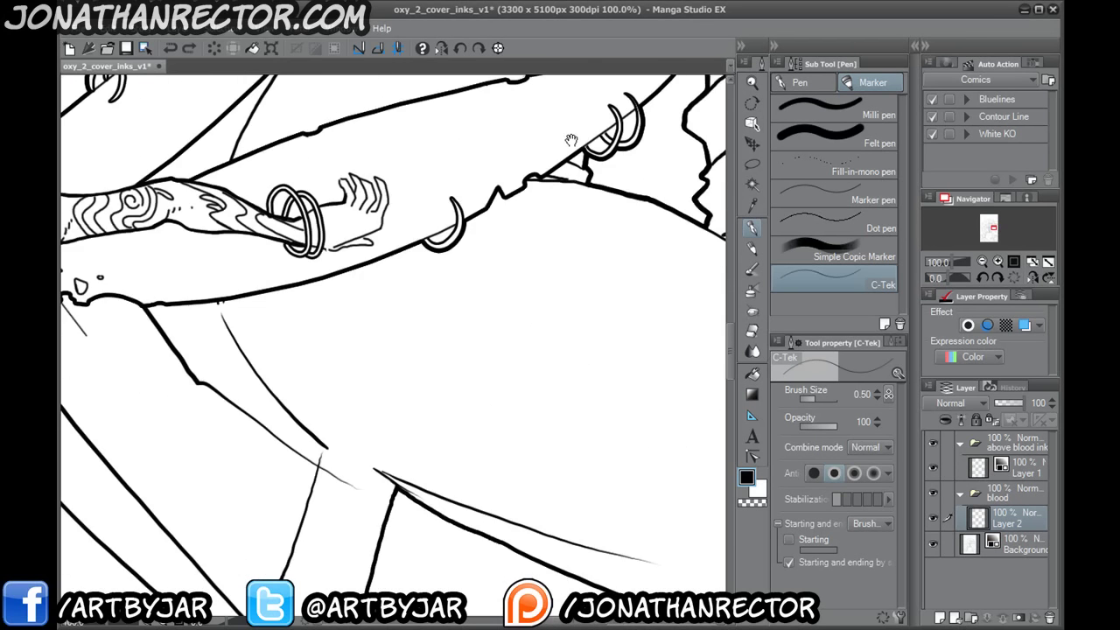
drag(282, 368, 350, 486)
drag(456, 355, 386, 426)
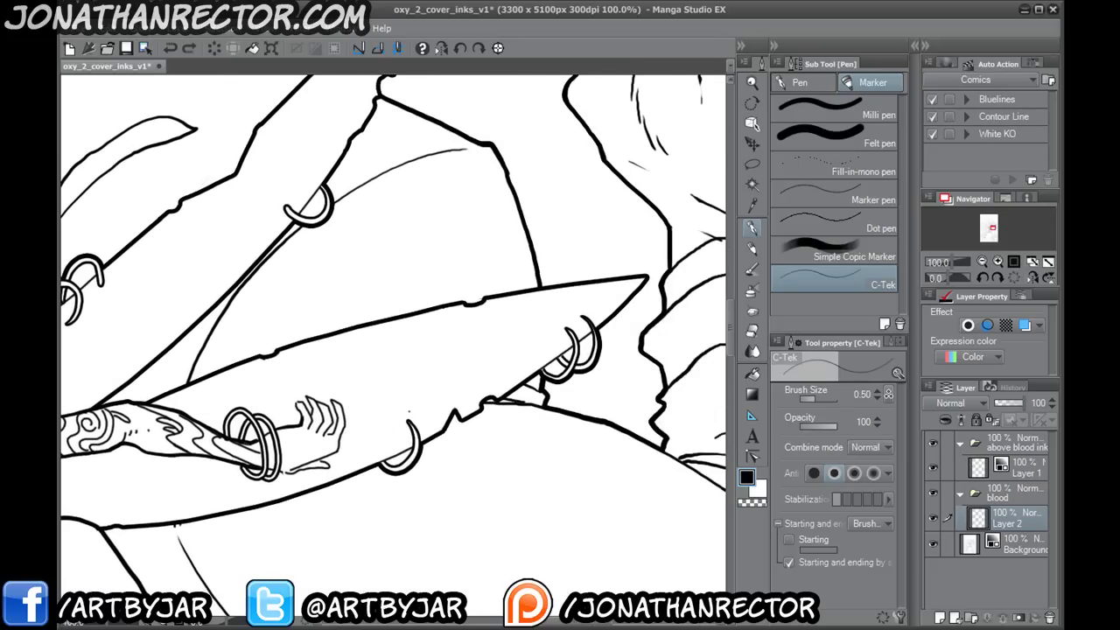
drag(341, 475, 367, 416)
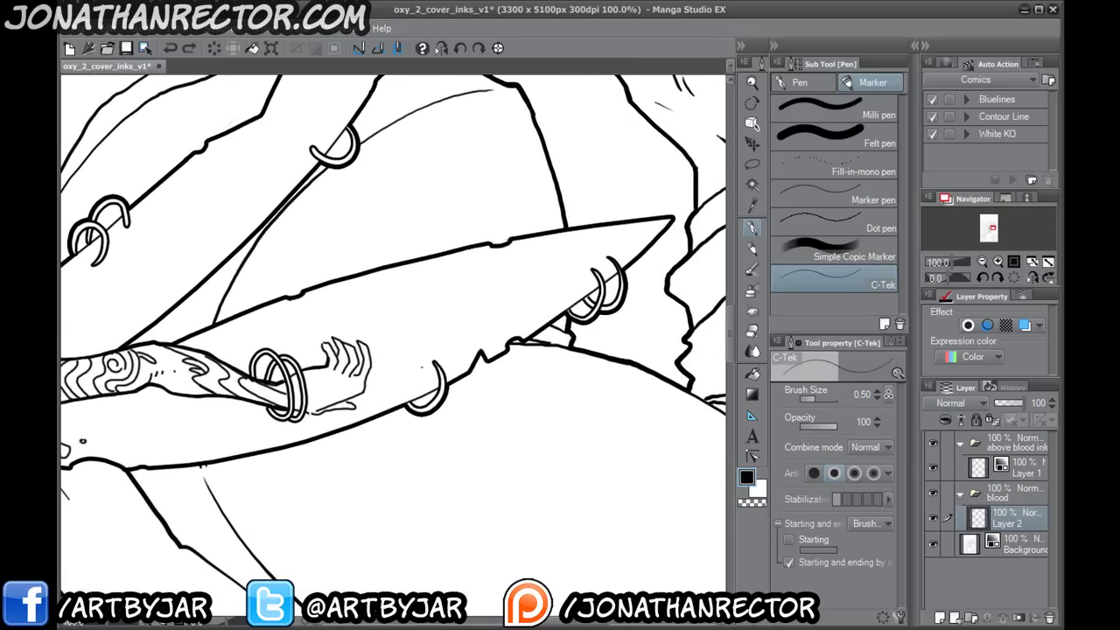
drag(315, 471, 431, 415)
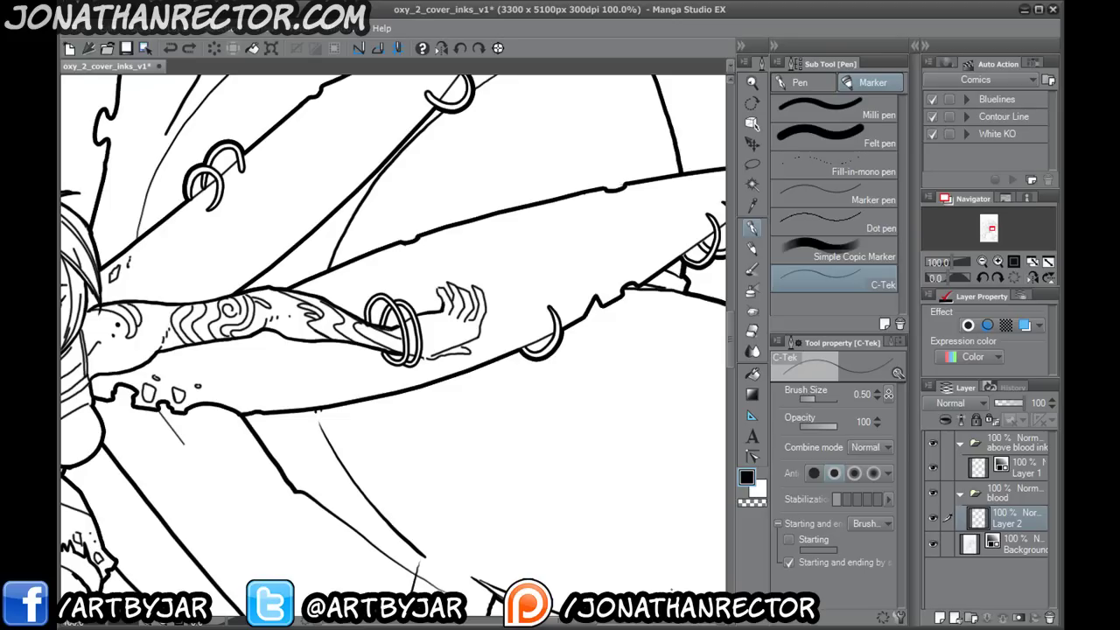
- Turn on the blue layer colour effect for Layer 2 in the blood folder and try a stroke on the villain's raised hand
drag(561, 464, 270, 509)
drag(537, 420, 408, 524)
drag(474, 295, 419, 494)
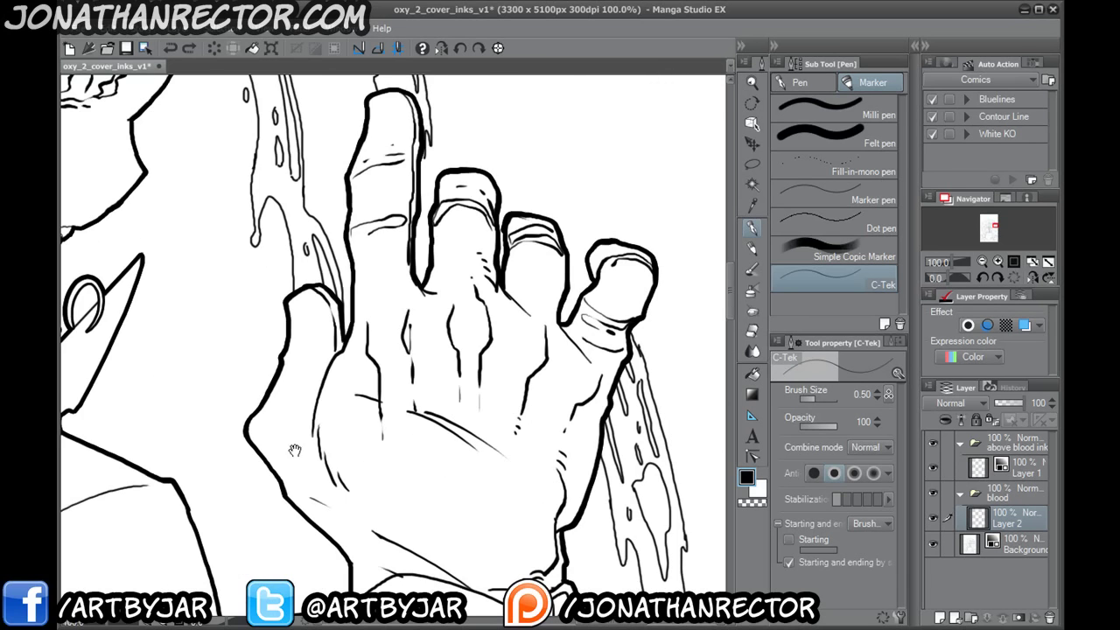
drag(295, 451, 402, 513)
mouse_move(445, 395)
mouse_down()
mouse_move(357, 411)
mouse_move(344, 432)
mouse_move(480, 415)
mouse_move(437, 367)
mouse_up()
drag(449, 300, 396, 357)
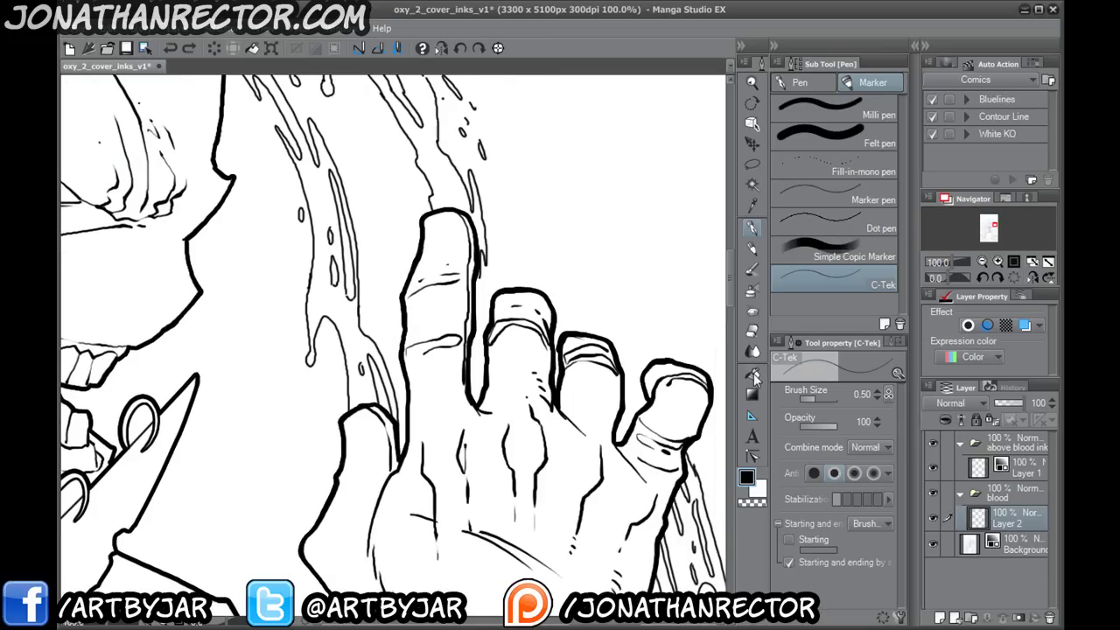
click(1024, 325)
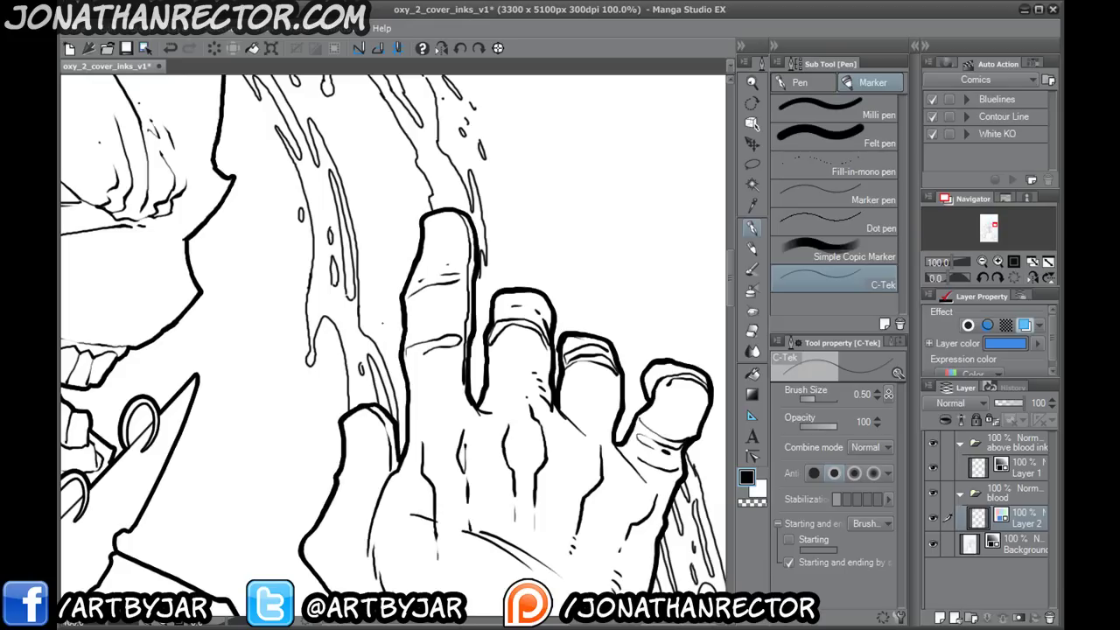
mouse_move(472, 229)
mouse_down()
mouse_move(422, 424)
mouse_move(507, 368)
mouse_move(459, 313)
mouse_move(446, 383)
mouse_move(455, 348)
mouse_up()
key(ctrl+z)
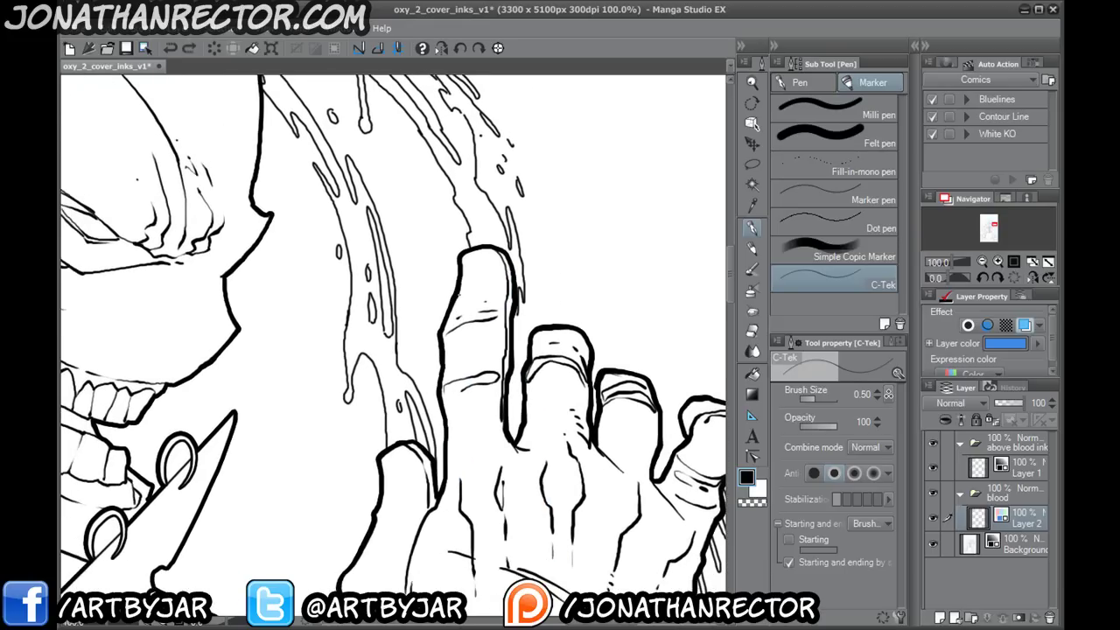
- Draw blood drip outlines and small drops on the index, middle and ring fingers of the raised hand with the C-Tek marker at 0.50
scroll(459, 295, up, 1)
mouse_move(460, 295)
mouse_down()
mouse_move(461, 224)
mouse_move(453, 238)
mouse_move(466, 273)
mouse_move(436, 312)
mouse_move(436, 350)
mouse_move(447, 383)
mouse_move(453, 336)
mouse_move(491, 303)
mouse_move(491, 418)
mouse_move(515, 408)
mouse_up()
mouse_move(493, 217)
mouse_down()
mouse_move(500, 251)
mouse_move(470, 236)
mouse_move(495, 219)
mouse_up()
mouse_move(439, 451)
mouse_down()
mouse_move(389, 266)
mouse_move(423, 310)
mouse_move(270, 429)
mouse_up()
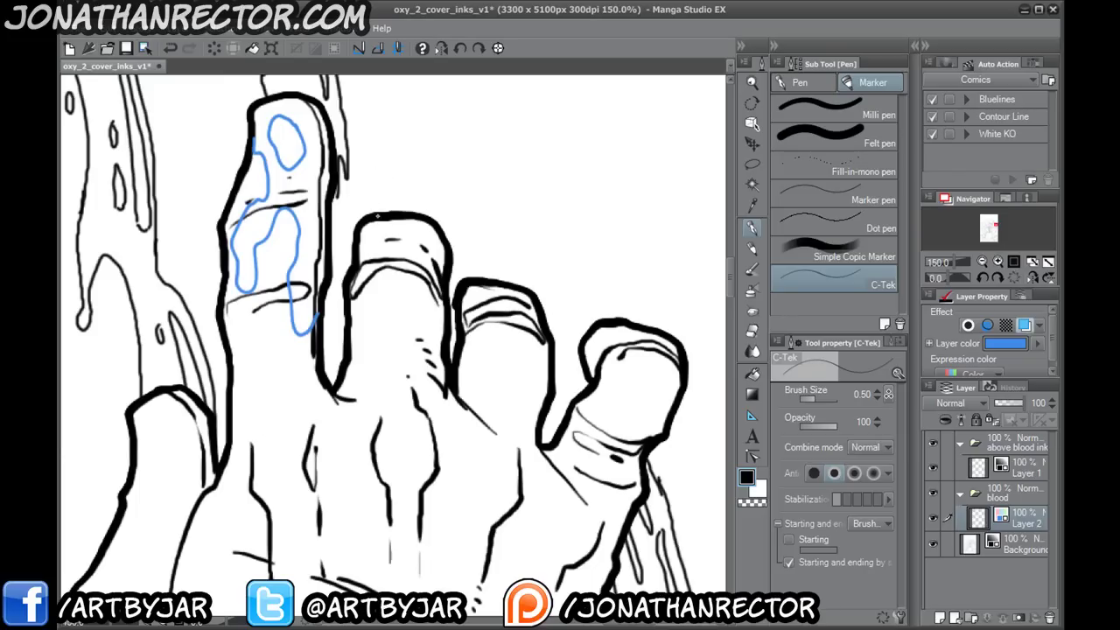
mouse_move(359, 240)
mouse_down()
mouse_move(398, 260)
mouse_move(382, 273)
mouse_move(375, 319)
mouse_move(400, 359)
mouse_move(421, 308)
mouse_up()
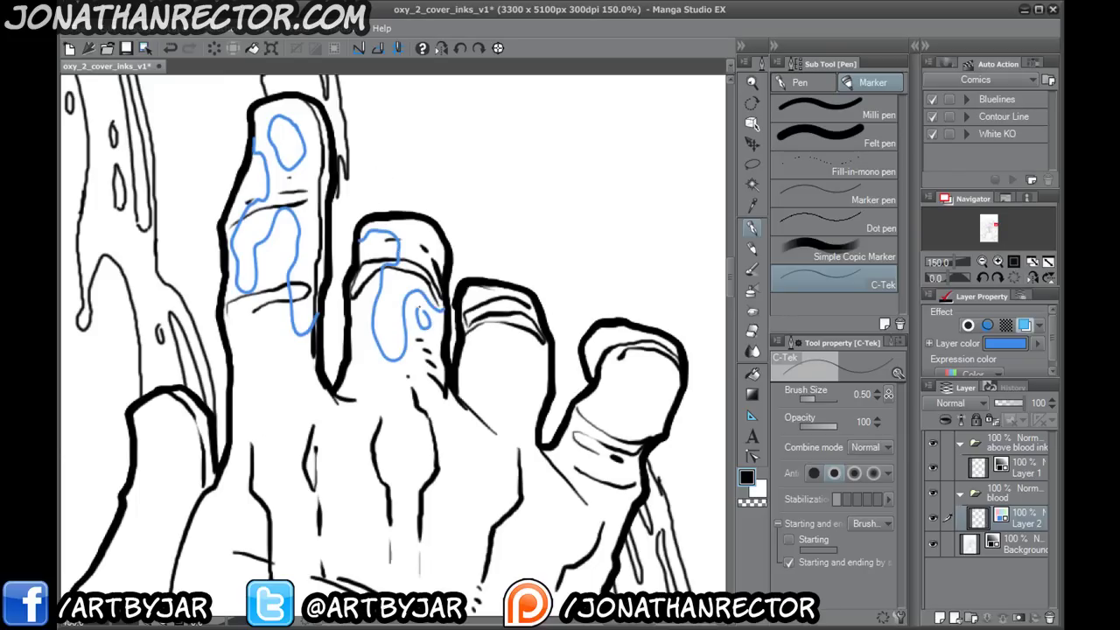
mouse_move(501, 296)
mouse_down()
mouse_move(506, 359)
mouse_move(460, 352)
mouse_move(484, 383)
mouse_move(486, 371)
mouse_up()
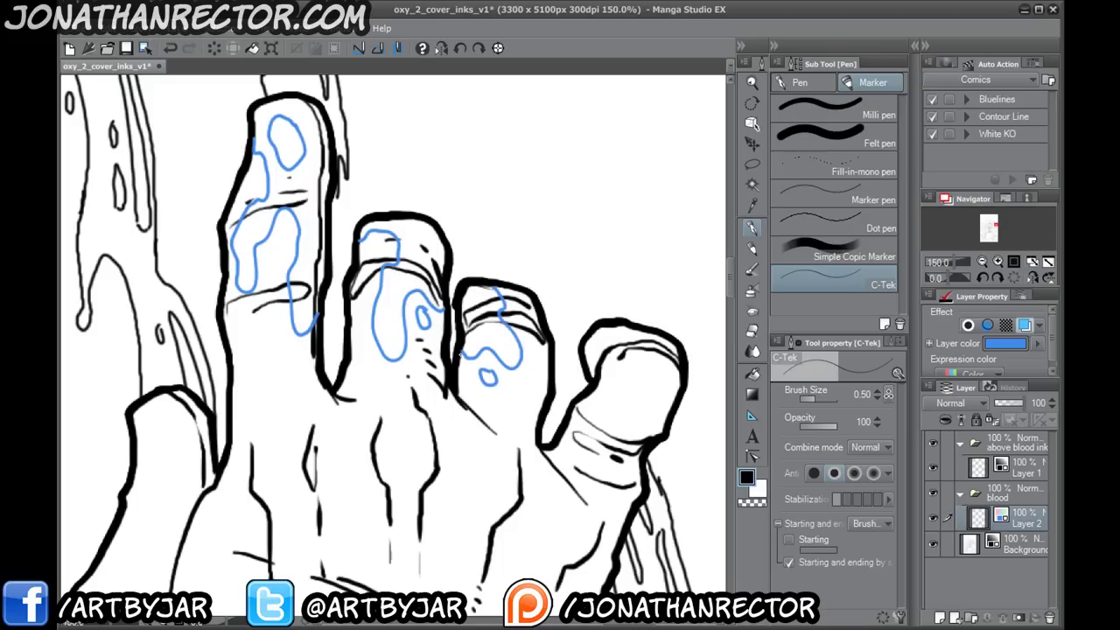
- Draw blood running down the raised hand's thumb, tracing its tip and adding an inner gap and a separate drop
drag(172, 492, 535, 370)
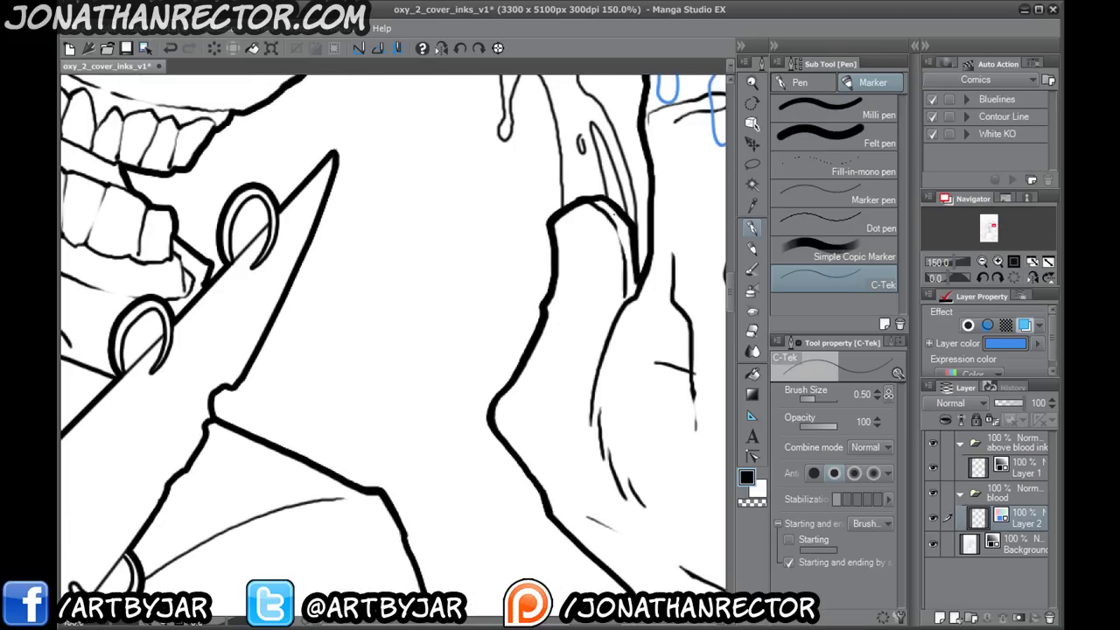
mouse_move(632, 251)
mouse_down()
mouse_move(565, 428)
mouse_move(563, 377)
mouse_move(537, 400)
mouse_move(508, 391)
mouse_up()
mouse_move(578, 318)
mouse_down()
mouse_move(555, 358)
mouse_move(556, 301)
mouse_move(590, 262)
mouse_move(576, 324)
mouse_up()
drag(521, 362, 423, 401)
mouse_move(400, 448)
mouse_down()
mouse_move(445, 348)
mouse_move(443, 283)
mouse_move(474, 256)
mouse_move(493, 258)
mouse_move(521, 293)
mouse_up()
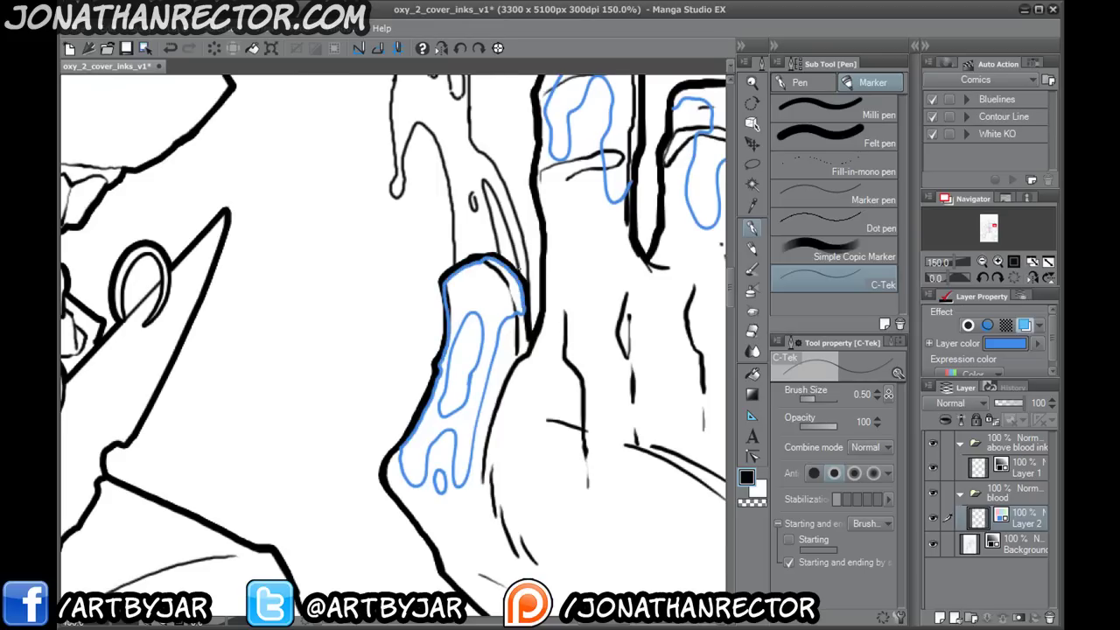
- Trace the tips and edges of the index, middle and ring fingers to close their blood shapes
drag(482, 350, 350, 547)
mouse_move(430, 194)
mouse_down()
mouse_move(456, 164)
mouse_move(488, 167)
mouse_move(510, 219)
mouse_move(495, 381)
mouse_up()
mouse_move(513, 335)
mouse_down()
mouse_move(427, 351)
mouse_move(478, 301)
mouse_move(526, 304)
mouse_move(535, 383)
mouse_up()
mouse_move(557, 434)
mouse_down()
mouse_move(553, 378)
mouse_move(588, 362)
mouse_up()
drag(412, 466, 247, 346)
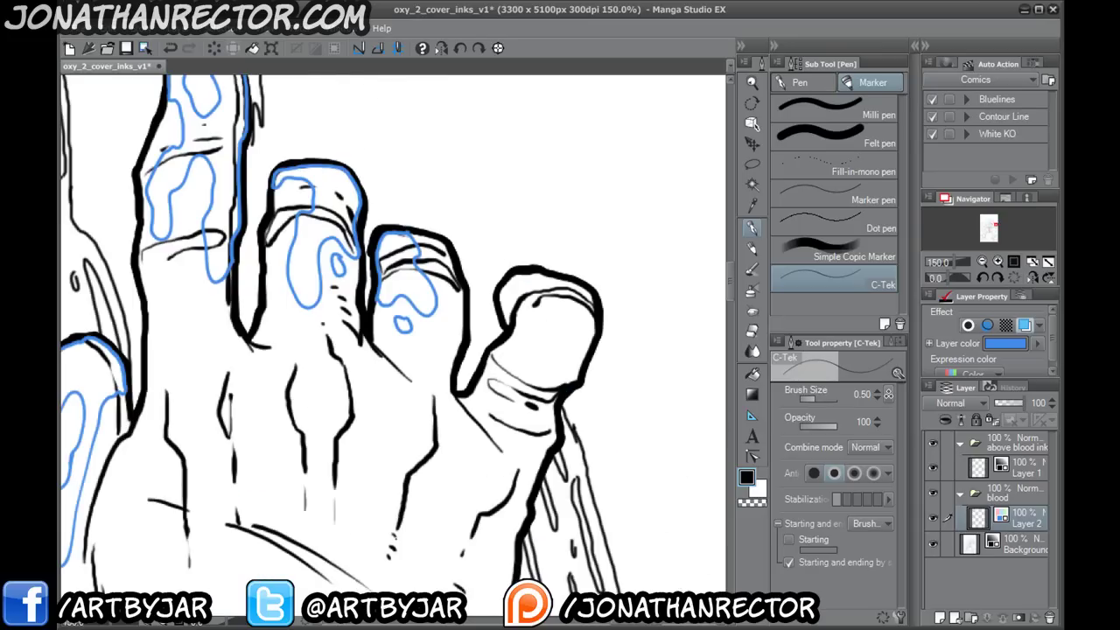
- Draw a blood patch with small drops on the tip of the raised hand's little finger
drag(514, 328, 441, 377)
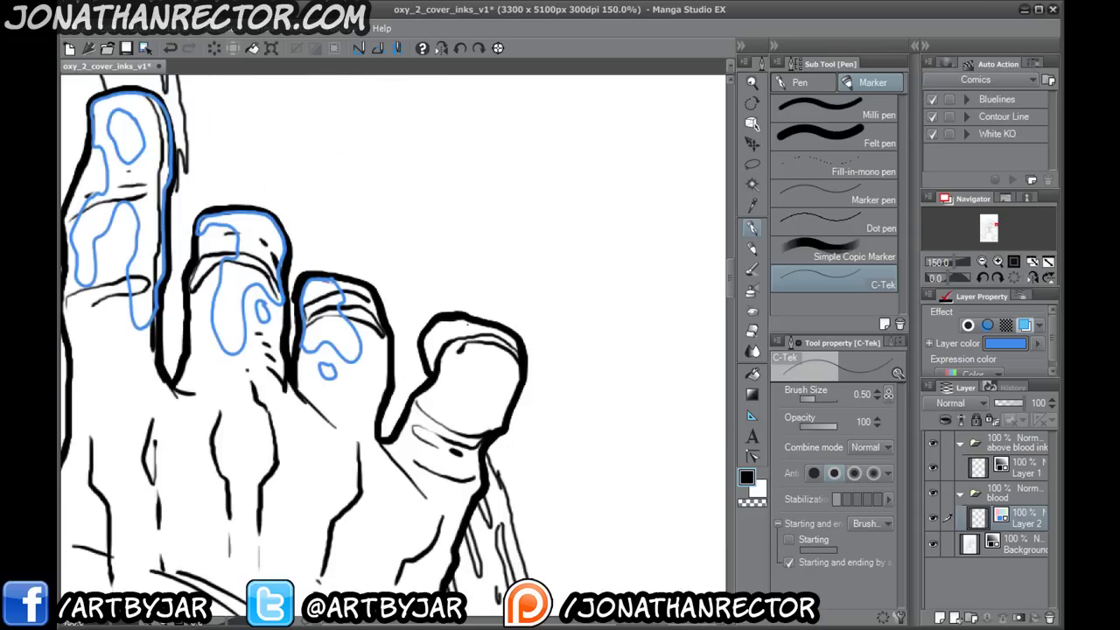
mouse_move(481, 326)
mouse_down()
mouse_move(511, 354)
mouse_move(479, 395)
mouse_move(429, 329)
mouse_move(487, 324)
mouse_up()
drag(470, 370, 464, 381)
drag(348, 481, 458, 296)
mouse_move(593, 207)
mouse_down()
mouse_move(584, 226)
mouse_move(564, 200)
mouse_move(588, 203)
mouse_up()
scroll(355, 450, down, 4)
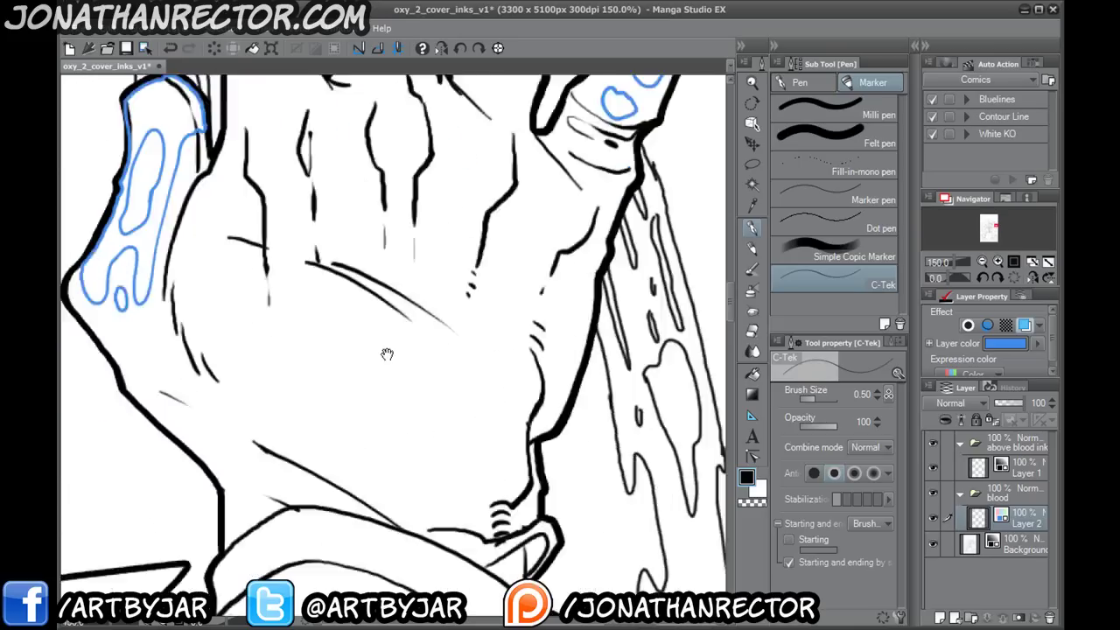
- Try a large blood patch outline across the palm of the raised hand down to the cuff
drag(254, 459, 403, 388)
scroll(366, 361, up, 2)
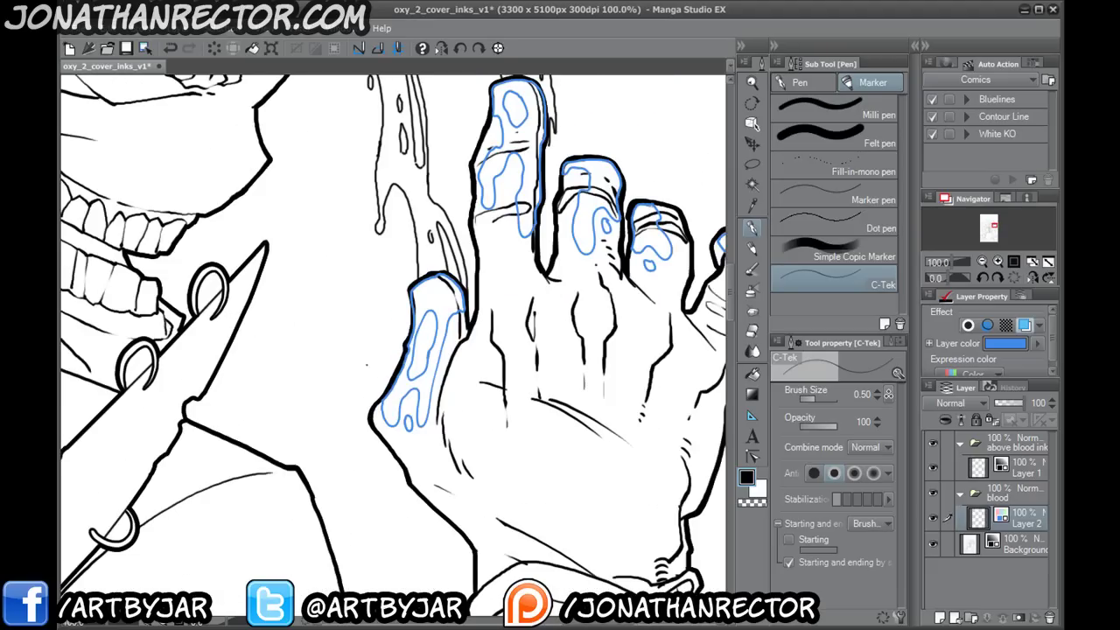
drag(368, 366, 478, 292)
mouse_move(506, 426)
mouse_down()
mouse_move(532, 345)
mouse_move(437, 298)
mouse_move(413, 345)
mouse_move(462, 367)
mouse_move(452, 409)
mouse_move(480, 429)
mouse_up()
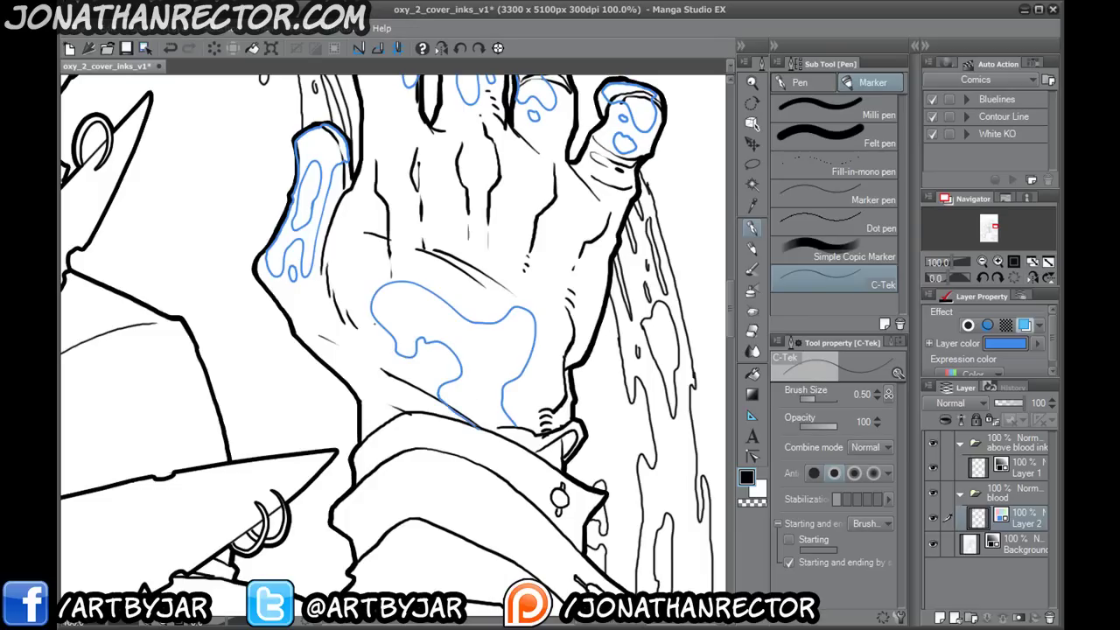
key(ctrl+z)
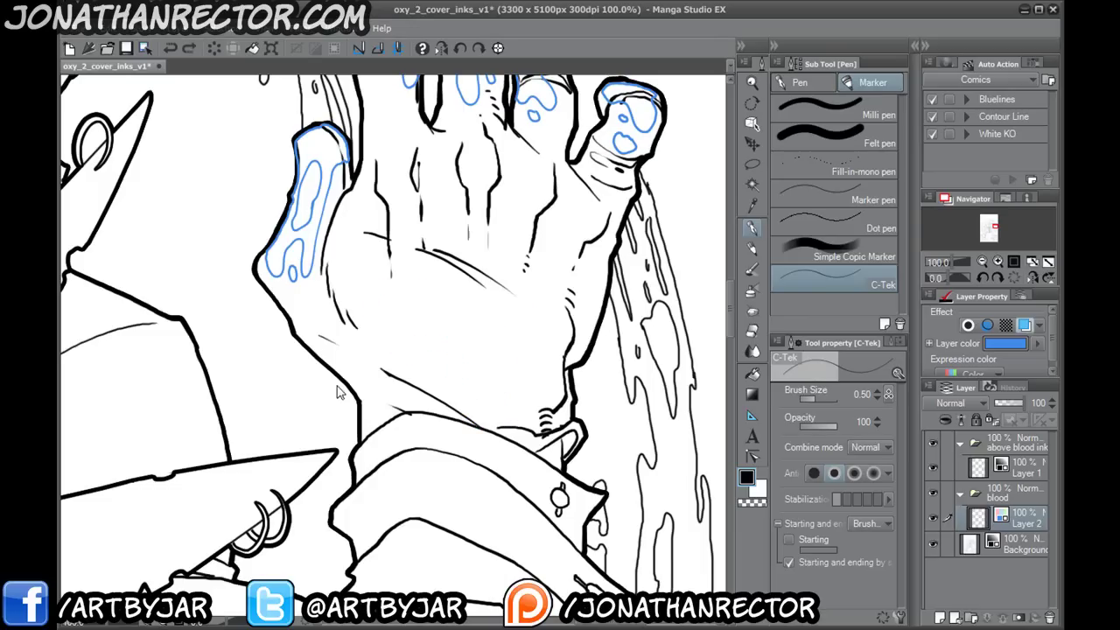
- Add two small blood drops at the base of the thumb on the raised hand
mouse_move(306, 325)
mouse_down()
mouse_move(351, 368)
mouse_move(359, 289)
mouse_move(390, 334)
mouse_move(377, 316)
mouse_move(403, 328)
mouse_up()
mouse_move(621, 418)
mouse_down()
mouse_move(630, 322)
mouse_move(462, 375)
mouse_move(614, 420)
mouse_up()
key(ctrl+z)
- Draw blood drips and splatter outlines over the two cuff bands of the raised arm's sleeve
drag(532, 241, 412, 332)
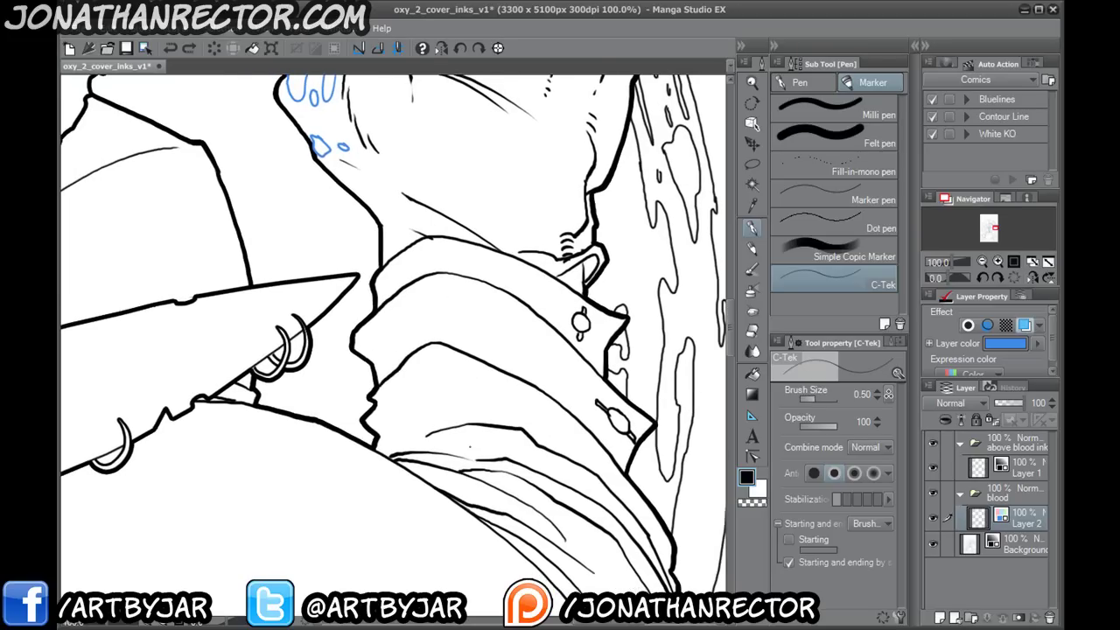
mouse_move(428, 281)
mouse_down()
mouse_move(464, 272)
mouse_move(446, 254)
mouse_move(472, 306)
mouse_move(479, 298)
mouse_move(469, 285)
mouse_move(404, 303)
mouse_up()
mouse_move(495, 324)
mouse_down()
mouse_move(529, 405)
mouse_move(471, 331)
mouse_move(472, 368)
mouse_move(429, 324)
mouse_move(420, 357)
mouse_move(383, 329)
mouse_move(373, 382)
mouse_up()
drag(546, 382, 578, 436)
mouse_move(392, 344)
mouse_down()
mouse_move(401, 351)
mouse_move(435, 306)
mouse_move(499, 320)
mouse_up()
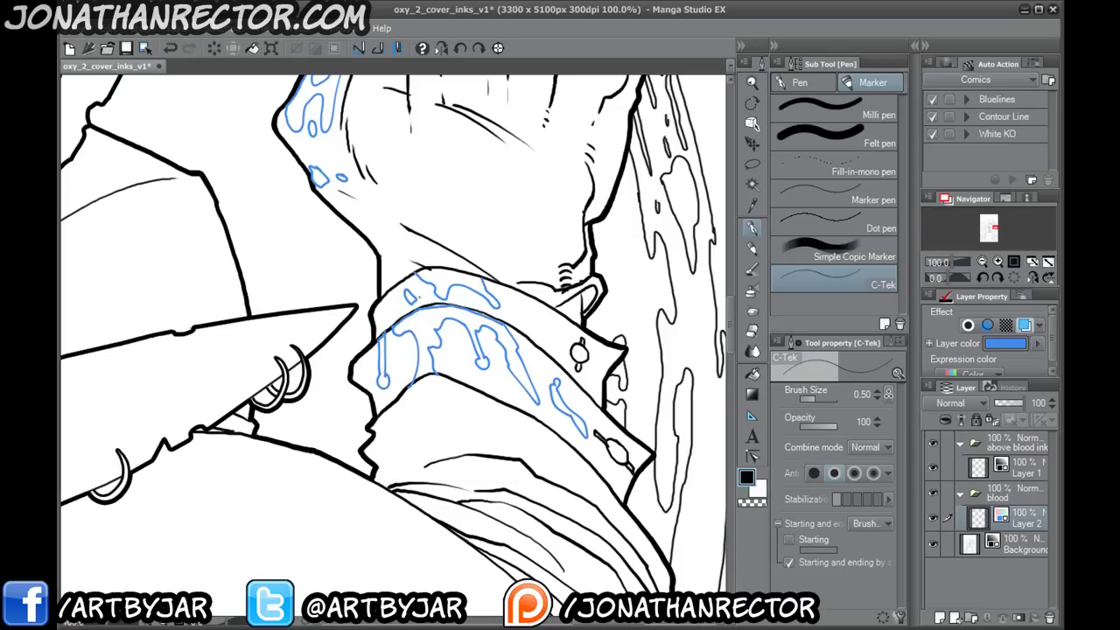
key(ctrl+z)
- Trace the cuff's edge lines at high zoom to close the blood shapes on both bands
scroll(416, 325, up, 2)
mouse_move(415, 325)
mouse_down()
mouse_move(315, 344)
mouse_move(264, 334)
mouse_move(303, 309)
mouse_move(359, 298)
mouse_move(464, 331)
mouse_up()
mouse_move(296, 233)
mouse_down()
mouse_move(375, 229)
mouse_move(424, 242)
mouse_up()
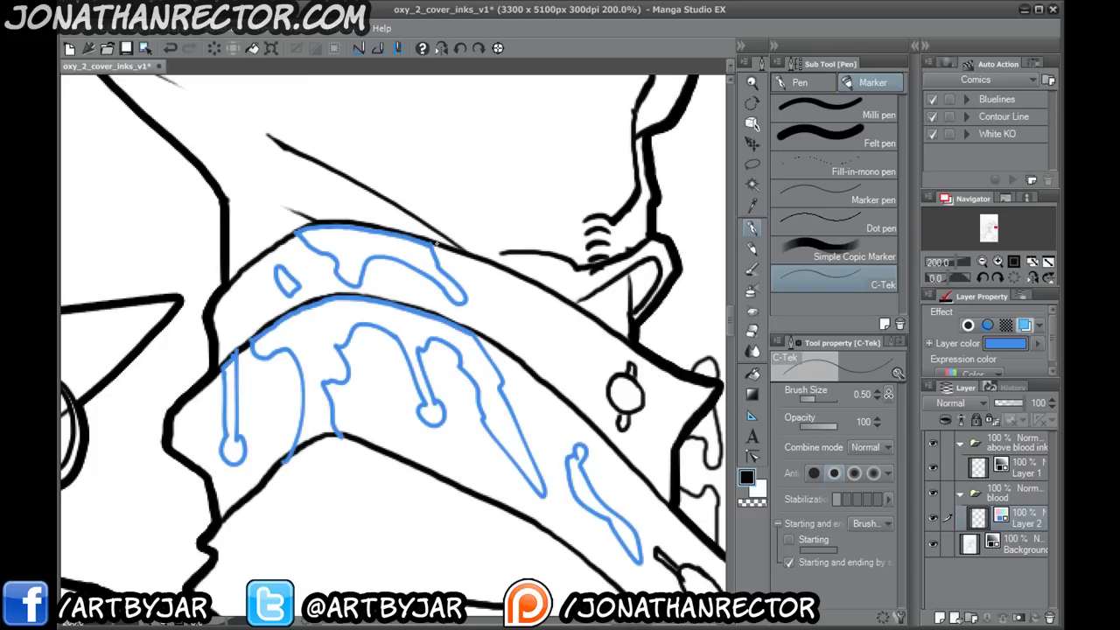
drag(287, 459, 335, 434)
- Add scattered blood spots to the sleeve just below the cuff, undoing the loose scribble over the folds
scroll(167, 497, down, 2)
drag(287, 486, 370, 274)
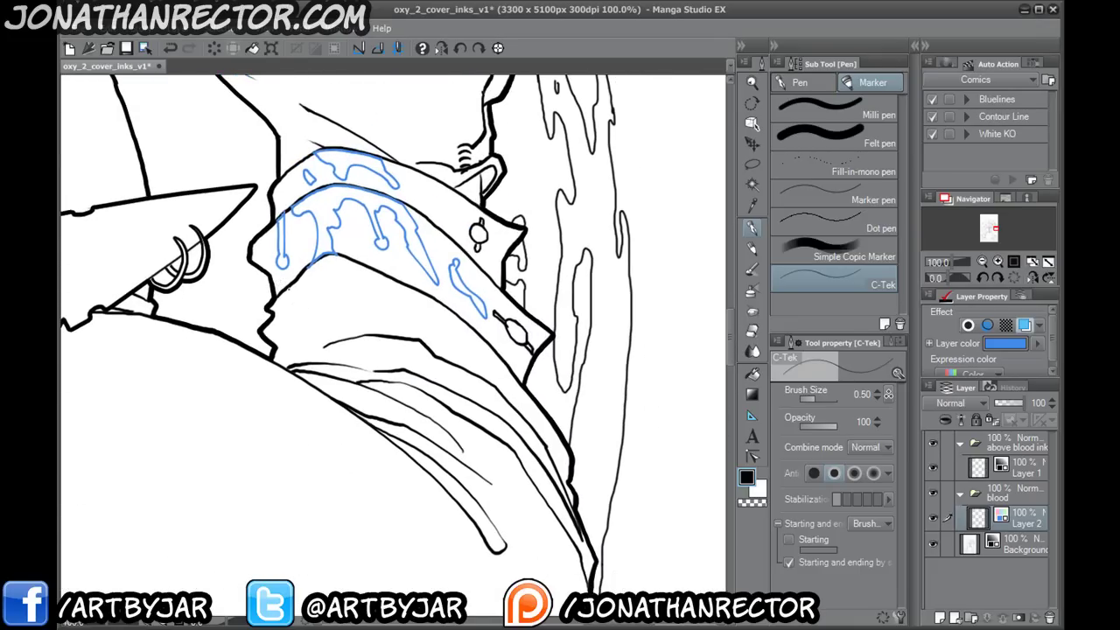
mouse_move(289, 296)
mouse_down()
mouse_move(346, 294)
mouse_move(385, 312)
mouse_move(377, 287)
mouse_move(347, 312)
mouse_up()
mouse_move(479, 516)
mouse_down()
mouse_move(299, 336)
mouse_move(461, 375)
mouse_move(313, 351)
mouse_up()
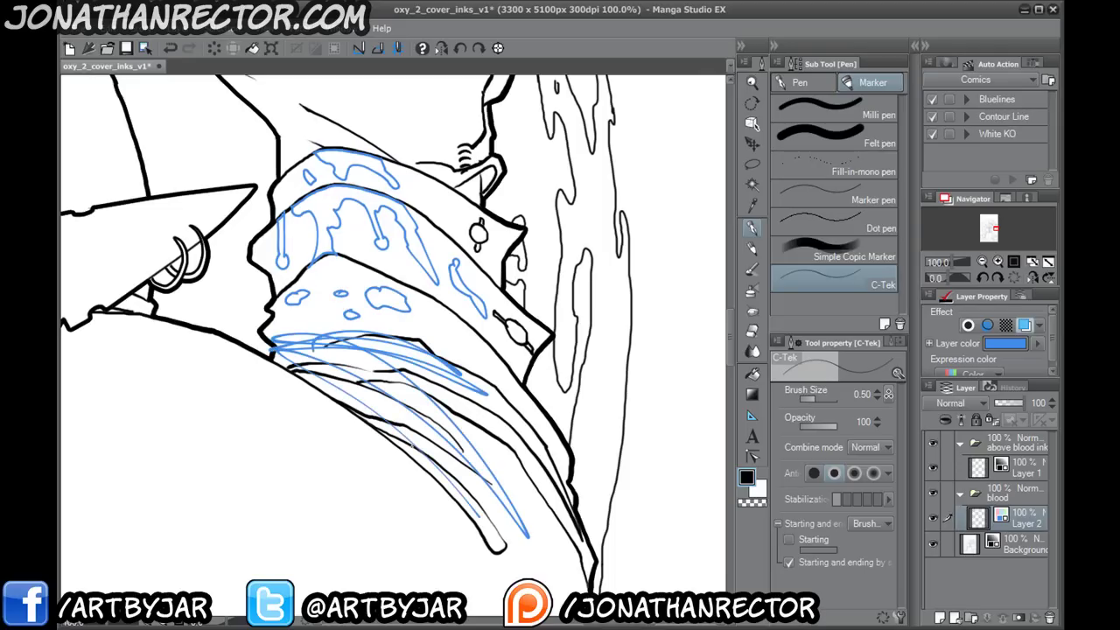
key(ctrl+z)
mouse_move(438, 338)
mouse_down()
mouse_move(363, 319)
mouse_move(397, 336)
mouse_up()
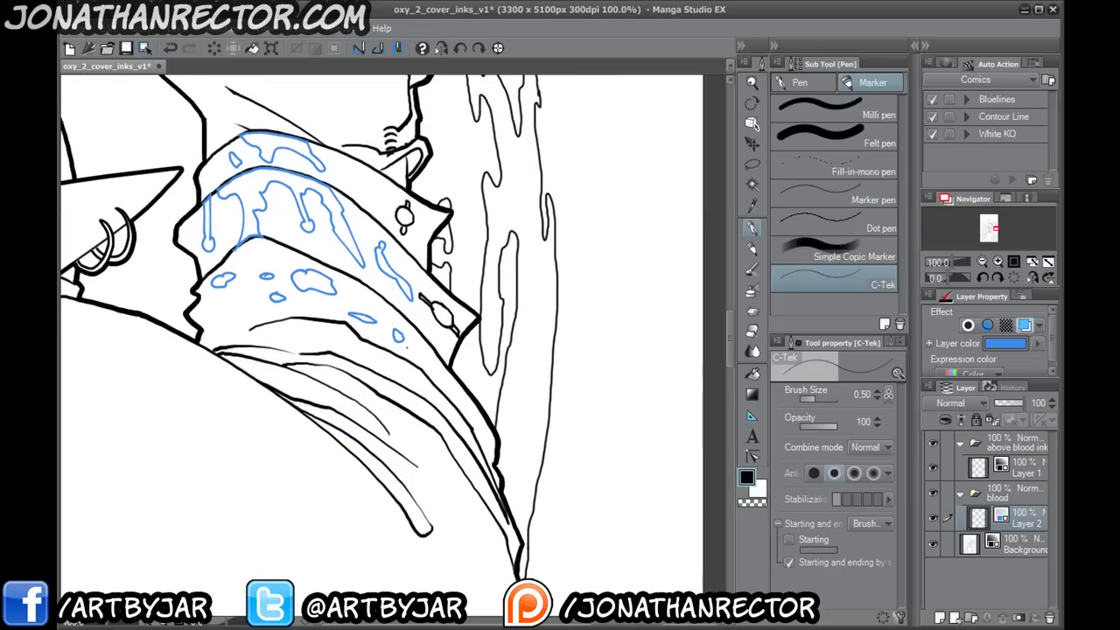
- Draw elongated blood streaks with small drops down the outer side of the sleeve toward the elbow
mouse_move(320, 441)
mouse_down()
mouse_move(330, 291)
mouse_move(302, 252)
mouse_up()
mouse_move(421, 265)
mouse_down()
mouse_move(449, 318)
mouse_move(418, 260)
mouse_up()
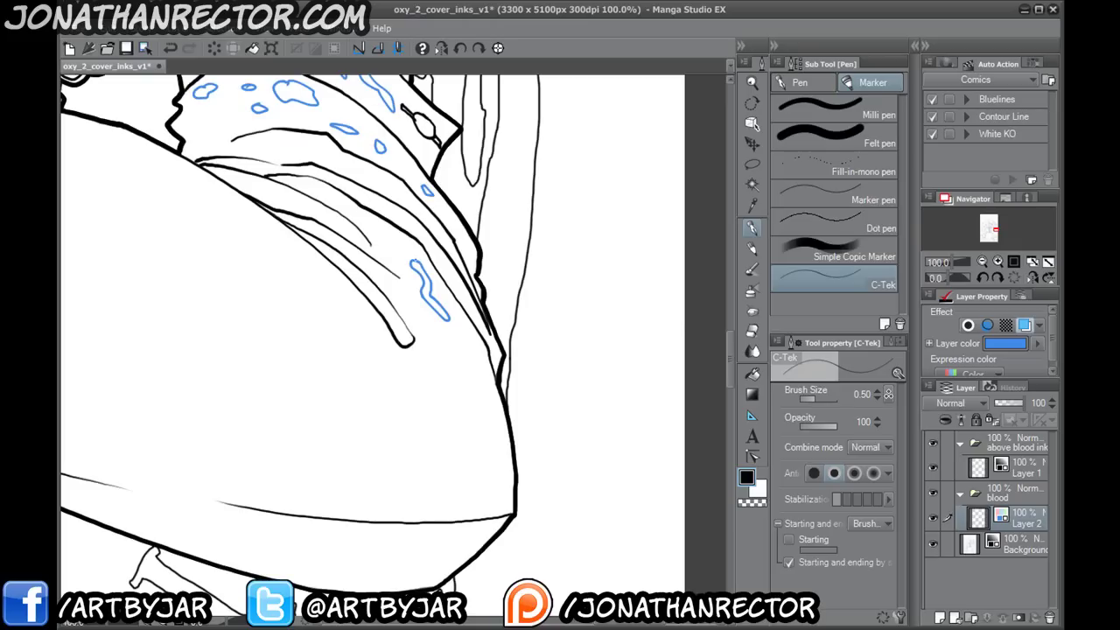
mouse_move(472, 370)
mouse_down()
mouse_move(459, 368)
mouse_move(490, 442)
mouse_move(474, 367)
mouse_up()
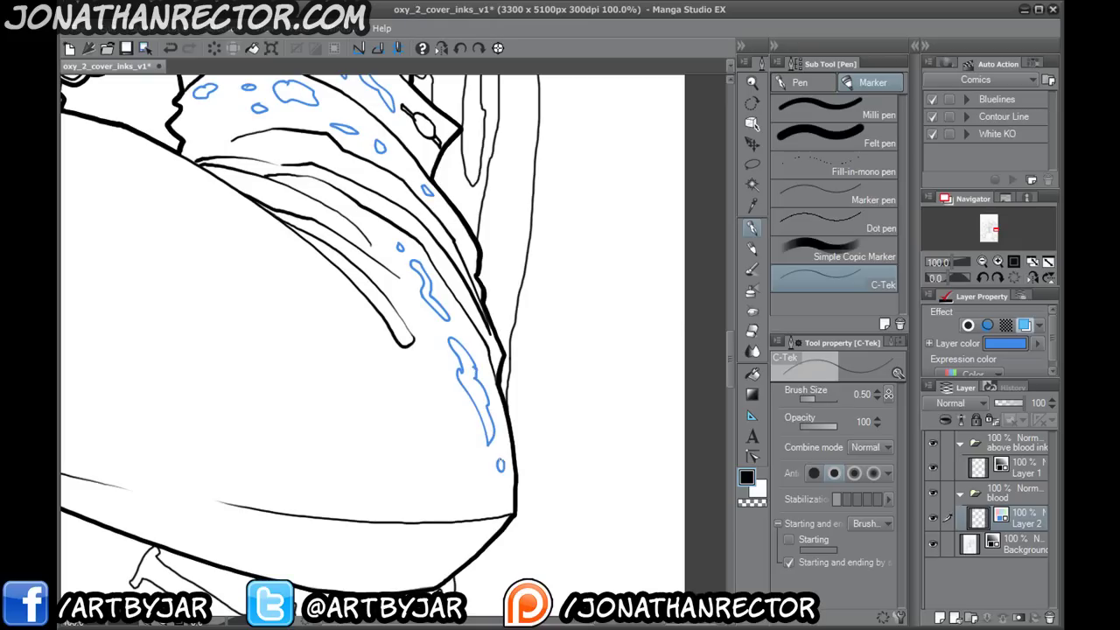
- Draw branching blood splatter with rounded ends on the villain's shoulder, between the two ringed blades
drag(287, 394, 523, 464)
drag(220, 380, 496, 475)
drag(147, 174, 215, 351)
drag(491, 256, 553, 319)
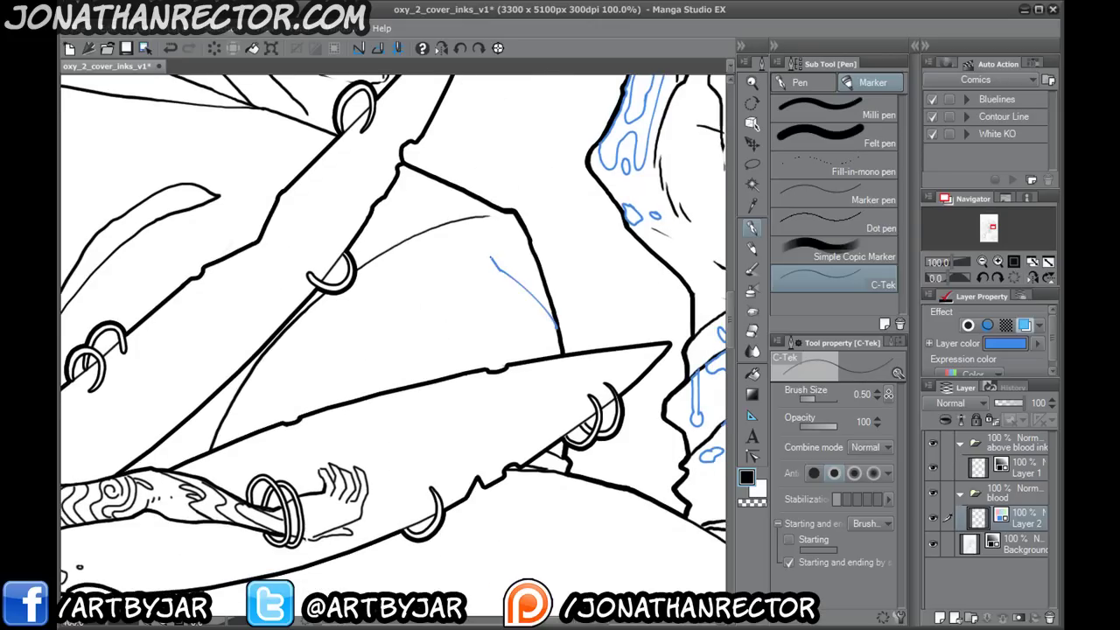
mouse_move(483, 255)
mouse_down()
mouse_move(535, 308)
mouse_move(409, 282)
mouse_move(540, 336)
mouse_move(501, 334)
mouse_move(495, 362)
mouse_move(403, 438)
mouse_move(366, 517)
mouse_up()
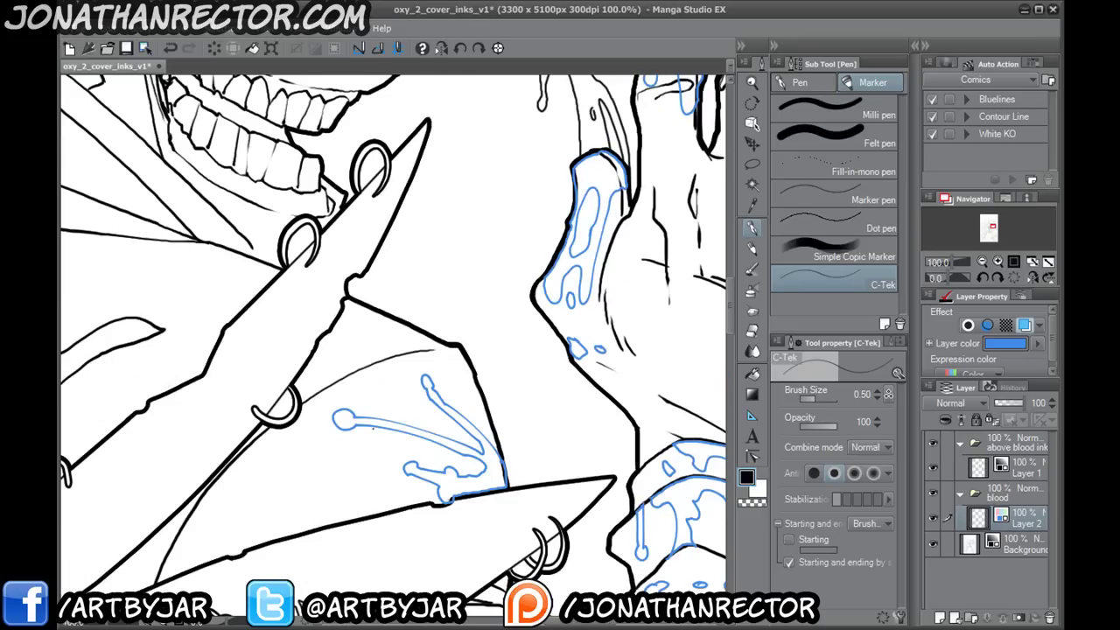
mouse_move(376, 376)
mouse_down()
mouse_move(406, 399)
mouse_move(361, 385)
mouse_up()
- Try loose blood outlines and scribbled shading over the villain's eye, cheek and forehead
drag(255, 377, 412, 516)
drag(374, 364, 347, 517)
drag(395, 317, 473, 464)
drag(473, 386, 477, 404)
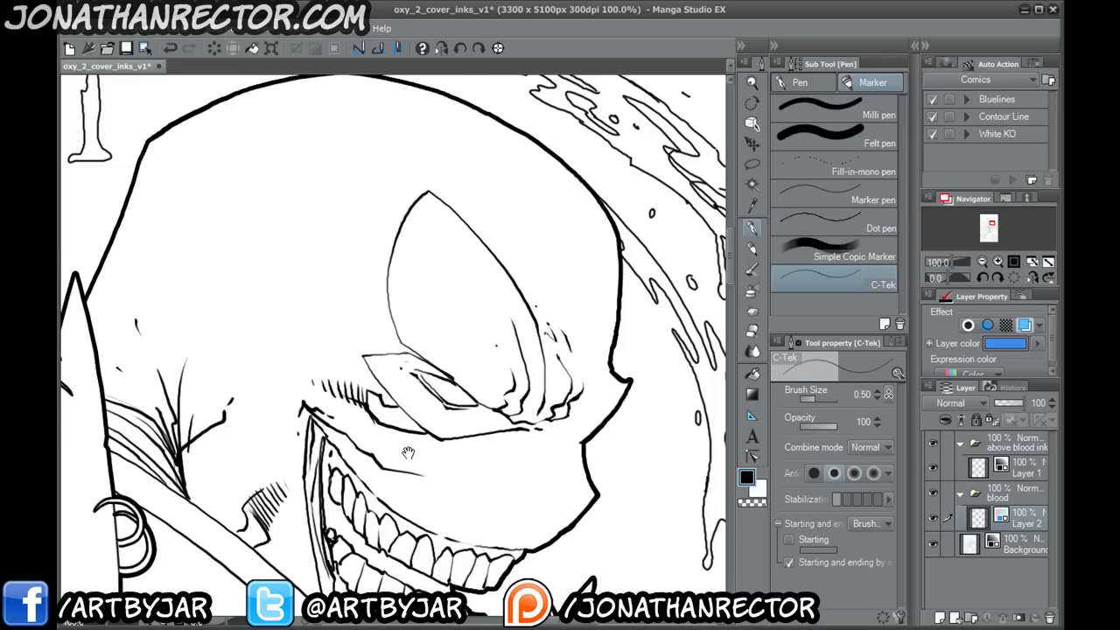
drag(383, 427, 419, 309)
drag(471, 209, 442, 287)
mouse_move(620, 197)
mouse_down()
mouse_move(597, 161)
mouse_move(556, 283)
mouse_up()
mouse_move(529, 235)
mouse_down()
mouse_move(565, 411)
mouse_move(512, 468)
mouse_move(411, 490)
mouse_move(473, 350)
mouse_move(526, 473)
mouse_move(377, 437)
mouse_move(612, 385)
mouse_move(598, 223)
mouse_up()
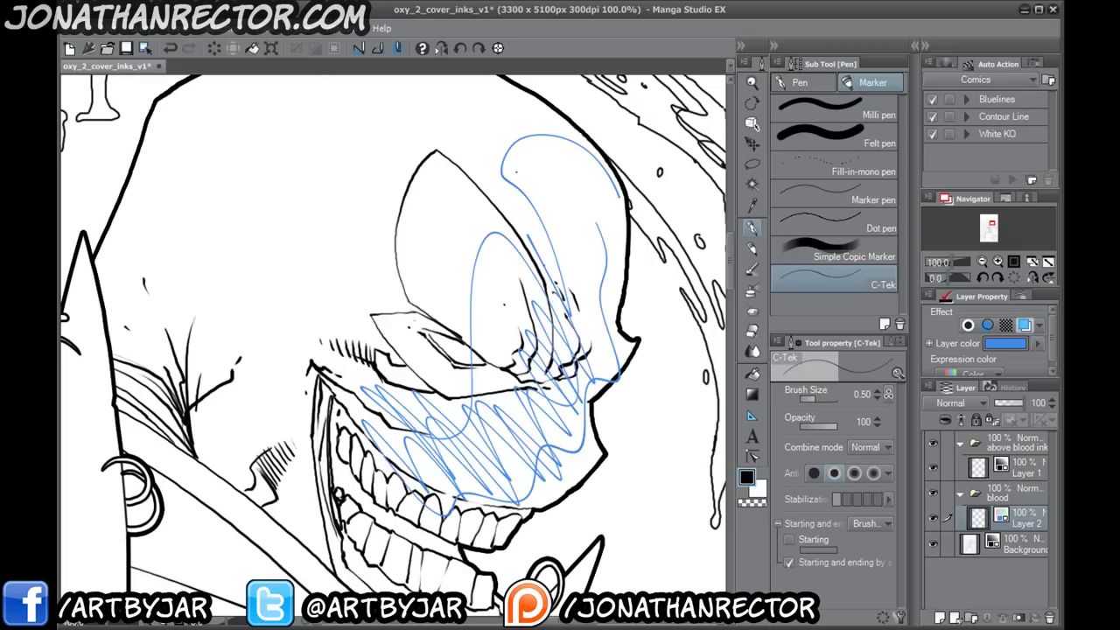
mouse_move(598, 332)
mouse_down()
mouse_move(560, 464)
mouse_move(626, 263)
mouse_up()
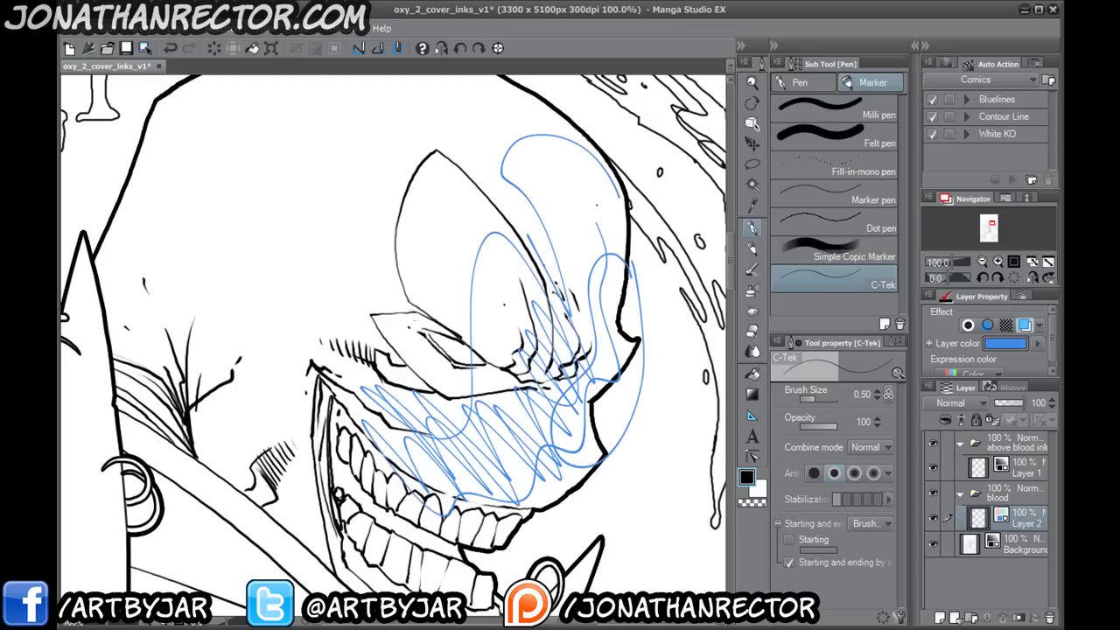
key(ctrl+z)
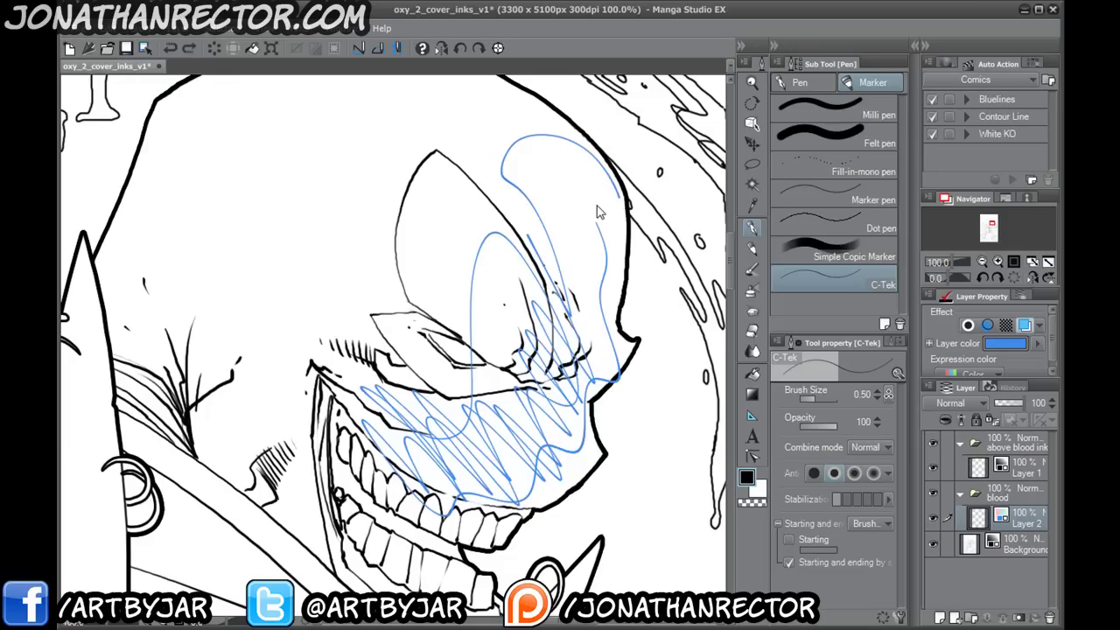
key(Delete)
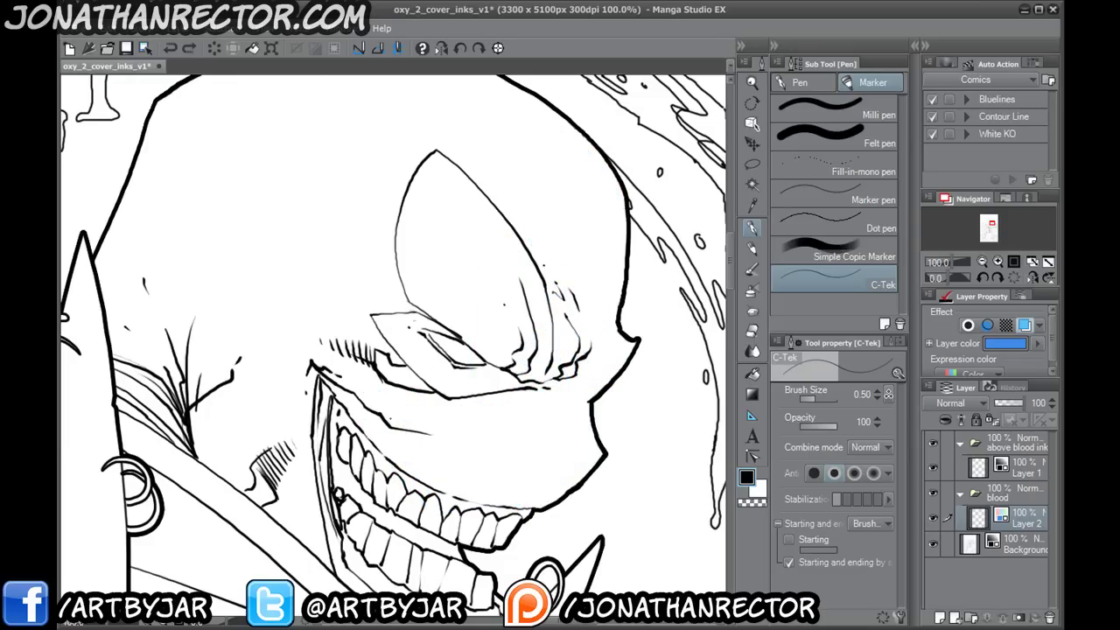
- Draw two blood streaks and a small drop on the villain's forehead along the head's outer edge
drag(471, 117, 401, 309)
mouse_move(474, 341)
mouse_down()
mouse_move(410, 275)
mouse_move(356, 251)
mouse_move(475, 341)
mouse_up()
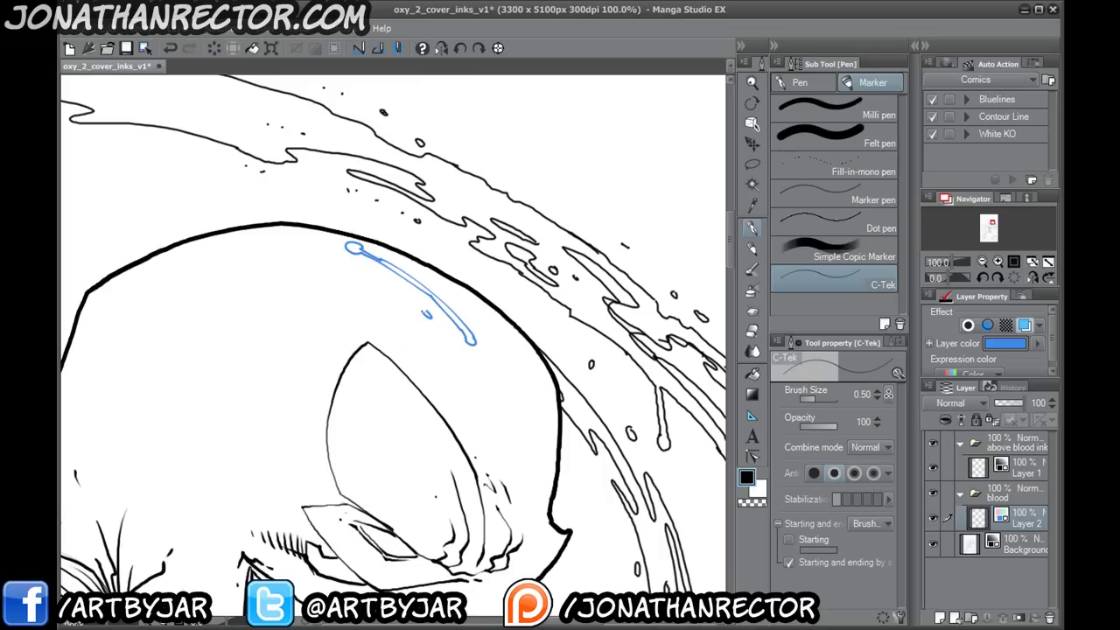
drag(435, 385, 352, 295)
drag(205, 212, 336, 165)
drag(439, 315, 442, 411)
mouse_move(493, 286)
mouse_down()
mouse_move(510, 349)
mouse_move(499, 362)
mouse_move(510, 352)
mouse_up()
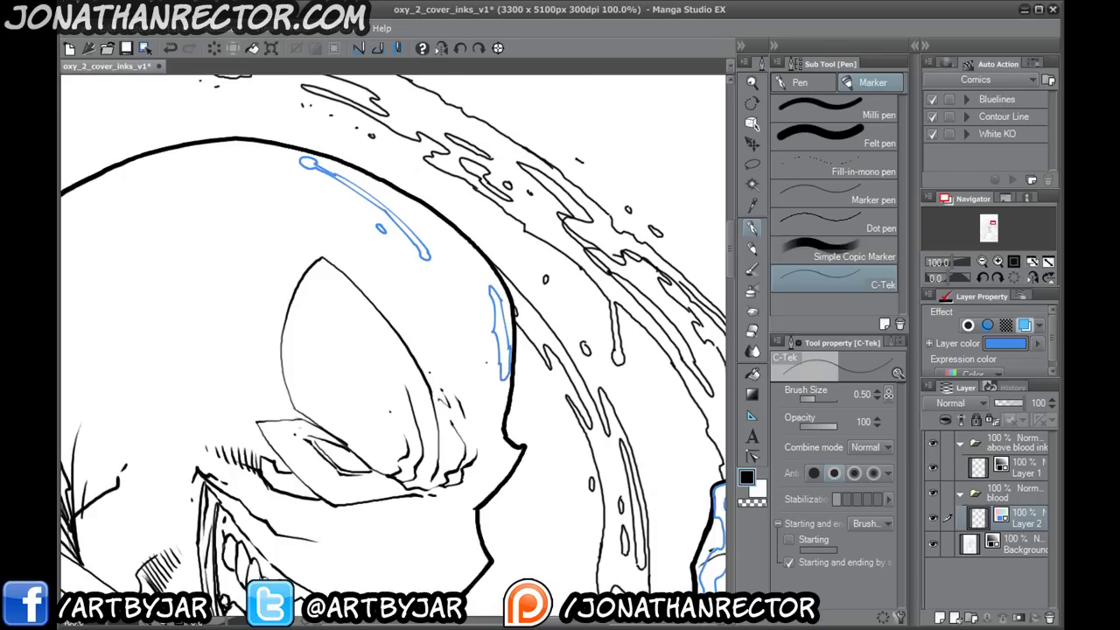
- Add a small drop beside the forehead streak and a round-ended drip hanging from the pointed bump in the face's profile
drag(408, 565, 419, 397)
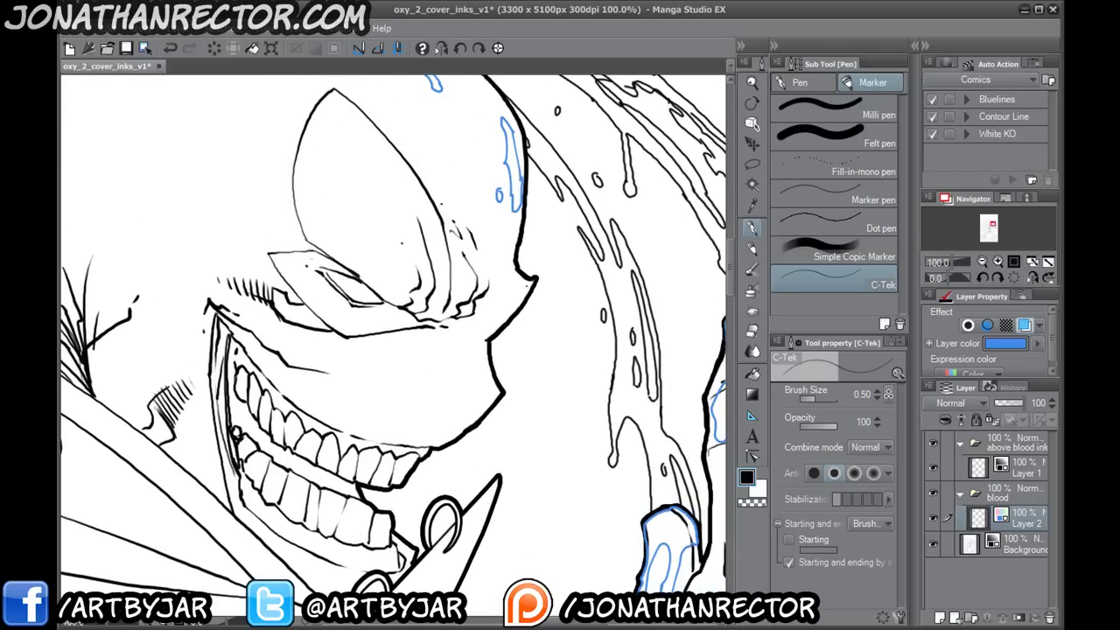
mouse_move(535, 283)
mouse_down()
mouse_move(534, 360)
mouse_move(528, 299)
mouse_up()
drag(215, 408, 356, 332)
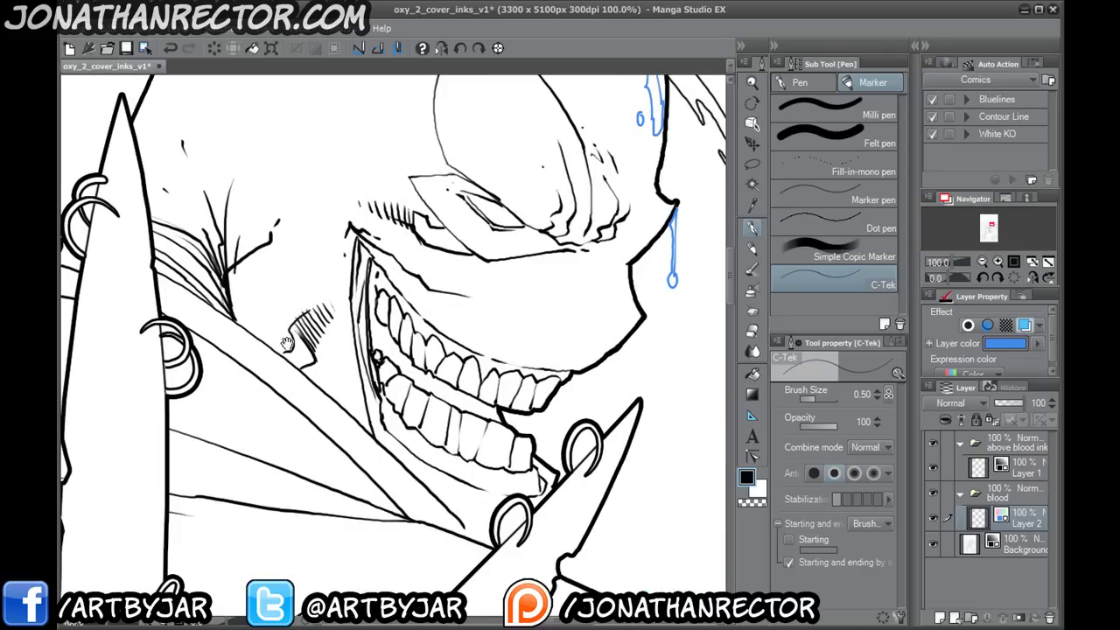
drag(287, 343, 258, 423)
drag(235, 289, 273, 414)
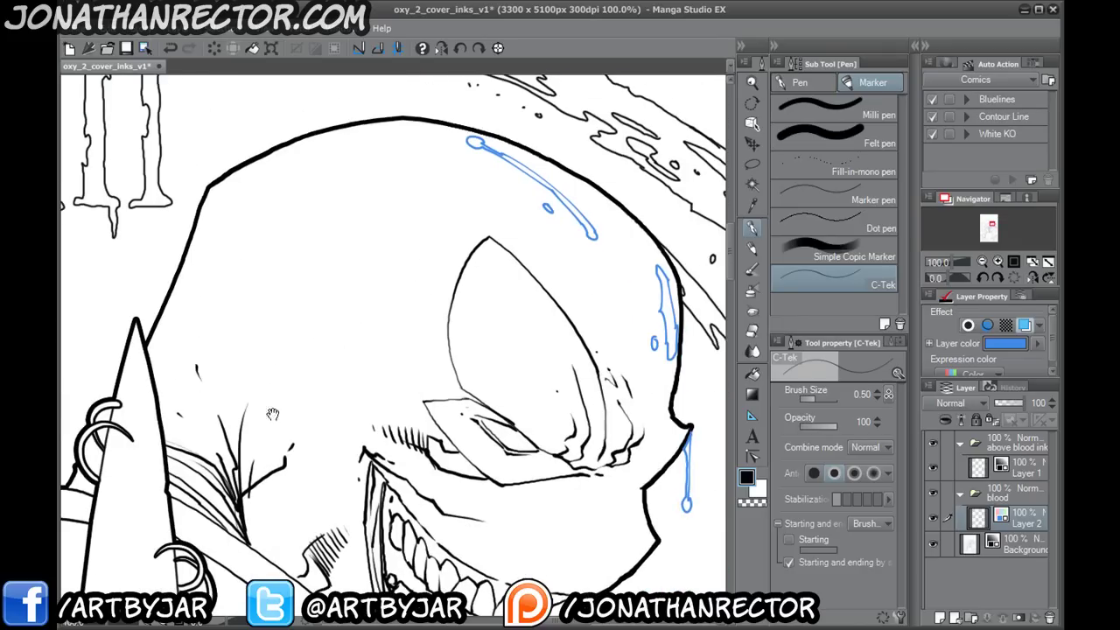
- Add small drops and round-ended blood blobs on the back of the villain's head, plus irregular blood patches on the collar below the jaw
drag(297, 336, 326, 352)
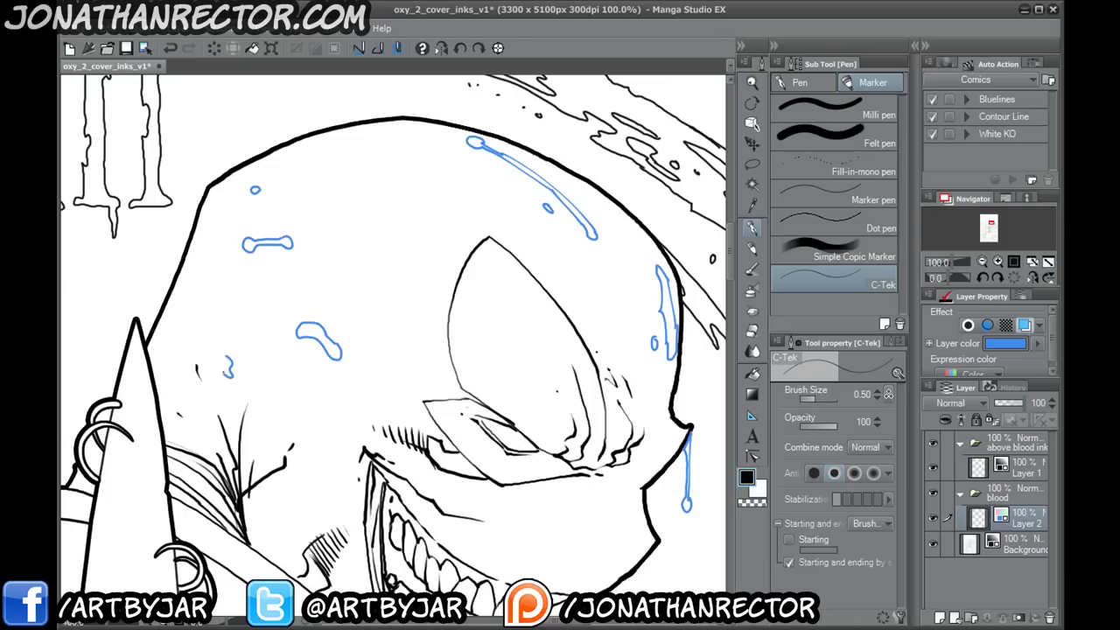
drag(231, 480, 247, 168)
mouse_move(340, 460)
mouse_down()
mouse_move(372, 357)
mouse_move(394, 413)
mouse_up()
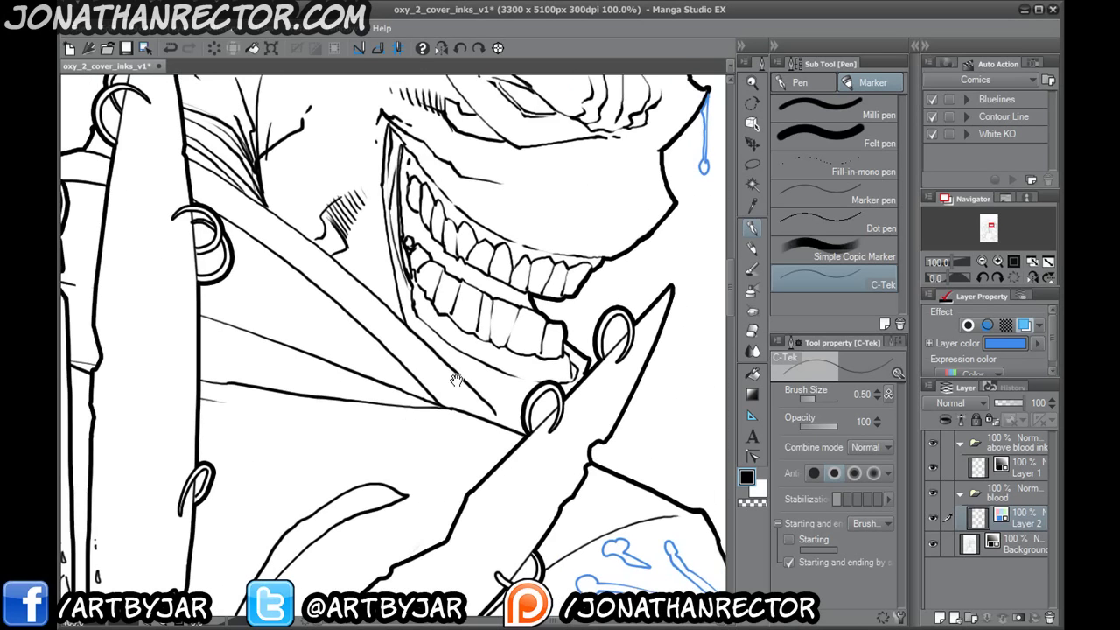
mouse_move(499, 420)
mouse_down()
mouse_move(415, 348)
mouse_move(462, 403)
mouse_up()
drag(359, 290, 381, 311)
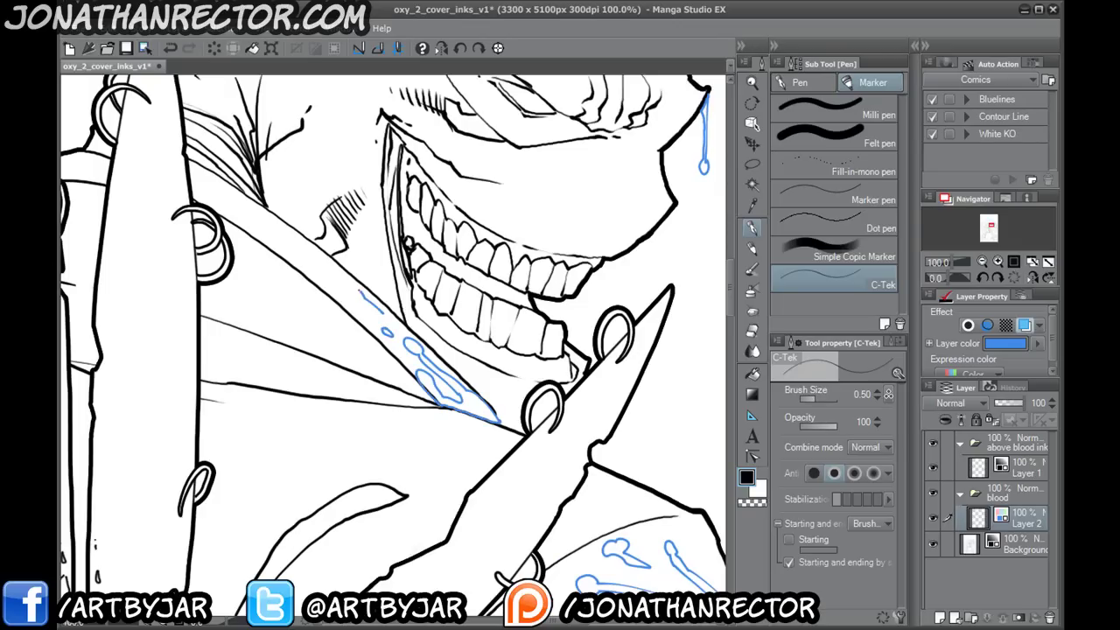
mouse_move(364, 364)
mouse_down()
mouse_move(417, 378)
mouse_move(357, 331)
mouse_move(394, 361)
mouse_up()
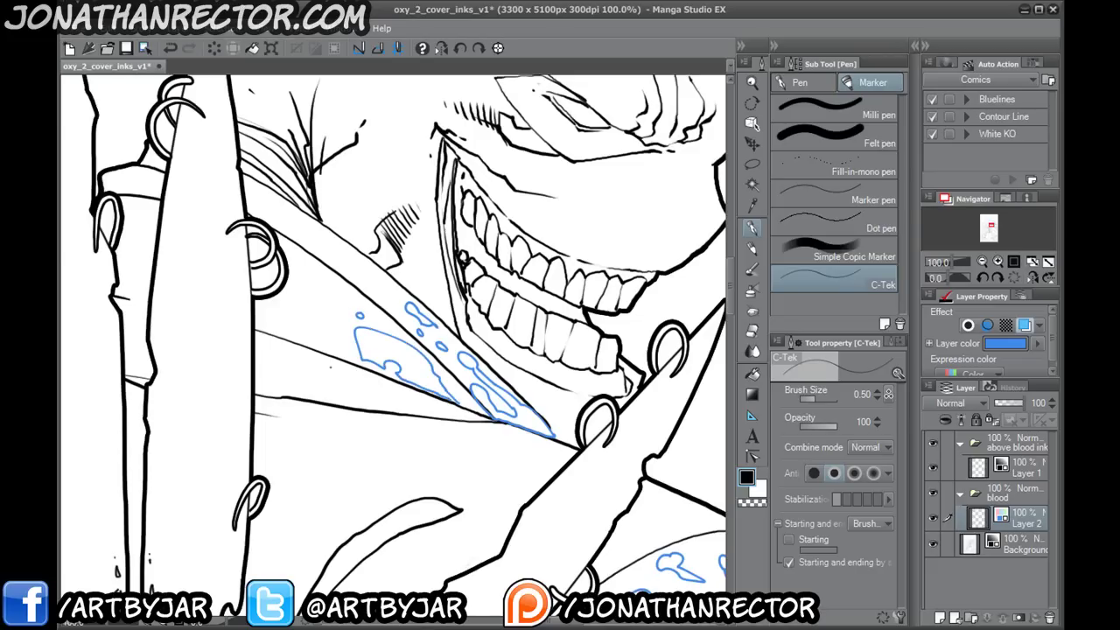
- Draw winding blood shapes with rounded ends and several drops on the thumb of the hand gripping the blade's handle
drag(241, 506, 548, 448)
drag(319, 429, 534, 467)
mouse_move(252, 482)
mouse_down()
mouse_move(300, 476)
mouse_move(295, 292)
mouse_move(523, 130)
mouse_up()
mouse_move(376, 443)
mouse_down()
mouse_move(448, 213)
mouse_move(404, 114)
mouse_up()
drag(447, 534, 253, 157)
drag(410, 490, 398, 247)
drag(383, 454, 449, 274)
drag(435, 208, 399, 442)
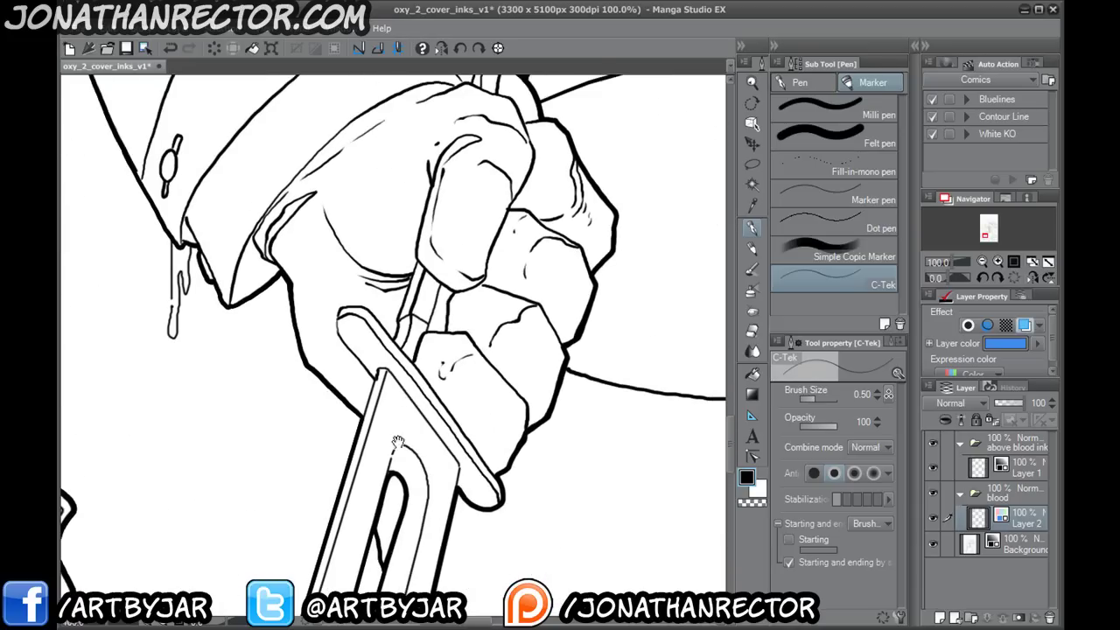
drag(401, 292, 393, 414)
mouse_move(492, 363)
mouse_down()
mouse_move(499, 308)
mouse_move(466, 340)
mouse_move(482, 262)
mouse_move(467, 267)
mouse_move(438, 333)
mouse_up()
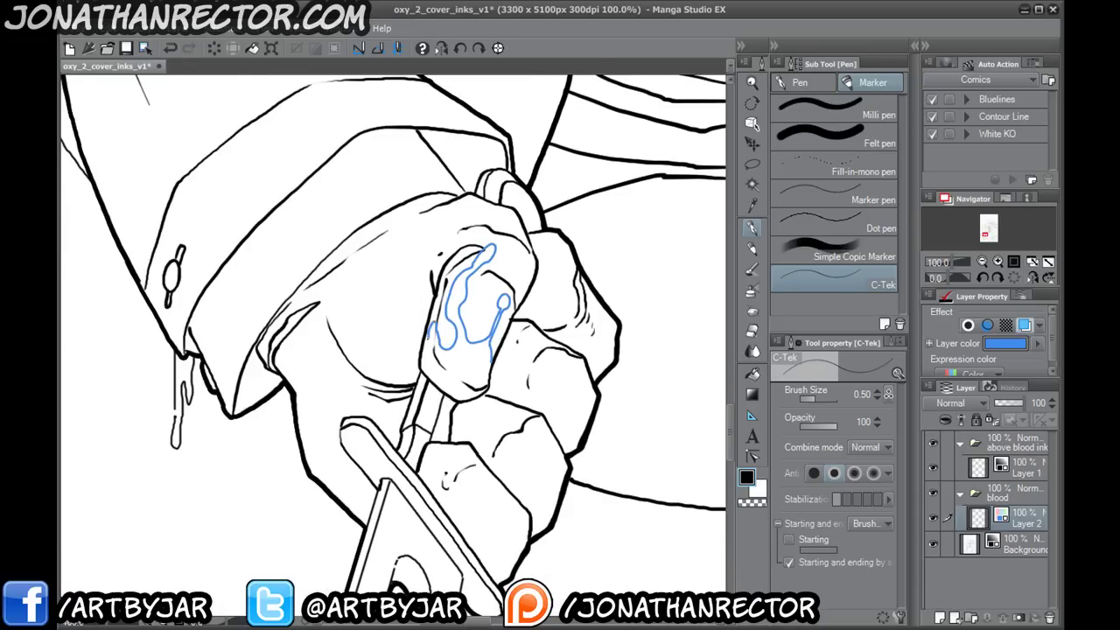
drag(480, 347, 476, 349)
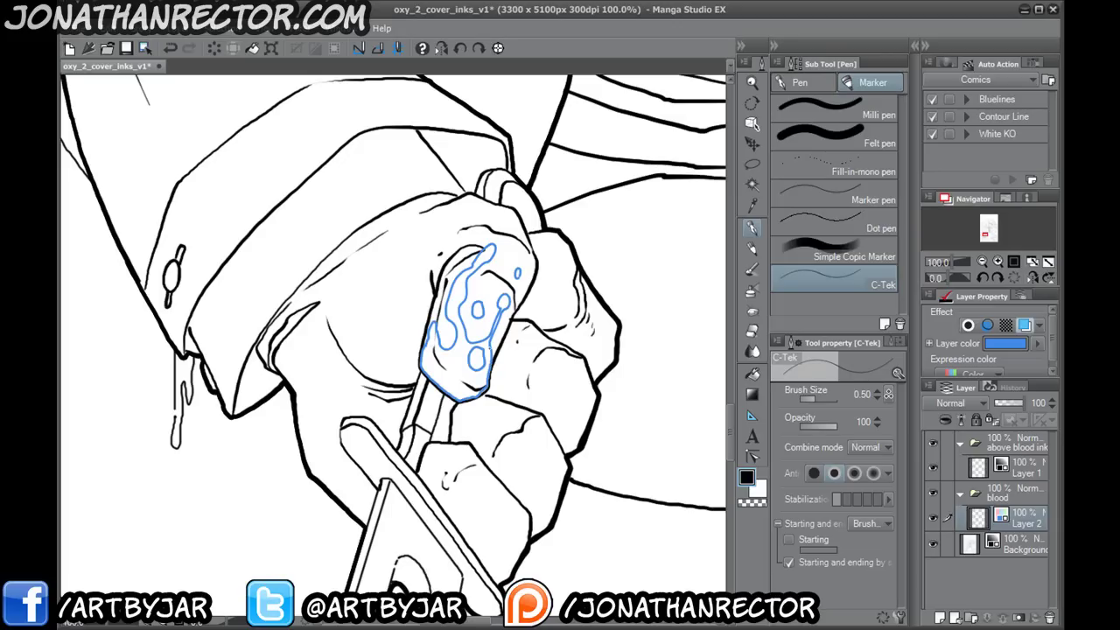
- Draw a blood outline with a long round-ended drip and small drops on the upper finger behind the gripping hand's thumb
scroll(490, 348, up, 1)
drag(554, 287, 352, 368)
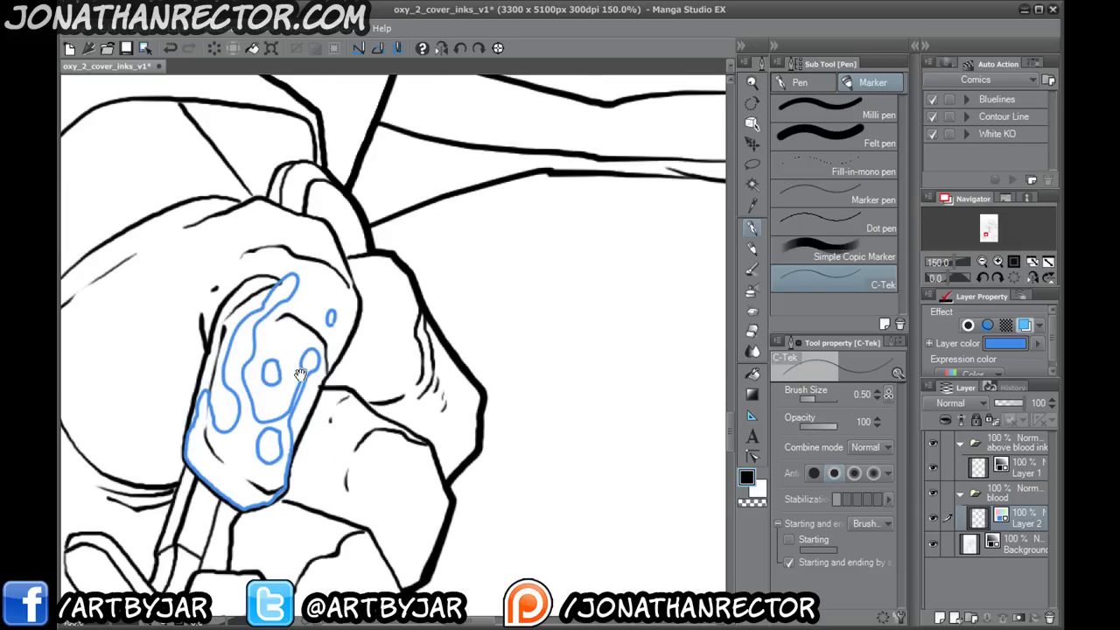
mouse_move(395, 263)
mouse_down()
mouse_move(401, 333)
mouse_move(449, 411)
mouse_move(404, 348)
mouse_move(378, 382)
mouse_move(338, 372)
mouse_up()
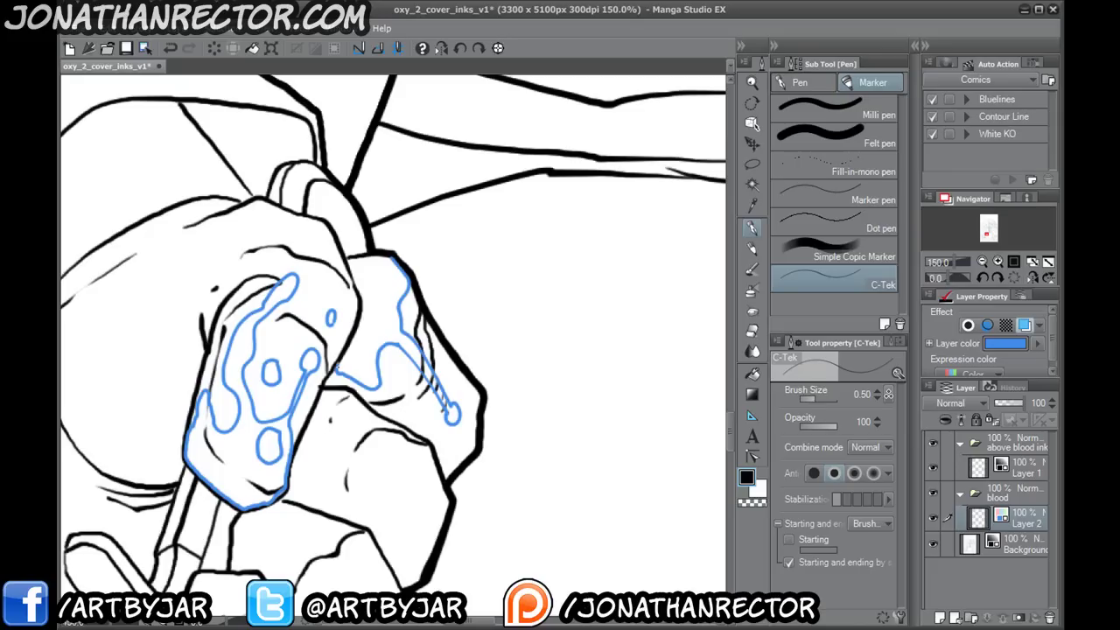
mouse_move(362, 301)
mouse_down()
mouse_move(348, 264)
mouse_move(396, 256)
mouse_move(390, 292)
mouse_move(384, 264)
mouse_up()
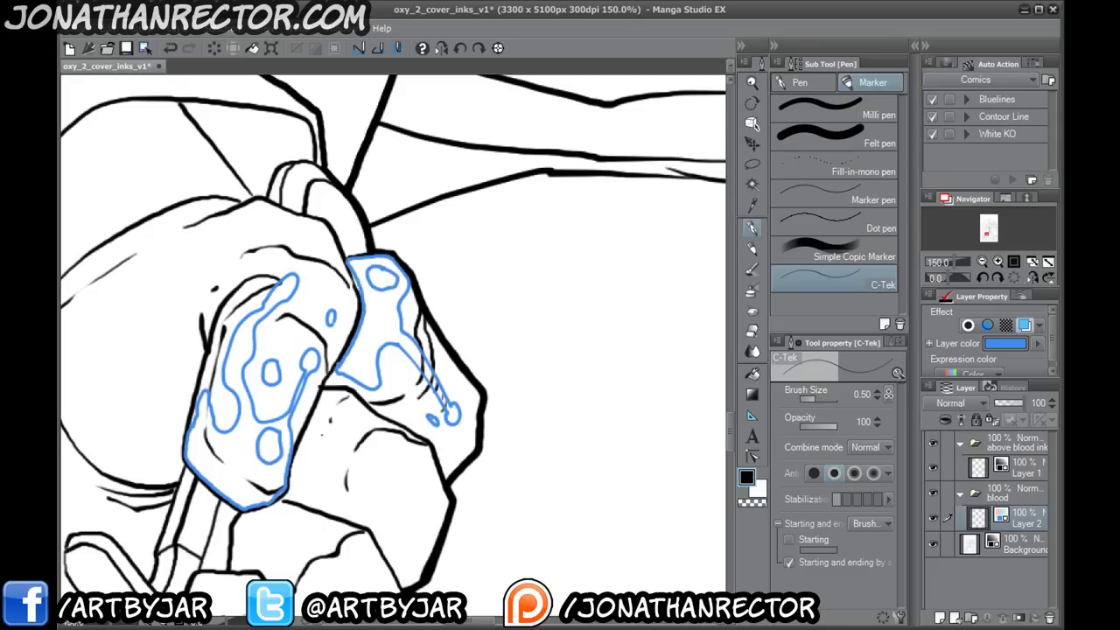
key(ctrl+z)
drag(424, 410, 422, 411)
- Draw curved blood patches, rings and small drops on the lower fingers of the gripping hand
drag(249, 497, 389, 375)
drag(355, 495, 412, 469)
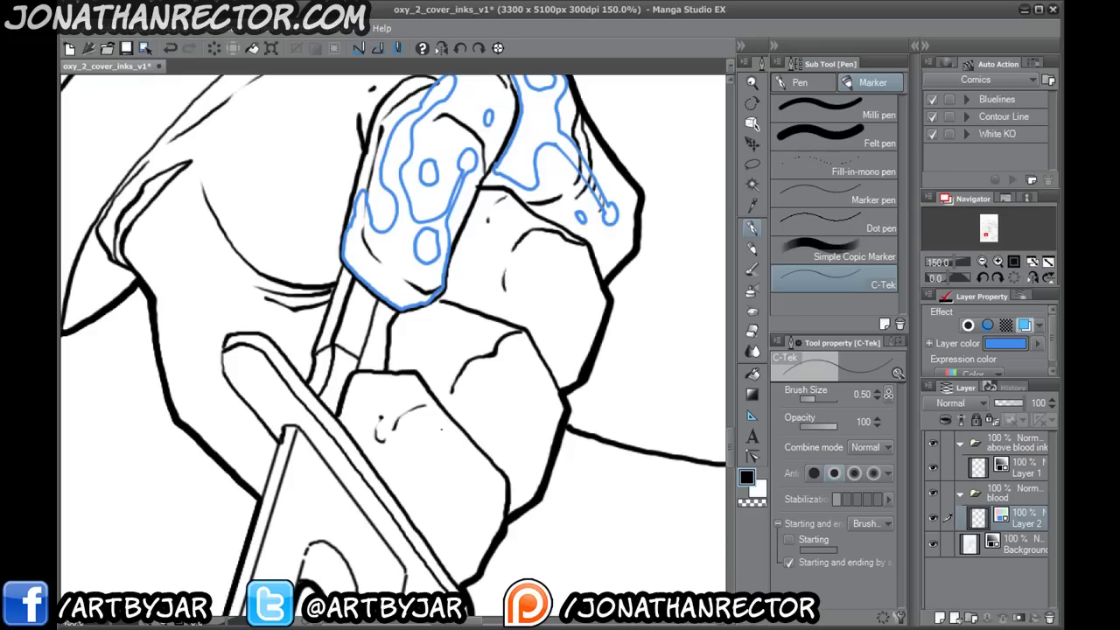
mouse_move(462, 420)
mouse_down()
mouse_move(474, 520)
mouse_move(416, 458)
mouse_move(410, 504)
mouse_up()
mouse_move(431, 421)
mouse_down()
mouse_move(438, 446)
mouse_move(425, 421)
mouse_up()
drag(396, 385, 393, 386)
drag(477, 473, 476, 474)
mouse_move(474, 311)
mouse_down()
mouse_move(492, 376)
mouse_move(477, 411)
mouse_move(435, 385)
mouse_up()
mouse_move(509, 391)
mouse_down()
mouse_move(492, 387)
mouse_move(356, 497)
mouse_up()
mouse_move(398, 333)
mouse_down()
mouse_move(407, 403)
mouse_move(367, 389)
mouse_move(378, 375)
mouse_move(448, 388)
mouse_up()
- Draw a branching blood streak with two rounded ends and a small drop on the gripping hand beside the thumb
drag(336, 369, 458, 290)
drag(322, 317, 440, 450)
mouse_move(420, 332)
mouse_down()
mouse_move(360, 400)
mouse_move(410, 314)
mouse_up()
mouse_move(496, 329)
mouse_down()
mouse_move(472, 247)
mouse_move(487, 346)
mouse_move(402, 359)
mouse_move(485, 399)
mouse_up()
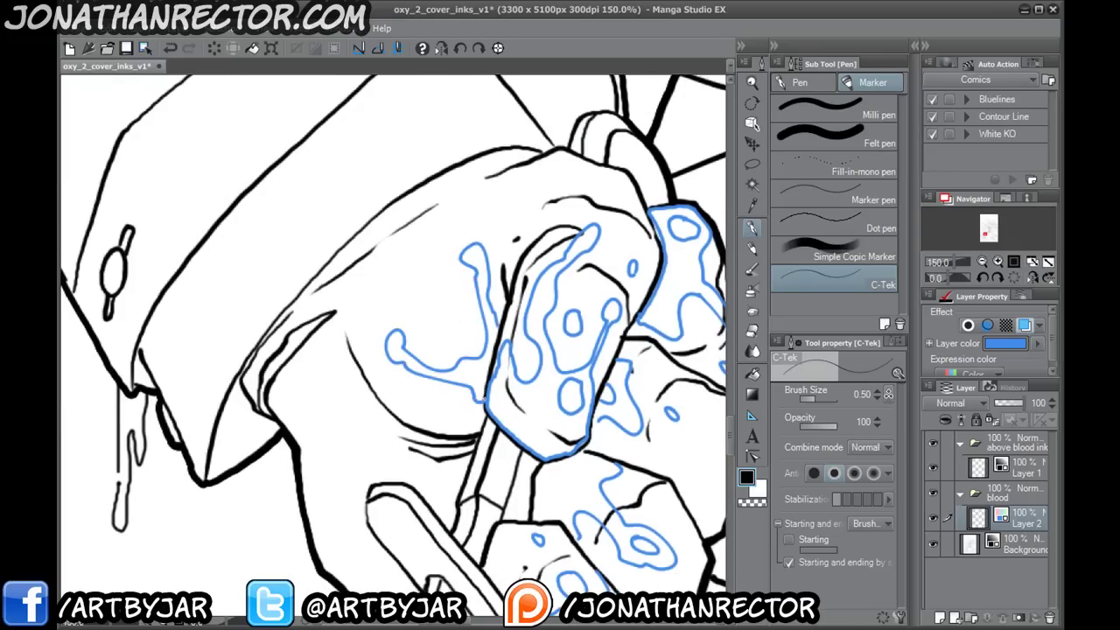
drag(441, 306, 441, 308)
- Draw a long round-ended blood drip and a small drop along the outer edge of the gripping hand, next to the blade guard
drag(357, 433, 365, 364)
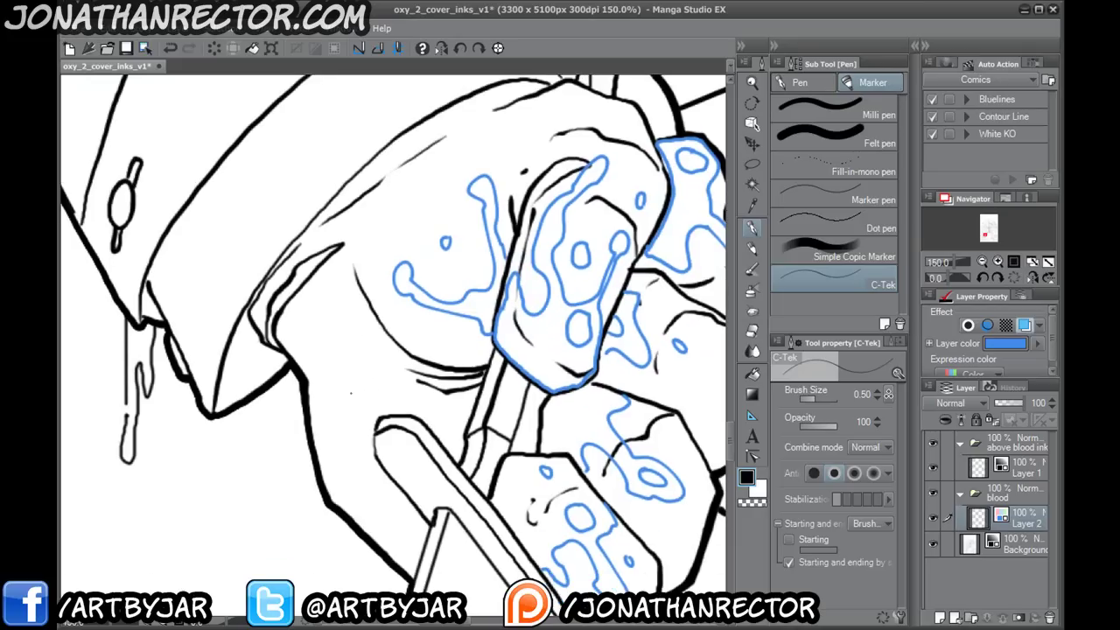
mouse_move(372, 448)
mouse_down()
mouse_move(337, 374)
mouse_move(324, 293)
mouse_move(313, 359)
mouse_move(377, 522)
mouse_move(318, 453)
mouse_up()
drag(416, 537, 420, 565)
drag(372, 389, 338, 439)
- Erase the blue outlines overlapping the black contours of the gripping hand's thumb and upper finger, using the Harder eraser at brush size 1.00
key(e)
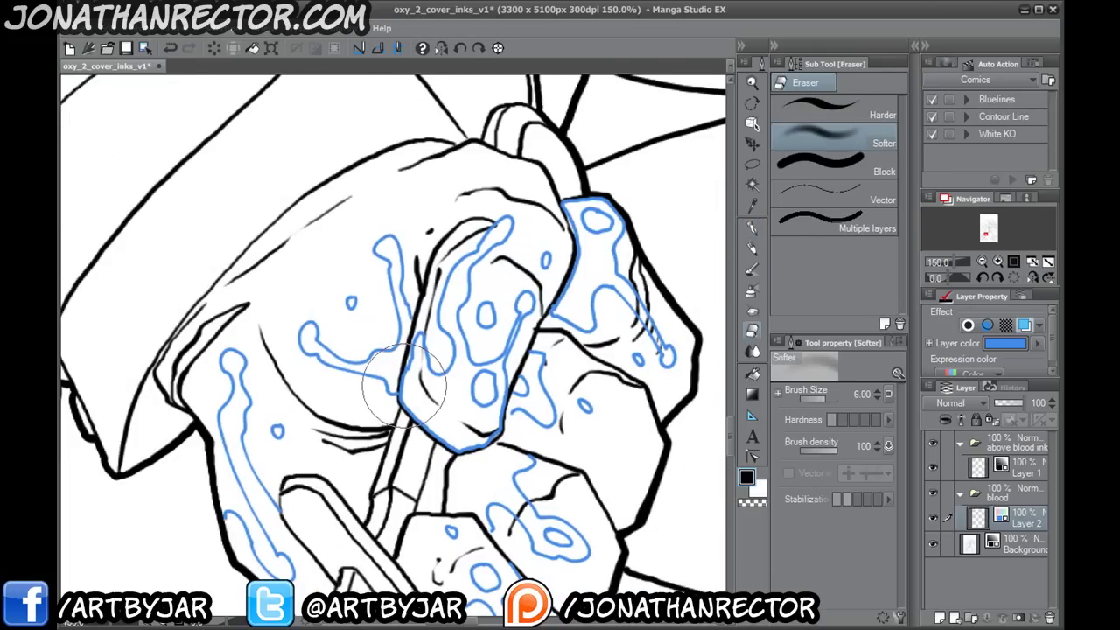
drag(402, 385, 394, 390)
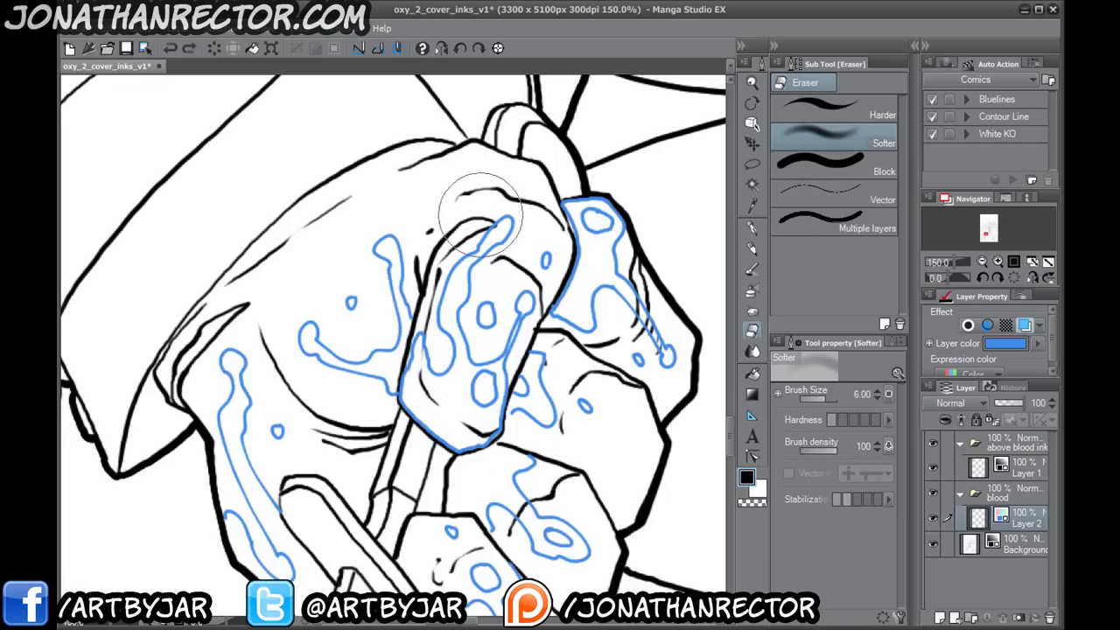
click(807, 108)
key(bracketleft)
key(bracketleft)
key(bracketleft)
key(bracketleft)
key(bracketleft)
key(bracketleft)
key(bracketleft)
mouse_move(403, 383)
mouse_down()
mouse_move(402, 406)
mouse_move(442, 445)
mouse_move(477, 445)
mouse_move(504, 395)
mouse_up()
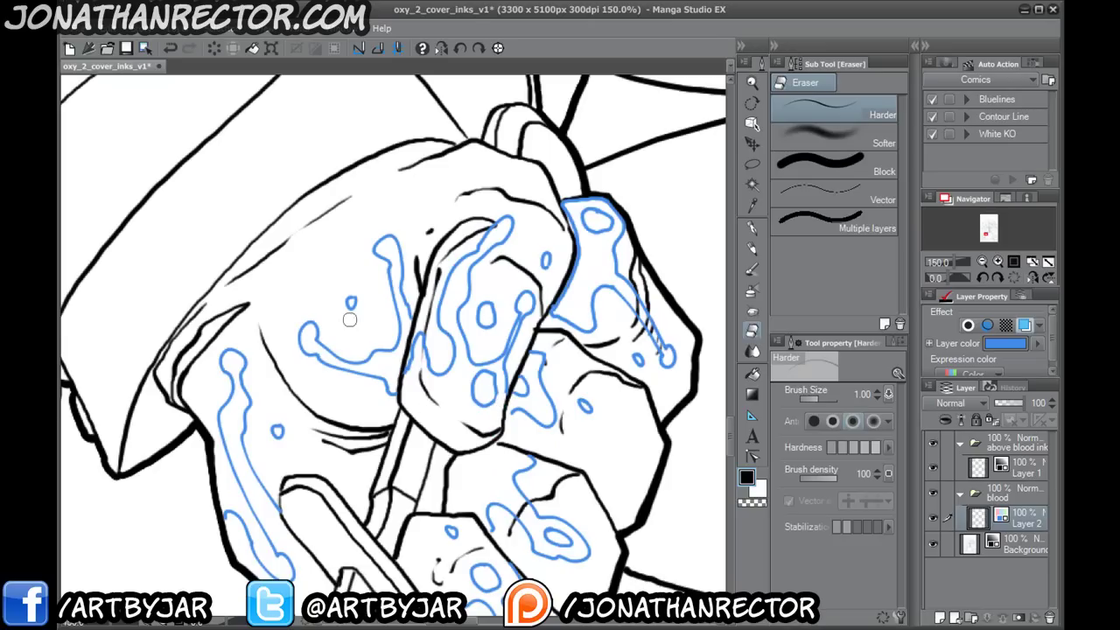
mouse_move(563, 201)
mouse_down()
mouse_move(564, 296)
mouse_move(555, 302)
mouse_up()
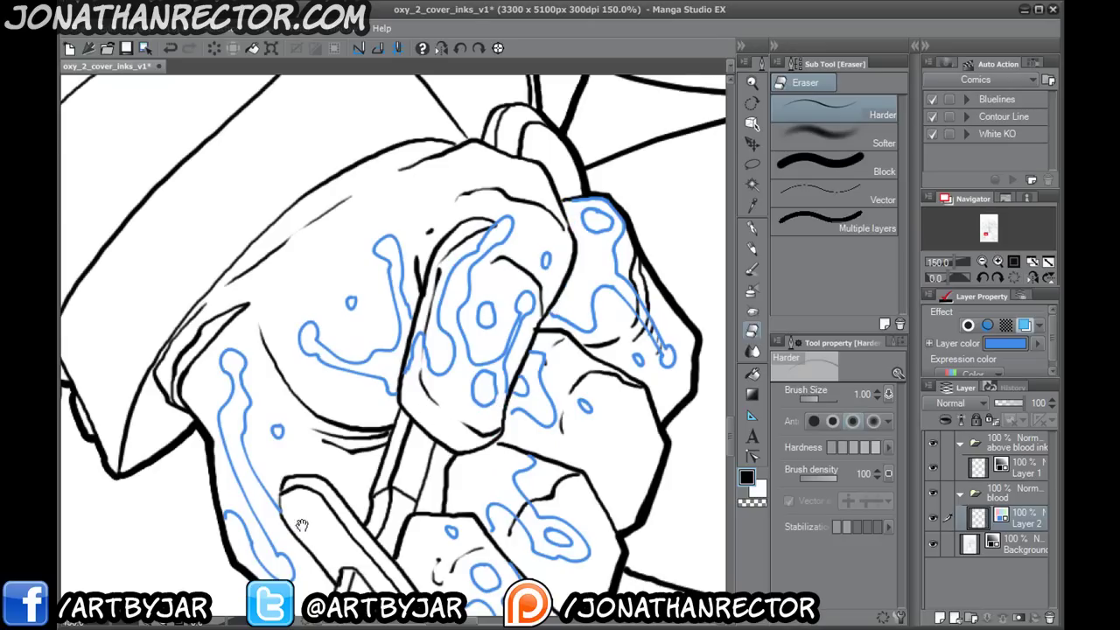
drag(302, 525, 363, 339)
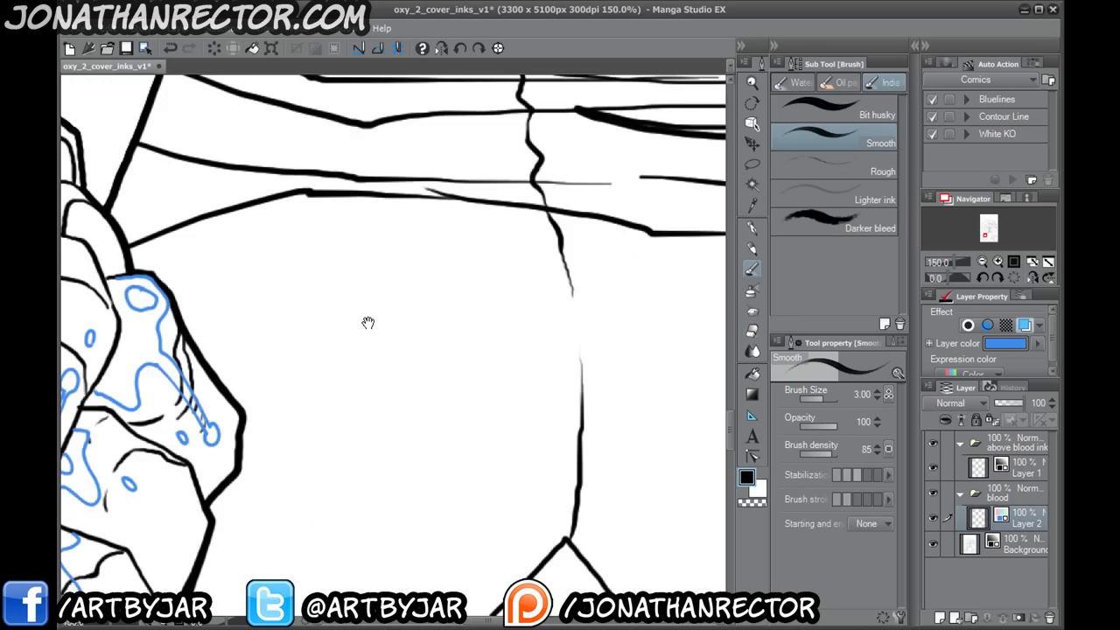
mouse_move(367, 320)
mouse_down()
mouse_move(184, 532)
mouse_move(475, 337)
mouse_move(513, 393)
mouse_move(550, 274)
mouse_move(339, 382)
mouse_move(343, 313)
mouse_move(332, 317)
mouse_move(342, 306)
mouse_move(387, 283)
mouse_move(460, 274)
mouse_move(519, 298)
mouse_up()
key(e)
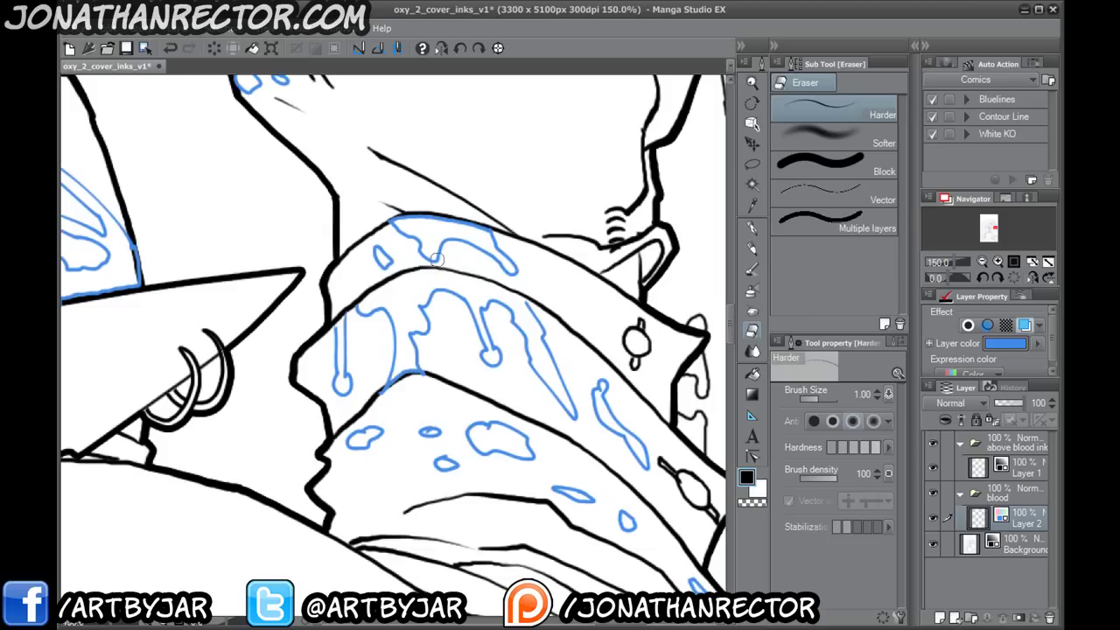
key(b)
drag(518, 296, 525, 302)
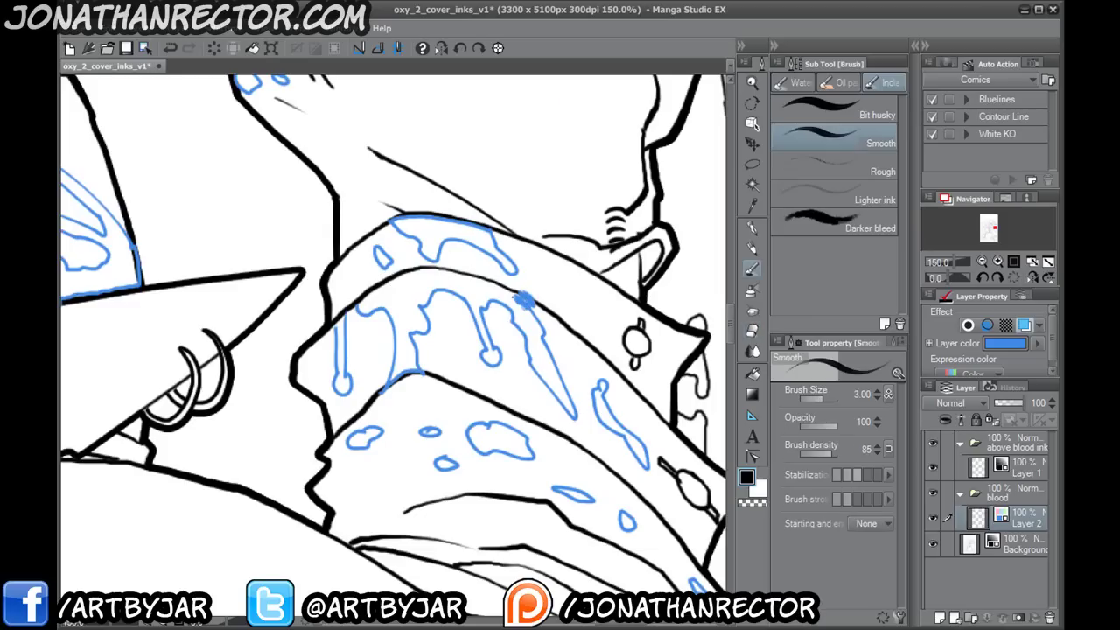
click(751, 229)
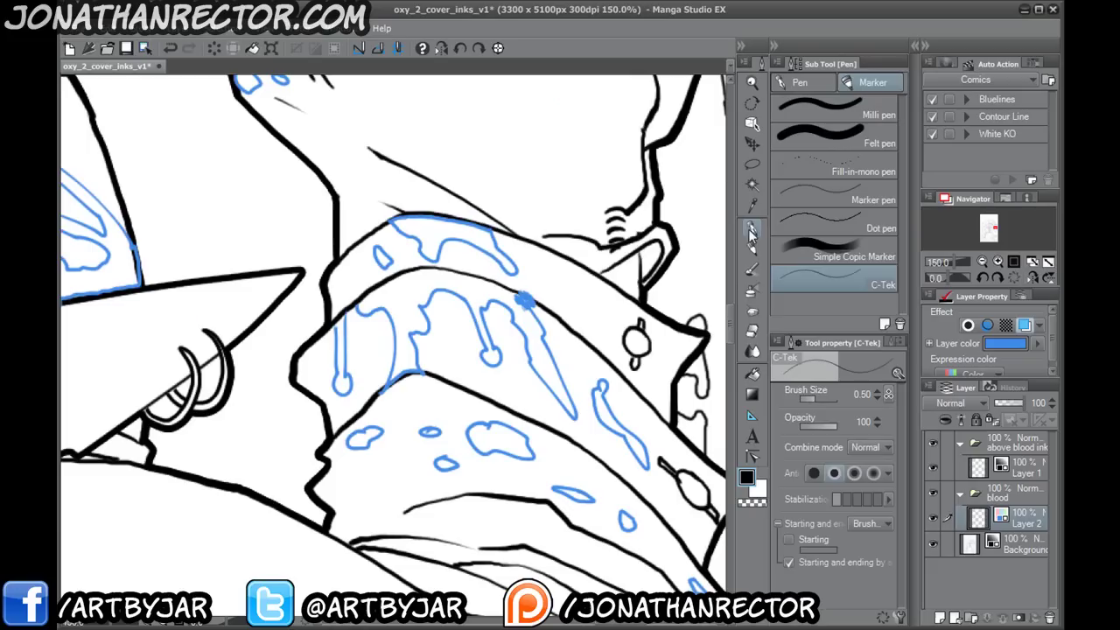
key(ctrl+z)
- Erase the blue outlines overlapping the black contour lines of the blood-spattered sleeve cuff
key(e)
drag(392, 215, 477, 229)
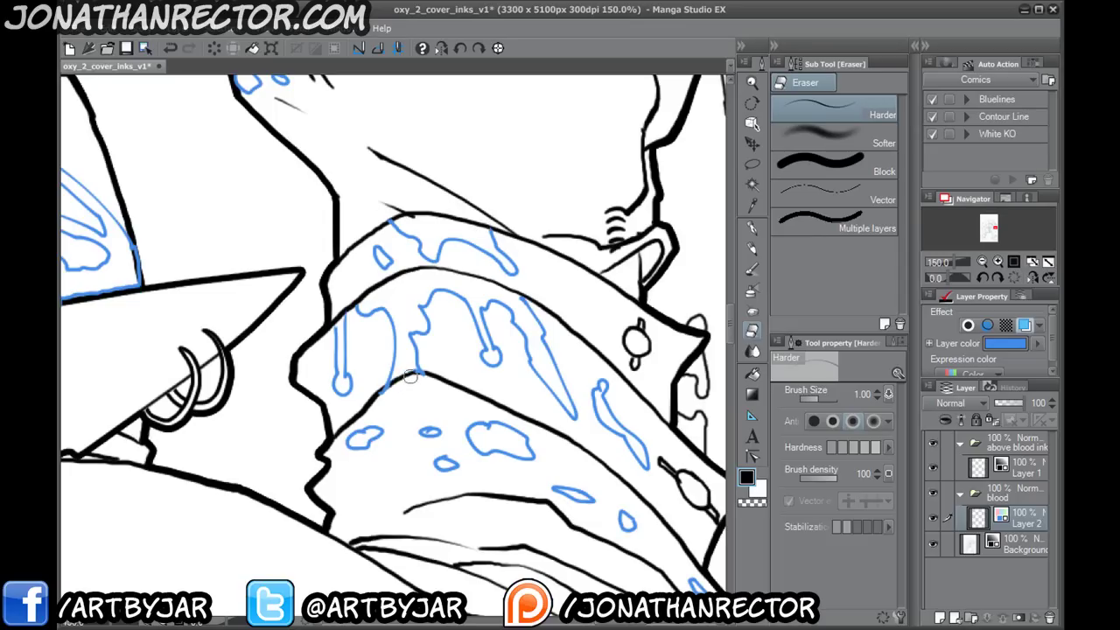
drag(509, 467, 333, 405)
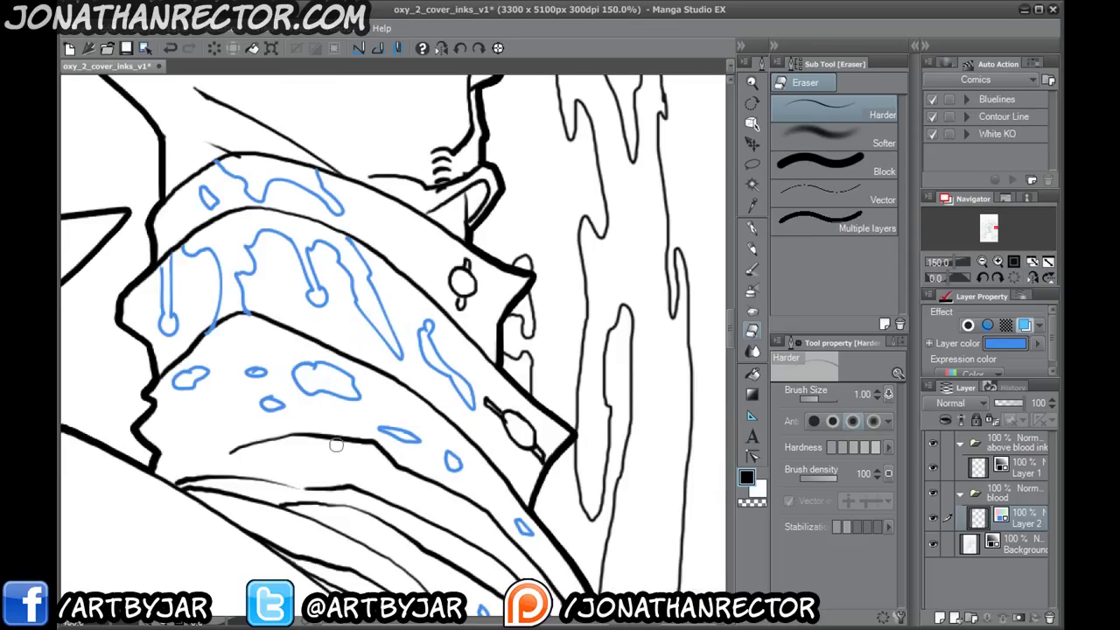
- Erase the blue outlines overlapping the black contours of the raised hand's thumb, index, middle and ring fingers
drag(398, 482, 352, 213)
drag(406, 401, 373, 280)
drag(254, 122, 392, 581)
mouse_move(227, 170)
mouse_down()
mouse_move(294, 409)
mouse_move(504, 488)
mouse_up()
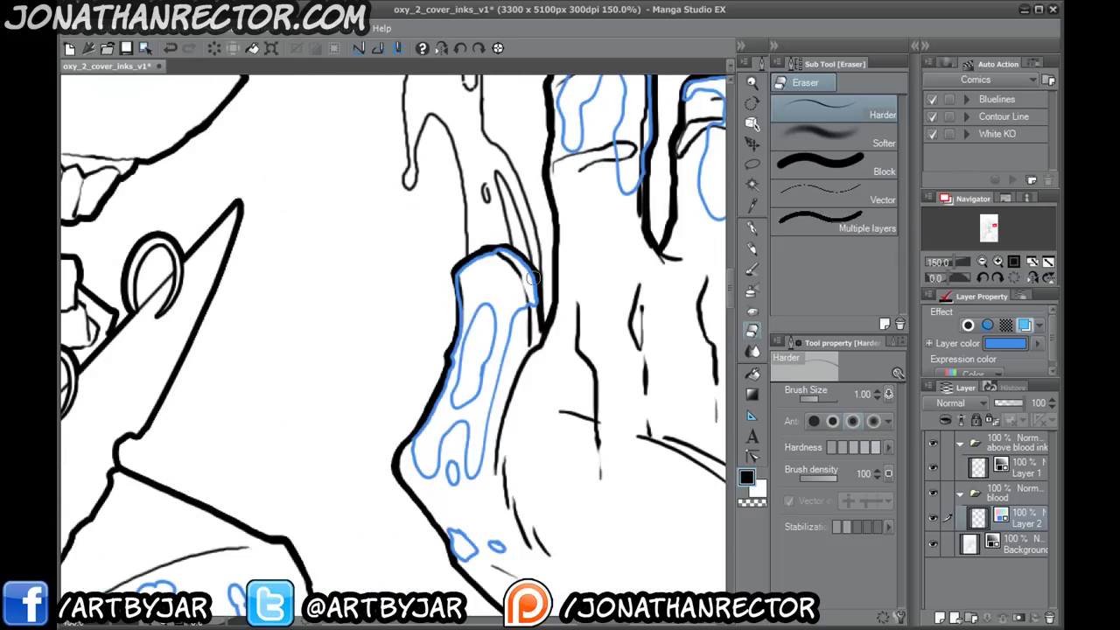
mouse_move(531, 263)
mouse_down()
mouse_move(505, 242)
mouse_move(495, 269)
mouse_move(467, 257)
mouse_move(444, 393)
mouse_up()
drag(477, 336, 338, 483)
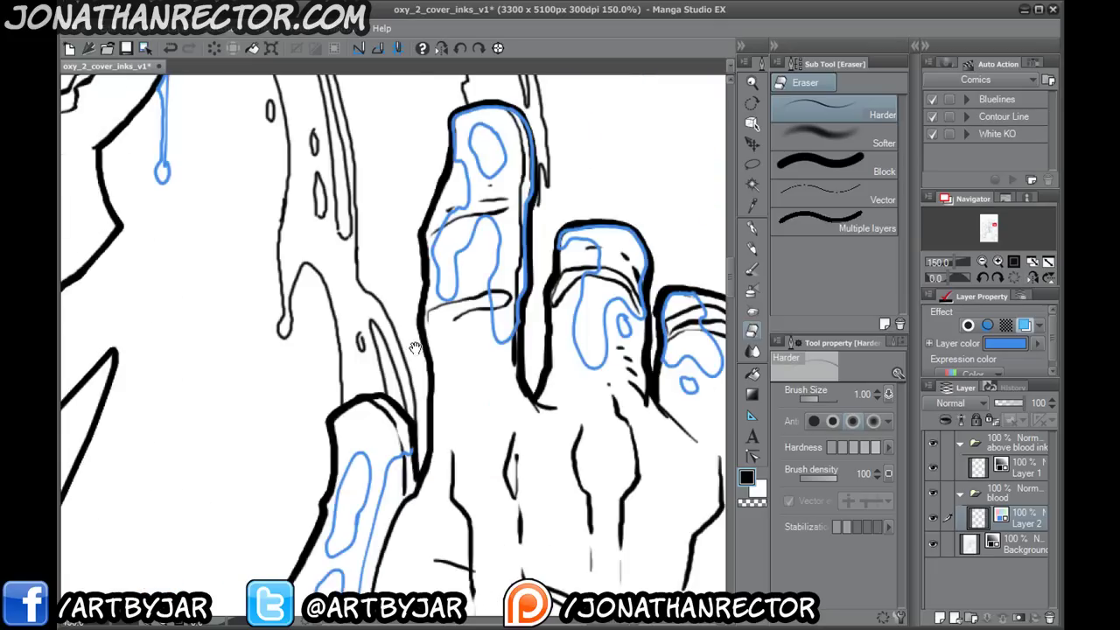
drag(387, 354, 387, 433)
mouse_move(438, 214)
mouse_down()
mouse_move(447, 175)
mouse_move(485, 175)
mouse_move(509, 210)
mouse_move(517, 244)
mouse_move(505, 413)
mouse_up()
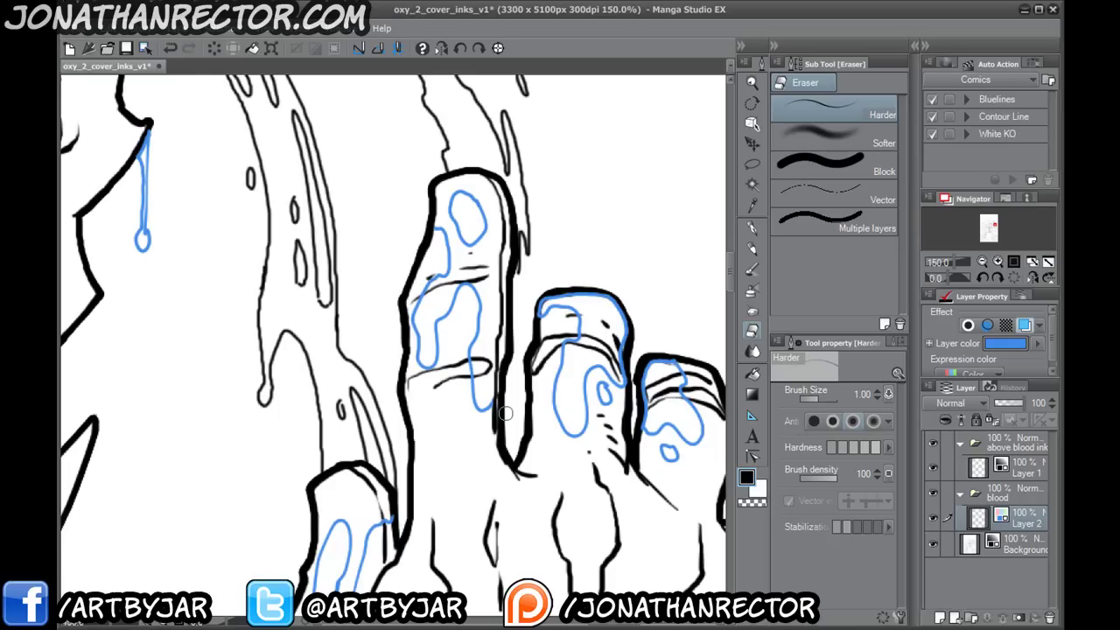
mouse_move(525, 306)
mouse_down()
mouse_move(515, 248)
mouse_move(505, 250)
mouse_move(529, 245)
mouse_move(562, 267)
mouse_move(565, 328)
mouse_move(560, 241)
mouse_move(614, 318)
mouse_move(599, 303)
mouse_move(587, 329)
mouse_move(583, 317)
mouse_move(581, 370)
mouse_up()
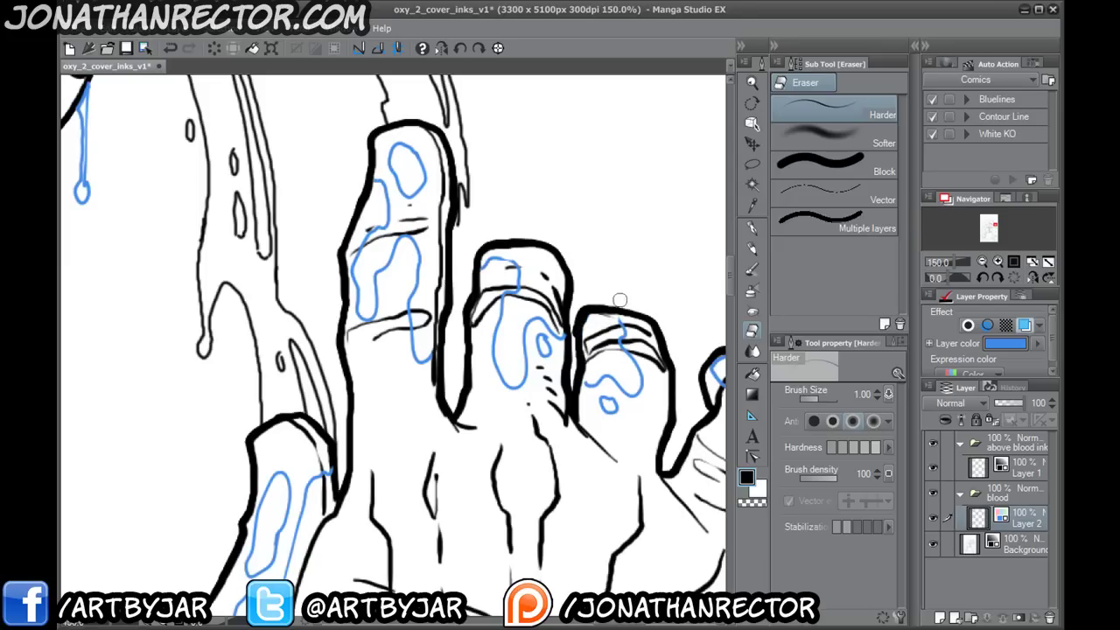
- Erase the blue outline overlapping the black contour of the raised hand's little finger
click(752, 227)
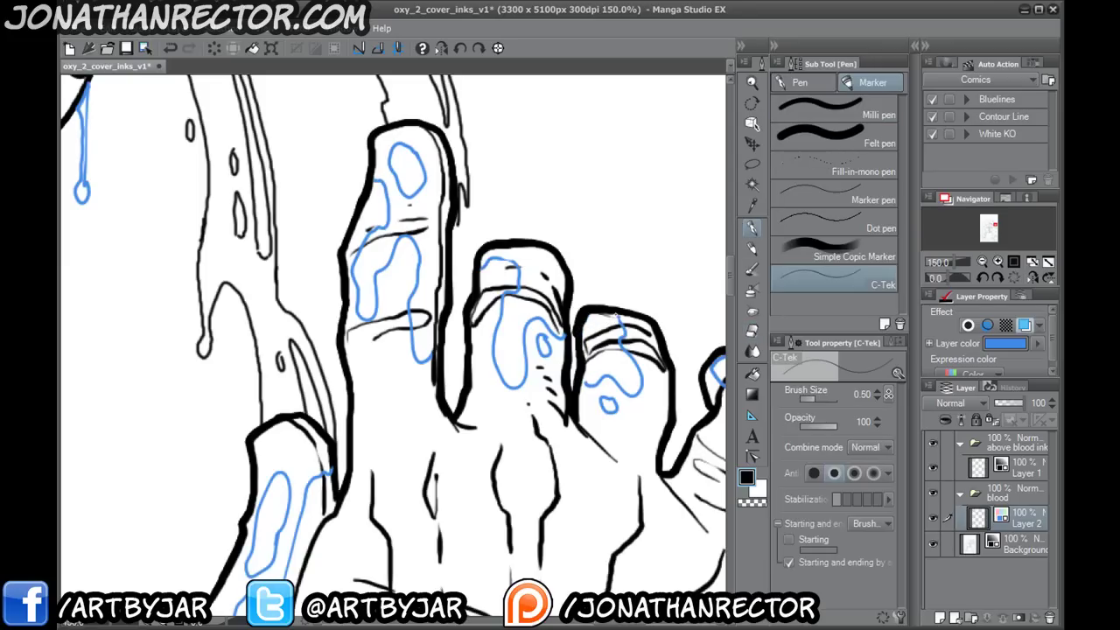
click(752, 250)
click(752, 229)
drag(598, 361, 357, 292)
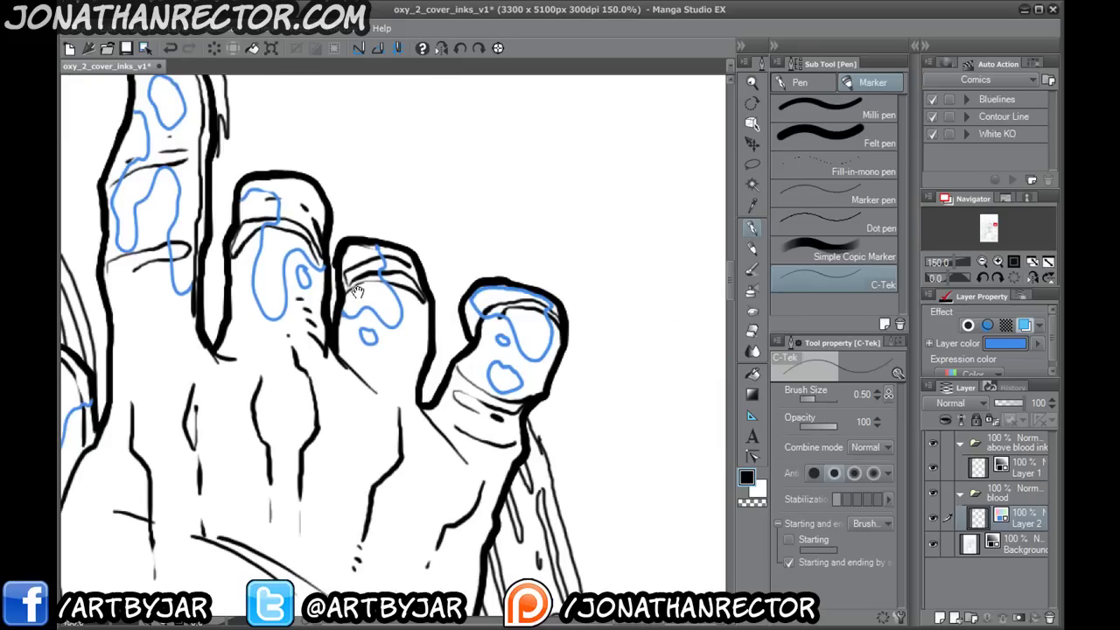
click(751, 331)
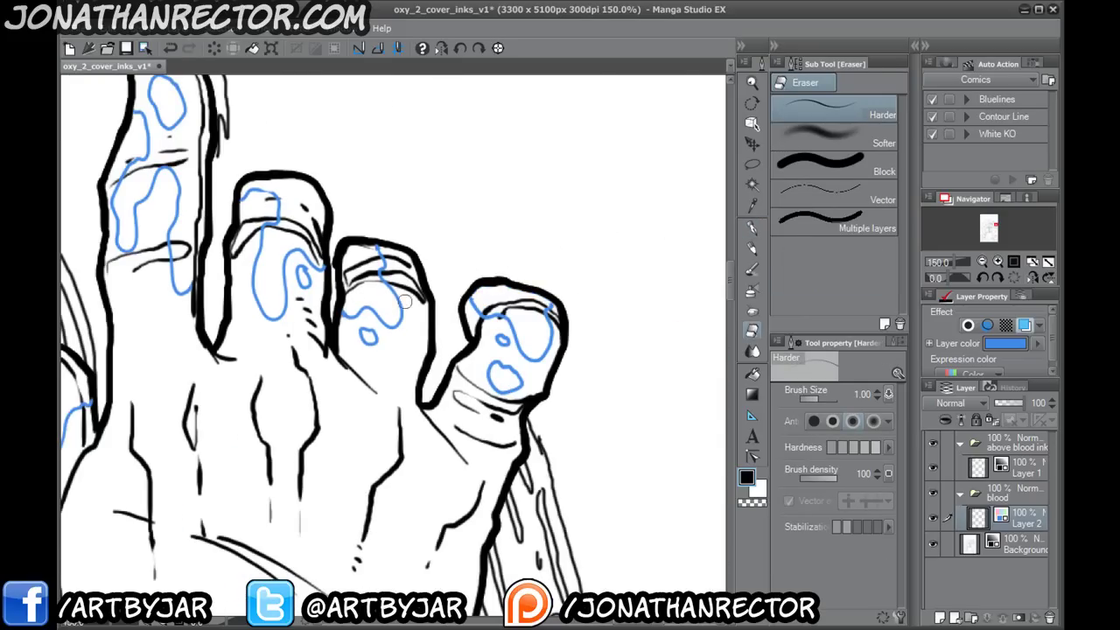
- Draw slanted, jagged blood streaks and an oval drop on the inner cuff band above the gripping hand with the C-Tek pen
drag(342, 477, 395, 153)
drag(250, 475, 248, 235)
drag(158, 469, 639, 316)
drag(253, 365, 637, 434)
drag(298, 437, 578, 254)
mouse_move(297, 476)
mouse_down()
mouse_move(667, 182)
mouse_move(415, 460)
mouse_move(270, 496)
mouse_move(540, 531)
mouse_move(517, 155)
mouse_move(489, 242)
mouse_up()
click(752, 227)
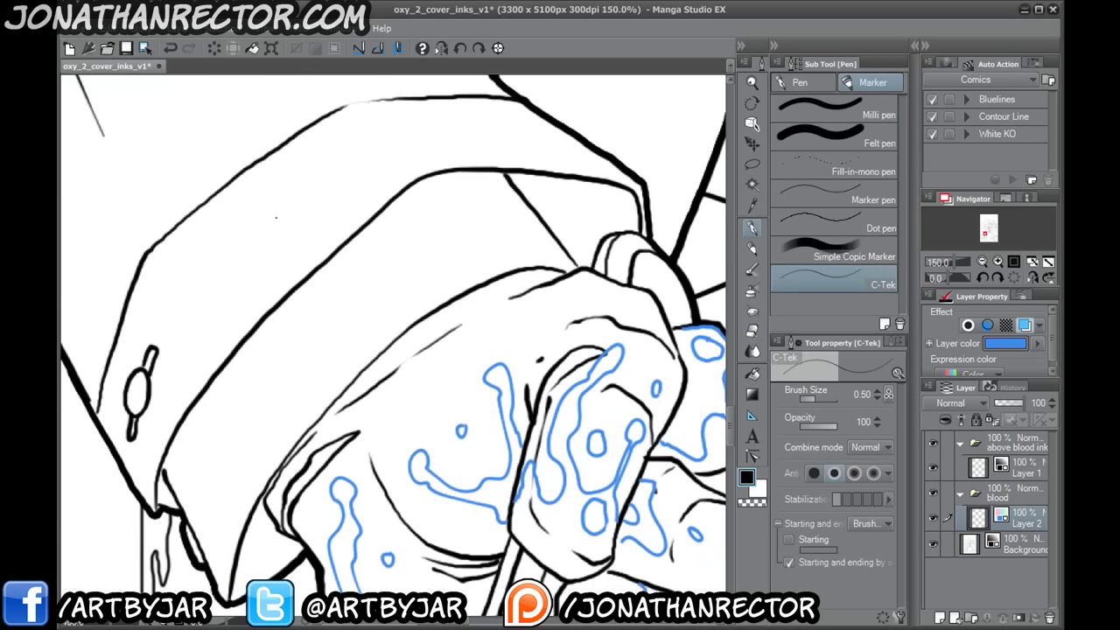
drag(286, 510, 324, 550)
mouse_move(525, 324)
mouse_down()
mouse_move(512, 288)
mouse_move(374, 445)
mouse_move(373, 407)
mouse_move(394, 376)
mouse_move(388, 356)
mouse_move(418, 302)
mouse_move(340, 404)
mouse_move(353, 352)
mouse_up()
drag(466, 272, 468, 281)
drag(511, 317, 444, 405)
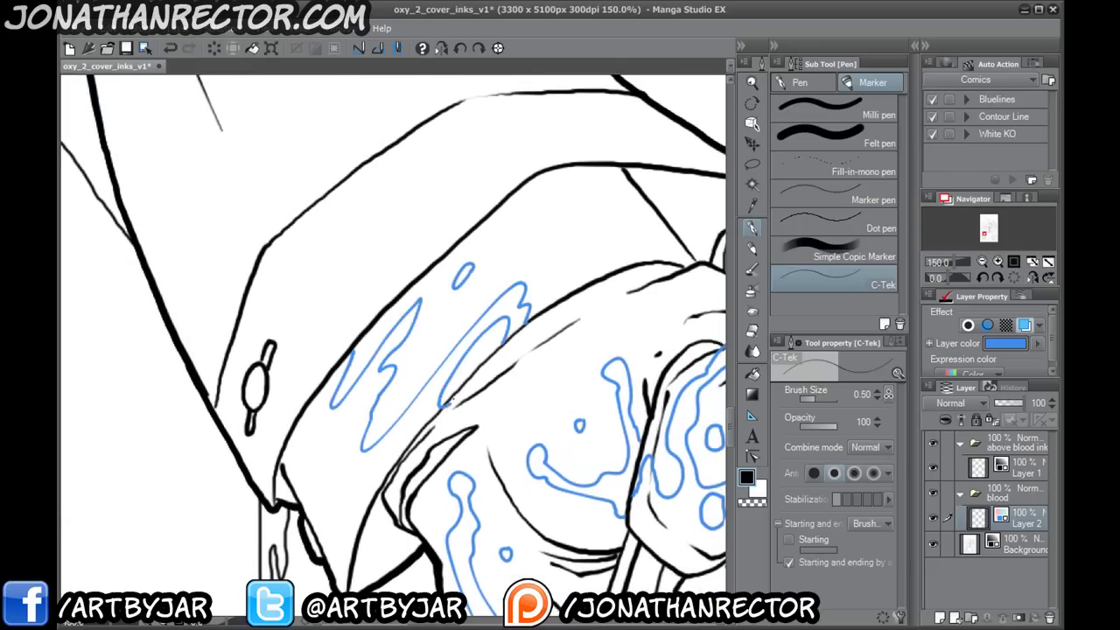
- Add a rounded blood shape, a small drop and a thin streak with rounded ends on the same inner cuff band
mouse_move(355, 495)
mouse_down()
mouse_move(350, 440)
mouse_move(310, 477)
mouse_move(319, 550)
mouse_move(336, 578)
mouse_up()
drag(333, 421, 333, 425)
drag(504, 270, 381, 391)
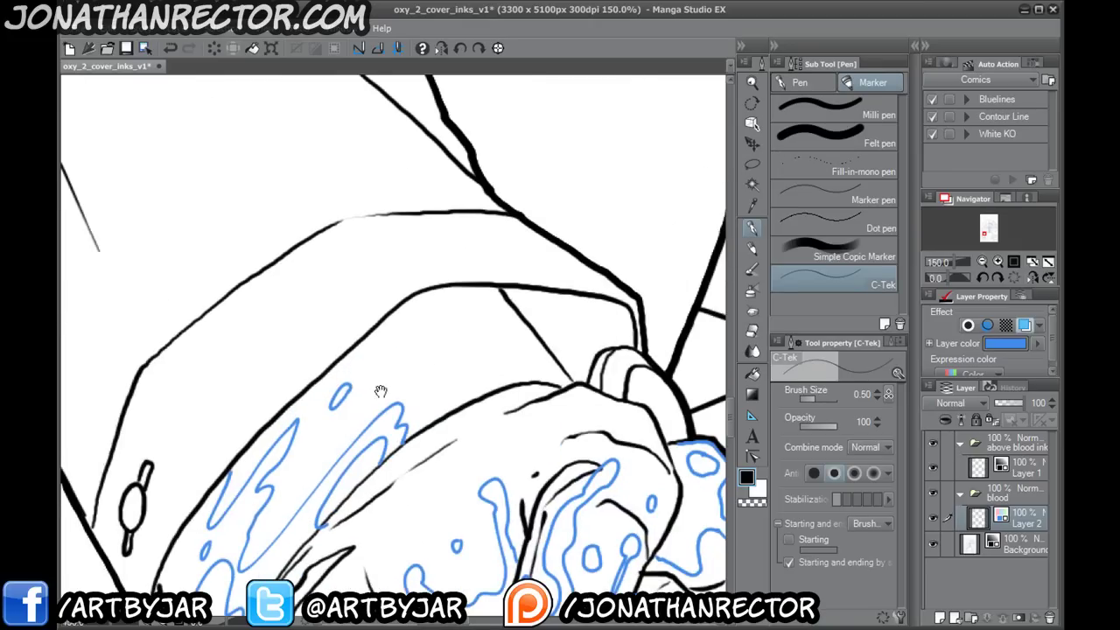
mouse_move(479, 340)
mouse_down()
mouse_move(421, 386)
mouse_move(462, 345)
mouse_up()
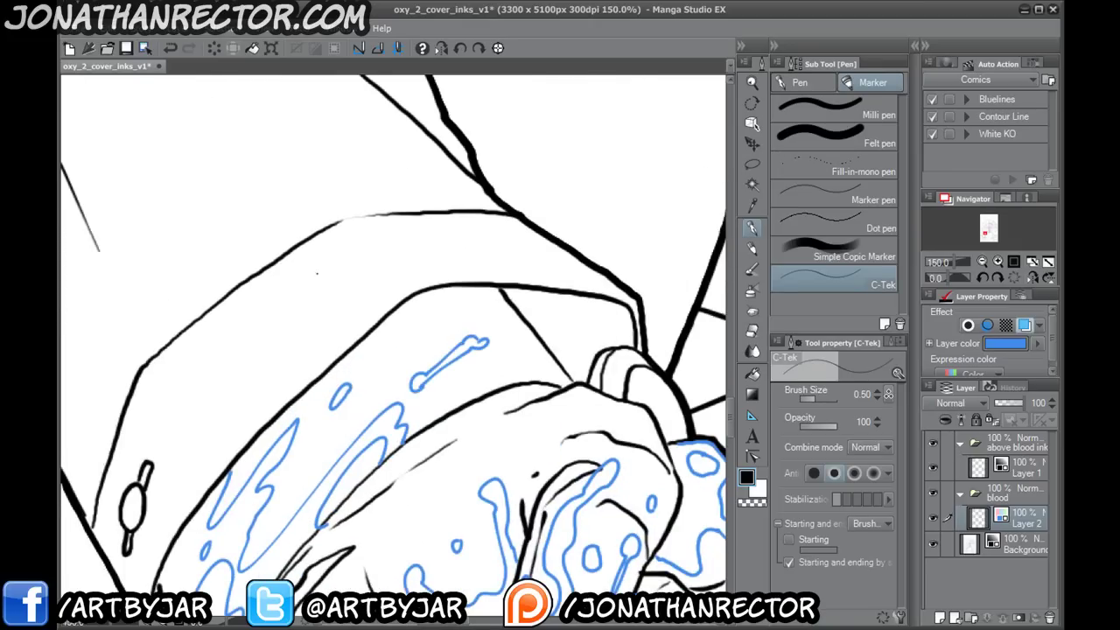
- Draw round-tipped blood splashes, an oval and small drops on the outer cuff band, plus a drop and a round-ended streak on the sleeve
drag(317, 274, 520, 247)
mouse_move(553, 321)
mouse_down()
mouse_move(518, 283)
mouse_move(534, 256)
mouse_move(523, 247)
mouse_move(464, 345)
mouse_move(420, 360)
mouse_move(442, 286)
mouse_move(421, 340)
mouse_move(405, 306)
mouse_move(404, 366)
mouse_move(390, 379)
mouse_move(356, 371)
mouse_move(345, 345)
mouse_move(348, 393)
mouse_move(318, 429)
mouse_move(377, 420)
mouse_move(405, 391)
mouse_move(380, 429)
mouse_up()
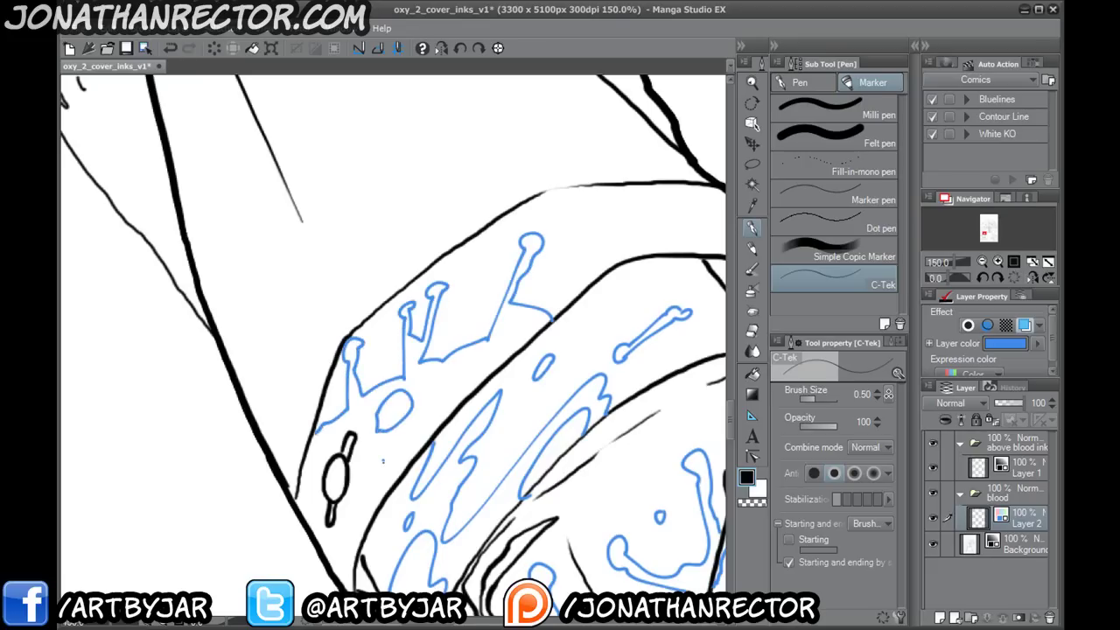
drag(488, 263, 347, 362)
drag(475, 294, 470, 300)
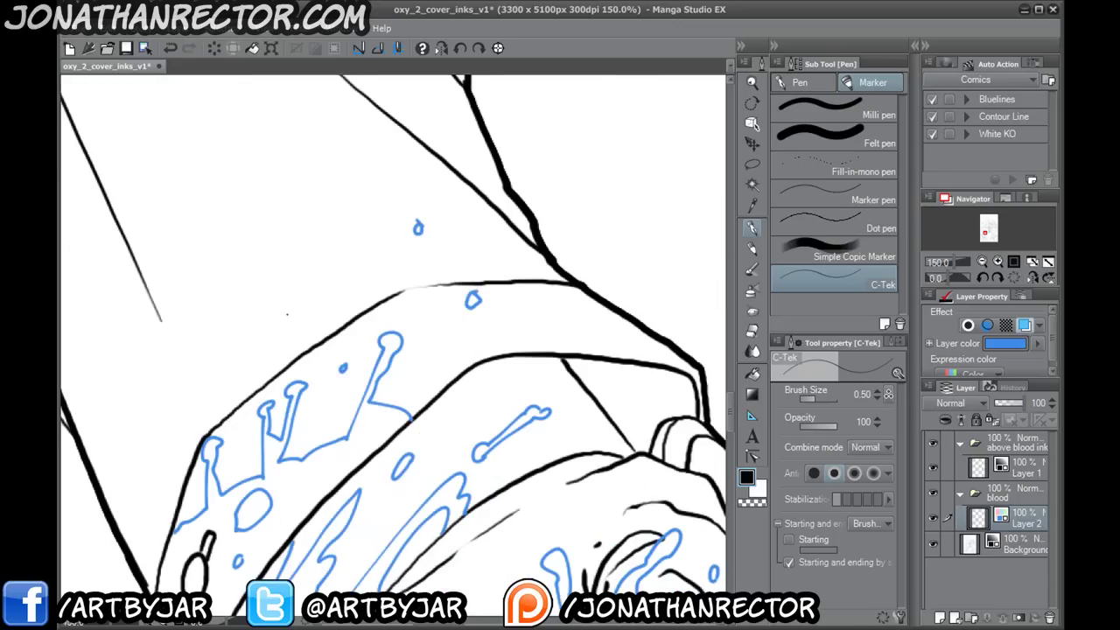
mouse_move(273, 184)
mouse_down()
mouse_move(248, 281)
mouse_move(264, 178)
mouse_up()
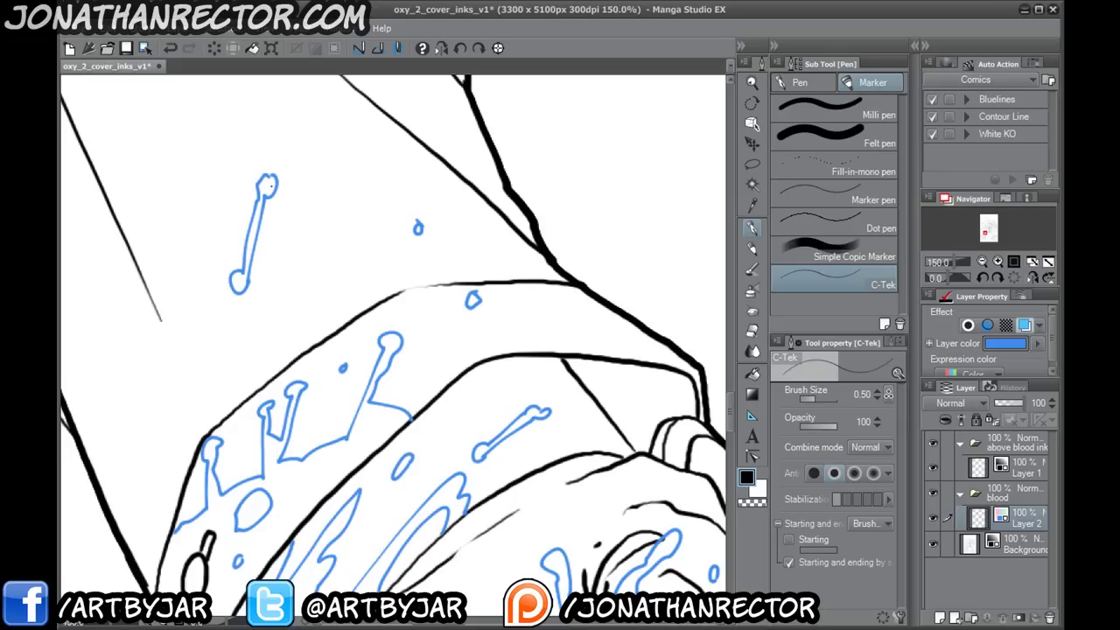
- Try to draw long blood drips hanging off the outer edge of the blade
drag(404, 509, 415, 203)
mouse_move(430, 345)
mouse_down()
mouse_move(427, 412)
mouse_move(447, 370)
mouse_move(383, 446)
mouse_up()
drag(415, 306, 412, 183)
mouse_move(544, 156)
mouse_down()
mouse_move(528, 460)
mouse_move(508, 503)
mouse_move(502, 385)
mouse_move(481, 512)
mouse_up()
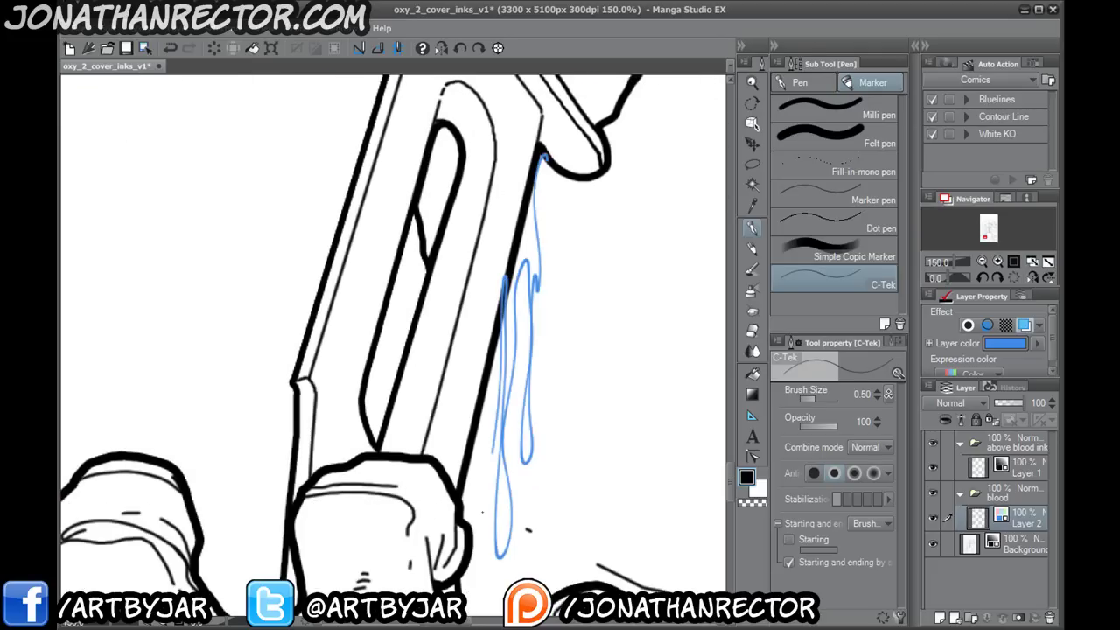
key(ctrl+z)
- Draw jagged blood drips and small drops on the blade on both sides of its slot
drag(355, 346, 471, 299)
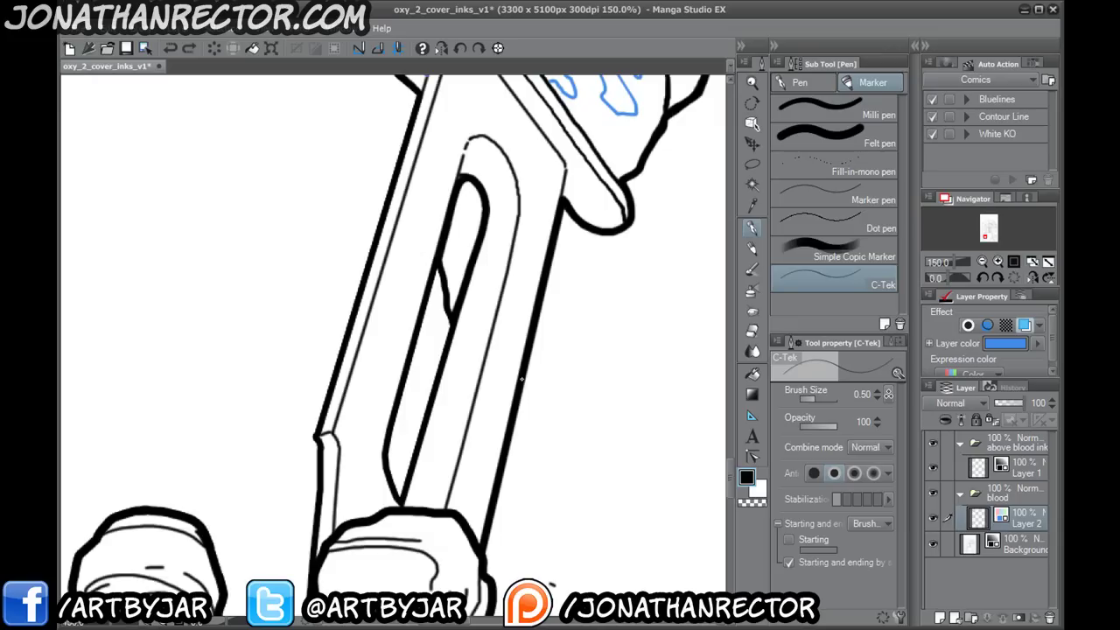
drag(519, 376, 496, 266)
mouse_move(337, 199)
mouse_down()
mouse_move(379, 361)
mouse_move(406, 314)
mouse_move(408, 394)
mouse_move(442, 343)
mouse_move(436, 394)
mouse_up()
mouse_move(459, 445)
mouse_down()
mouse_move(507, 421)
mouse_move(517, 467)
mouse_move(540, 396)
mouse_move(537, 454)
mouse_up()
drag(540, 380, 539, 361)
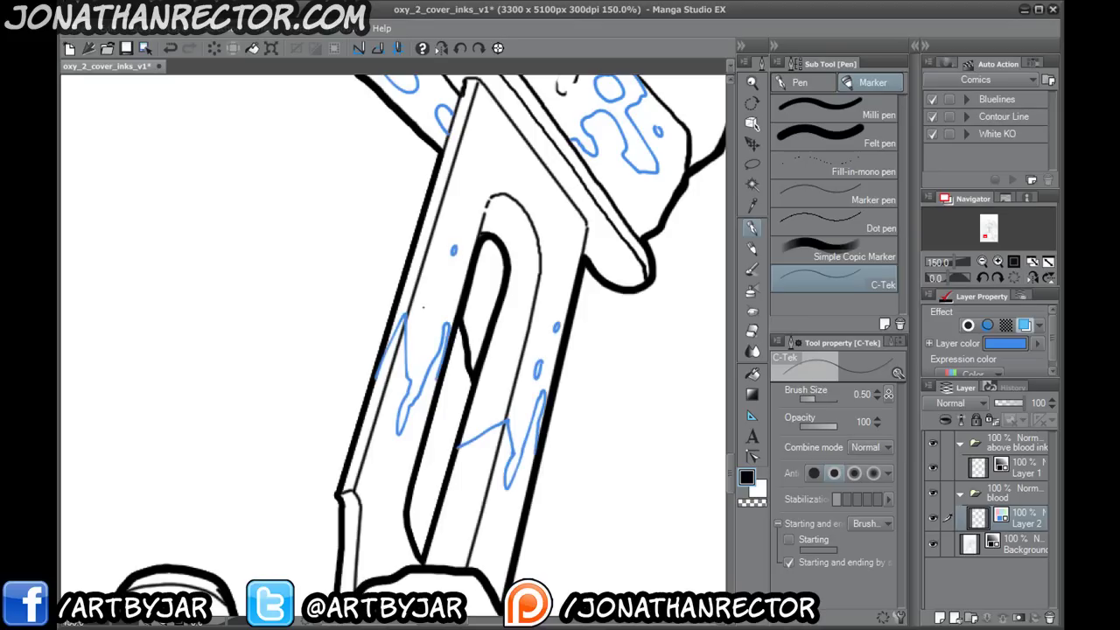
- Draw a thin blood drip with a rounded end hanging from the tip of the blade
drag(370, 465, 419, 309)
drag(405, 403, 425, 288)
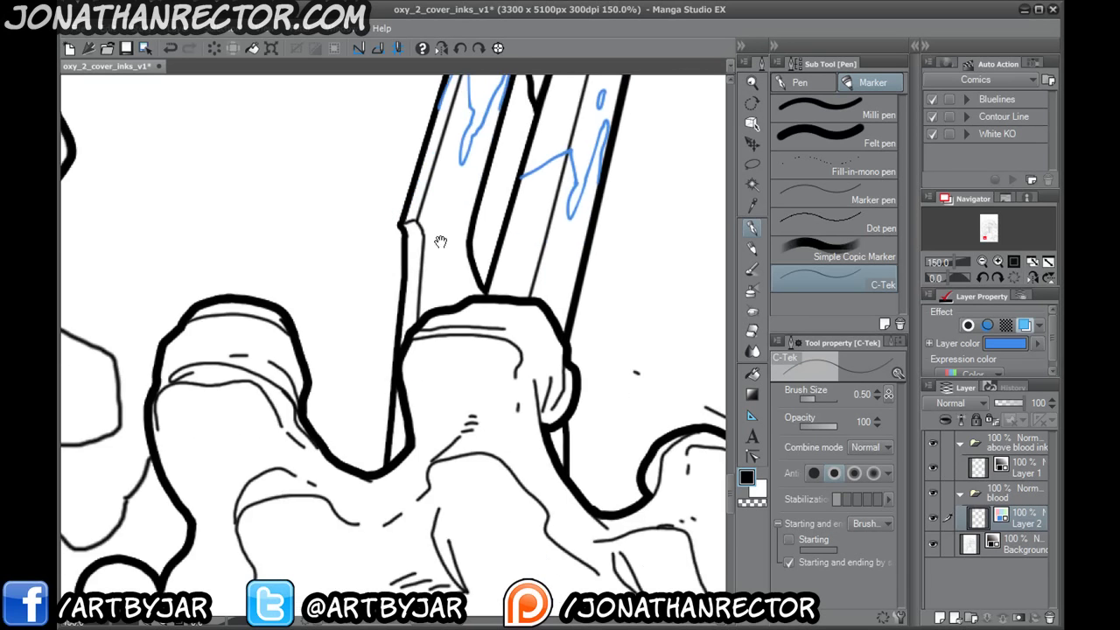
drag(443, 243, 405, 398)
mouse_move(456, 244)
mouse_down()
mouse_move(434, 499)
mouse_move(480, 276)
mouse_move(351, 386)
mouse_move(379, 468)
mouse_move(396, 434)
mouse_move(403, 464)
mouse_move(401, 412)
mouse_up()
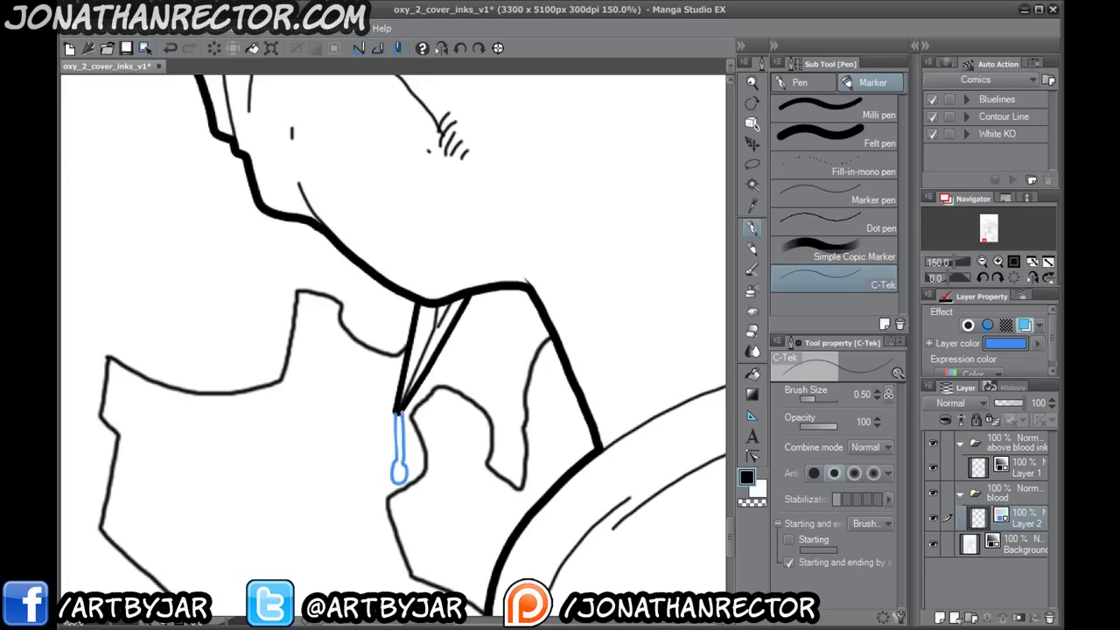
- Review the blood placement across the gripping hand, blade, sleeves and the zombie hands in the lower part of the cover
drag(479, 354, 376, 543)
drag(516, 329, 329, 575)
scroll(329, 574, down, 1)
scroll(329, 575, down, 4)
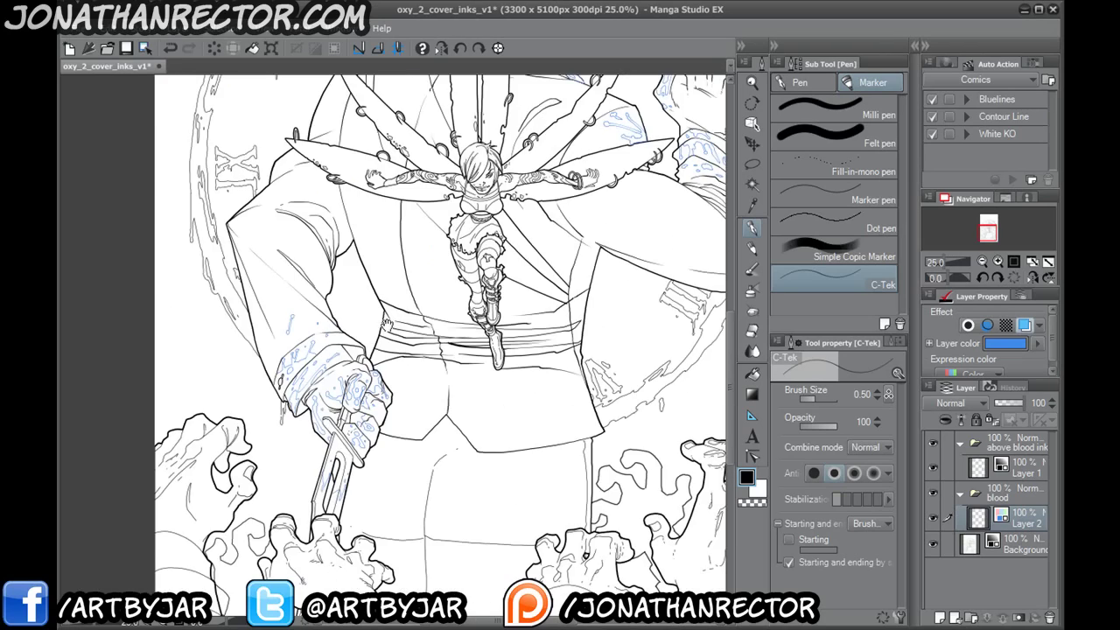
drag(386, 324, 310, 448)
drag(324, 525, 324, 277)
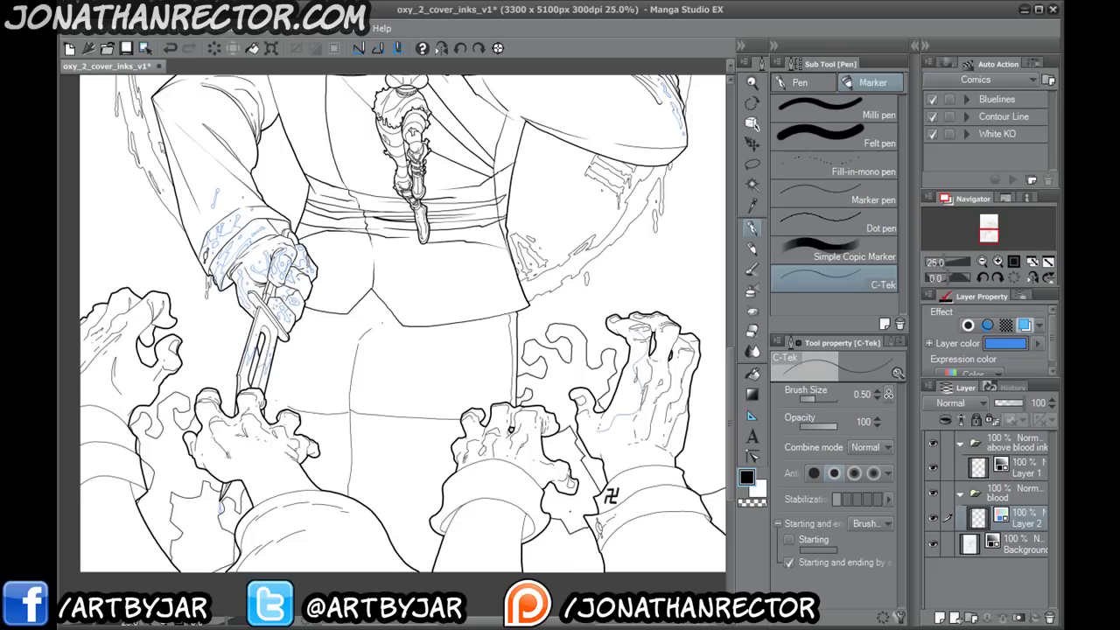
drag(420, 375, 435, 521)
drag(336, 437, 295, 301)
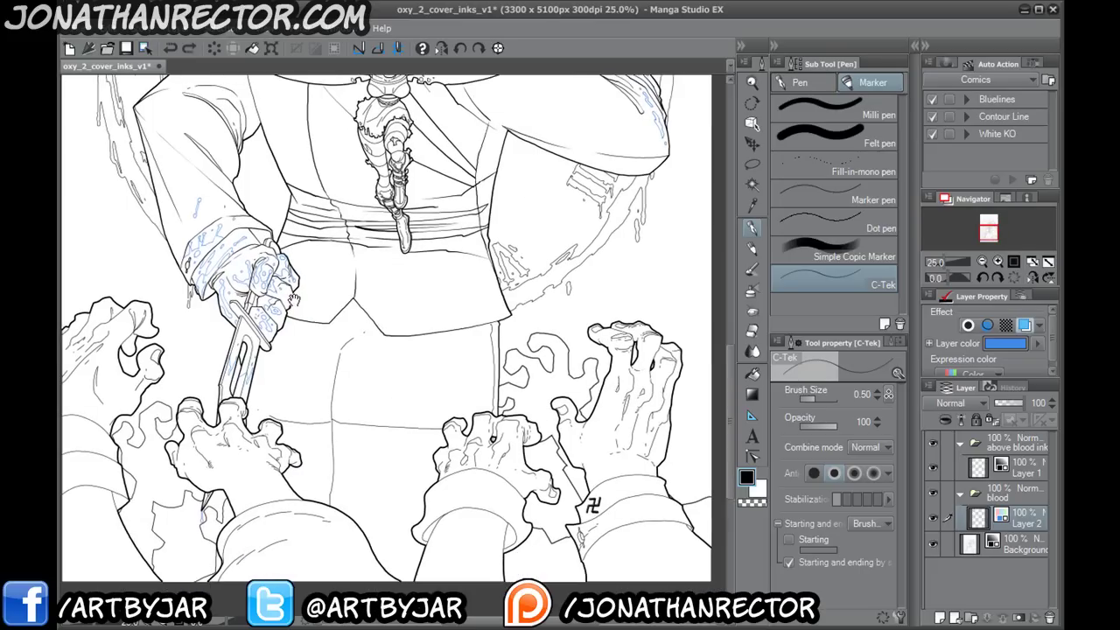
drag(173, 430, 339, 513)
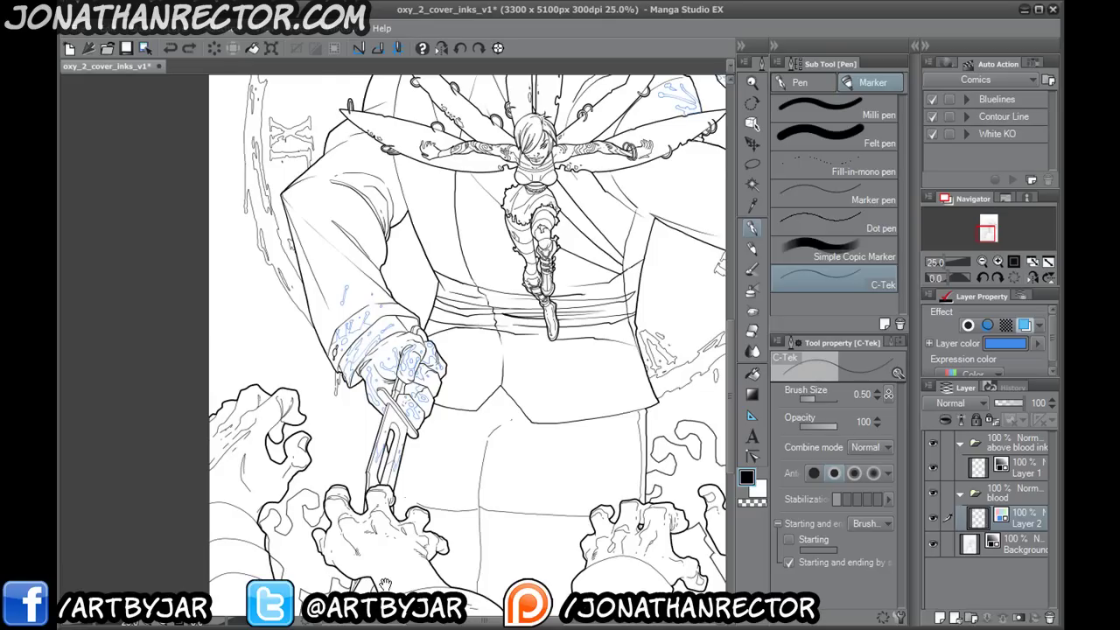
drag(393, 429, 301, 604)
drag(350, 432, 289, 316)
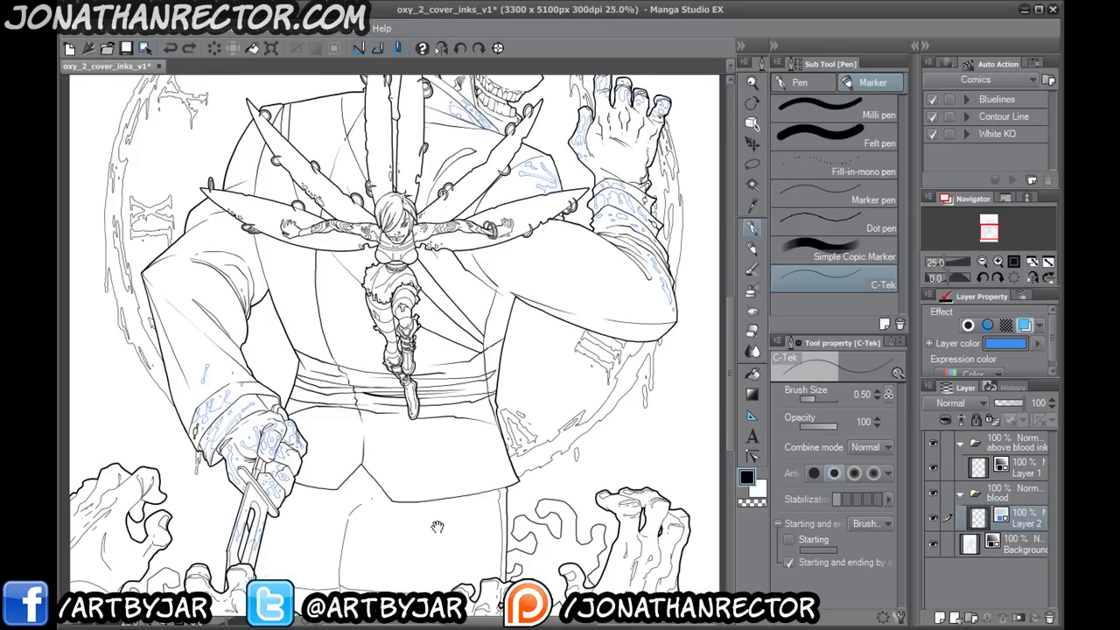
drag(395, 317, 393, 349)
drag(315, 477, 325, 311)
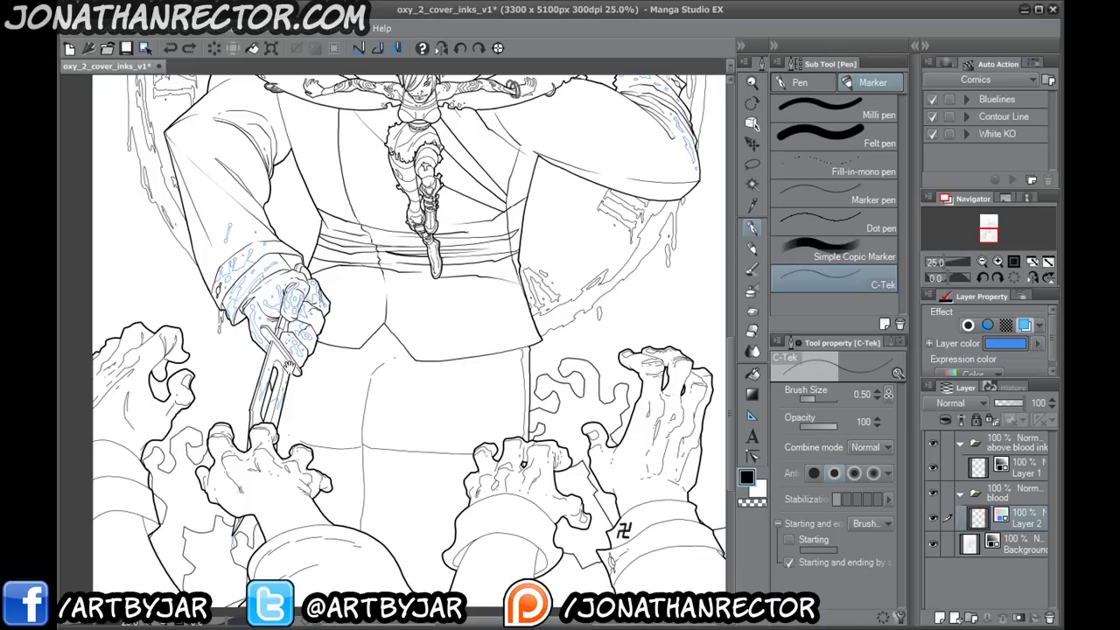
drag(291, 367, 275, 509)
drag(314, 403, 289, 499)
scroll(288, 499, up, 3)
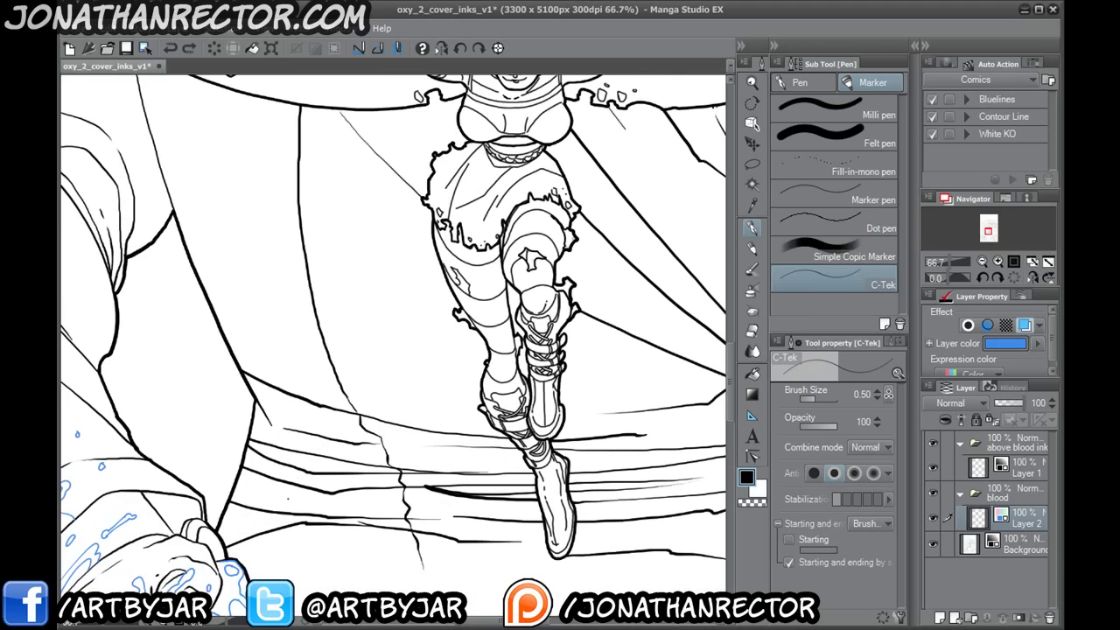
- Turn off the blue layer color on Layer 2 and add a new layer directly beneath it in the blood folder
click(1024, 325)
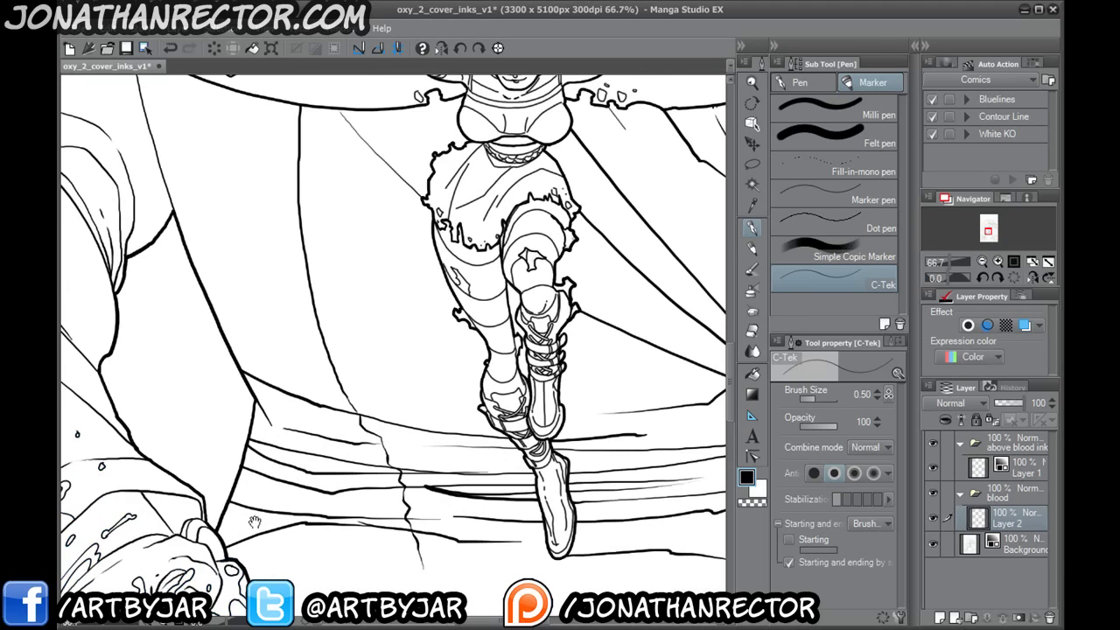
drag(254, 523, 365, 123)
drag(287, 438, 278, 476)
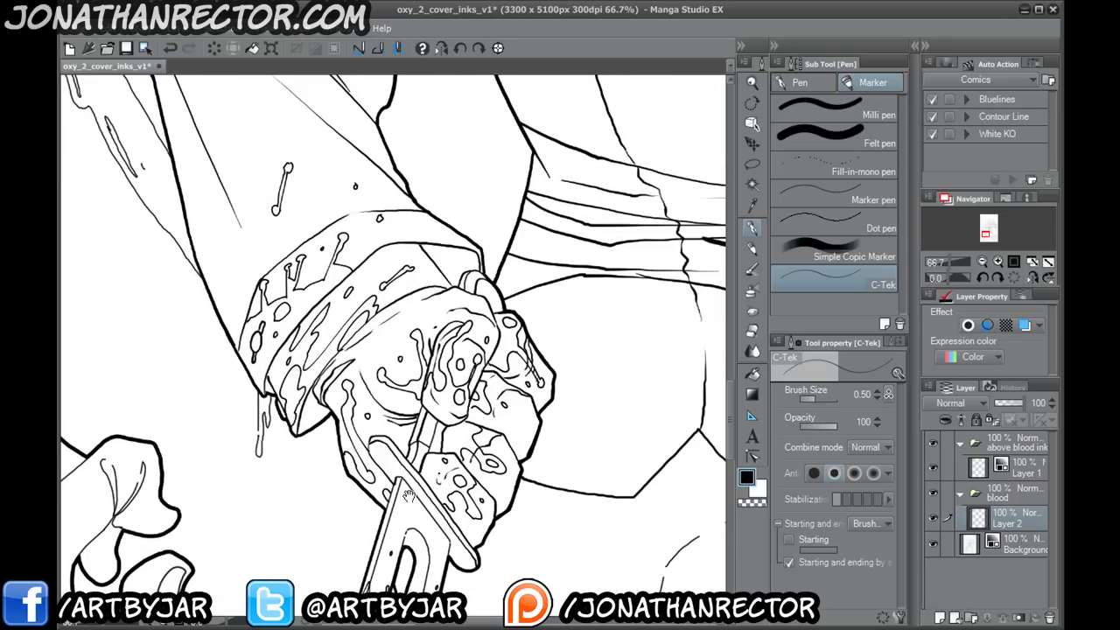
click(939, 617)
drag(1003, 520, 921, 543)
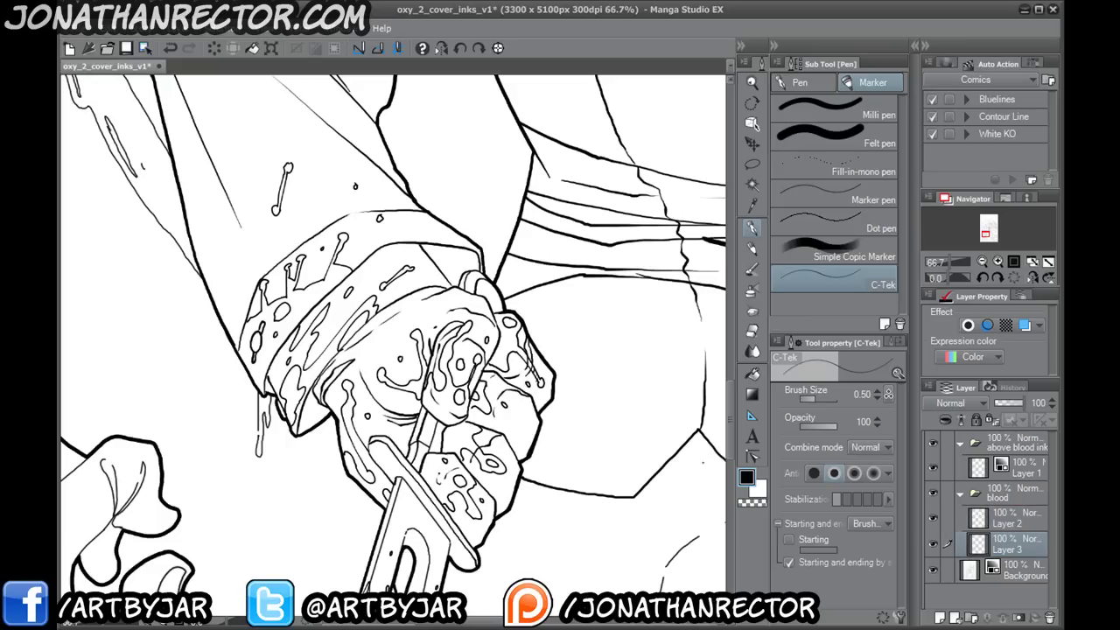
- Paint out the black contour lines inside the blood shapes on the gripping hand's fingers with the Mapping pen in white, size 0.60
click(798, 82)
click(809, 105)
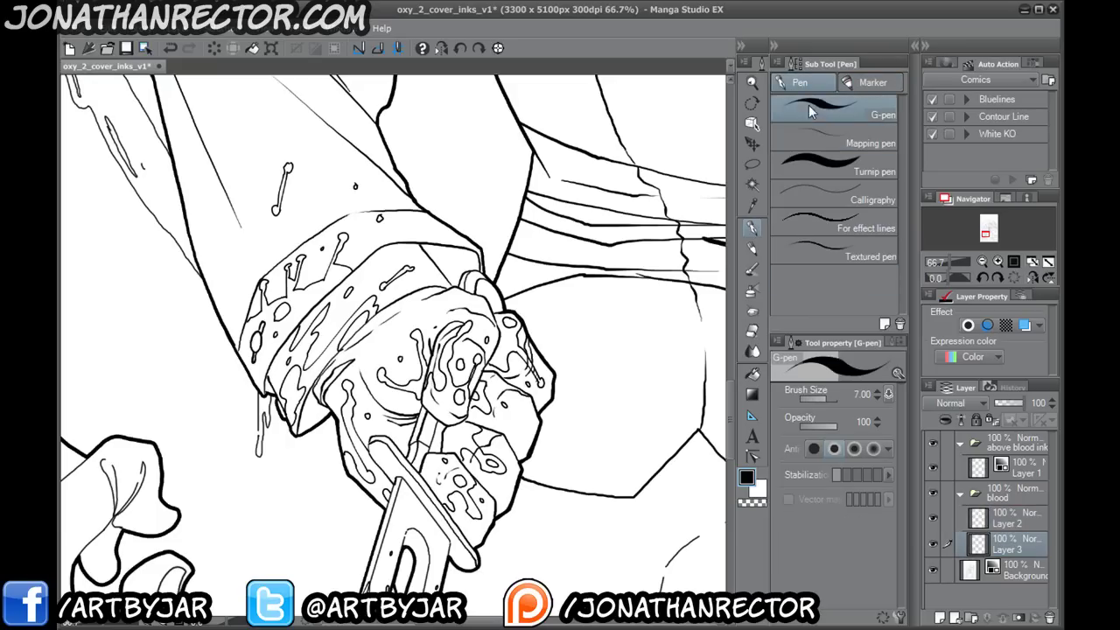
click(814, 138)
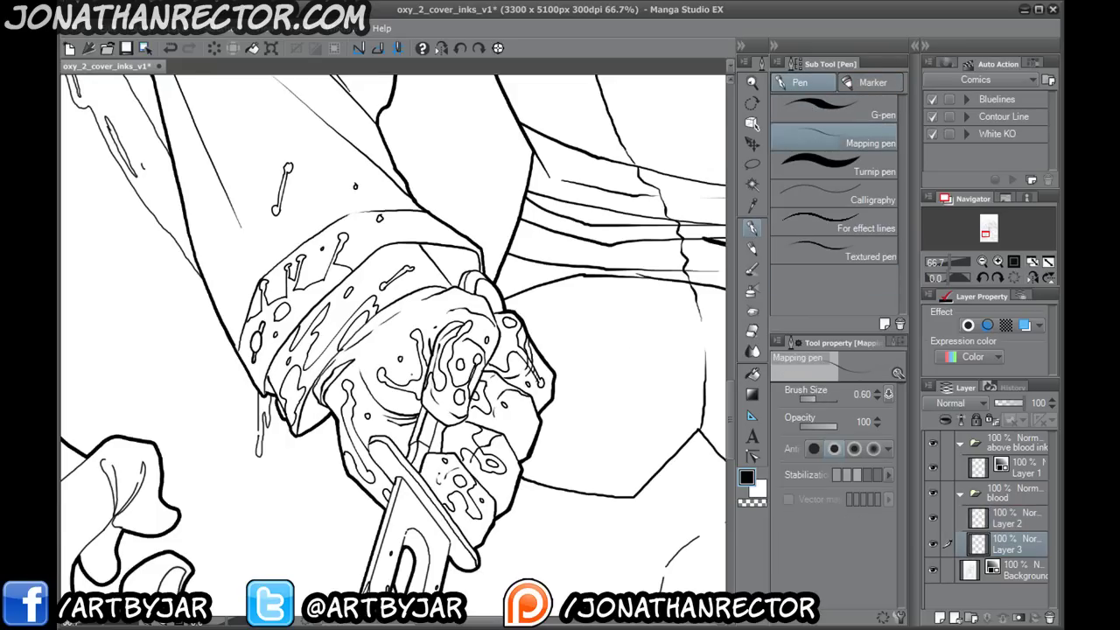
scroll(306, 441, down, 2)
scroll(300, 355, up, 3)
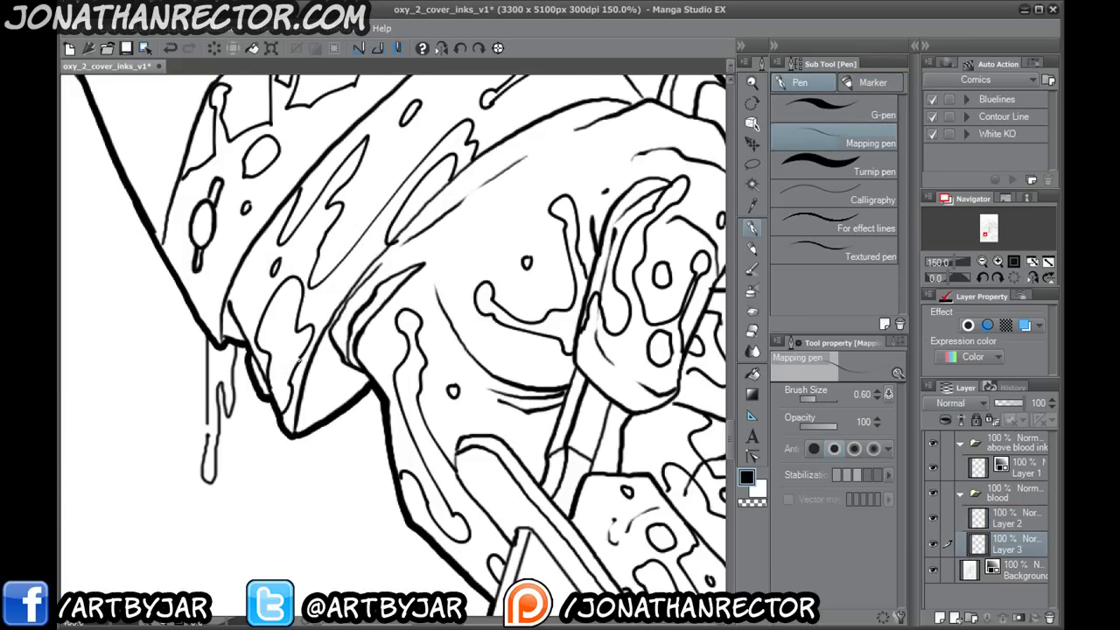
drag(472, 410, 323, 414)
key(x)
drag(460, 366, 445, 311)
mouse_move(488, 386)
mouse_down()
mouse_move(526, 367)
mouse_move(509, 399)
mouse_up()
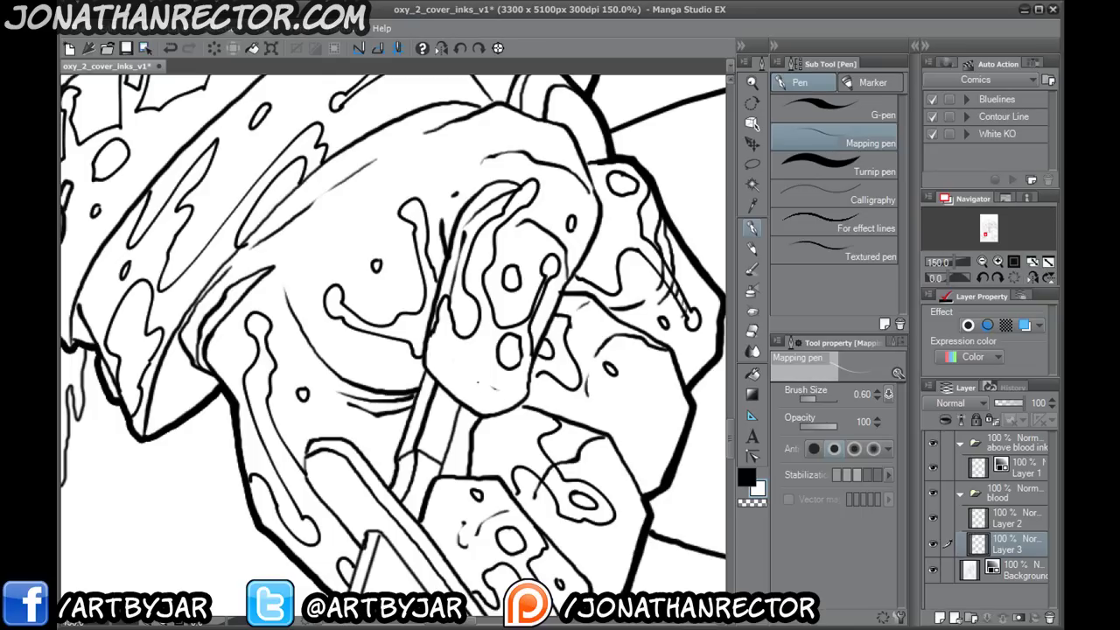
mouse_move(664, 280)
mouse_down()
mouse_move(660, 267)
mouse_move(686, 309)
mouse_up()
drag(554, 466, 541, 476)
- Paint white over the black contour at the blade's tip where the blood drip starts
mouse_move(423, 525)
mouse_down()
mouse_move(379, 374)
mouse_move(417, 374)
mouse_move(419, 397)
mouse_up()
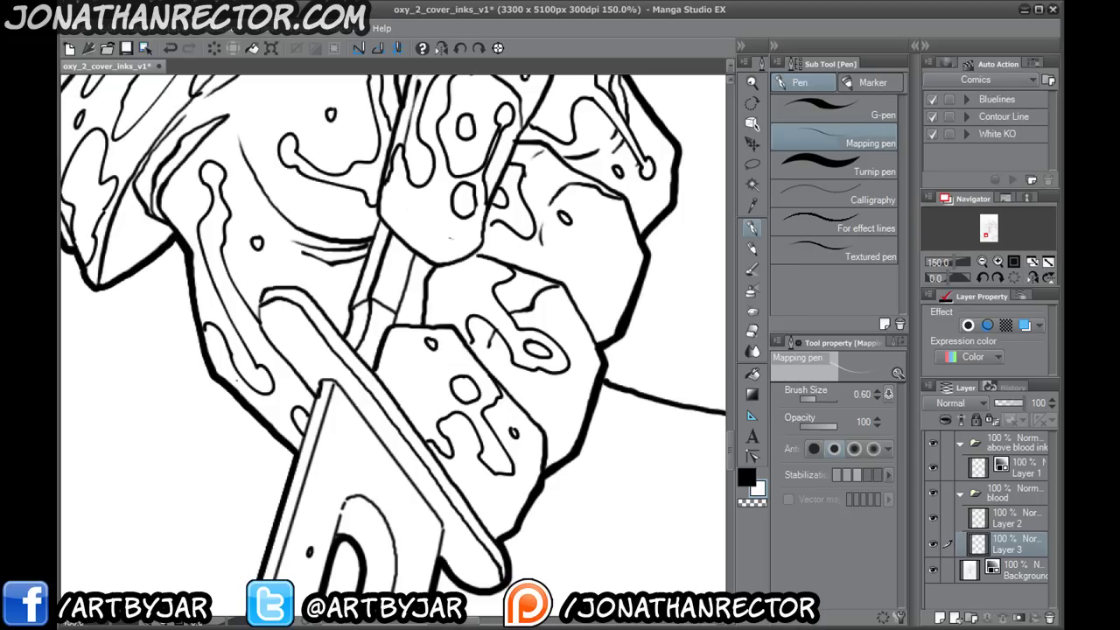
drag(277, 485, 338, 226)
drag(285, 443, 426, 207)
drag(405, 588, 460, 130)
drag(340, 382, 345, 358)
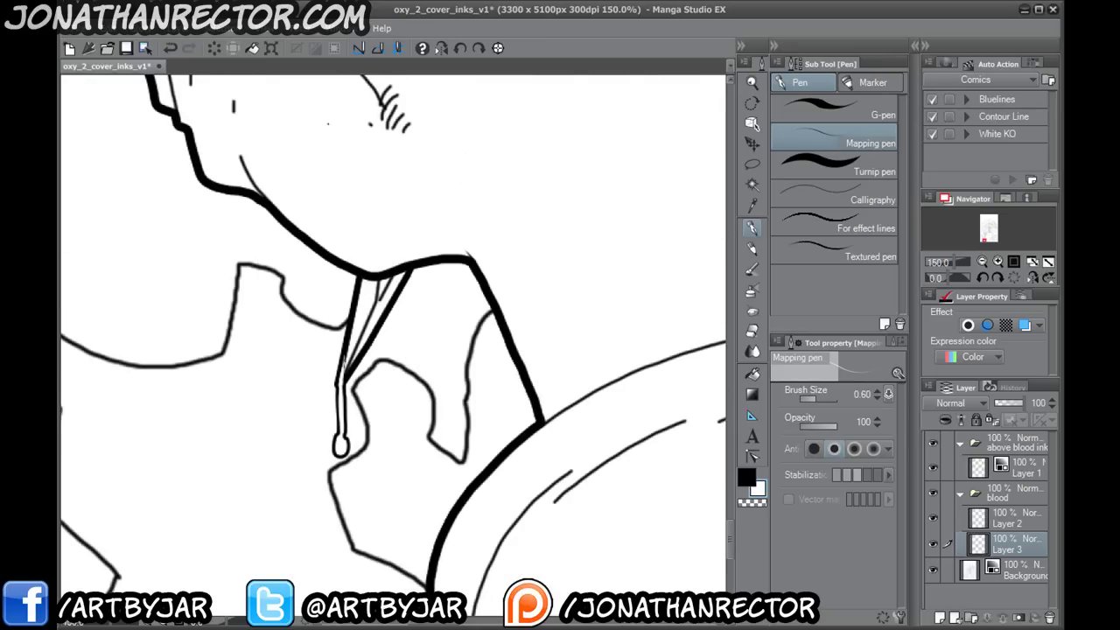
- Inspect the blood shapes on the cuff, sleeve and villain's face for contour lines running through them
drag(367, 175, 411, 569)
drag(412, 83, 398, 554)
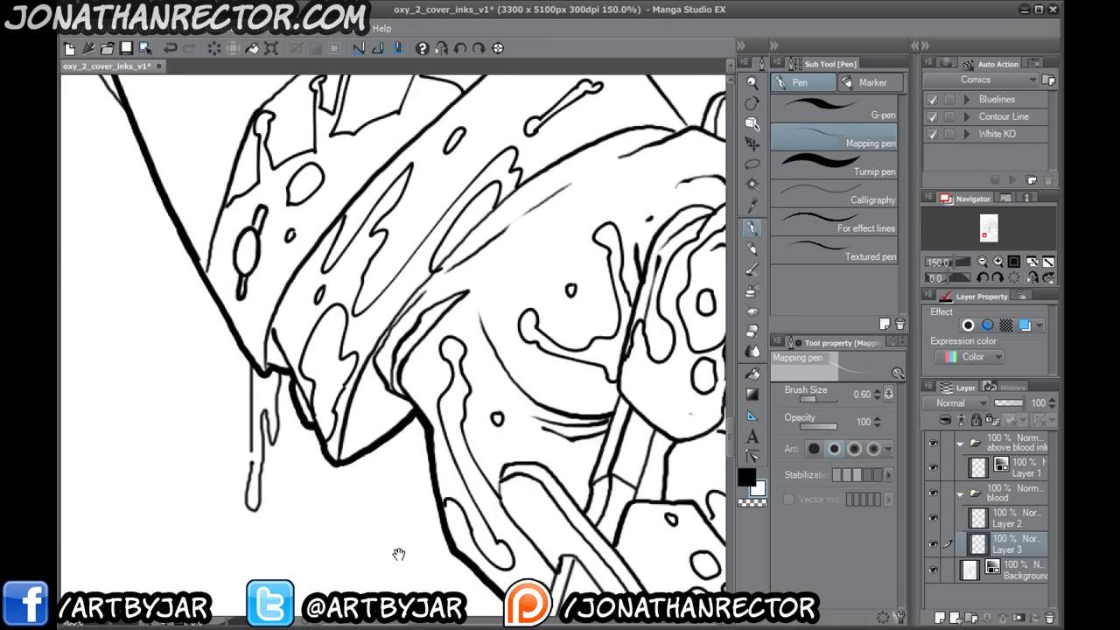
drag(269, 454, 329, 561)
drag(377, 368, 290, 401)
drag(295, 213, 368, 468)
drag(445, 122, 245, 595)
key(Tab)
drag(735, 225, 158, 280)
drag(403, 131, 107, 305)
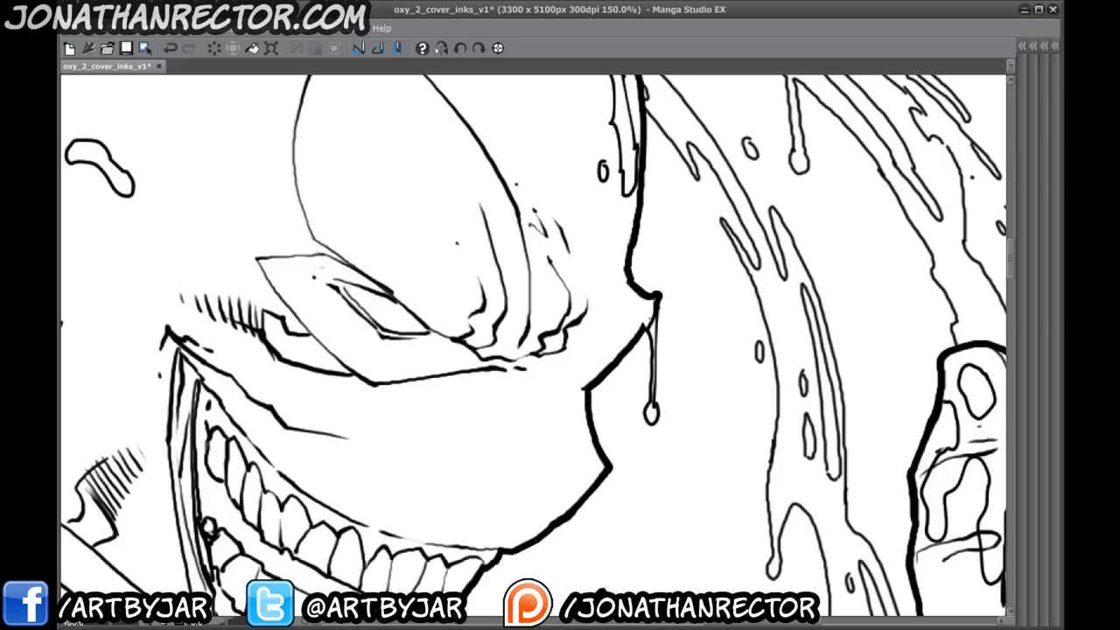
key(Tab)
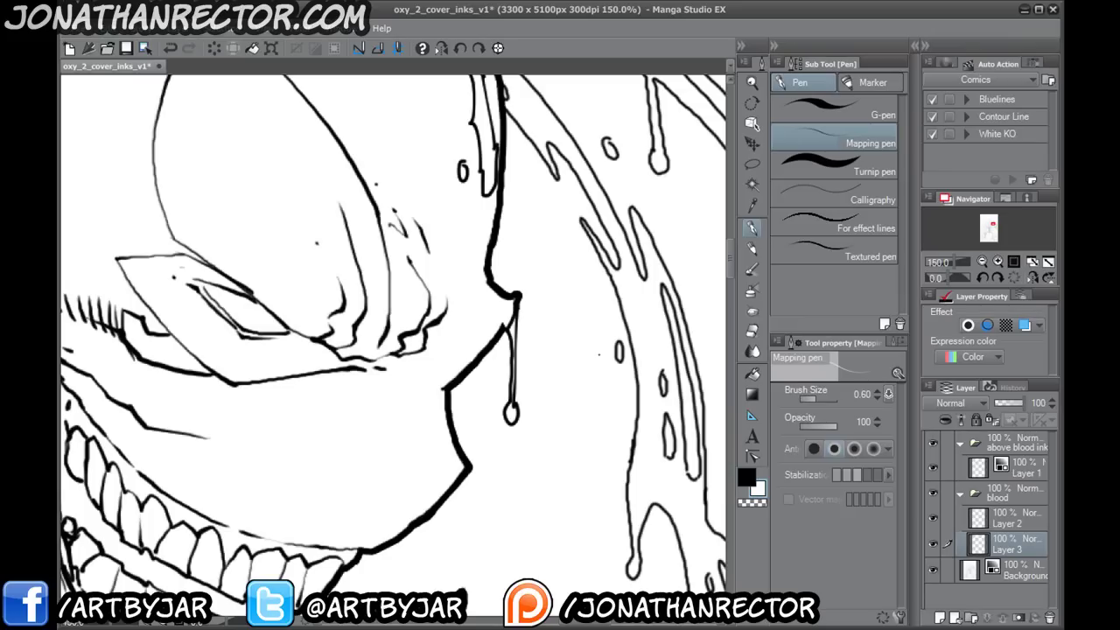
- Check the blood linework with the Background layer hidden, and erase the top of the drip at the villain's face contour on Layer 2
click(932, 569)
click(932, 569)
click(931, 570)
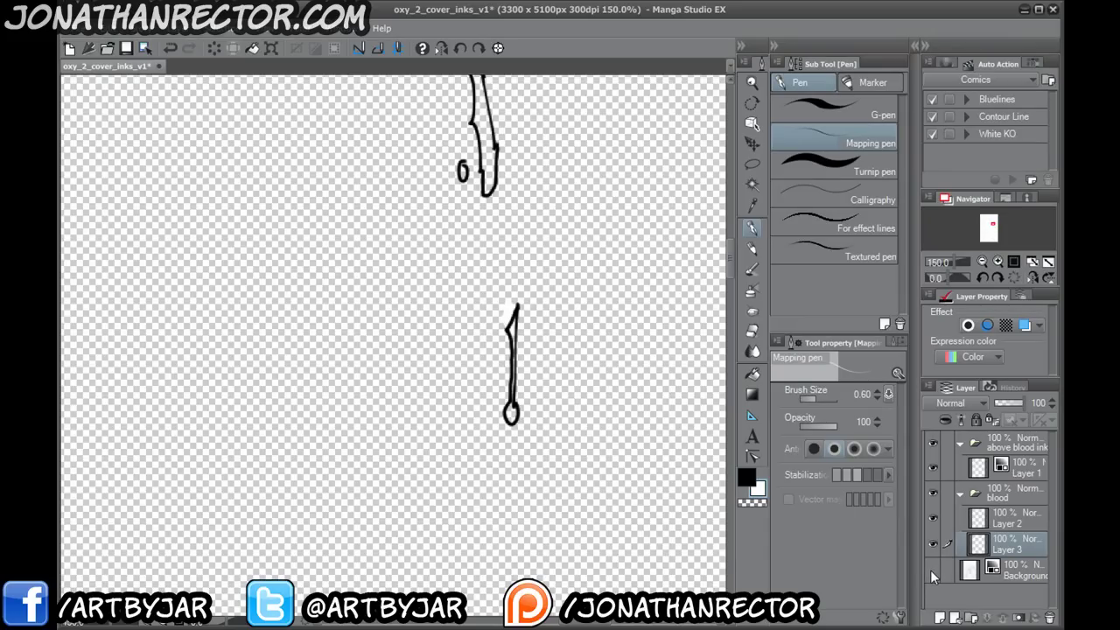
click(931, 570)
click(985, 526)
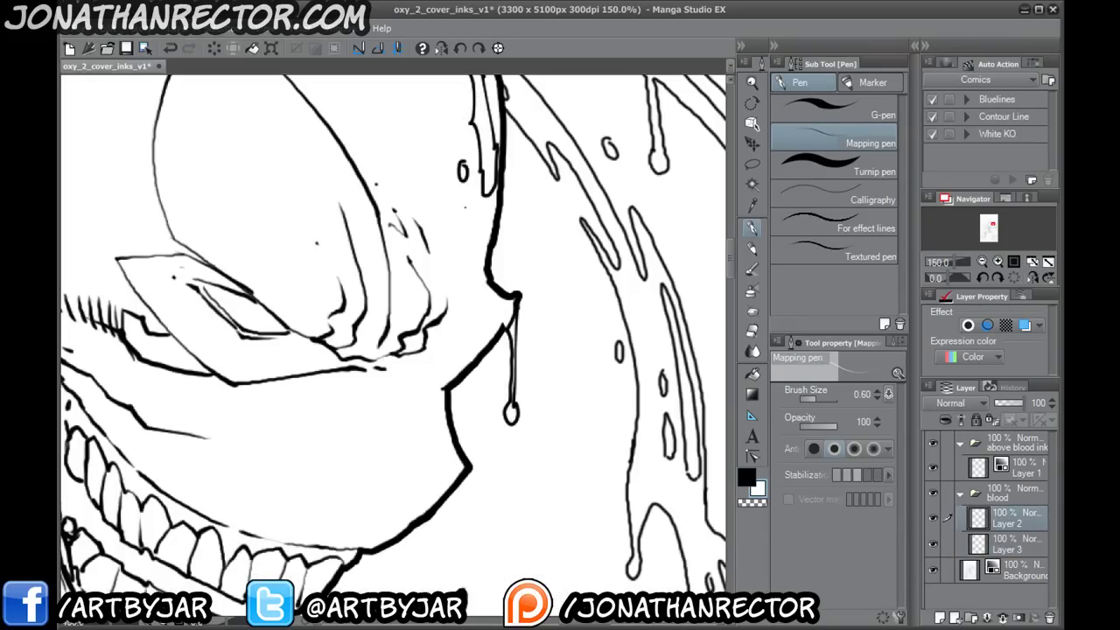
key(e)
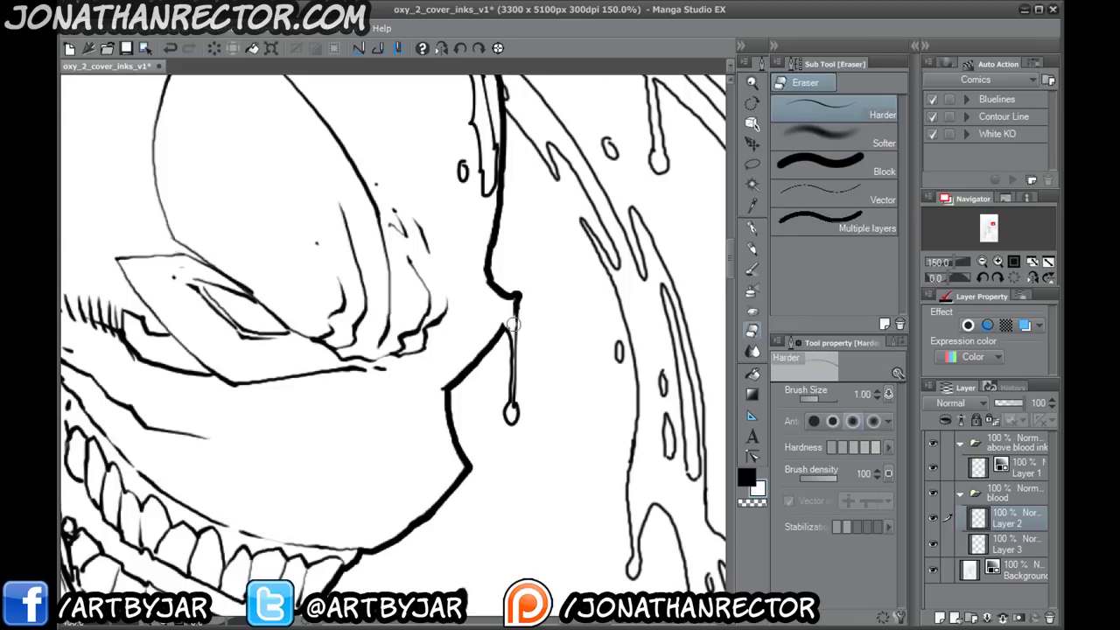
click(752, 228)
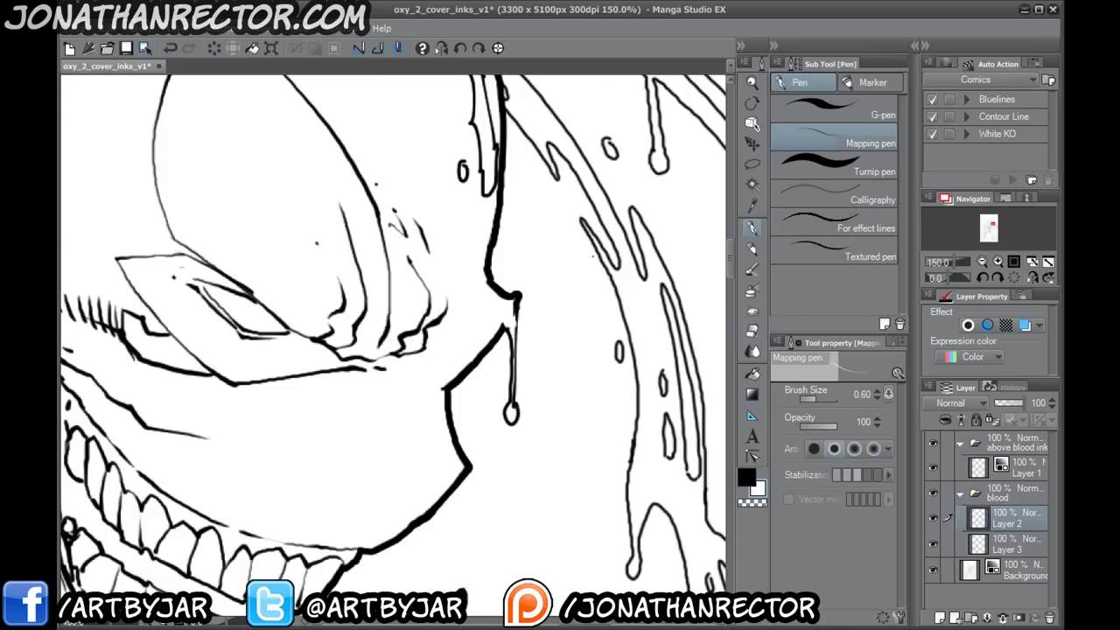
- Paint out the black knuckle lines crossing the blood shapes on the raised hand's index finger in white on Layer 3
click(978, 543)
drag(396, 452, 262, 349)
drag(569, 406, 356, 356)
drag(431, 355, 383, 350)
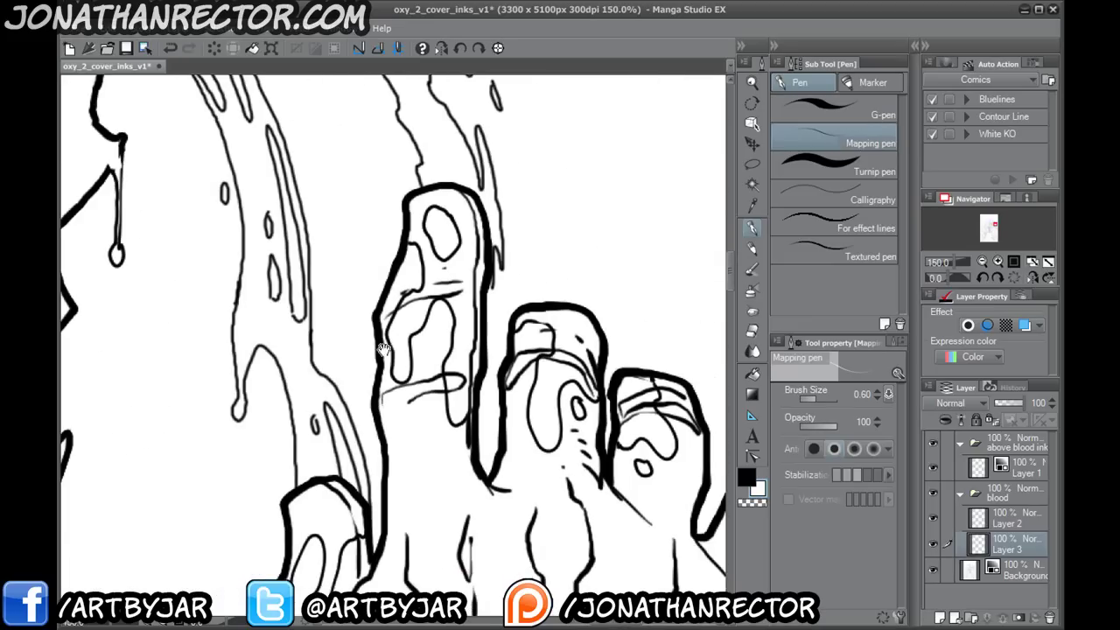
mouse_move(405, 303)
mouse_down()
mouse_move(400, 312)
mouse_move(457, 293)
mouse_move(449, 283)
mouse_up()
mouse_move(462, 373)
mouse_down()
mouse_move(461, 390)
mouse_move(446, 373)
mouse_up()
drag(426, 437, 394, 430)
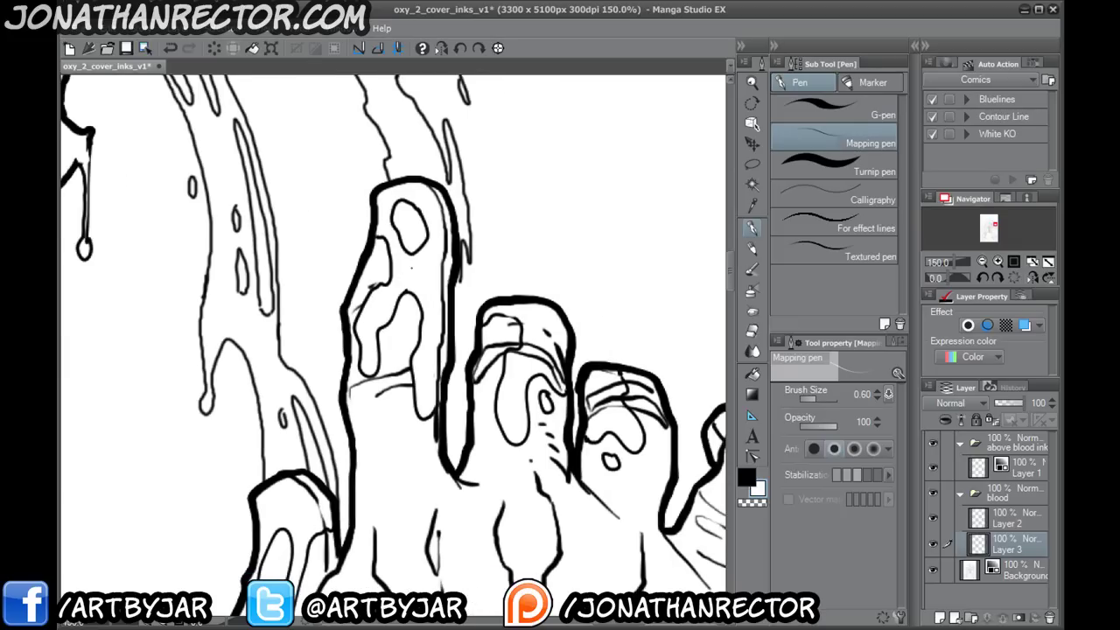
- Paint out the black crease lines inside the blood shapes on the raised hand's middle and ring fingers
mouse_move(530, 343)
mouse_down()
mouse_move(523, 354)
mouse_move(548, 349)
mouse_move(565, 391)
mouse_up()
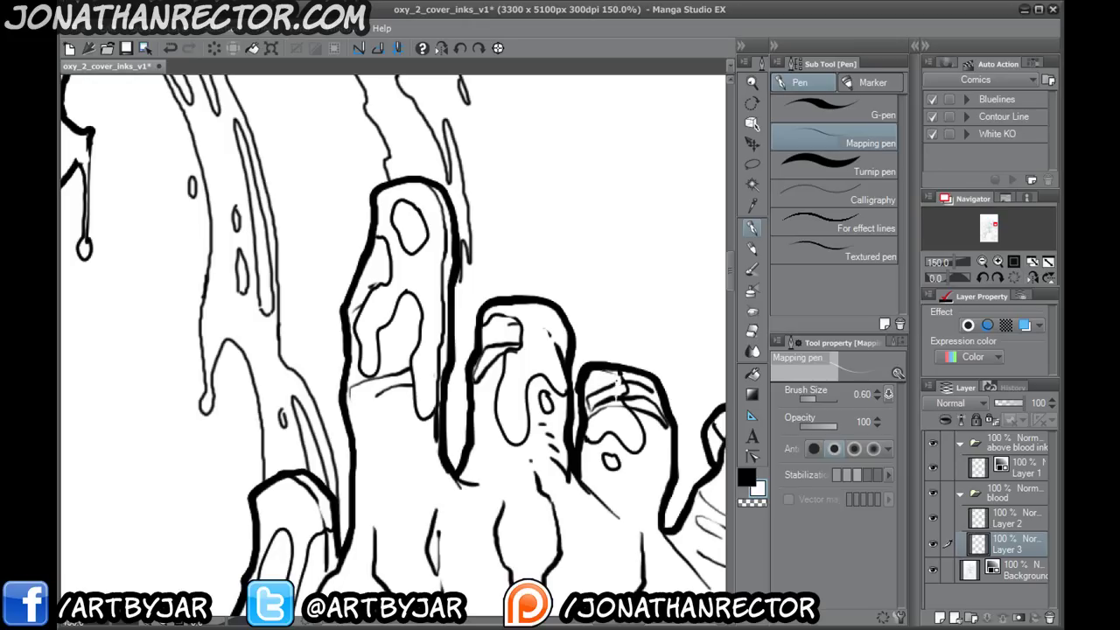
mouse_move(615, 396)
mouse_down()
mouse_move(621, 405)
mouse_move(595, 405)
mouse_move(591, 420)
mouse_up()
drag(624, 470, 272, 399)
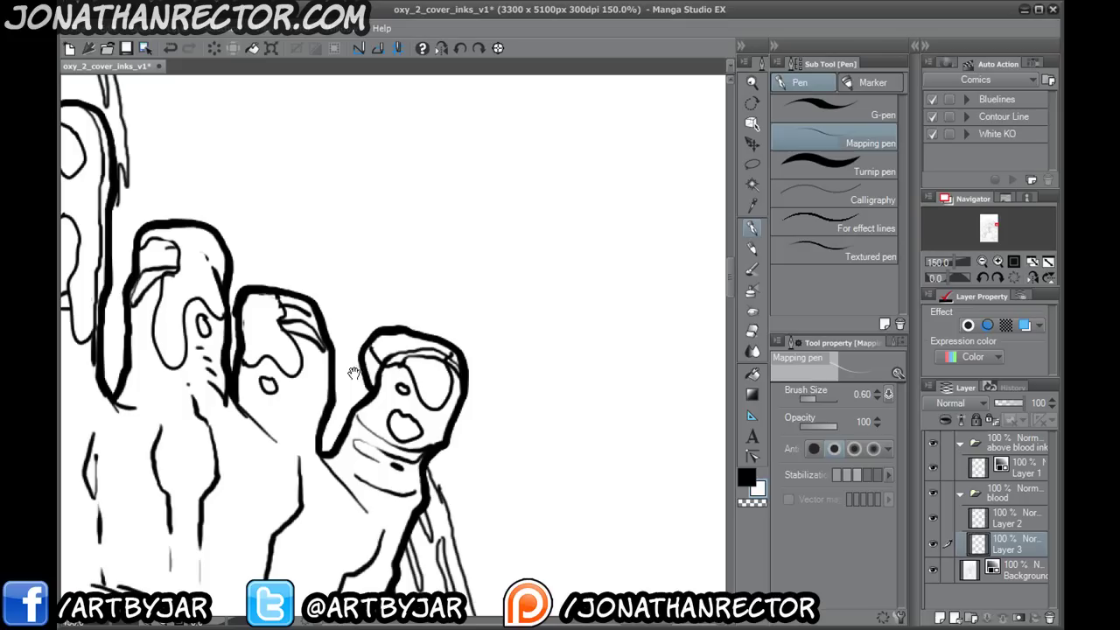
- Inspect the blood shapes on the raised hand's fingers, thumb and cuff and around the villain's face for leftover contour lines
drag(442, 359, 392, 355)
drag(299, 440, 430, 312)
drag(219, 500, 486, 473)
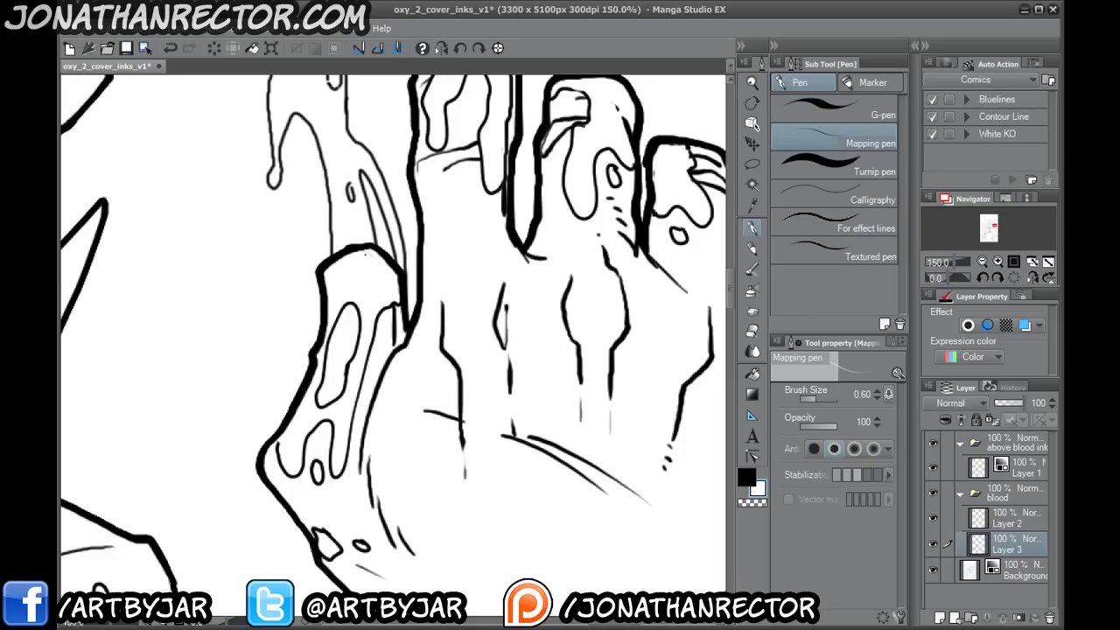
mouse_move(430, 544)
mouse_down()
mouse_move(178, 323)
mouse_move(194, 321)
mouse_up()
drag(232, 519, 200, 353)
drag(138, 583, 194, 458)
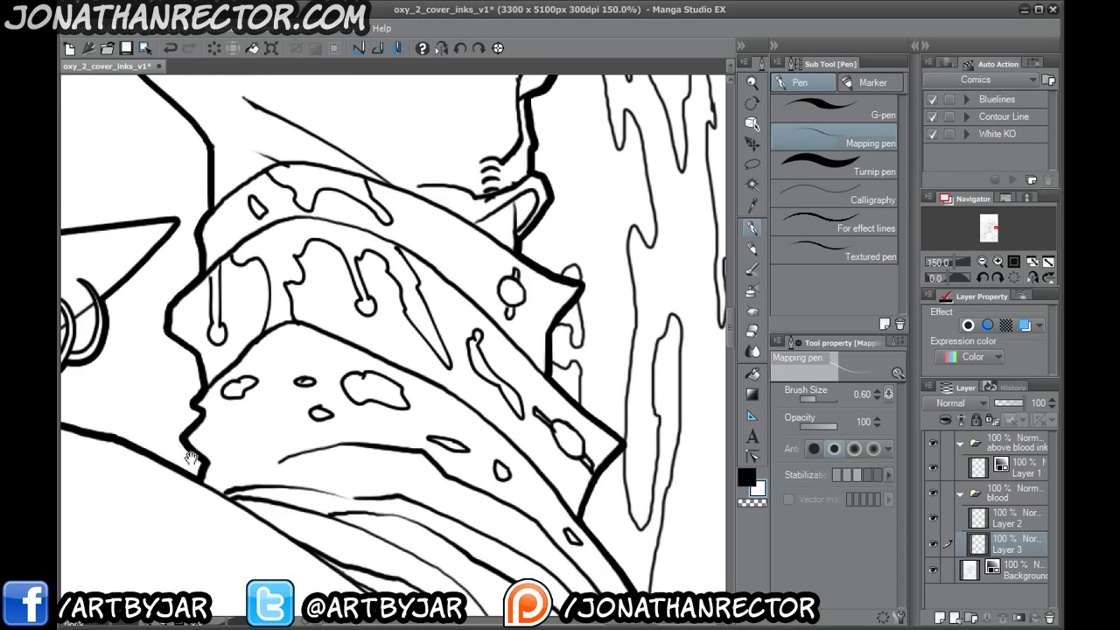
drag(236, 506, 498, 526)
drag(224, 430, 458, 578)
drag(284, 387, 385, 518)
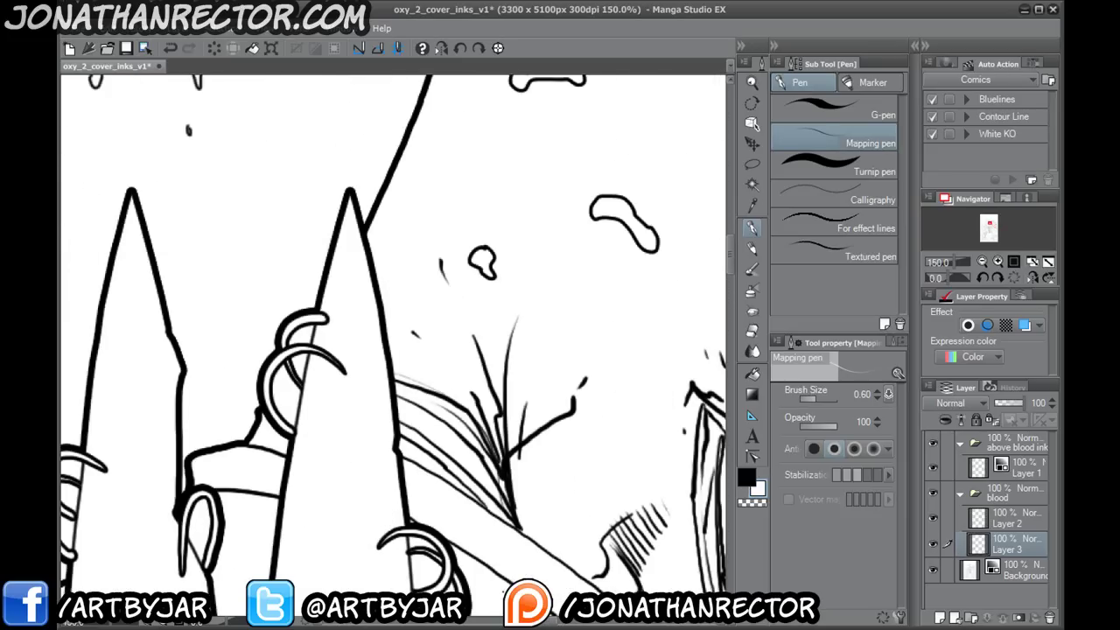
- Review the clock face, figures and lower hands with the palettes hidden, and save the cover file
key(ctrl+minus)
key(ctrl+minus)
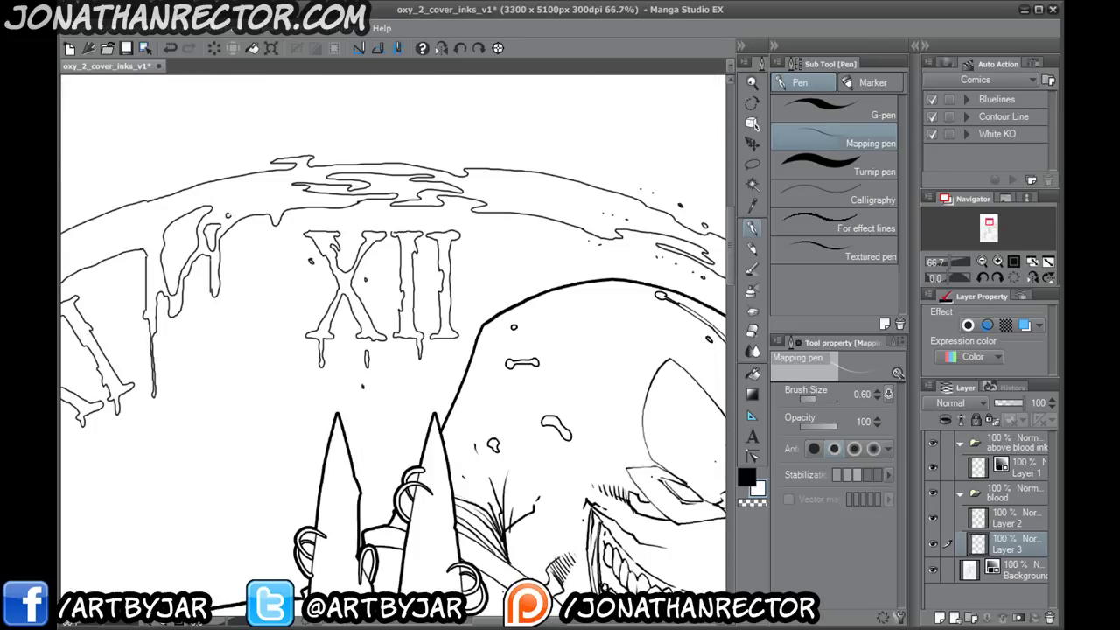
key(Tab)
drag(502, 593, 357, 238)
drag(254, 458, 329, 282)
key(ctrl+minus)
key(ctrl+minus)
drag(351, 386, 502, 246)
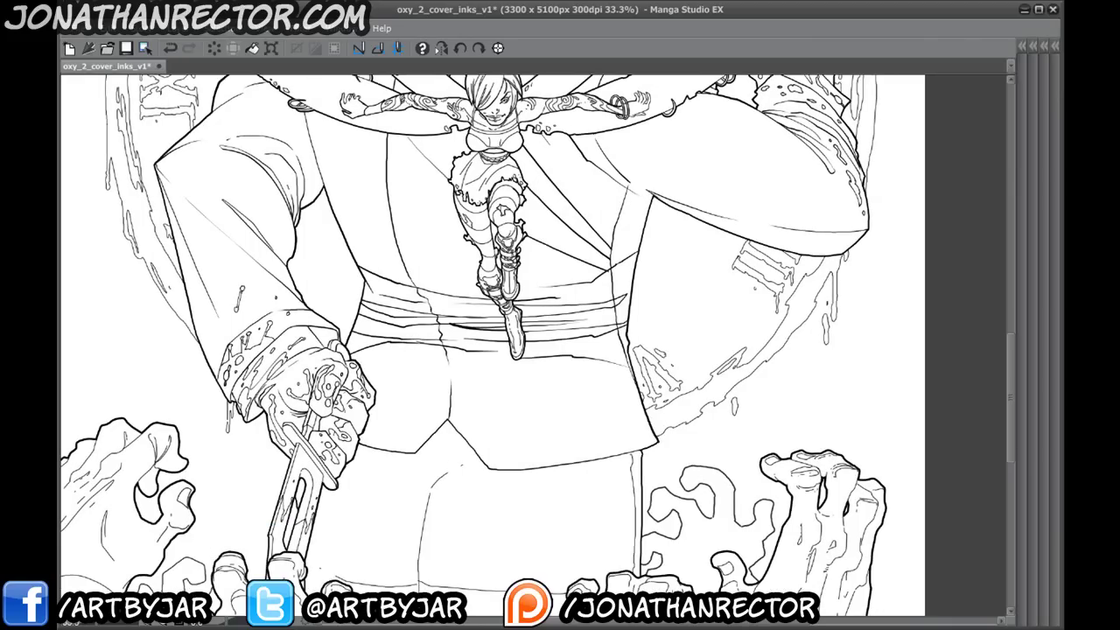
key(ctrl+s)
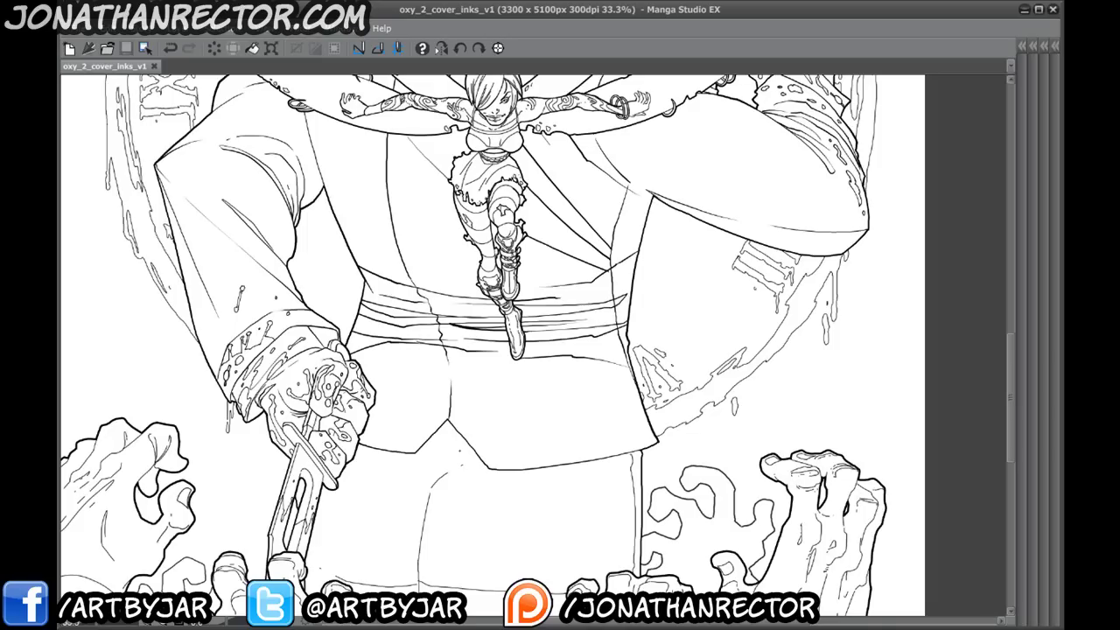
- Undo the stray pen mark near the villain's eye and save the cover file again
drag(389, 218, 350, 484)
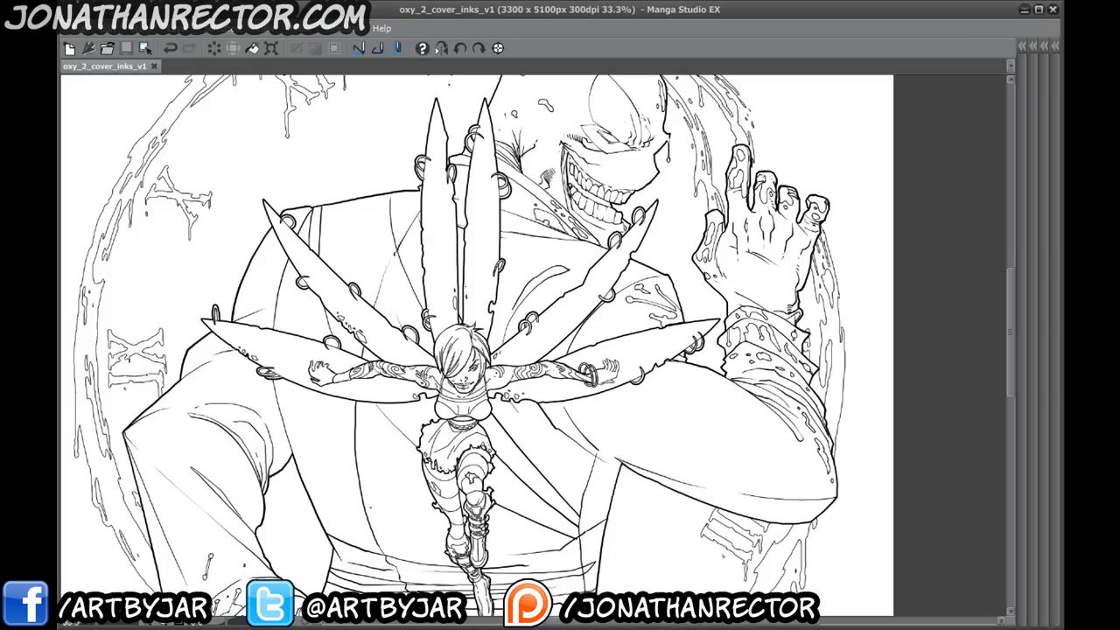
key(ctrl+minus)
drag(326, 449, 341, 345)
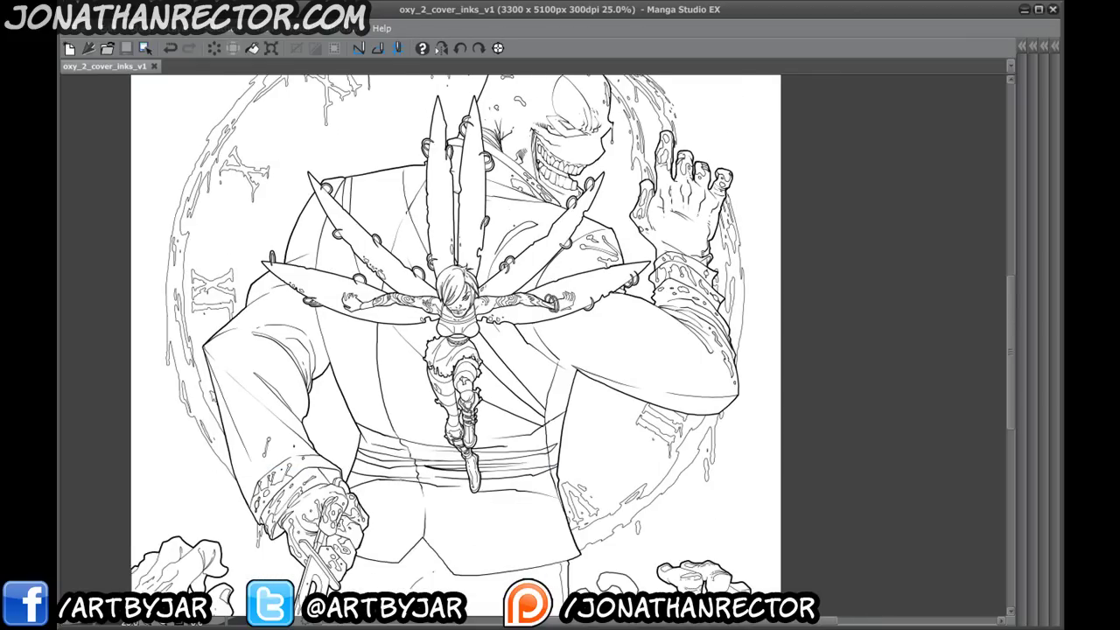
drag(341, 345, 336, 450)
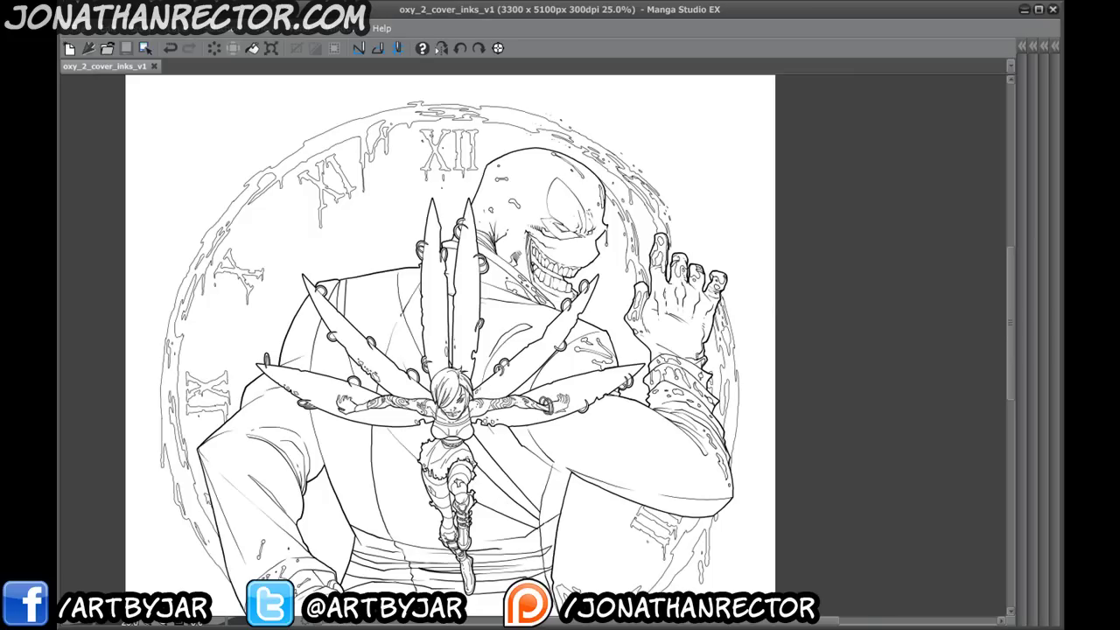
click(565, 227)
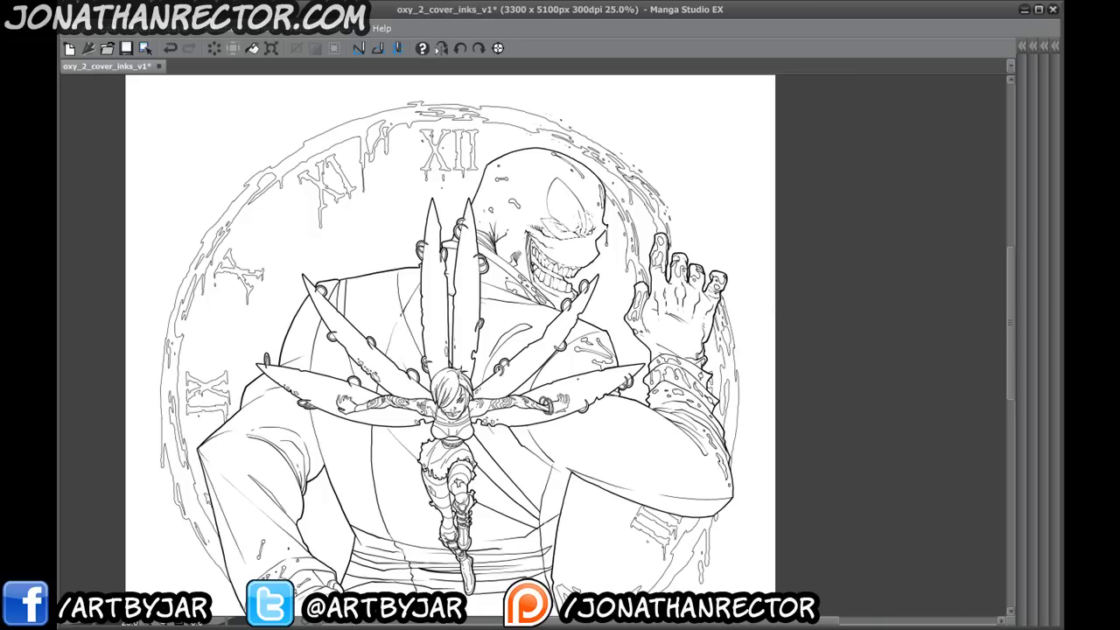
key(ctrl+z)
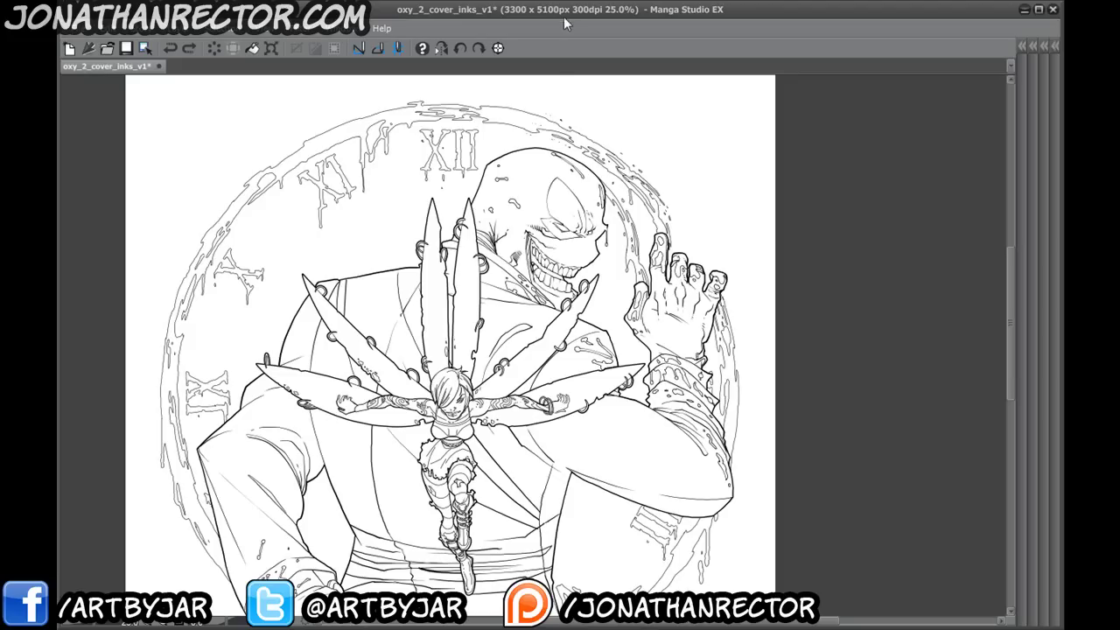
drag(437, 350, 394, 361)
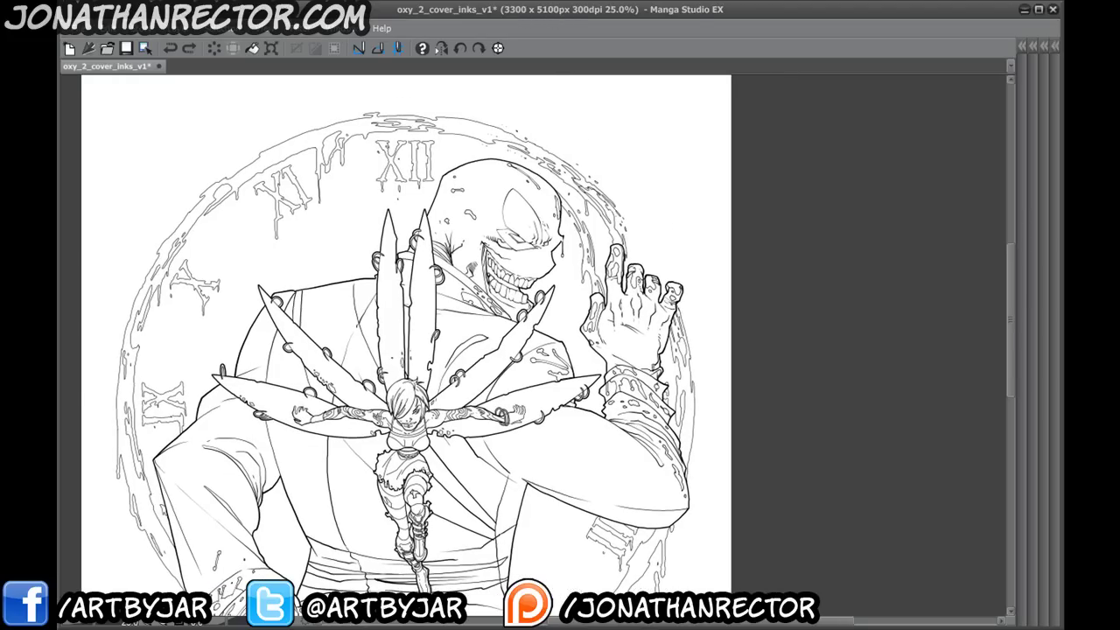
key(Tab)
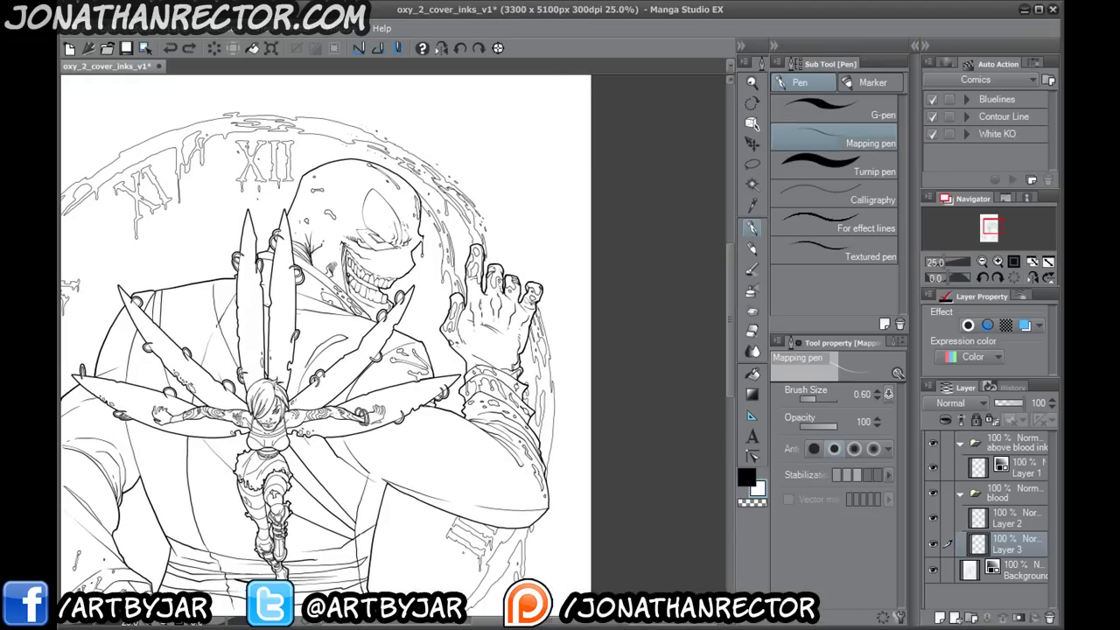
drag(293, 388, 343, 396)
key(ctrl+s)
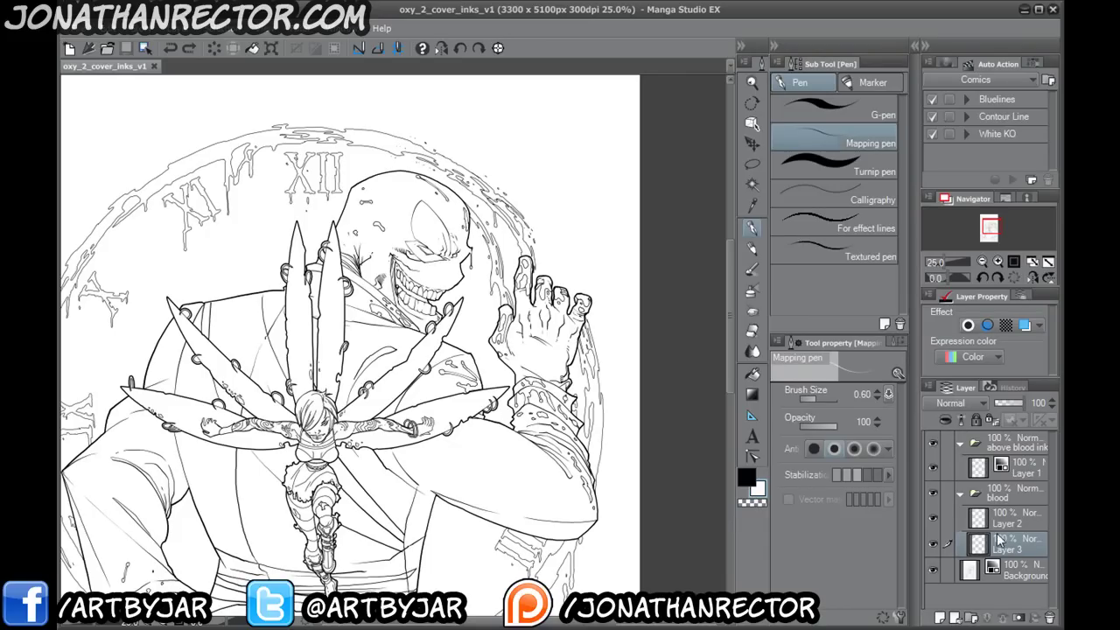
- Change the expression color of Layer 3 and Layer 2 to Gray and save the file
click(965, 358)
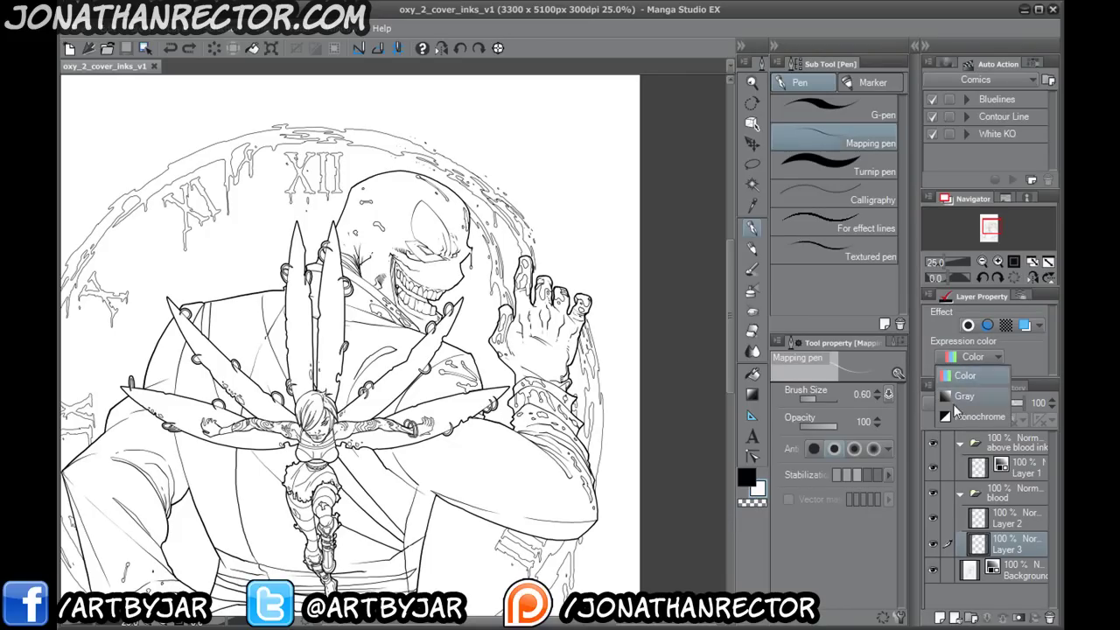
click(960, 396)
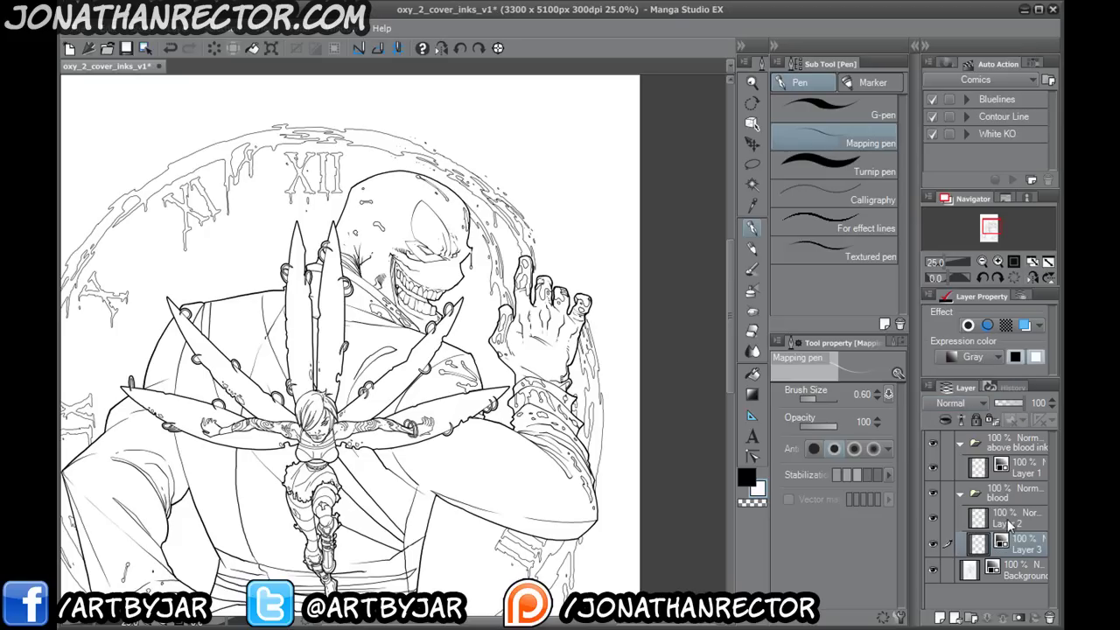
click(1008, 519)
click(963, 357)
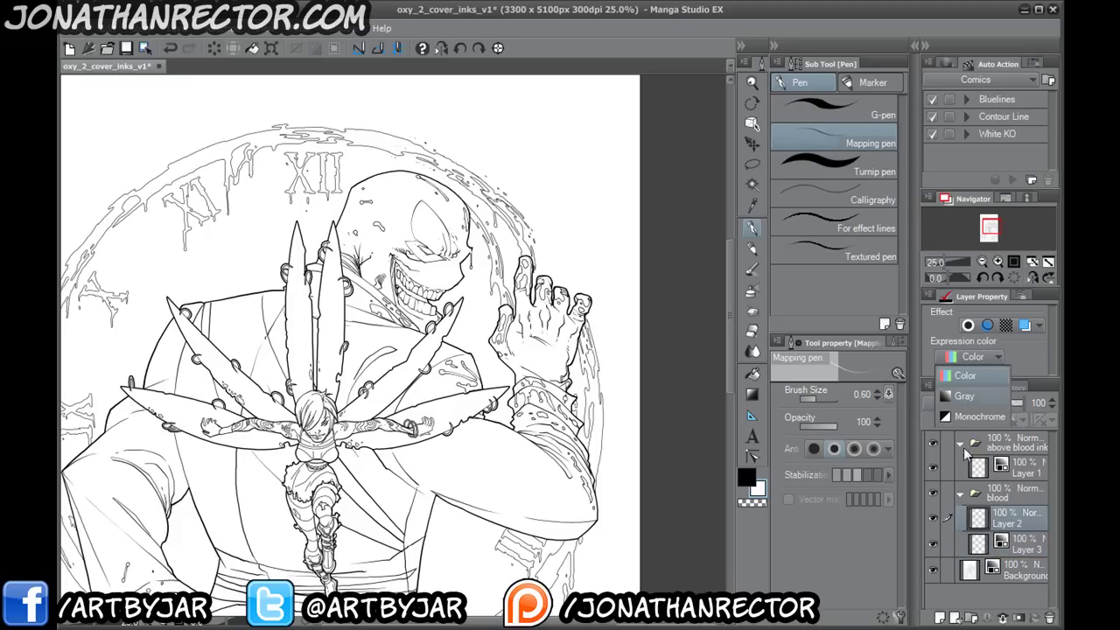
click(963, 398)
drag(264, 419, 305, 408)
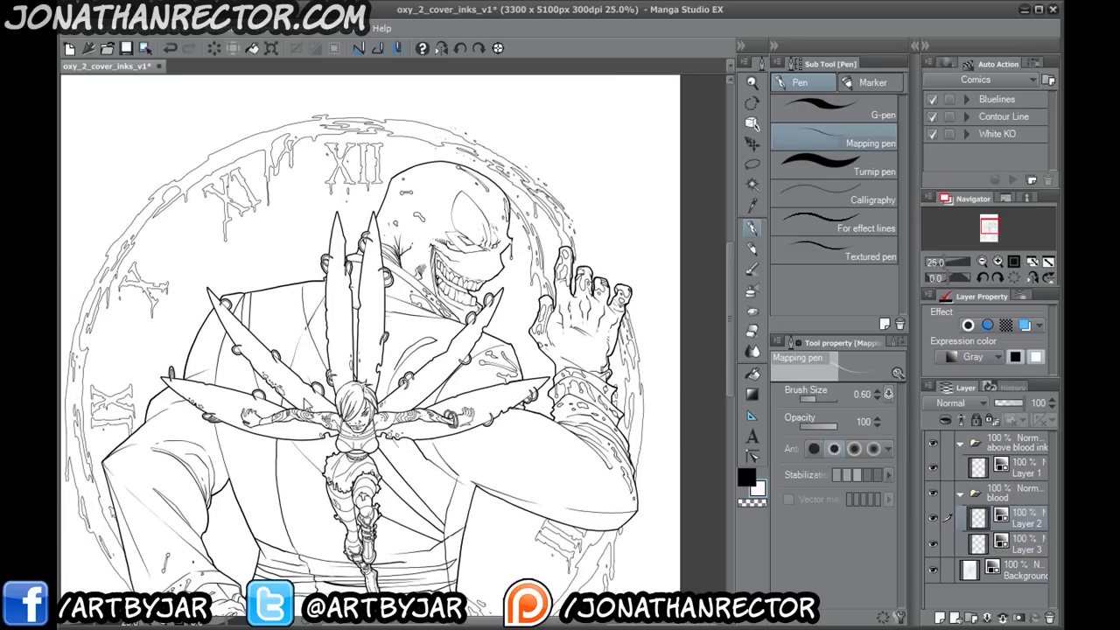
click(126, 48)
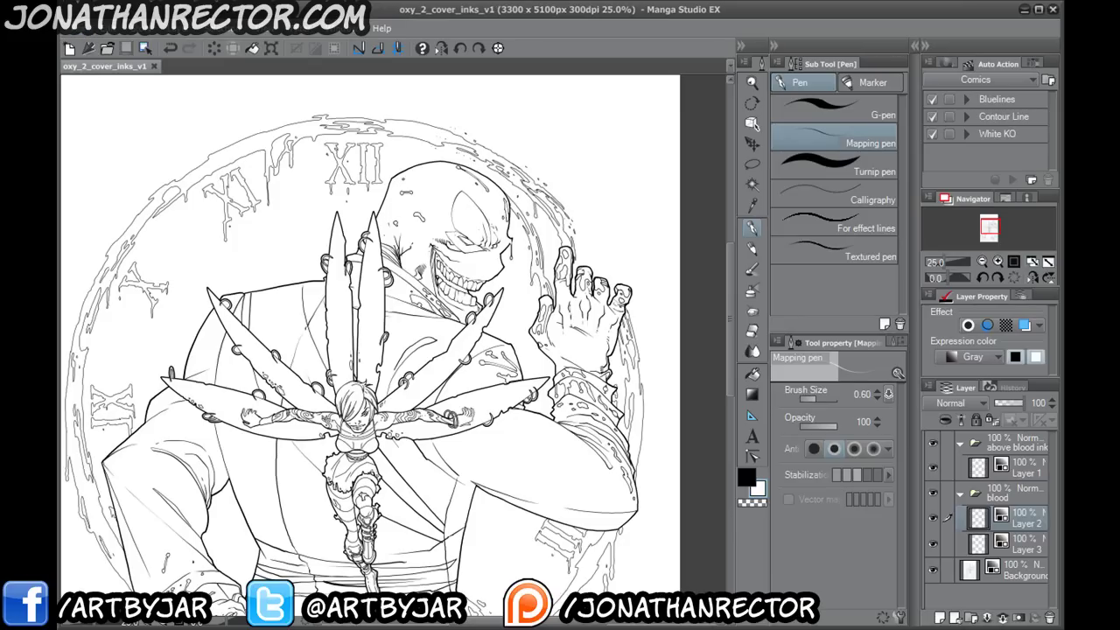
- Rename the "above blood ink" folder as "ink" and move the collapsed blood folder above it
scroll(356, 453, up, 1)
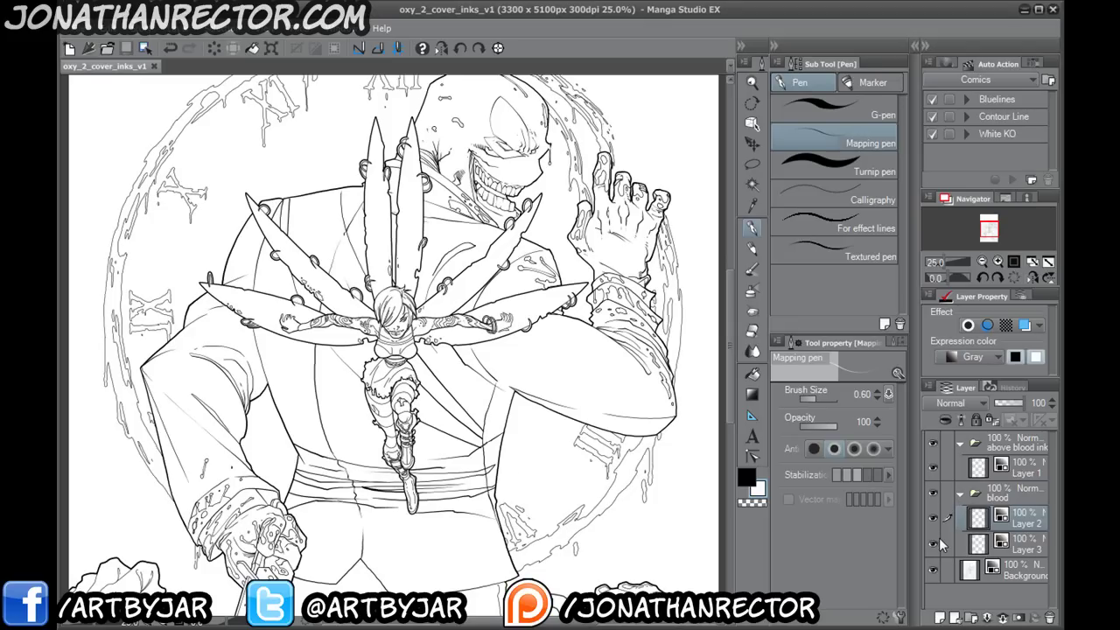
click(960, 493)
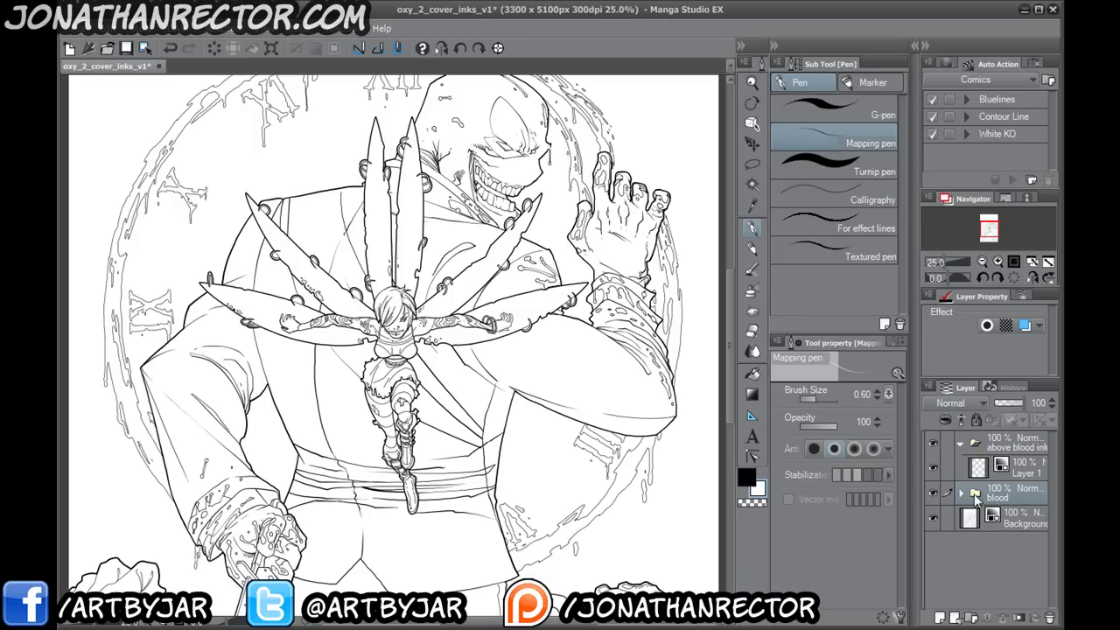
double_click(999, 448)
key(Return)
mouse_move(996, 488)
mouse_down()
mouse_move(1005, 490)
mouse_move(978, 442)
mouse_up()
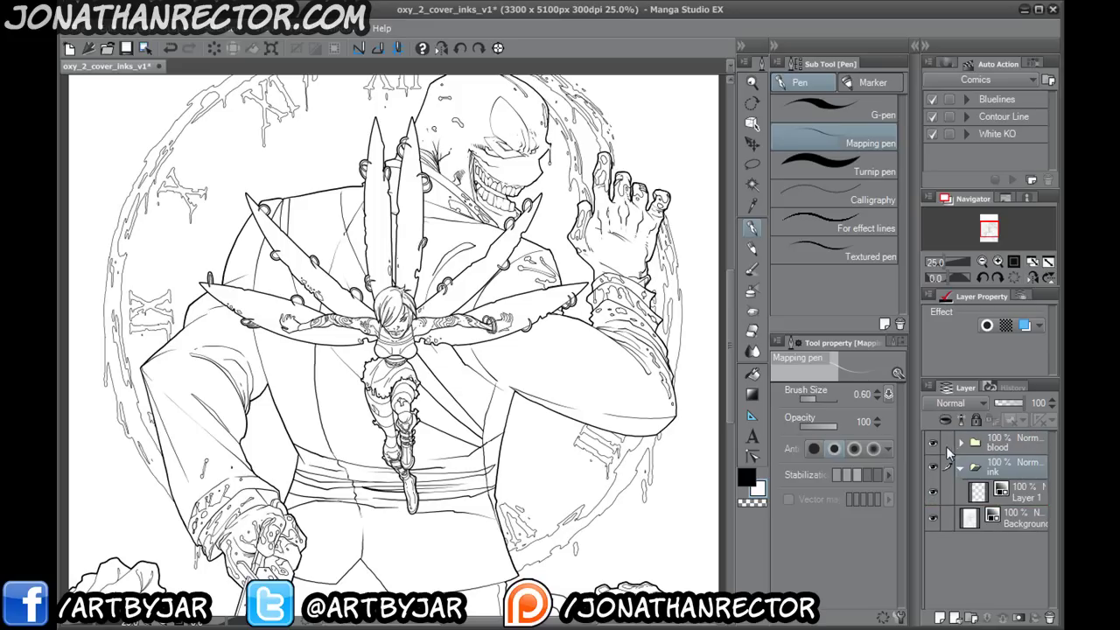
- Expand the blood folder and add a new layer above Layer 2 inside it
click(961, 444)
click(1016, 473)
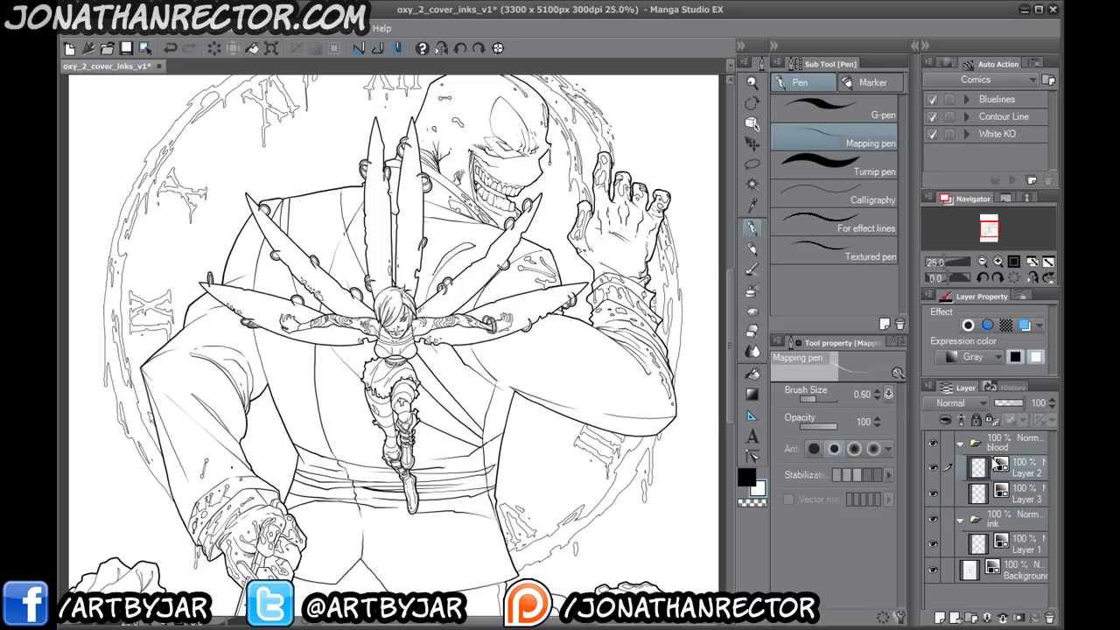
click(940, 618)
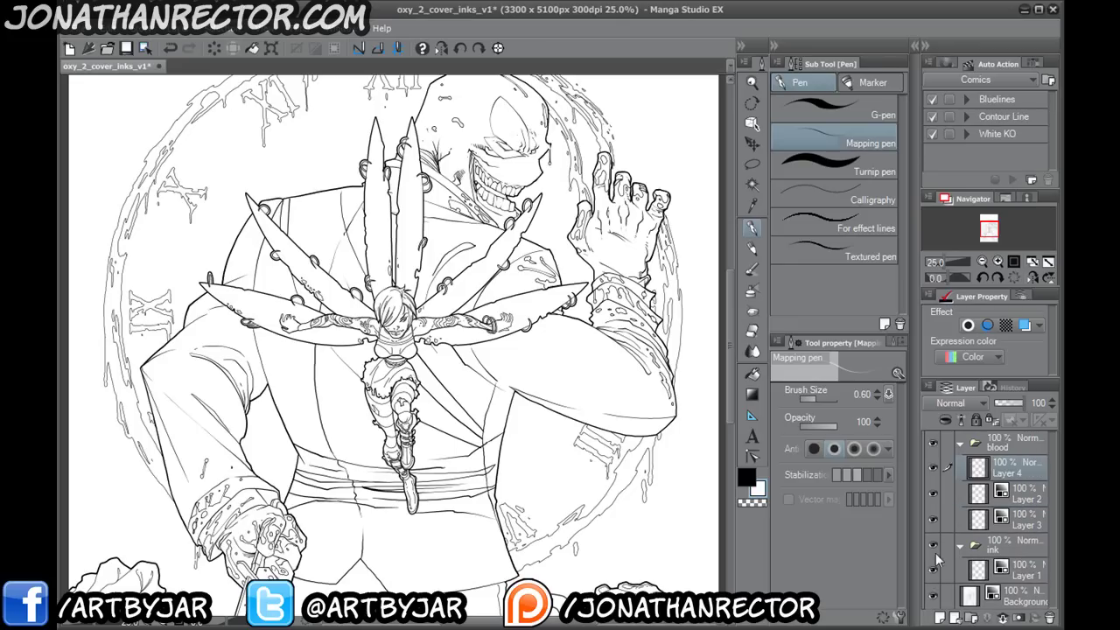
- Group Layer 2 and Layer 3 in a new folder named "blood lines" inside the blood folder
click(1026, 499)
ctrl+click(1028, 526)
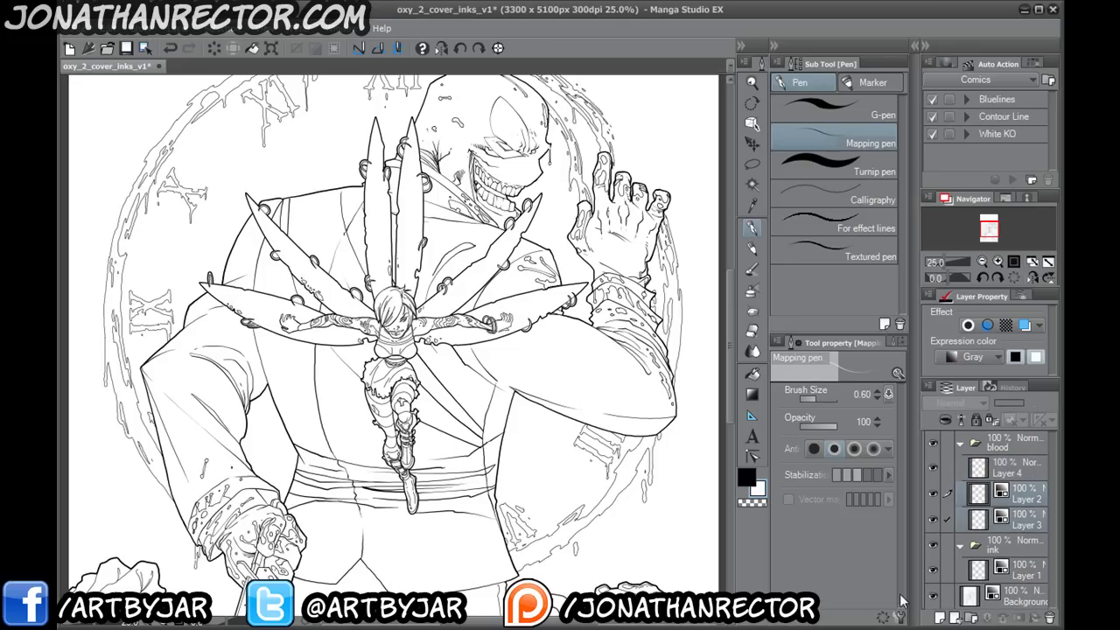
click(1001, 494)
click(972, 617)
double_click(1014, 497)
text(blood lines)
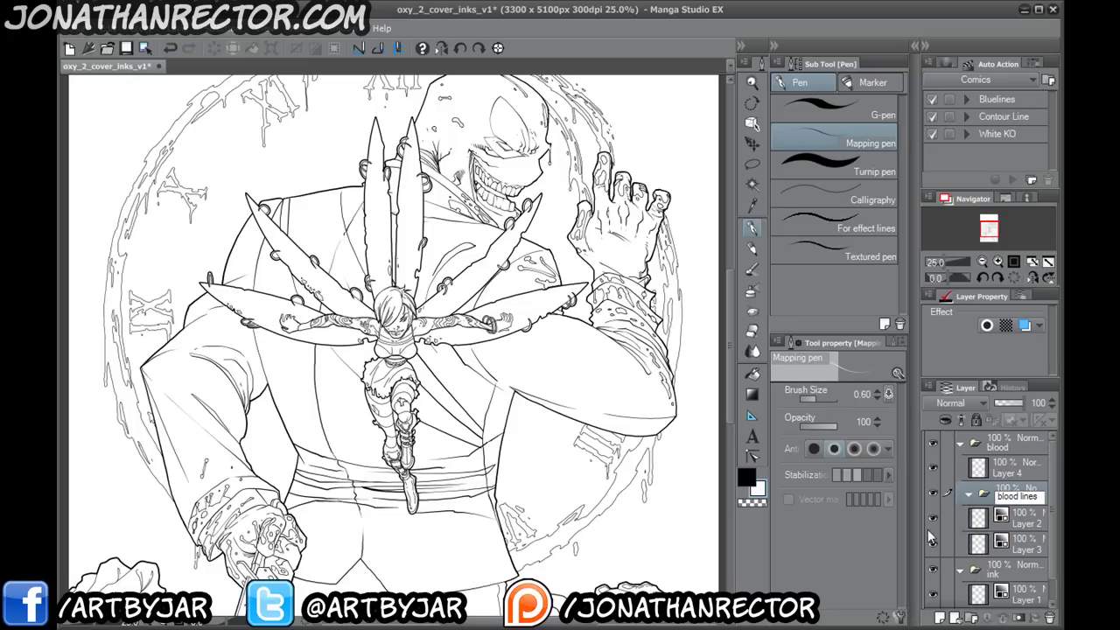
- Collapse the blood lines folder and toggle its visibility to check which linework it contains
click(1029, 523)
drag(1029, 523, 936, 496)
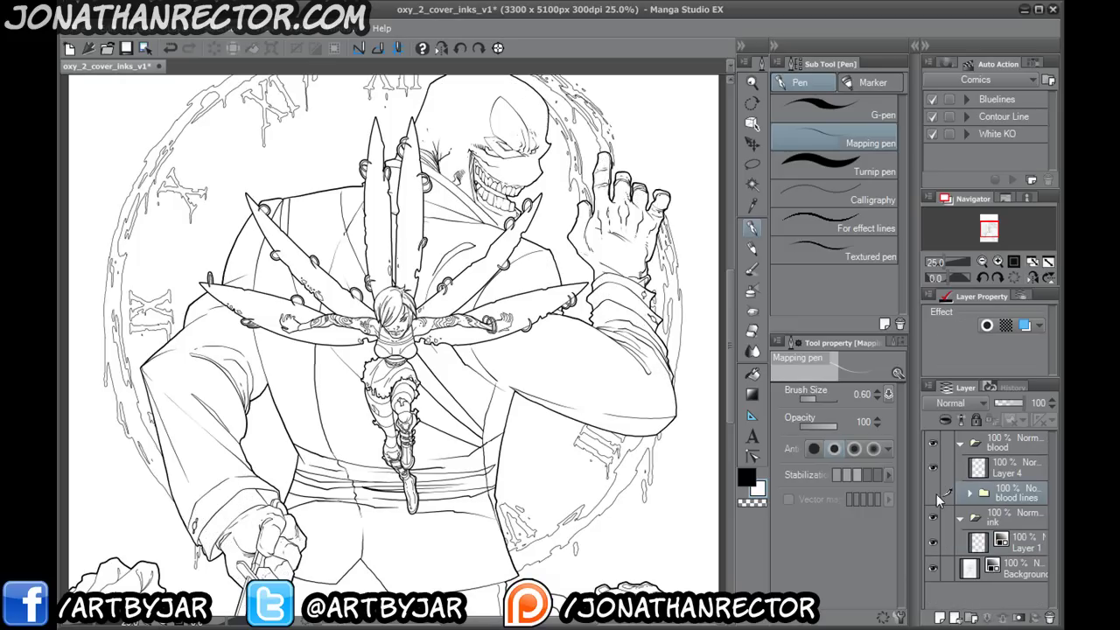
click(934, 493)
click(934, 494)
click(934, 494)
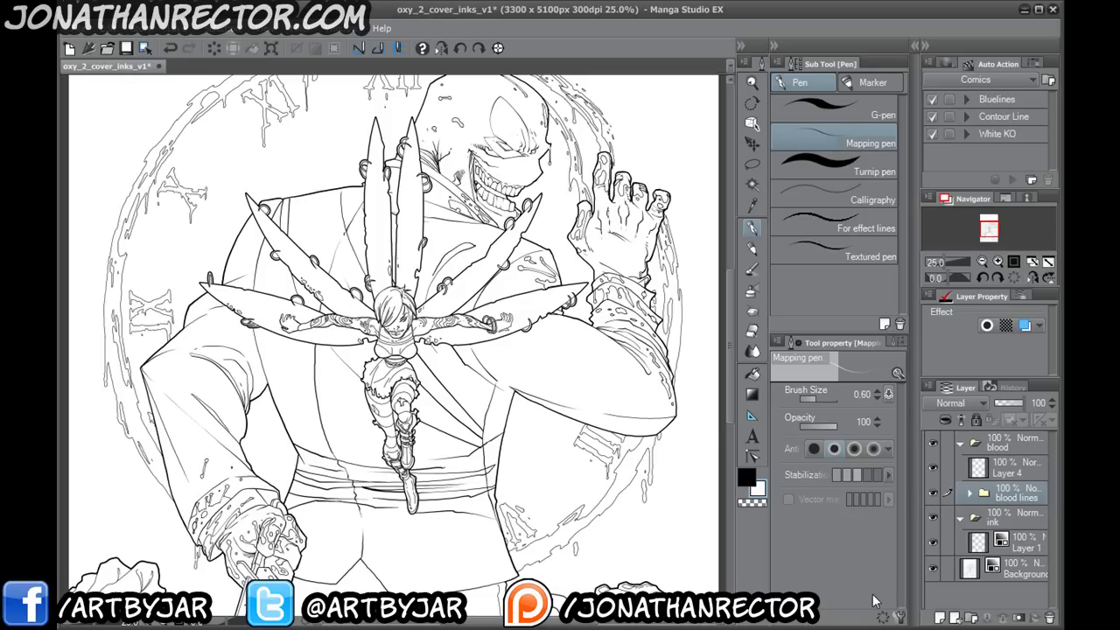
- Set the expression color of Layer 4 in the blood folder to Gray
click(1008, 472)
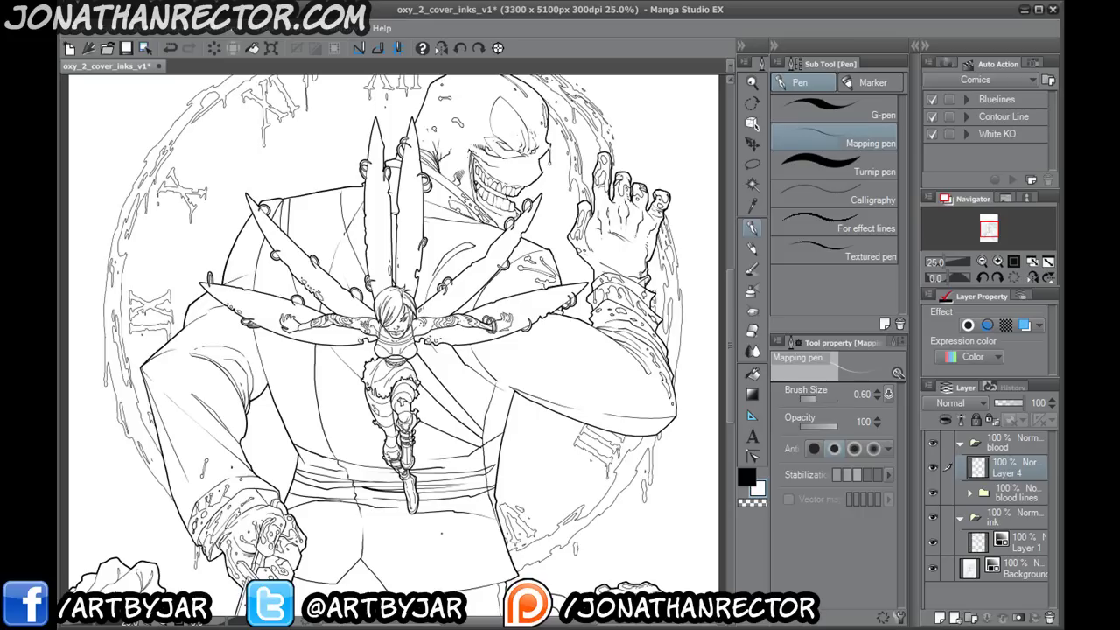
scroll(353, 379, down, 3)
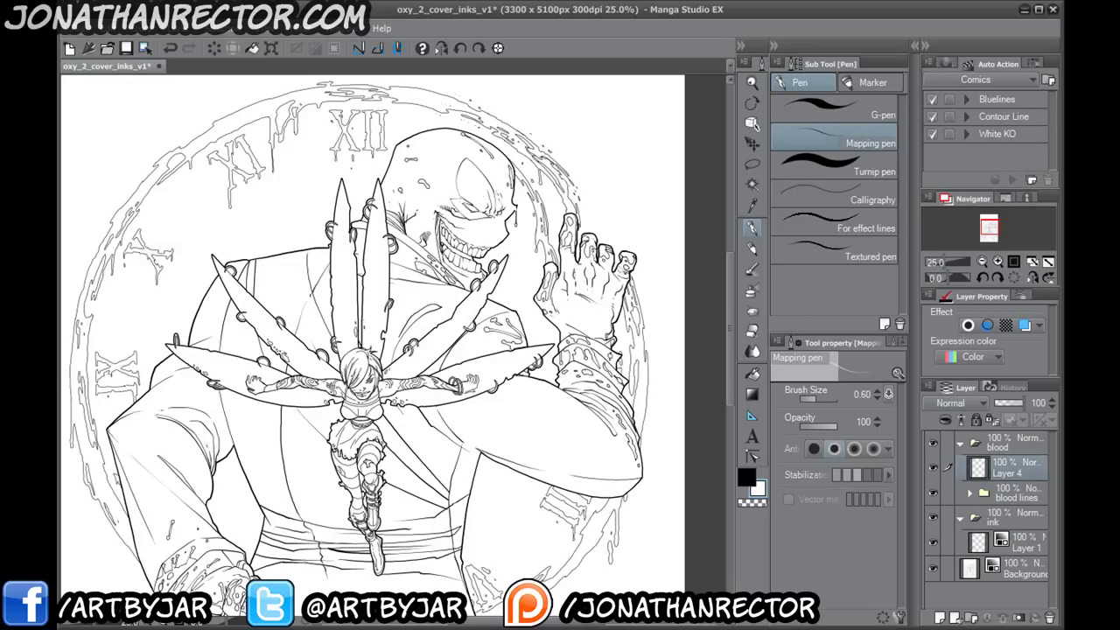
click(973, 357)
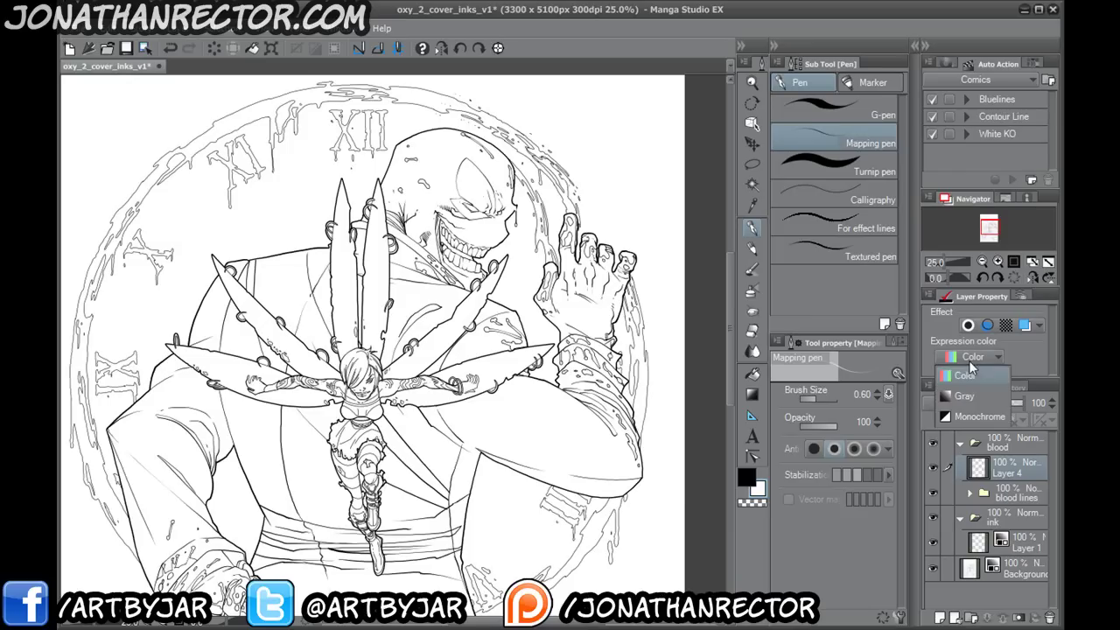
click(966, 397)
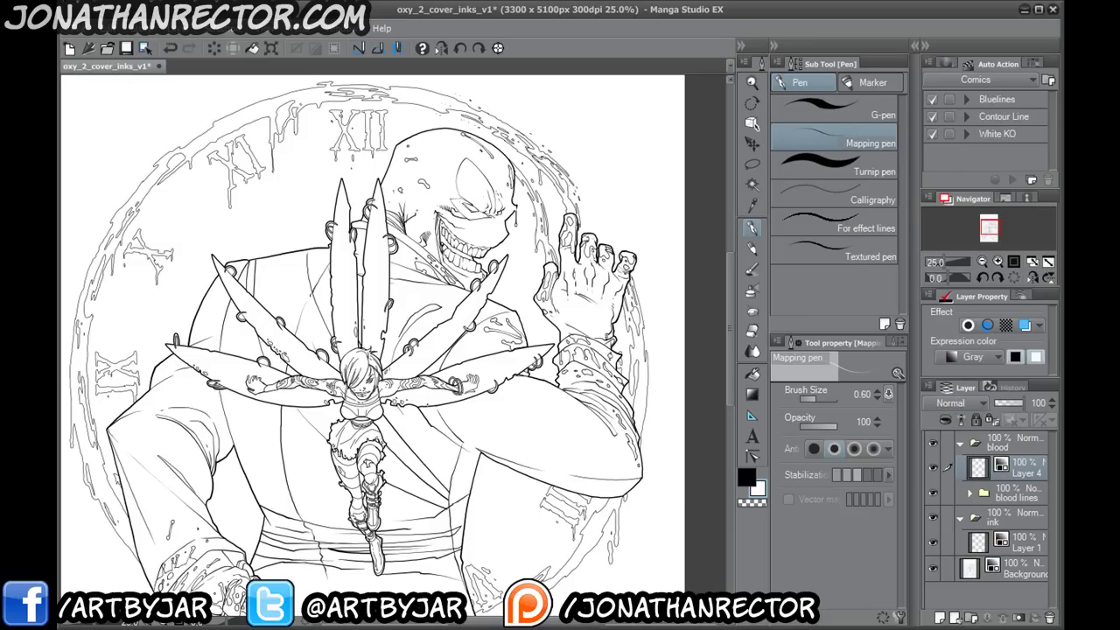
- Hide the palettes to enlarge the canvas and zoom in to 150% on the grinning villain's eye
key(Tab)
scroll(424, 405, up, 3)
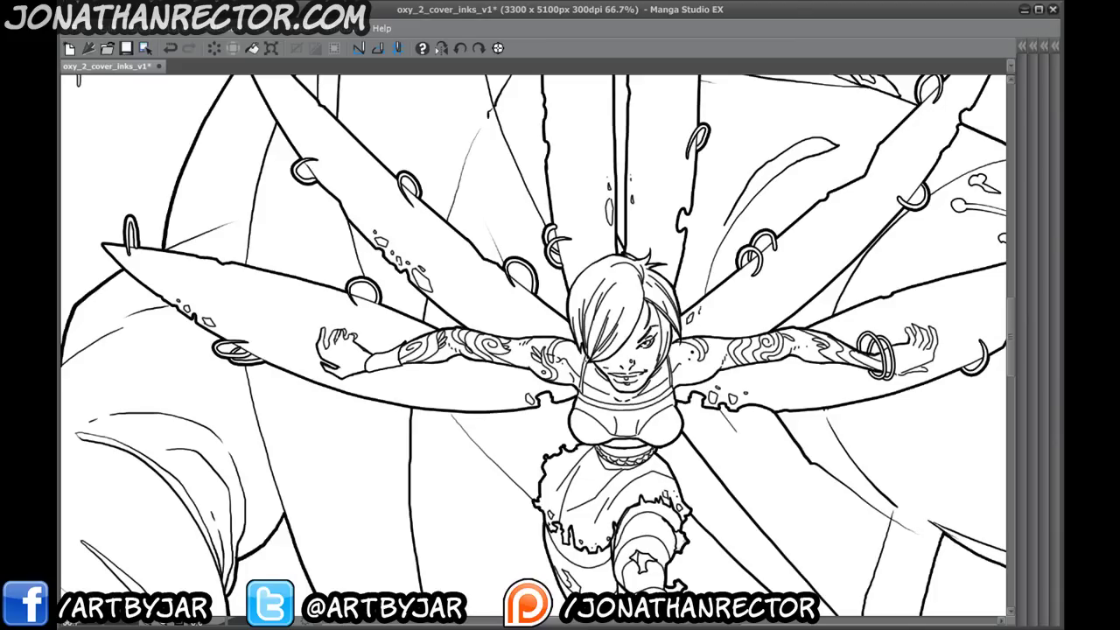
drag(805, 96, 383, 471)
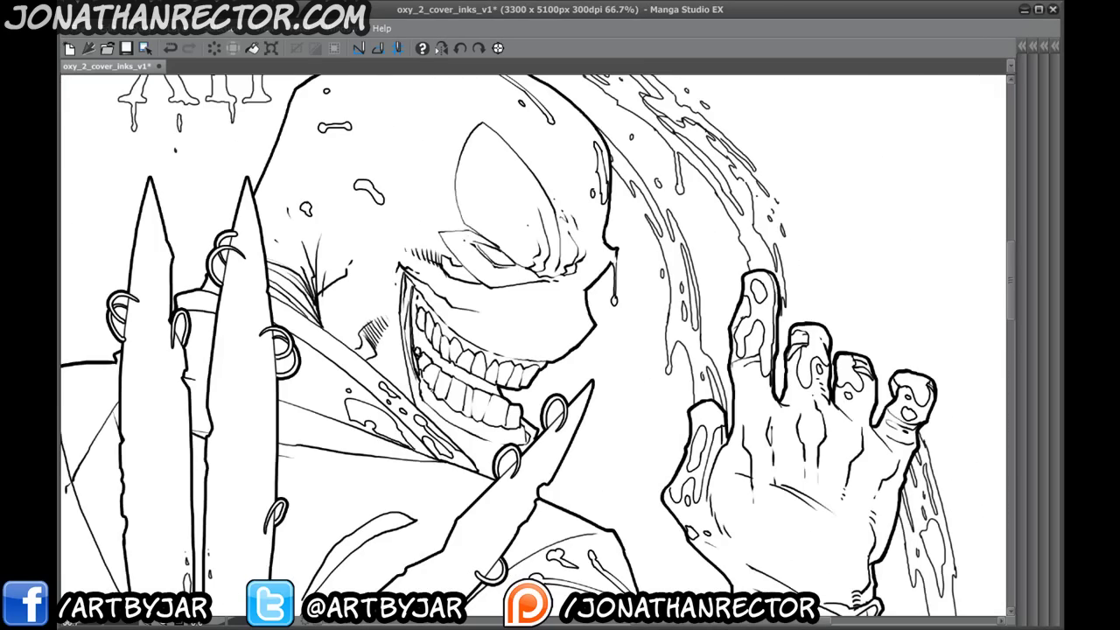
scroll(434, 389, up, 1)
drag(569, 349, 527, 492)
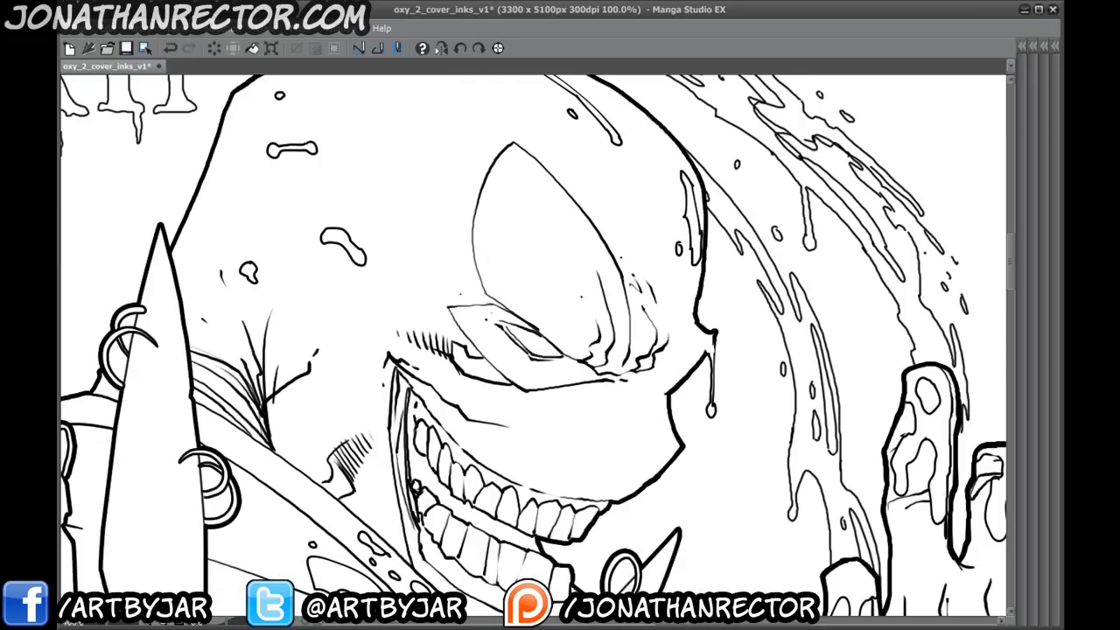
scroll(473, 298, up, 1)
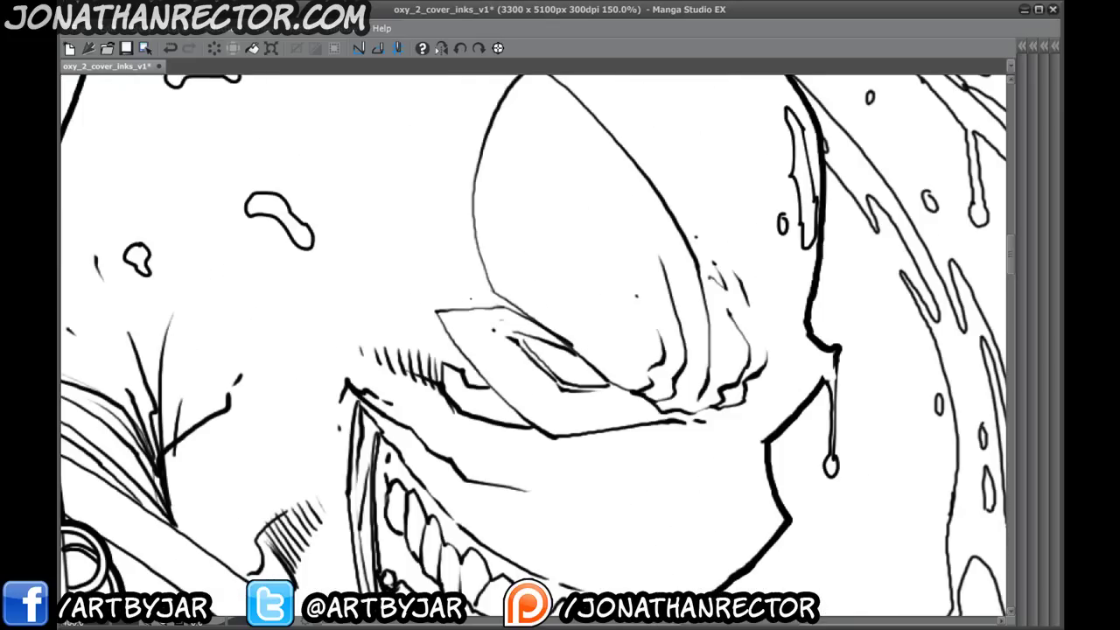
- Try shading around the villain's eye with heavy black pen strokes
drag(432, 322, 454, 358)
key(ctrl+z)
mouse_move(444, 276)
mouse_down()
mouse_move(433, 322)
mouse_move(471, 374)
mouse_up()
key(ctrl+z)
drag(582, 338, 600, 355)
drag(534, 308, 613, 383)
mouse_move(569, 311)
mouse_down()
mouse_move(632, 385)
mouse_move(493, 274)
mouse_up()
mouse_move(516, 317)
mouse_down()
mouse_move(604, 385)
mouse_move(546, 388)
mouse_up()
mouse_move(512, 338)
mouse_down()
mouse_move(588, 401)
mouse_move(571, 382)
mouse_move(589, 389)
mouse_up()
key(ctrl+z)
key(ctrl+z)
key(ctrl+z)
drag(581, 359, 593, 380)
drag(559, 377, 587, 386)
key(ctrl+z)
key(ctrl+z)
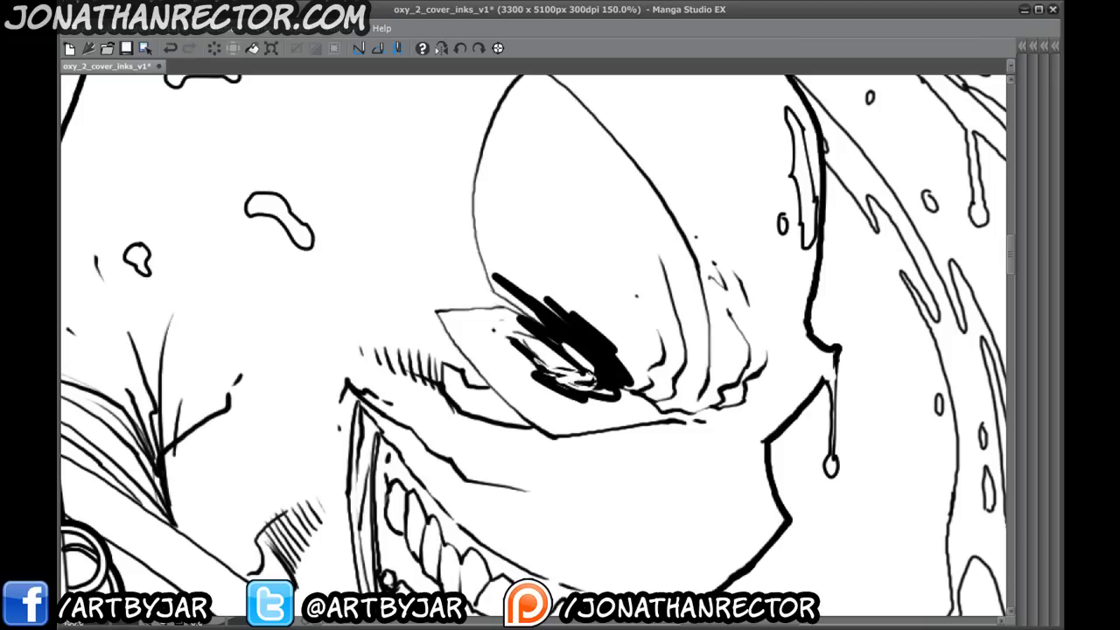
key(ctrl+z)
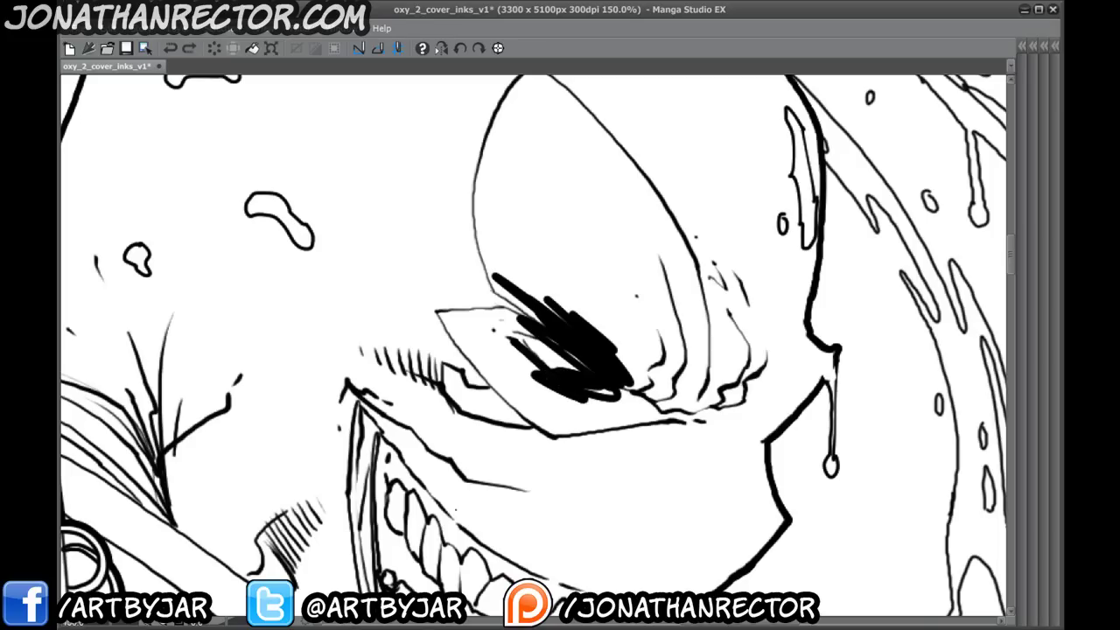
key(ctrl+z)
drag(525, 368, 539, 399)
drag(513, 368, 527, 390)
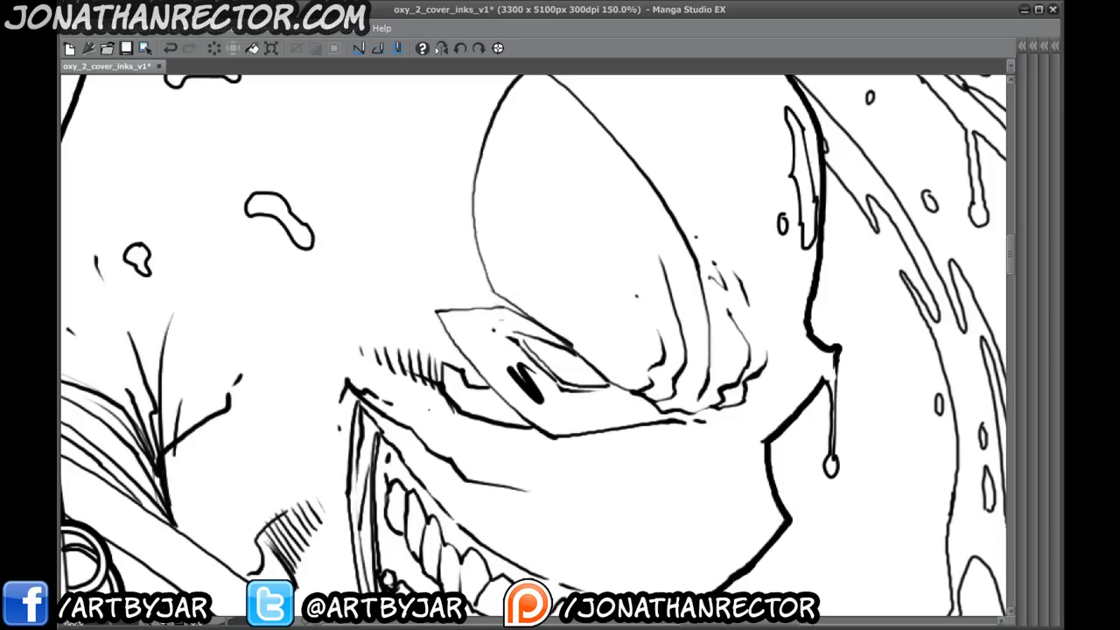
key(ctrl+z)
key(ctrl+z)
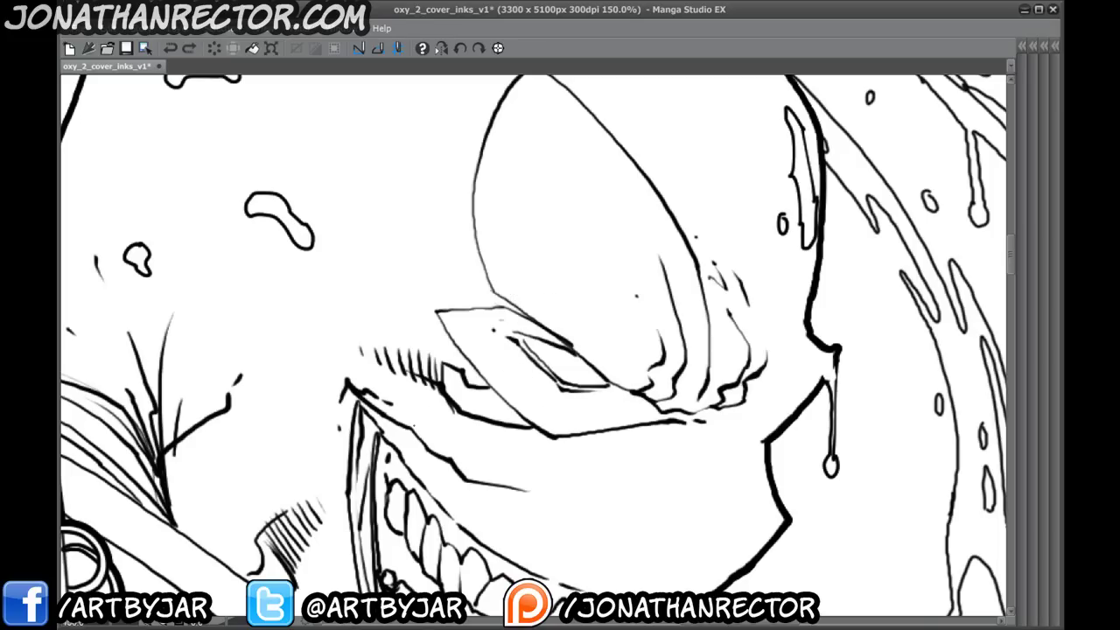
- Mark the shadow area below the villain's eye and the one beside the cheek hatching with small X marks
drag(522, 530, 466, 257)
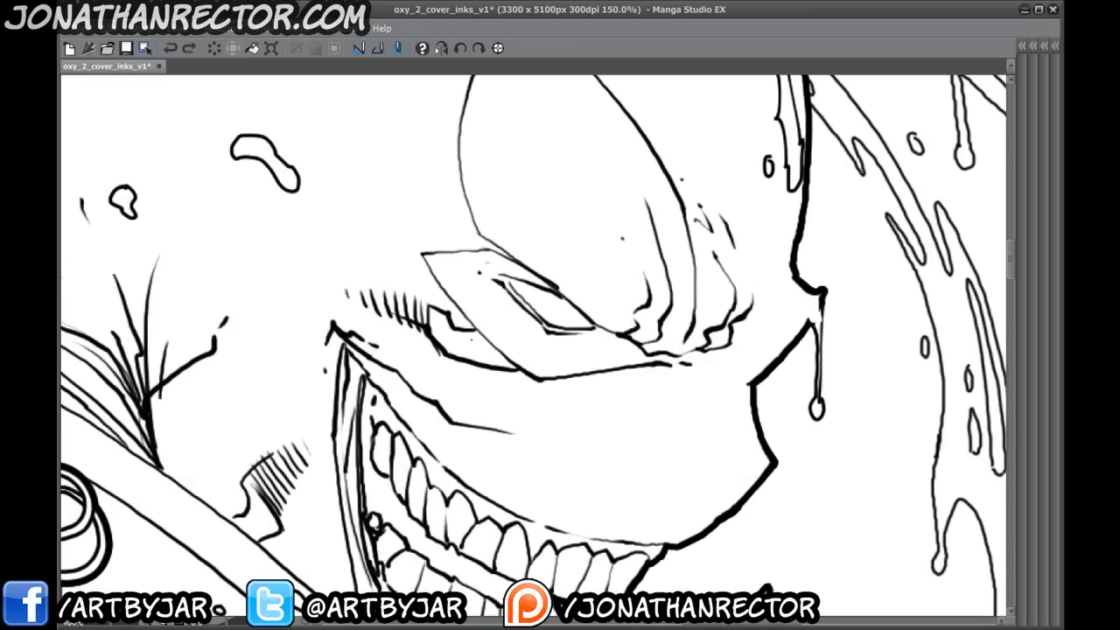
drag(466, 155, 618, 190)
drag(404, 357, 412, 366)
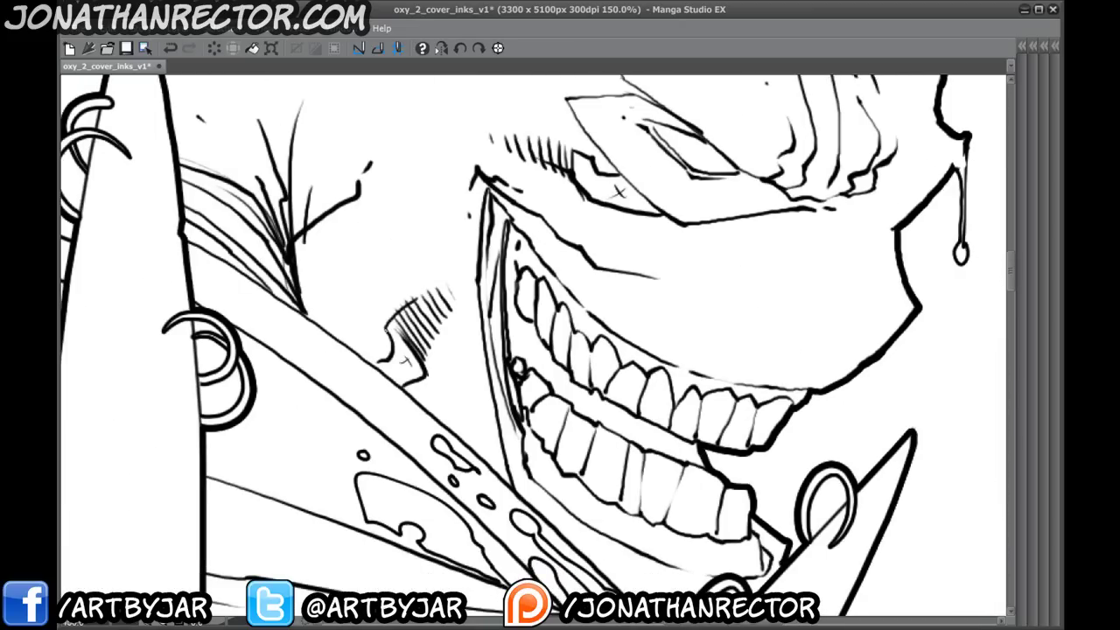
- Thicken the lower edges of the blood drops and the bone-shaped spatter on the side of the villain's forehead
drag(611, 232, 445, 413)
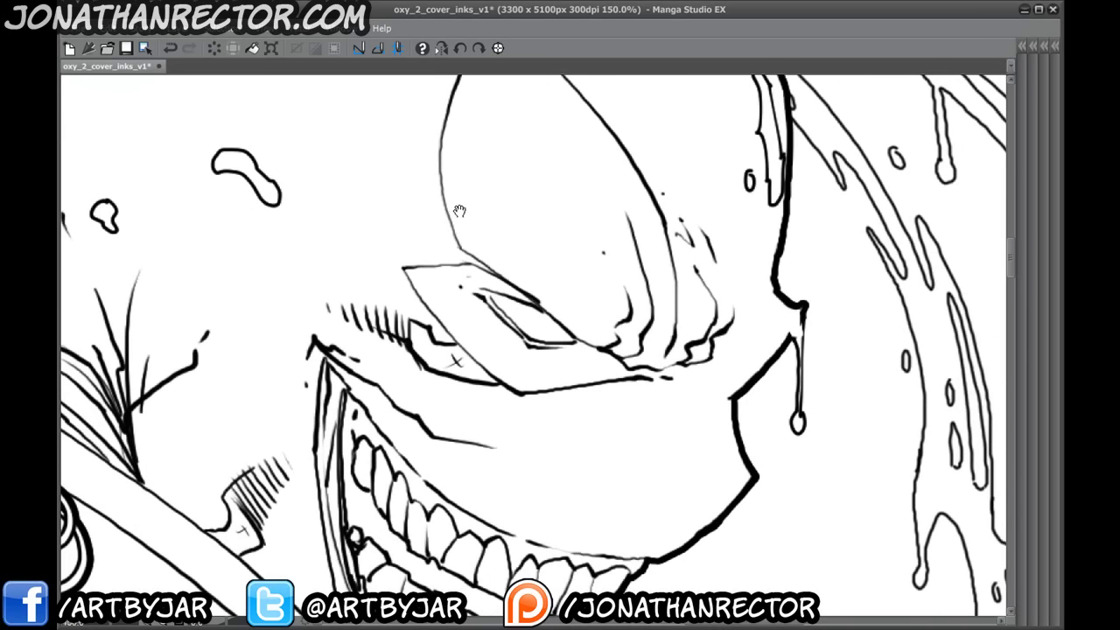
drag(534, 262, 510, 296)
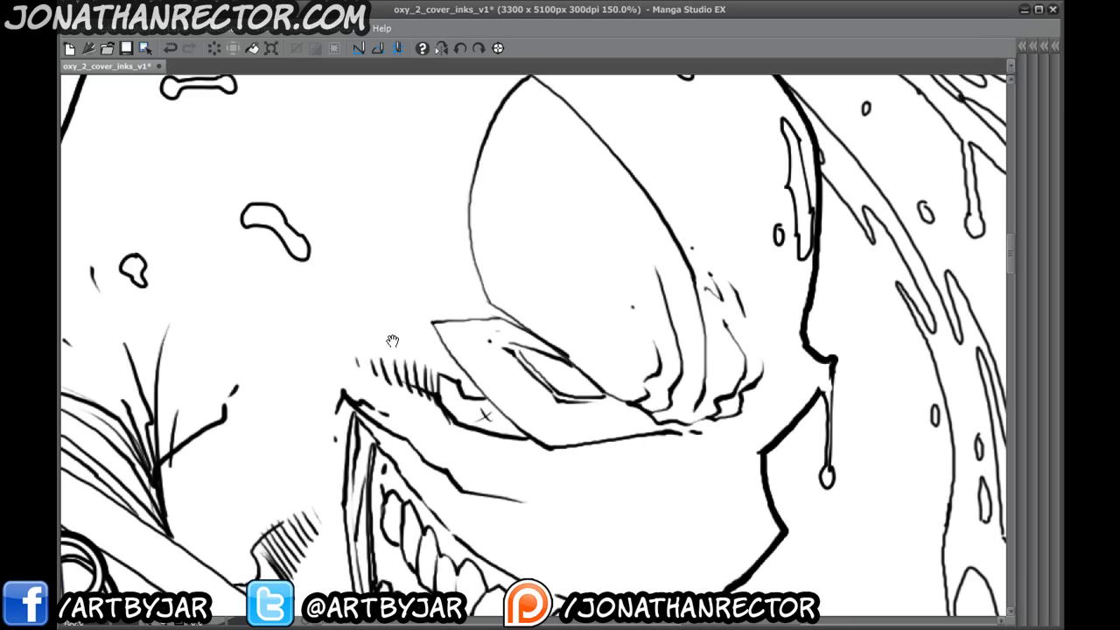
drag(380, 491, 376, 247)
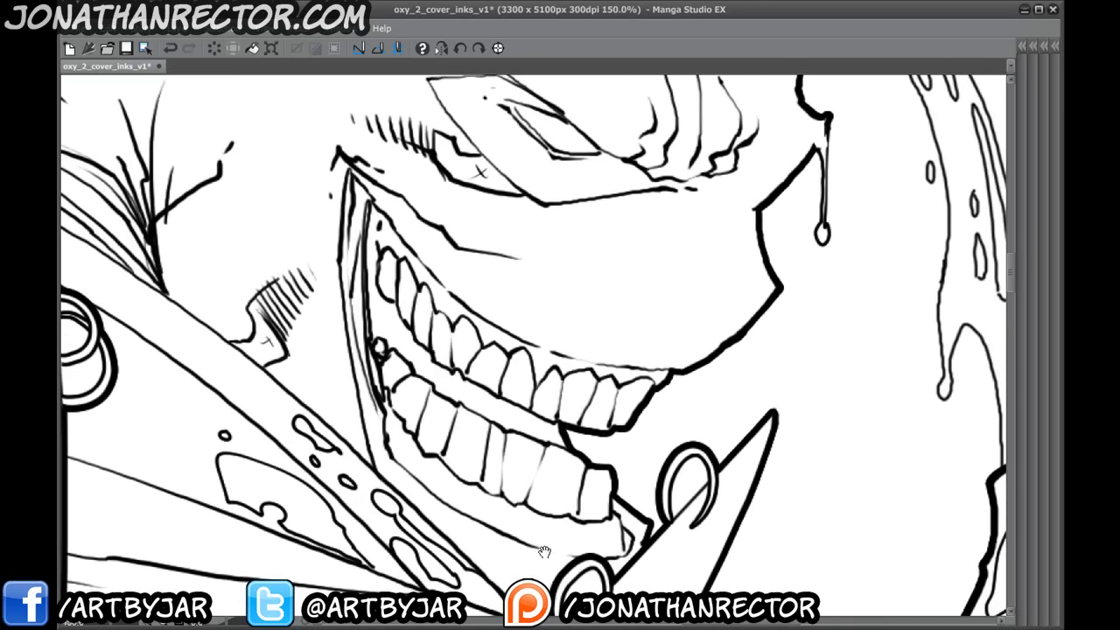
drag(392, 312, 455, 565)
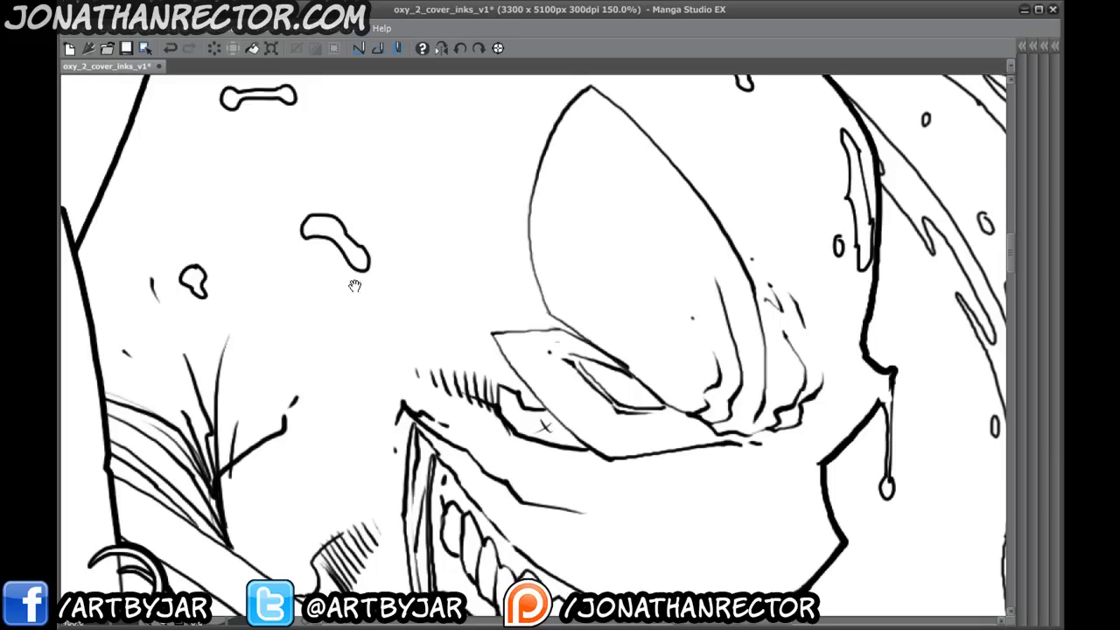
drag(332, 281, 398, 377)
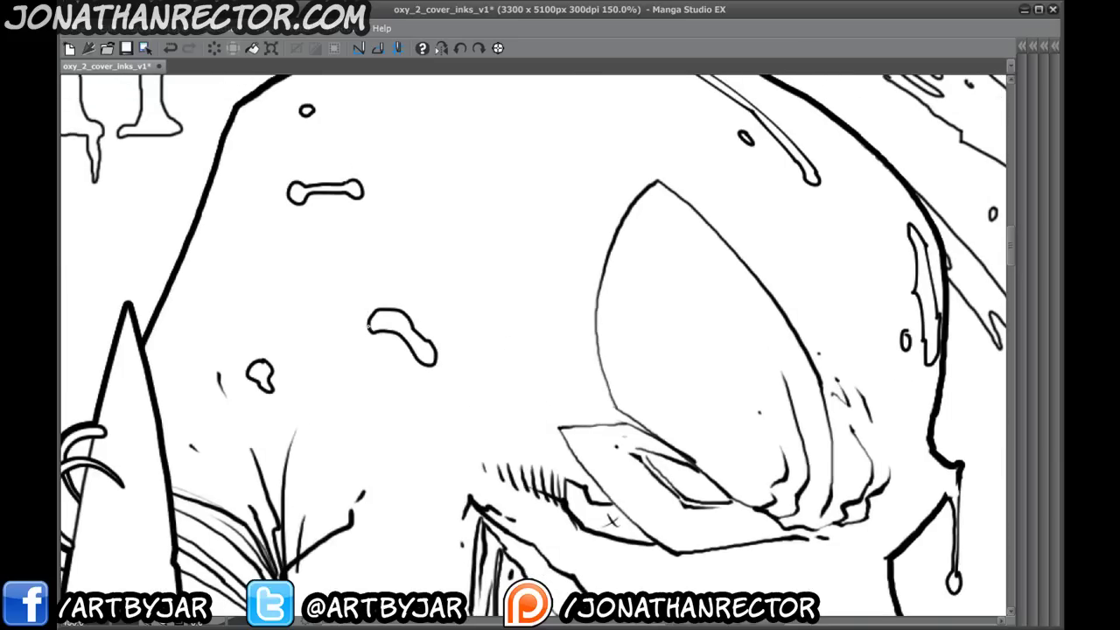
mouse_move(373, 331)
mouse_down()
mouse_move(439, 362)
mouse_move(421, 362)
mouse_up()
drag(334, 300, 399, 407)
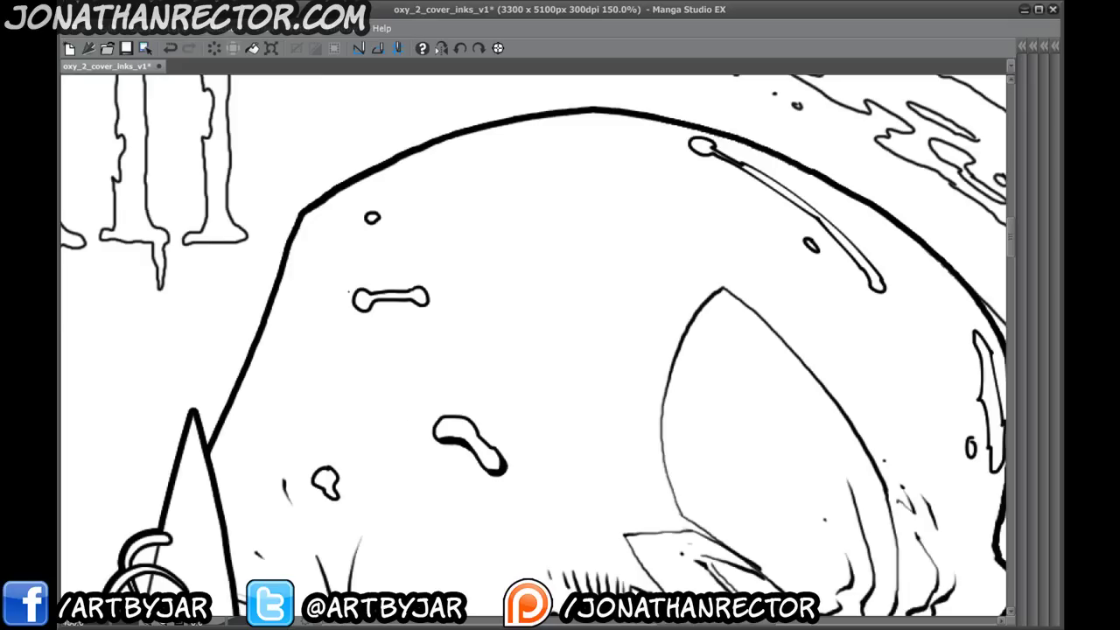
mouse_move(357, 310)
mouse_down()
mouse_move(422, 305)
mouse_move(429, 292)
mouse_up()
drag(368, 221, 380, 225)
mouse_move(335, 487)
mouse_down()
mouse_move(431, 295)
mouse_move(426, 304)
mouse_up()
- Ink heavier shadow edges on the long blood drip and the small droplet near the top of the villain's head
mouse_move(639, 229)
mouse_down()
mouse_move(490, 340)
mouse_move(216, 492)
mouse_up()
drag(375, 227, 429, 244)
key(ctrl+z)
mouse_move(401, 226)
mouse_down()
mouse_move(425, 240)
mouse_move(391, 223)
mouse_up()
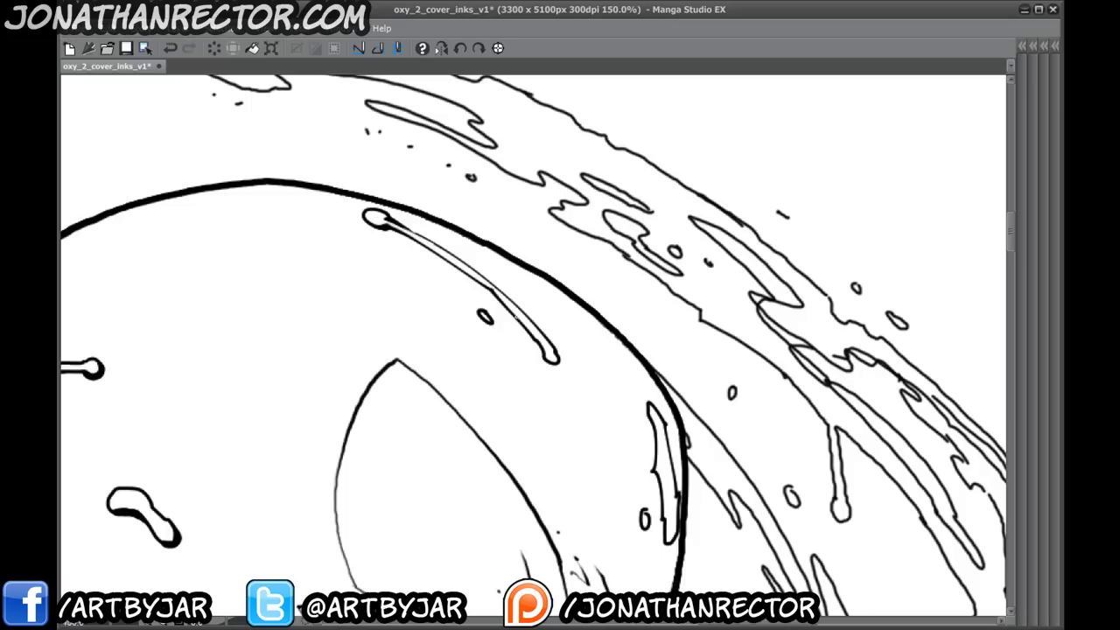
drag(545, 332, 558, 366)
drag(483, 315, 492, 318)
- Add shadow weight to the blood drip and droplet at the head's outer edge and to the drip hanging from the nose
drag(557, 432, 469, 254)
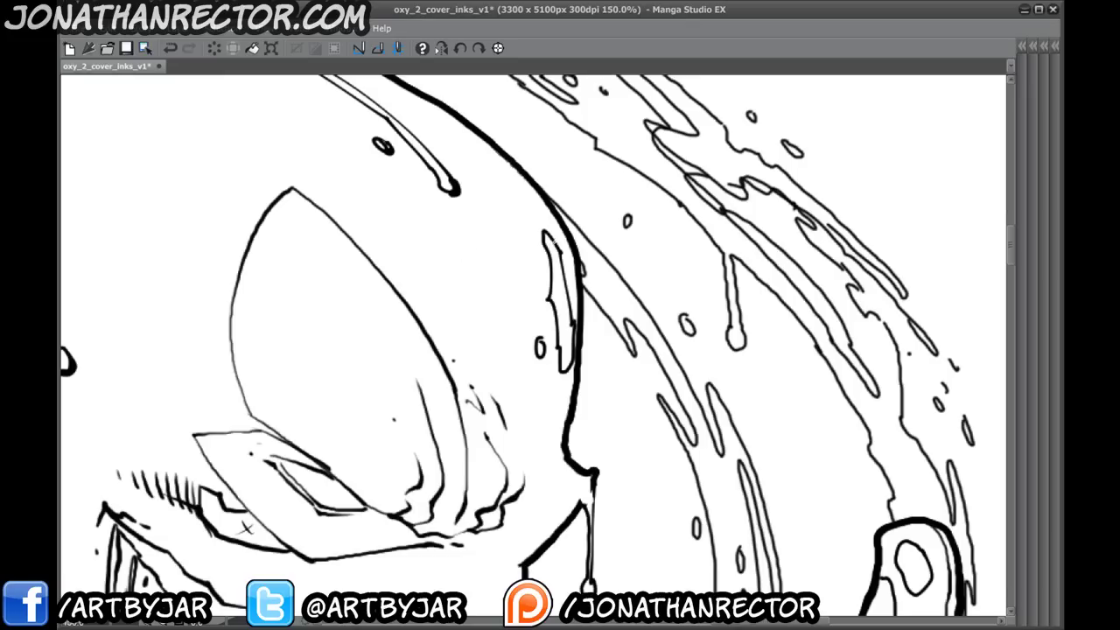
mouse_move(553, 240)
mouse_down()
mouse_move(575, 352)
mouse_move(539, 345)
mouse_move(545, 357)
mouse_up()
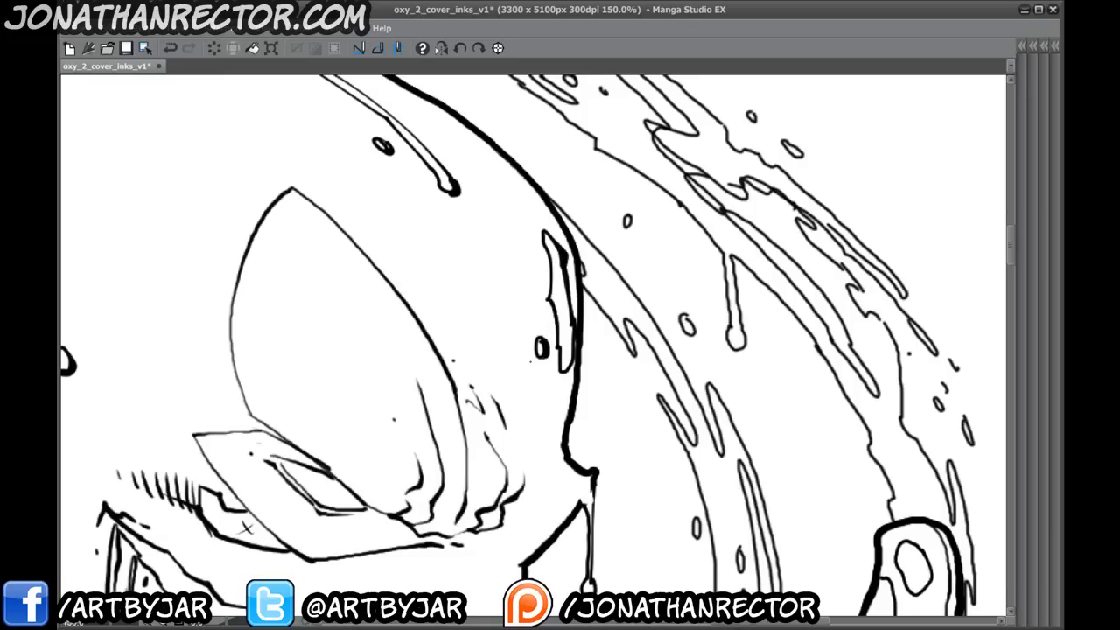
drag(319, 390, 365, 280)
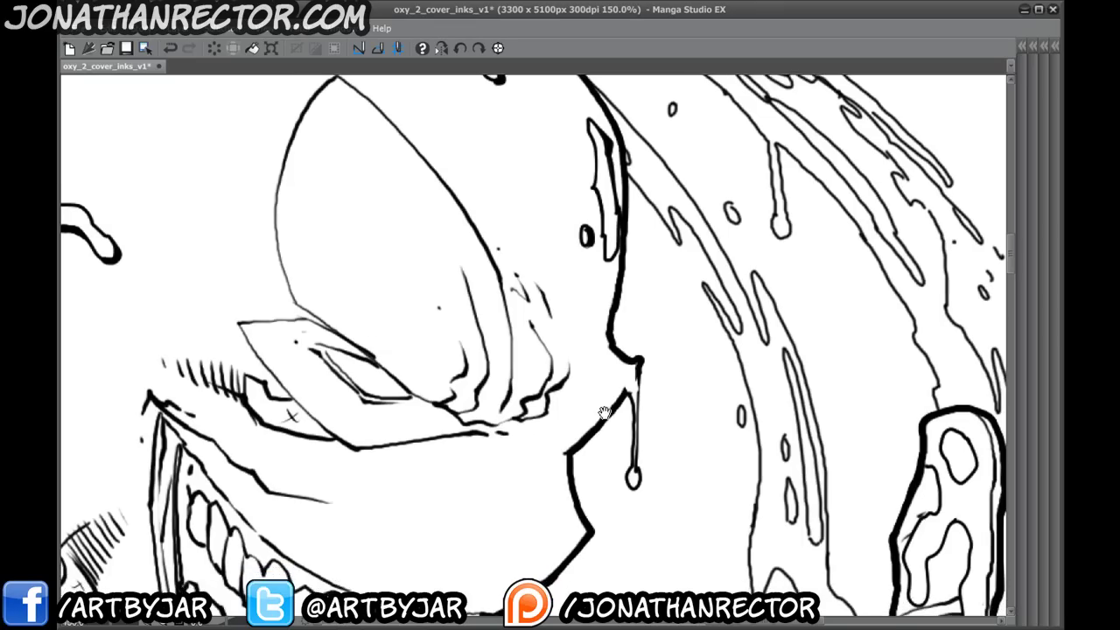
drag(607, 418, 593, 266)
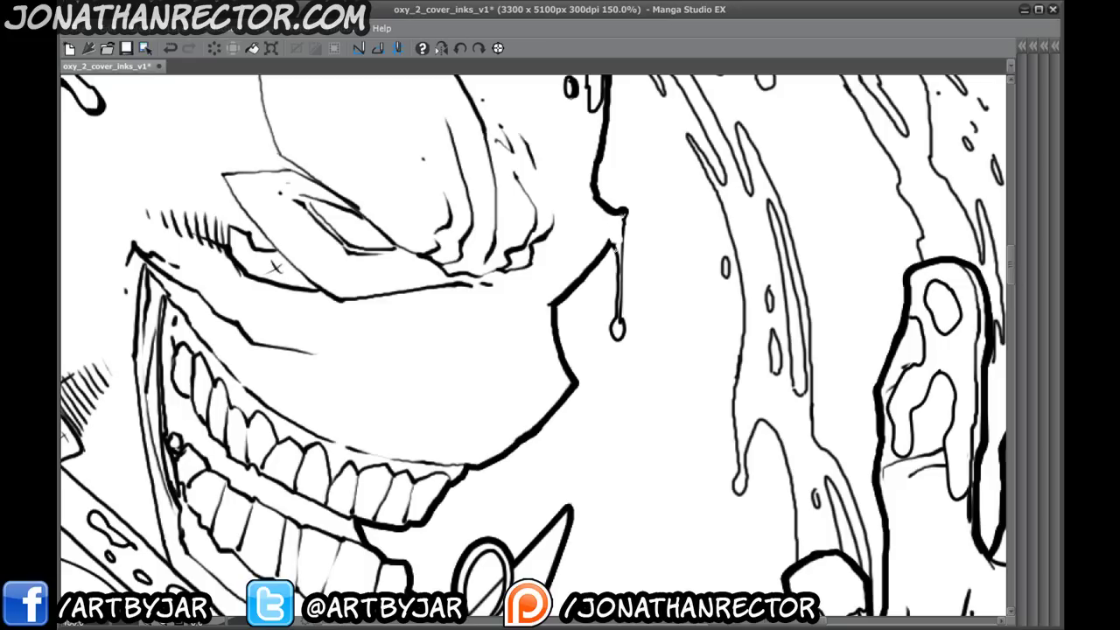
drag(623, 239, 622, 308)
- Thicken the contours of the blood drips on the raised hand's thumb and the blood spots below it
drag(613, 508, 460, 289)
mouse_move(514, 373)
mouse_down()
mouse_move(532, 294)
mouse_move(548, 277)
mouse_move(555, 298)
mouse_up()
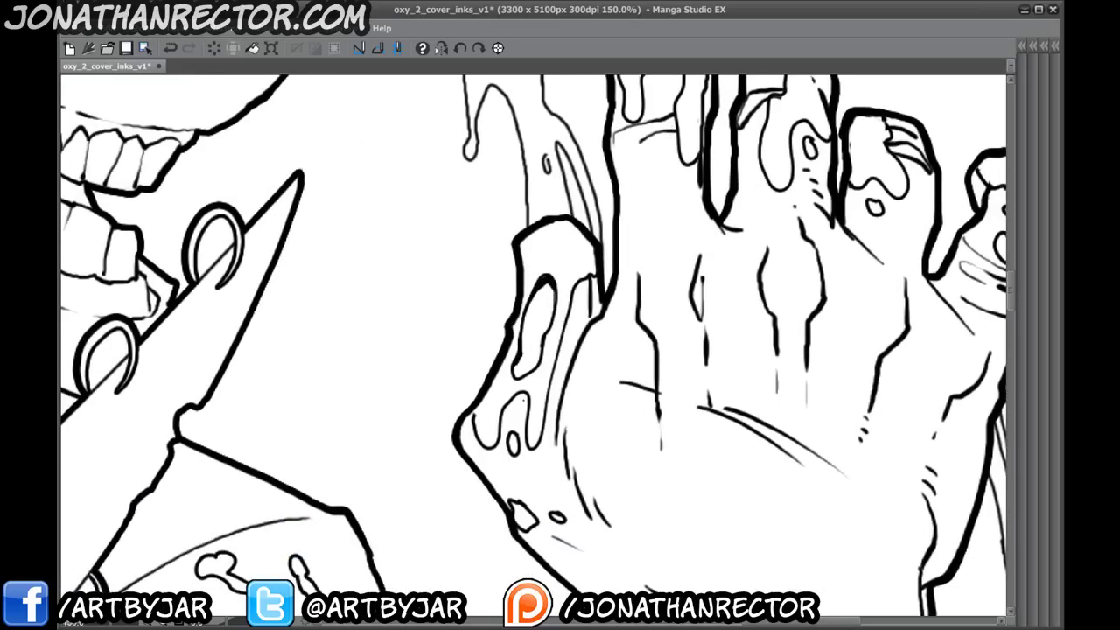
mouse_move(493, 450)
mouse_down()
mouse_move(503, 408)
mouse_move(527, 390)
mouse_up()
mouse_move(534, 450)
mouse_down()
mouse_move(567, 312)
mouse_move(595, 272)
mouse_up()
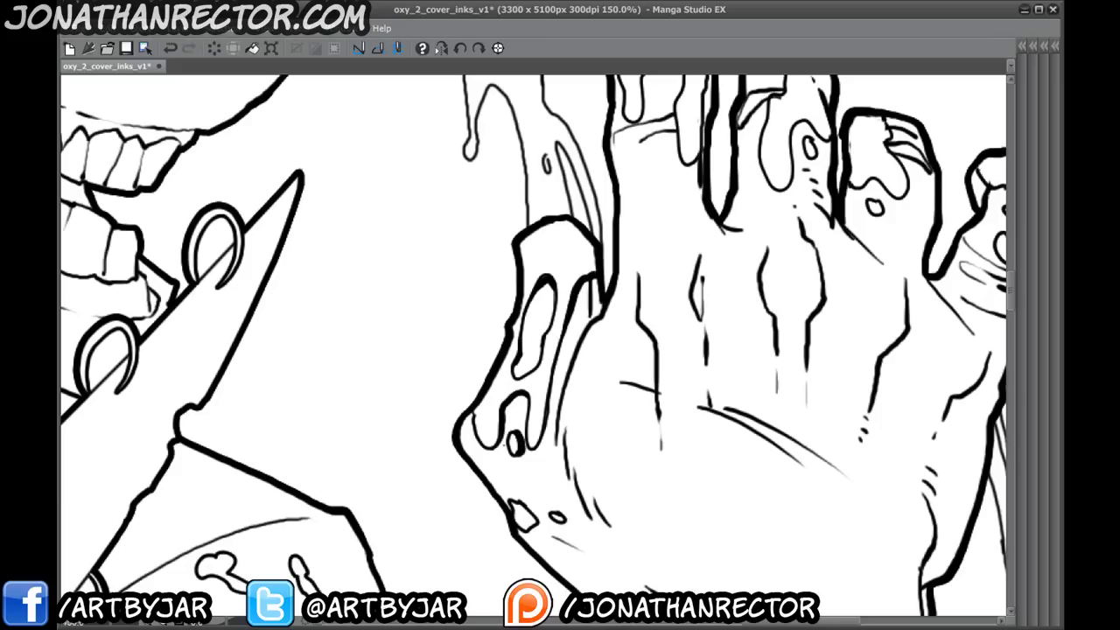
drag(521, 453, 405, 289)
mouse_move(404, 336)
mouse_down()
mouse_move(415, 362)
mouse_move(448, 354)
mouse_up()
- Thicken the shadow edges of the blood shapes on the raised hand's index and middle fingers
drag(476, 263, 412, 595)
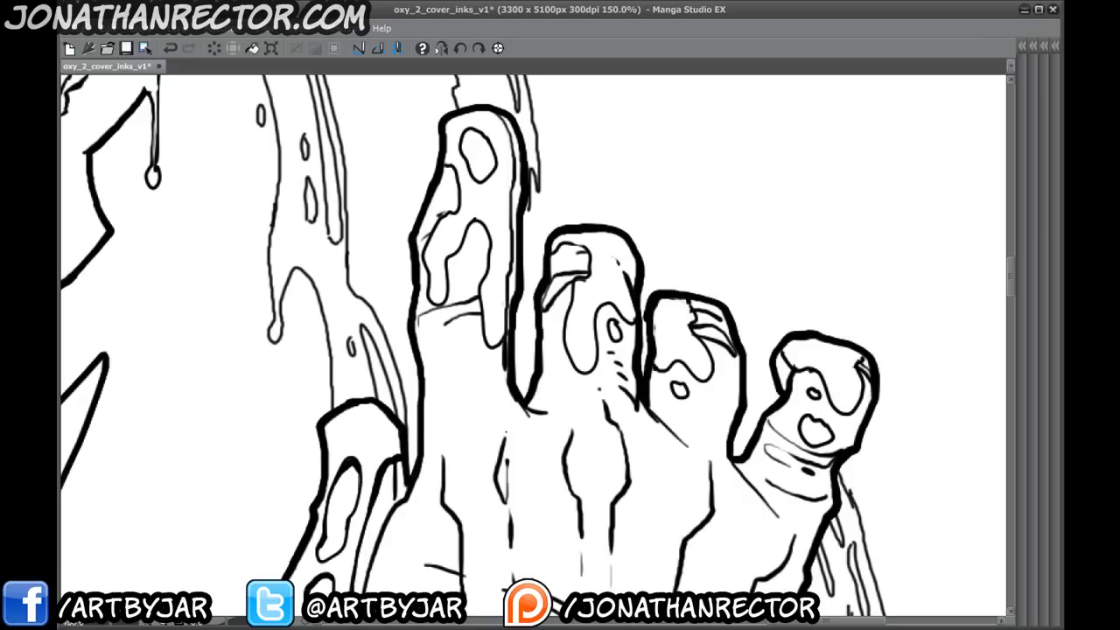
mouse_move(480, 182)
mouse_down()
mouse_move(457, 149)
mouse_move(474, 126)
mouse_move(483, 137)
mouse_up()
mouse_move(437, 305)
mouse_down()
mouse_move(448, 253)
mouse_move(483, 223)
mouse_up()
drag(448, 273, 450, 288)
mouse_move(506, 334)
mouse_down()
mouse_move(515, 152)
mouse_move(502, 117)
mouse_up()
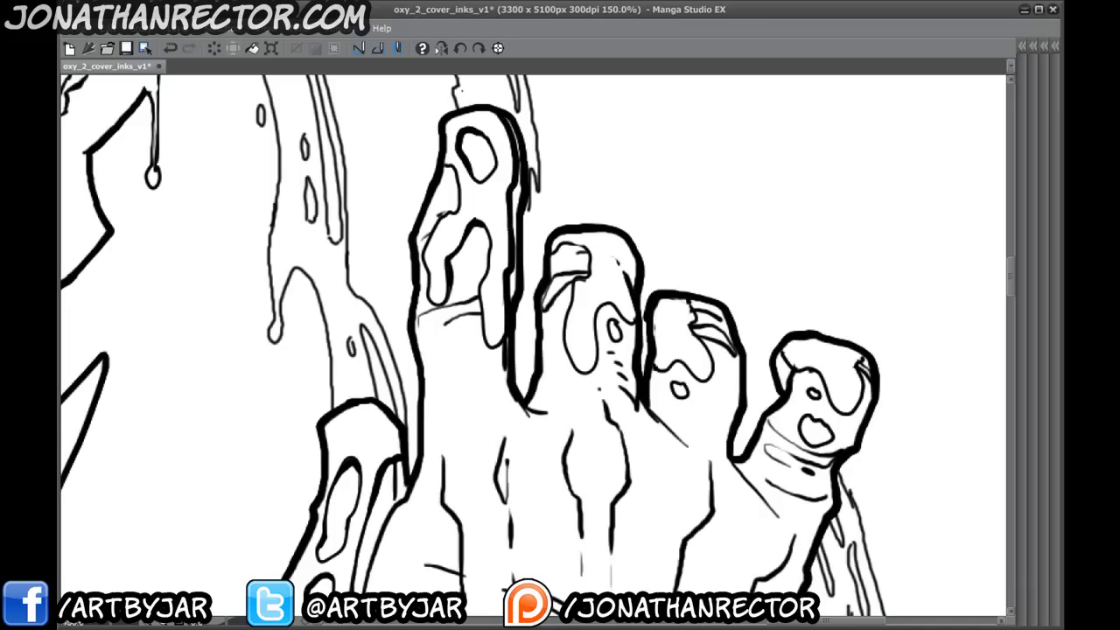
drag(439, 164, 453, 169)
mouse_move(559, 288)
mouse_down()
mouse_move(493, 295)
mouse_move(516, 248)
mouse_move(527, 275)
mouse_up()
mouse_move(522, 383)
mouse_down()
mouse_move(534, 311)
mouse_move(558, 327)
mouse_move(558, 346)
mouse_up()
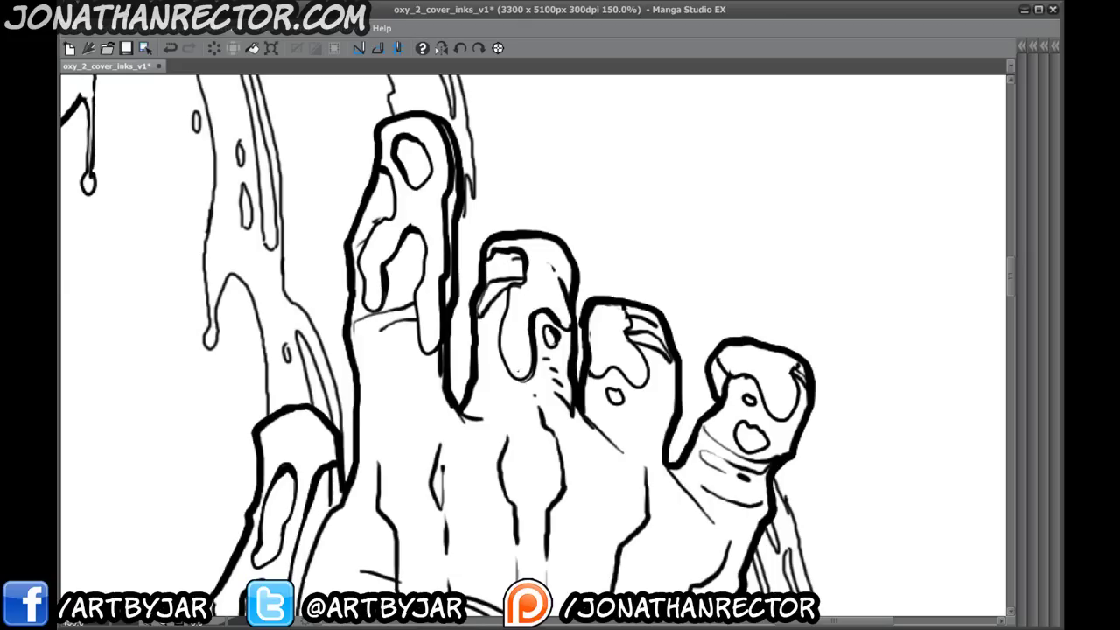
- Compare the blood shading on the raised hand with the shaded drops on the villain's face and forehead
drag(365, 349, 443, 429)
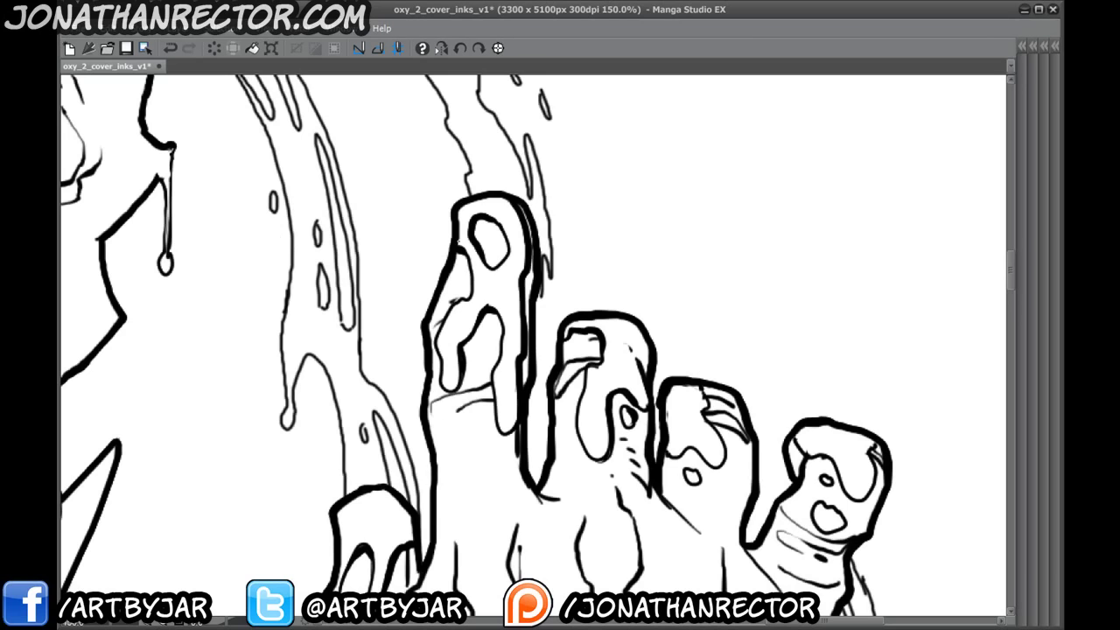
drag(211, 386, 462, 461)
mouse_move(188, 197)
mouse_down()
mouse_move(312, 288)
mouse_move(504, 477)
mouse_up()
mouse_move(278, 253)
mouse_down()
mouse_move(458, 451)
mouse_move(225, 405)
mouse_move(310, 274)
mouse_up()
drag(216, 478, 270, 357)
key(ctrl+z)
drag(376, 408, 328, 422)
drag(341, 322, 317, 223)
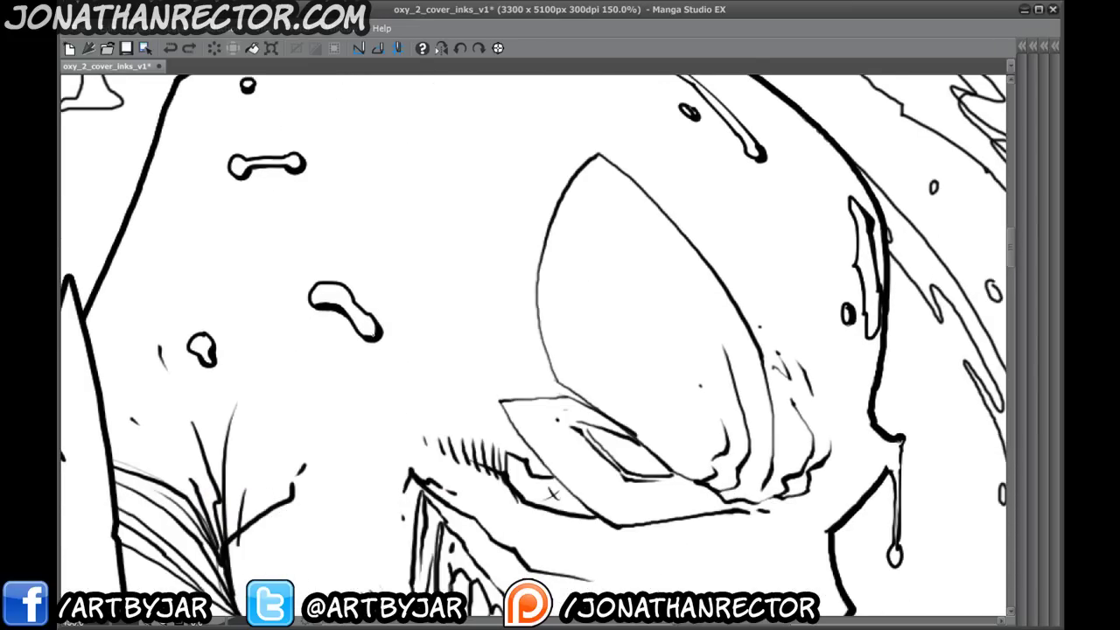
drag(729, 494, 250, 270)
drag(588, 461, 269, 266)
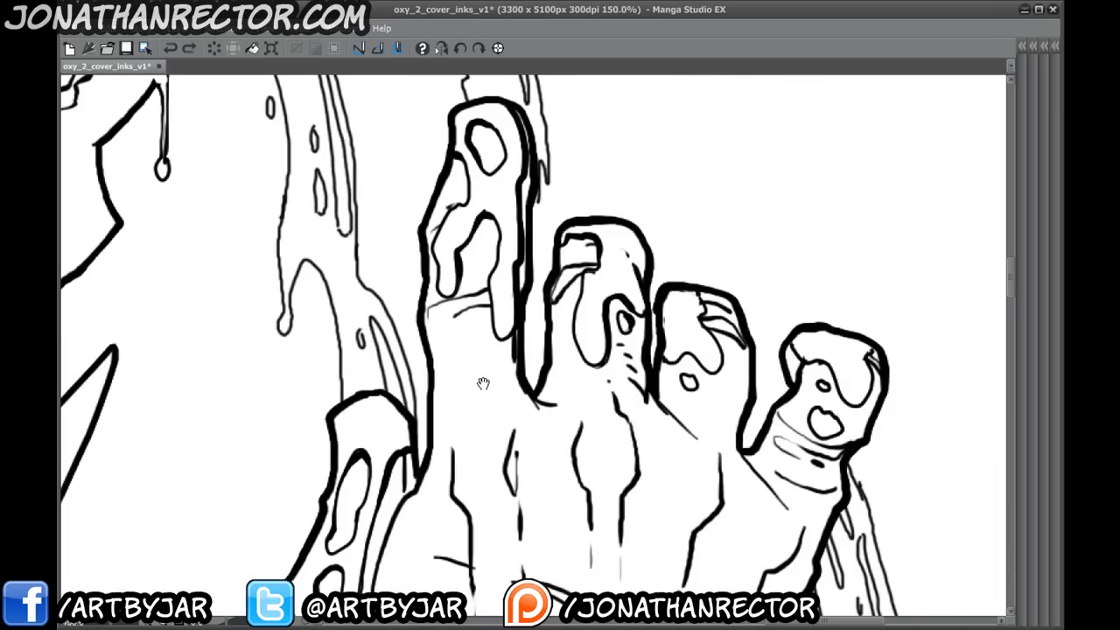
- Ink heavier shadow edges on the blood drips and spots of the ring finger and little finger
drag(581, 357, 457, 296)
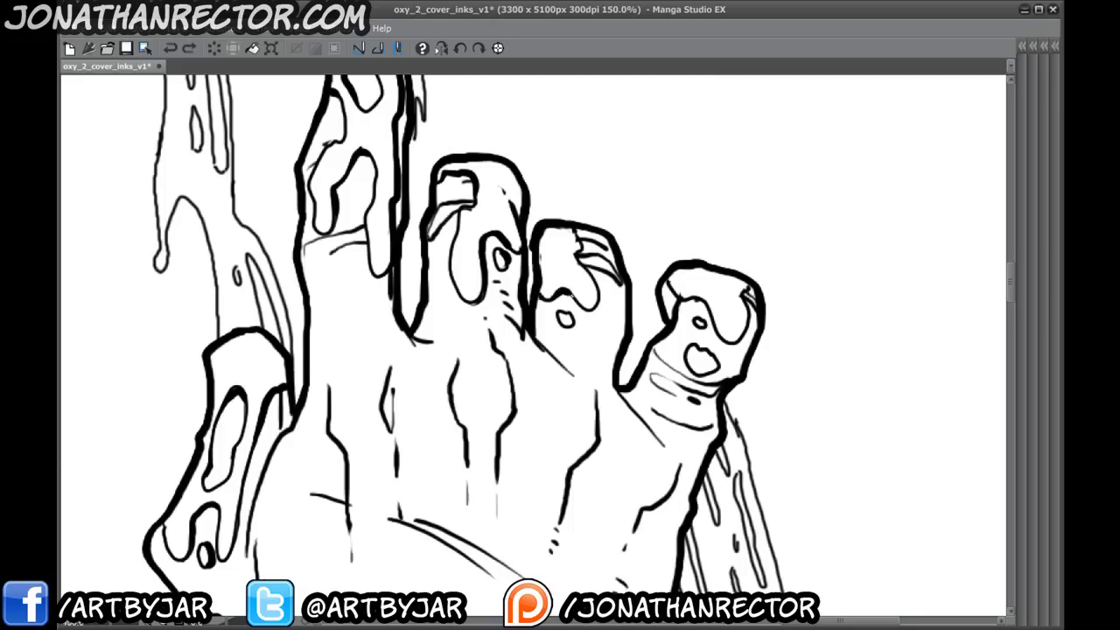
drag(601, 305, 582, 242)
drag(572, 229, 579, 237)
mouse_move(560, 332)
mouse_down()
mouse_move(466, 287)
mouse_move(477, 279)
mouse_up()
mouse_move(598, 301)
mouse_down()
mouse_move(620, 311)
mouse_move(622, 330)
mouse_up()
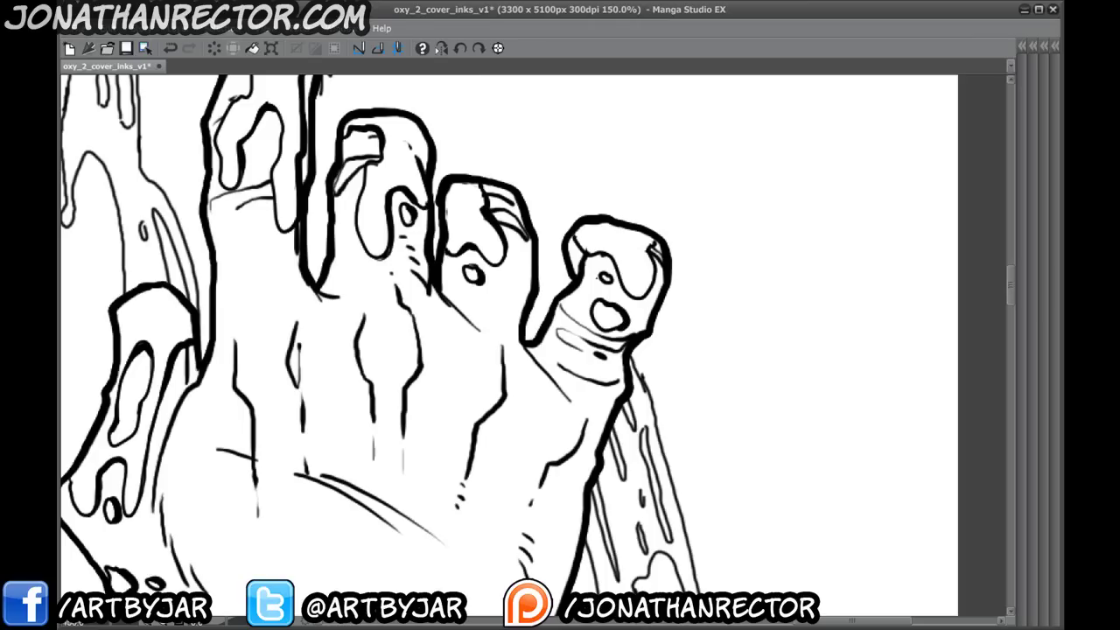
mouse_move(591, 256)
mouse_down()
mouse_move(623, 285)
mouse_move(652, 256)
mouse_move(651, 240)
mouse_up()
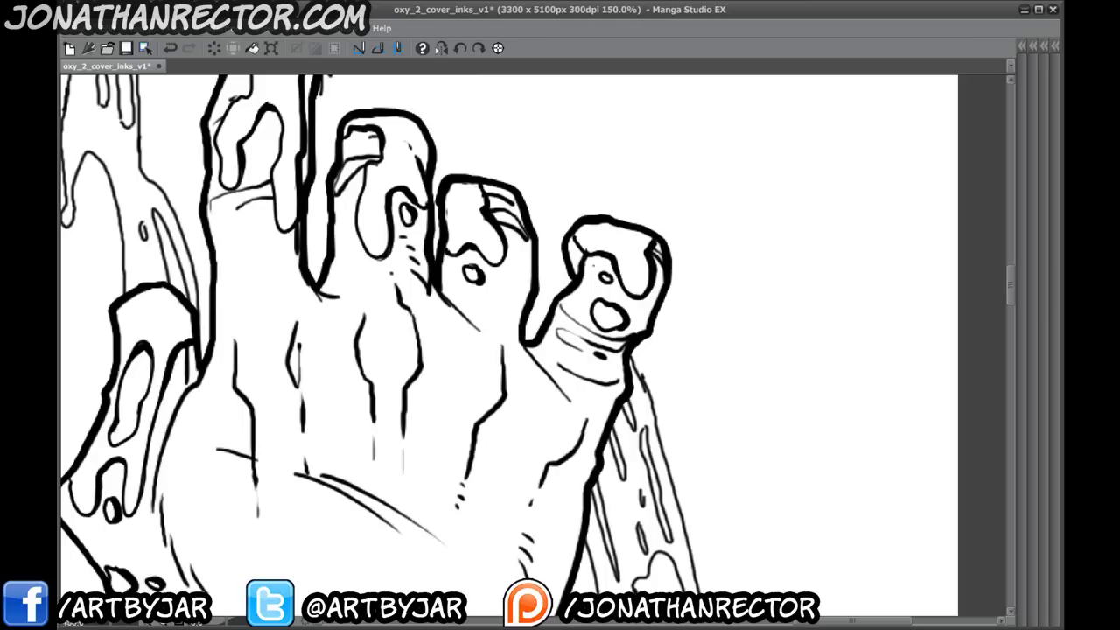
- Thicken one side of the blood drips on the upper two bands of the sleeve below the raised hand
drag(314, 480, 274, 125)
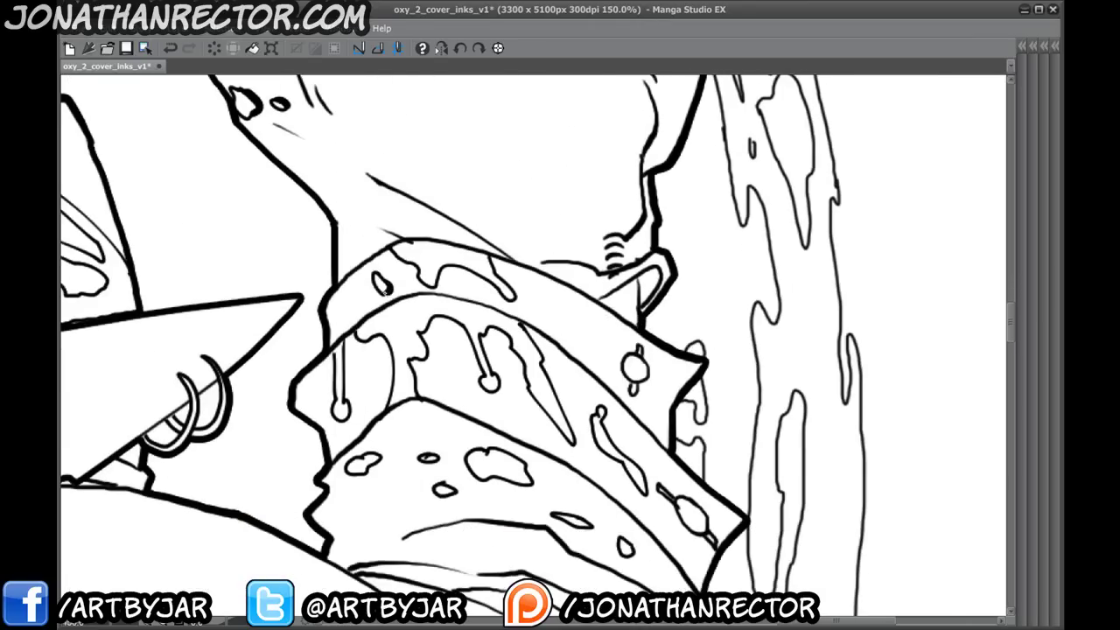
mouse_move(405, 261)
mouse_down()
mouse_move(418, 275)
mouse_move(435, 268)
mouse_move(500, 292)
mouse_move(497, 275)
mouse_move(515, 295)
mouse_up()
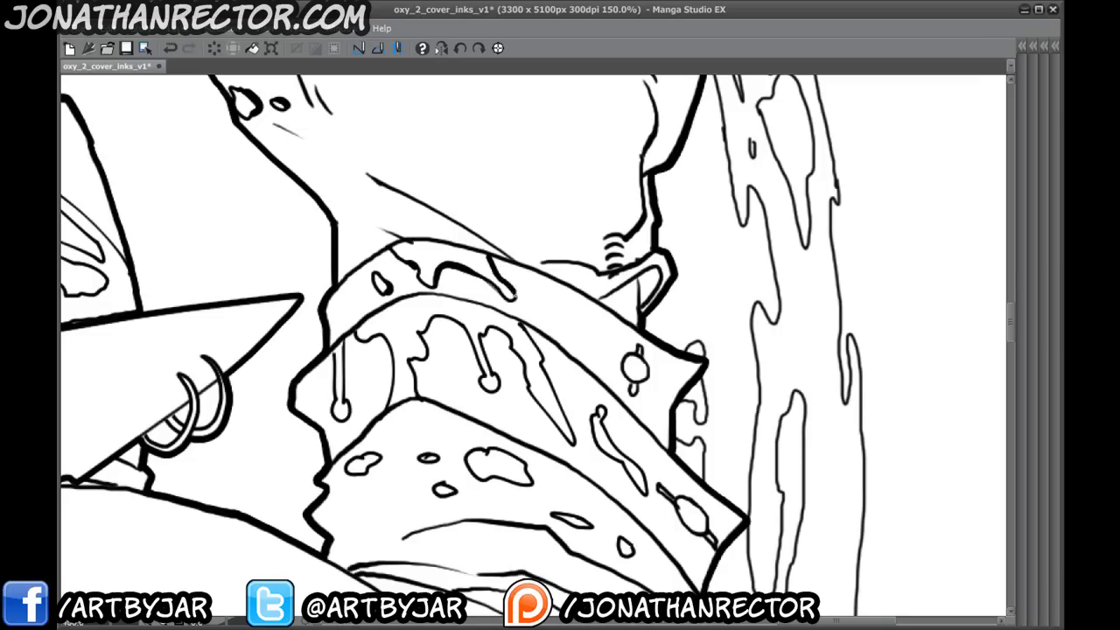
mouse_move(374, 412)
mouse_down()
mouse_move(431, 329)
mouse_move(401, 311)
mouse_move(401, 254)
mouse_up()
mouse_move(473, 310)
mouse_down()
mouse_move(480, 248)
mouse_move(507, 233)
mouse_up()
drag(556, 311, 539, 252)
drag(632, 359, 577, 239)
mouse_move(662, 326)
mouse_down()
mouse_move(658, 338)
mouse_move(706, 404)
mouse_up()
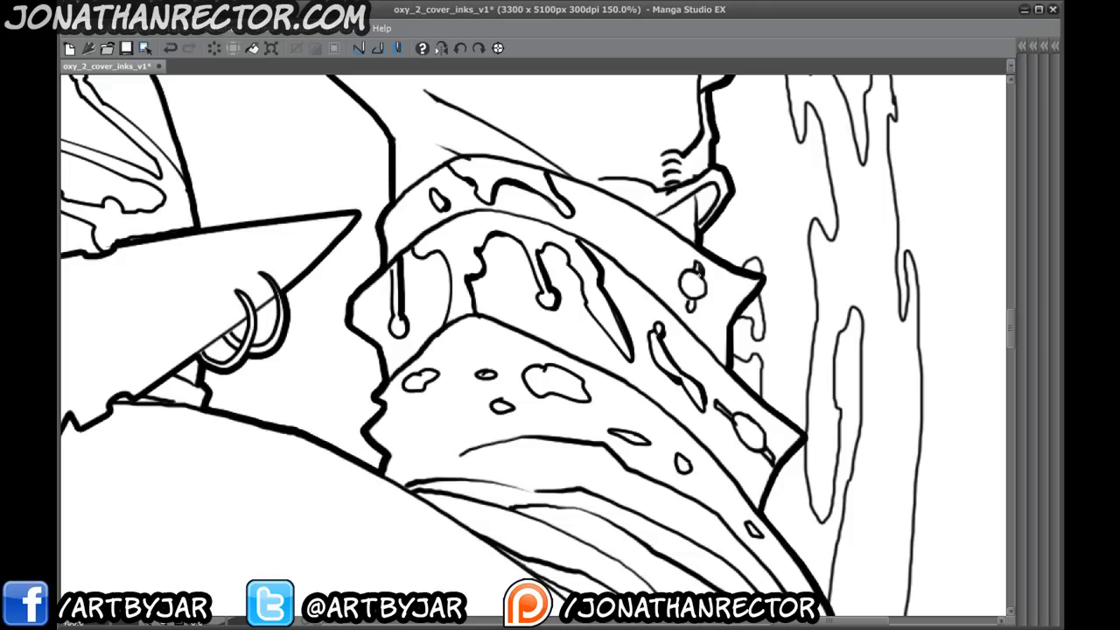
- Thicken one side of the round splats and slanted drips near the outer edge of the sleeve's two upper bands
mouse_move(702, 273)
mouse_down()
mouse_move(708, 293)
mouse_move(683, 295)
mouse_move(689, 306)
mouse_up()
drag(607, 314, 538, 247)
drag(565, 208, 688, 328)
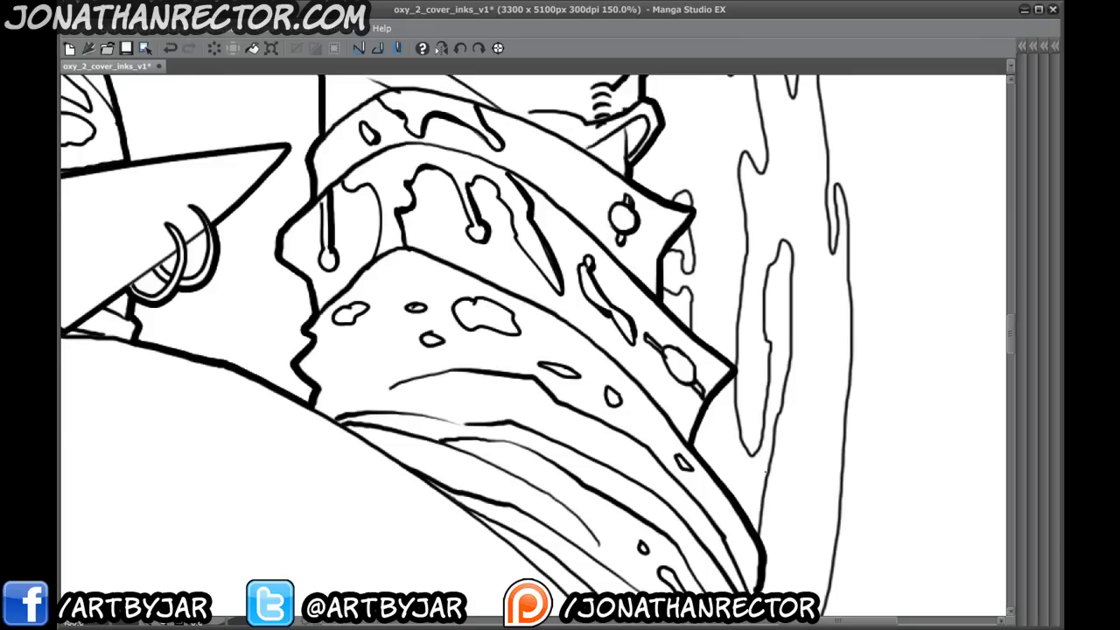
drag(592, 287, 579, 388)
mouse_move(532, 233)
mouse_down()
mouse_move(619, 276)
mouse_move(569, 252)
mouse_move(632, 217)
mouse_up()
drag(391, 297, 481, 401)
drag(467, 514, 446, 359)
drag(655, 458, 575, 293)
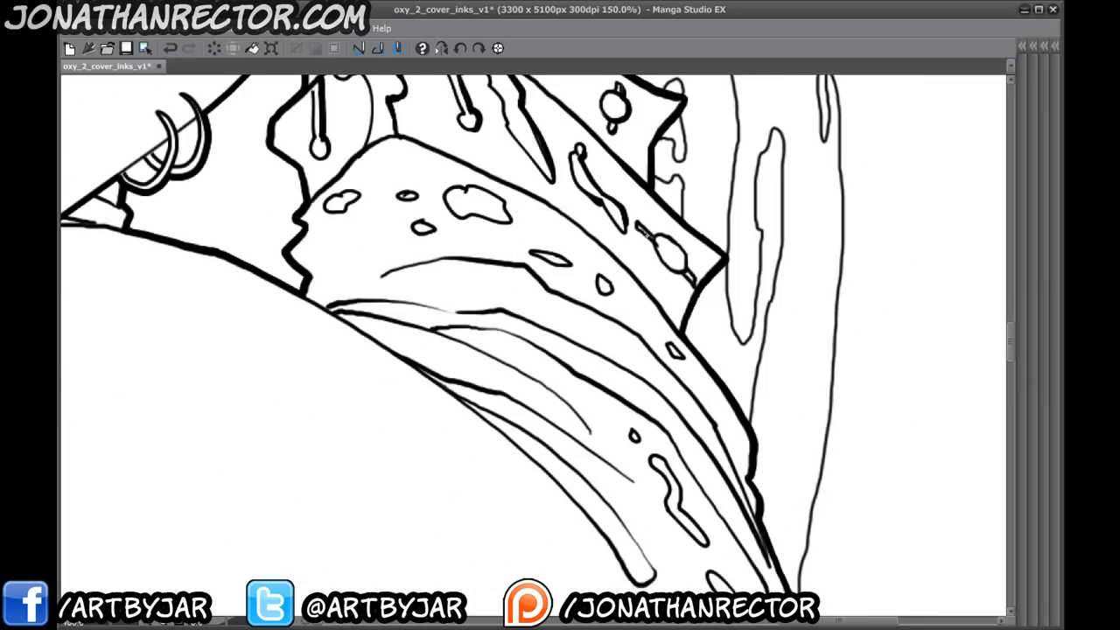
mouse_move(638, 227)
mouse_down()
mouse_move(674, 271)
mouse_move(695, 284)
mouse_move(691, 261)
mouse_move(699, 277)
mouse_up()
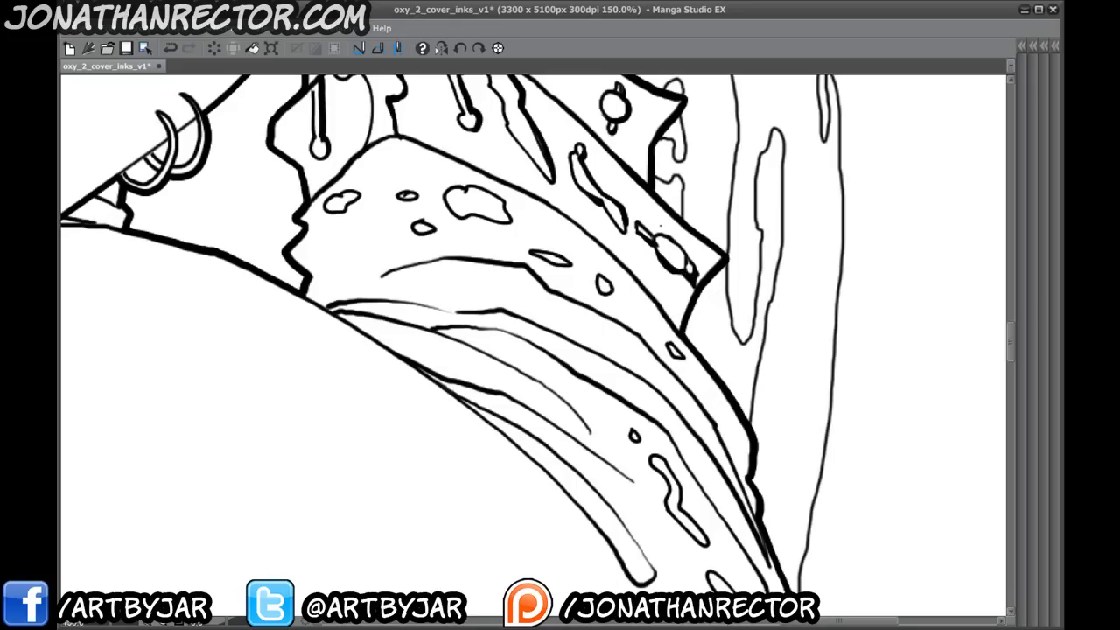
- Add shadow weight to the small spot and the long wavy drips at the lower end of the sleeve
drag(582, 429, 664, 514)
drag(652, 561, 525, 282)
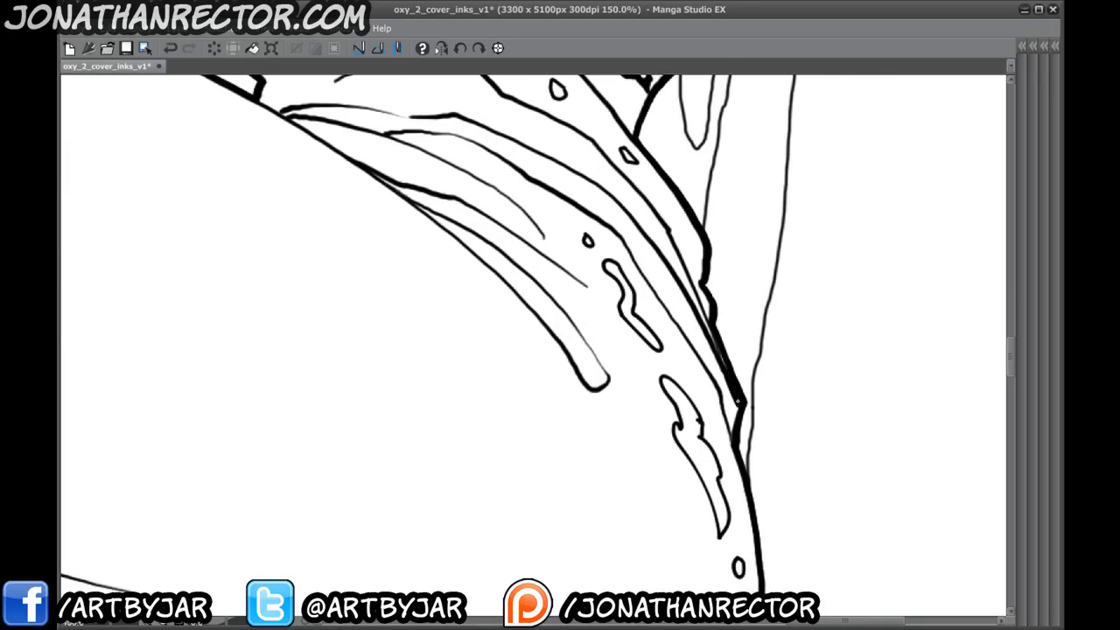
drag(631, 333, 743, 490)
drag(656, 493, 485, 280)
mouse_move(551, 203)
mouse_down()
mouse_move(590, 302)
mouse_move(645, 388)
mouse_up()
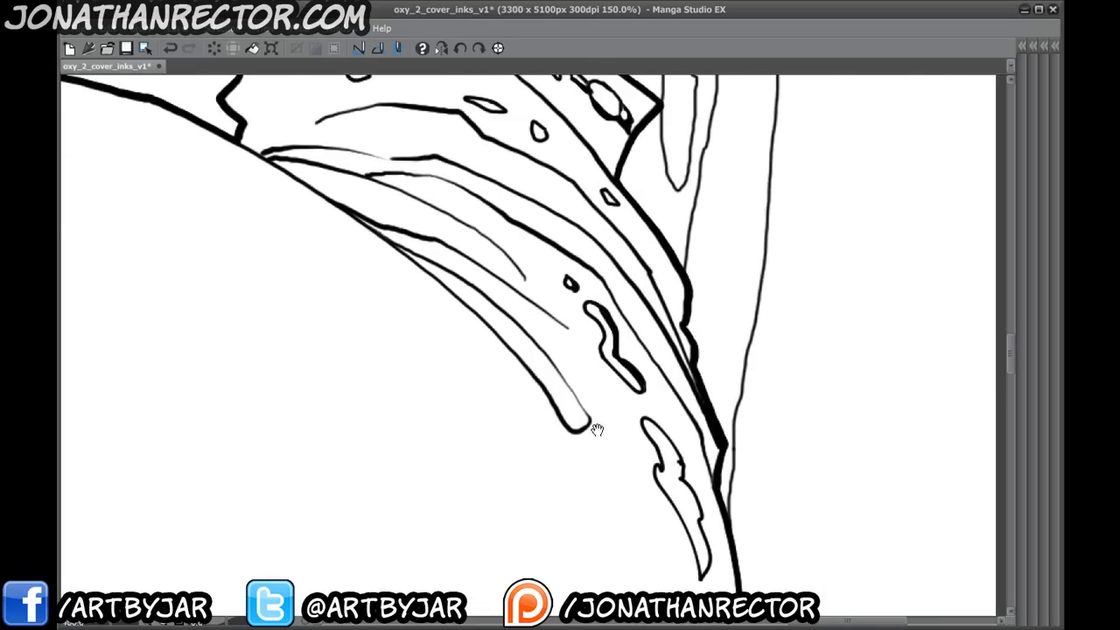
drag(595, 430, 548, 358)
drag(545, 259, 494, 186)
mouse_move(570, 285)
mouse_down()
mouse_move(605, 361)
mouse_move(616, 420)
mouse_move(607, 436)
mouse_move(631, 475)
mouse_up()
- Ink heavier shadow edges on the scattered blood spots across the sleeve section below the two bands
drag(540, 297, 645, 560)
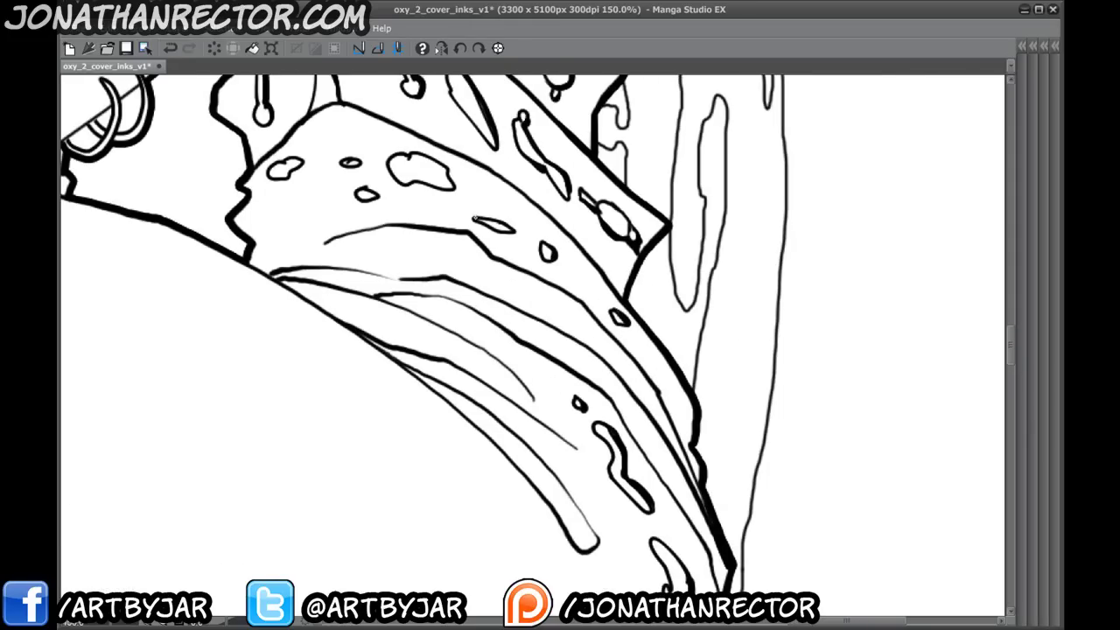
mouse_move(376, 151)
mouse_down()
mouse_move(426, 234)
mouse_move(465, 238)
mouse_move(497, 273)
mouse_up()
mouse_move(391, 245)
mouse_down()
mouse_move(410, 246)
mouse_move(429, 278)
mouse_up()
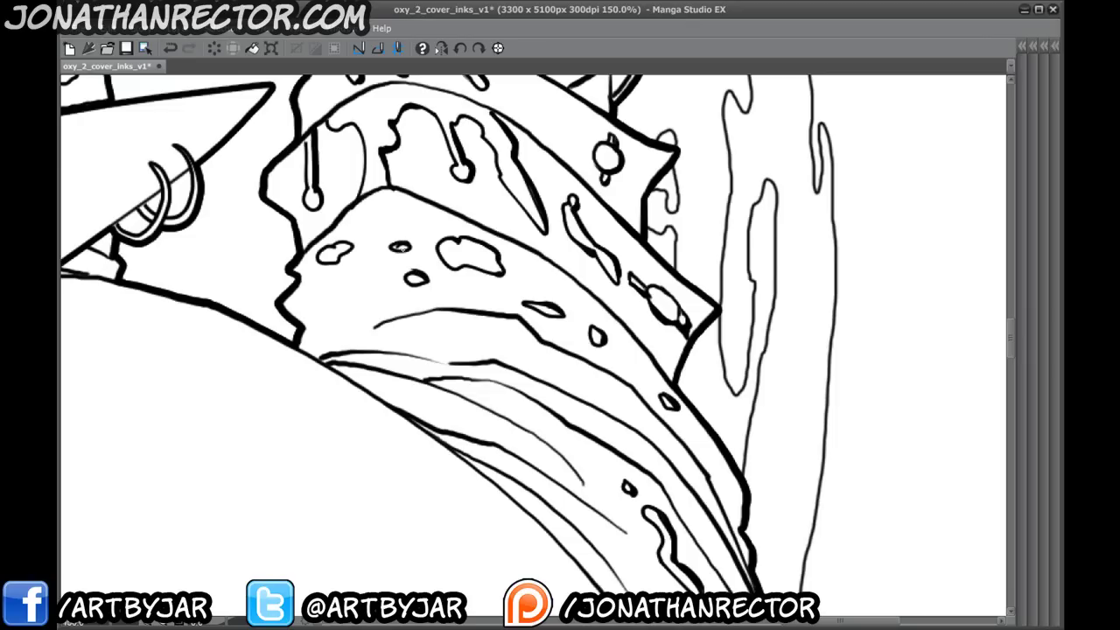
mouse_move(337, 242)
mouse_down()
mouse_move(294, 266)
mouse_move(300, 295)
mouse_move(335, 264)
mouse_up()
mouse_move(336, 395)
mouse_down()
mouse_move(393, 464)
mouse_move(437, 476)
mouse_move(476, 288)
mouse_move(263, 413)
mouse_move(289, 331)
mouse_up()
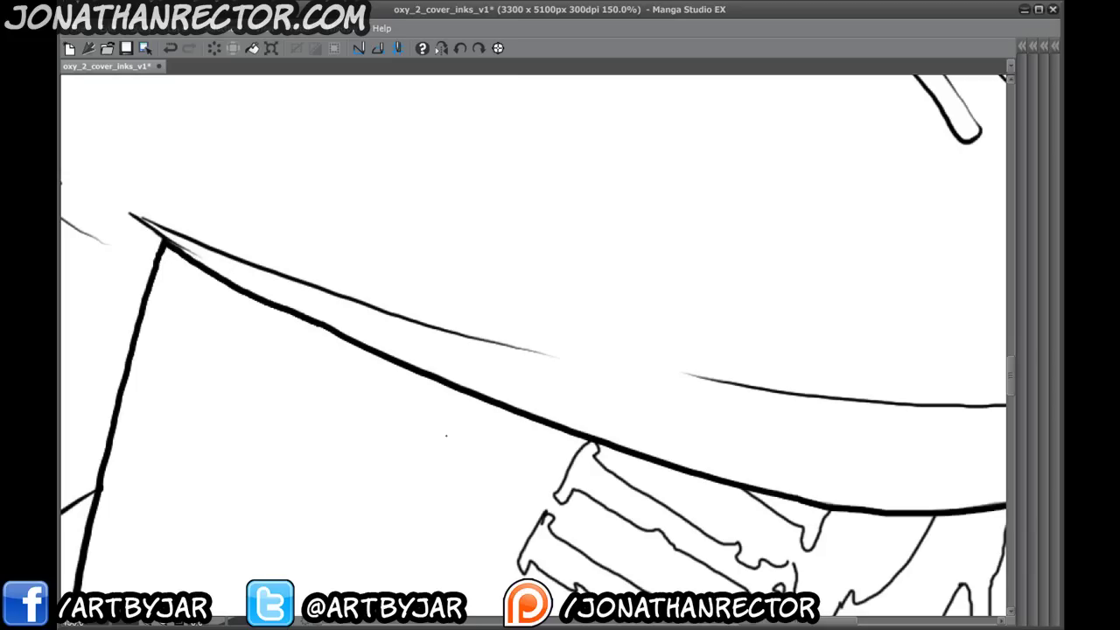
- Close the gaps in the long curved contour below the tattooed arm and thicken it where it meets the lower line
drag(236, 338, 586, 588)
drag(303, 405, 314, 238)
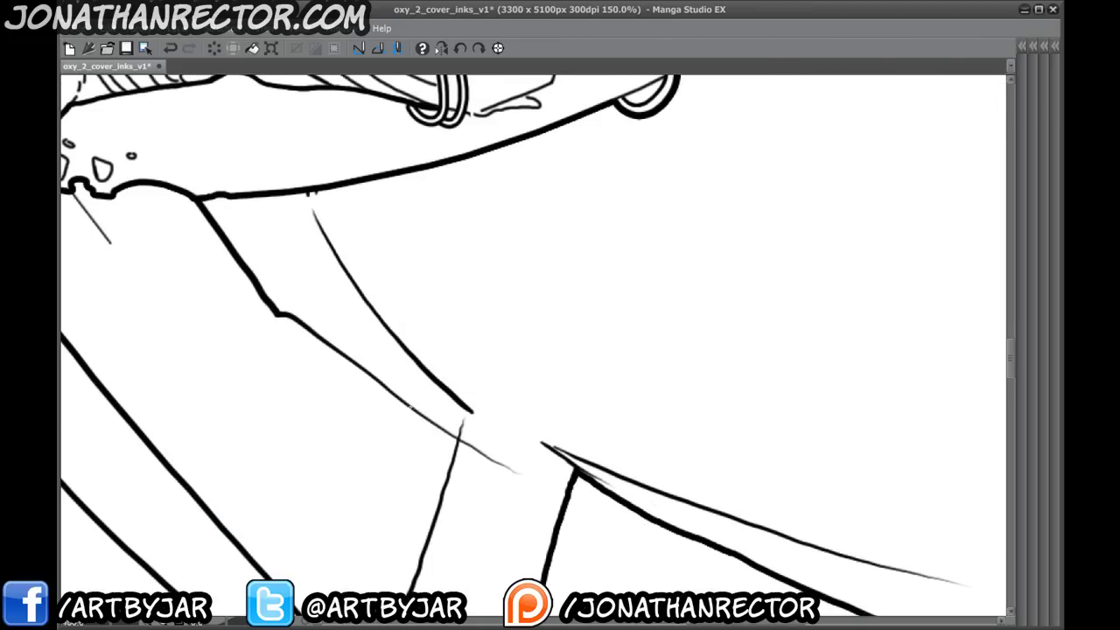
drag(321, 379, 385, 442)
drag(604, 525, 448, 418)
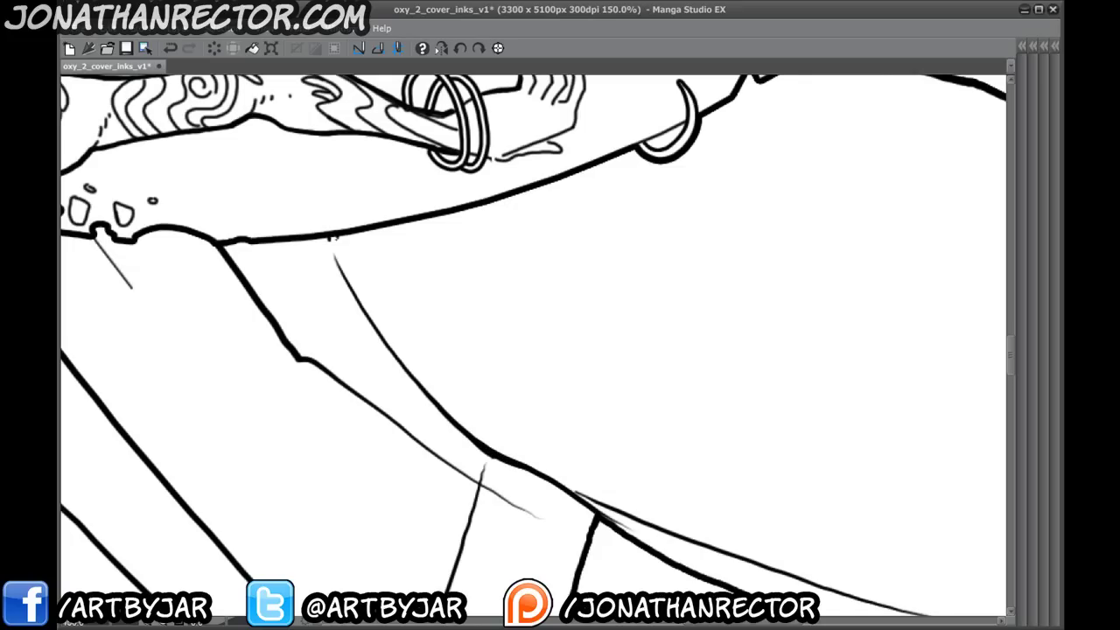
drag(376, 338, 322, 236)
drag(520, 502, 174, 288)
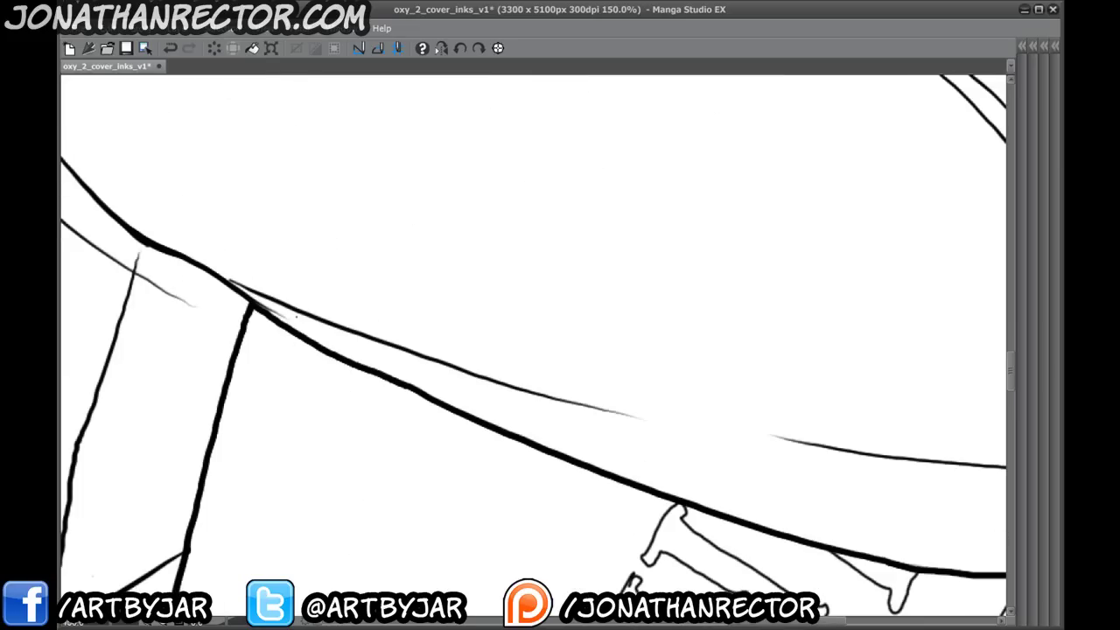
drag(403, 349, 196, 261)
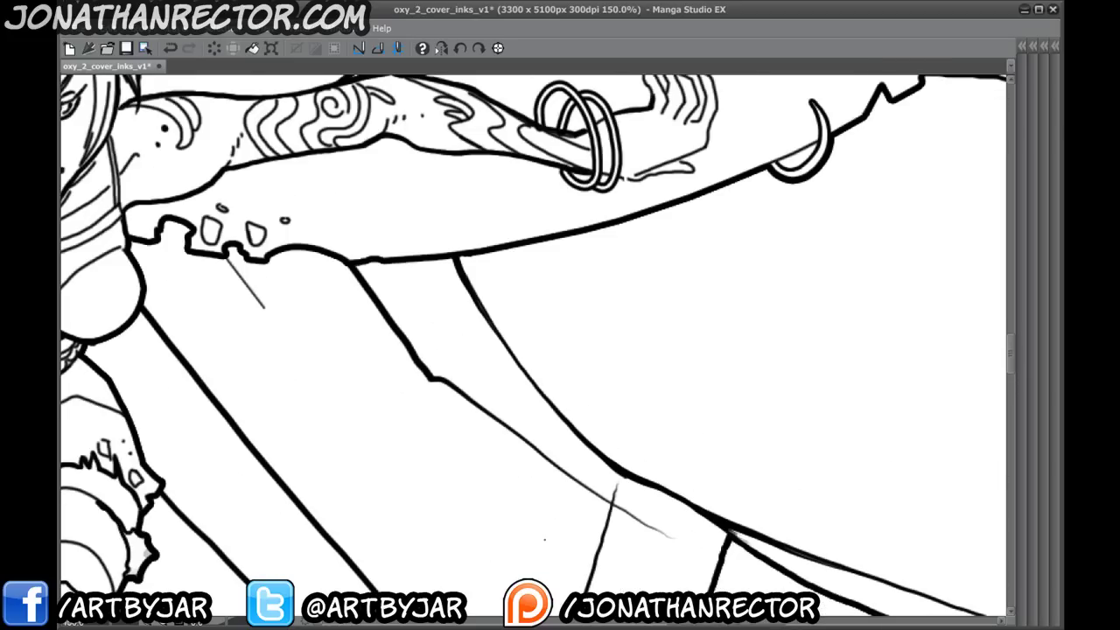
drag(412, 498, 450, 328)
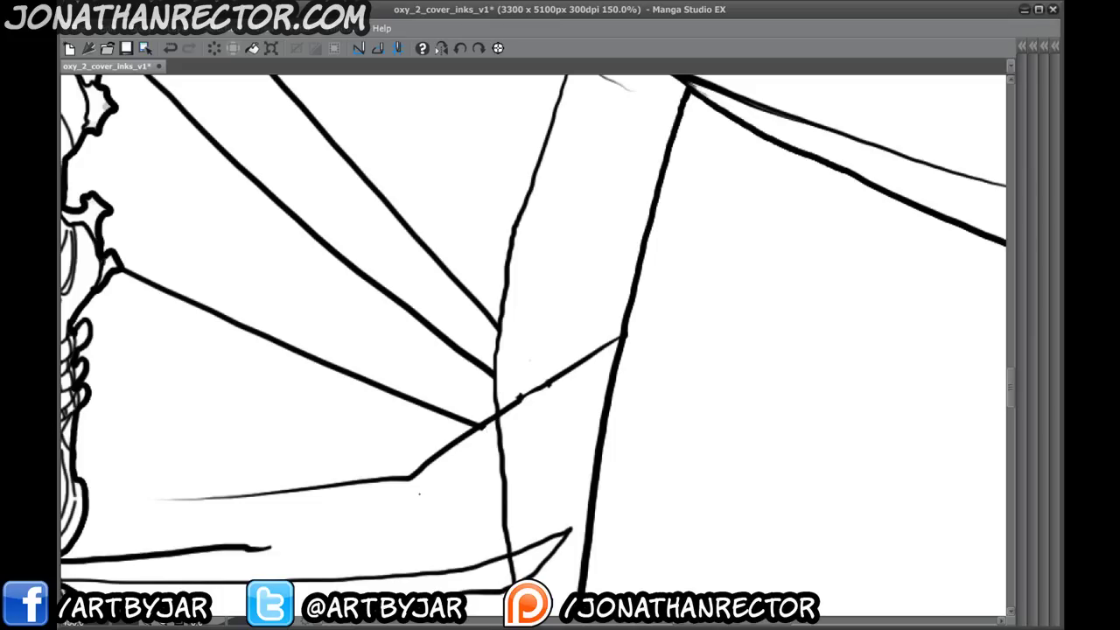
mouse_move(217, 446)
mouse_down()
mouse_move(543, 382)
mouse_move(822, 463)
mouse_move(736, 383)
mouse_up()
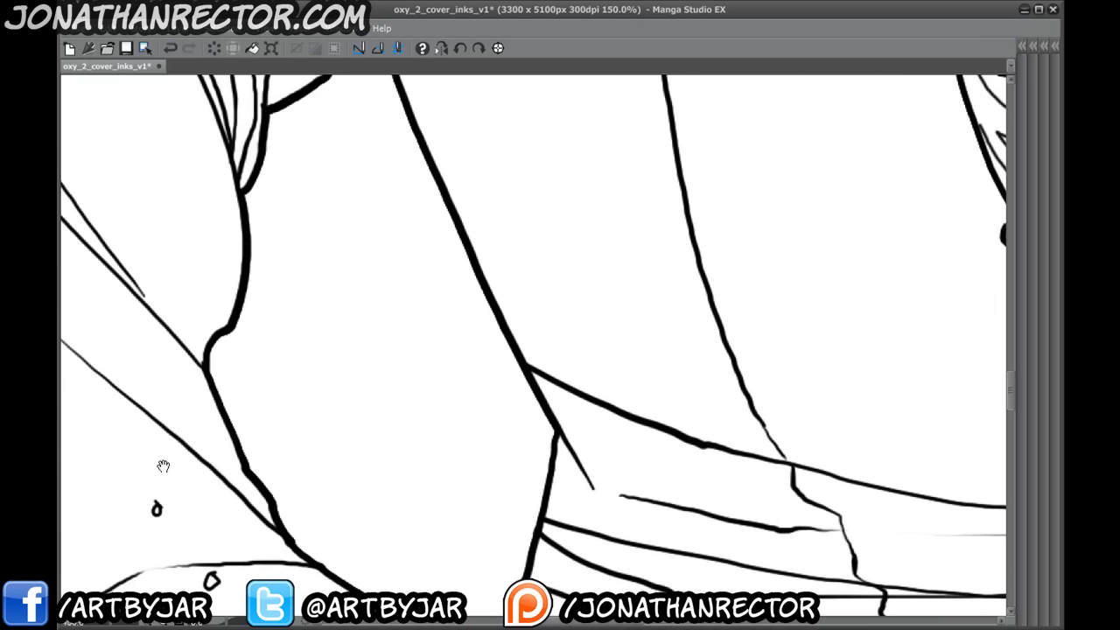
mouse_move(297, 545)
mouse_down()
mouse_move(413, 445)
mouse_move(594, 340)
mouse_move(367, 464)
mouse_move(411, 392)
mouse_move(275, 382)
mouse_up()
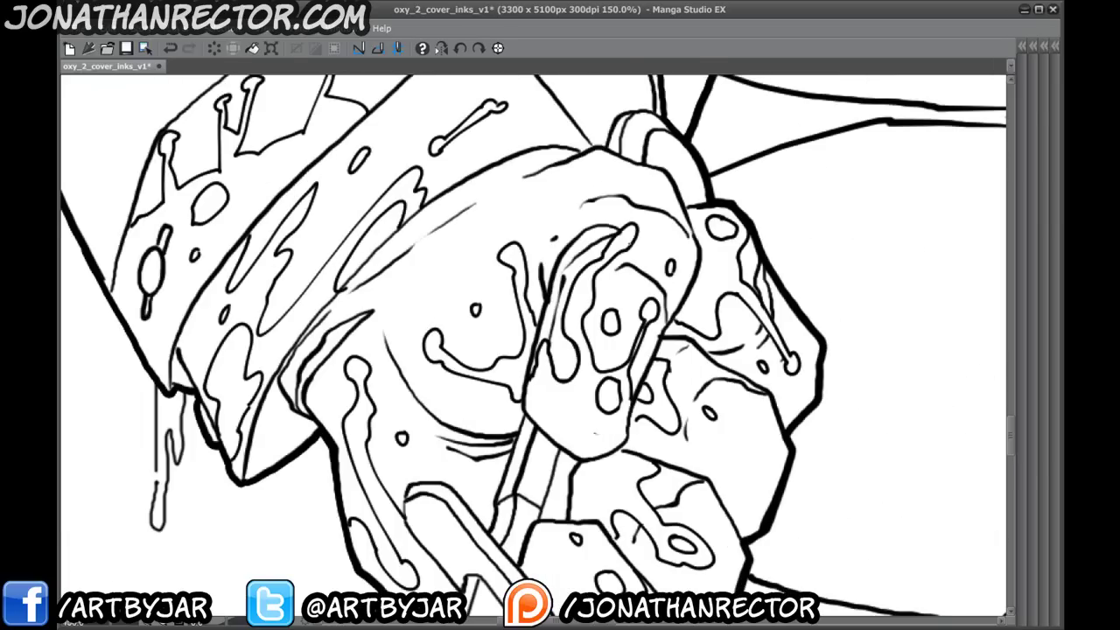
mouse_move(638, 229)
mouse_down()
mouse_move(590, 312)
mouse_move(560, 320)
mouse_move(539, 275)
mouse_up()
drag(536, 263, 506, 326)
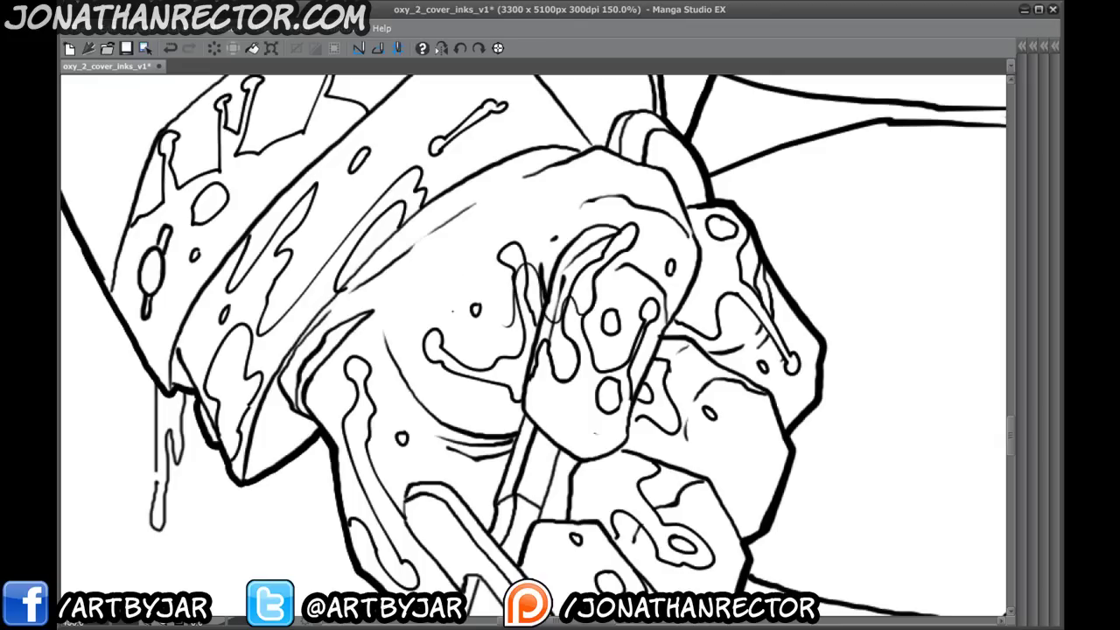
key(ctrl+z)
drag(470, 285, 458, 301)
drag(447, 262, 434, 315)
drag(429, 289, 404, 329)
drag(410, 306, 403, 337)
key(ctrl+z)
key(ctrl+z)
key(ctrl+z)
key(ctrl+z)
key(ctrl+z)
key(ctrl+z)
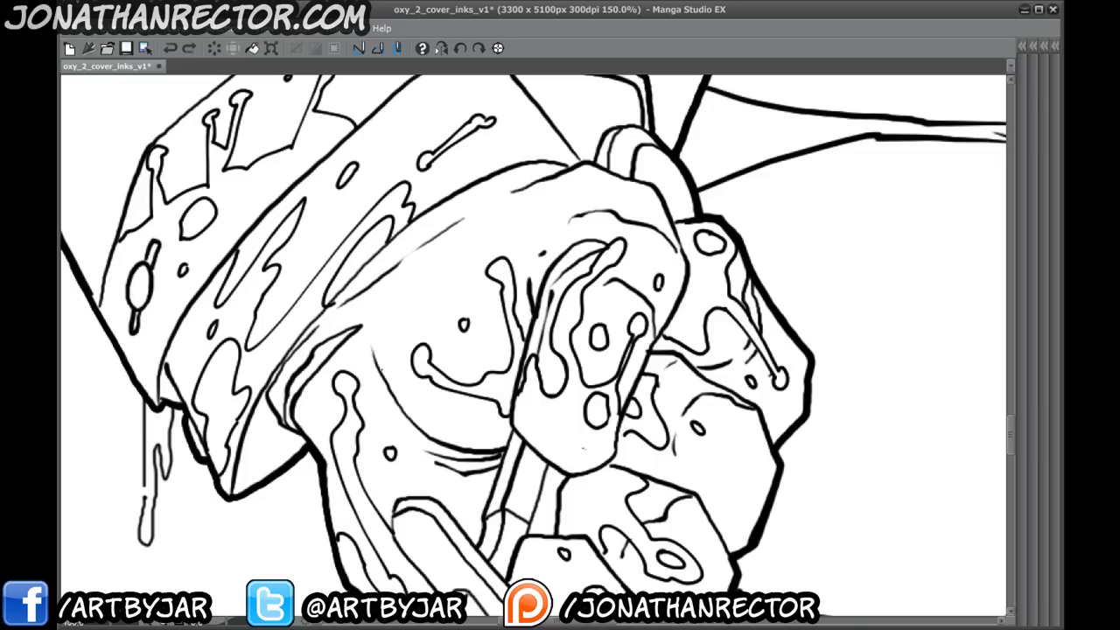
- Increase the Mapping pen's brush size and thicken the shadow edges of the blood shapes on the knife hand's thumb
key(Tab)
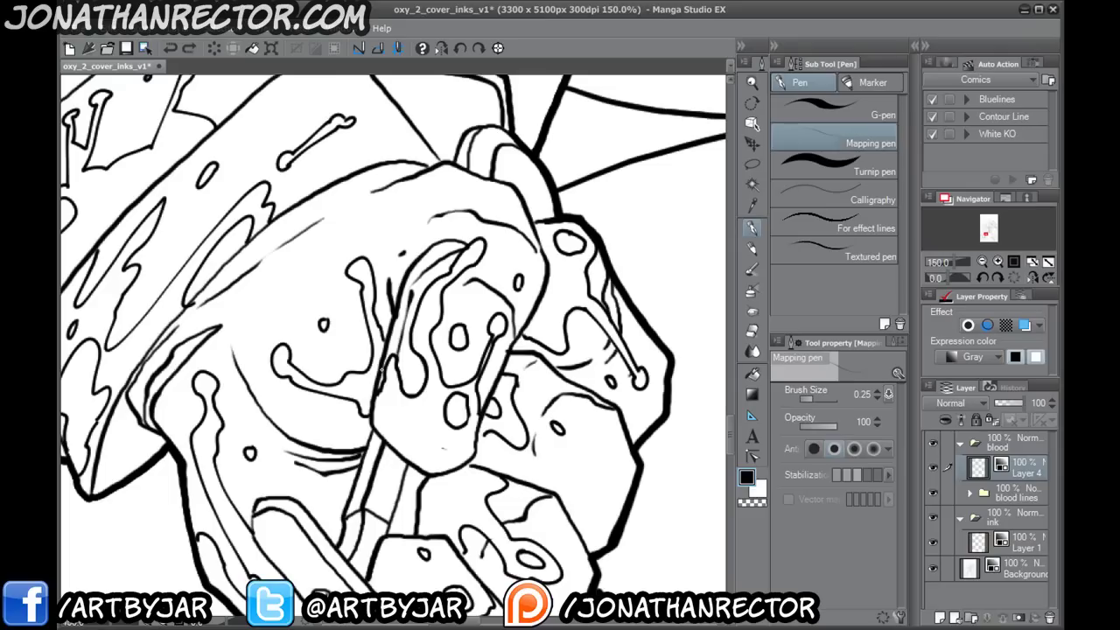
key(bracketright)
key(Tab)
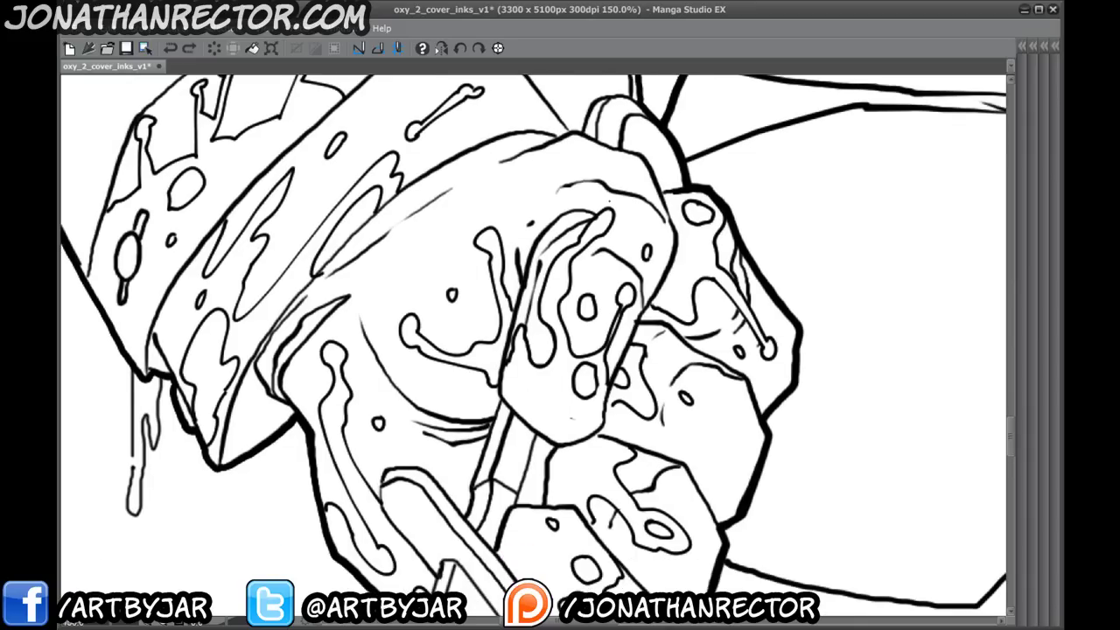
mouse_move(612, 208)
mouse_down()
mouse_move(576, 259)
mouse_move(556, 322)
mouse_move(591, 359)
mouse_up()
drag(619, 309, 611, 329)
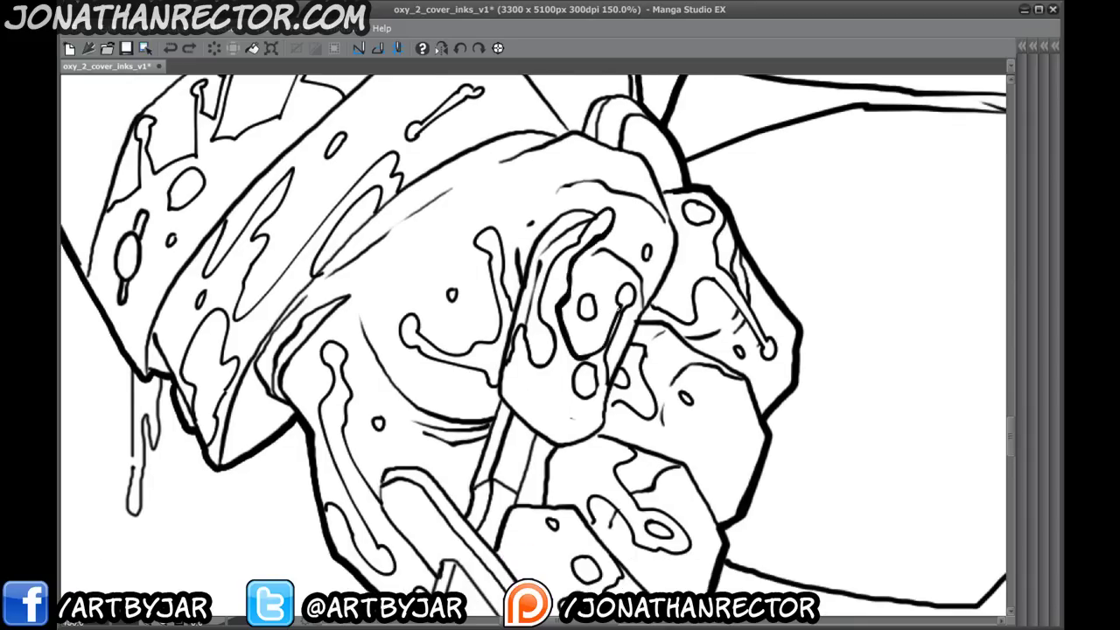
mouse_move(634, 290)
mouse_down()
mouse_move(609, 384)
mouse_move(574, 378)
mouse_move(594, 365)
mouse_move(595, 393)
mouse_up()
mouse_move(623, 303)
mouse_down()
mouse_move(606, 359)
mouse_move(607, 333)
mouse_up()
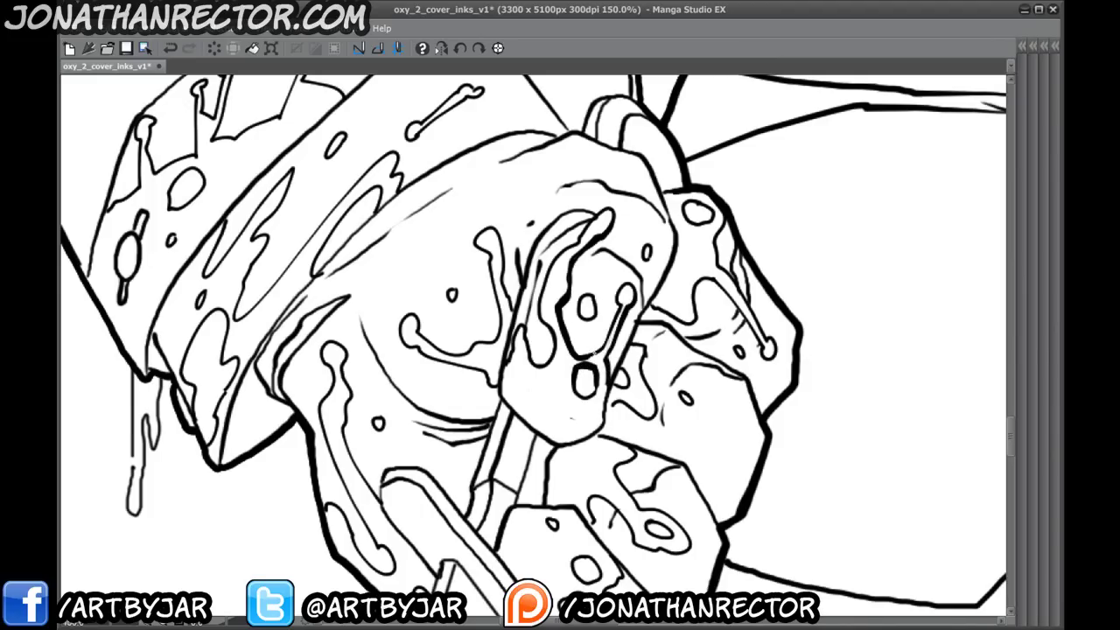
drag(590, 296, 590, 322)
drag(647, 246, 647, 261)
drag(526, 334, 556, 326)
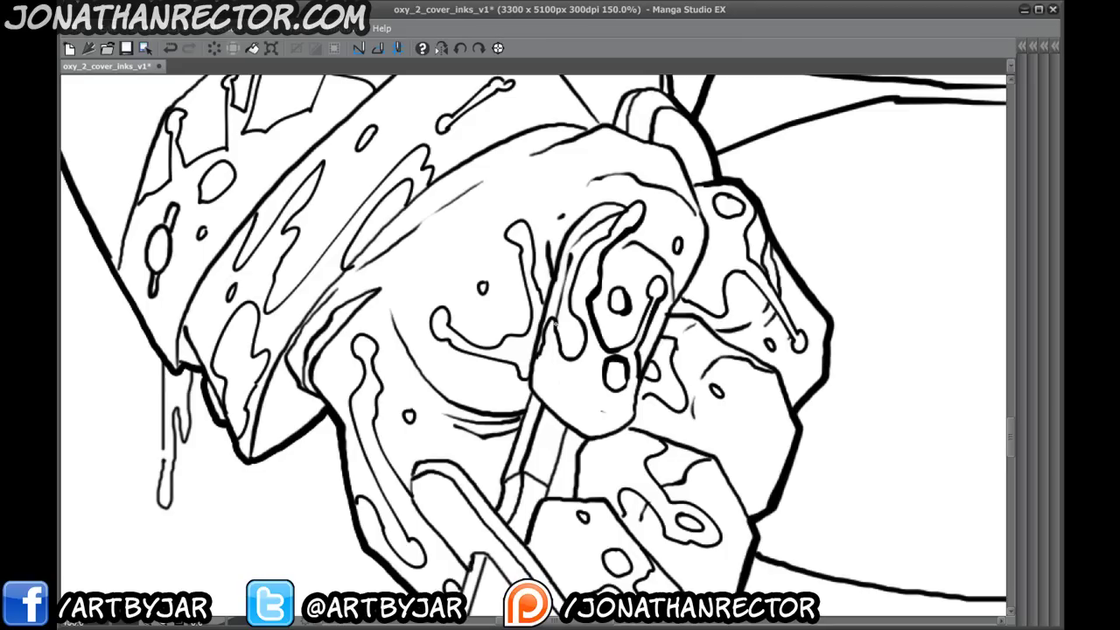
- Ink heavier edges on the blood drips across the back of the knife hand and on its index finger
drag(524, 217, 542, 305)
drag(441, 306, 457, 264)
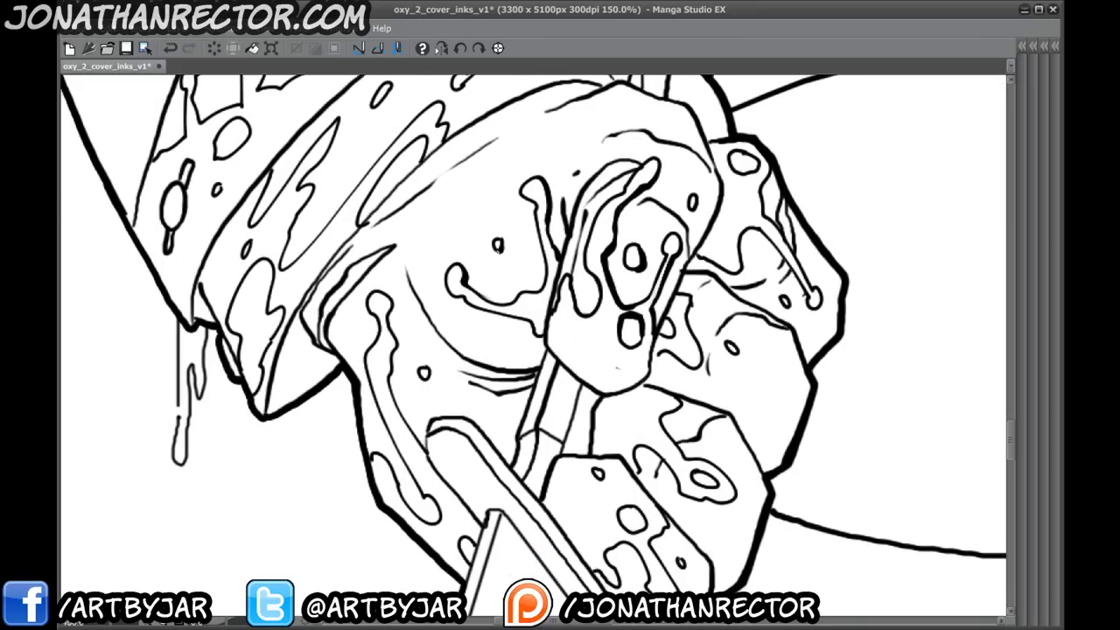
mouse_move(453, 298)
mouse_down()
mouse_move(544, 341)
mouse_move(367, 361)
mouse_up()
mouse_move(552, 175)
mouse_down()
mouse_move(579, 190)
mouse_move(588, 235)
mouse_up()
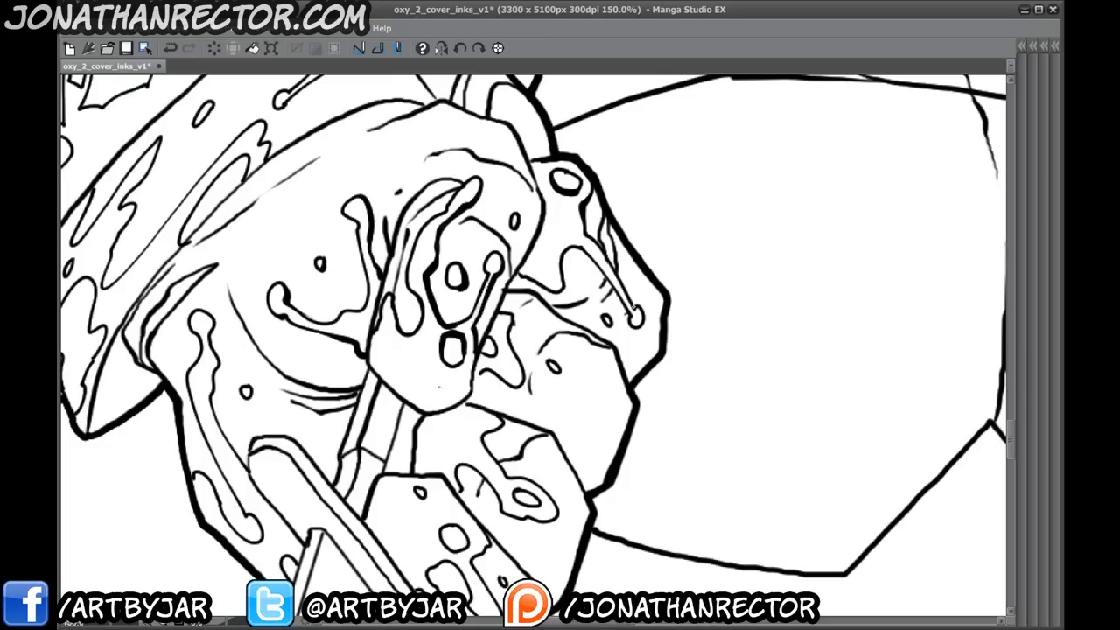
mouse_move(515, 273)
mouse_down()
mouse_move(555, 293)
mouse_move(562, 263)
mouse_move(602, 271)
mouse_move(637, 319)
mouse_up()
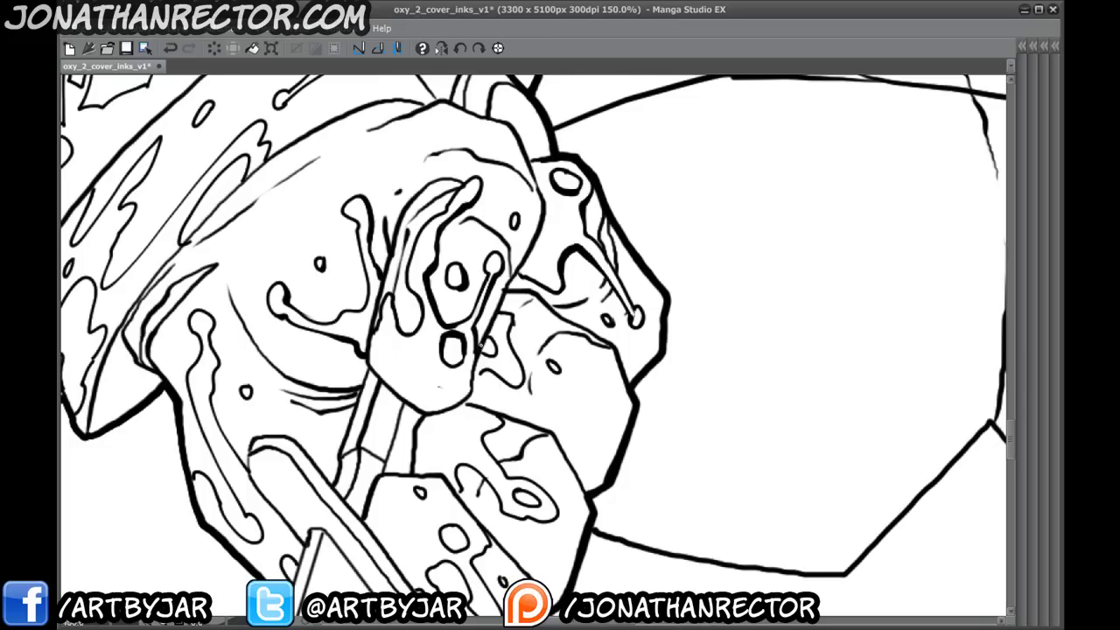
drag(478, 346, 546, 263)
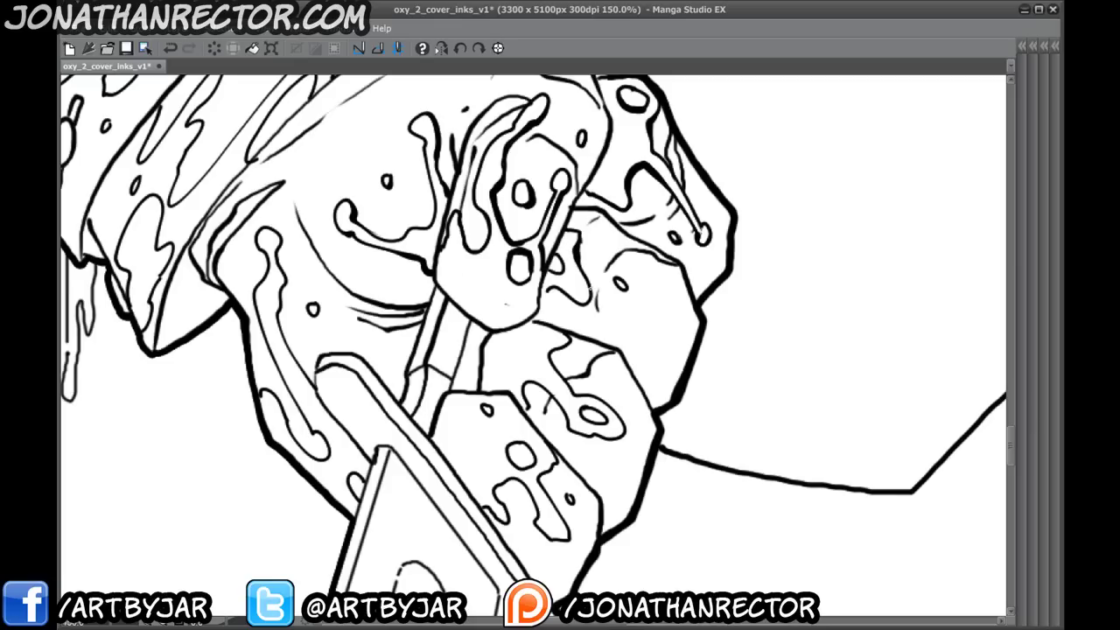
- Add shadow weight to the blood spots and splatter on the knife hand's middle and ring fingers
drag(557, 274, 563, 254)
drag(618, 278, 624, 289)
mouse_move(491, 380)
mouse_down()
mouse_move(495, 287)
mouse_move(530, 315)
mouse_move(548, 292)
mouse_move(570, 338)
mouse_move(599, 348)
mouse_move(628, 337)
mouse_move(624, 323)
mouse_move(585, 320)
mouse_move(609, 336)
mouse_up()
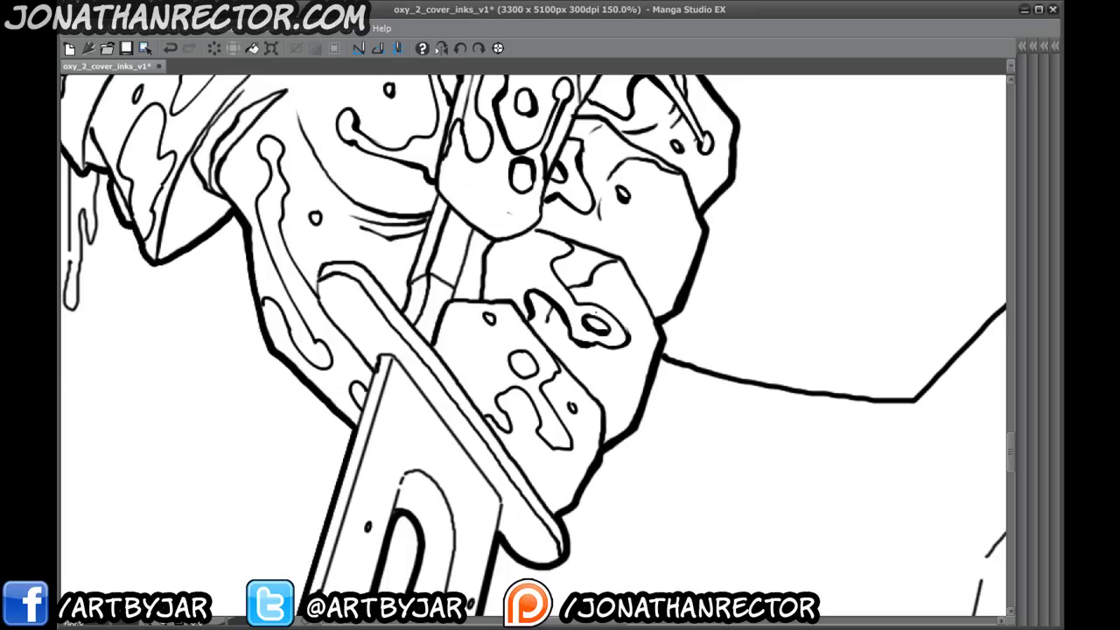
drag(563, 282, 572, 248)
- Thicken one side of the blood spots and the branching drip on the knife hand's little finger
drag(459, 353, 509, 289)
mouse_move(586, 302)
mouse_down()
mouse_move(562, 287)
mouse_move(565, 307)
mouse_up()
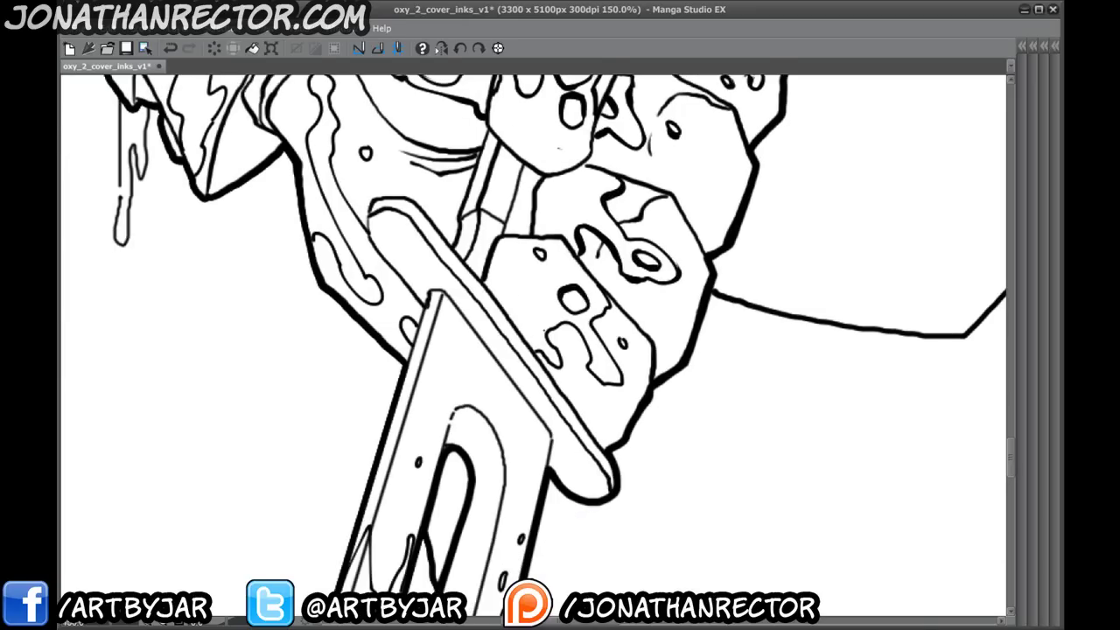
mouse_move(534, 351)
mouse_down()
mouse_move(551, 363)
mouse_move(581, 327)
mouse_move(591, 366)
mouse_move(605, 296)
mouse_up()
drag(619, 341, 625, 347)
- Ink heavier edges on the long drips along the side of the knife hand and on the rounded end of the knife guard
mouse_move(310, 102)
mouse_down()
mouse_move(485, 268)
mouse_move(560, 298)
mouse_move(558, 345)
mouse_move(580, 409)
mouse_move(574, 448)
mouse_move(518, 296)
mouse_move(525, 333)
mouse_move(594, 401)
mouse_up()
mouse_move(505, 305)
mouse_down()
mouse_move(541, 427)
mouse_move(453, 286)
mouse_move(411, 267)
mouse_up()
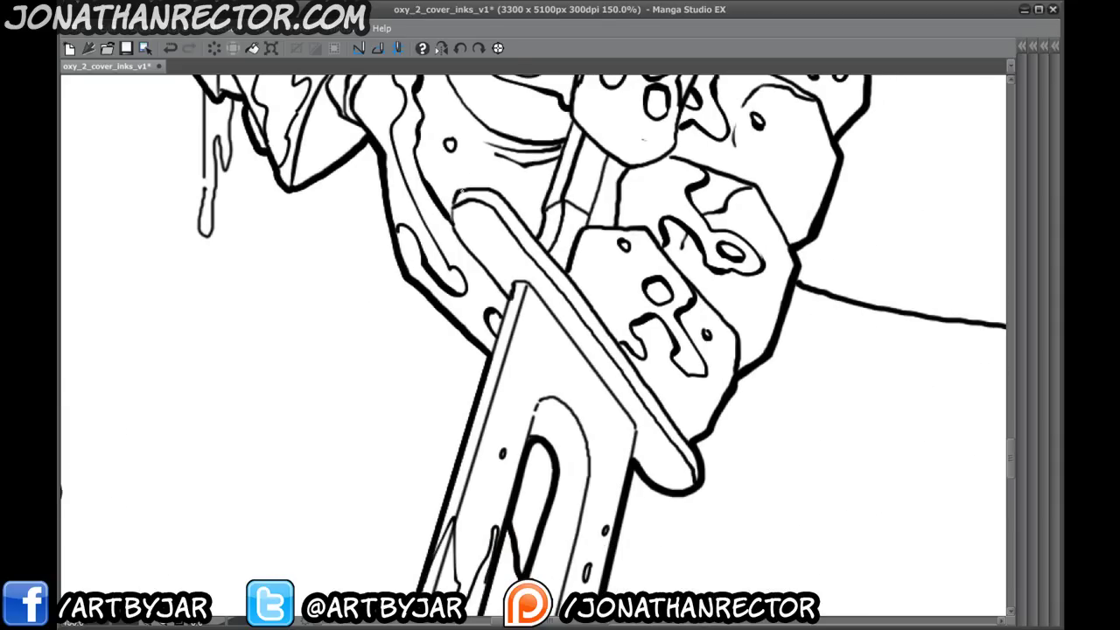
mouse_move(499, 194)
mouse_down()
mouse_move(464, 191)
mouse_move(454, 213)
mouse_move(512, 293)
mouse_move(492, 360)
mouse_up()
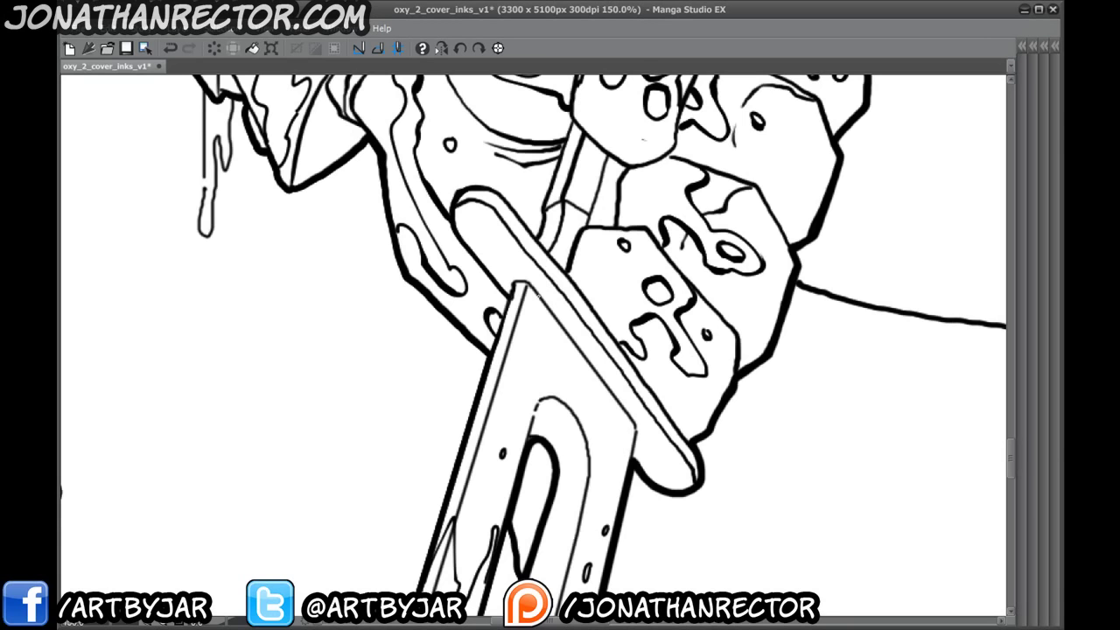
- Thicken the shadow edges of the slanted drips and the jagged splat on the cuff nearest the knife hand
mouse_move(336, 237)
mouse_down()
mouse_move(415, 465)
mouse_move(624, 474)
mouse_up()
drag(480, 353, 505, 319)
drag(555, 288, 537, 334)
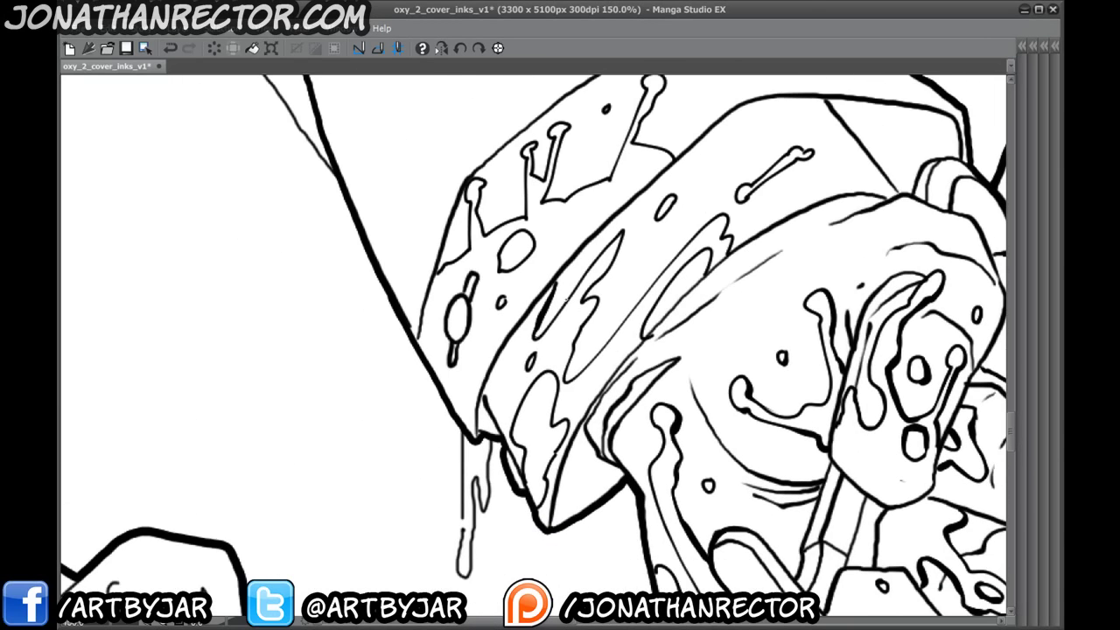
mouse_move(616, 247)
mouse_down()
mouse_move(582, 305)
mouse_move(569, 381)
mouse_up()
mouse_move(518, 410)
mouse_down()
mouse_move(532, 341)
mouse_move(535, 378)
mouse_move(528, 344)
mouse_move(561, 304)
mouse_move(567, 359)
mouse_up()
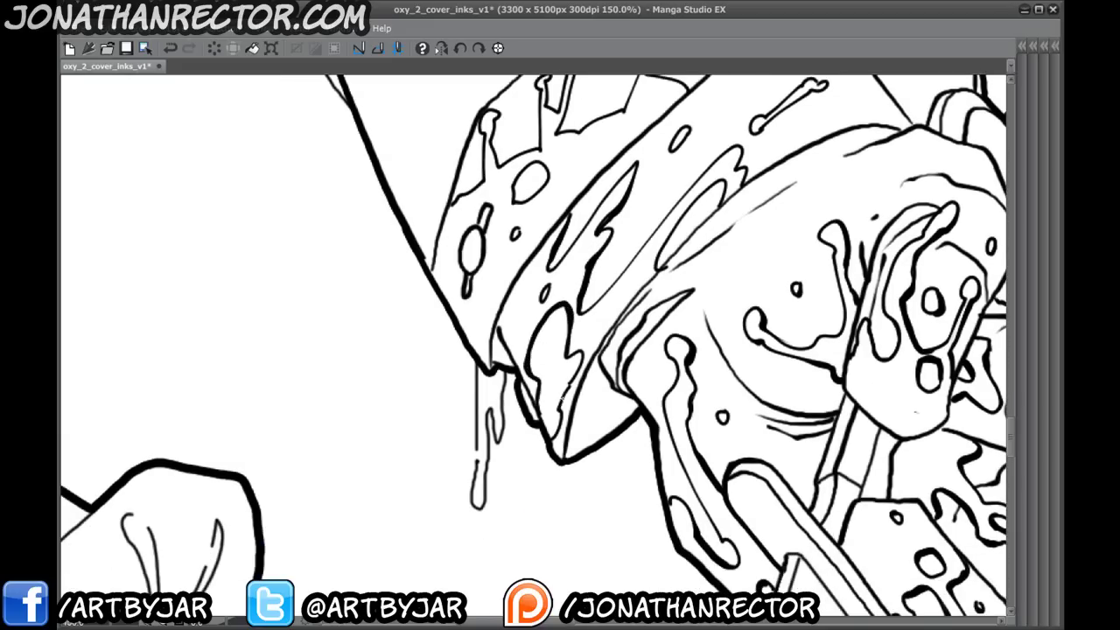
- Add shadow weight to the cuff's remaining long streaks and small spots, and save the file
drag(592, 316, 517, 430)
mouse_move(669, 263)
mouse_down()
mouse_move(666, 307)
mouse_move(622, 320)
mouse_move(581, 388)
mouse_up()
drag(662, 279, 662, 290)
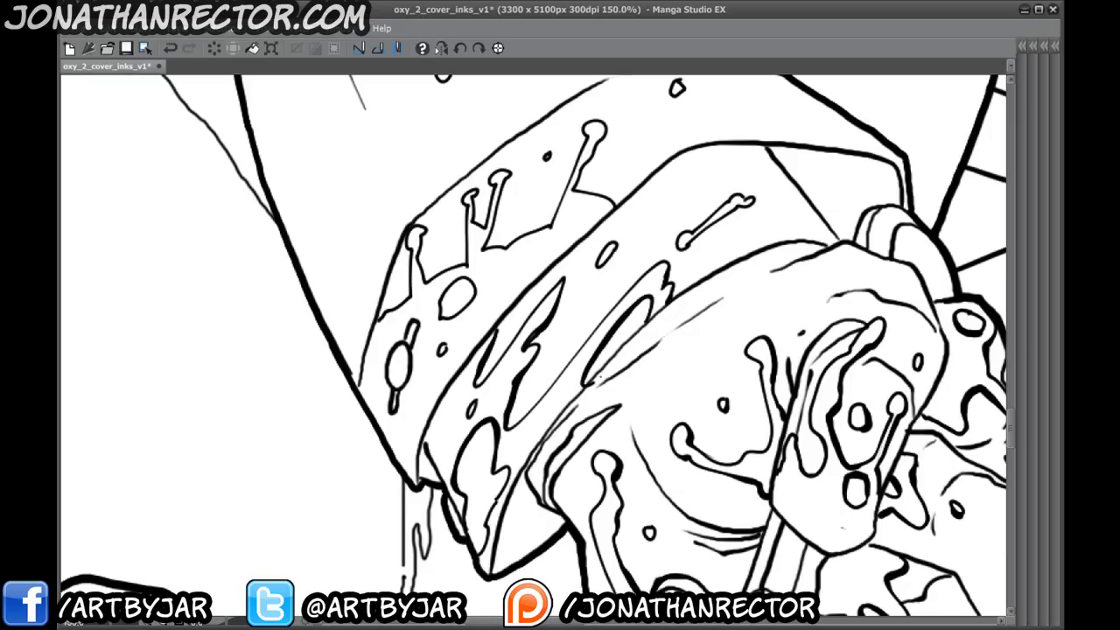
drag(595, 384, 585, 391)
mouse_move(754, 200)
mouse_down()
mouse_move(683, 249)
mouse_move(600, 266)
mouse_move(518, 258)
mouse_up()
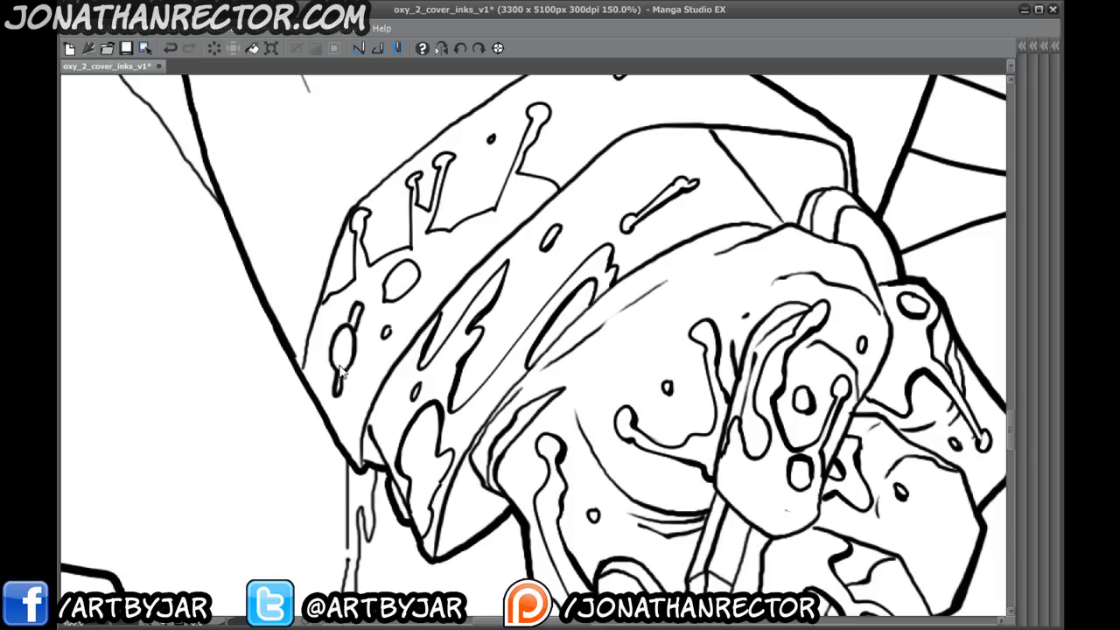
key(ctrl+s)
scroll(534, 346, down, 5)
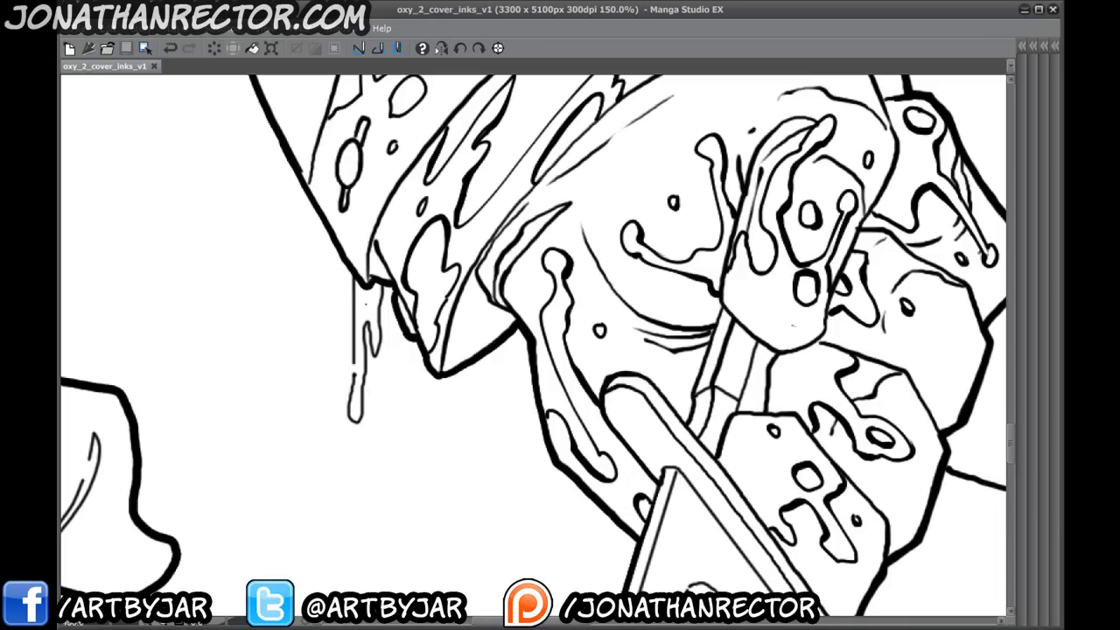
- Ink the shadow edges of the thin drips hanging from the lower tip of the cuff
mouse_move(382, 283)
mouse_down()
mouse_move(359, 418)
mouse_move(355, 278)
mouse_up()
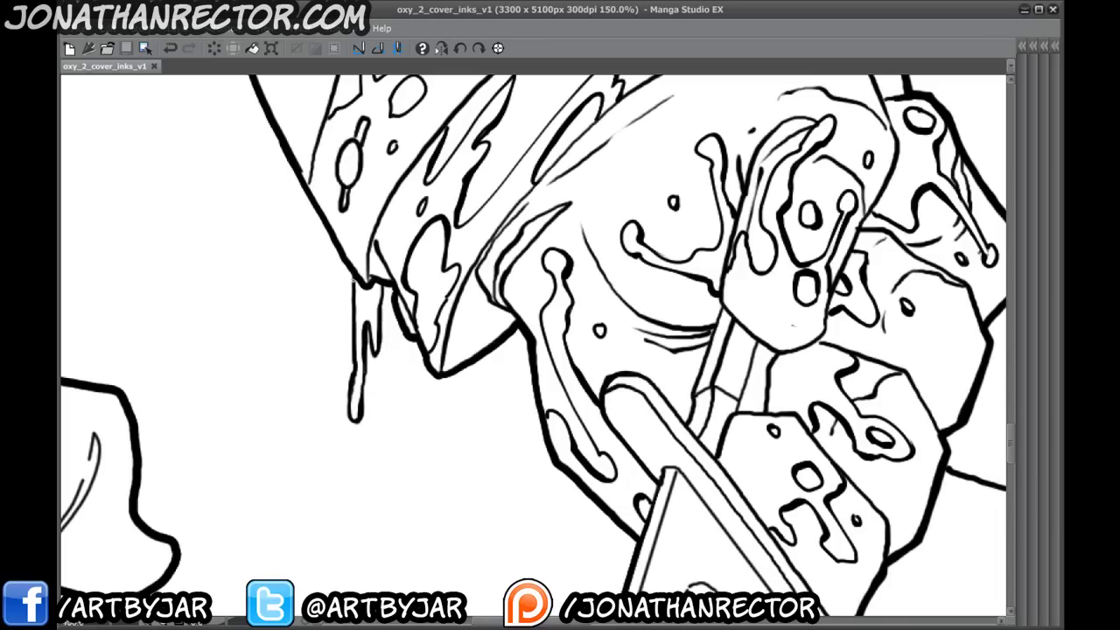
key(Tab)
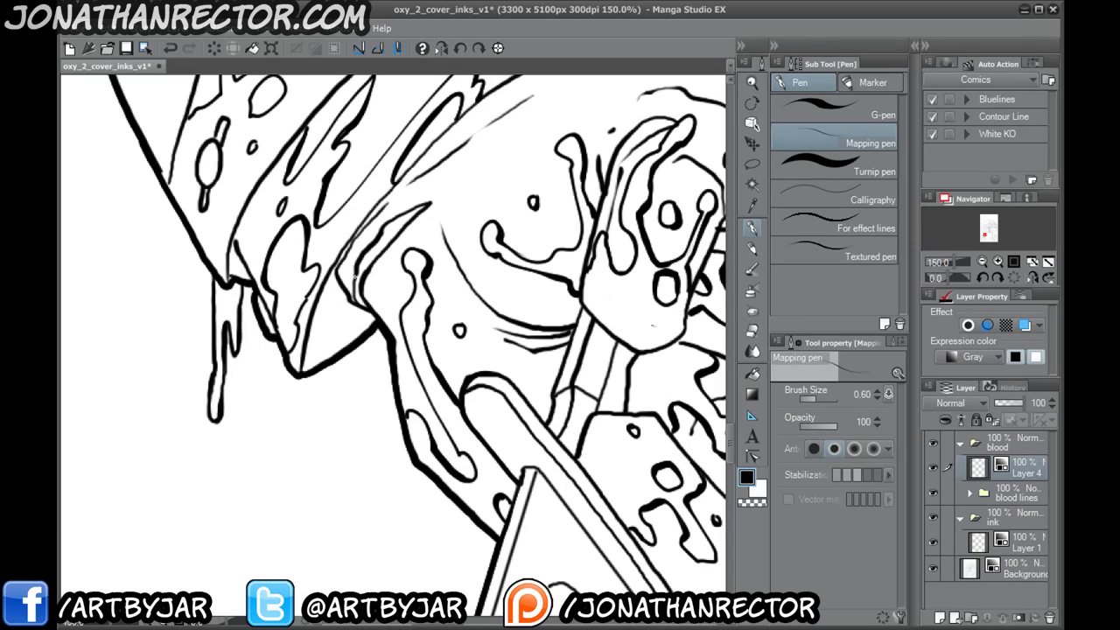
key(Tab)
- Thicken the shadow sides of the pinhead drips and the oval blood spot on the cuff's outer band
drag(336, 280, 356, 470)
drag(360, 296, 373, 377)
drag(410, 300, 411, 353)
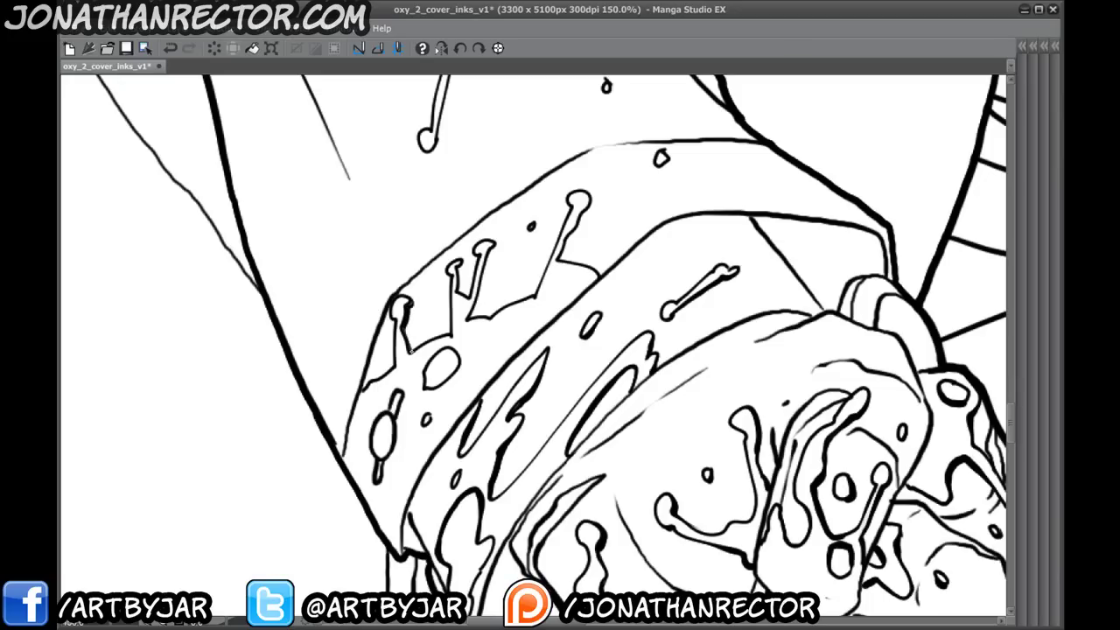
drag(459, 265, 464, 301)
mouse_move(497, 242)
mouse_down()
mouse_move(471, 318)
mouse_move(492, 256)
mouse_up()
mouse_move(588, 200)
mouse_down()
mouse_move(561, 262)
mouse_move(600, 277)
mouse_up()
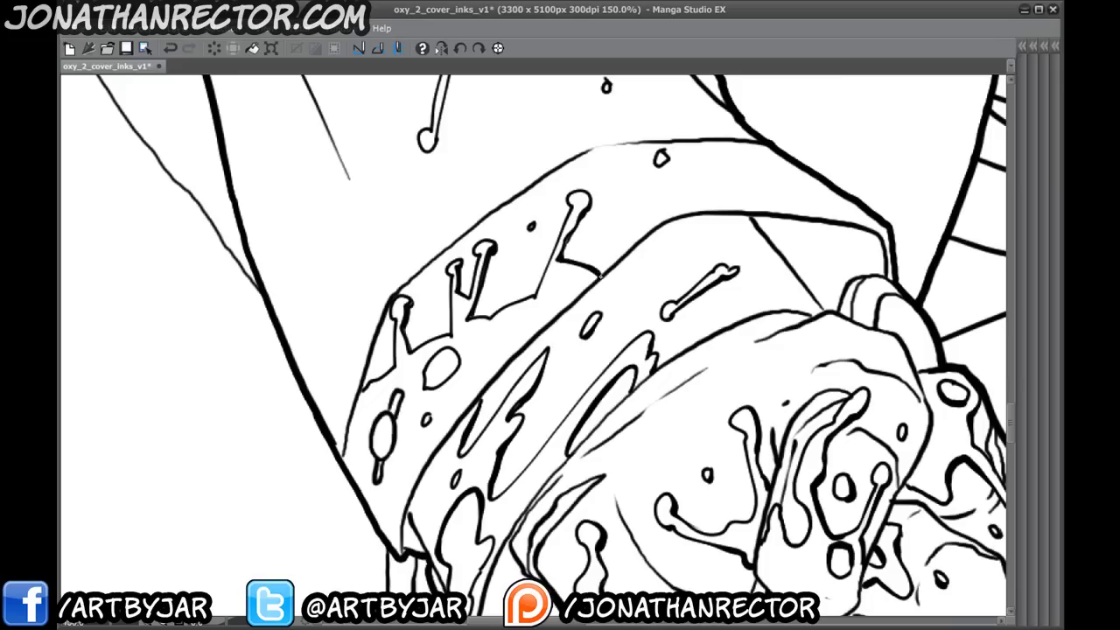
mouse_move(427, 389)
mouse_down()
mouse_move(424, 366)
mouse_move(453, 347)
mouse_move(461, 354)
mouse_up()
- Add shadow weight to the small blood spots and the long double-ended drip on the sleeve by the cuff
drag(370, 325, 320, 465)
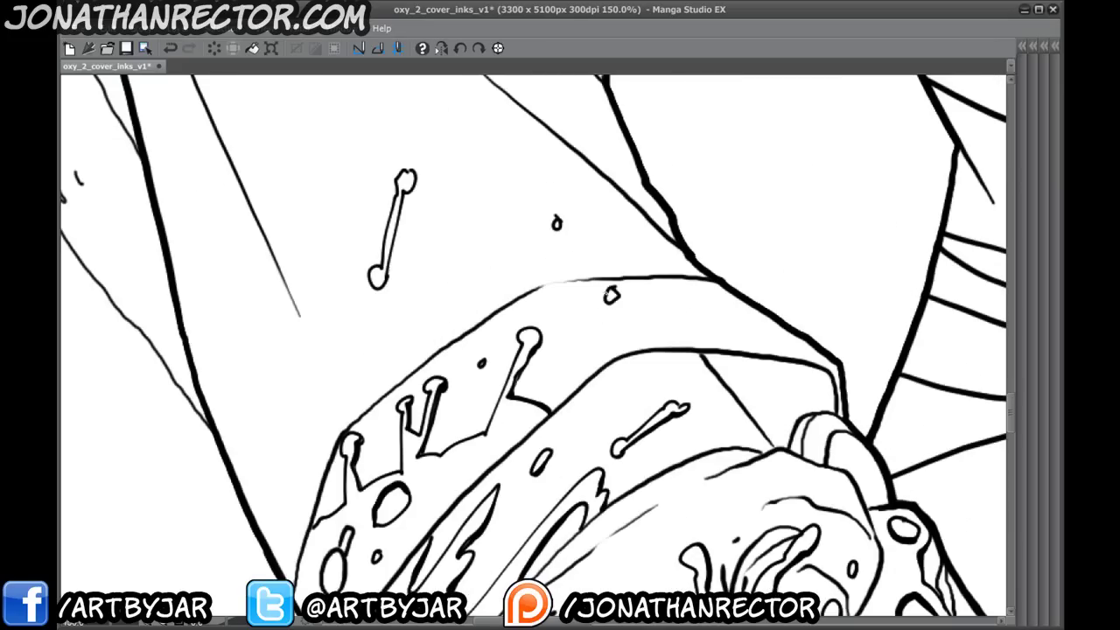
drag(620, 287, 612, 304)
drag(560, 216, 557, 224)
mouse_move(402, 171)
mouse_down()
mouse_move(408, 194)
mouse_move(382, 287)
mouse_move(400, 222)
mouse_up()
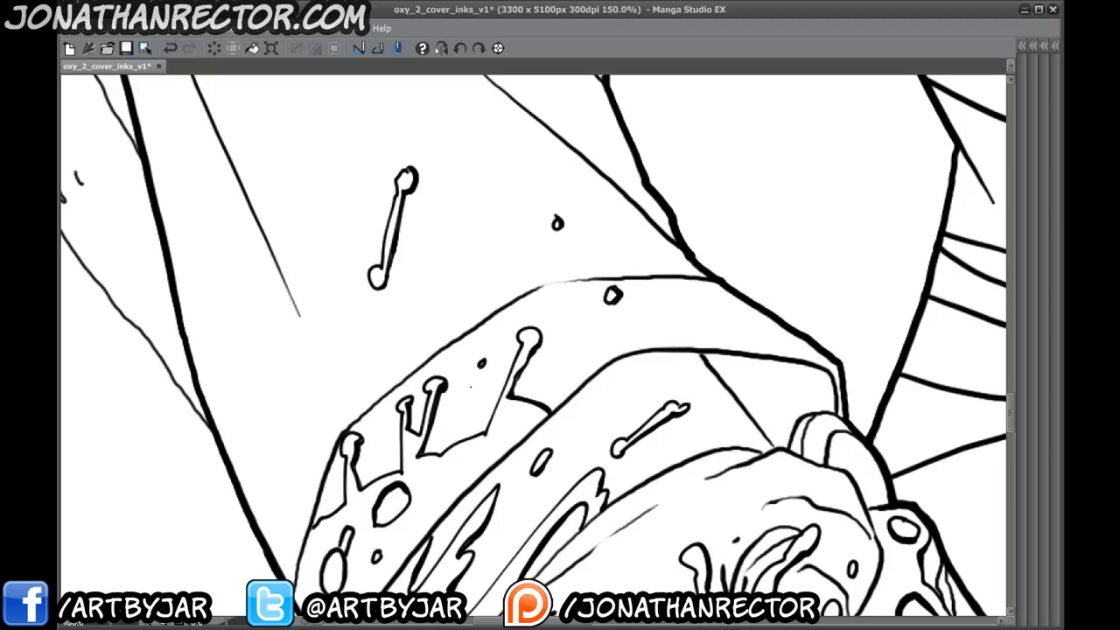
- Inspect the sleeve, collar and villain's face for blood shapes that lack shadow weight
drag(265, 289, 450, 577)
drag(462, 364, 617, 559)
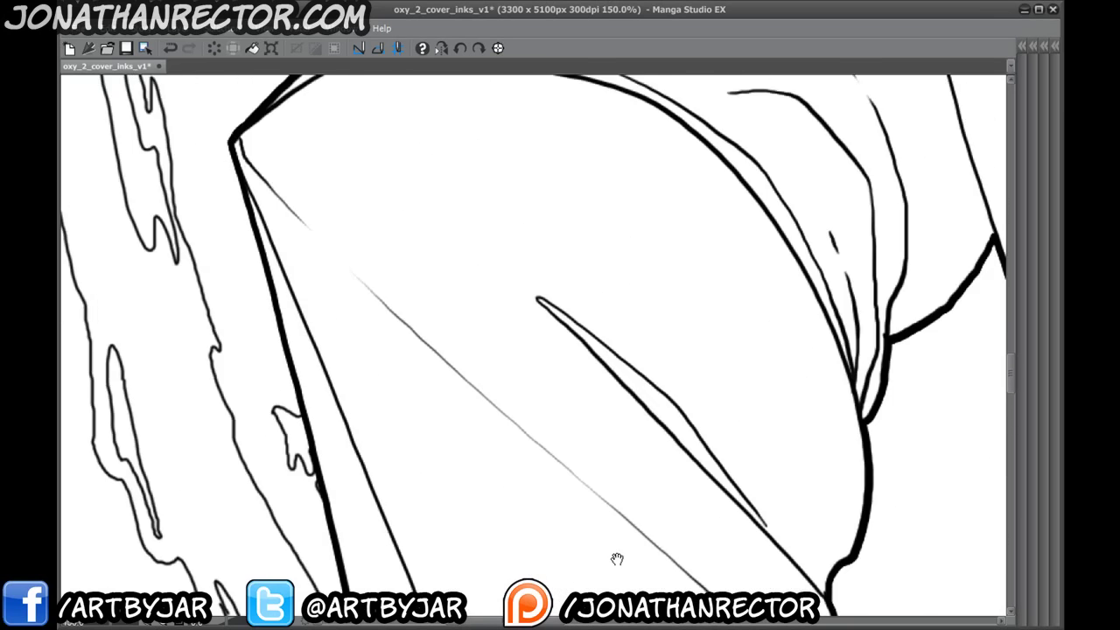
drag(416, 313, 518, 529)
drag(738, 288, 639, 506)
drag(728, 325, 347, 522)
mouse_move(414, 424)
mouse_down()
mouse_move(520, 211)
mouse_move(375, 543)
mouse_up()
drag(638, 334, 575, 430)
mouse_move(792, 390)
mouse_down()
mouse_move(405, 483)
mouse_move(88, 438)
mouse_up()
drag(473, 461, 378, 460)
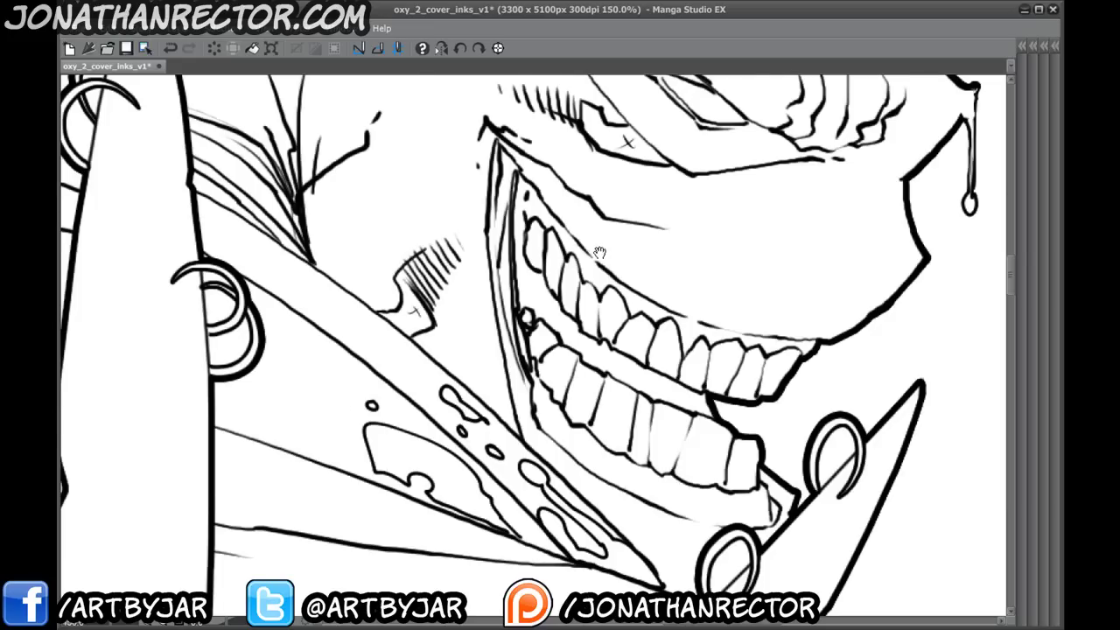
drag(601, 252, 301, 487)
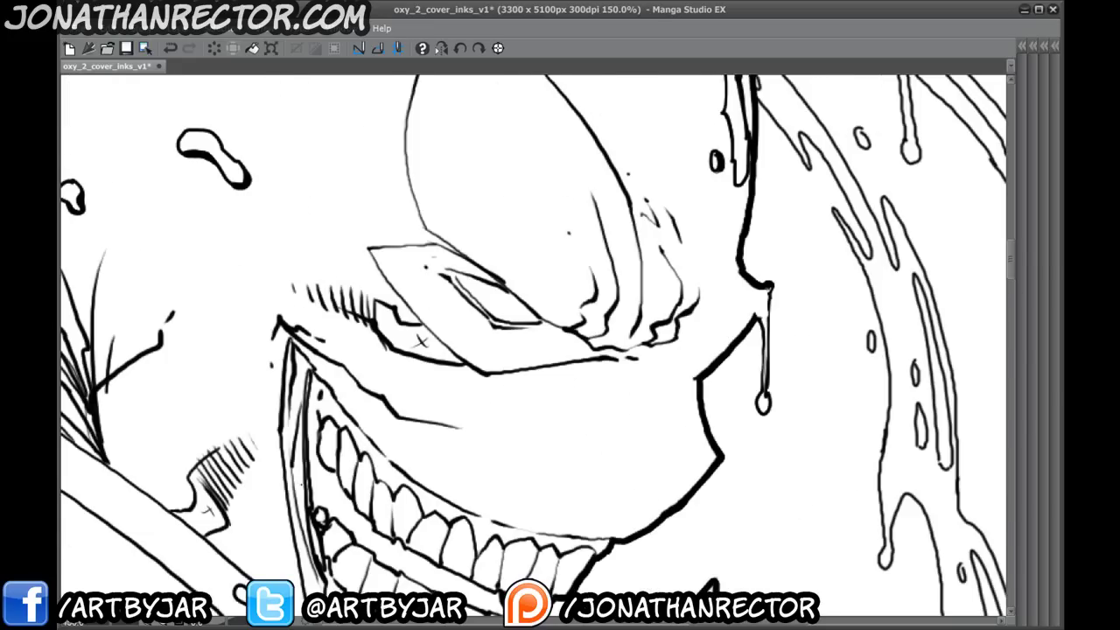
key(Tab)
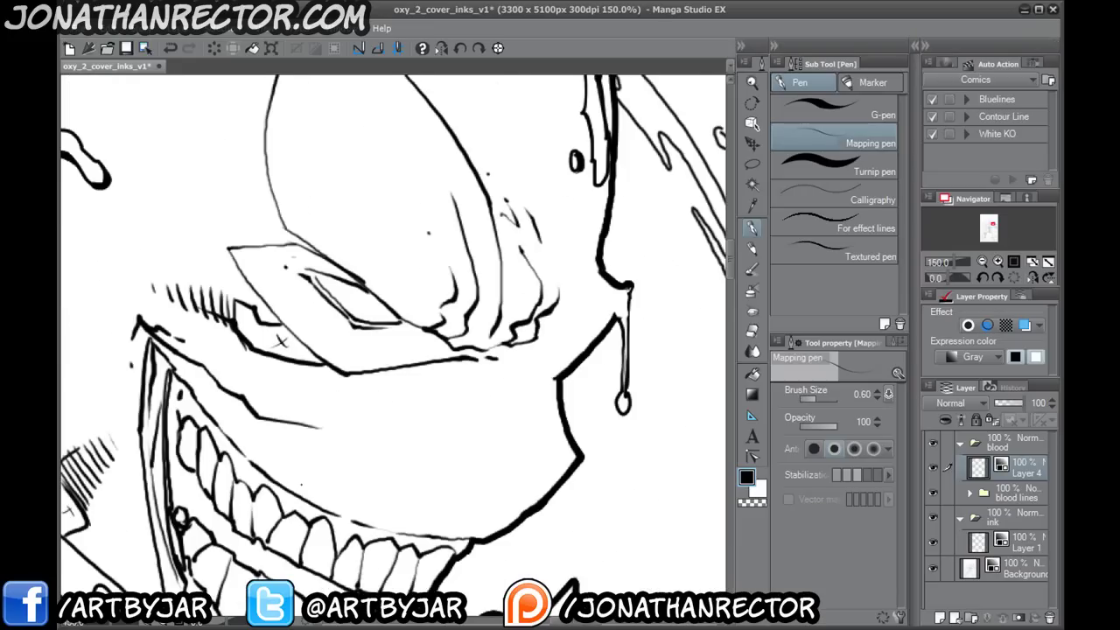
key(Tab)
- Ink heavier edges on the rings piercing the diagonal blade above the woman's bangled arm
drag(447, 504, 585, 291)
drag(499, 425, 486, 338)
drag(383, 450, 553, 219)
drag(745, 376, 630, 247)
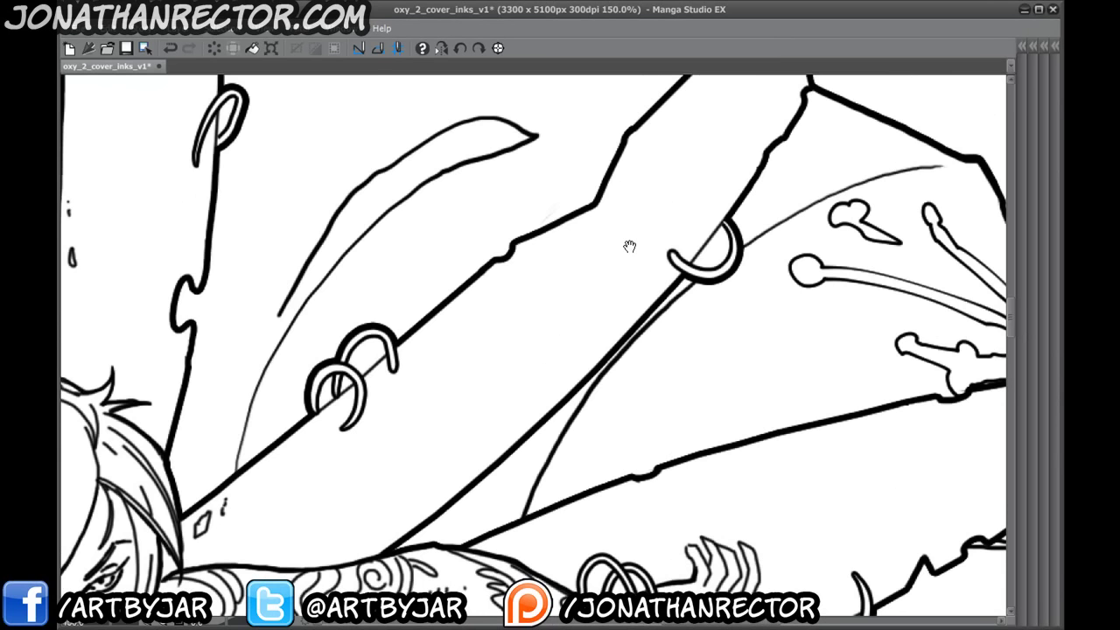
drag(716, 233, 690, 259)
drag(355, 371, 362, 420)
mouse_move(393, 342)
mouse_down()
mouse_move(400, 369)
mouse_move(323, 389)
mouse_move(319, 406)
mouse_move(351, 387)
mouse_up()
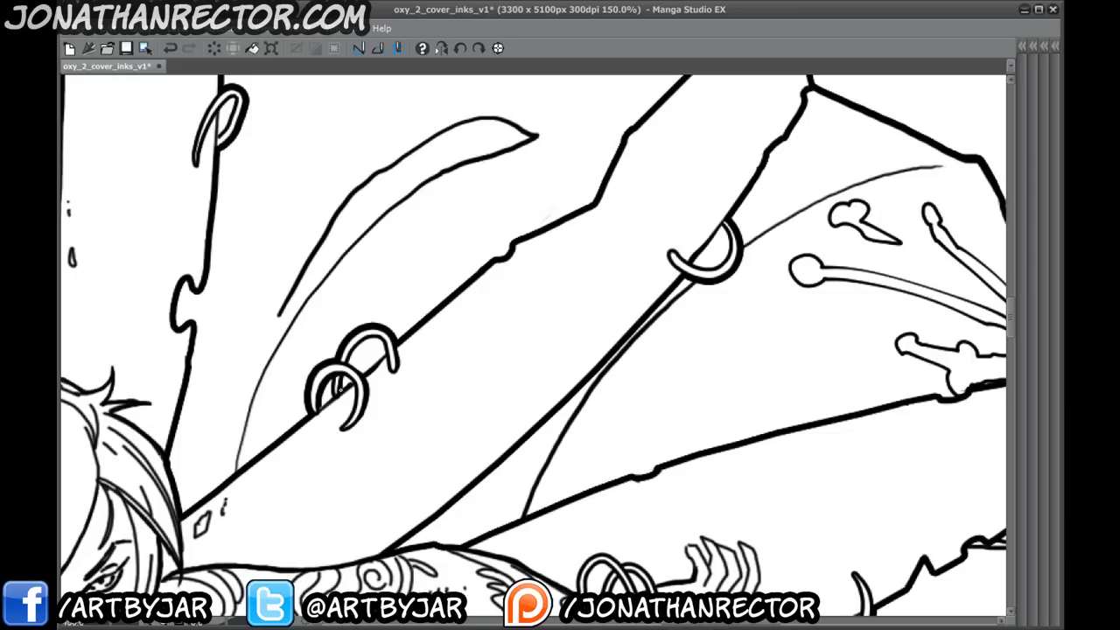
- Thicken one edge of each long drip and splat on the villain's shoulder between the two blades
drag(621, 325, 456, 395)
mouse_move(509, 315)
mouse_down()
mouse_move(524, 329)
mouse_move(565, 335)
mouse_move(356, 295)
mouse_up()
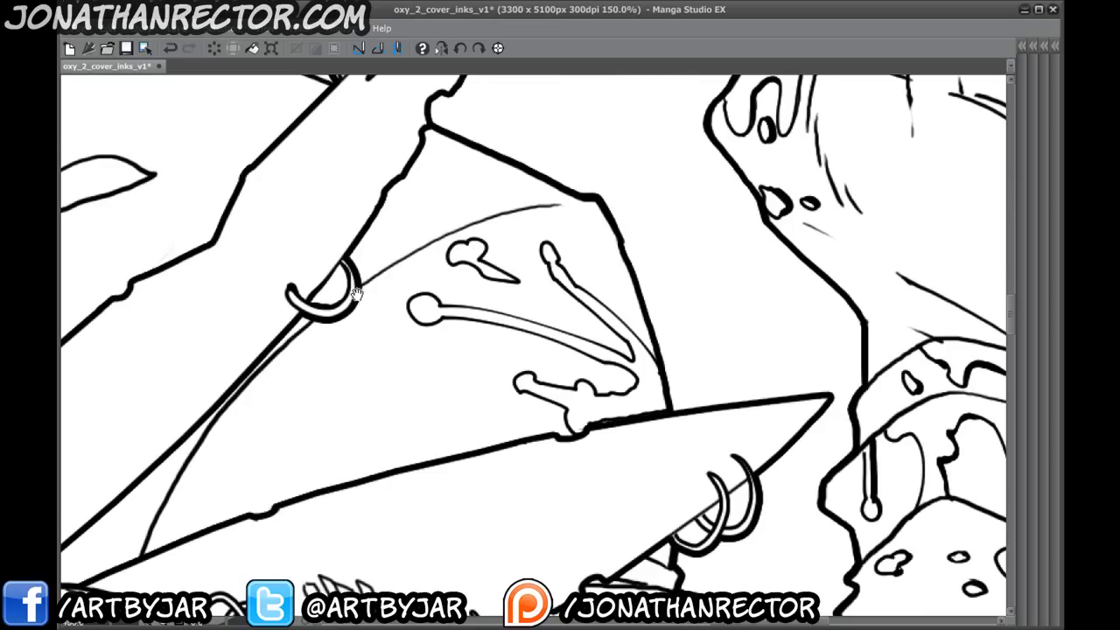
drag(473, 245, 502, 273)
drag(547, 243, 658, 364)
drag(439, 303, 627, 360)
drag(532, 377, 626, 394)
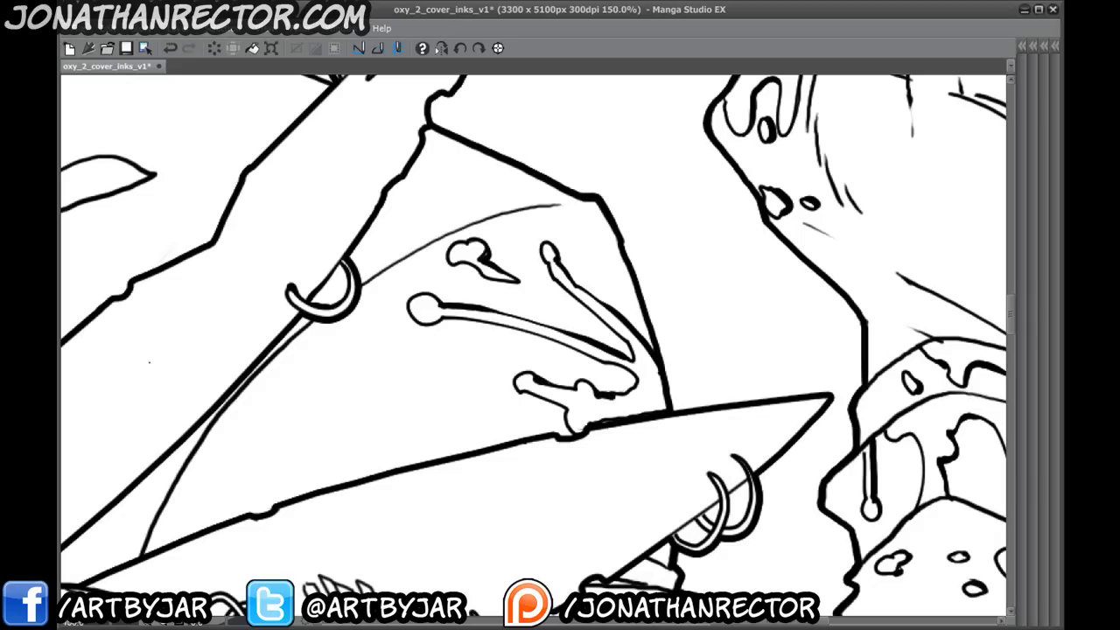
- Add line weight to the paired rings near the tip and the single ring on the blade behind the bangled arm
mouse_move(449, 475)
mouse_down()
mouse_move(295, 388)
mouse_move(312, 260)
mouse_up()
drag(567, 275, 578, 335)
mouse_move(601, 279)
mouse_down()
mouse_move(534, 334)
mouse_move(548, 344)
mouse_move(562, 326)
mouse_up()
drag(244, 457, 438, 339)
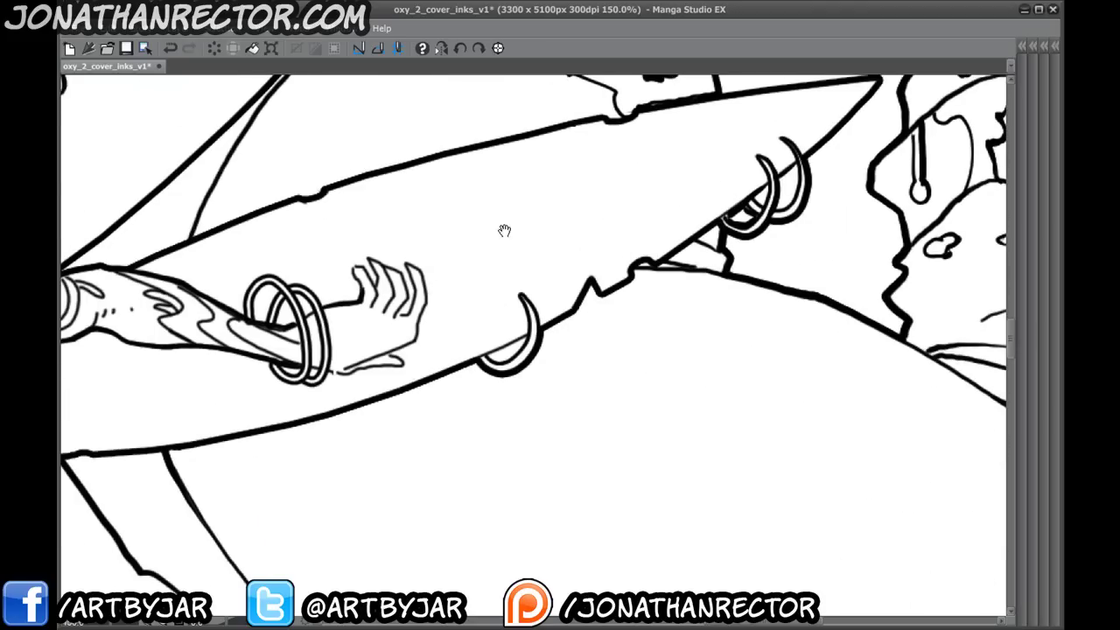
mouse_move(522, 296)
mouse_down()
mouse_move(540, 323)
mouse_move(492, 353)
mouse_up()
- Thicken the outlines of the fingers and thumb on the woman's bangled hand
drag(288, 474, 593, 435)
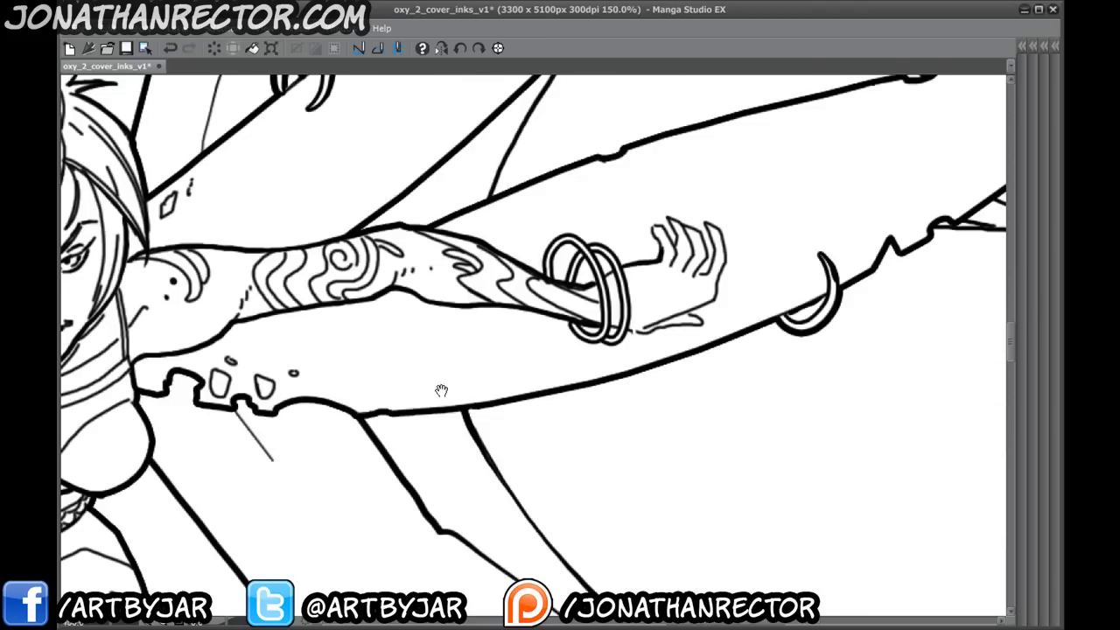
drag(490, 340, 345, 410)
mouse_move(492, 408)
mouse_down()
mouse_move(552, 395)
mouse_move(578, 367)
mouse_move(583, 306)
mouse_move(571, 295)
mouse_move(574, 345)
mouse_move(513, 305)
mouse_move(532, 308)
mouse_move(530, 289)
mouse_move(569, 327)
mouse_move(560, 346)
mouse_up()
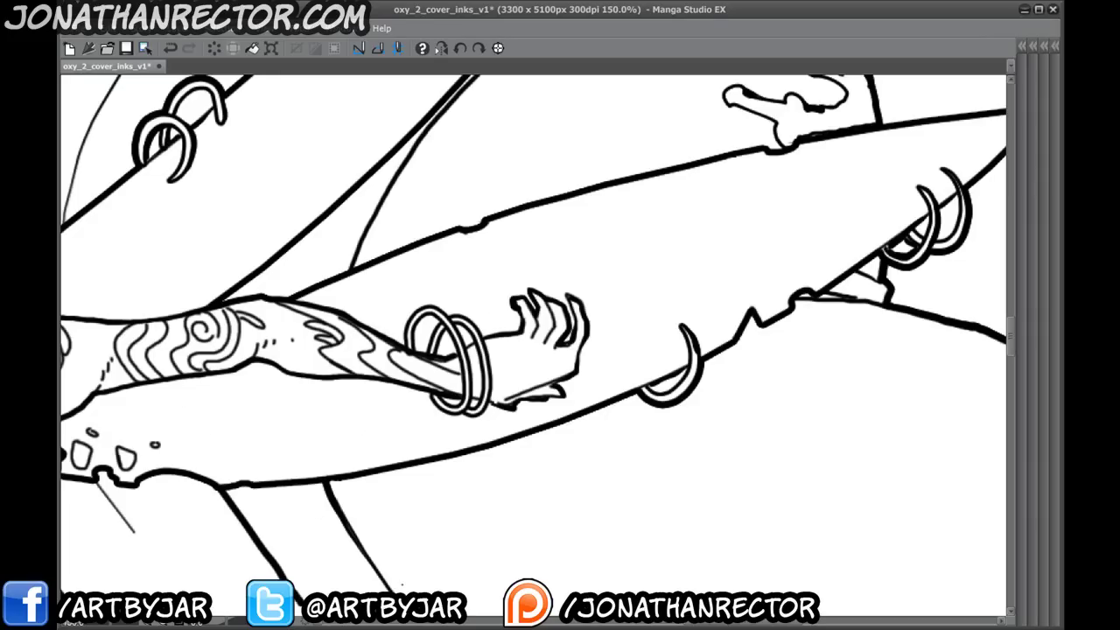
- Ink heavier outlines on the woman's other hand and thicken the ring on the blade just above it
drag(303, 482, 680, 416)
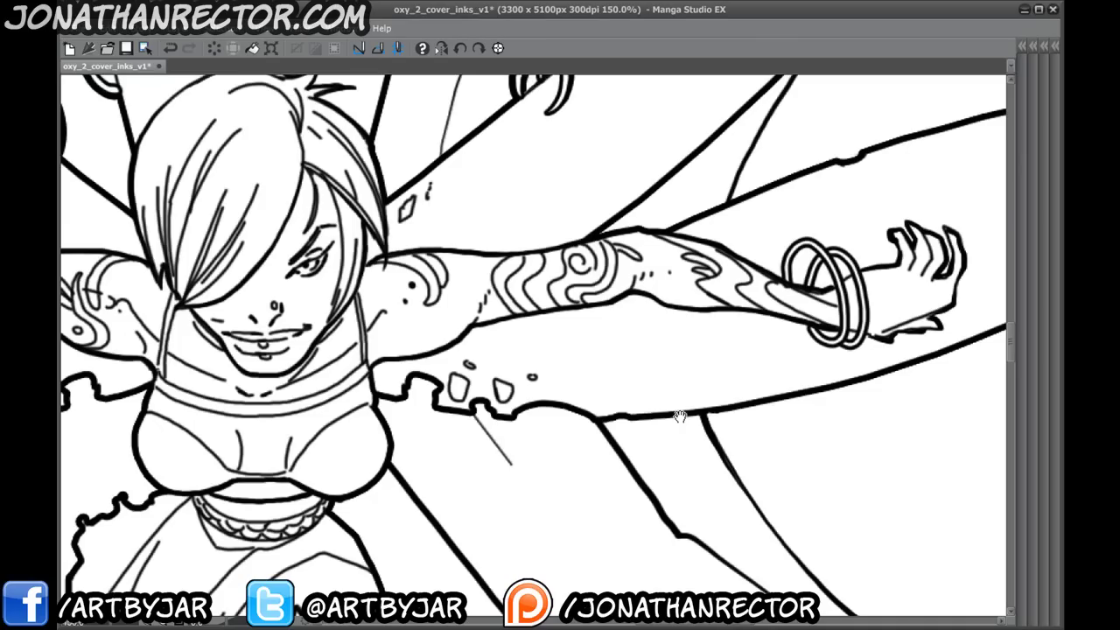
drag(263, 464, 462, 326)
drag(448, 518, 588, 606)
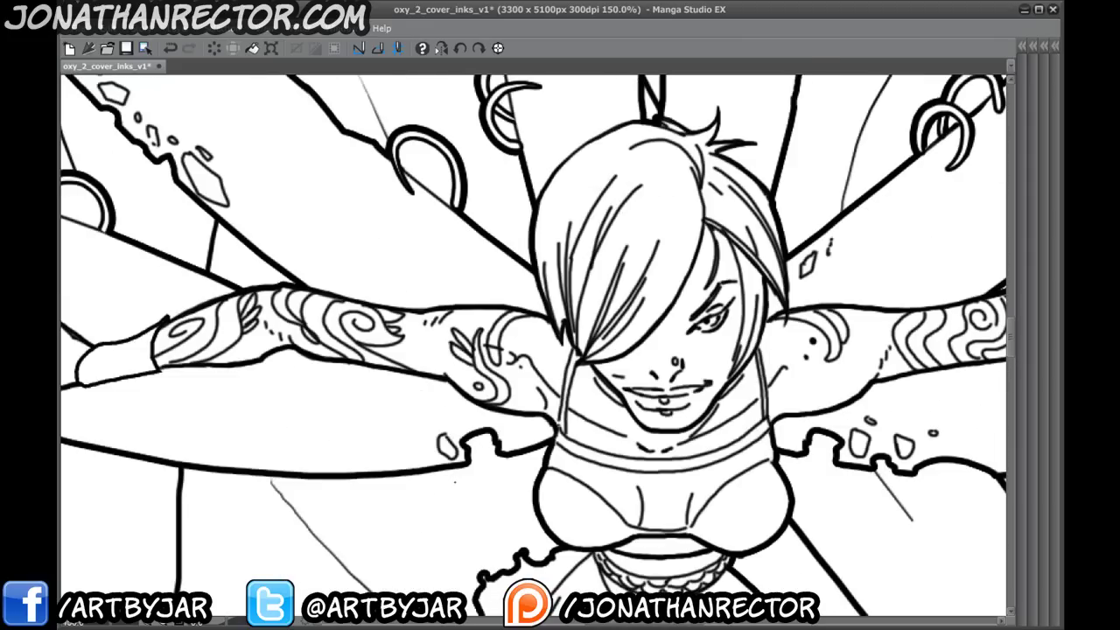
drag(220, 459, 637, 482)
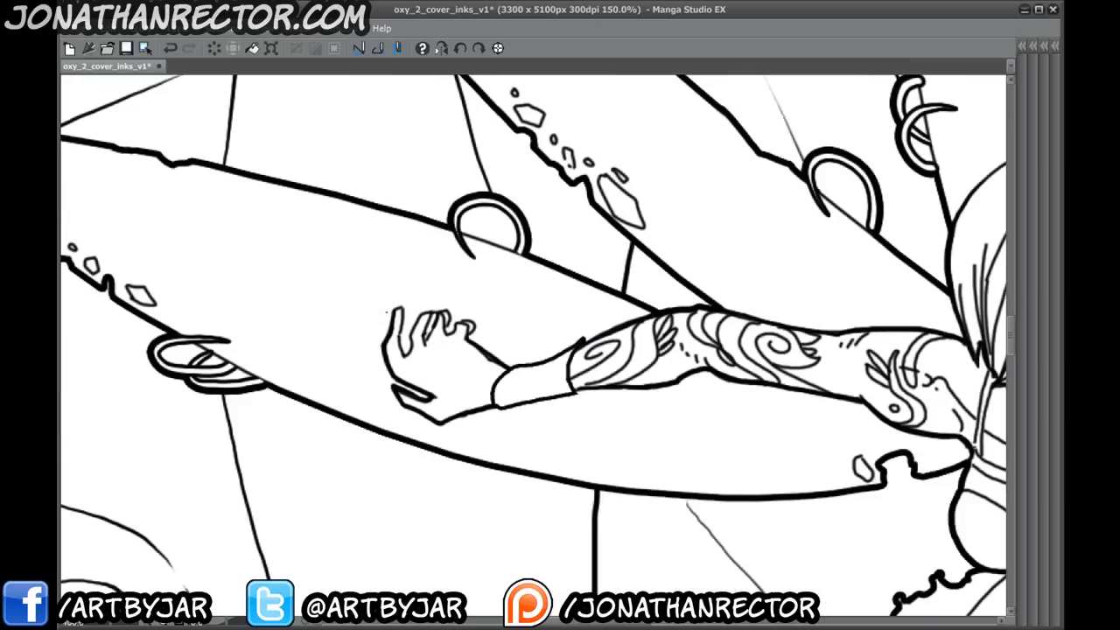
mouse_move(396, 306)
mouse_down()
mouse_move(408, 359)
mouse_move(415, 317)
mouse_move(434, 308)
mouse_move(458, 337)
mouse_move(475, 330)
mouse_move(497, 363)
mouse_up()
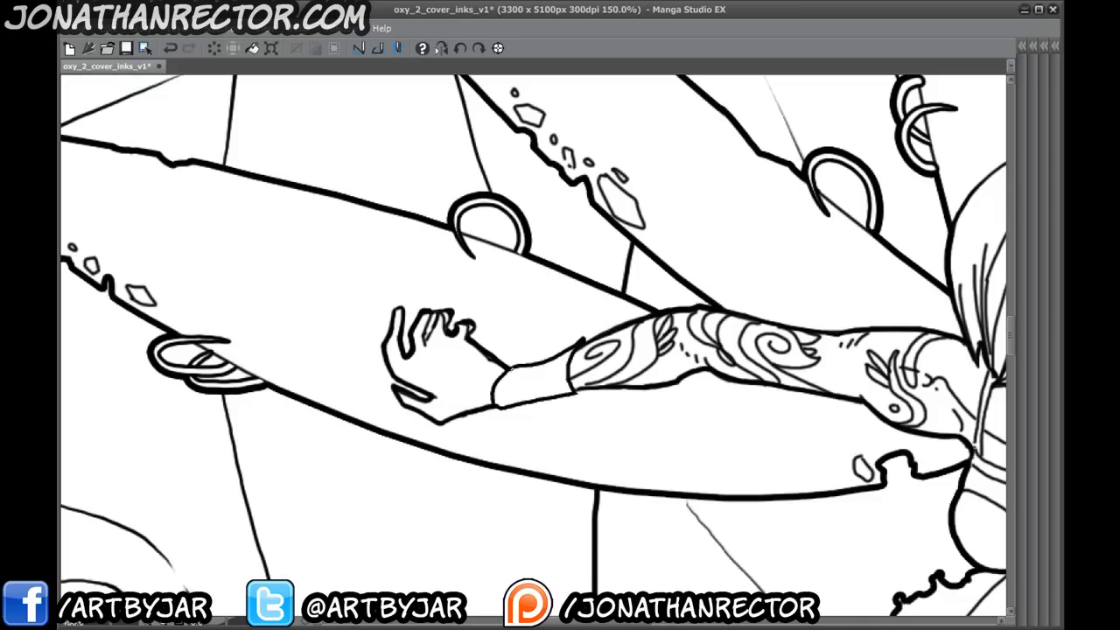
mouse_move(236, 405)
mouse_down()
mouse_move(415, 507)
mouse_move(235, 578)
mouse_up()
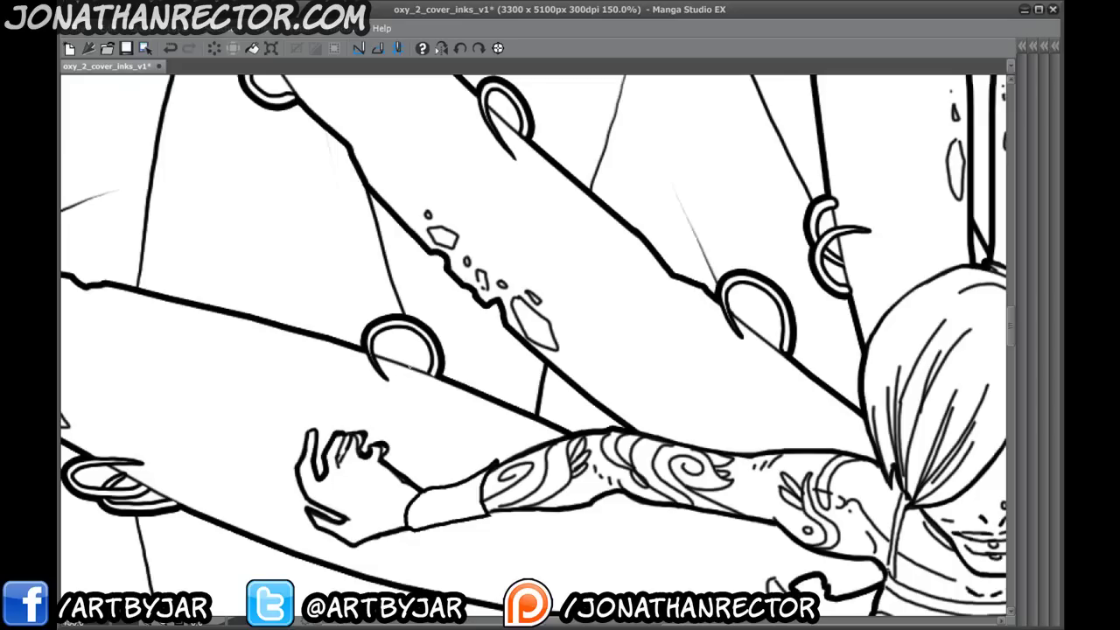
mouse_move(424, 371)
mouse_down()
mouse_move(375, 351)
mouse_move(380, 329)
mouse_move(424, 333)
mouse_move(428, 352)
mouse_move(377, 370)
mouse_move(387, 380)
mouse_move(366, 347)
mouse_move(374, 362)
mouse_up()
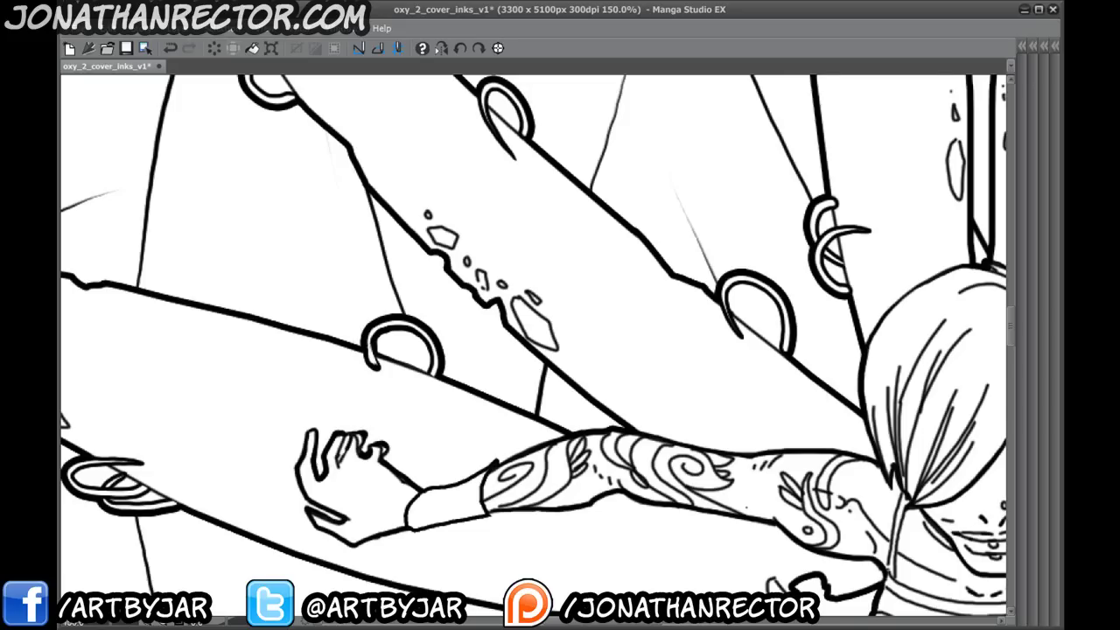
- Review the overall cover at a reduced view, from the clock ring and villain to the woman and her blades
drag(747, 508, 309, 333)
scroll(255, 298, down, 4)
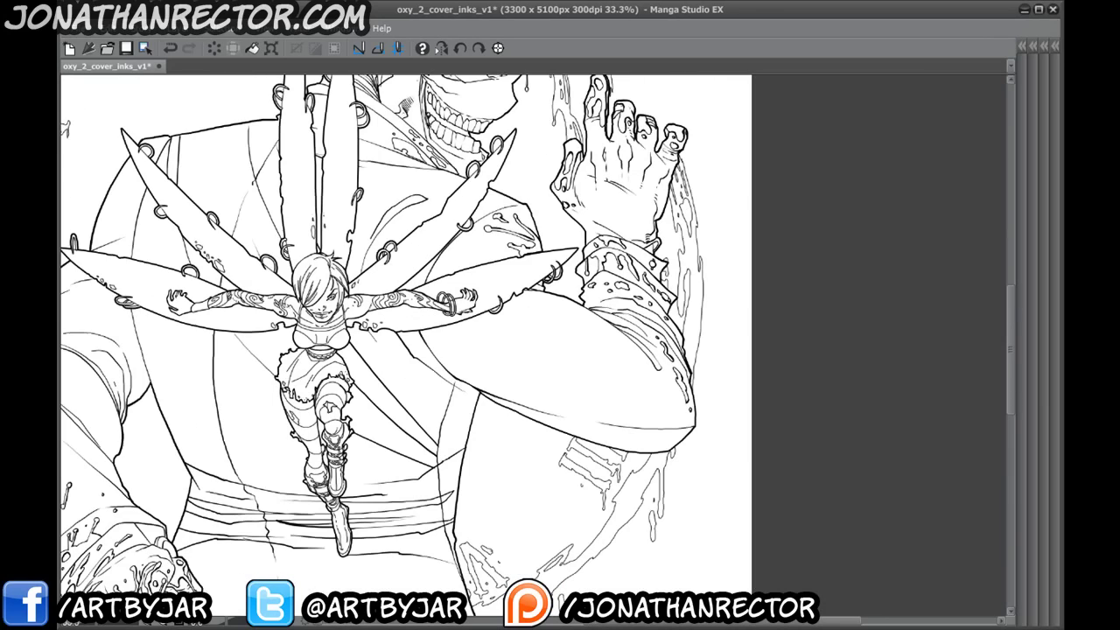
drag(248, 321, 347, 522)
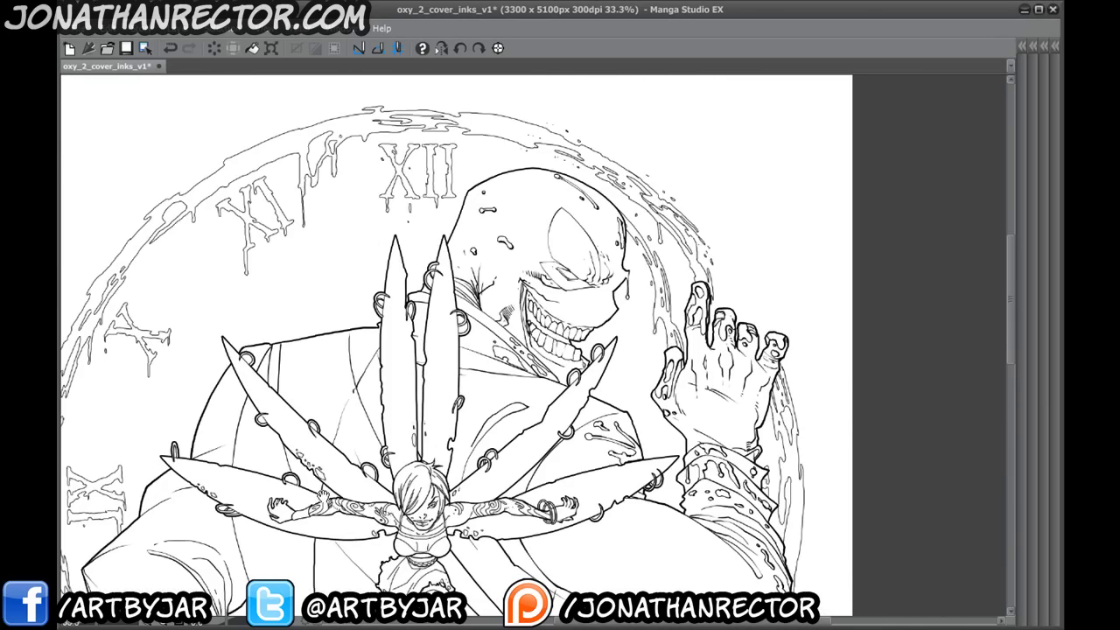
drag(301, 477, 315, 319)
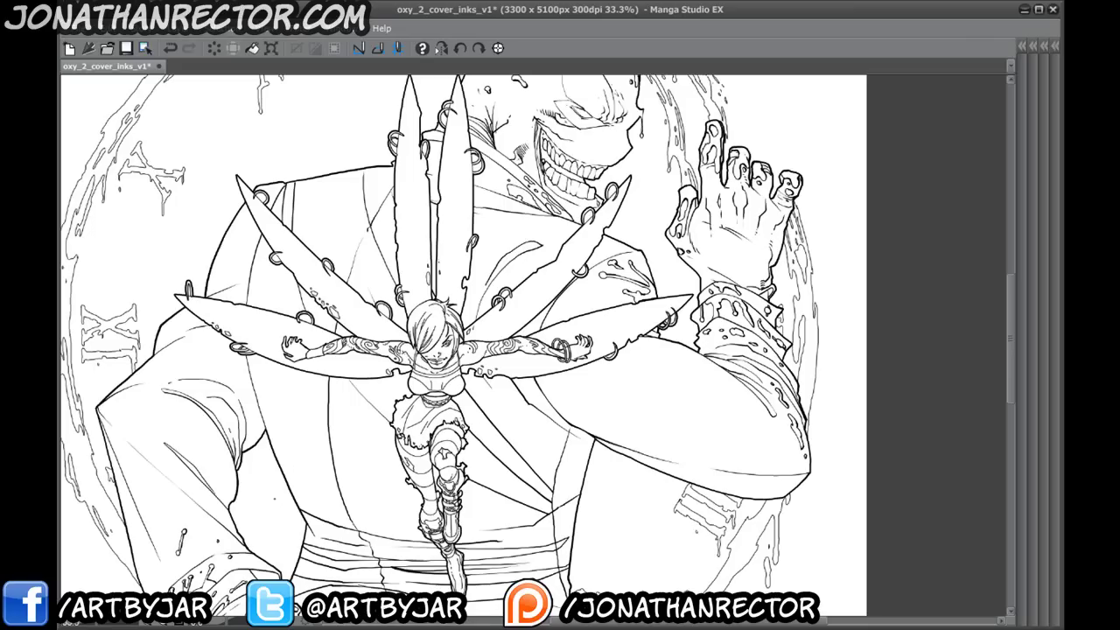
drag(275, 498, 346, 346)
scroll(346, 346, up, 3)
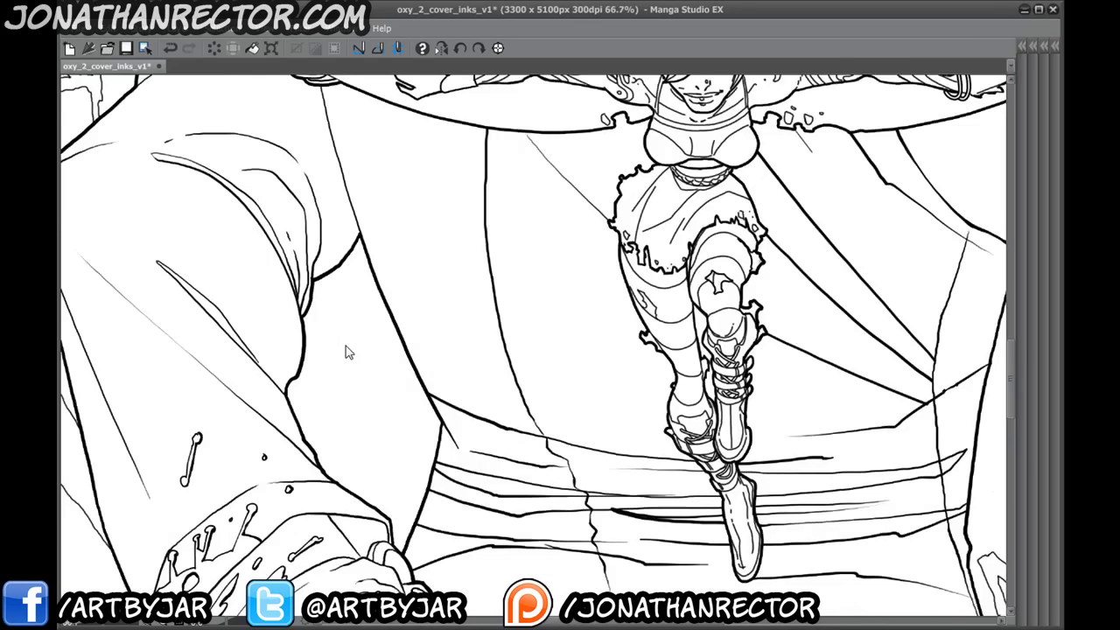
mouse_move(505, 243)
mouse_down()
mouse_move(432, 380)
mouse_move(394, 494)
mouse_up()
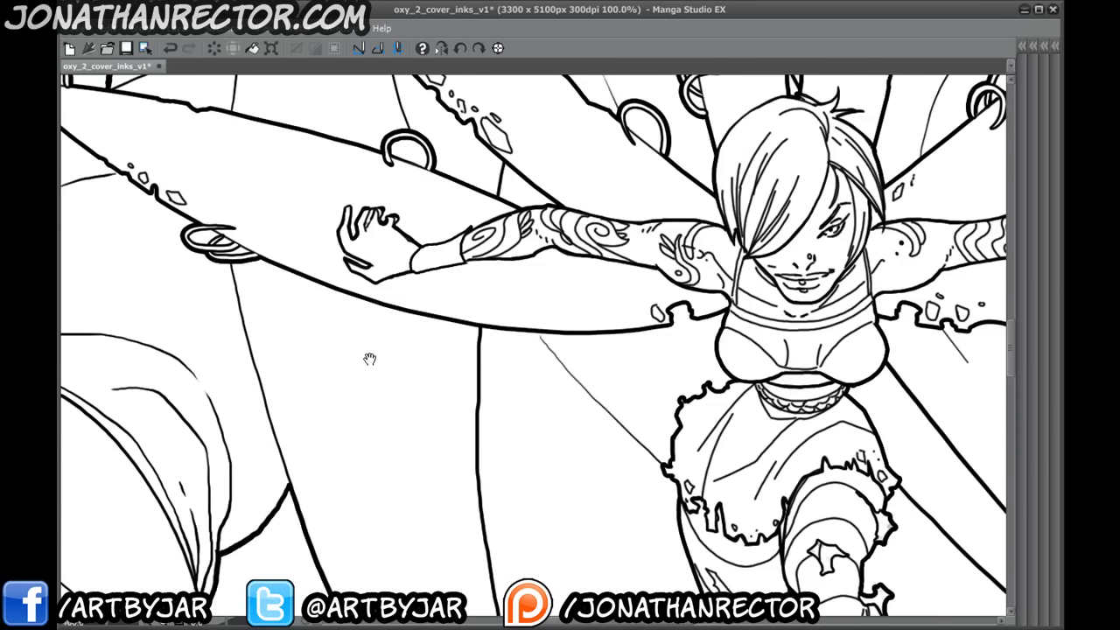
drag(370, 359, 448, 564)
scroll(454, 551, up, 1)
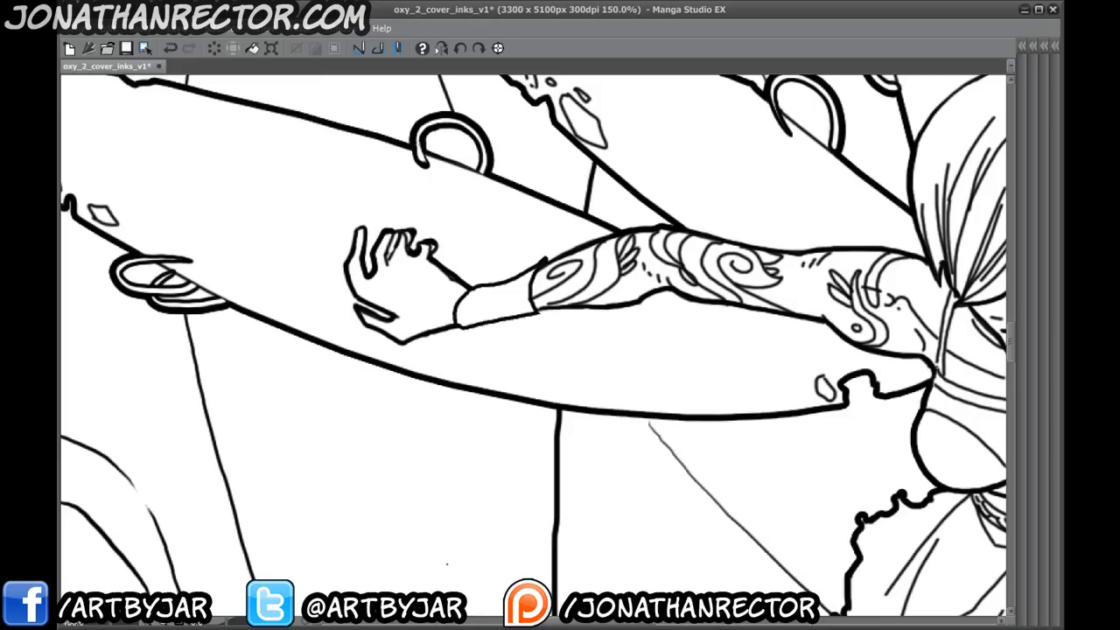
- Add shadow weight to the chipped marks and the tip ring on the blade behind the woman's cuffed arm
drag(273, 332, 533, 580)
drag(351, 418, 268, 292)
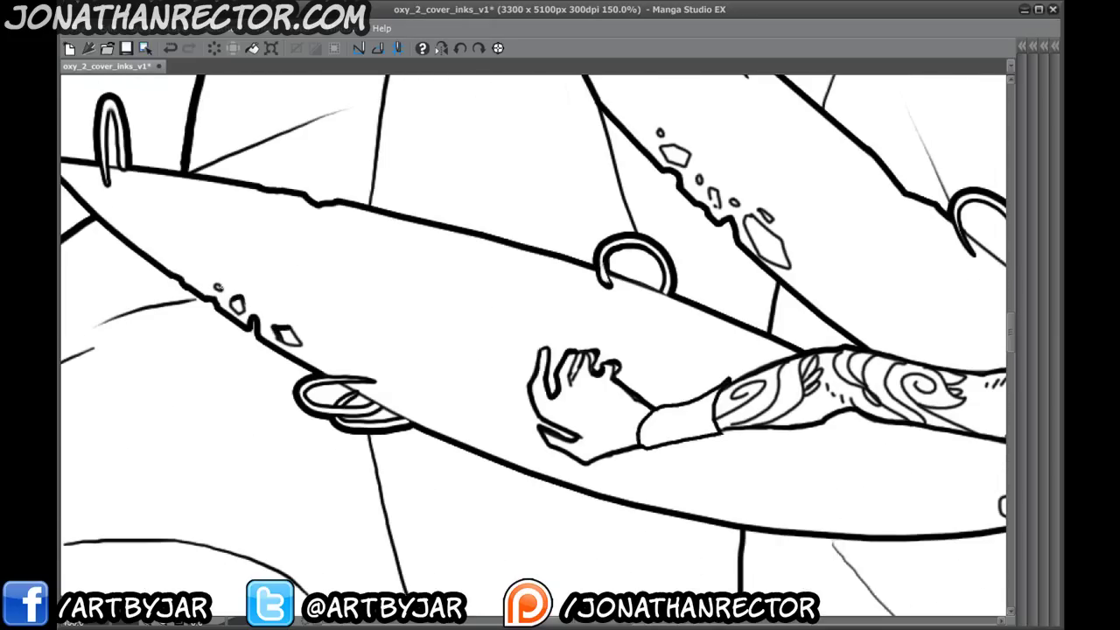
drag(276, 362, 199, 315)
mouse_move(295, 354)
mouse_down()
mouse_move(229, 338)
mouse_move(301, 333)
mouse_move(280, 345)
mouse_move(320, 366)
mouse_up()
drag(108, 192, 322, 357)
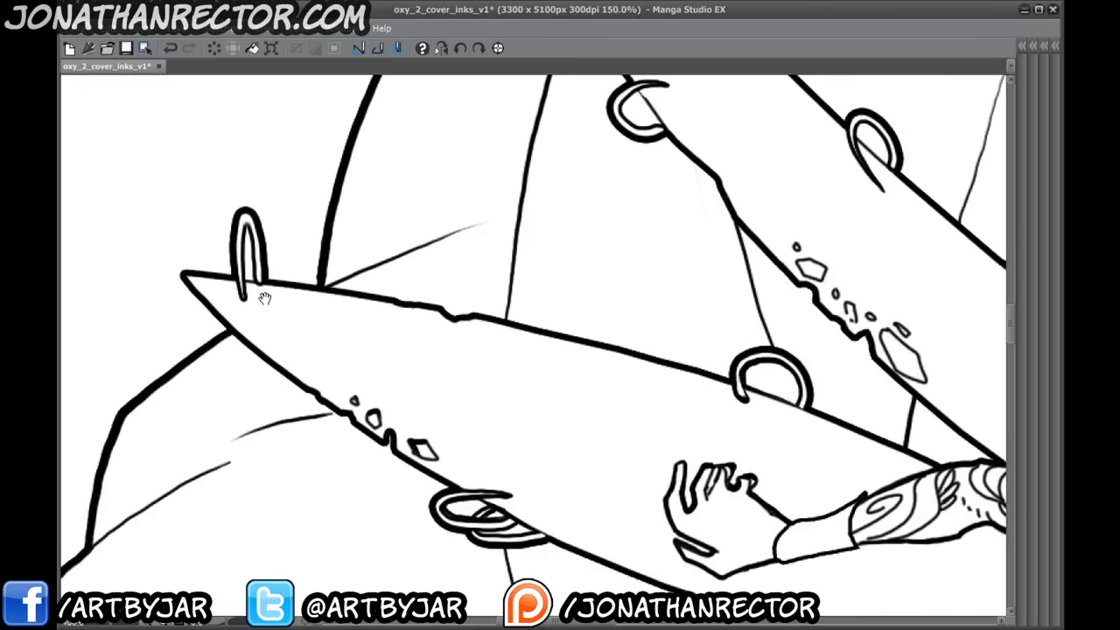
mouse_move(251, 239)
mouse_down()
mouse_move(246, 226)
mouse_move(241, 287)
mouse_up()
- Try filling the underside of the woman's long fringe with solid black, and undo the fill
drag(689, 447, 243, 371)
drag(716, 415, 269, 301)
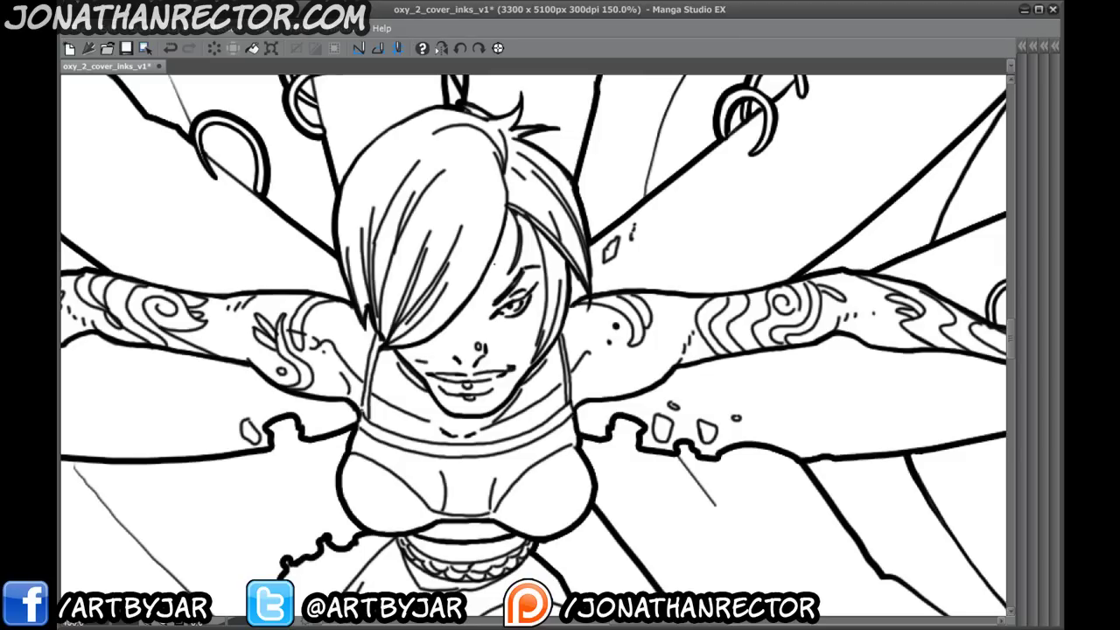
mouse_move(473, 271)
mouse_down()
mouse_move(396, 341)
mouse_move(409, 252)
mouse_move(390, 346)
mouse_move(380, 297)
mouse_up()
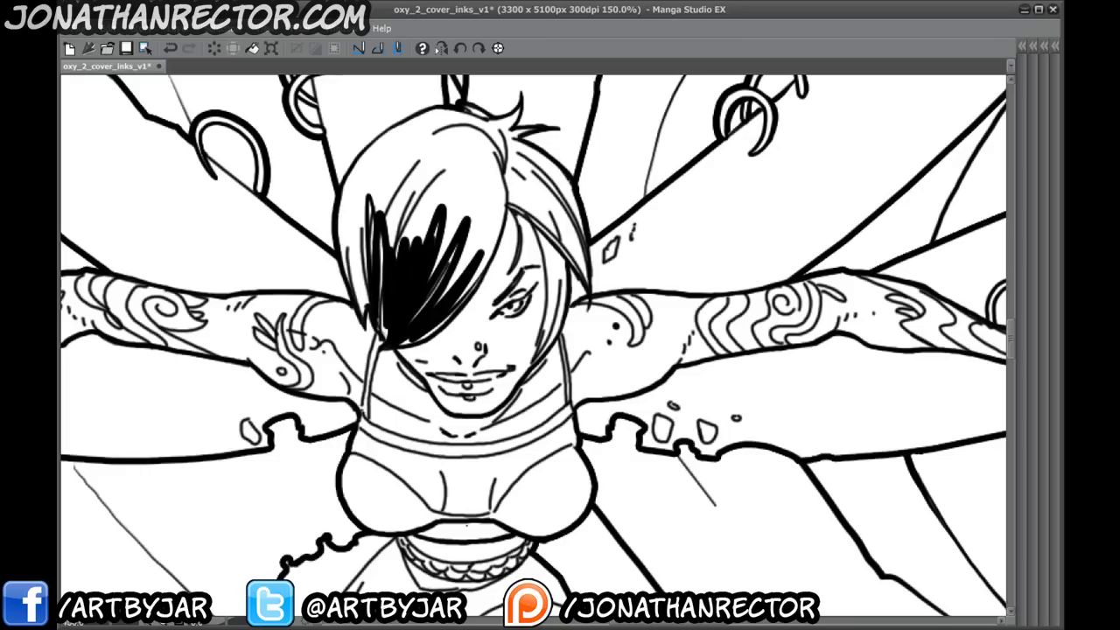
key(ctrl+z)
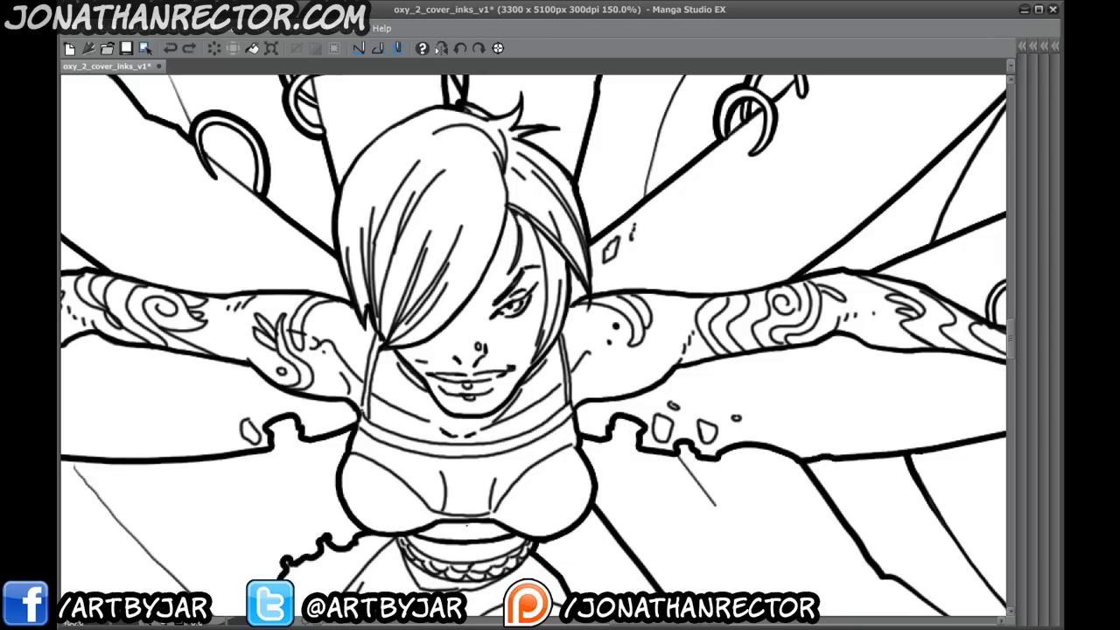
drag(127, 282, 621, 466)
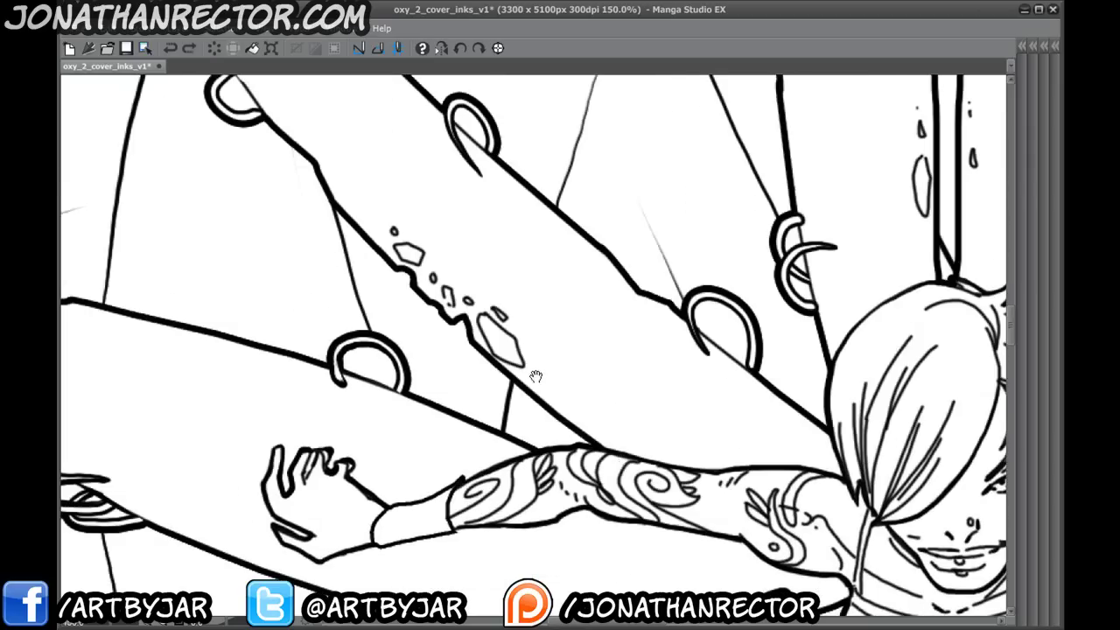
- Add shadow weight to the chipped marks along the blade above the woman's bent, tattooed arm
drag(510, 376, 263, 377)
mouse_move(454, 304)
mouse_down()
mouse_move(453, 342)
mouse_move(501, 376)
mouse_up()
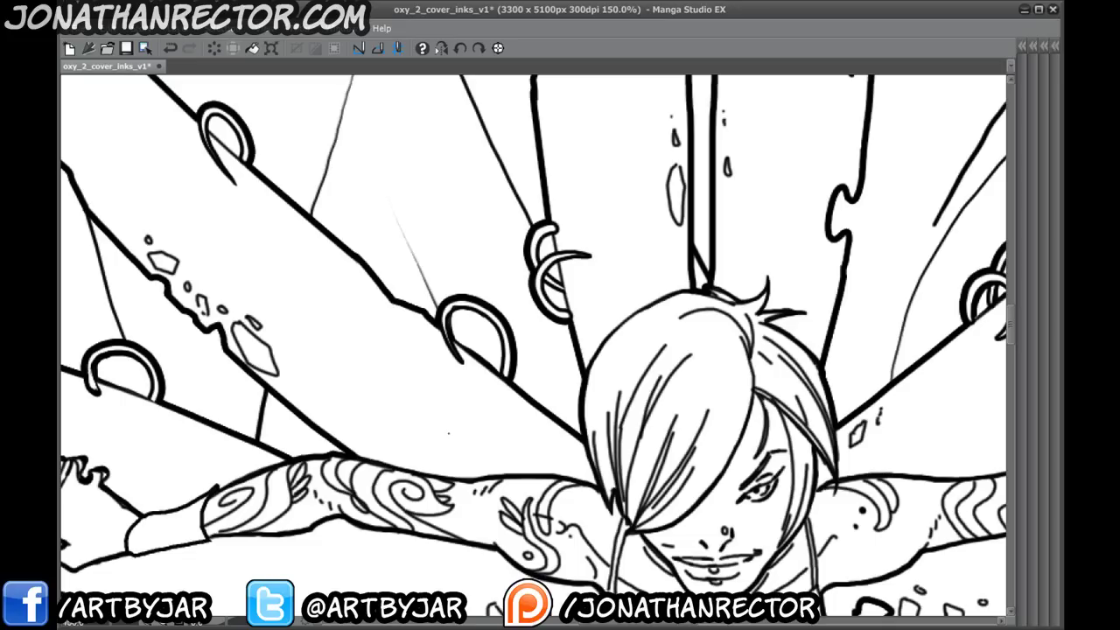
mouse_move(250, 364)
mouse_down()
mouse_move(230, 320)
mouse_move(255, 327)
mouse_up()
drag(200, 294, 205, 312)
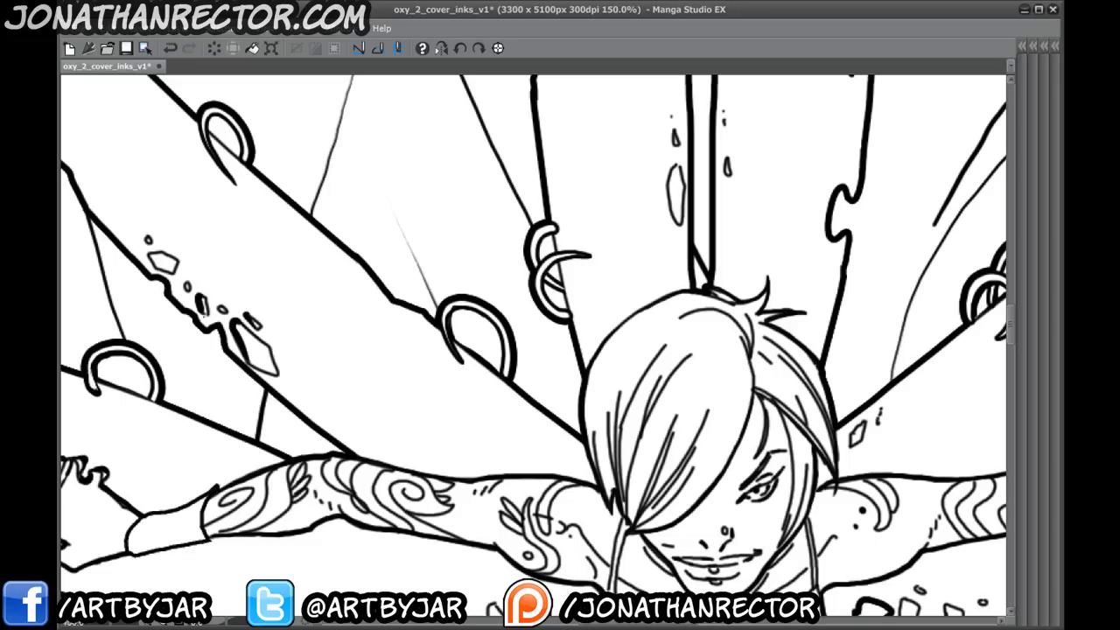
drag(178, 266, 146, 256)
- Examine the inked blades and their rings, from the chipped blade across to the upright blades beside the villain
drag(525, 350, 639, 517)
mouse_move(327, 299)
mouse_down()
mouse_move(354, 324)
mouse_move(328, 284)
mouse_move(341, 281)
mouse_up()
drag(525, 350, 742, 420)
drag(312, 326, 329, 315)
mouse_move(349, 366)
mouse_down()
mouse_move(315, 364)
mouse_move(326, 331)
mouse_up()
drag(294, 282, 305, 273)
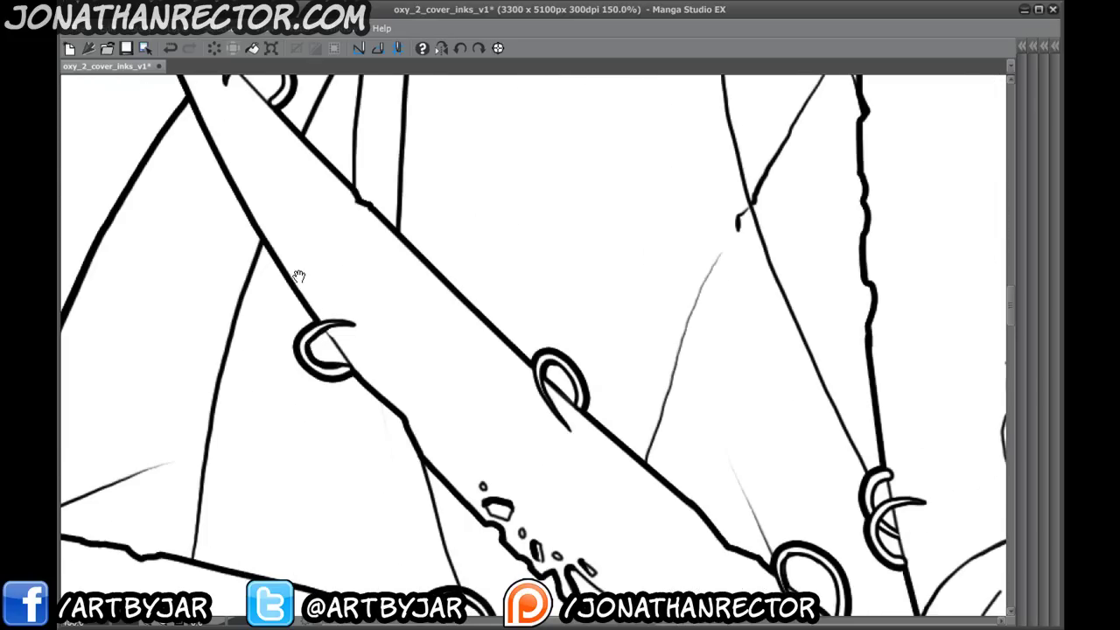
drag(525, 350, 626, 551)
mouse_move(338, 278)
mouse_down()
mouse_move(378, 313)
mouse_move(347, 284)
mouse_move(382, 273)
mouse_move(385, 296)
mouse_up()
drag(376, 512, 273, 117)
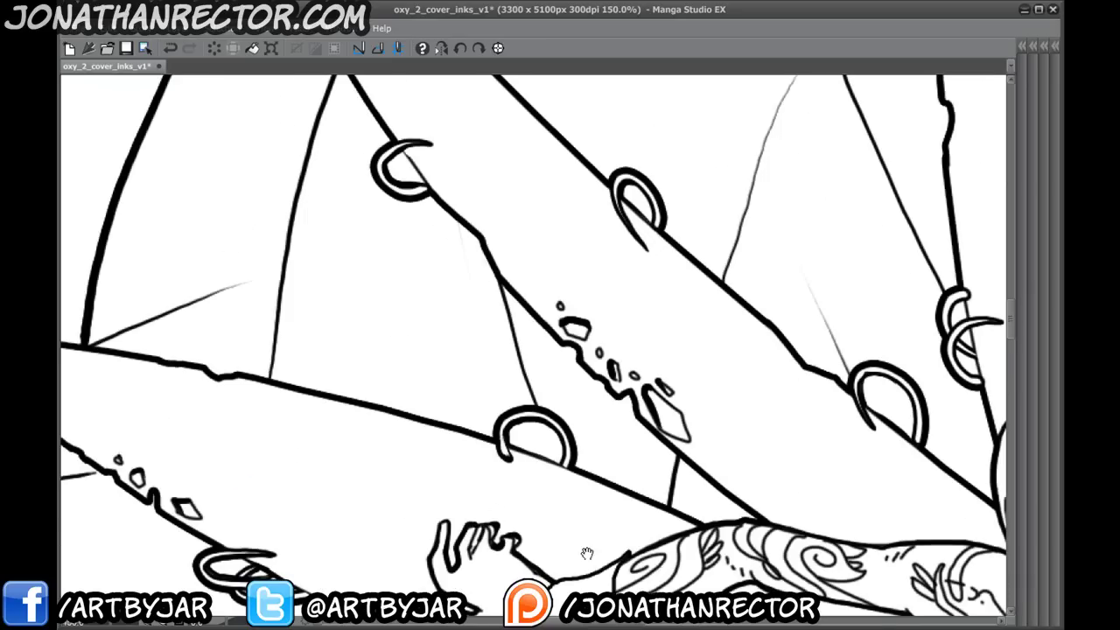
drag(674, 446, 231, 303)
mouse_move(709, 315)
mouse_down()
mouse_move(402, 496)
mouse_move(429, 613)
mouse_move(452, 522)
mouse_up()
mouse_move(449, 317)
mouse_down()
mouse_move(443, 289)
mouse_move(435, 322)
mouse_up()
drag(490, 293, 465, 514)
mouse_move(612, 371)
mouse_down()
mouse_move(631, 372)
mouse_move(621, 391)
mouse_up()
drag(518, 289, 487, 564)
mouse_move(594, 241)
mouse_down()
mouse_move(607, 286)
mouse_move(582, 258)
mouse_move(625, 303)
mouse_move(613, 335)
mouse_move(585, 333)
mouse_move(581, 297)
mouse_up()
drag(384, 400, 424, 544)
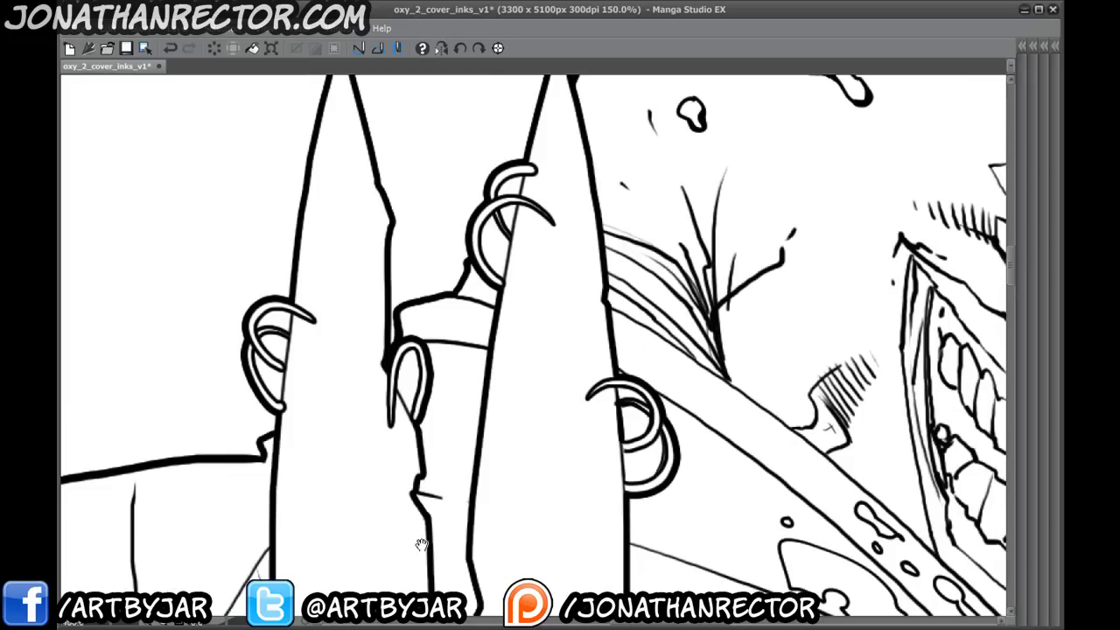
- Add shadow weight to the inner edges of the rings on the upright blades
drag(518, 205, 504, 275)
drag(524, 180, 525, 196)
drag(525, 367, 648, 254)
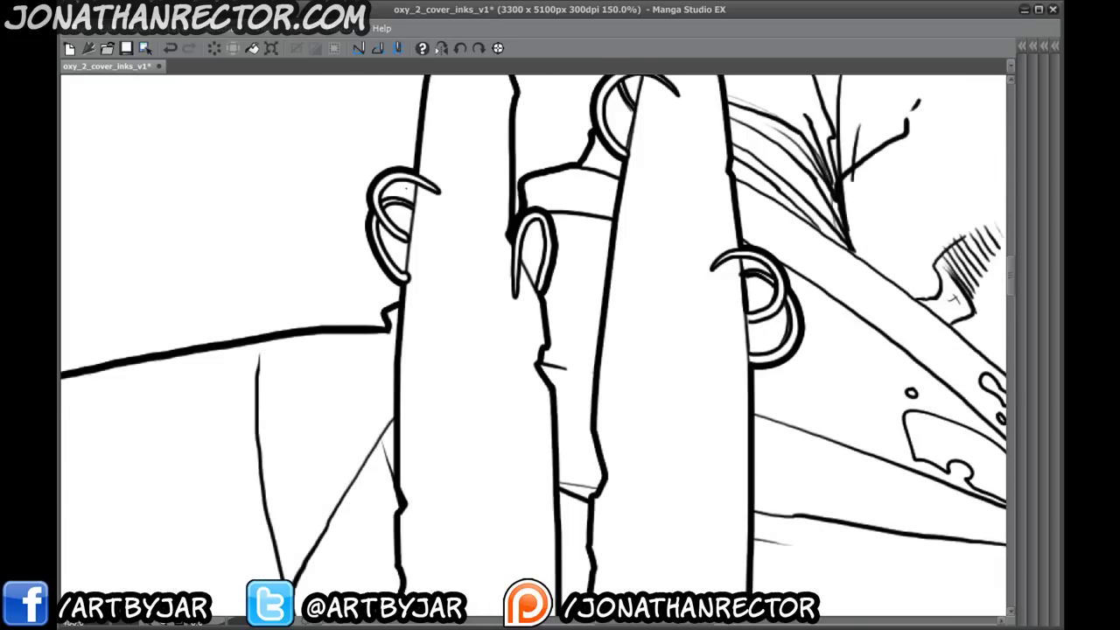
mouse_move(430, 184)
mouse_down()
mouse_move(387, 186)
mouse_move(381, 198)
mouse_move(407, 234)
mouse_up()
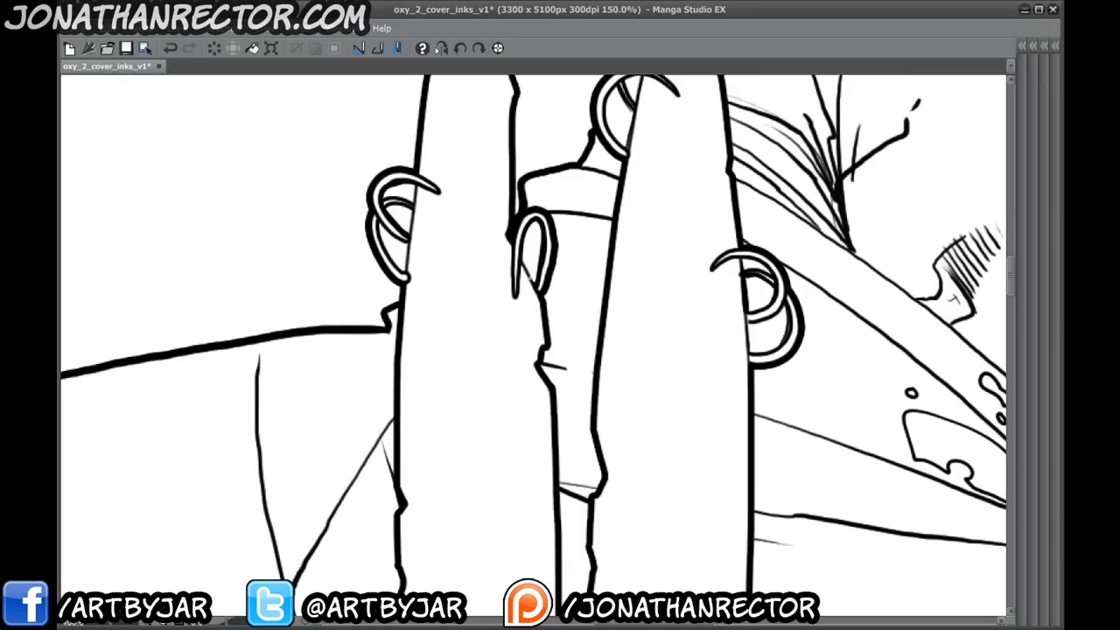
- Ink a heavier, joined line under the woman's nose
drag(265, 358, 290, 365)
drag(422, 417, 280, 534)
drag(421, 368, 278, 459)
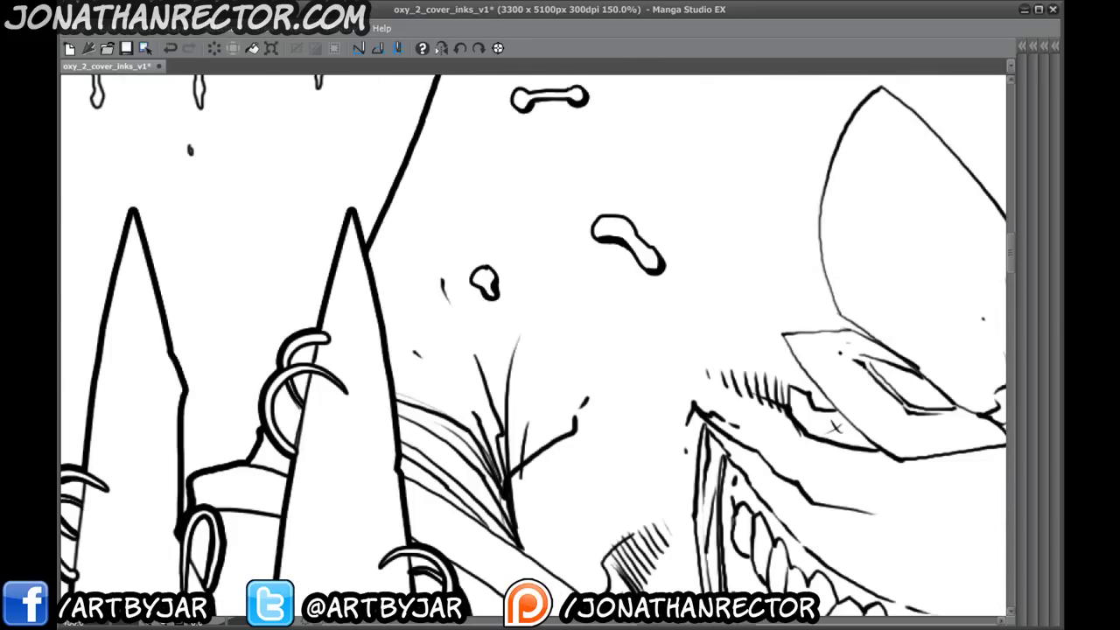
drag(618, 441, 333, 181)
drag(291, 487, 362, 309)
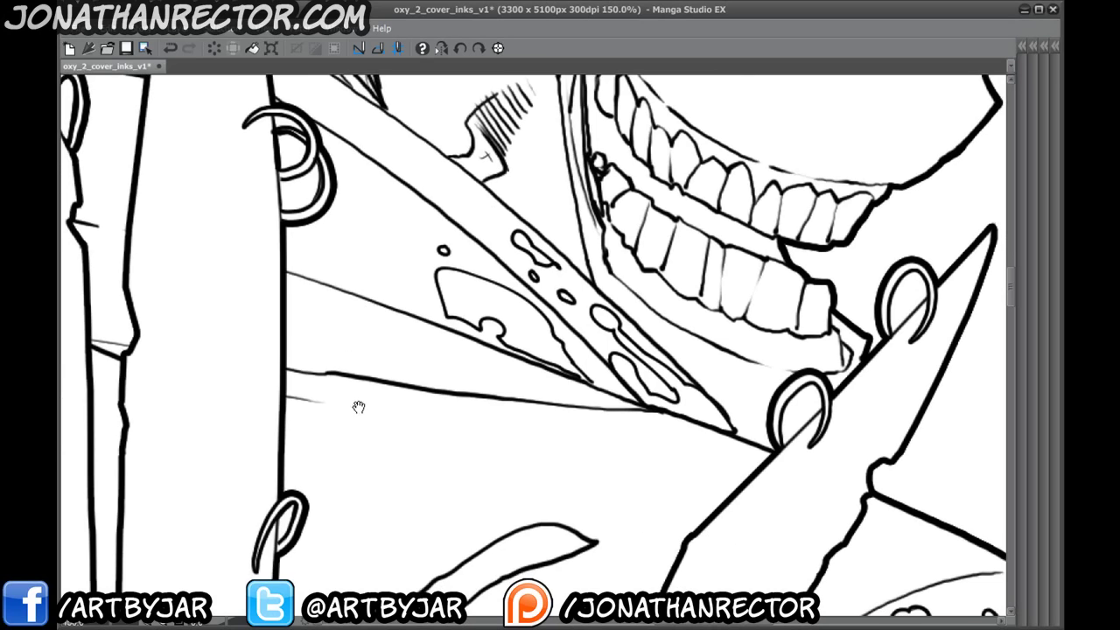
drag(234, 506, 440, 322)
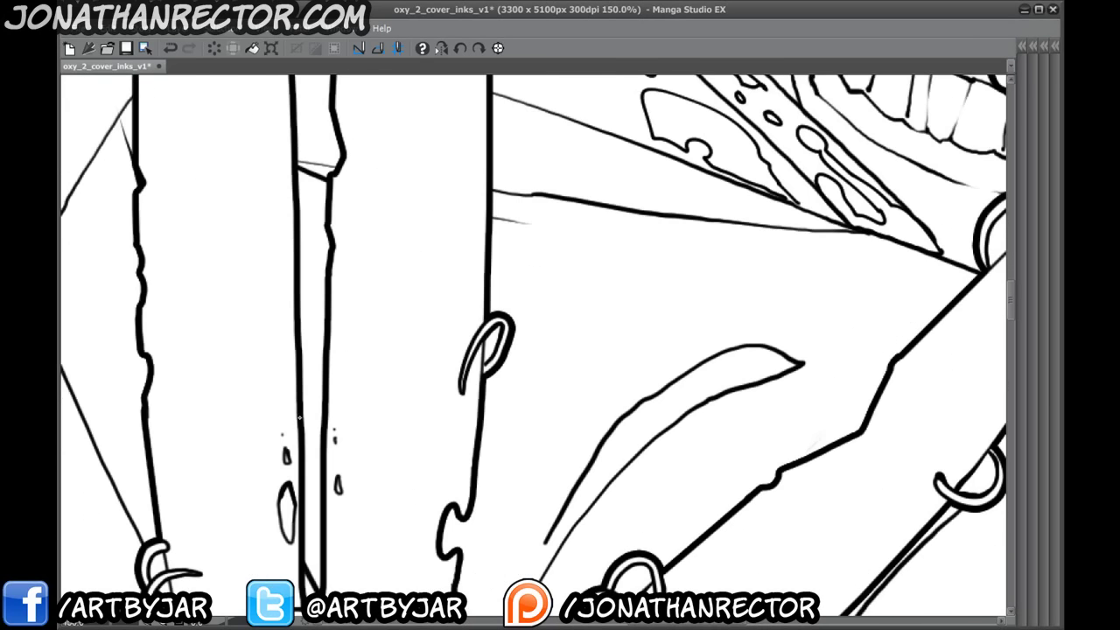
drag(290, 476, 376, 220)
scroll(342, 249, up, 1)
drag(349, 367, 356, 421)
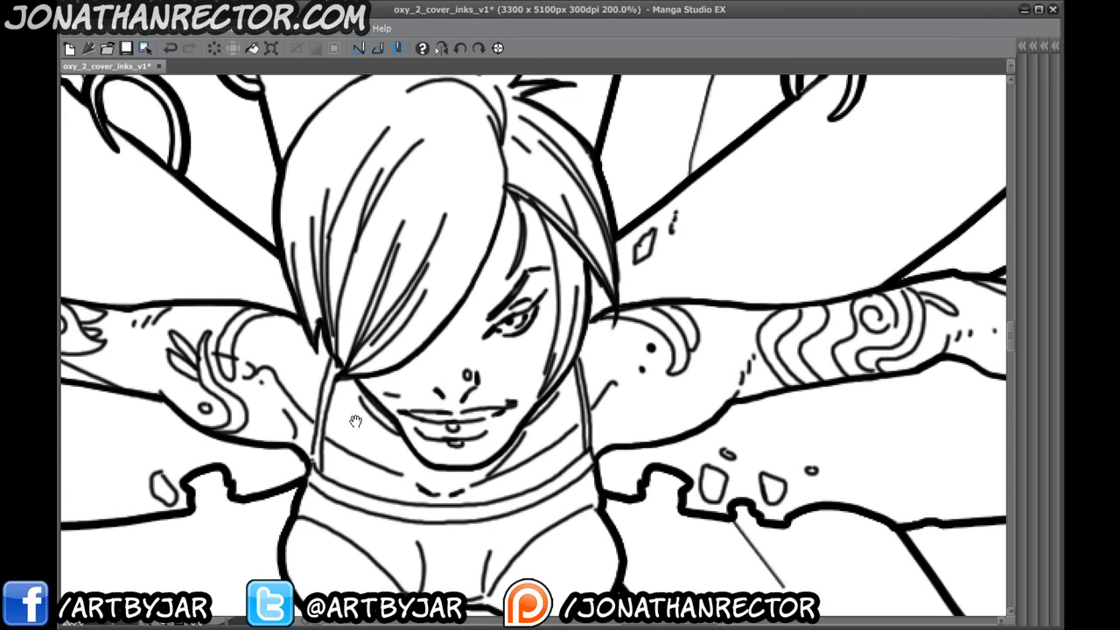
mouse_move(477, 378)
mouse_down()
mouse_move(544, 260)
mouse_move(532, 289)
mouse_move(514, 284)
mouse_move(530, 289)
mouse_up()
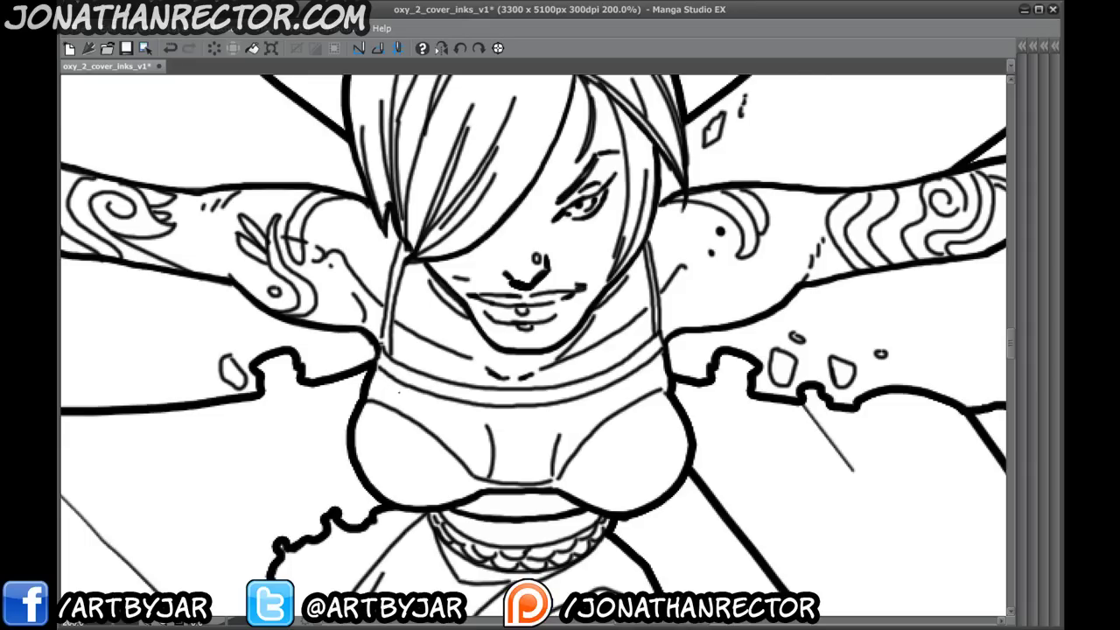
- Thicken the two shoulder straps of the woman's top with darker lines
key(ctrl+minus)
key(ctrl+minus)
key(ctrl+minus)
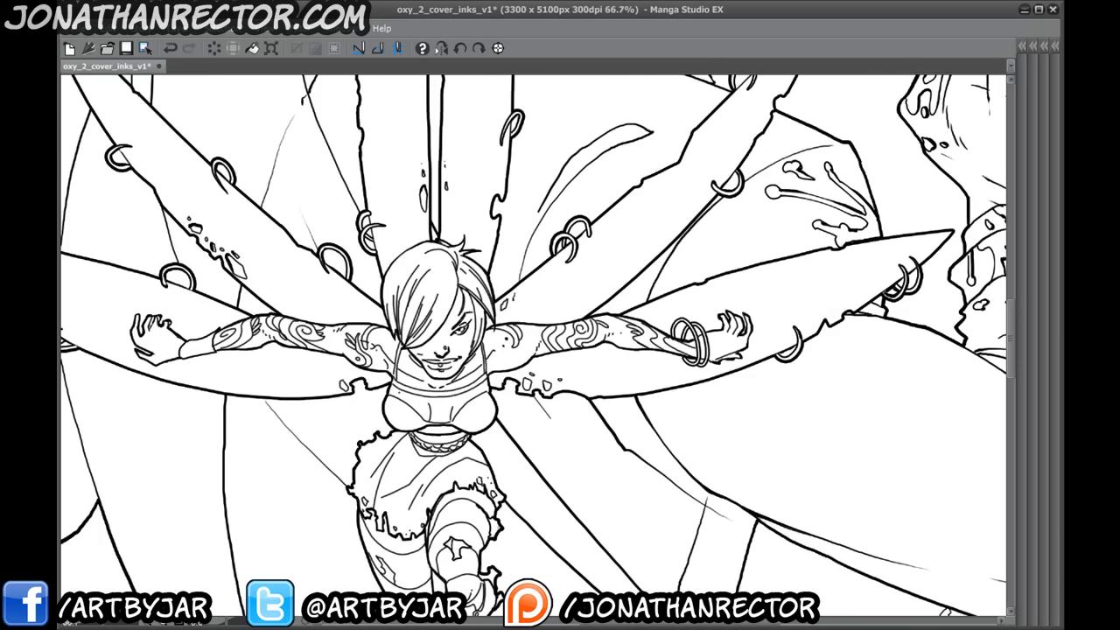
key(ctrl+plus)
key(ctrl+plus)
drag(399, 393, 352, 429)
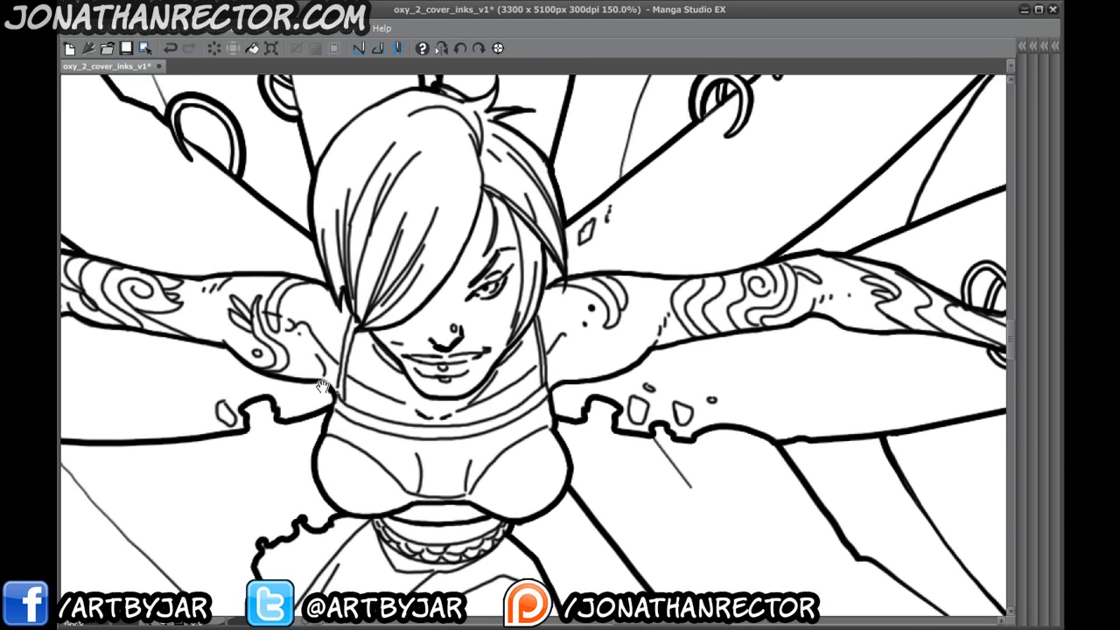
drag(325, 470, 357, 424)
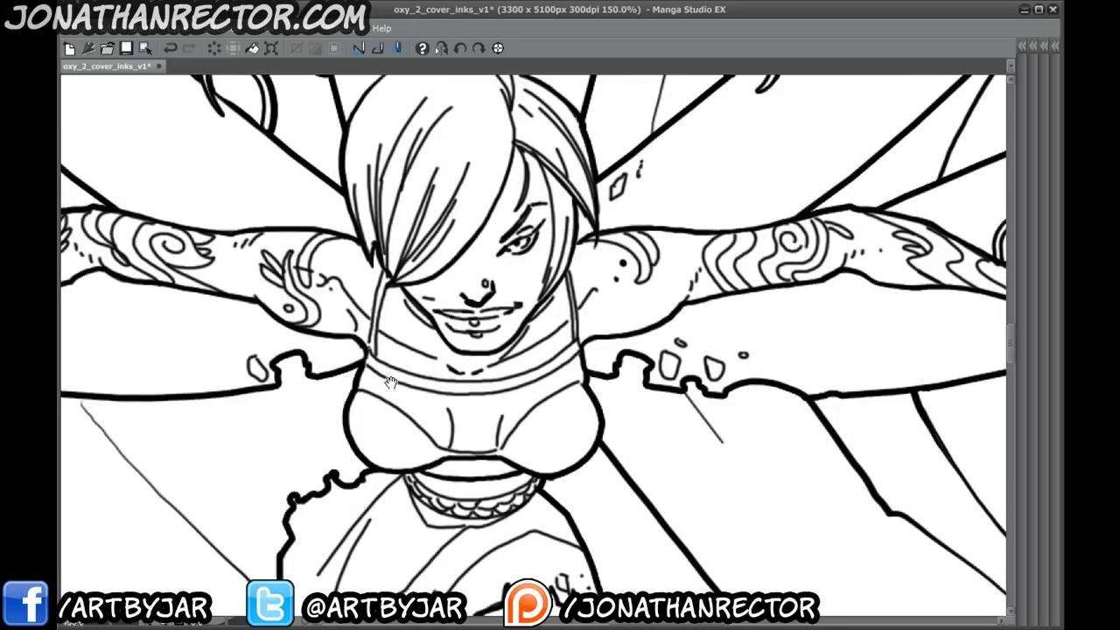
mouse_move(375, 358)
mouse_down()
mouse_move(386, 285)
mouse_move(375, 328)
mouse_up()
mouse_move(571, 345)
mouse_down()
mouse_move(564, 270)
mouse_move(576, 343)
mouse_up()
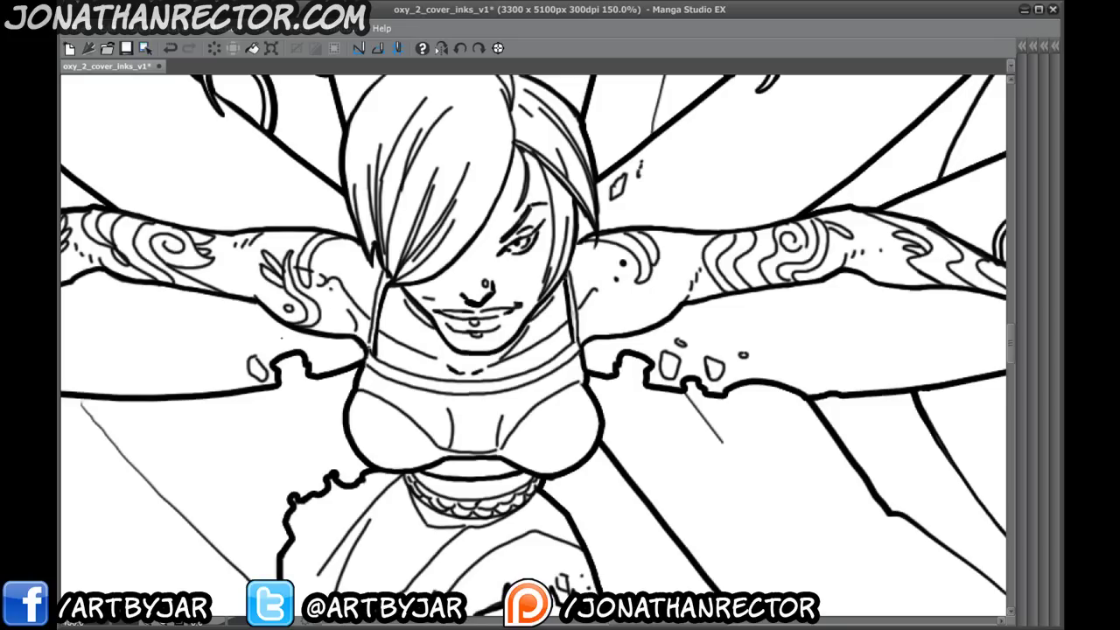
- Thicken the curved seam lines across both cups of the woman's top
drag(329, 424, 511, 433)
drag(457, 342, 408, 304)
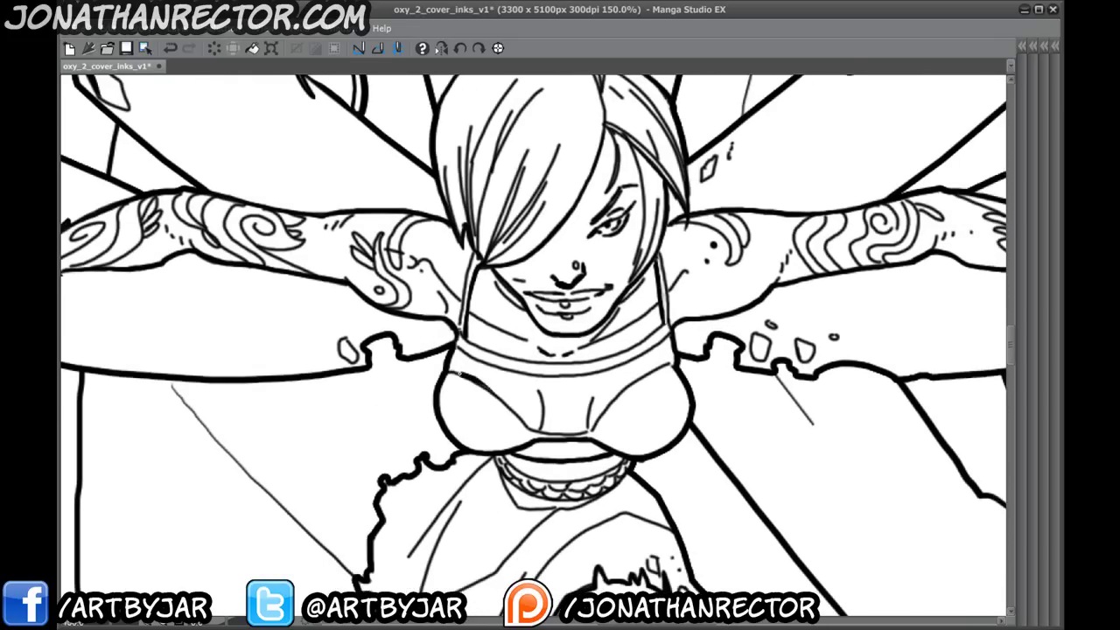
mouse_move(505, 403)
mouse_down()
mouse_move(530, 429)
mouse_move(591, 434)
mouse_move(674, 361)
mouse_up()
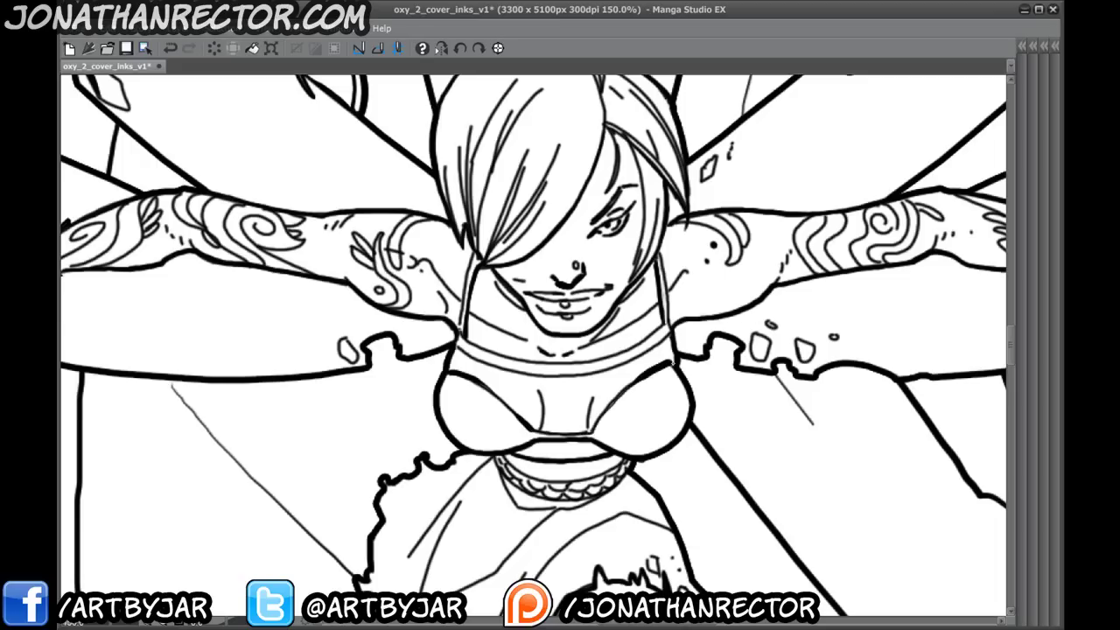
- Try heavy tapered shadow strokes on the two short lines between the cups of the top
drag(541, 397, 544, 434)
drag(593, 403, 589, 432)
drag(536, 389, 544, 427)
drag(543, 381, 537, 432)
drag(579, 382, 587, 432)
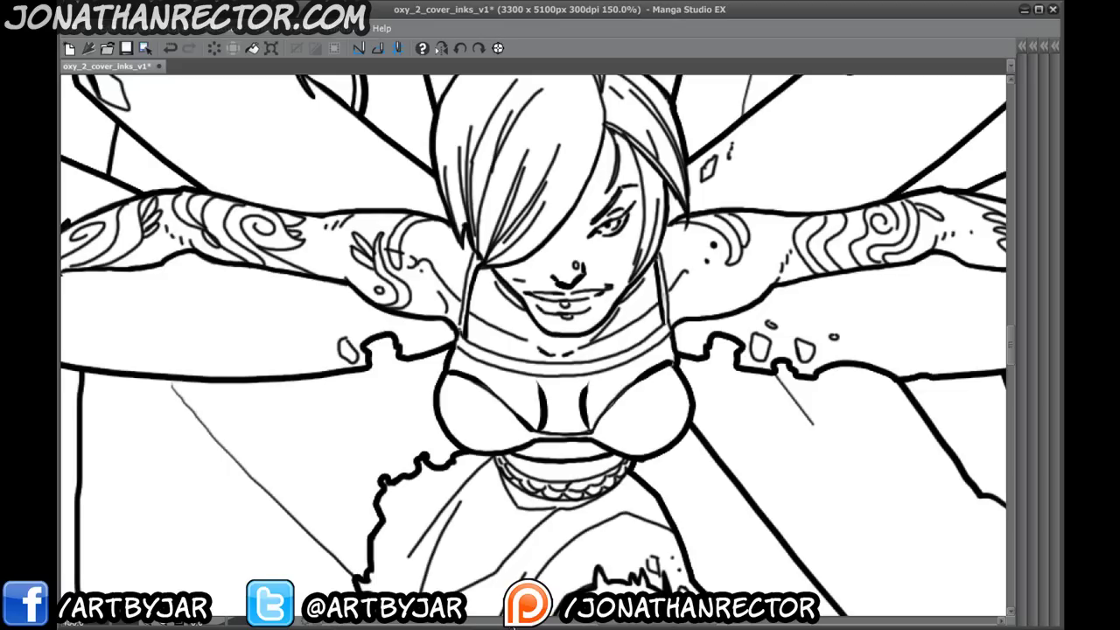
- Try vertical strokes down the centre of the woman's torso from mouth to waist, and undo them
drag(563, 336, 564, 490)
drag(555, 294, 567, 544)
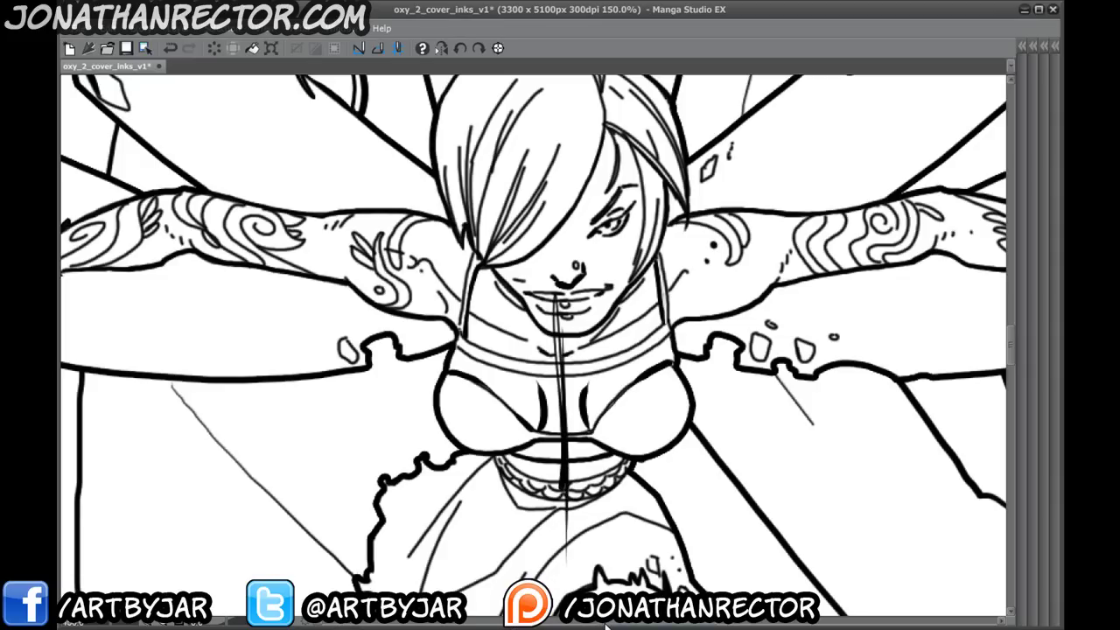
key(ctrl+z)
key(ctrl+z)
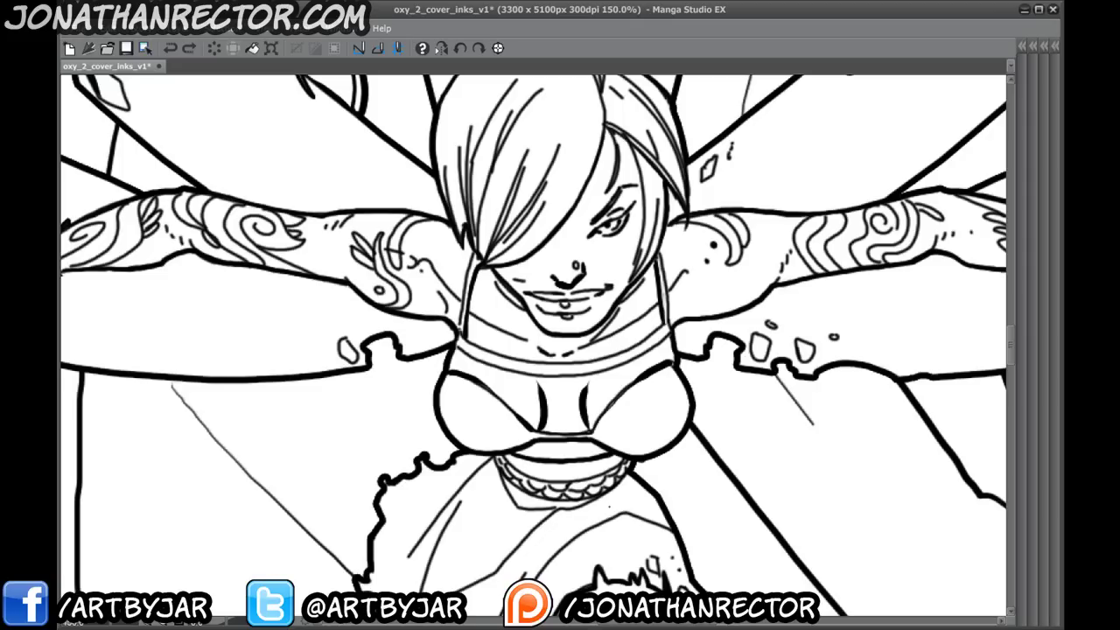
- Remove the two short lines between the cups, trying shorter replacement strokes and undoing them
key(ctrl+z)
key(ctrl+z)
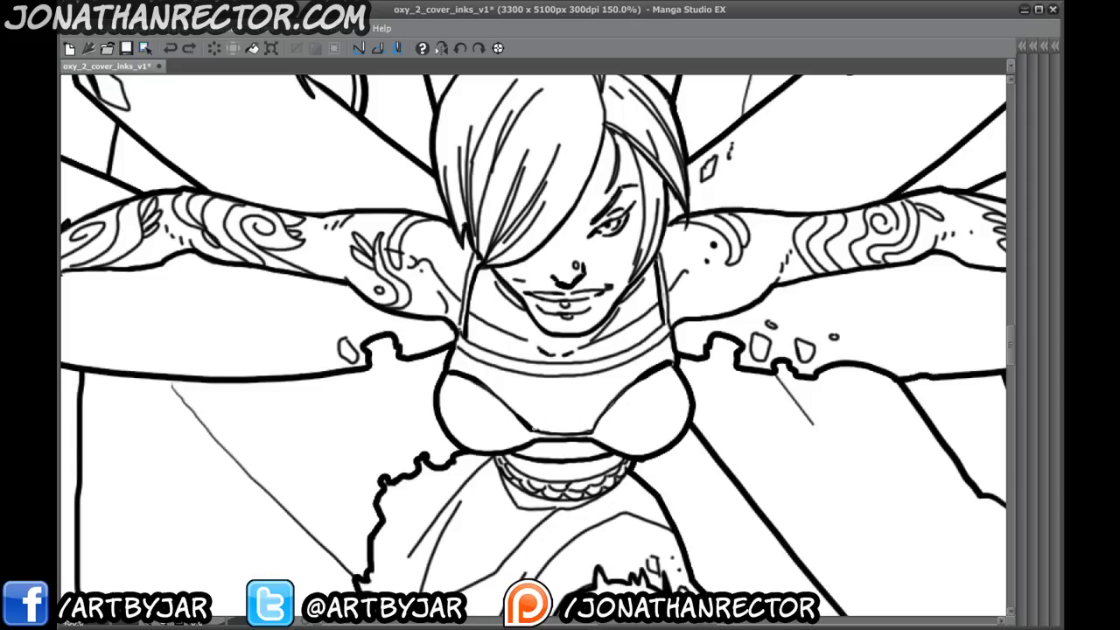
drag(533, 408, 535, 429)
drag(584, 405, 587, 429)
key(ctrl+z)
key(ctrl+z)
key(ctrl+z)
- Ink a short, heavy shadow stroke along the woman's collarbone above the neckline
mouse_move(483, 379)
mouse_down()
mouse_move(445, 369)
mouse_move(445, 355)
mouse_move(558, 364)
mouse_move(626, 325)
mouse_up()
mouse_move(493, 340)
mouse_down()
mouse_move(485, 353)
mouse_move(454, 342)
mouse_up()
drag(459, 328, 446, 334)
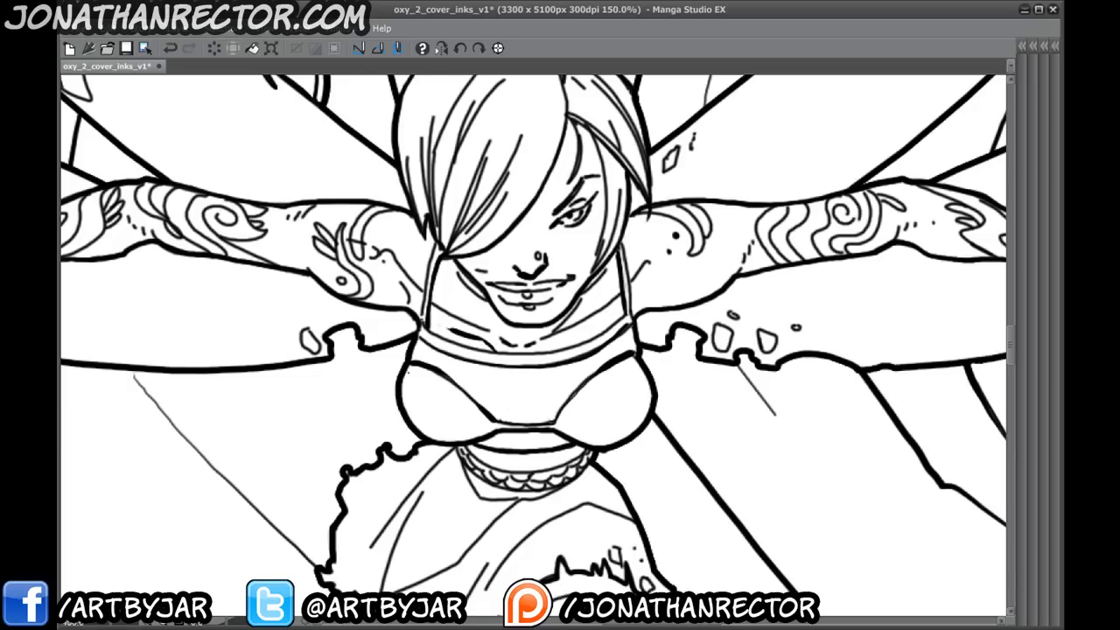
- Rework the crease lines at both of the woman's shoulders with small hooked ends beside the straps
key(Tab)
key(Tab)
drag(392, 373, 486, 437)
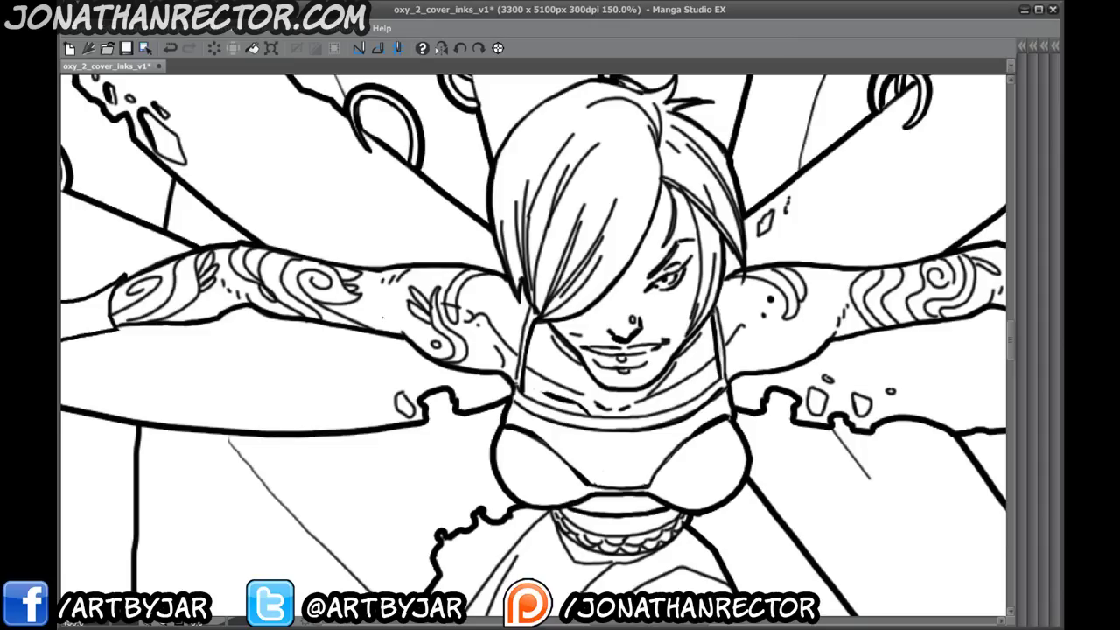
mouse_move(466, 317)
mouse_down()
mouse_move(511, 352)
mouse_move(505, 366)
mouse_up()
drag(520, 364, 494, 329)
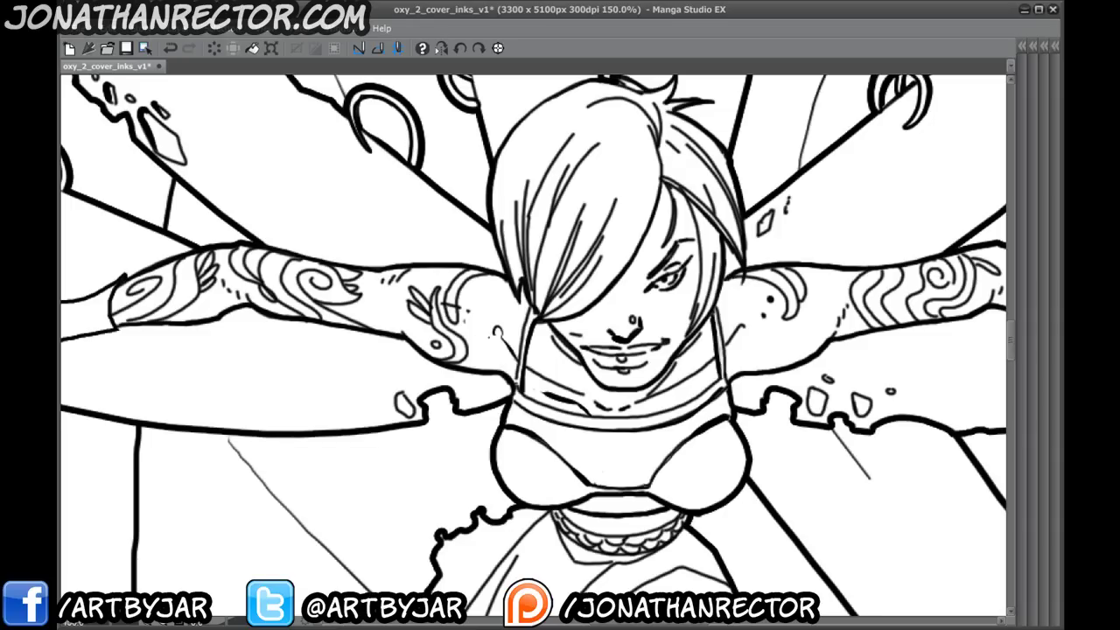
drag(749, 324, 740, 339)
- Add shadow weight and a tendon line to the woman's neck beneath the jaw
drag(581, 365, 549, 326)
drag(700, 333, 681, 357)
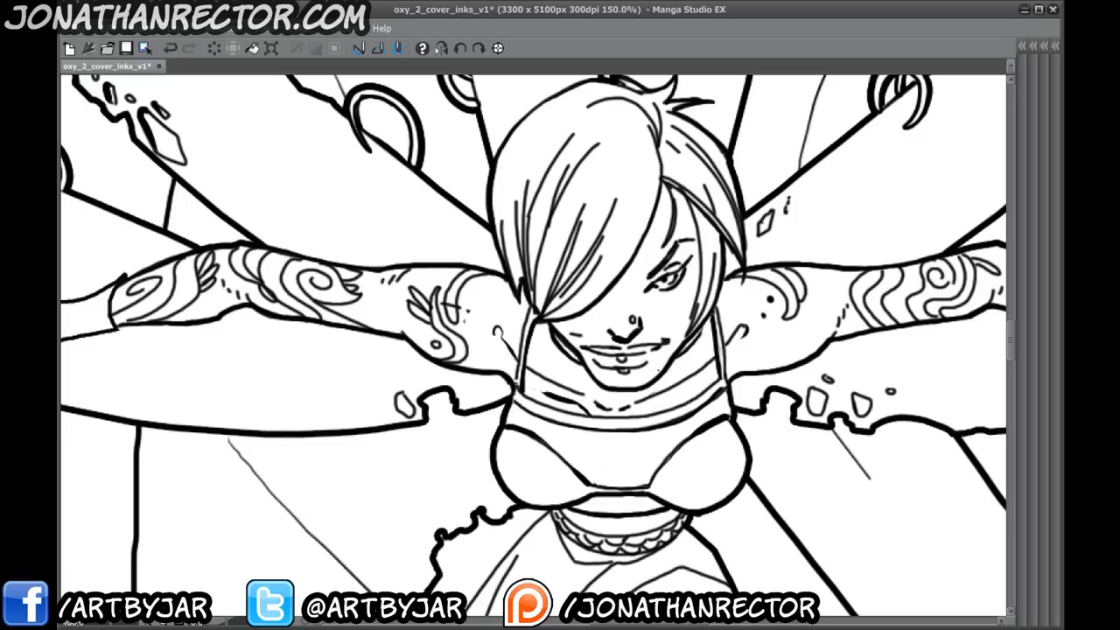
mouse_move(569, 370)
mouse_down()
mouse_move(593, 401)
mouse_move(567, 366)
mouse_up()
- Thicken the underside of the woman's tattooed arm near the upper-arm tattoo
drag(392, 368, 491, 394)
drag(492, 341, 516, 366)
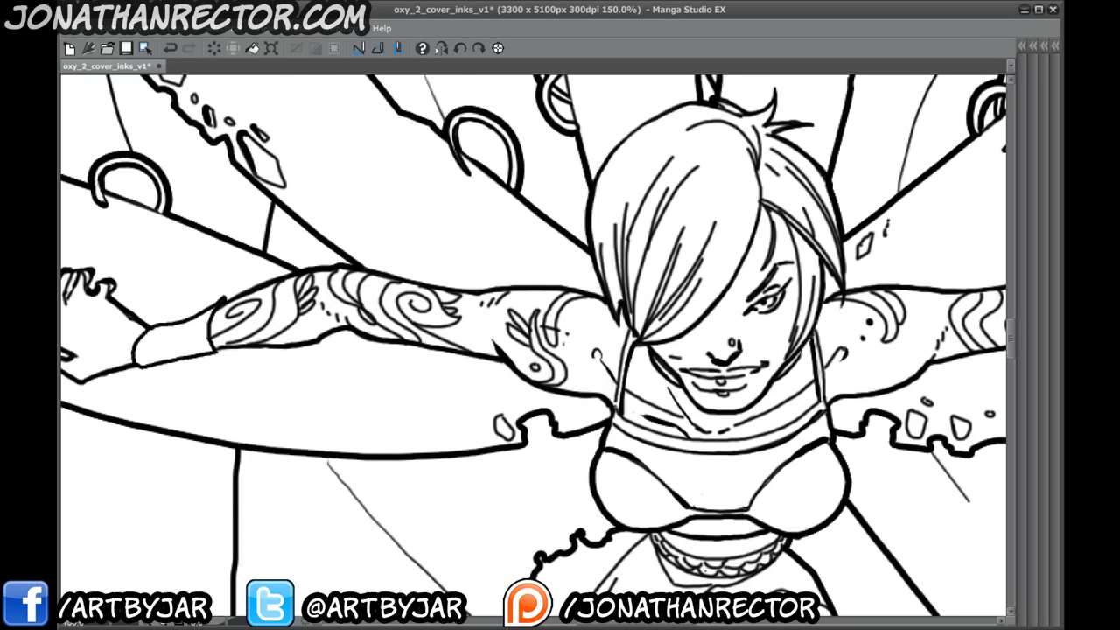
drag(428, 470, 680, 514)
drag(344, 437, 336, 382)
drag(270, 295, 313, 309)
drag(479, 410, 350, 403)
- Ink heavier, tapered fold lines on the woman's skirt and thicken the pointed edge below the scalloped belt
drag(989, 462, 731, 461)
drag(582, 506, 756, 391)
drag(494, 445, 432, 337)
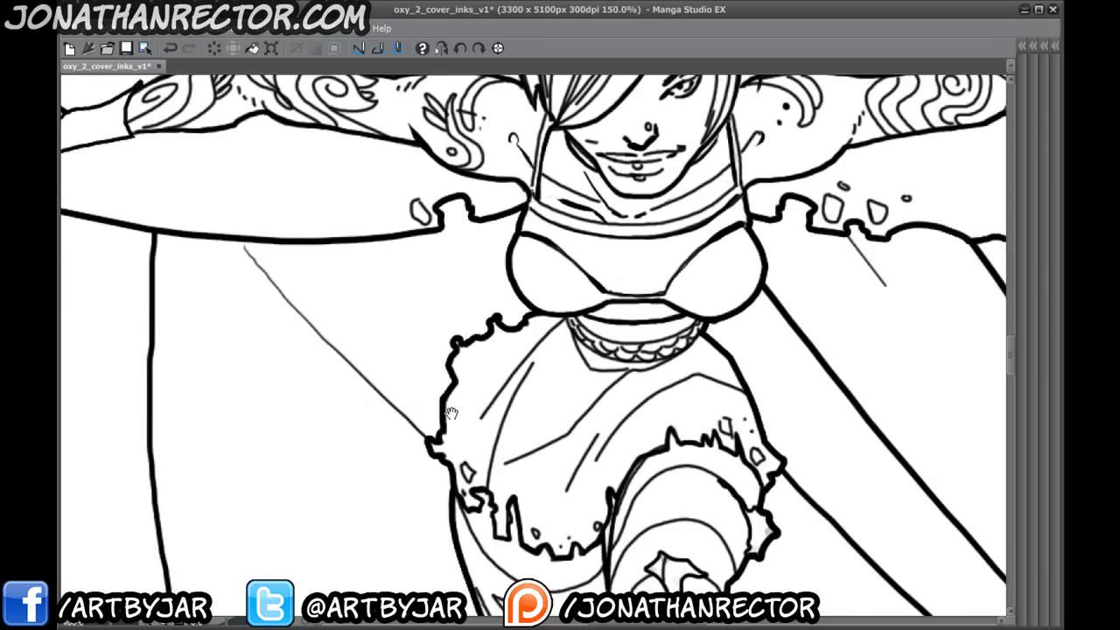
drag(452, 413, 458, 385)
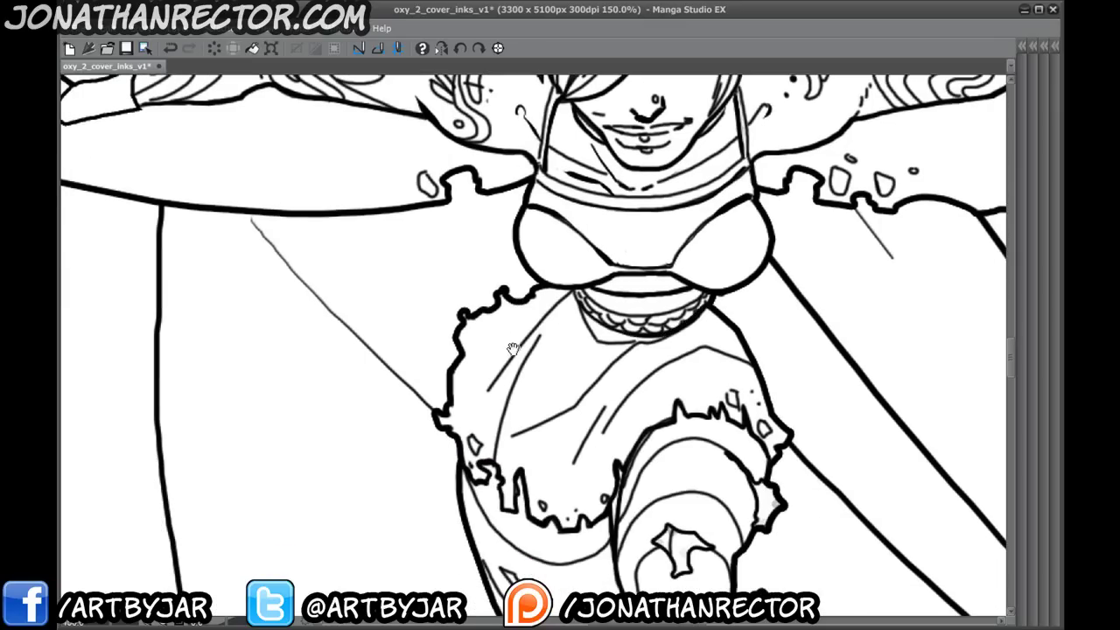
drag(513, 348, 566, 291)
mouse_move(576, 377)
mouse_down()
mouse_move(633, 348)
mouse_move(678, 296)
mouse_move(710, 282)
mouse_move(650, 285)
mouse_move(637, 254)
mouse_up()
drag(565, 298, 623, 236)
drag(579, 268, 595, 250)
mouse_move(546, 314)
mouse_down()
mouse_move(583, 268)
mouse_move(571, 262)
mouse_up()
drag(538, 339, 595, 282)
drag(571, 318, 593, 278)
mouse_move(568, 329)
mouse_down()
mouse_move(595, 279)
mouse_move(560, 349)
mouse_up()
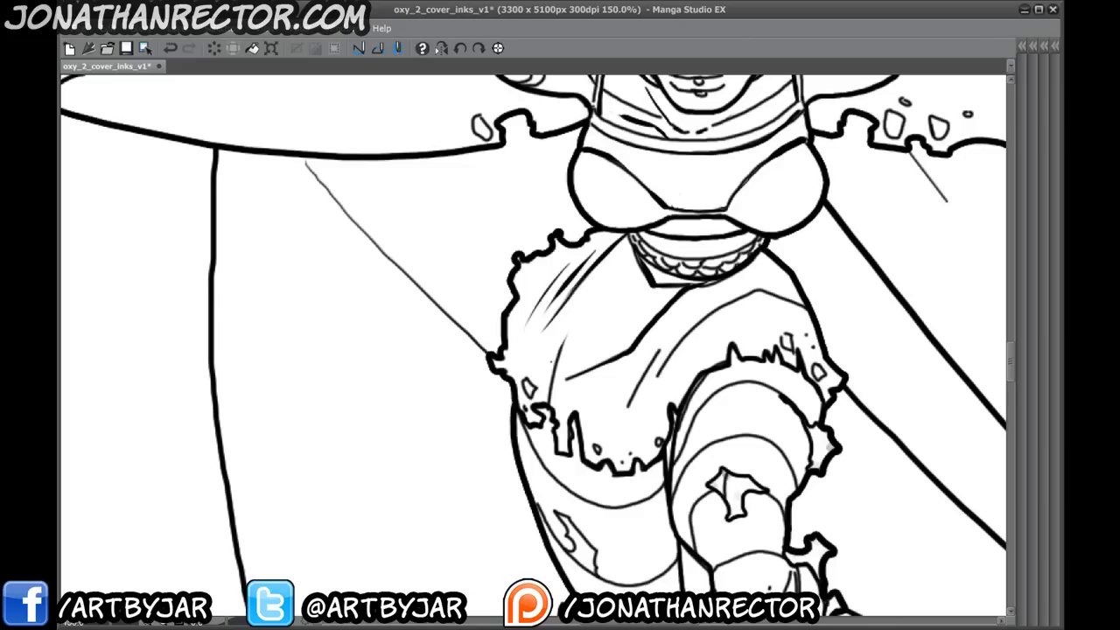
- Refine the skirt folds beside the raised thigh and thicken the crease across its top
mouse_move(643, 374)
mouse_down()
mouse_move(662, 348)
mouse_move(679, 347)
mouse_move(665, 364)
mouse_up()
drag(626, 408, 637, 393)
mouse_move(728, 306)
mouse_down()
mouse_move(766, 290)
mouse_move(803, 301)
mouse_up()
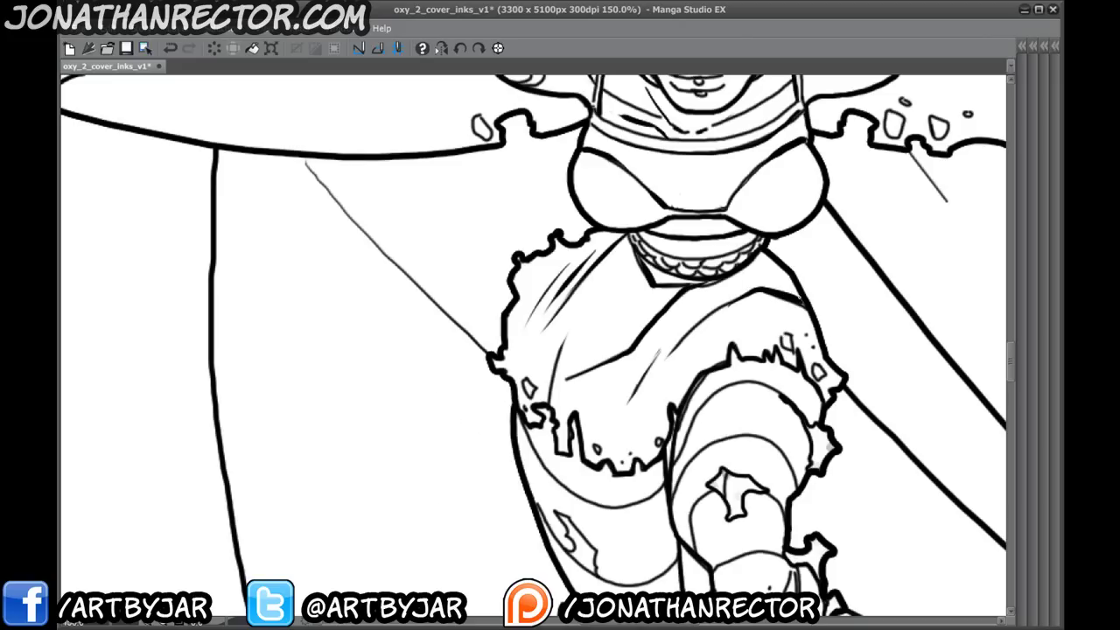
- Add line weight to the woman's lower legs and the straps and edges of her boots
drag(543, 446, 517, 614)
drag(502, 460, 490, 189)
drag(496, 403, 476, 267)
scroll(514, 359, down, 2)
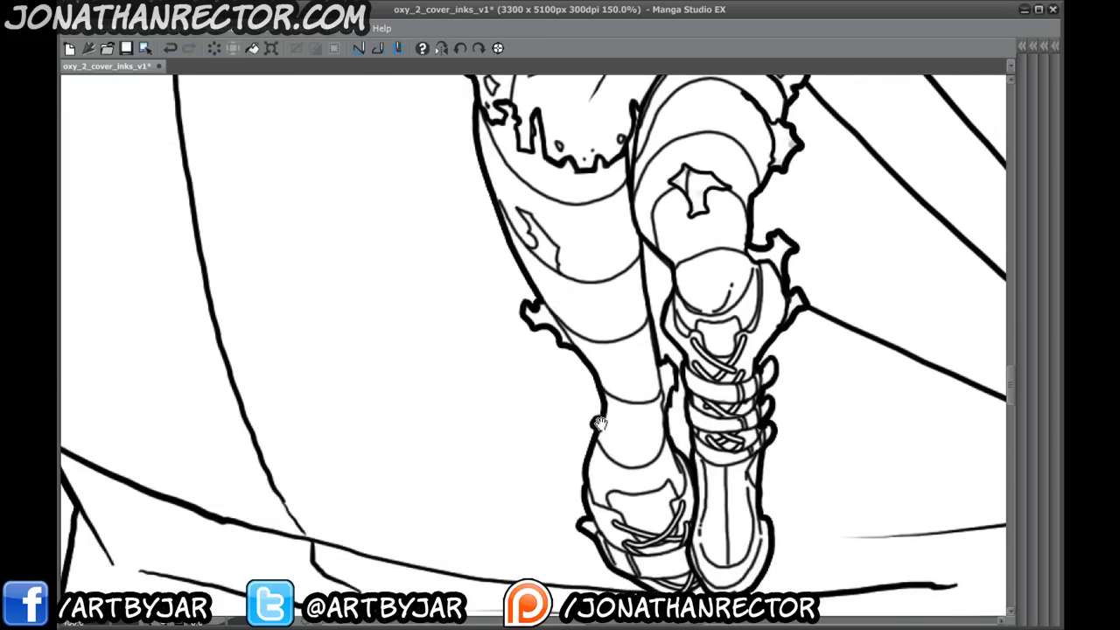
scroll(601, 424, down, 2)
mouse_move(549, 424)
mouse_down()
mouse_move(495, 272)
mouse_move(554, 408)
mouse_up()
mouse_move(651, 335)
mouse_down()
mouse_move(611, 337)
mouse_move(598, 325)
mouse_up()
mouse_move(656, 363)
mouse_down()
mouse_move(614, 367)
mouse_move(599, 355)
mouse_move(629, 402)
mouse_move(663, 388)
mouse_up()
mouse_move(600, 279)
mouse_down()
mouse_move(640, 307)
mouse_move(610, 310)
mouse_move(645, 296)
mouse_move(627, 321)
mouse_up()
mouse_move(651, 309)
mouse_down()
mouse_move(639, 348)
mouse_move(616, 353)
mouse_move(644, 378)
mouse_up()
drag(574, 434, 603, 352)
mouse_move(643, 308)
mouse_down()
mouse_move(633, 357)
mouse_move(695, 389)
mouse_move(676, 441)
mouse_move(639, 436)
mouse_move(627, 408)
mouse_up()
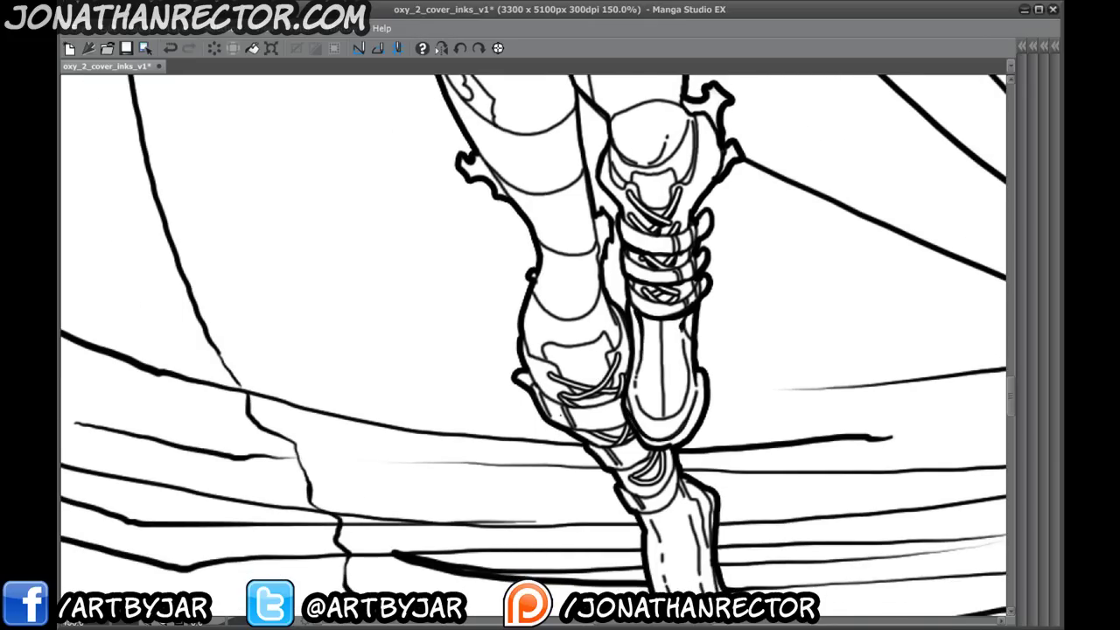
- Ink heavier outlines along the straps of the planted foot's boot
drag(573, 432, 630, 422)
drag(609, 469, 654, 450)
mouse_move(634, 518)
mouse_down()
mouse_move(667, 508)
mouse_move(686, 480)
mouse_up()
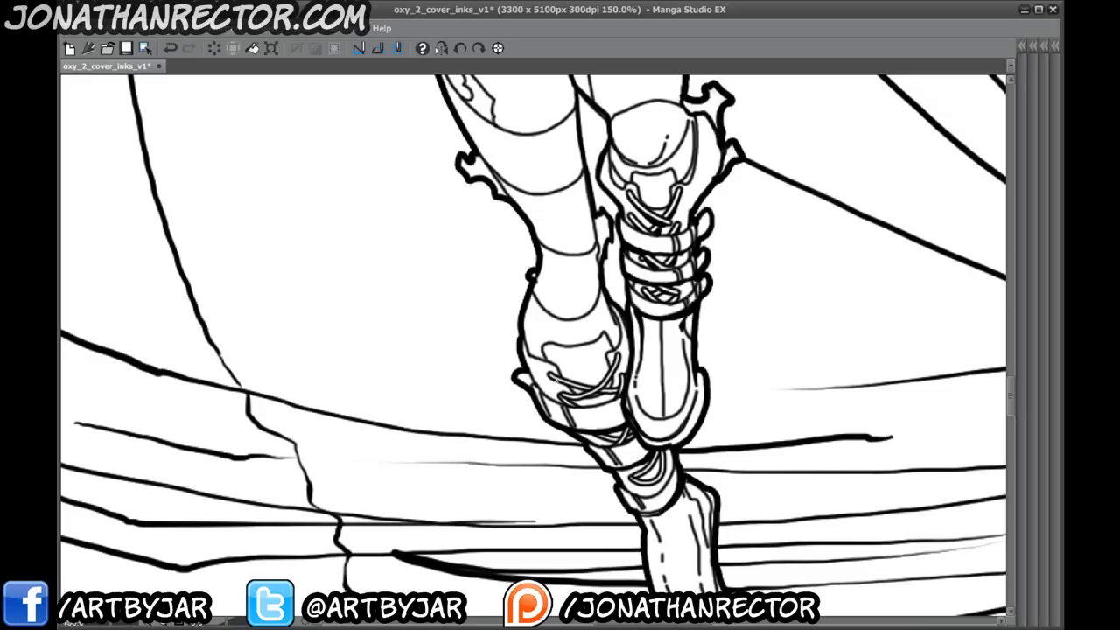
- Thicken the ink outline of the tongue opening on the planted foot's boot
mouse_move(553, 380)
mouse_down()
mouse_move(619, 397)
mouse_move(604, 388)
mouse_move(576, 404)
mouse_move(523, 342)
mouse_up()
drag(607, 358, 618, 306)
mouse_move(546, 358)
mouse_down()
mouse_move(604, 333)
mouse_move(615, 345)
mouse_up()
drag(595, 385, 565, 309)
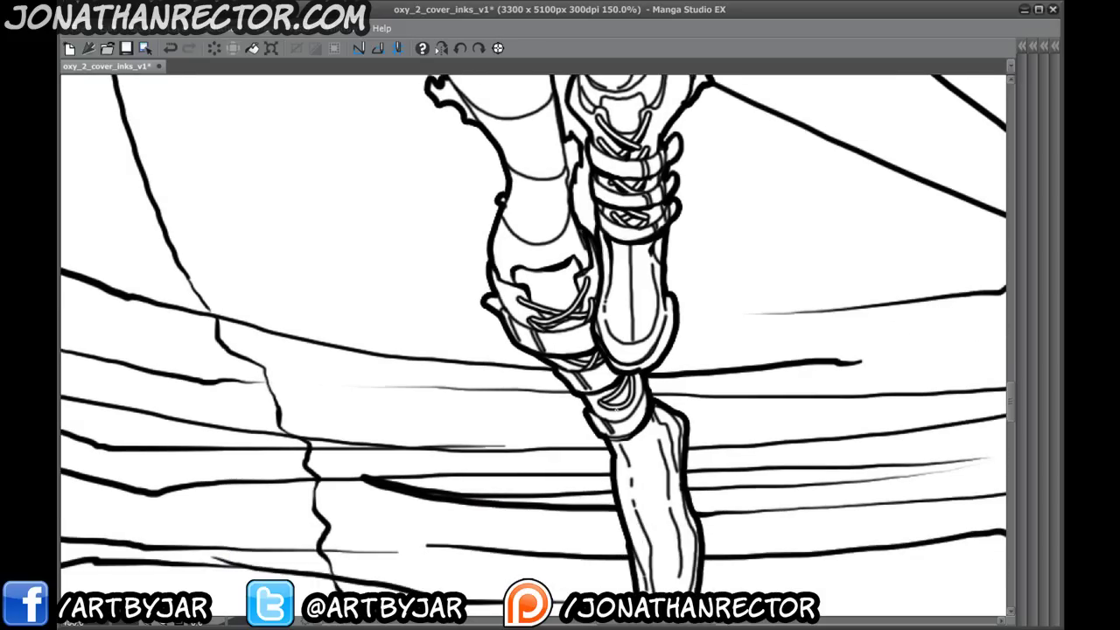
- Add line weight to the boots around the toes and lower straps, and save the drawing
mouse_move(632, 411)
mouse_down()
mouse_move(646, 389)
mouse_move(602, 410)
mouse_move(595, 399)
mouse_move(580, 501)
mouse_move(507, 252)
mouse_up()
drag(606, 266, 626, 329)
drag(613, 254, 629, 298)
mouse_move(580, 423)
mouse_down()
mouse_move(610, 477)
mouse_move(637, 433)
mouse_move(639, 364)
mouse_move(627, 337)
mouse_up()
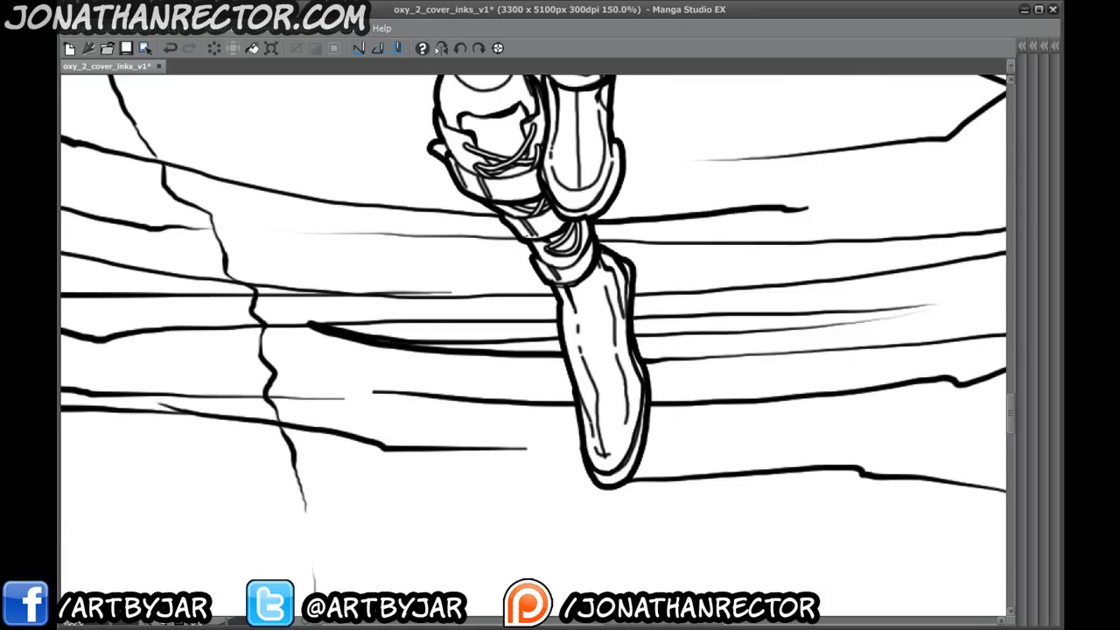
drag(479, 286, 500, 477)
drag(476, 327, 497, 513)
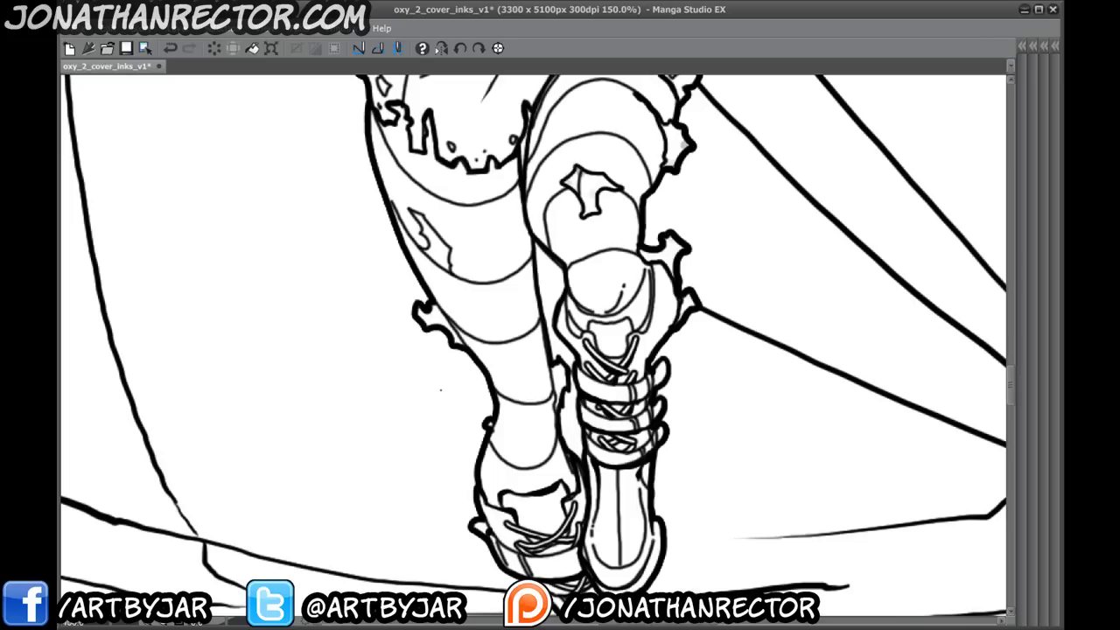
key(ctrl+s)
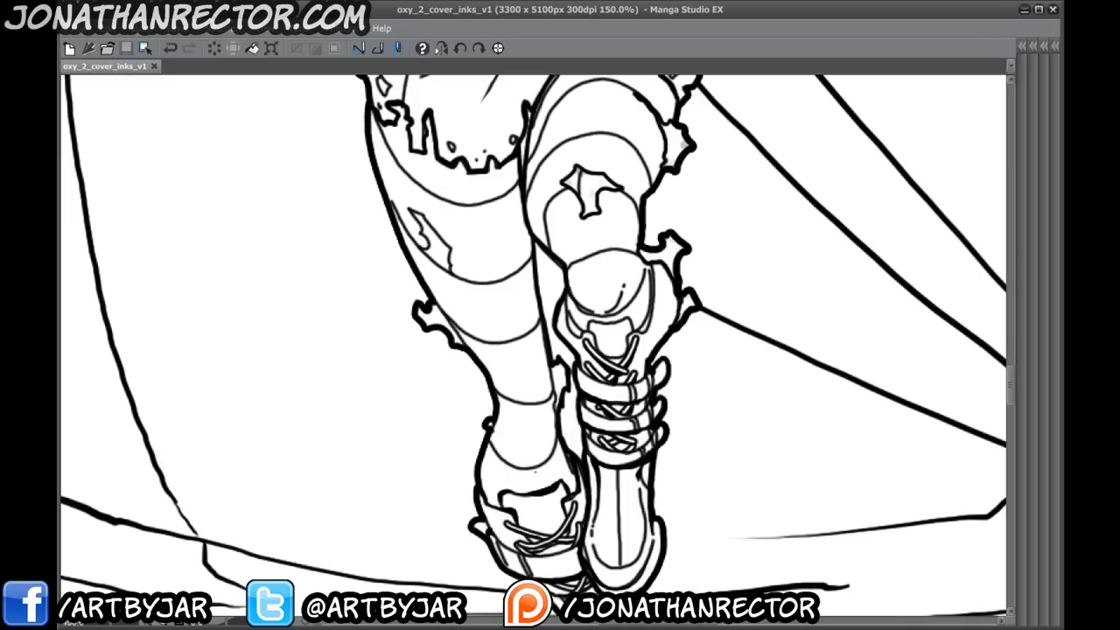
- Thicken the contours around the raised leg's knee curve and the tongue of its boot
drag(508, 503, 486, 296)
mouse_move(532, 373)
mouse_down()
mouse_move(523, 326)
mouse_move(532, 390)
mouse_up()
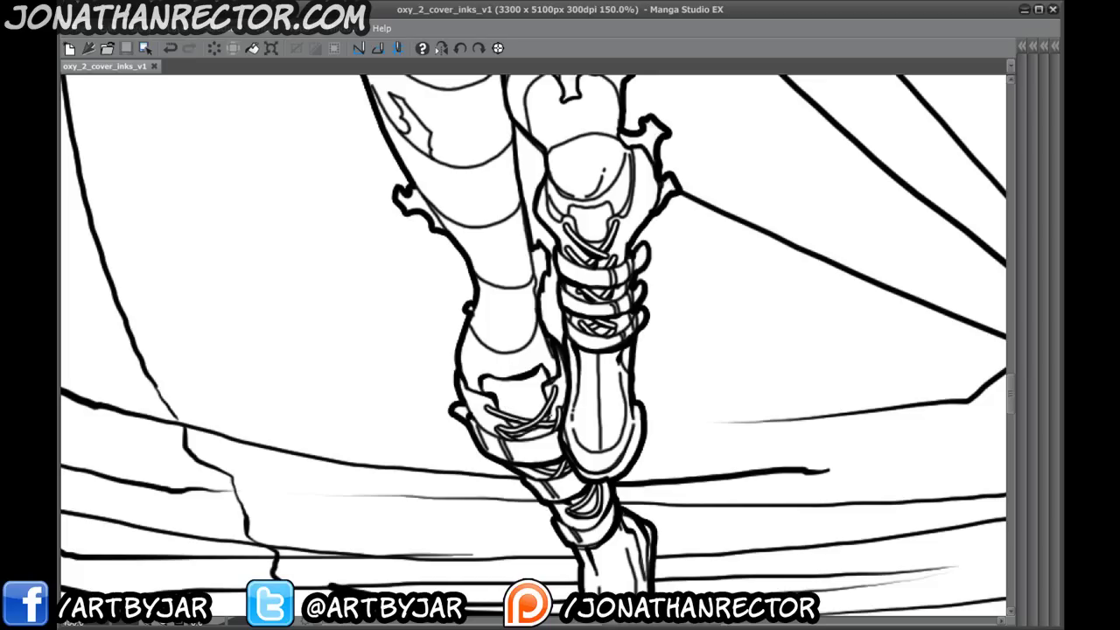
mouse_move(516, 255)
mouse_down()
mouse_move(525, 302)
mouse_move(503, 399)
mouse_up()
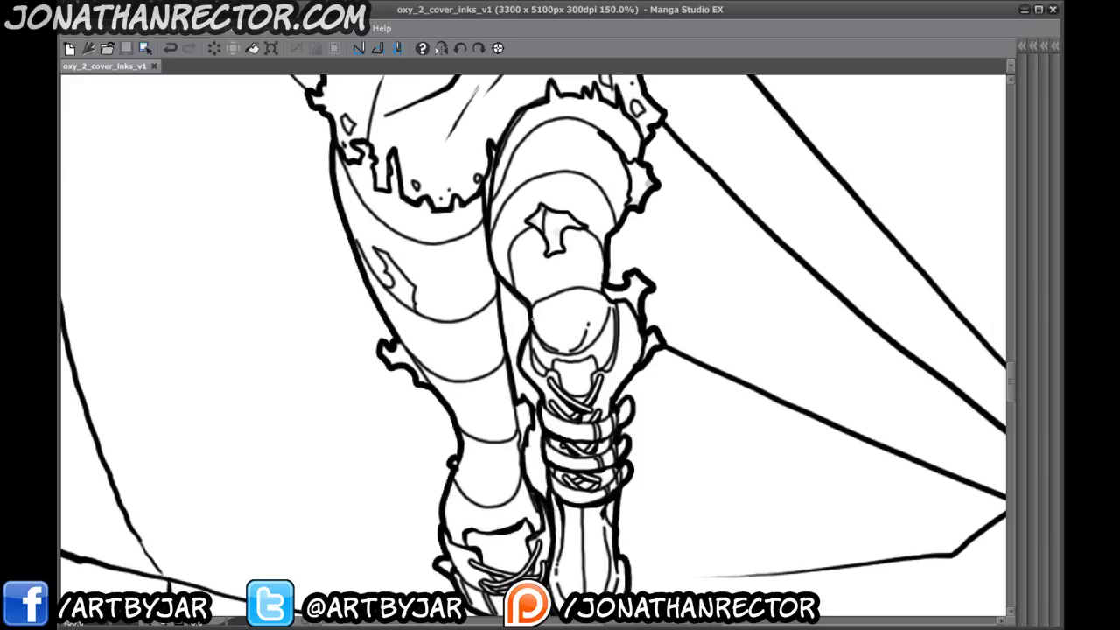
drag(570, 352, 534, 329)
mouse_move(601, 340)
mouse_down()
mouse_move(613, 299)
mouse_move(604, 289)
mouse_up()
mouse_move(566, 388)
mouse_down()
mouse_move(532, 334)
mouse_move(585, 357)
mouse_up()
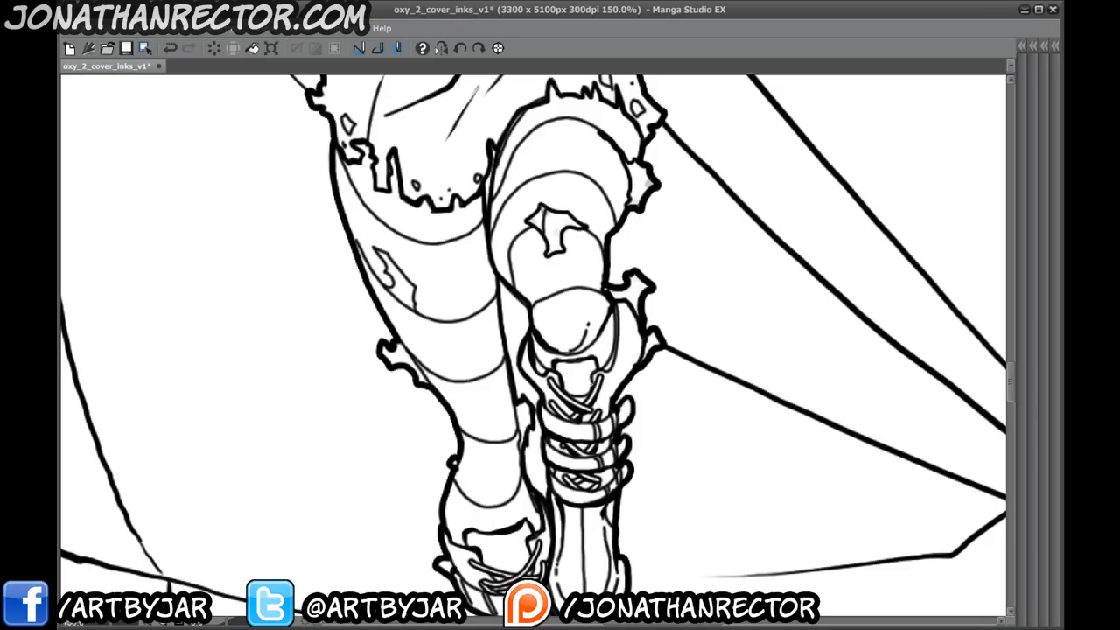
- Bring back the palettes and compare the central woman's inks with Layer 4 hidden and shown
scroll(428, 359, up, 15)
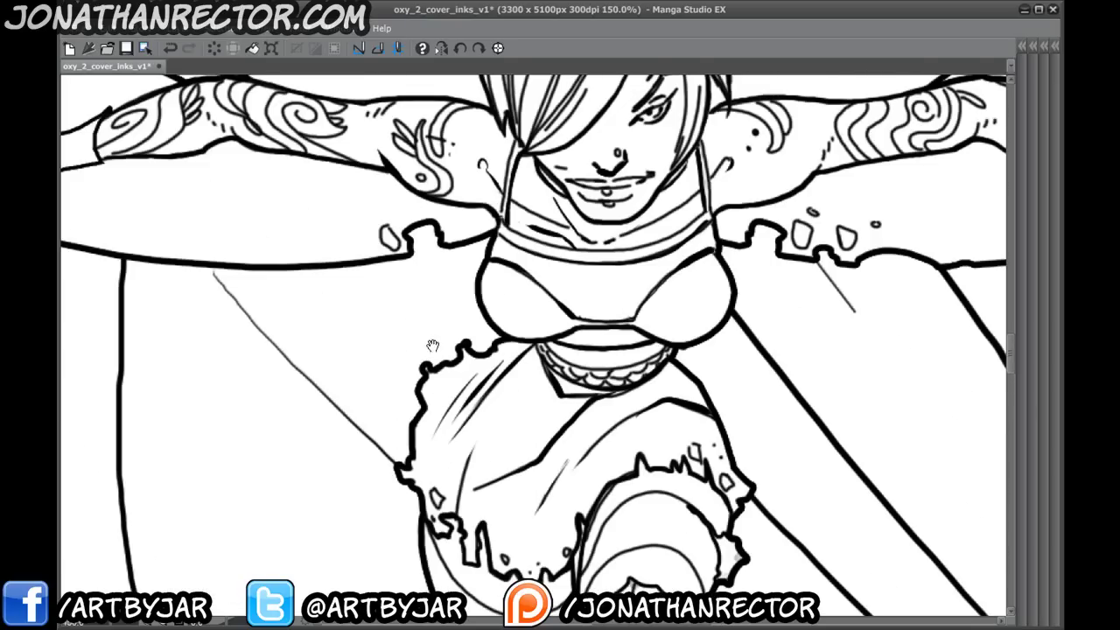
drag(432, 346, 288, 300)
scroll(207, 248, down, 1)
scroll(207, 248, down, 1)
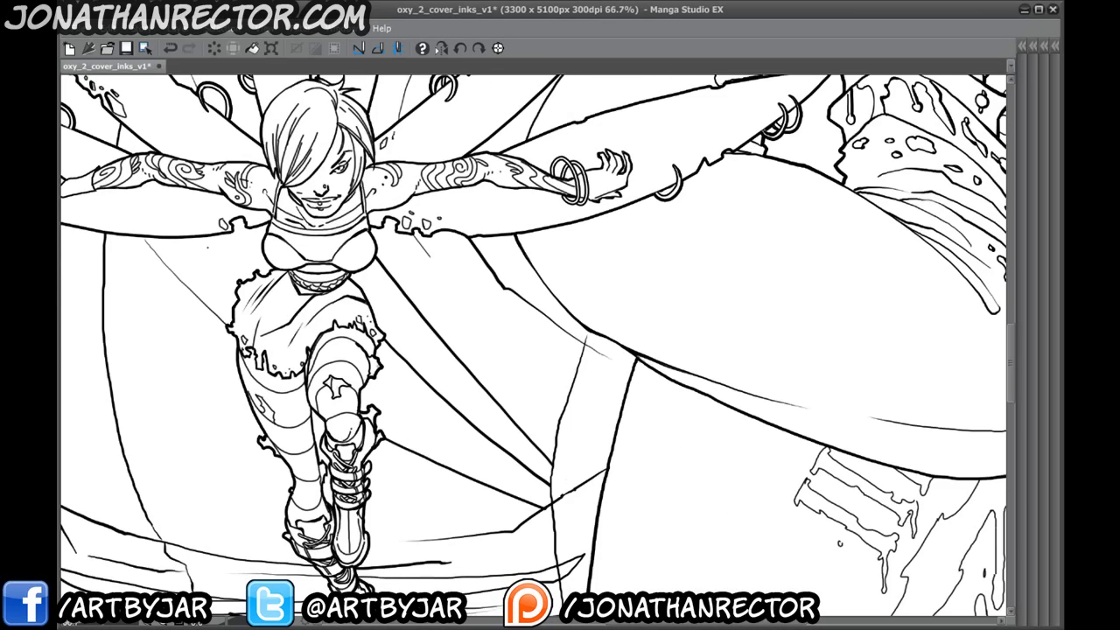
scroll(204, 409, up, 1)
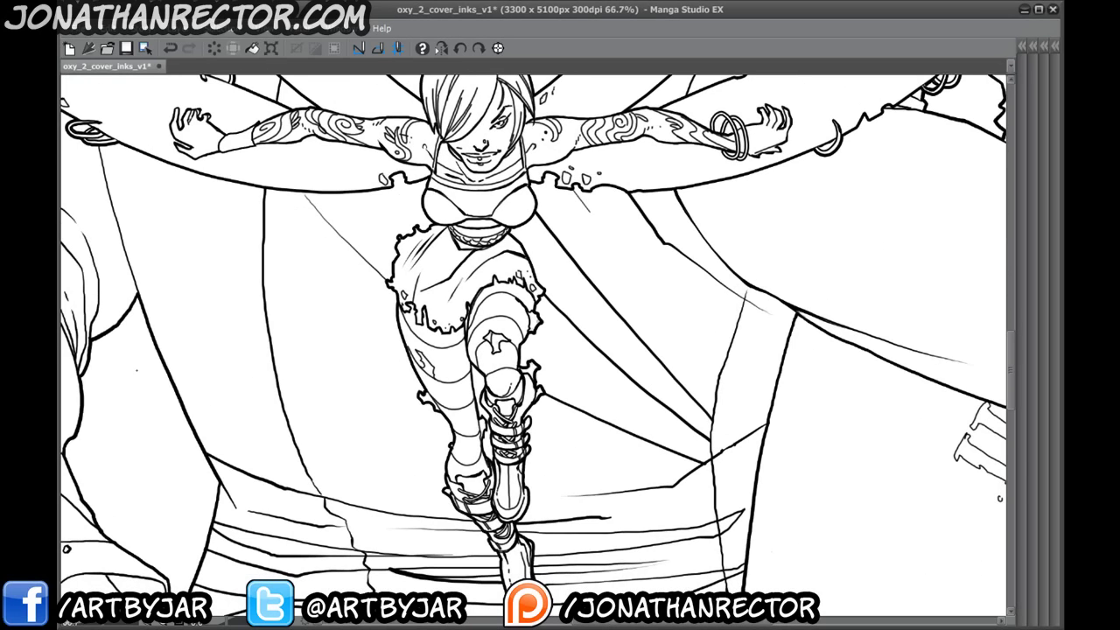
drag(211, 382, 230, 412)
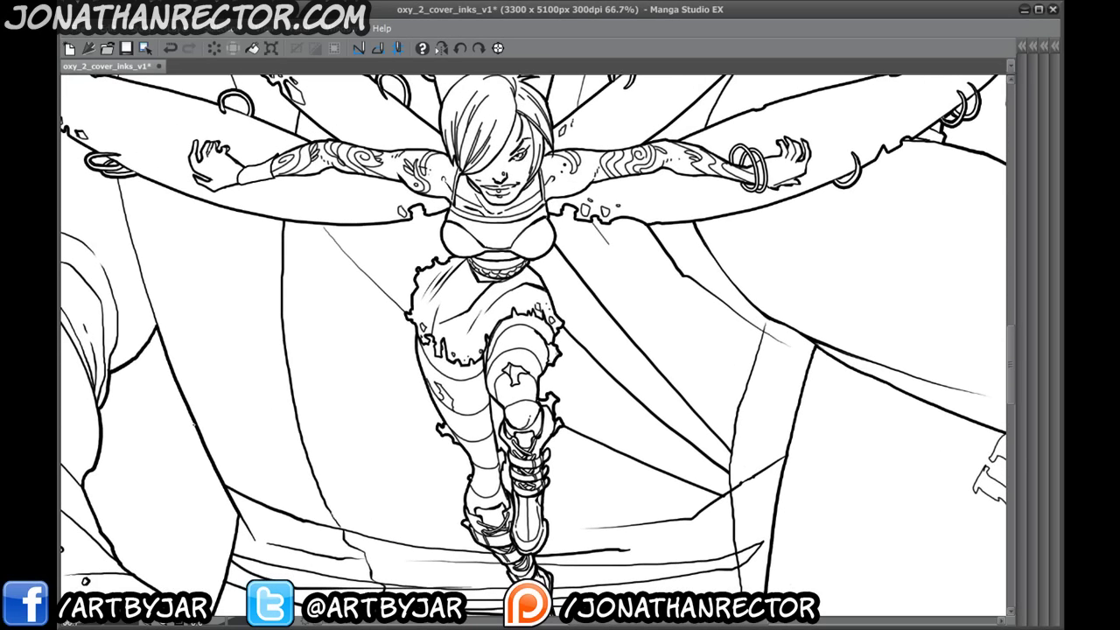
key(Tab)
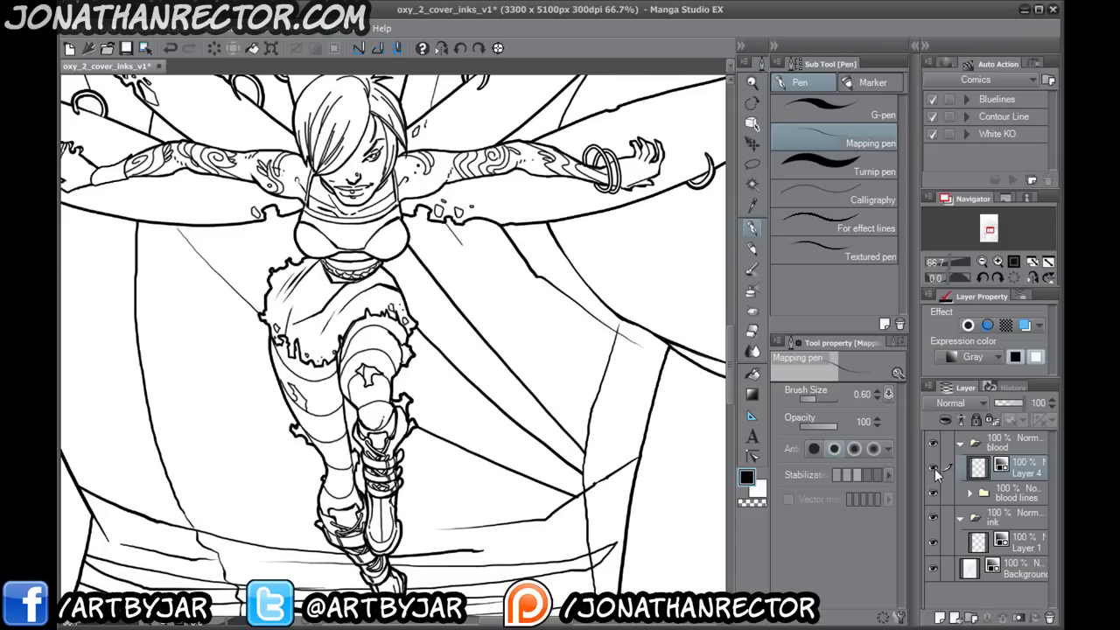
click(935, 470)
click(935, 473)
click(934, 481)
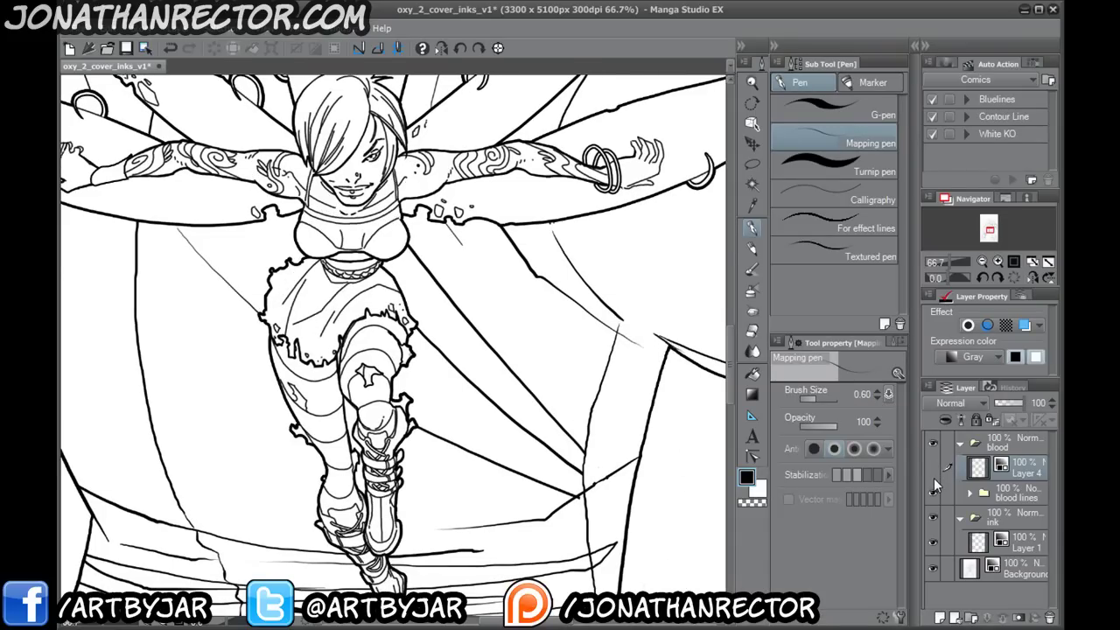
click(934, 471)
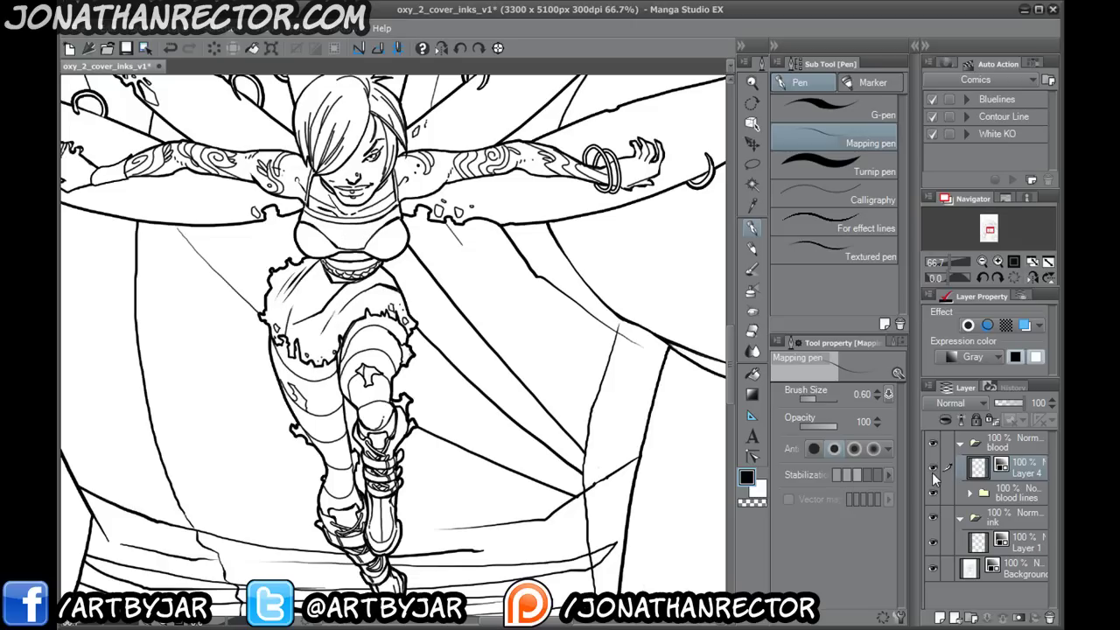
click(934, 472)
click(934, 474)
click(934, 475)
click(934, 476)
click(934, 476)
click(934, 477)
- Compare the line work on the blood-covered hand holding the knife with Layer 4 hidden and shown
mouse_move(480, 223)
mouse_down()
mouse_move(446, 464)
mouse_move(534, 604)
mouse_move(486, 613)
mouse_up()
drag(612, 263, 88, 333)
drag(337, 391, 606, 200)
drag(382, 432, 473, 250)
drag(359, 407, 444, 226)
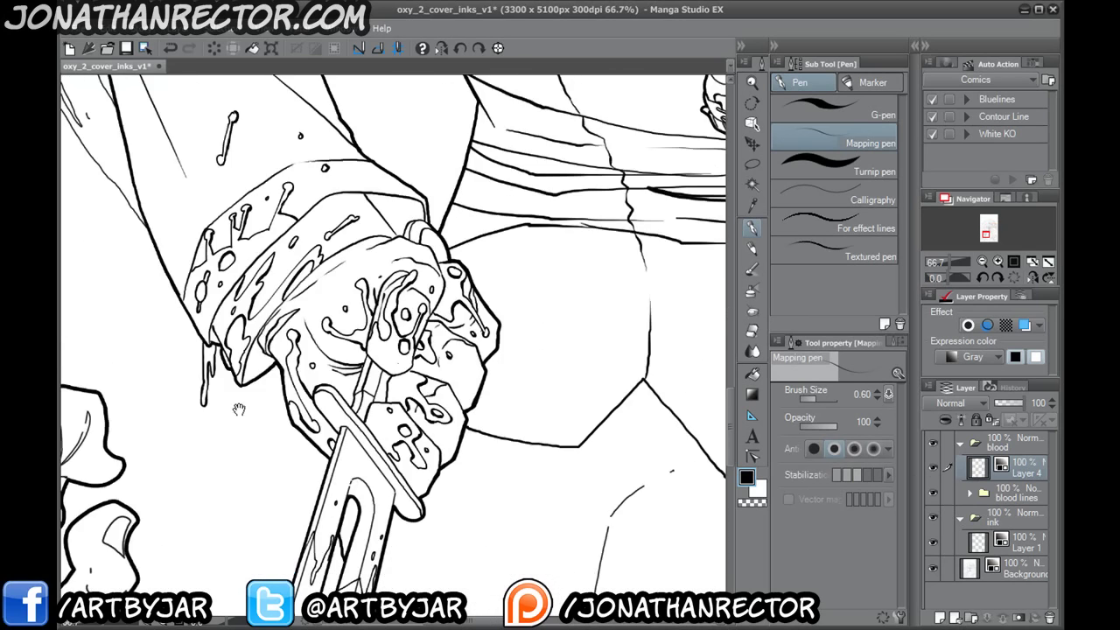
drag(239, 410, 302, 390)
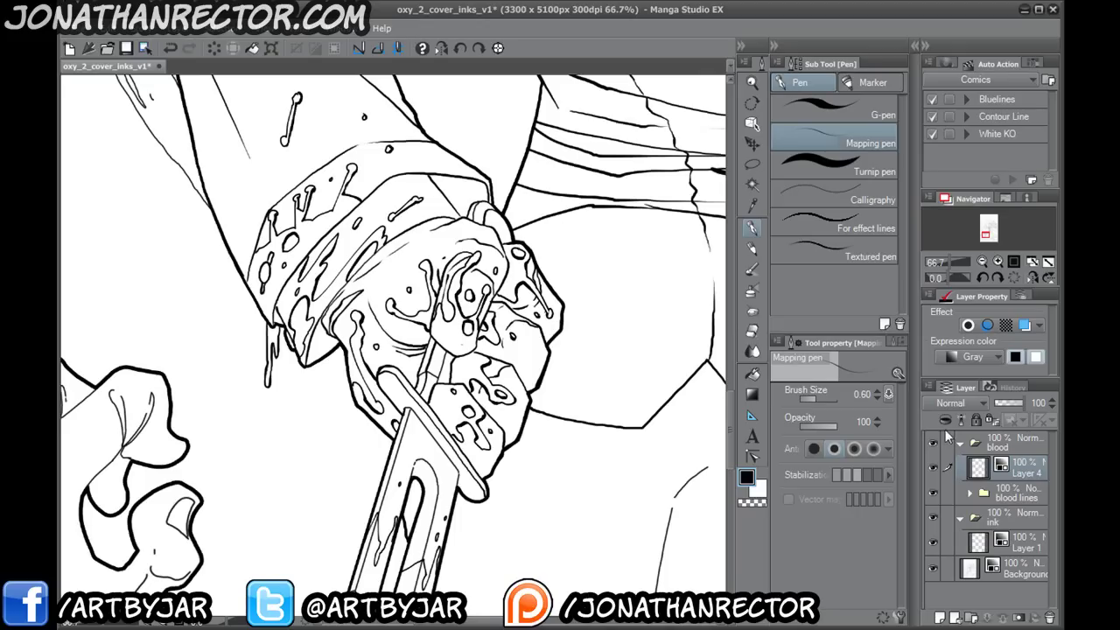
click(933, 468)
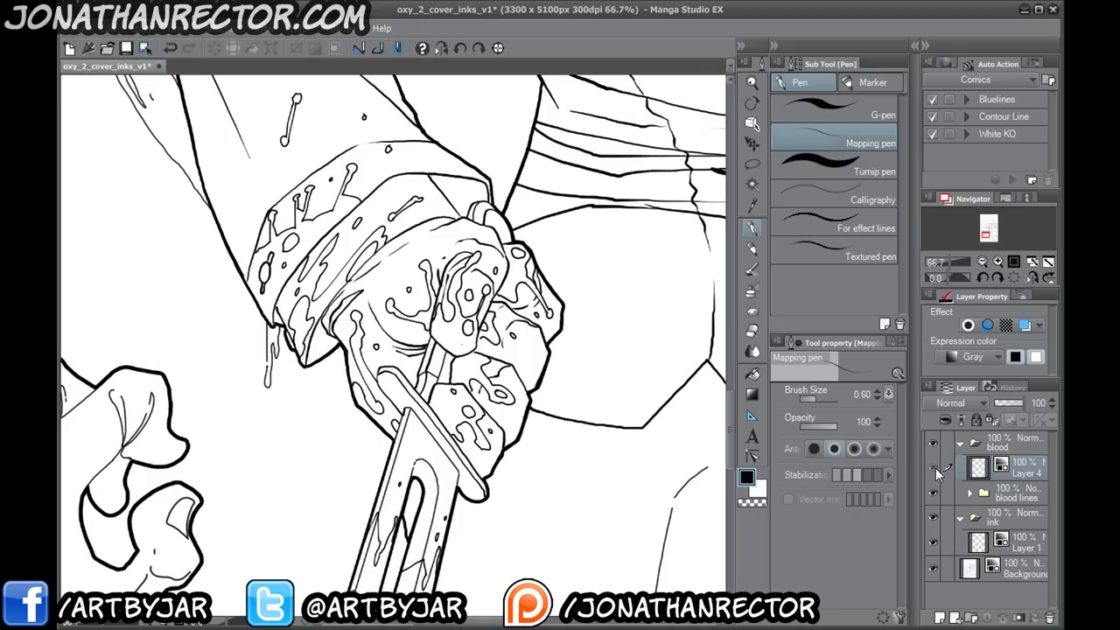
click(934, 468)
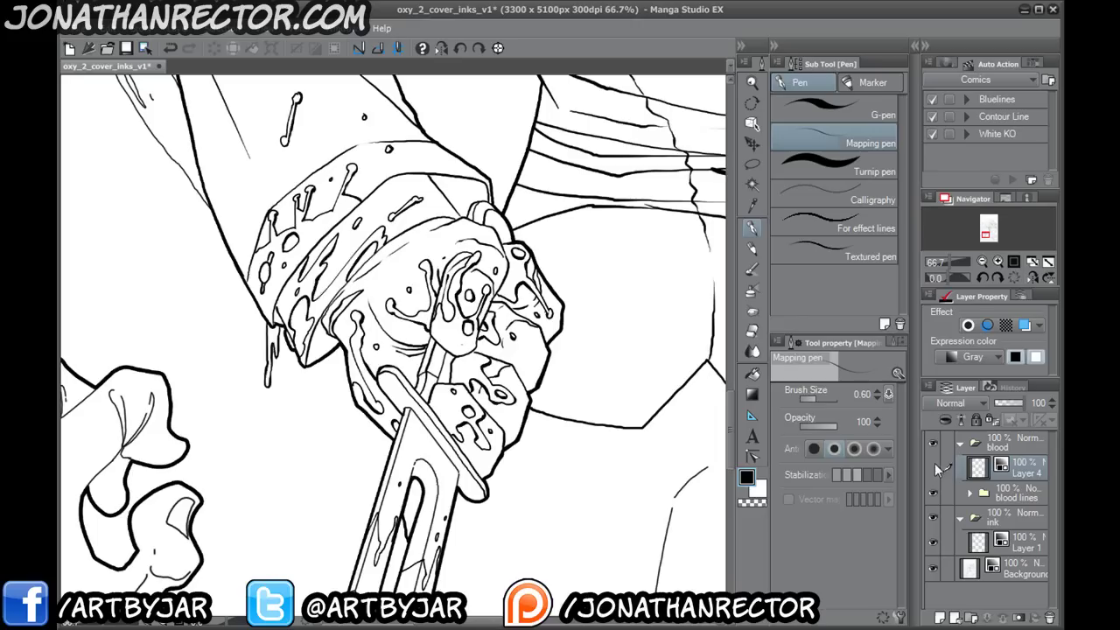
click(934, 465)
key(ctrl+minus)
key(ctrl+minus)
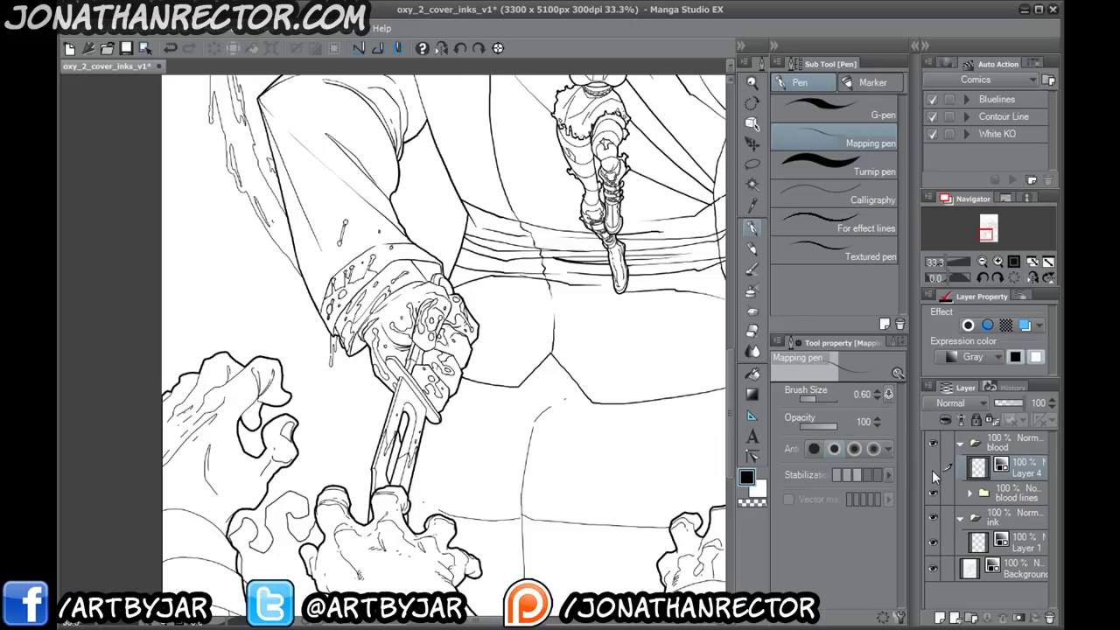
click(933, 471)
click(934, 469)
click(936, 471)
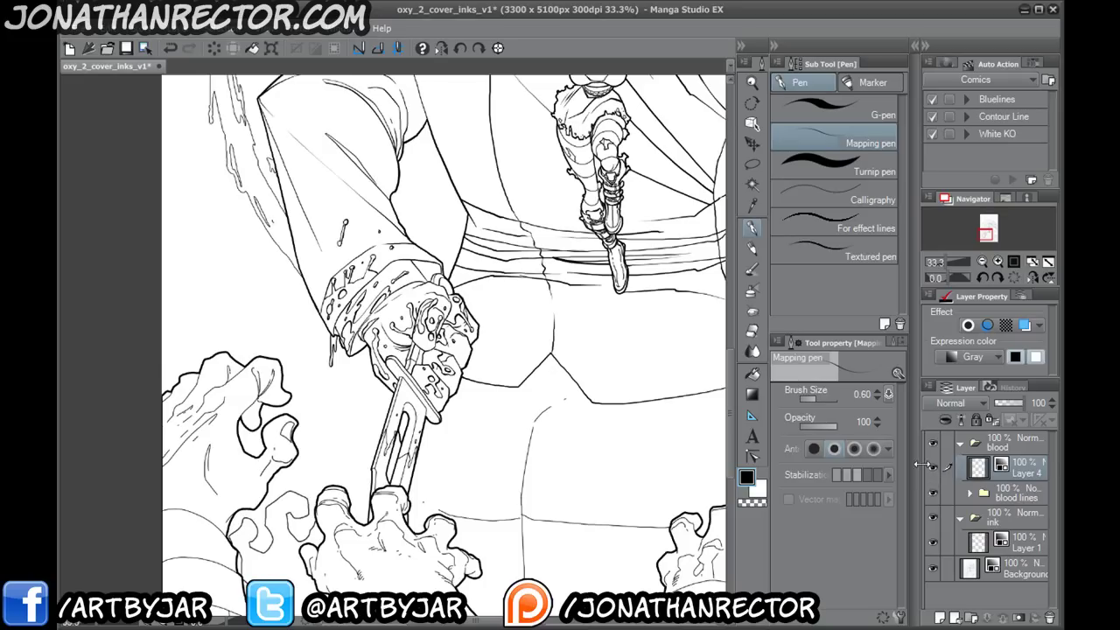
- Check Layer 4's effect on the woman and the grinning giant by toggling its visibility, and save the drawing
drag(609, 228, 301, 554)
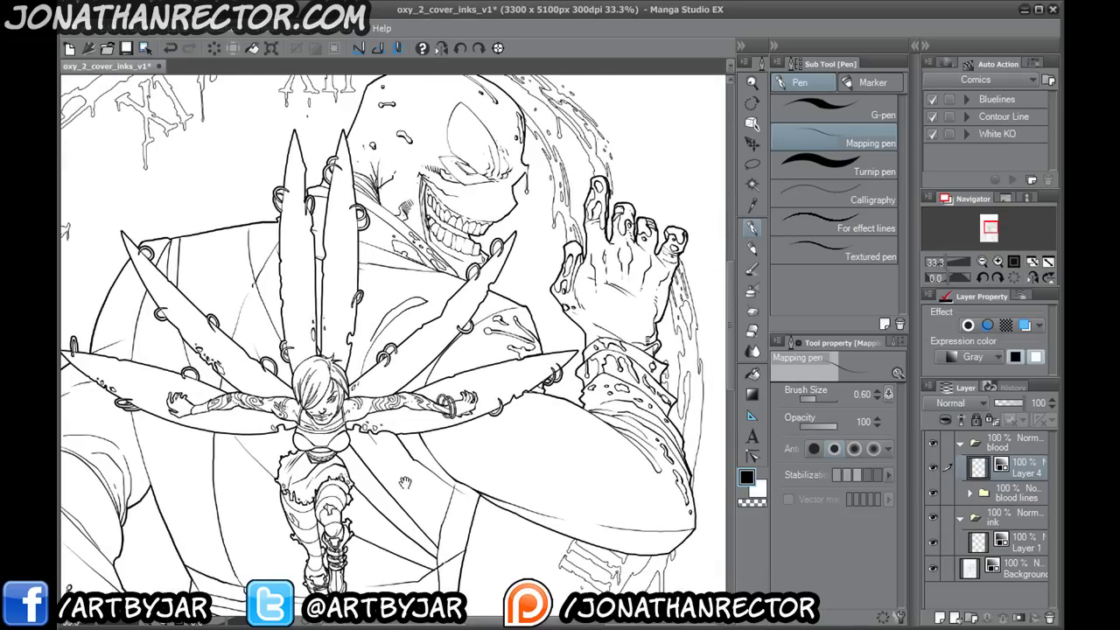
click(934, 469)
click(934, 469)
key(ctrl+s)
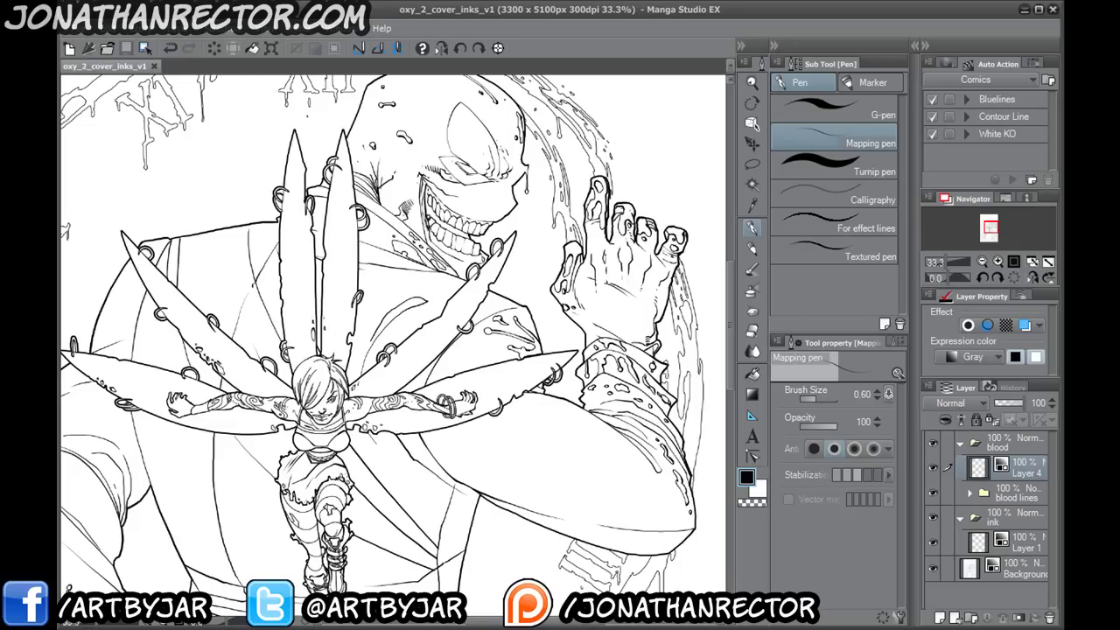
- Try rough shadow hatching across the giant's eye and cheek, and undo it
mouse_move(499, 101)
mouse_down()
mouse_move(521, 147)
mouse_move(501, 205)
mouse_move(459, 187)
mouse_up()
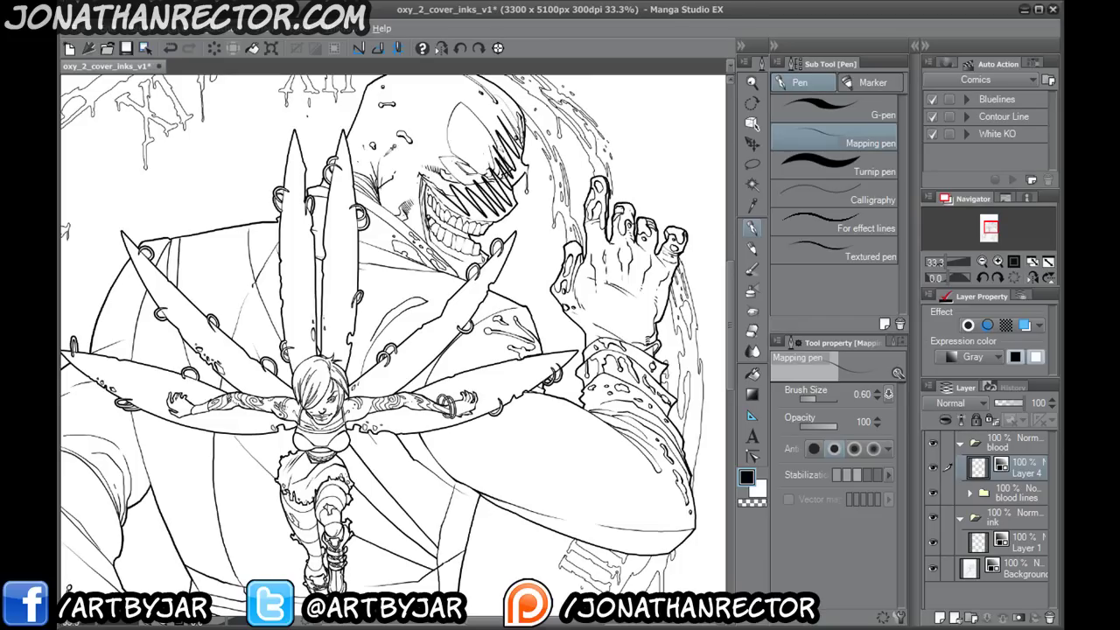
key(ctrl+z)
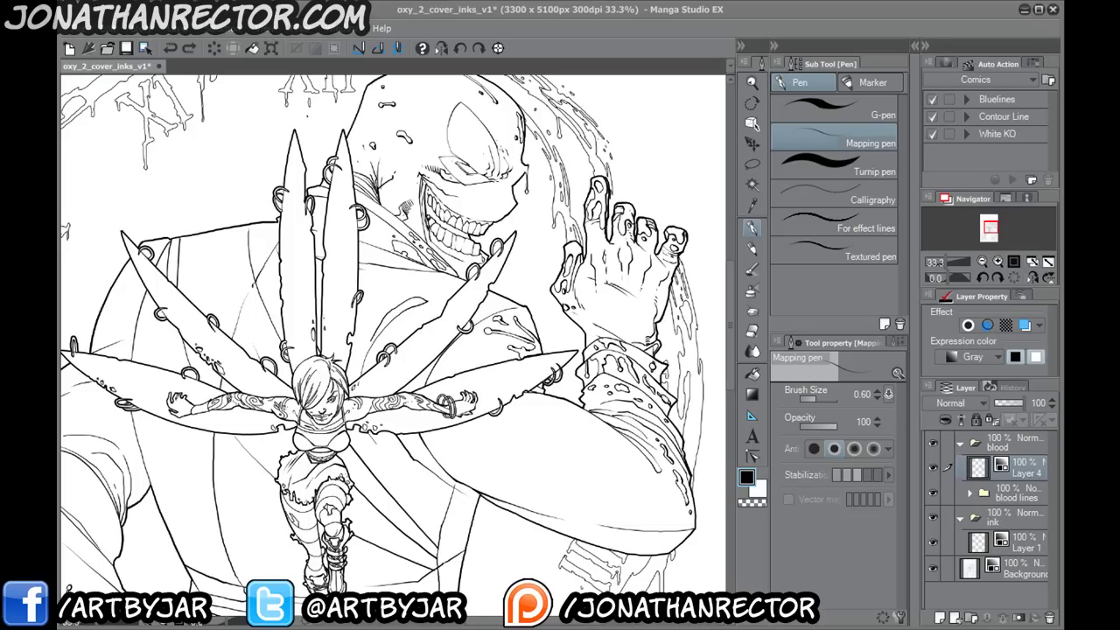
- Switch to the browser, examine the highlights and textures in the reference image venom-17-002.jpg up close, and return to Manga Studio
key(alt+Tab)
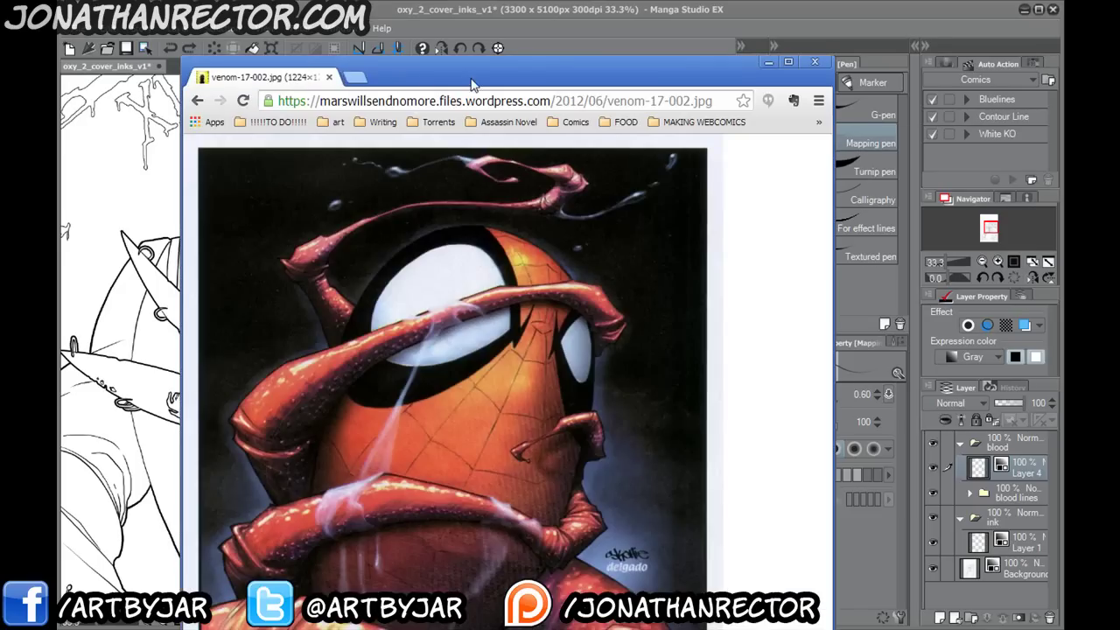
double_click(470, 60)
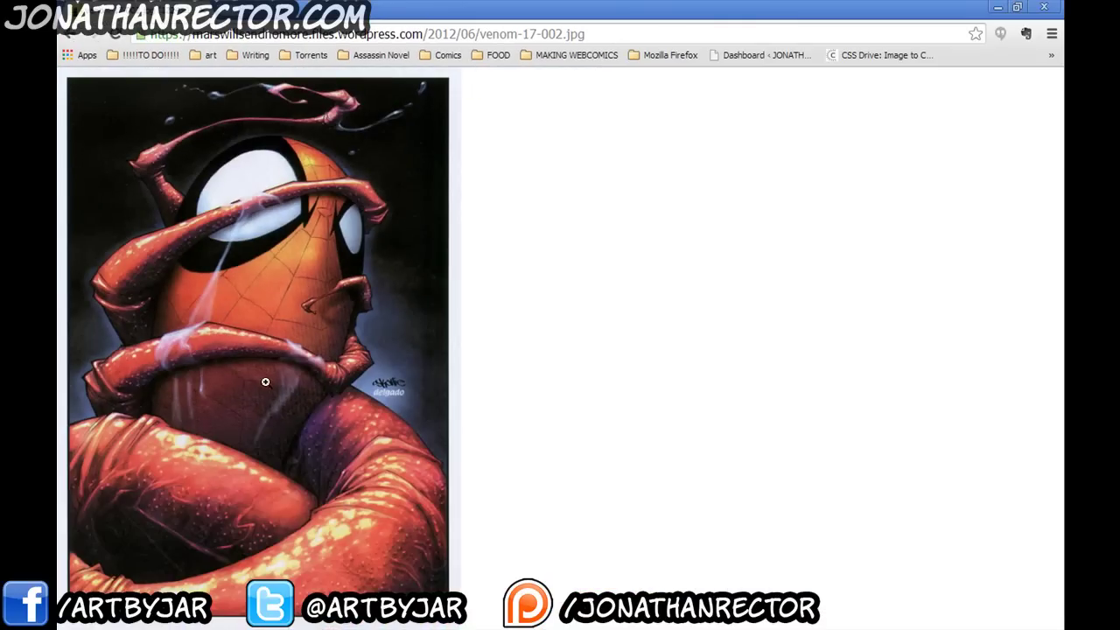
click(284, 461)
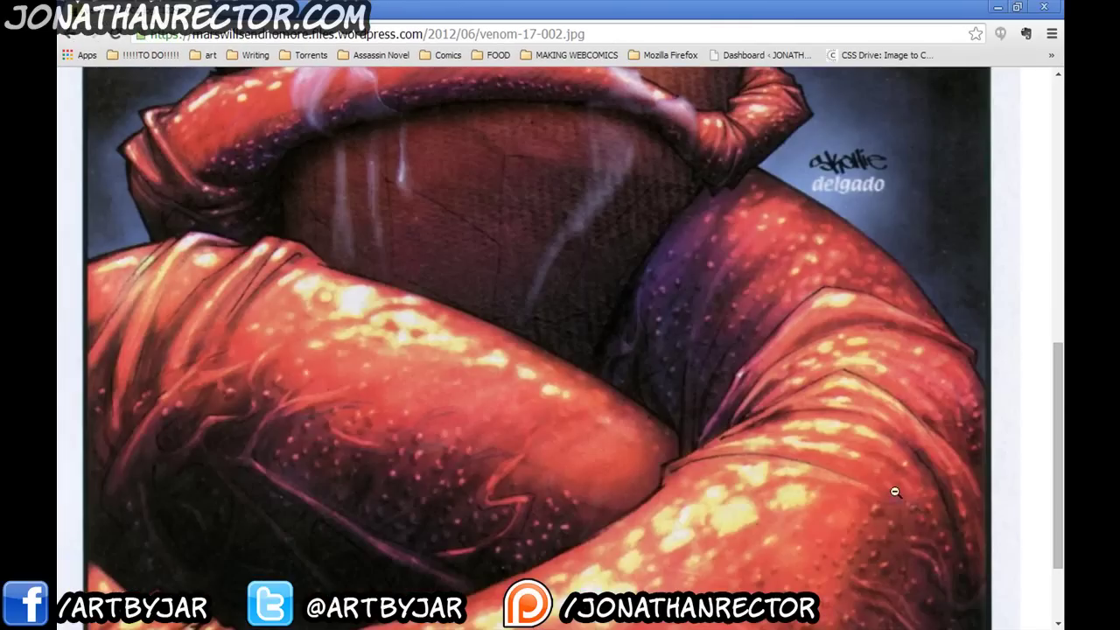
scroll(469, 491, down, 2)
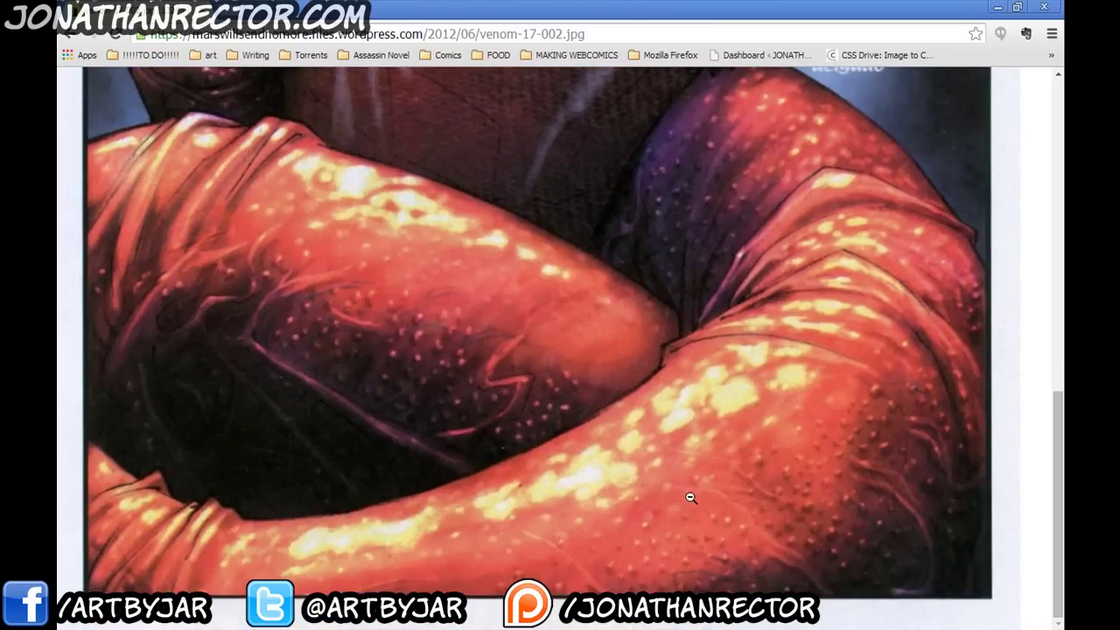
scroll(814, 334, up, 5)
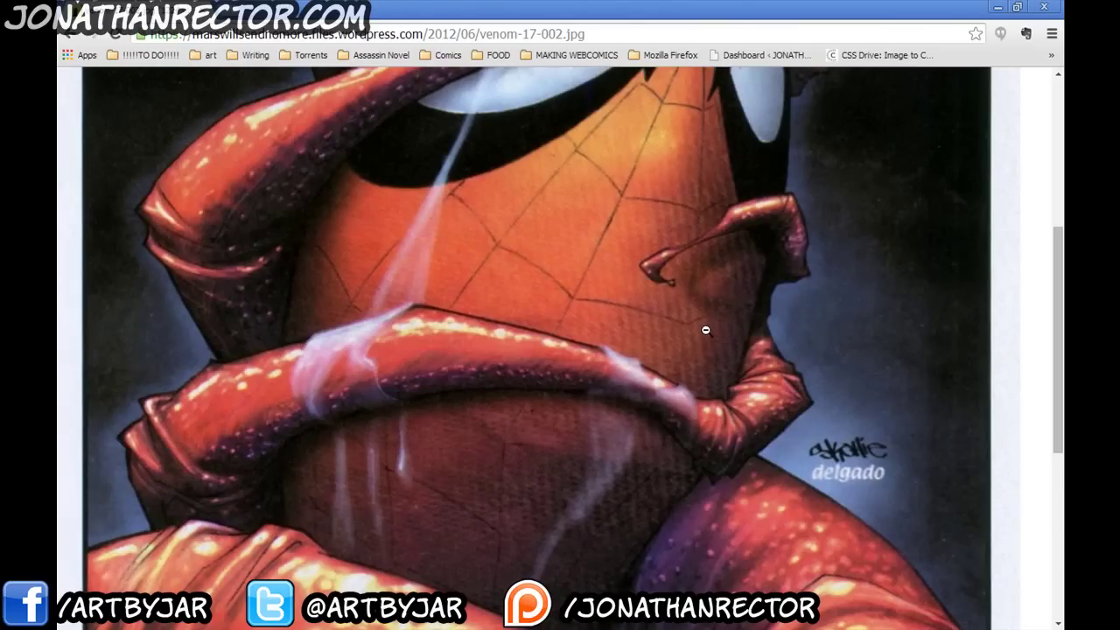
scroll(707, 330, up, 3)
scroll(475, 362, up, 1)
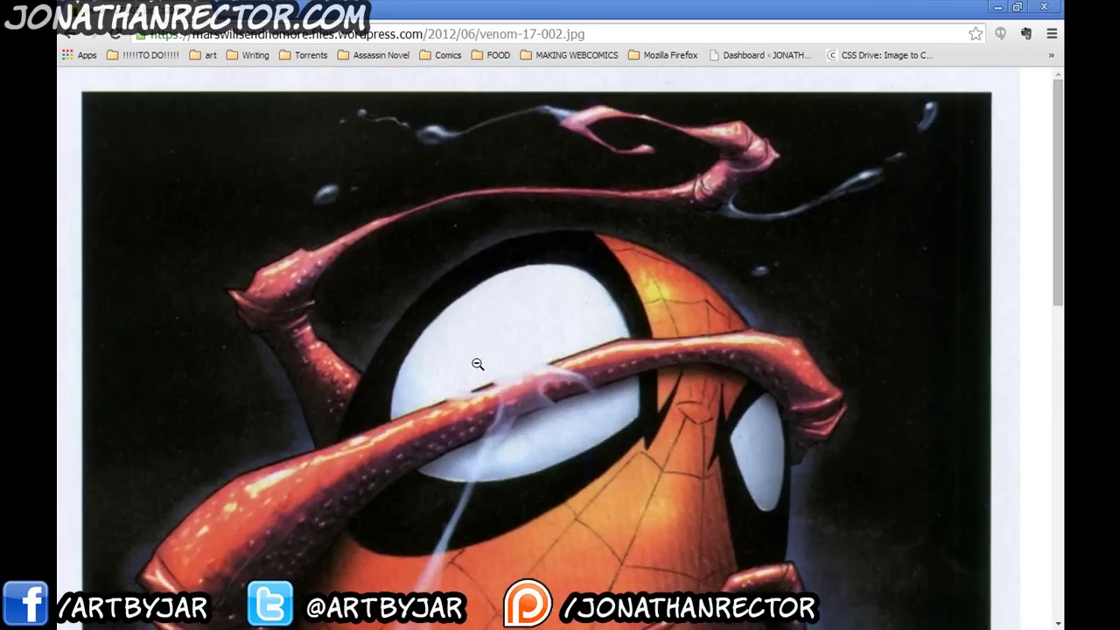
scroll(476, 363, down, 10)
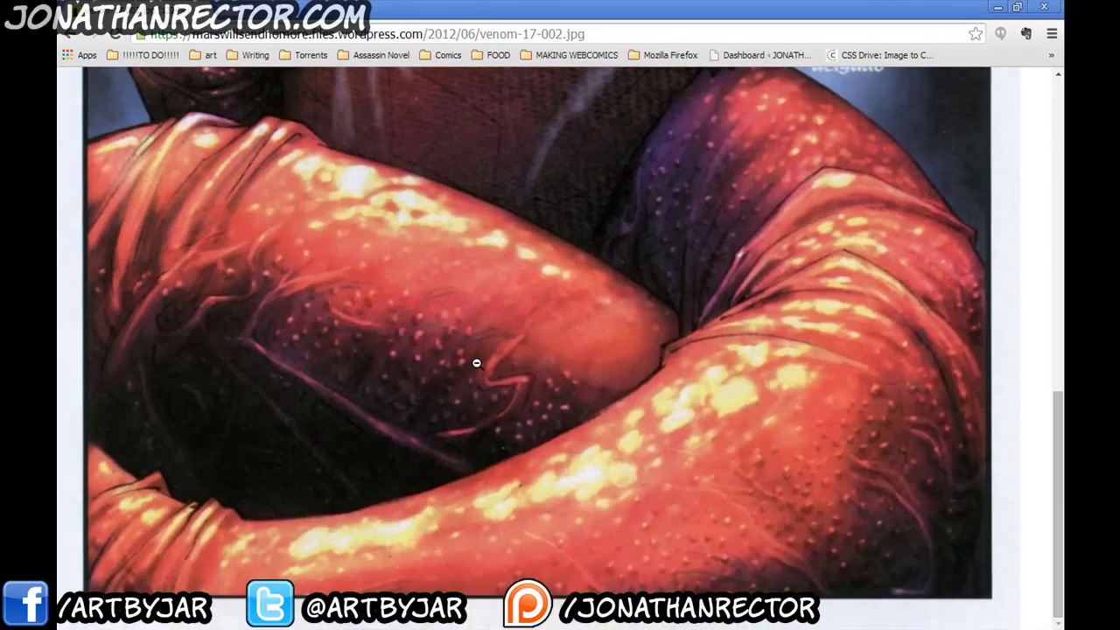
scroll(475, 363, up, 10)
click(471, 364)
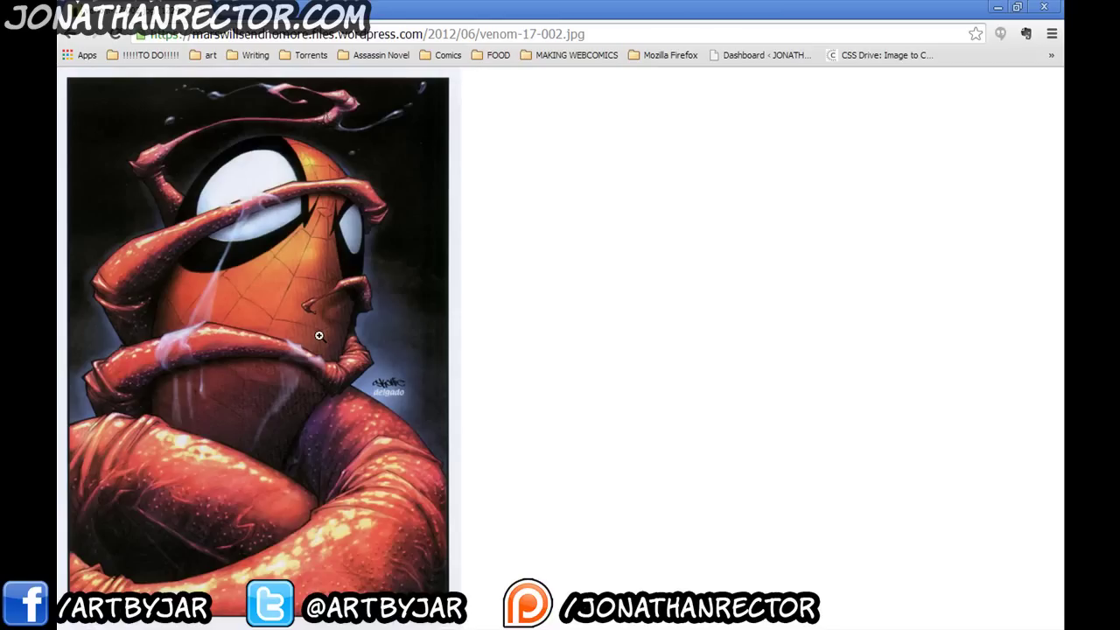
double_click(183, 21)
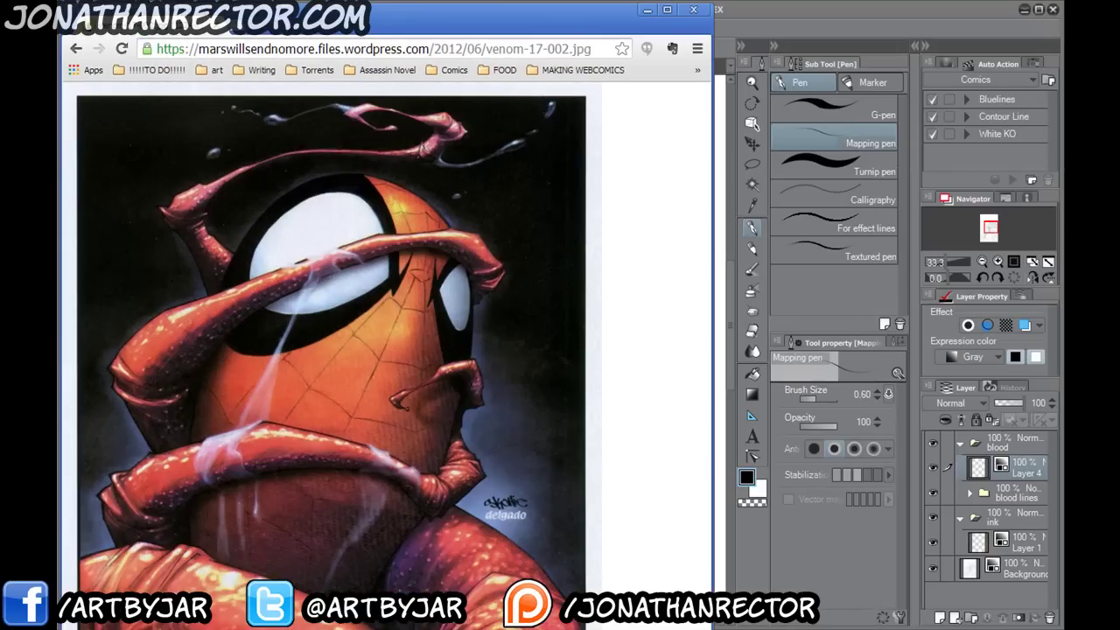
key(alt+Tab)
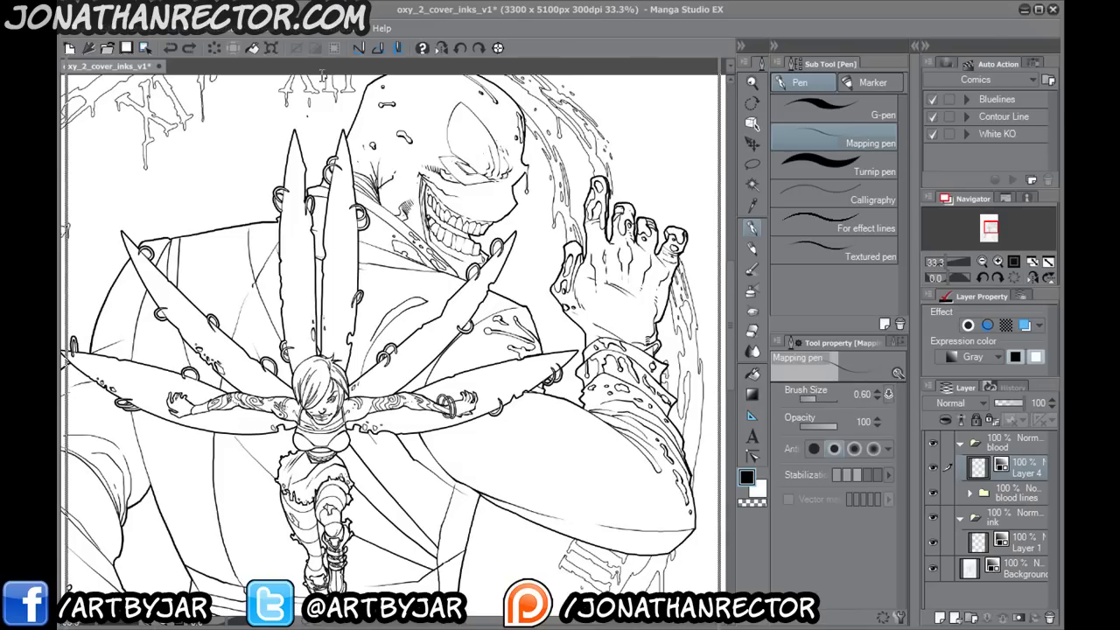
- Switch to the browser, examine the highlights and textures in venom-17-002.jpg up close, and close the browser window
key(alt+Tab)
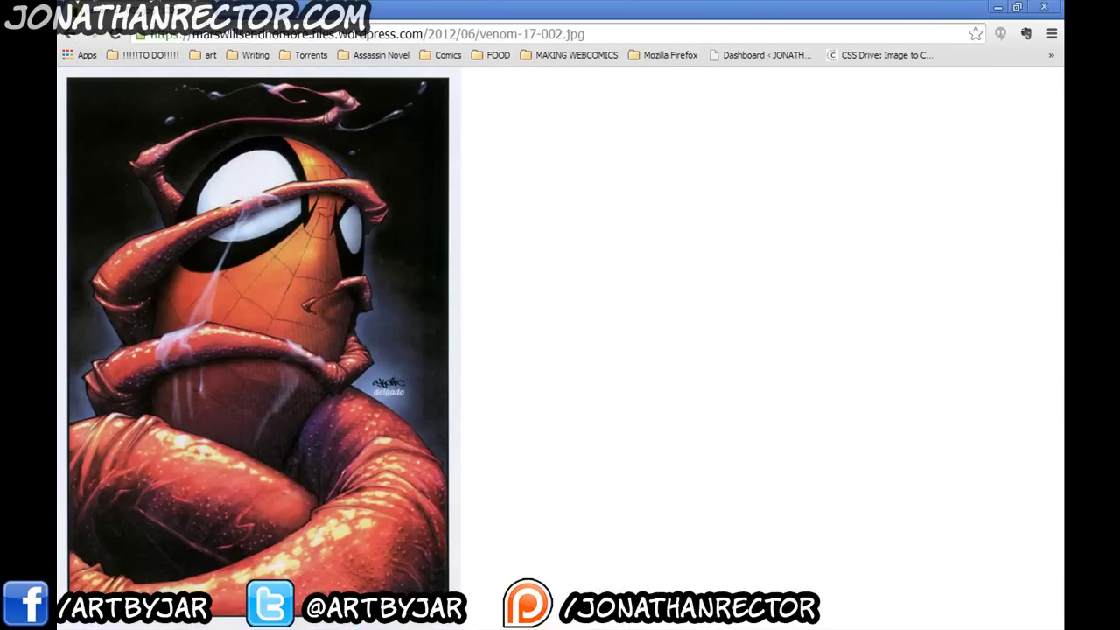
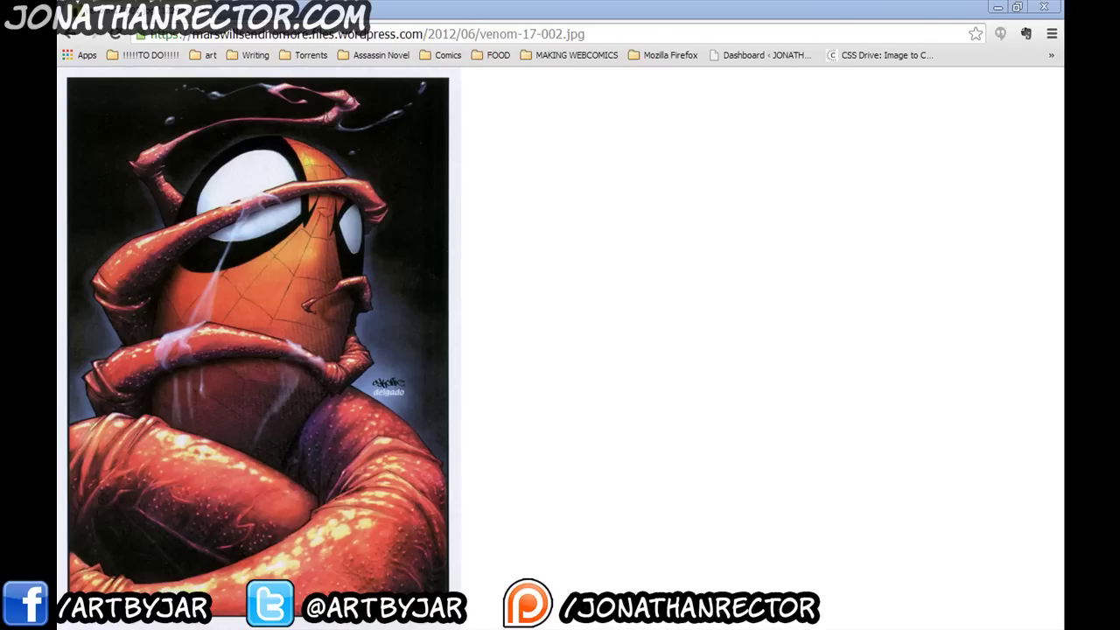
click(271, 218)
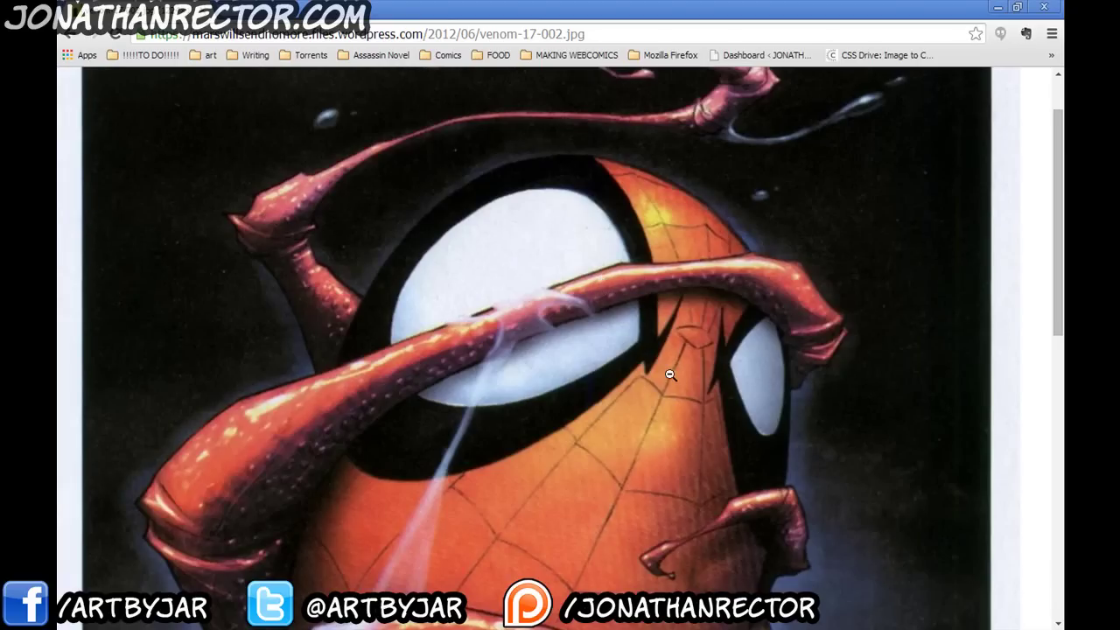
scroll(670, 374, down, 1)
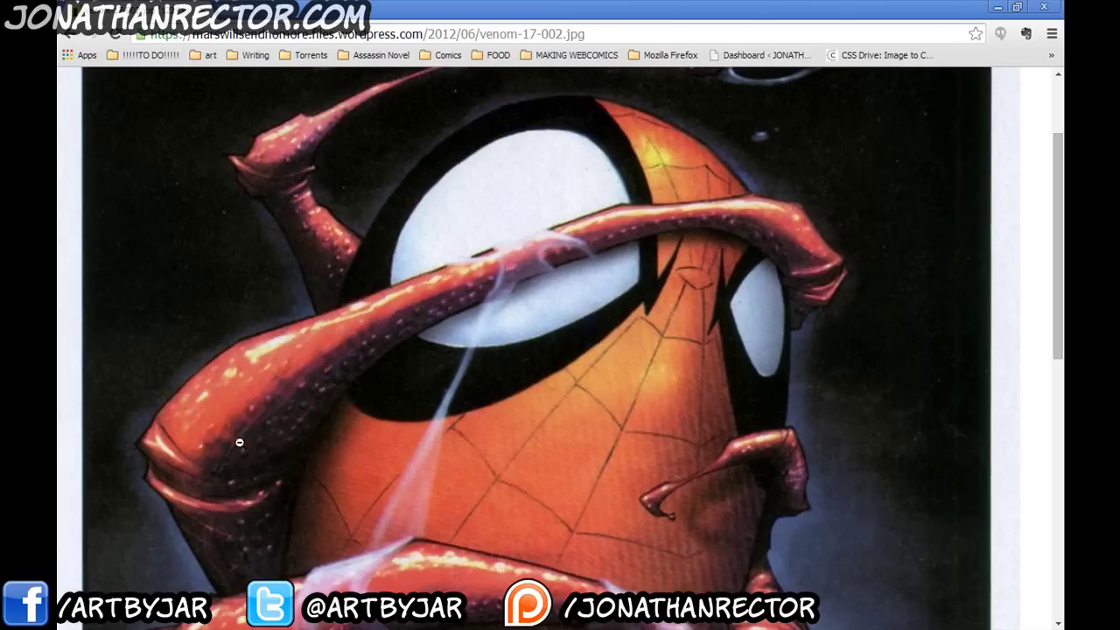
scroll(276, 434, down, 3)
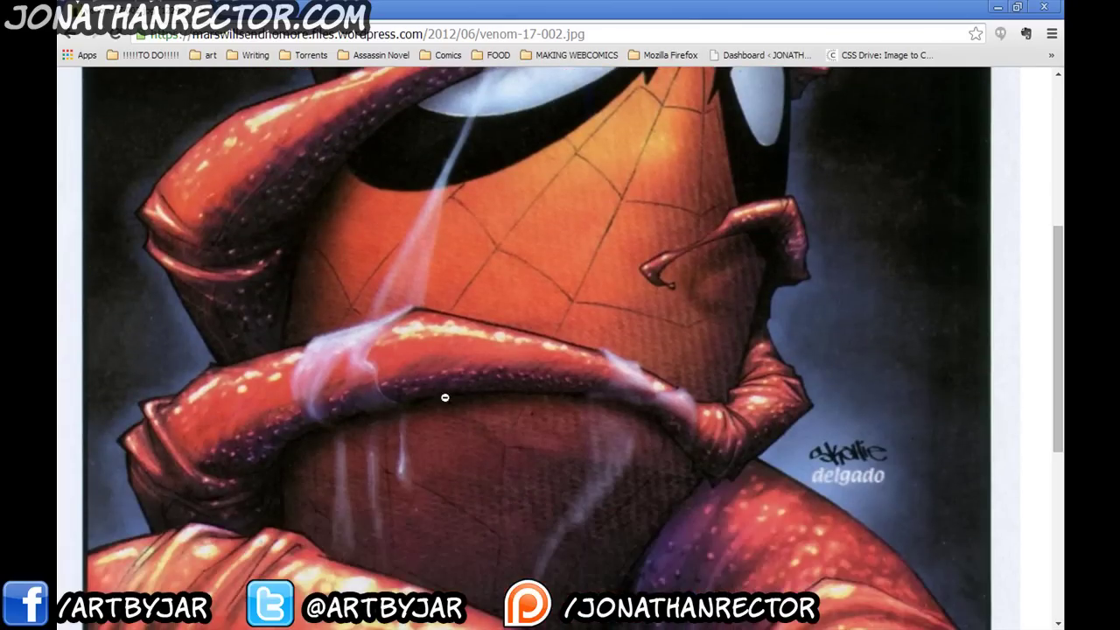
scroll(340, 370, down, 4)
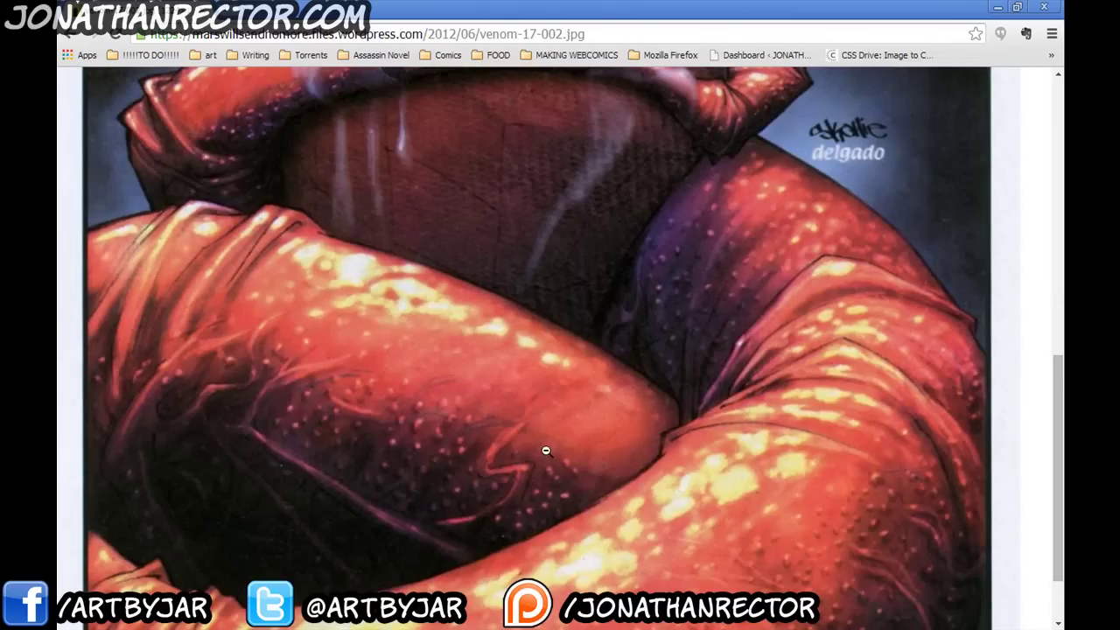
scroll(548, 451, down, 1)
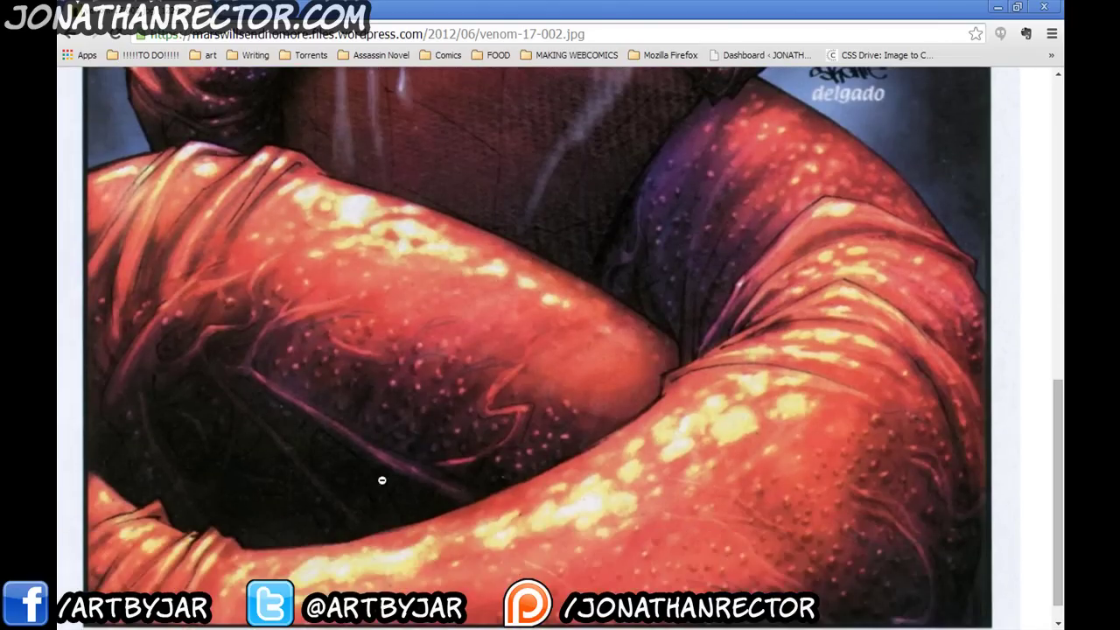
scroll(805, 295, up, 7)
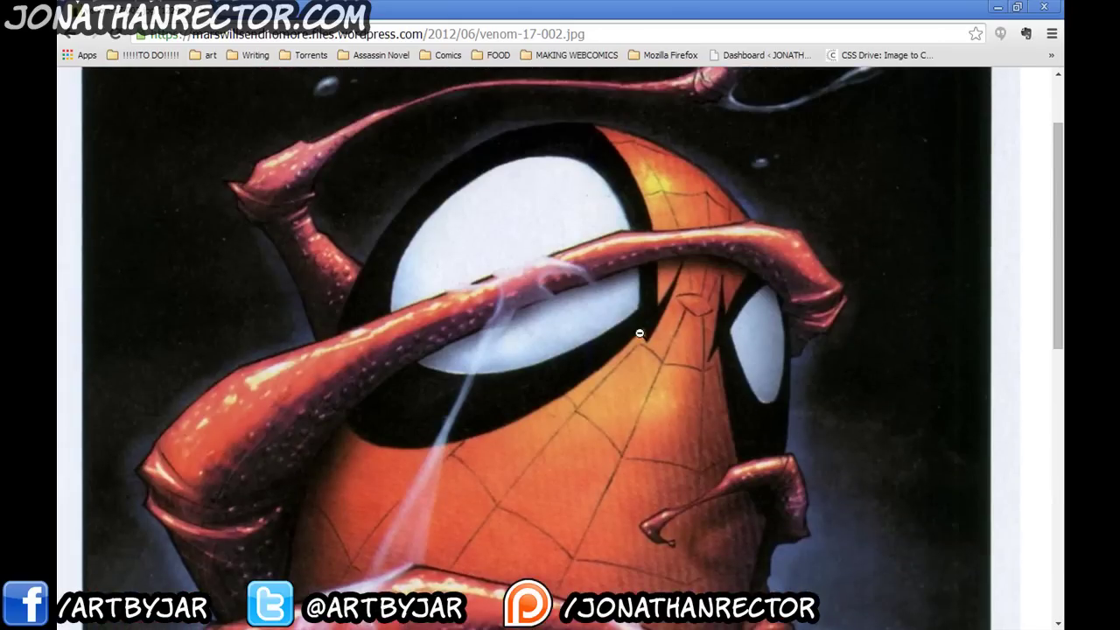
click(645, 333)
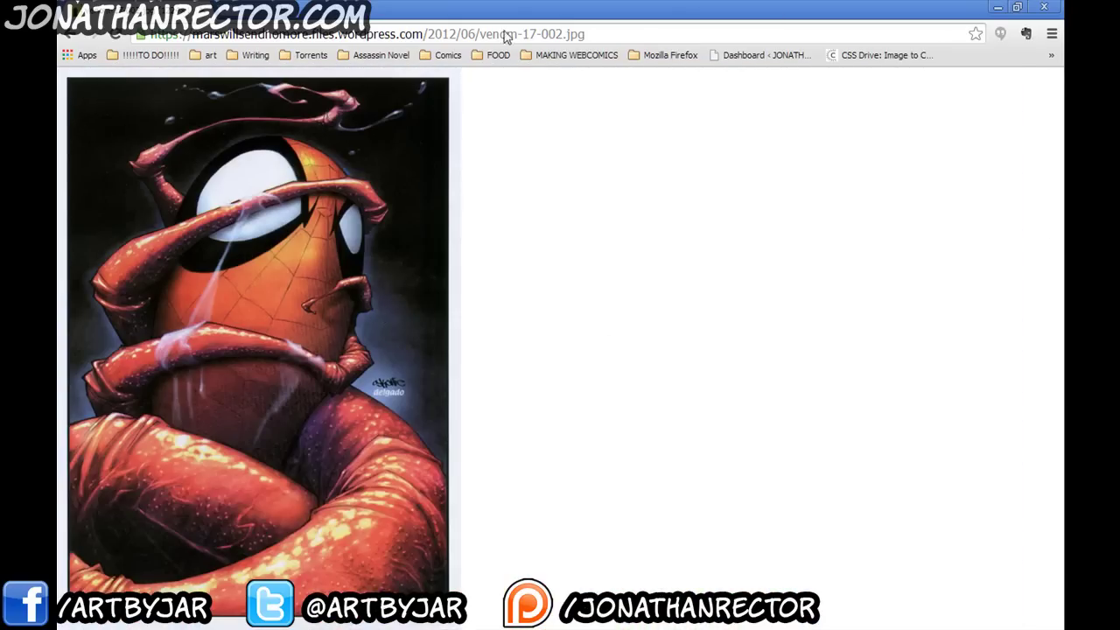
click(1042, 8)
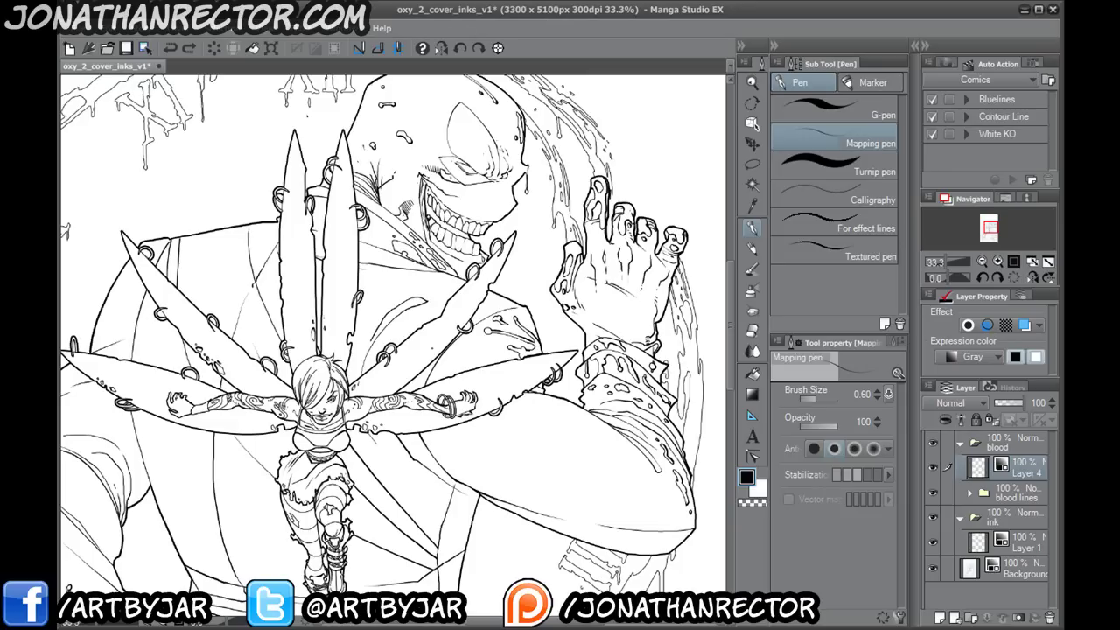
- Hide the palettes and thicken the giant's jacket edge between the ringed blade and the crook of his sleeve
drag(216, 445, 338, 281)
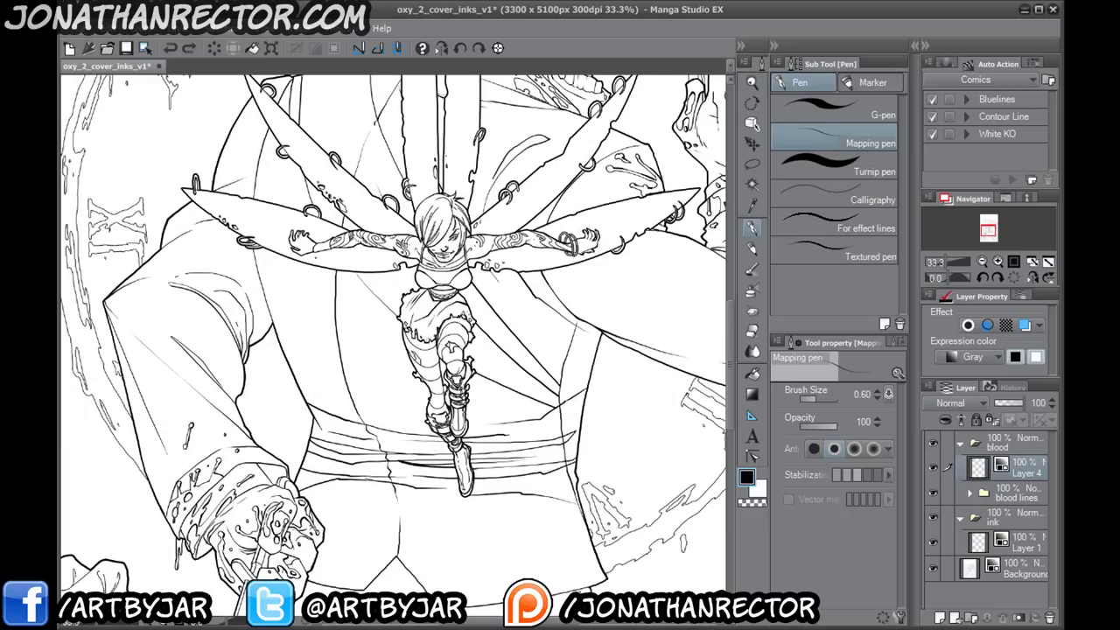
drag(175, 291, 350, 313)
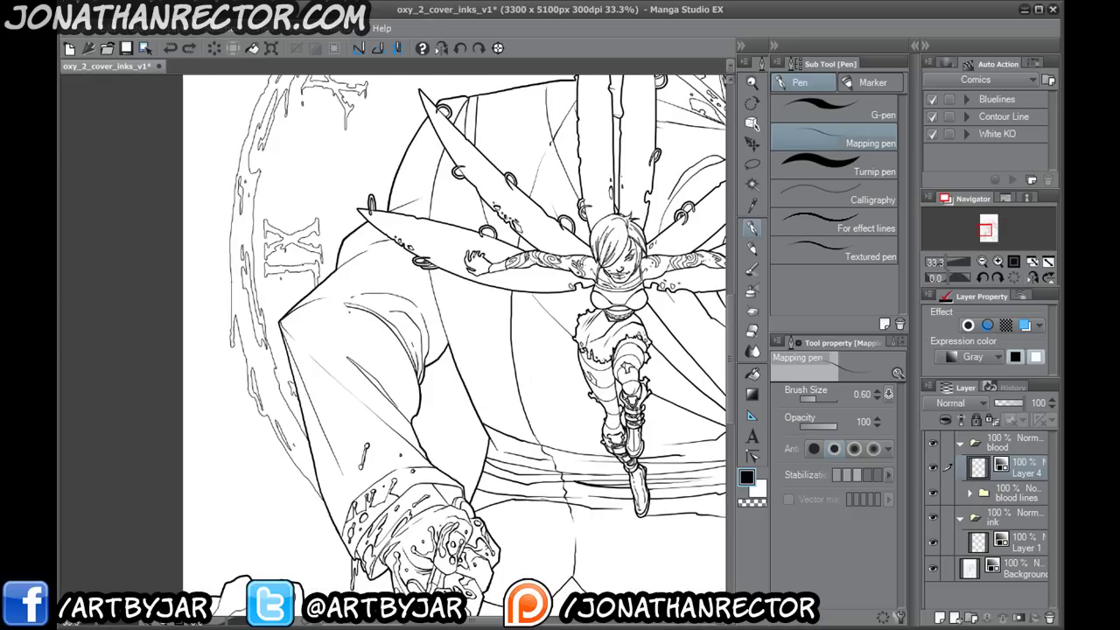
key(Tab)
scroll(350, 311, up, 4)
drag(692, 342, 522, 493)
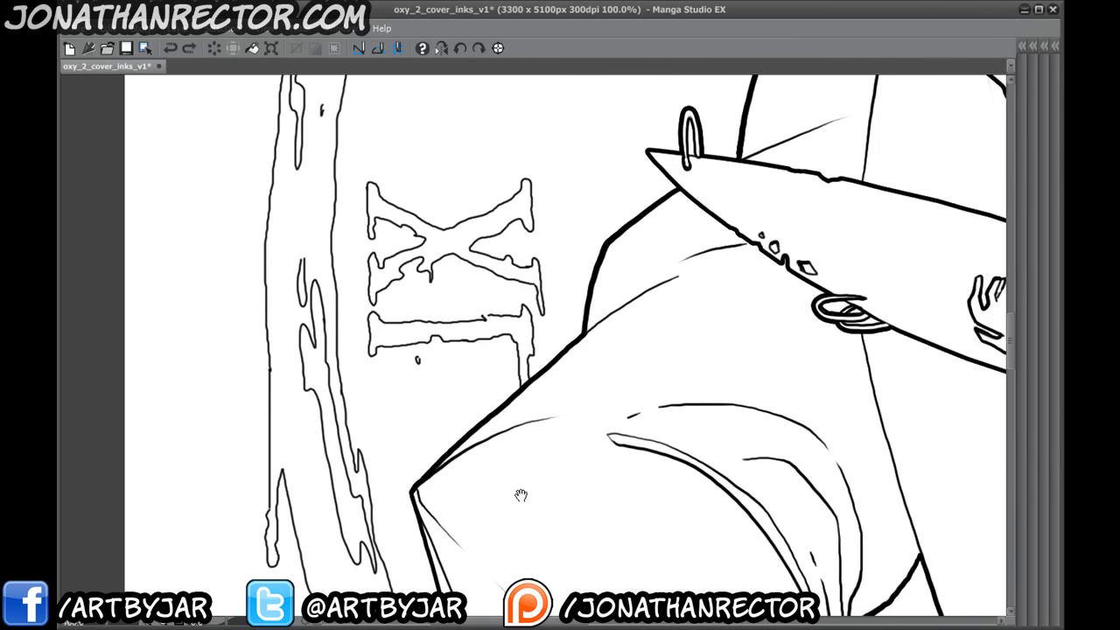
drag(612, 311, 665, 288)
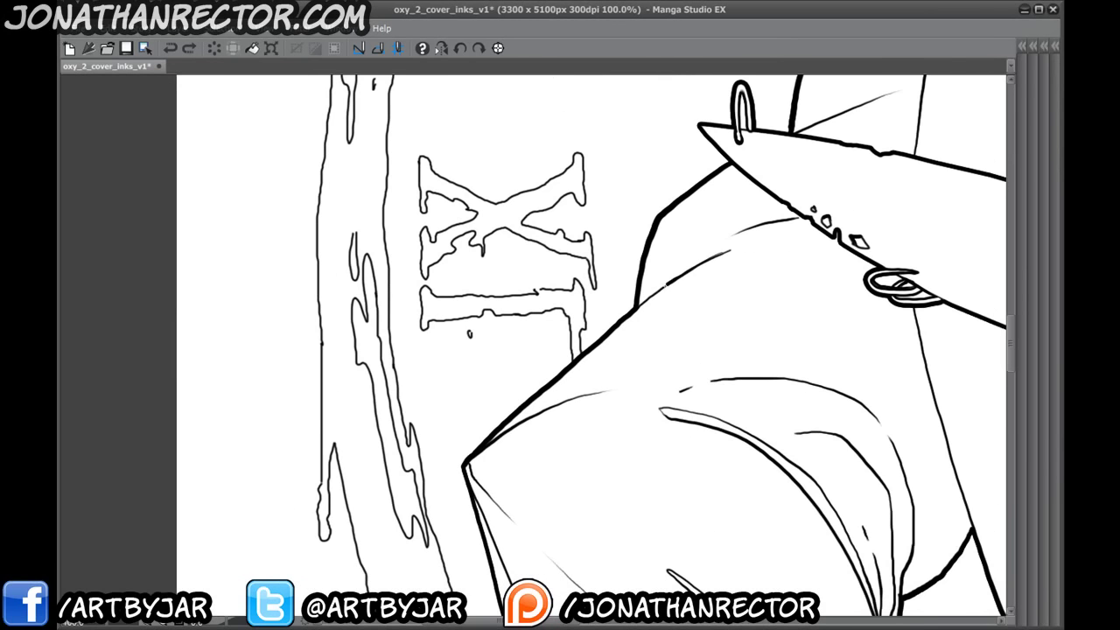
drag(882, 445, 453, 265)
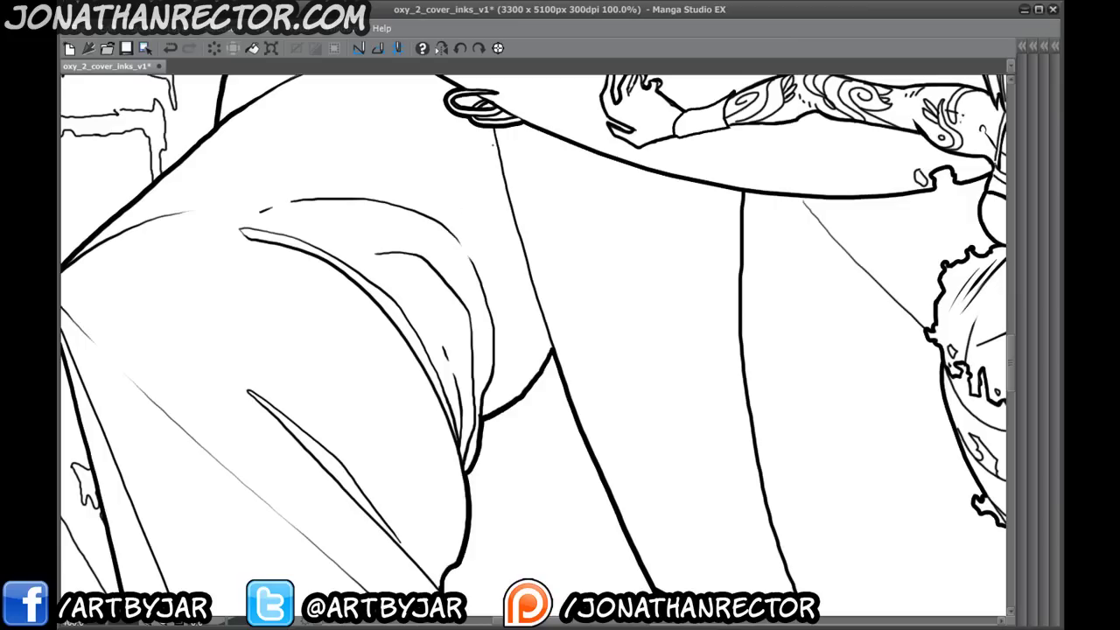
drag(508, 198, 555, 359)
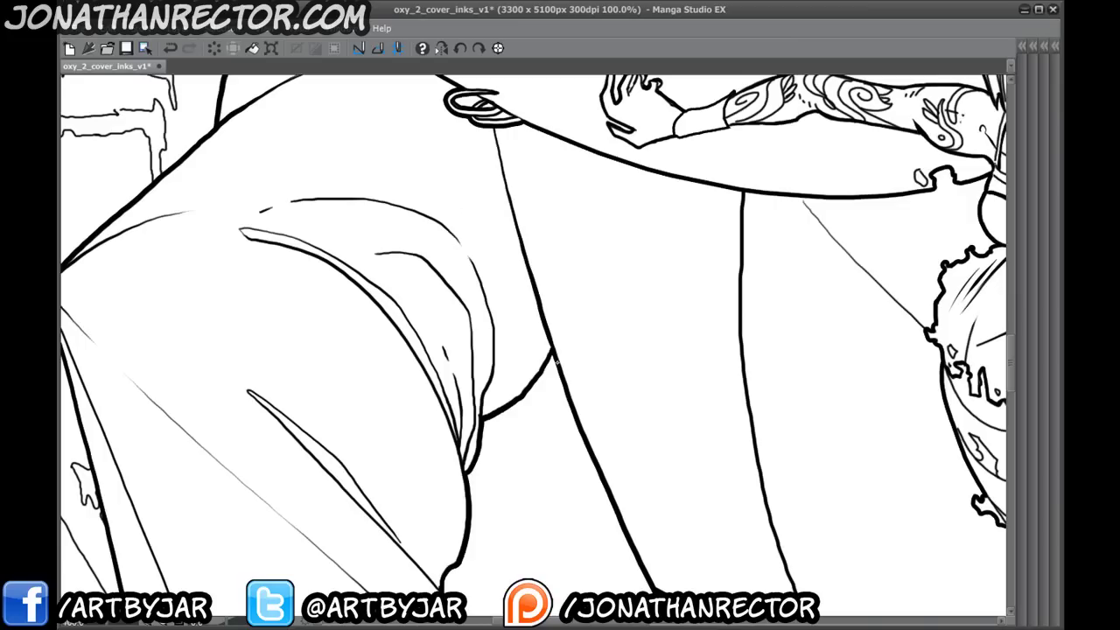
- Thicken the thin horizontal line that crosses the giant's leg area beside the bony knuckles
drag(441, 374, 485, 304)
drag(537, 256, 526, 346)
mouse_move(423, 403)
mouse_down()
mouse_move(337, 420)
mouse_move(443, 429)
mouse_move(300, 452)
mouse_move(326, 220)
mouse_up()
drag(283, 353, 230, 260)
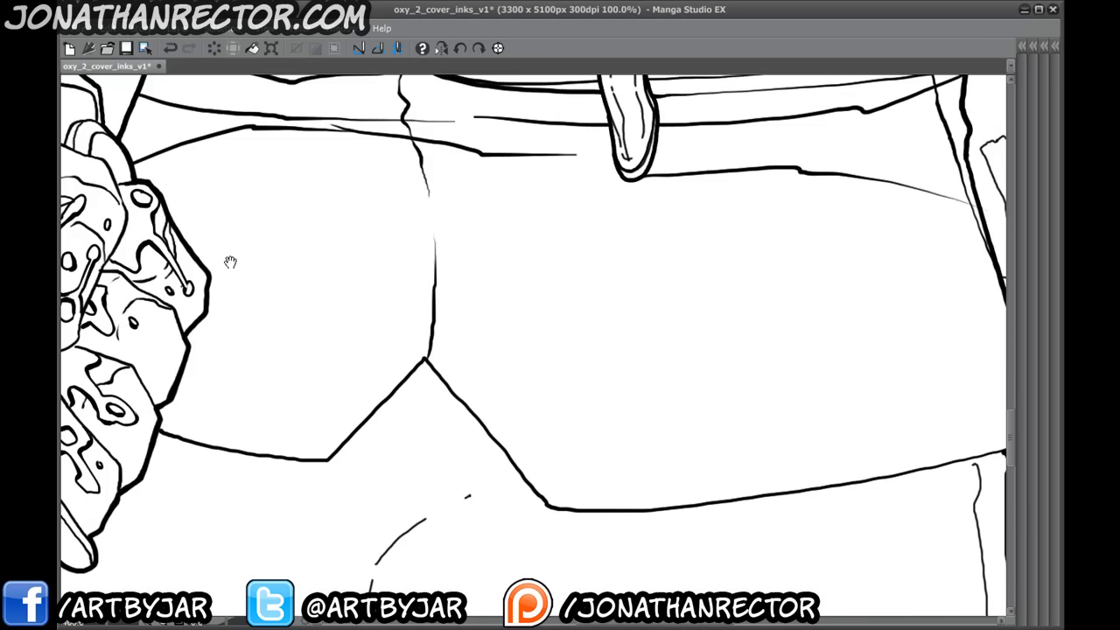
drag(340, 485, 115, 271)
drag(268, 425, 447, 395)
drag(601, 372, 421, 276)
mouse_move(478, 117)
mouse_down()
mouse_move(442, 314)
mouse_move(446, 534)
mouse_up()
mouse_move(414, 450)
mouse_down()
mouse_move(450, 243)
mouse_move(464, 276)
mouse_move(452, 457)
mouse_up()
drag(506, 198, 397, 378)
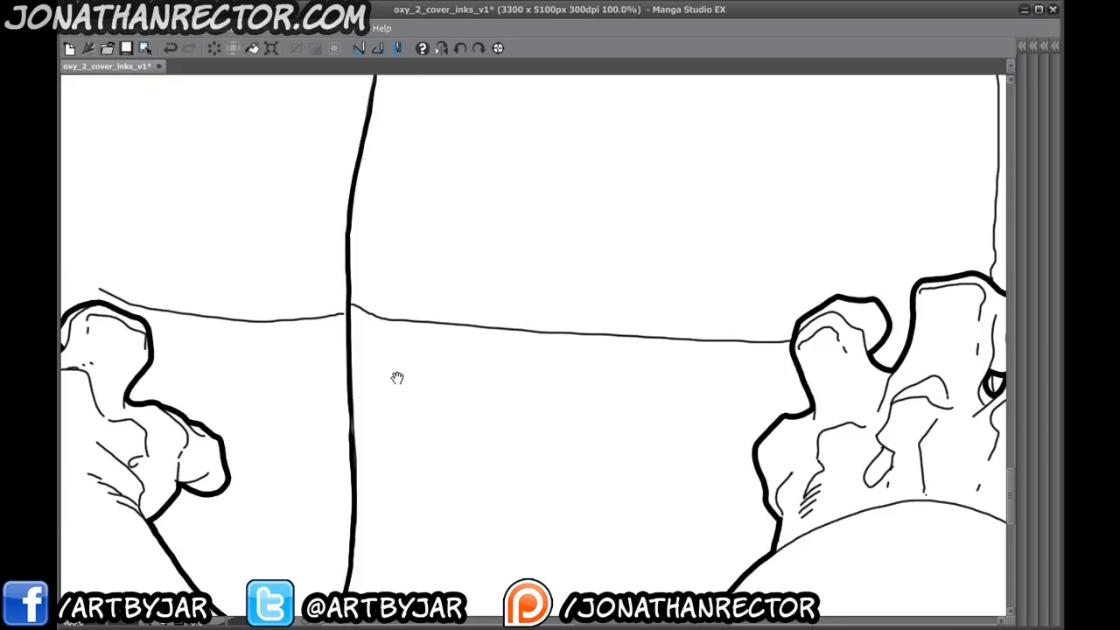
drag(638, 361, 552, 395)
mouse_move(670, 385)
mouse_down()
mouse_move(429, 376)
mouse_move(252, 347)
mouse_move(360, 375)
mouse_up()
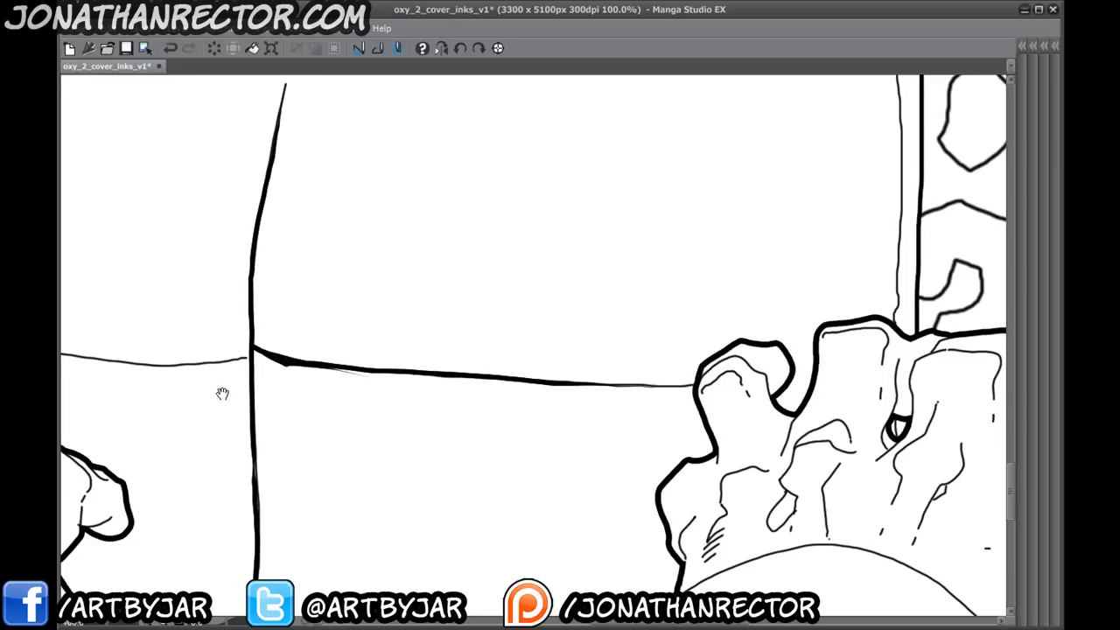
drag(220, 393, 600, 463)
mouse_move(384, 405)
mouse_down()
mouse_move(462, 430)
mouse_move(632, 427)
mouse_up()
- Draw a second contour just beneath the notched hem of the giant's shirt, from the knife hand to the far corner
drag(630, 328, 391, 405)
drag(597, 287, 587, 467)
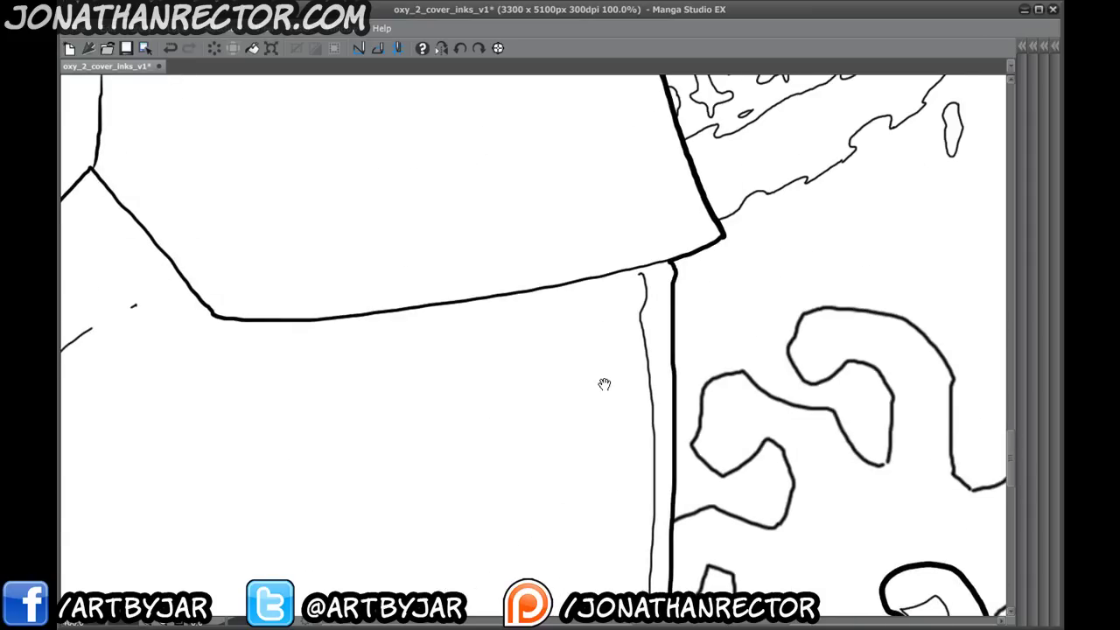
drag(356, 324, 456, 386)
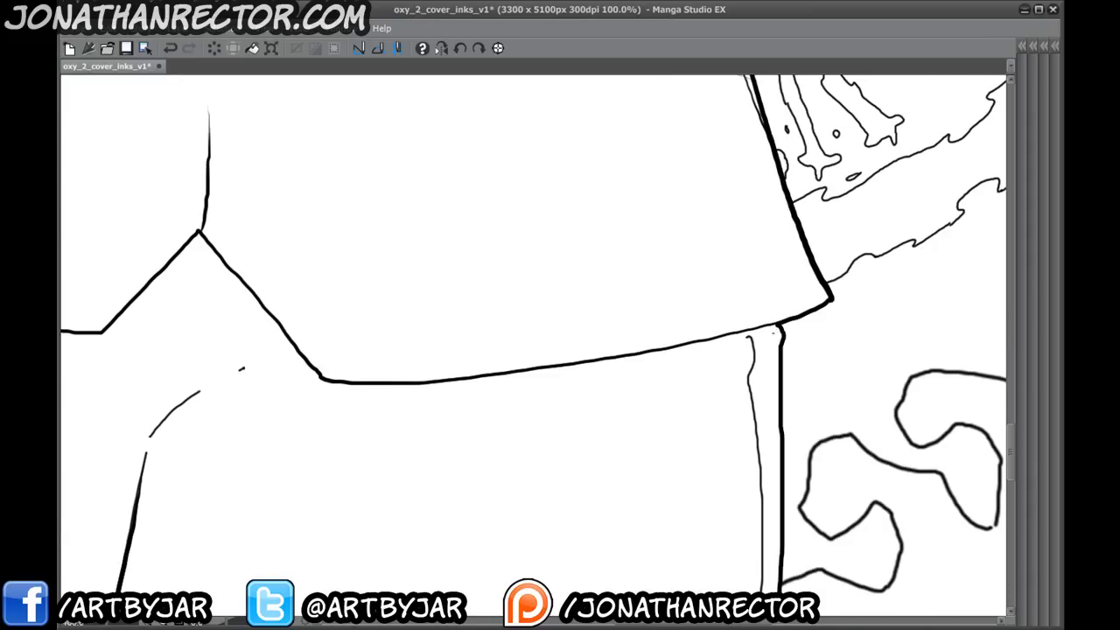
mouse_move(779, 329)
mouse_down()
mouse_move(470, 393)
mouse_move(301, 394)
mouse_move(579, 363)
mouse_move(539, 314)
mouse_up()
drag(474, 357, 589, 315)
drag(654, 271, 574, 354)
drag(385, 316, 571, 354)
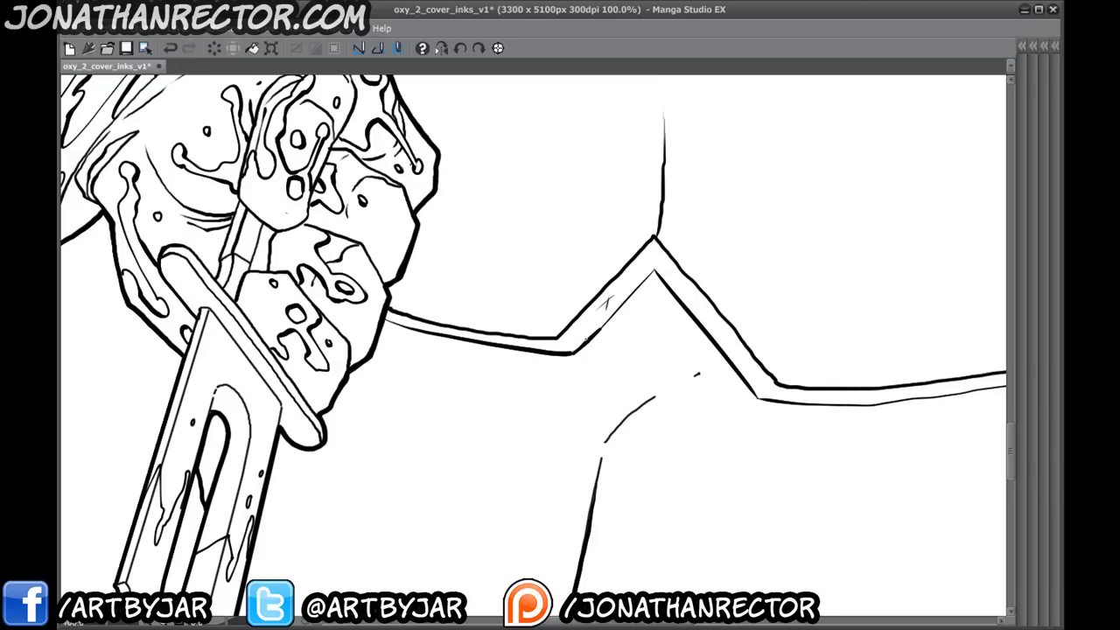
drag(767, 415, 233, 445)
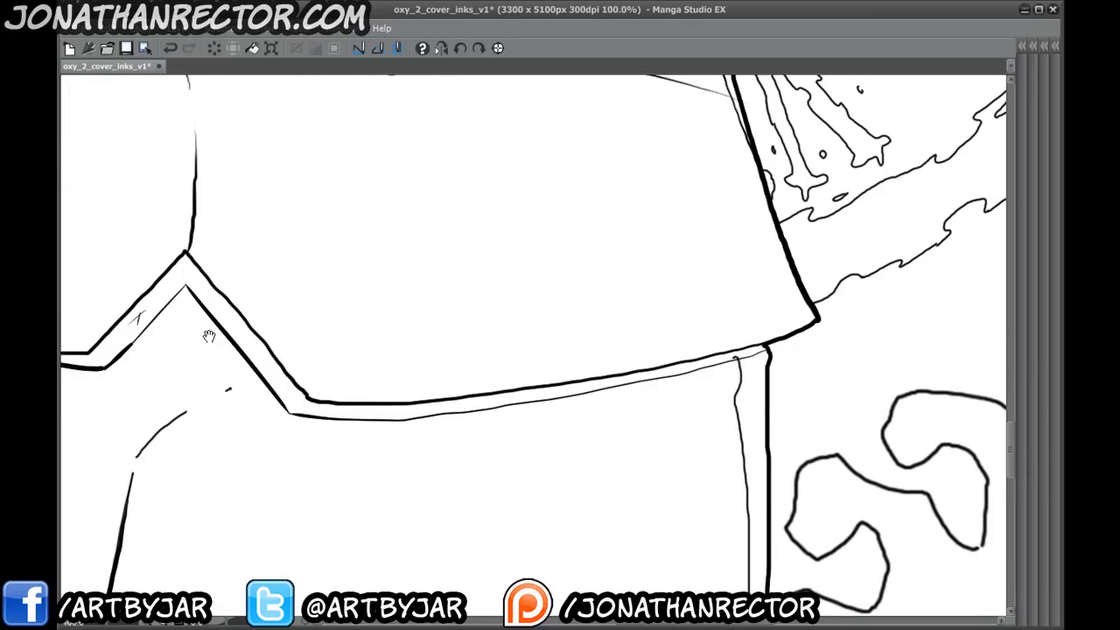
- Thicken the lower outer edge of the dripping clock ring where it meets the giant's sleeve
drag(211, 335, 652, 495)
drag(260, 402, 434, 502)
drag(123, 93, 462, 531)
mouse_move(355, 416)
mouse_down()
mouse_move(395, 512)
mouse_move(482, 389)
mouse_up()
drag(498, 425, 524, 492)
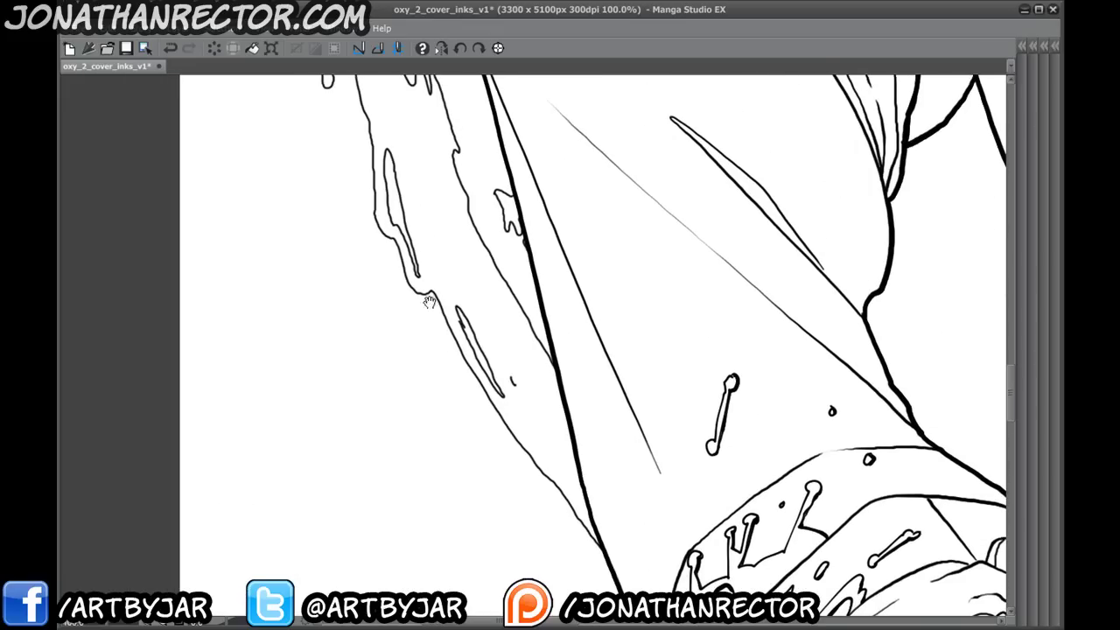
mouse_move(437, 298)
mouse_down()
mouse_move(487, 396)
mouse_move(604, 549)
mouse_up()
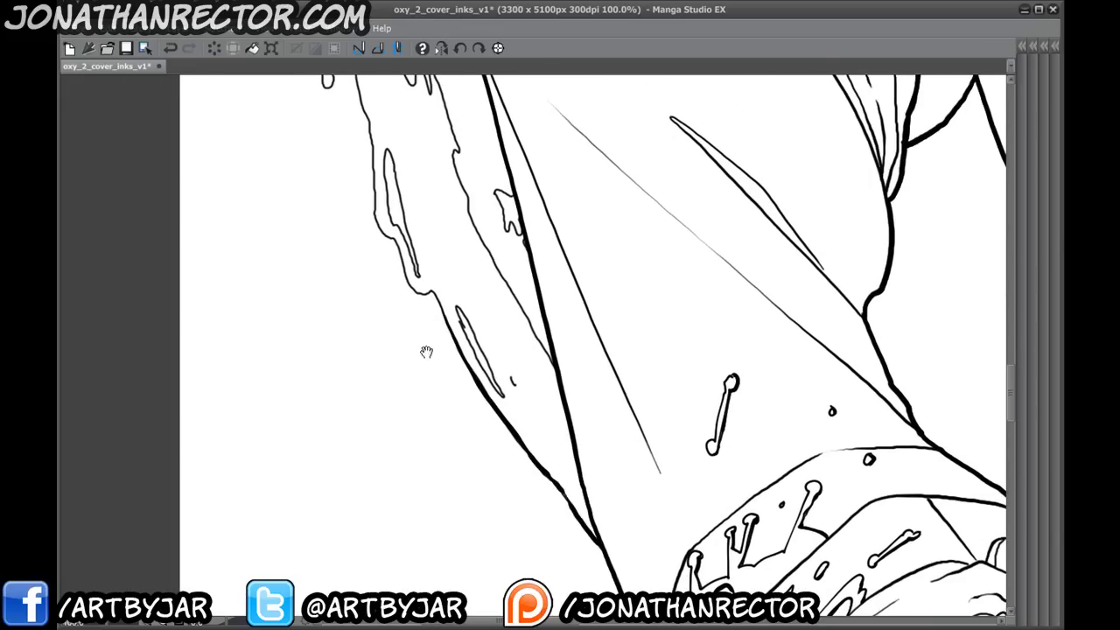
- Thicken the drips and the stepped outer edge of the clock ring, working upward beside the giant's sleeve
drag(428, 353, 490, 464)
mouse_move(437, 326)
mouse_down()
mouse_move(478, 402)
mouse_move(497, 404)
mouse_move(537, 448)
mouse_move(610, 598)
mouse_up()
mouse_move(504, 434)
mouse_down()
mouse_move(496, 378)
mouse_move(508, 380)
mouse_move(530, 480)
mouse_up()
drag(612, 350, 619, 412)
mouse_move(448, 361)
mouse_down()
mouse_move(453, 269)
mouse_move(492, 439)
mouse_up()
drag(443, 332, 459, 367)
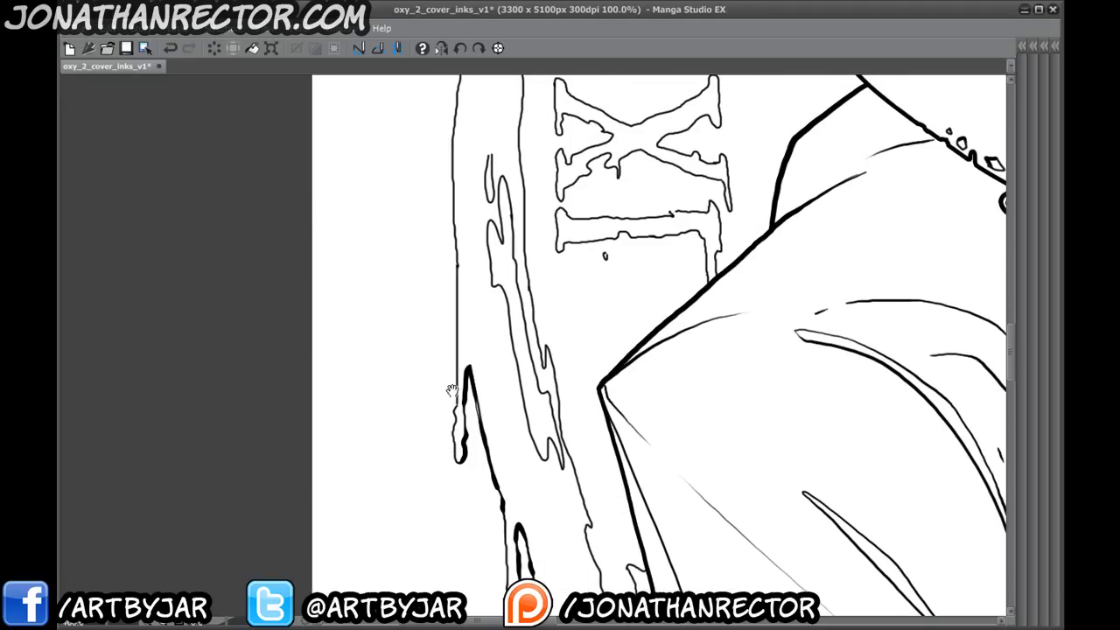
- Add heavier line weight to the inner drips and inner edge of the ring beside the giant's elbow
scroll(456, 349, up, 5)
mouse_move(463, 326)
mouse_down()
mouse_move(464, 417)
mouse_move(405, 326)
mouse_move(429, 250)
mouse_move(443, 266)
mouse_move(441, 226)
mouse_move(453, 237)
mouse_move(473, 392)
mouse_move(504, 494)
mouse_up()
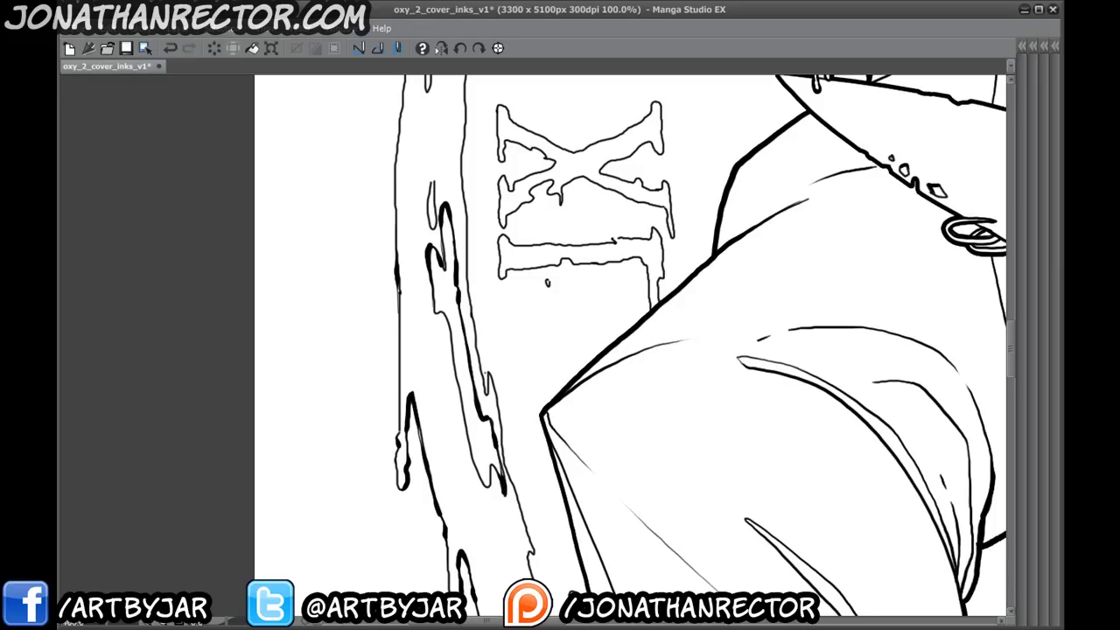
mouse_move(493, 387)
mouse_down()
mouse_move(530, 540)
mouse_move(521, 554)
mouse_move(463, 346)
mouse_up()
mouse_move(485, 384)
mouse_down()
mouse_move(488, 411)
mouse_move(521, 413)
mouse_up()
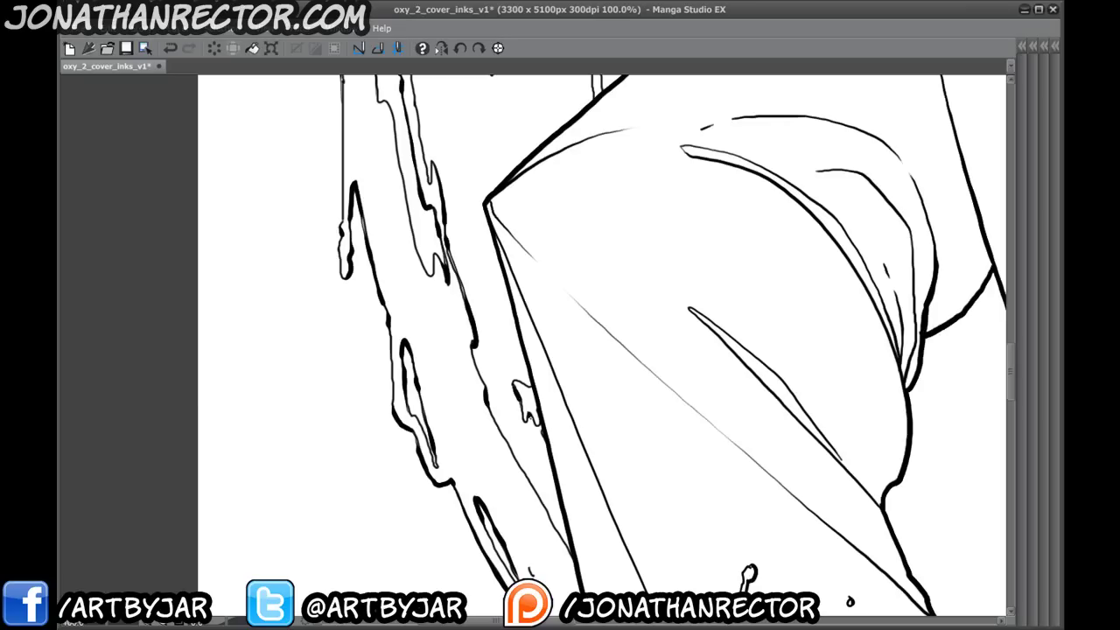
drag(413, 302, 451, 484)
drag(426, 288, 441, 349)
drag(409, 213, 420, 398)
drag(421, 326, 428, 348)
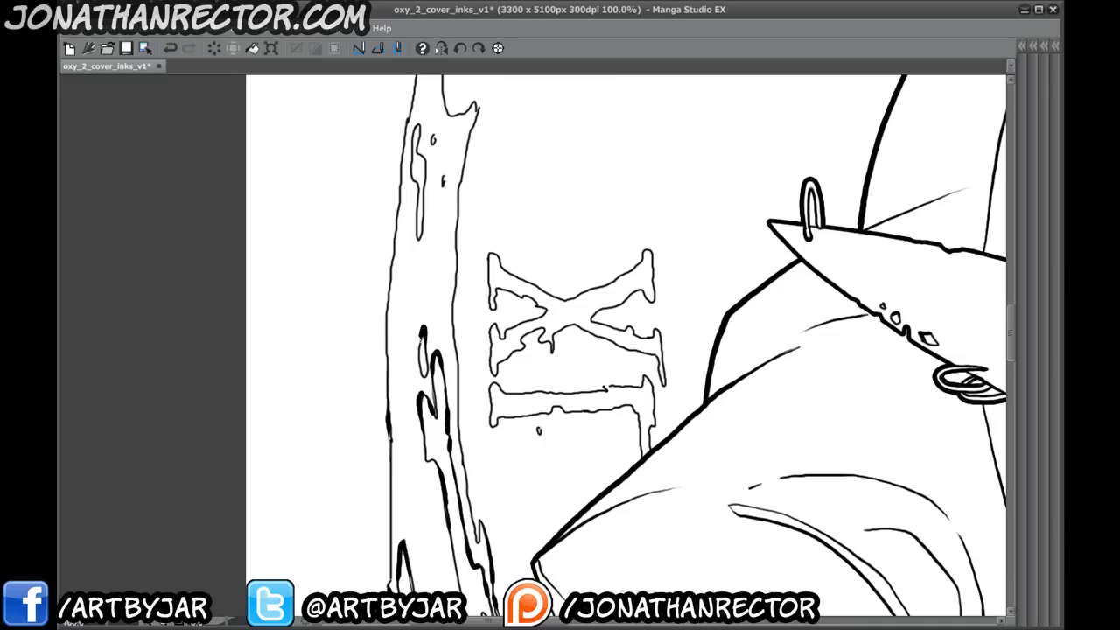
- Thicken the undersides and serifs of the sideways Roman numeral next to the giant's shoulder
mouse_move(414, 403)
mouse_down()
mouse_move(388, 455)
mouse_move(339, 494)
mouse_up()
mouse_move(417, 468)
mouse_down()
mouse_move(356, 331)
mouse_move(425, 372)
mouse_move(502, 363)
mouse_move(506, 417)
mouse_up()
drag(520, 354, 516, 387)
mouse_move(355, 300)
mouse_down()
mouse_move(358, 334)
mouse_move(388, 294)
mouse_move(411, 284)
mouse_move(415, 301)
mouse_move(441, 280)
mouse_move(524, 321)
mouse_up()
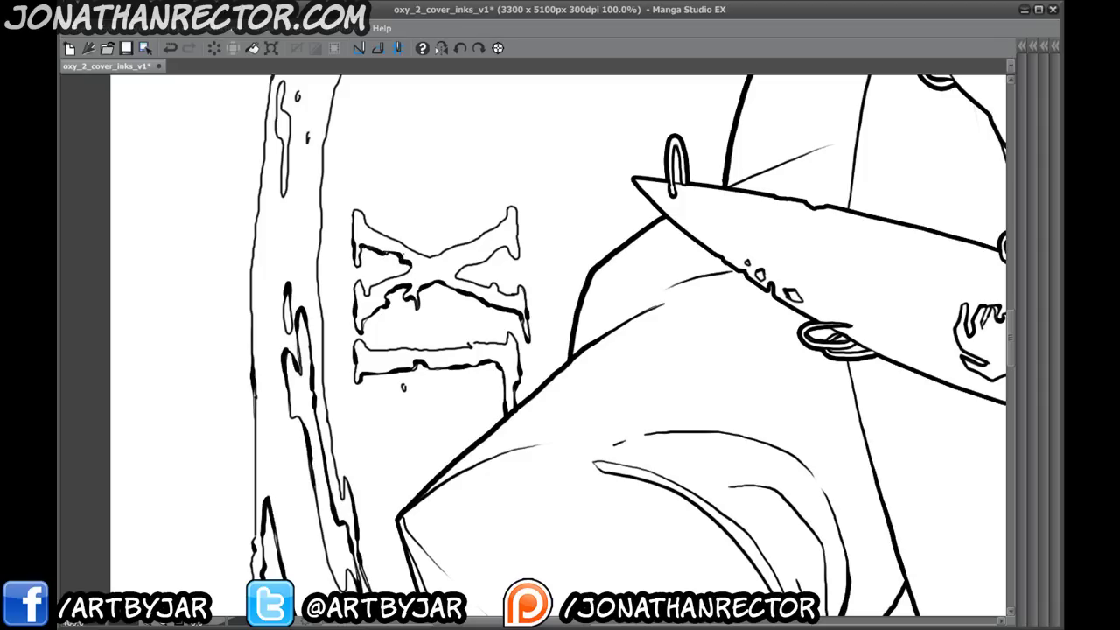
mouse_move(516, 210)
mouse_down()
mouse_move(520, 258)
mouse_move(456, 278)
mouse_up()
- Thicken the narrow drip and the inner contour of the clock ring just above the sideways numeral
mouse_move(288, 83)
mouse_down()
mouse_move(296, 96)
mouse_move(285, 186)
mouse_move(354, 238)
mouse_move(368, 223)
mouse_move(354, 270)
mouse_move(363, 282)
mouse_move(367, 271)
mouse_up()
mouse_move(422, 202)
mouse_down()
mouse_move(401, 329)
mouse_move(402, 460)
mouse_up()
mouse_move(378, 205)
mouse_down()
mouse_move(388, 400)
mouse_move(414, 289)
mouse_move(481, 158)
mouse_up()
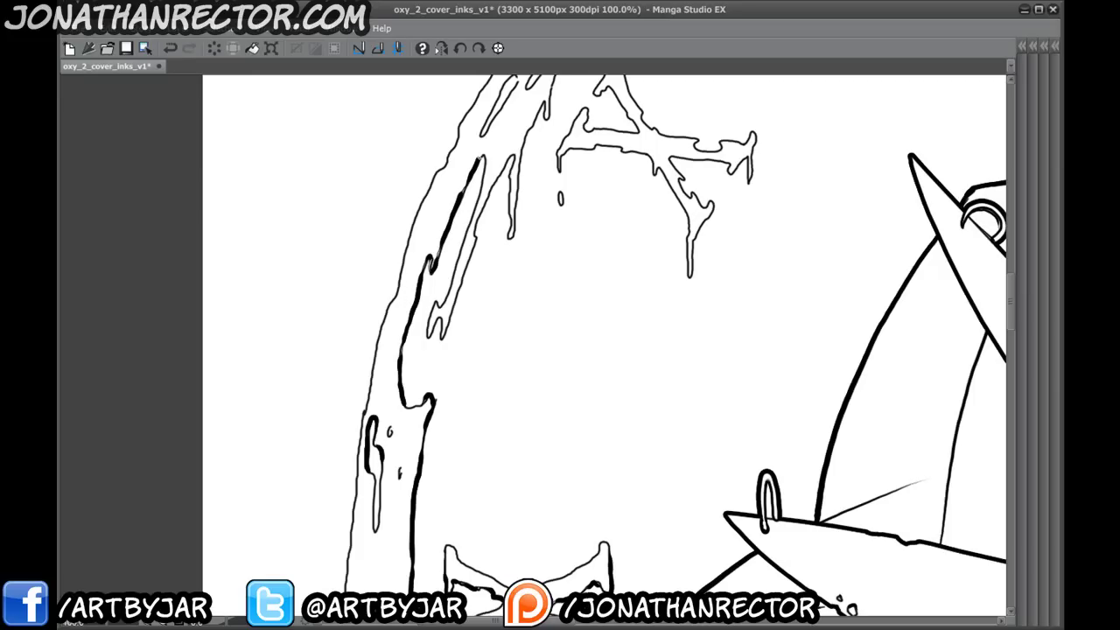
- Add line weight to the long drips and inner edge of the ring beside the upper X numeral, and save the drawing
scroll(604, 346, down, 1)
drag(429, 301, 516, 119)
mouse_move(480, 235)
mouse_down()
mouse_move(408, 385)
mouse_move(472, 215)
mouse_move(474, 231)
mouse_up()
mouse_move(479, 212)
mouse_down()
mouse_move(431, 376)
mouse_move(505, 238)
mouse_up()
drag(313, 454, 297, 263)
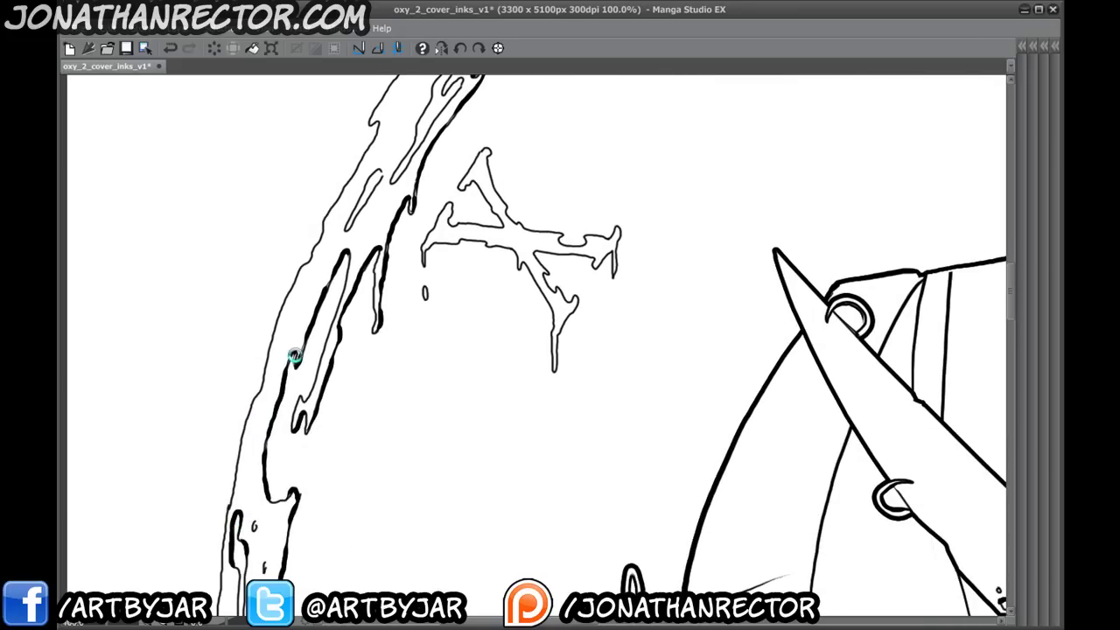
key(ctrl+s)
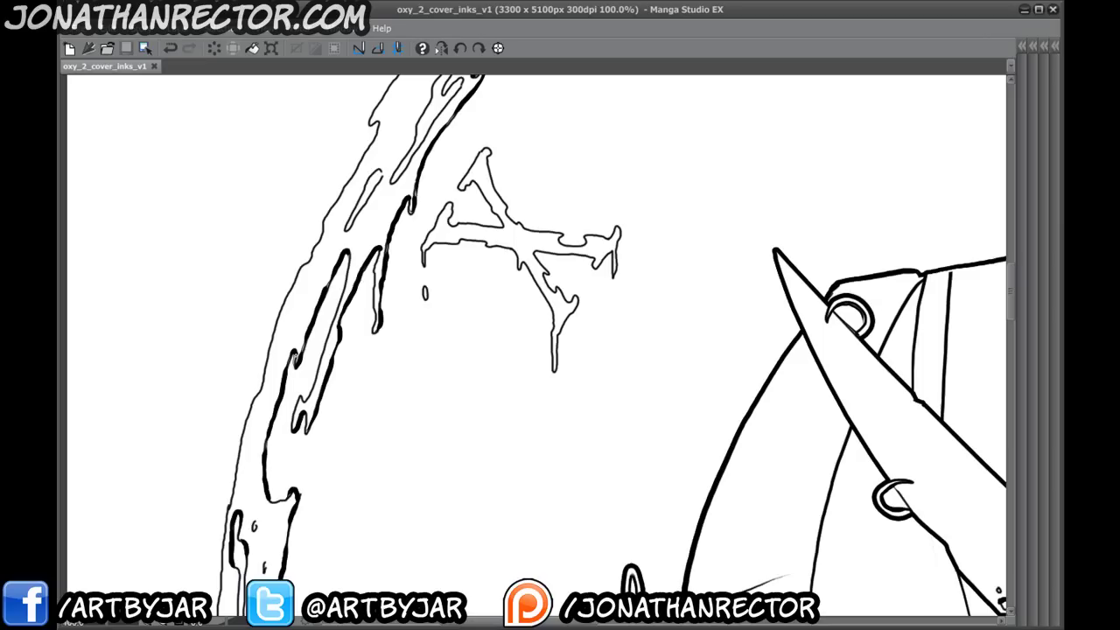
- Touch up the line weight at the small notch on the long drip's contour in the clock ring
scroll(368, 255, up, 5)
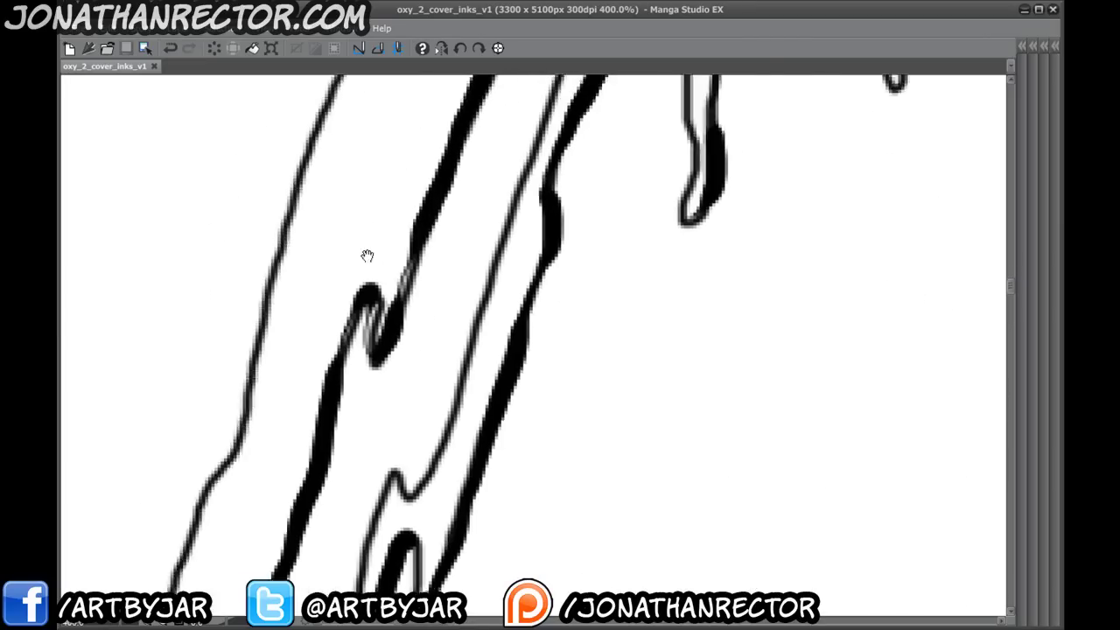
drag(367, 255, 420, 227)
drag(442, 306, 418, 263)
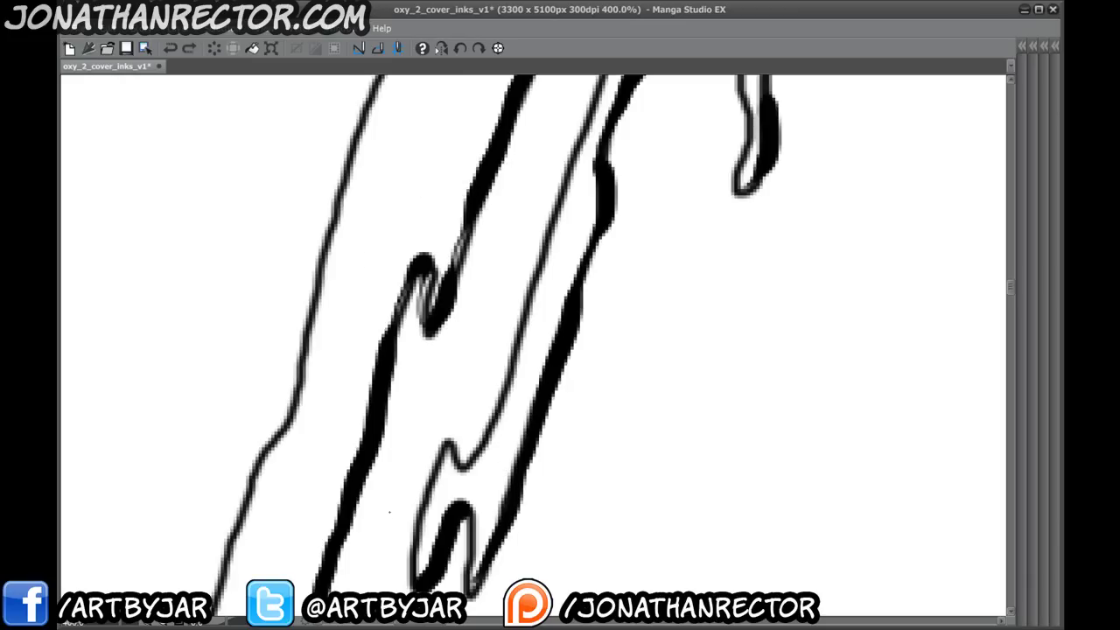
- Try the Monochrome expression color on Layer 4 and on the Background layer
drag(402, 395, 279, 507)
key(Tab)
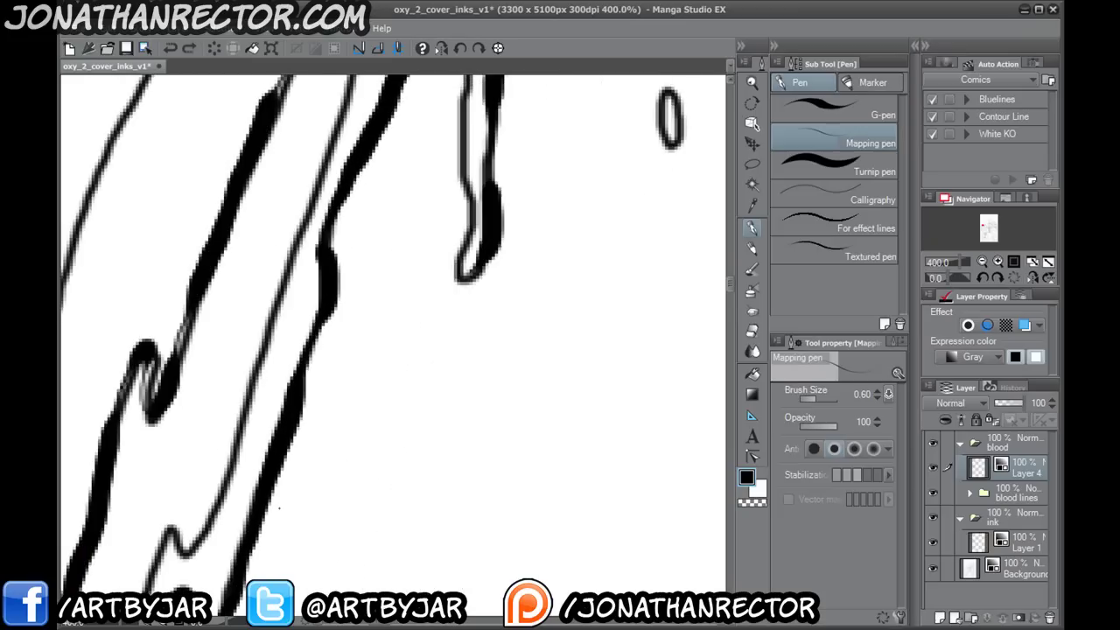
drag(219, 467, 423, 447)
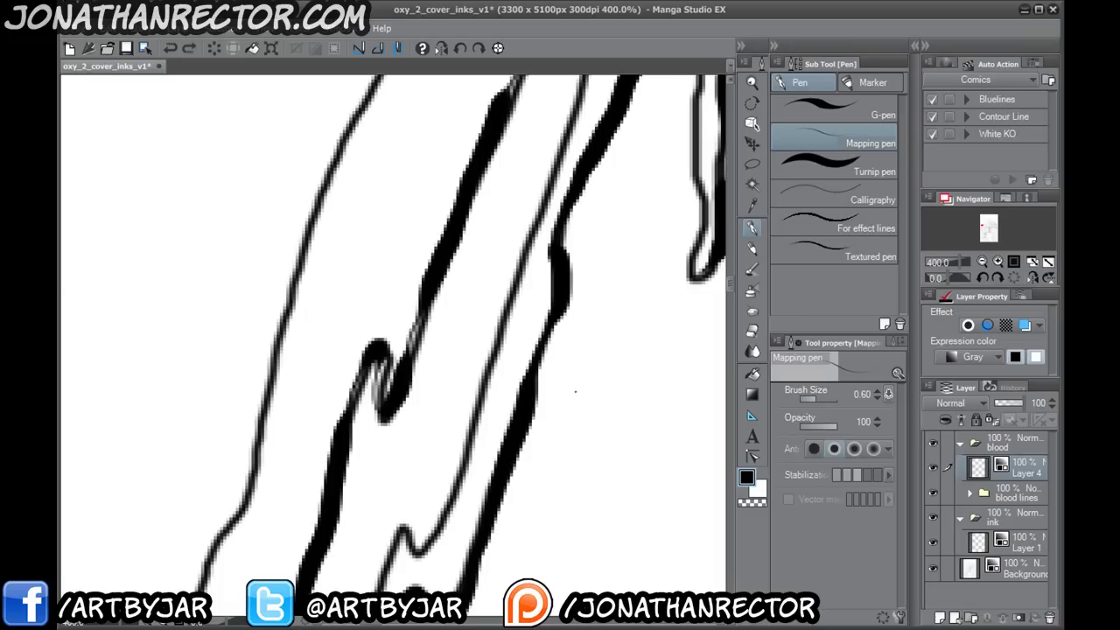
click(970, 358)
click(963, 417)
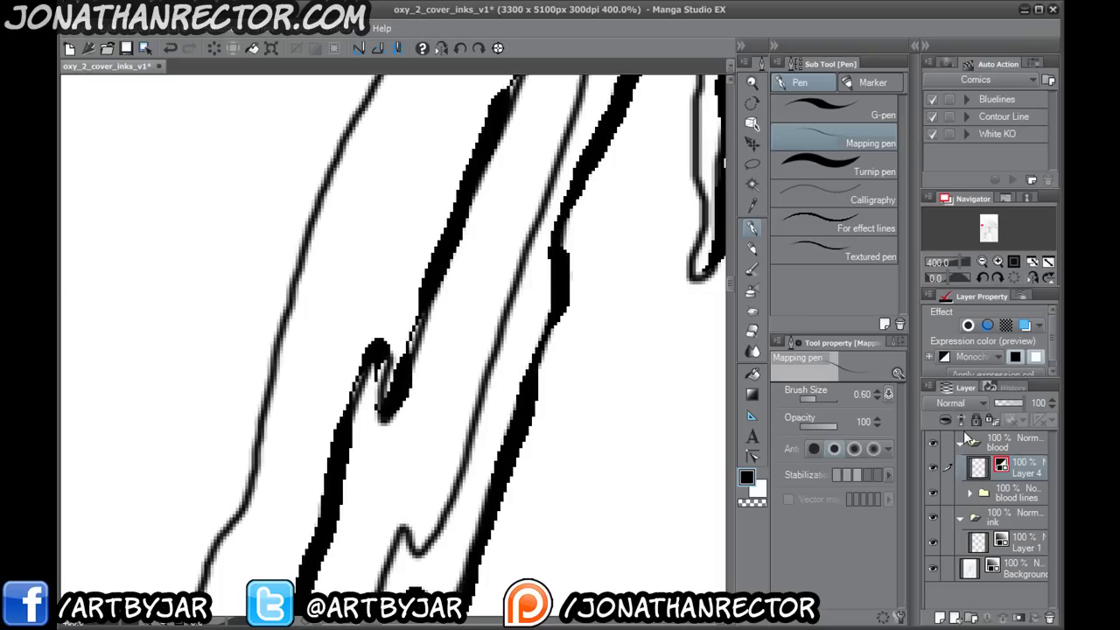
click(1026, 544)
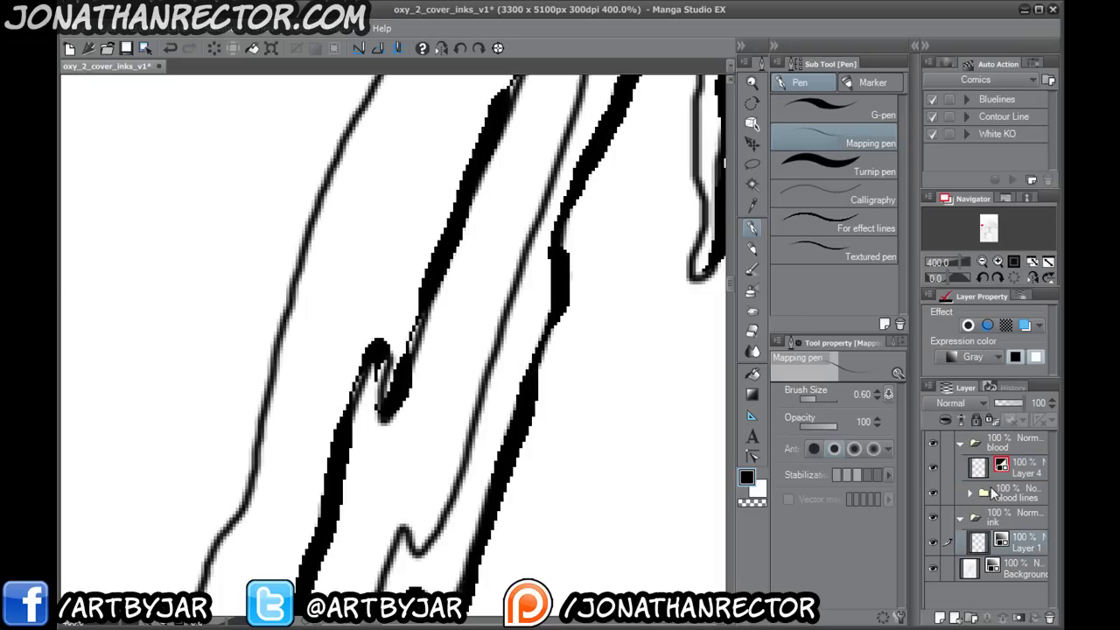
click(1021, 567)
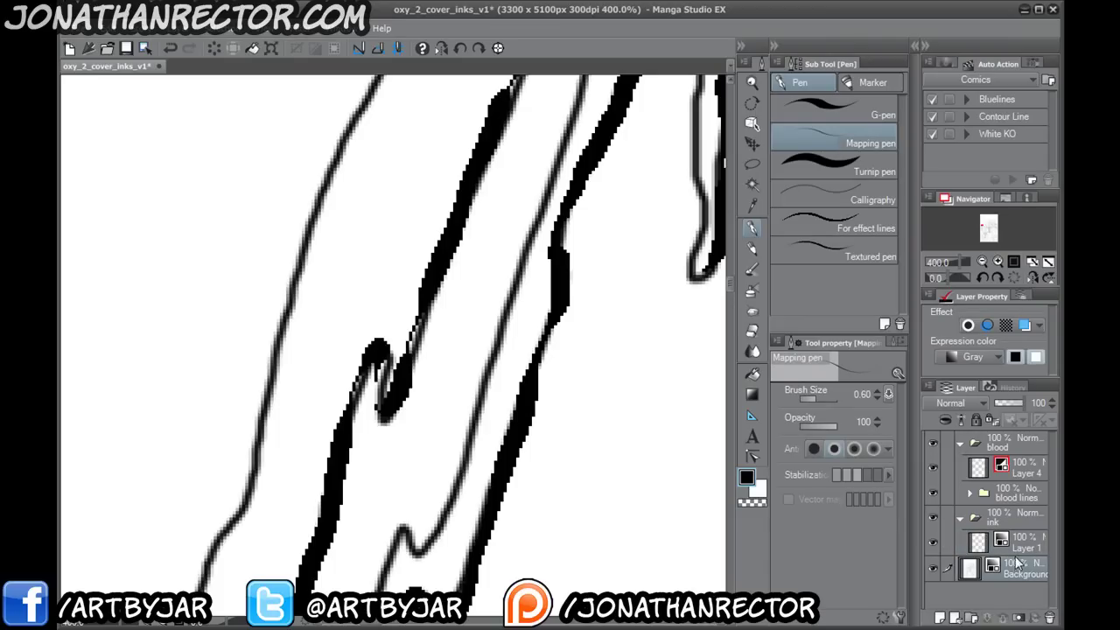
click(963, 359)
click(962, 423)
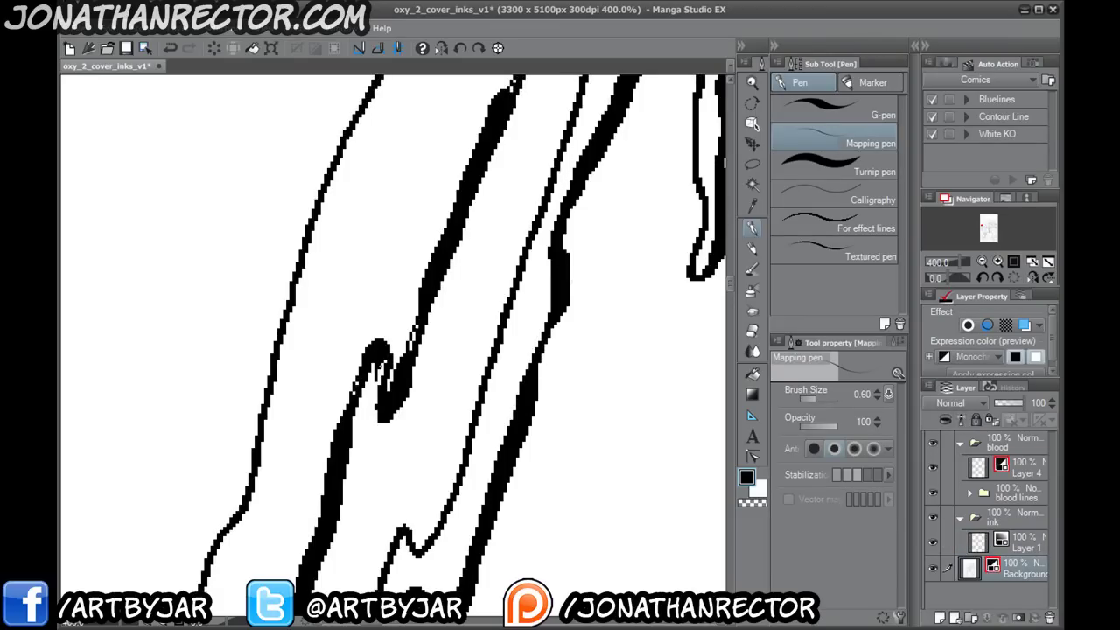
- Inspect the line edges, then return the Background layer and Layer 4 to the Gray expression color
key(ctrl+alt+0)
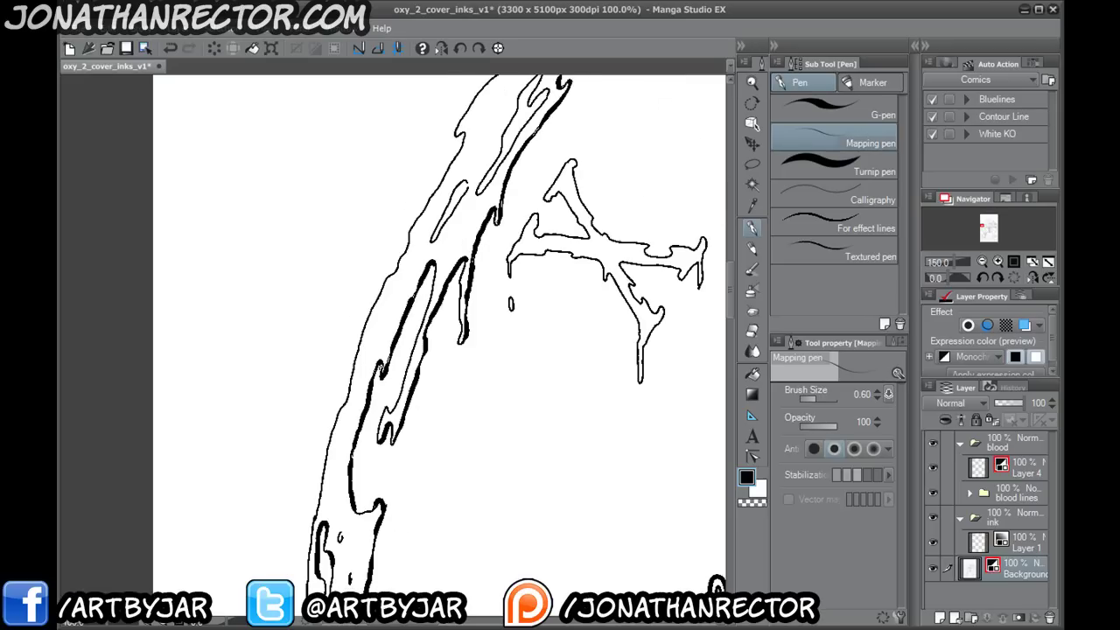
key(ctrl+minus)
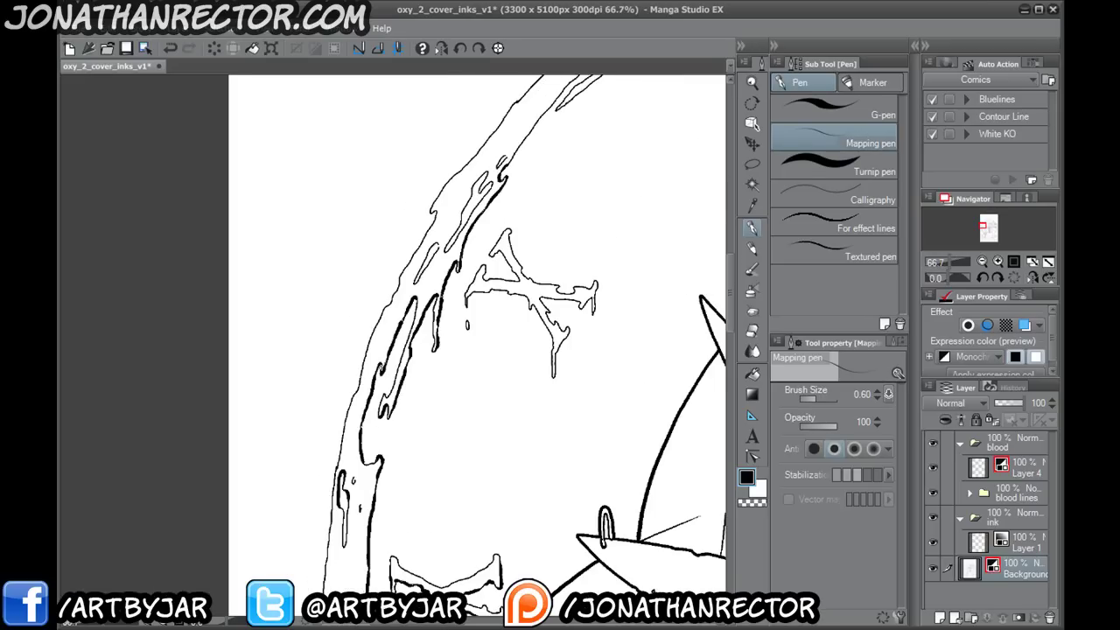
key(ctrl+plus)
key(ctrl+plus)
key(ctrl+plus)
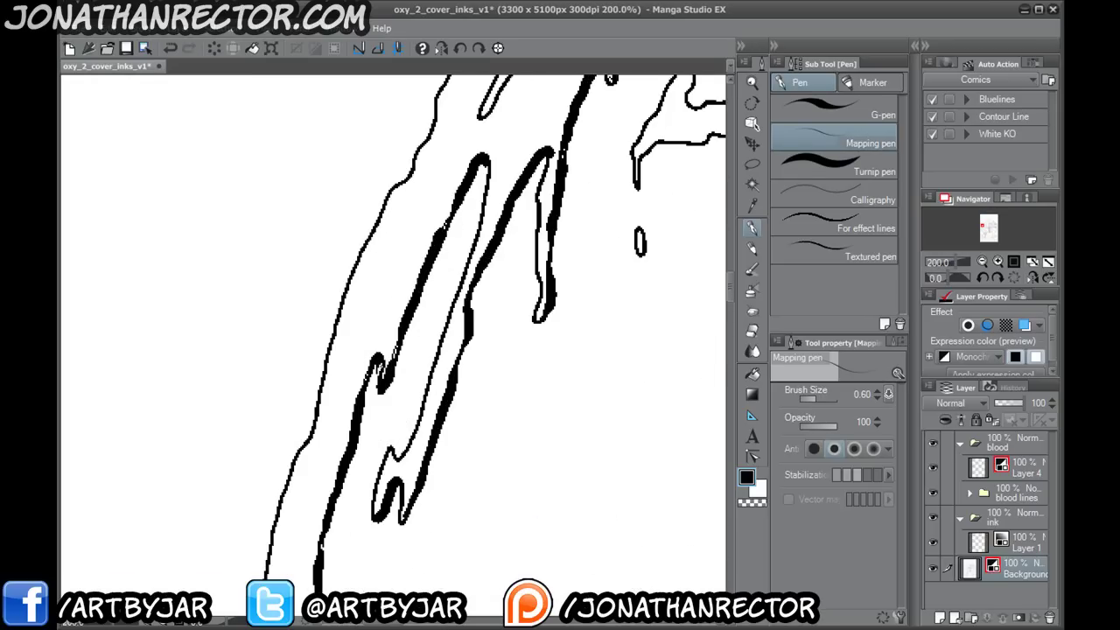
click(947, 402)
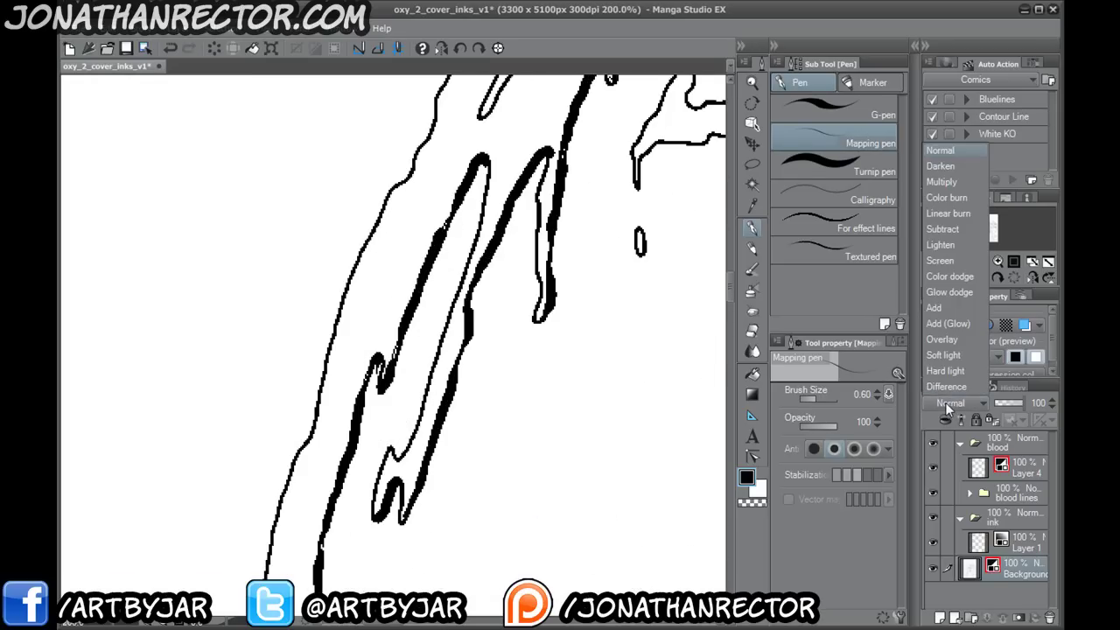
click(1006, 361)
click(961, 360)
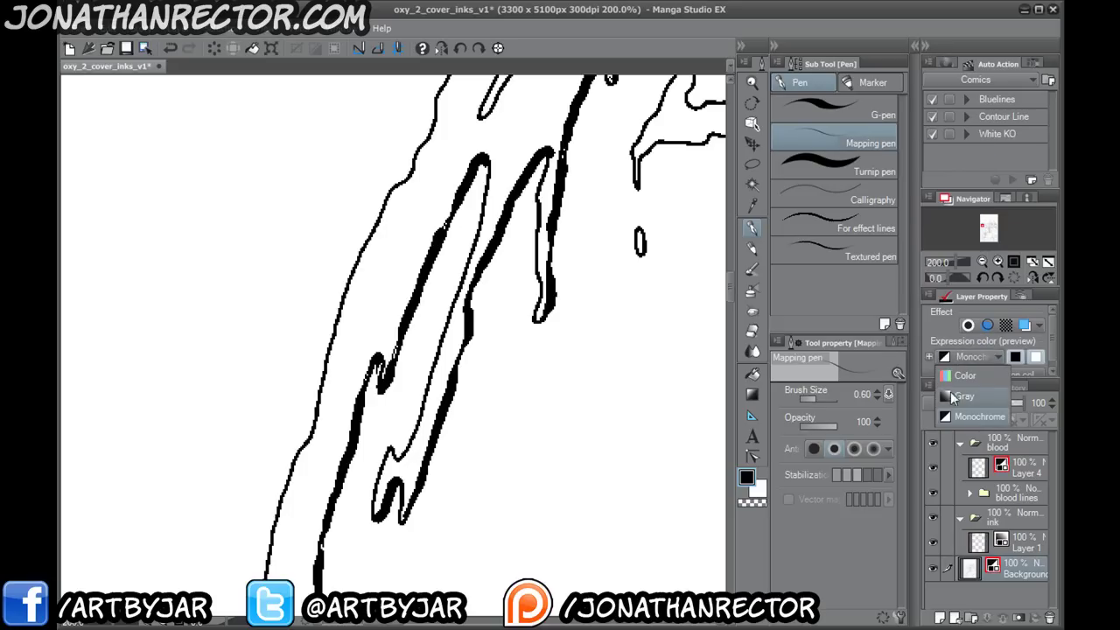
click(953, 396)
click(1026, 472)
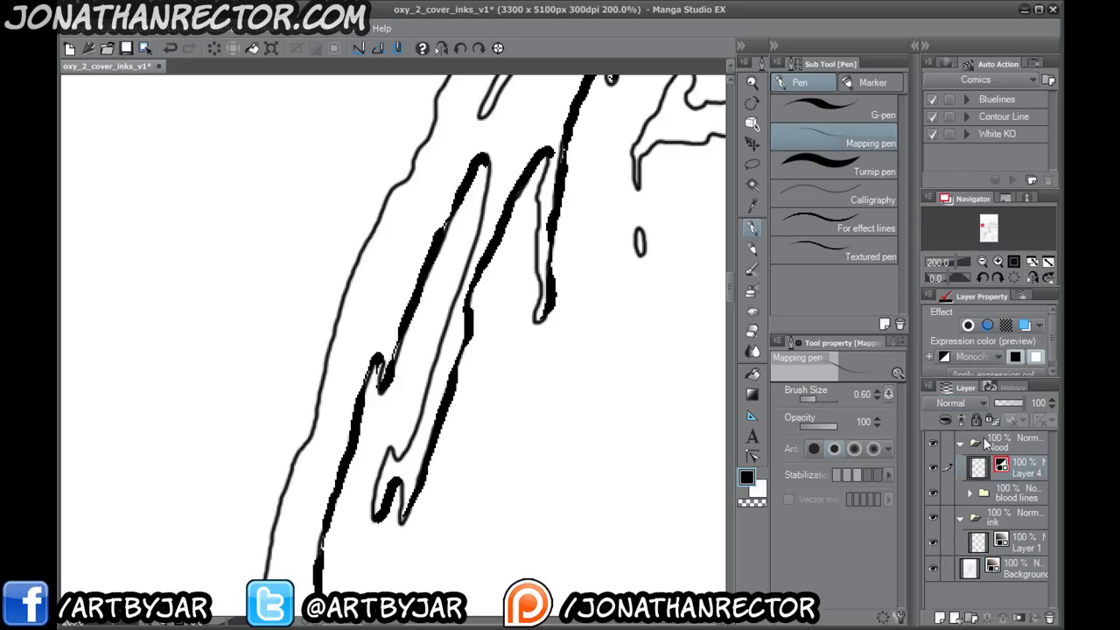
click(958, 357)
click(965, 395)
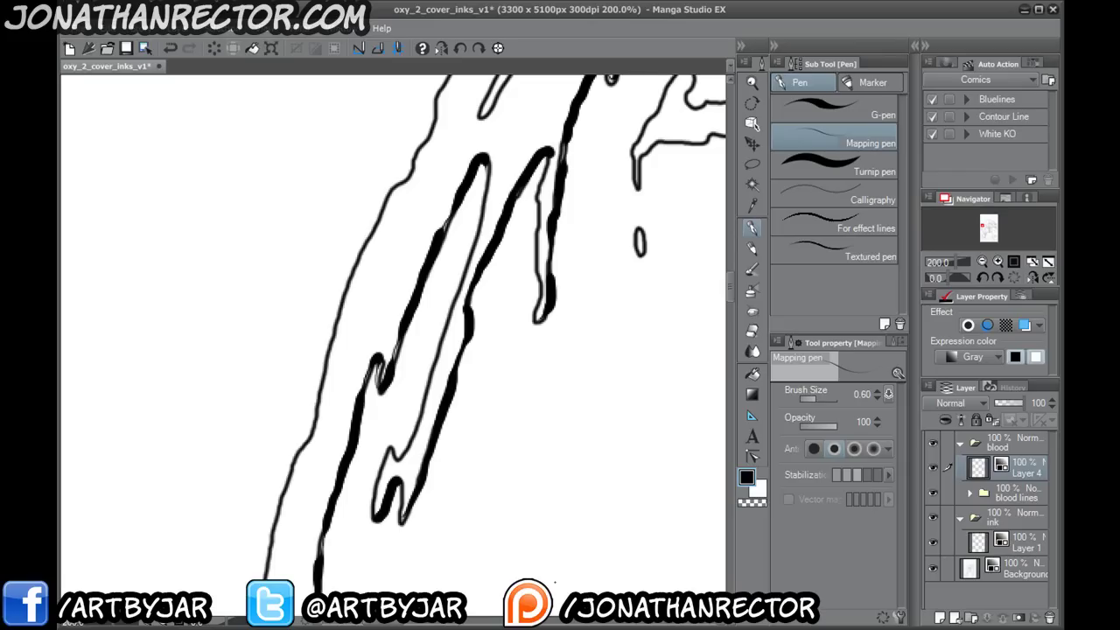
- Thicken the underside and the lower dripping leg of the tilted X numeral beside the clock ring
drag(480, 387, 272, 435)
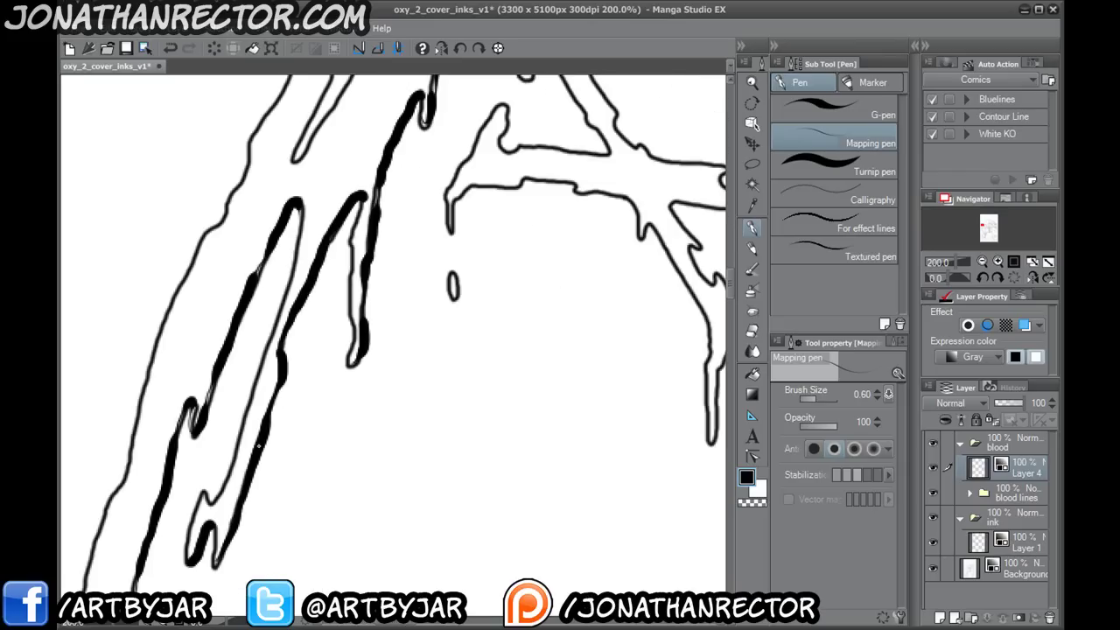
scroll(259, 445, down, 1)
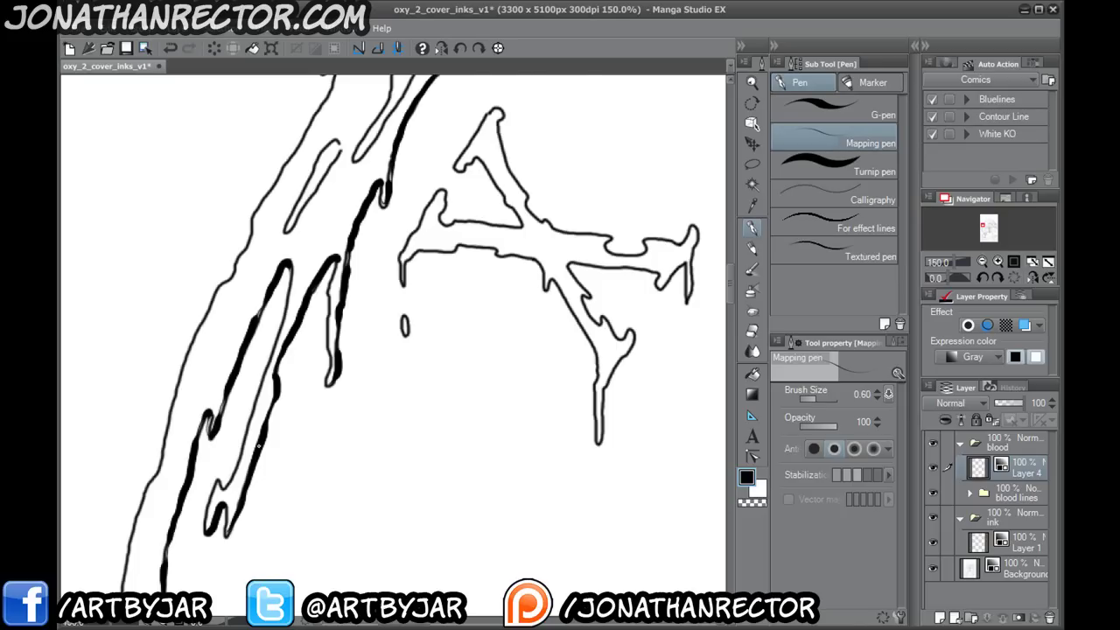
key(Tab)
drag(505, 299, 505, 304)
mouse_move(497, 247)
mouse_down()
mouse_move(439, 267)
mouse_move(458, 237)
mouse_move(536, 235)
mouse_move(564, 246)
mouse_move(620, 311)
mouse_move(638, 367)
mouse_up()
mouse_move(675, 319)
mouse_down()
mouse_move(644, 383)
mouse_move(639, 434)
mouse_up()
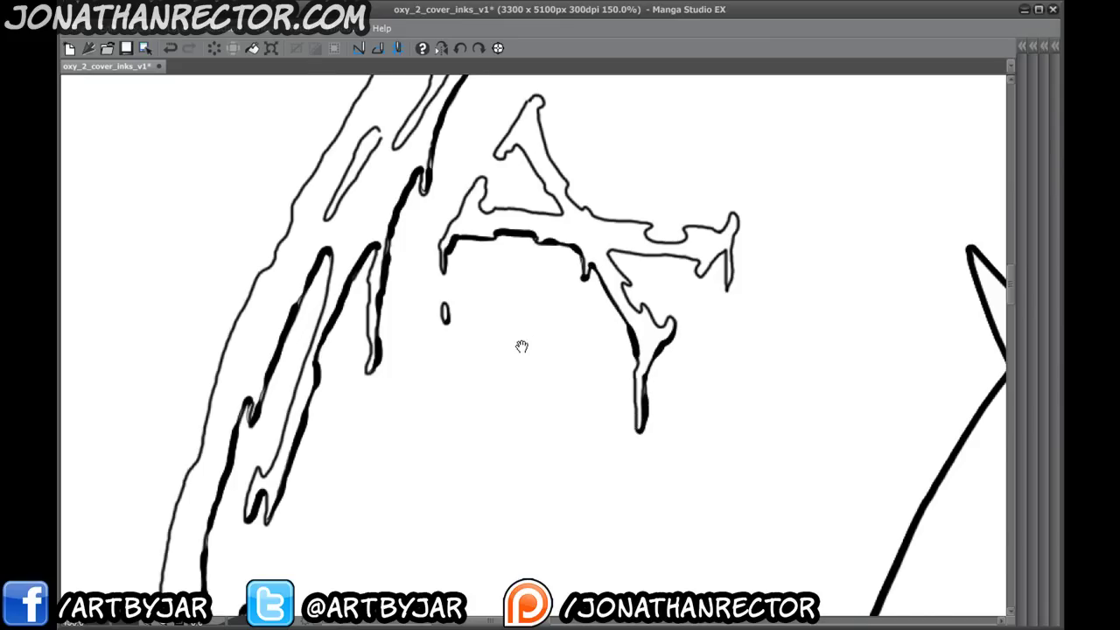
- Add heavier line weight to the outer arm, upper leg and serifs of the tilted X numeral
drag(522, 346, 365, 425)
drag(466, 359, 472, 369)
mouse_move(450, 330)
mouse_down()
mouse_move(524, 336)
mouse_move(542, 355)
mouse_move(568, 329)
mouse_move(571, 372)
mouse_move(580, 302)
mouse_up()
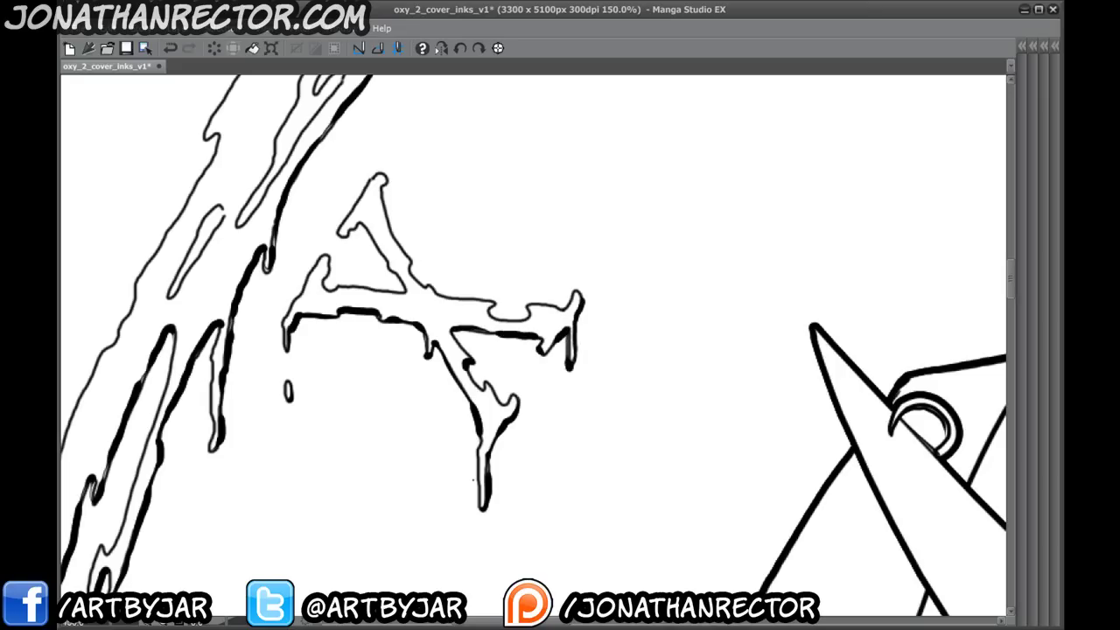
mouse_move(364, 269)
mouse_down()
mouse_move(439, 263)
mouse_move(424, 225)
mouse_move(440, 221)
mouse_move(481, 282)
mouse_up()
drag(404, 250, 399, 278)
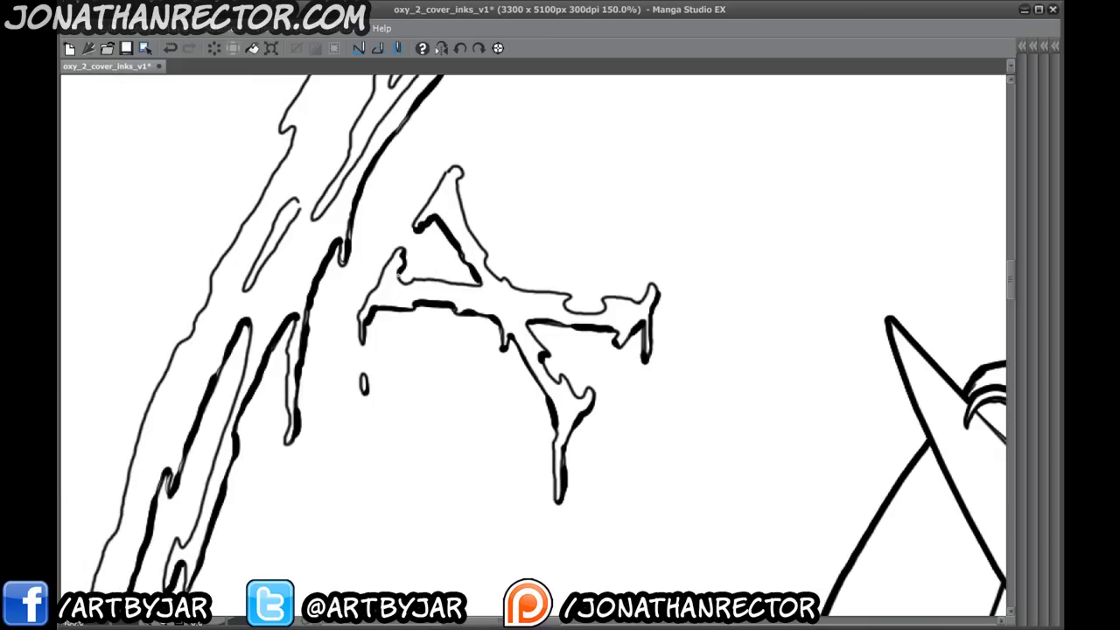
drag(457, 168, 459, 201)
drag(485, 251, 488, 266)
drag(568, 296, 569, 309)
- Thicken the drip shapes inside the ring and the notches on its outer edge beside the tilted X numeral
drag(280, 444, 475, 489)
drag(432, 278, 499, 236)
mouse_move(564, 215)
mouse_down()
mouse_move(547, 206)
mouse_move(505, 285)
mouse_up()
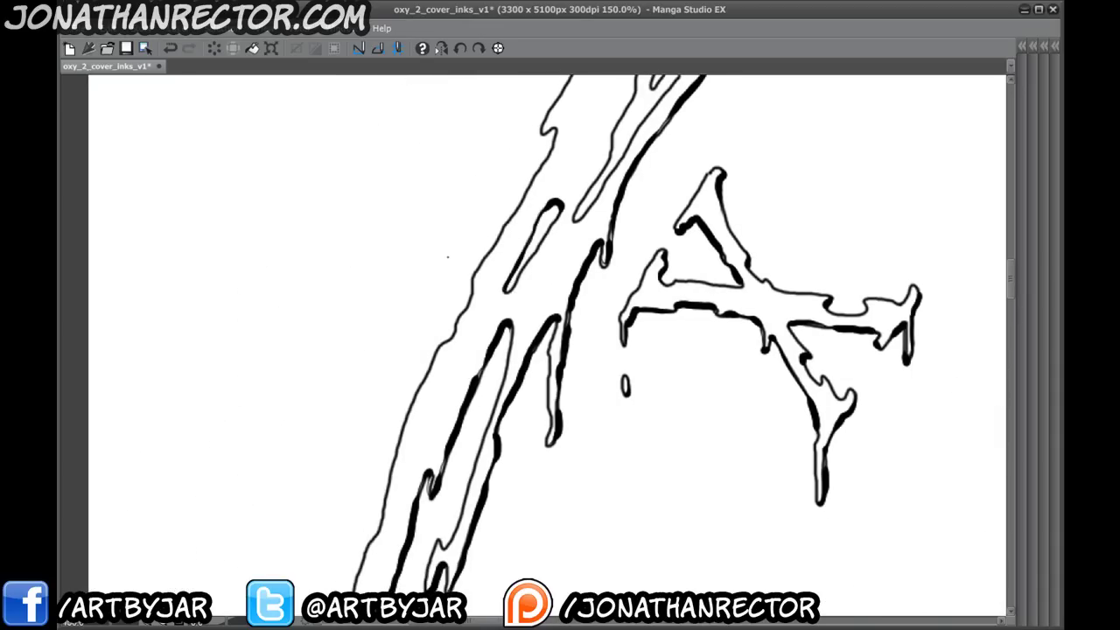
drag(412, 361, 512, 188)
drag(494, 287, 475, 363)
drag(530, 214, 464, 358)
mouse_move(492, 290)
mouse_down()
mouse_move(484, 312)
mouse_move(523, 233)
mouse_up()
mouse_move(523, 233)
mouse_down()
mouse_move(497, 338)
mouse_move(472, 360)
mouse_up()
drag(540, 226, 532, 254)
drag(581, 217, 569, 228)
drag(569, 227, 527, 285)
mouse_move(610, 196)
mouse_down()
mouse_move(573, 245)
mouse_move(516, 374)
mouse_up()
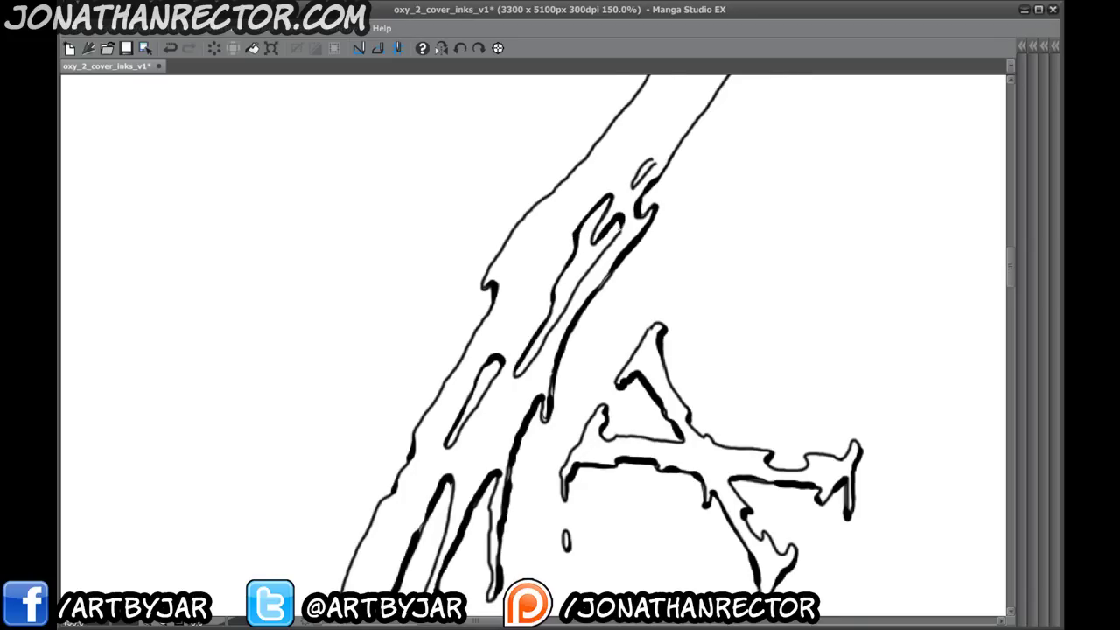
- Thicken the tiny drip and the ring's inner contour leading up to the rounded opening
drag(651, 140, 616, 219)
mouse_move(607, 205)
mouse_down()
mouse_move(493, 317)
mouse_move(457, 331)
mouse_up()
mouse_move(649, 166)
mouse_down()
mouse_move(537, 285)
mouse_move(469, 382)
mouse_up()
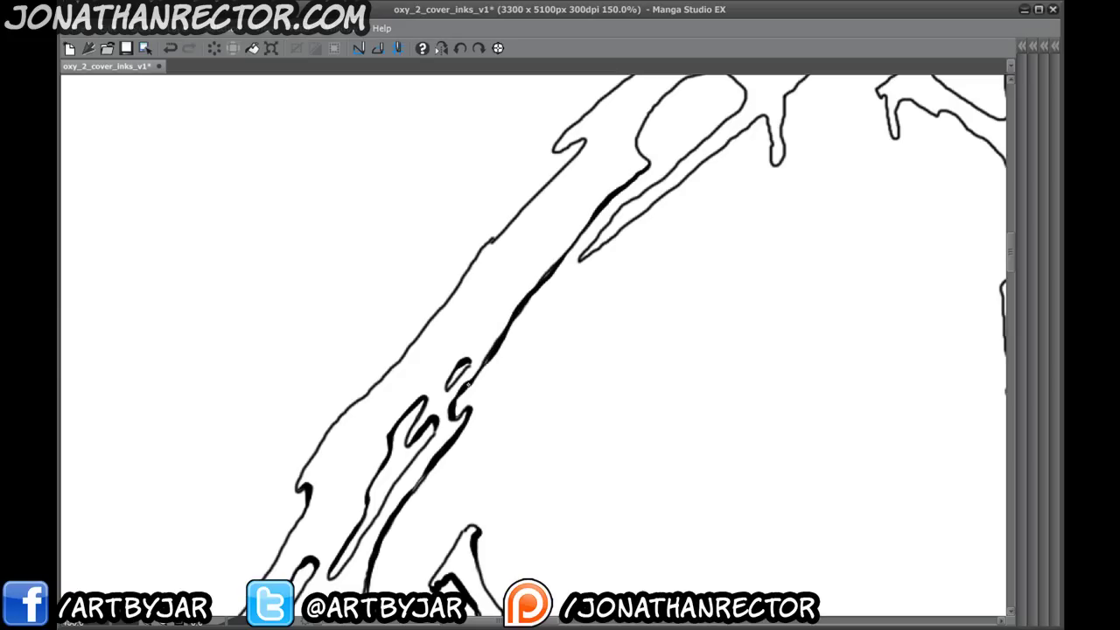
- Add line weight to the rounded opening, the long pointed drip, the adjoining short drip and the outer notch above them
drag(560, 239, 447, 380)
mouse_move(532, 310)
mouse_down()
mouse_move(527, 261)
mouse_move(558, 231)
mouse_move(610, 217)
mouse_move(625, 229)
mouse_move(623, 254)
mouse_move(688, 163)
mouse_up()
mouse_move(534, 310)
mouse_down()
mouse_move(725, 164)
mouse_move(733, 212)
mouse_move(744, 145)
mouse_up()
scroll(530, 277, up, 2)
drag(532, 255, 560, 250)
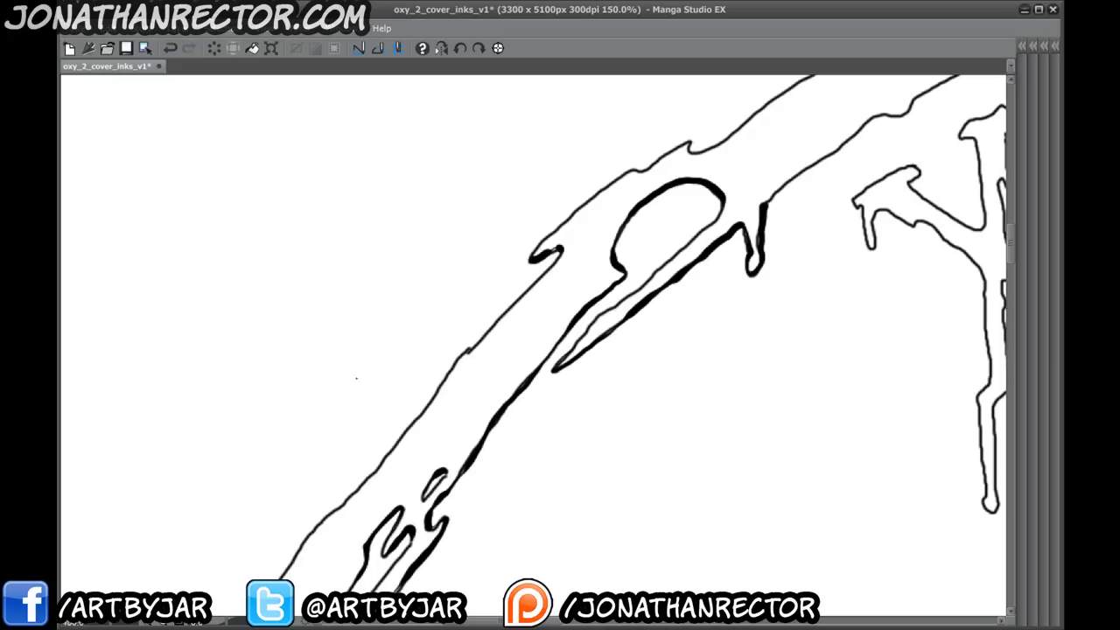
- Thicken the inner edge of the clock ring running above the XI numeral
drag(550, 273, 420, 304)
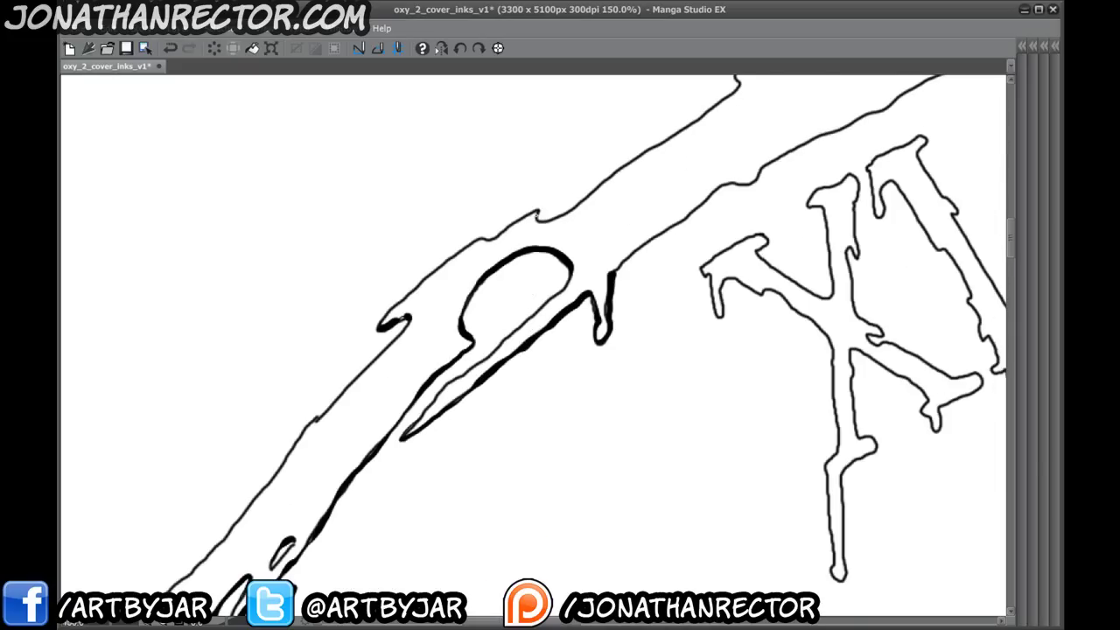
mouse_move(567, 323)
mouse_down()
mouse_move(399, 418)
mouse_move(246, 418)
mouse_move(408, 305)
mouse_move(600, 208)
mouse_move(758, 155)
mouse_up()
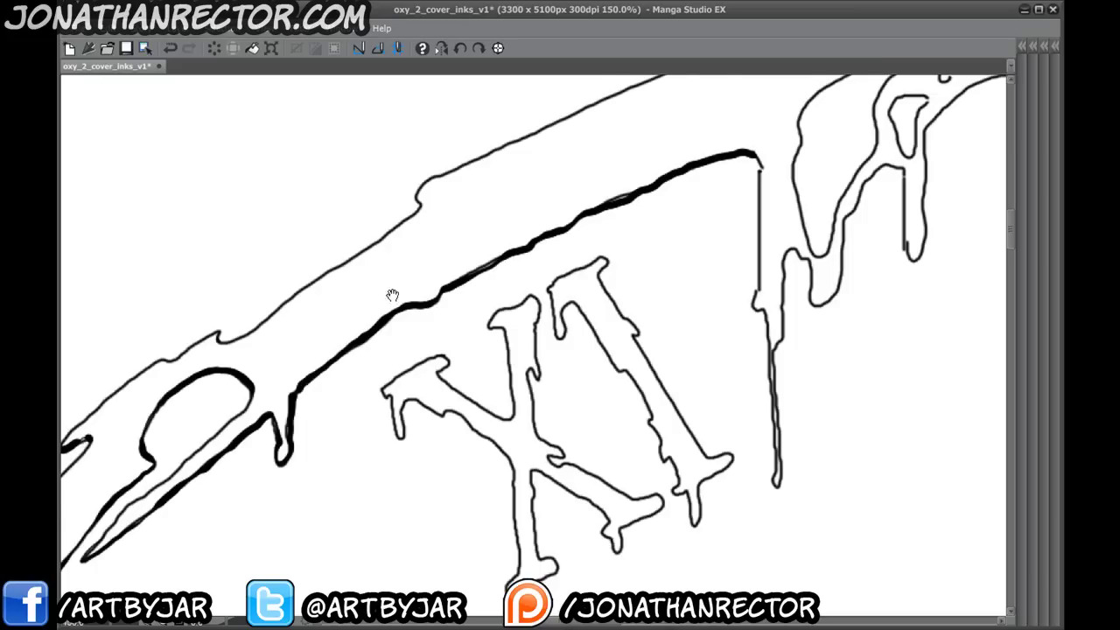
drag(392, 295, 492, 281)
drag(709, 312, 580, 281)
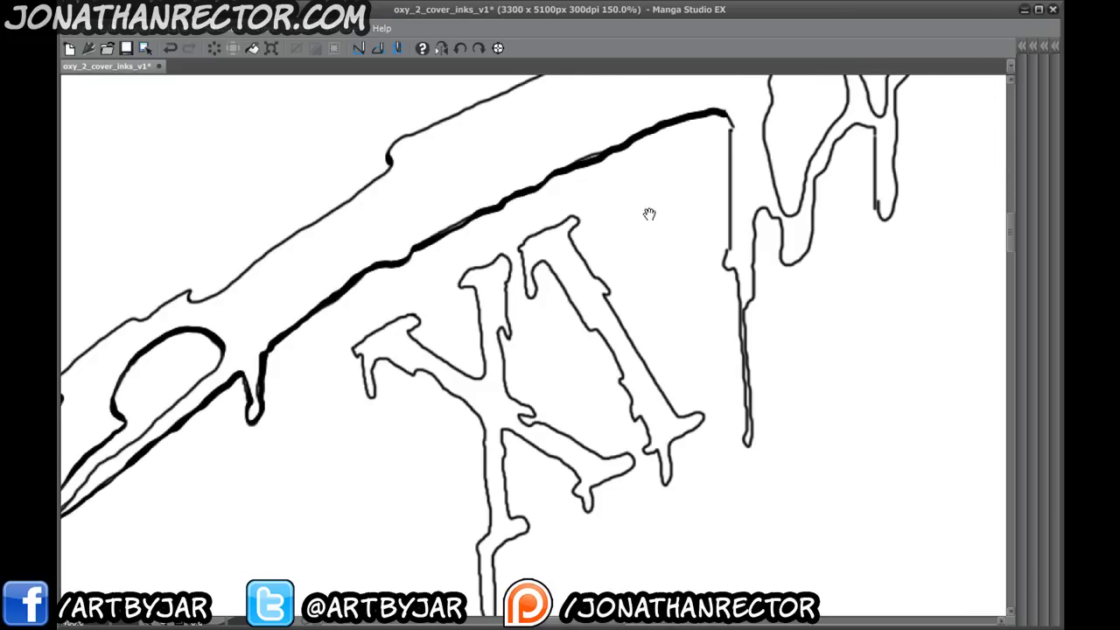
- Refine the line weight of the long thin drip past the XI numeral and thicken the curve beside it
drag(728, 117, 732, 140)
mouse_move(724, 261)
mouse_down()
mouse_move(744, 336)
mouse_move(749, 300)
mouse_move(748, 442)
mouse_up()
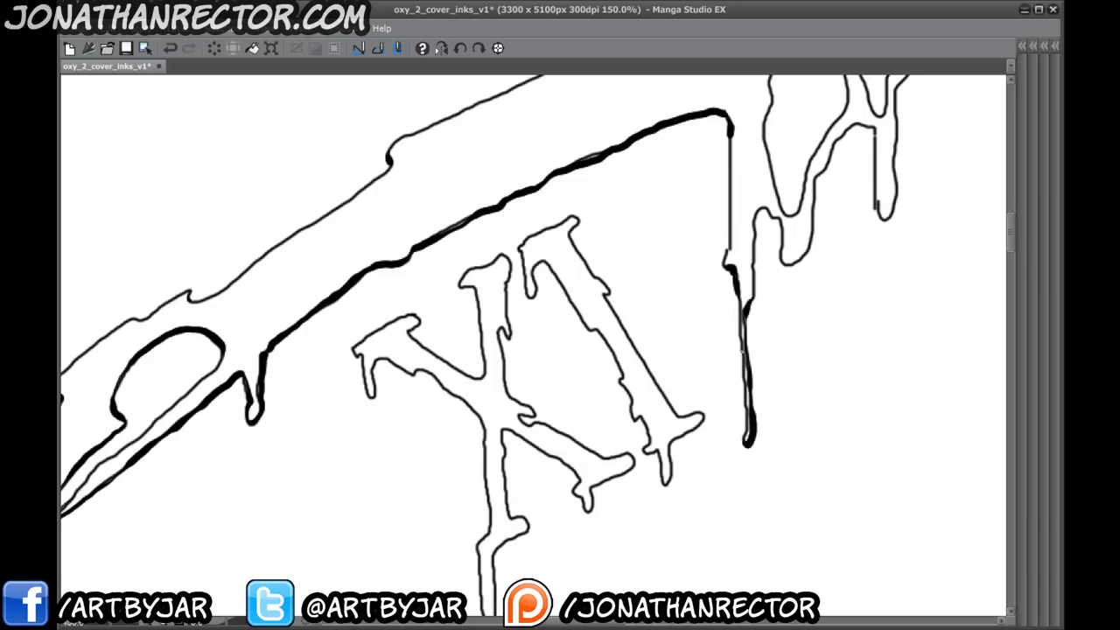
drag(741, 316, 747, 385)
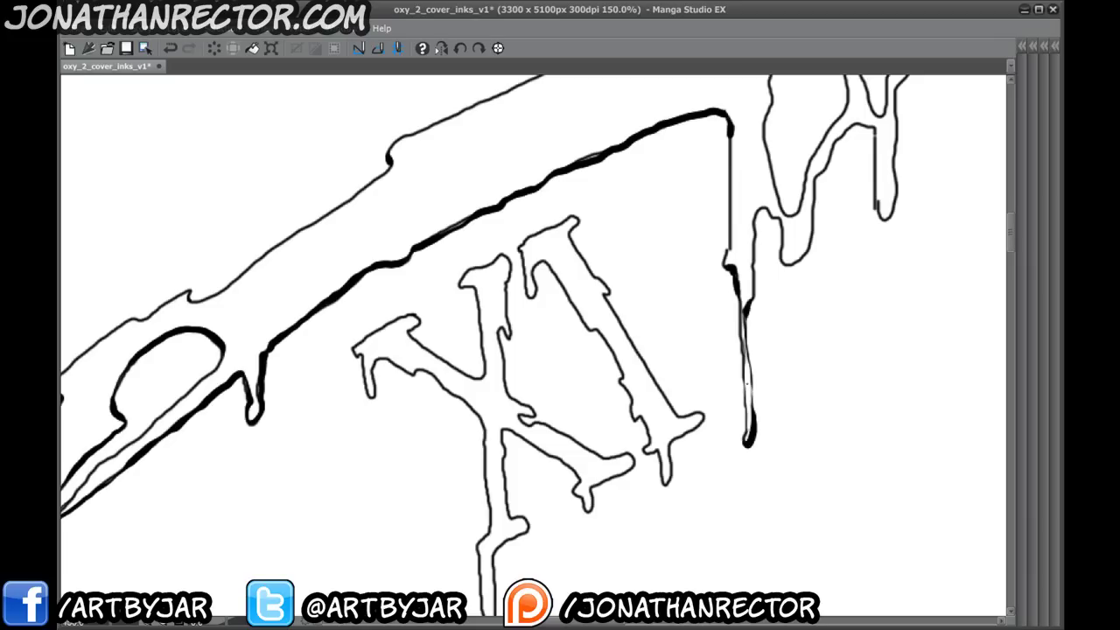
mouse_move(754, 284)
mouse_down()
mouse_move(753, 236)
mouse_move(769, 206)
mouse_move(781, 230)
mouse_up()
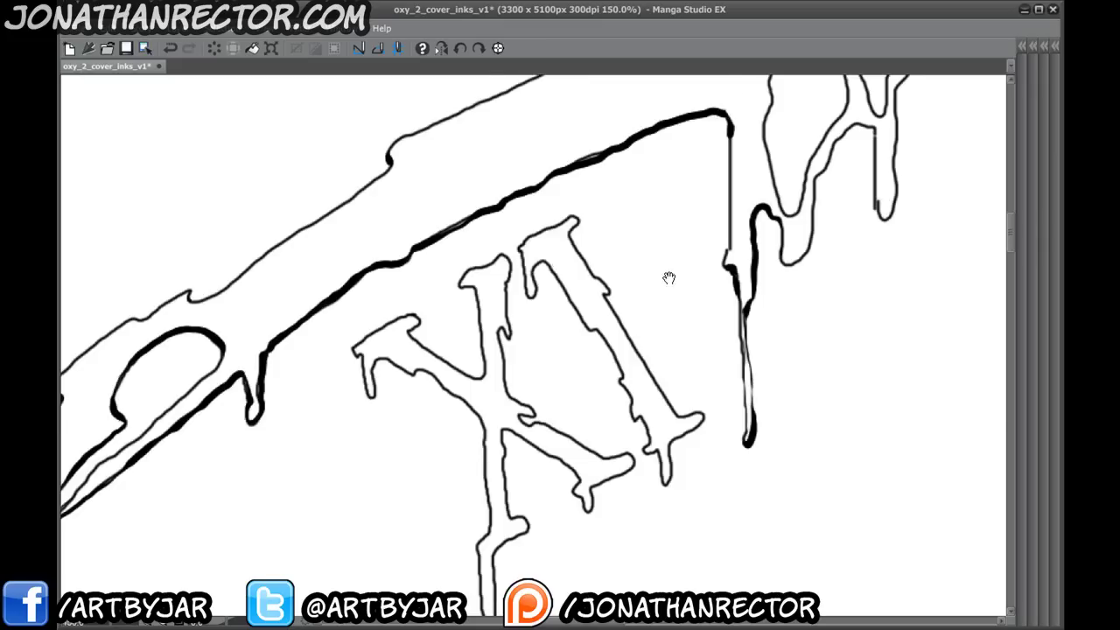
- Thicken the ring's lower drips and inner edge from the long thin drip to the small drip before the XII numeral
drag(671, 280, 578, 381)
mouse_move(760, 225)
mouse_down()
mouse_move(728, 280)
mouse_move(706, 368)
mouse_move(689, 352)
mouse_move(688, 321)
mouse_up()
mouse_move(781, 296)
mouse_down()
mouse_move(802, 186)
mouse_move(730, 254)
mouse_move(611, 278)
mouse_move(600, 297)
mouse_move(658, 249)
mouse_move(706, 241)
mouse_move(730, 265)
mouse_move(752, 224)
mouse_up()
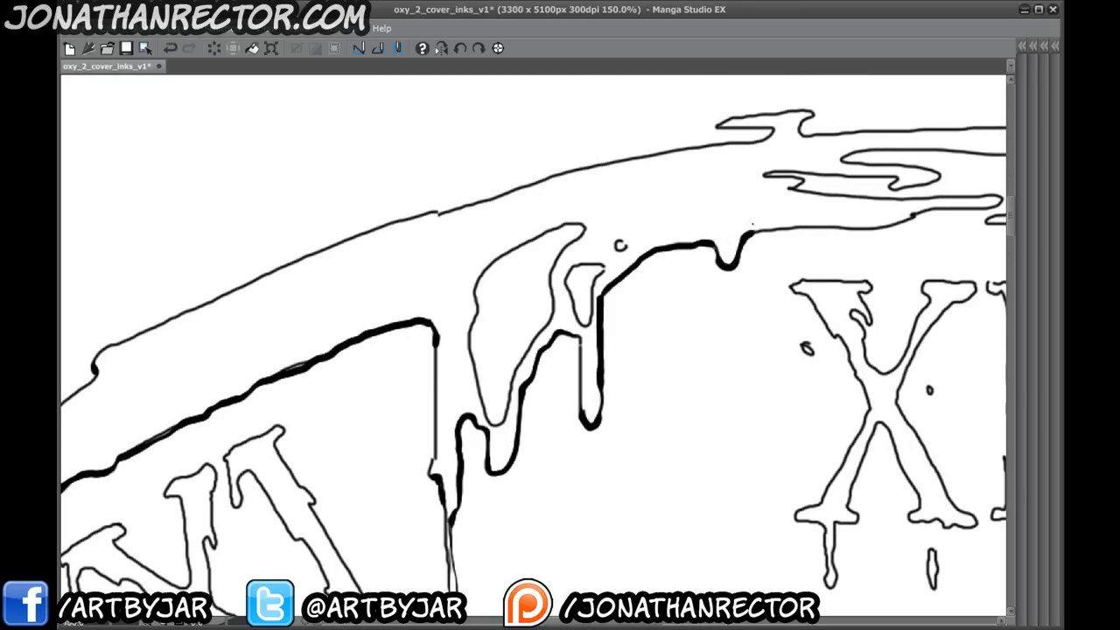
- Add heavier line weight to the strokes, serifs and drips of the X in the XI numeral
drag(303, 485, 688, 241)
drag(424, 412, 472, 360)
mouse_move(496, 273)
mouse_down()
mouse_move(508, 315)
mouse_move(516, 282)
mouse_move(533, 279)
mouse_move(571, 293)
mouse_move(623, 348)
mouse_up()
mouse_move(625, 408)
mouse_down()
mouse_move(613, 316)
mouse_move(605, 385)
mouse_move(620, 440)
mouse_move(621, 327)
mouse_move(652, 304)
mouse_move(632, 279)
mouse_move(630, 226)
mouse_move(692, 238)
mouse_move(713, 289)
mouse_move(759, 238)
mouse_up()
drag(606, 152, 573, 288)
mouse_move(601, 198)
mouse_down()
mouse_move(604, 317)
mouse_move(655, 349)
mouse_move(692, 371)
mouse_up()
drag(557, 201, 572, 208)
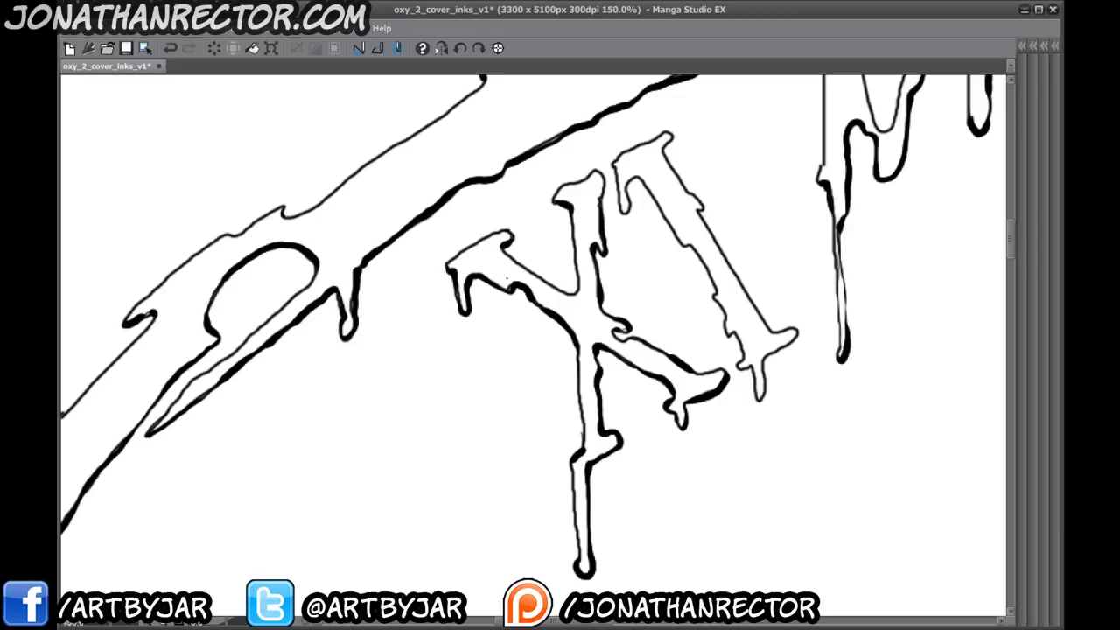
- Thicken both sides, the serifs and the drips of the I in the XI numeral
drag(553, 260, 470, 296)
mouse_move(548, 249)
mouse_down()
mouse_move(559, 222)
mouse_move(607, 282)
mouse_move(661, 387)
mouse_up()
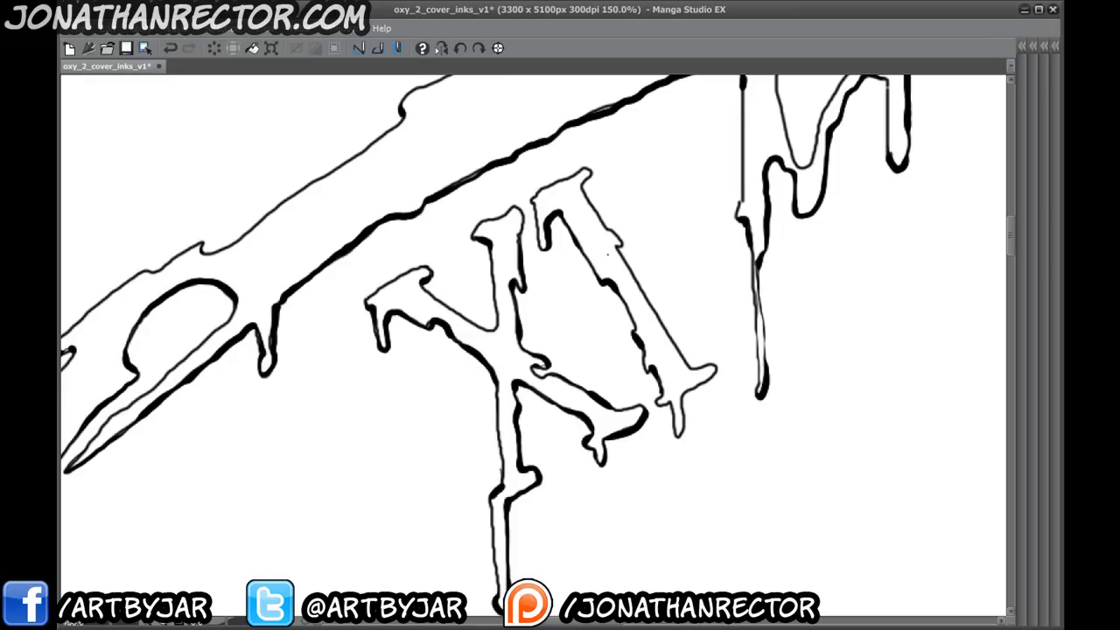
mouse_move(614, 234)
mouse_down()
mouse_move(671, 344)
mouse_move(690, 364)
mouse_move(712, 364)
mouse_move(678, 405)
mouse_up()
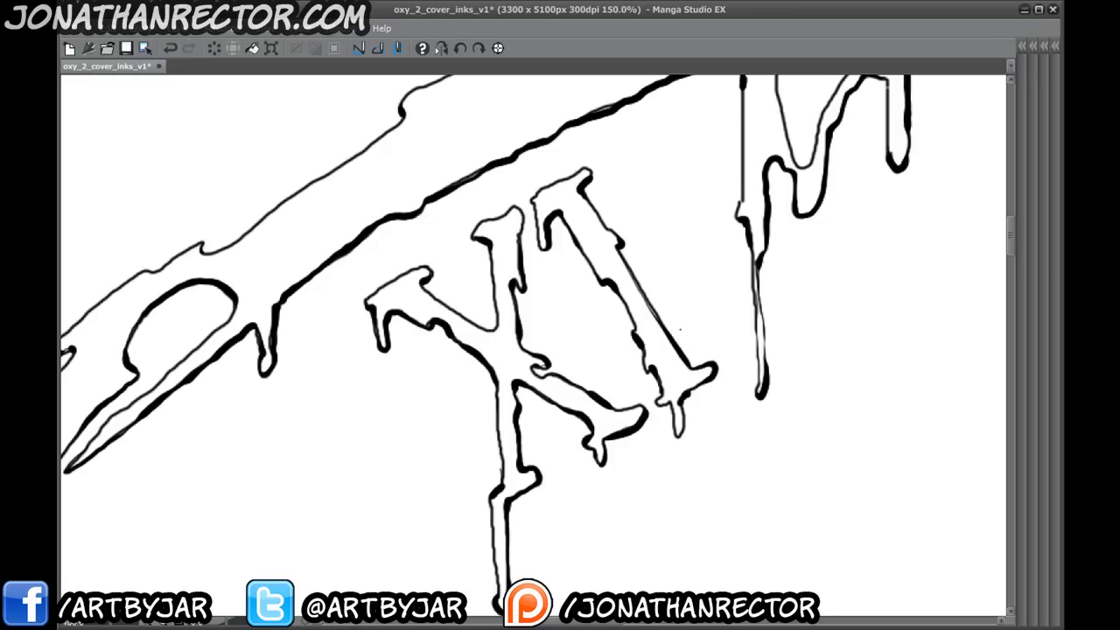
drag(681, 405, 681, 437)
drag(486, 314, 604, 435)
drag(809, 365, 263, 517)
drag(410, 410, 476, 338)
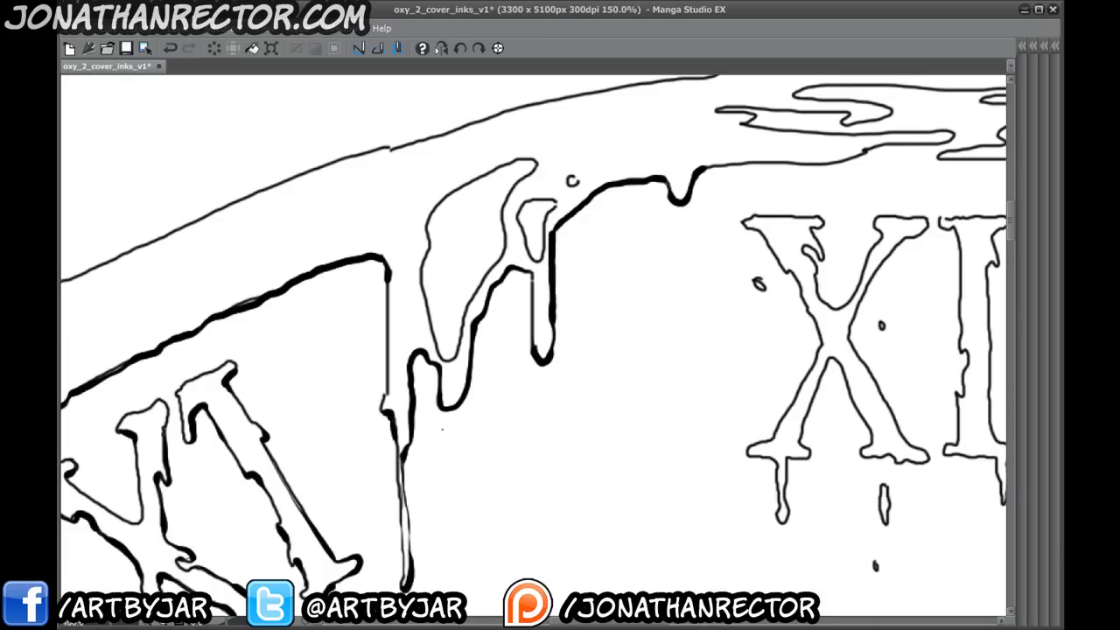
- Thicken the outlines of the large and small teardrop highlights and the droplet above the drips before the XII numeral
drag(391, 323, 413, 360)
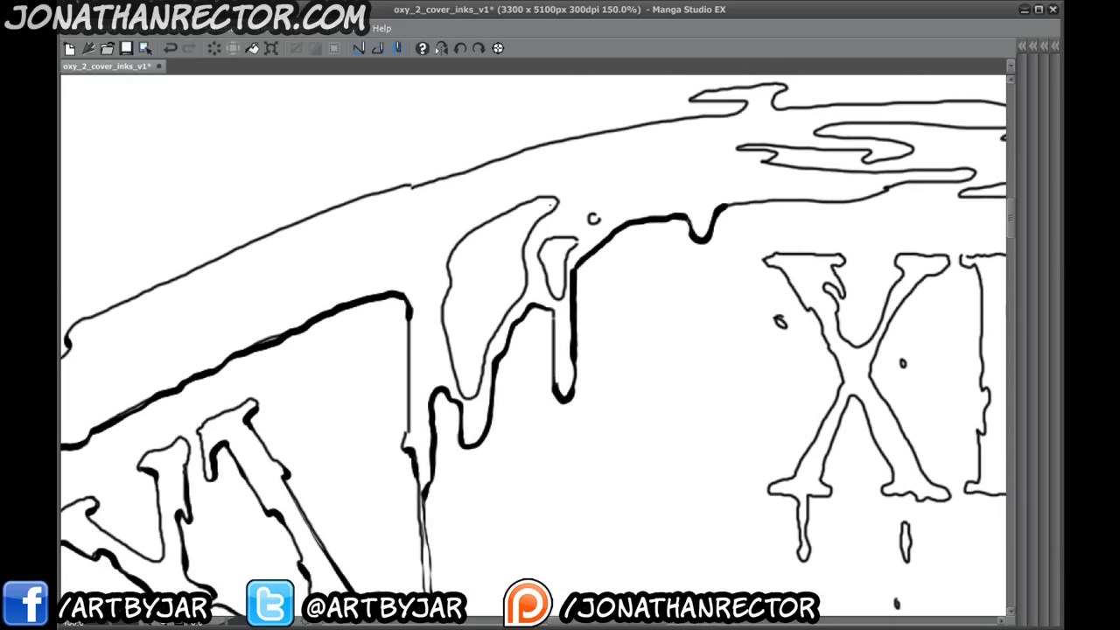
mouse_move(546, 198)
mouse_down()
mouse_move(479, 226)
mouse_move(446, 263)
mouse_move(442, 328)
mouse_move(464, 394)
mouse_up()
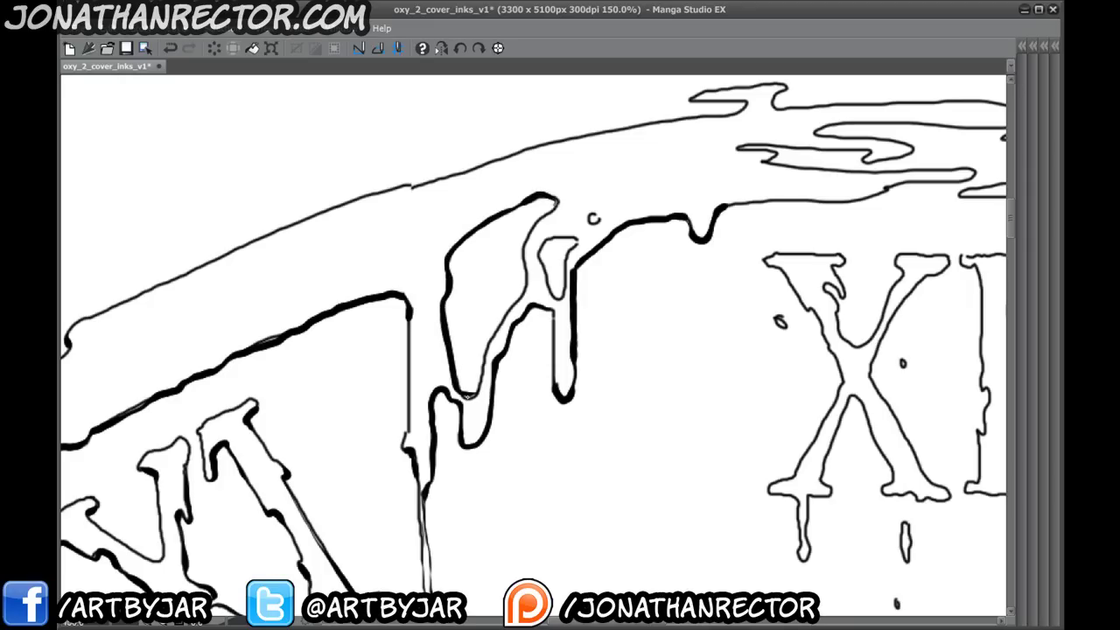
mouse_move(547, 277)
mouse_down()
mouse_move(540, 247)
mouse_move(595, 220)
mouse_up()
drag(604, 350, 278, 524)
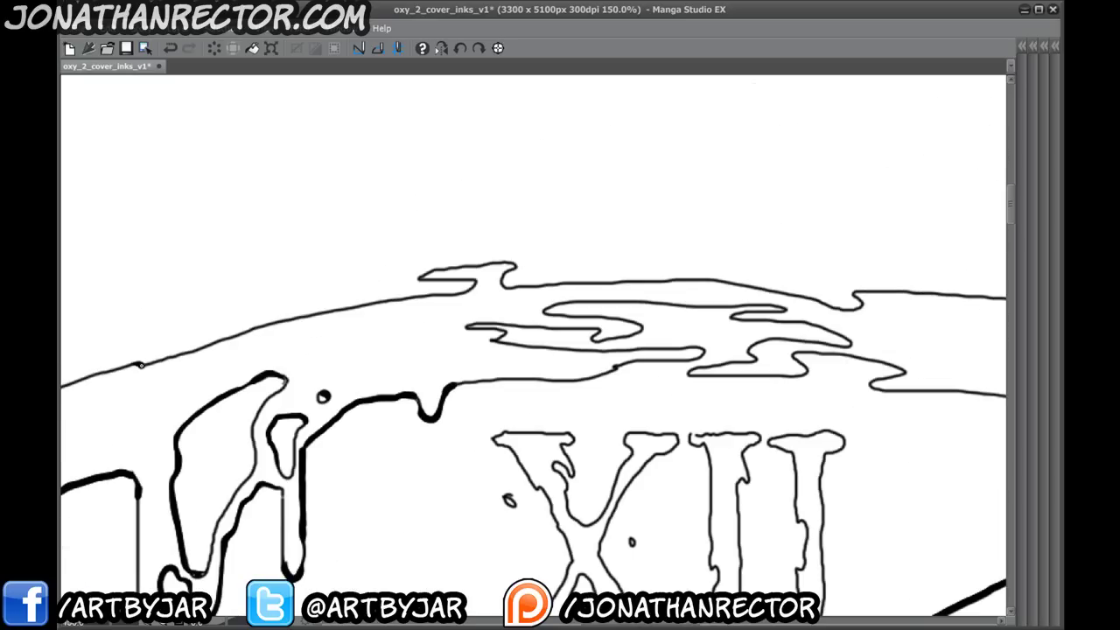
- Add heavier line weight to the ring's outer-edge notches, inner edge and wavy highlights above the XII numeral
drag(408, 417, 249, 452)
drag(261, 312, 342, 316)
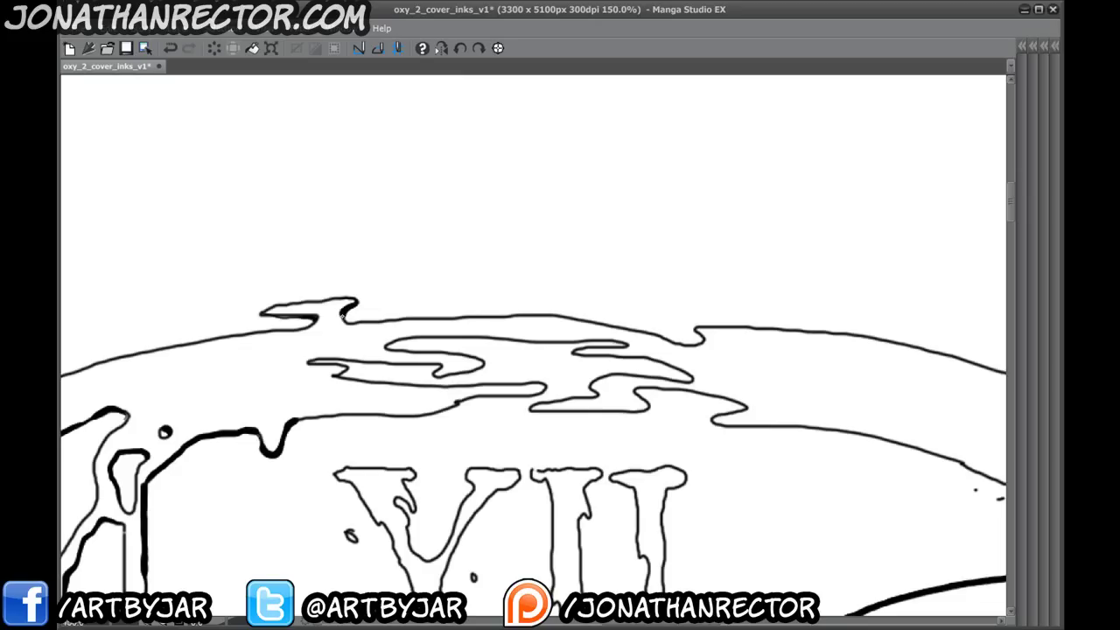
drag(382, 368, 266, 381)
drag(473, 335, 579, 358)
mouse_move(255, 465)
mouse_down()
mouse_move(333, 420)
mouse_move(408, 408)
mouse_up()
drag(333, 378, 587, 345)
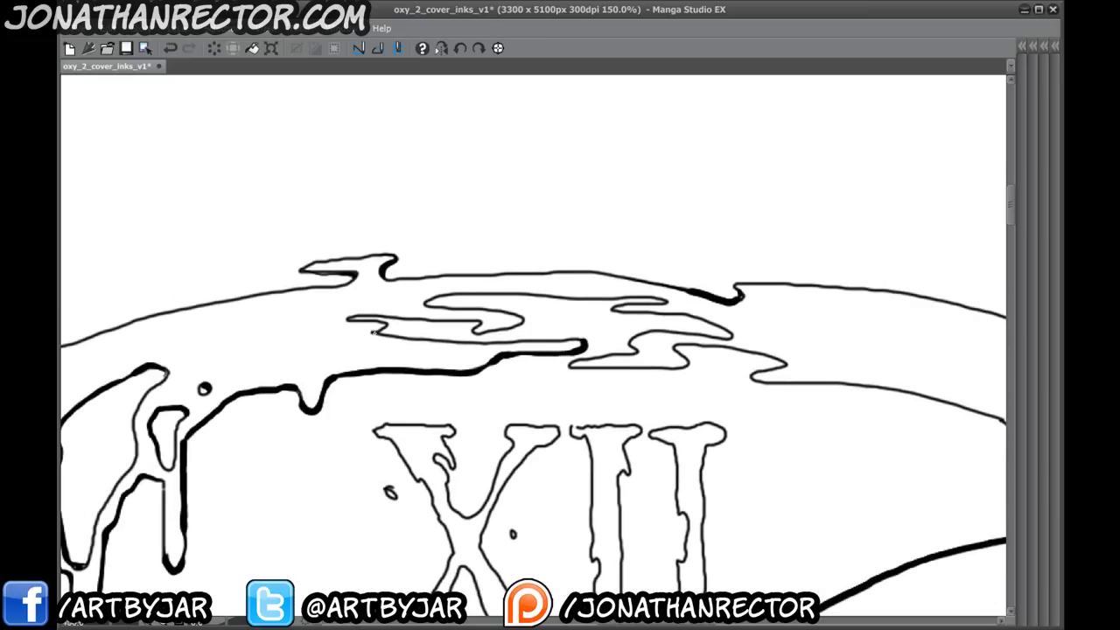
mouse_move(383, 326)
mouse_down()
mouse_move(350, 322)
mouse_move(488, 331)
mouse_move(518, 316)
mouse_move(425, 300)
mouse_move(628, 298)
mouse_move(670, 301)
mouse_move(663, 314)
mouse_move(731, 337)
mouse_up()
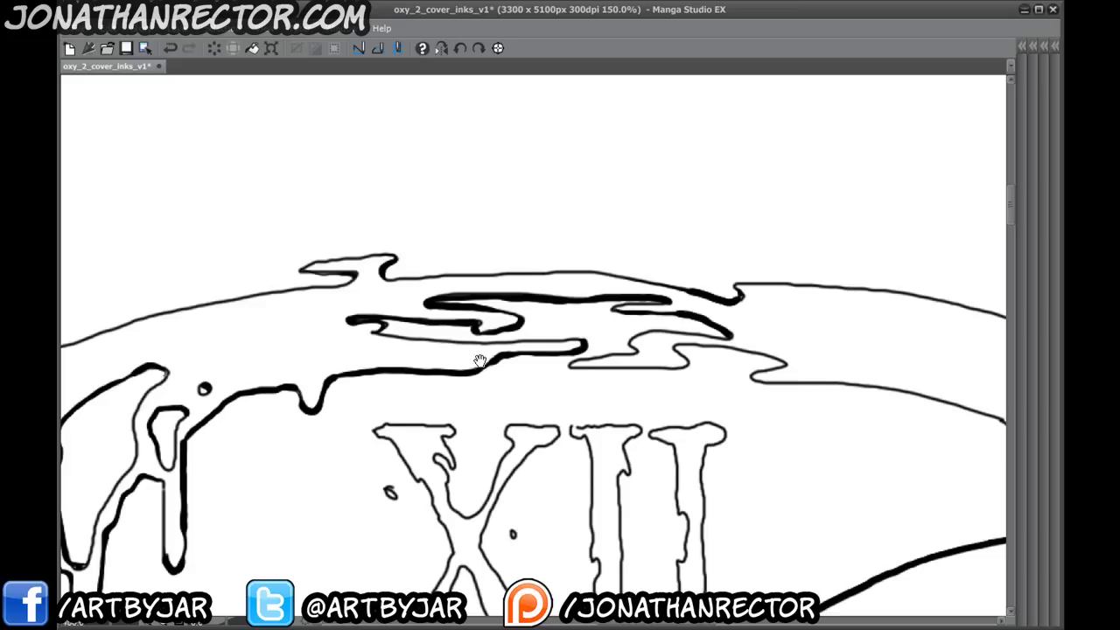
- Thicken the ring's edges, splash highlights and small droplets along the curve past the XII numeral
drag(480, 362, 291, 368)
mouse_move(396, 375)
mouse_down()
mouse_move(464, 374)
mouse_move(532, 352)
mouse_move(594, 369)
mouse_move(241, 383)
mouse_move(392, 380)
mouse_move(531, 423)
mouse_move(583, 433)
mouse_move(595, 418)
mouse_move(219, 296)
mouse_move(401, 335)
mouse_move(437, 372)
mouse_up()
mouse_move(317, 336)
mouse_down()
mouse_move(489, 417)
mouse_move(305, 251)
mouse_up()
mouse_move(352, 292)
mouse_down()
mouse_move(419, 327)
mouse_move(504, 398)
mouse_up()
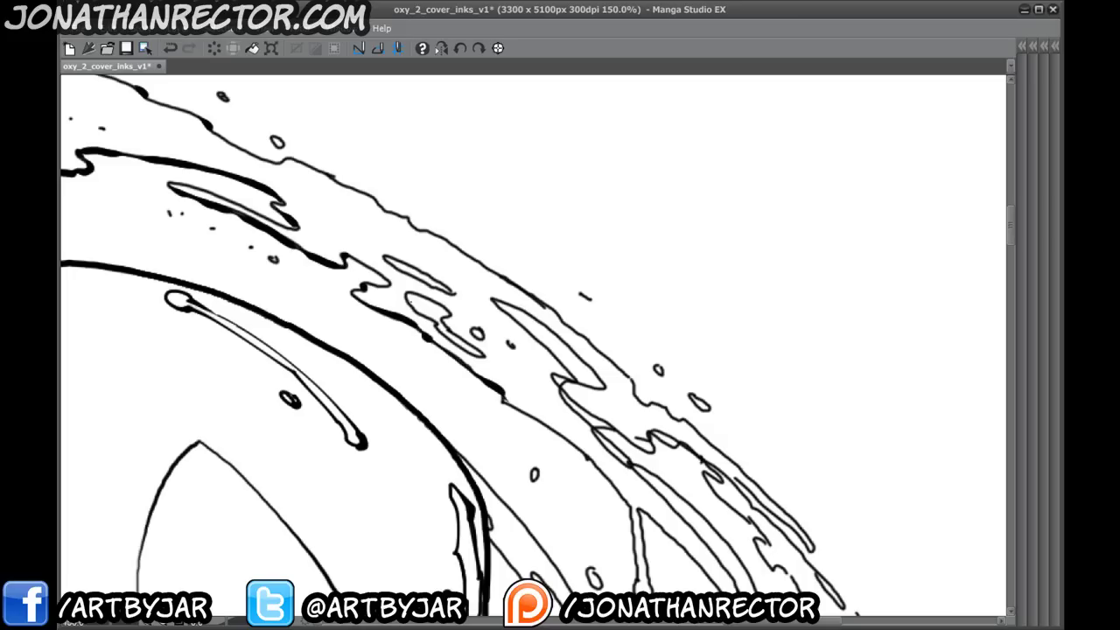
mouse_move(431, 322)
mouse_down()
mouse_move(406, 297)
mouse_move(451, 315)
mouse_move(481, 354)
mouse_up()
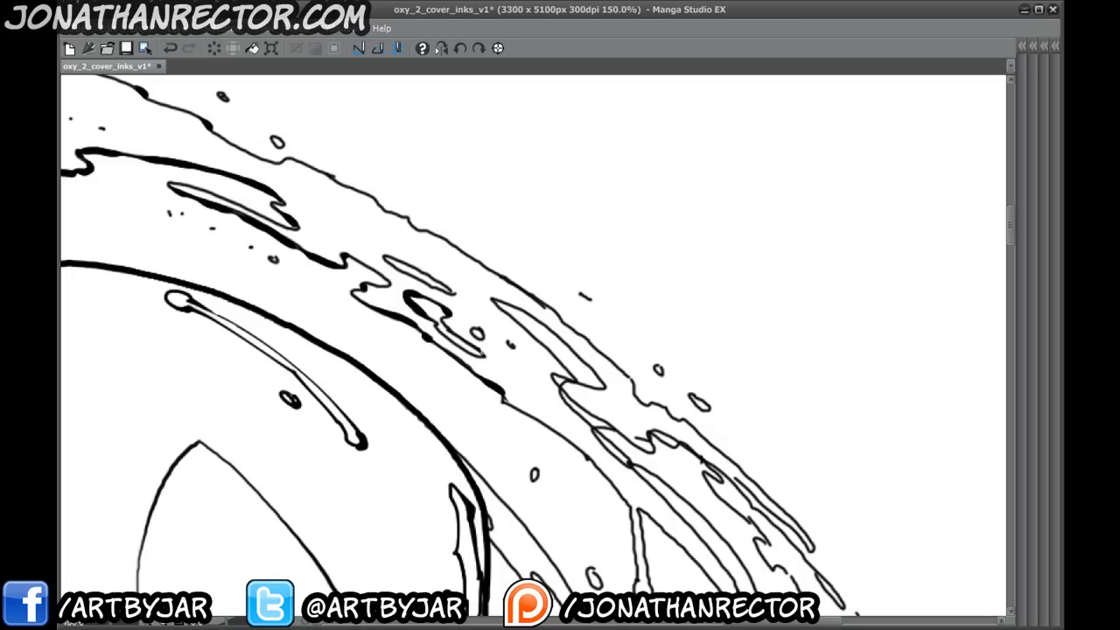
drag(386, 254, 442, 284)
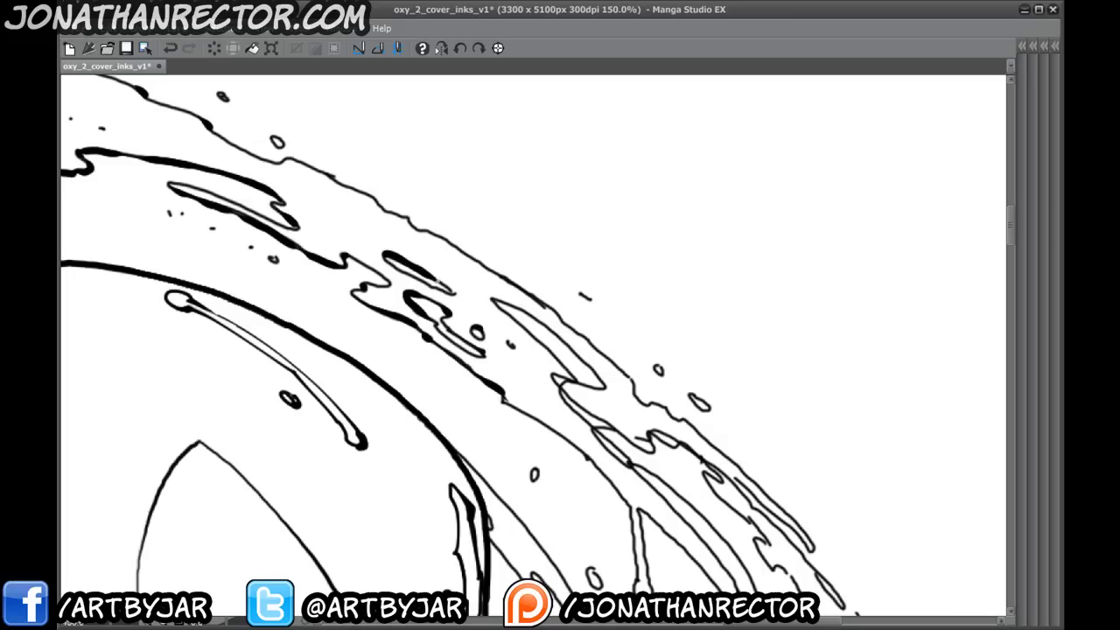
drag(371, 194, 416, 230)
drag(429, 361, 402, 253)
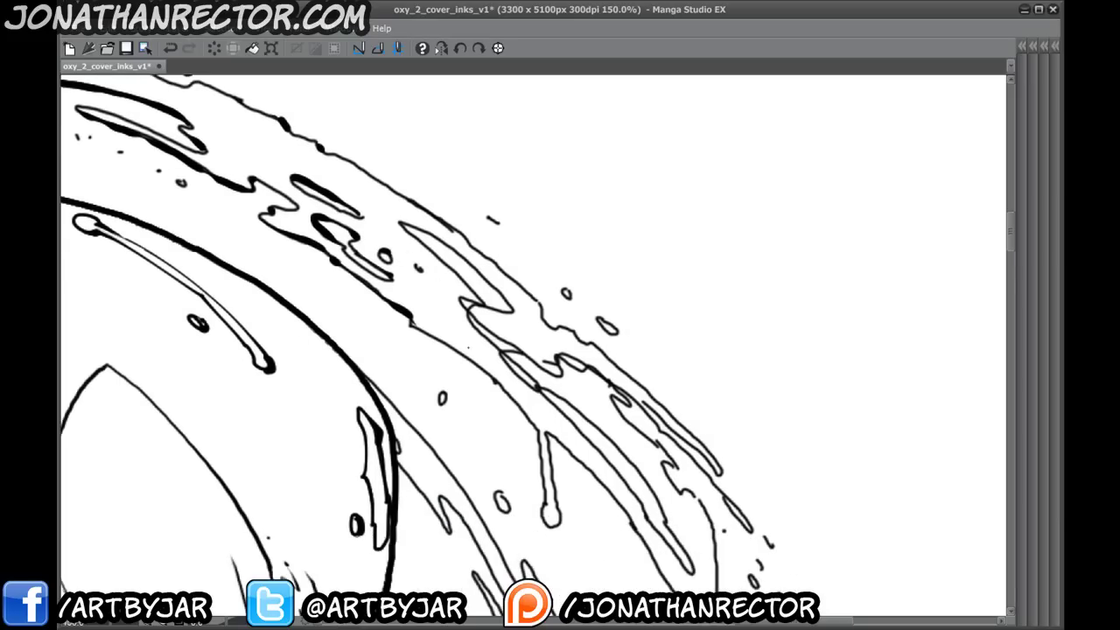
- Erase the overlapping splash outlines on the ring's upper-right curve and redraw them with heavier, connected contours
mouse_move(462, 301)
mouse_down()
mouse_move(509, 313)
mouse_move(486, 328)
mouse_move(546, 391)
mouse_move(507, 357)
mouse_up()
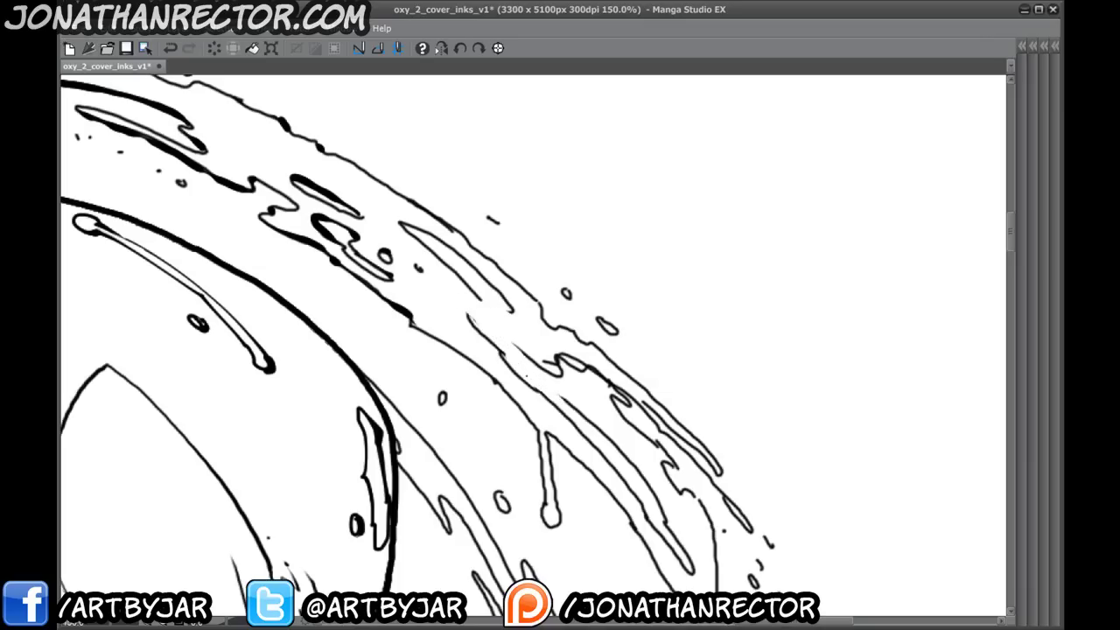
mouse_move(528, 396)
mouse_down()
mouse_move(384, 217)
mouse_move(422, 302)
mouse_move(455, 264)
mouse_move(406, 249)
mouse_move(478, 258)
mouse_move(534, 308)
mouse_up()
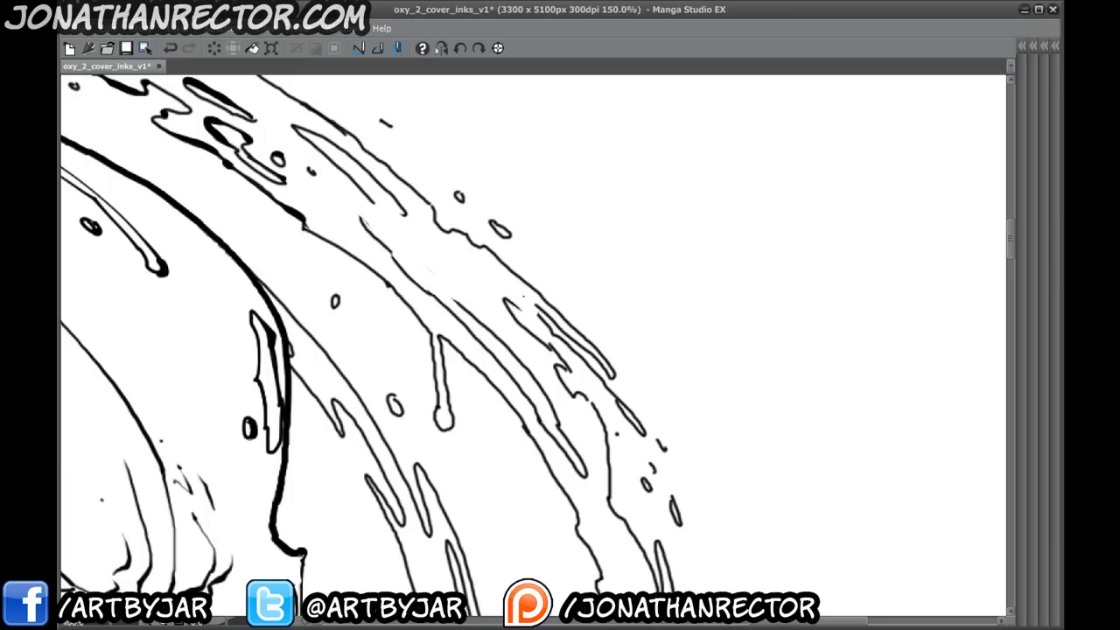
mouse_move(518, 306)
mouse_down()
mouse_move(538, 301)
mouse_move(542, 334)
mouse_move(627, 417)
mouse_up()
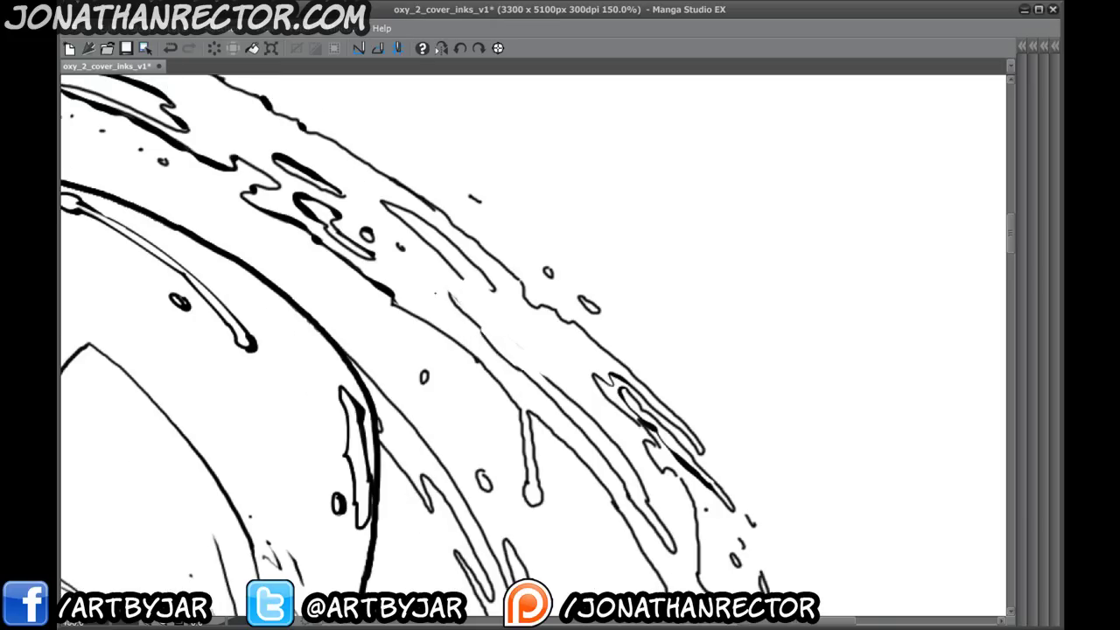
mouse_move(539, 375)
mouse_down()
mouse_move(565, 367)
mouse_move(529, 319)
mouse_move(488, 289)
mouse_move(441, 288)
mouse_move(449, 299)
mouse_move(436, 253)
mouse_move(384, 201)
mouse_move(461, 248)
mouse_move(545, 325)
mouse_move(578, 366)
mouse_move(420, 271)
mouse_move(517, 342)
mouse_move(555, 408)
mouse_up()
mouse_move(290, 194)
mouse_down()
mouse_move(382, 263)
mouse_move(420, 305)
mouse_up()
drag(442, 408, 433, 313)
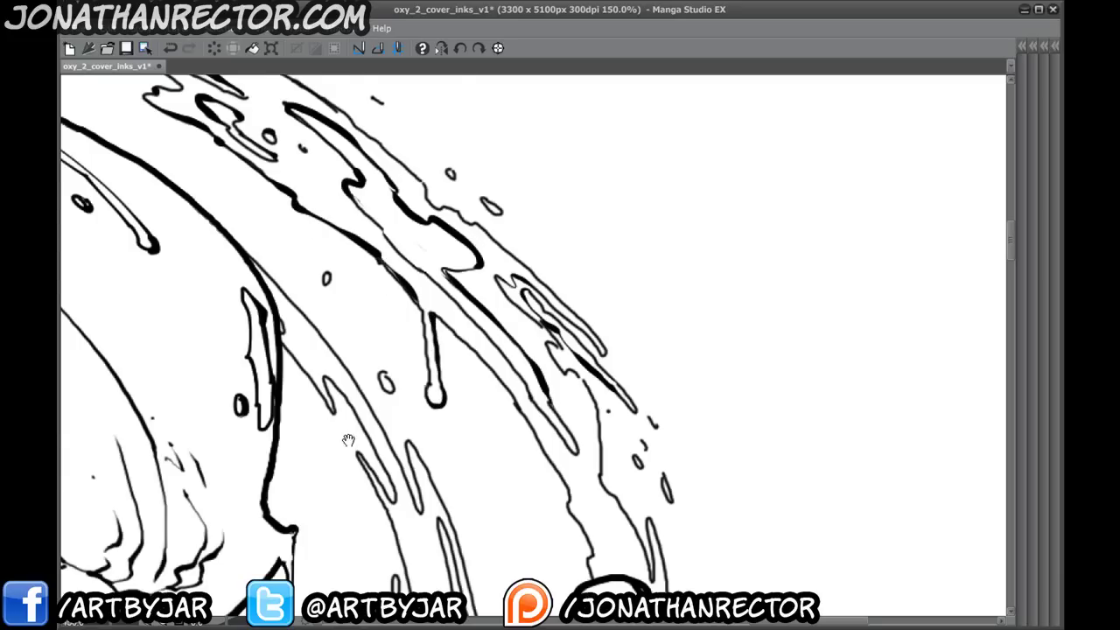
- Thicken the outer ring's edges, hanging drip and thin outer highlight down to the raised fingertip
drag(348, 440, 298, 279)
mouse_move(392, 161)
mouse_down()
mouse_move(471, 240)
mouse_move(544, 420)
mouse_up()
mouse_move(504, 204)
mouse_down()
mouse_move(522, 245)
mouse_move(522, 229)
mouse_move(514, 236)
mouse_move(567, 298)
mouse_move(568, 349)
mouse_move(620, 462)
mouse_move(614, 409)
mouse_up()
mouse_move(324, 457)
mouse_down()
mouse_move(588, 296)
mouse_move(788, 385)
mouse_move(238, 452)
mouse_move(226, 424)
mouse_up()
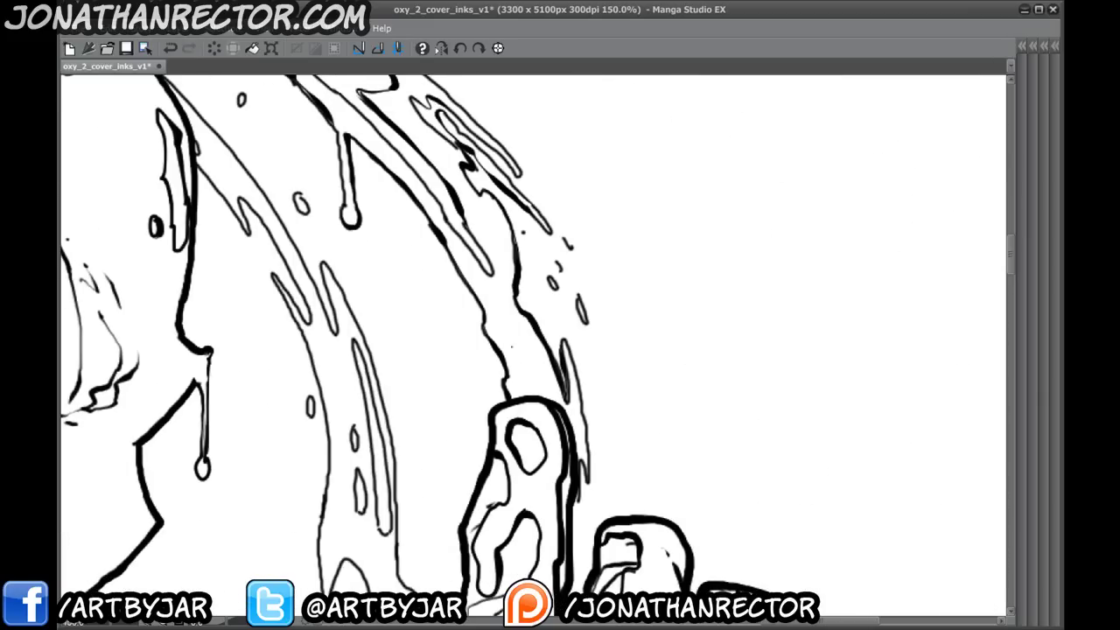
mouse_move(565, 340)
mouse_down()
mouse_move(586, 477)
mouse_move(576, 508)
mouse_up()
- Add heavier line weight to the inner drip band's edges, long streak highlights and nearby droplets between the head and the fingers
drag(366, 405, 479, 539)
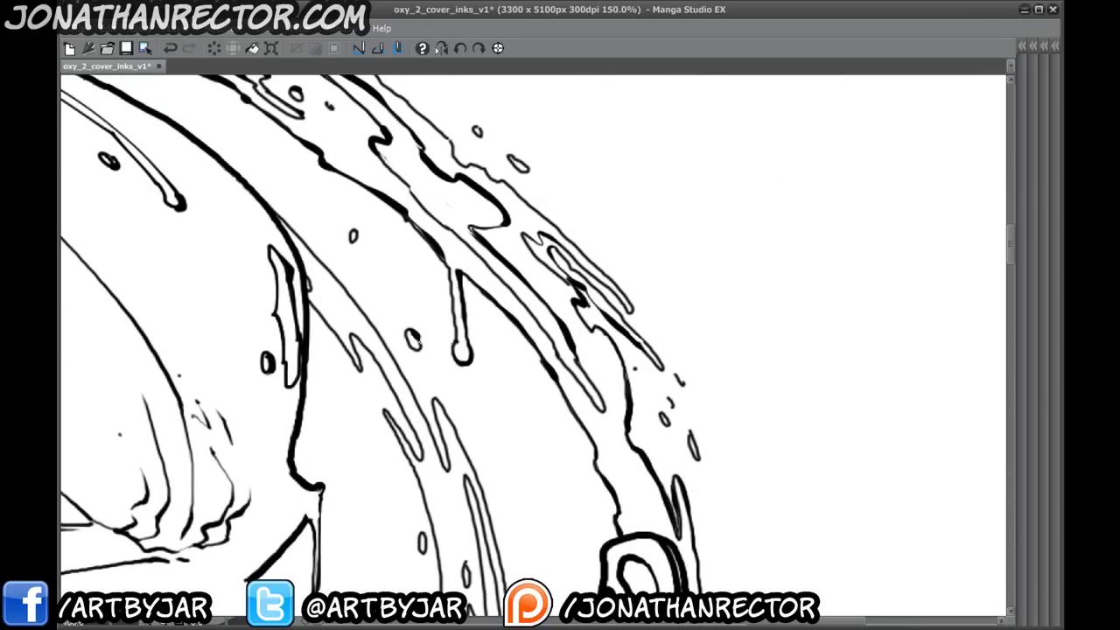
drag(356, 231, 345, 355)
drag(437, 253, 483, 294)
drag(267, 313, 575, 463)
mouse_move(310, 409)
mouse_down()
mouse_move(587, 483)
mouse_move(831, 575)
mouse_move(453, 320)
mouse_move(350, 285)
mouse_up()
drag(614, 533, 452, 289)
mouse_move(452, 213)
mouse_down()
mouse_move(530, 301)
mouse_move(525, 354)
mouse_move(488, 189)
mouse_move(546, 375)
mouse_up()
drag(529, 305, 528, 329)
drag(531, 217, 570, 344)
drag(517, 229, 408, 101)
mouse_move(513, 222)
mouse_down()
mouse_move(591, 375)
mouse_move(576, 306)
mouse_move(510, 198)
mouse_move(553, 278)
mouse_move(576, 359)
mouse_move(590, 501)
mouse_up()
mouse_move(565, 450)
mouse_down()
mouse_move(540, 268)
mouse_move(550, 289)
mouse_up()
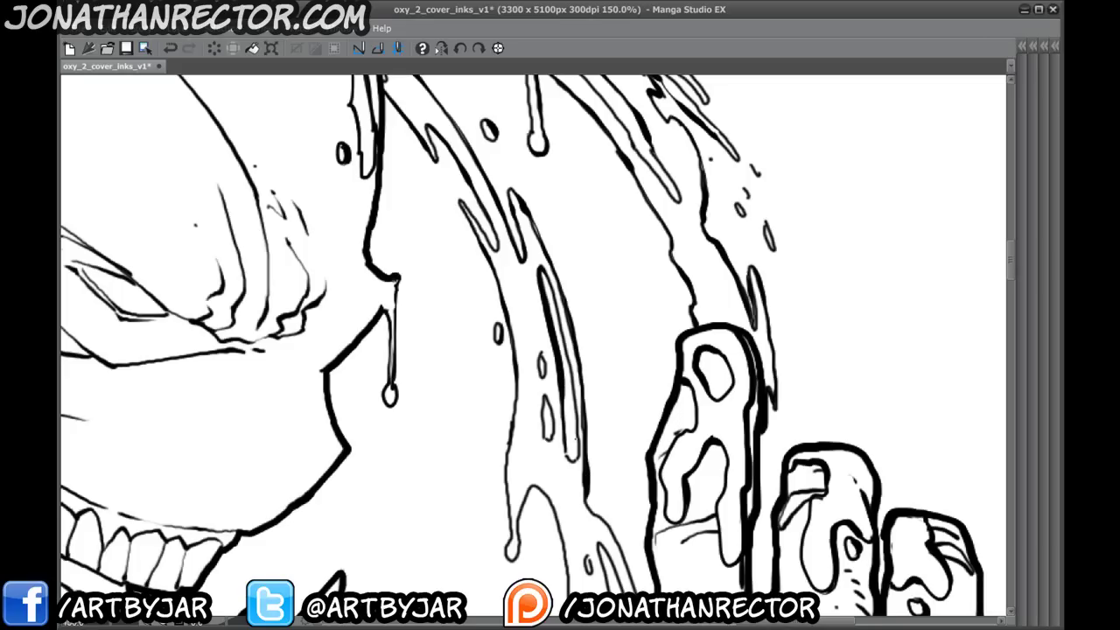
- Thicken the oval highlights at the inner band's lower end and the drips and streaks above the thumb
drag(495, 250, 463, 200)
mouse_move(501, 416)
mouse_down()
mouse_move(474, 300)
mouse_move(520, 277)
mouse_move(515, 318)
mouse_up()
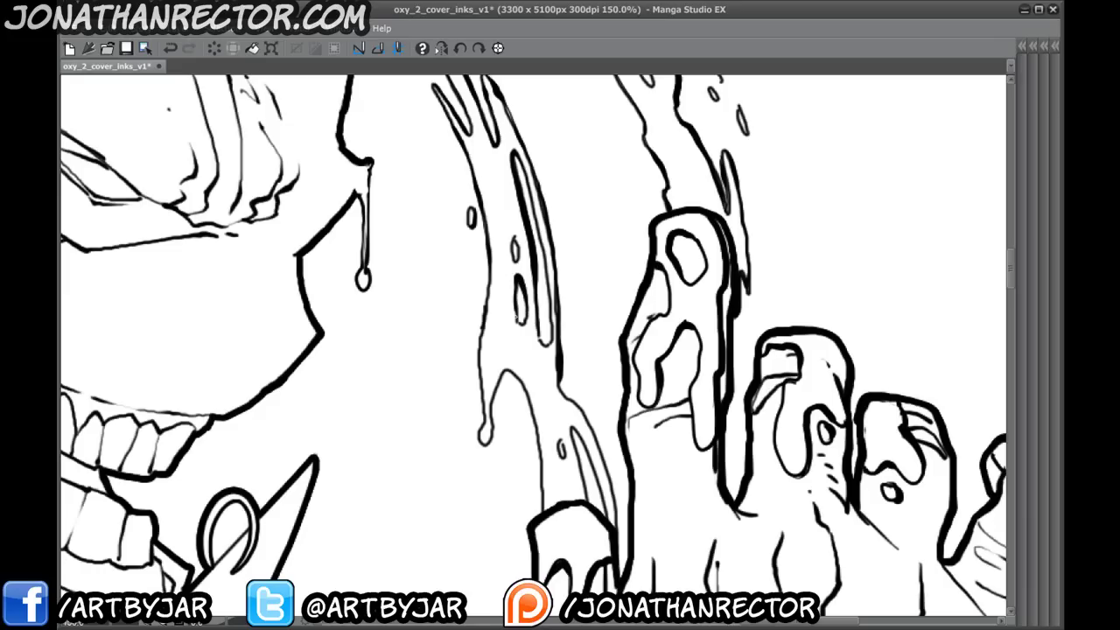
drag(518, 249, 513, 235)
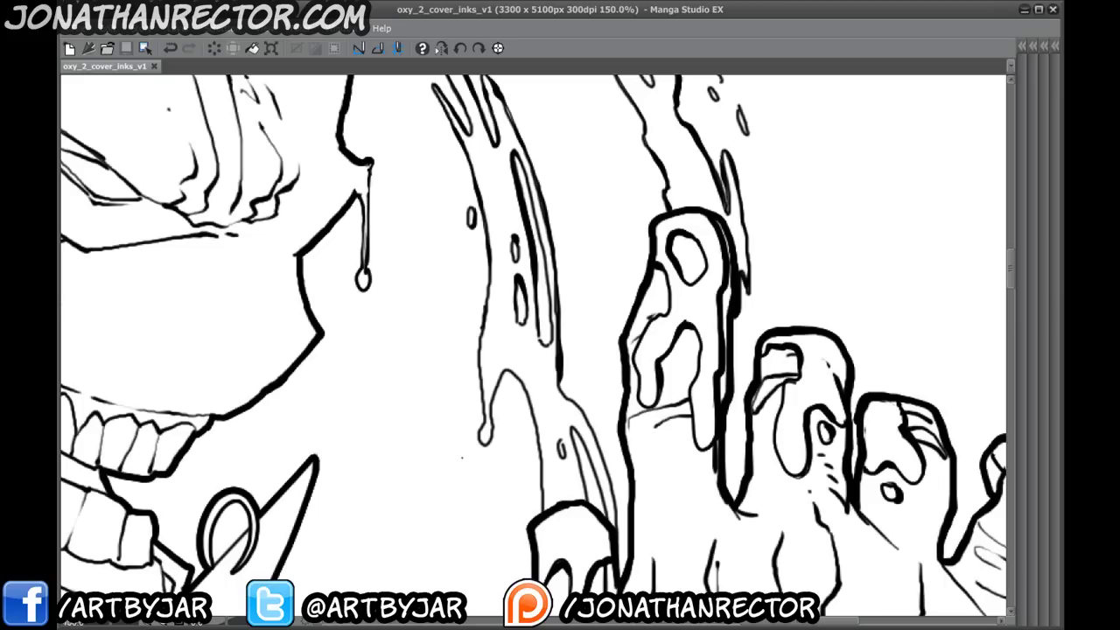
drag(518, 423, 496, 314)
mouse_move(535, 271)
mouse_down()
mouse_move(575, 332)
mouse_move(596, 410)
mouse_move(534, 329)
mouse_up()
mouse_move(460, 336)
mouse_down()
mouse_move(481, 264)
mouse_move(506, 301)
mouse_up()
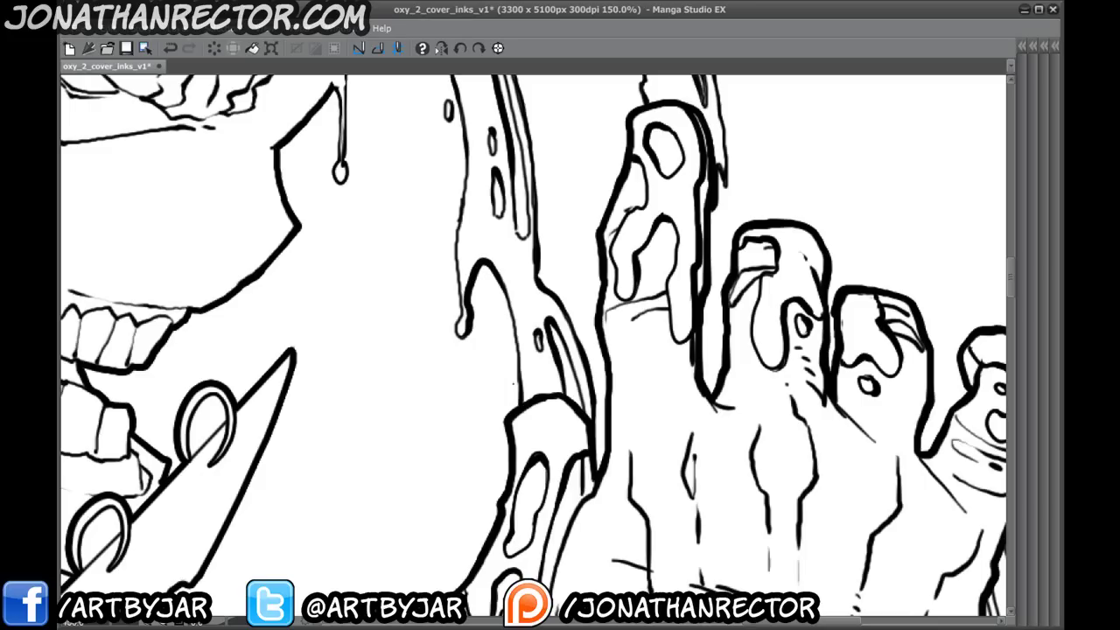
- Thicken the right arm, both legs, the serifs and the drip of the X in the XII numeral
drag(403, 285, 439, 543)
mouse_move(458, 490)
mouse_down()
mouse_move(456, 516)
mouse_move(358, 397)
mouse_up()
mouse_move(245, 378)
mouse_down()
mouse_move(505, 463)
mouse_move(689, 623)
mouse_up()
drag(350, 420, 831, 453)
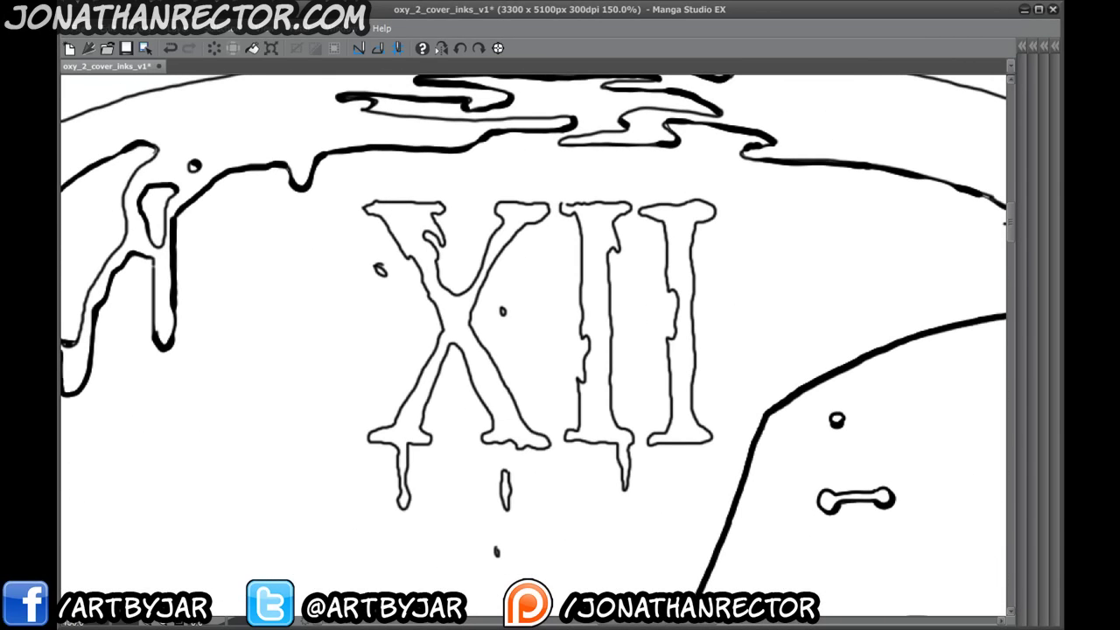
mouse_move(438, 203)
mouse_down()
mouse_move(442, 246)
mouse_move(421, 230)
mouse_move(442, 285)
mouse_up()
mouse_move(496, 210)
mouse_down()
mouse_move(547, 209)
mouse_move(505, 247)
mouse_move(475, 305)
mouse_move(482, 278)
mouse_move(470, 322)
mouse_move(553, 445)
mouse_up()
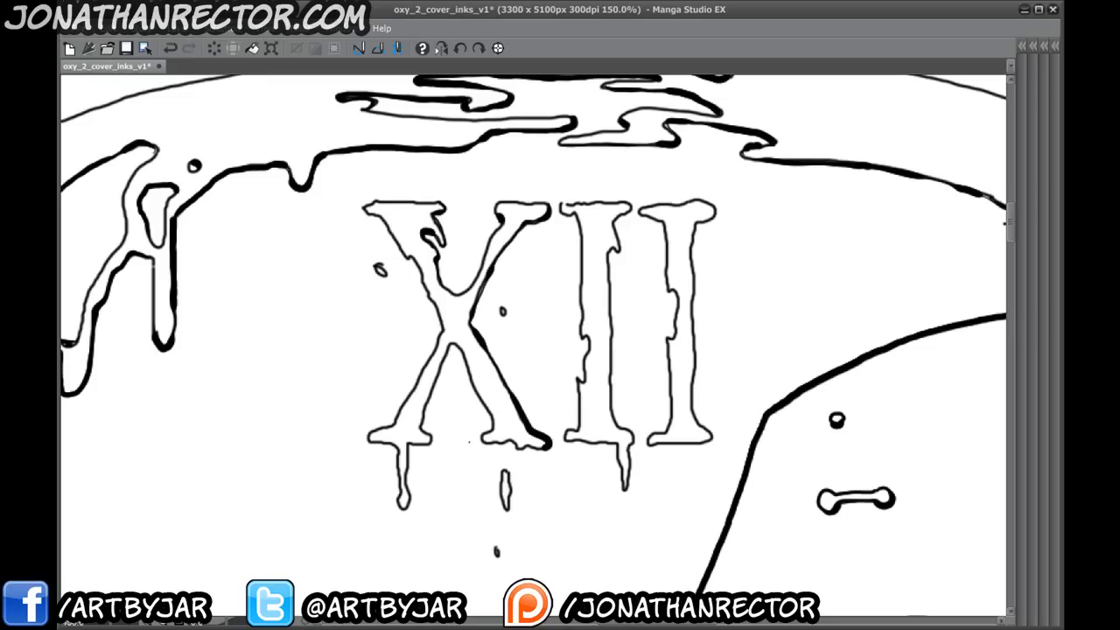
drag(480, 443, 539, 446)
mouse_move(464, 359)
mouse_down()
mouse_move(450, 352)
mouse_move(434, 388)
mouse_move(428, 442)
mouse_move(407, 444)
mouse_up()
drag(346, 466, 379, 287)
mouse_move(440, 263)
mouse_down()
mouse_move(442, 329)
mouse_move(432, 329)
mouse_up()
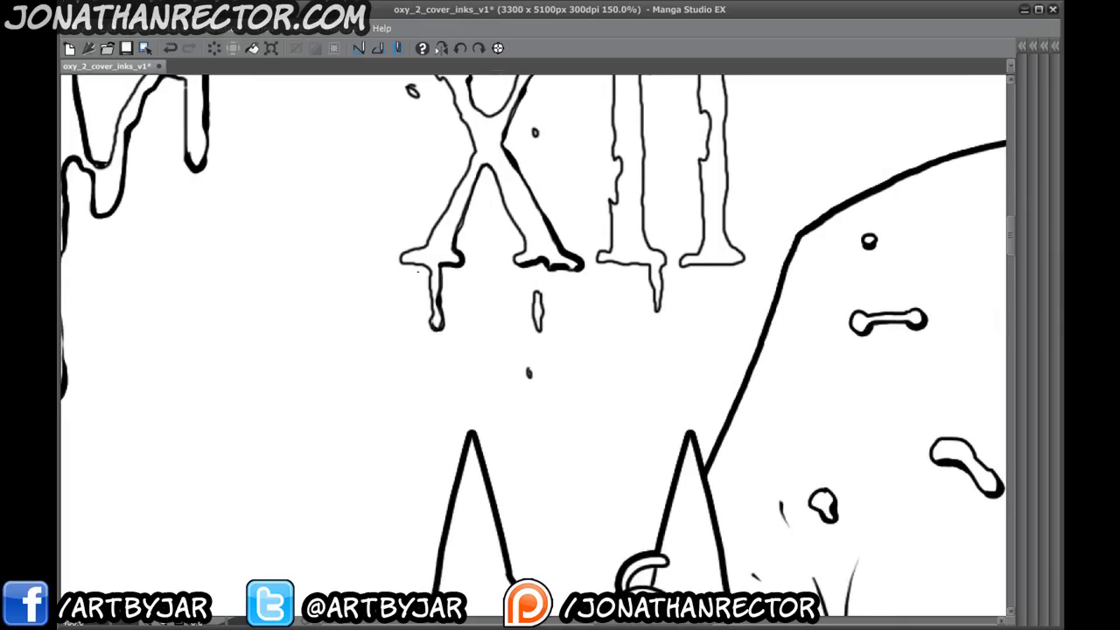
drag(401, 260, 429, 280)
- Thicken the upper-left diagonal of the X in the XII numeral, the droplet beside it and the long droplet below
scroll(533, 341, up, 3)
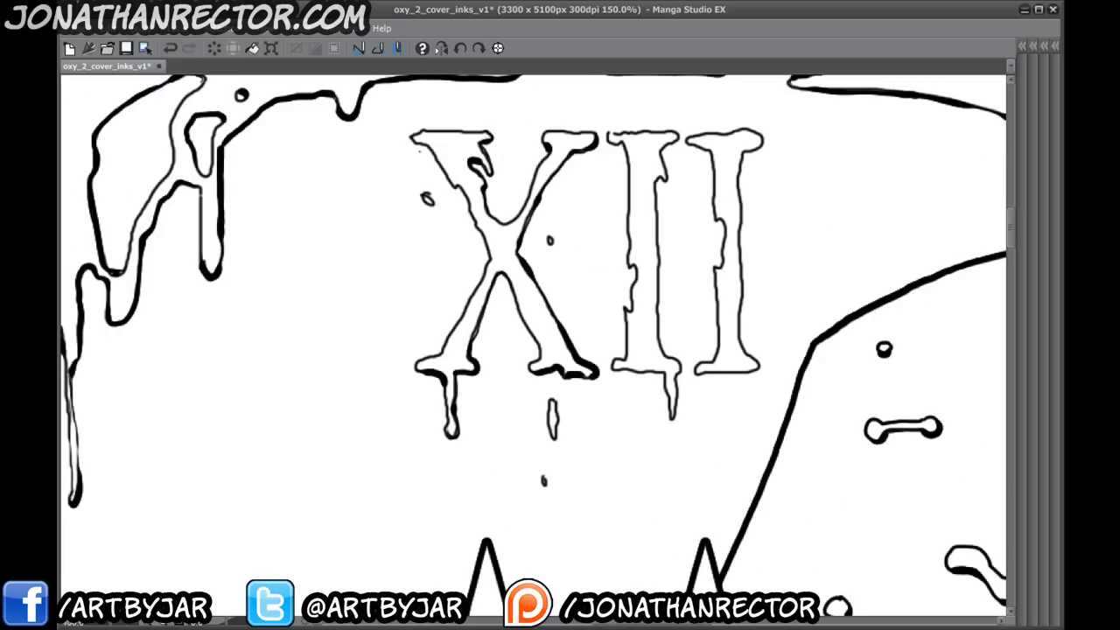
mouse_move(419, 140)
mouse_down()
mouse_move(462, 188)
mouse_move(488, 255)
mouse_up()
drag(423, 194, 434, 205)
mouse_move(519, 239)
mouse_down()
mouse_move(427, 221)
mouse_move(460, 227)
mouse_up()
drag(405, 333, 431, 204)
drag(491, 254, 489, 291)
- Add heavier line weight to the sides, serifs and drip of the first I in the XII numeral
mouse_move(508, 176)
mouse_down()
mouse_move(450, 332)
mouse_move(496, 170)
mouse_move(541, 187)
mouse_move(534, 350)
mouse_move(536, 394)
mouse_move(558, 413)
mouse_move(551, 457)
mouse_move(539, 420)
mouse_up()
drag(508, 385, 518, 395)
mouse_move(469, 378)
mouse_down()
mouse_move(455, 331)
mouse_move(522, 364)
mouse_up()
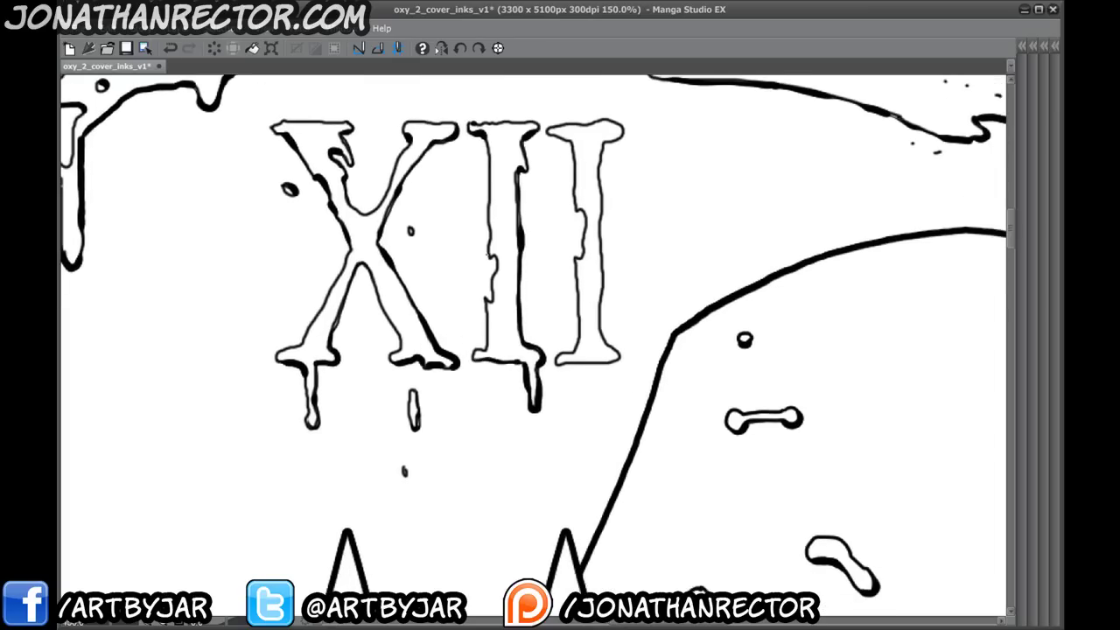
drag(489, 202, 486, 350)
- Thicken both sides and the serifs of the last I in the XII numeral
drag(495, 267, 447, 353)
mouse_move(501, 214)
mouse_down()
mouse_move(558, 230)
mouse_move(553, 406)
mouse_move(569, 446)
mouse_move(536, 448)
mouse_move(569, 446)
mouse_up()
drag(528, 292, 537, 324)
drag(524, 226, 525, 258)
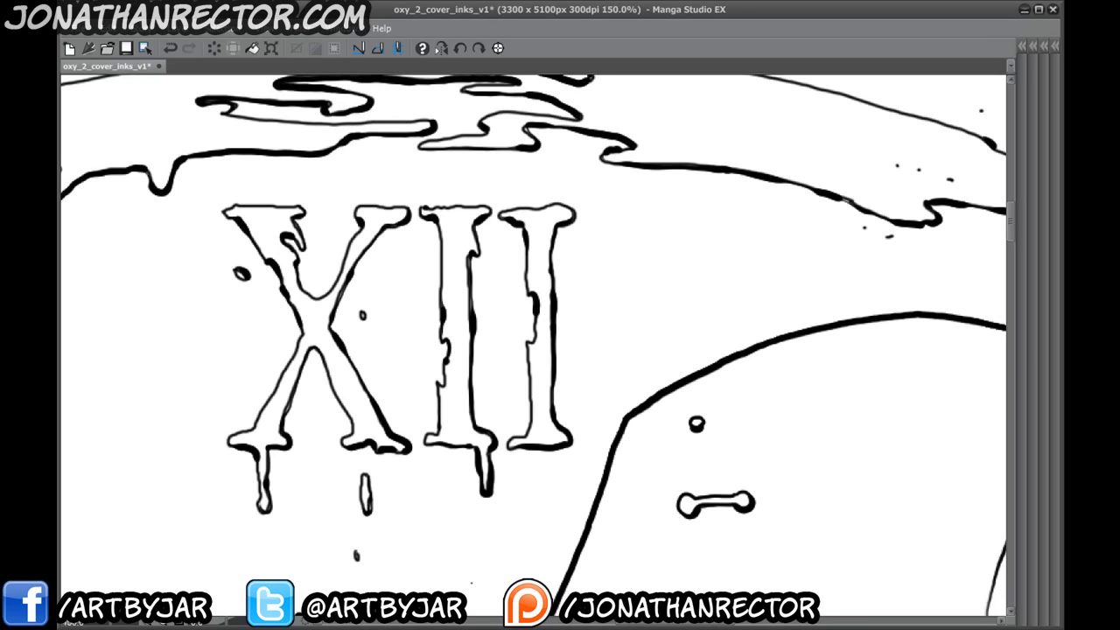
- Save the cover inks file
scroll(625, 538, down, 10)
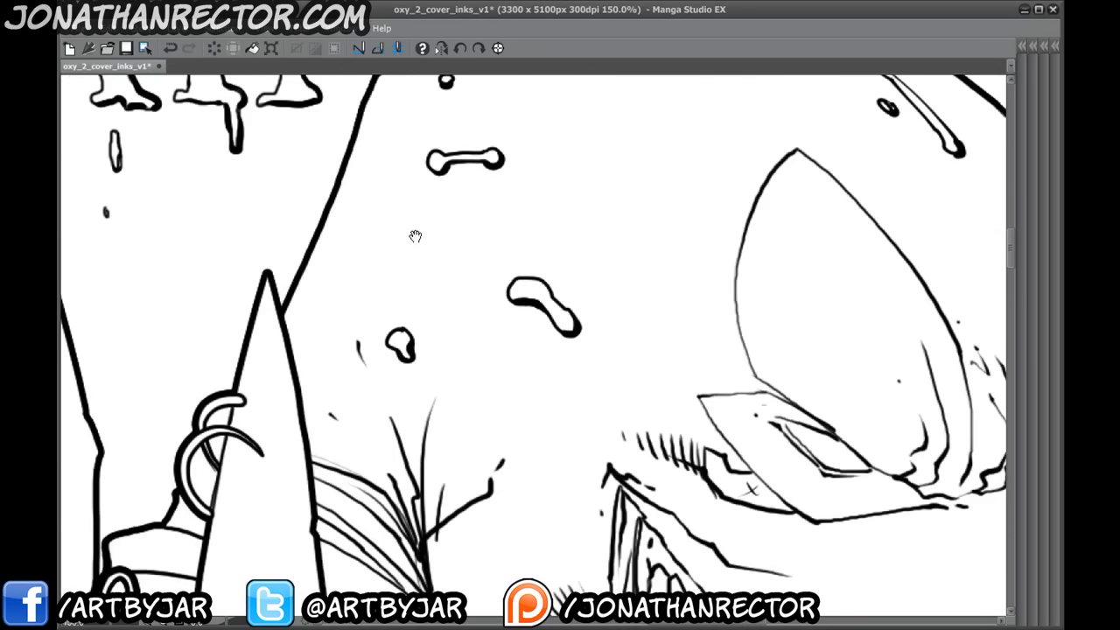
scroll(402, 183, down, 10)
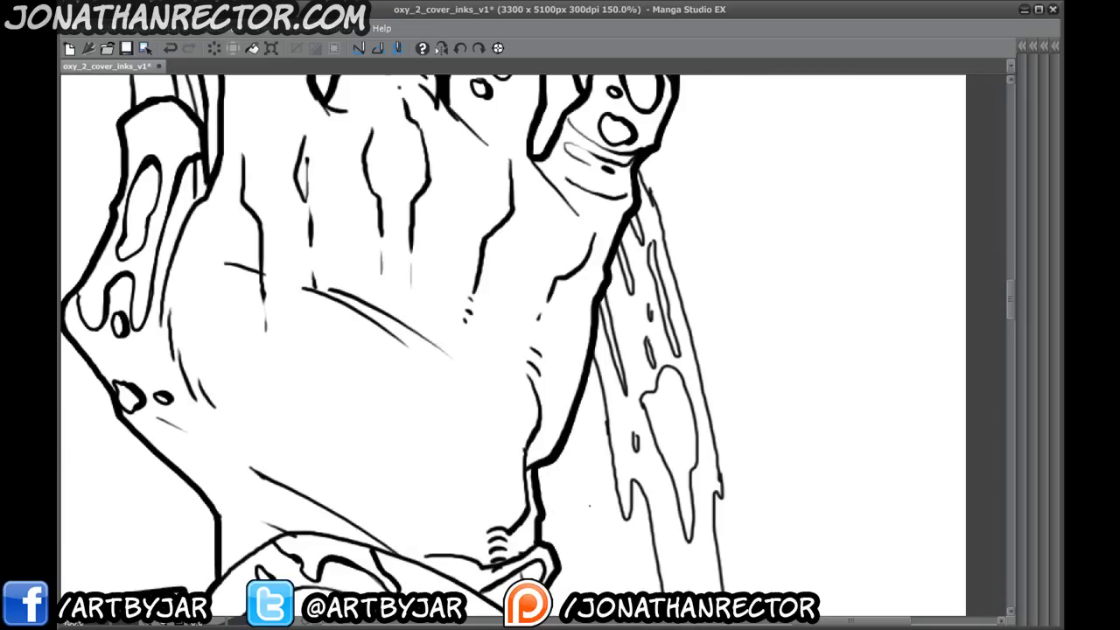
key(ctrl+s)
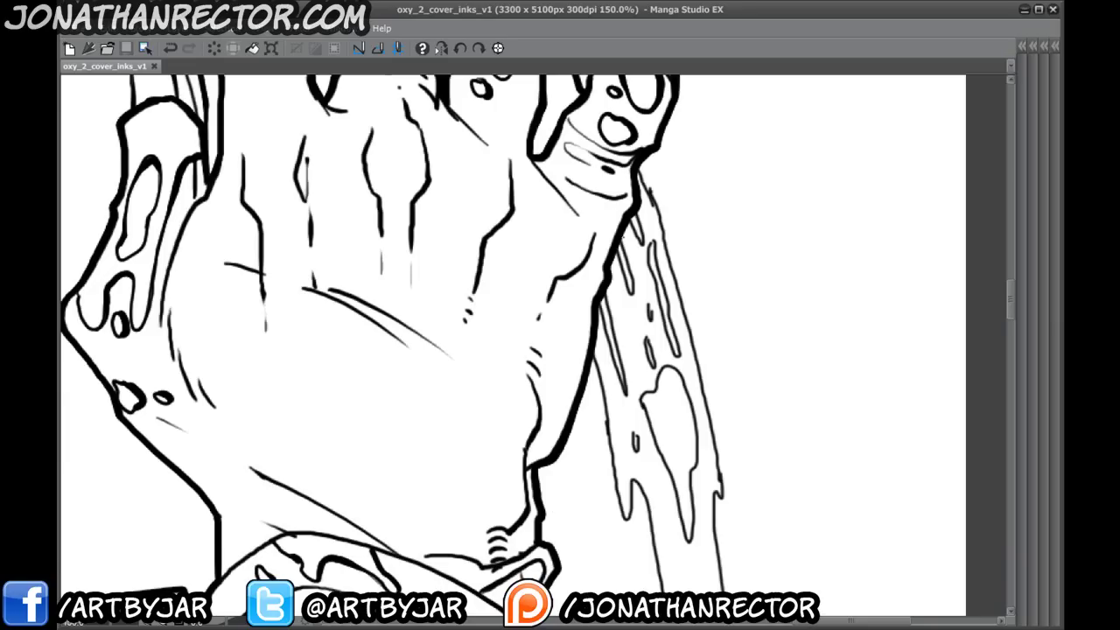
- Thicken the narrow streak highlights and the left edge of the dripping band below the little finger
scroll(515, 345, down, 1)
drag(645, 173, 623, 232)
mouse_move(629, 351)
mouse_down()
mouse_move(603, 245)
mouse_move(594, 245)
mouse_move(616, 382)
mouse_move(636, 340)
mouse_up()
mouse_move(627, 365)
mouse_down()
mouse_move(590, 230)
mouse_move(618, 333)
mouse_move(598, 324)
mouse_up()
drag(590, 406, 578, 220)
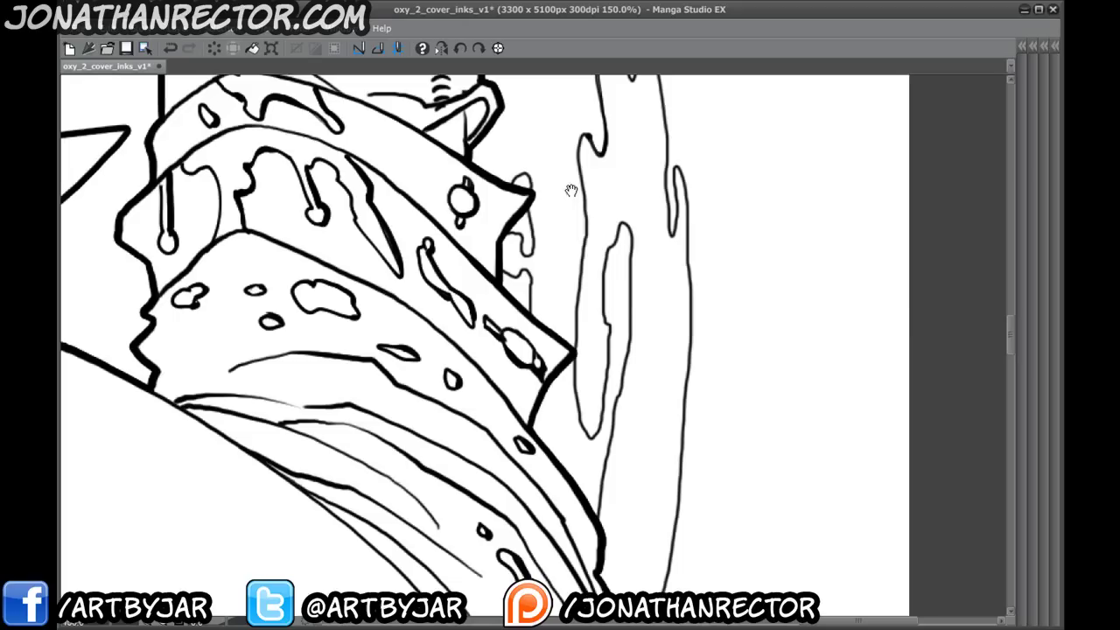
- Thicken the dripping band's outer edge, notches and elongated highlights beside the hand and the cuff
mouse_move(596, 436)
mouse_down()
mouse_move(607, 245)
mouse_move(623, 221)
mouse_move(632, 280)
mouse_move(645, 159)
mouse_up()
drag(623, 323, 612, 402)
mouse_move(679, 336)
mouse_down()
mouse_move(663, 223)
mouse_move(679, 296)
mouse_move(637, 532)
mouse_up()
drag(637, 298, 628, 562)
mouse_move(679, 305)
mouse_down()
mouse_move(681, 366)
mouse_move(666, 197)
mouse_up()
mouse_move(655, 259)
mouse_down()
mouse_move(654, 363)
mouse_move(642, 170)
mouse_move(658, 389)
mouse_move(666, 340)
mouse_move(611, 129)
mouse_move(633, 289)
mouse_up()
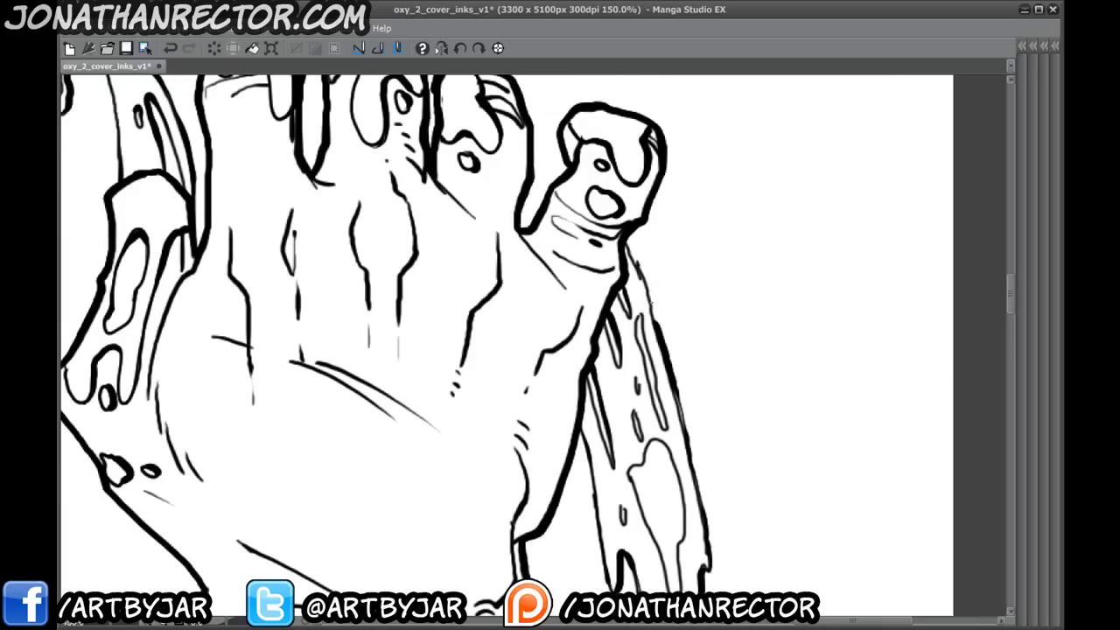
- Add heavier line weight to the band's large teardrop highlight, the small oval beside it and the drips behind the cuff
mouse_move(550, 399)
mouse_down()
mouse_move(585, 333)
mouse_move(587, 222)
mouse_up()
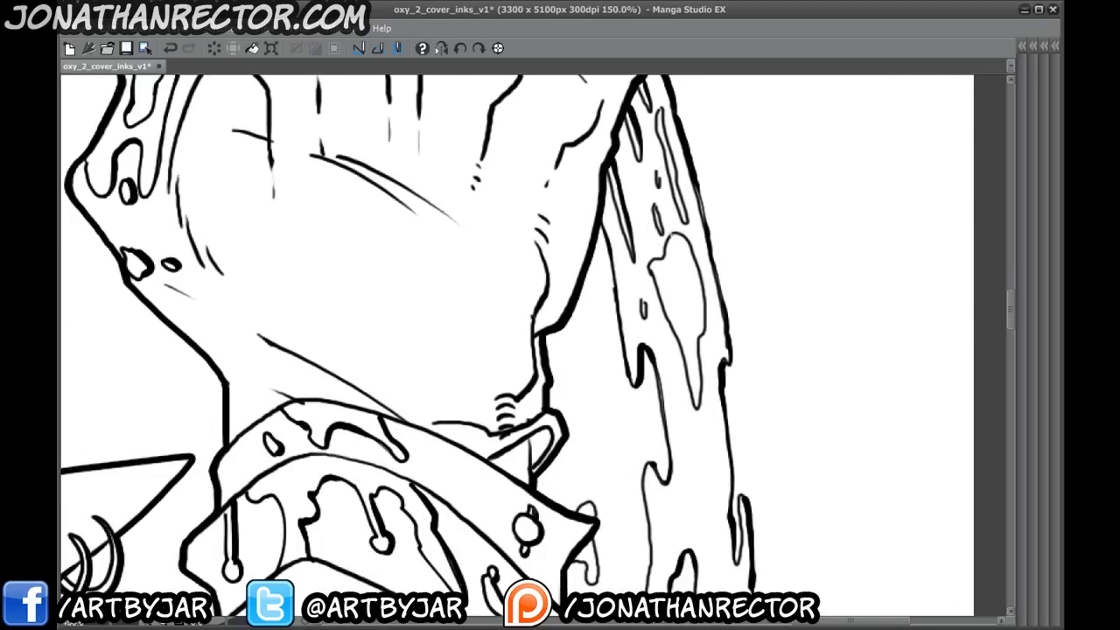
mouse_move(670, 236)
mouse_down()
mouse_move(651, 268)
mouse_move(700, 413)
mouse_up()
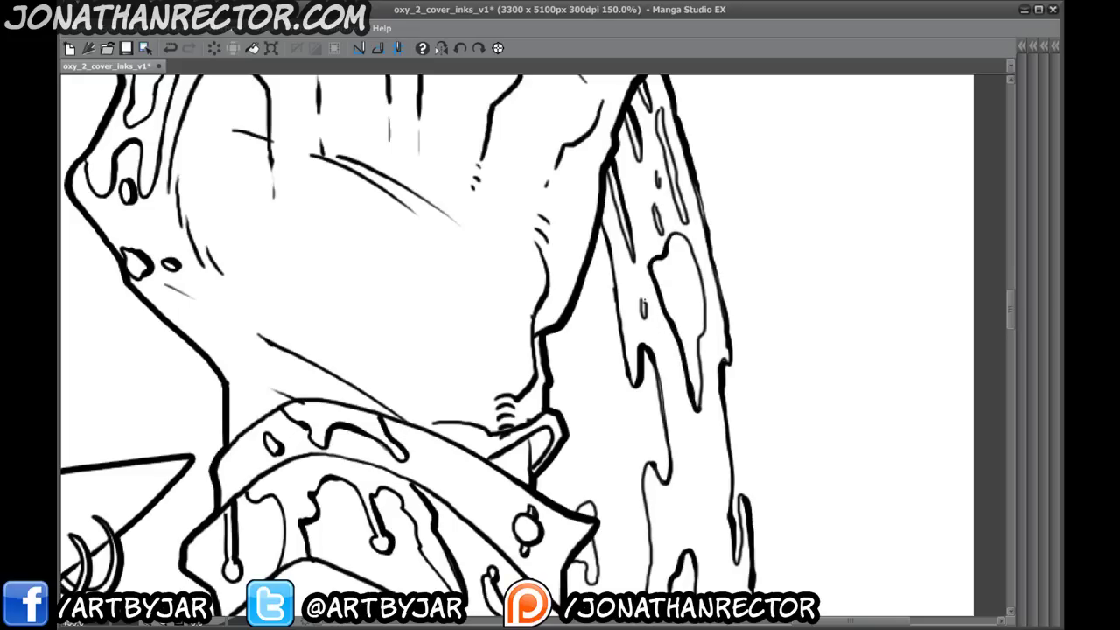
drag(578, 438, 640, 206)
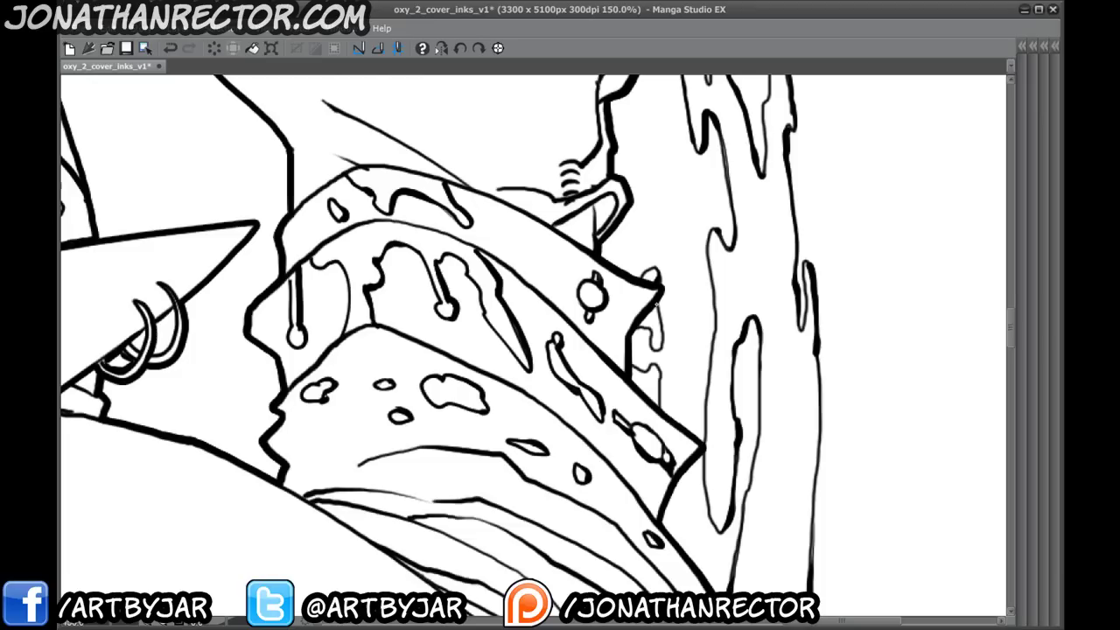
mouse_move(659, 349)
mouse_down()
mouse_move(647, 326)
mouse_move(661, 412)
mouse_up()
- Thicken the outline of the long drip hanging beneath the raised arm's sleeve, including its rounded tip
drag(524, 559, 549, 199)
drag(499, 490, 457, 219)
drag(572, 429, 782, 123)
mouse_move(894, 184)
mouse_down()
mouse_move(876, 228)
mouse_move(868, 197)
mouse_move(842, 275)
mouse_up()
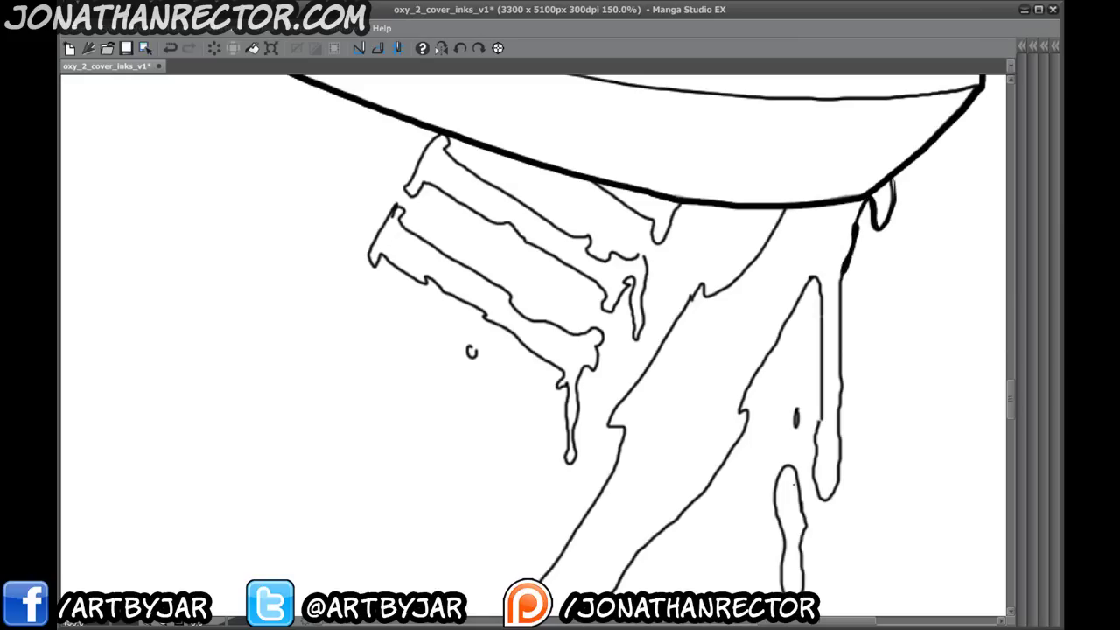
drag(662, 400, 656, 294)
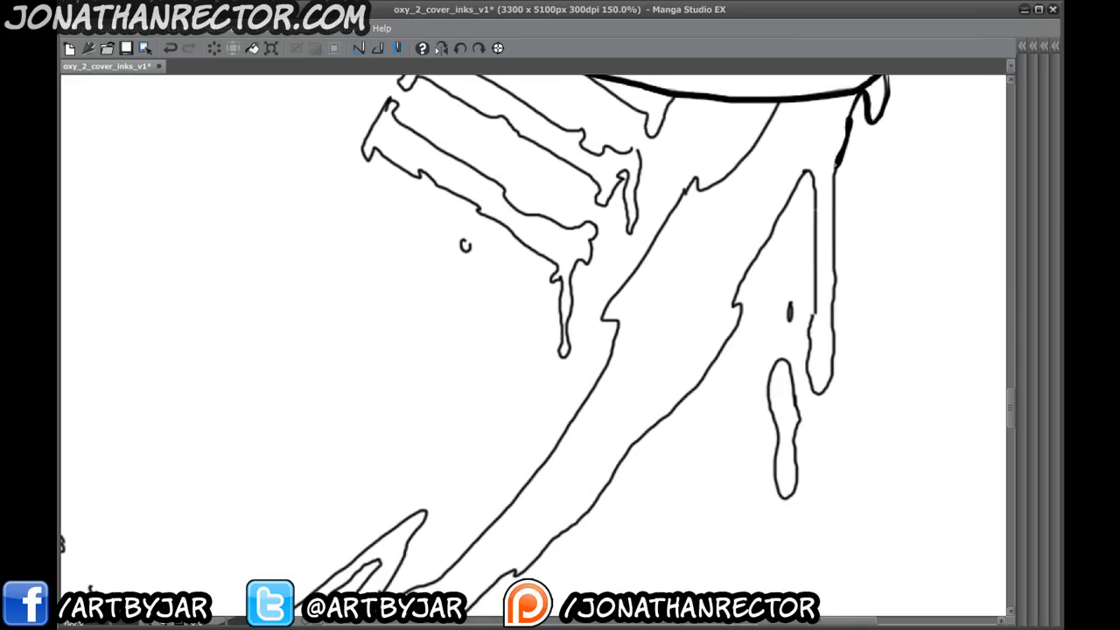
mouse_move(836, 180)
mouse_down()
mouse_move(834, 352)
mouse_move(823, 395)
mouse_move(808, 378)
mouse_move(810, 329)
mouse_up()
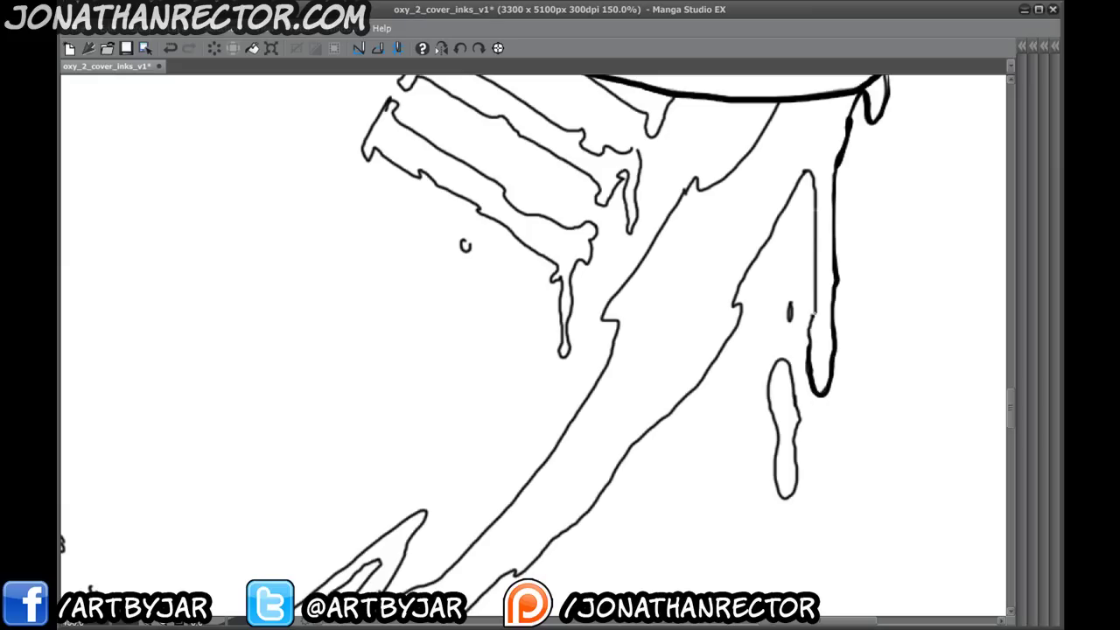
- Add heavier line weight to the clock ring's lower outer edge down to the coat, and to the loose oval drops beside it
mouse_move(817, 280)
mouse_down()
mouse_move(815, 190)
mouse_move(802, 171)
mouse_move(742, 280)
mouse_move(739, 329)
mouse_up()
drag(620, 432, 750, 267)
mouse_move(866, 156)
mouse_down()
mouse_move(818, 227)
mouse_move(639, 415)
mouse_up()
mouse_move(581, 407)
mouse_down()
mouse_move(765, 234)
mouse_move(819, 236)
mouse_move(645, 393)
mouse_move(703, 300)
mouse_move(803, 273)
mouse_move(765, 295)
mouse_move(756, 279)
mouse_move(724, 287)
mouse_move(704, 308)
mouse_move(707, 328)
mouse_move(647, 375)
mouse_move(621, 373)
mouse_move(504, 429)
mouse_up()
mouse_move(865, 259)
mouse_down()
mouse_move(871, 292)
mouse_move(859, 334)
mouse_move(846, 296)
mouse_up()
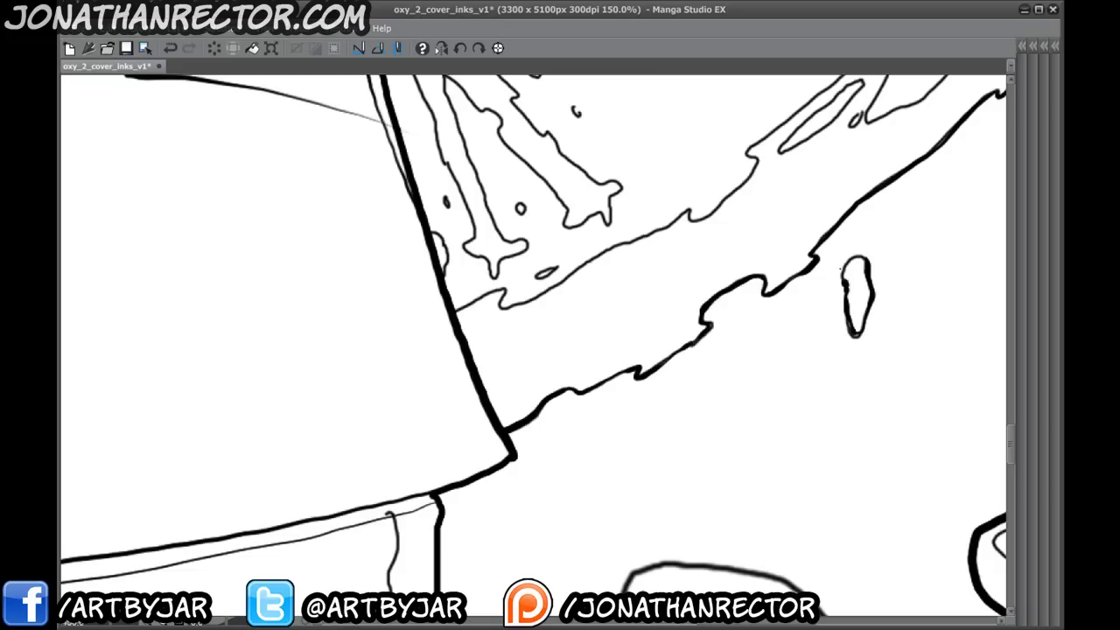
- Thicken the contours and notches of the V-shaped numeral beside the coat edge, plus the oblong droplet above it
drag(405, 325, 557, 564)
drag(320, 430, 489, 357)
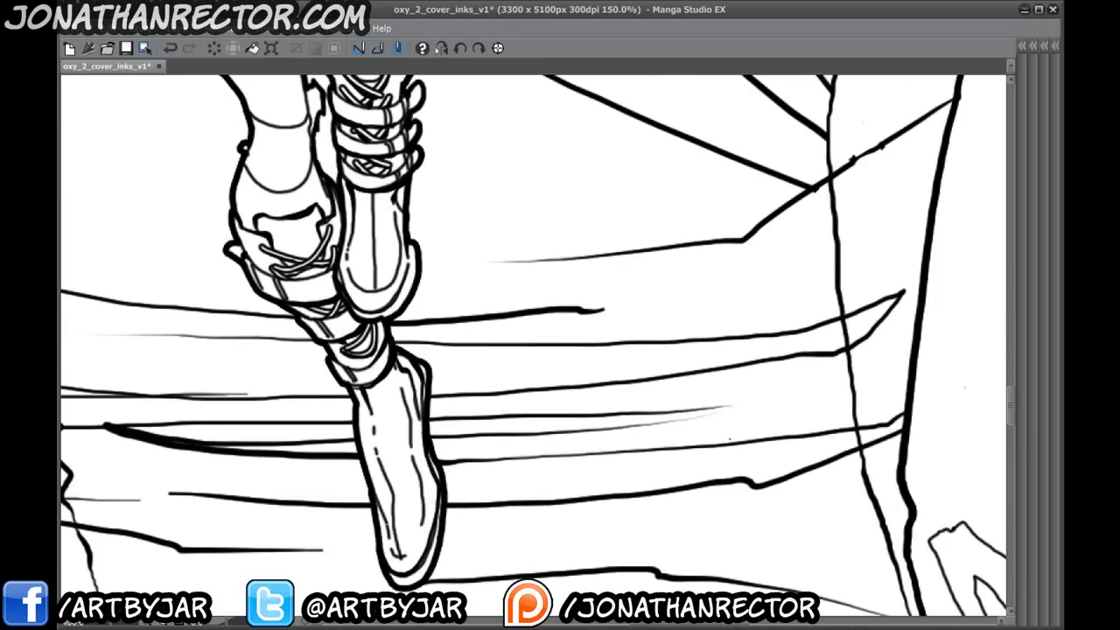
drag(791, 523, 270, 416)
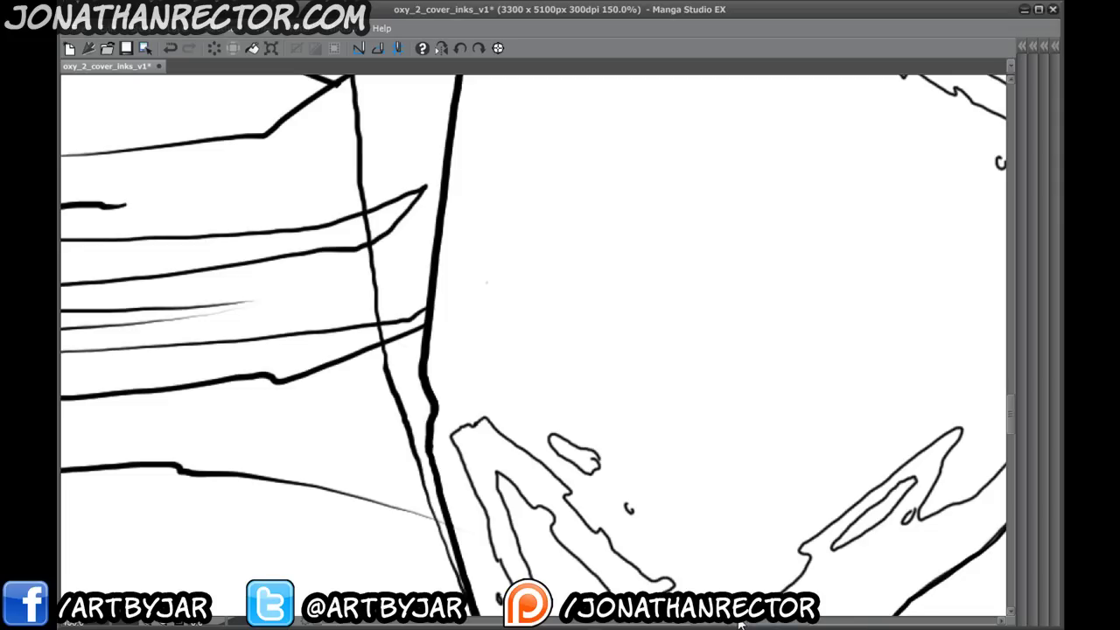
drag(525, 490, 484, 440)
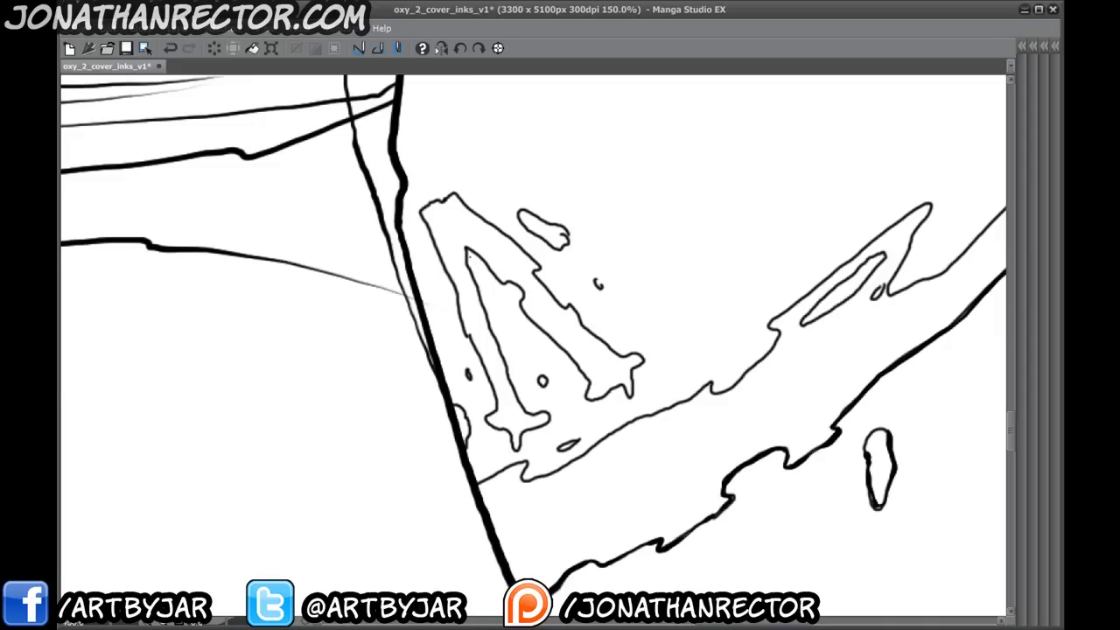
mouse_move(466, 266)
mouse_down()
mouse_move(516, 394)
mouse_move(549, 415)
mouse_move(515, 447)
mouse_move(485, 419)
mouse_move(491, 393)
mouse_move(452, 281)
mouse_move(428, 256)
mouse_move(429, 231)
mouse_move(468, 447)
mouse_up()
click(468, 337)
mouse_move(466, 246)
mouse_down()
mouse_move(472, 271)
mouse_move(527, 301)
mouse_move(604, 398)
mouse_move(627, 389)
mouse_up()
drag(573, 308, 587, 333)
drag(530, 263, 548, 292)
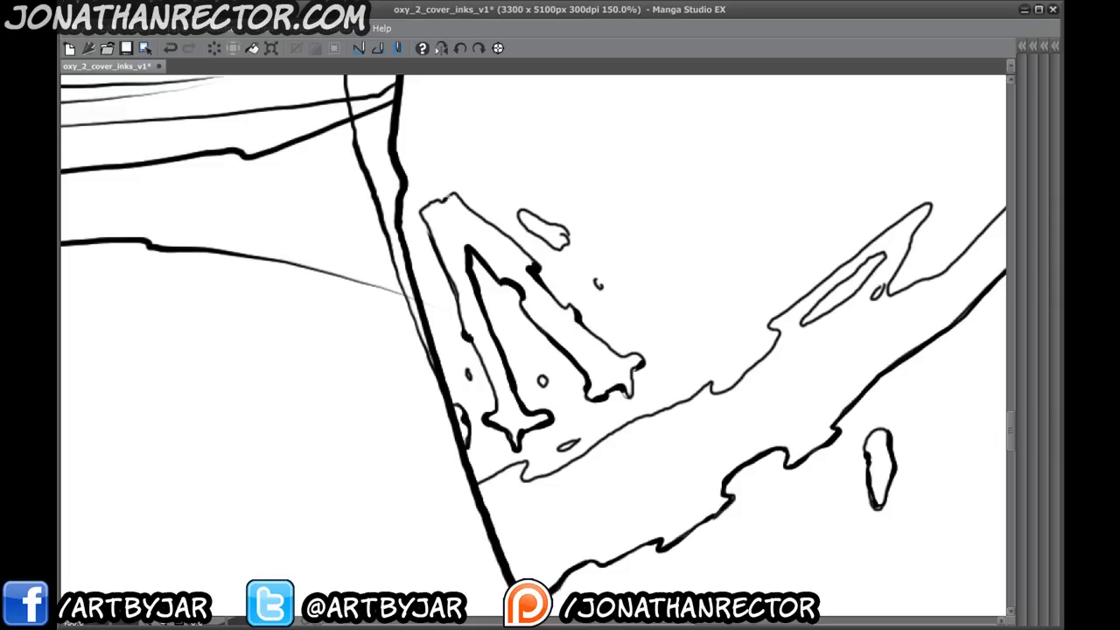
drag(518, 214, 568, 247)
- Thicken the clock ring's lower inner edge, its notches and the narrow pointed highlight to the right of the V-shaped numeral
drag(525, 433, 622, 334)
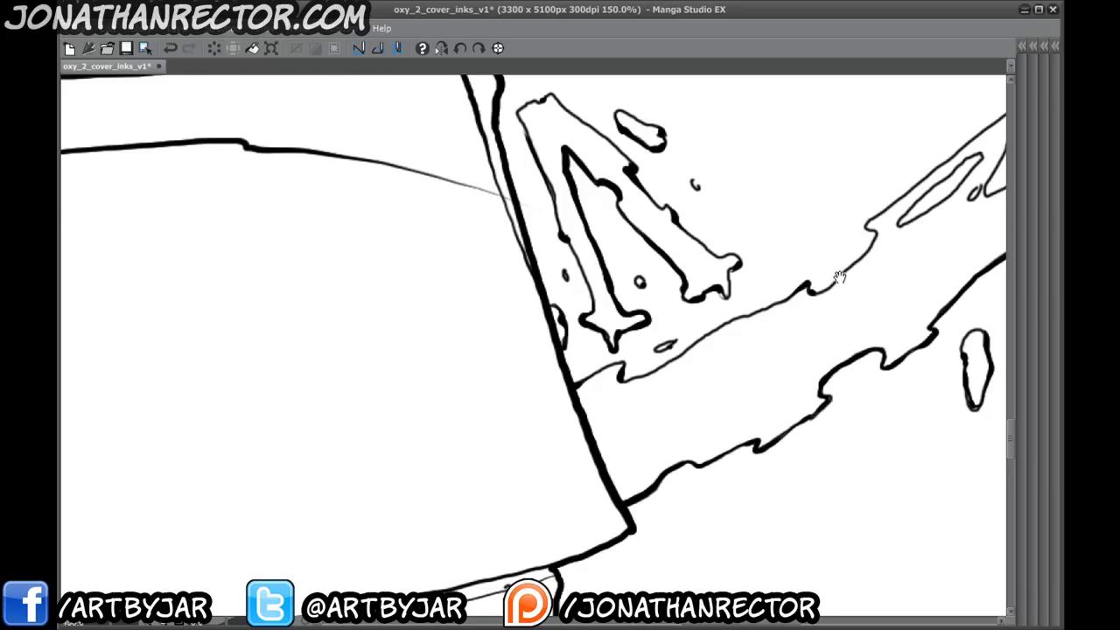
drag(840, 277, 686, 369)
drag(753, 306, 828, 241)
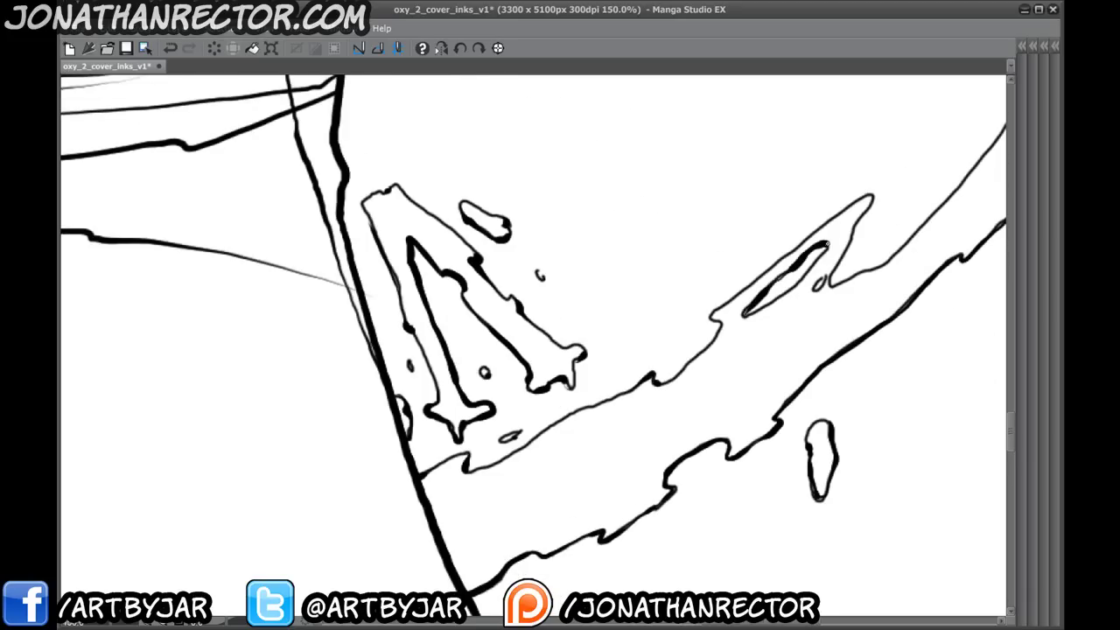
mouse_move(872, 198)
mouse_down()
mouse_move(833, 282)
mouse_move(770, 266)
mouse_move(573, 402)
mouse_move(687, 390)
mouse_up()
drag(666, 350, 561, 469)
mouse_move(751, 229)
mouse_down()
mouse_move(737, 253)
mouse_move(753, 267)
mouse_move(637, 412)
mouse_up()
mouse_move(726, 259)
mouse_down()
mouse_move(714, 273)
mouse_move(764, 245)
mouse_move(800, 186)
mouse_up()
drag(788, 225, 800, 210)
- Thicken the lower bar of the dripping numeral beneath the sleeve, with its hanging drip and the small dot below
mouse_move(814, 490)
mouse_down()
mouse_move(743, 270)
mouse_move(749, 277)
mouse_move(741, 360)
mouse_move(719, 266)
mouse_up()
mouse_move(337, 97)
mouse_down()
mouse_move(478, 350)
mouse_move(507, 363)
mouse_up()
mouse_move(491, 289)
mouse_down()
mouse_move(553, 311)
mouse_move(658, 385)
mouse_move(677, 404)
mouse_move(681, 477)
mouse_move(693, 416)
mouse_move(711, 392)
mouse_up()
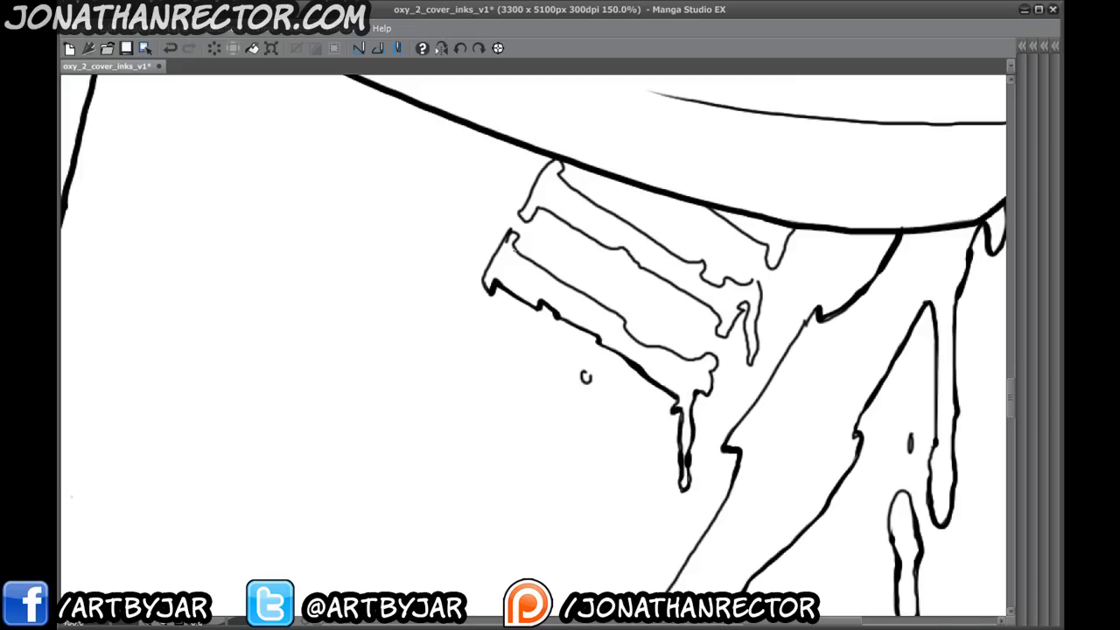
drag(705, 353, 716, 373)
drag(586, 373, 589, 384)
- Thicken the upper bar and short partial stroke of the numeral beneath the sleeve, and save the cover inks file
drag(521, 279, 539, 353)
mouse_move(534, 299)
mouse_down()
mouse_move(572, 284)
mouse_move(737, 394)
mouse_move(743, 415)
mouse_move(774, 353)
mouse_up()
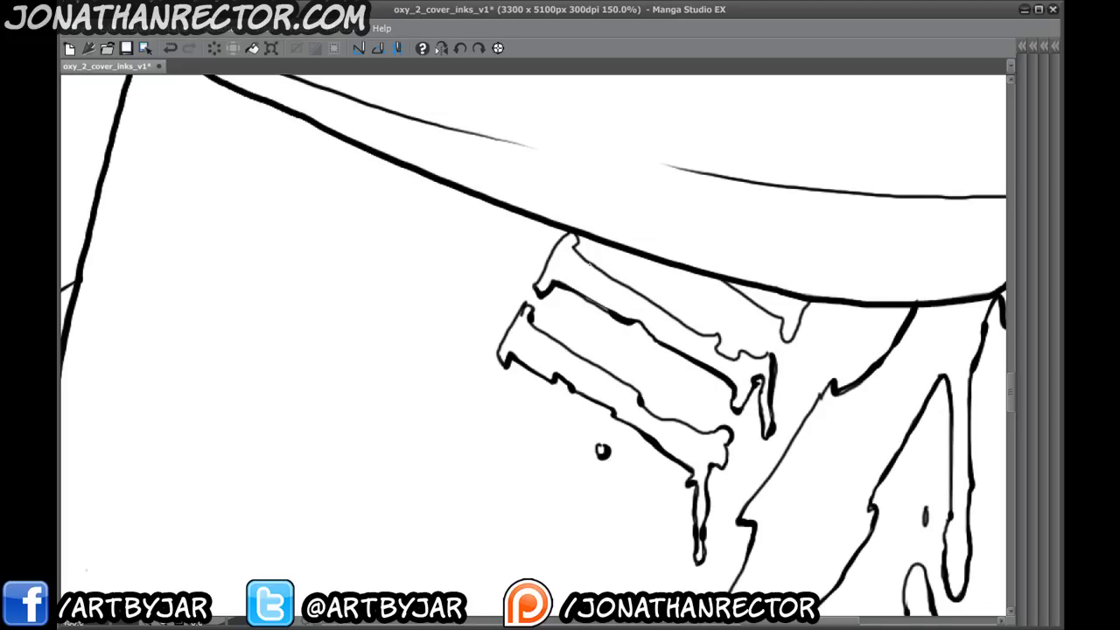
drag(573, 235, 612, 278)
drag(696, 330, 742, 363)
mouse_move(720, 278)
mouse_down()
mouse_move(797, 340)
mouse_move(809, 303)
mouse_up()
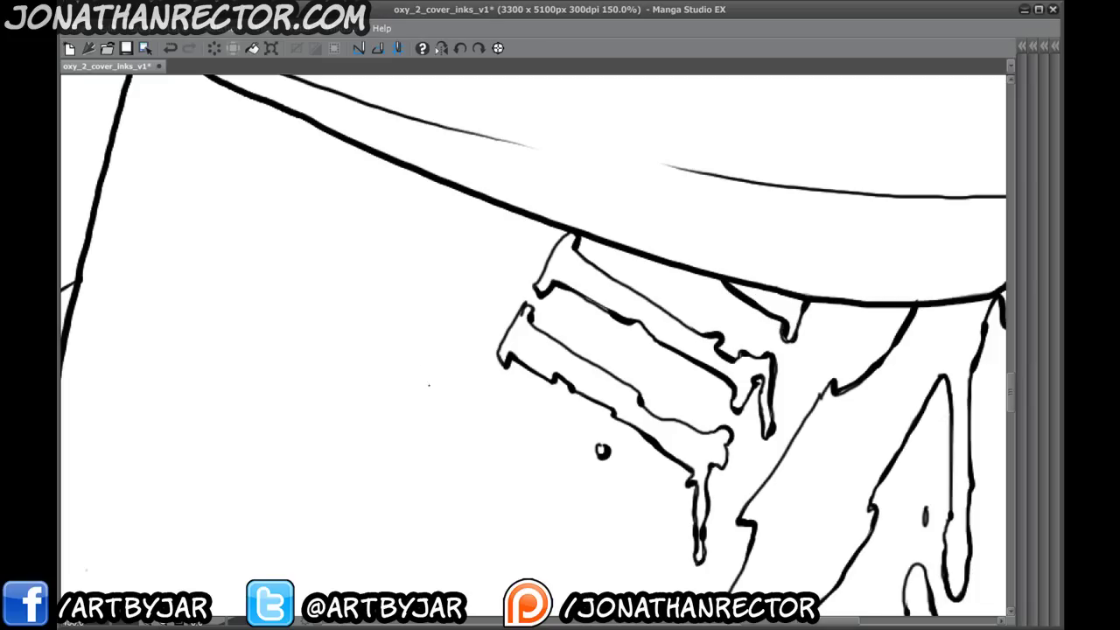
drag(315, 434, 565, 374)
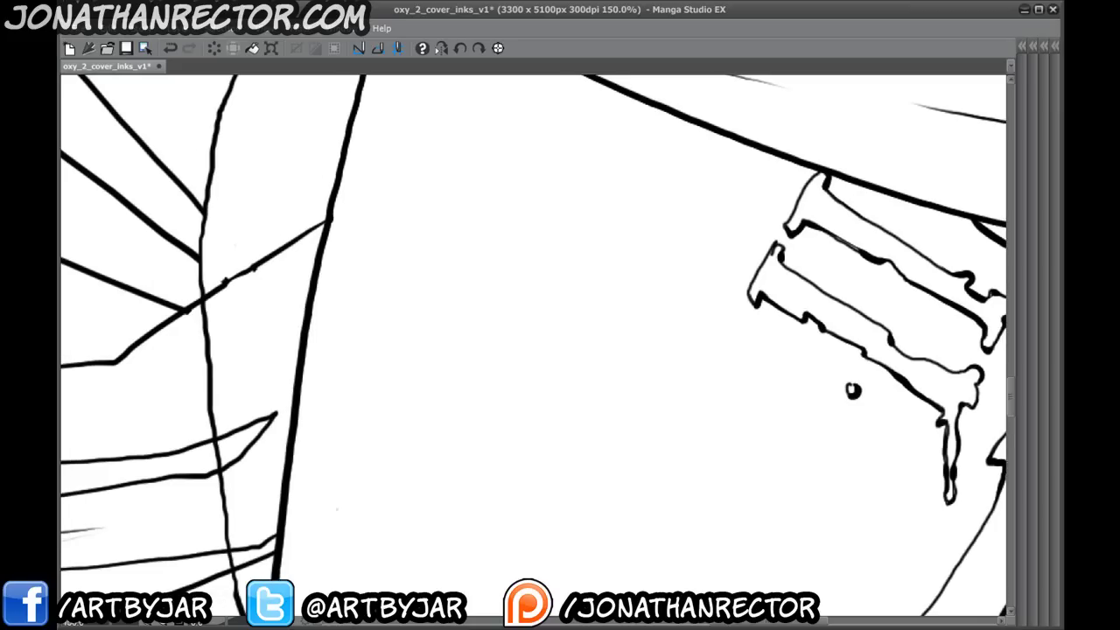
key(ctrl+s)
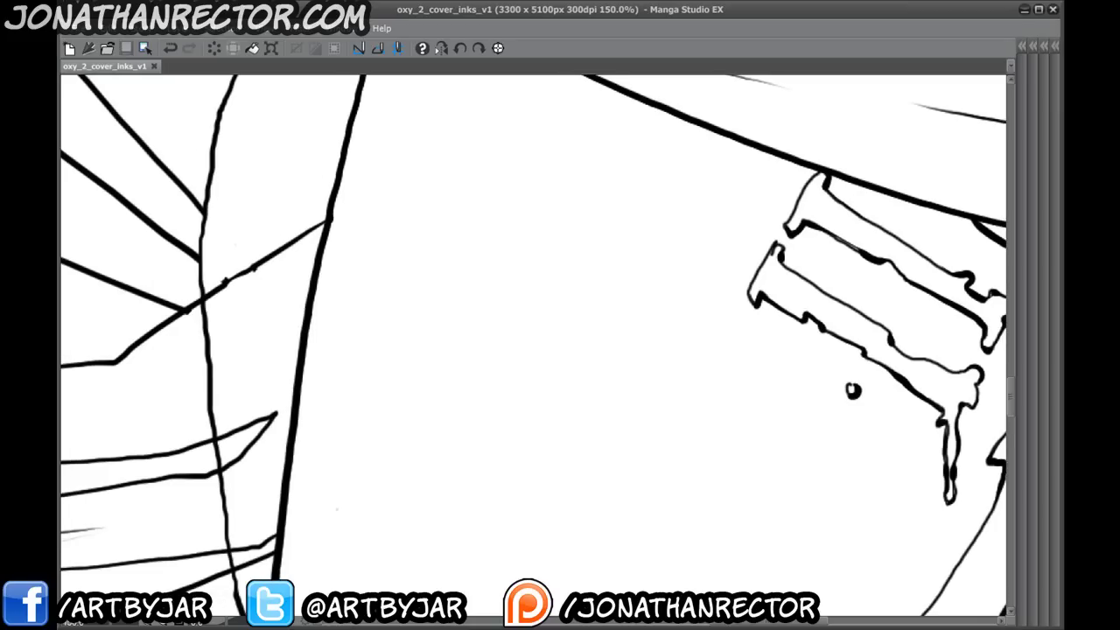
- Thicken the lower left ring's inner edge where it runs into the coat sleeve
drag(236, 483, 862, 274)
mouse_move(197, 404)
mouse_down()
mouse_move(828, 440)
mouse_move(954, 476)
mouse_up()
drag(300, 466, 804, 384)
drag(343, 523, 444, 361)
mouse_move(341, 432)
mouse_down()
mouse_move(570, 517)
mouse_move(440, 395)
mouse_move(464, 343)
mouse_up()
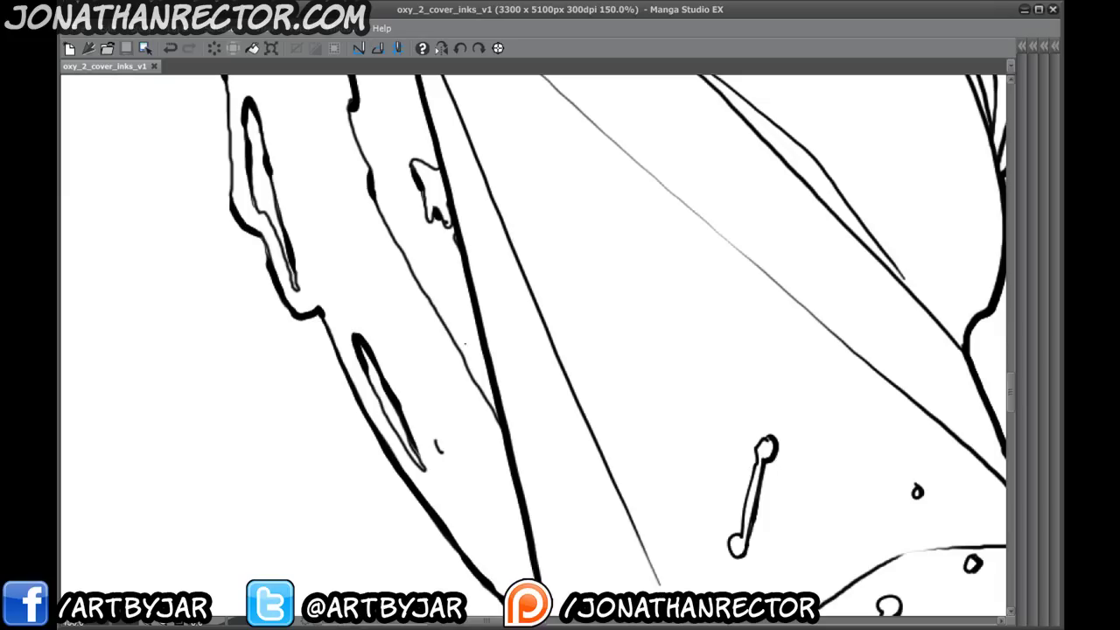
drag(429, 301, 497, 420)
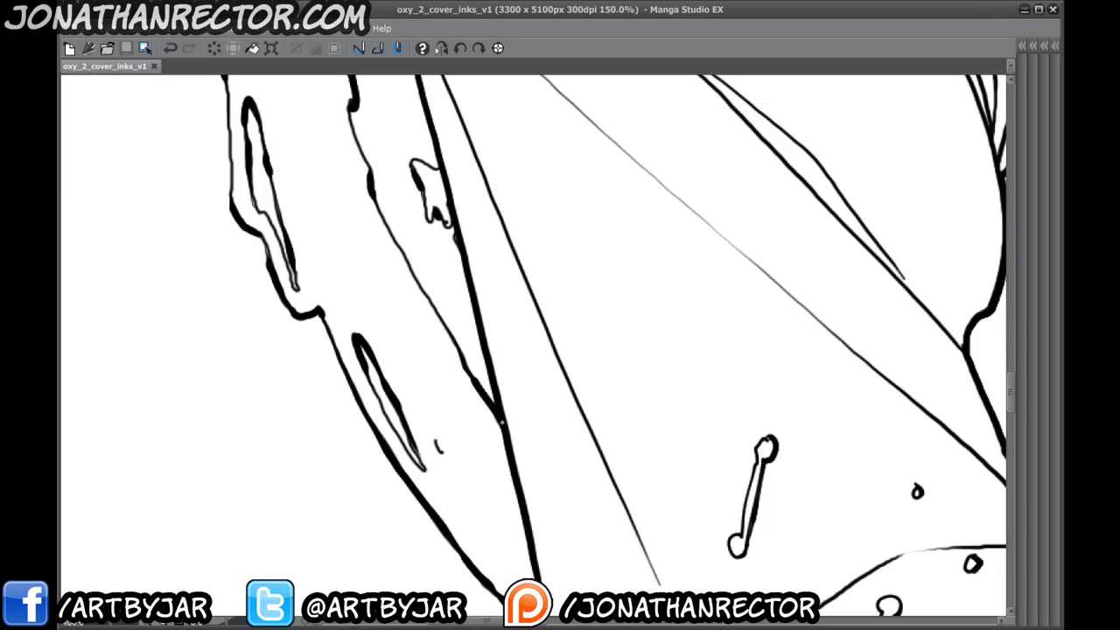
- View the whole cover at 25% and bring back the hidden tool and layer palettes
scroll(700, 418, down, 5)
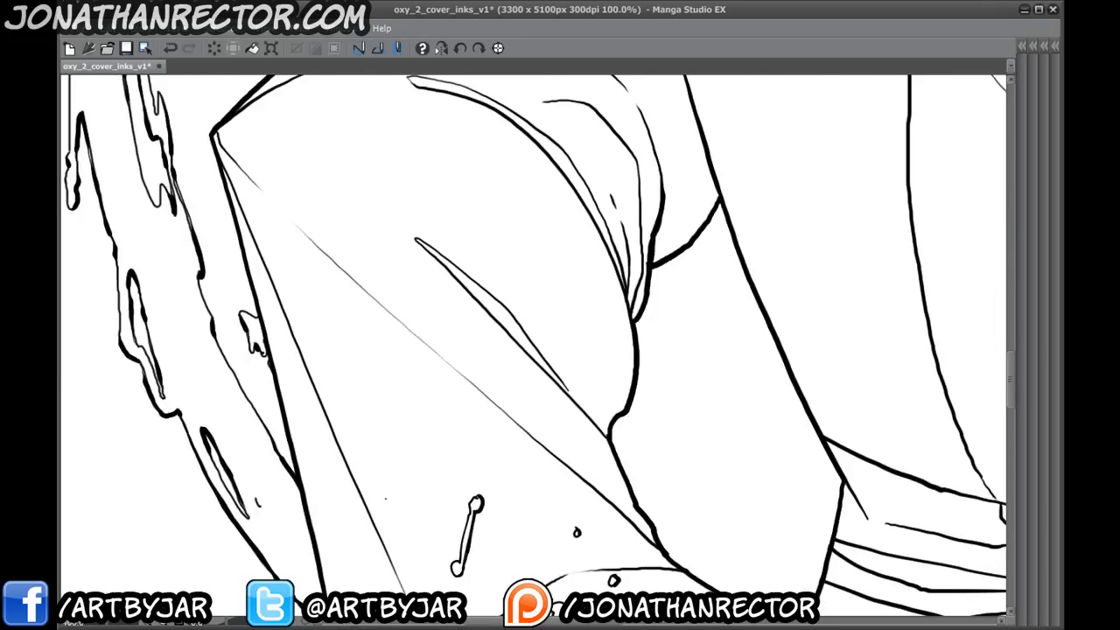
drag(508, 365, 324, 536)
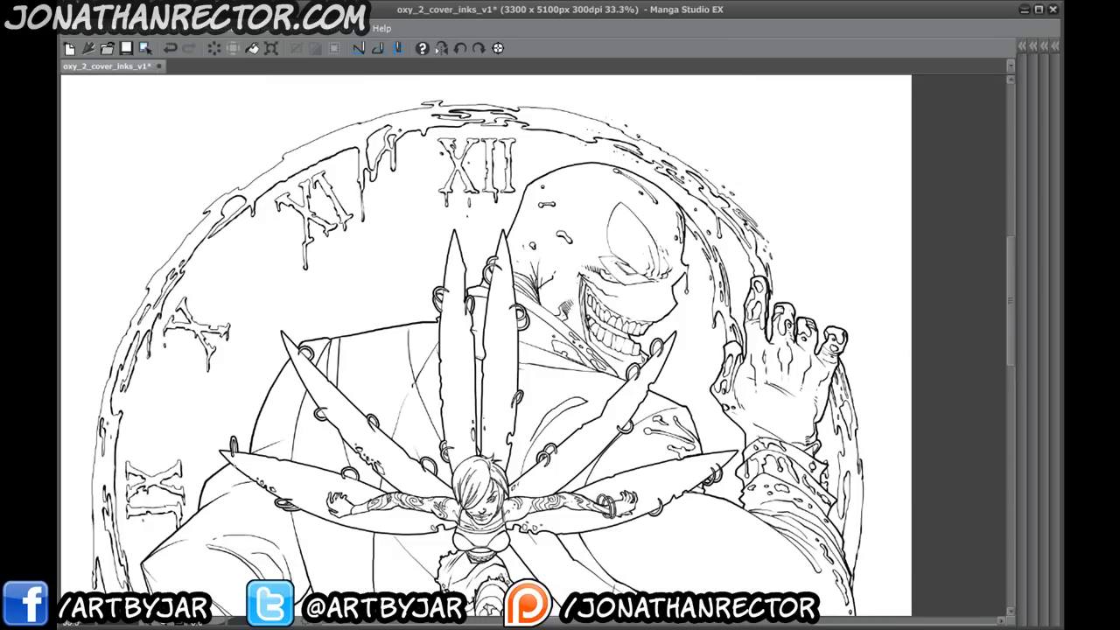
drag(217, 475, 273, 461)
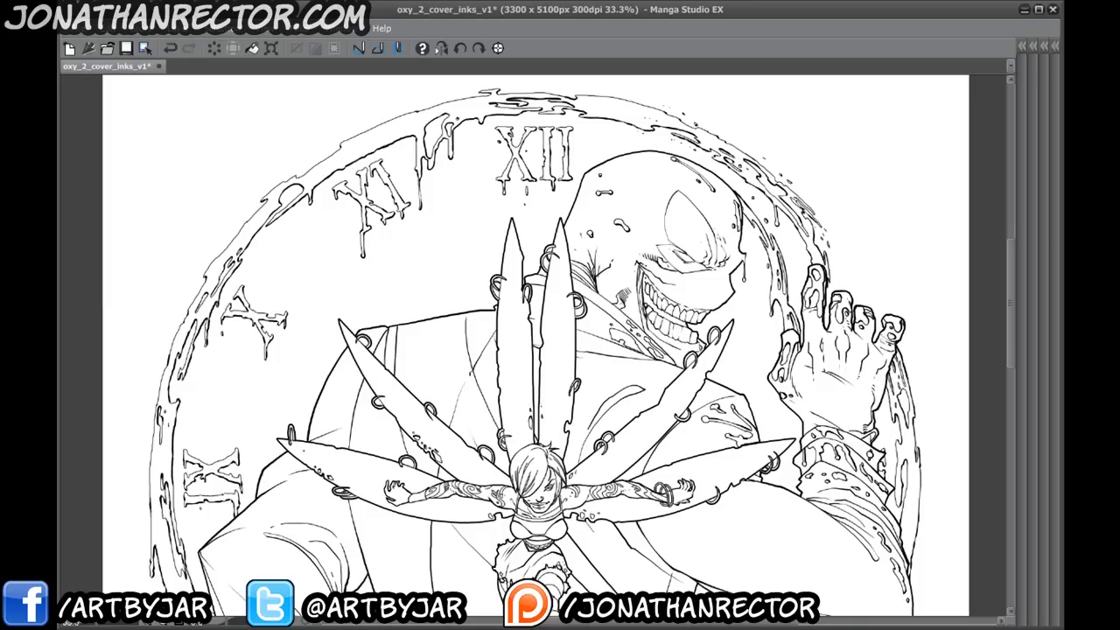
drag(287, 521, 177, 477)
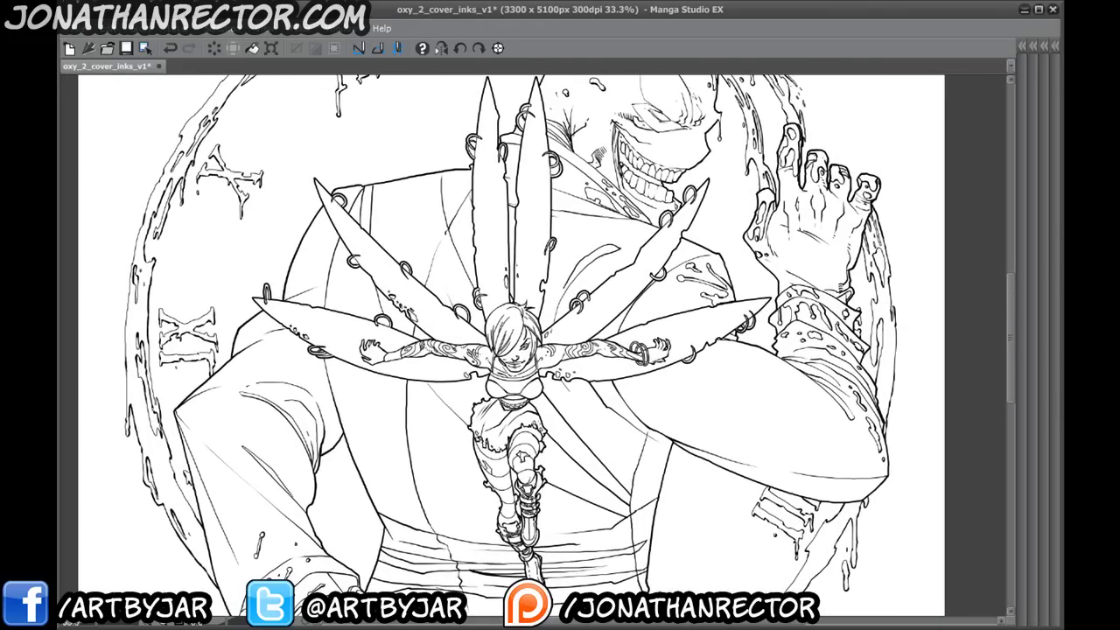
key(Tab)
key(ctrl+minus)
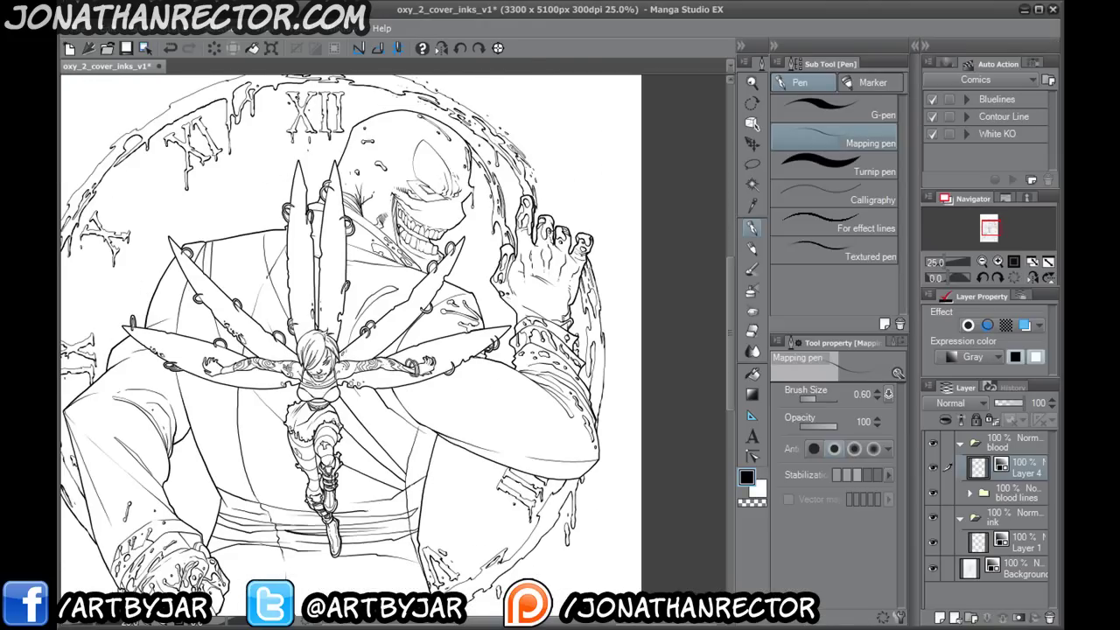
drag(194, 463, 262, 465)
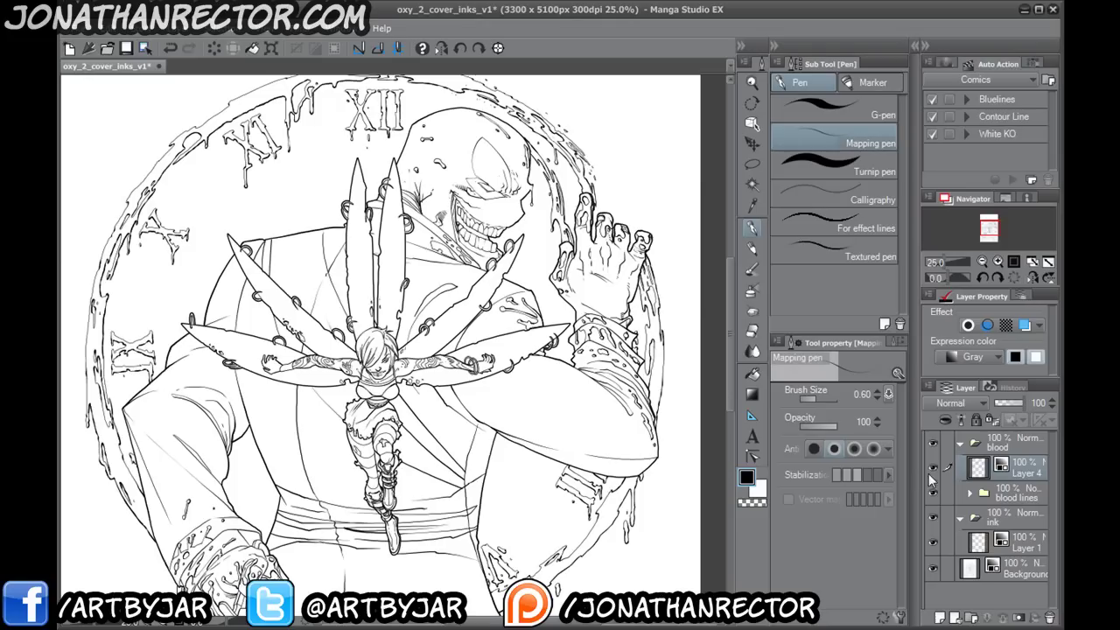
- Toggle the visibility of Layer 4 repeatedly to compare the blood inks with and without the added line weight, leaving it shown
click(934, 493)
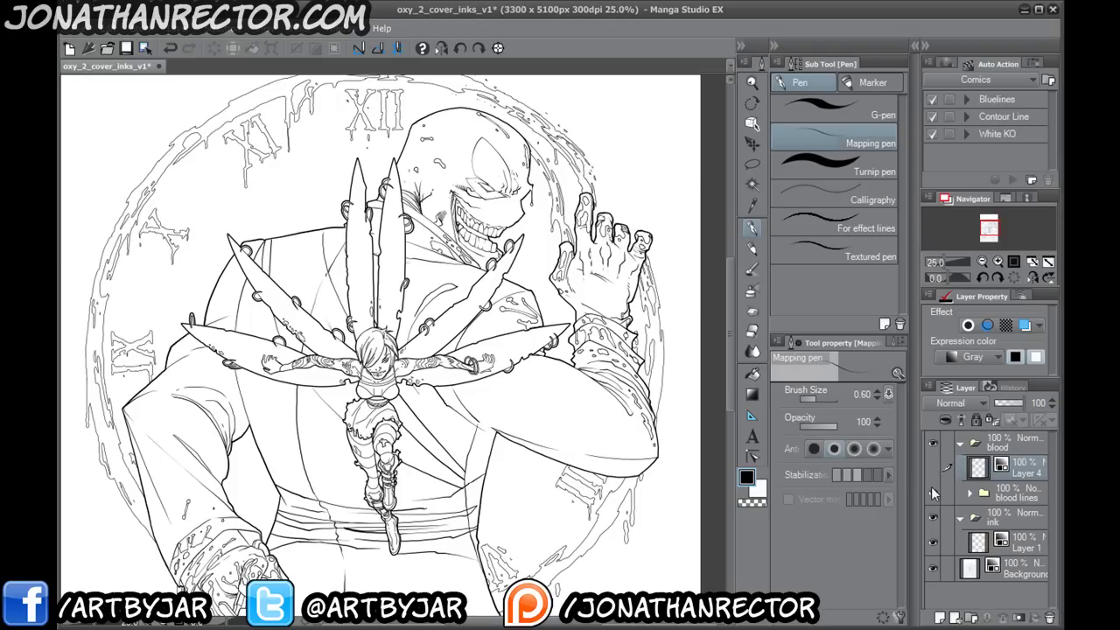
click(933, 468)
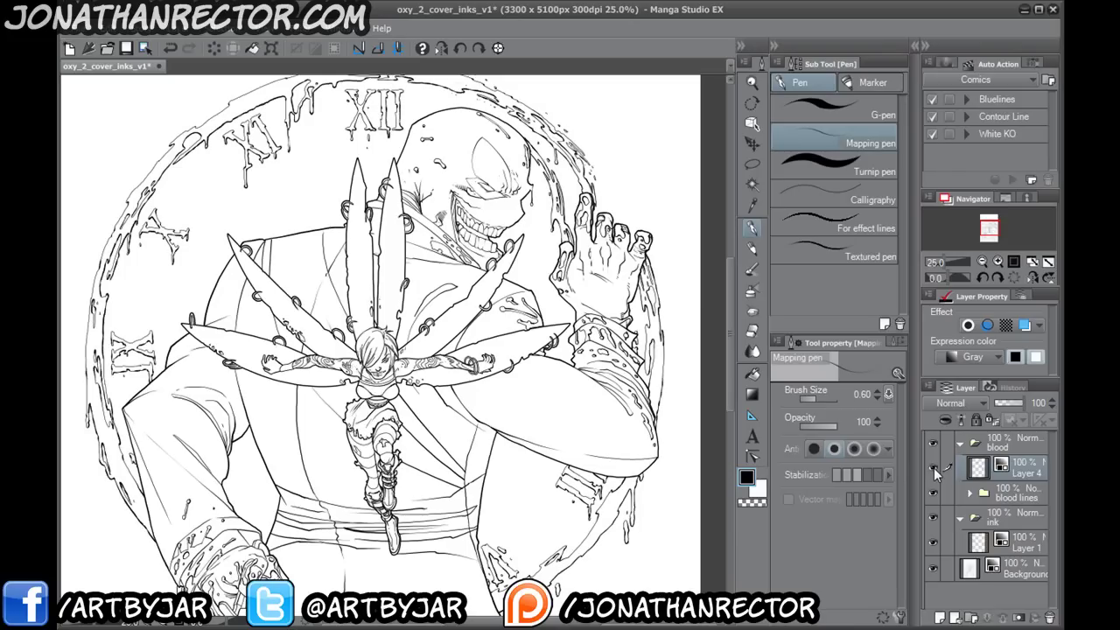
click(933, 468)
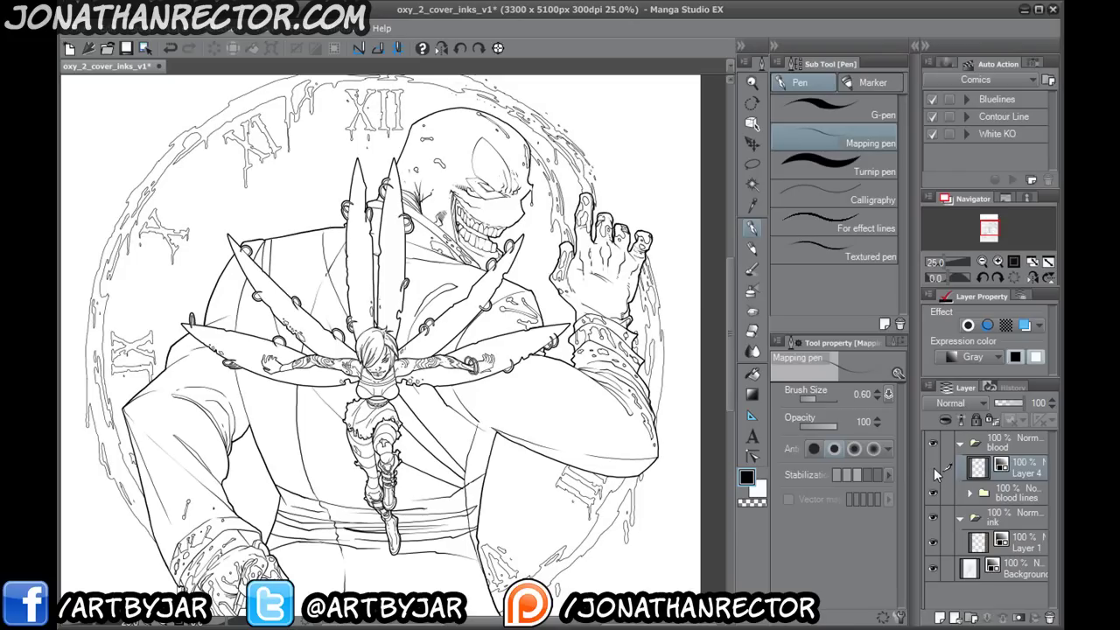
click(933, 468)
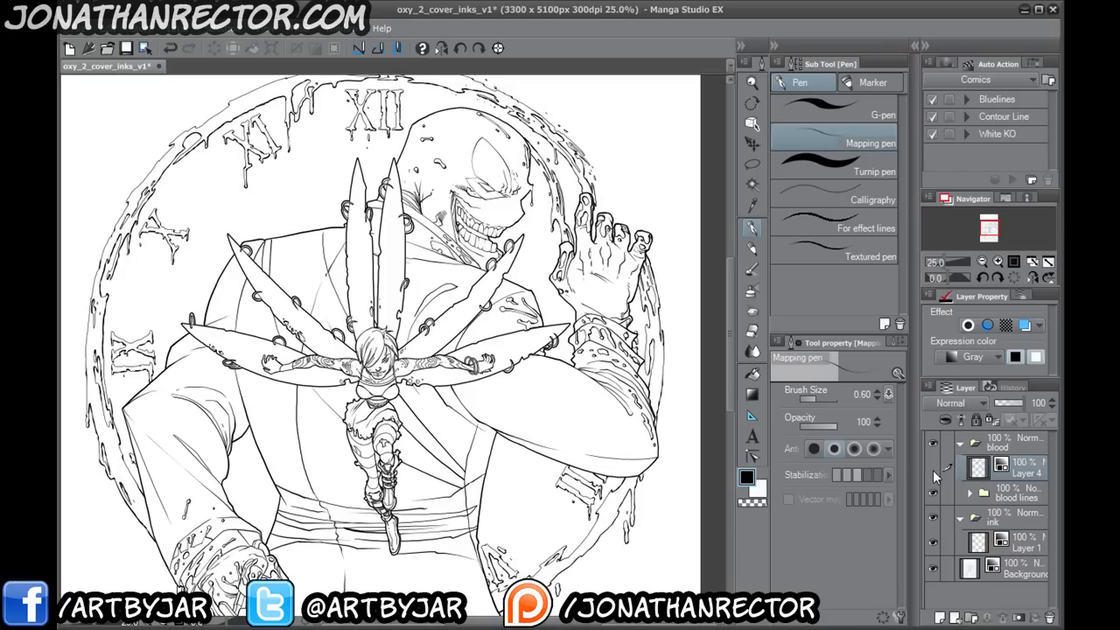
click(933, 470)
click(934, 470)
click(934, 470)
click(935, 470)
- Thicken the lower edges of the blood splatters on the collar below the grinning mouth
drag(368, 351, 349, 421)
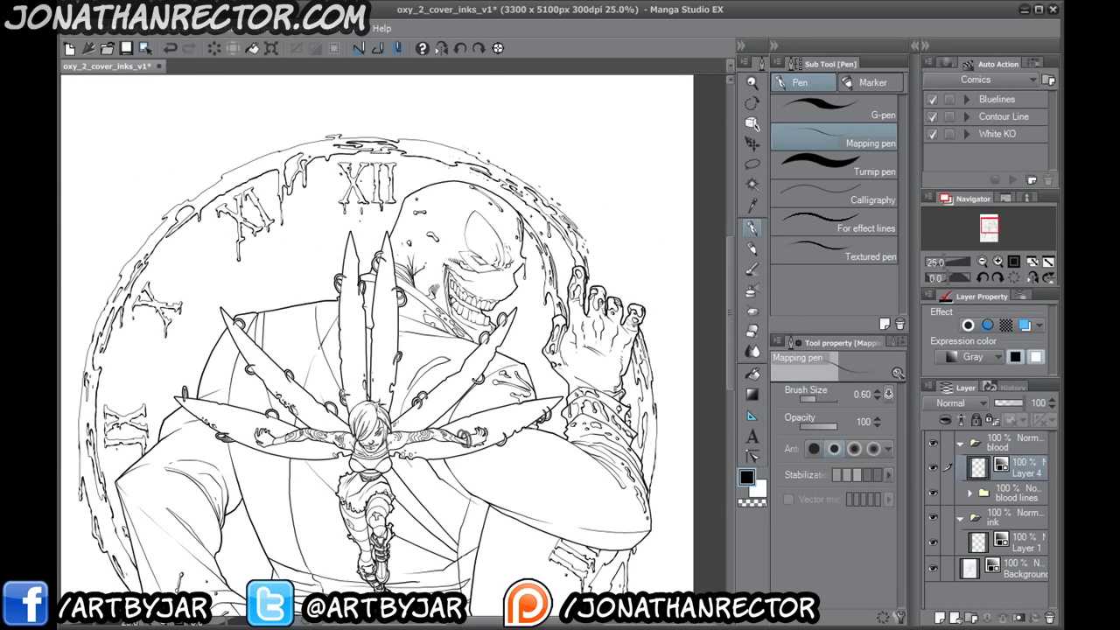
scroll(343, 389, up, 4)
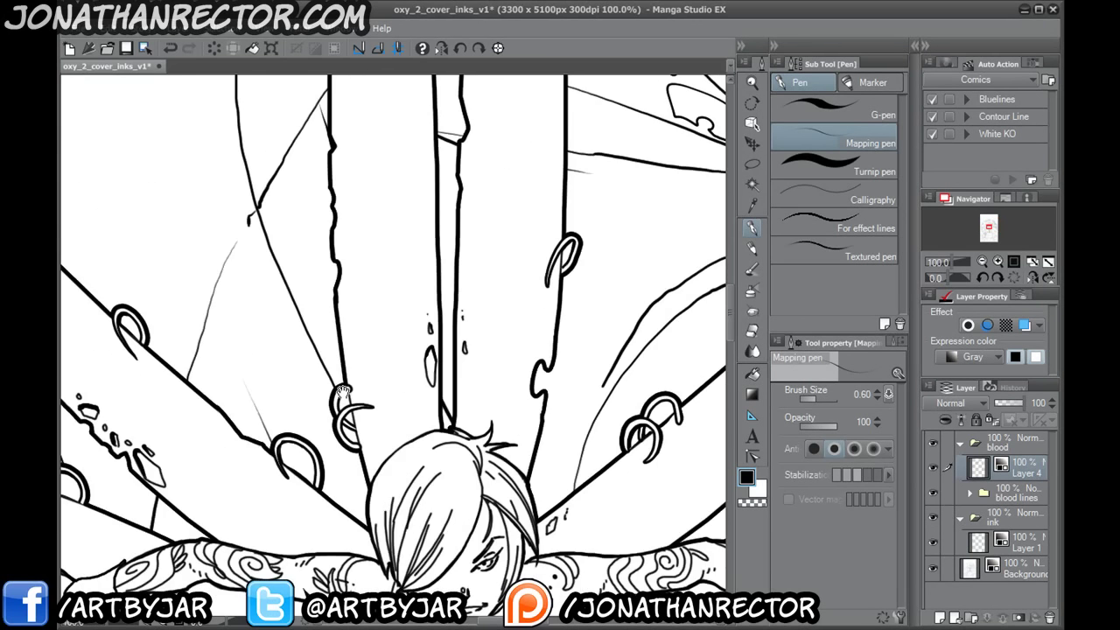
drag(540, 236, 202, 436)
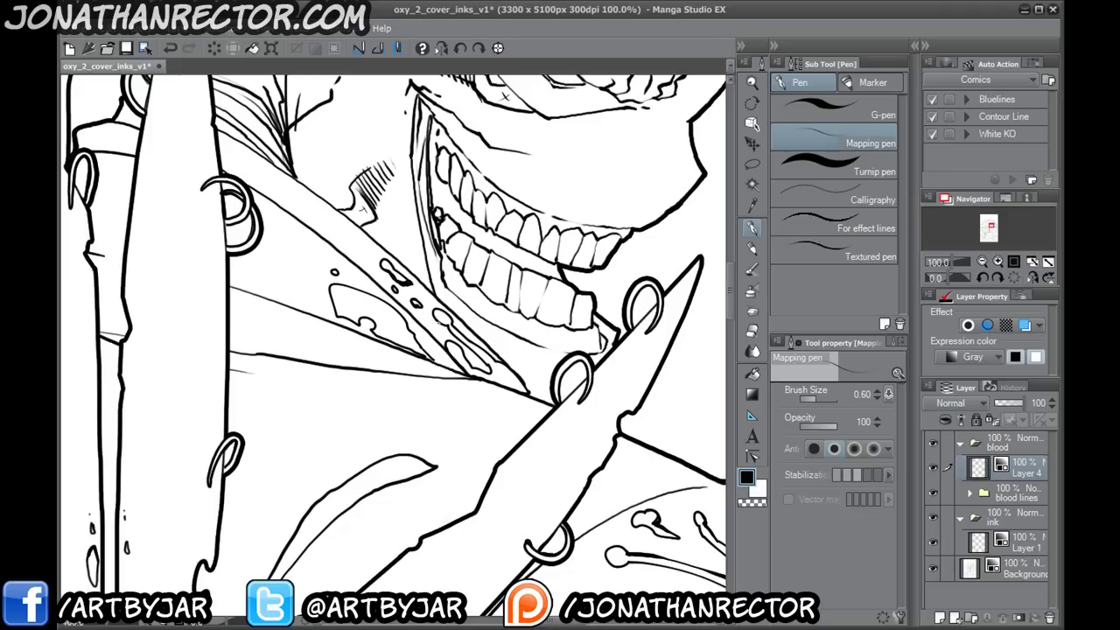
drag(457, 338, 483, 366)
drag(359, 318, 379, 330)
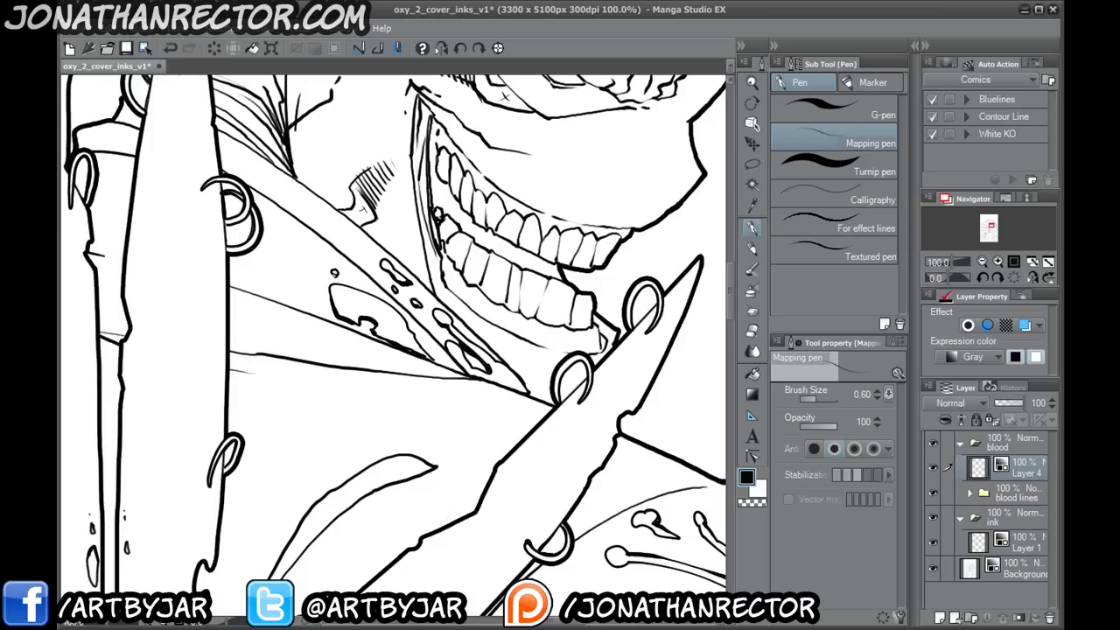
- Examine the head, torso, lower sleeve and bloody knife hand at 50% for blood lines needing more weight
scroll(223, 528, down, 2)
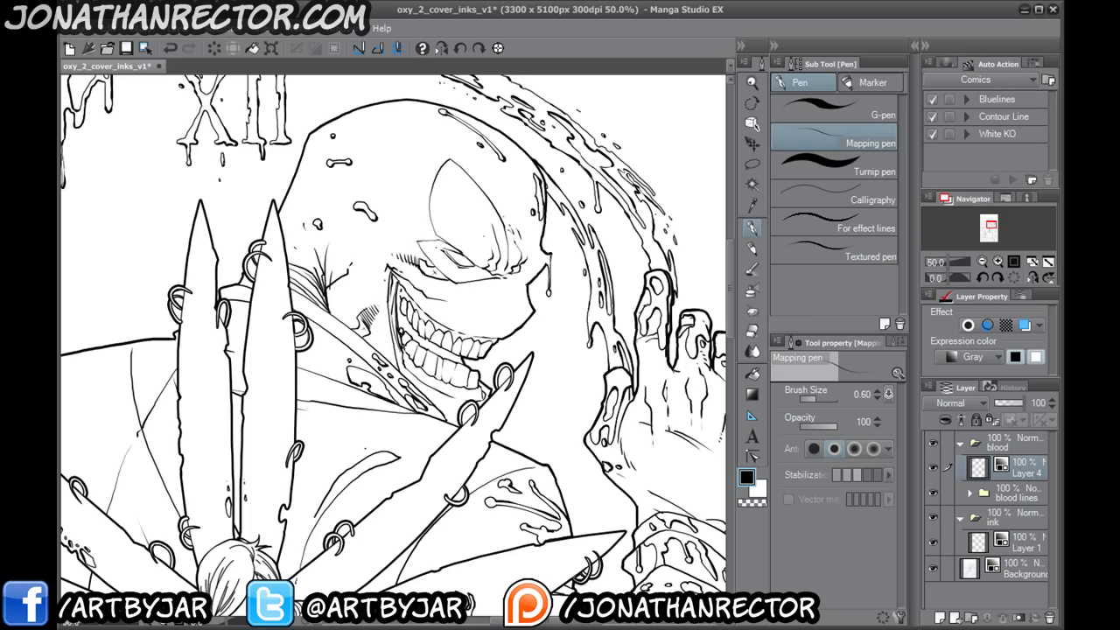
scroll(219, 467, up, 1)
drag(174, 552, 240, 333)
drag(161, 501, 151, 296)
drag(266, 447, 606, 486)
drag(235, 460, 233, 271)
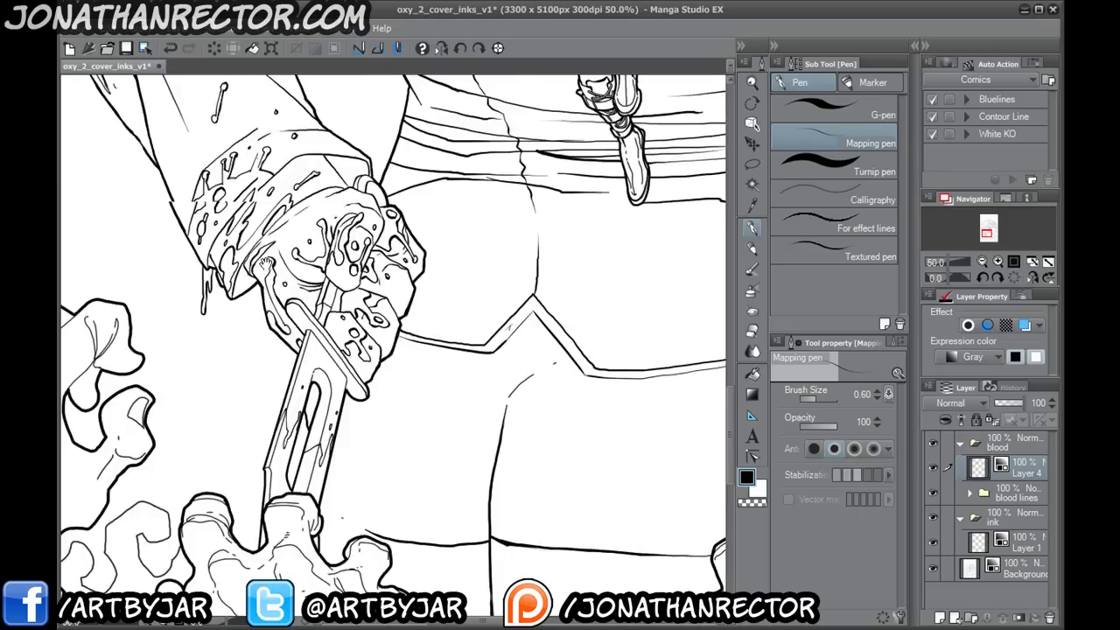
drag(229, 568, 212, 440)
drag(344, 210, 344, 420)
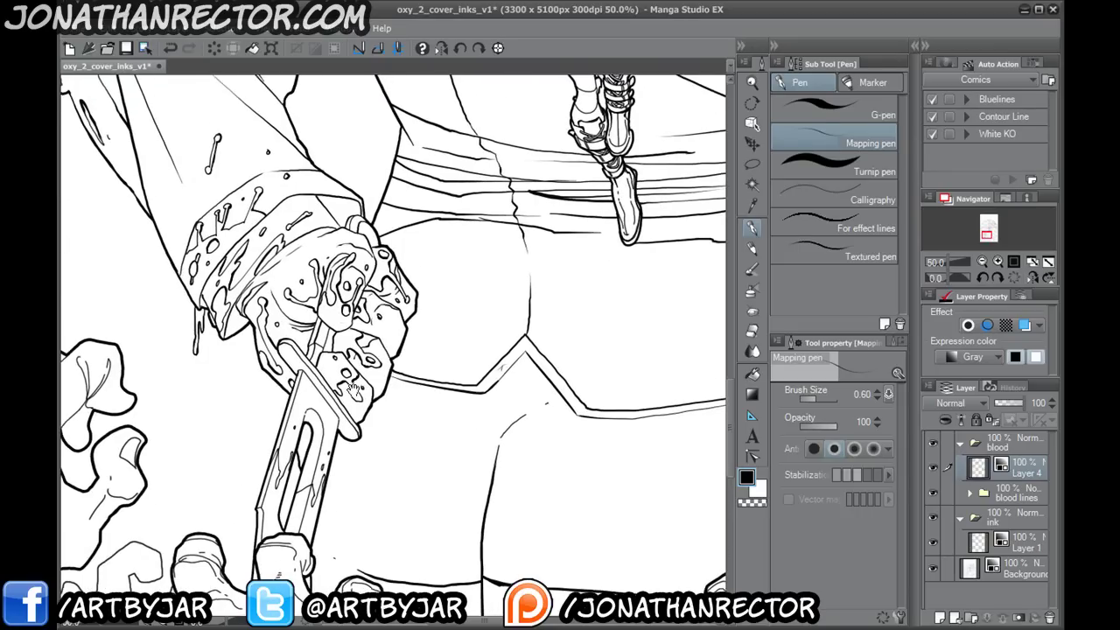
drag(257, 445, 488, 463)
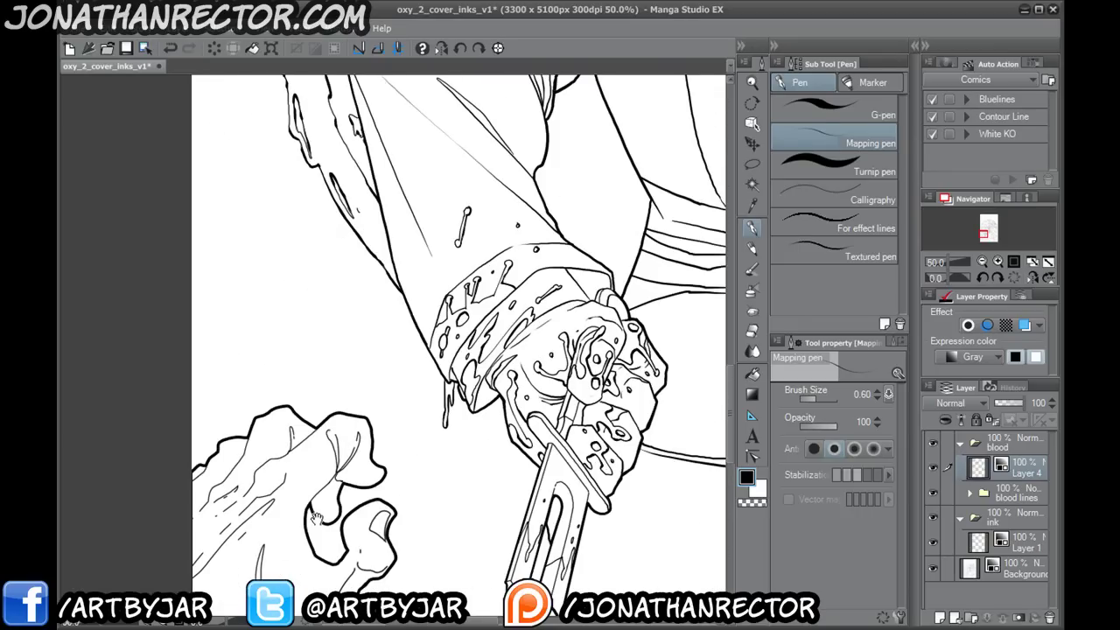
- Make Layer 1 in the ink folder active, hide the palettes and examine the reaching hands along the cover's lower part
drag(317, 518, 300, 368)
click(1022, 543)
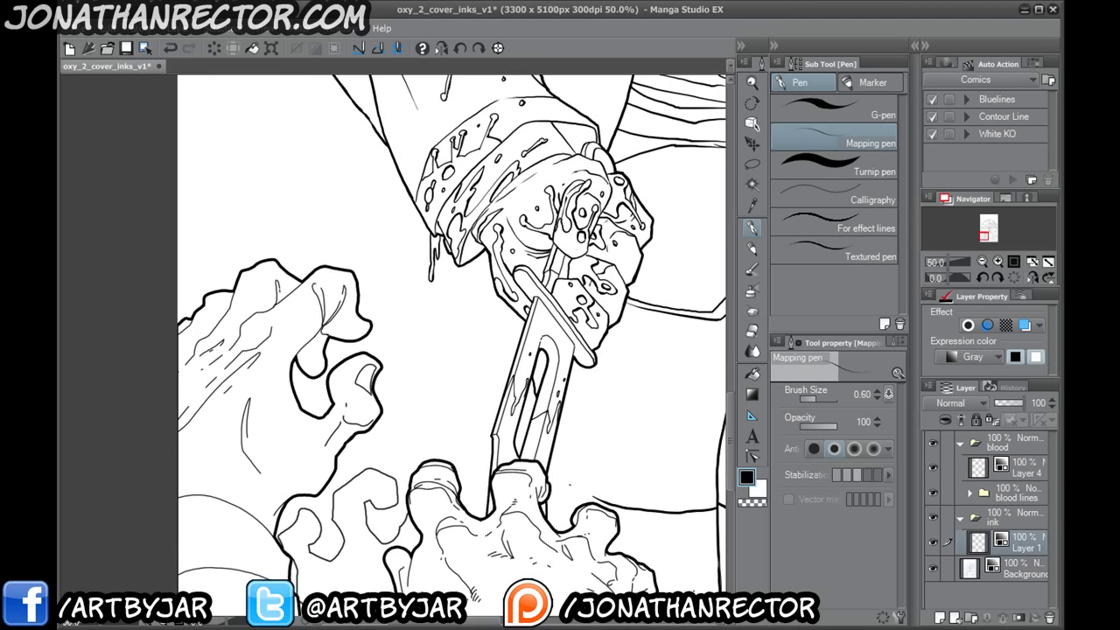
drag(315, 560, 206, 385)
drag(511, 531, 89, 388)
drag(484, 402, 348, 520)
drag(520, 472, 348, 530)
drag(300, 331, 319, 300)
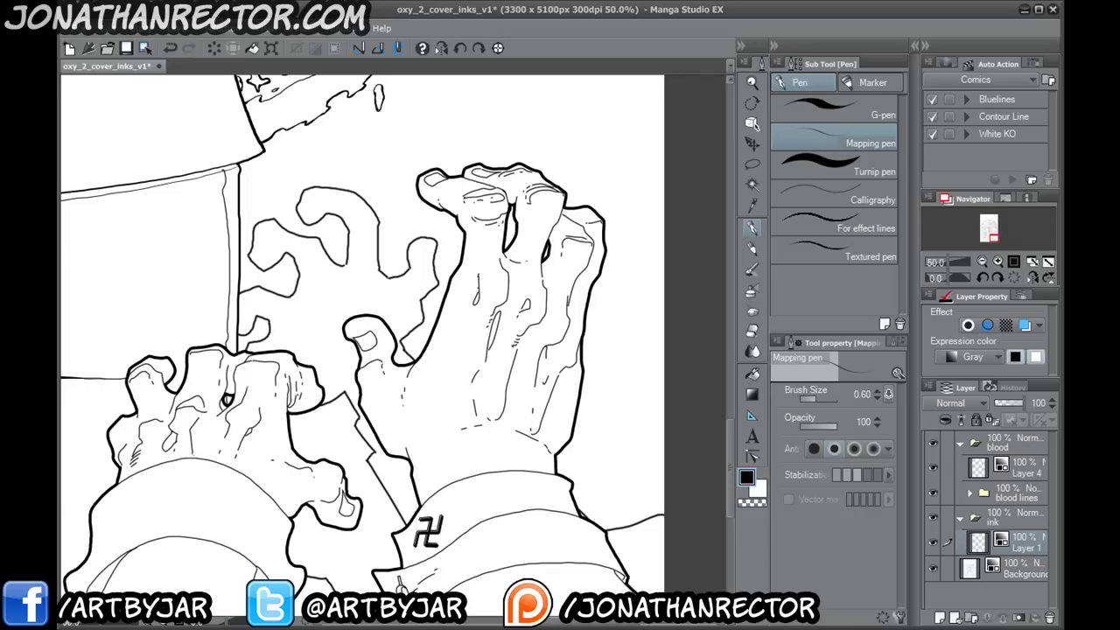
drag(201, 170, 376, 525)
drag(272, 183, 391, 551)
drag(420, 388, 324, 157)
drag(254, 149, 423, 518)
key(Tab)
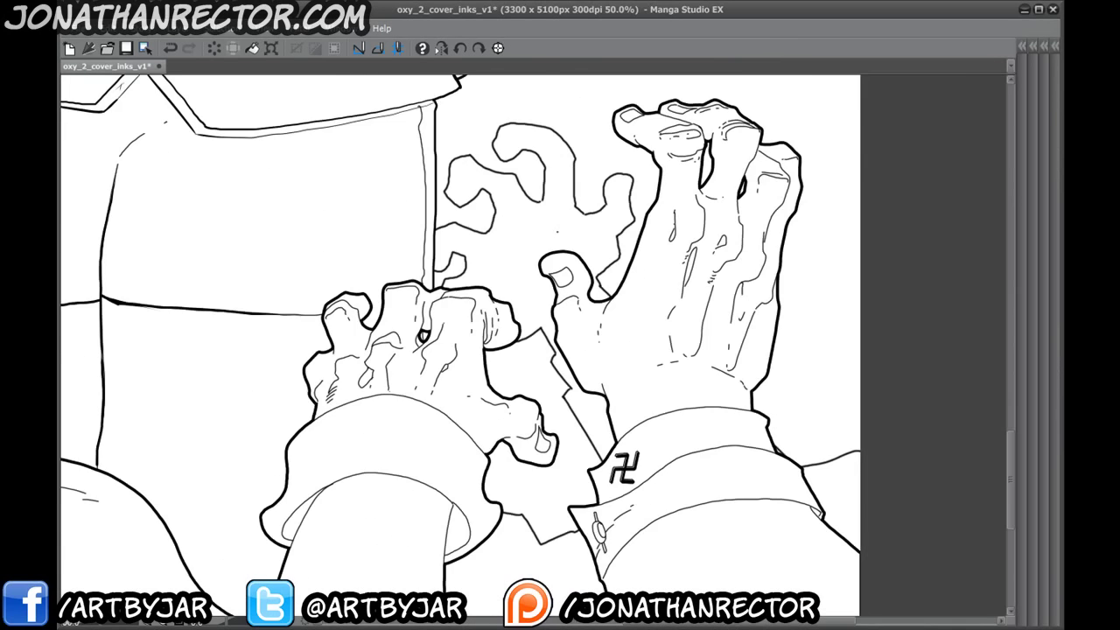
- View the raised hand at the cover's lower right at 100% and save the cover file
scroll(560, 230, up, 2)
drag(697, 262, 467, 445)
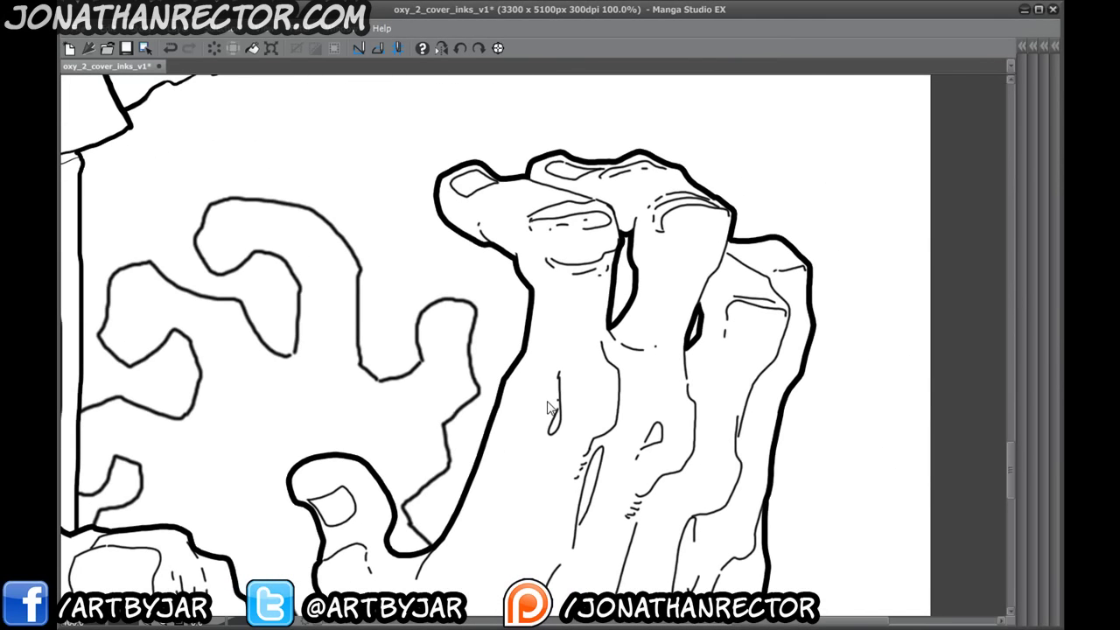
key(ctrl+s)
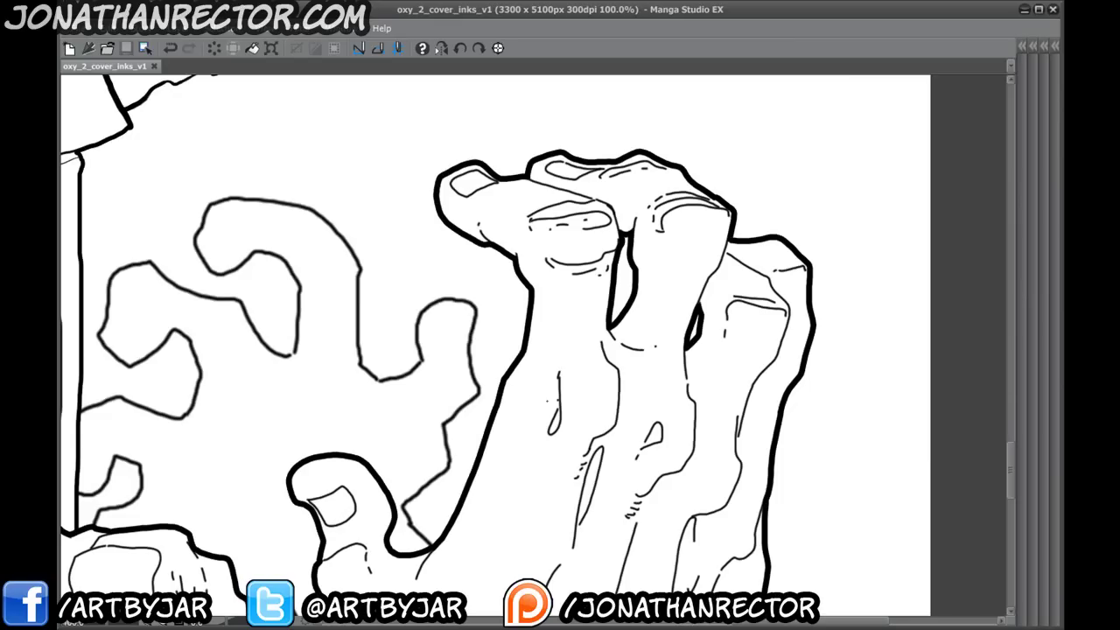
- Thicken the inner contours of the first two fingers on the raised hand, working at 150%
drag(522, 259, 495, 292)
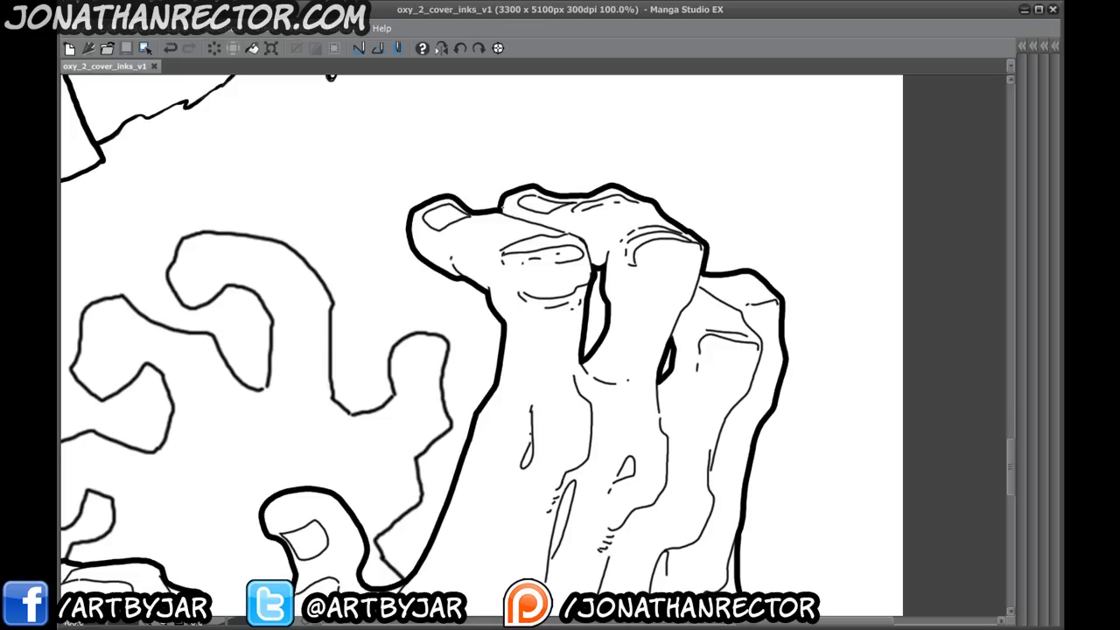
scroll(508, 232, up, 1)
mouse_move(509, 233)
mouse_down()
mouse_move(454, 226)
mouse_move(440, 195)
mouse_move(546, 225)
mouse_move(574, 245)
mouse_move(582, 284)
mouse_up()
drag(571, 325, 511, 263)
mouse_move(688, 191)
mouse_down()
mouse_move(676, 250)
mouse_move(637, 322)
mouse_up()
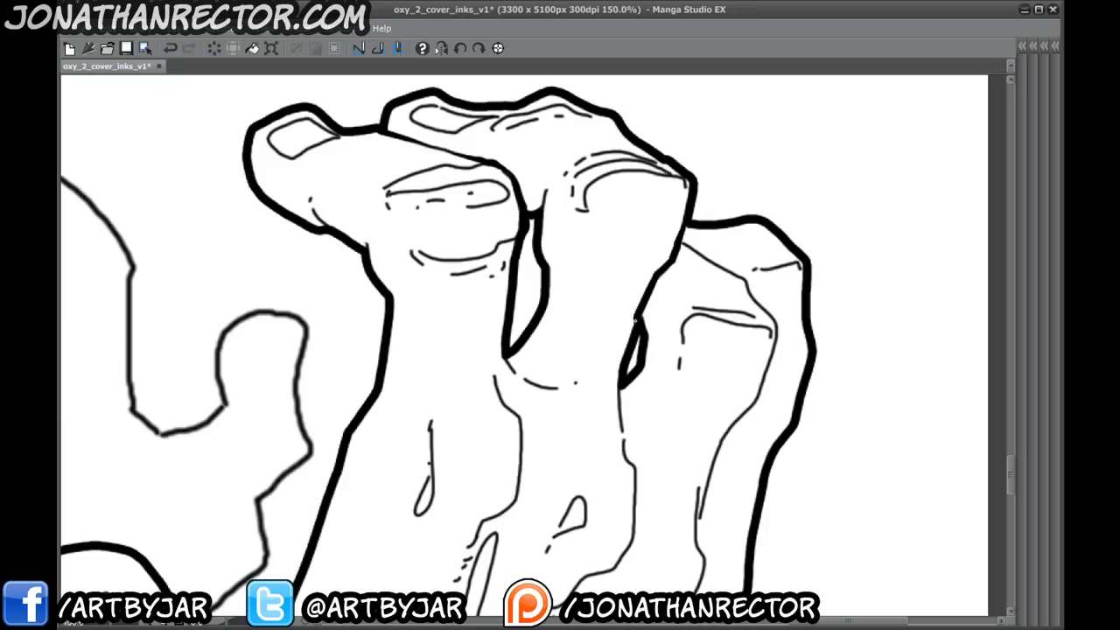
- Thicken the outermost finger's inner contour from its knuckle down the tendon lines on the back of the raised hand
drag(641, 274, 546, 235)
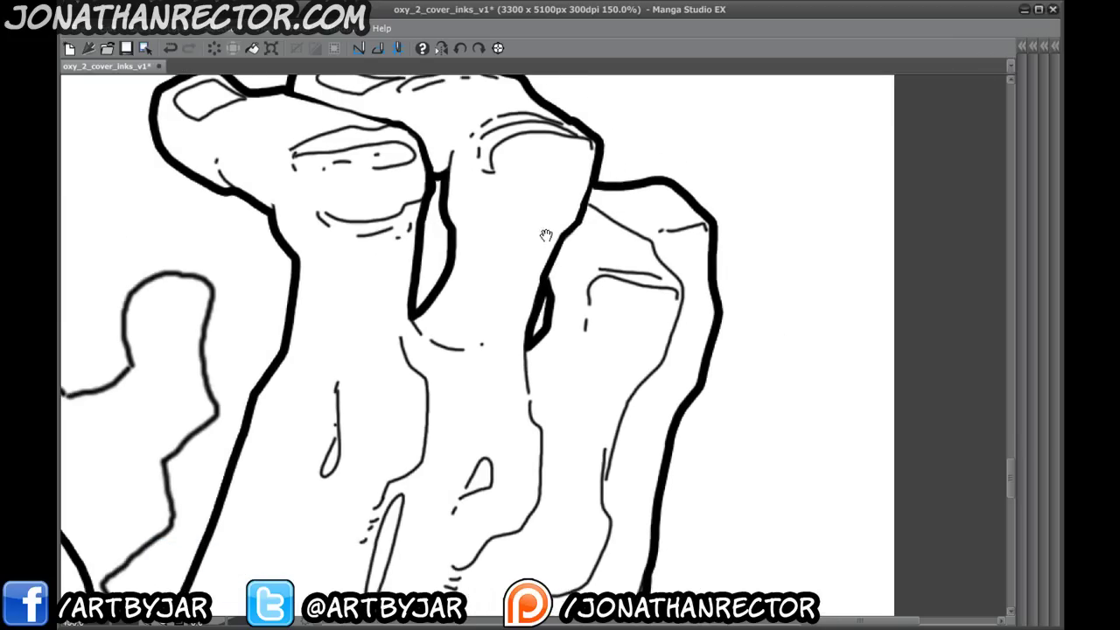
mouse_move(586, 201)
mouse_down()
mouse_move(652, 242)
mouse_move(683, 284)
mouse_up()
drag(639, 337, 677, 206)
mouse_move(718, 168)
mouse_down()
mouse_move(704, 220)
mouse_move(663, 275)
mouse_move(642, 359)
mouse_up()
mouse_move(653, 262)
mouse_down()
mouse_move(637, 425)
mouse_move(556, 516)
mouse_up()
drag(569, 409, 612, 176)
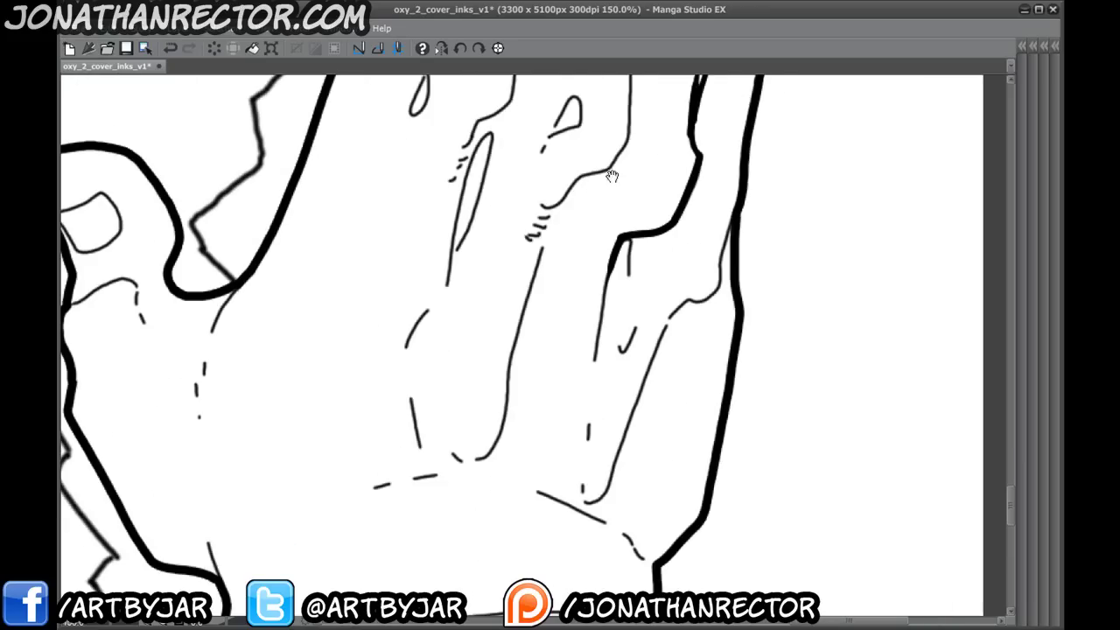
drag(606, 282, 595, 359)
mouse_move(617, 451)
mouse_down()
mouse_move(669, 314)
mouse_move(707, 297)
mouse_move(743, 158)
mouse_up()
drag(560, 263, 617, 555)
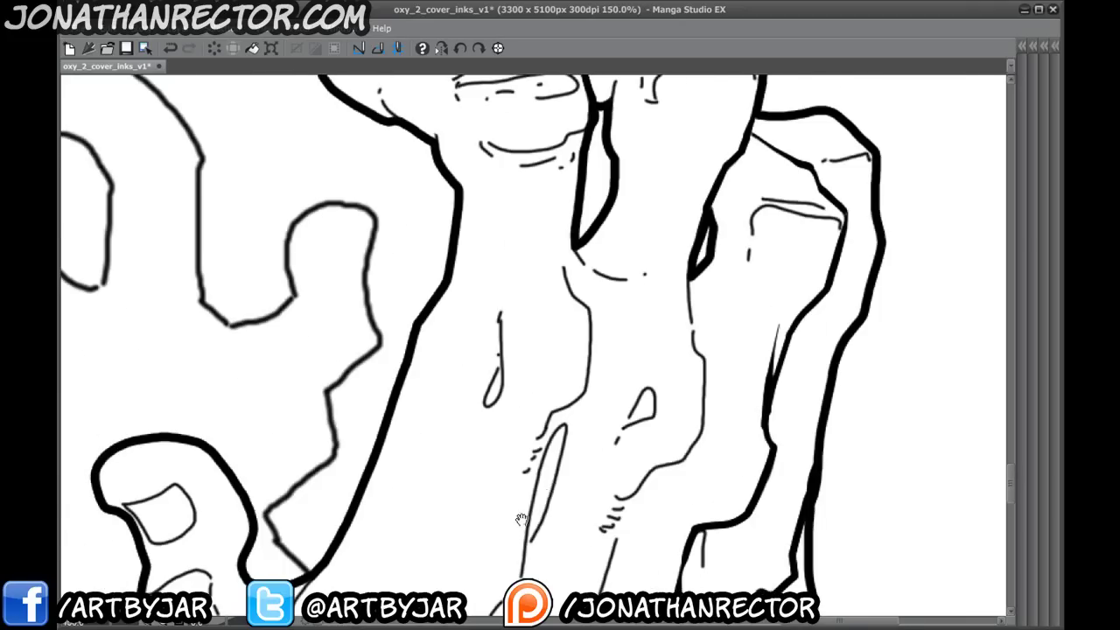
- Thicken the middle finger's side and tendon line and the crease where the first two fingers meet
mouse_move(703, 366)
mouse_down()
mouse_move(696, 435)
mouse_move(612, 500)
mouse_up()
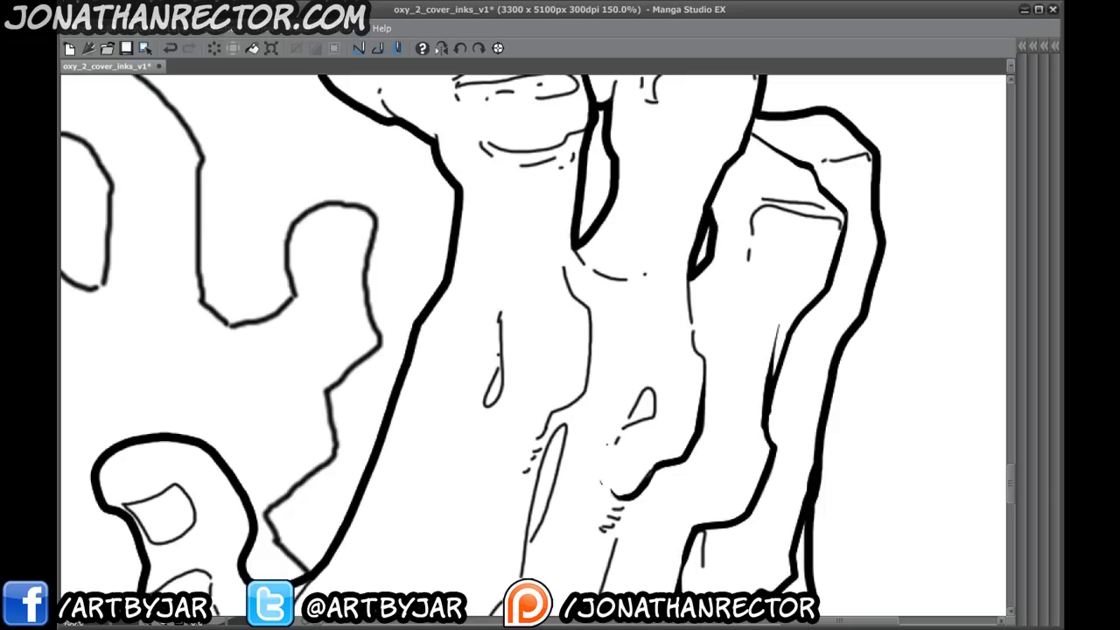
drag(695, 350, 689, 278)
drag(511, 237, 565, 239)
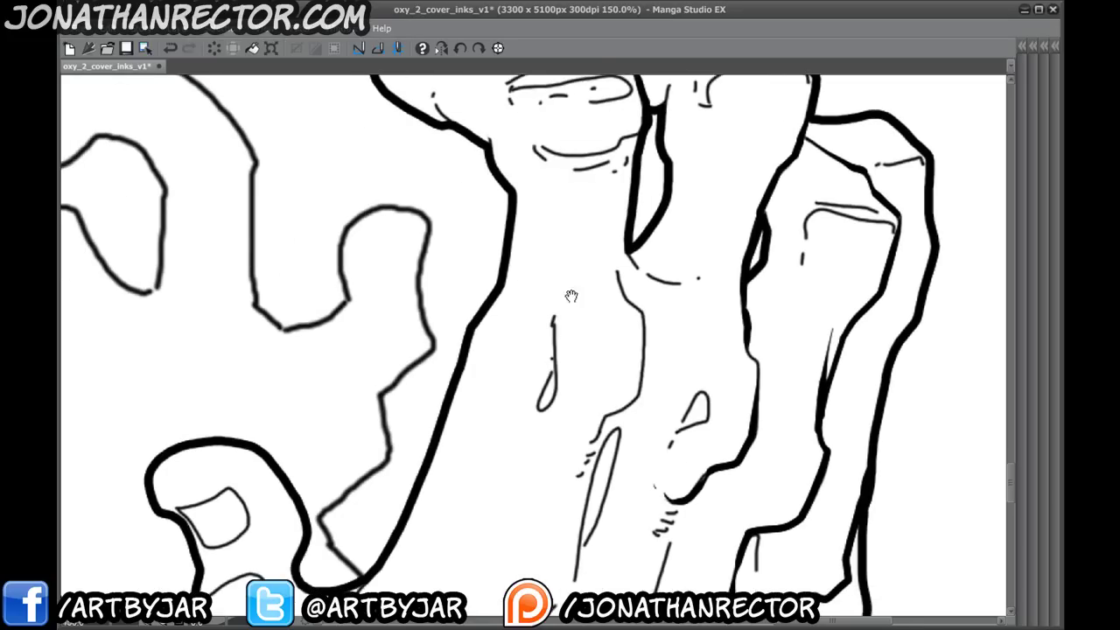
drag(665, 282, 628, 252)
- Add weight to the lower edges of the fingernails and the knuckle folds on the raised hand
drag(450, 210, 540, 428)
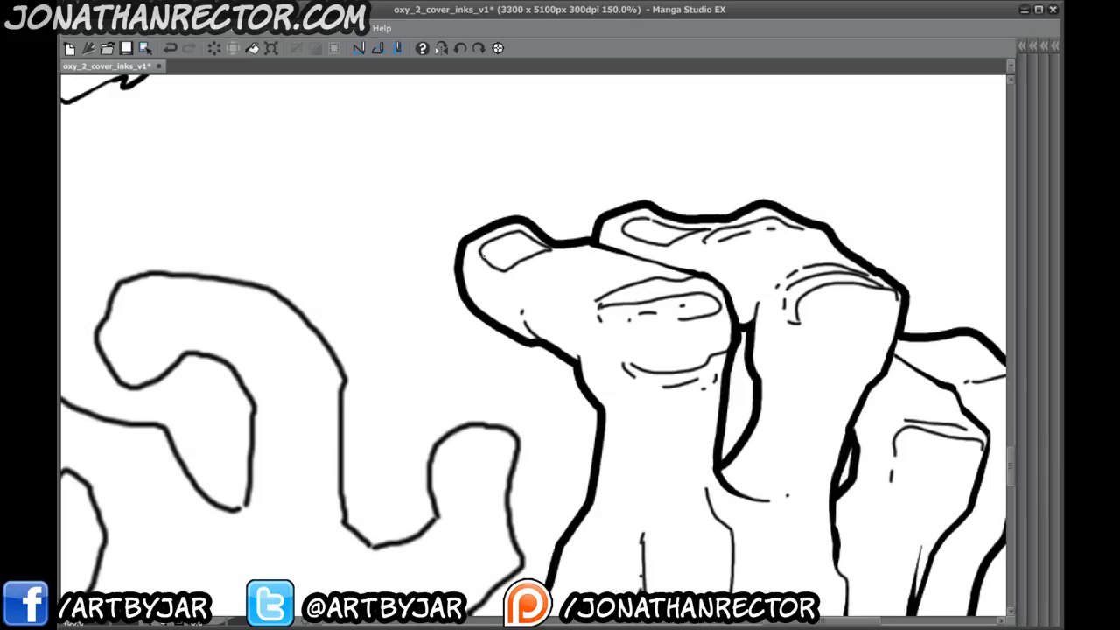
drag(503, 272, 567, 250)
drag(667, 247, 695, 230)
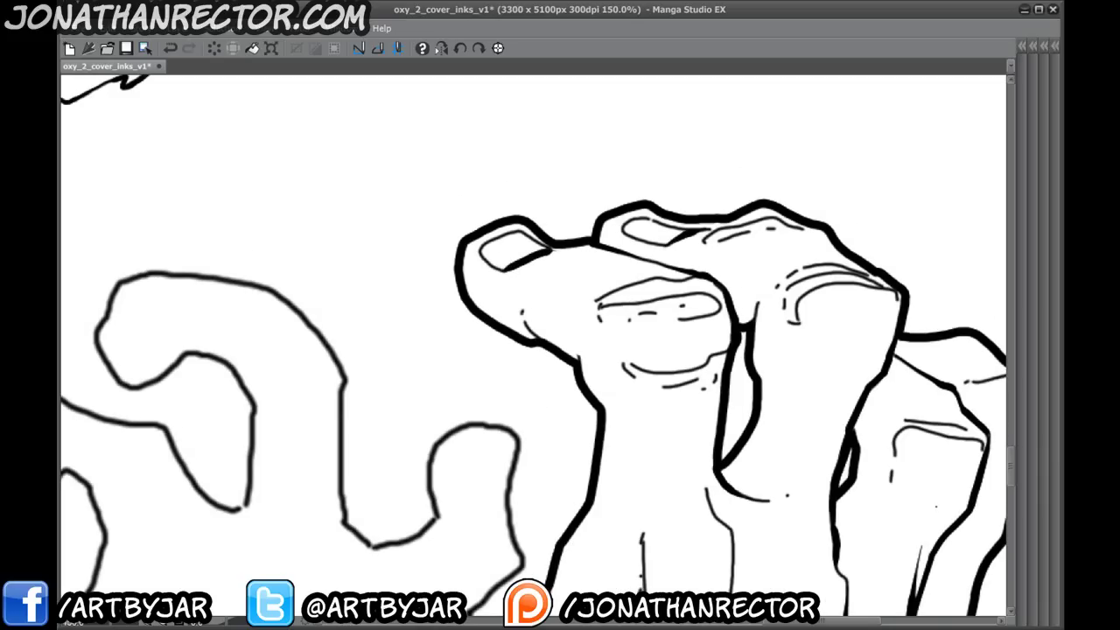
drag(700, 323, 580, 282)
drag(686, 250, 776, 250)
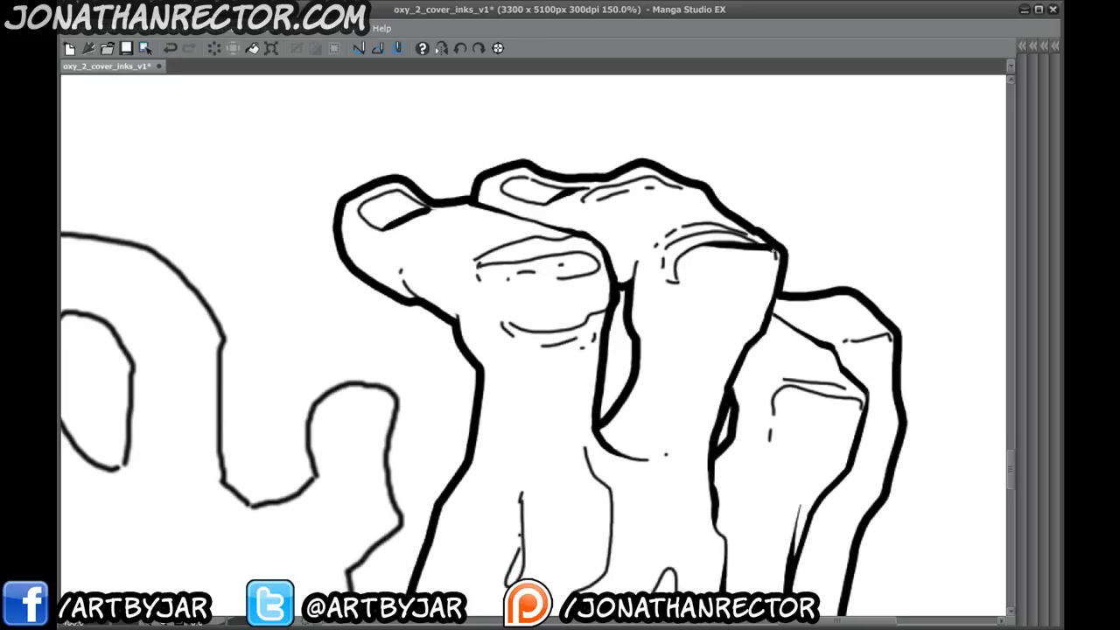
drag(799, 346, 709, 272)
drag(730, 322, 779, 333)
- Thicken the remaining finger and tendon lines down the back of the raised hand and save the cover
mouse_move(437, 325)
mouse_down()
mouse_move(494, 280)
mouse_move(551, 207)
mouse_up()
drag(509, 347, 566, 138)
mouse_move(744, 128)
mouse_down()
mouse_move(742, 168)
mouse_move(690, 270)
mouse_up()
drag(512, 350, 593, 184)
drag(523, 267, 567, 208)
drag(603, 381, 492, 294)
mouse_move(731, 129)
mouse_down()
mouse_move(693, 297)
mouse_move(653, 321)
mouse_move(644, 289)
mouse_move(668, 156)
mouse_up()
mouse_move(595, 429)
mouse_down()
mouse_move(586, 292)
mouse_move(724, 329)
mouse_move(740, 349)
mouse_up()
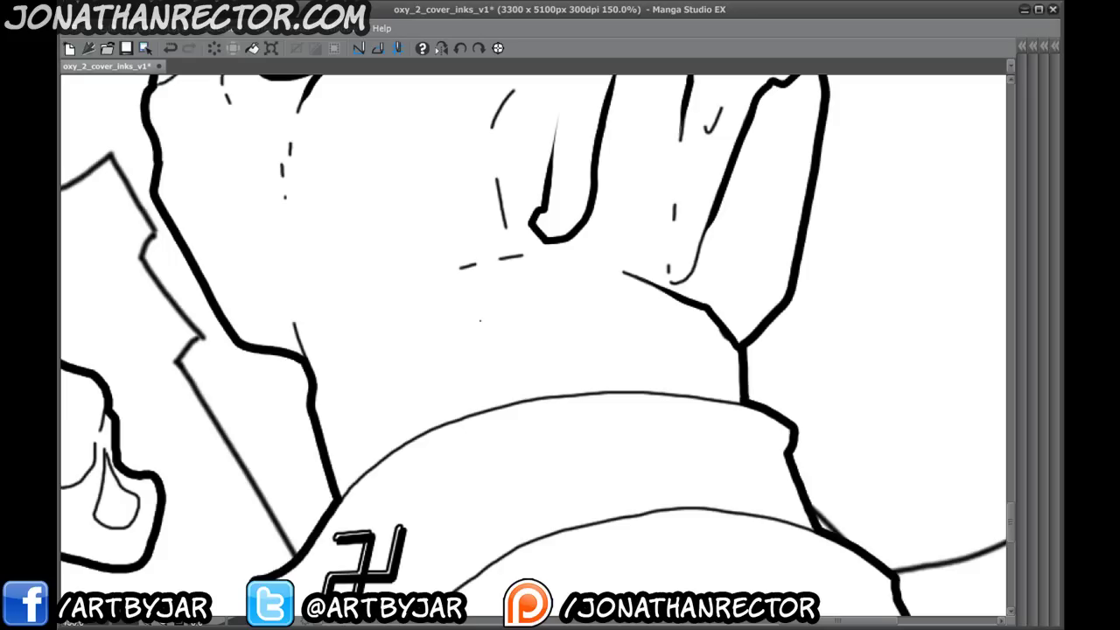
key(ctrl+s)
- Remove the wrist crease above the cuff and thicken the raised hand's wrist, thumb base, thumb knuckle and thumbnail lines
mouse_move(647, 282)
mouse_down()
mouse_move(709, 306)
mouse_move(737, 346)
mouse_move(693, 303)
mouse_move(577, 292)
mouse_up()
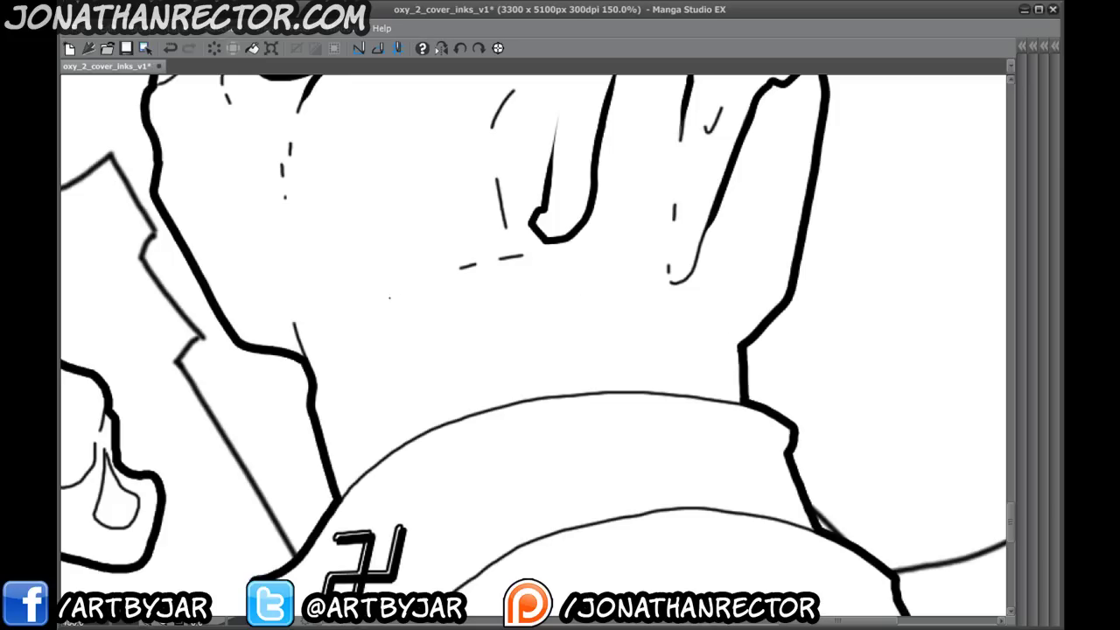
drag(253, 408, 475, 442)
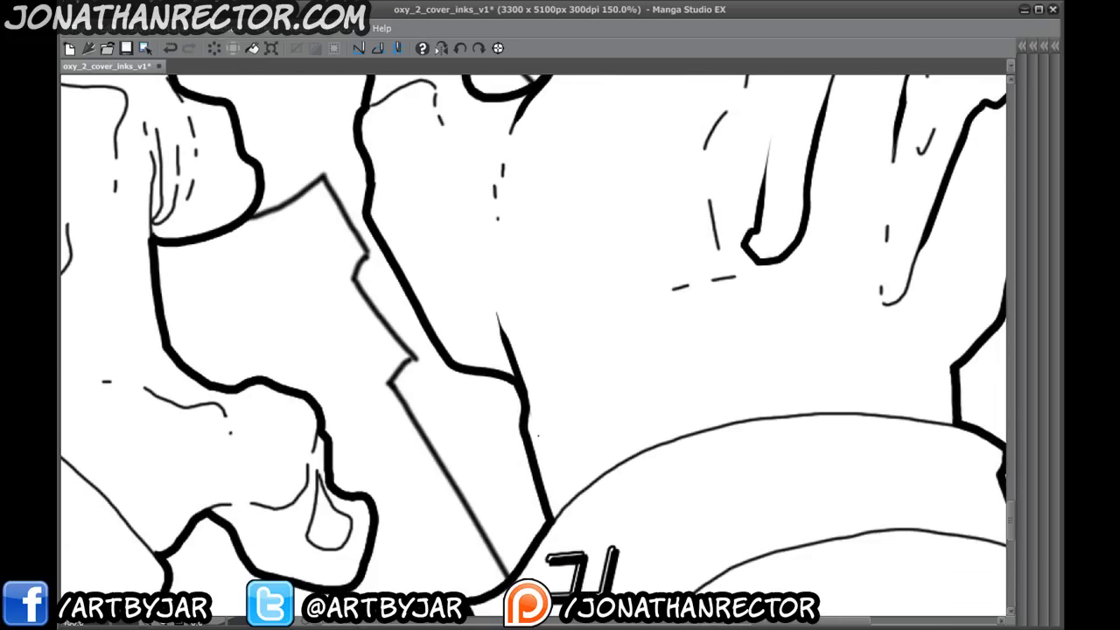
drag(435, 317, 478, 465)
mouse_move(443, 257)
mouse_down()
mouse_move(452, 379)
mouse_move(426, 386)
mouse_up()
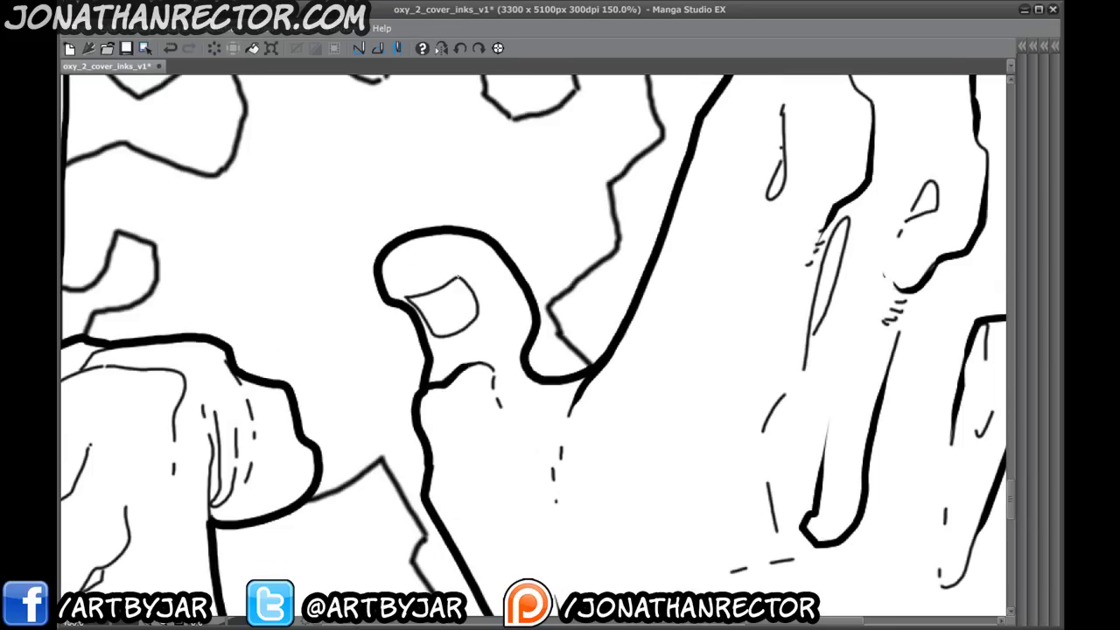
mouse_move(467, 282)
mouse_down()
mouse_move(481, 317)
mouse_move(431, 336)
mouse_move(421, 315)
mouse_up()
- Thicken the upper edge of the raised hand's cuff from its outer corner across to the wrist
drag(500, 470, 324, 220)
mouse_move(349, 332)
mouse_down()
mouse_move(822, 199)
mouse_move(751, 207)
mouse_move(617, 290)
mouse_up()
drag(748, 295, 233, 374)
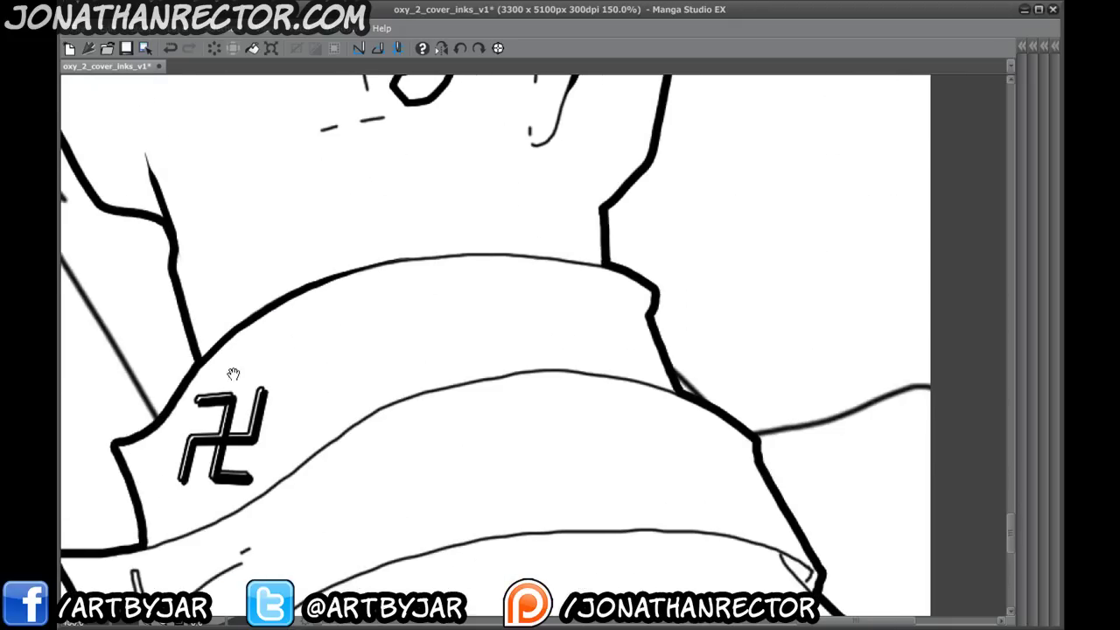
drag(415, 258, 602, 263)
mouse_move(381, 420)
mouse_down()
mouse_move(327, 306)
mouse_move(418, 271)
mouse_move(553, 253)
mouse_move(673, 291)
mouse_up()
drag(316, 444, 416, 403)
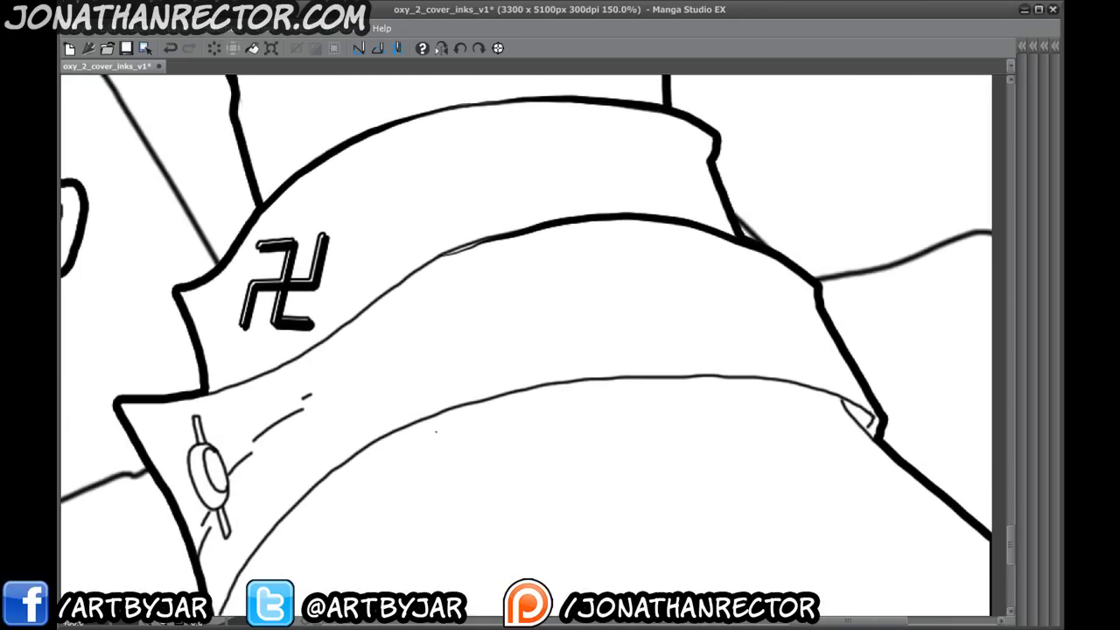
key(ctrl+z)
- Thicken both ends of the second cuff line beneath the emblem, tapering toward the middle
drag(413, 325, 332, 380)
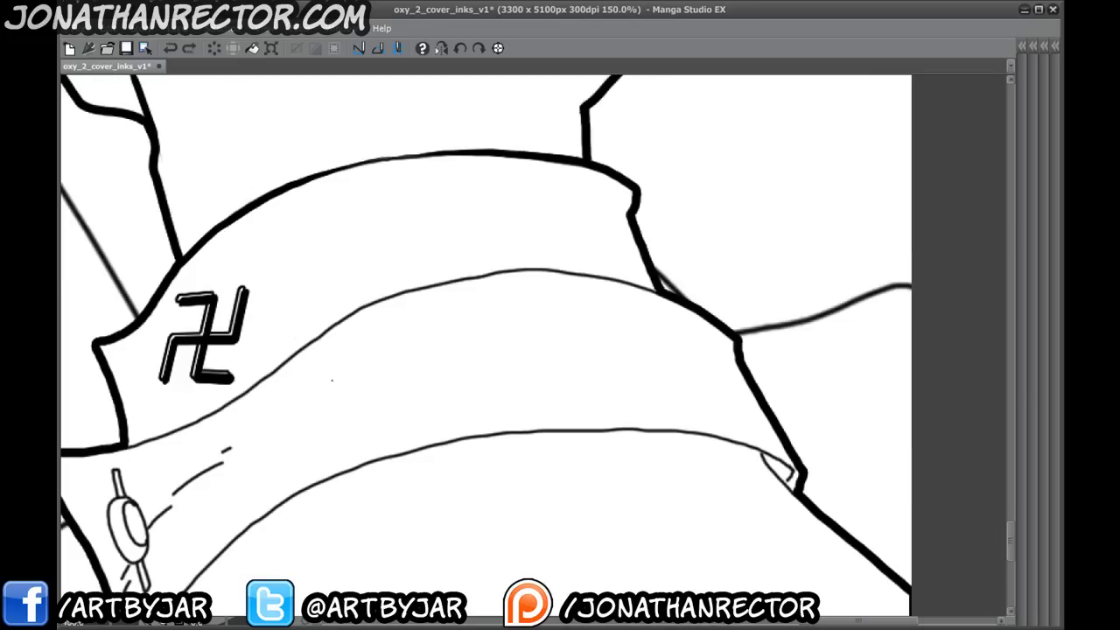
mouse_move(374, 299)
mouse_down()
mouse_move(530, 268)
mouse_move(628, 280)
mouse_move(670, 299)
mouse_up()
mouse_move(298, 355)
mouse_down()
mouse_move(665, 215)
mouse_move(600, 262)
mouse_move(486, 308)
mouse_up()
- Thicken the cuff's lower opening edge from its pointed corner below the button across to the small fold
mouse_move(600, 266)
mouse_down()
mouse_move(623, 178)
mouse_move(528, 226)
mouse_move(460, 305)
mouse_move(444, 359)
mouse_up()
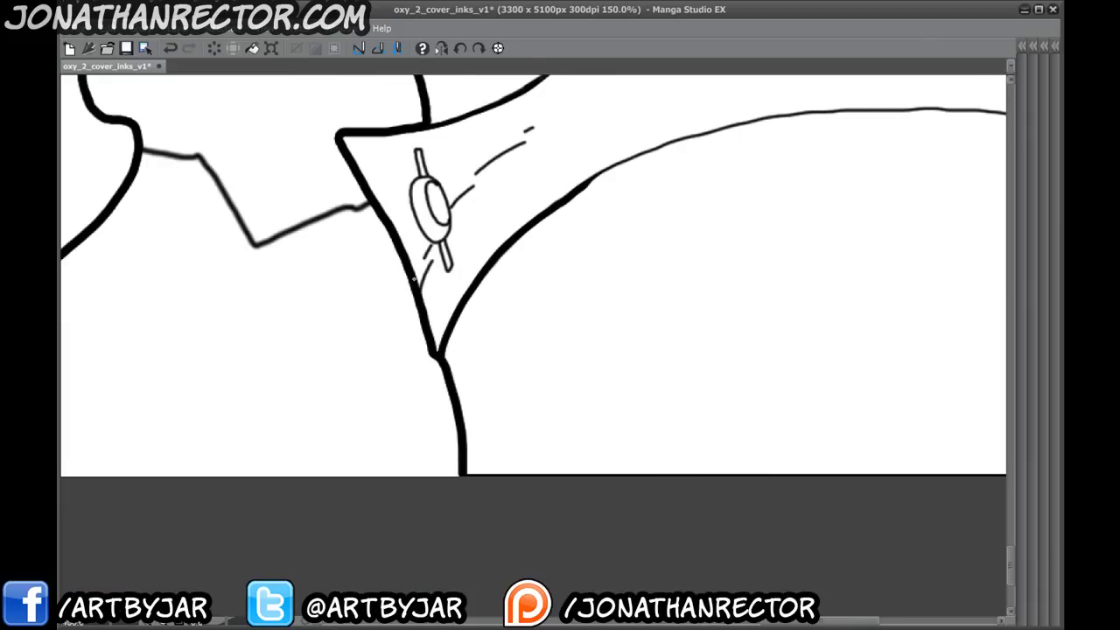
drag(570, 325, 335, 362)
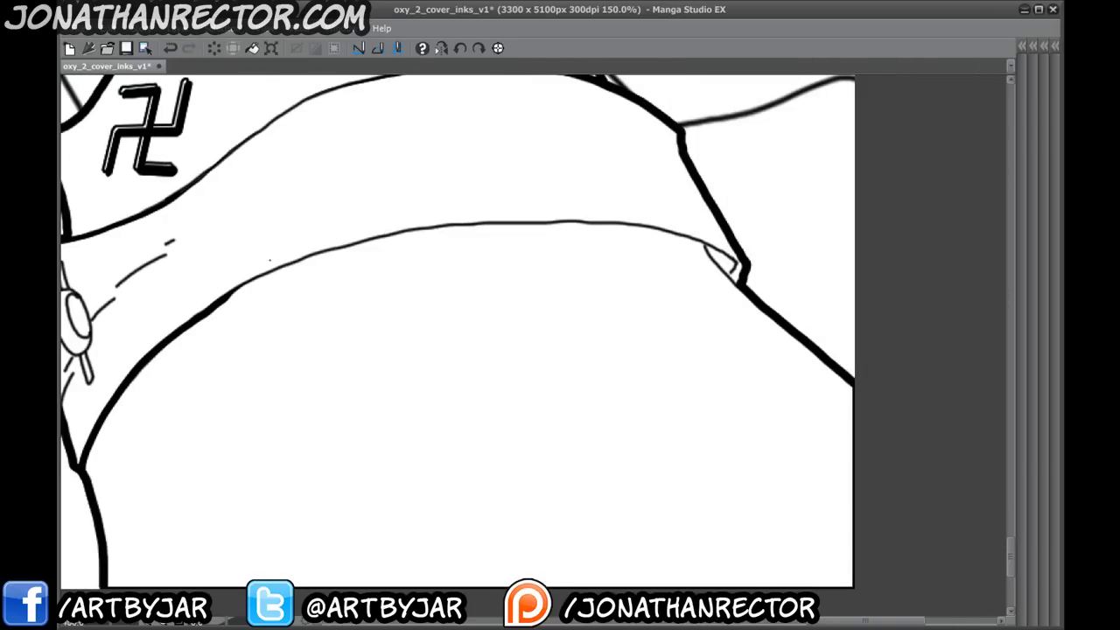
mouse_move(292, 263)
mouse_down()
mouse_move(462, 223)
mouse_move(581, 220)
mouse_move(676, 232)
mouse_move(733, 277)
mouse_up()
mouse_move(273, 432)
mouse_down()
mouse_move(438, 382)
mouse_move(575, 406)
mouse_up()
mouse_move(524, 265)
mouse_down()
mouse_move(555, 351)
mouse_move(532, 359)
mouse_move(516, 331)
mouse_move(555, 385)
mouse_up()
- Toggle the visibility of Layer 1 repeatedly to compare the raised hand with and without the added weight, leaving it shown
drag(219, 288, 671, 523)
drag(200, 438, 398, 131)
drag(289, 317, 299, 516)
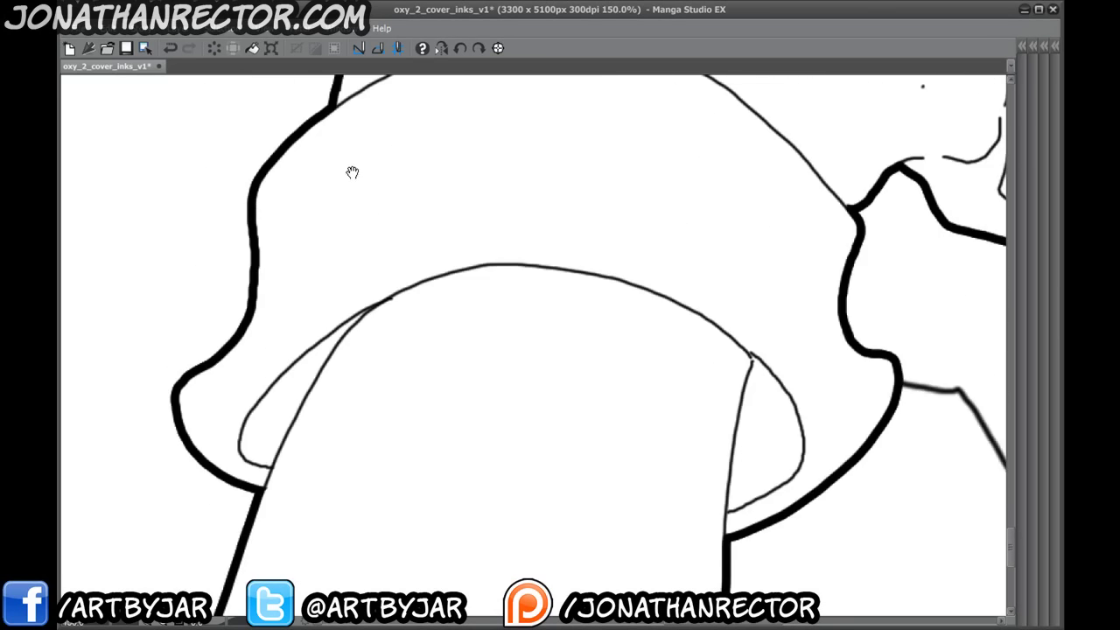
drag(352, 172, 286, 521)
drag(725, 481, 59, 391)
drag(540, 386, 489, 542)
key(ctrl+minus)
key(ctrl+minus)
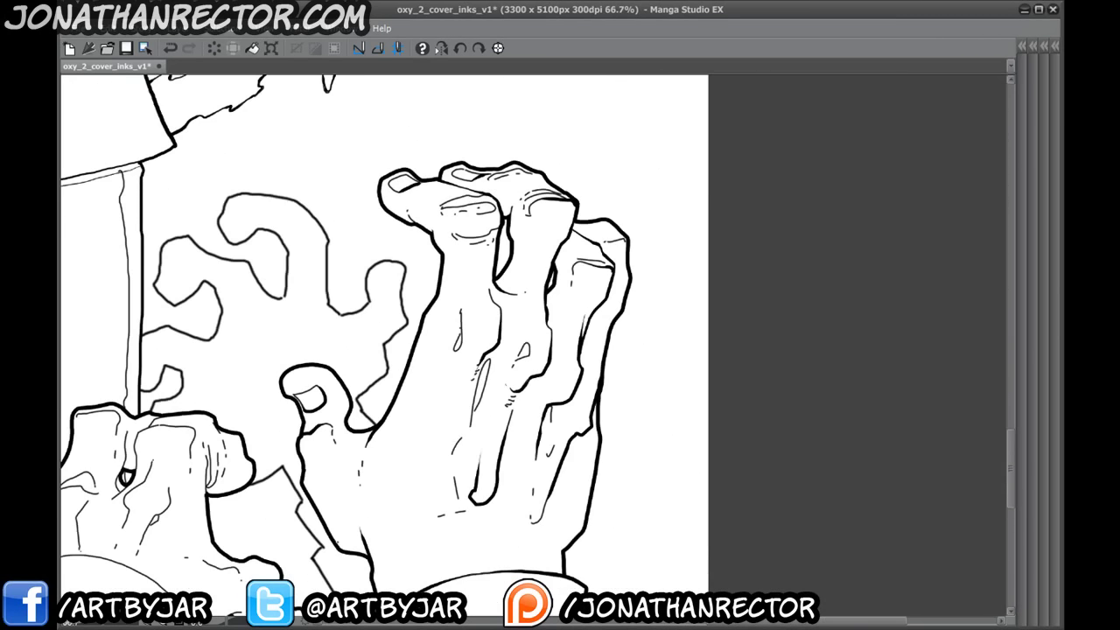
key(Tab)
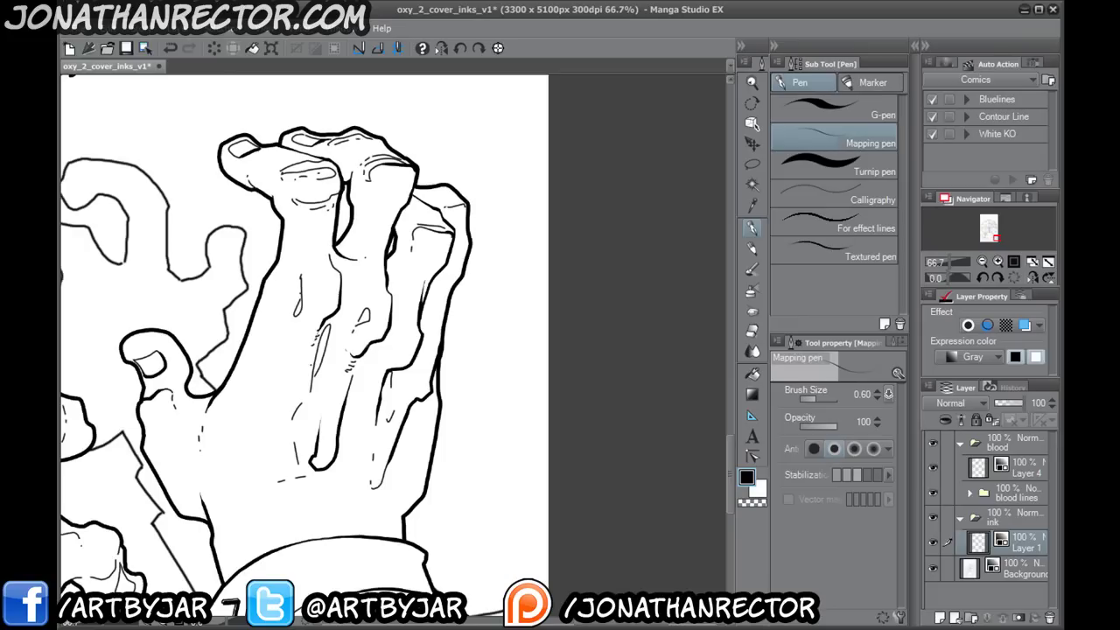
click(932, 542)
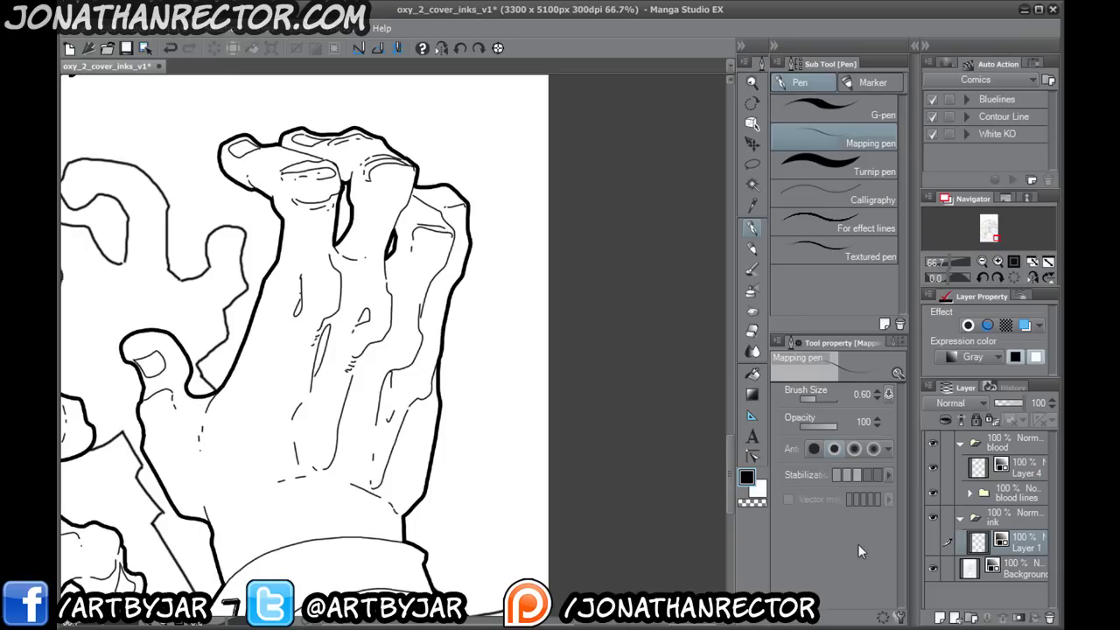
click(933, 542)
click(932, 543)
click(931, 543)
click(931, 541)
click(929, 541)
- Thicken the thumb-side half of the upper cuff edge on the neighbouring hand's sleeve, working at 150% with palettes hidden
drag(186, 471, 642, 282)
key(Tab)
scroll(538, 482, up, 2)
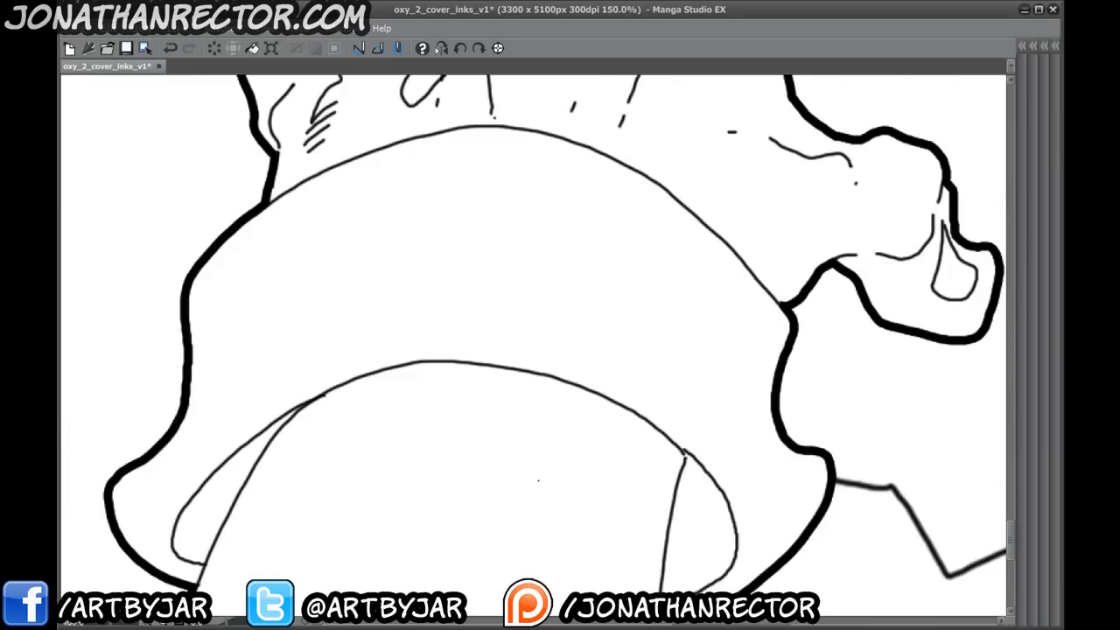
drag(457, 341, 422, 405)
mouse_move(428, 188)
mouse_down()
mouse_move(521, 193)
mouse_move(612, 237)
mouse_move(753, 372)
mouse_up()
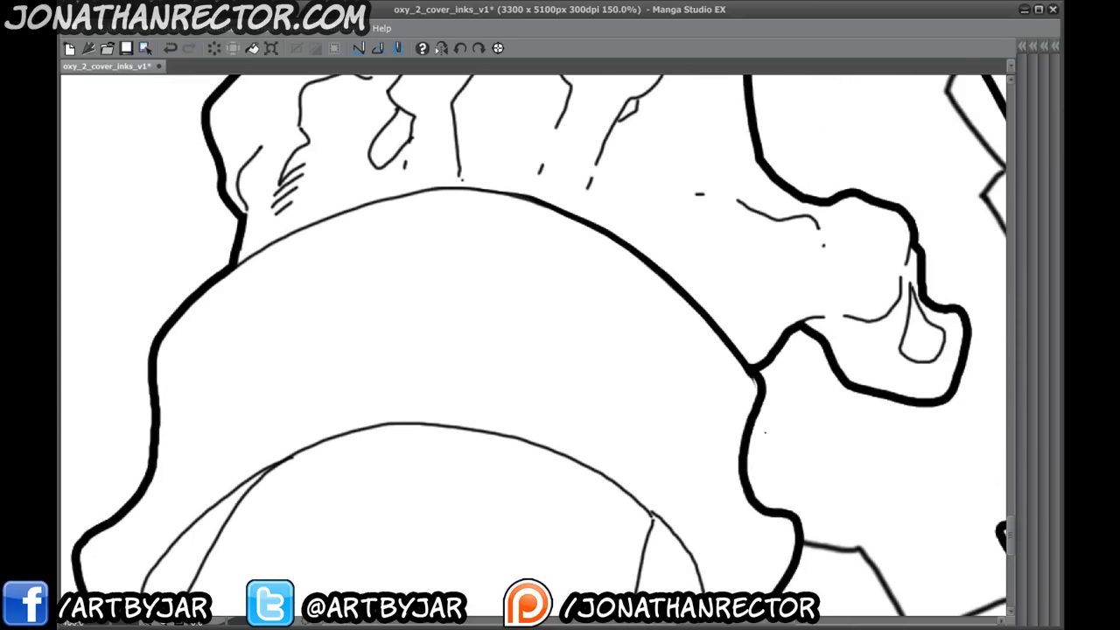
- Thicken the thumb-side rim of that cuff's opening and the sleeve edge running down from it
mouse_move(420, 452)
mouse_down()
mouse_move(433, 391)
mouse_move(386, 227)
mouse_move(489, 246)
mouse_move(548, 272)
mouse_move(626, 337)
mouse_move(649, 374)
mouse_move(650, 427)
mouse_move(576, 477)
mouse_up()
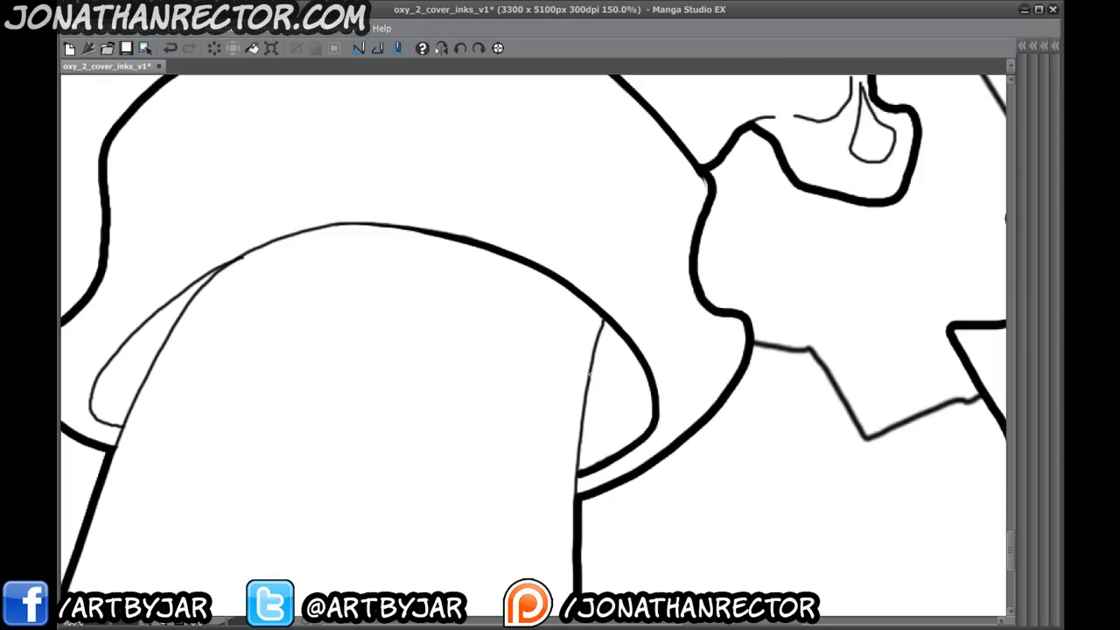
drag(589, 375, 603, 320)
drag(585, 408, 575, 500)
drag(259, 471, 635, 419)
drag(681, 179, 571, 231)
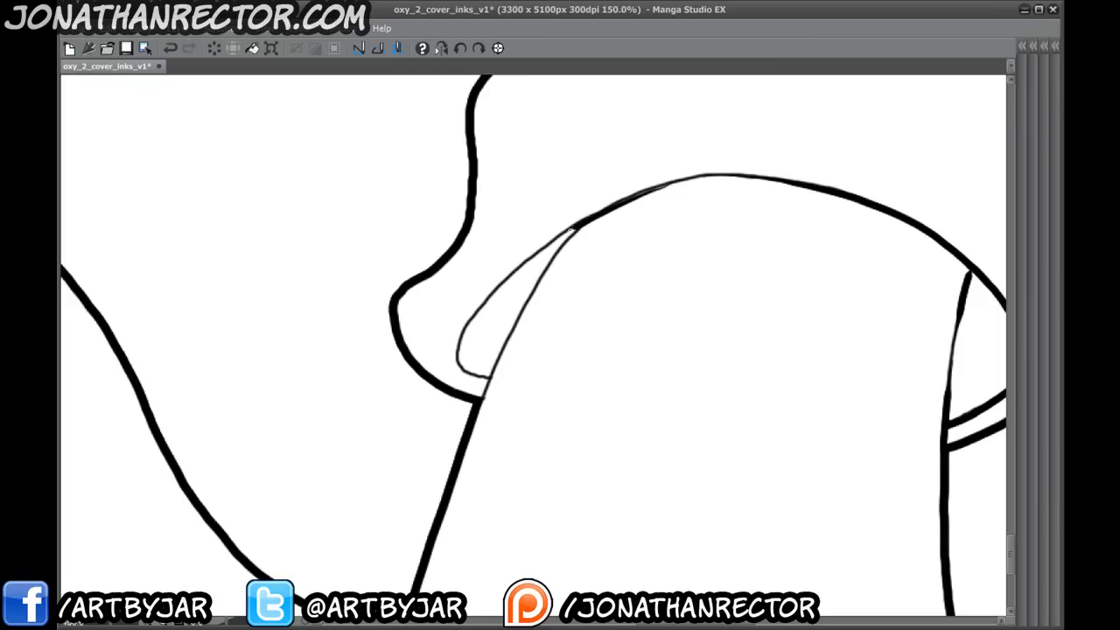
key(ctrl+z)
drag(669, 184, 597, 215)
click(171, 50)
- Rotate the canvas and thicken the opposite end of the cuff opening and the sleeve edge inside it
drag(217, 218, 418, 508)
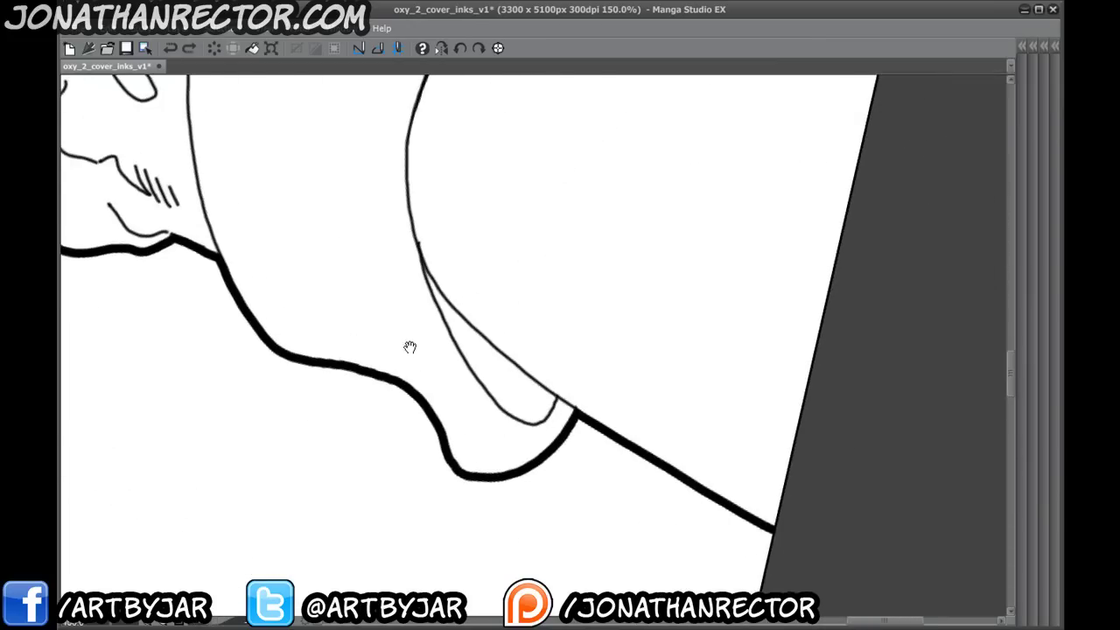
drag(410, 347, 463, 426)
mouse_move(456, 234)
mouse_down()
mouse_move(489, 383)
mouse_move(532, 463)
mouse_move(575, 500)
mouse_move(606, 477)
mouse_up()
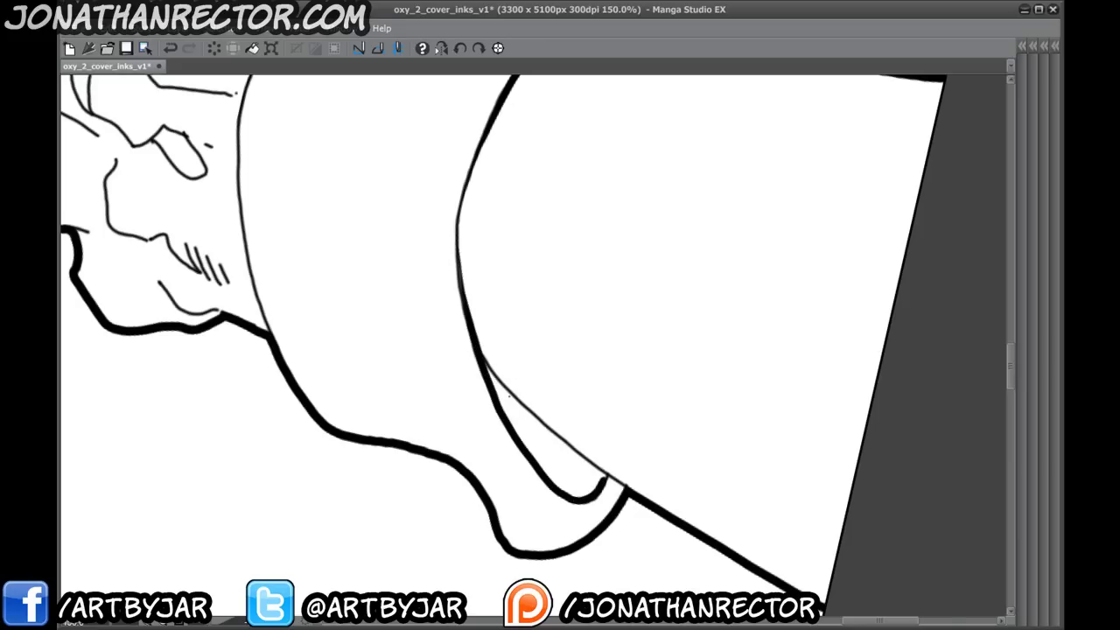
drag(525, 405, 475, 350)
drag(542, 420, 664, 512)
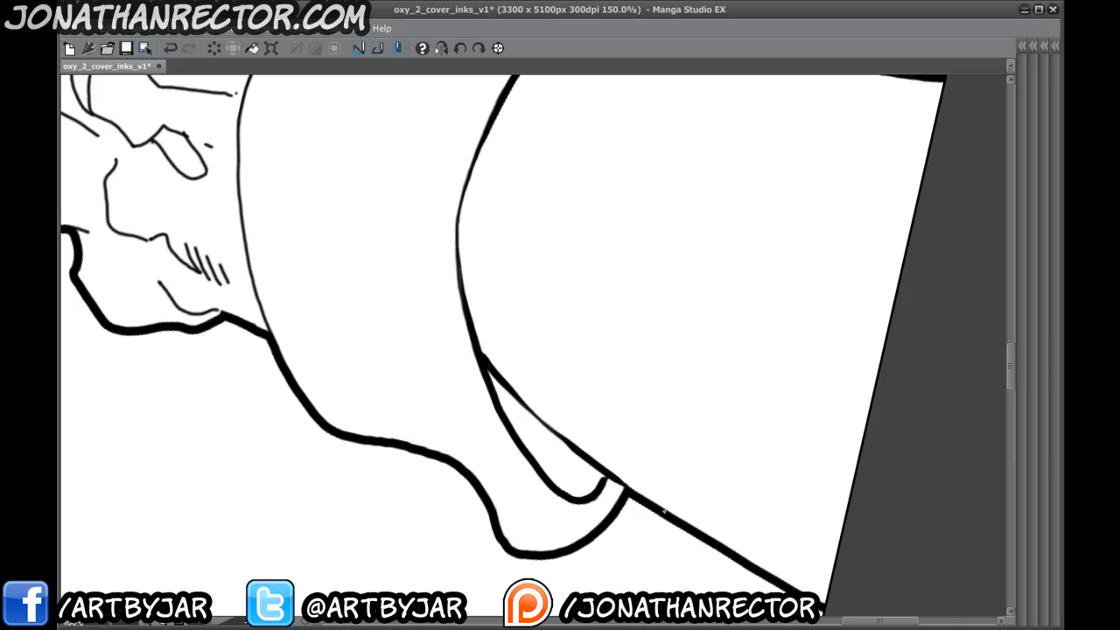
- Thicken the little-finger end of the upper cuff edge on the gripping hand's sleeve
drag(267, 411, 593, 576)
drag(193, 400, 444, 176)
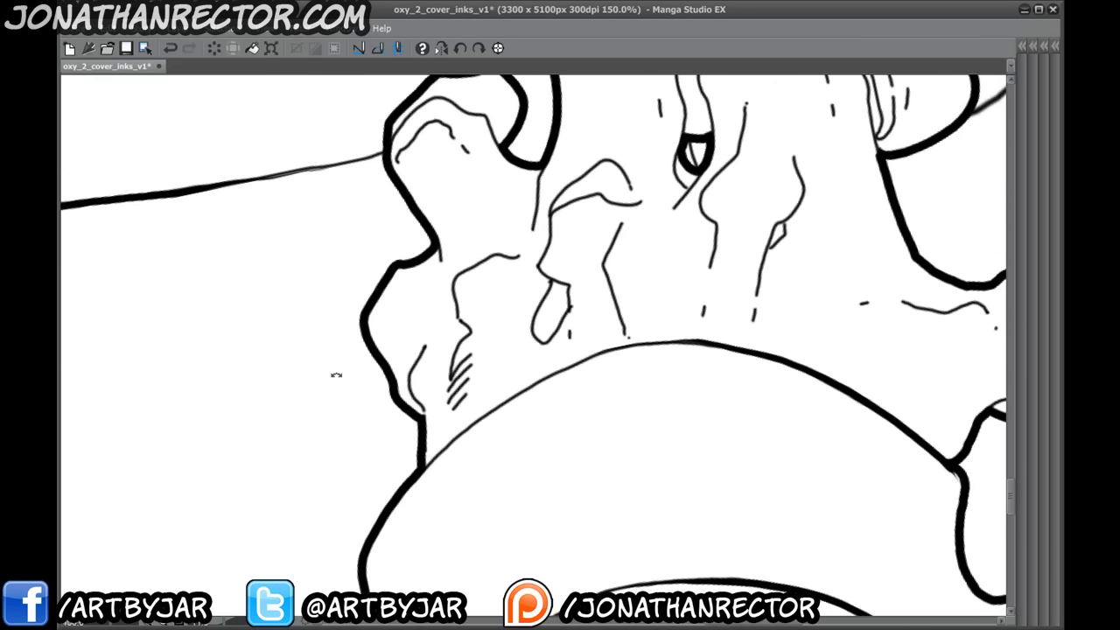
drag(357, 269, 326, 491)
drag(601, 219, 576, 366)
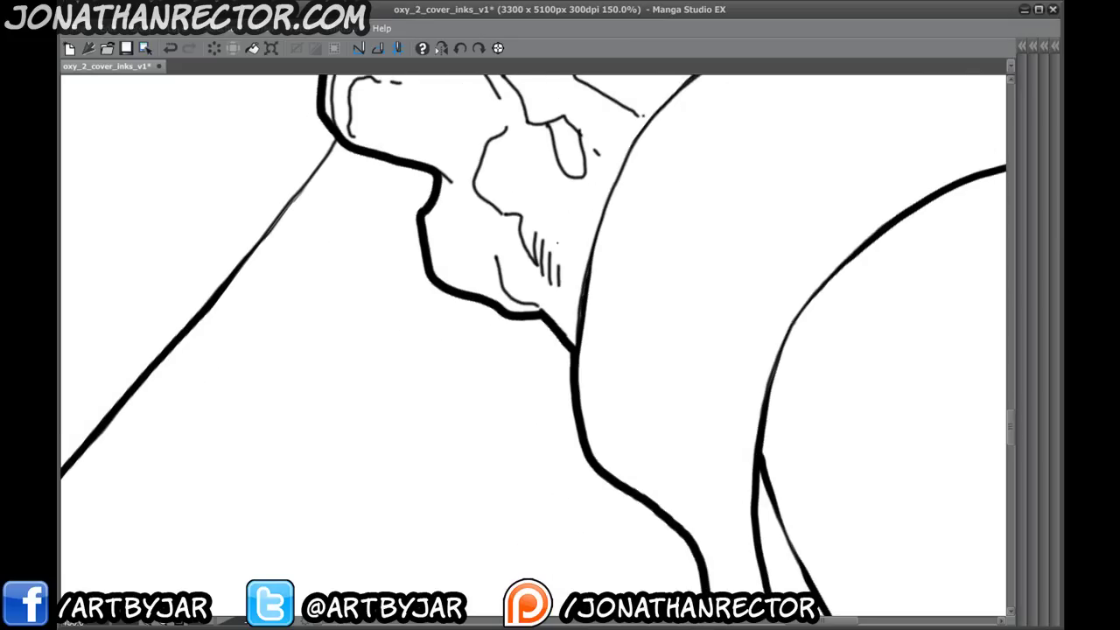
- Thicken the creases of the gripping hand's ring and little fingers, including the fingertip fold and the little-finger knuckle line
drag(558, 242, 503, 415)
drag(269, 434, 359, 258)
drag(390, 375, 403, 413)
drag(387, 342, 334, 419)
drag(386, 364, 403, 408)
mouse_move(354, 324)
mouse_down()
mouse_move(263, 399)
mouse_move(282, 443)
mouse_up()
mouse_move(253, 330)
mouse_down()
mouse_move(288, 306)
mouse_move(334, 327)
mouse_move(351, 356)
mouse_up()
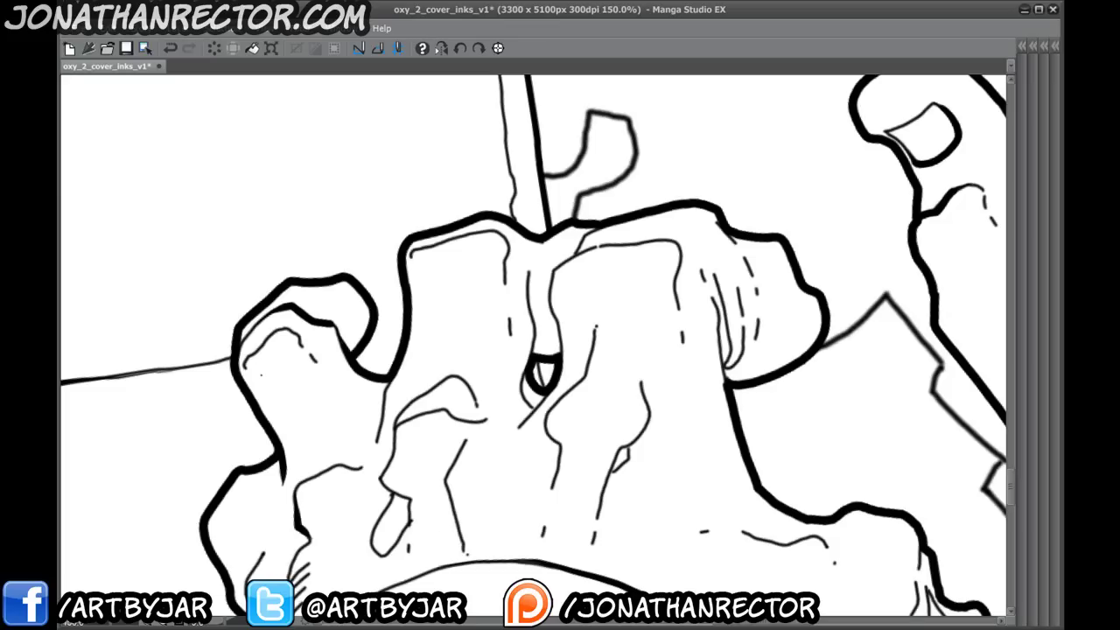
- Thicken the lines of the gap between the gripping hand's index and middle fingers, the middle-ring crease and the index knuckle's inner crease
drag(428, 384, 294, 392)
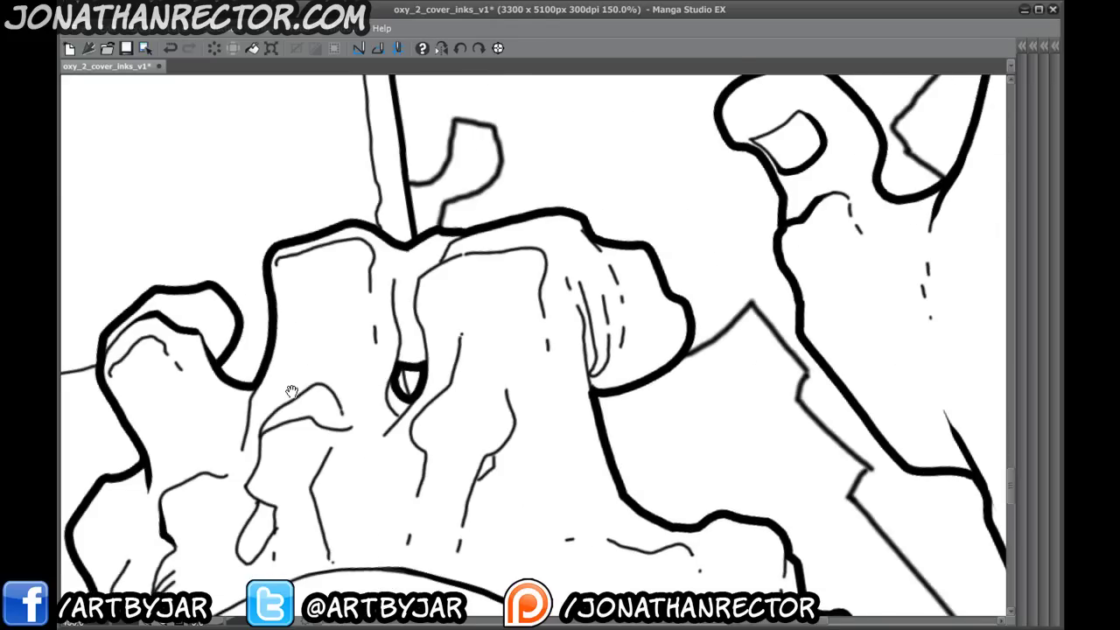
mouse_move(460, 234)
mouse_down()
mouse_move(429, 272)
mouse_move(415, 319)
mouse_move(429, 376)
mouse_up()
mouse_move(296, 357)
mouse_down()
mouse_move(306, 368)
mouse_move(326, 311)
mouse_up()
drag(420, 226, 418, 315)
drag(292, 332, 389, 240)
drag(360, 297, 367, 241)
mouse_move(506, 257)
mouse_down()
mouse_move(472, 242)
mouse_move(504, 229)
mouse_move(513, 315)
mouse_up()
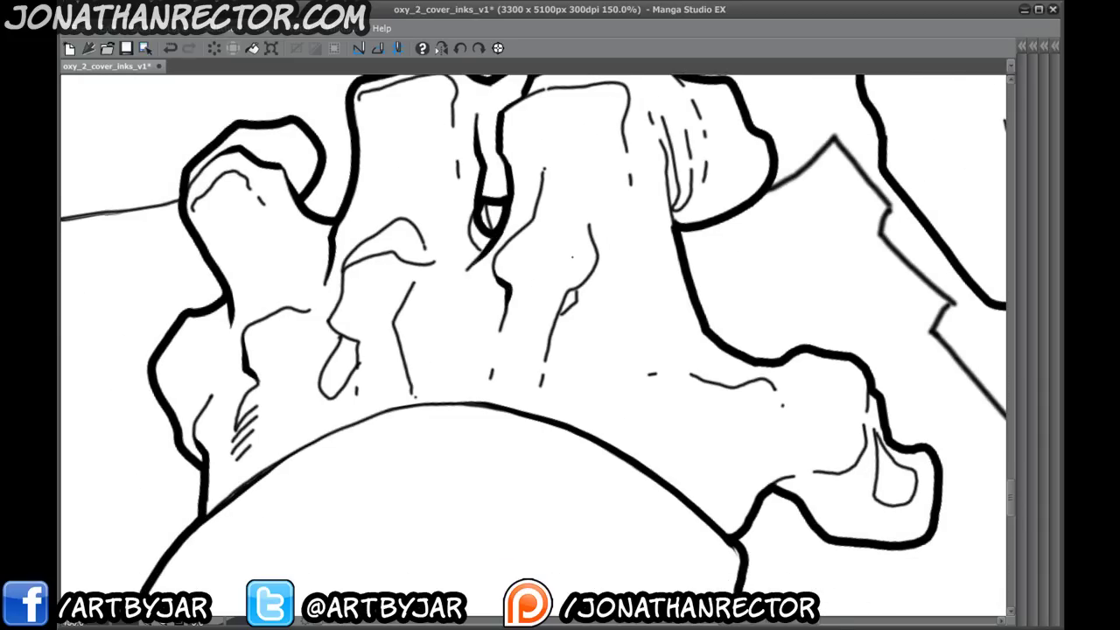
- Thicken the outer line of the gripping hand's index knuckle down to the cuff and the neighbouring tendon line
mouse_move(597, 246)
mouse_down()
mouse_move(564, 297)
mouse_move(541, 385)
mouse_up()
drag(545, 337, 536, 414)
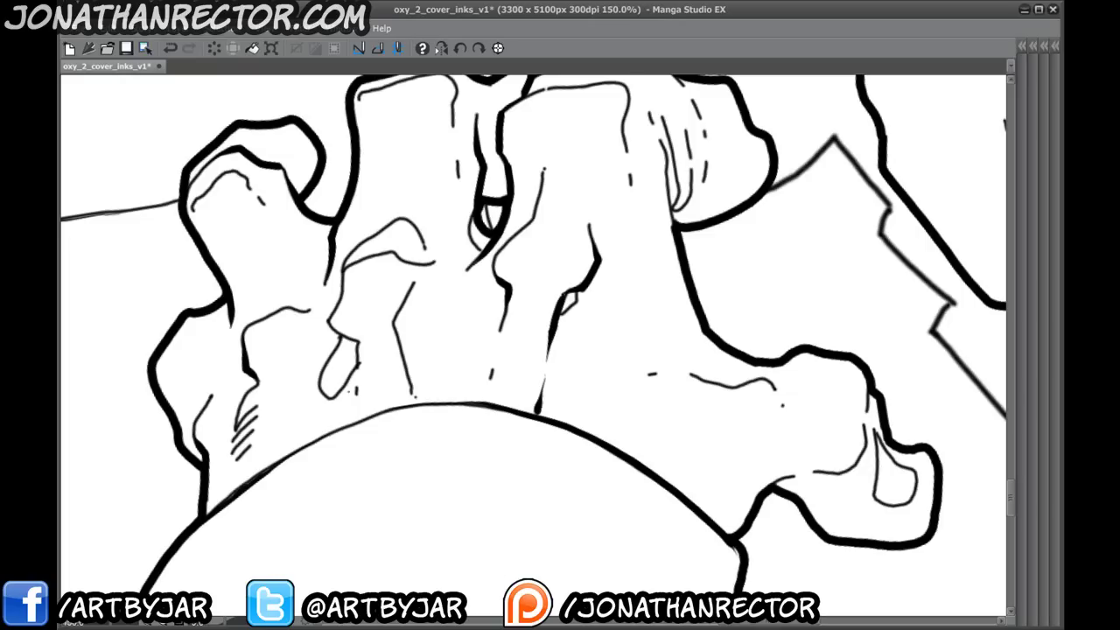
drag(317, 408, 359, 396)
mouse_move(453, 274)
mouse_down()
mouse_move(438, 308)
mouse_move(456, 389)
mouse_up()
drag(326, 416, 416, 339)
- Thicken the short line at the base of the index fingertip joint and the arch and fold around the gripping hand's middle knuckle
mouse_move(463, 235)
mouse_down()
mouse_move(492, 254)
mouse_move(477, 299)
mouse_up()
drag(475, 250, 458, 273)
drag(541, 366, 297, 520)
drag(279, 433, 328, 472)
mouse_move(278, 408)
mouse_down()
mouse_move(281, 366)
mouse_move(347, 322)
mouse_move(354, 340)
mouse_up()
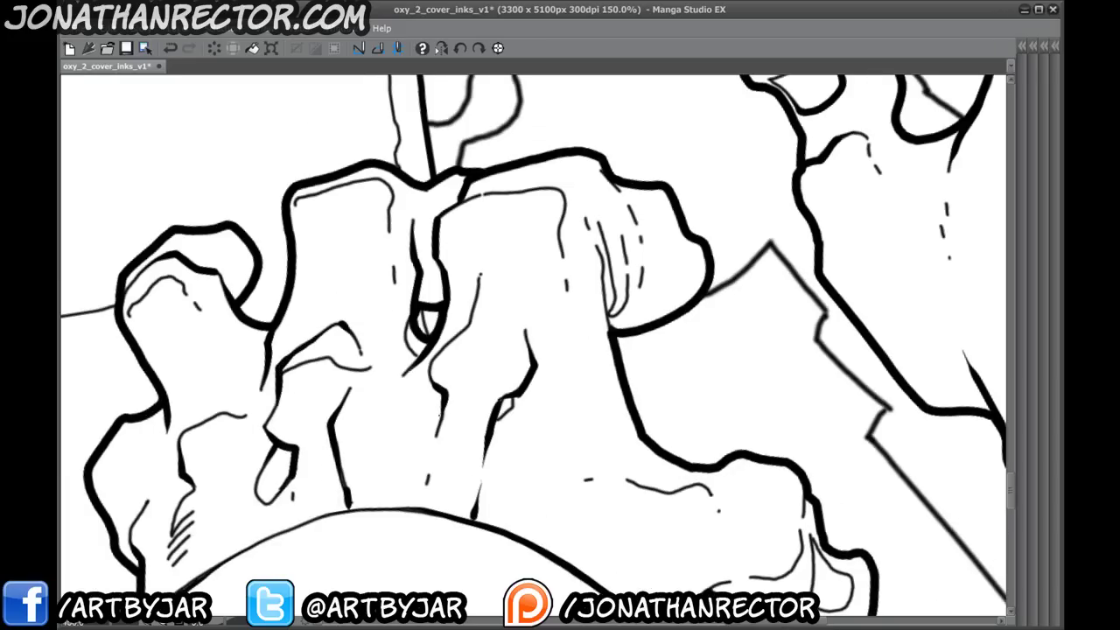
- Thicken the joint line across the gripping hand's index finger and the folds inside its curled tip
drag(441, 415, 398, 434)
mouse_move(418, 222)
mouse_down()
mouse_move(525, 214)
mouse_move(516, 247)
mouse_move(520, 287)
mouse_up()
drag(559, 246, 570, 331)
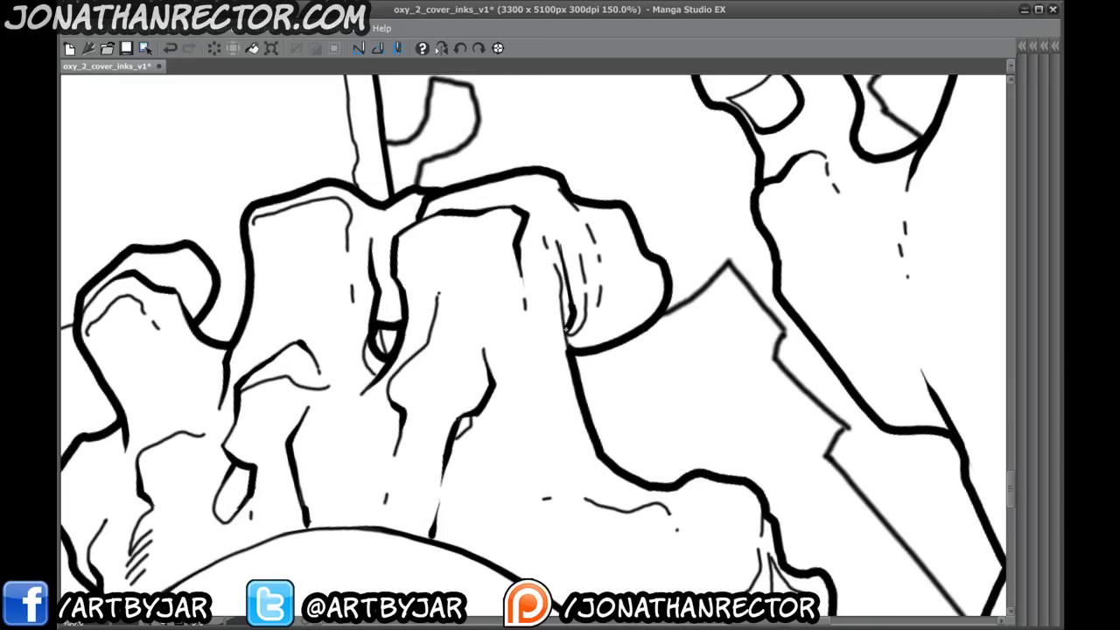
drag(559, 282, 569, 348)
drag(585, 309, 569, 335)
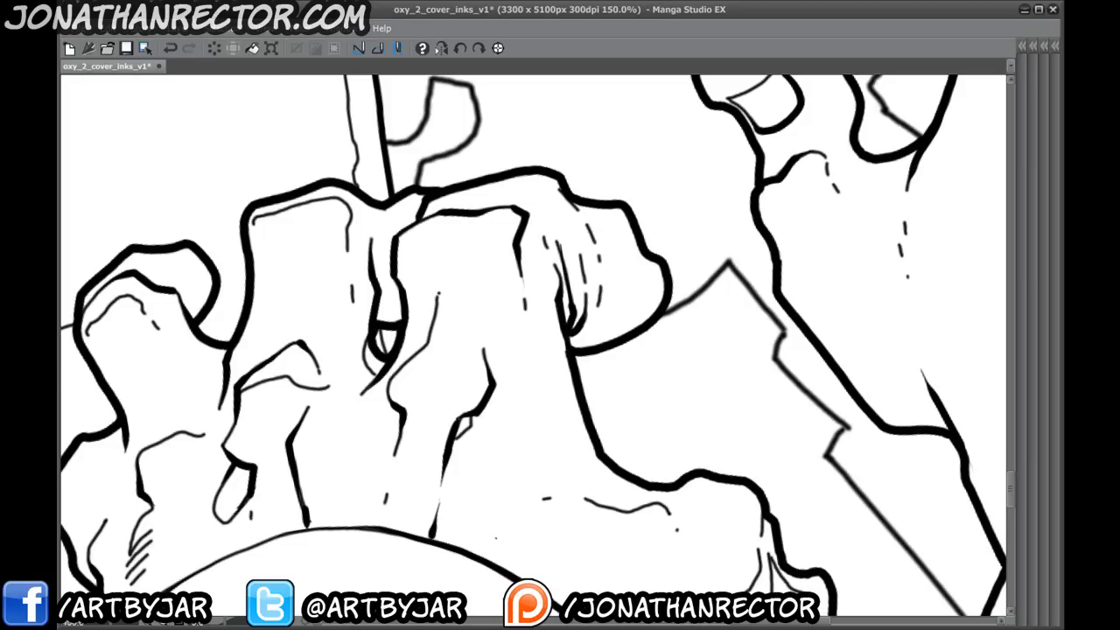
- Thicken the gripping hand's thumb details: the fold at its base, the joint creases and the thumbnail outline
drag(480, 464, 362, 260)
mouse_move(486, 305)
mouse_down()
mouse_move(519, 312)
mouse_move(535, 299)
mouse_up()
click(600, 327)
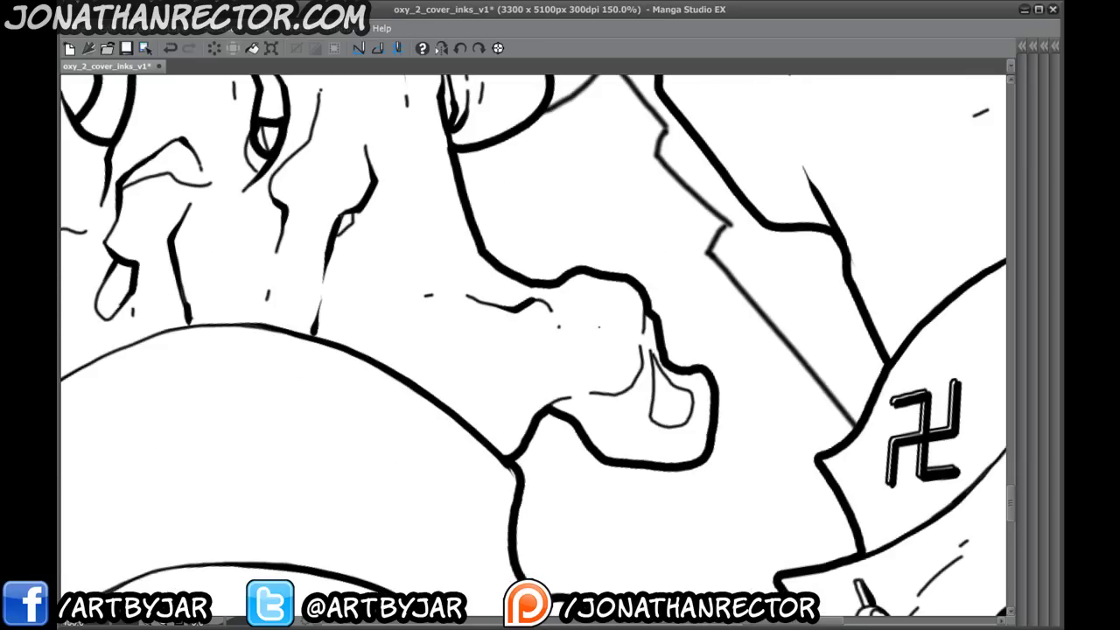
mouse_move(643, 304)
mouse_down()
mouse_move(648, 336)
mouse_move(597, 394)
mouse_move(544, 412)
mouse_move(553, 404)
mouse_move(479, 382)
mouse_up()
mouse_move(578, 331)
mouse_down()
mouse_move(573, 396)
mouse_move(597, 404)
mouse_move(618, 375)
mouse_up()
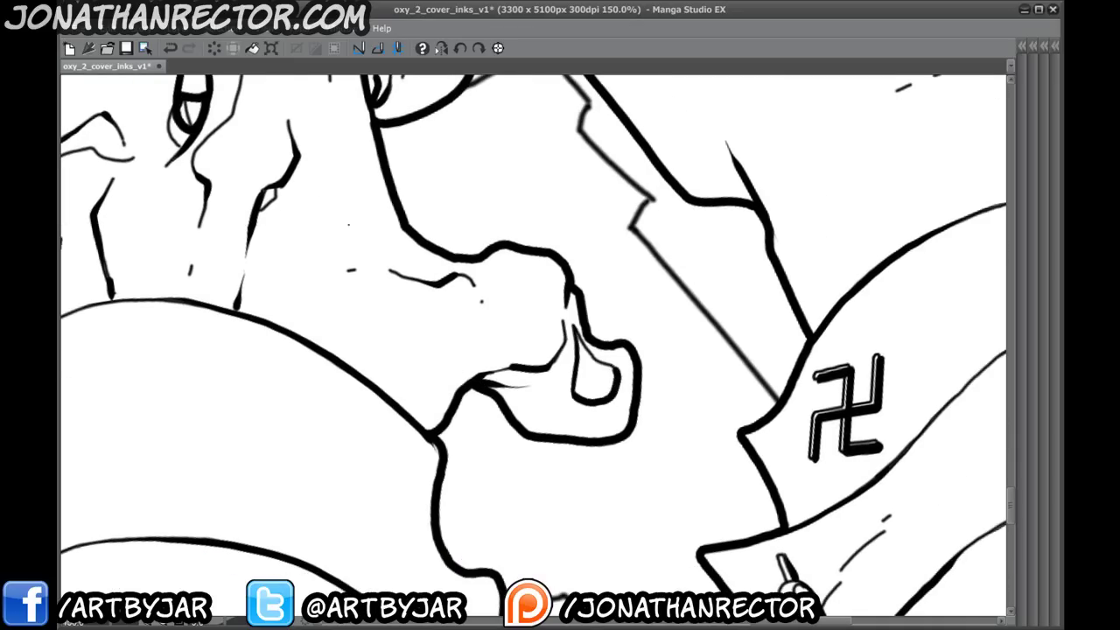
- Thicken the upper cuff edge on the open hand's sleeve from both ends, leaving a thinner stretch between them
drag(231, 353, 537, 493)
drag(428, 372, 466, 461)
drag(329, 442, 381, 471)
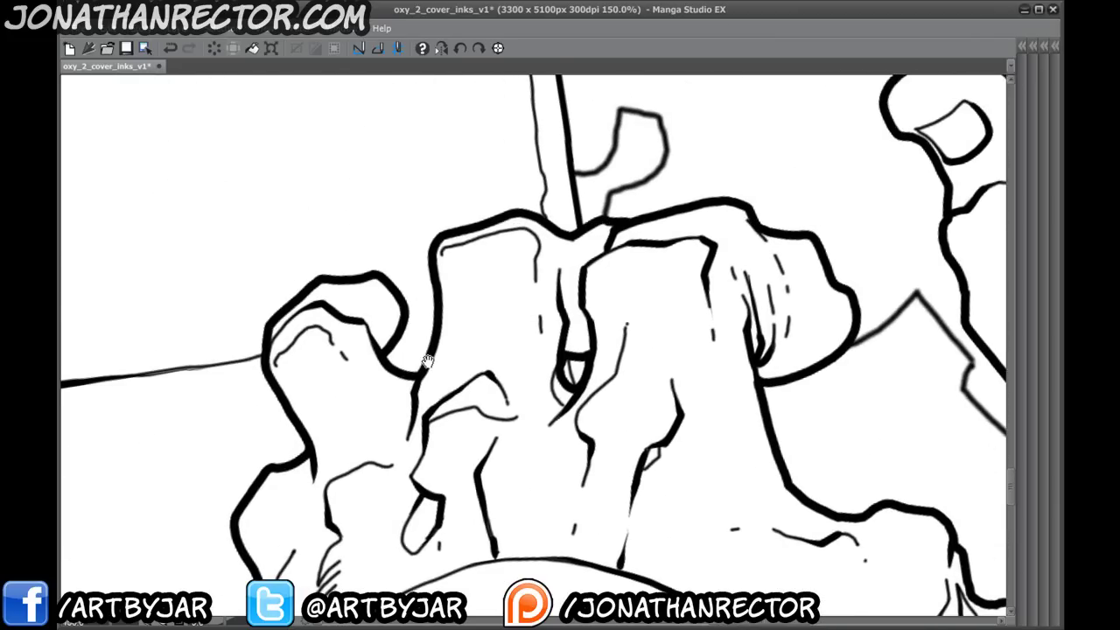
mouse_move(473, 238)
mouse_down()
mouse_move(535, 233)
mouse_move(538, 263)
mouse_up()
drag(490, 350, 539, 224)
drag(211, 417, 549, 516)
drag(282, 417, 526, 423)
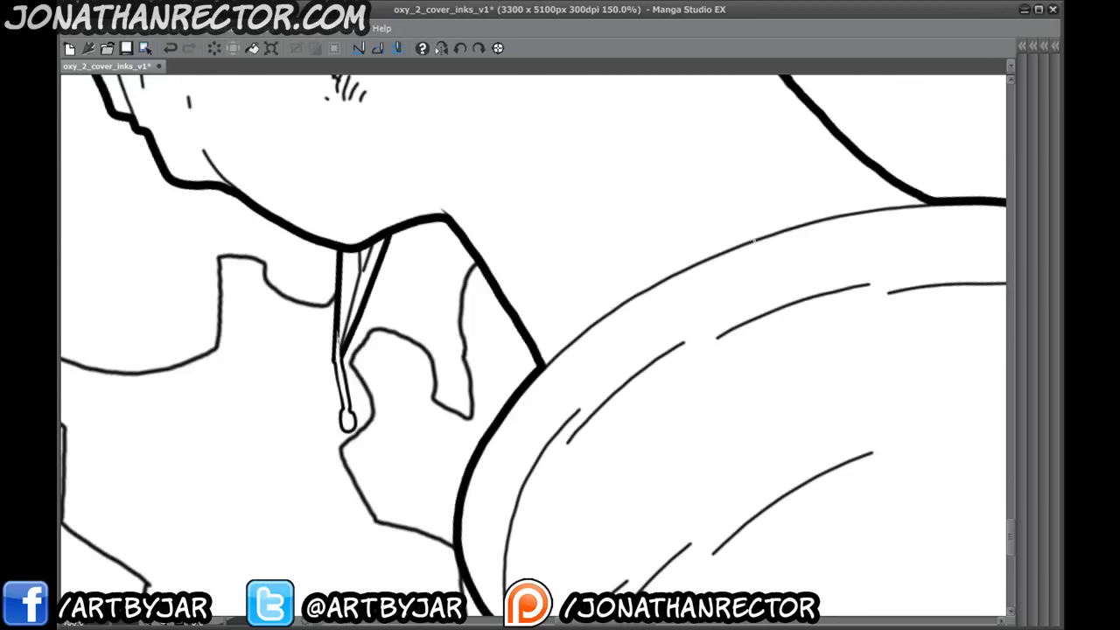
mouse_move(739, 244)
mouse_down()
mouse_move(661, 280)
mouse_move(536, 380)
mouse_move(168, 494)
mouse_up()
key(ctrl+z)
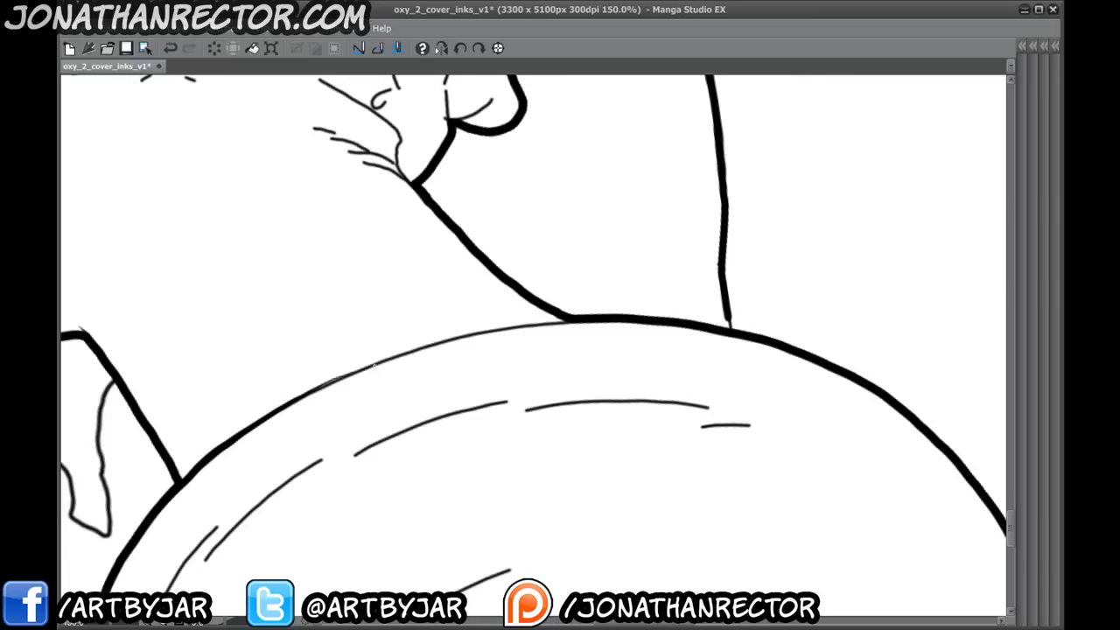
drag(385, 360, 567, 320)
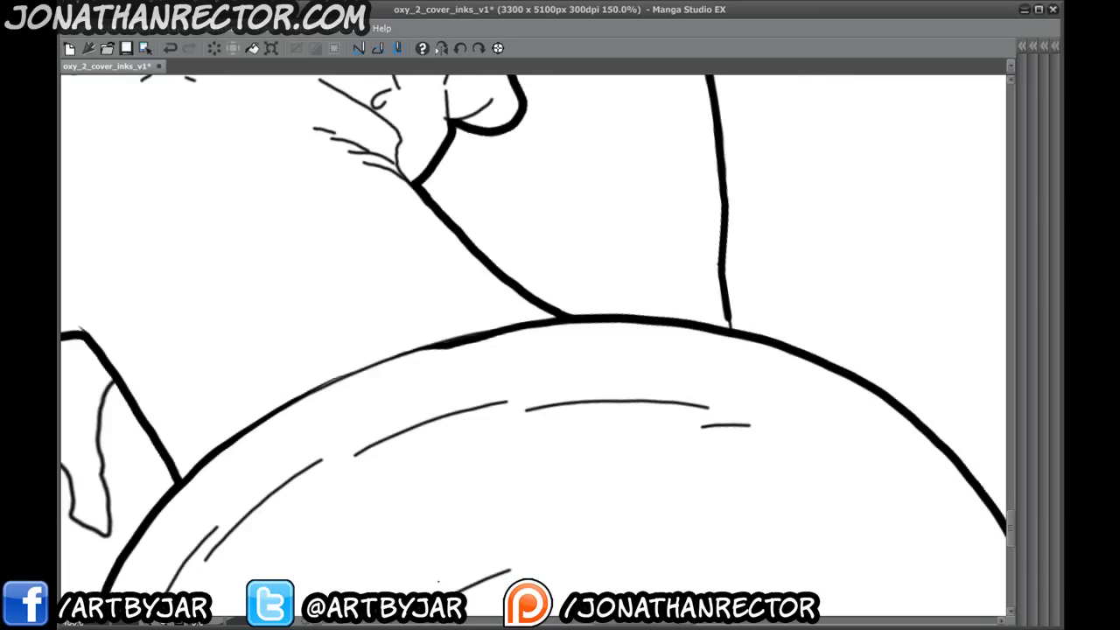
- Thicken the crease beside the open hand's little finger and the knuckle and curled folds of that finger, adding a tapered inner fold
drag(290, 138, 408, 365)
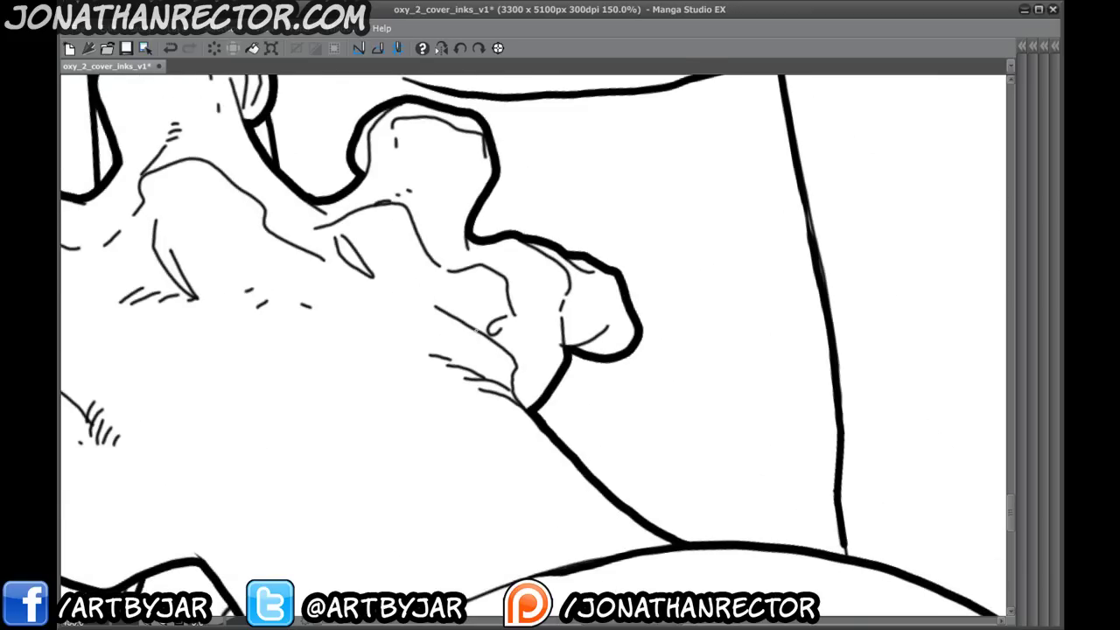
mouse_move(464, 323)
mouse_down()
mouse_move(514, 377)
mouse_move(526, 407)
mouse_up()
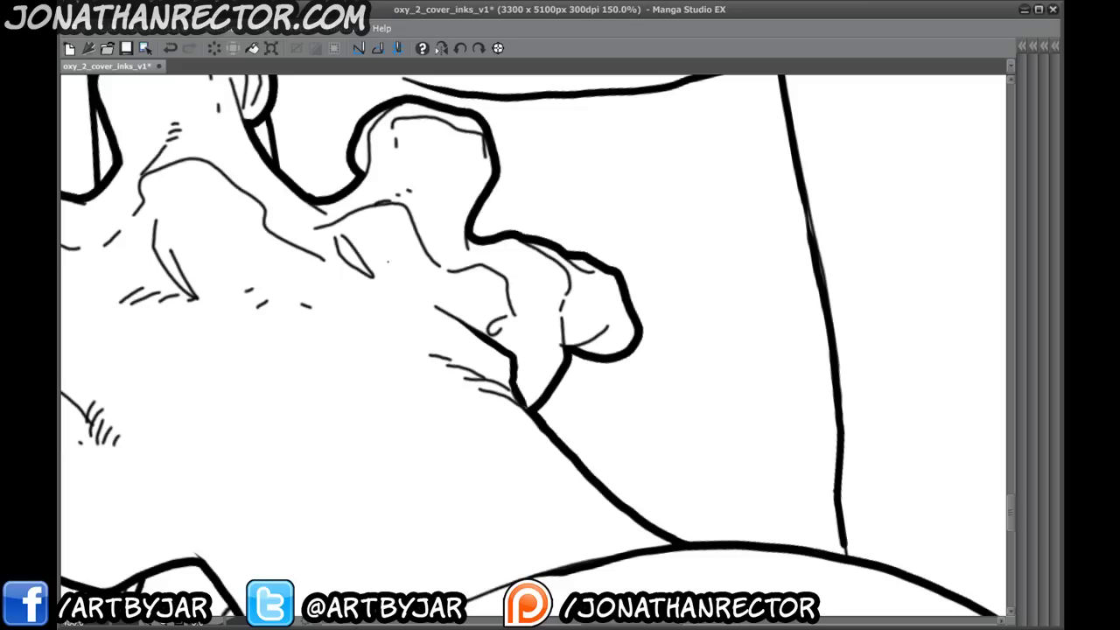
drag(409, 285, 487, 332)
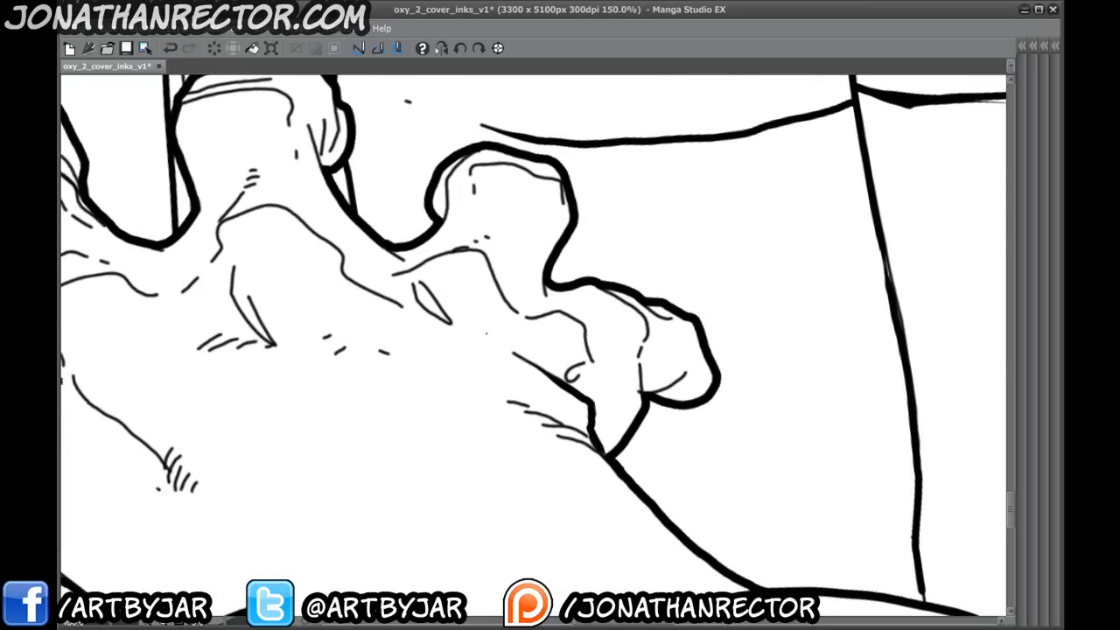
drag(412, 332, 635, 342)
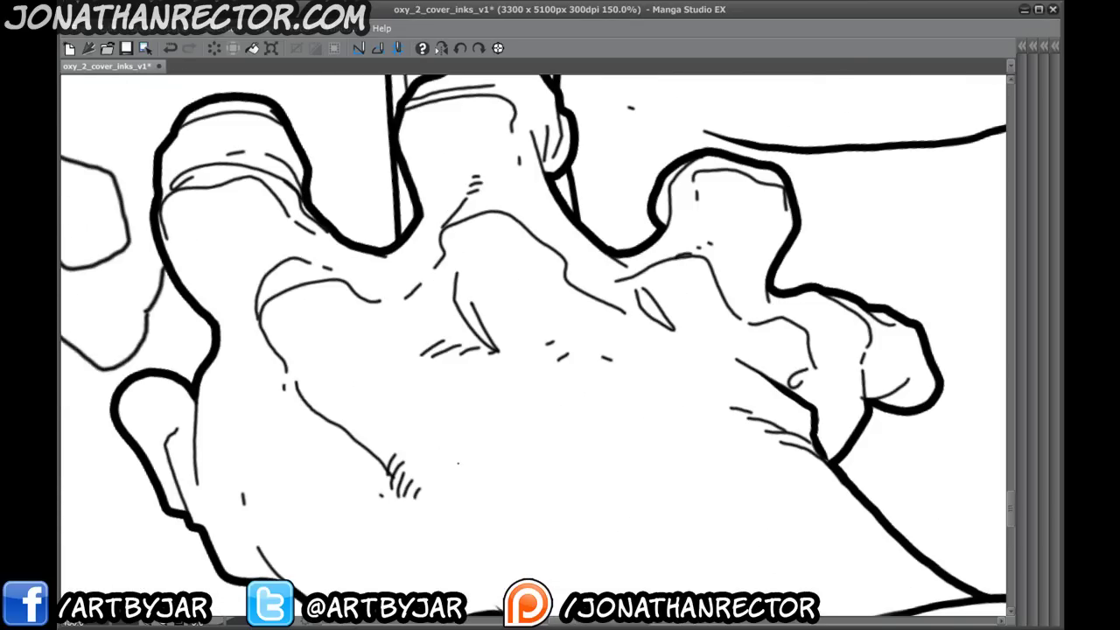
drag(720, 362, 600, 319)
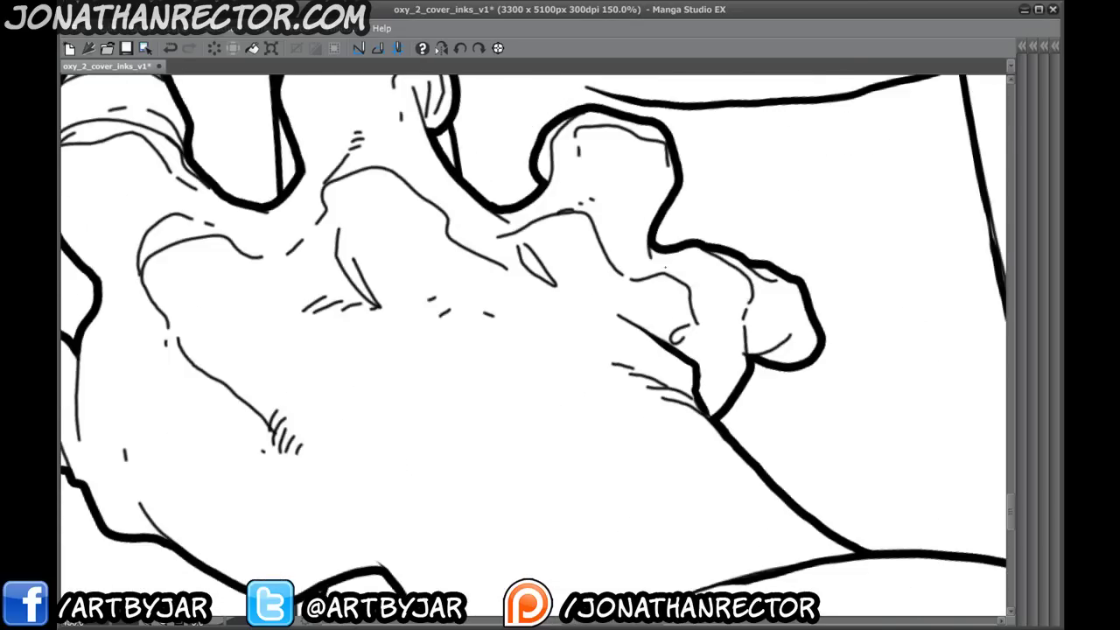
mouse_move(656, 275)
mouse_down()
mouse_move(699, 292)
mouse_move(707, 372)
mouse_up()
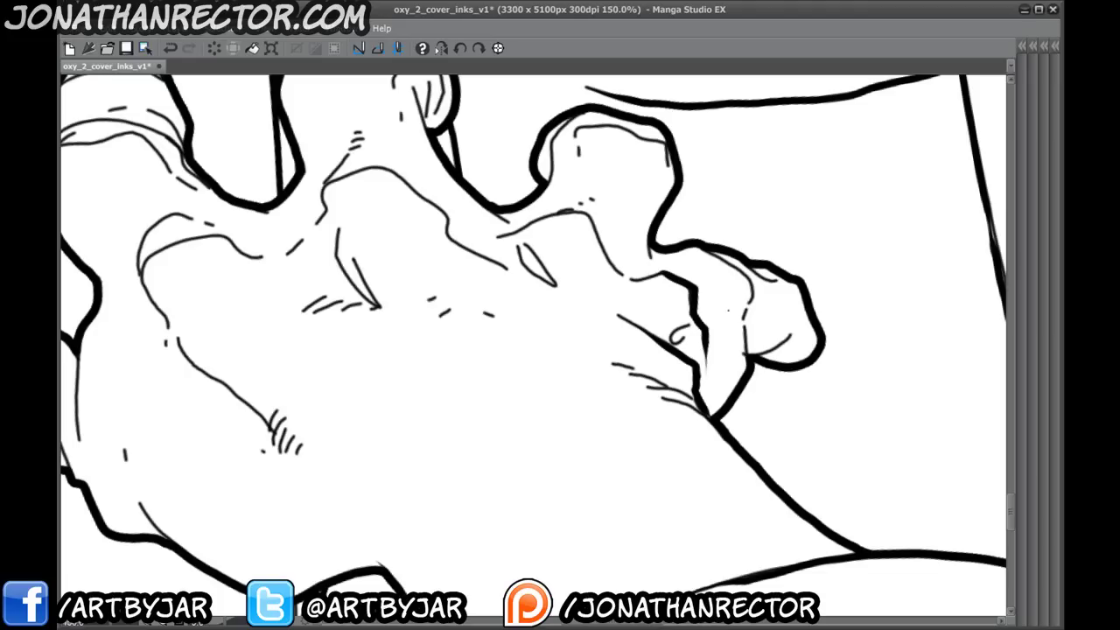
mouse_move(709, 248)
mouse_down()
mouse_move(755, 281)
mouse_move(716, 412)
mouse_up()
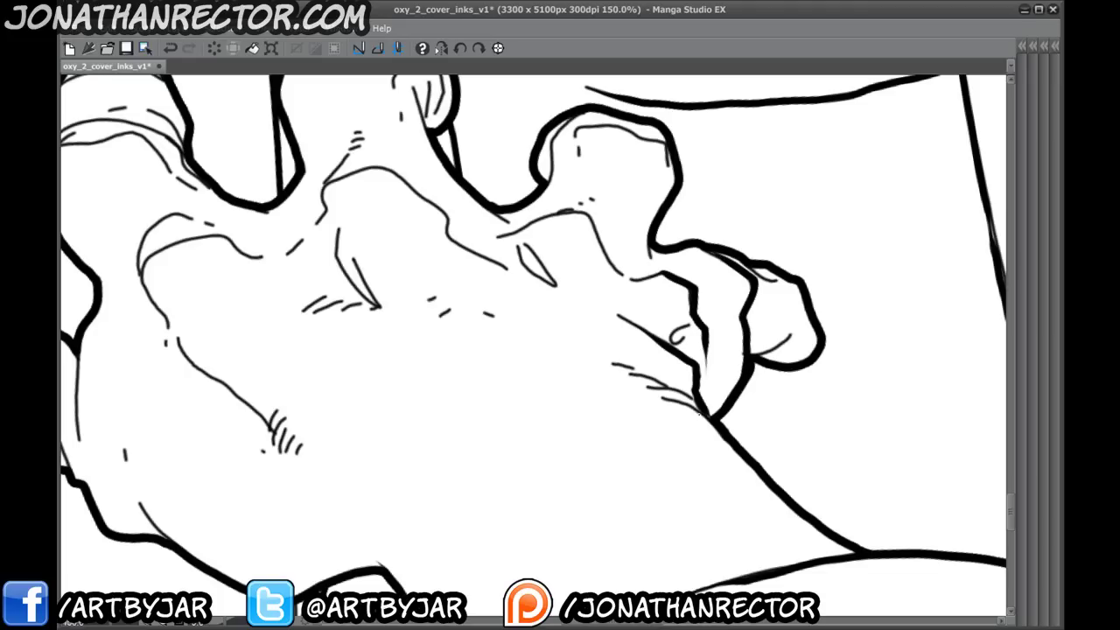
drag(795, 322, 749, 354)
drag(720, 306, 710, 411)
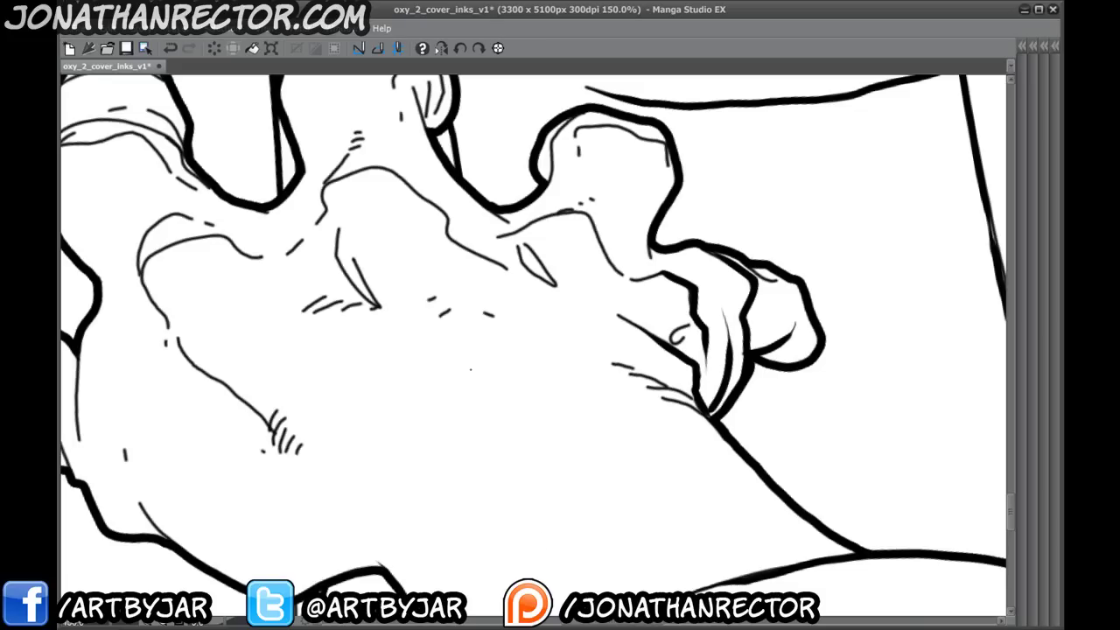
- Thicken the open hand's ring-finger knuckle line and the joint line near its fingertip
mouse_move(558, 240)
mouse_down()
mouse_move(570, 299)
mouse_move(607, 280)
mouse_move(639, 342)
mouse_up()
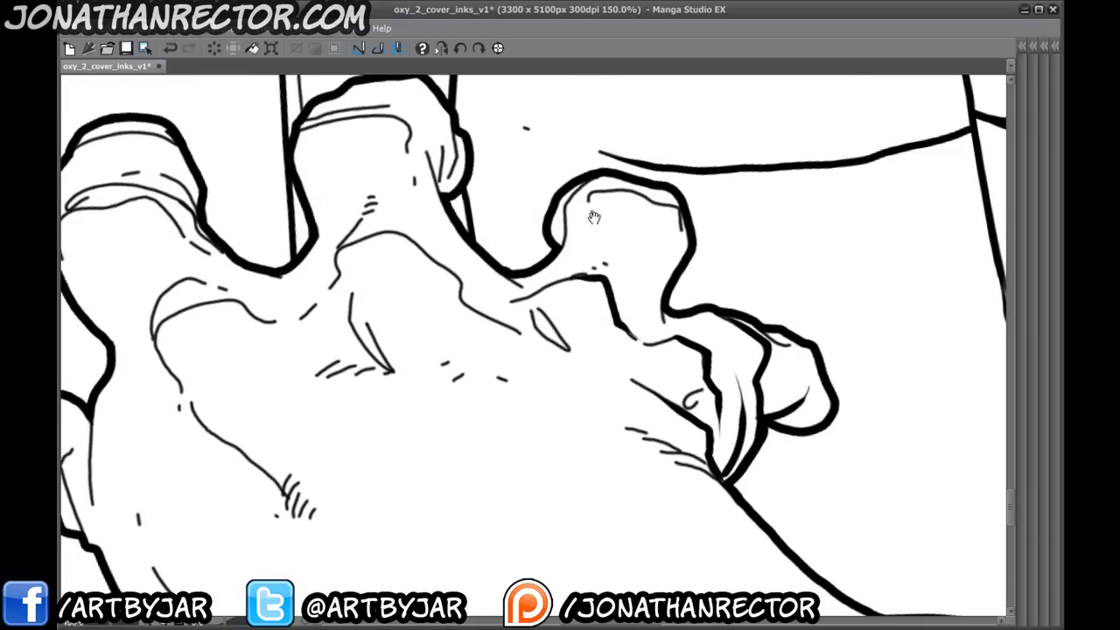
mouse_move(620, 192)
mouse_down()
mouse_move(674, 208)
mouse_move(689, 251)
mouse_up()
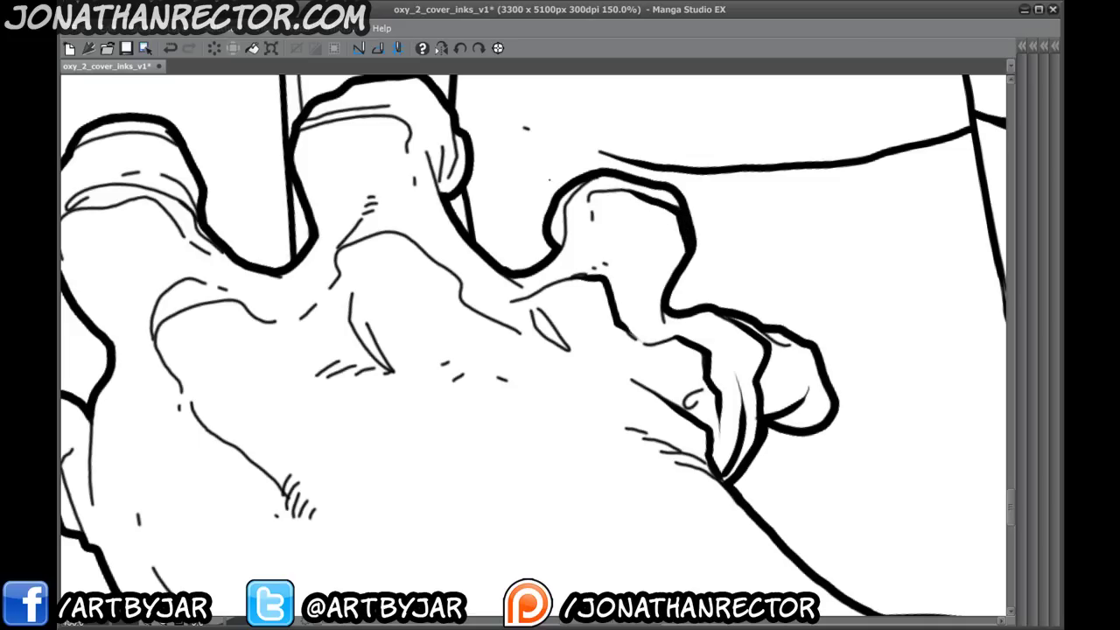
drag(564, 237, 673, 297)
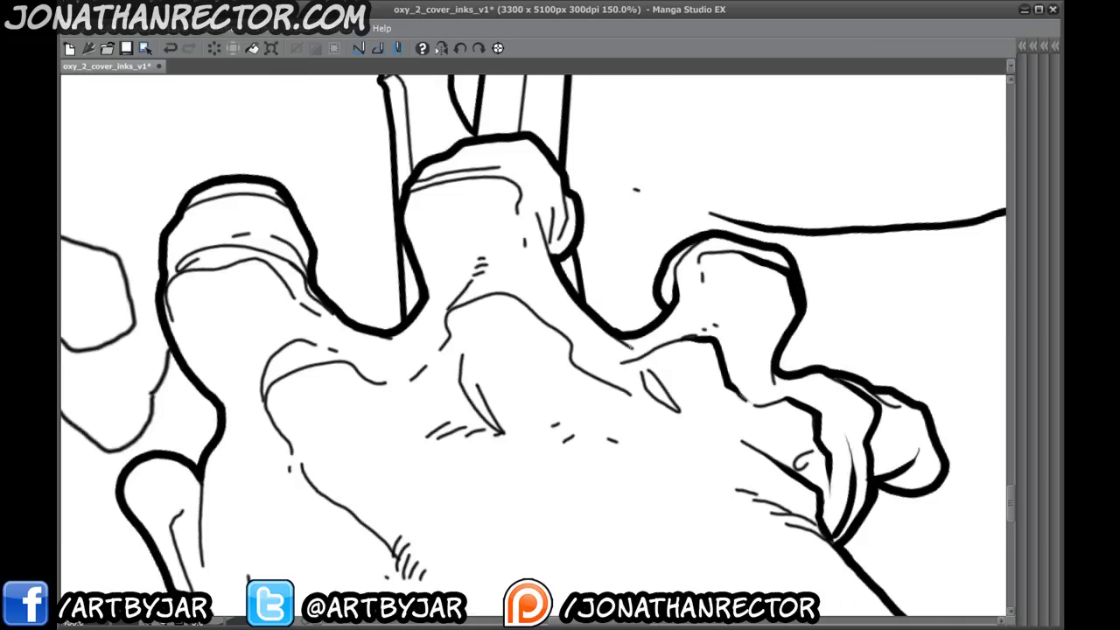
- Thicken the open hand's middle-finger joint line, the folds at its curled tip and its knuckle line
drag(642, 345, 577, 312)
mouse_move(531, 194)
mouse_down()
mouse_move(555, 256)
mouse_move(573, 237)
mouse_move(569, 214)
mouse_up()
drag(554, 173, 560, 193)
mouse_move(399, 212)
mouse_down()
mouse_move(438, 239)
mouse_move(488, 205)
mouse_move(551, 203)
mouse_move(558, 213)
mouse_up()
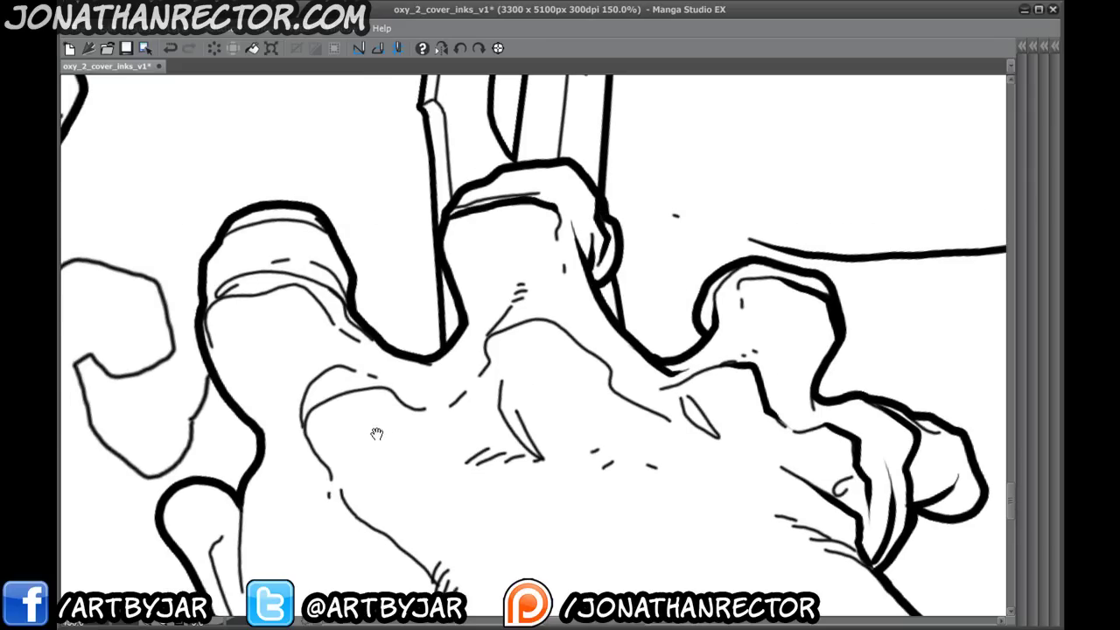
drag(377, 434, 369, 341)
mouse_move(536, 225)
mouse_down()
mouse_move(670, 331)
mouse_move(644, 315)
mouse_up()
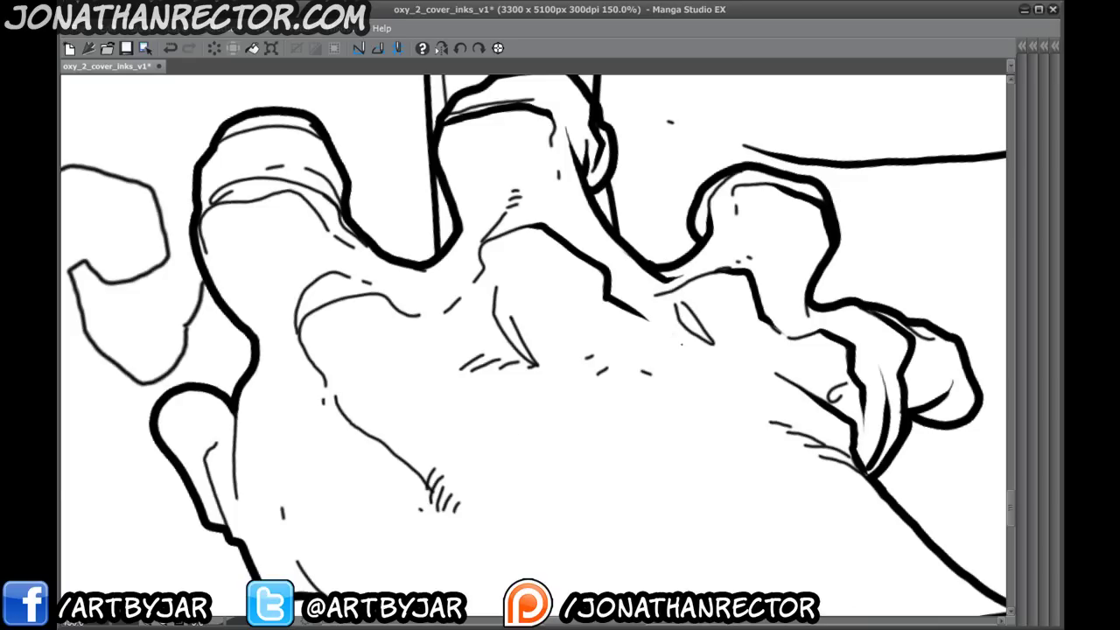
- Thicken the open hand's index knuckle arch, the angular crease beside it and the line running down the back of the hand
mouse_move(317, 309)
mouse_down()
mouse_move(359, 296)
mouse_move(460, 317)
mouse_up()
drag(299, 417, 411, 320)
mouse_move(513, 229)
mouse_down()
mouse_move(503, 267)
mouse_move(550, 305)
mouse_up()
drag(519, 261, 541, 292)
drag(448, 386, 508, 379)
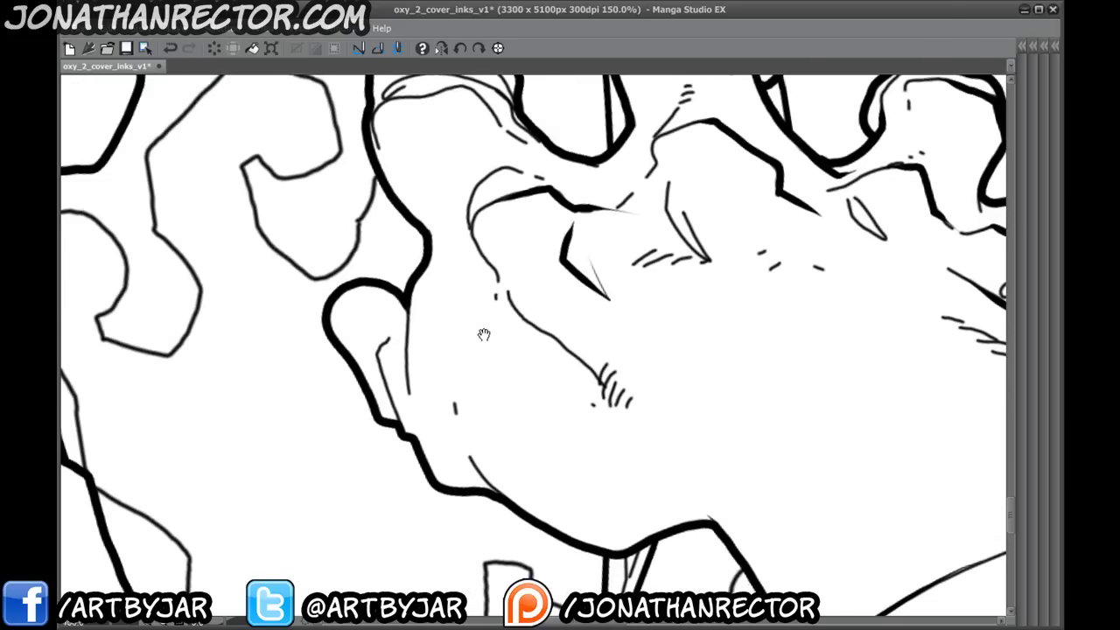
drag(509, 296, 569, 349)
click(460, 437)
drag(461, 437, 437, 361)
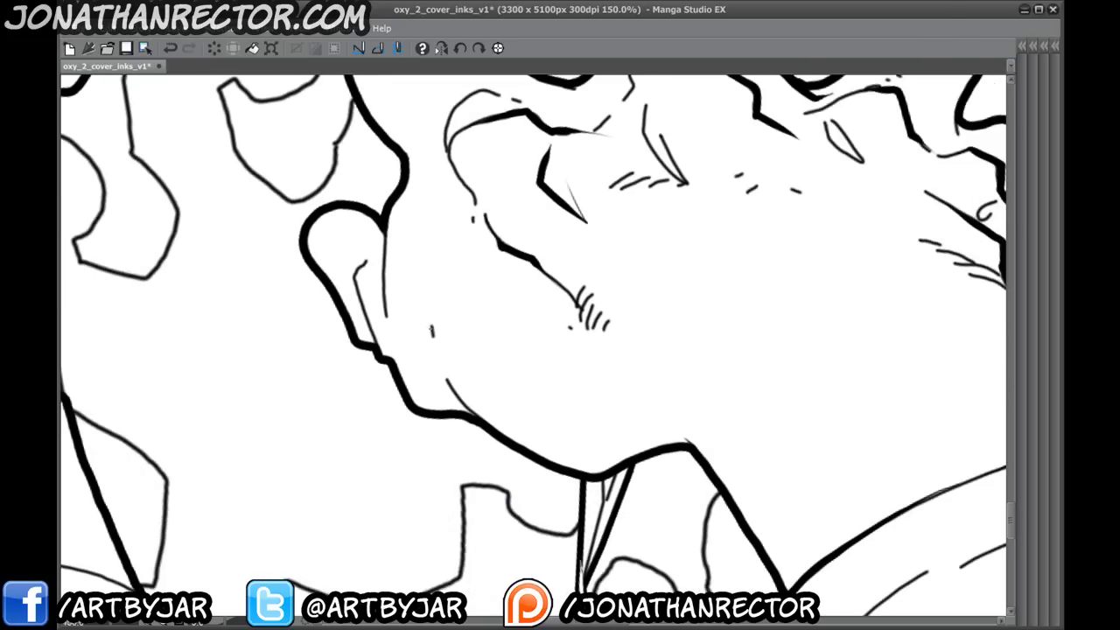
- Thicken the open hand's thumb lines, weighting its inner edge and base crease and redrawing the tapered fold inside the thumb
key(ctrl+z)
drag(432, 345, 483, 419)
mouse_move(370, 292)
mouse_down()
mouse_move(470, 423)
mouse_move(469, 331)
mouse_move(443, 409)
mouse_move(471, 464)
mouse_up()
mouse_move(443, 376)
mouse_down()
mouse_move(415, 347)
mouse_move(447, 422)
mouse_up()
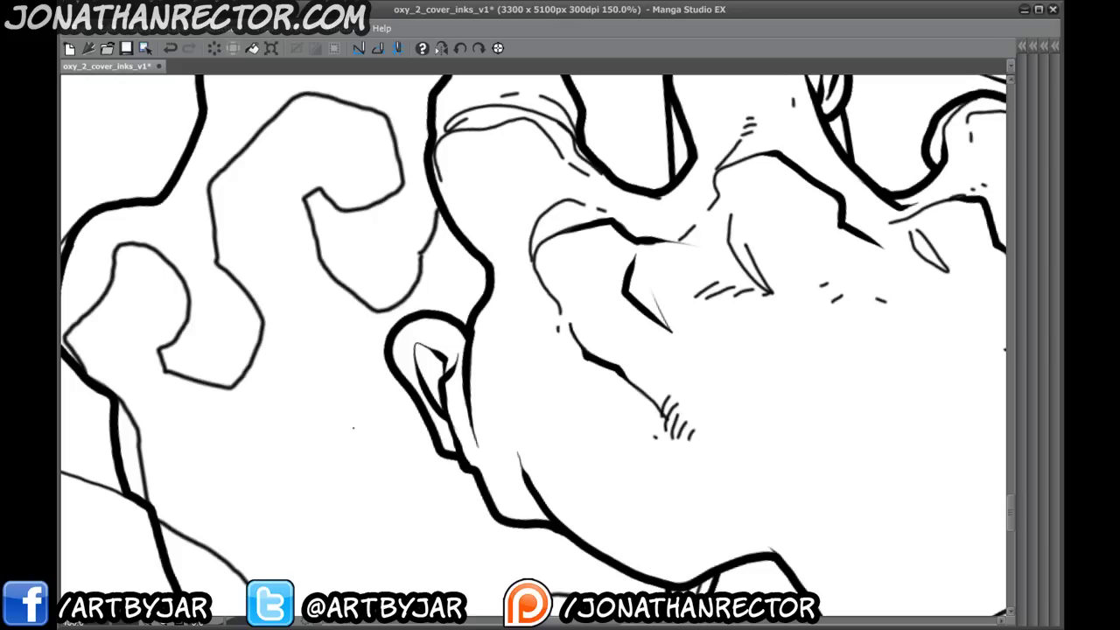
key(ctrl+z)
drag(435, 357, 454, 424)
- Thicken the joint folds across the open hand's index finger and the line just below its fingertip
scroll(403, 332, up, 3)
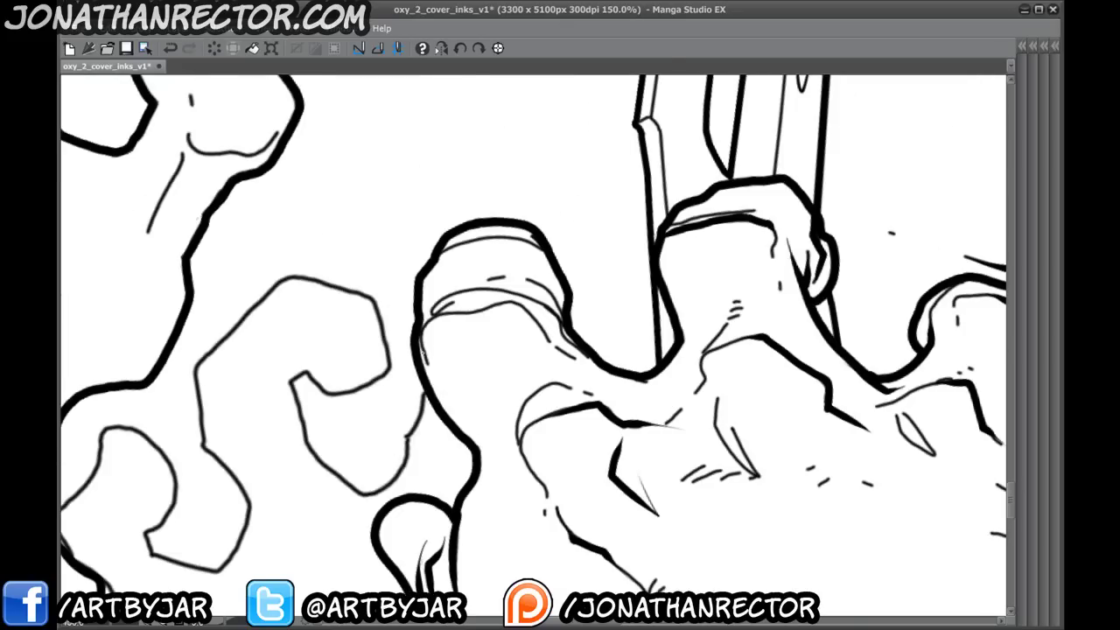
mouse_move(427, 317)
mouse_down()
mouse_move(527, 310)
mouse_move(595, 364)
mouse_up()
mouse_move(455, 298)
mouse_down()
mouse_move(513, 297)
mouse_move(565, 335)
mouse_up()
mouse_move(459, 296)
mouse_down()
mouse_move(535, 292)
mouse_move(562, 311)
mouse_up()
drag(469, 239, 545, 250)
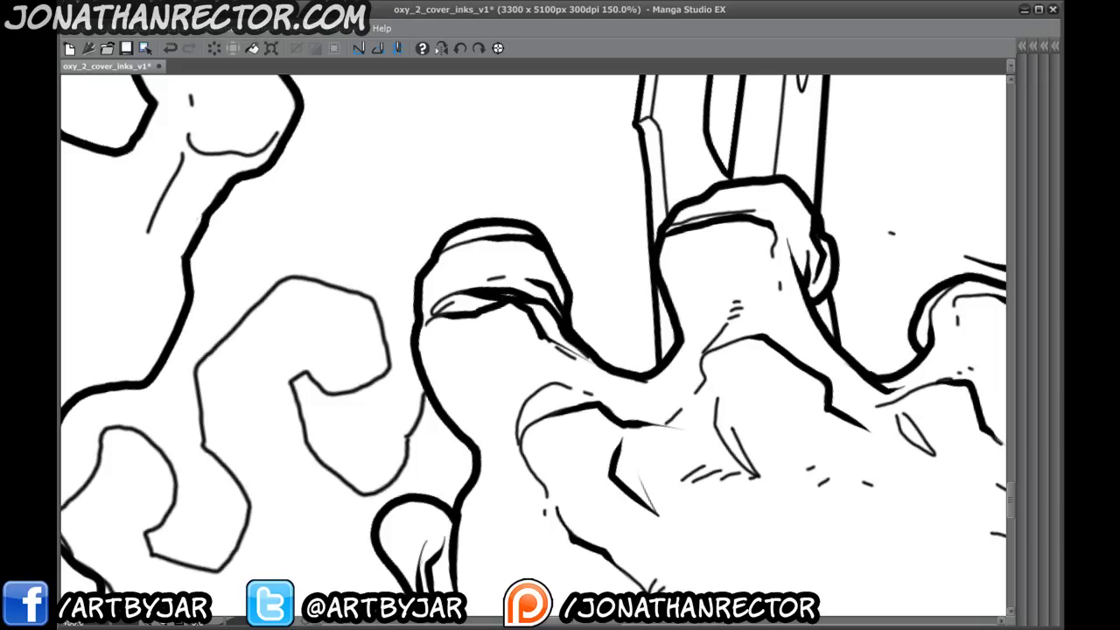
drag(471, 371, 463, 358)
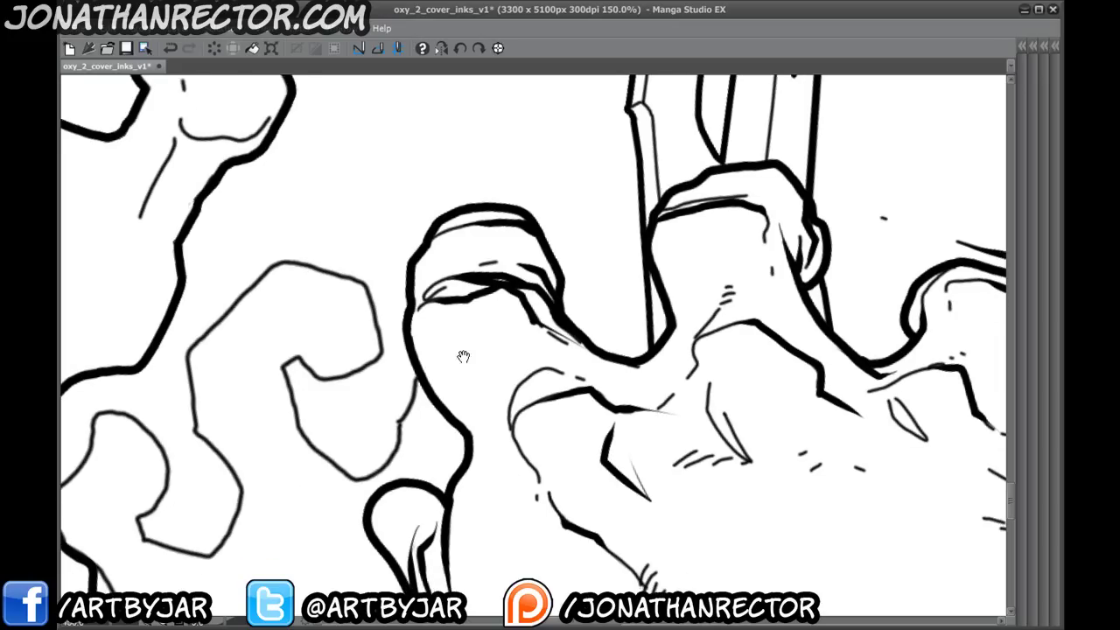
drag(474, 427, 422, 335)
mouse_move(243, 481)
mouse_down()
mouse_move(130, 228)
mouse_move(405, 41)
mouse_up()
drag(231, 360, 526, 409)
drag(807, 402, 350, 387)
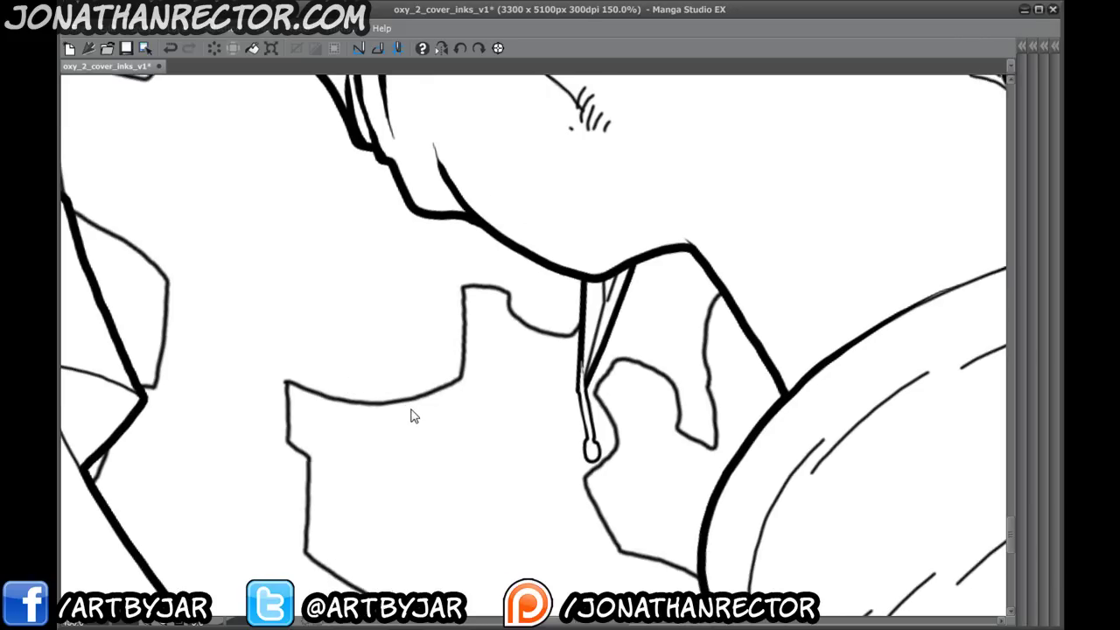
- Save the file and thicken the drip line hanging from the blade tip beneath the forearm
key(ctrl+s)
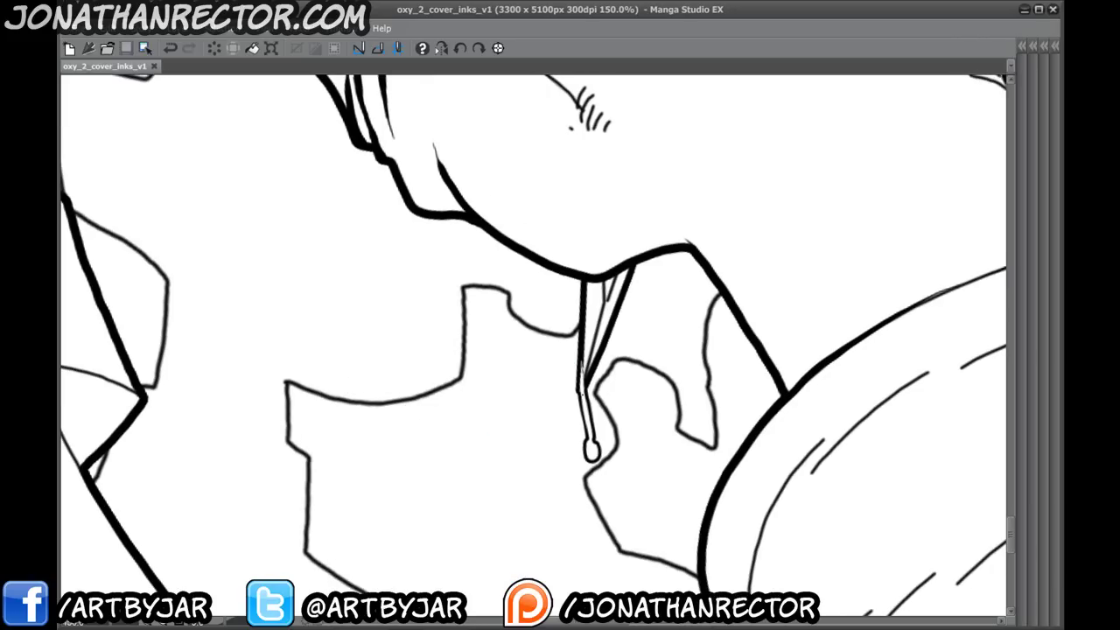
drag(585, 392, 593, 453)
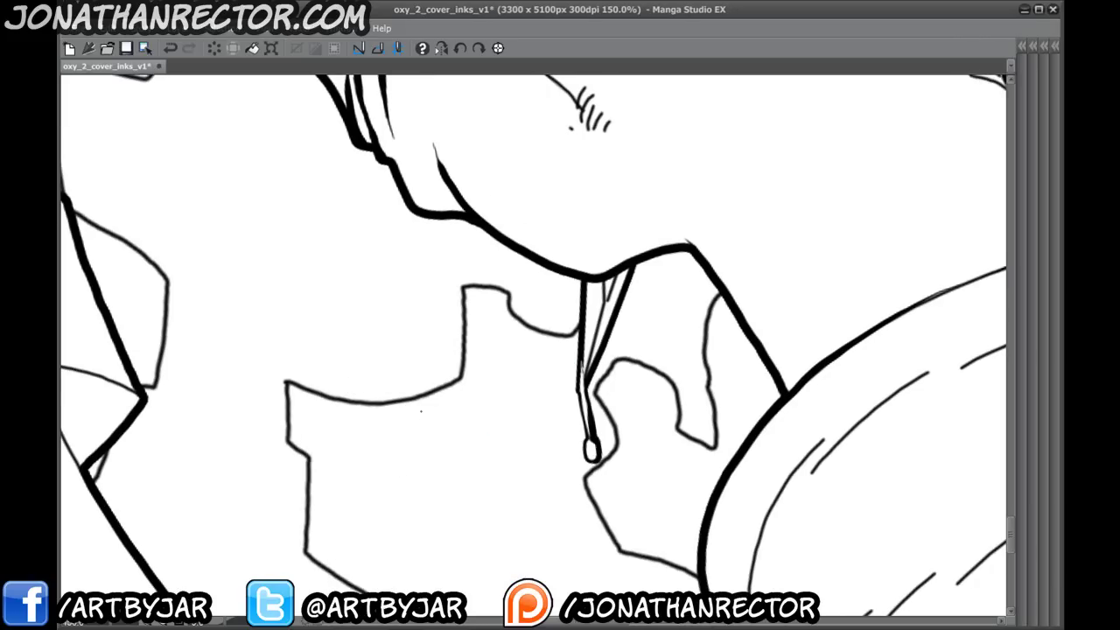
- Mark the small triangle at the cuff's corner with an X and thicken the curved sleeve line beside it toward the page edge
drag(206, 461, 723, 517)
drag(346, 282, 346, 120)
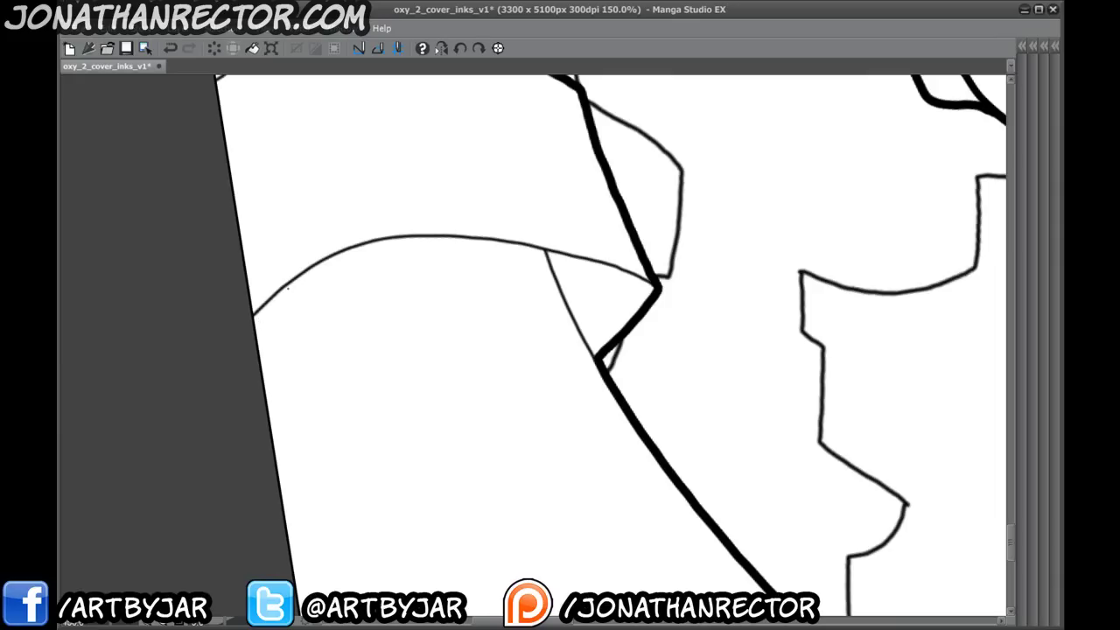
drag(210, 272, 501, 212)
drag(537, 132, 549, 149)
drag(546, 133, 531, 158)
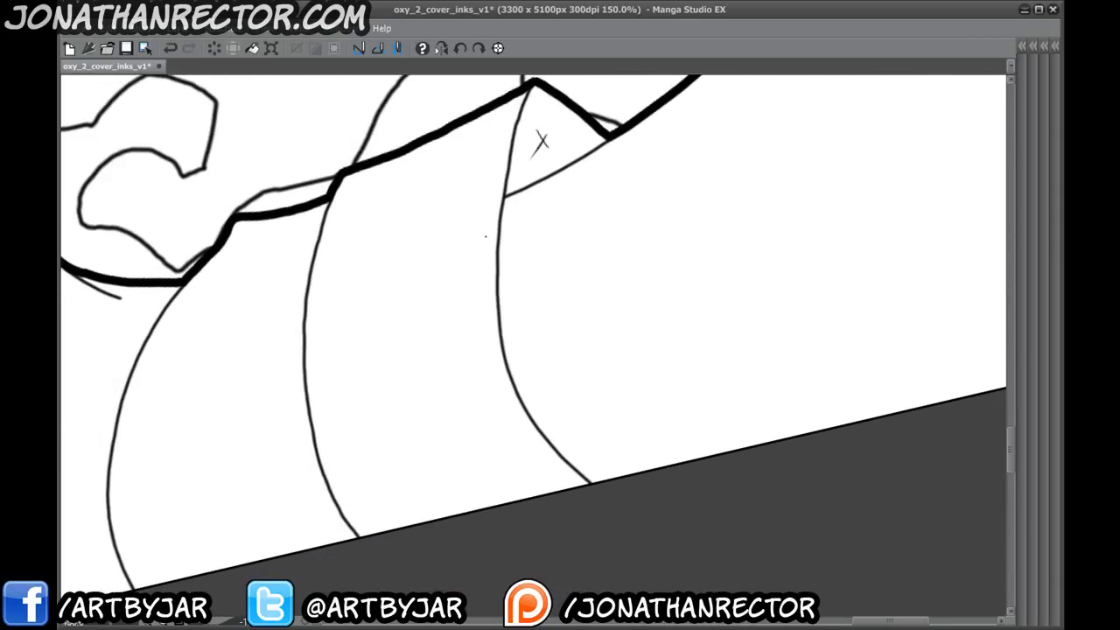
mouse_move(500, 220)
mouse_down()
mouse_move(506, 353)
mouse_move(545, 427)
mouse_move(602, 482)
mouse_up()
mouse_move(507, 368)
mouse_down()
mouse_move(599, 481)
mouse_move(548, 438)
mouse_move(512, 374)
mouse_up()
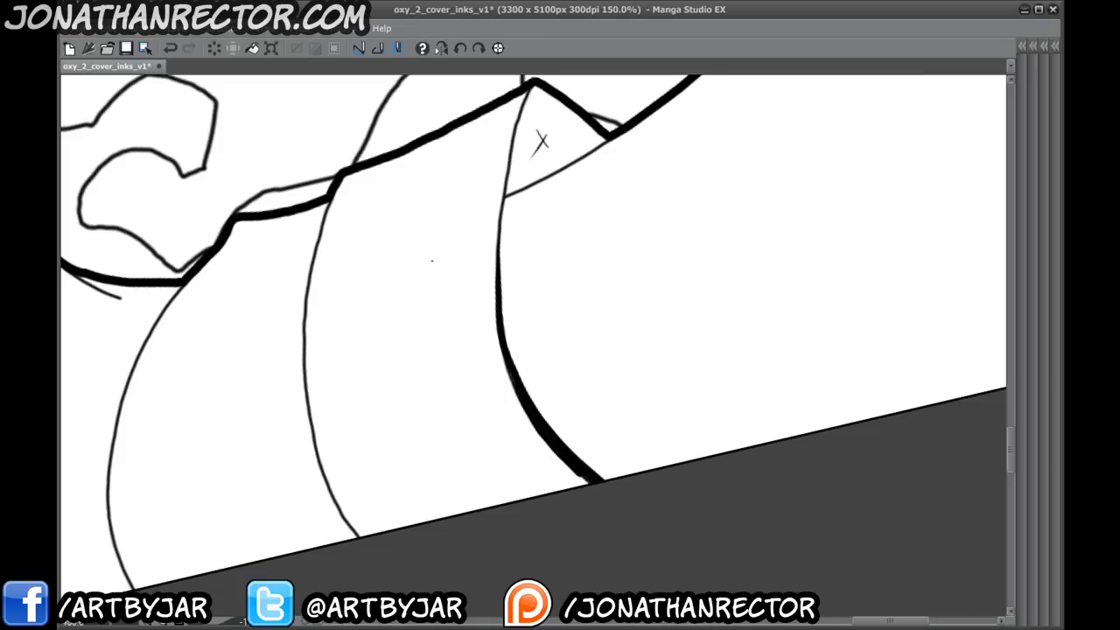
- Thicken the middle and upper cuff curves of the sleeve at the page's left edge, tapering them away from the outer contour
click(498, 50)
drag(468, 297, 455, 452)
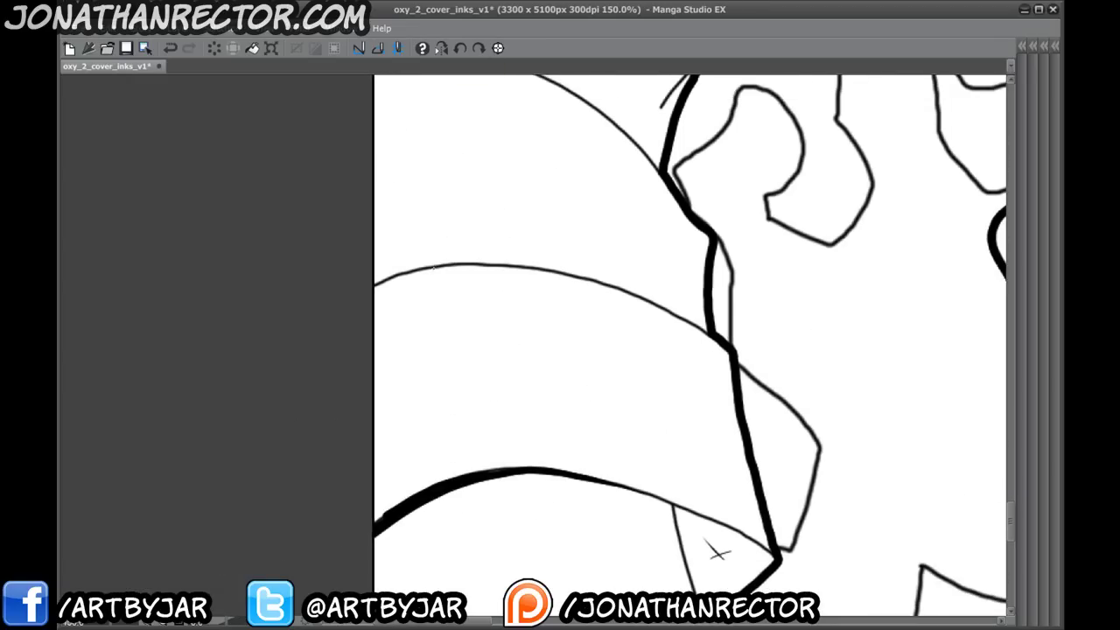
mouse_move(445, 264)
mouse_down()
mouse_move(522, 268)
mouse_move(652, 302)
mouse_move(712, 335)
mouse_up()
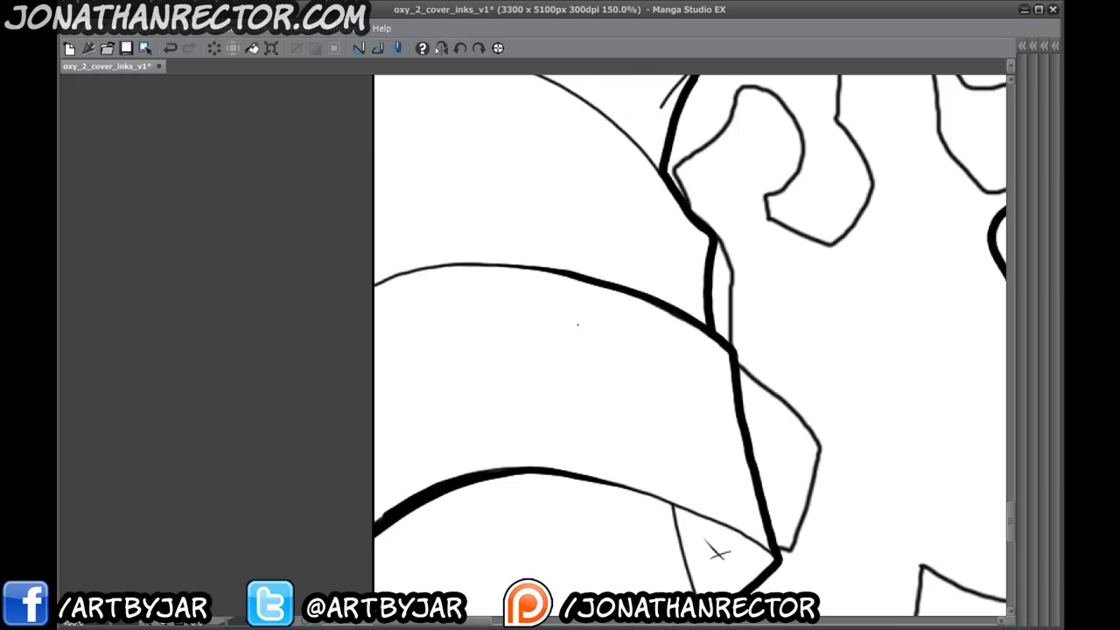
drag(406, 301, 426, 471)
drag(417, 314, 492, 316)
click(170, 47)
mouse_move(423, 313)
mouse_down()
mouse_move(497, 320)
mouse_move(599, 367)
mouse_move(673, 442)
mouse_up()
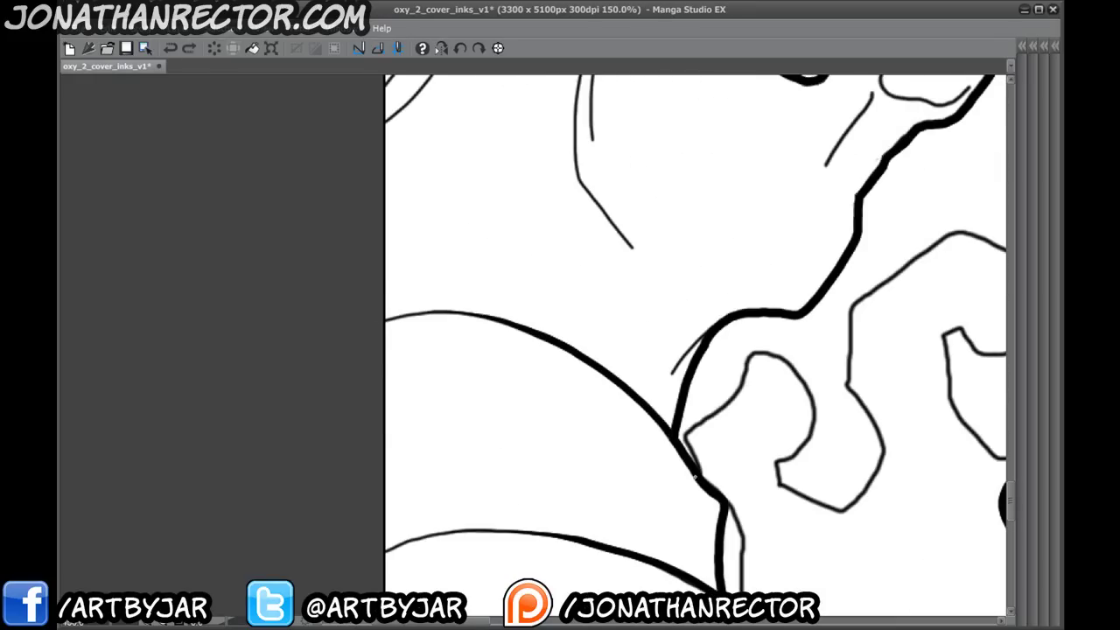
- Thicken the thumb lines of the hand at the page's left edge, weighting its joint fold, nail edge and base line
drag(612, 359, 565, 407)
mouse_move(654, 384)
mouse_down()
mouse_move(630, 406)
mouse_move(613, 461)
mouse_up()
drag(535, 323, 520, 435)
mouse_move(805, 323)
mouse_down()
mouse_move(755, 400)
mouse_move(694, 441)
mouse_up()
drag(774, 357, 683, 400)
mouse_move(723, 354)
mouse_down()
mouse_move(783, 379)
mouse_move(814, 361)
mouse_up()
drag(756, 250, 807, 290)
- Thicken the line running from the index finger down the back of the hand at the page's left edge, tapering its end
mouse_move(462, 321)
mouse_down()
mouse_move(471, 416)
mouse_move(501, 434)
mouse_up()
drag(360, 418, 452, 498)
drag(569, 385, 765, 219)
mouse_move(831, 163)
mouse_down()
mouse_move(730, 250)
mouse_move(689, 258)
mouse_move(649, 288)
mouse_move(641, 329)
mouse_move(604, 369)
mouse_up()
drag(511, 412, 634, 351)
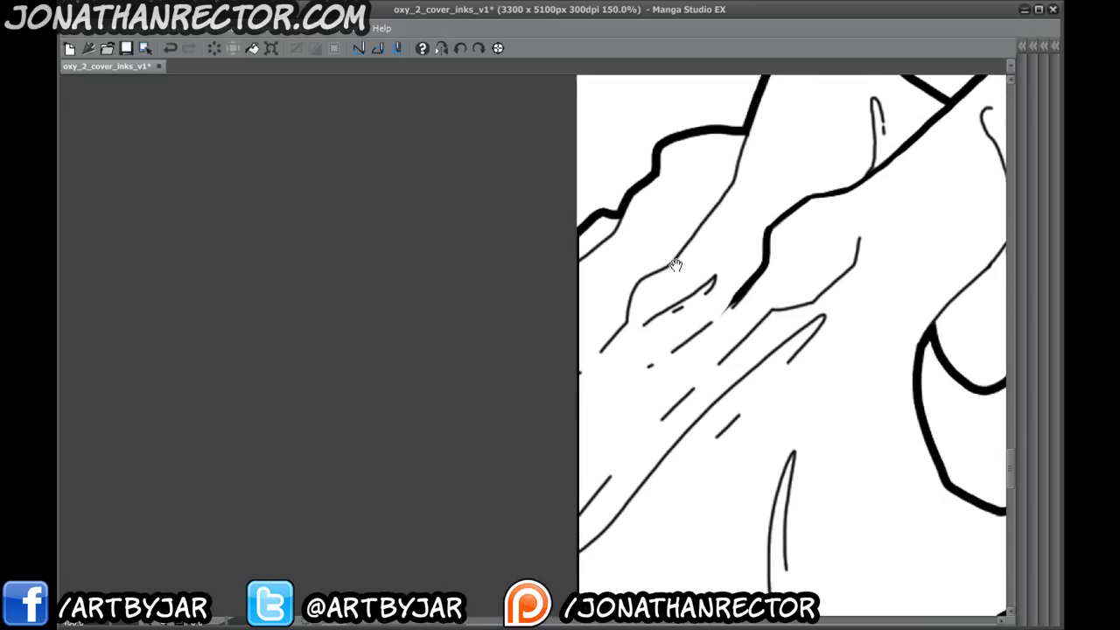
- Thicken the lines dividing the left-edge hand's rear fingers, the middle finger's short crease and the angular knuckle line
mouse_move(637, 284)
mouse_down()
mouse_move(624, 322)
mouse_move(575, 305)
mouse_move(552, 383)
mouse_move(584, 427)
mouse_up()
mouse_move(723, 208)
mouse_down()
mouse_move(704, 270)
mouse_move(646, 351)
mouse_up()
drag(602, 289, 536, 367)
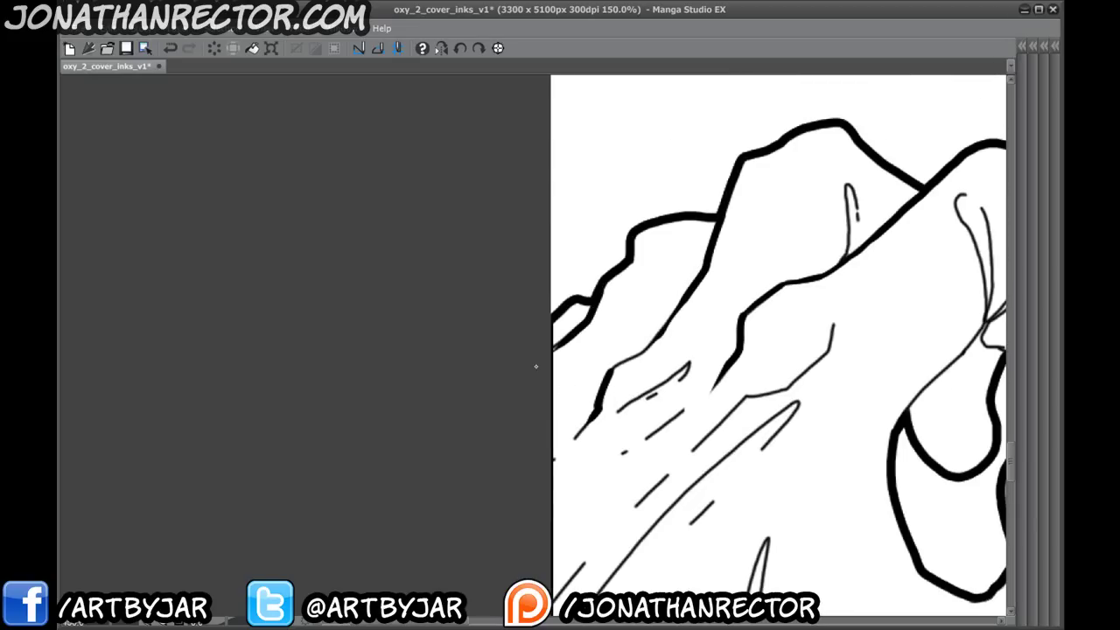
drag(847, 193, 842, 261)
mouse_move(831, 302)
mouse_down()
mouse_move(860, 183)
mouse_move(865, 211)
mouse_move(813, 272)
mouse_move(766, 285)
mouse_move(719, 331)
mouse_up()
drag(866, 200, 862, 224)
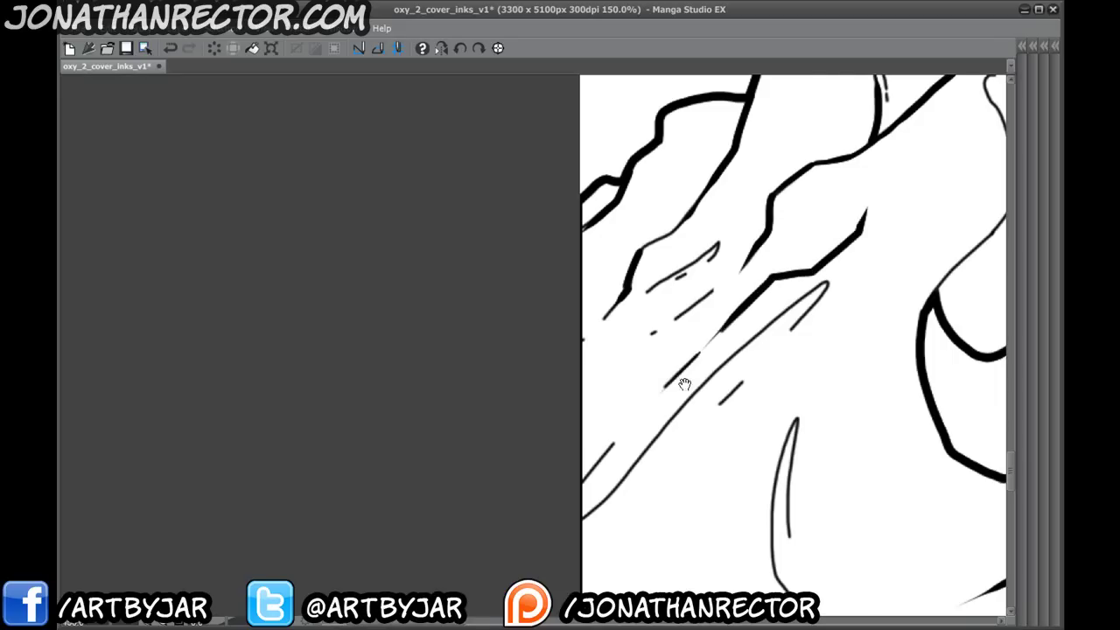
drag(682, 380, 624, 342)
drag(751, 251, 661, 324)
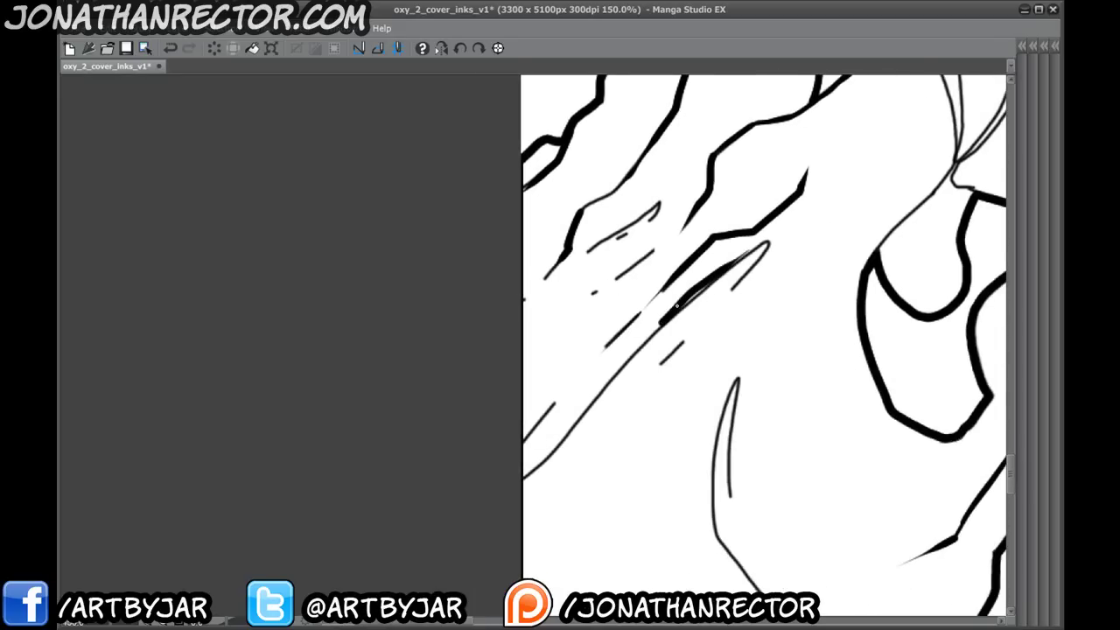
click(171, 49)
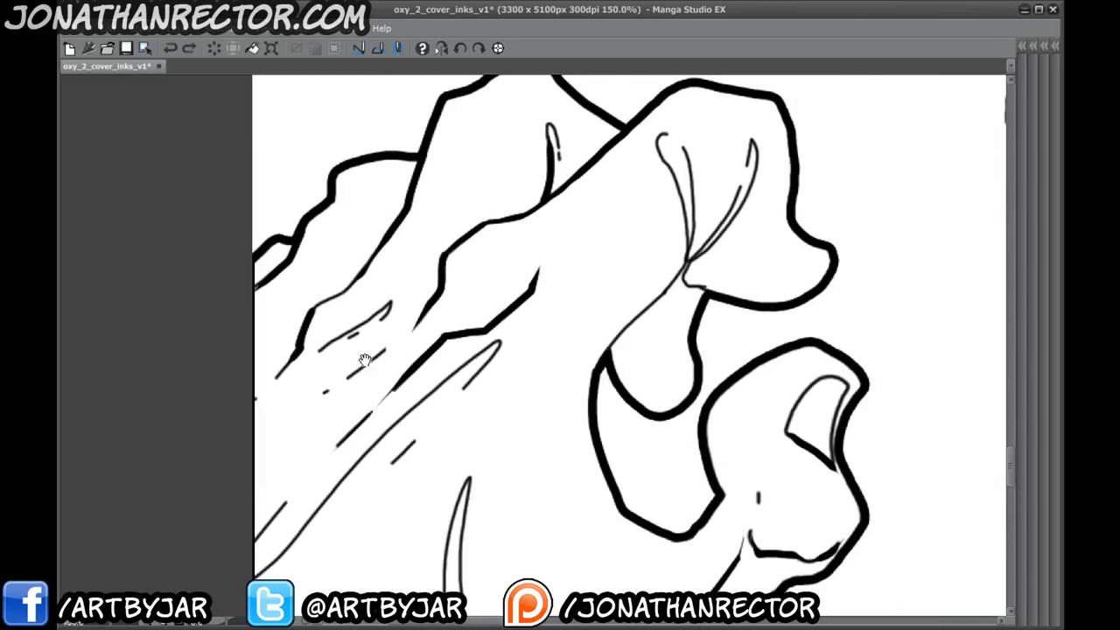
- Thicken the converging creases at the bent index finger's joint and the line below them, adding a short tapered fold
mouse_move(677, 199)
mouse_down()
mouse_move(692, 293)
mouse_move(613, 372)
mouse_up()
drag(695, 202, 689, 289)
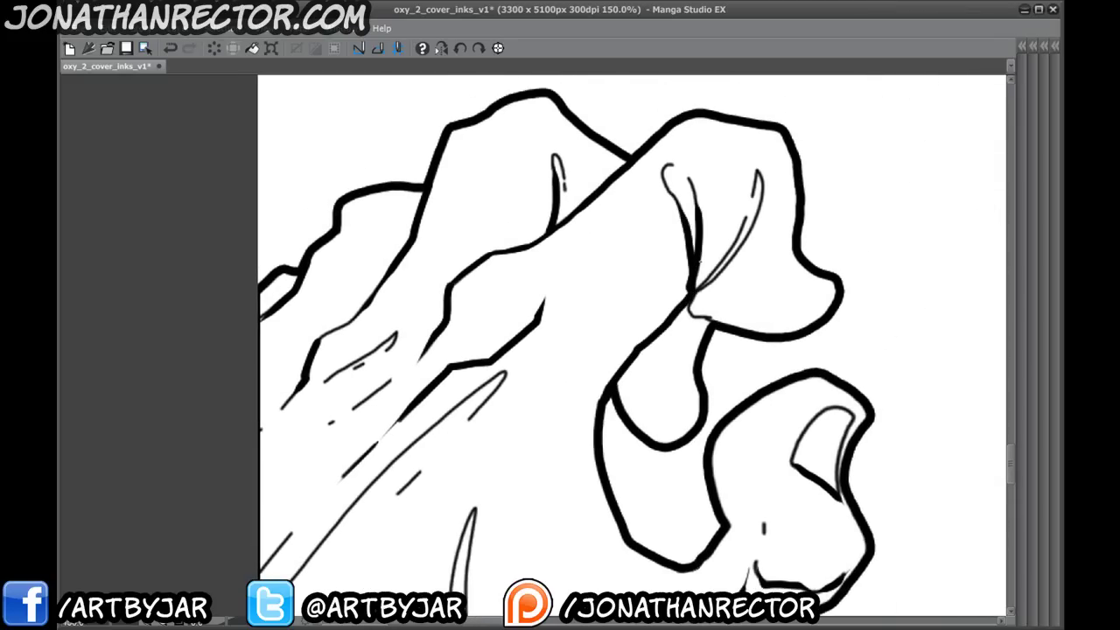
mouse_move(759, 175)
mouse_down()
mouse_move(758, 217)
mouse_move(695, 289)
mouse_move(691, 307)
mouse_move(723, 324)
mouse_up()
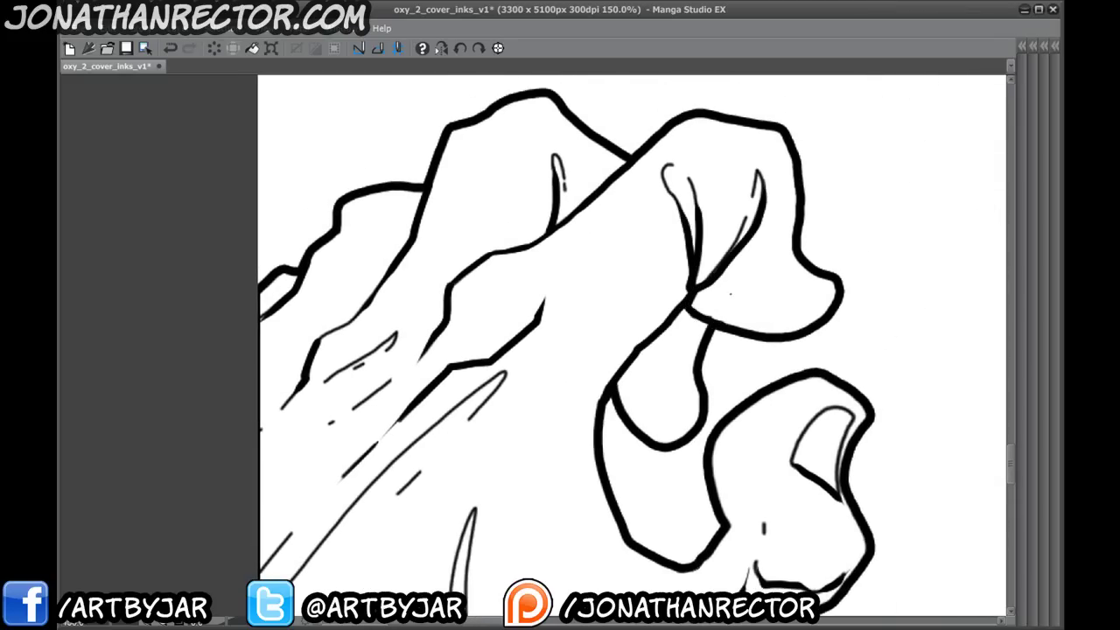
mouse_move(735, 276)
mouse_down()
mouse_move(765, 264)
mouse_move(713, 284)
mouse_up()
drag(538, 369, 555, 282)
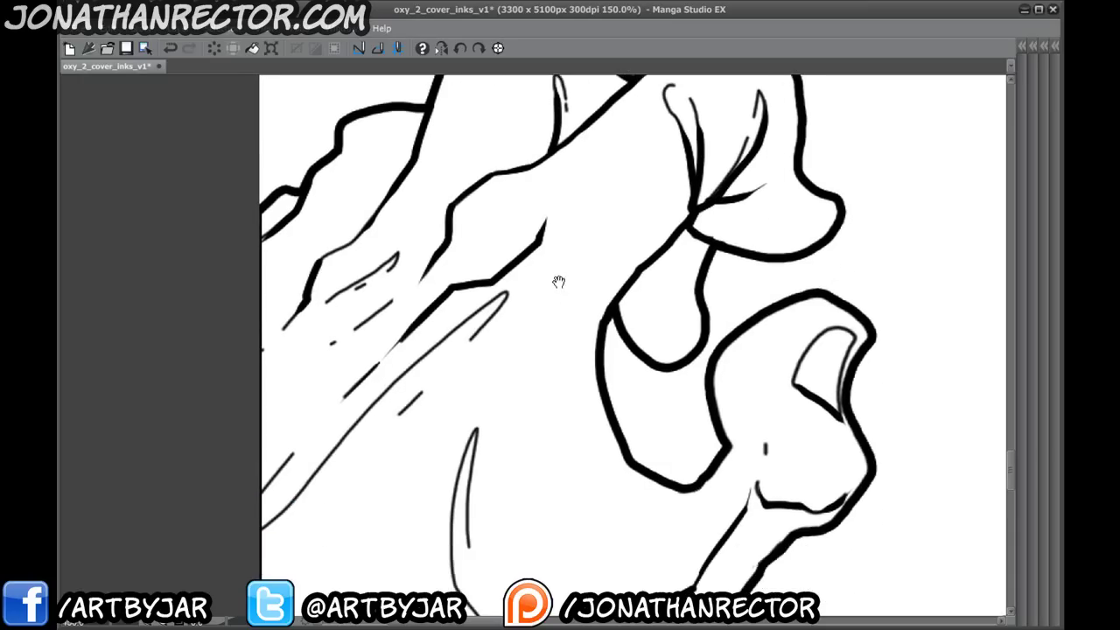
mouse_move(407, 471)
mouse_down()
mouse_move(651, 247)
mouse_move(476, 430)
mouse_up()
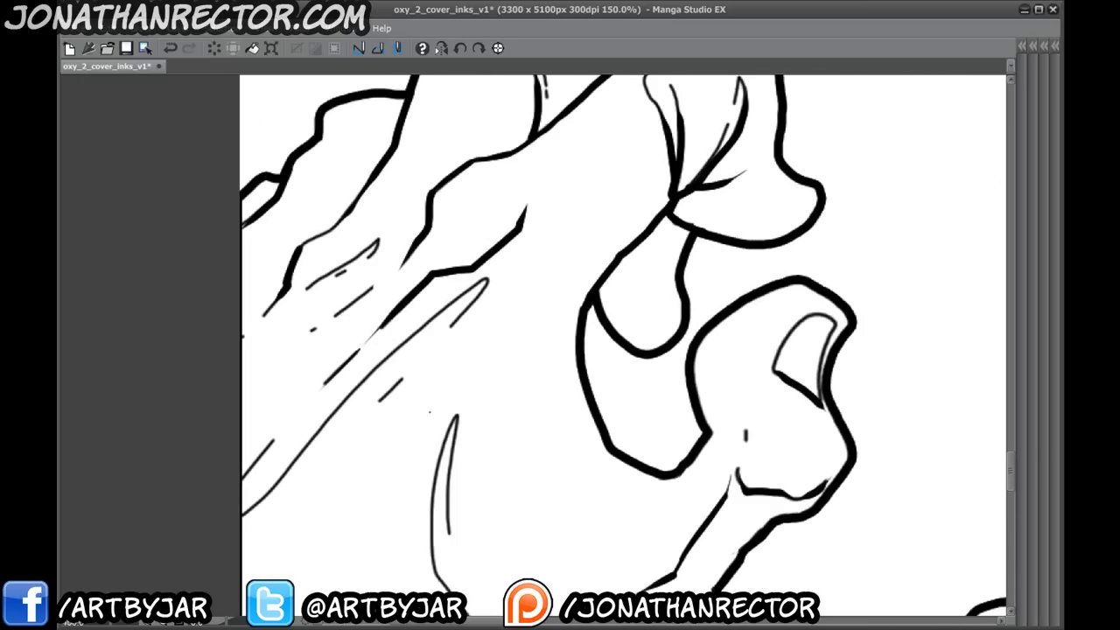
- Save the file and add a new layer above Layer 1 in the ink folder
scroll(428, 411, down, 6)
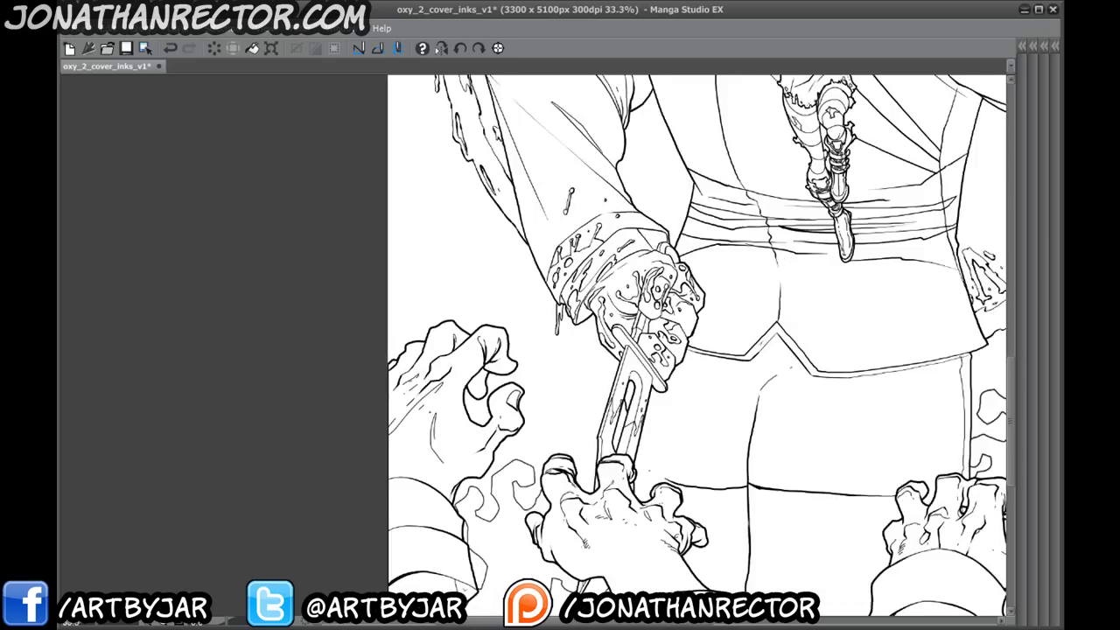
mouse_move(617, 494)
mouse_down()
mouse_move(271, 440)
mouse_move(264, 488)
mouse_up()
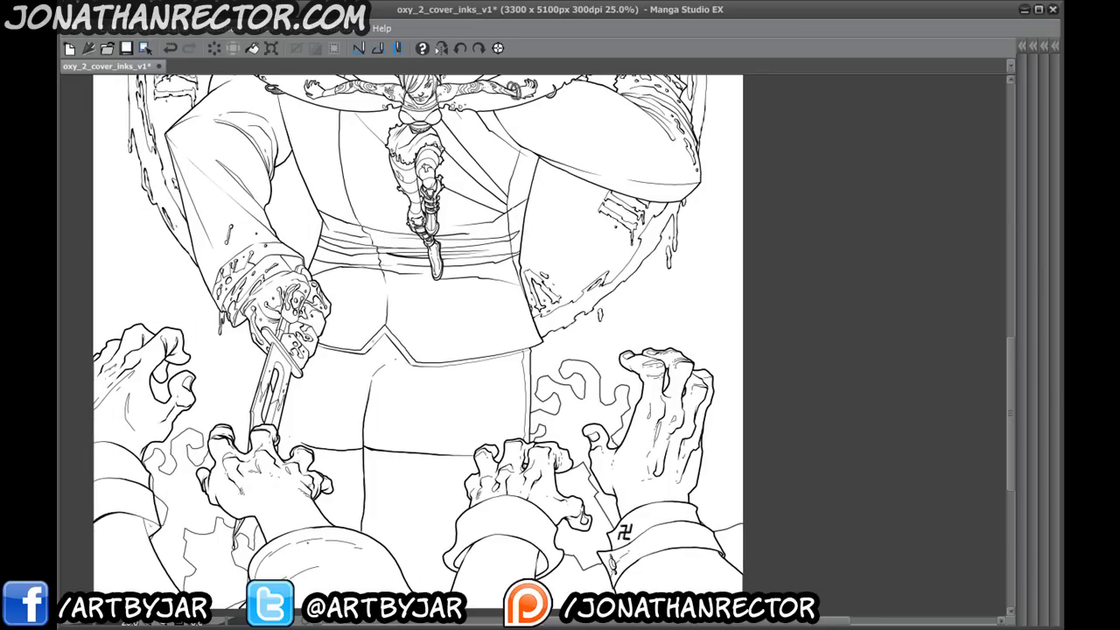
key(Tab)
drag(280, 613, 480, 594)
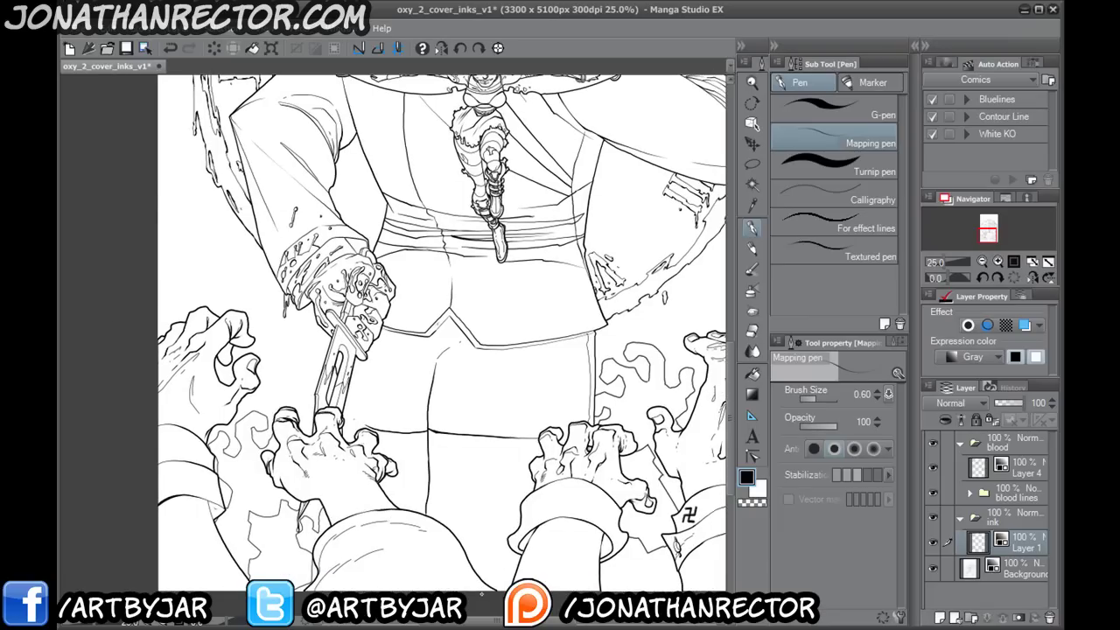
click(934, 540)
drag(411, 490, 374, 546)
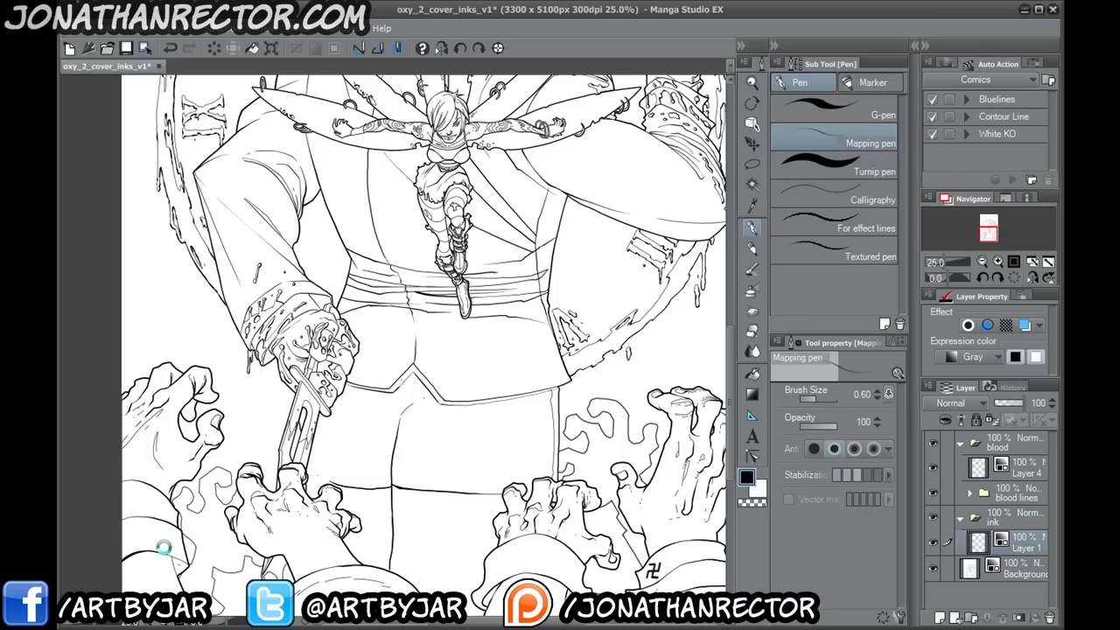
key(ctrl+s)
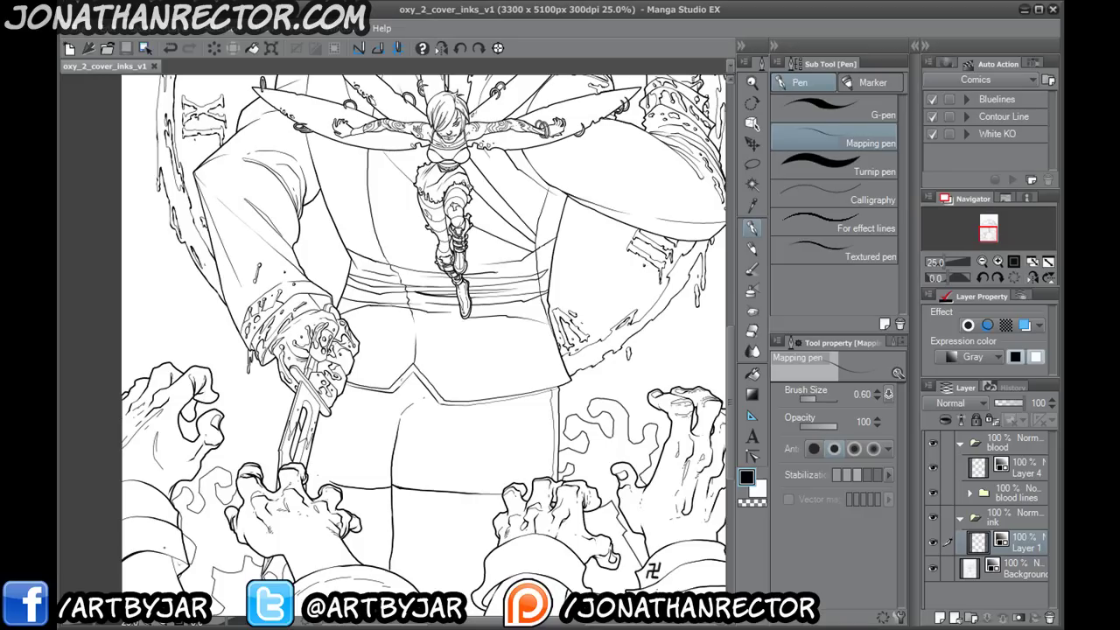
click(940, 618)
- Examine the overall cover composition and the central figure with her fan of blades up close
drag(394, 234, 355, 419)
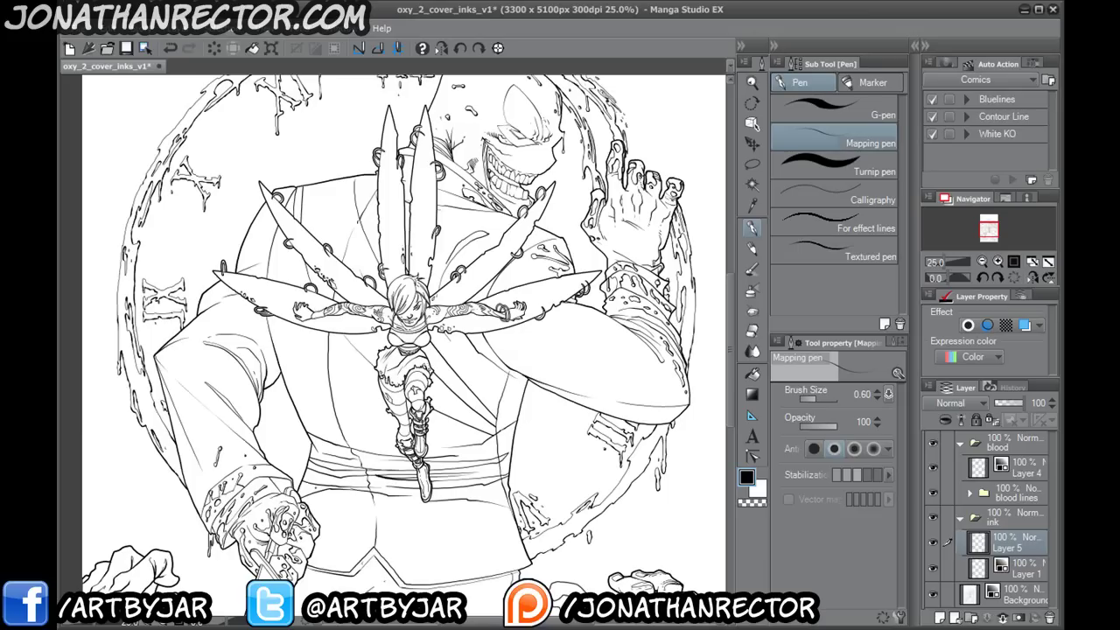
key(ctrl+minus)
key(ctrl+minus)
key(ctrl+minus)
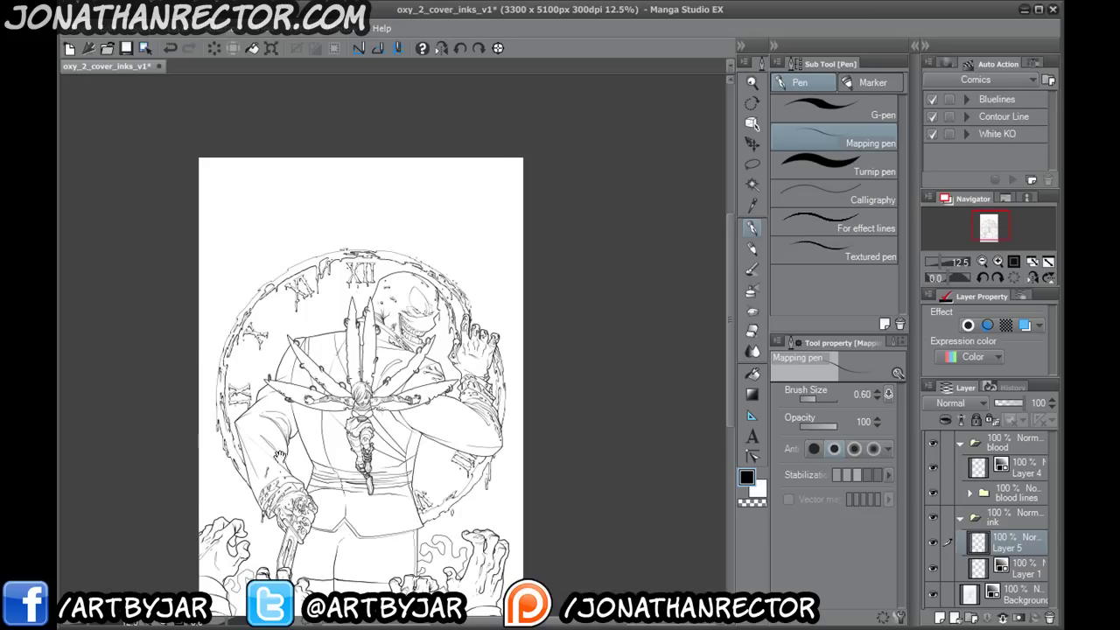
drag(280, 455, 305, 400)
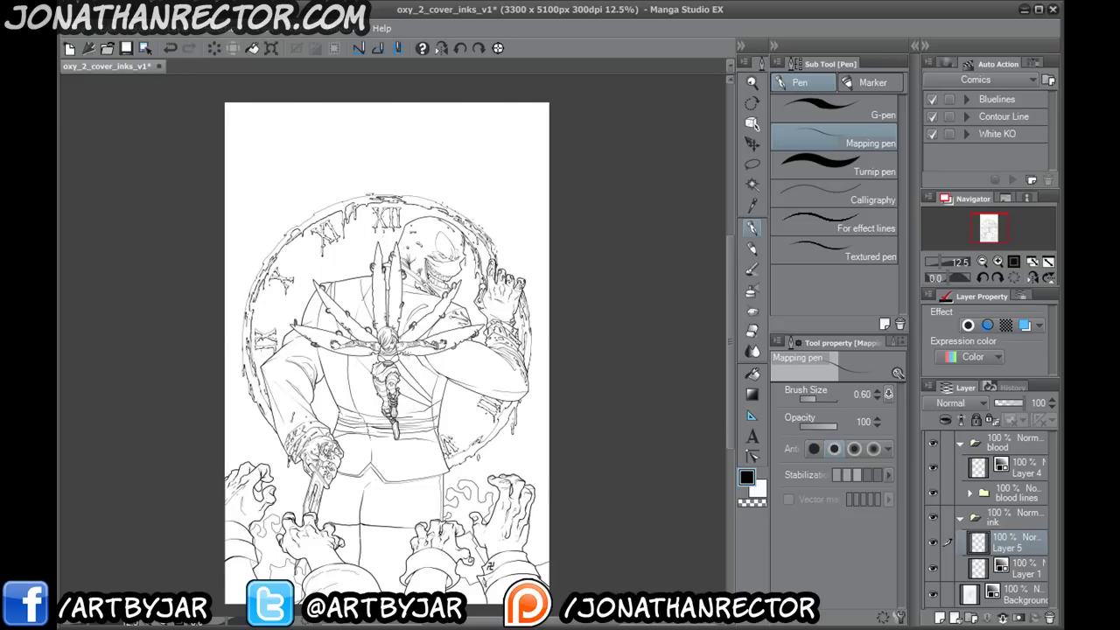
scroll(389, 394, up, 3)
scroll(389, 394, down, 1)
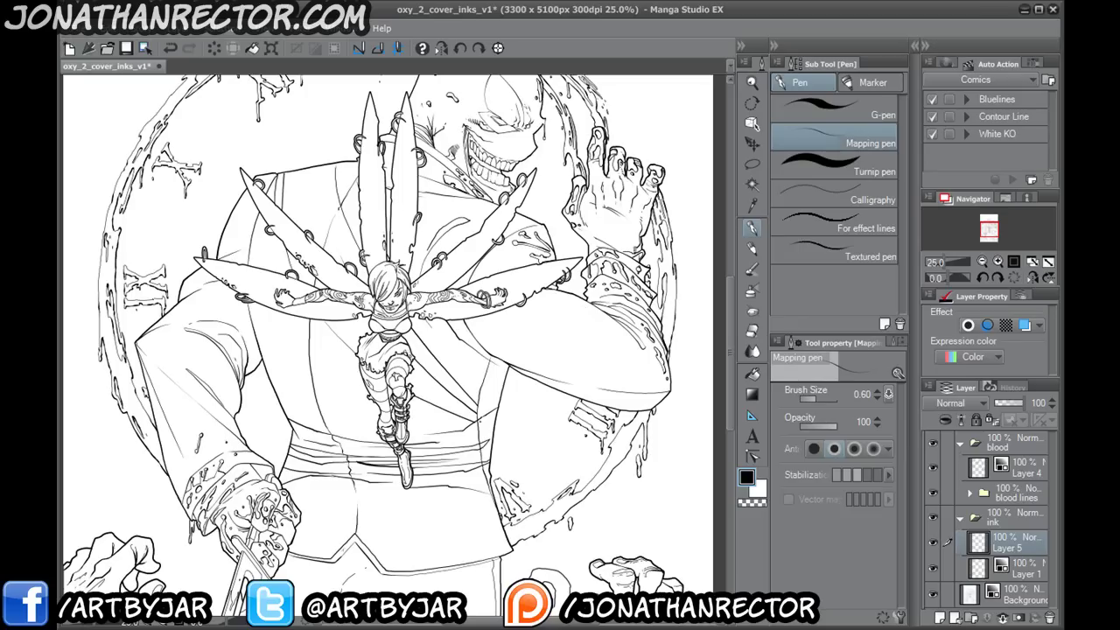
scroll(484, 428, up, 3)
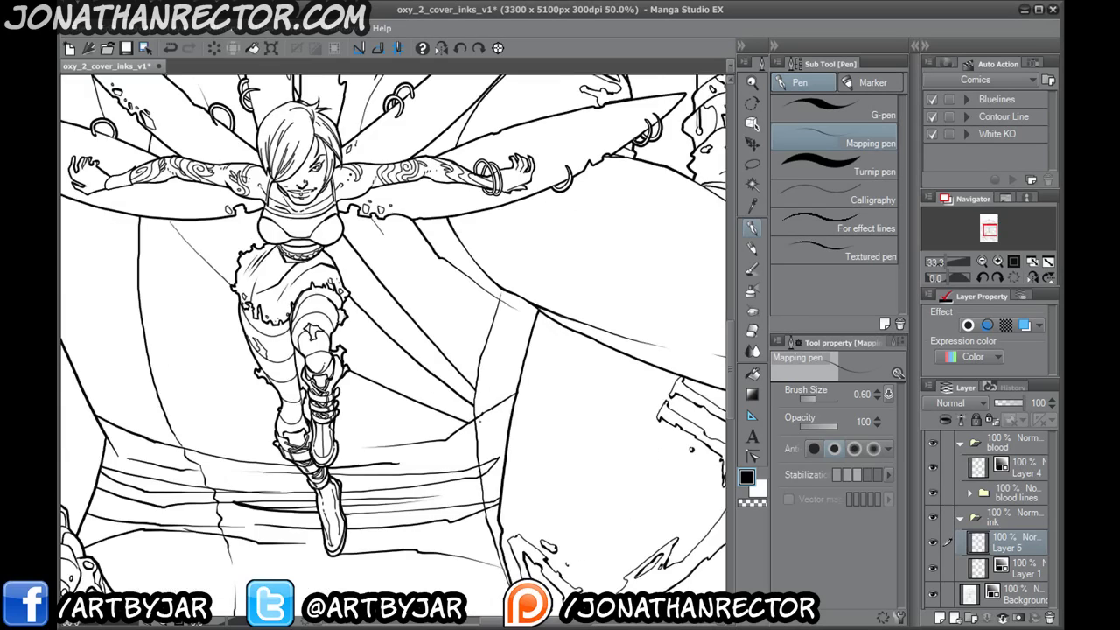
drag(232, 269, 255, 516)
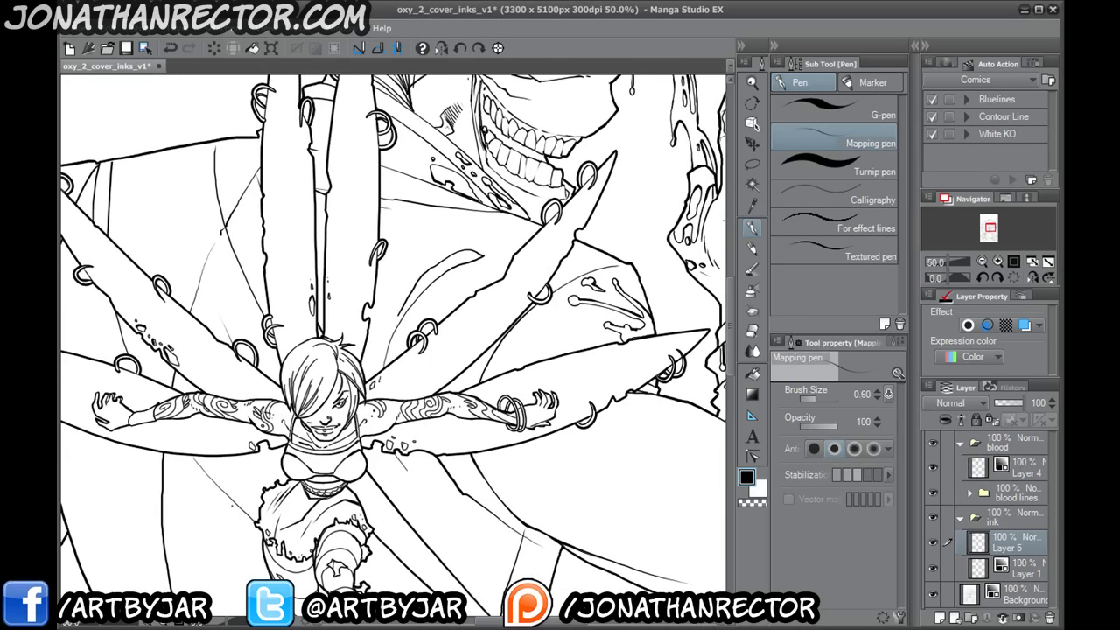
key(Tab)
scroll(328, 477, down, 2)
scroll(438, 368, up, 2)
drag(354, 308, 368, 359)
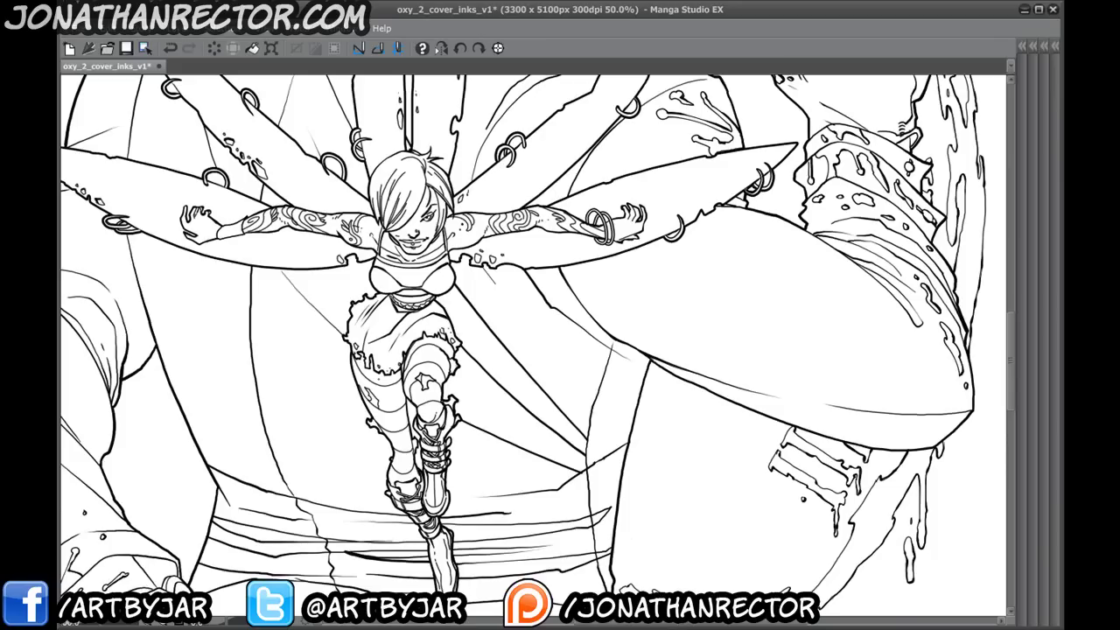
drag(378, 366, 533, 230)
drag(318, 490, 475, 158)
mouse_move(338, 231)
mouse_down()
mouse_move(325, 457)
mouse_move(334, 184)
mouse_up()
drag(527, 229, 461, 404)
mouse_move(456, 359)
mouse_down()
mouse_move(549, 214)
mouse_move(575, 131)
mouse_up()
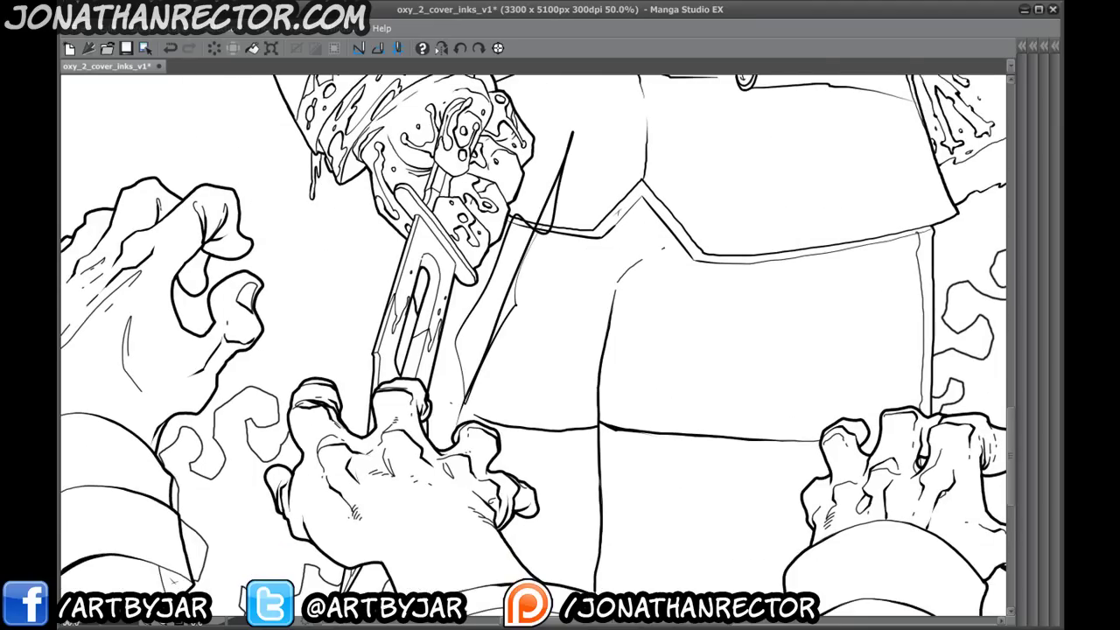
key(ctrl+z)
key(ctrl+z)
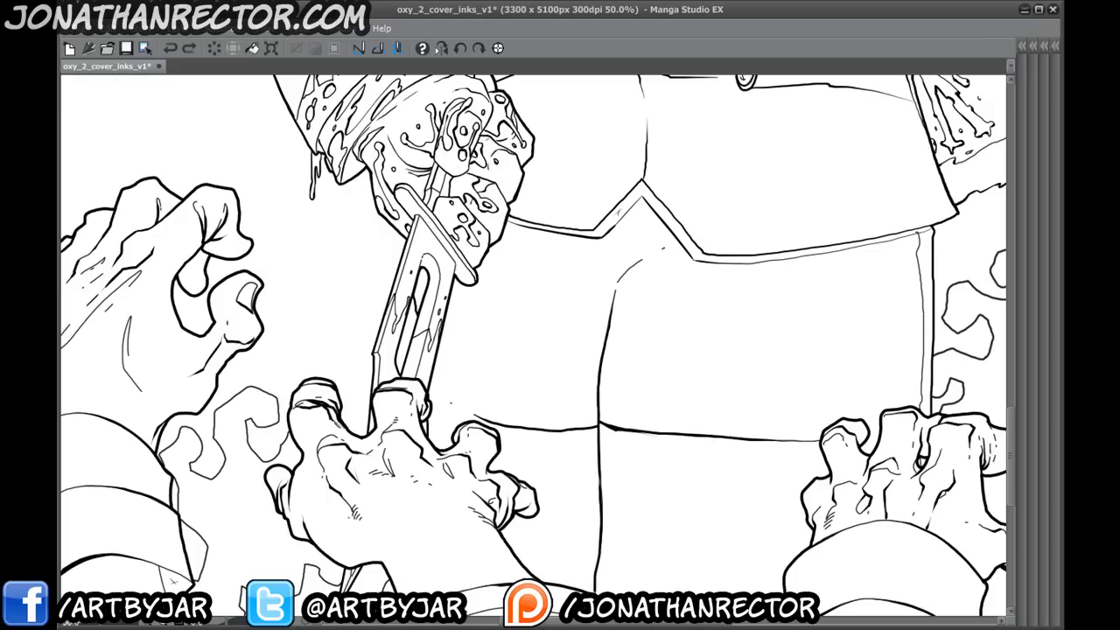
drag(660, 129, 425, 517)
drag(403, 426, 394, 550)
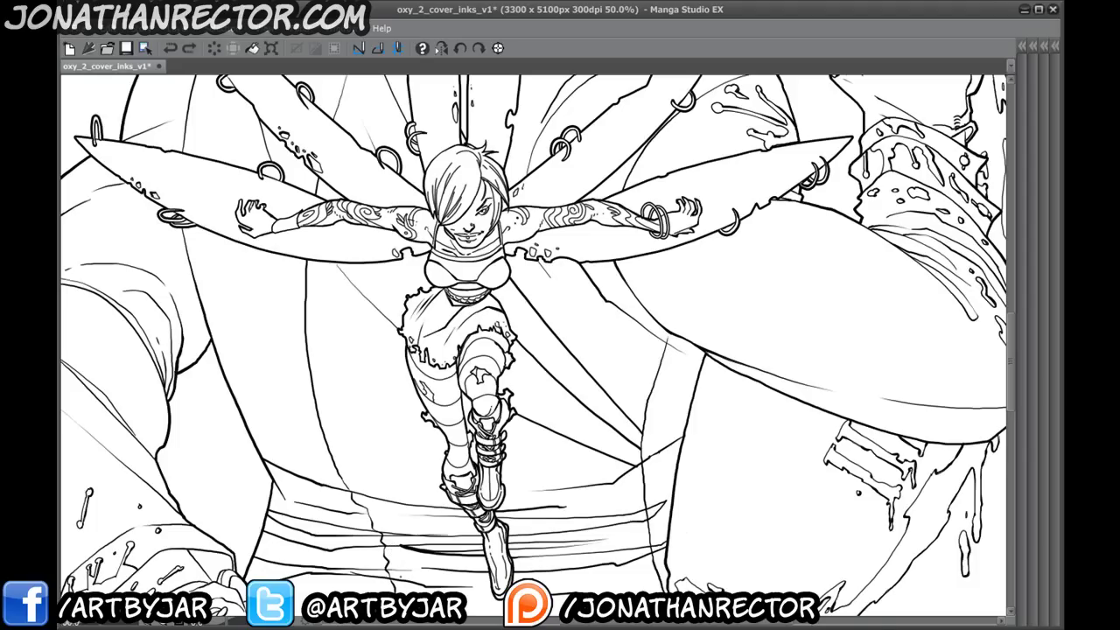
drag(465, 383, 393, 523)
drag(423, 425, 577, 531)
drag(470, 502, 468, 396)
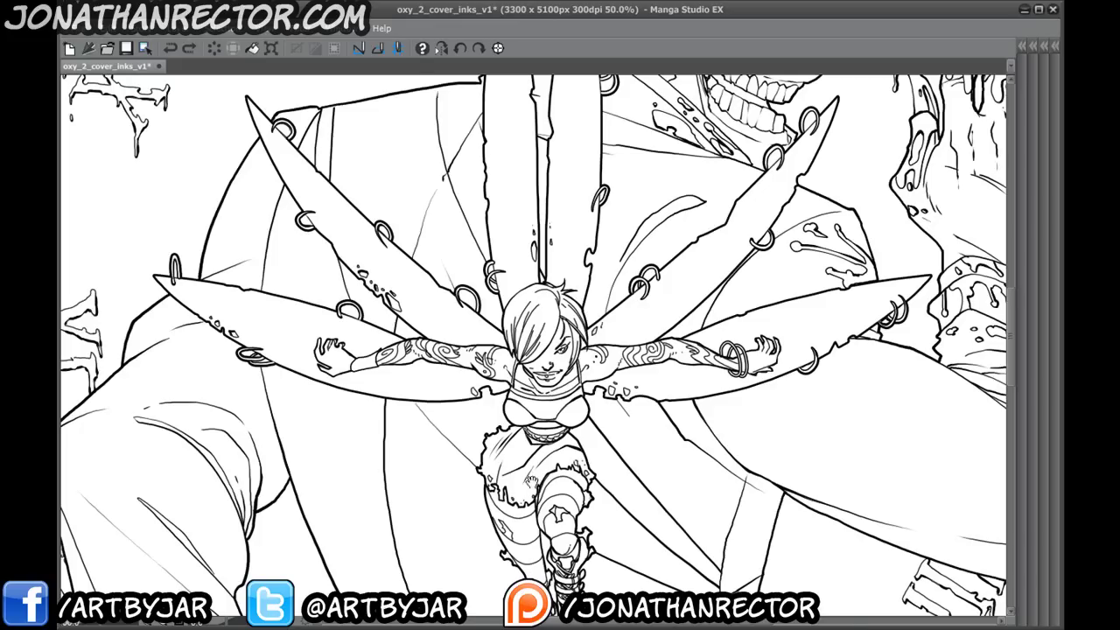
drag(533, 497, 470, 333)
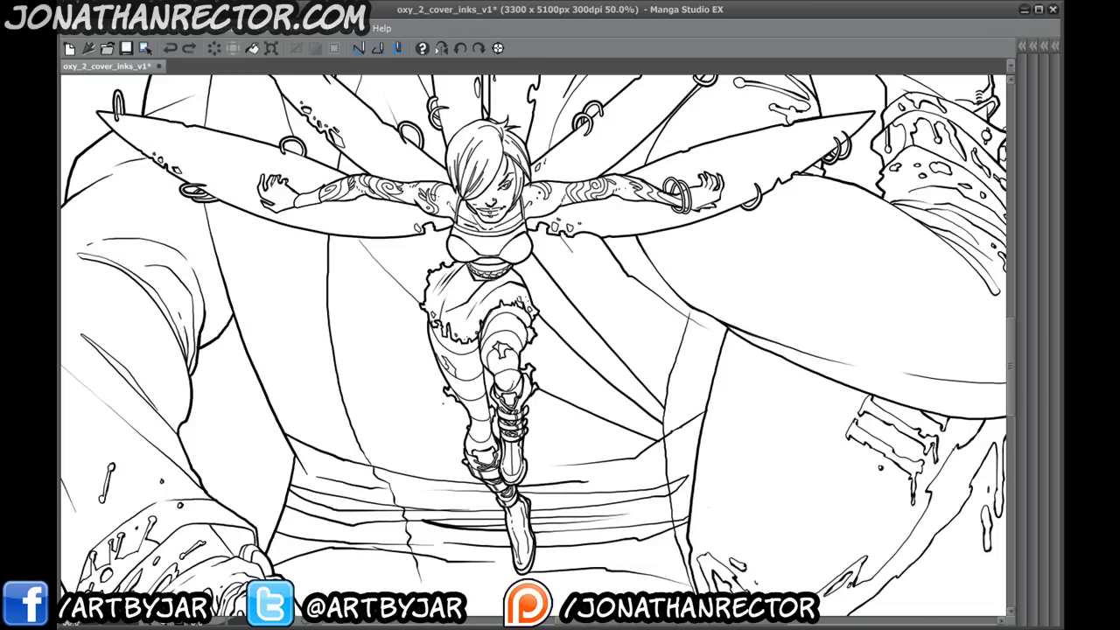
drag(442, 420, 422, 432)
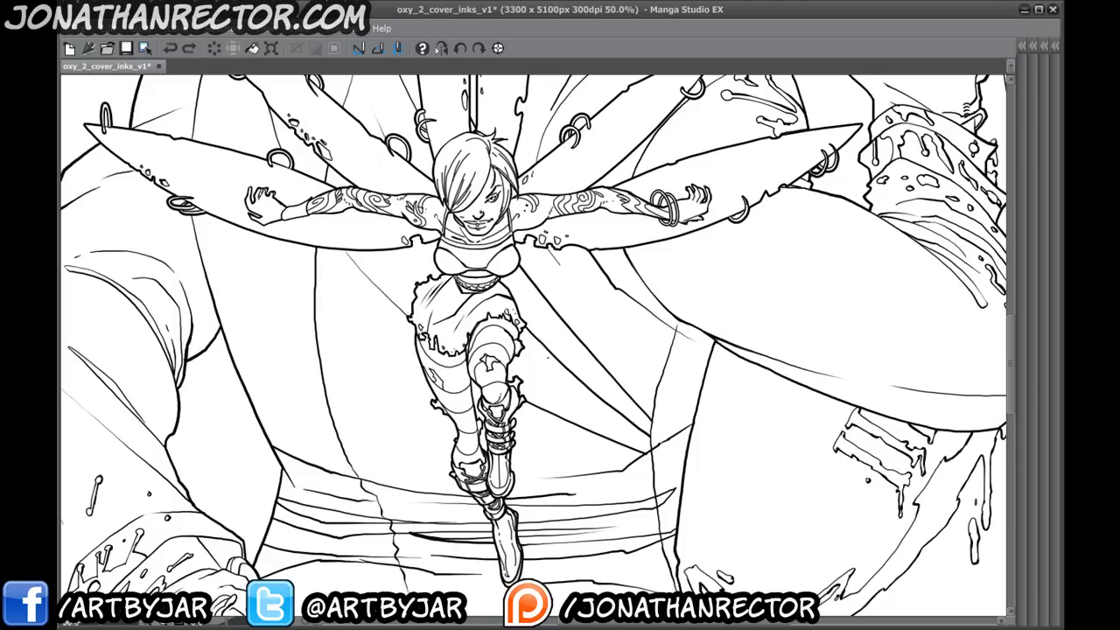
- Outline the upper edge of the figure's cast shadow beside her hip, breaking it with jagged steps across the jacket lapel
drag(449, 421, 445, 457)
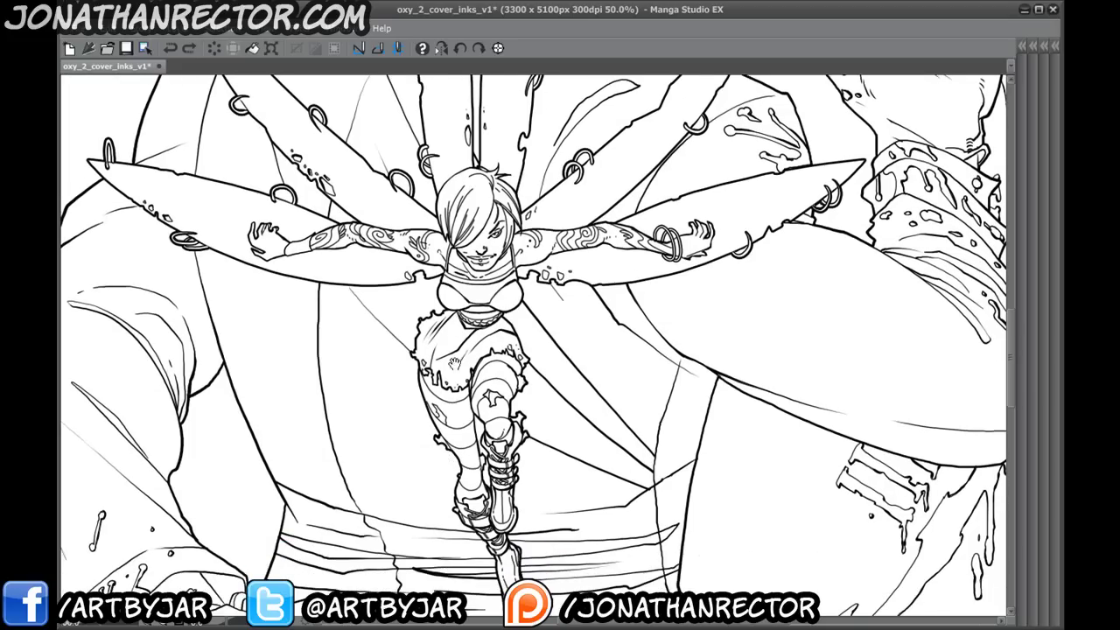
drag(473, 401, 465, 397)
drag(415, 354, 401, 329)
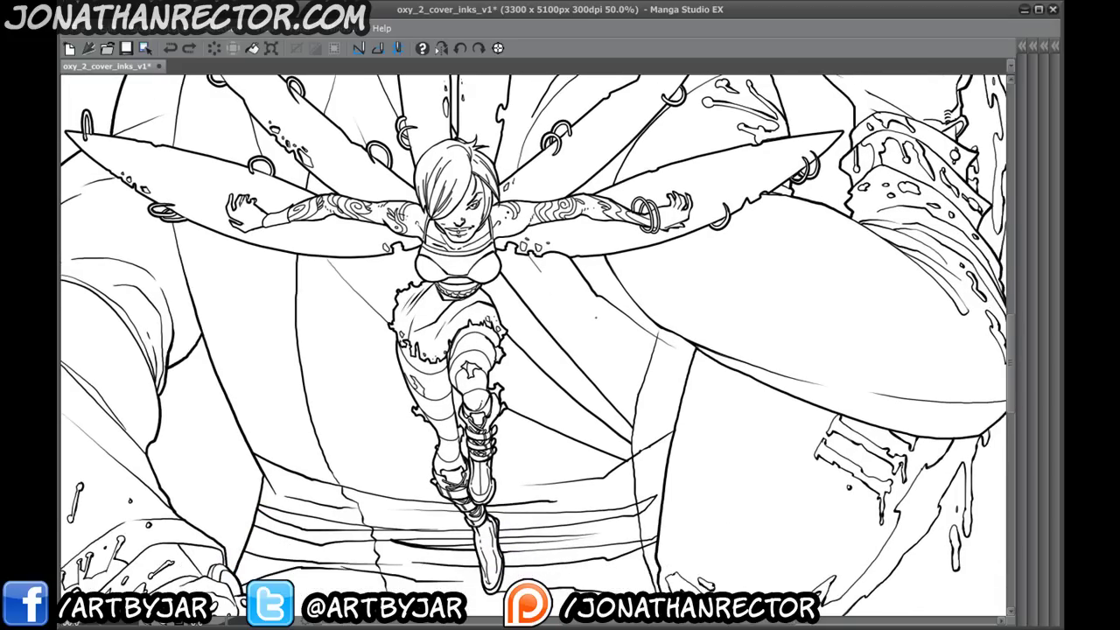
mouse_move(595, 319)
mouse_down()
mouse_move(513, 285)
mouse_move(603, 315)
mouse_move(617, 350)
mouse_move(561, 385)
mouse_move(576, 433)
mouse_up()
scroll(538, 344, down, 5)
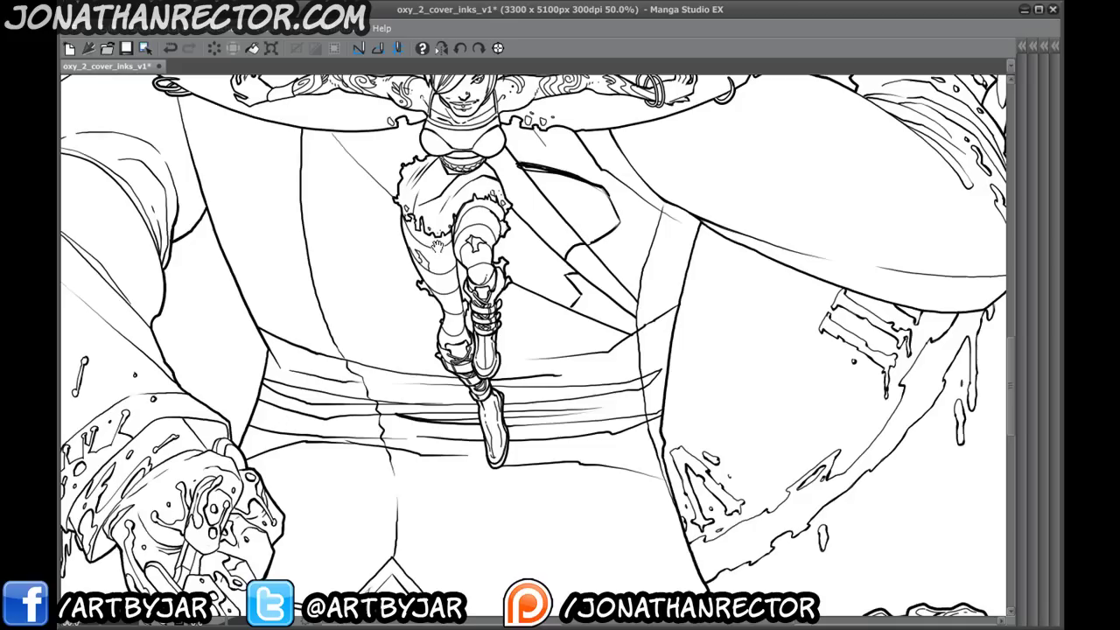
- Continue the figure's shadow edge down from the lapel and in offset steps across the waist sash beside her boots
drag(571, 307, 572, 352)
drag(408, 321, 455, 421)
mouse_move(563, 263)
mouse_down()
mouse_move(547, 292)
mouse_move(561, 269)
mouse_up()
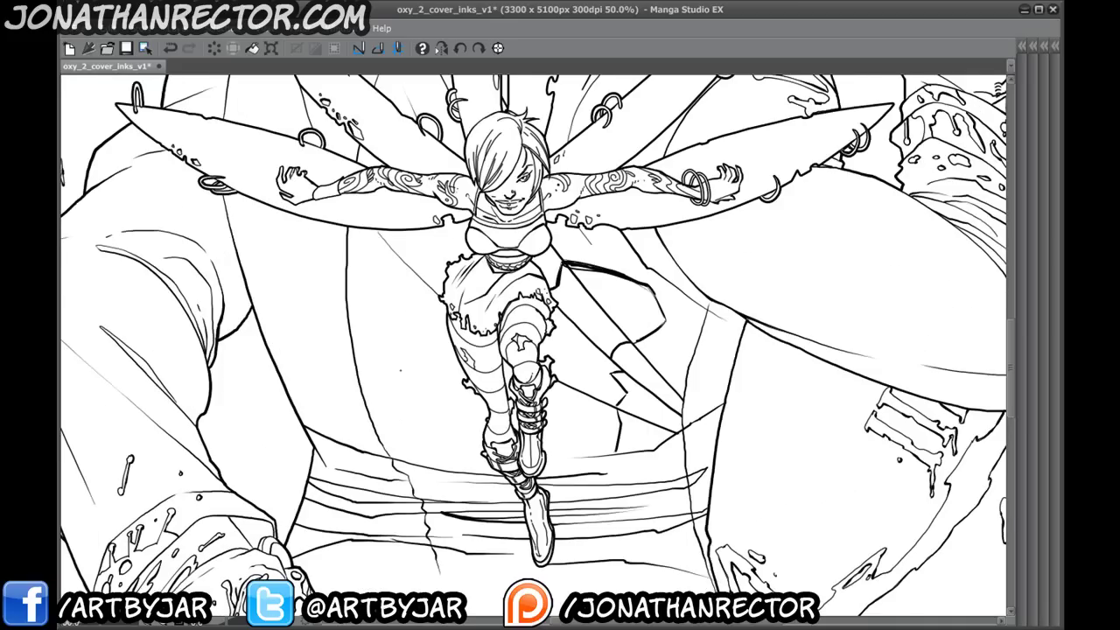
scroll(418, 397, down, 4)
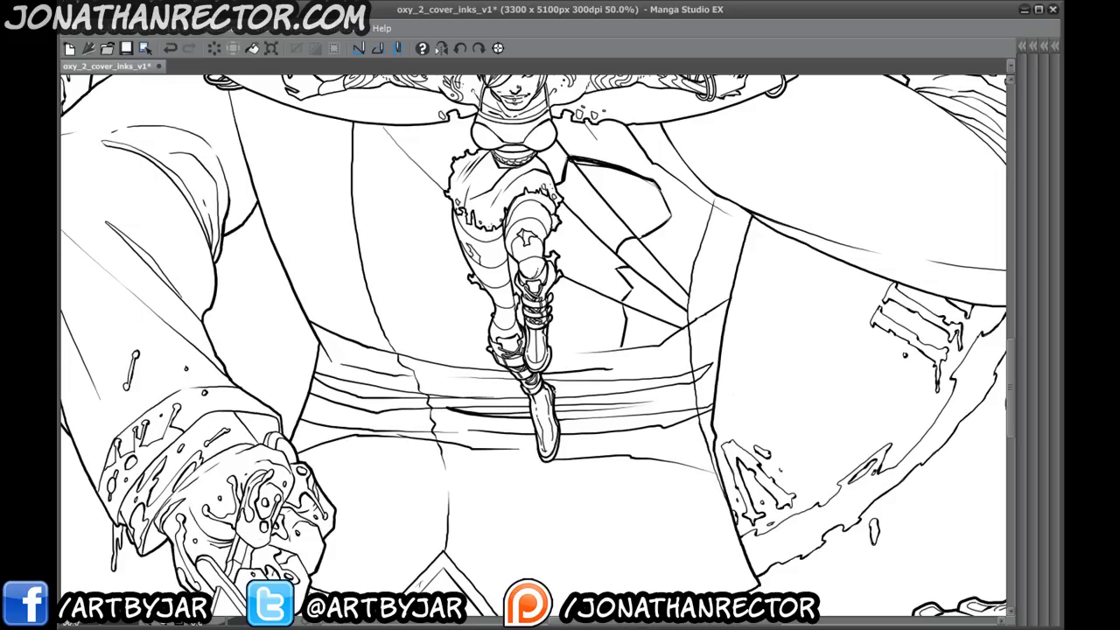
mouse_move(549, 362)
mouse_down()
mouse_move(570, 396)
mouse_move(602, 412)
mouse_move(583, 411)
mouse_up()
mouse_move(578, 413)
mouse_down()
mouse_move(601, 409)
mouse_move(590, 434)
mouse_move(604, 457)
mouse_up()
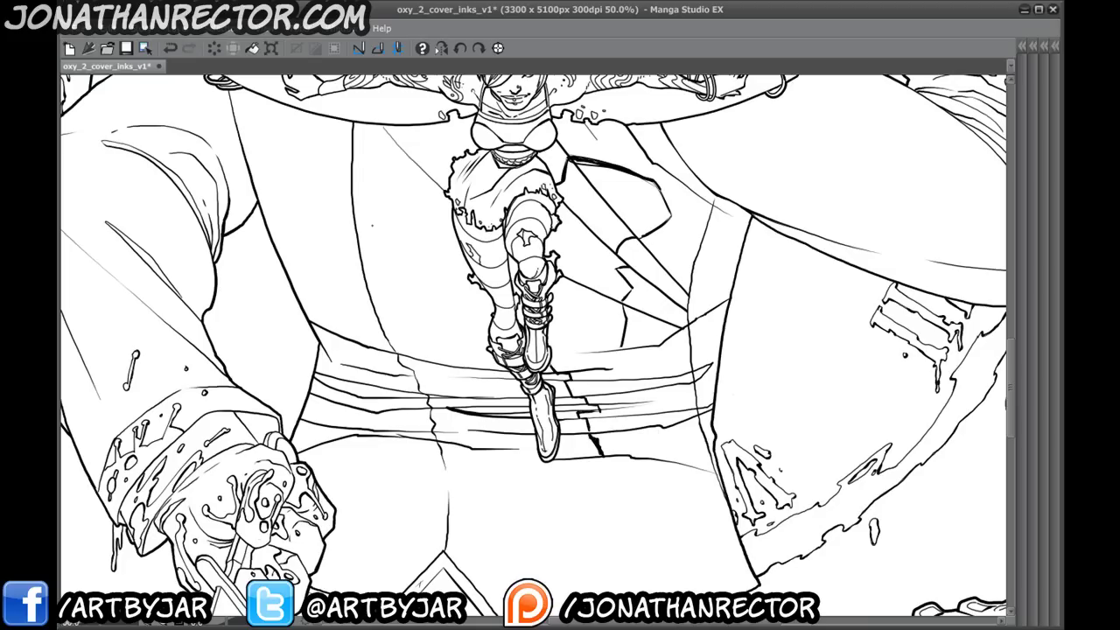
- Outline the leg shadow tapering down the jacket below the sash, with small edge notches and its second edge stepped across the sash
drag(491, 451, 512, 313)
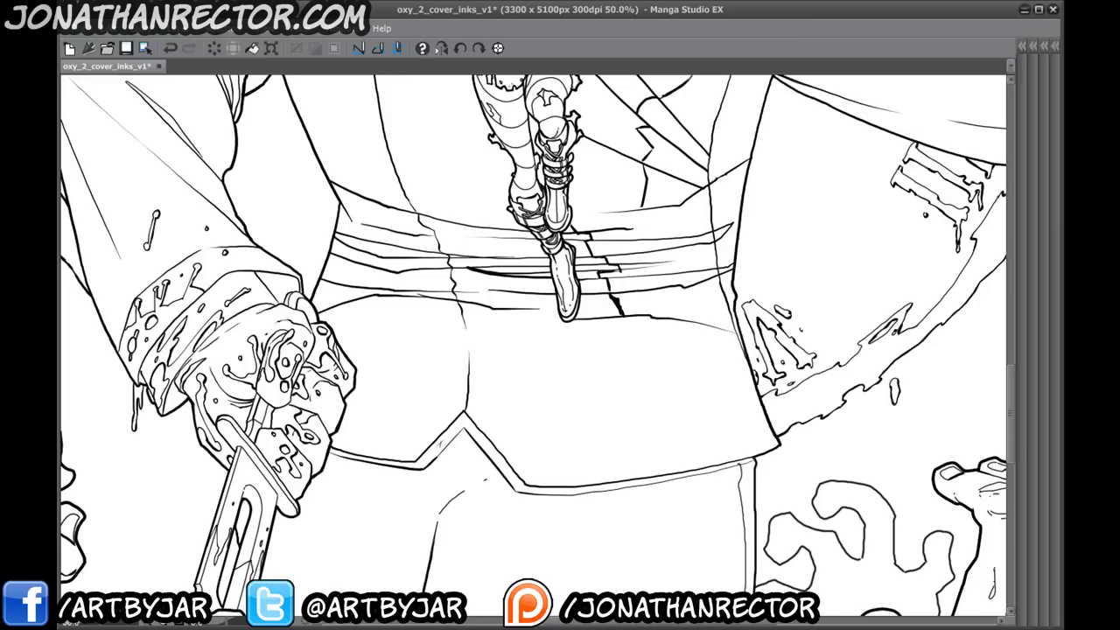
mouse_move(620, 313)
mouse_down()
mouse_move(649, 438)
mouse_move(665, 424)
mouse_move(666, 391)
mouse_move(644, 351)
mouse_move(651, 329)
mouse_up()
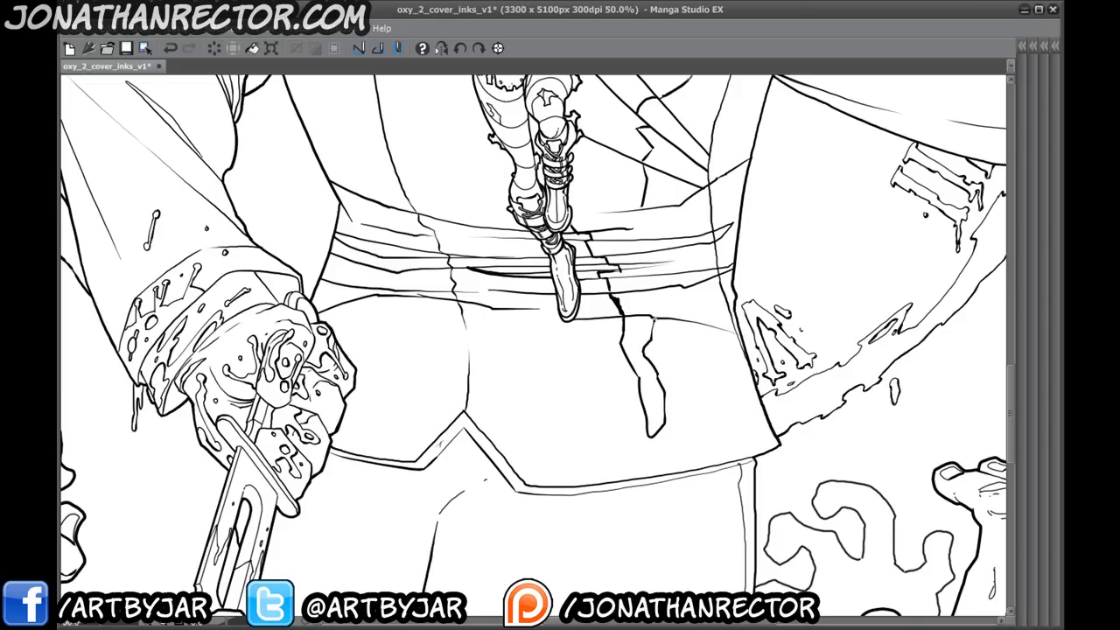
drag(600, 359, 556, 377)
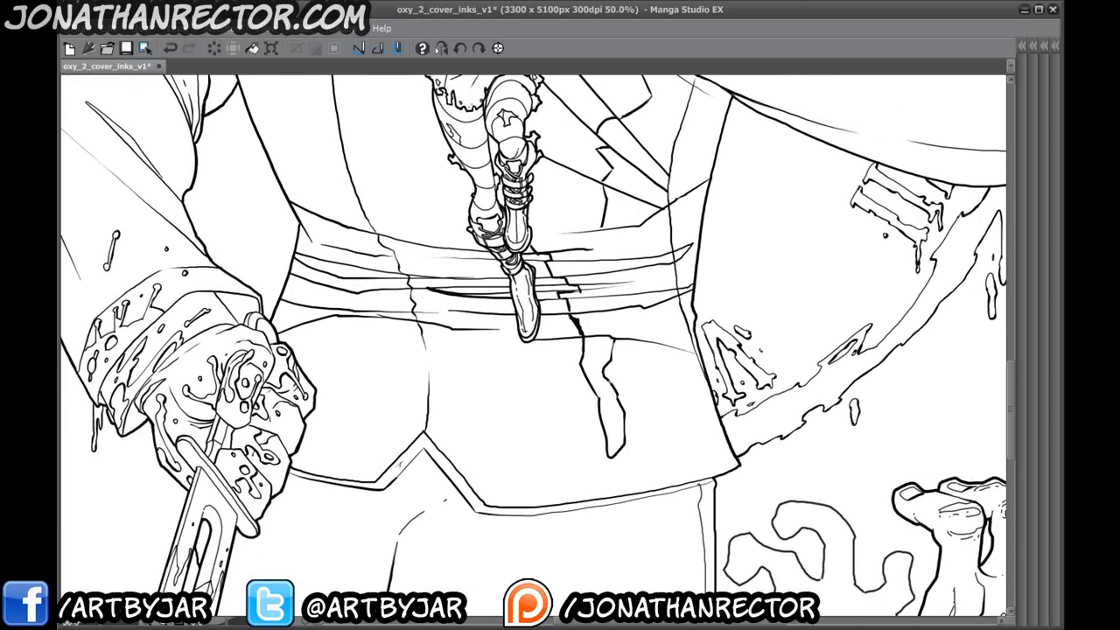
drag(621, 391, 625, 429)
drag(581, 378, 592, 392)
mouse_move(580, 351)
mouse_down()
mouse_move(581, 409)
mouse_move(611, 373)
mouse_move(582, 316)
mouse_up()
drag(594, 320, 590, 309)
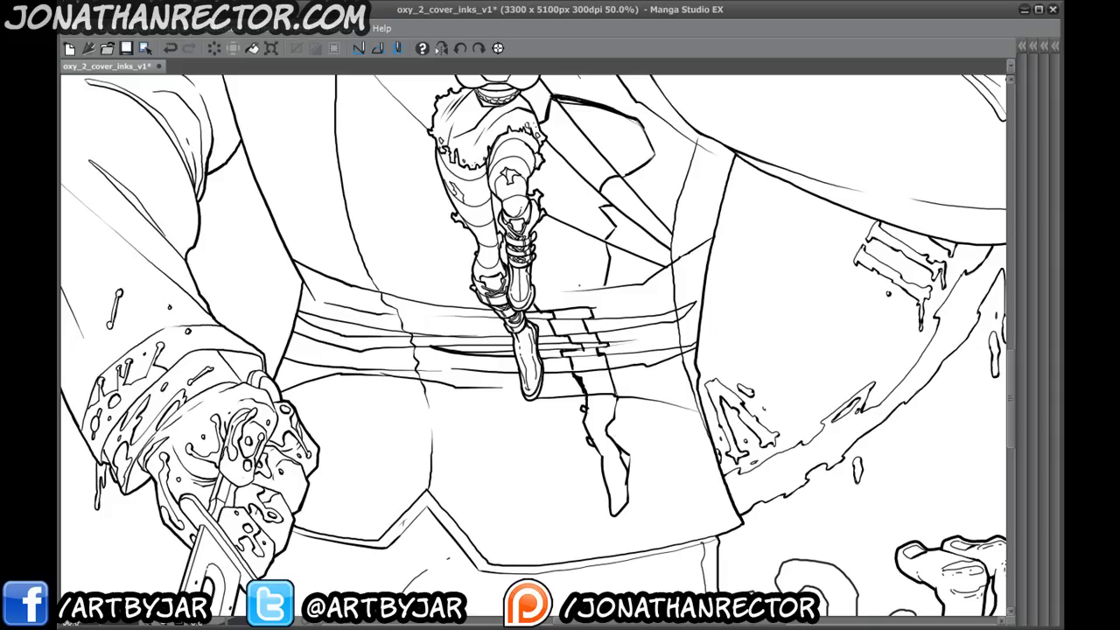
- Outline the second leg's shadow from below the lapel down across the sash folds to a blunt end on the jacket
drag(501, 330, 464, 341)
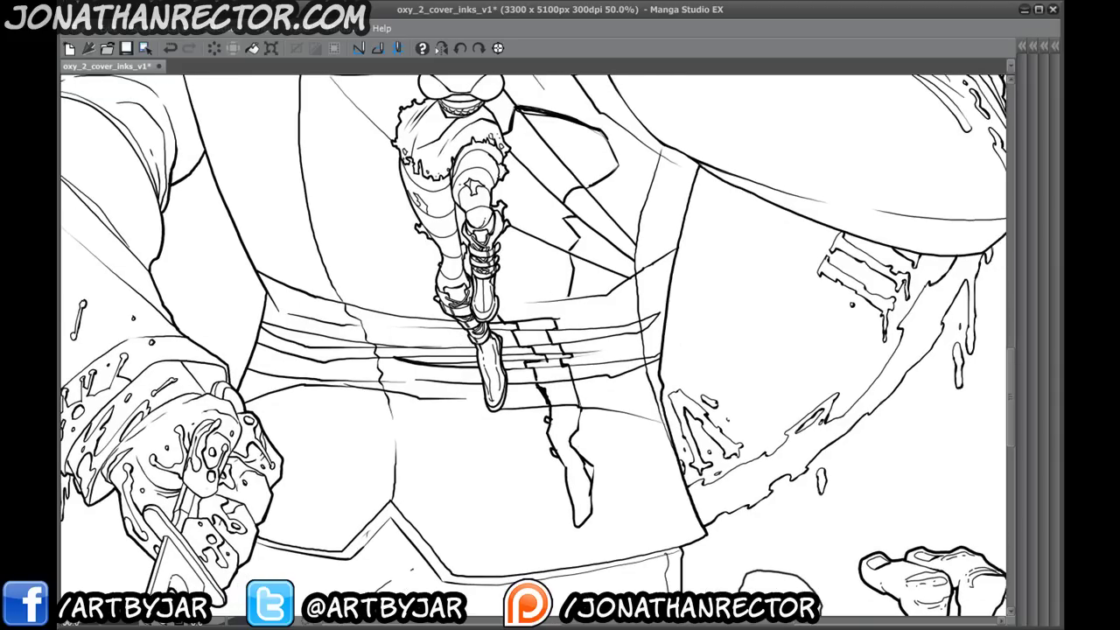
mouse_move(573, 265)
mouse_down()
mouse_move(612, 294)
mouse_move(599, 339)
mouse_move(618, 339)
mouse_up()
drag(615, 338, 613, 364)
mouse_move(616, 359)
mouse_down()
mouse_move(599, 368)
mouse_move(614, 392)
mouse_move(608, 444)
mouse_move(590, 446)
mouse_move(580, 379)
mouse_up()
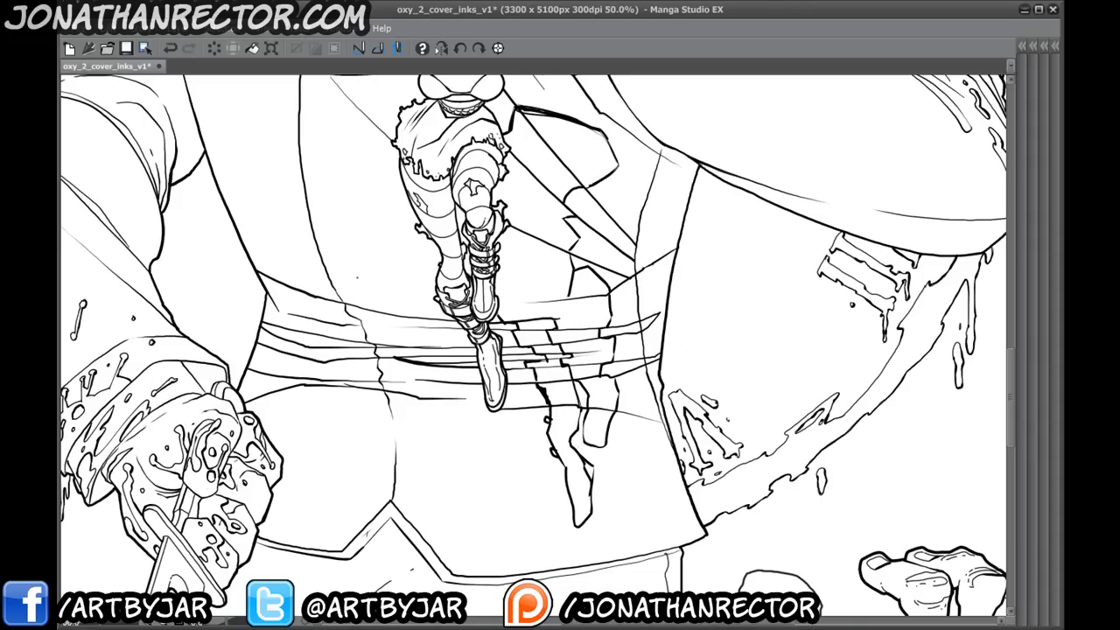
drag(430, 350, 458, 426)
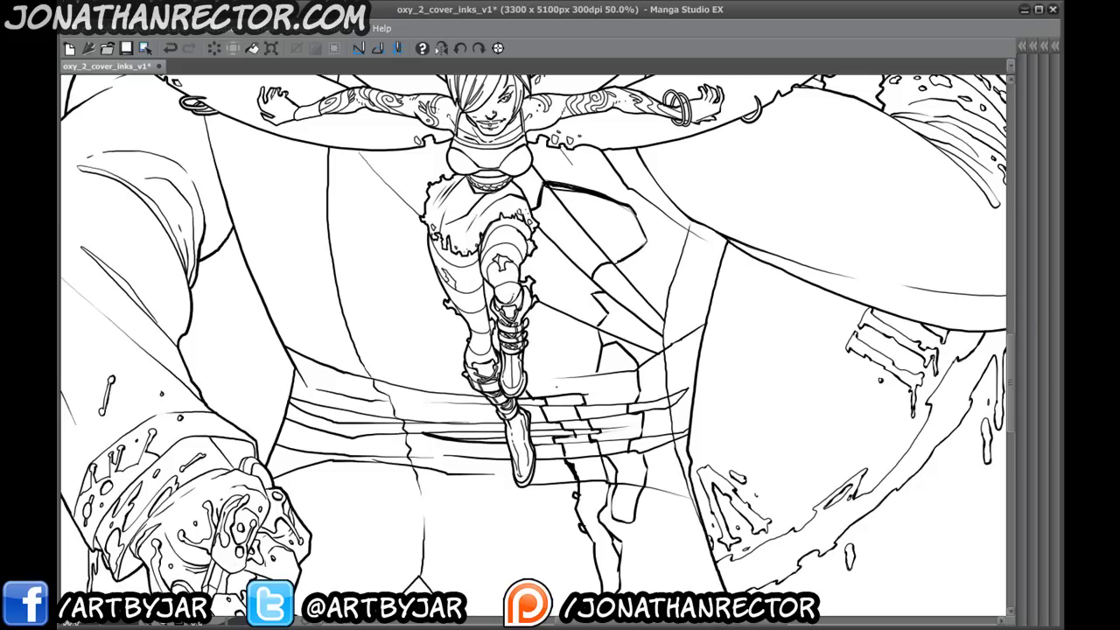
- Mark the shadow area between the lapel and the sash beside the boots with a small X
drag(484, 323, 368, 448)
drag(453, 406, 355, 347)
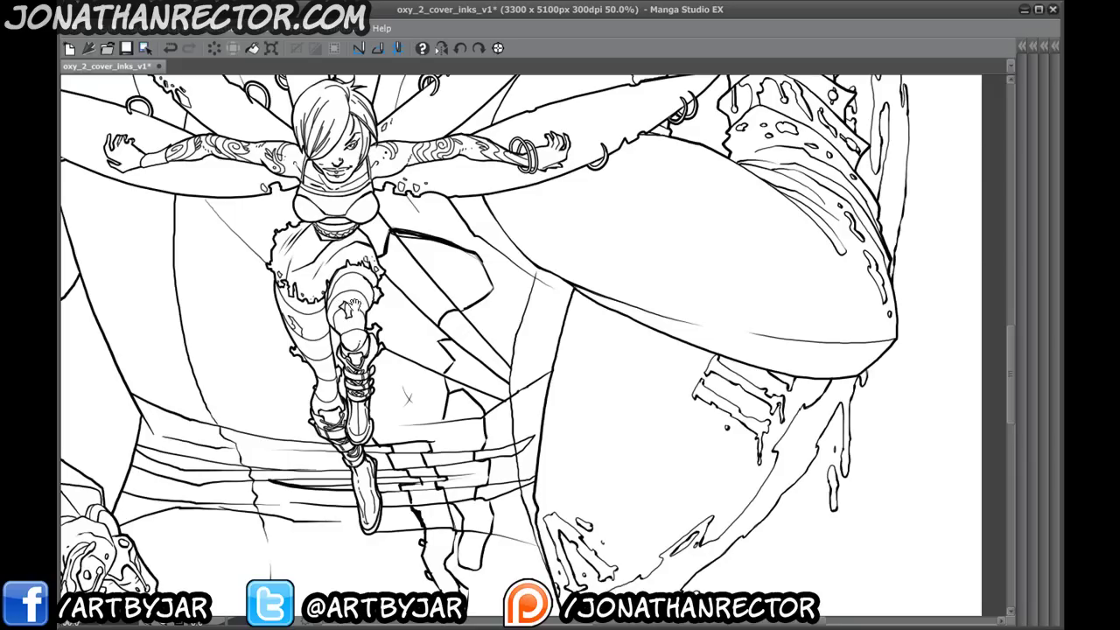
drag(324, 448, 433, 430)
drag(367, 360, 349, 435)
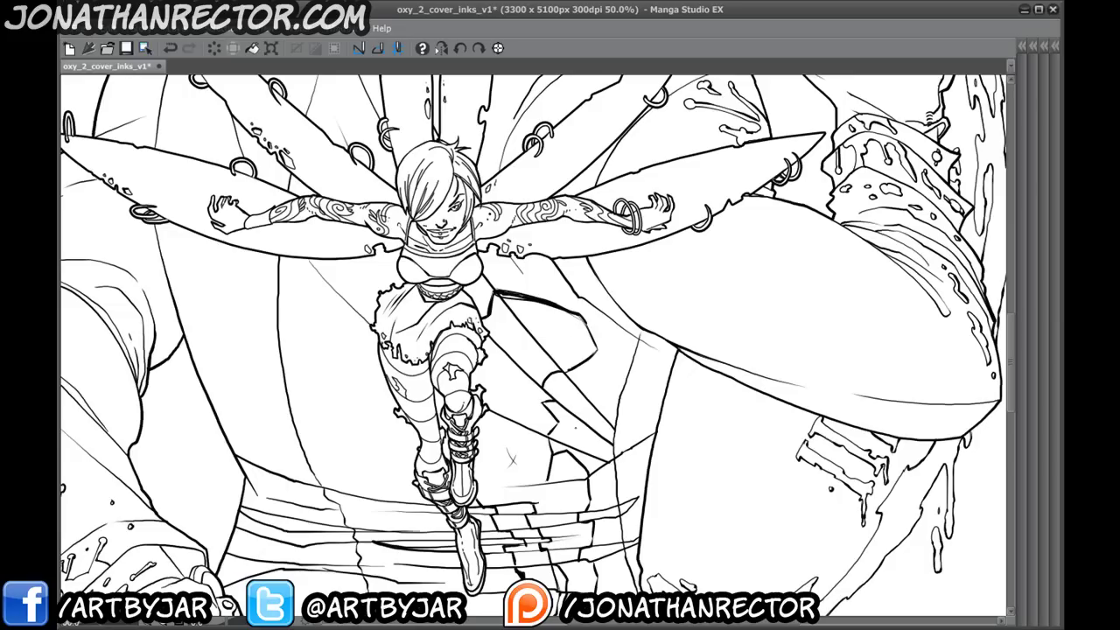
- Draw the curved upper and lower edges of a blade's cast shadow across the jacket lapel below the right-hand blade
drag(350, 374, 439, 412)
mouse_move(442, 453)
mouse_down()
mouse_move(448, 336)
mouse_move(461, 494)
mouse_move(411, 371)
mouse_move(514, 402)
mouse_move(574, 392)
mouse_up()
drag(471, 330, 575, 383)
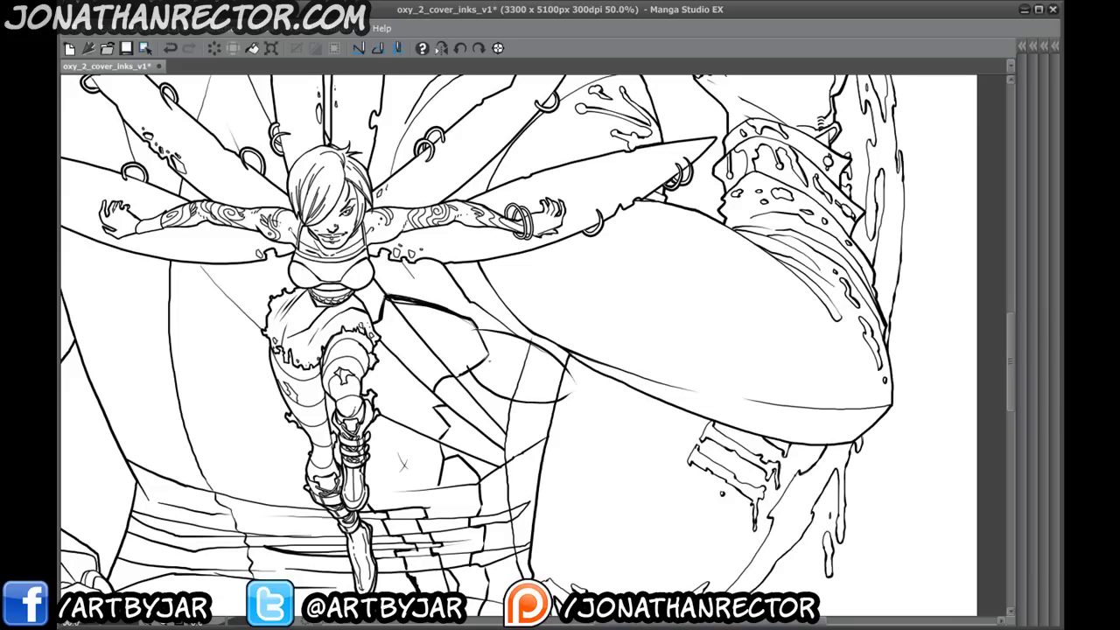
drag(425, 345, 415, 357)
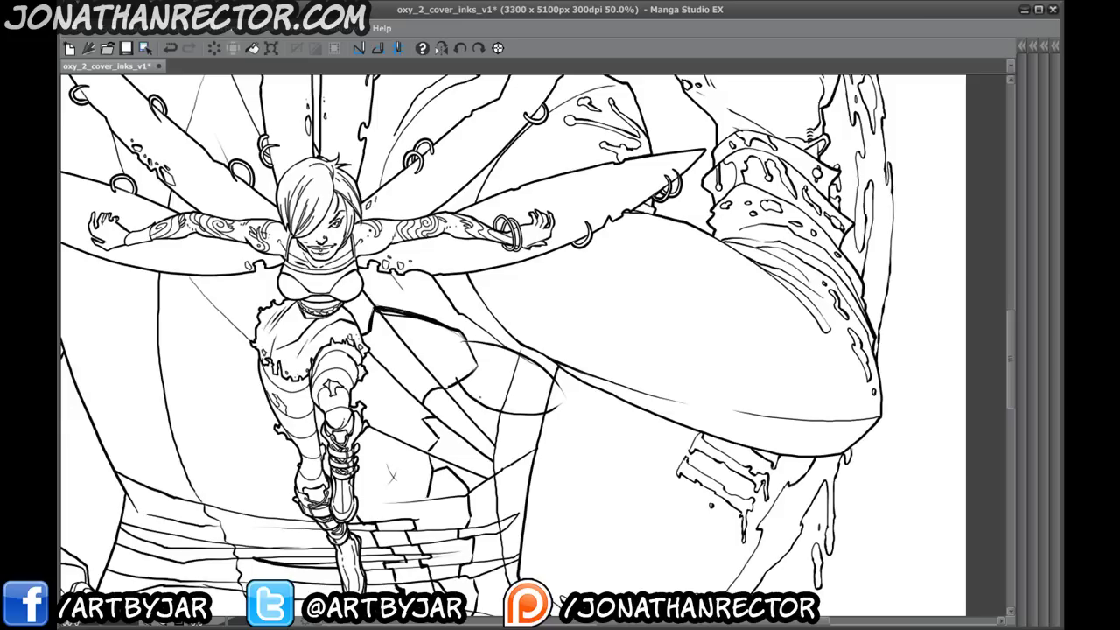
- Add a four-sided hole and a small oval hole inside the blade shadow on the lapel, undoing stray strokes
drag(489, 398, 492, 401)
key(ctrl+z)
drag(489, 392, 491, 397)
drag(443, 246, 412, 251)
drag(418, 252, 410, 260)
key(ctrl+z)
drag(443, 412, 478, 410)
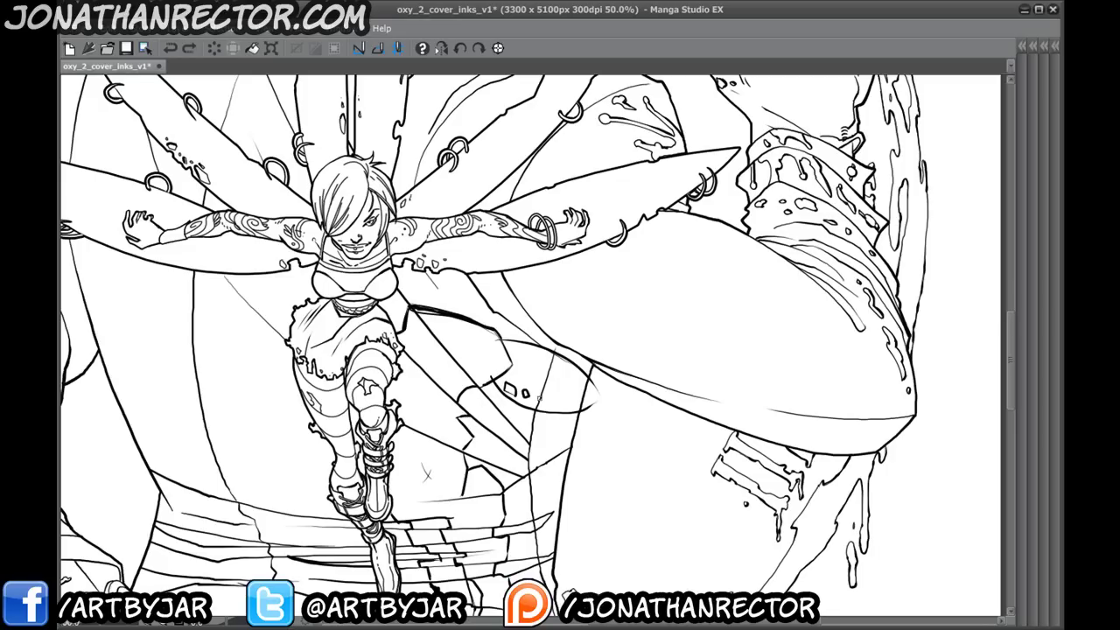
- Finish the lapel blade shadow at the jacket edge and outline a matching pointed blade shadow on the figure's opposite side
drag(597, 382, 582, 420)
drag(427, 473, 664, 472)
mouse_move(529, 369)
mouse_down()
mouse_move(452, 352)
mouse_move(388, 317)
mouse_move(343, 270)
mouse_move(531, 302)
mouse_up()
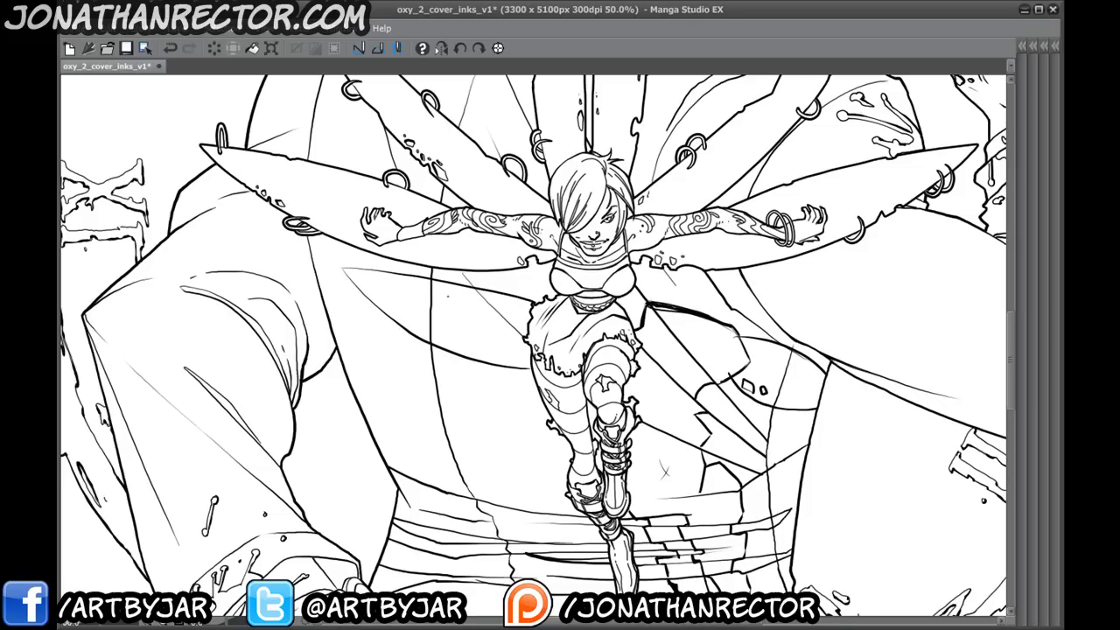
- Firm up the left blade shadow's outline with small holes and chipped notches, and notch the lower edge of the lapel blade shadow
mouse_move(391, 275)
mouse_down()
mouse_move(349, 268)
mouse_move(373, 303)
mouse_move(424, 329)
mouse_move(404, 319)
mouse_move(408, 308)
mouse_up()
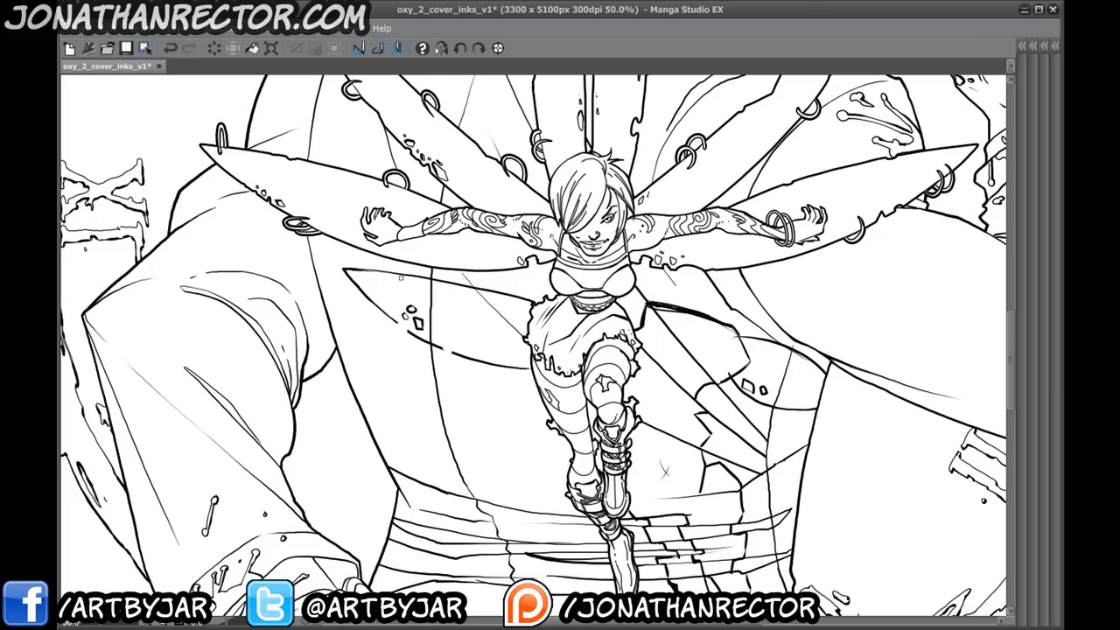
drag(455, 388, 383, 410)
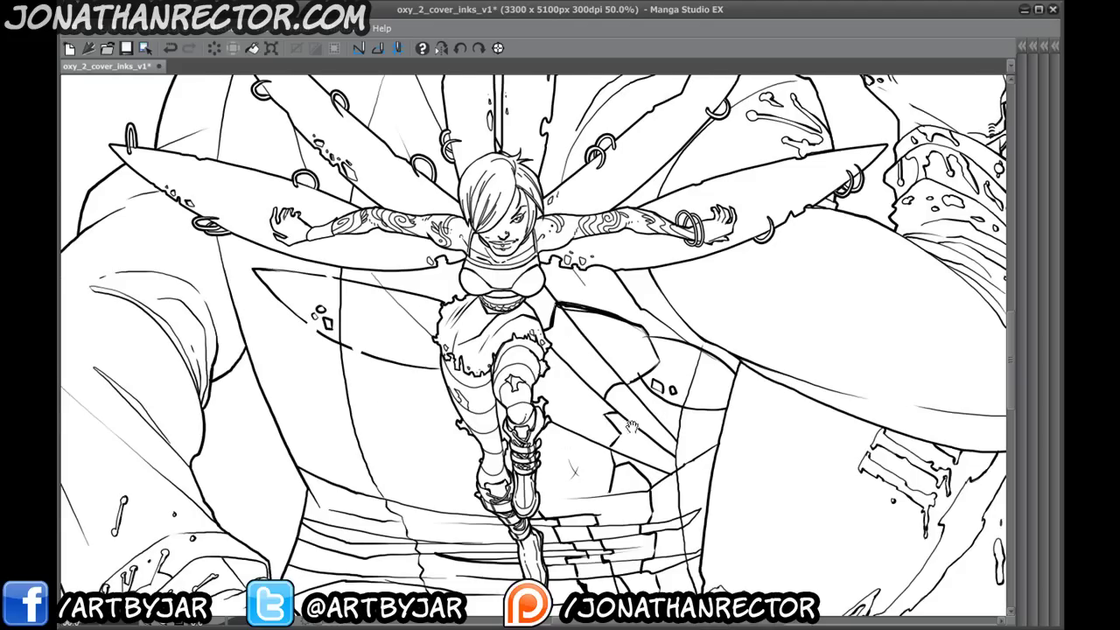
drag(625, 428, 586, 424)
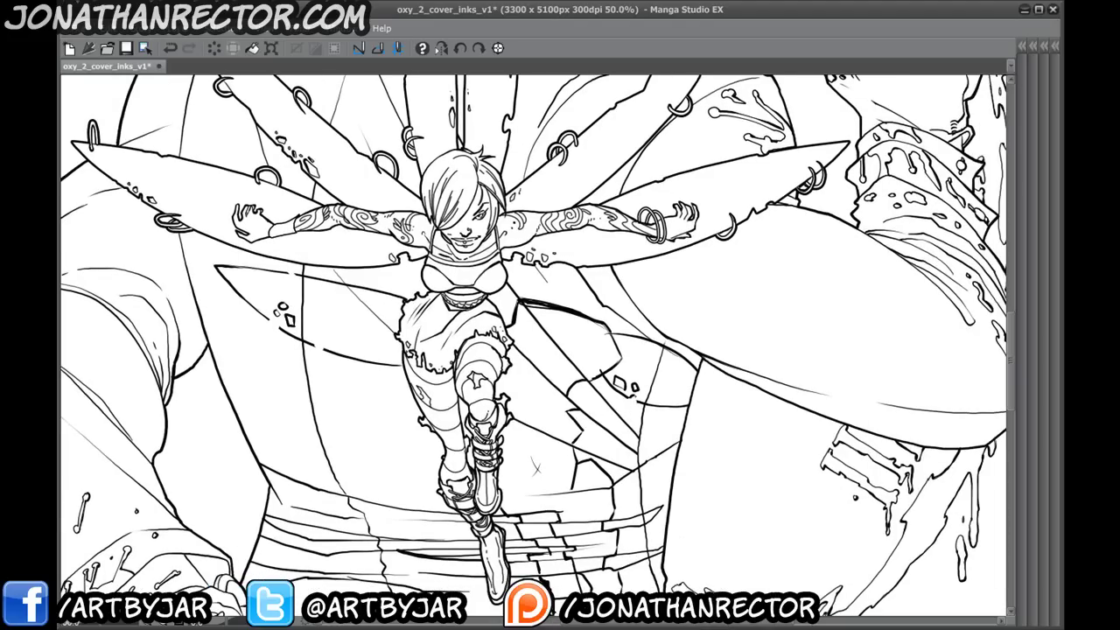
mouse_move(301, 362)
mouse_down()
mouse_move(375, 401)
mouse_move(399, 389)
mouse_up()
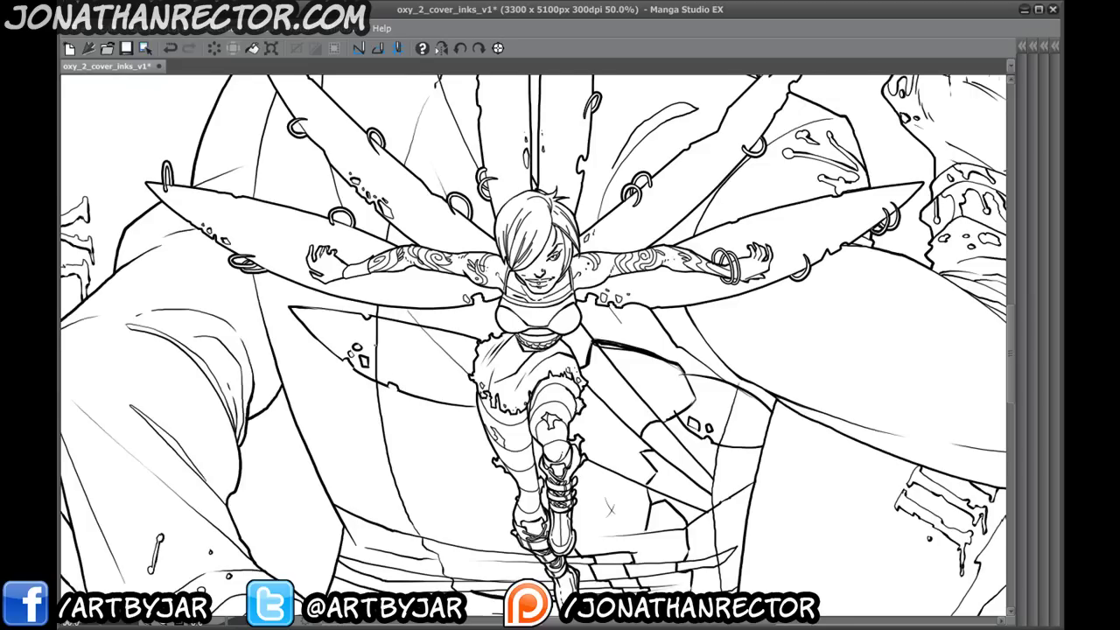
- Draw thick ring shadows on the left blade shadow: one near its tip, one near the hip and a pair underneath
drag(325, 411, 350, 411)
drag(436, 390, 472, 410)
mouse_move(316, 336)
mouse_down()
mouse_move(343, 373)
mouse_move(386, 349)
mouse_move(368, 338)
mouse_move(385, 349)
mouse_up()
key(ctrl+z)
drag(371, 353, 377, 341)
mouse_move(525, 364)
mouse_down()
mouse_move(508, 375)
mouse_move(527, 383)
mouse_move(506, 373)
mouse_up()
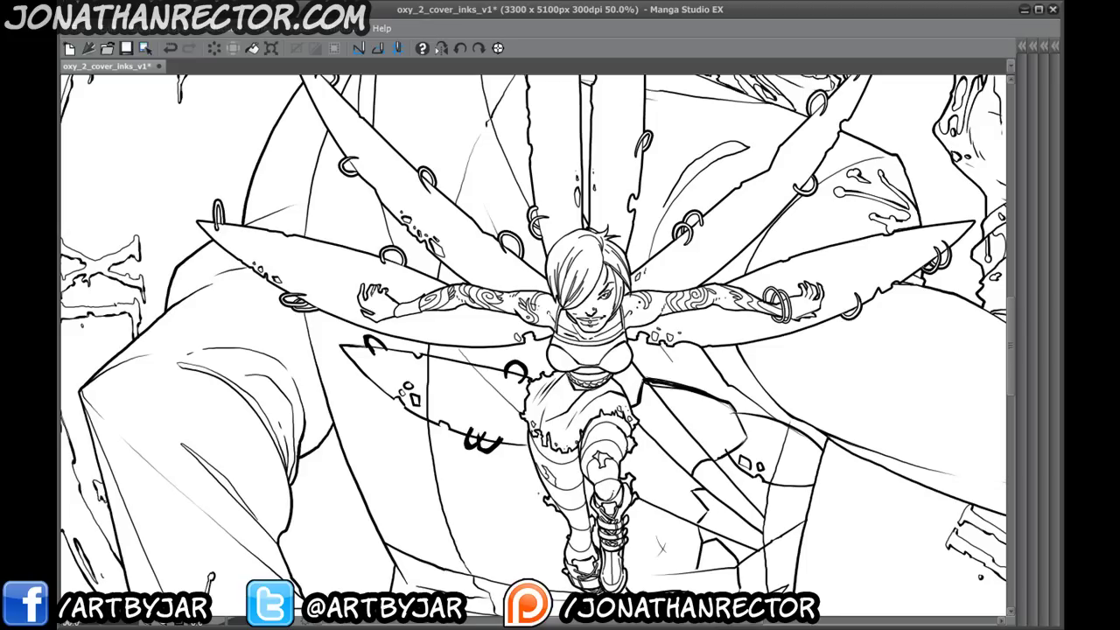
- Round off the large sleeve's inner end below the right-hand blade and add short curved shadow contours beside it
drag(455, 338, 330, 401)
drag(374, 434, 289, 256)
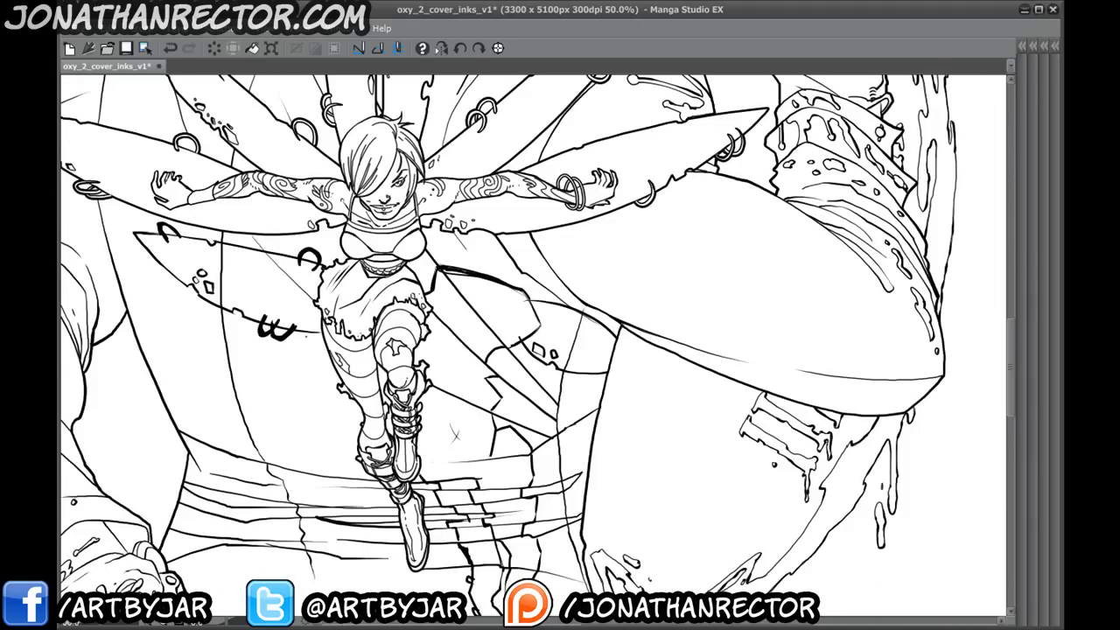
drag(302, 311, 320, 413)
drag(315, 465, 307, 539)
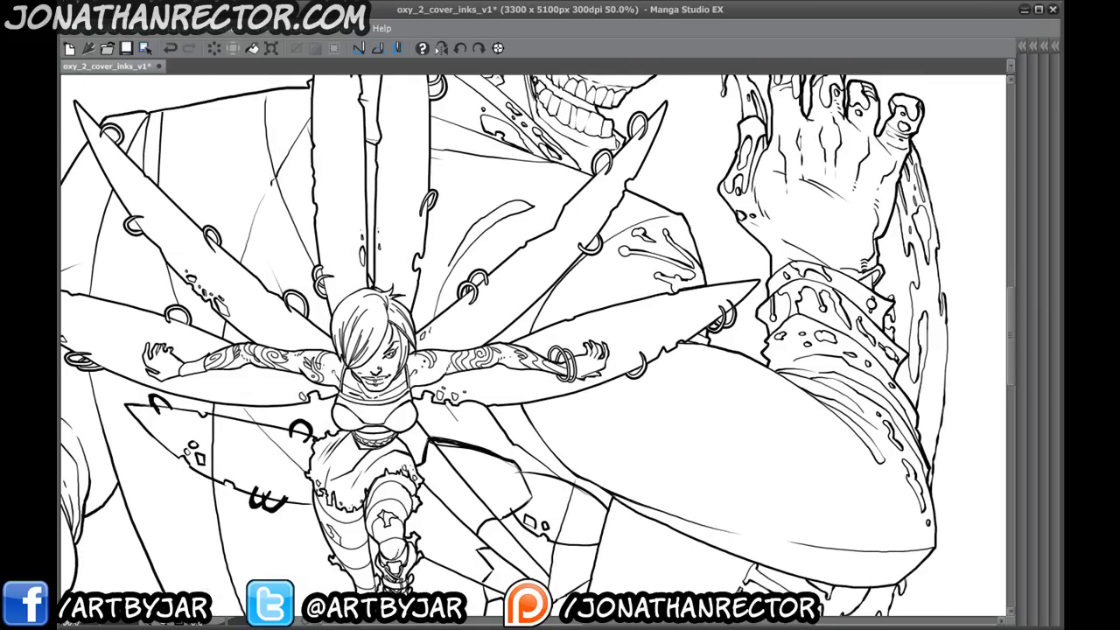
drag(292, 522, 315, 567)
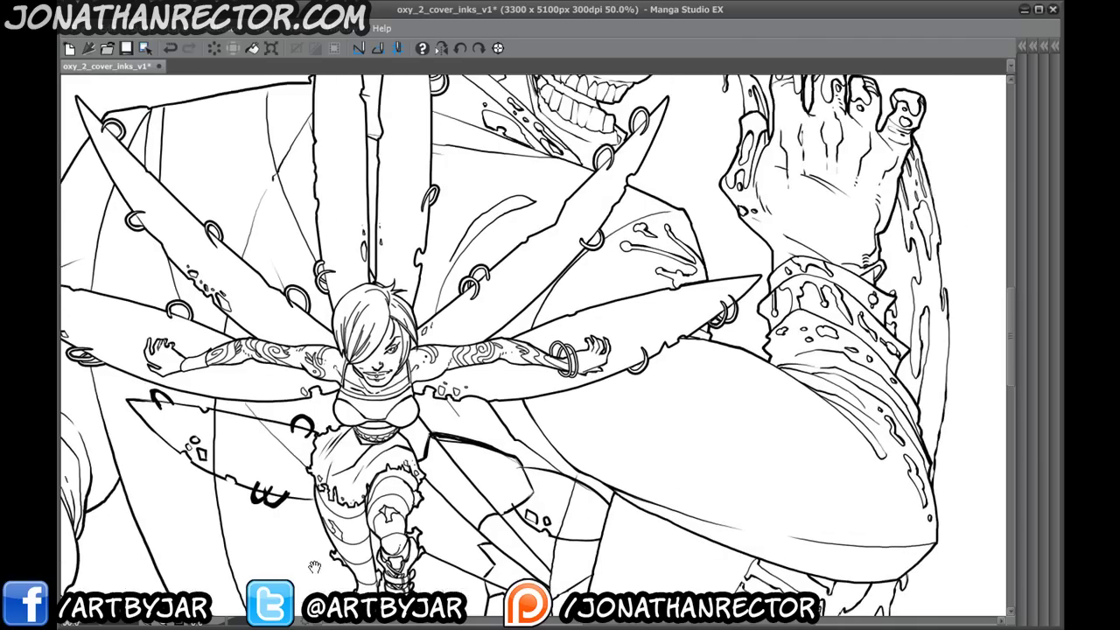
drag(421, 405, 349, 450)
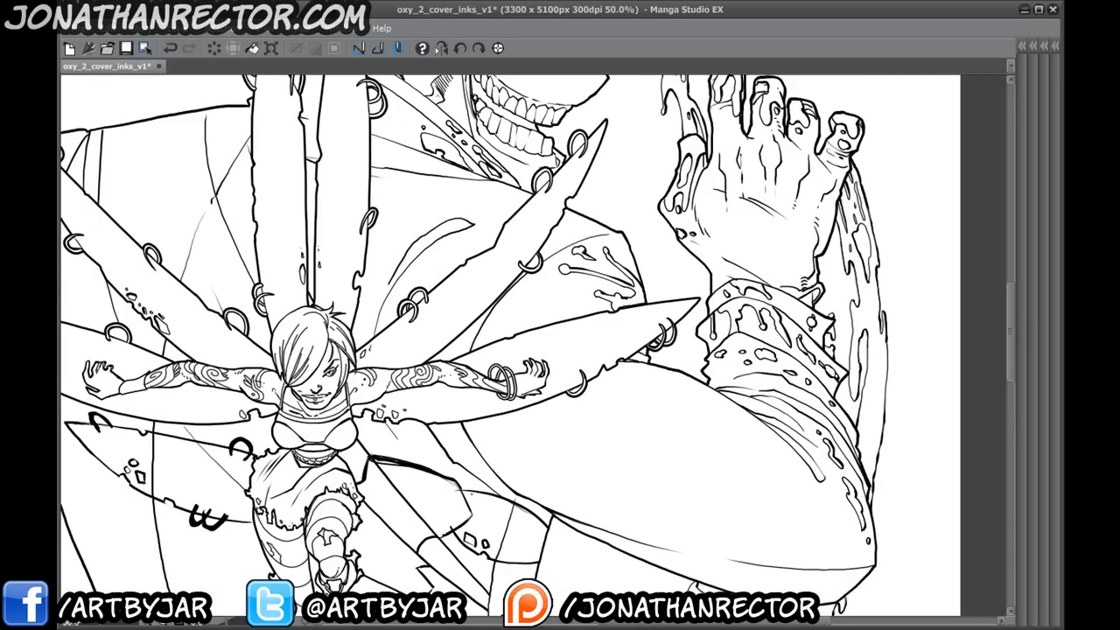
drag(404, 496, 287, 350)
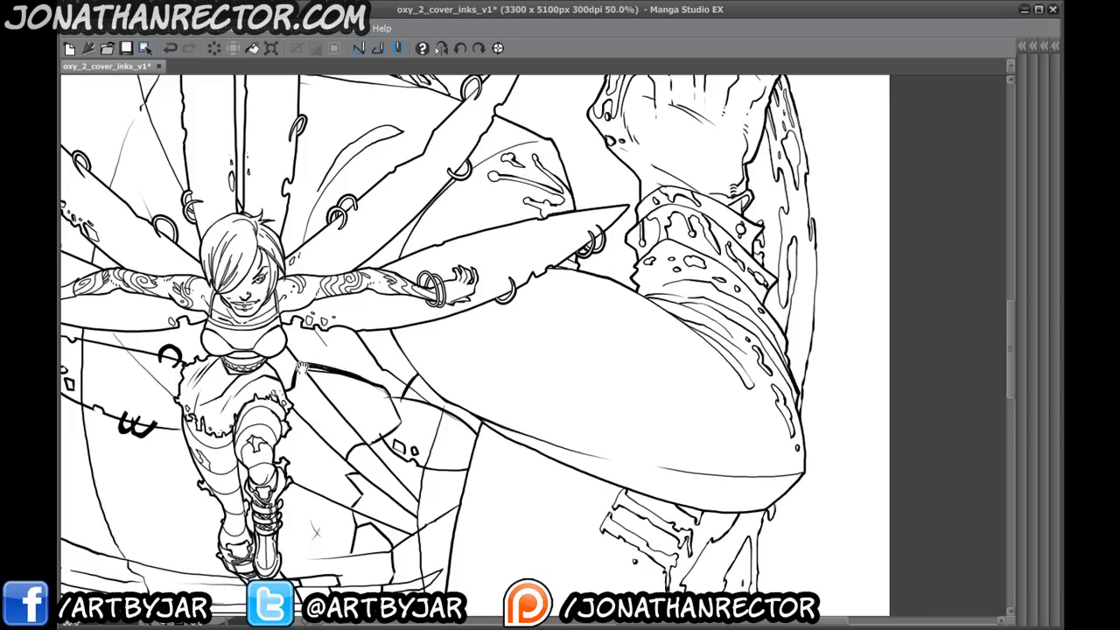
mouse_move(373, 366)
mouse_down()
mouse_move(438, 438)
mouse_move(493, 396)
mouse_up()
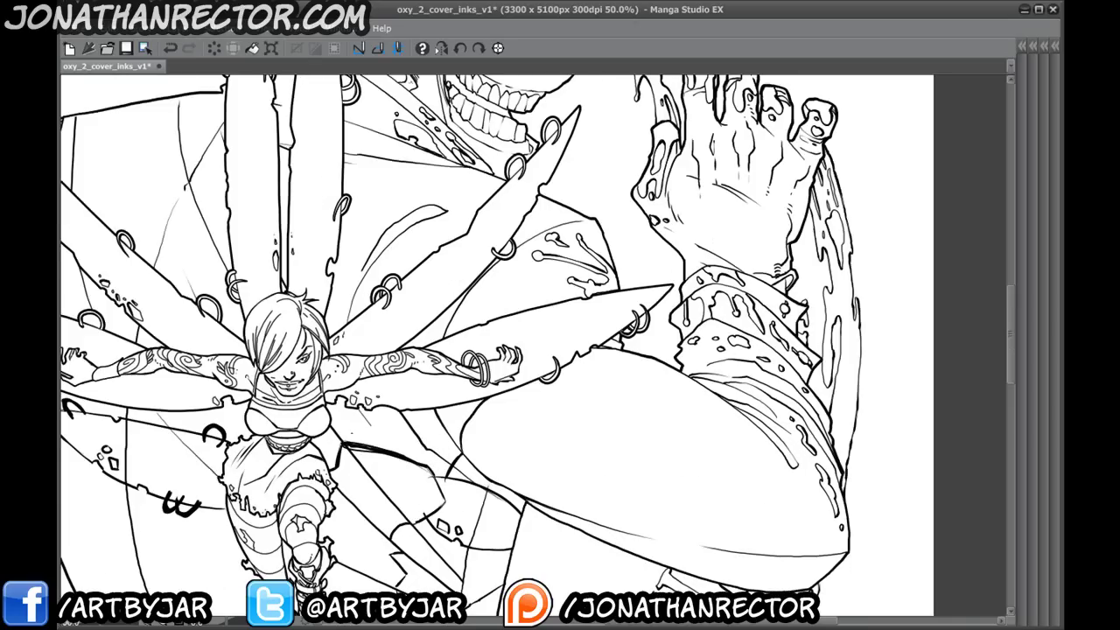
drag(316, 463, 400, 401)
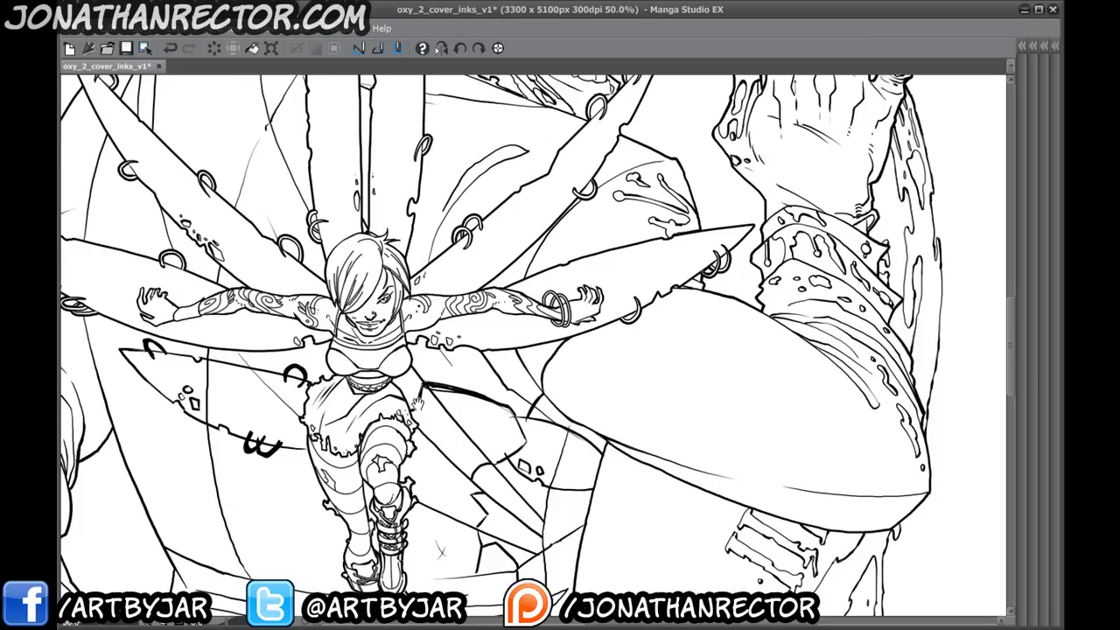
- Draw shadow contours between the torso and the rounded sleeve and mark the areas between them with small X's
mouse_move(496, 350)
mouse_down()
mouse_move(451, 387)
mouse_move(434, 343)
mouse_move(425, 371)
mouse_move(485, 392)
mouse_move(388, 451)
mouse_up()
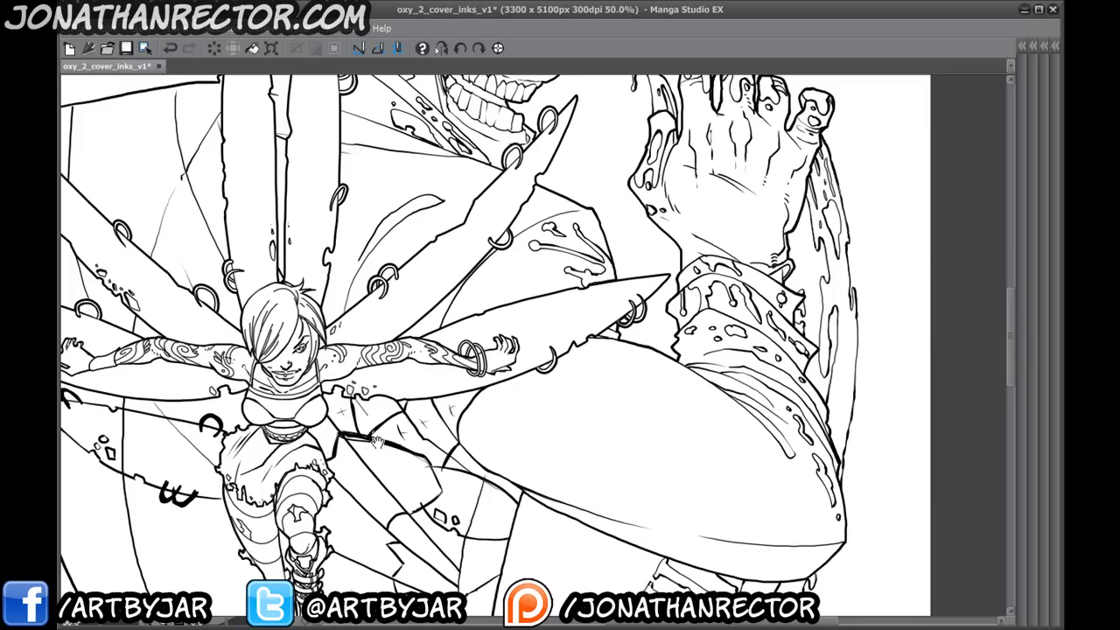
drag(317, 520, 376, 428)
drag(460, 437, 431, 511)
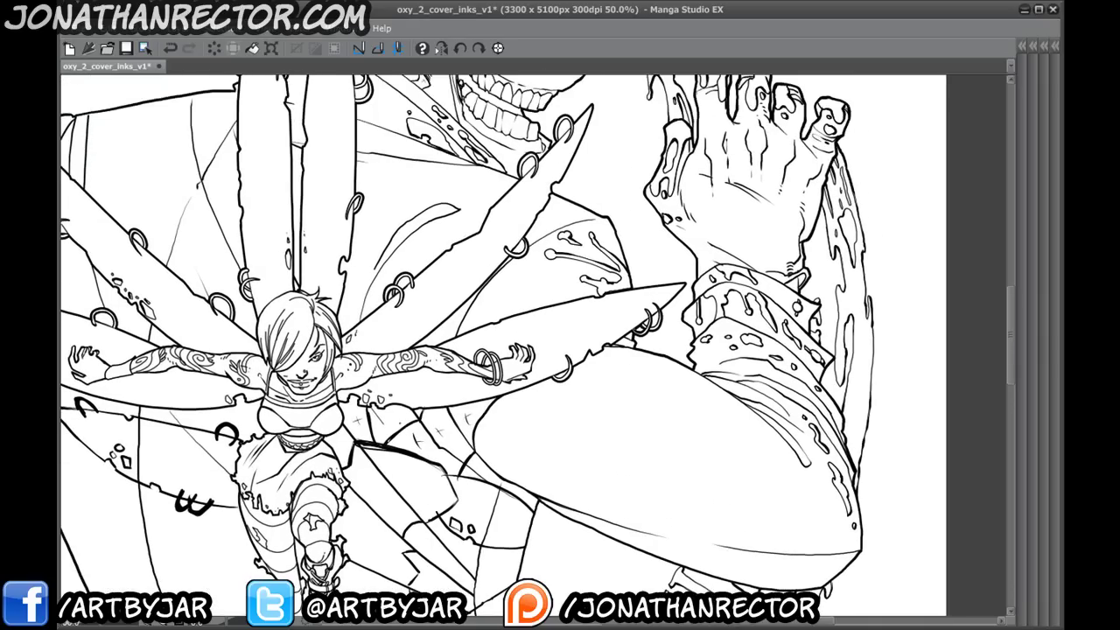
- Draw thick looping ring shadows on the small curved shadow contour between the torso and the rounded sleeve
drag(414, 428, 393, 438)
mouse_move(394, 433)
mouse_down()
mouse_move(400, 422)
mouse_move(414, 428)
mouse_move(408, 418)
mouse_up()
drag(418, 412, 404, 427)
drag(277, 452, 438, 512)
drag(525, 343, 546, 251)
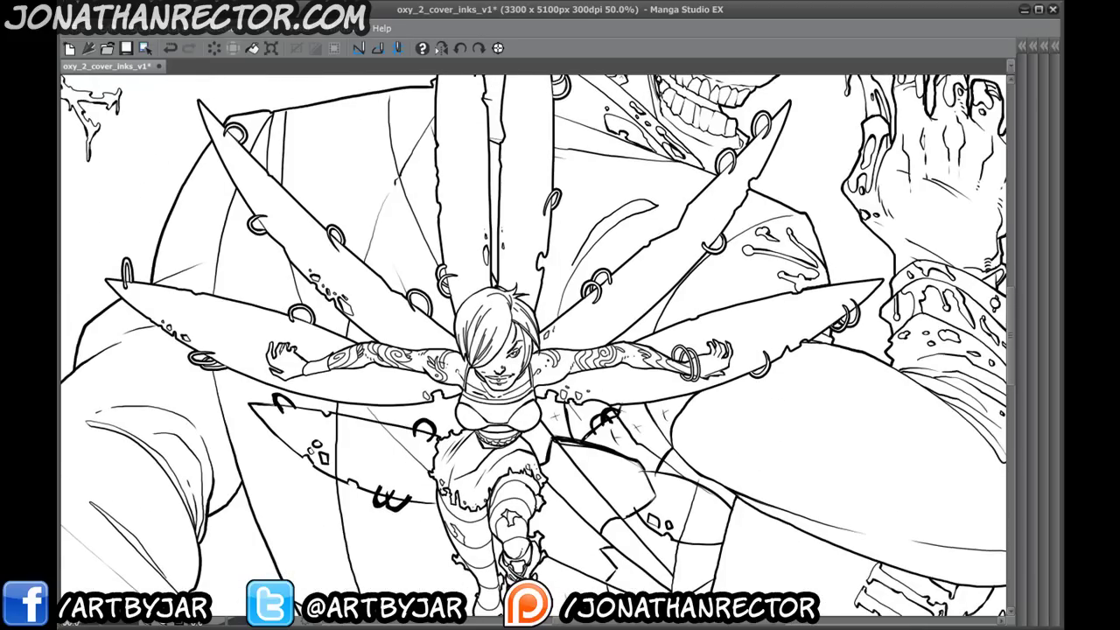
drag(532, 374, 515, 449)
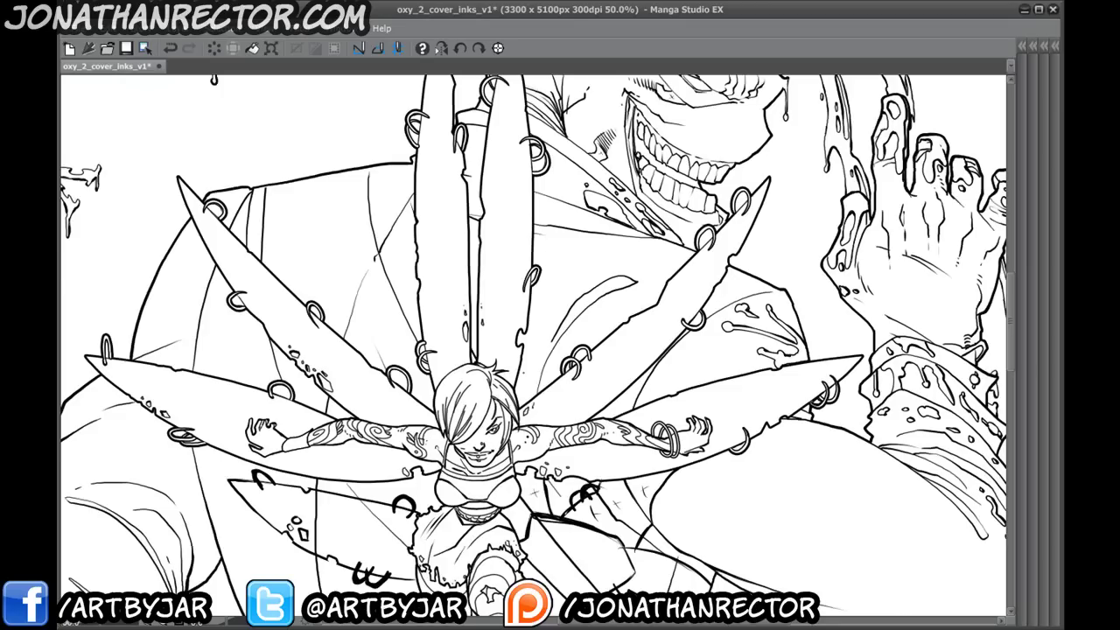
- Draw the curved outer edge and the short inner edge of the shadow between the right upright blade and the upper-right blade
mouse_move(517, 380)
mouse_down()
mouse_move(548, 315)
mouse_move(630, 240)
mouse_up()
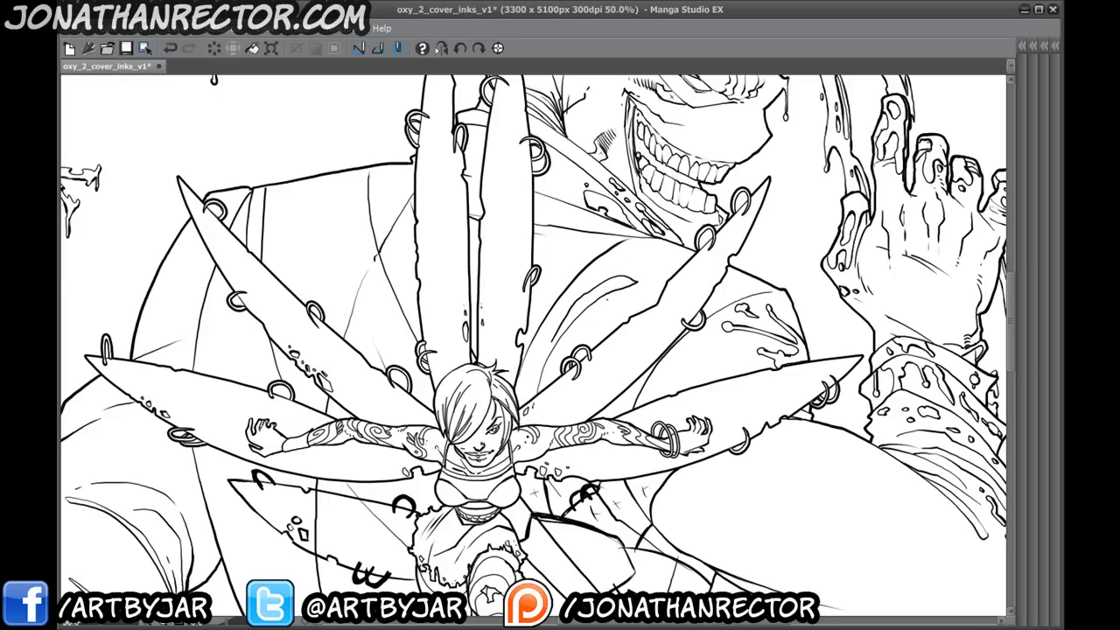
mouse_move(599, 347)
mouse_down()
mouse_move(622, 287)
mouse_move(649, 266)
mouse_up()
drag(636, 239, 610, 250)
key(ctrl+z)
- Feather the upper end of the curved jacket shadow beside the upper-right blade with tapered hatching strokes
ctrl+click(180, 522)
ctrl+click(179, 522)
drag(758, 309, 203, 586)
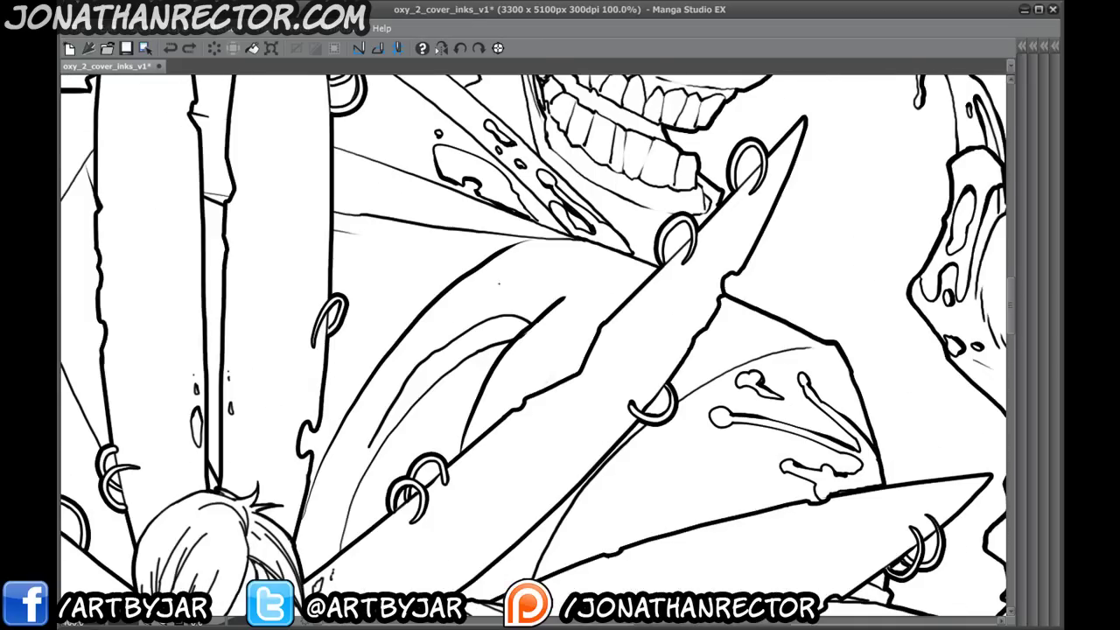
drag(514, 246, 455, 285)
drag(461, 333, 319, 367)
mouse_move(338, 313)
mouse_down()
mouse_move(411, 341)
mouse_move(449, 296)
mouse_up()
drag(436, 305, 458, 292)
scroll(659, 510, down, 3)
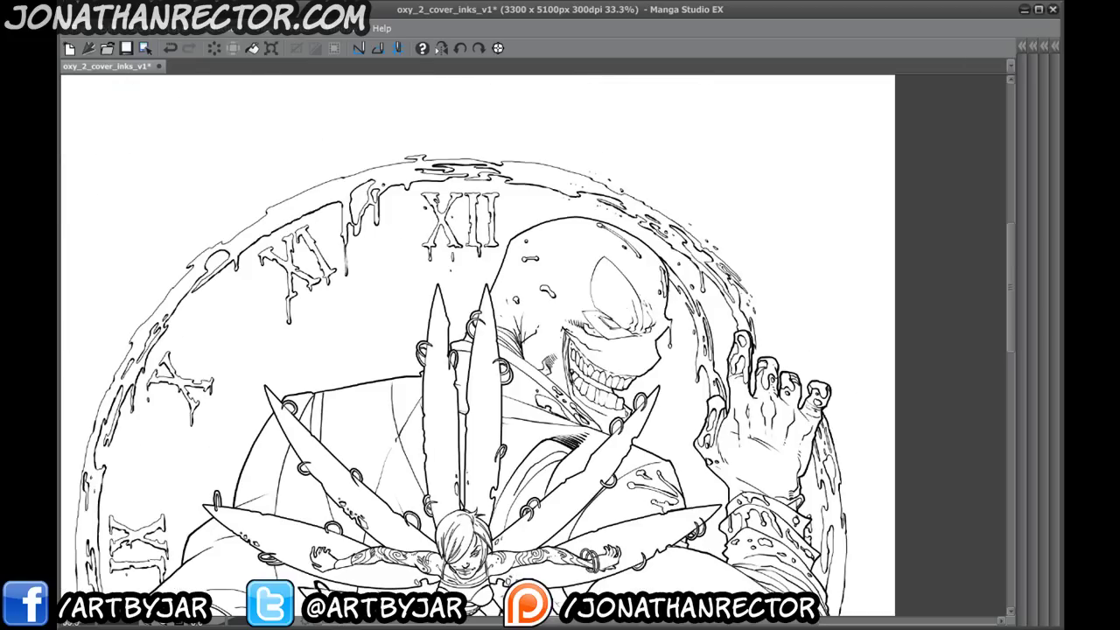
drag(423, 491, 391, 292)
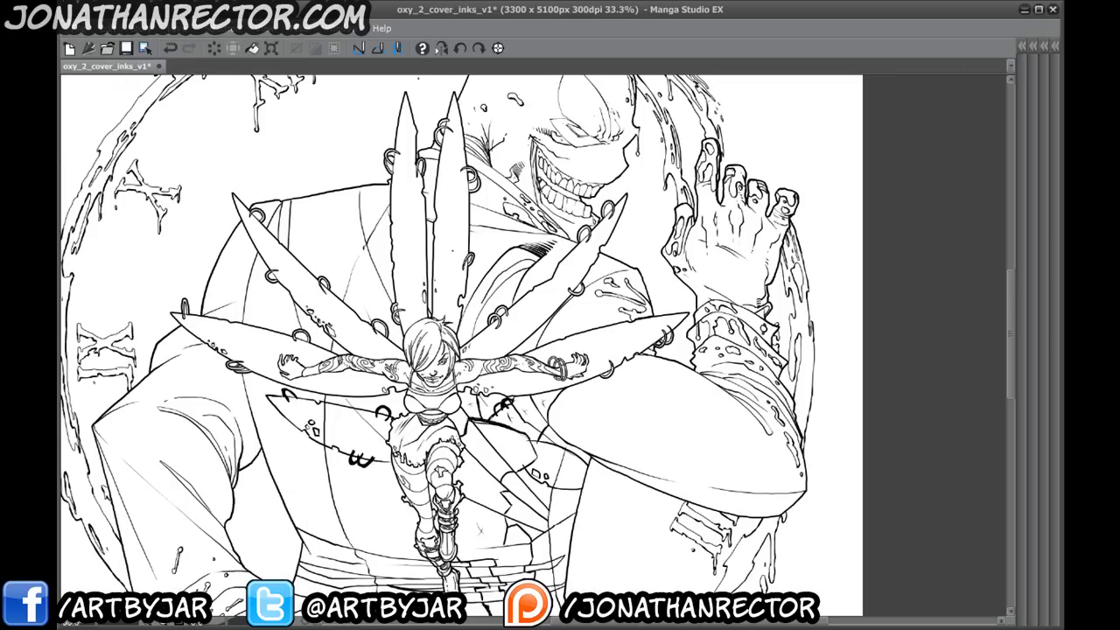
scroll(453, 260, up, 3)
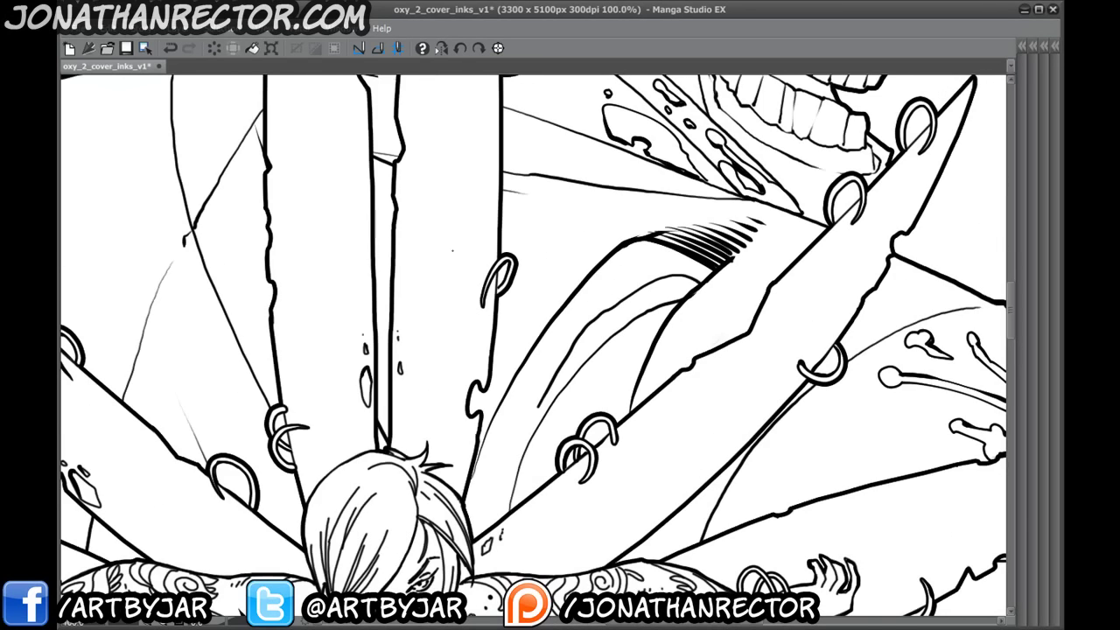
drag(453, 251, 297, 525)
drag(411, 259, 518, 438)
drag(517, 355, 473, 477)
key(ctrl+z)
key(ctrl+z)
- Add a notch and a small hole along the curved shadow's outer edge and draw thick looping ring shadows on its inner edge
drag(326, 492, 384, 199)
scroll(304, 440, down, 1)
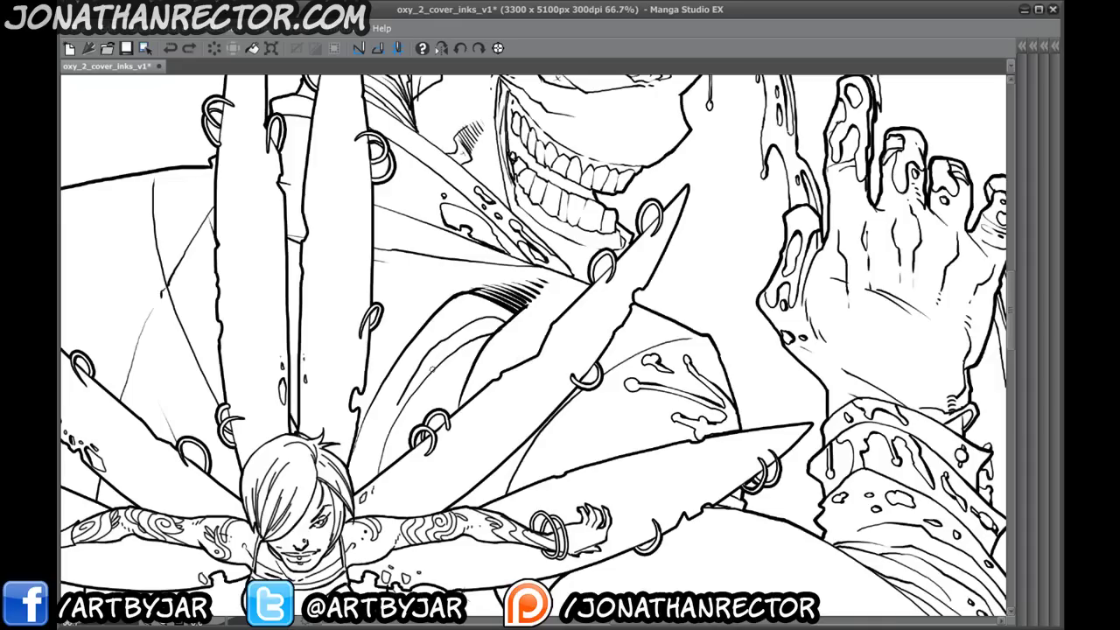
drag(386, 404, 381, 455)
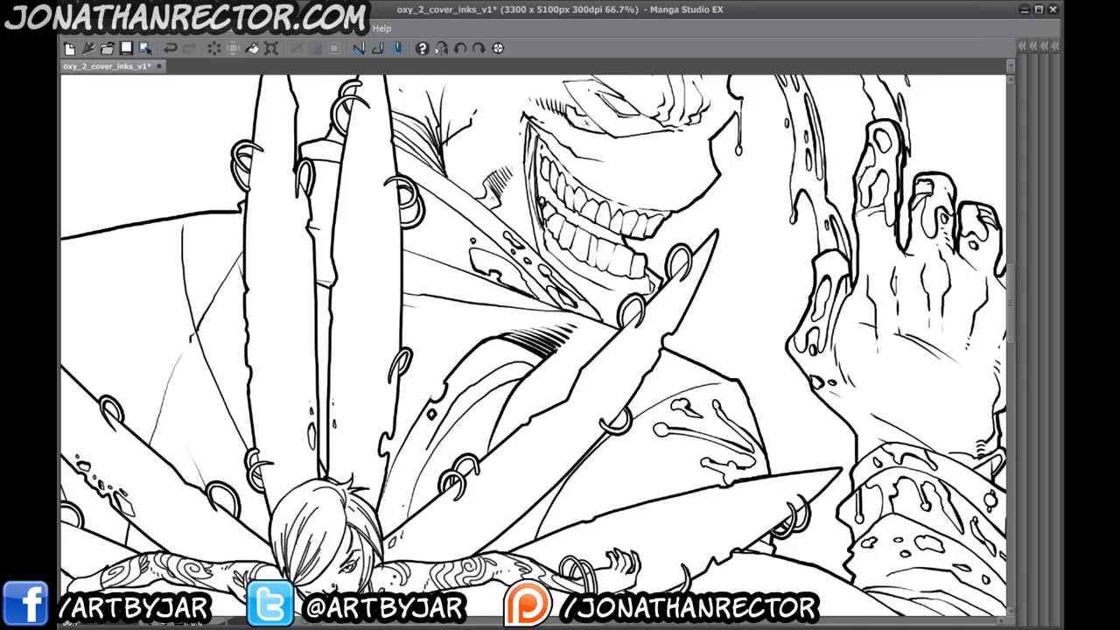
drag(407, 461, 357, 474)
drag(426, 457, 418, 467)
mouse_move(455, 401)
mouse_down()
mouse_move(467, 394)
mouse_move(480, 415)
mouse_move(453, 417)
mouse_move(480, 411)
mouse_move(434, 437)
mouse_move(466, 407)
mouse_move(444, 419)
mouse_up()
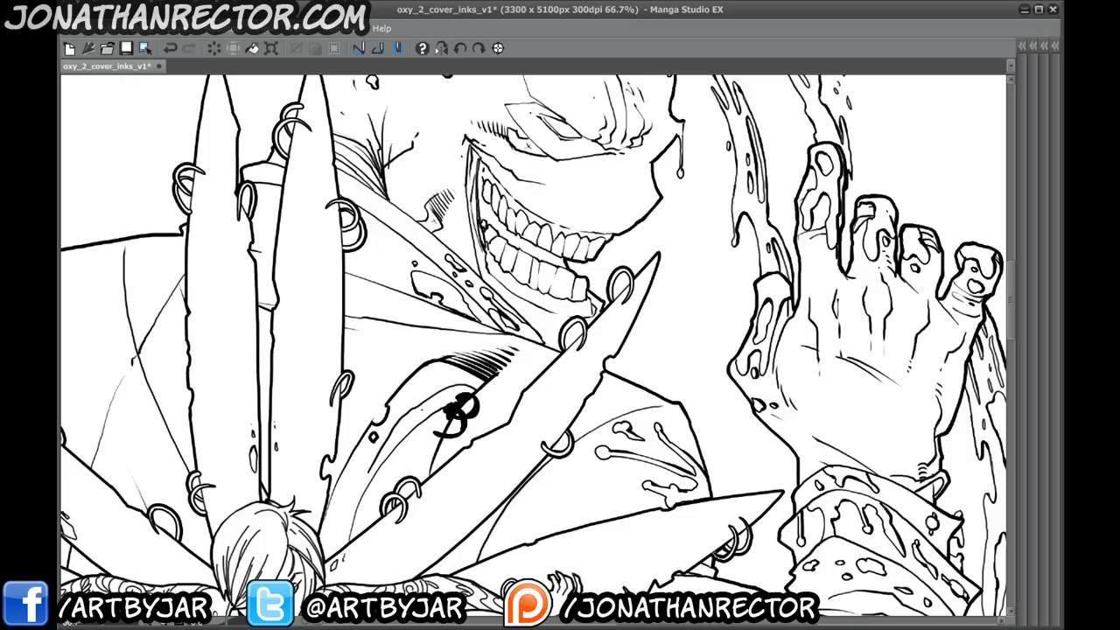
drag(308, 455, 332, 210)
scroll(140, 505, down, 1)
drag(140, 504, 341, 339)
drag(185, 304, 237, 472)
drag(385, 456, 244, 350)
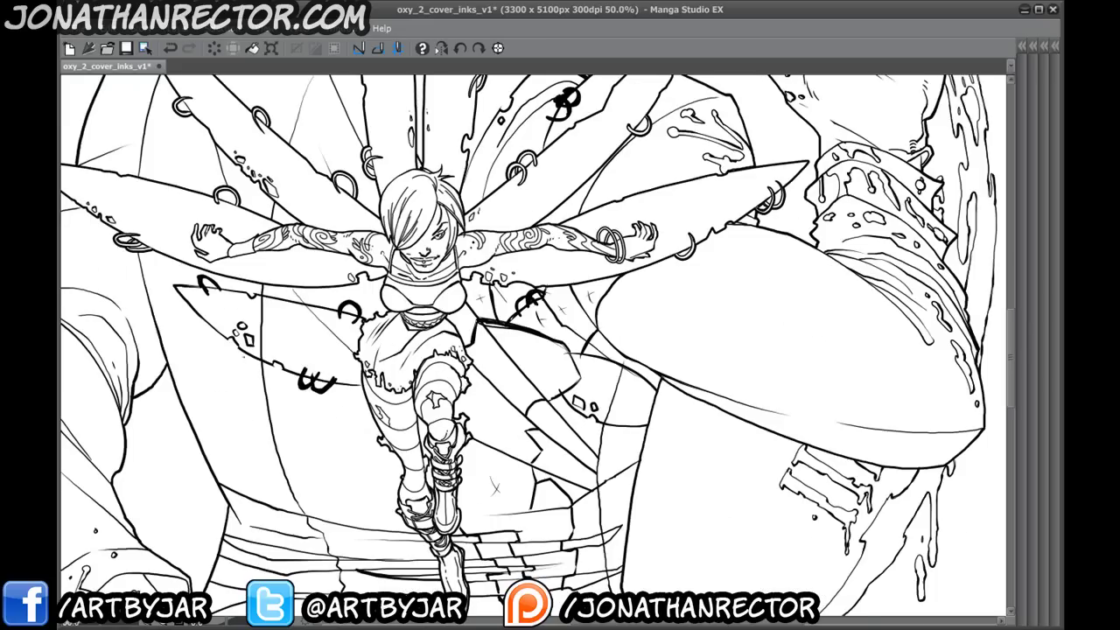
drag(260, 409, 279, 530)
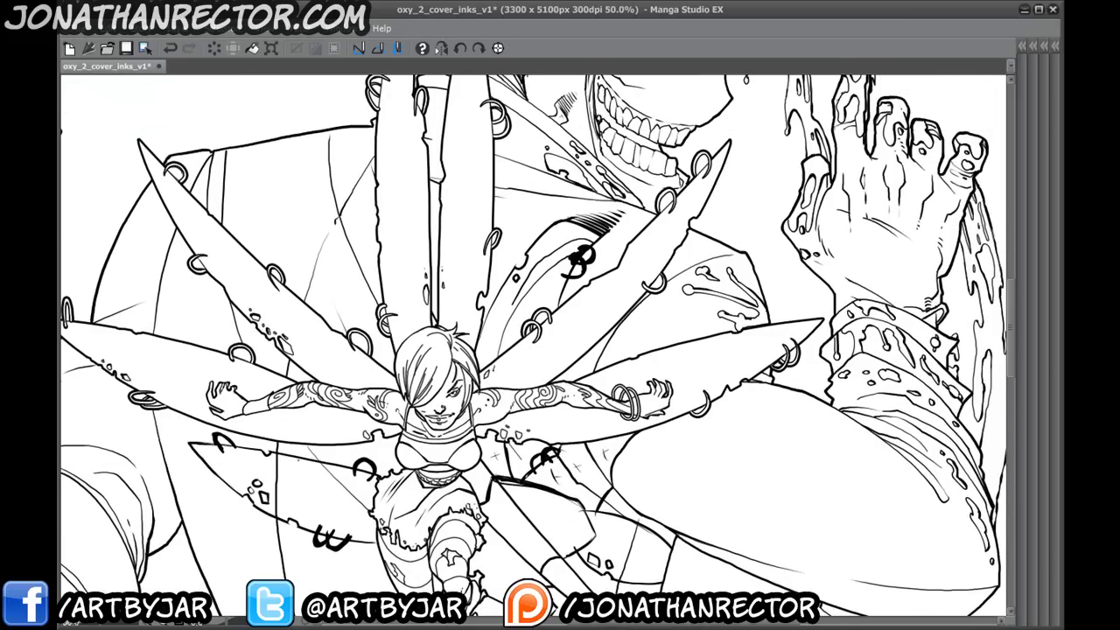
mouse_move(368, 446)
mouse_down()
mouse_move(352, 398)
mouse_move(475, 427)
mouse_move(401, 387)
mouse_up()
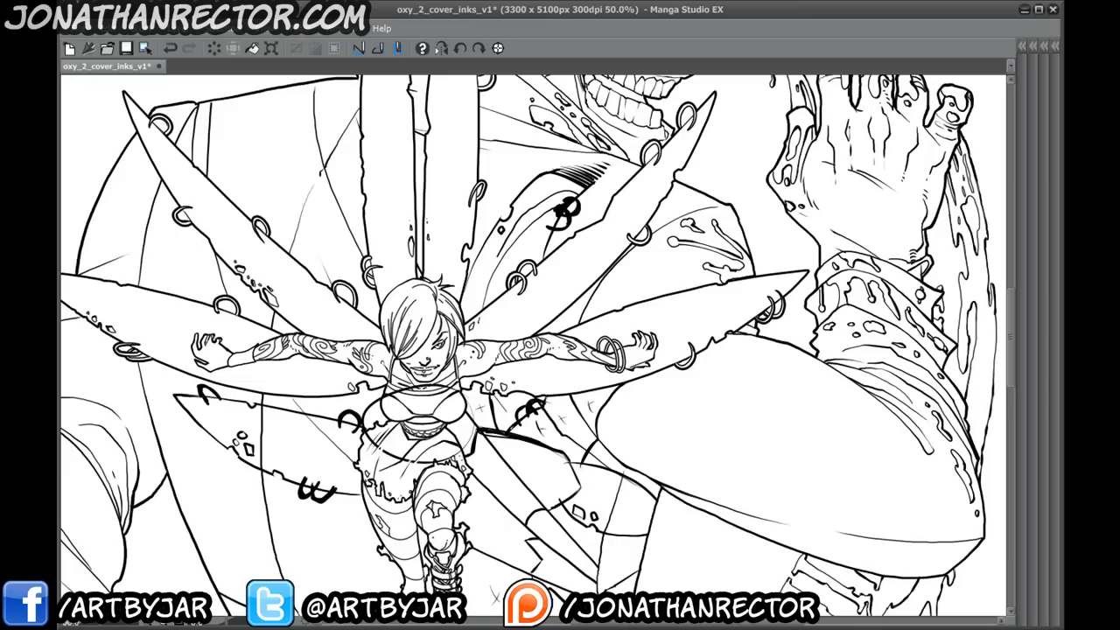
key(ctrl+z)
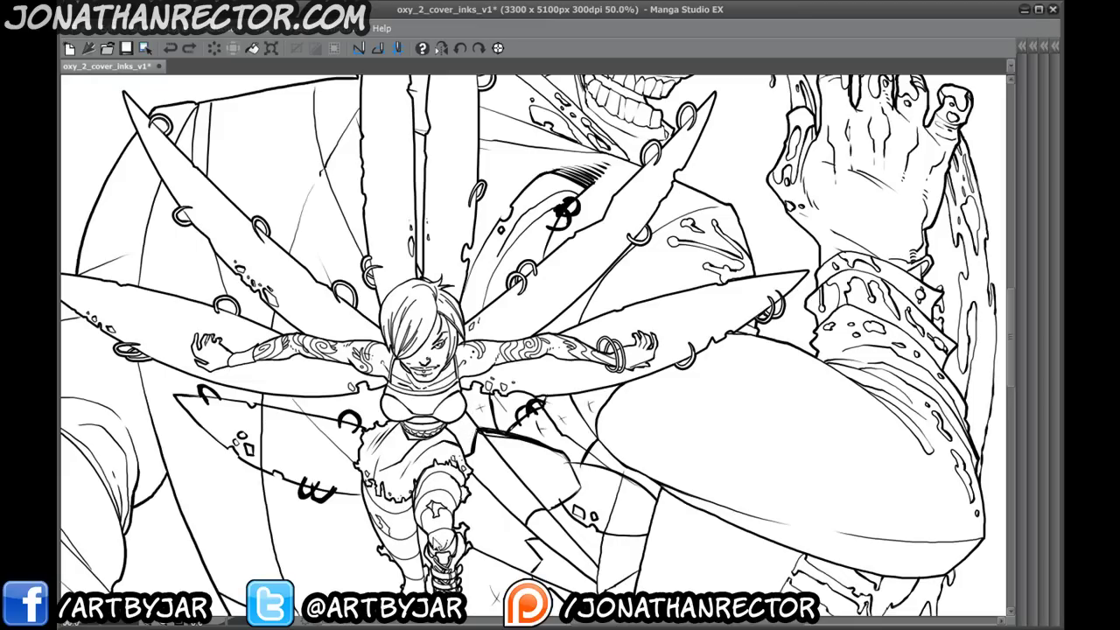
ctrl+click(434, 540)
drag(243, 429, 382, 500)
drag(377, 402, 328, 404)
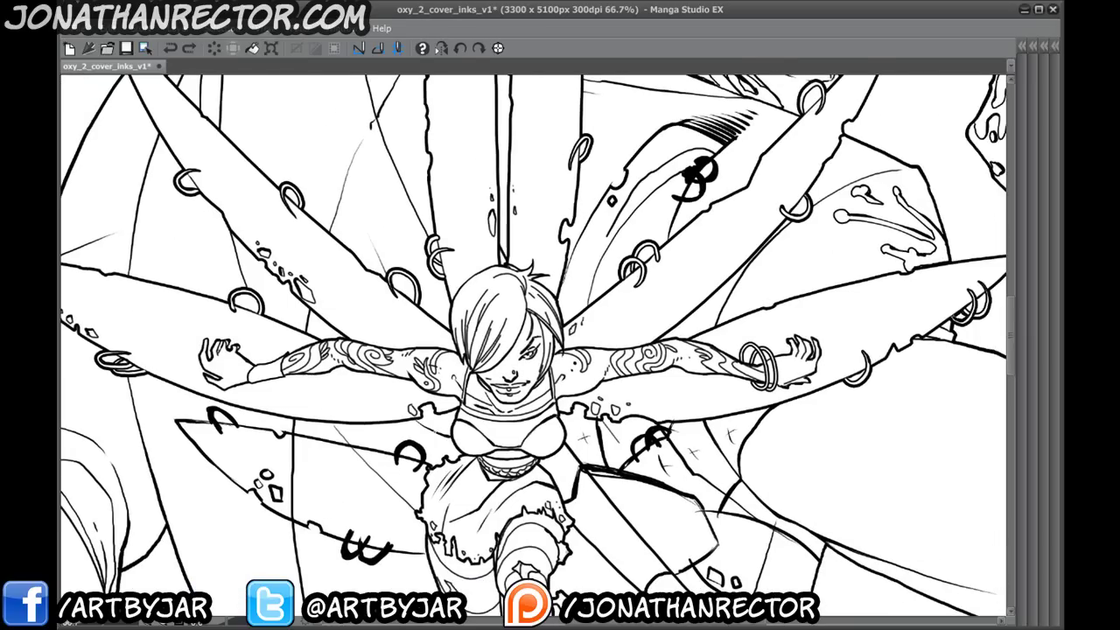
drag(417, 424, 450, 438)
drag(270, 434, 314, 504)
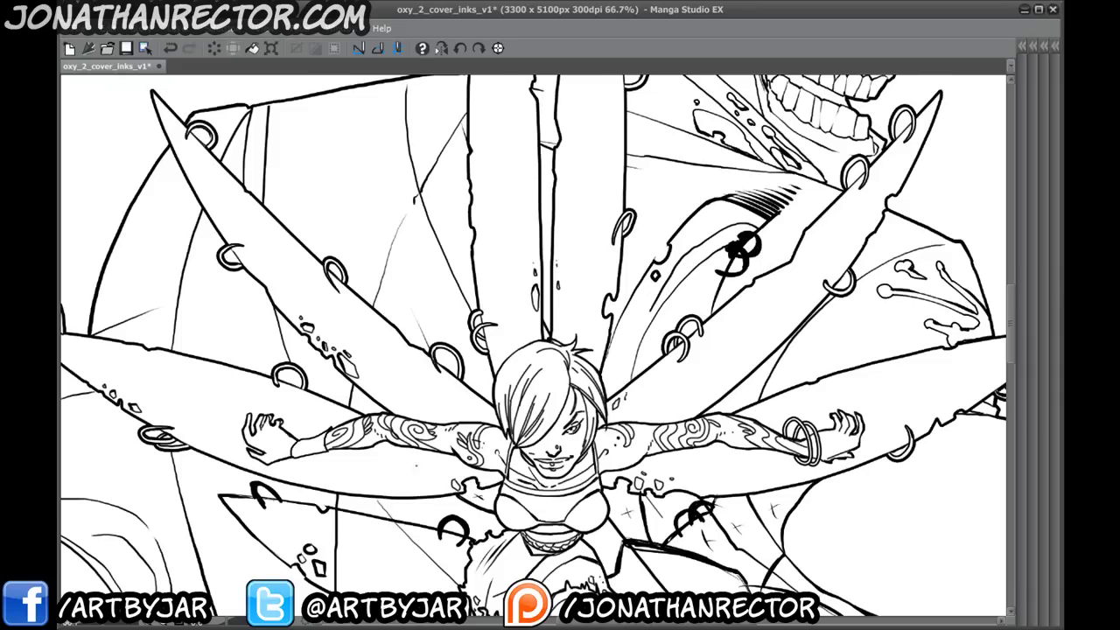
drag(356, 404, 352, 451)
drag(406, 394, 357, 256)
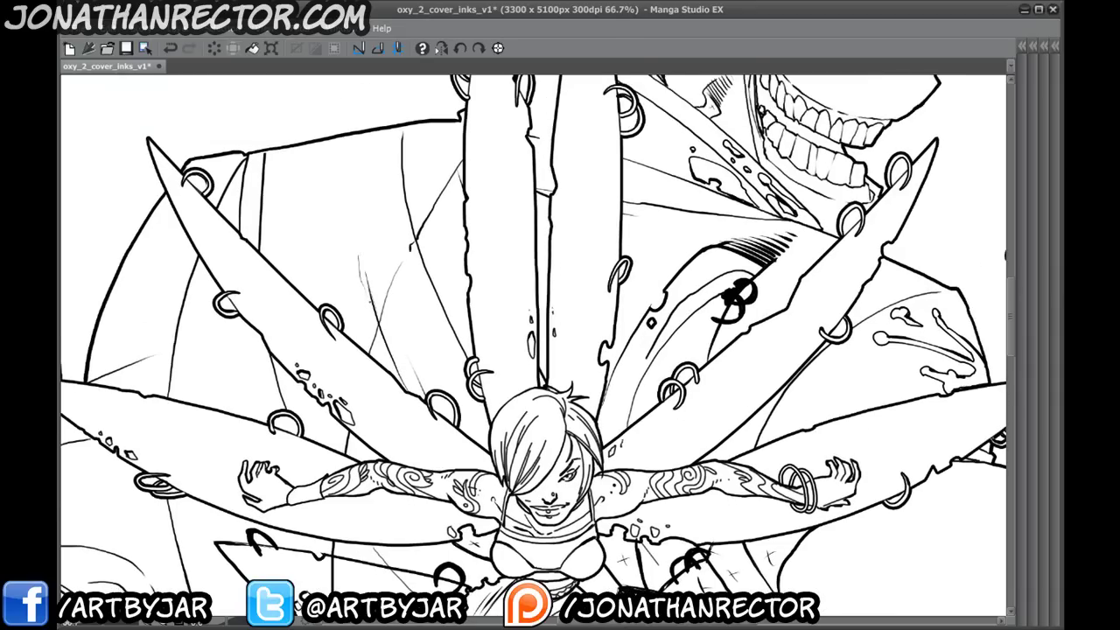
key(ctrl+z)
- Draw a slanted shadow edge between the upper-left blade and the left upright blade and feather its upper end with short hatching
drag(473, 343, 394, 255)
drag(333, 294, 425, 301)
scroll(444, 290, up, 1)
drag(351, 324, 532, 324)
mouse_move(646, 253)
mouse_down()
mouse_move(580, 456)
mouse_move(553, 323)
mouse_up()
mouse_move(620, 324)
mouse_down()
mouse_move(579, 357)
mouse_move(576, 348)
mouse_up()
drag(611, 313, 576, 342)
drag(609, 304, 571, 333)
mouse_move(607, 293)
mouse_down()
mouse_move(569, 316)
mouse_move(581, 278)
mouse_up()
mouse_move(584, 273)
mouse_down()
mouse_move(574, 282)
mouse_move(578, 266)
mouse_up()
drag(595, 242, 579, 249)
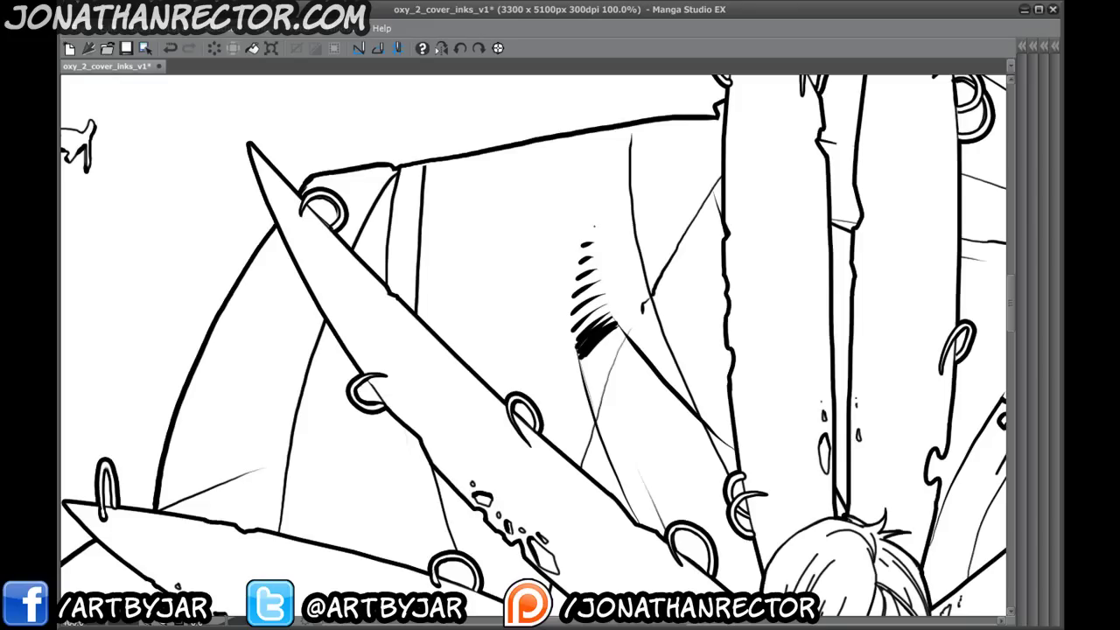
- Mark the shadow area above the upper-left blade with a small X and draw a thick curved ring shadow there
drag(464, 463, 317, 418)
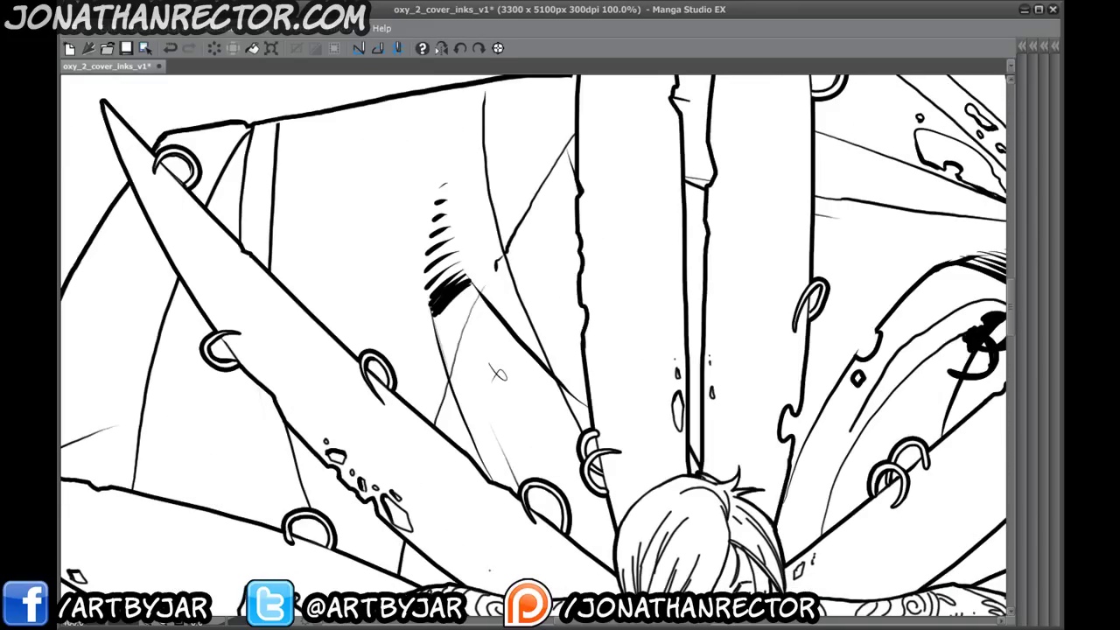
mouse_move(476, 409)
mouse_down()
mouse_move(455, 414)
mouse_move(470, 439)
mouse_move(451, 426)
mouse_up()
alt+click(279, 445)
drag(335, 398, 302, 300)
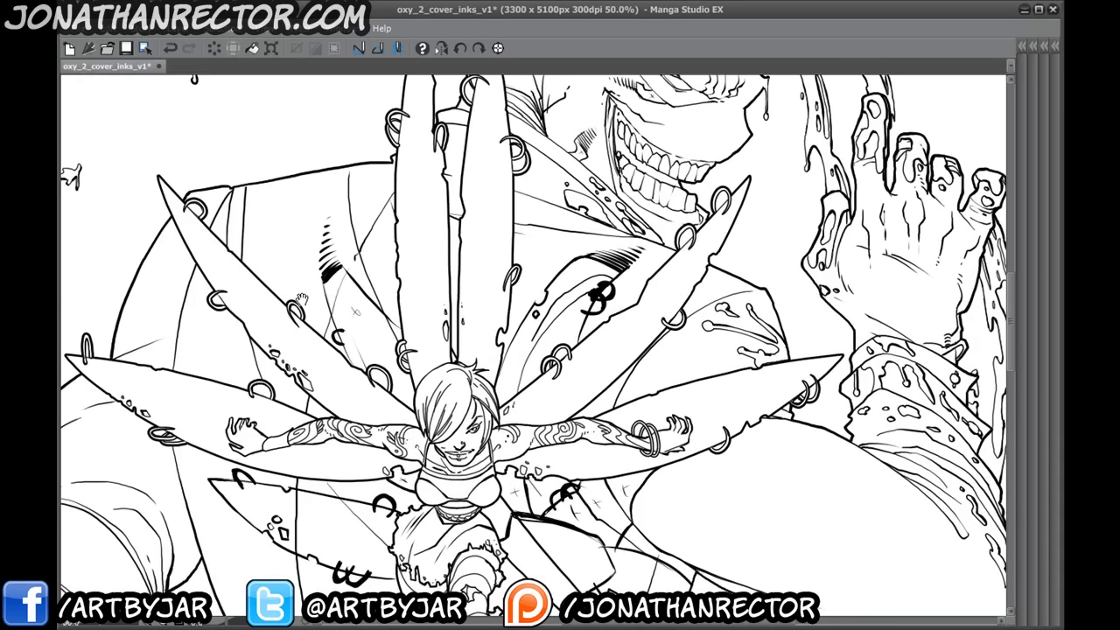
drag(441, 290, 452, 364)
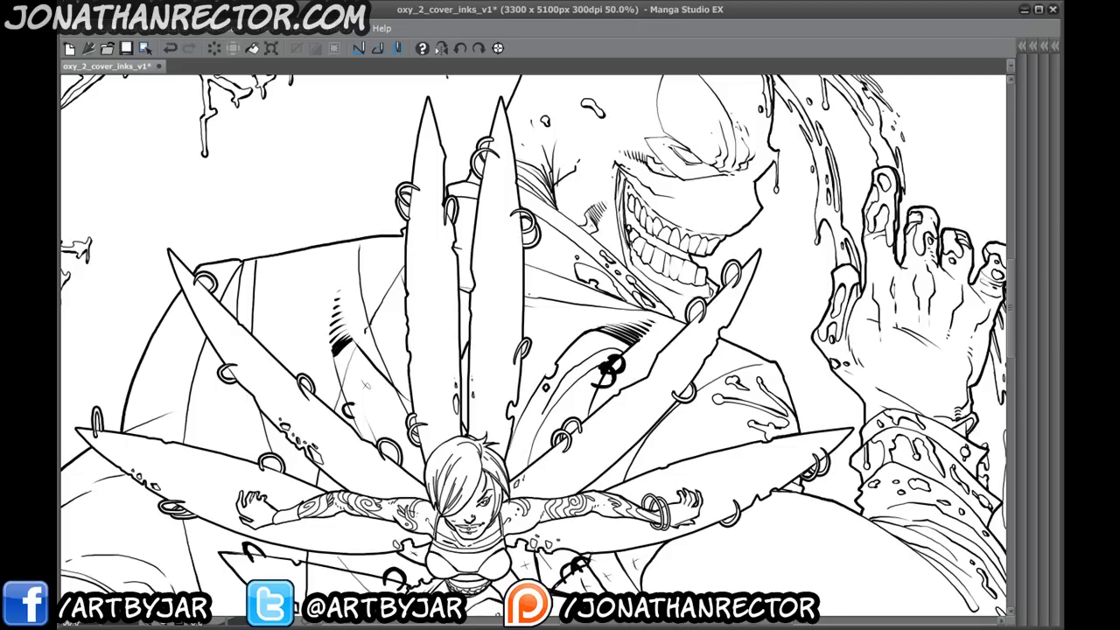
drag(526, 295, 571, 286)
key(ctrl+z)
ctrl+click(420, 442)
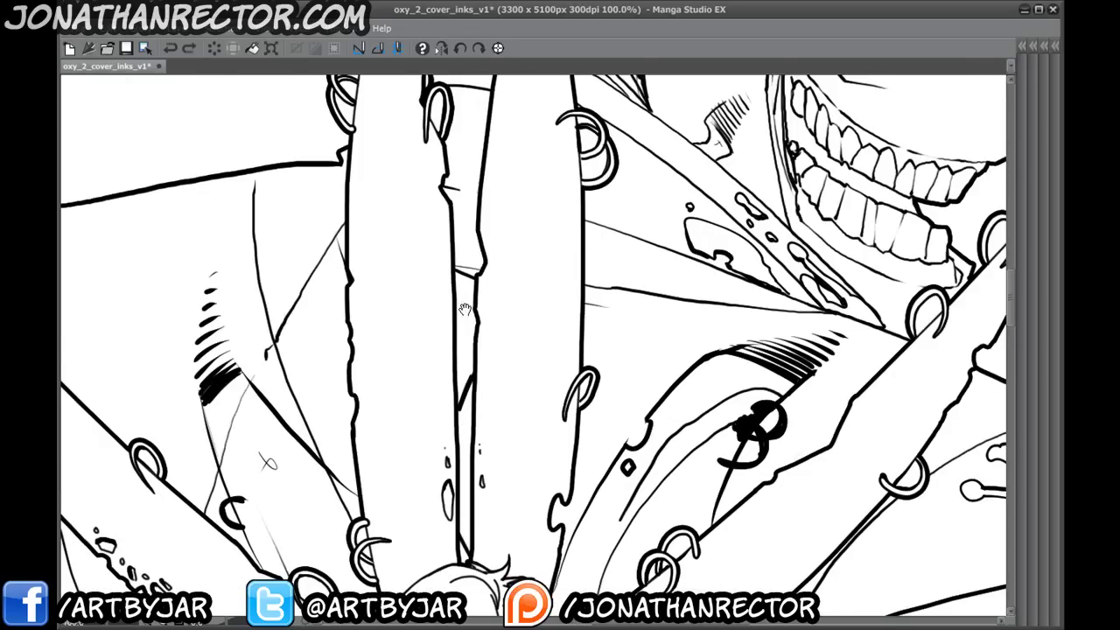
ctrl+click(421, 442)
drag(623, 411, 684, 247)
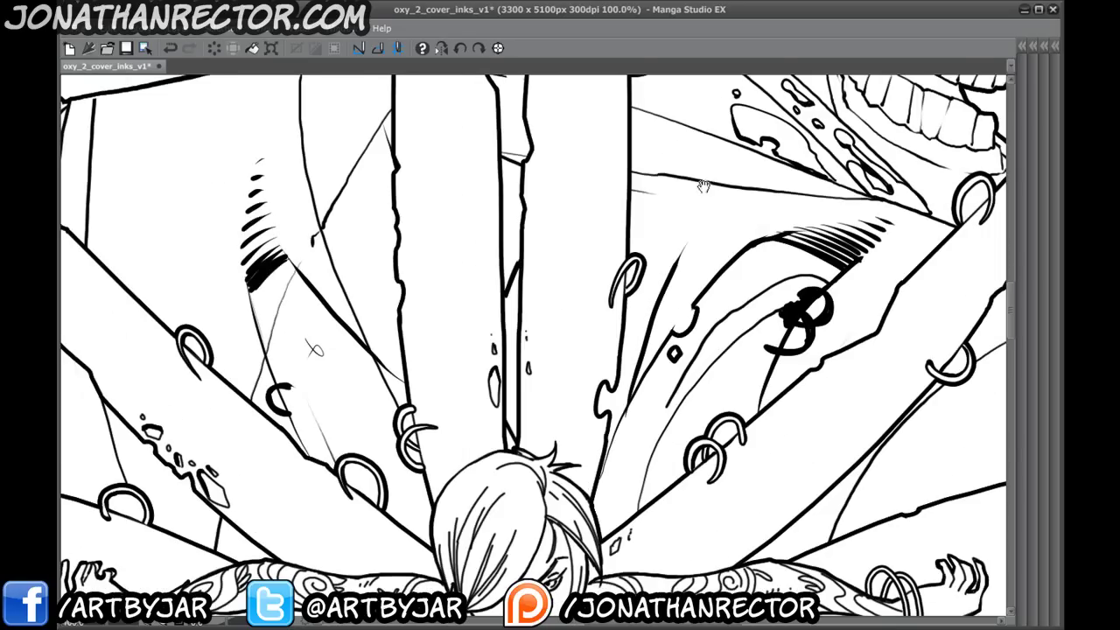
key(ctrl+z)
- Draw the slanted shadow edge emerging beside the right upright blade and feather its upper end with tapered hatching
mouse_move(623, 346)
mouse_down()
mouse_move(673, 245)
mouse_move(429, 274)
mouse_up()
drag(482, 304, 425, 275)
drag(485, 295, 424, 271)
mouse_move(488, 284)
mouse_down()
mouse_move(430, 261)
mouse_move(446, 253)
mouse_up()
mouse_move(474, 241)
mouse_down()
mouse_move(455, 245)
mouse_move(467, 247)
mouse_up()
mouse_move(515, 245)
mouse_down()
mouse_move(474, 241)
mouse_move(487, 238)
mouse_up()
drag(537, 236, 461, 250)
mouse_move(489, 261)
mouse_down()
mouse_move(456, 252)
mouse_move(432, 281)
mouse_move(435, 266)
mouse_up()
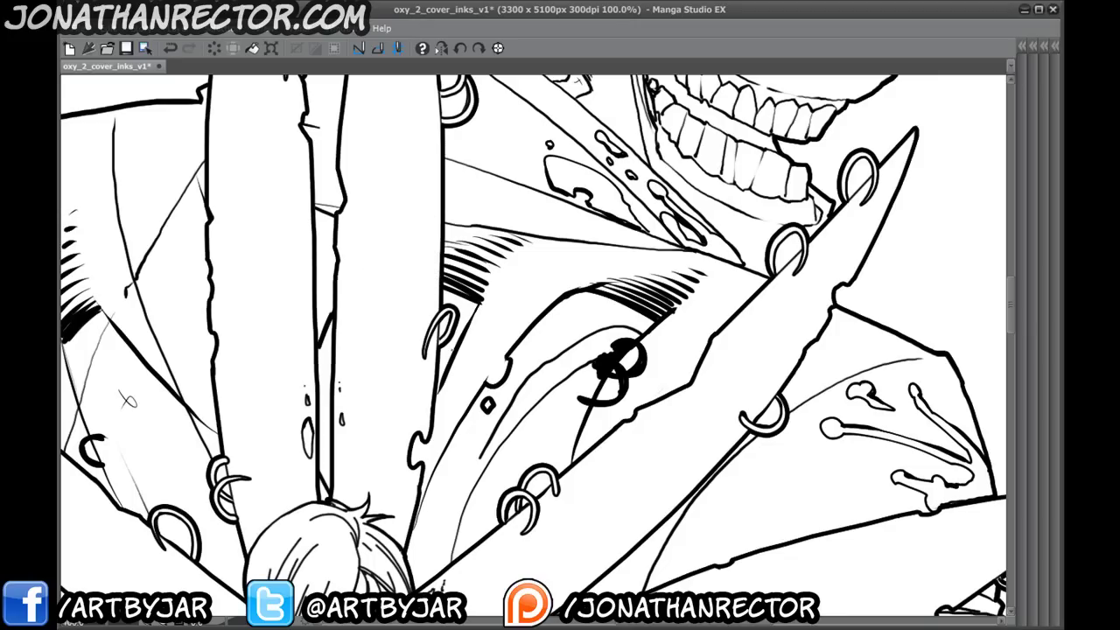
scroll(425, 435, down, 3)
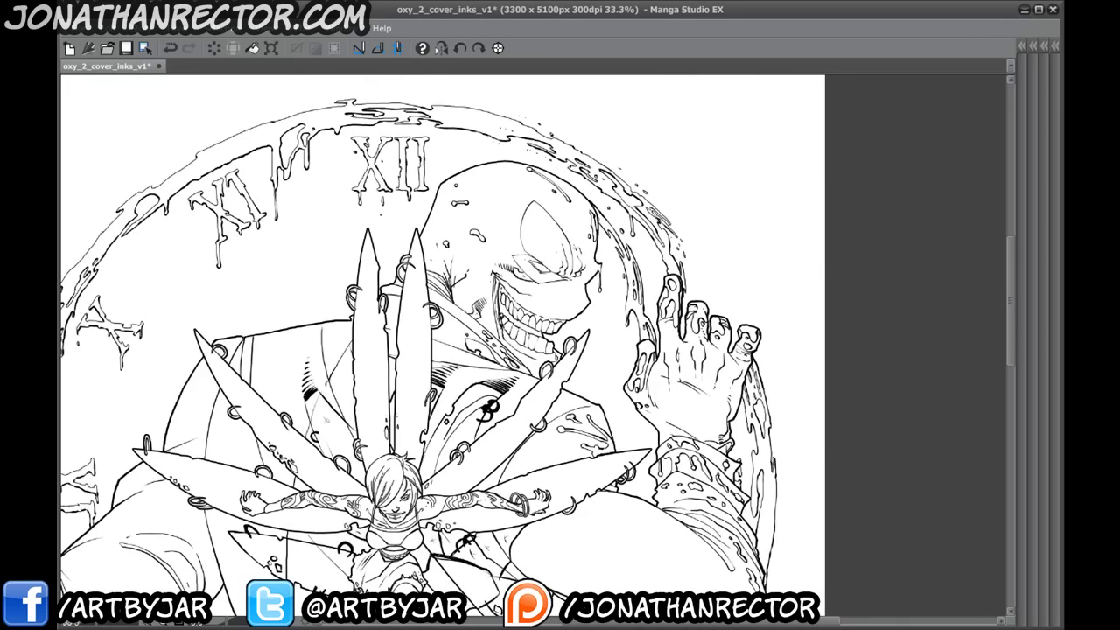
drag(425, 430, 452, 238)
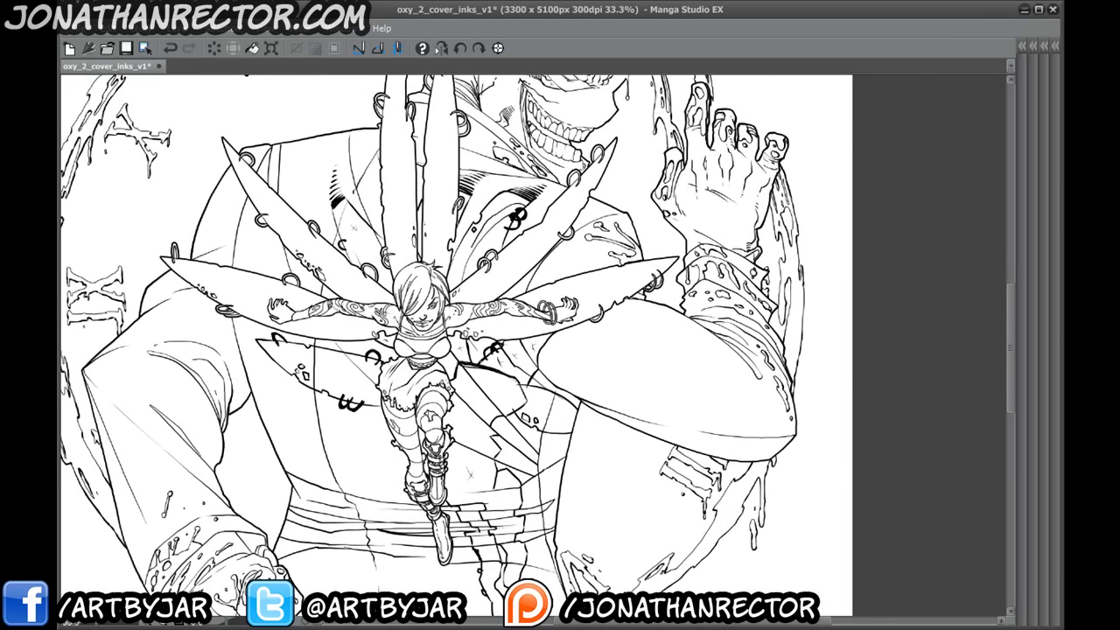
- Show the palettes and use Auto select from all layers to select the lowest leg-shaped shadow area beneath the figure's boots
key(Tab)
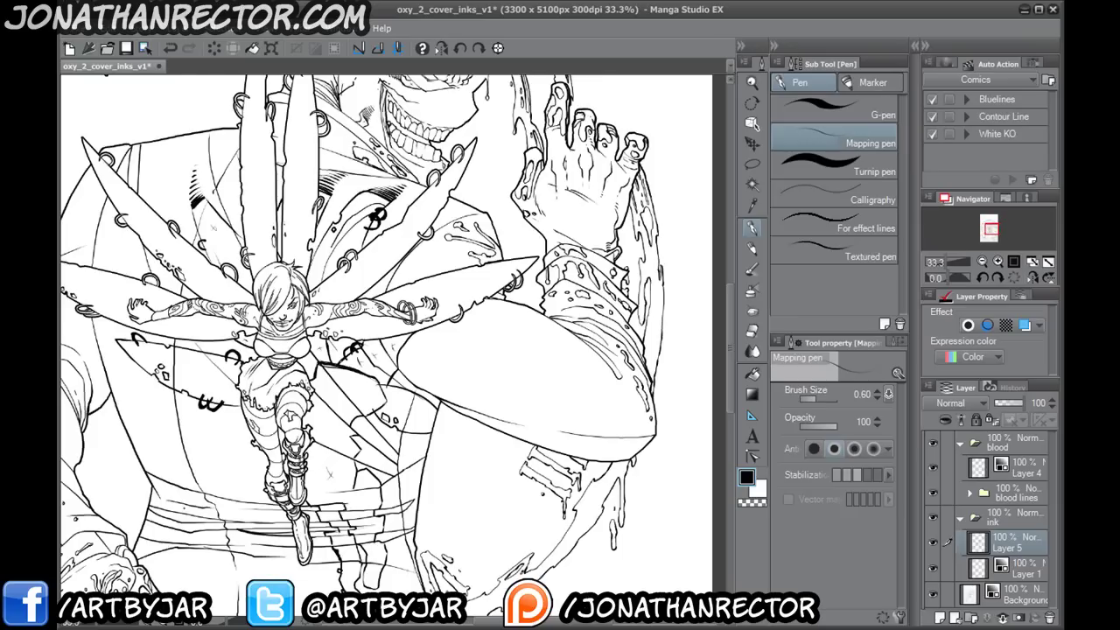
scroll(182, 481, up, 2)
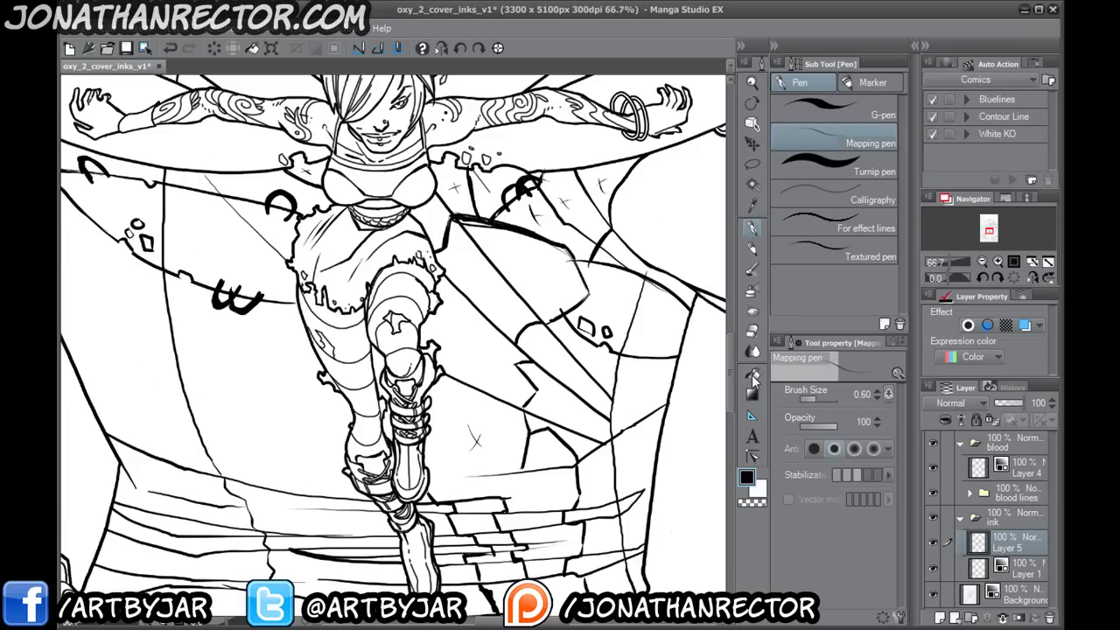
key(w)
drag(443, 436, 354, 371)
scroll(355, 353, up, 1)
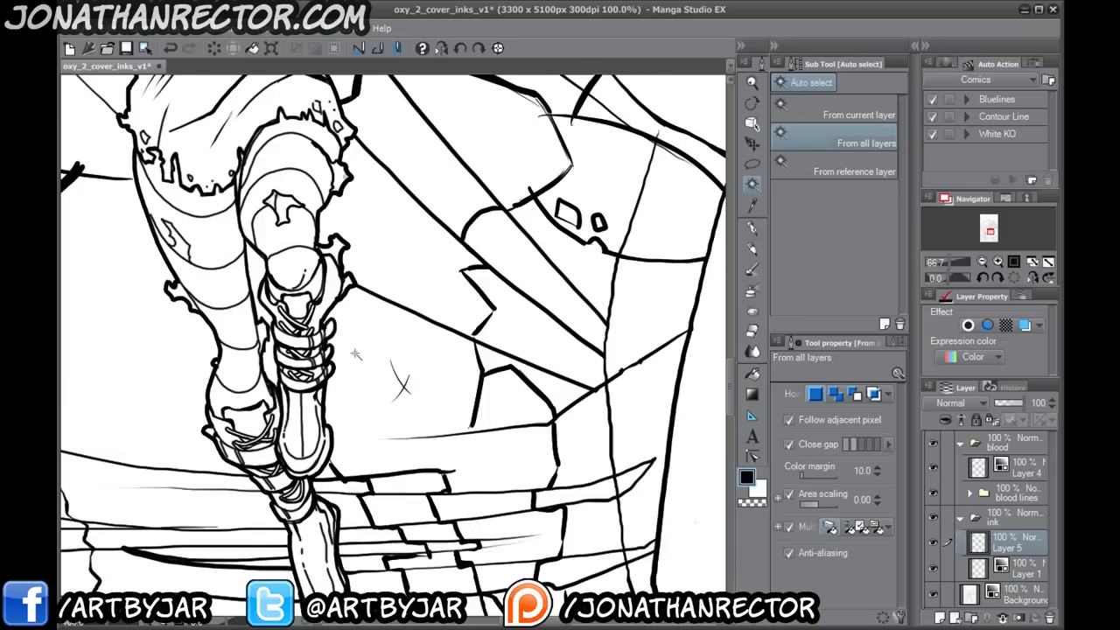
drag(389, 538, 363, 182)
click(468, 435)
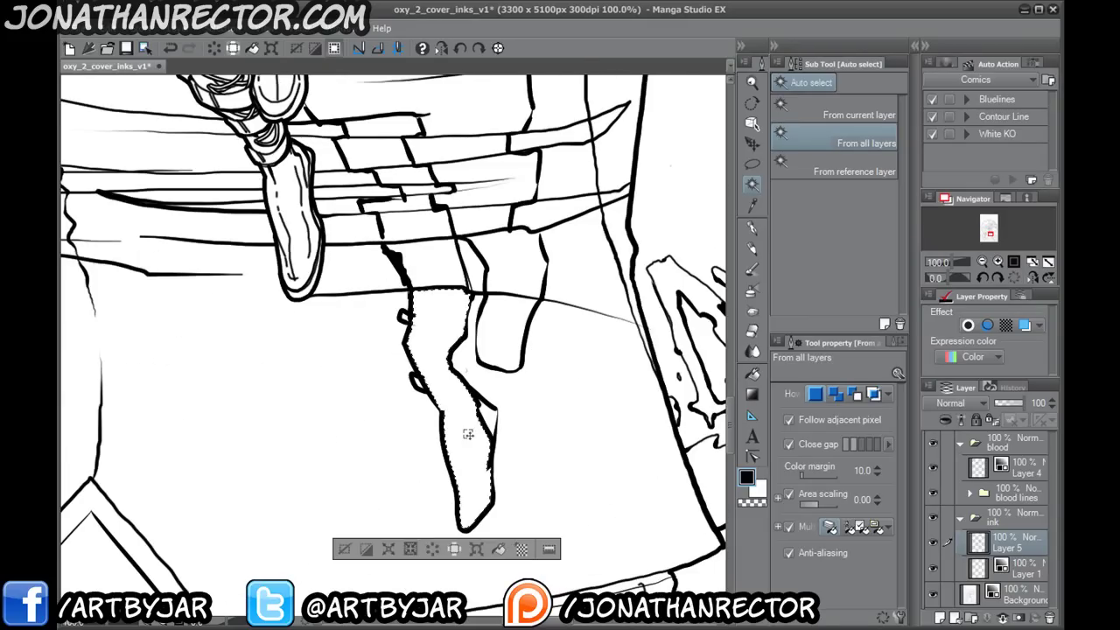
drag(458, 423, 460, 438)
key(ctrl+space)
click(488, 432)
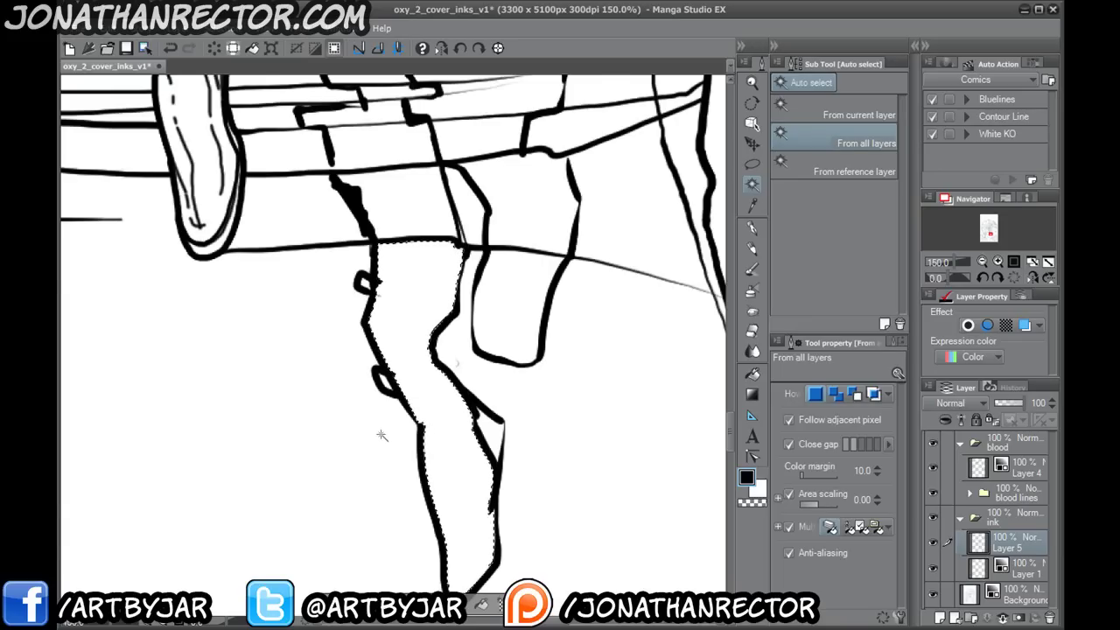
- Add the small side pieces of the lowest leg shadow and both parts of the neighbouring short leg shadow to the selection
scroll(380, 434, down, 1)
shift+click(453, 435)
shift+click(370, 333)
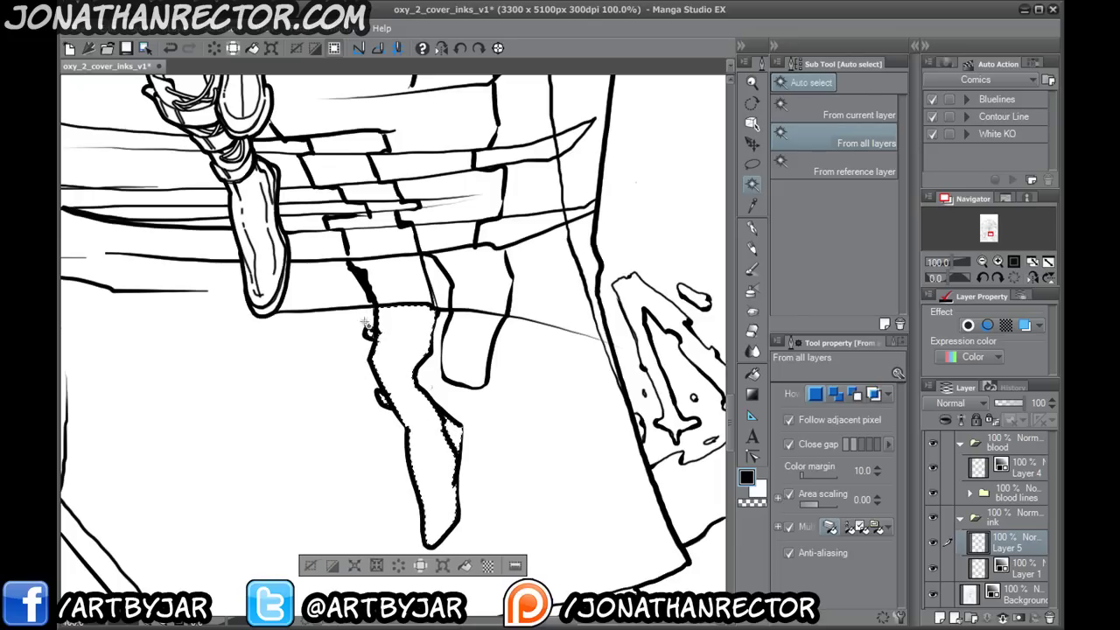
shift+click(462, 343)
shift+click(475, 297)
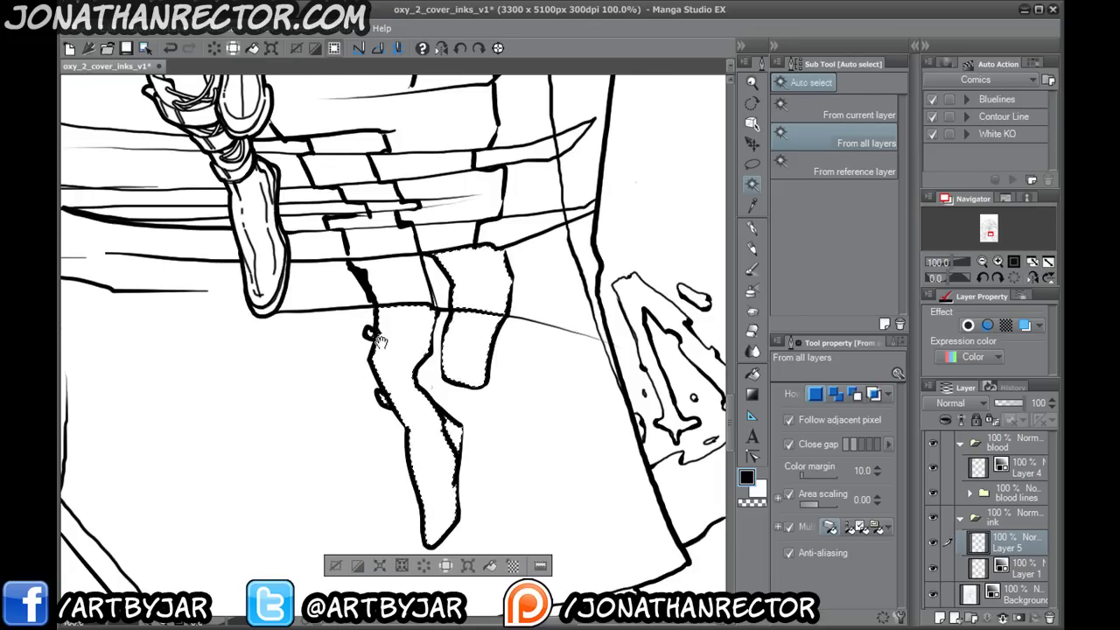
- Add the stacked, stepped shadow segments across the jacket's waist folds beside the boots to the selection
drag(386, 296, 421, 408)
shift+click(394, 357)
shift+click(417, 331)
shift+click(397, 317)
shift+click(376, 280)
shift+click(377, 250)
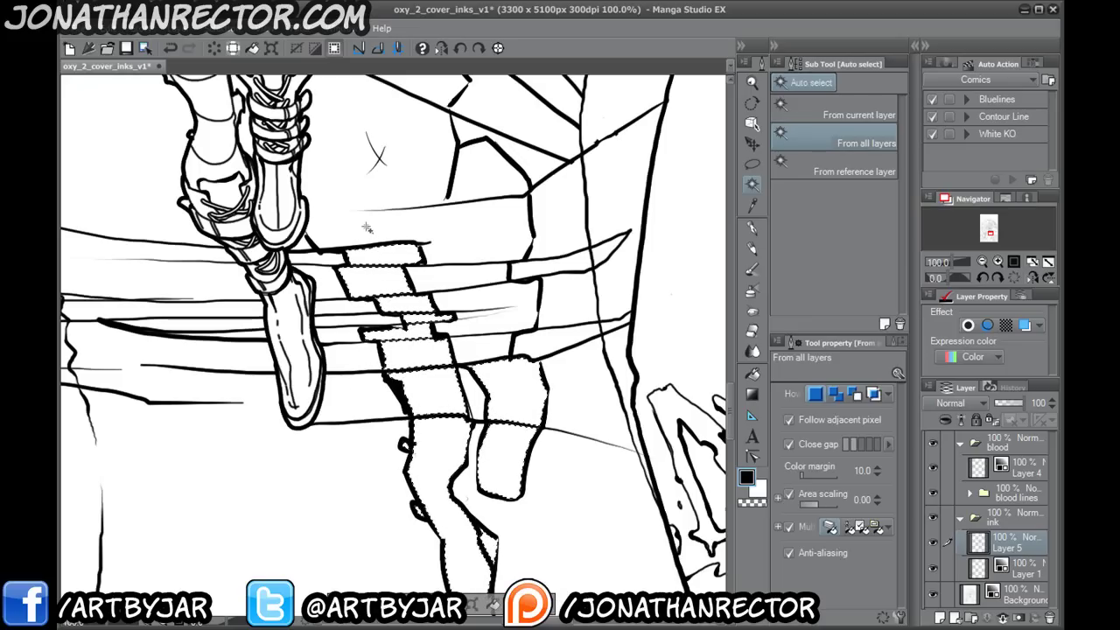
shift+click(441, 273)
- Add the large body-shadow area beside the boots and the adjoining piece above the waist folds to the selection
drag(389, 252, 435, 433)
shift+click(367, 327)
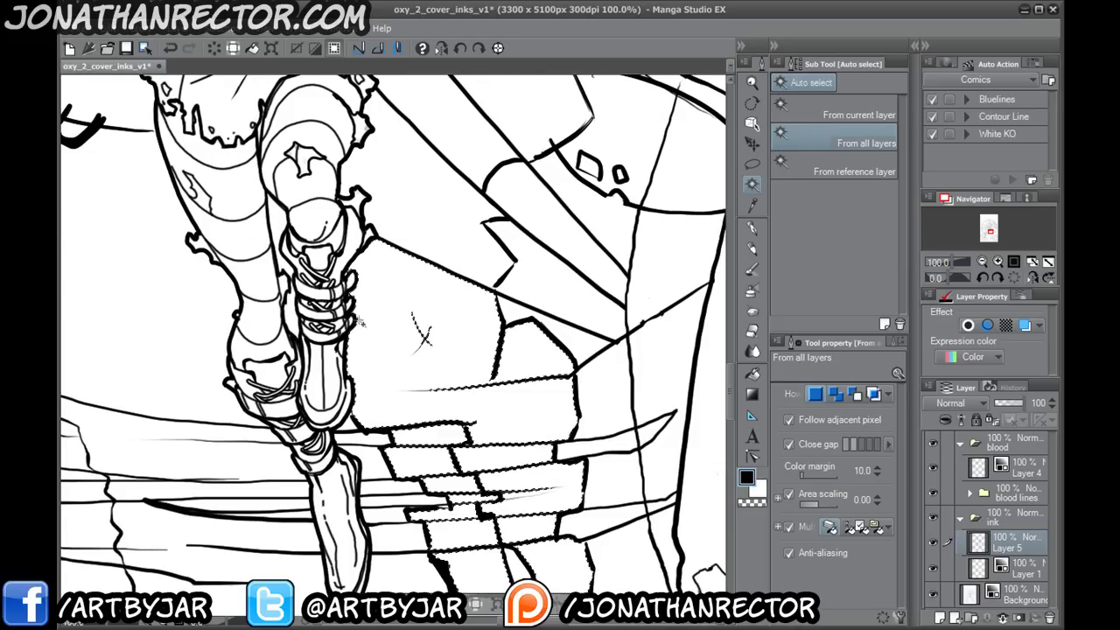
drag(387, 283, 400, 400)
shift+click(426, 338)
- Add the lower-right blade shadows, the strip beside the legs and the X-marked areas beneath the outstretched arm to the selection
drag(427, 336, 407, 429)
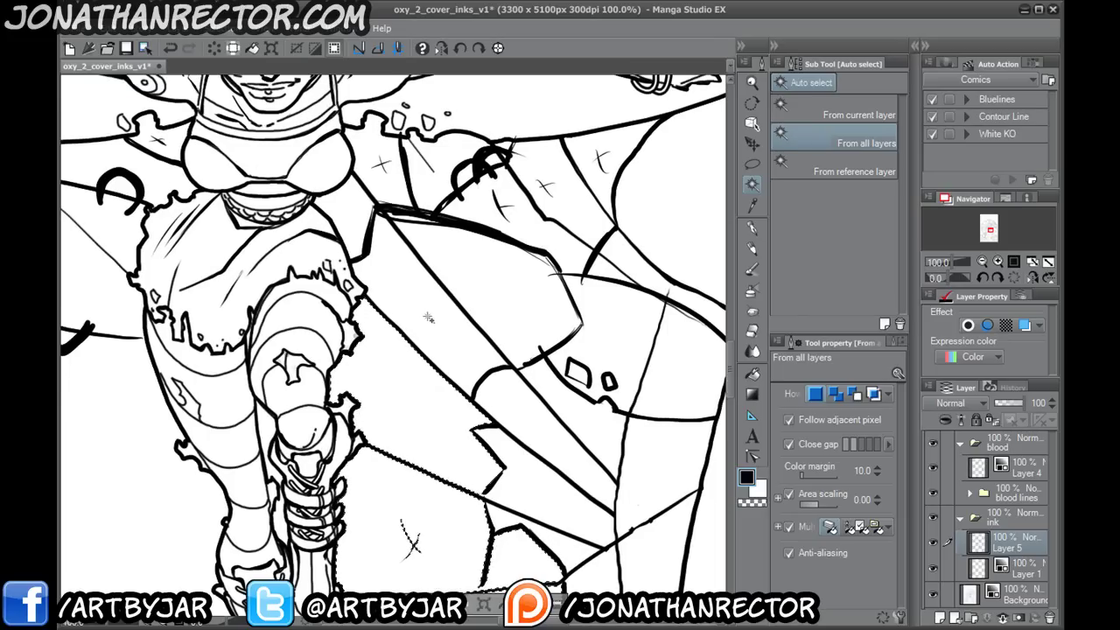
drag(669, 359, 447, 363)
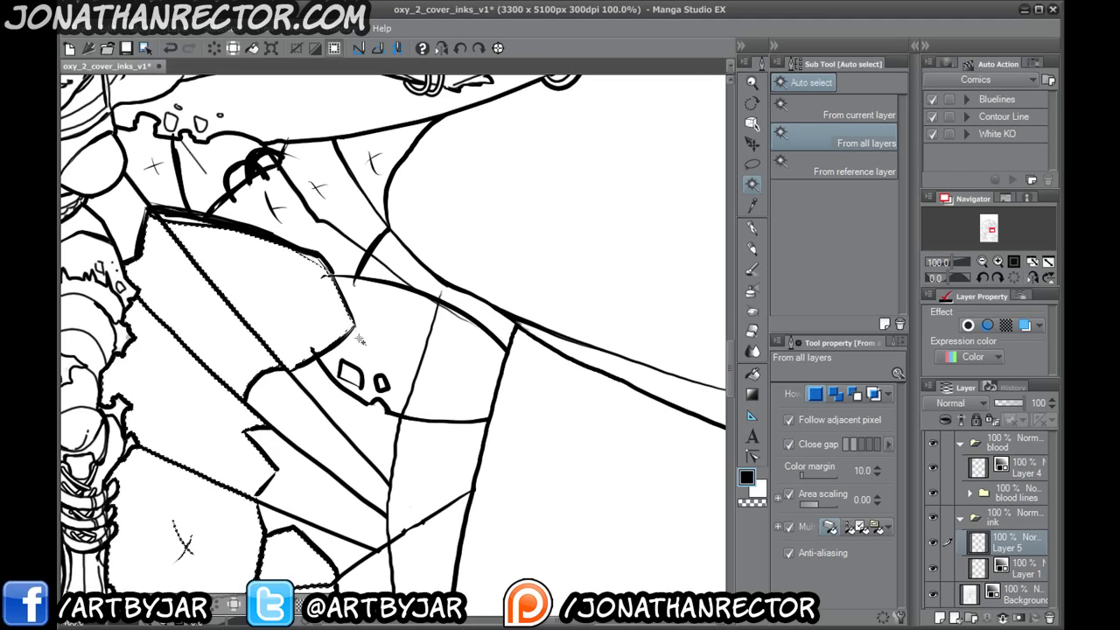
drag(352, 224, 529, 352)
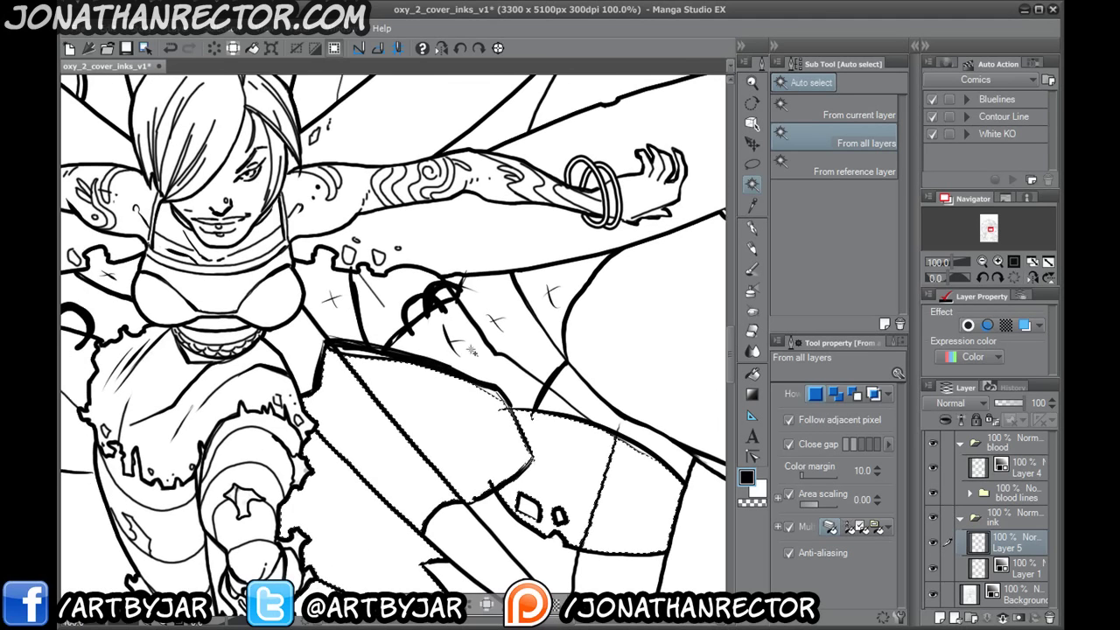
drag(339, 321, 64, 311)
- Add the shadows of the upper blades on both sides of the head and the slivers between the upright blades to the selection
drag(343, 242, 502, 262)
drag(348, 240, 372, 366)
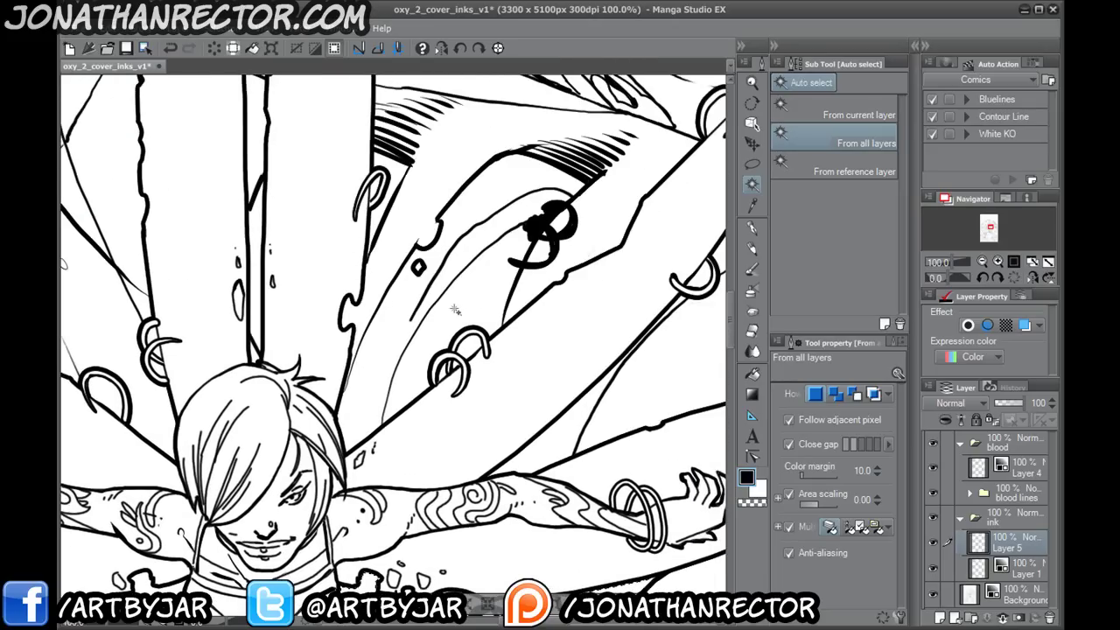
click(470, 247)
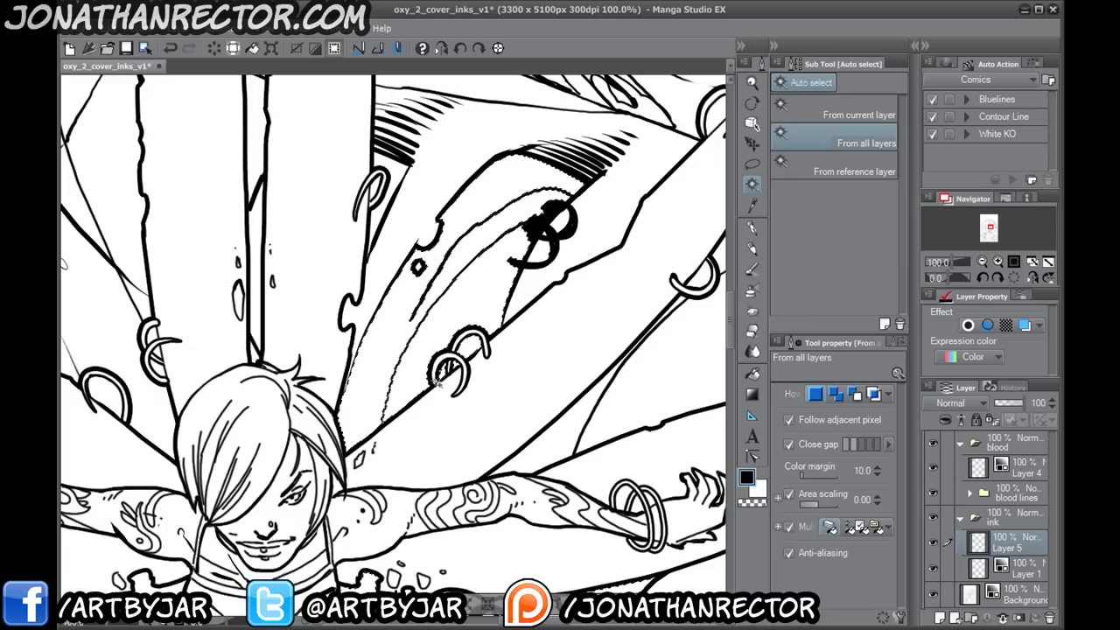
drag(442, 374, 450, 283)
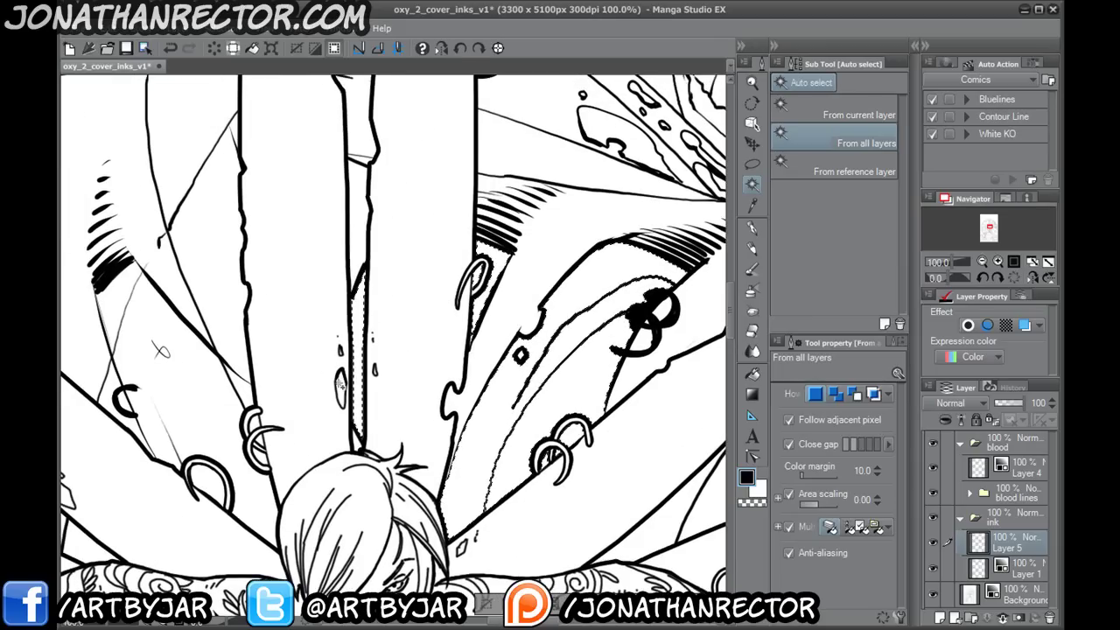
drag(221, 523, 417, 386)
shift+click(424, 267)
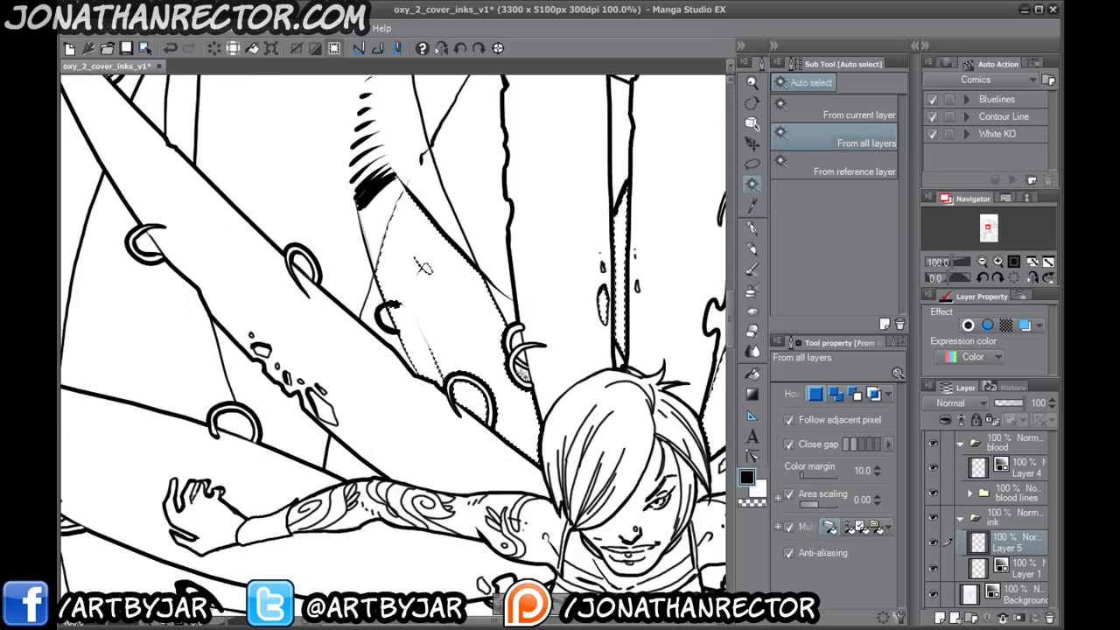
- Add both halves of the lower-left blade shadow and the small shadow beside the chest to the selection
drag(419, 308, 442, 254)
drag(204, 589, 182, 252)
scroll(407, 353, down, 2)
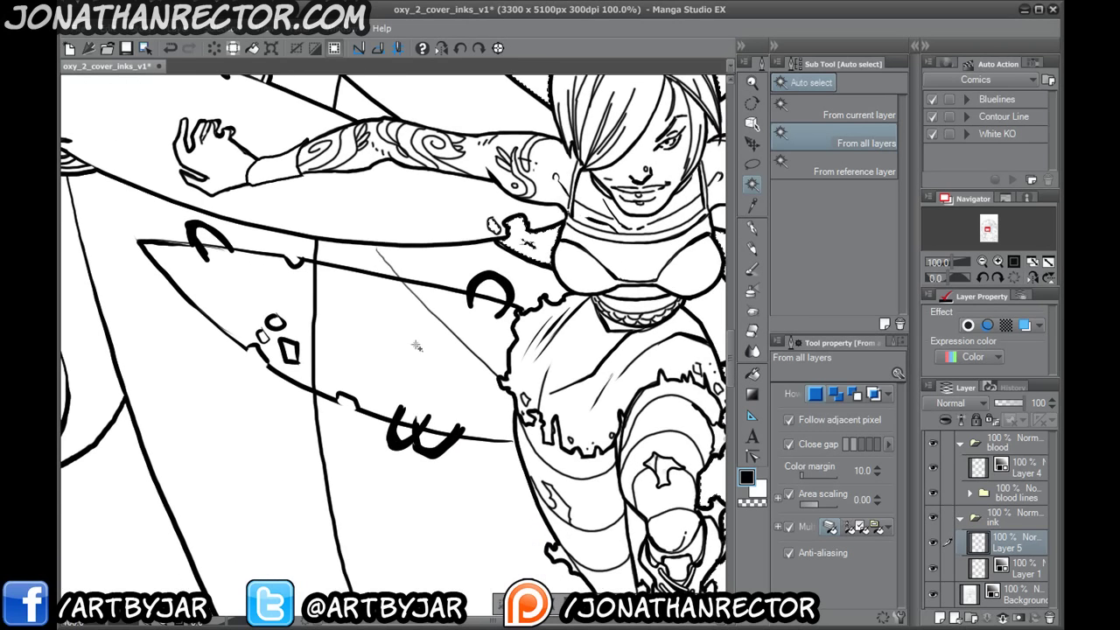
click(370, 364)
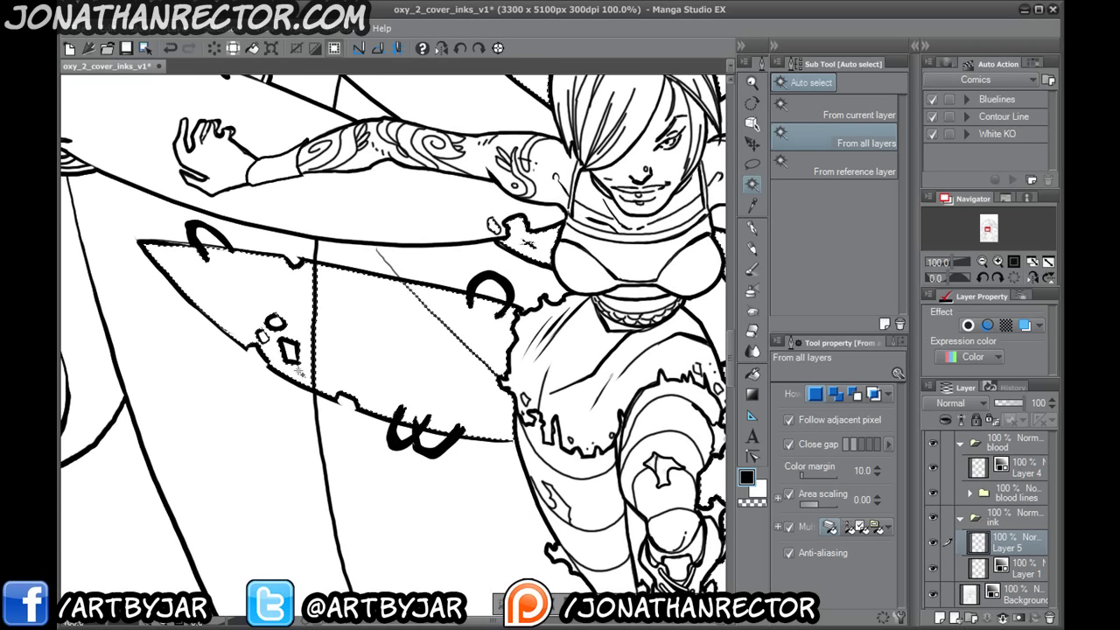
drag(534, 441, 258, 271)
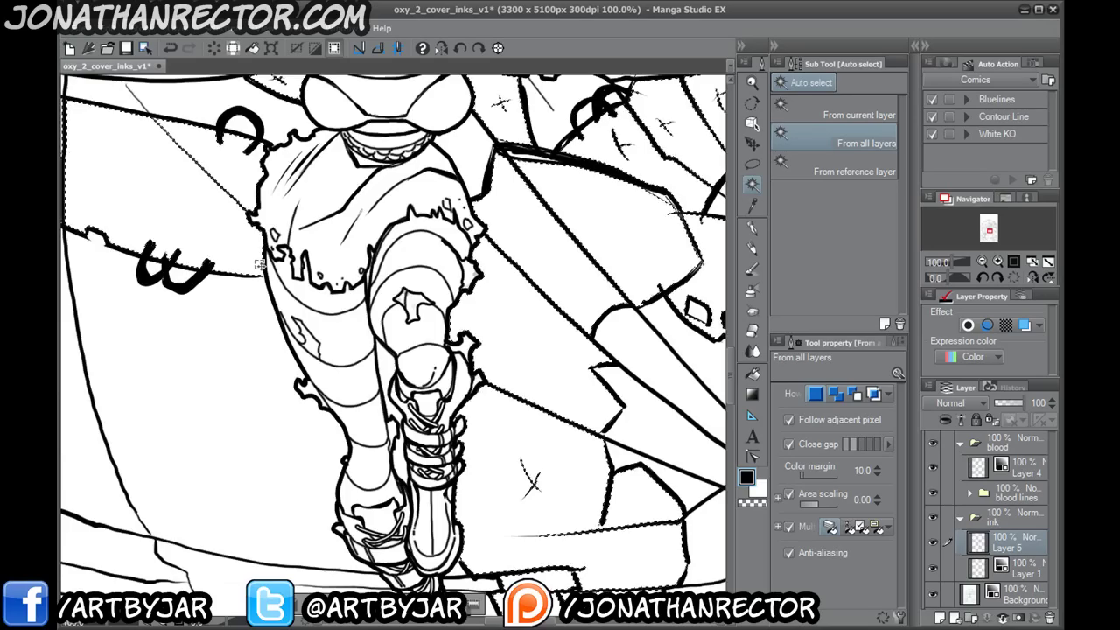
- Expand the selected shadow areas by 0.10 mm, fill them with black on Layer 5 and deselect
scroll(259, 264, down, 1)
scroll(260, 264, down, 2)
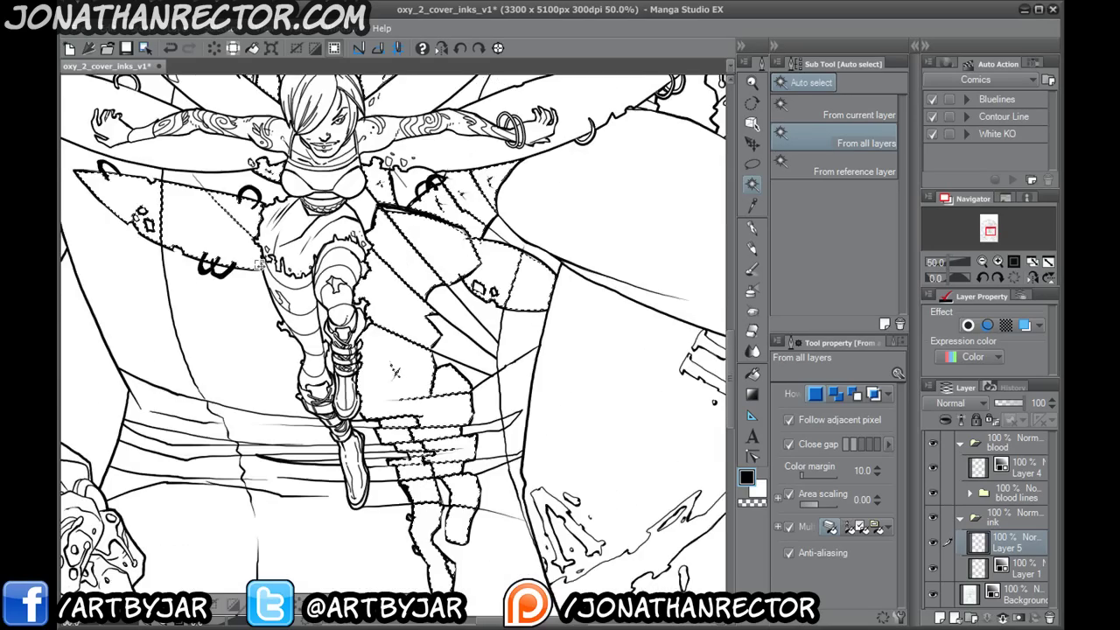
drag(253, 502, 372, 480)
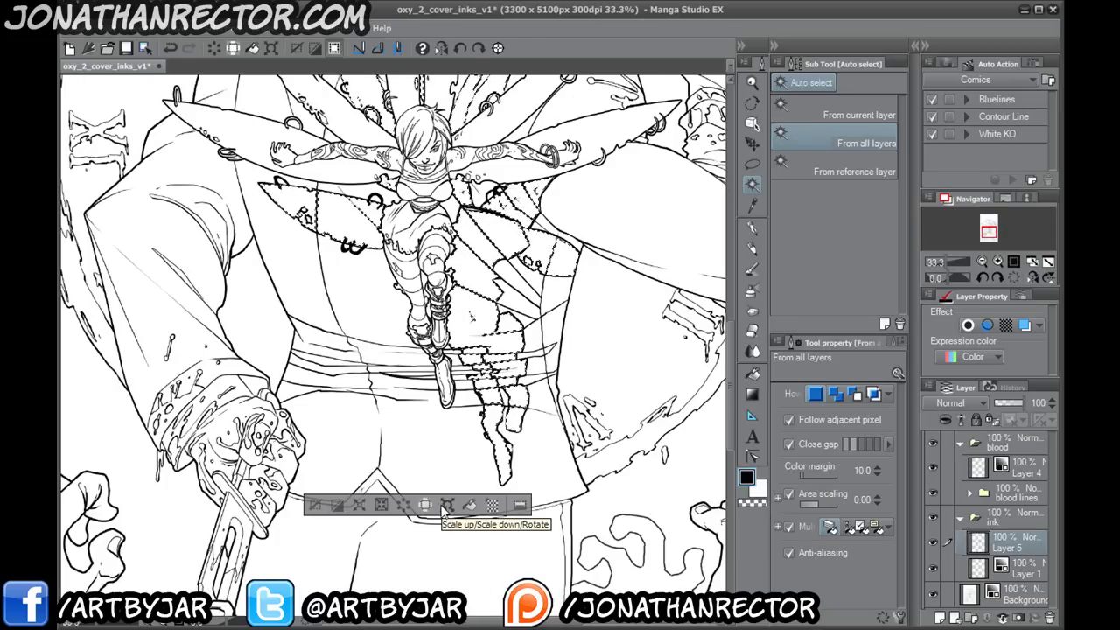
click(359, 505)
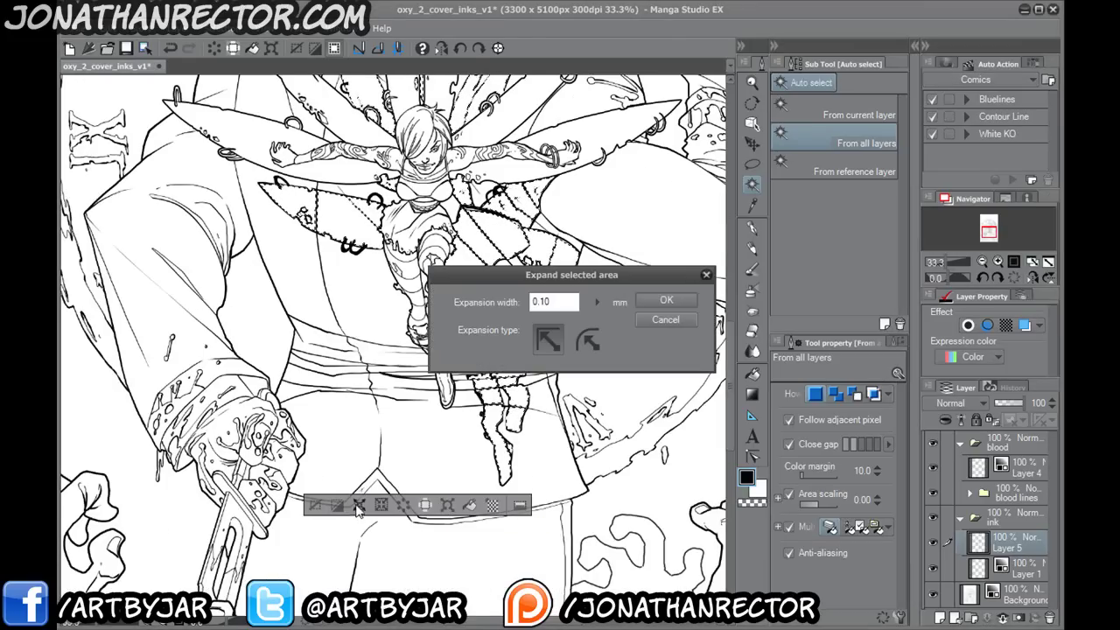
click(666, 300)
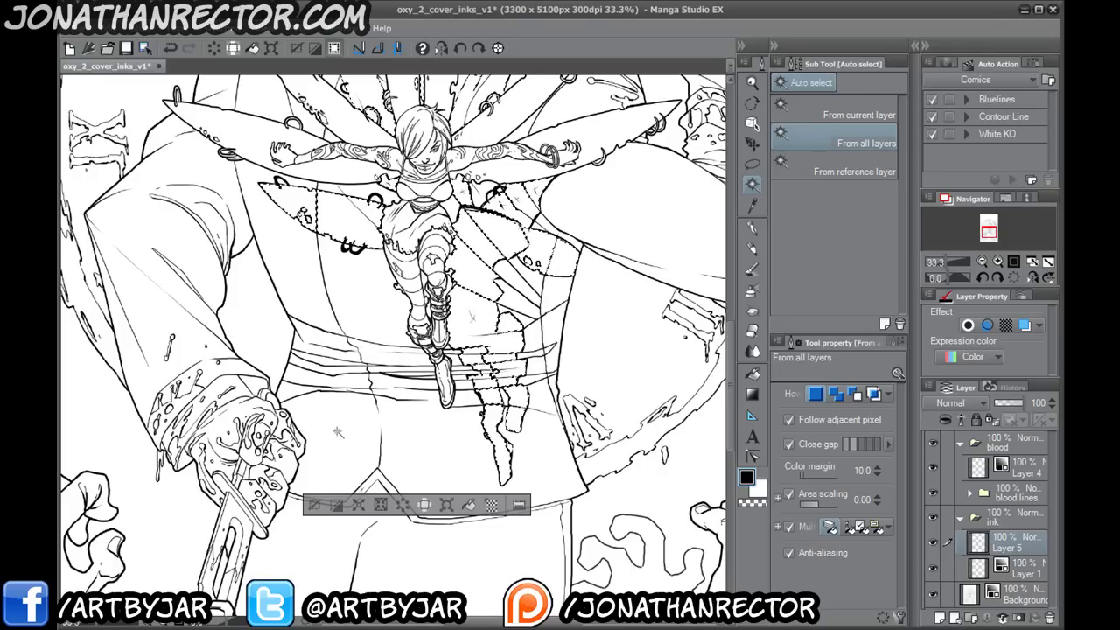
click(469, 505)
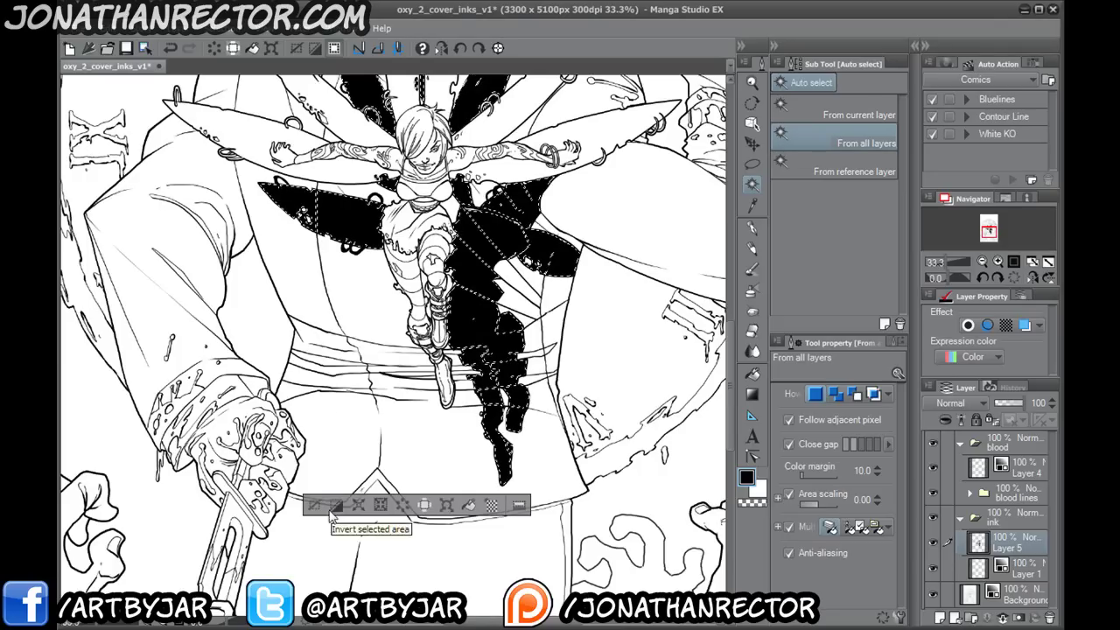
click(314, 505)
- Use the Mapping pen at size 0.60 to ink over the white gaps along the upper edge of the lower-right blade shadow
drag(305, 388, 272, 529)
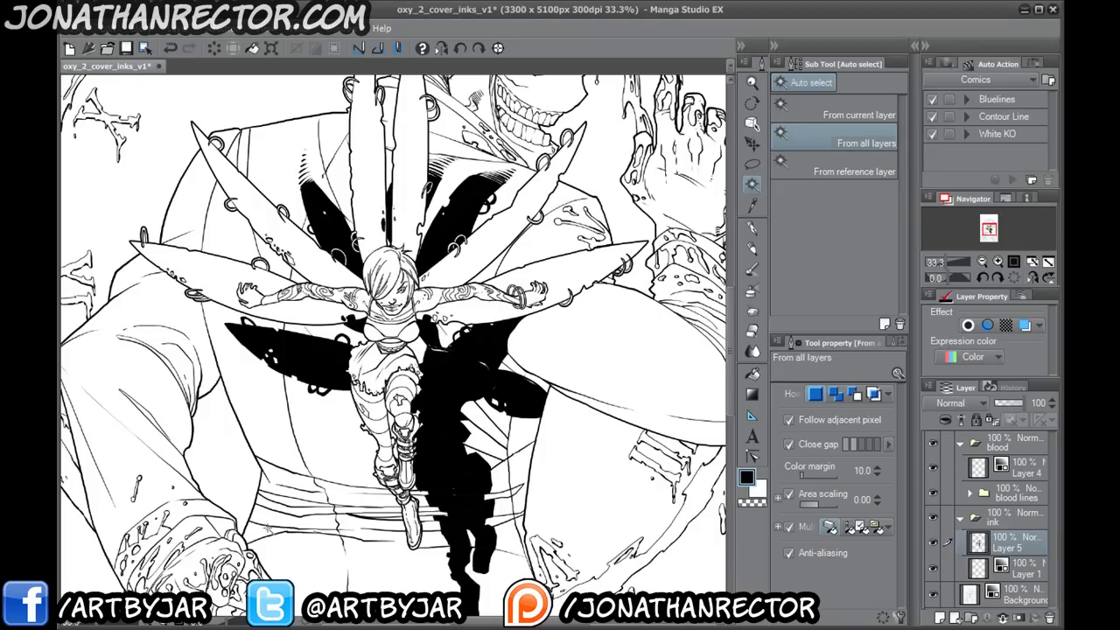
scroll(269, 529, down, 2)
scroll(271, 516, up, 1)
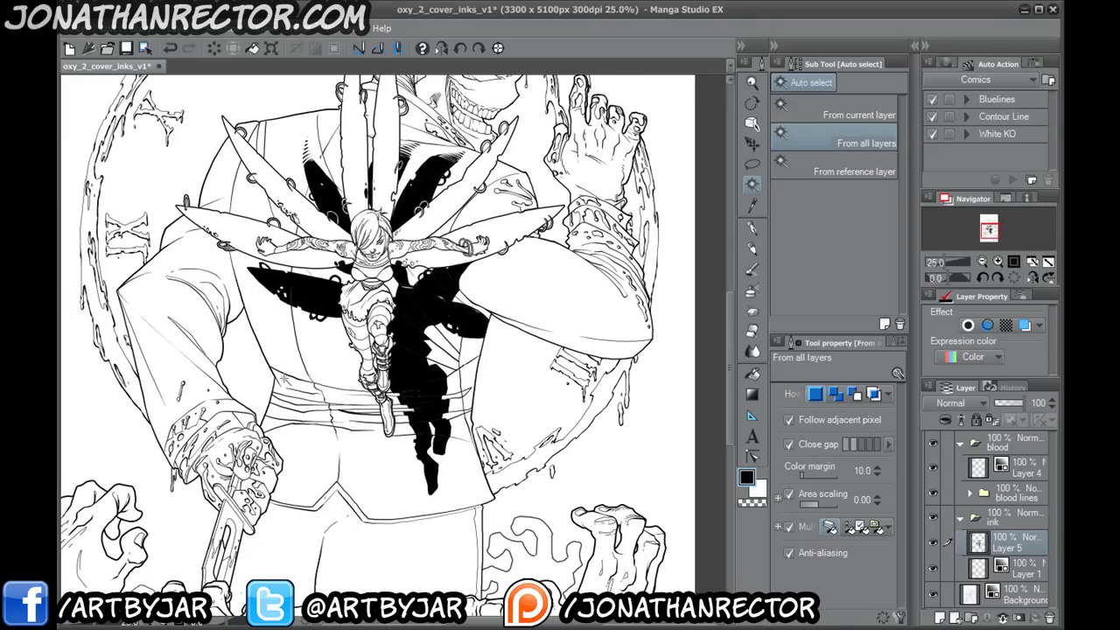
scroll(278, 374, down, 3)
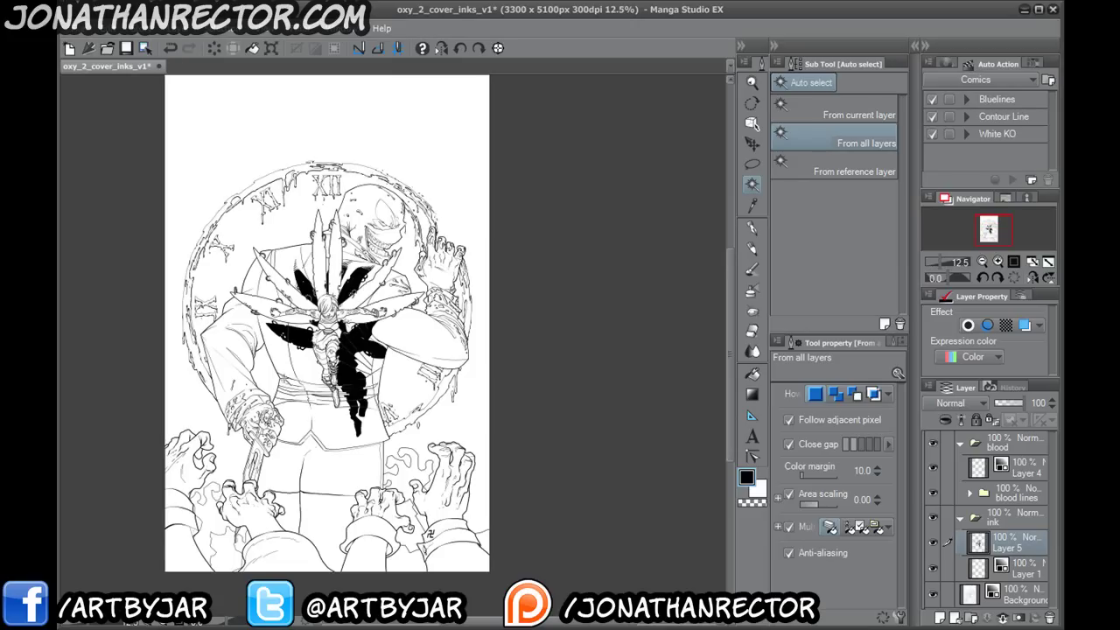
scroll(312, 423, up, 6)
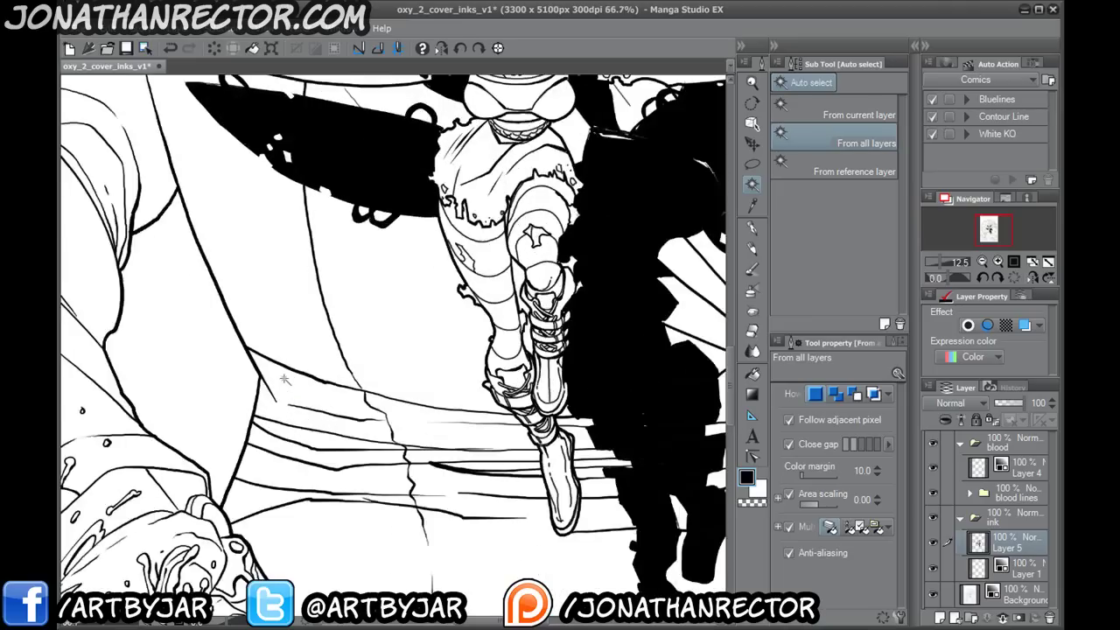
click(753, 225)
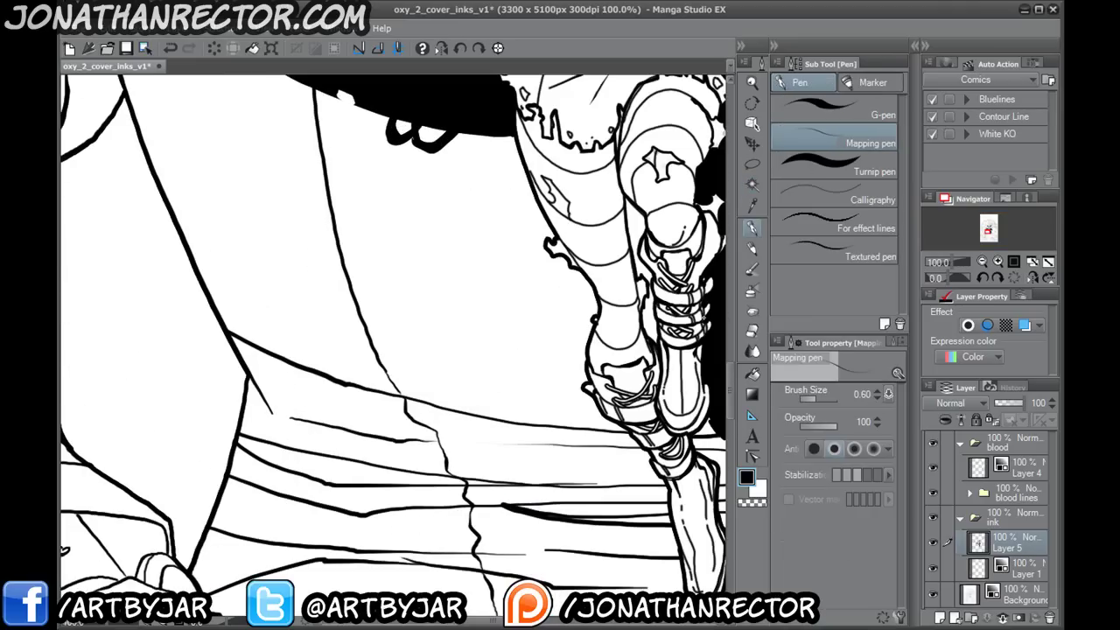
click(934, 544)
click(933, 546)
drag(317, 228, 375, 521)
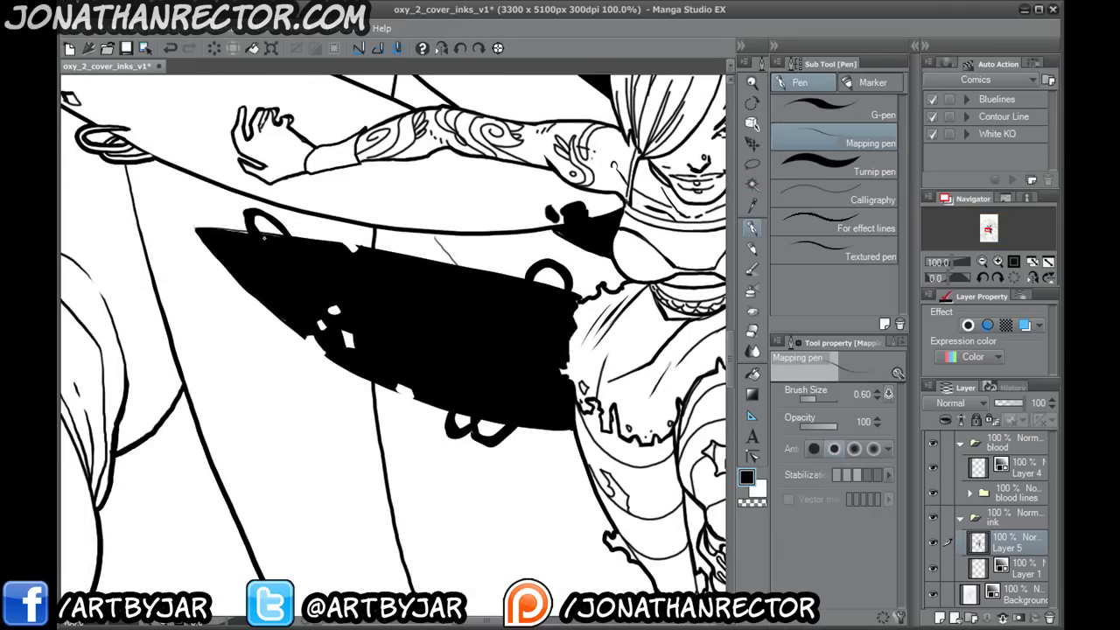
drag(470, 334, 367, 286)
drag(466, 267, 208, 189)
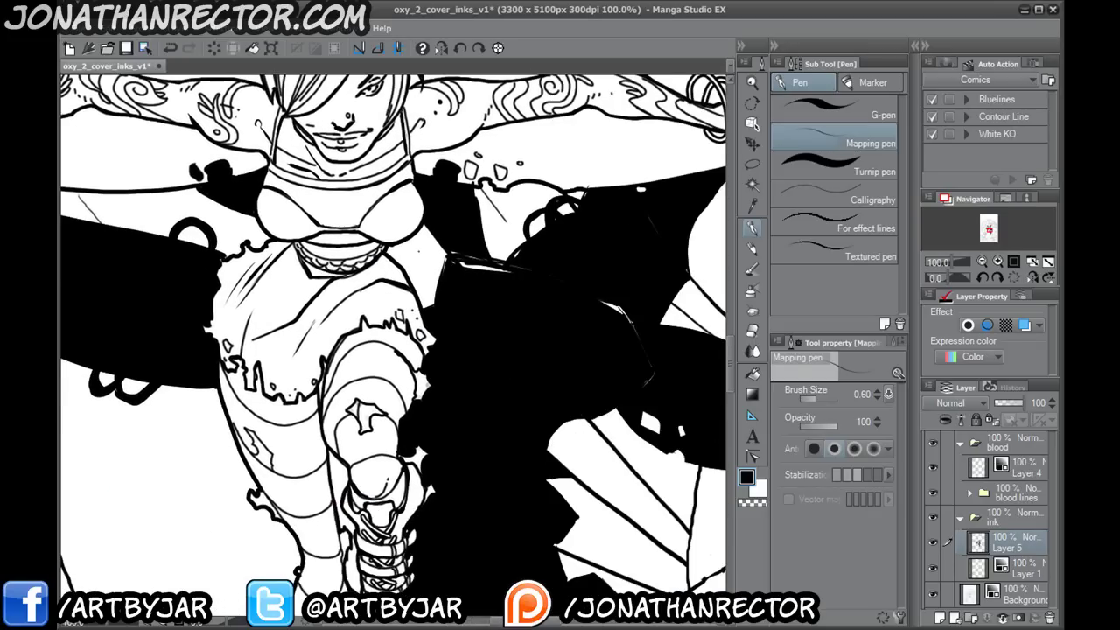
drag(490, 265, 463, 262)
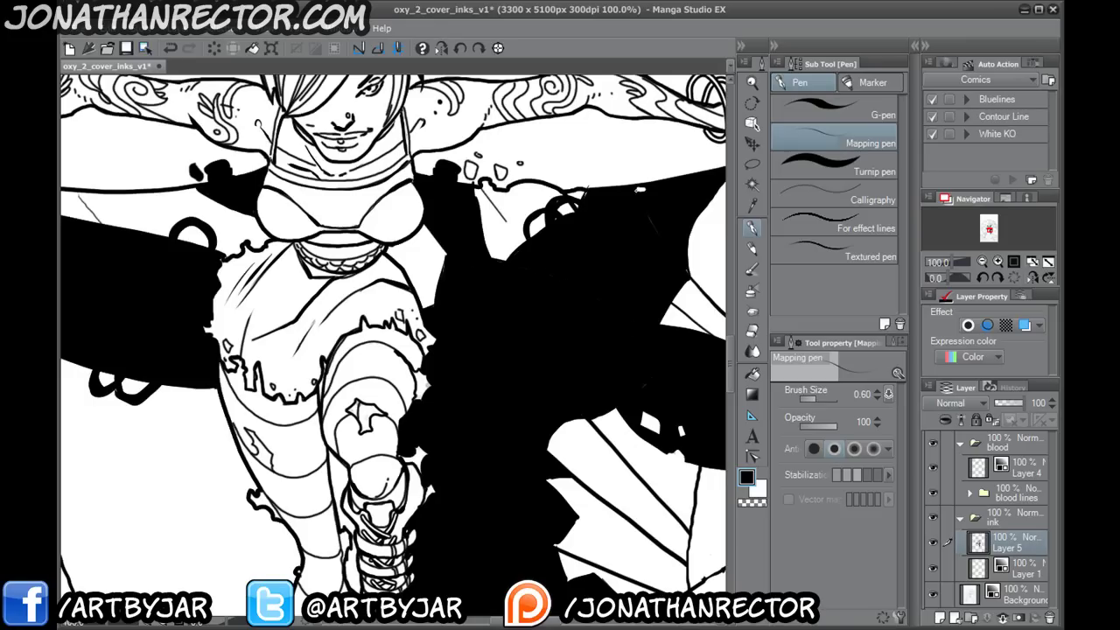
- Inspect the filled shadows along the legs, waist folds and upper blades for leftover white gaps
drag(644, 215, 435, 464)
drag(322, 543, 317, 292)
drag(353, 400, 340, 240)
drag(302, 525, 442, 426)
scroll(429, 438, down, 3)
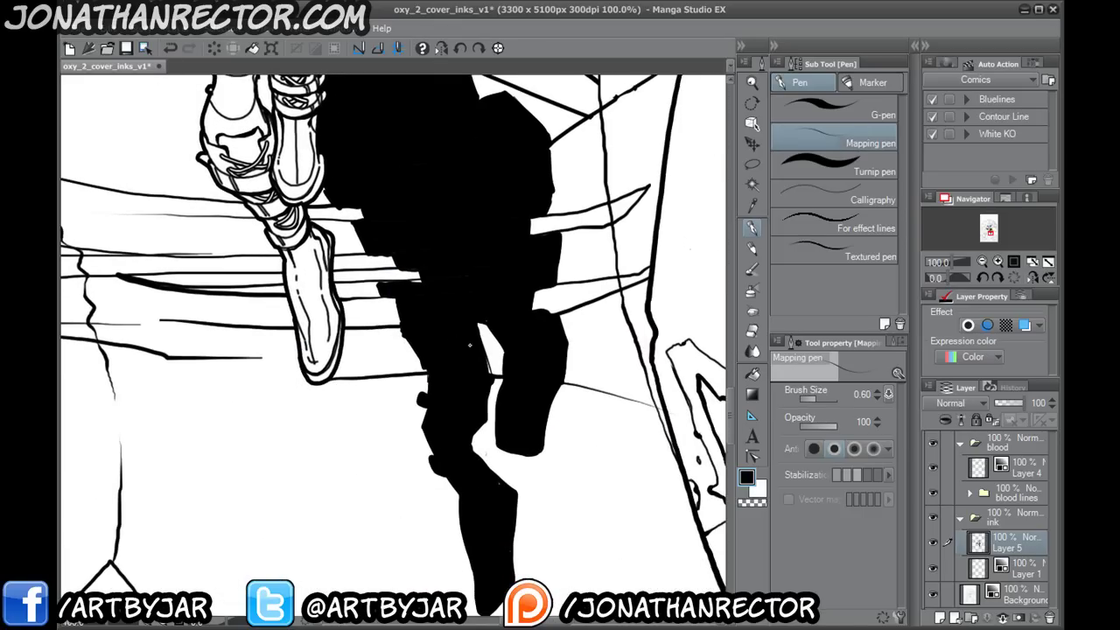
scroll(475, 473, up, 8)
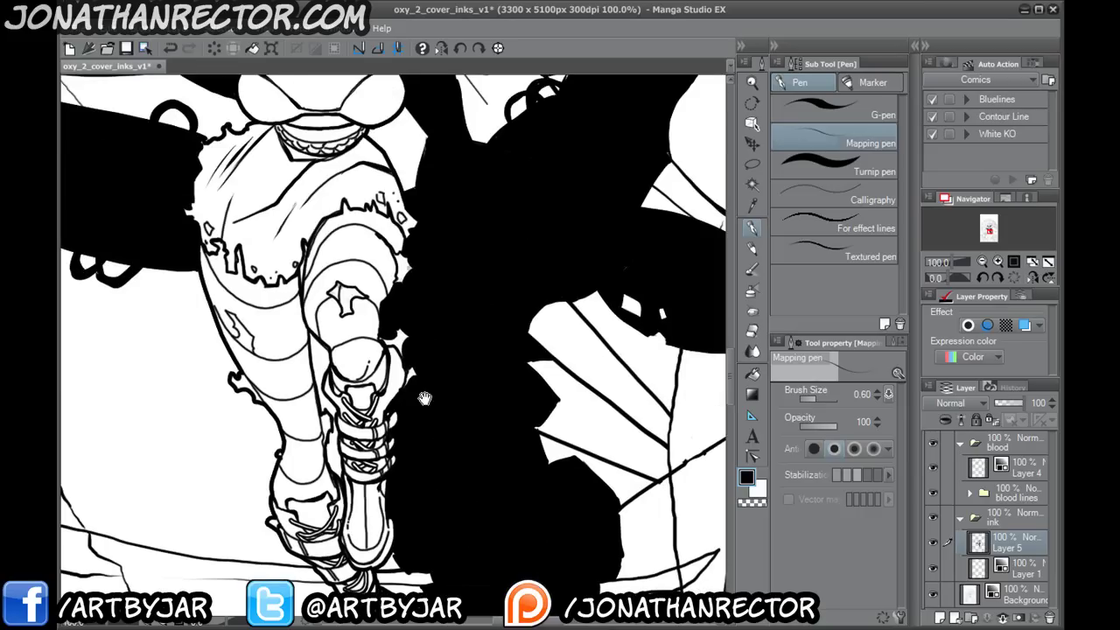
scroll(381, 498, up, 5)
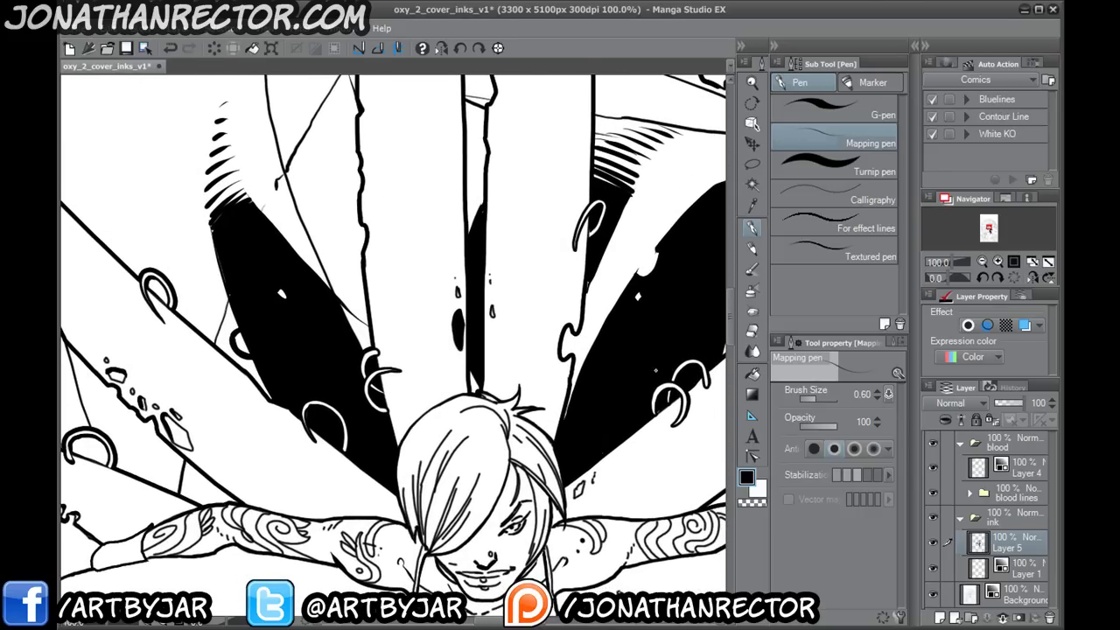
click(752, 373)
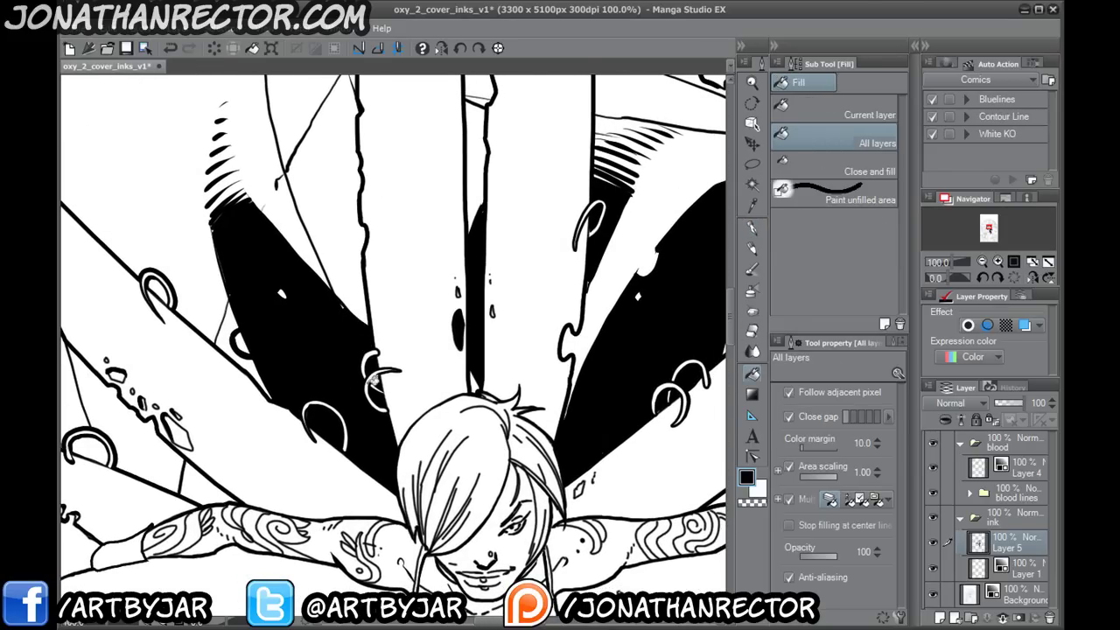
click(751, 226)
- Hide the palettes, check the whole cover at reduced size and save the file
key(ctrl+minus)
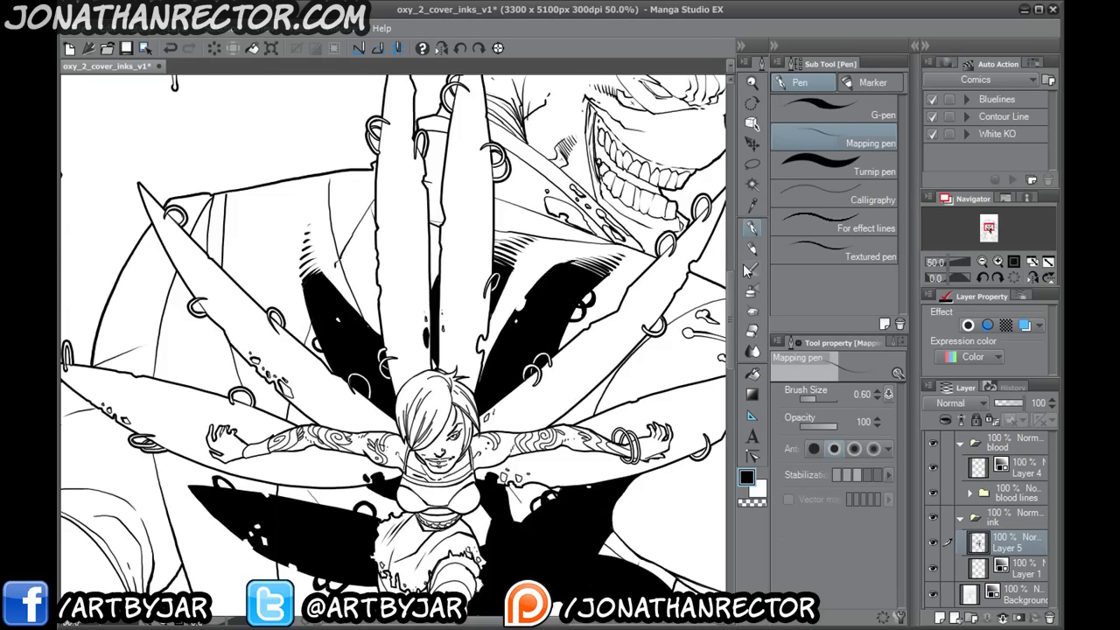
key(ctrl+minus)
key(Tab)
scroll(301, 353, down, 5)
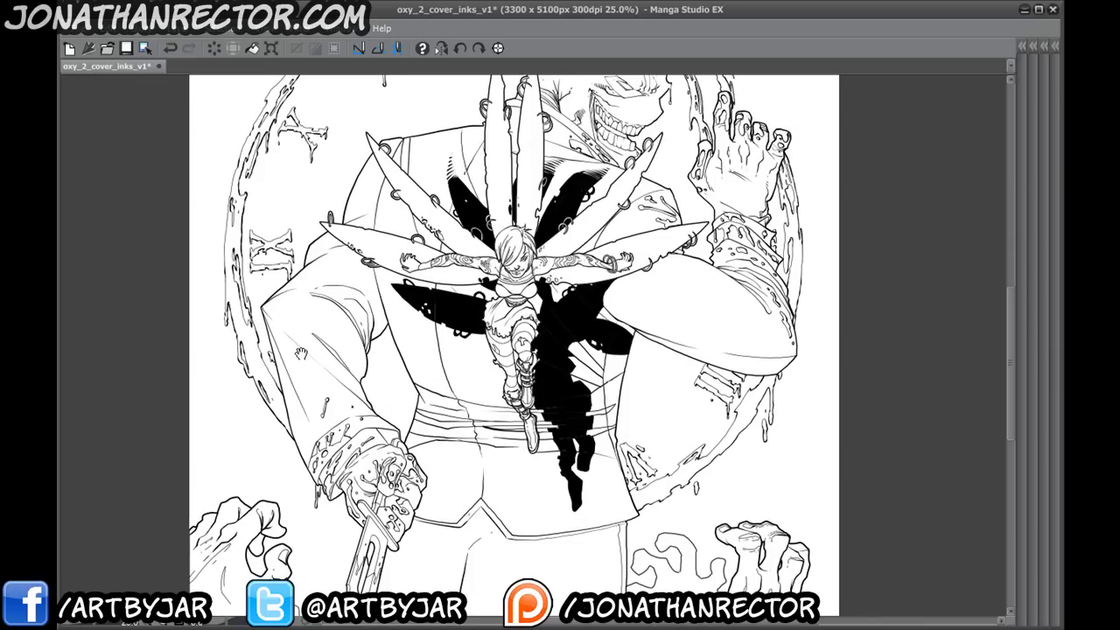
key(ctrl+minus)
key(ctrl+minus)
key(ctrl+minus)
drag(316, 416, 610, 399)
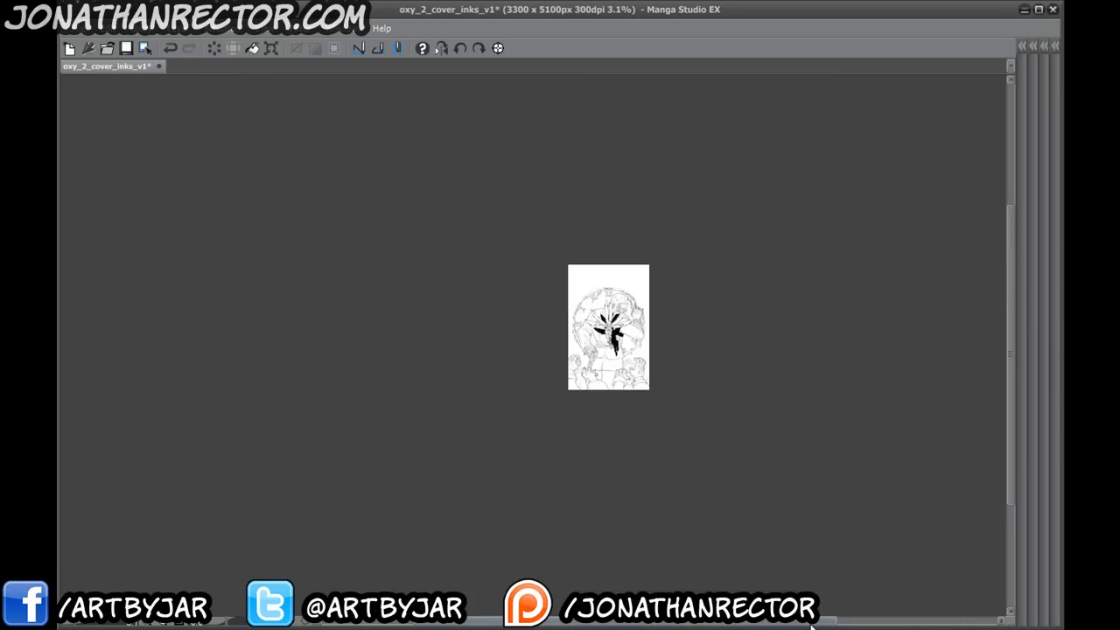
key(ctrl+s)
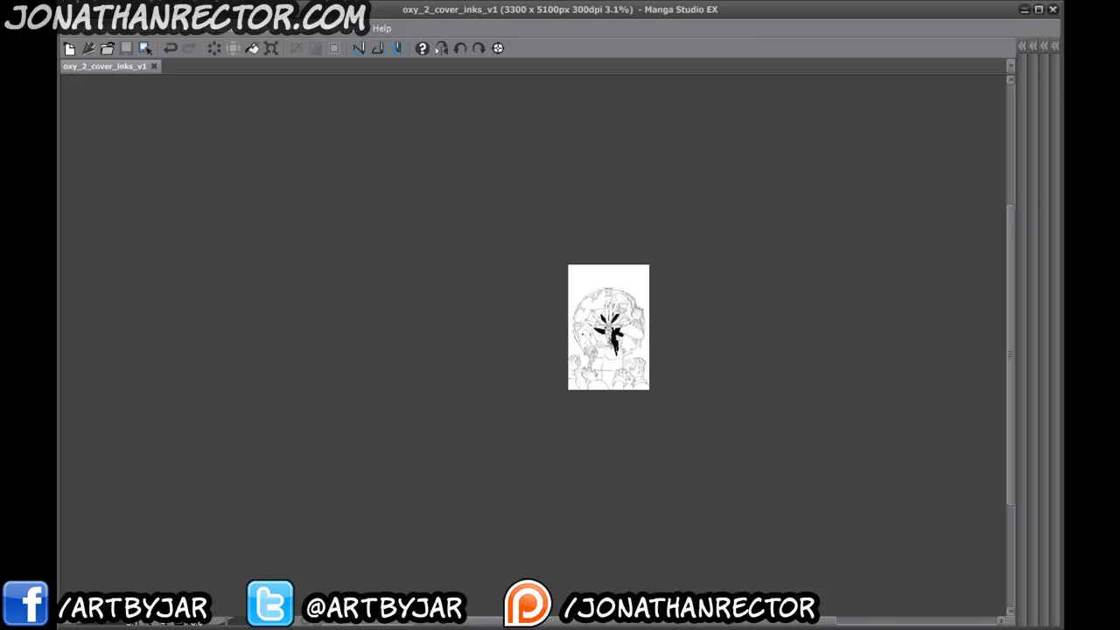
key(ctrl+plus)
key(ctrl+plus)
key(ctrl+plus)
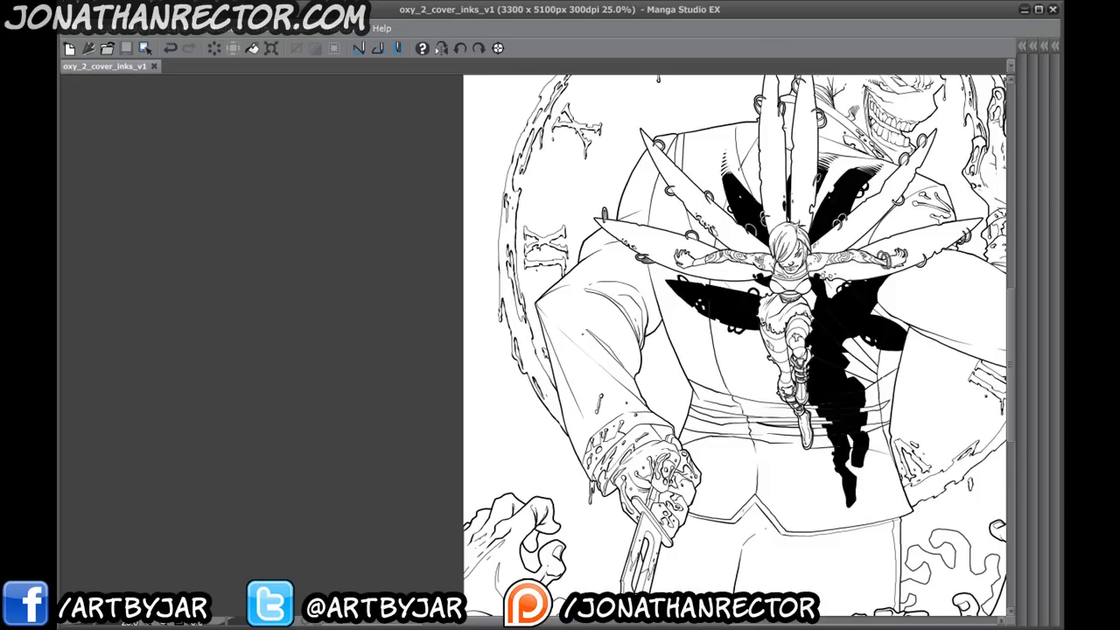
drag(576, 448, 273, 446)
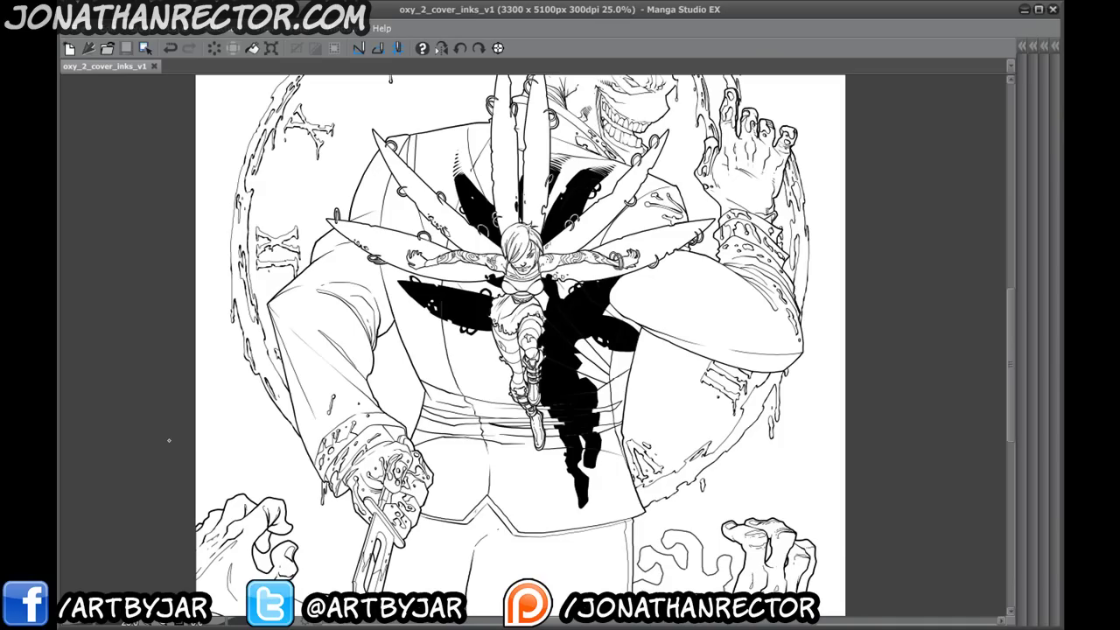
key(ctrl+minus)
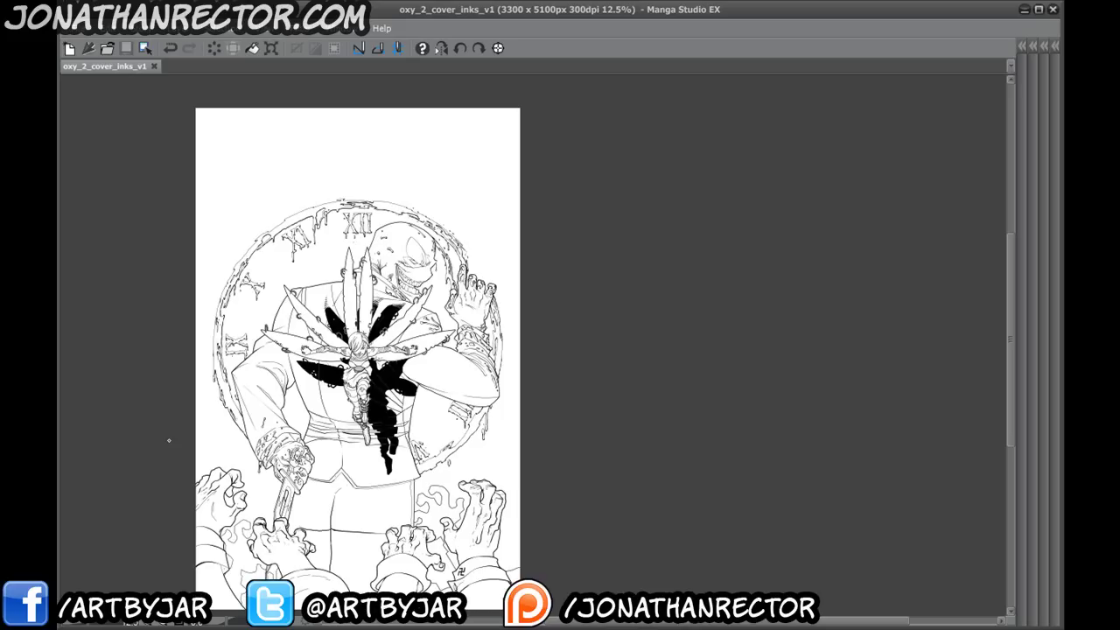
- Show the hidden palettes and set Layer 5's expression color to Gray
scroll(169, 440, up, 3)
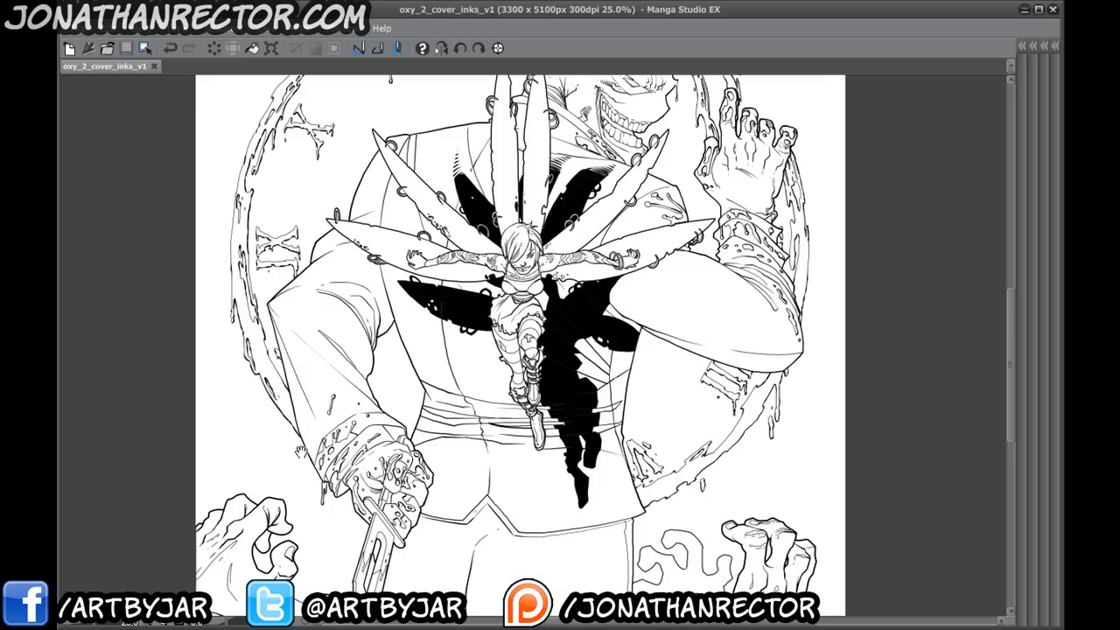
scroll(169, 440, down, 1)
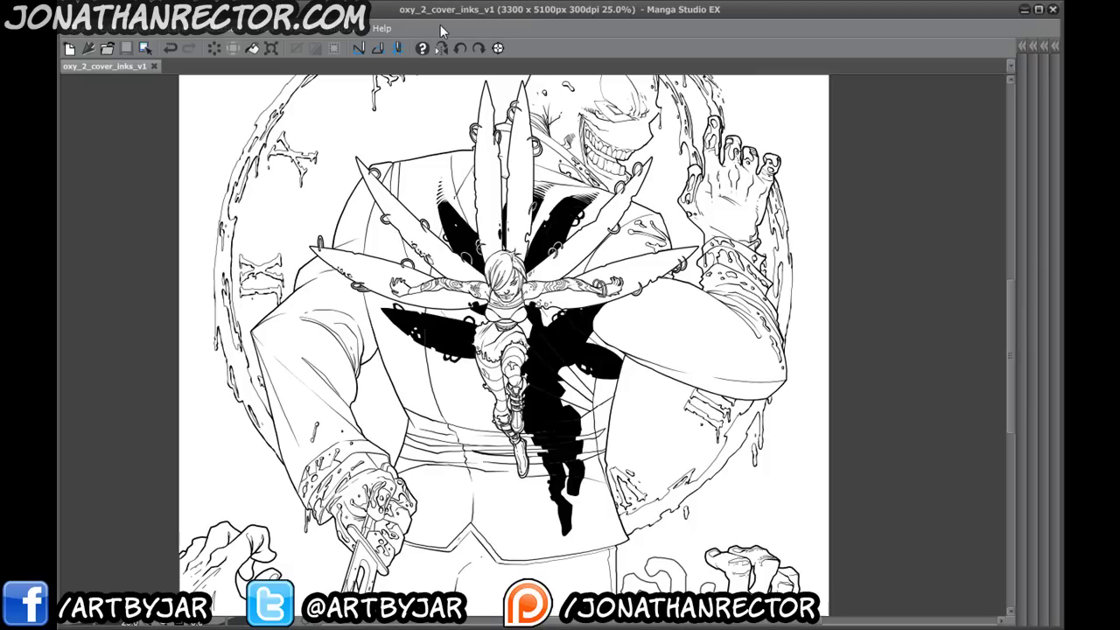
key(Tab)
key(ctrl+minus)
key(ctrl+minus)
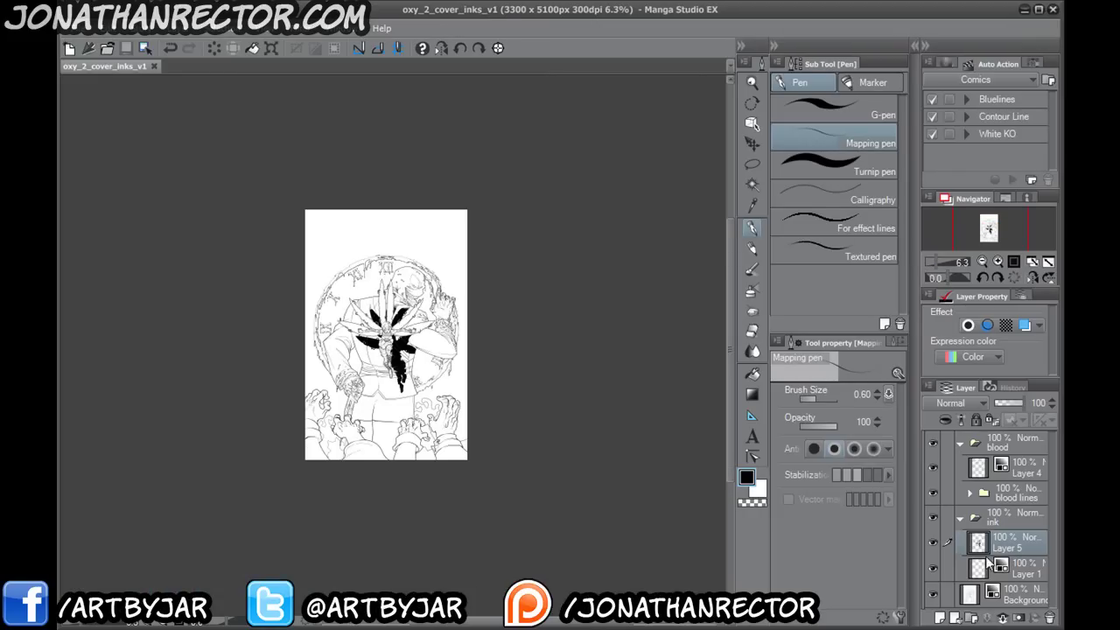
click(954, 352)
click(959, 397)
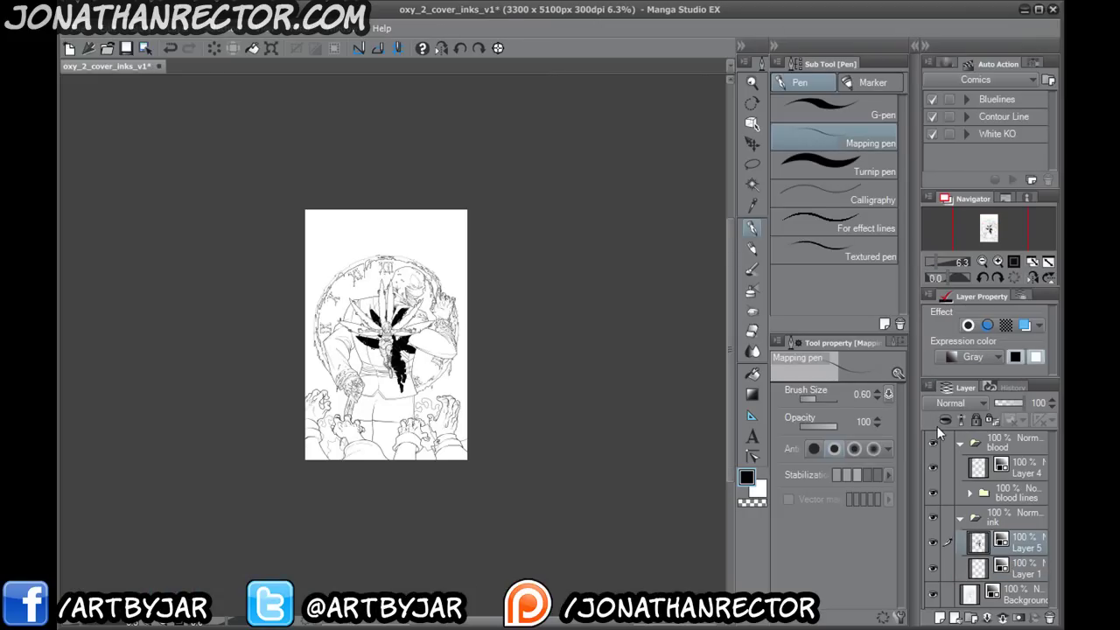
- Create a new layer with Gray expression color, place it beneath Layer 1 and name it "bg inks"
click(940, 618)
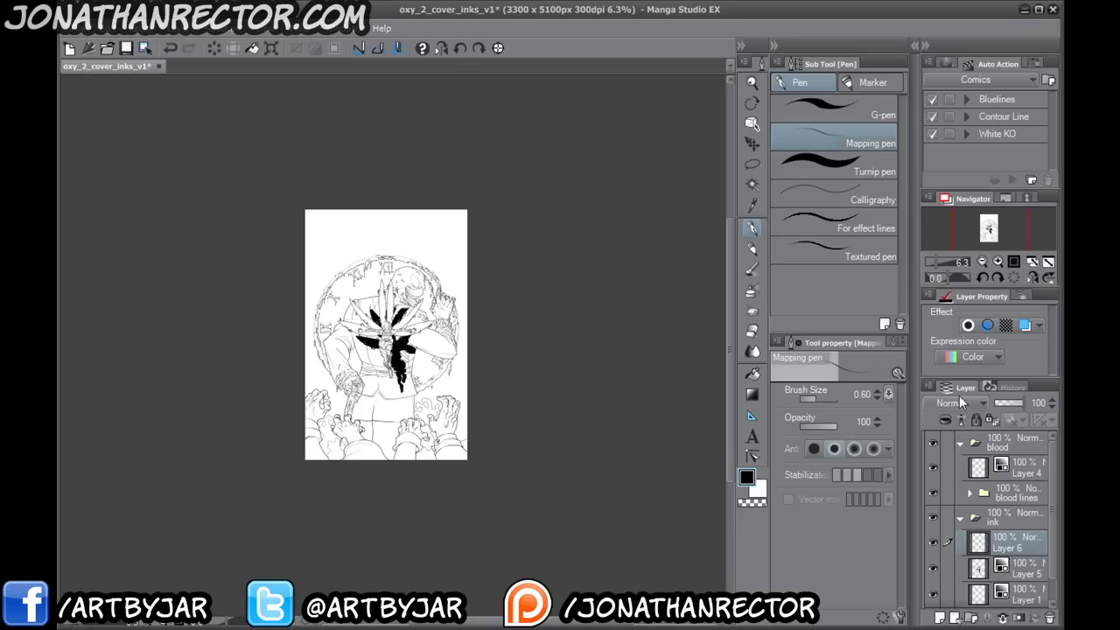
click(967, 356)
click(954, 395)
mouse_move(1050, 542)
mouse_down()
mouse_move(1026, 530)
mouse_move(1028, 578)
mouse_up()
double_click(1026, 574)
text(bg inks)
key(Return)
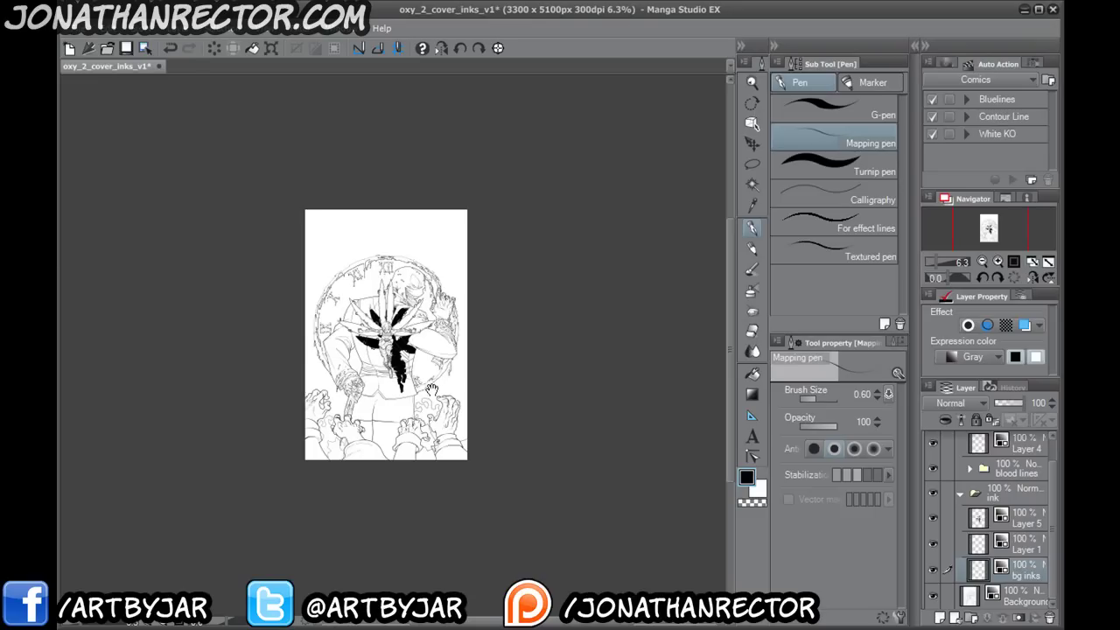
- Try two Straight line strokes on the bg inks layer that cross in a centred, shallow peak above the clock
drag(429, 408, 439, 426)
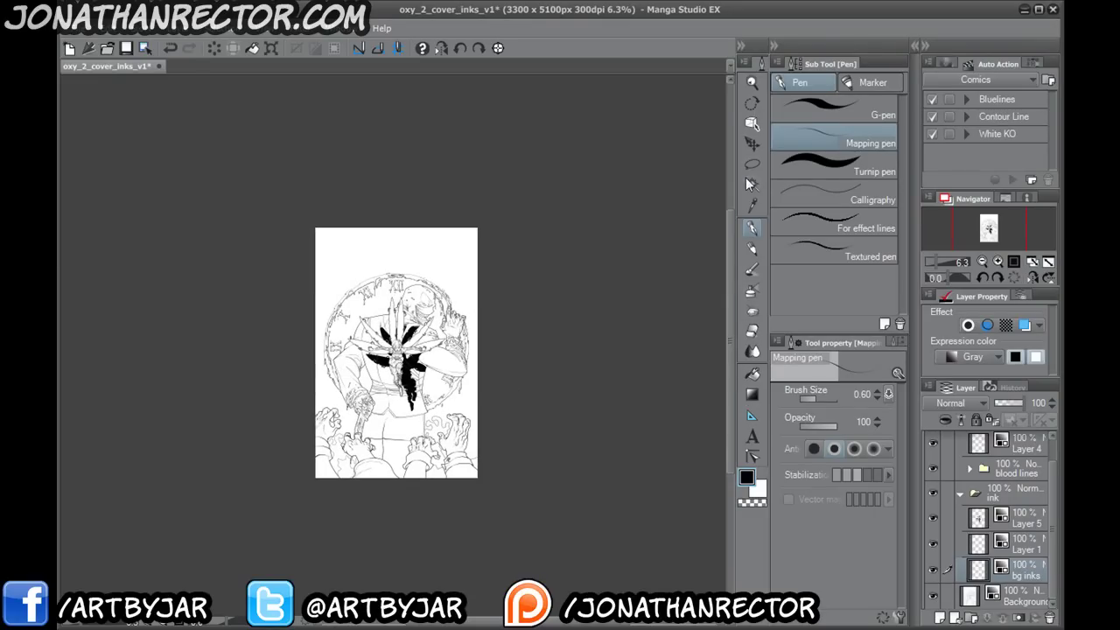
click(751, 416)
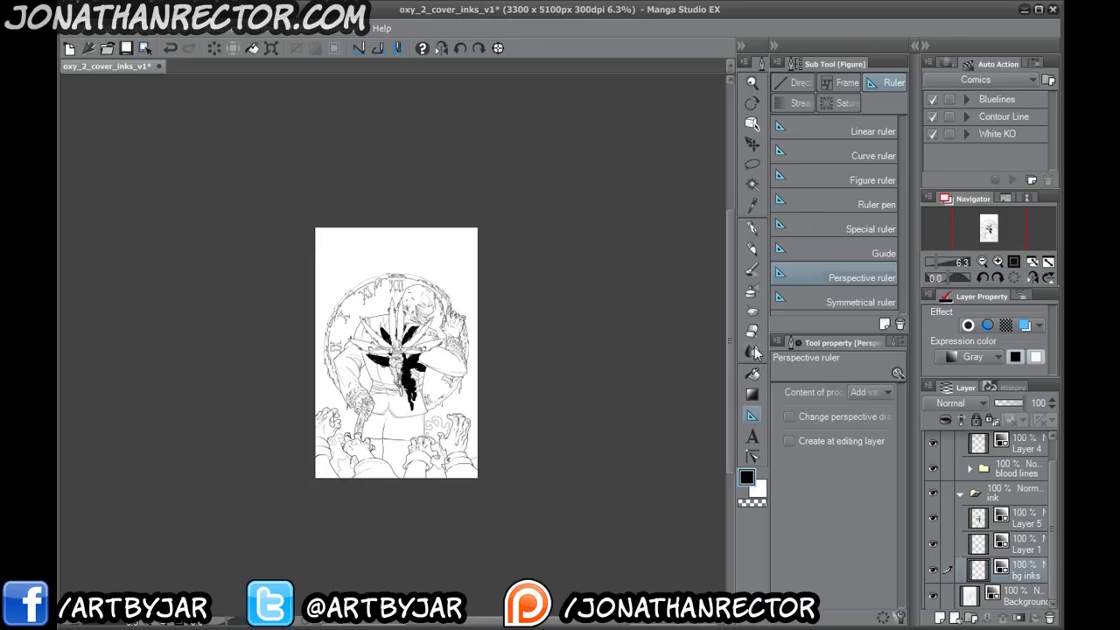
click(800, 83)
click(805, 131)
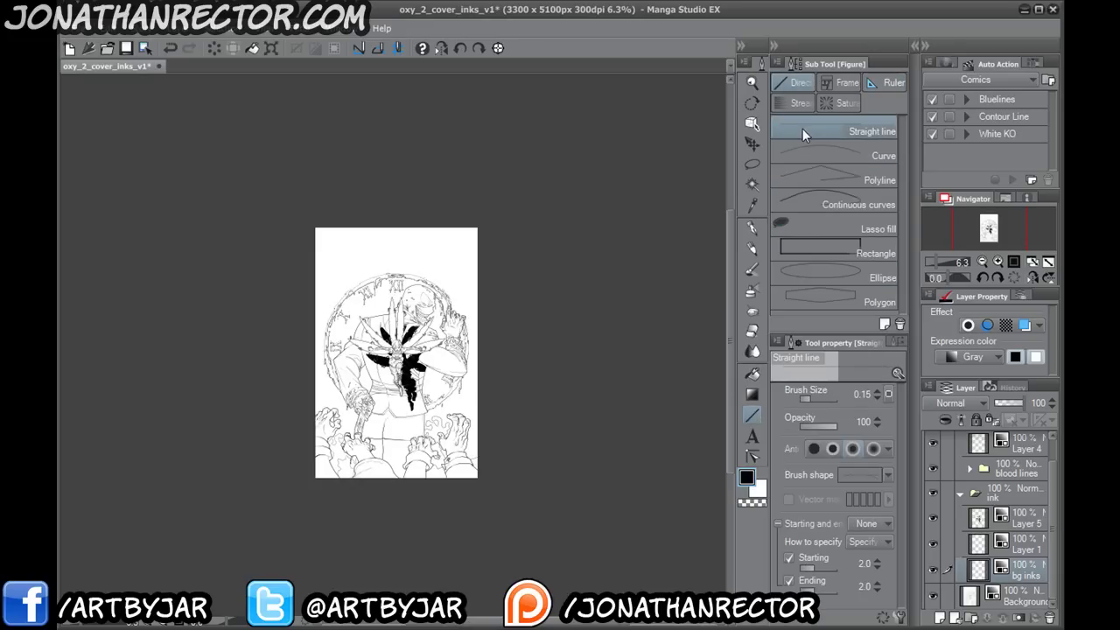
scroll(211, 382, up, 2)
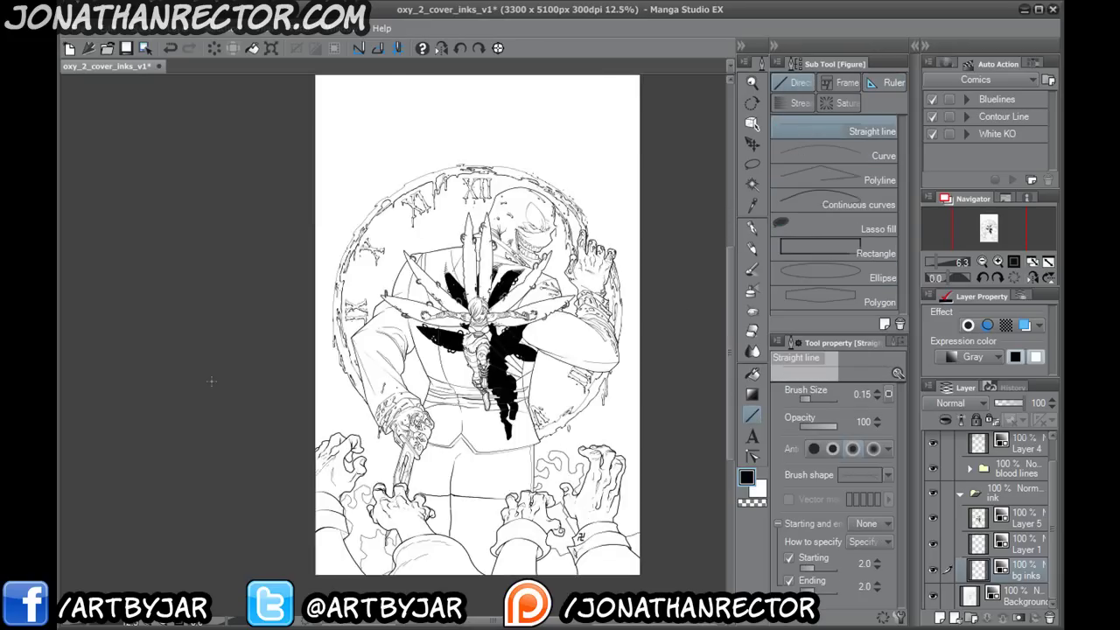
drag(362, 285, 205, 514)
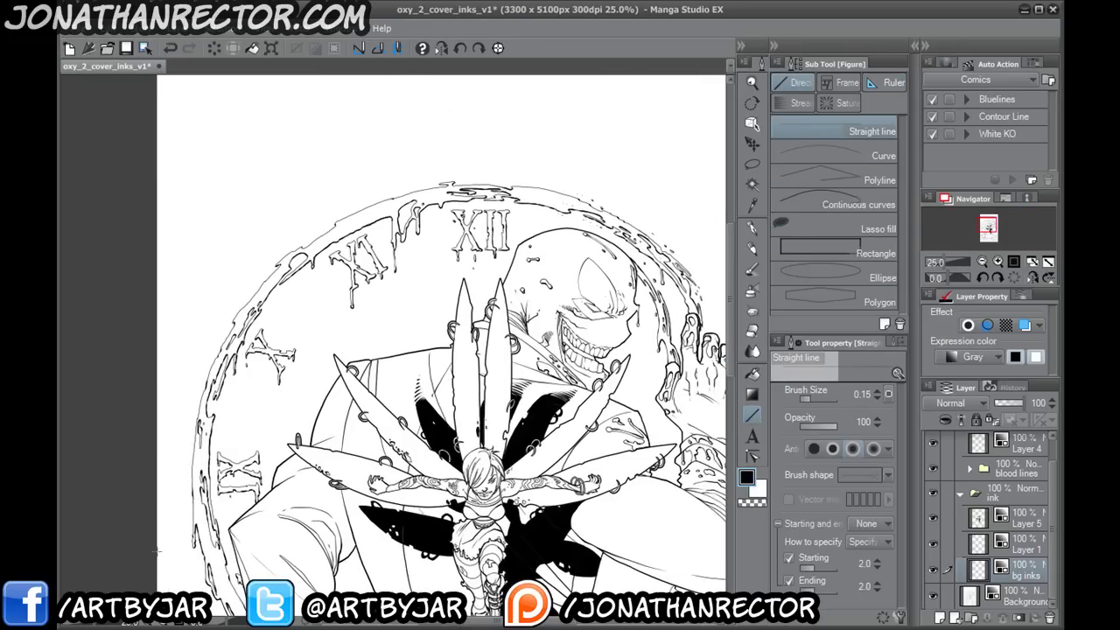
scroll(158, 552, down, 1)
drag(203, 434, 325, 250)
mouse_move(269, 333)
mouse_down()
mouse_move(438, 175)
mouse_move(254, 317)
mouse_up()
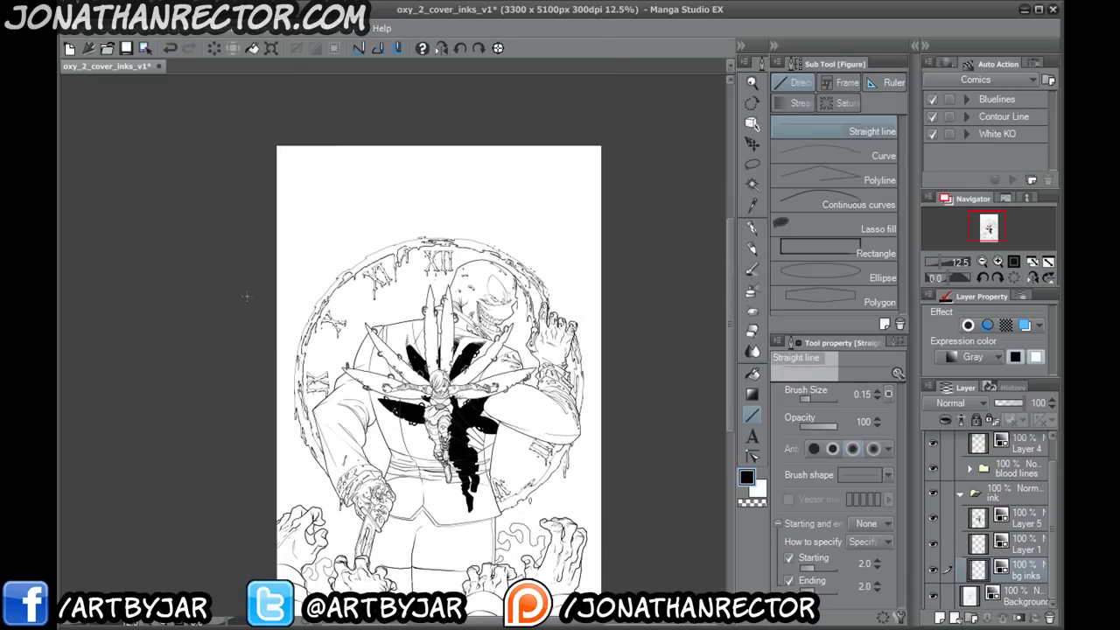
drag(516, 184, 230, 305)
drag(391, 192, 587, 280)
- Try filling the background above the centred peak with black, using the All layers fill
drag(447, 385, 478, 434)
click(754, 374)
click(522, 258)
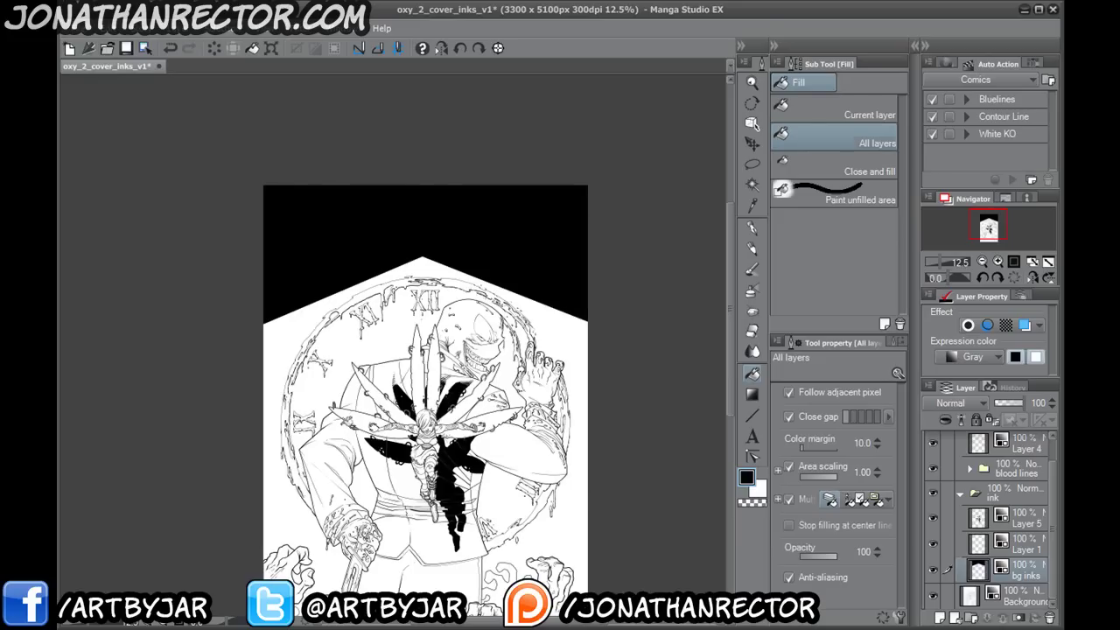
scroll(292, 434, down, 3)
drag(303, 418, 338, 498)
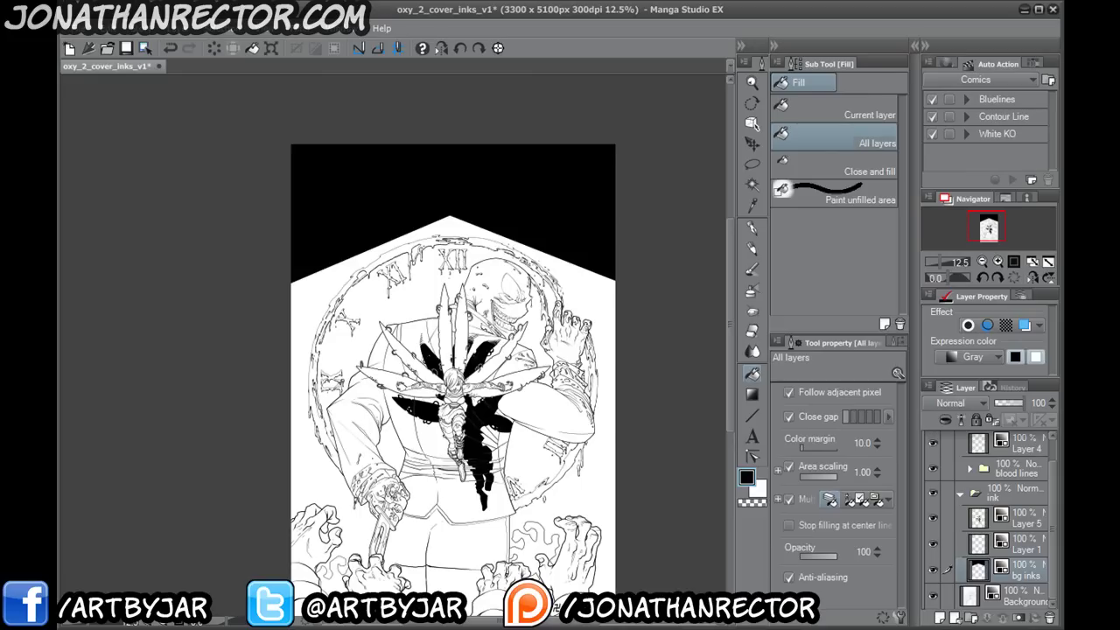
- Undo the black background fill and the two straight lines of the peak
key(ctrl+z)
key(ctrl+z)
key(ctrl+z)
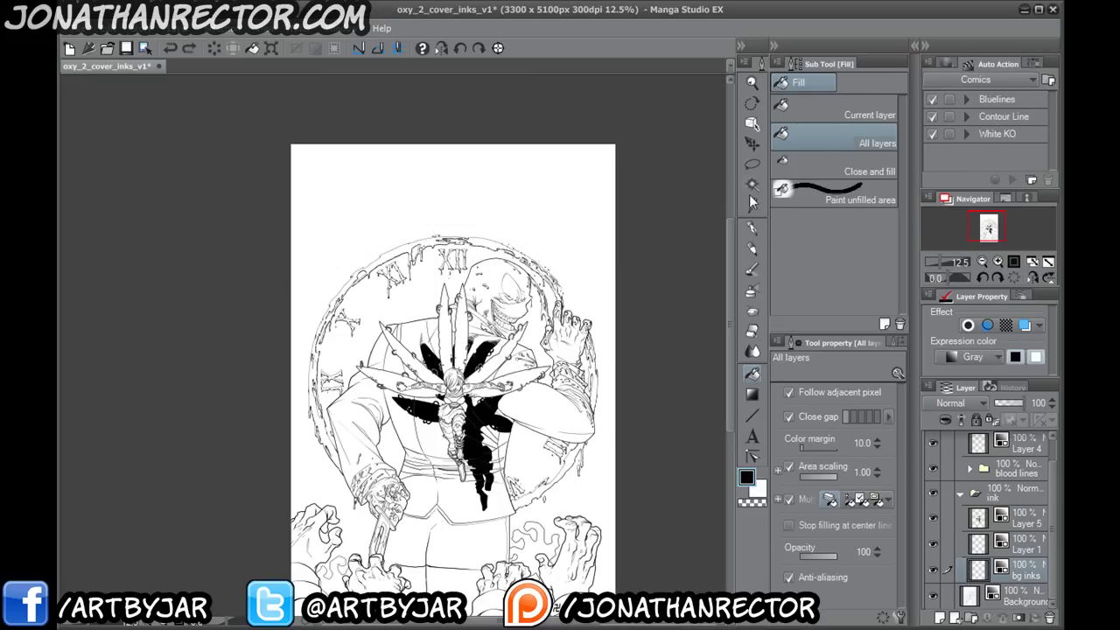
- Draw a steep straight line from the page's left edge and a shallower one to its right edge, crossing off-centre above the clock
click(751, 415)
drag(267, 336, 489, 139)
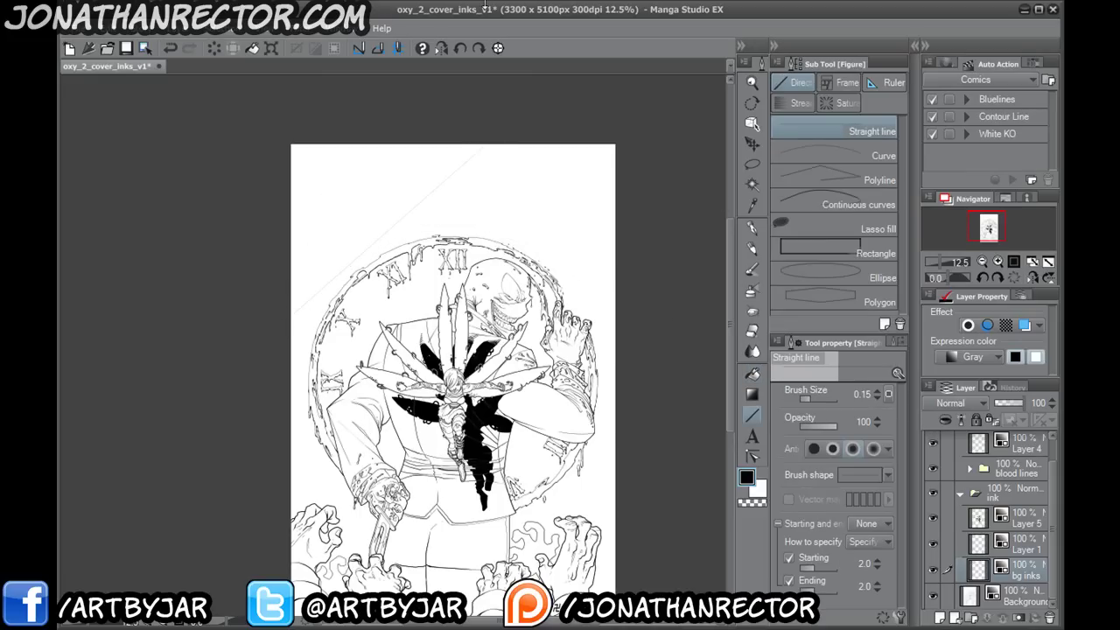
drag(413, 242, 365, 230)
drag(358, 152, 637, 259)
- Fill the background areas above the two crossing lines with black, using the All layers fill
click(752, 374)
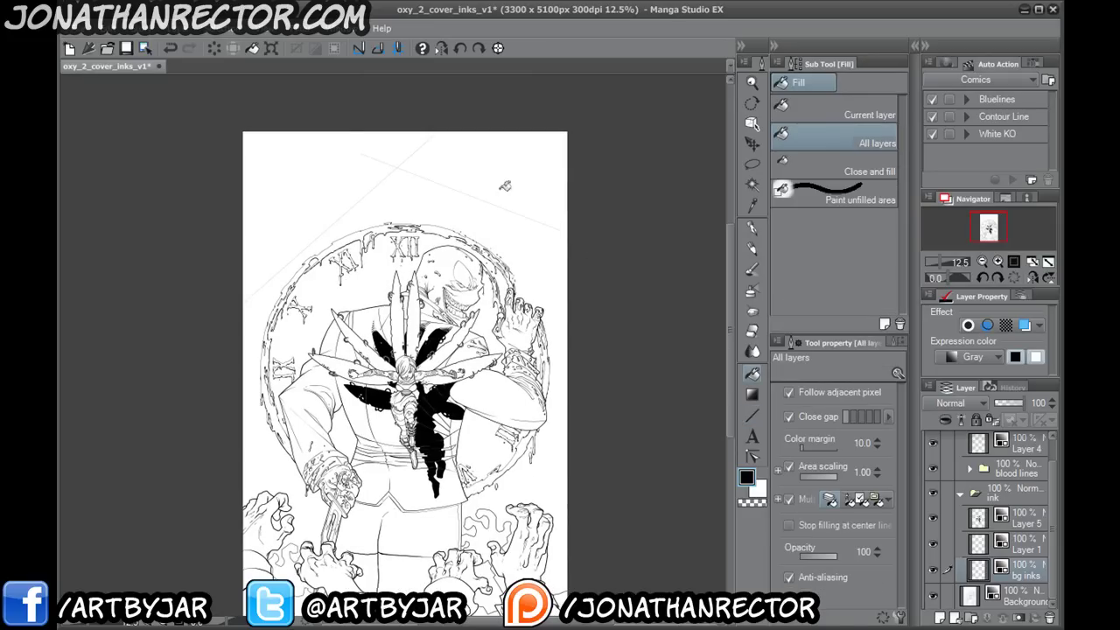
click(525, 212)
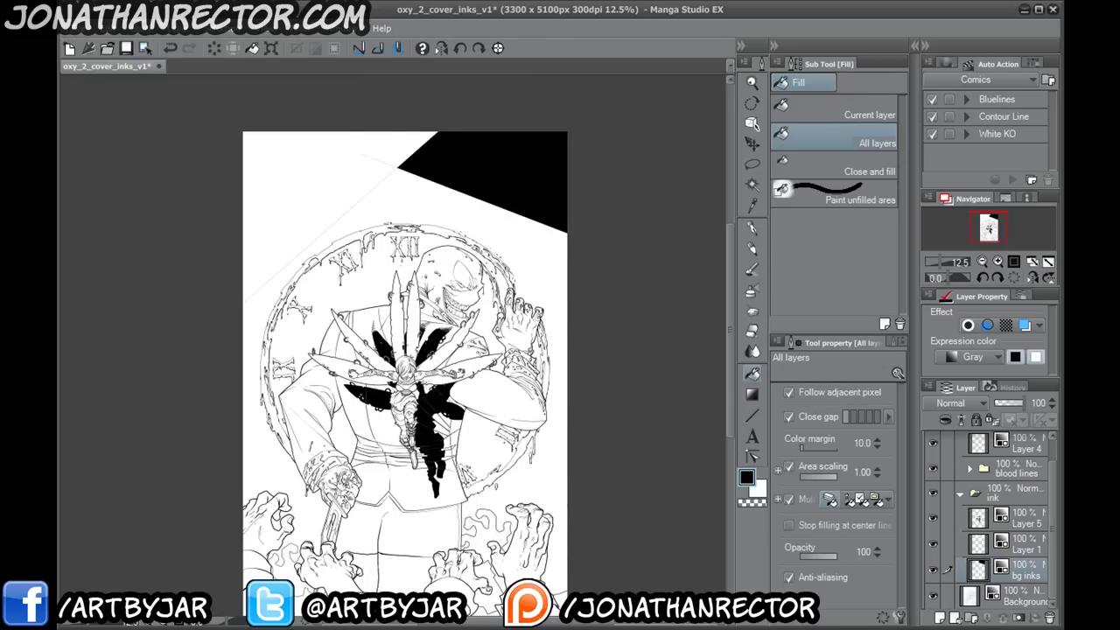
click(306, 192)
drag(292, 506, 310, 455)
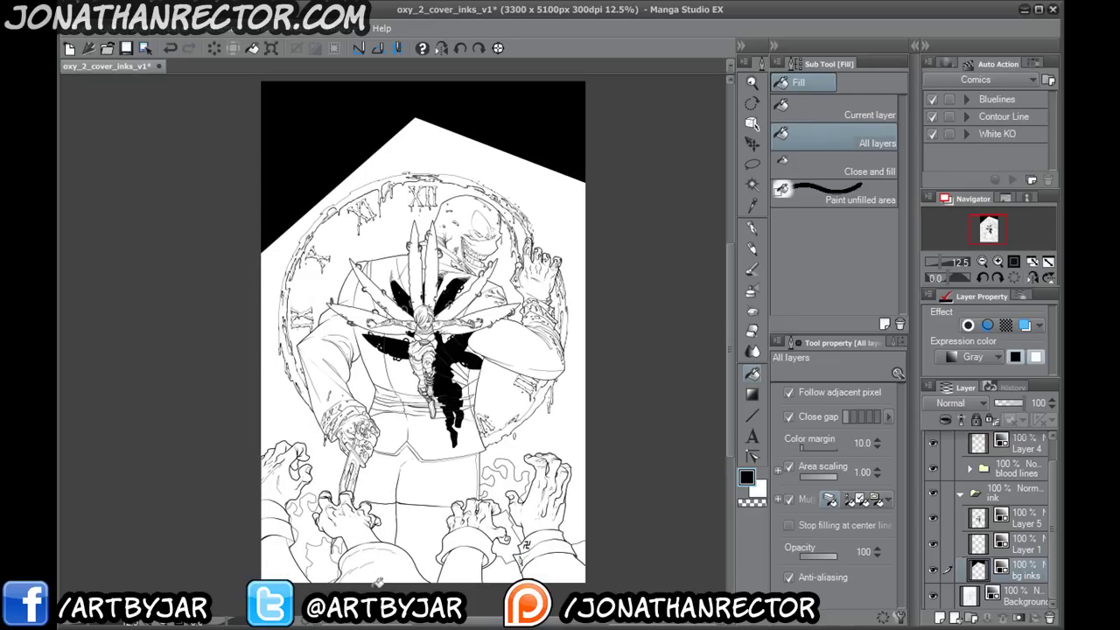
drag(327, 420, 358, 448)
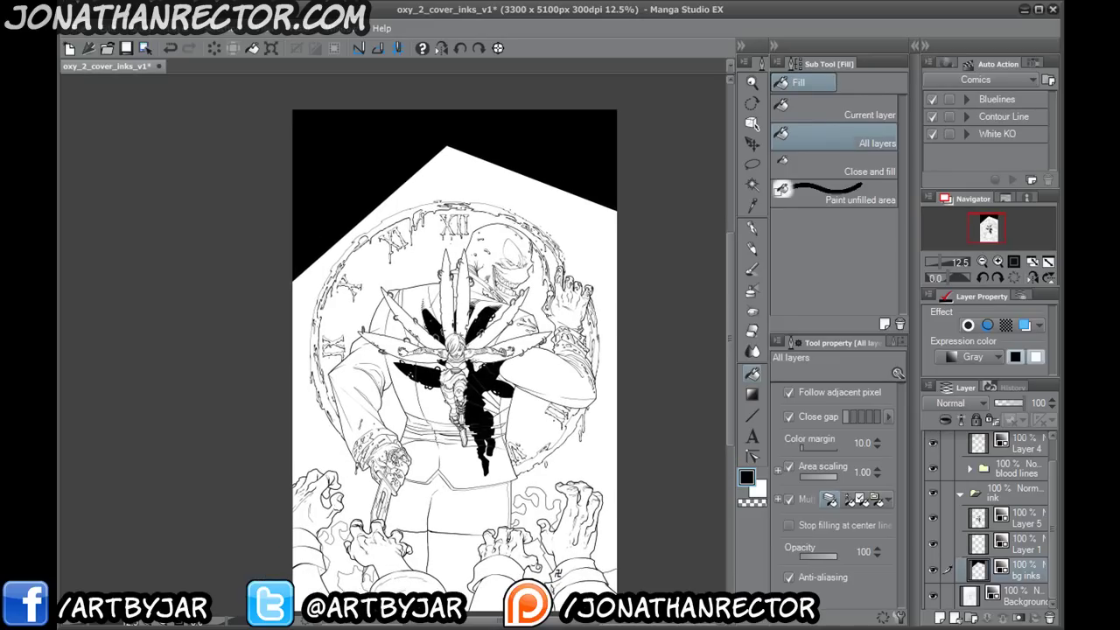
drag(434, 509, 440, 474)
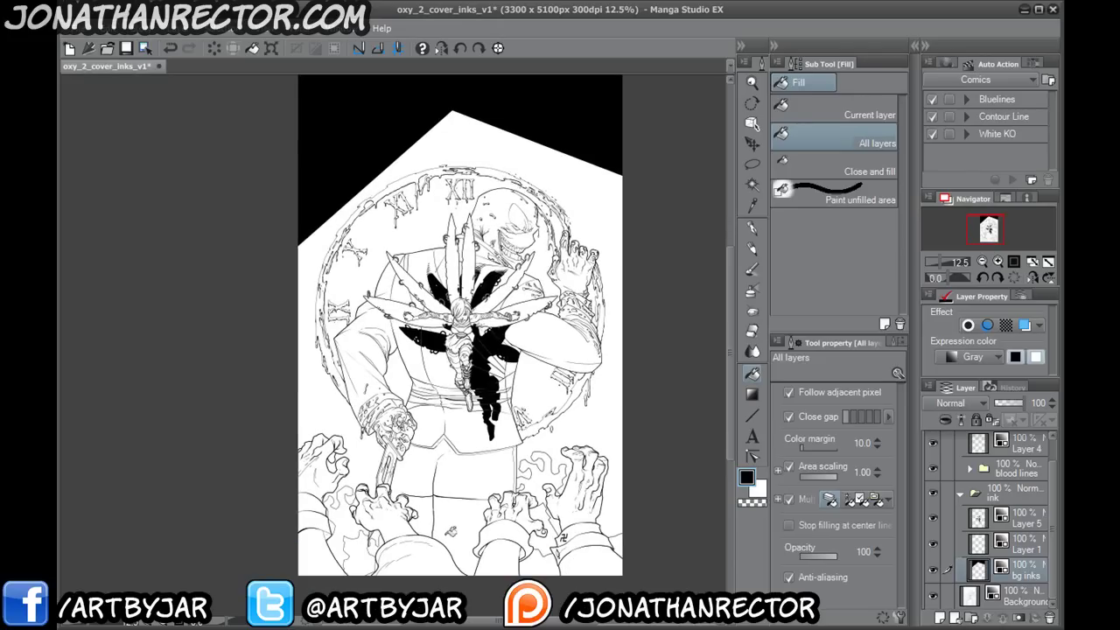
- Add a new layer directly above Layer 1 and set its expression color to Gray
click(1024, 547)
click(940, 618)
click(968, 357)
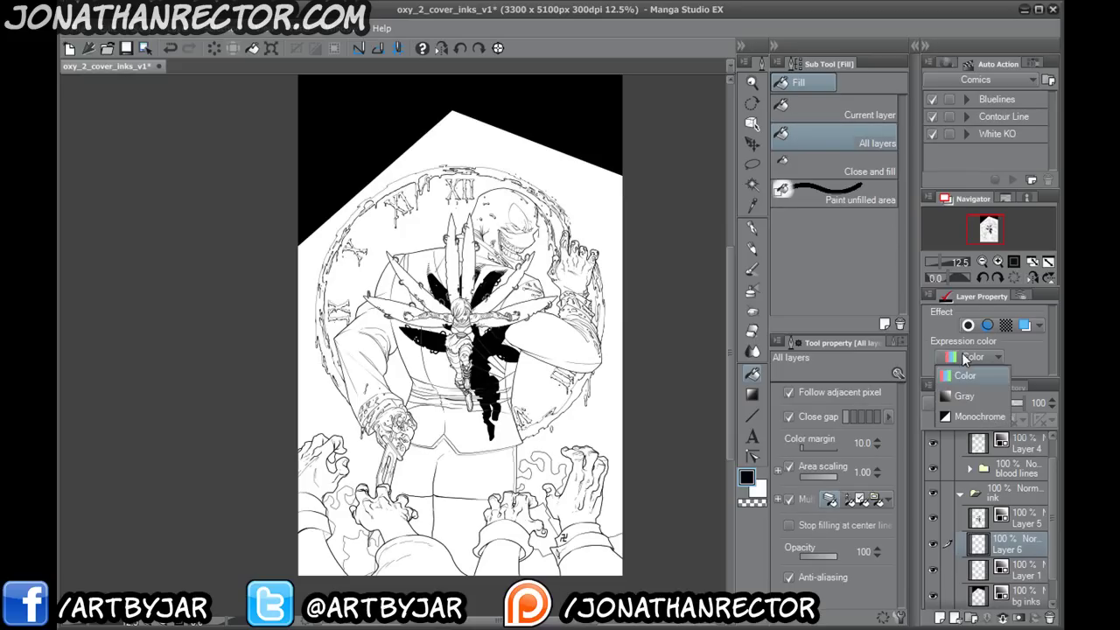
click(963, 396)
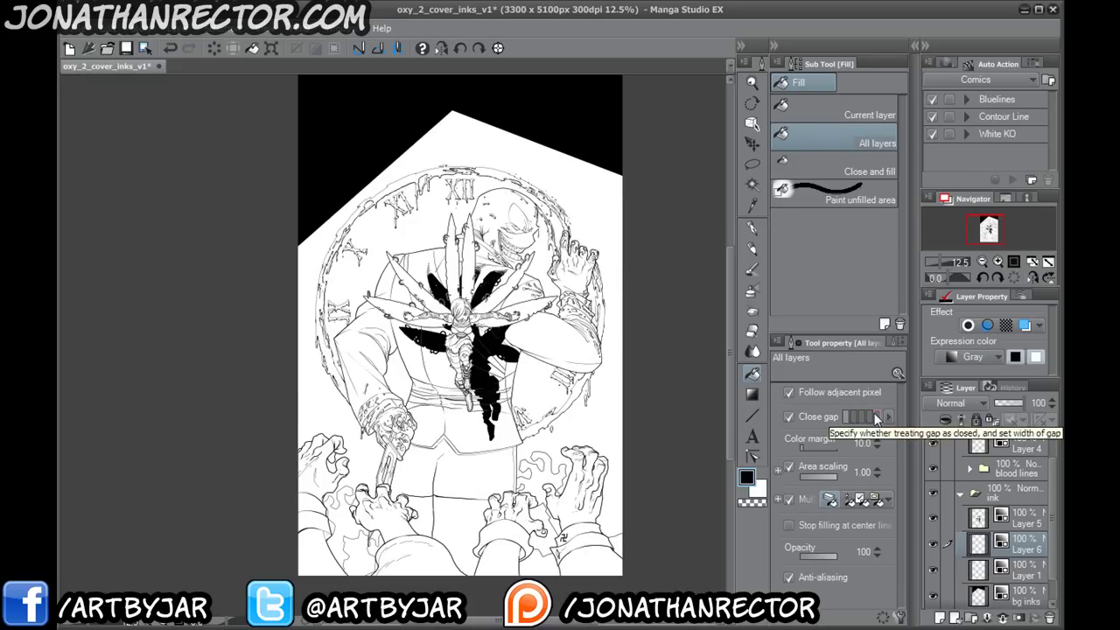
- Fill the narrow band along the large figure's jacket hem with black on Layer 6
key(ctrl+plus)
key(ctrl+plus)
key(ctrl+plus)
key(ctrl+plus)
drag(533, 487, 320, 134)
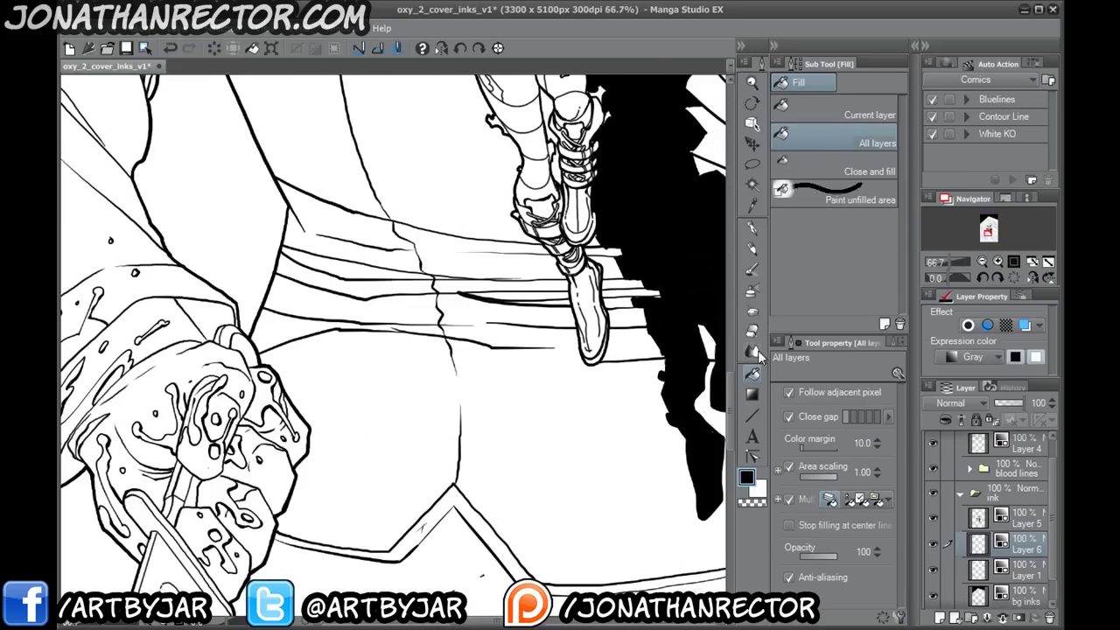
scroll(398, 434, down, 4)
click(321, 368)
- Fill the inner openings of the sleeve cuffs on the reaching hands at the page's bottom with black
drag(504, 470, 103, 399)
drag(172, 454, 251, 127)
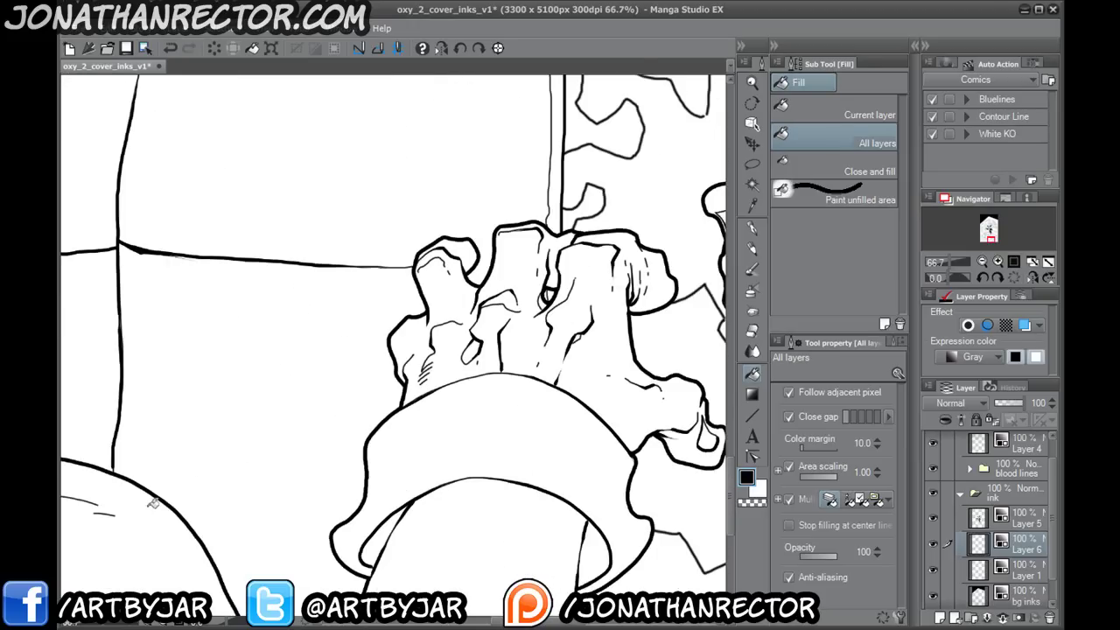
key(ctrl+minus)
key(ctrl+minus)
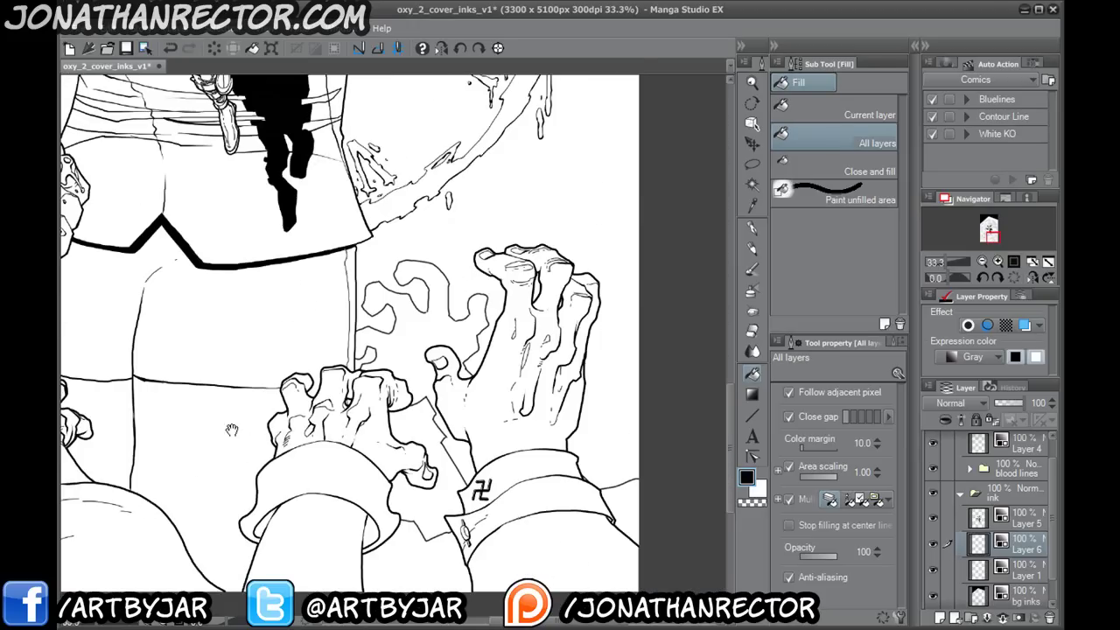
drag(153, 503, 278, 359)
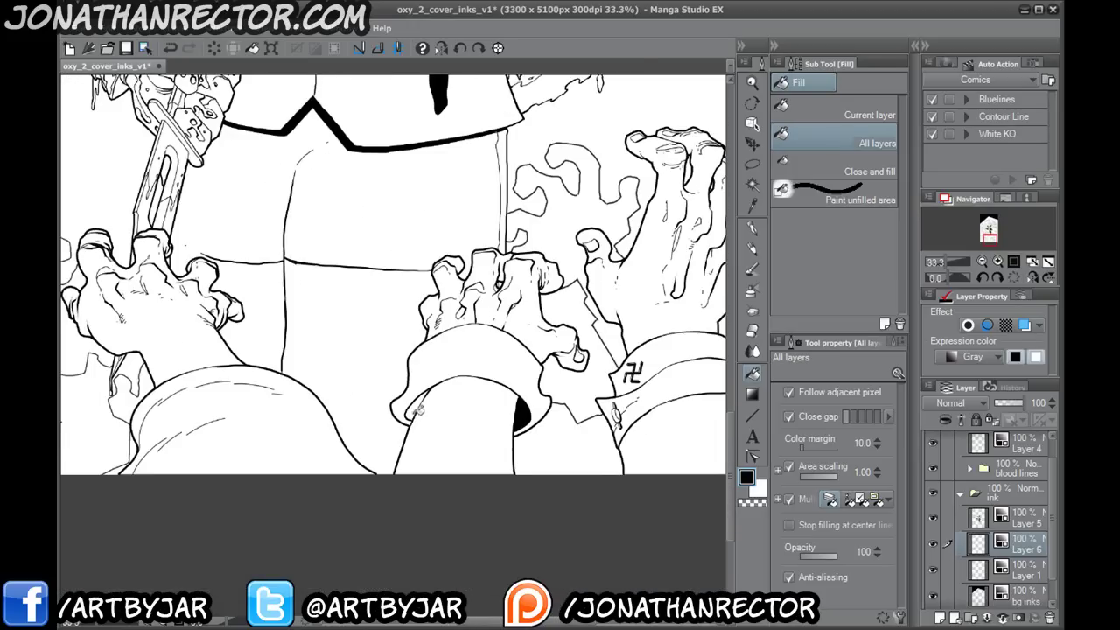
drag(173, 471, 582, 429)
click(422, 321)
drag(462, 367, 175, 613)
drag(278, 242, 235, 259)
scroll(235, 263, down, 3)
drag(188, 438, 281, 459)
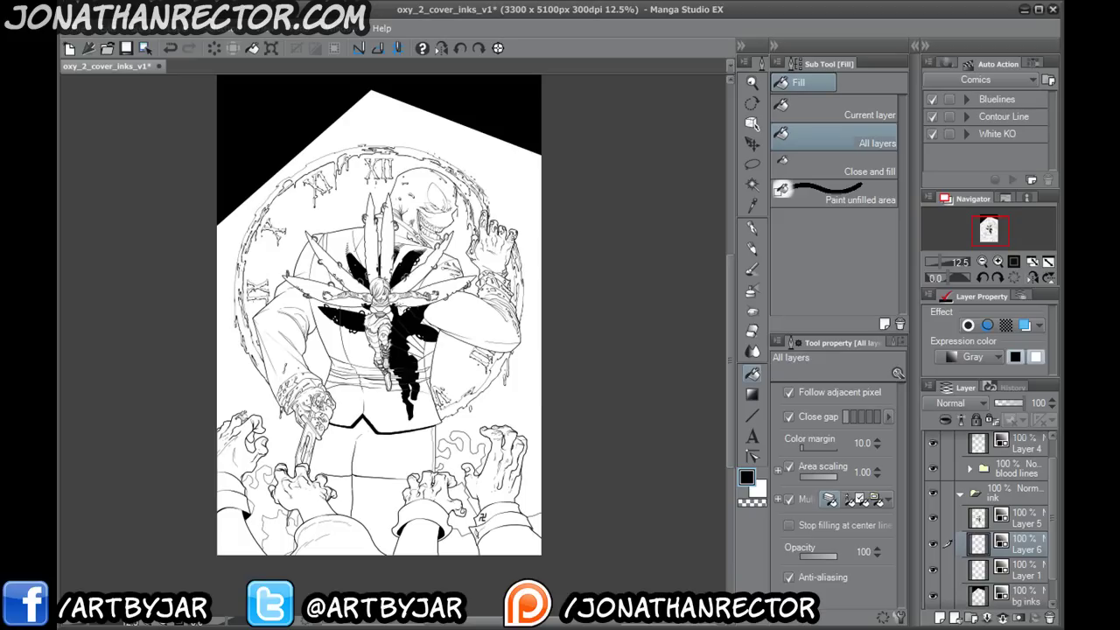
drag(368, 393, 361, 408)
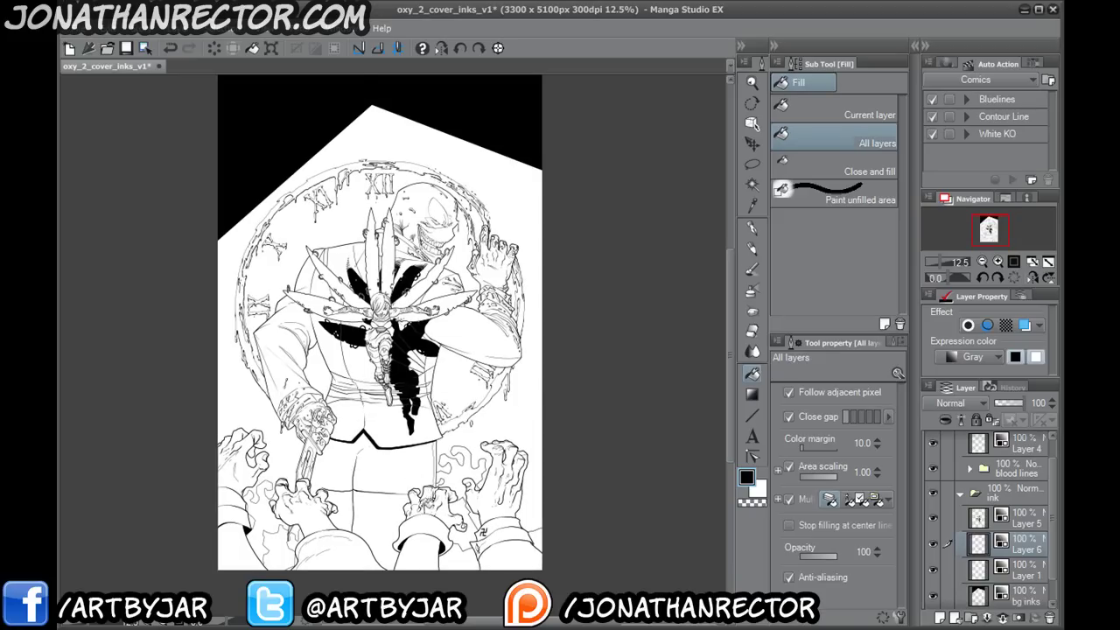
- Toggle the visibility of Layer 5, Layer 1, bg inks and Layer 6 in turn to check what each contains
click(933, 520)
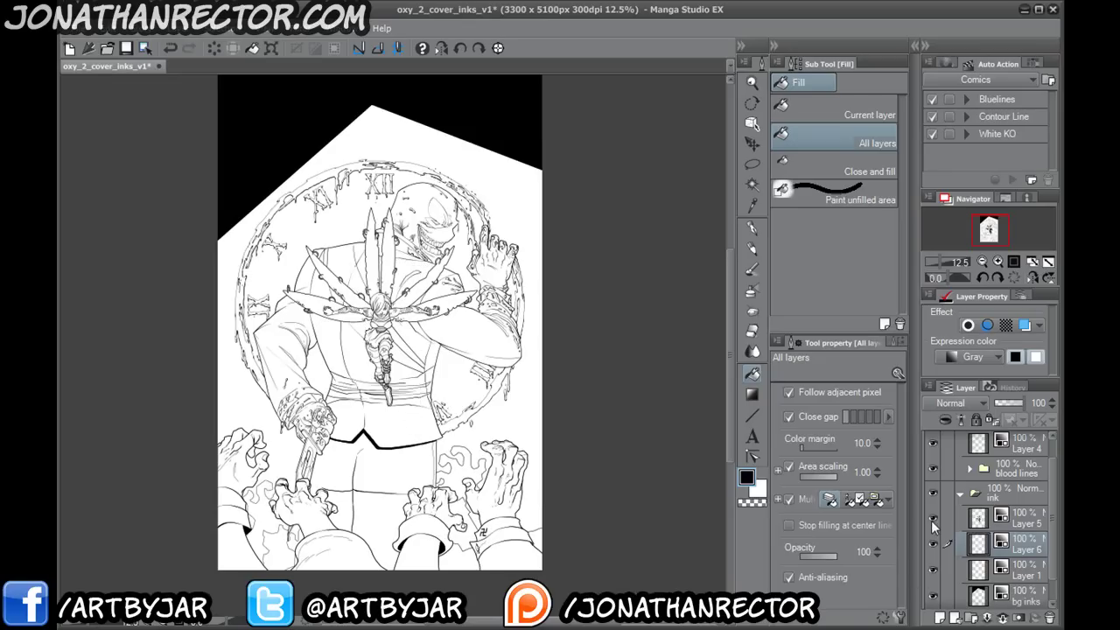
click(933, 519)
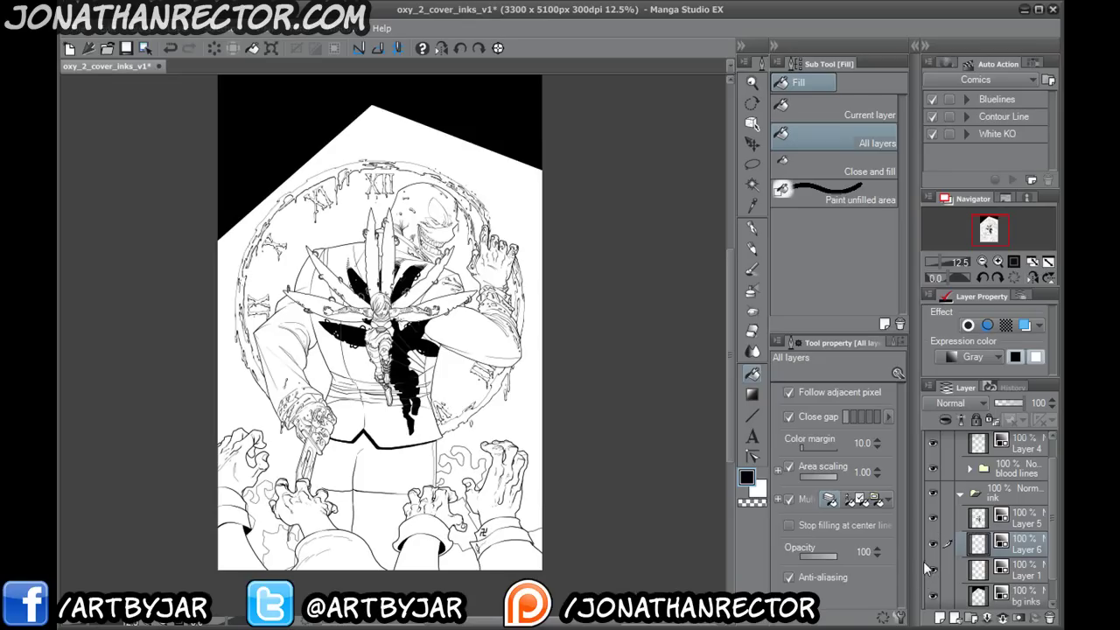
click(933, 569)
click(933, 569)
click(933, 596)
click(933, 596)
click(933, 544)
click(933, 545)
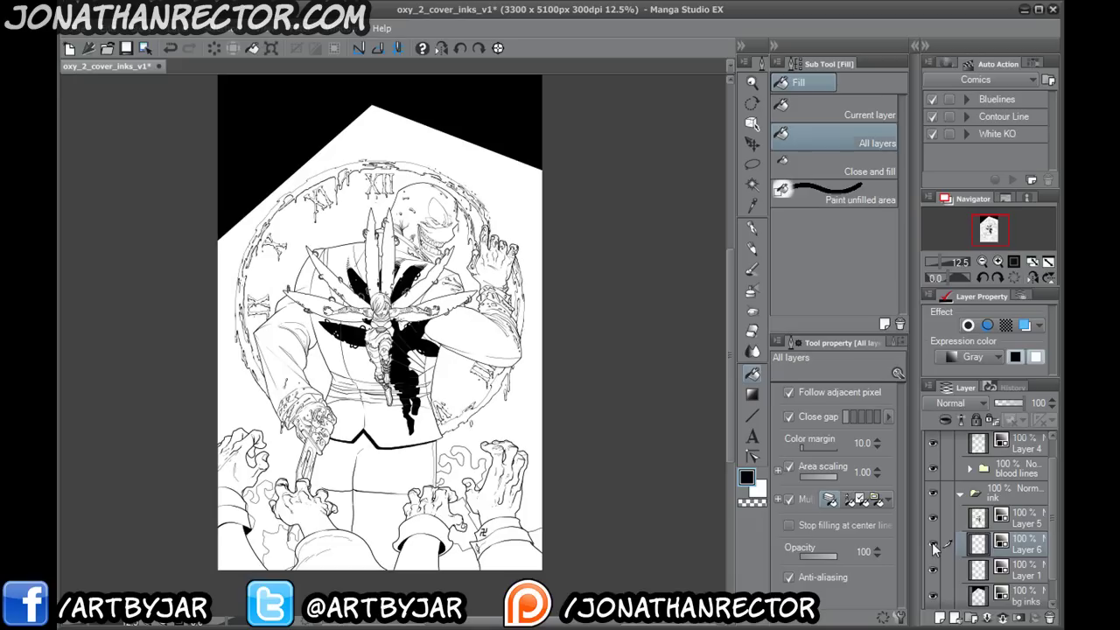
- Add a layer named "oxy cast" above Layer 6, set its expression color to Gray, and switch to the Mapping pen
click(940, 618)
double_click(1011, 552)
text(oxy xcast)
key(Left)
key(Left)
key(Left)
key(Left)
key(BackSpace)
key(Return)
click(971, 358)
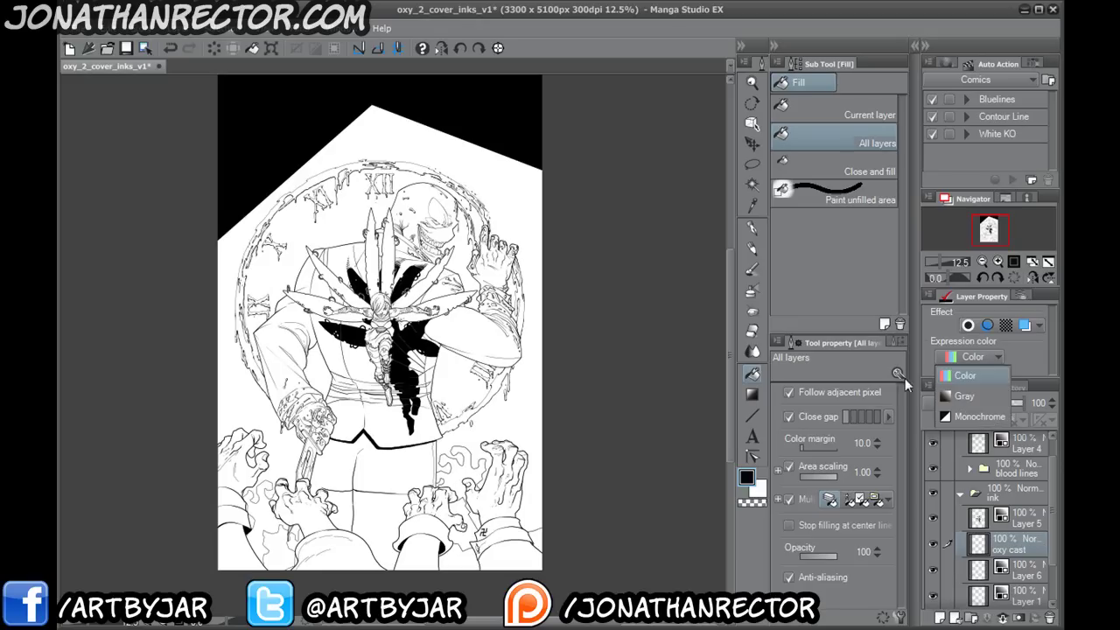
click(969, 401)
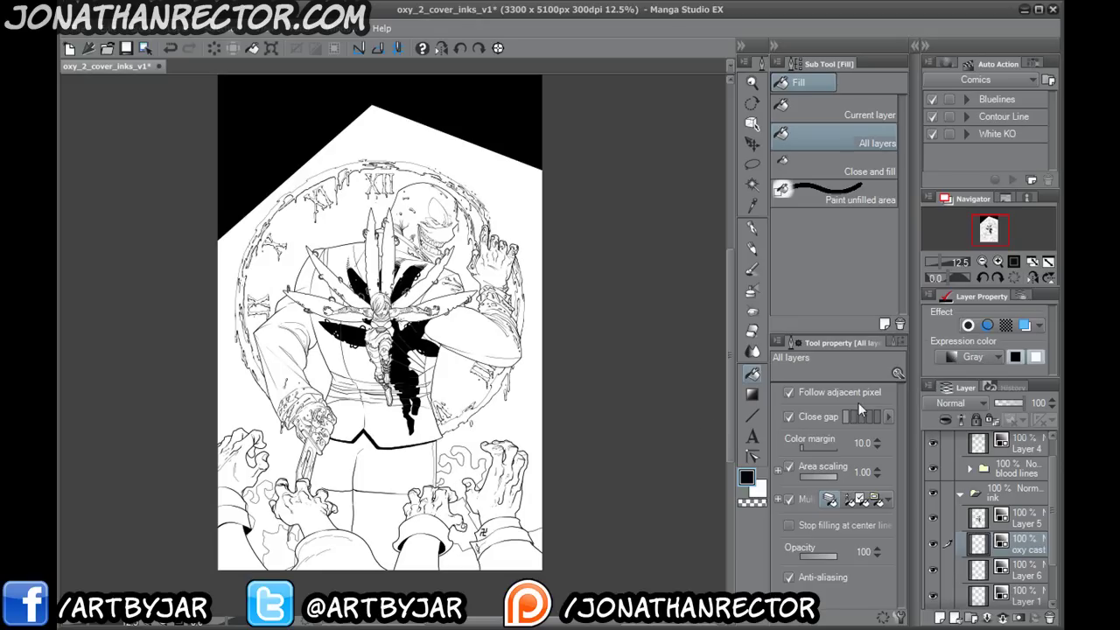
click(752, 227)
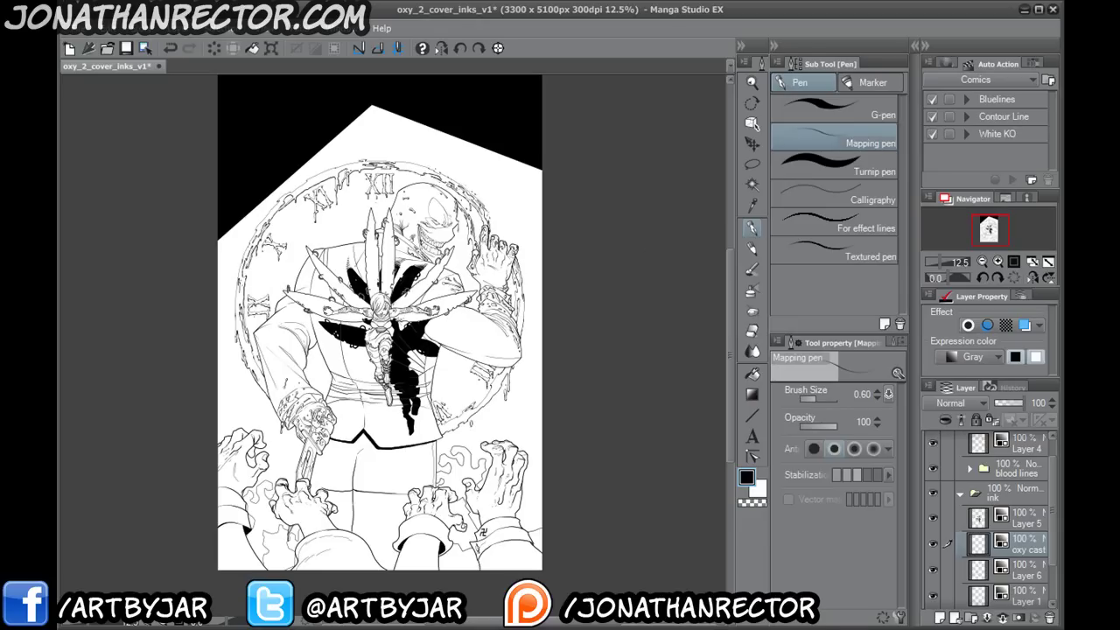
- Try to draw the cast-shadow contour down the open area between the grinning face and the raised hand
key(Tab)
scroll(399, 318, up, 4)
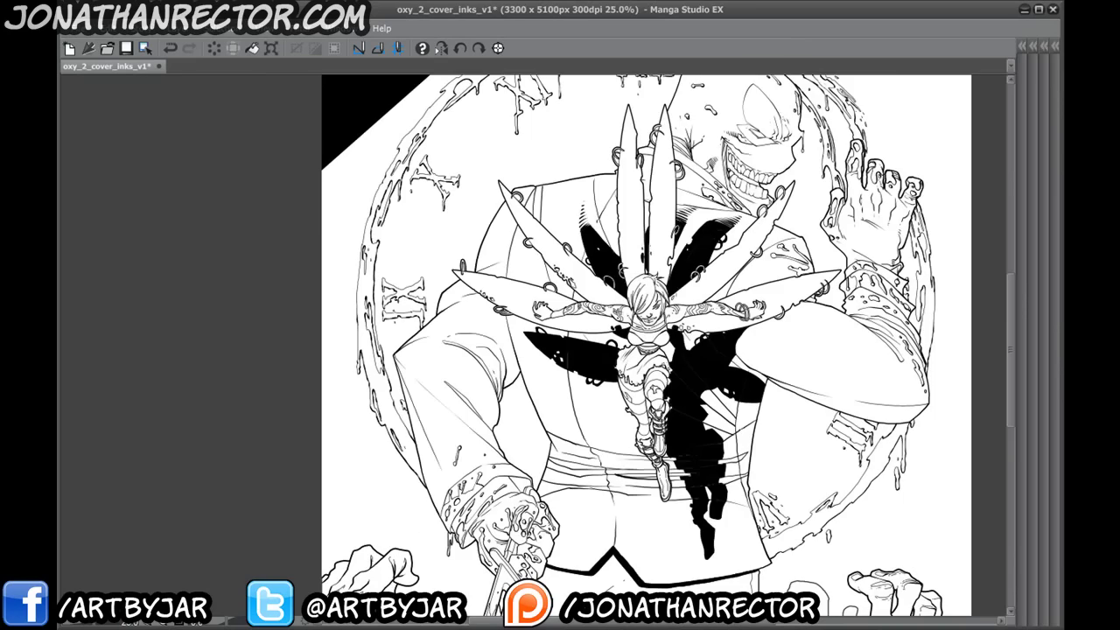
drag(737, 291, 356, 491)
drag(336, 449, 327, 395)
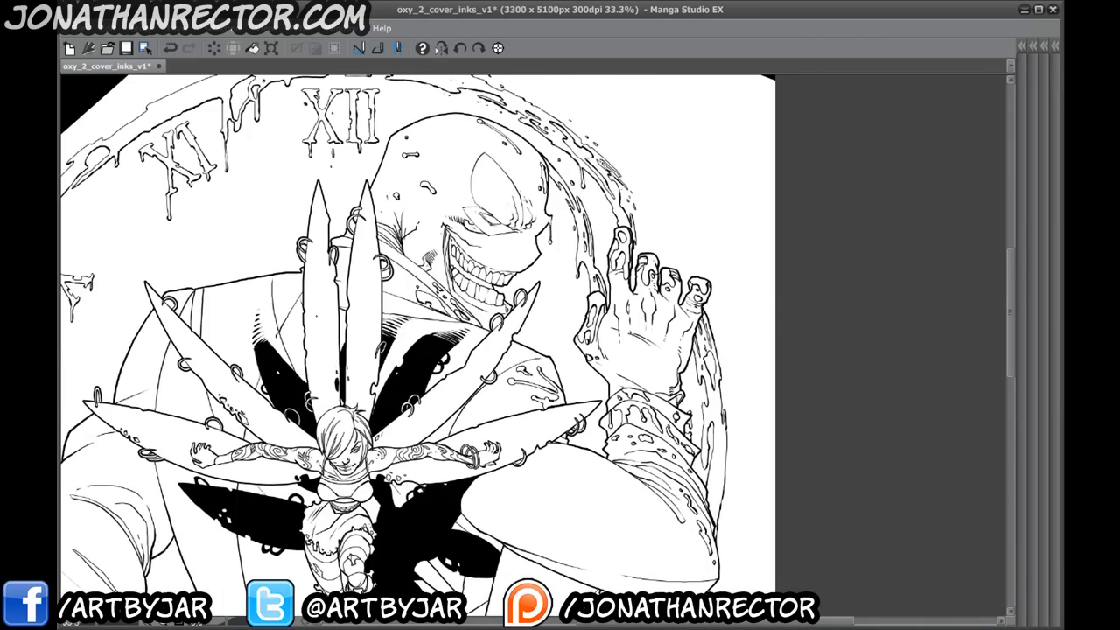
scroll(473, 210, up, 2)
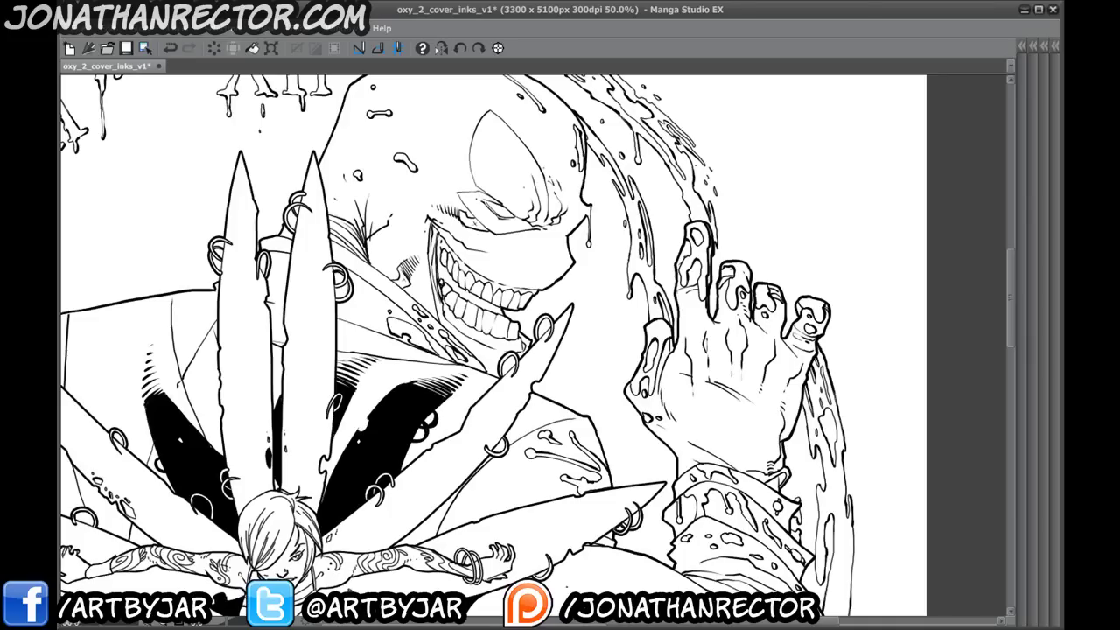
drag(582, 263, 571, 302)
mouse_move(577, 219)
mouse_down()
mouse_move(599, 301)
mouse_move(564, 426)
mouse_up()
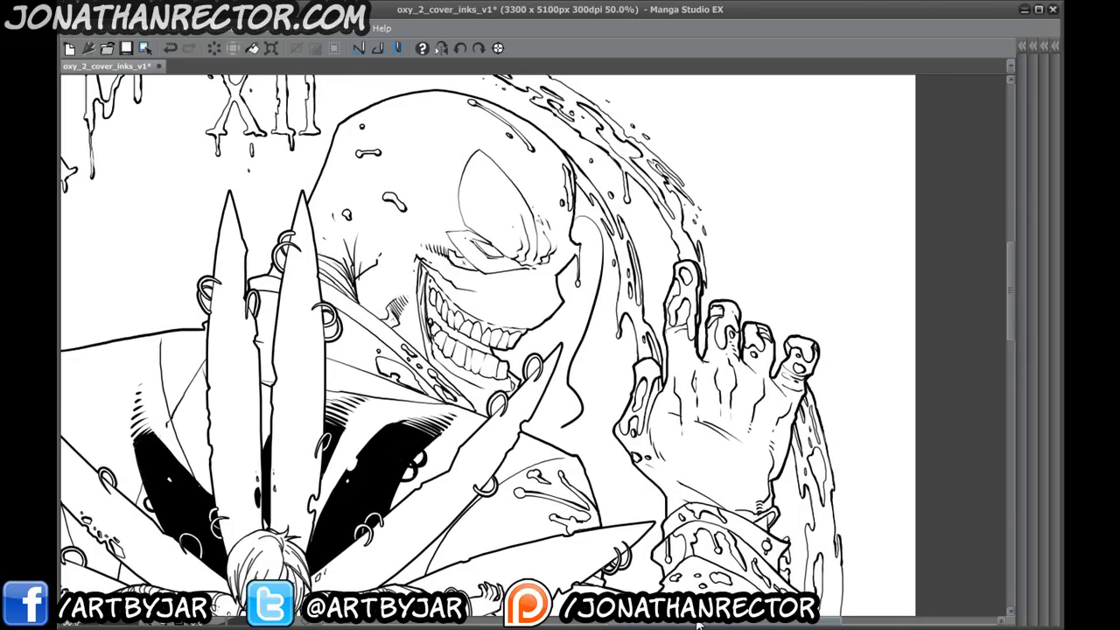
- Outline small cast-shadow shapes behind the raised hand's fingers and beside its little finger along the clock rim on the oxy cast layer
drag(543, 427, 397, 364)
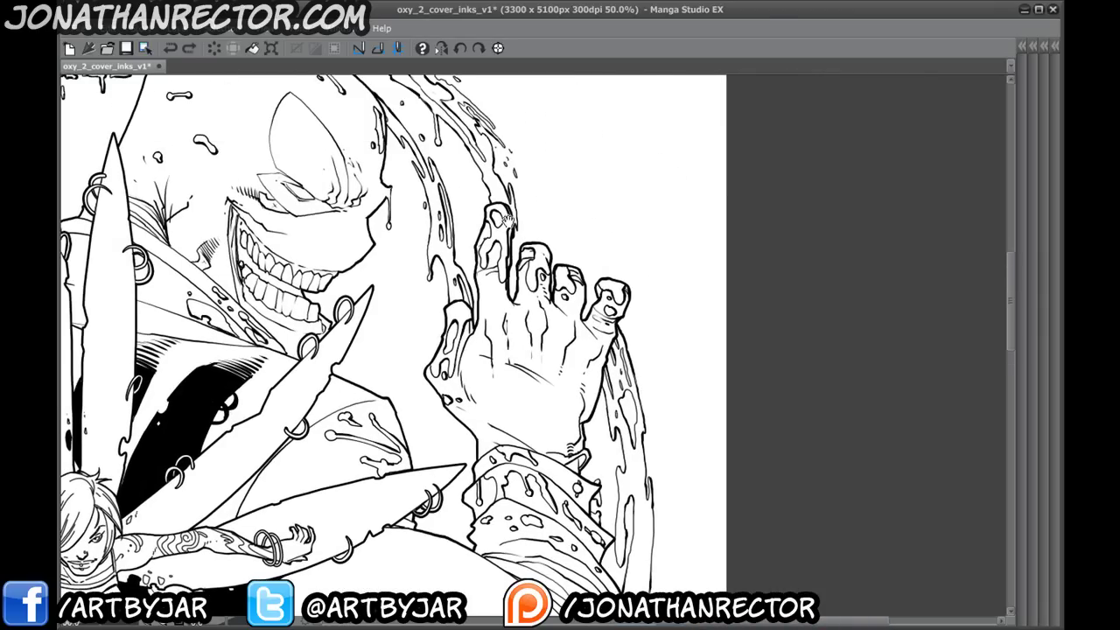
drag(519, 218, 530, 220)
drag(560, 353, 494, 248)
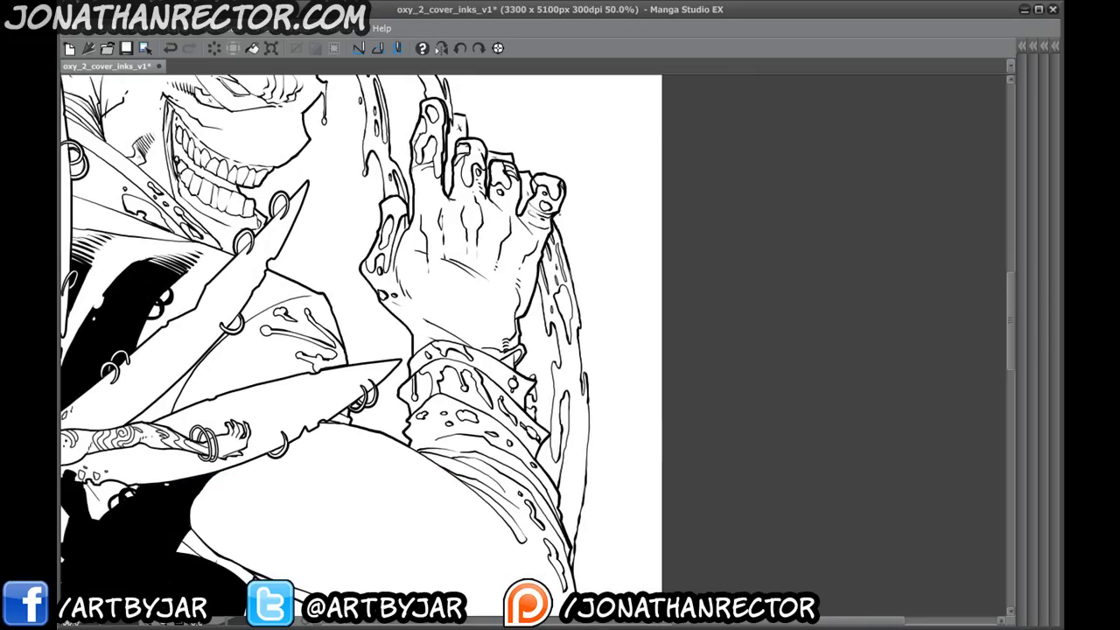
mouse_move(560, 217)
mouse_down()
mouse_move(586, 251)
mouse_move(567, 261)
mouse_move(574, 244)
mouse_up()
drag(525, 289, 543, 214)
mouse_move(541, 213)
mouse_down()
mouse_move(554, 228)
mouse_move(557, 308)
mouse_up()
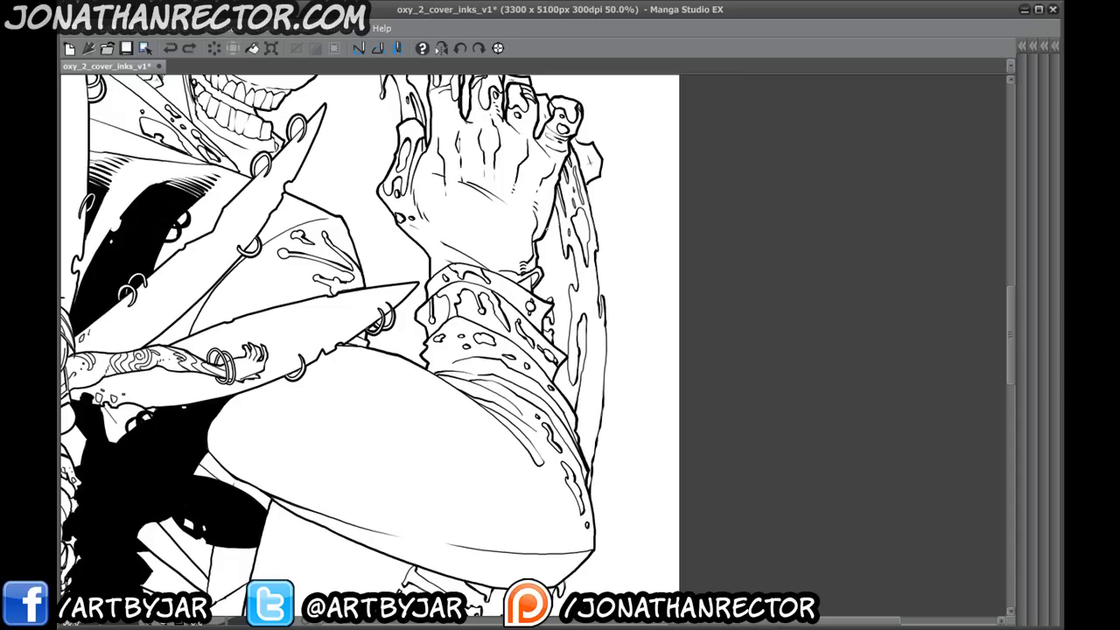
drag(558, 232, 561, 335)
drag(368, 350, 344, 287)
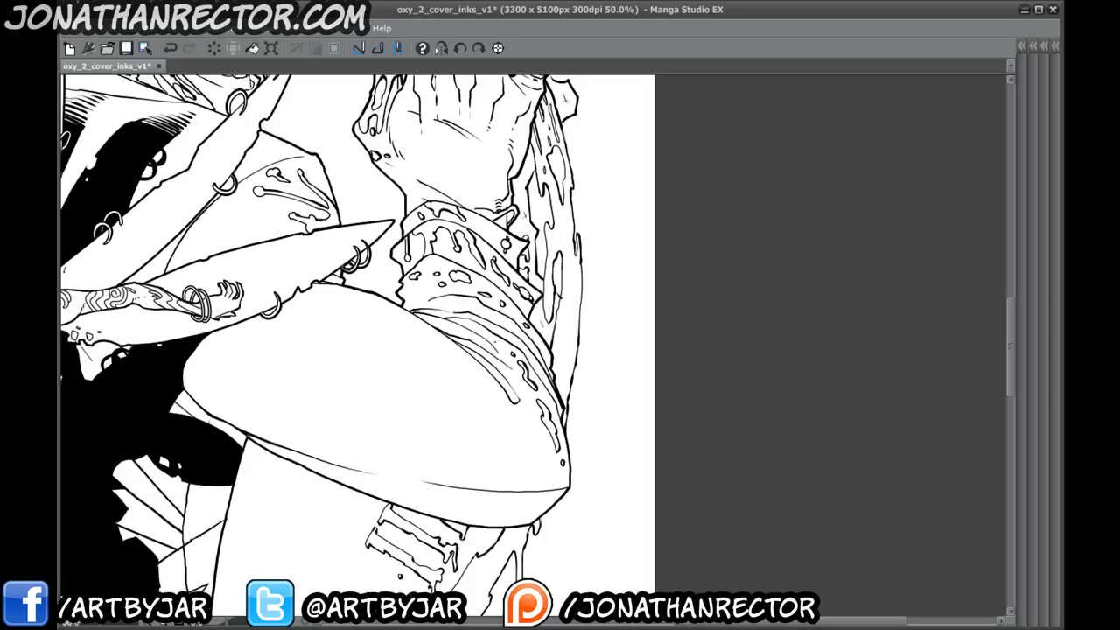
- Draw the shadow contour down past the bent elbow and back under the forearm across the clock, marking the enclosed areas with small X's
drag(509, 364, 514, 322)
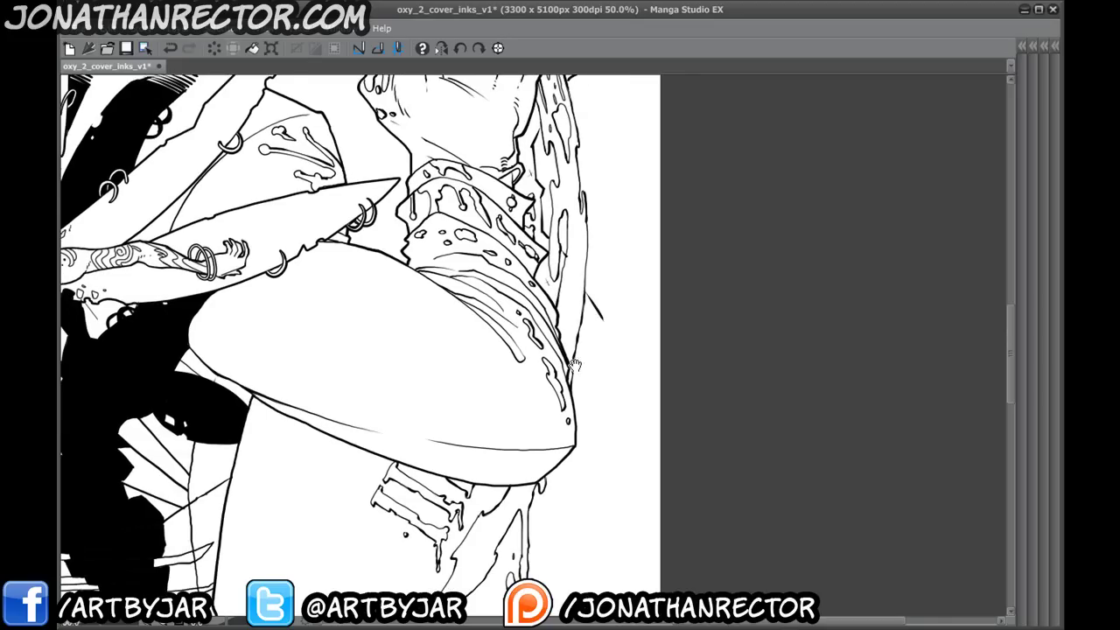
drag(367, 367, 394, 232)
mouse_move(628, 188)
mouse_down()
mouse_move(615, 223)
mouse_move(624, 300)
mouse_move(599, 388)
mouse_up()
drag(355, 451, 402, 438)
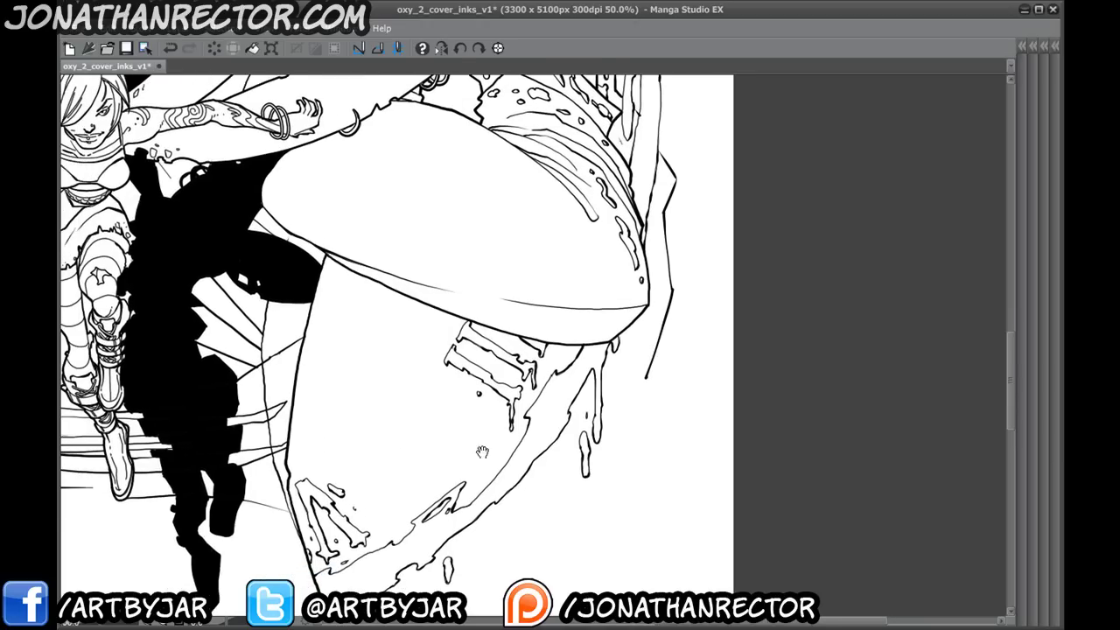
mouse_move(646, 379)
mouse_down()
mouse_move(619, 394)
mouse_move(445, 391)
mouse_move(322, 341)
mouse_move(364, 477)
mouse_up()
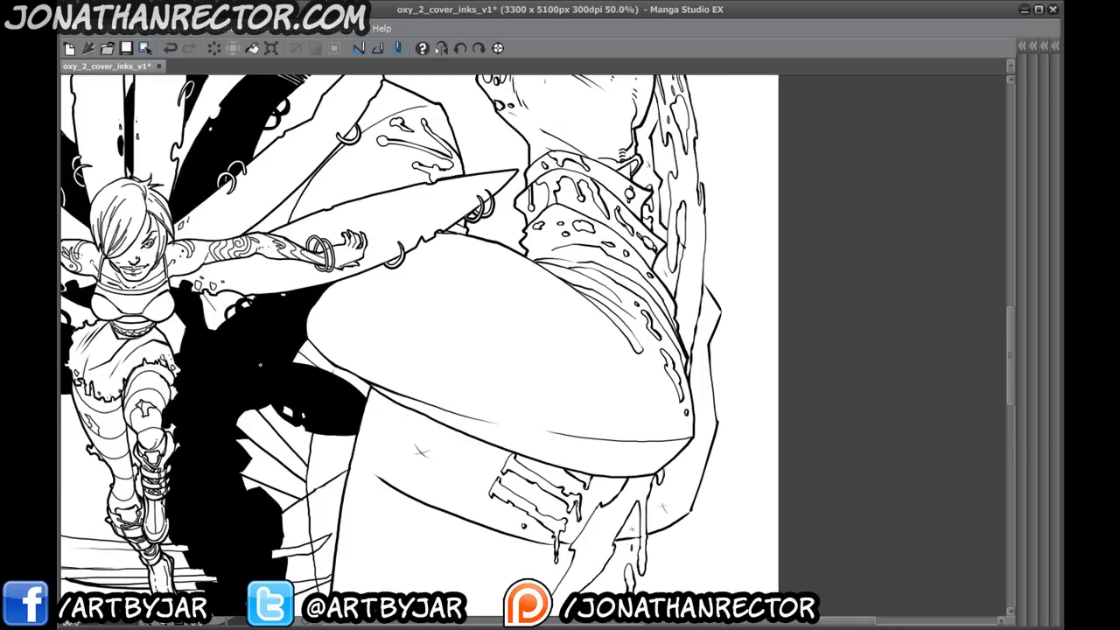
drag(325, 376, 347, 491)
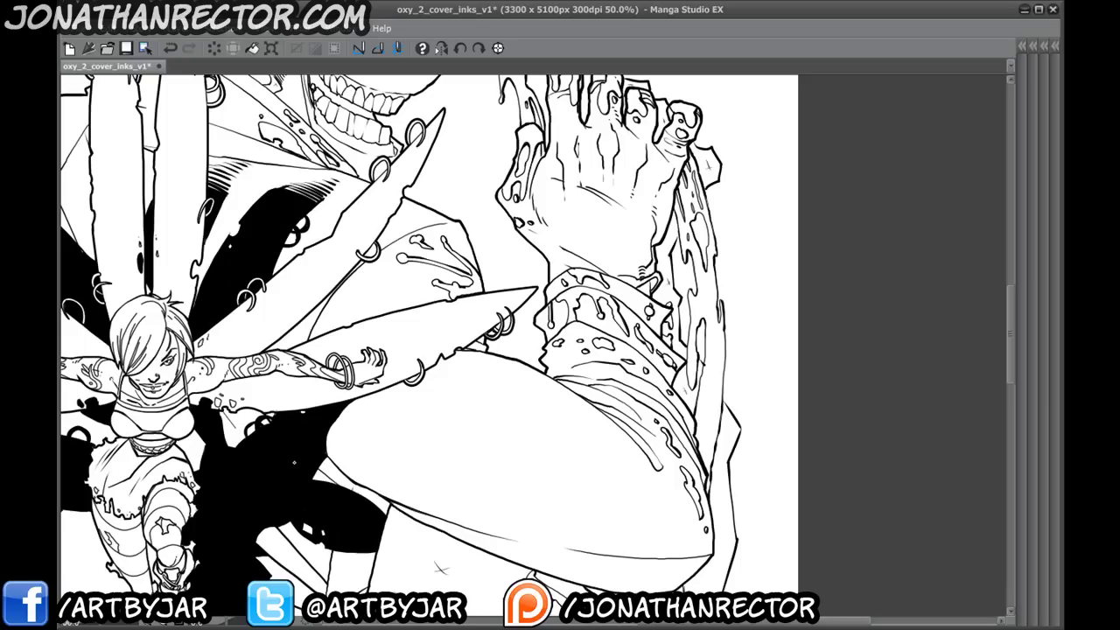
- Continue the shadow contour from under the forearm past the lower clock rim into the wavy shape, and mark the gap between the reaching hands with an X
mouse_move(442, 569)
mouse_down()
mouse_move(446, 263)
mouse_move(499, 91)
mouse_up()
mouse_move(511, 130)
mouse_down()
mouse_move(492, 206)
mouse_move(515, 314)
mouse_up()
mouse_move(478, 376)
mouse_down()
mouse_move(451, 302)
mouse_move(534, 202)
mouse_up()
drag(650, 233, 600, 261)
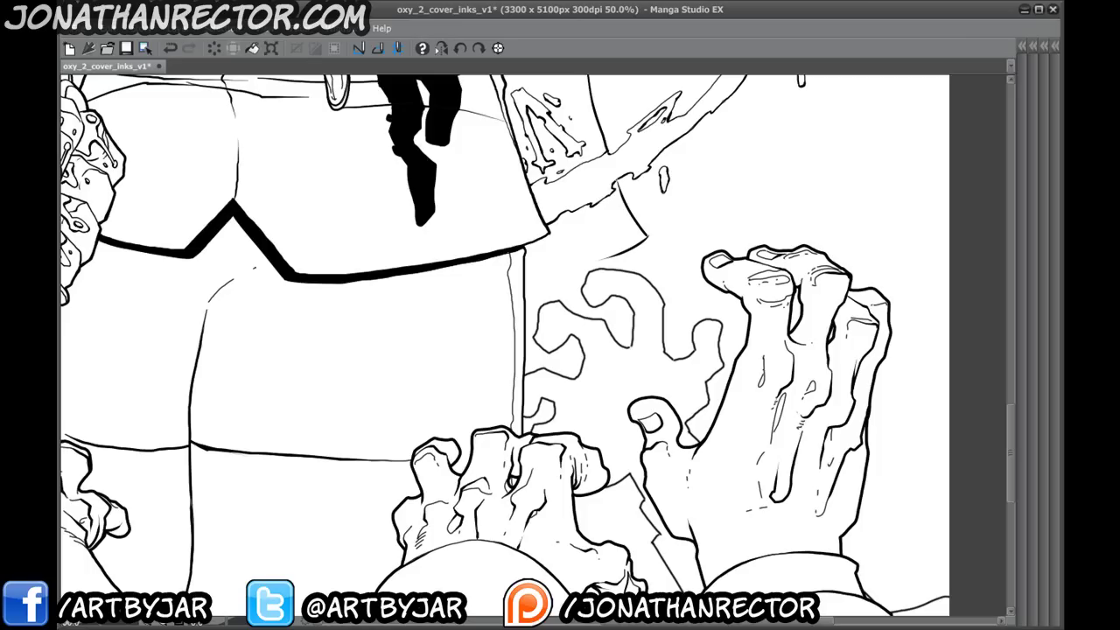
drag(610, 251, 625, 332)
drag(537, 348, 433, 261)
drag(405, 416, 391, 302)
mouse_move(495, 308)
mouse_down()
mouse_move(506, 324)
mouse_move(493, 322)
mouse_up()
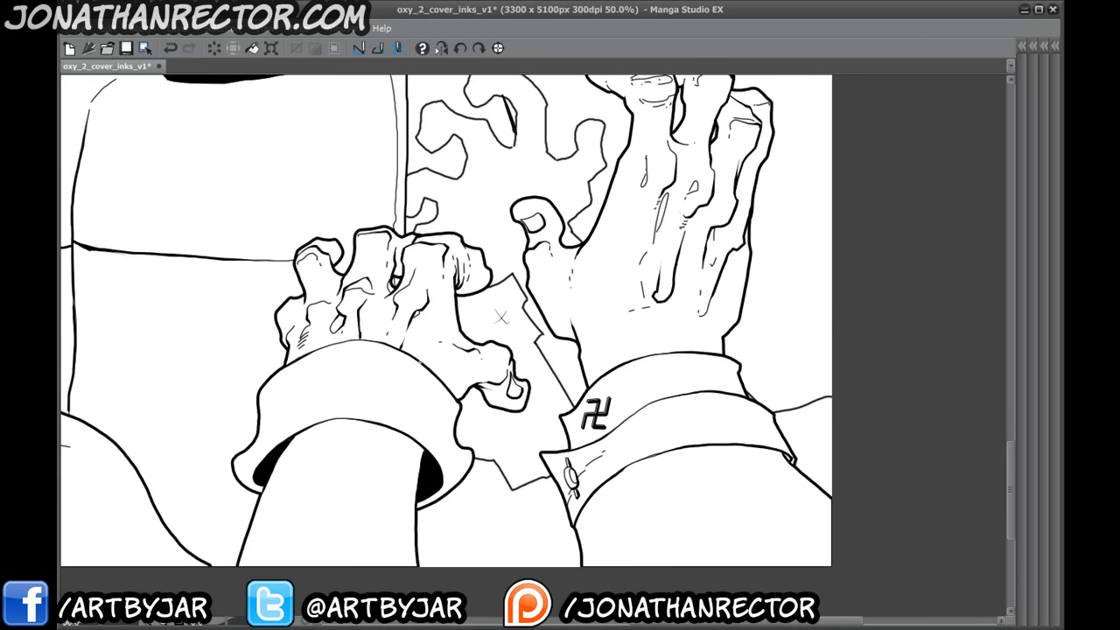
- Mark the small shadow shapes behind the raised hand's fingers and the corner of the villain's eye with X's
drag(359, 238, 372, 466)
drag(320, 352, 339, 465)
drag(319, 253, 337, 533)
drag(368, 219, 322, 453)
mouse_move(372, 413)
mouse_down()
mouse_move(376, 464)
mouse_move(407, 322)
mouse_move(450, 378)
mouse_up()
drag(485, 423, 509, 458)
drag(391, 434, 399, 440)
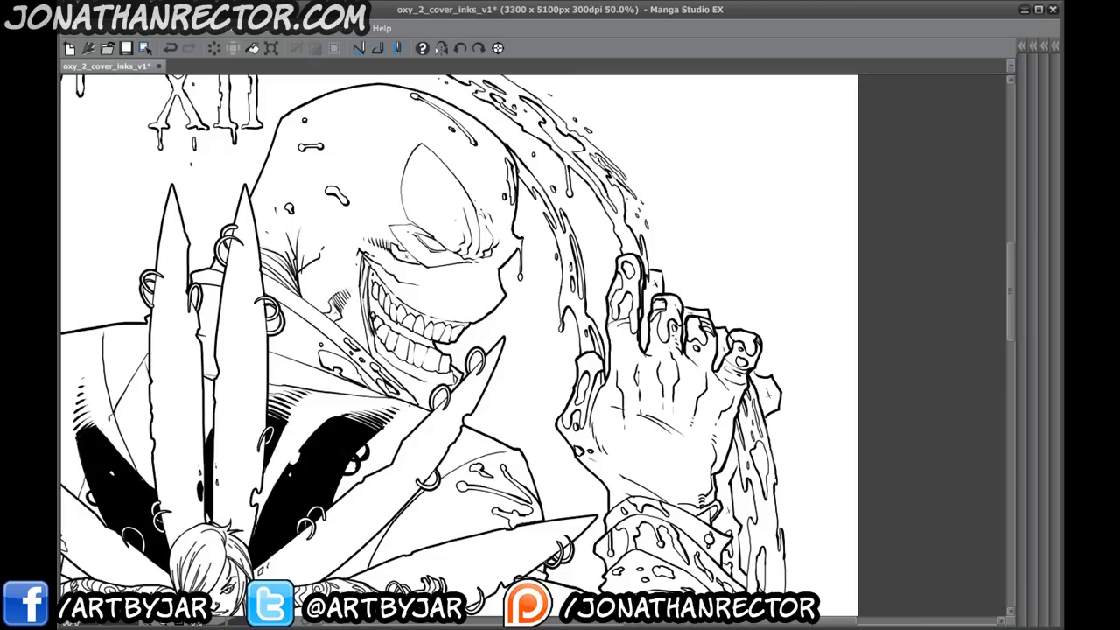
drag(310, 303, 371, 372)
scroll(325, 335, up, 1)
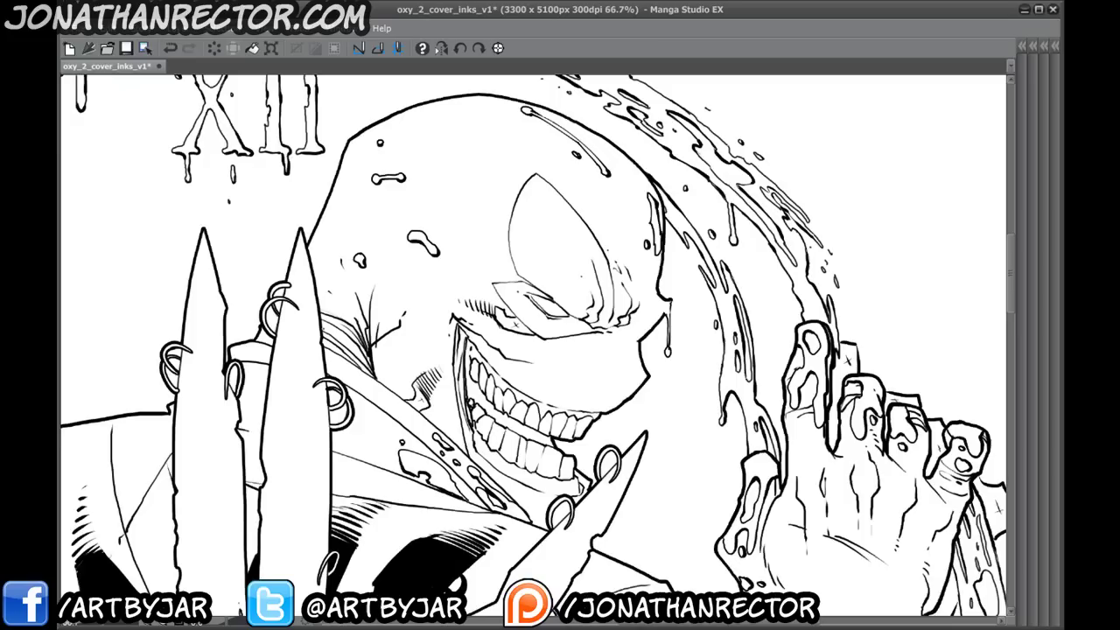
drag(361, 329, 393, 352)
- Trace the outline of the villain's bald head and close it with a curve running across the cheek and teeth
scroll(389, 357, up, 1)
mouse_move(351, 187)
mouse_down()
mouse_move(257, 329)
mouse_move(257, 274)
mouse_move(278, 213)
mouse_move(383, 157)
mouse_move(466, 140)
mouse_move(592, 160)
mouse_move(696, 231)
mouse_move(751, 302)
mouse_move(748, 438)
mouse_move(772, 451)
mouse_move(722, 506)
mouse_move(714, 530)
mouse_move(730, 562)
mouse_move(701, 593)
mouse_up()
mouse_move(577, 593)
mouse_down()
mouse_move(354, 516)
mouse_move(222, 362)
mouse_up()
drag(317, 523, 260, 447)
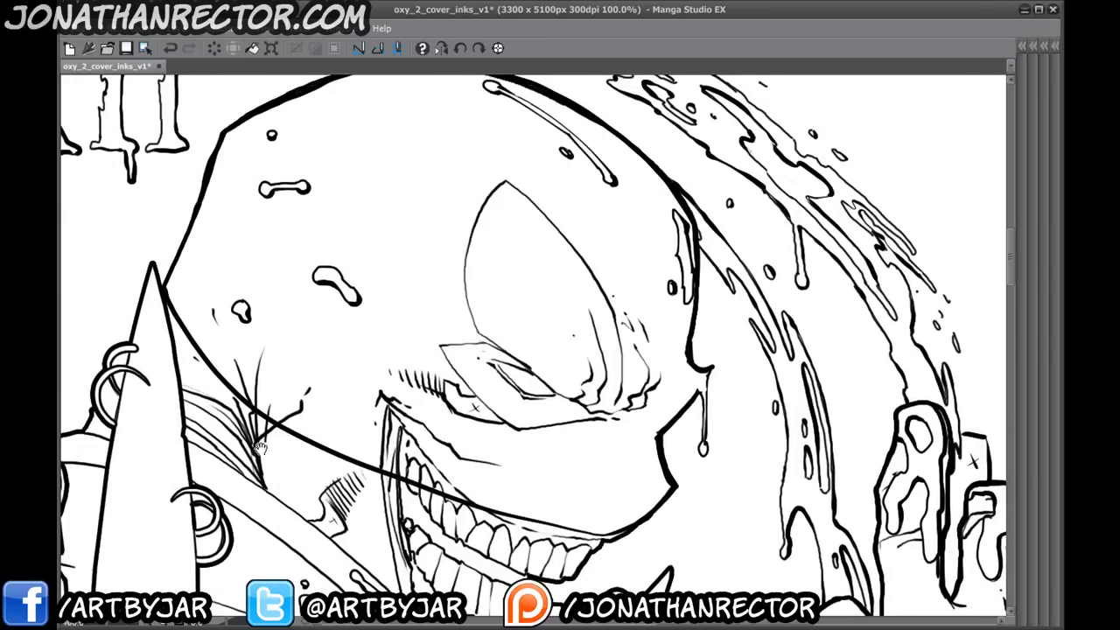
scroll(260, 448, down, 1)
drag(229, 483, 311, 434)
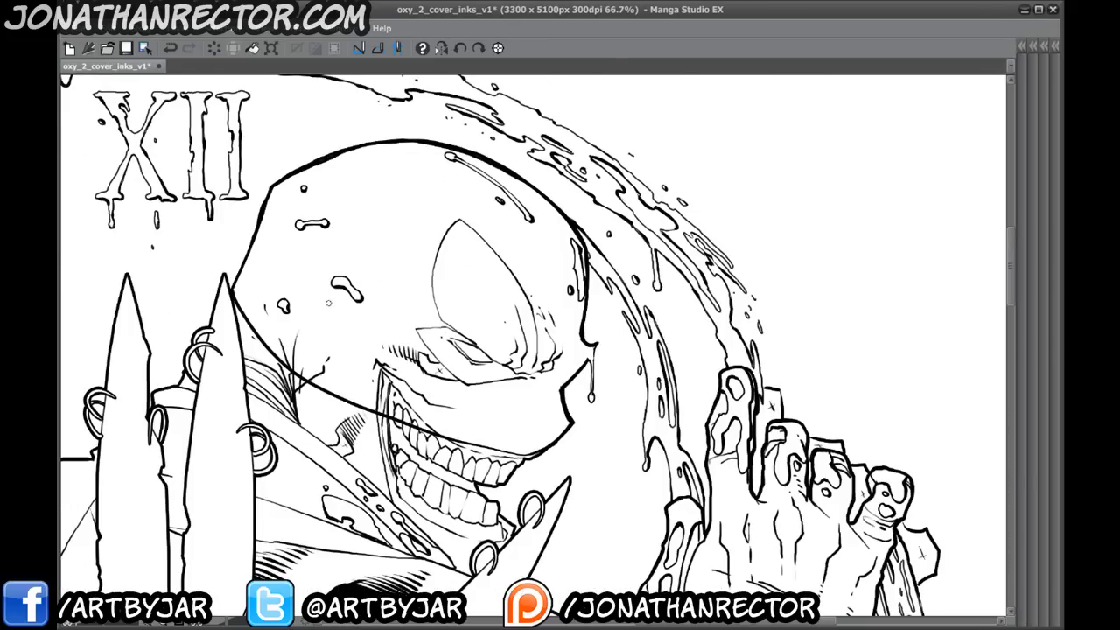
- Lasso the traced head outline, move it down onto the shoulder below the grin as a cast shadow, and clear the selection
mouse_move(322, 126)
mouse_down()
mouse_move(530, 144)
mouse_move(626, 262)
mouse_move(517, 507)
mouse_move(269, 450)
mouse_move(221, 186)
mouse_move(333, 133)
mouse_up()
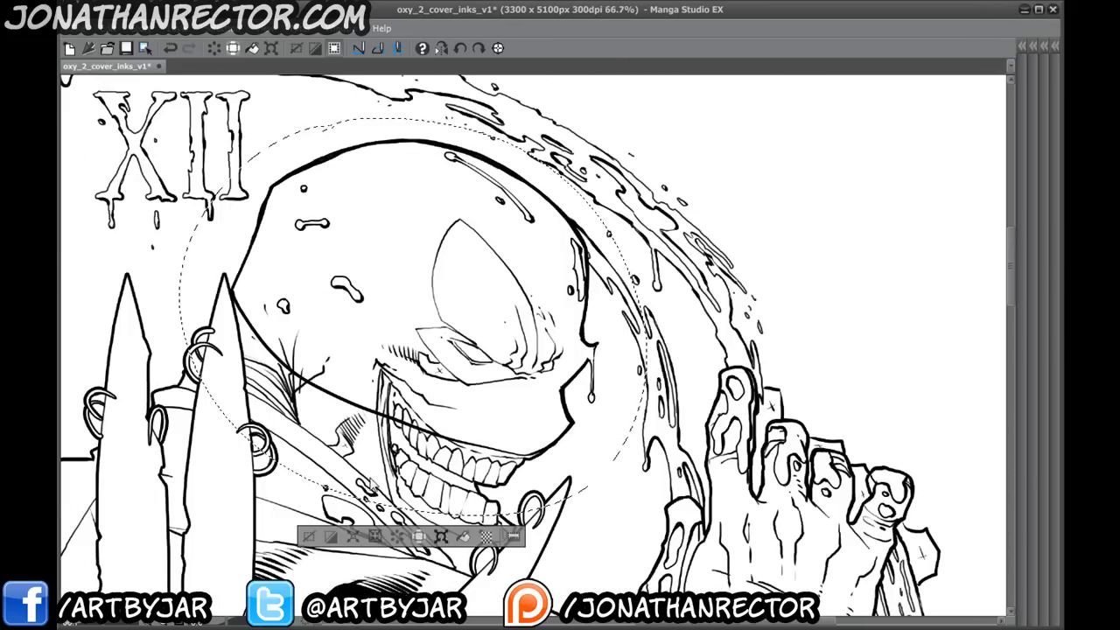
drag(256, 421, 240, 255)
key(ctrl+t)
drag(308, 210, 383, 340)
scroll(350, 386, down, 3)
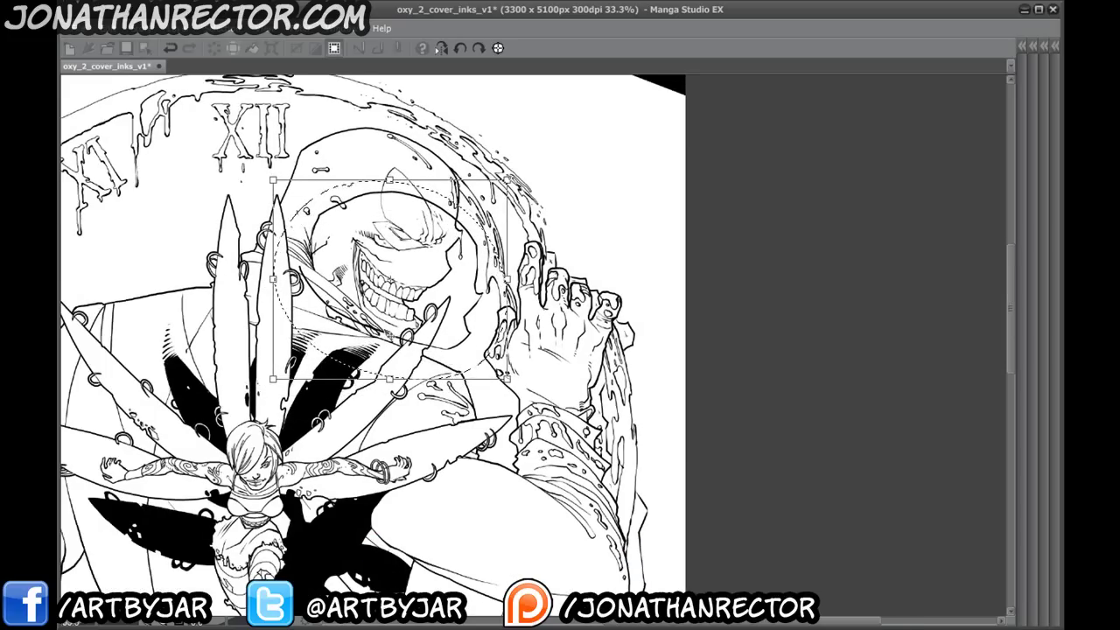
drag(496, 185, 492, 205)
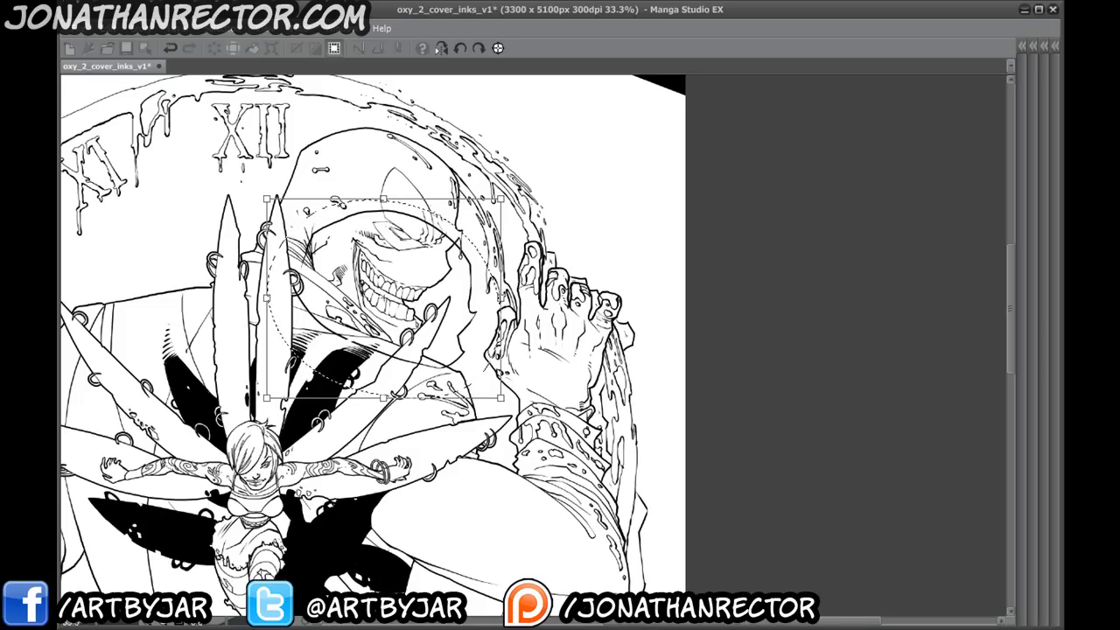
drag(383, 300, 396, 331)
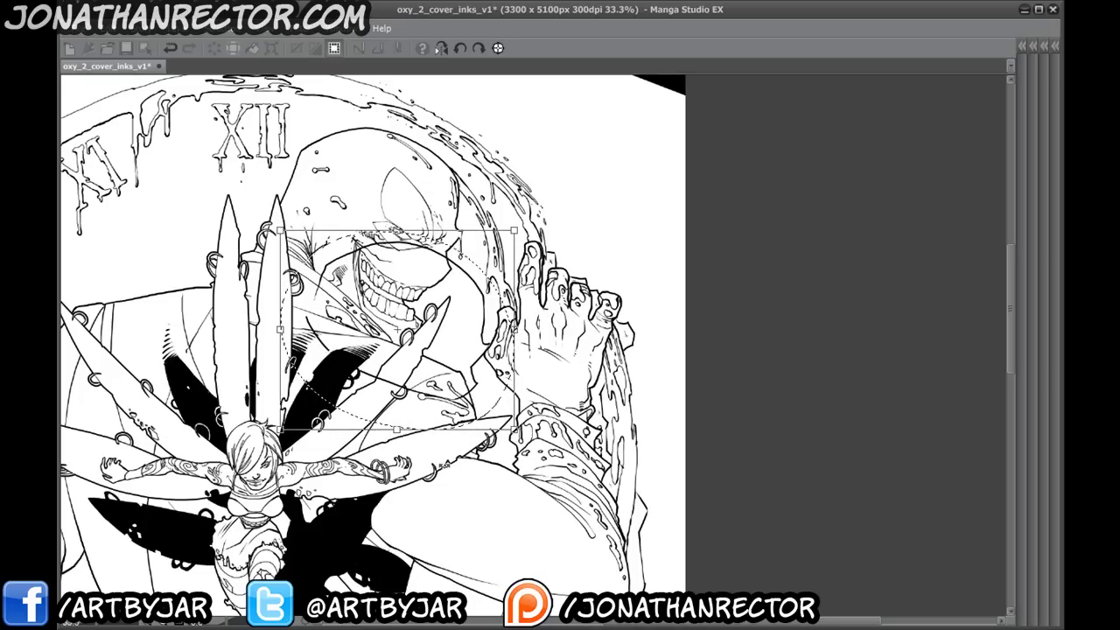
drag(397, 331, 391, 333)
drag(369, 384, 377, 403)
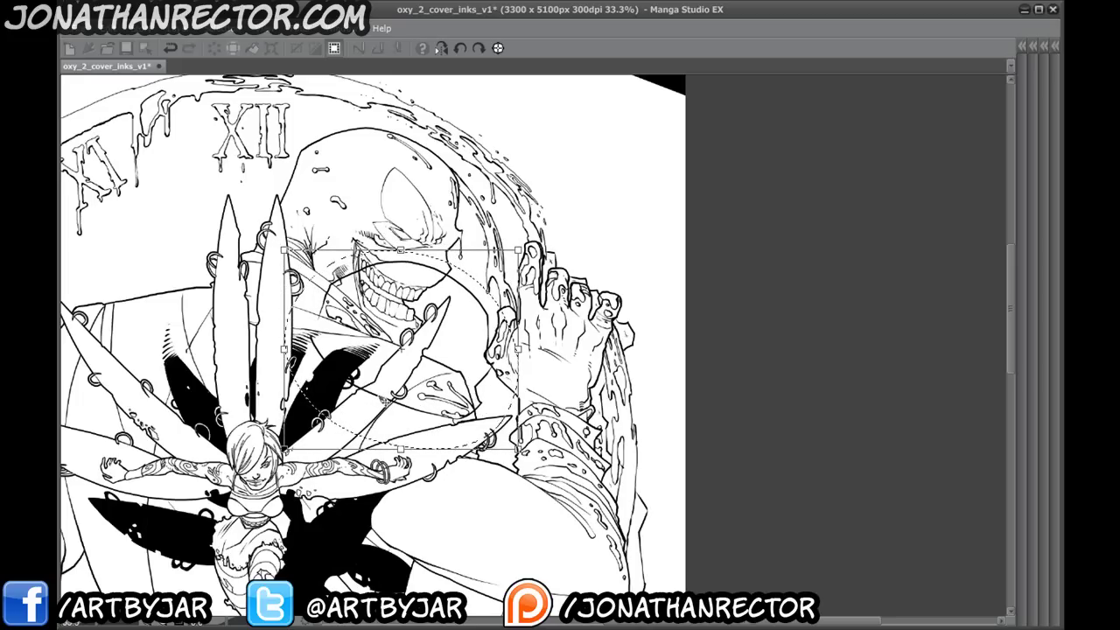
drag(382, 398, 390, 398)
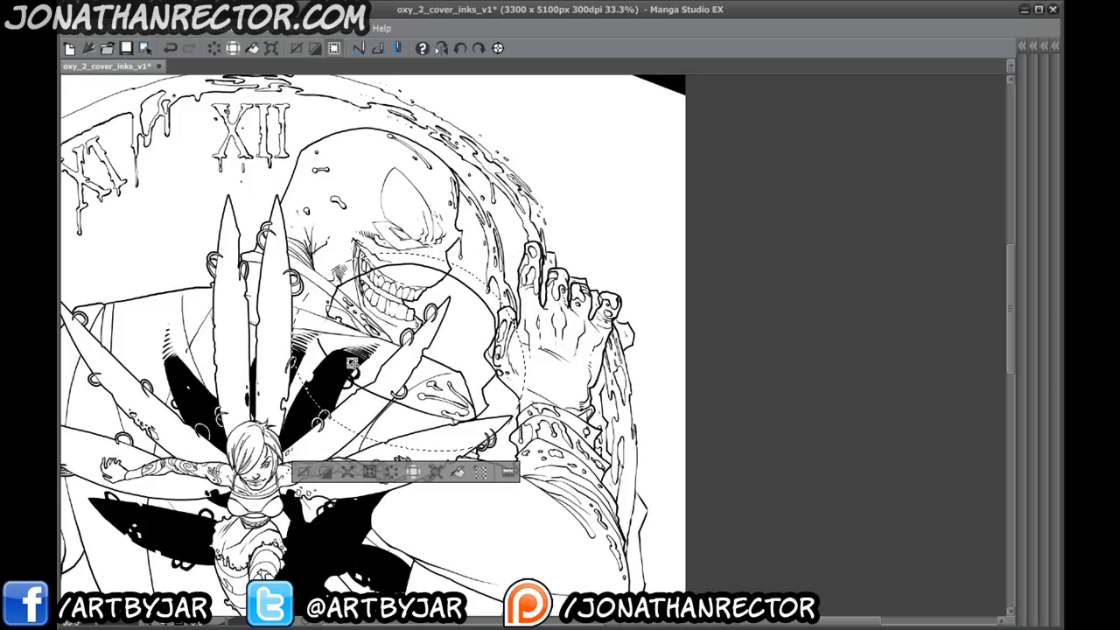
click(320, 472)
- Erase the parts of the moved head outline that overlap the face, collar, blades and shoulder
scroll(295, 310, up, 1)
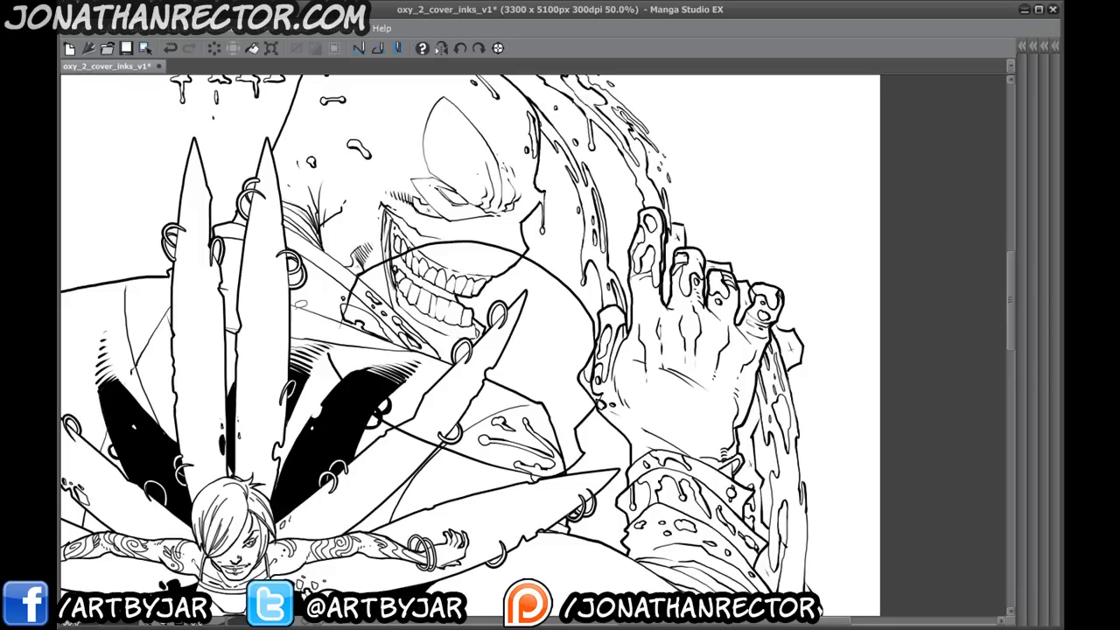
mouse_move(513, 248)
mouse_down()
mouse_move(448, 240)
mouse_move(394, 255)
mouse_move(339, 339)
mouse_move(351, 292)
mouse_move(370, 410)
mouse_move(445, 462)
mouse_move(541, 479)
mouse_up()
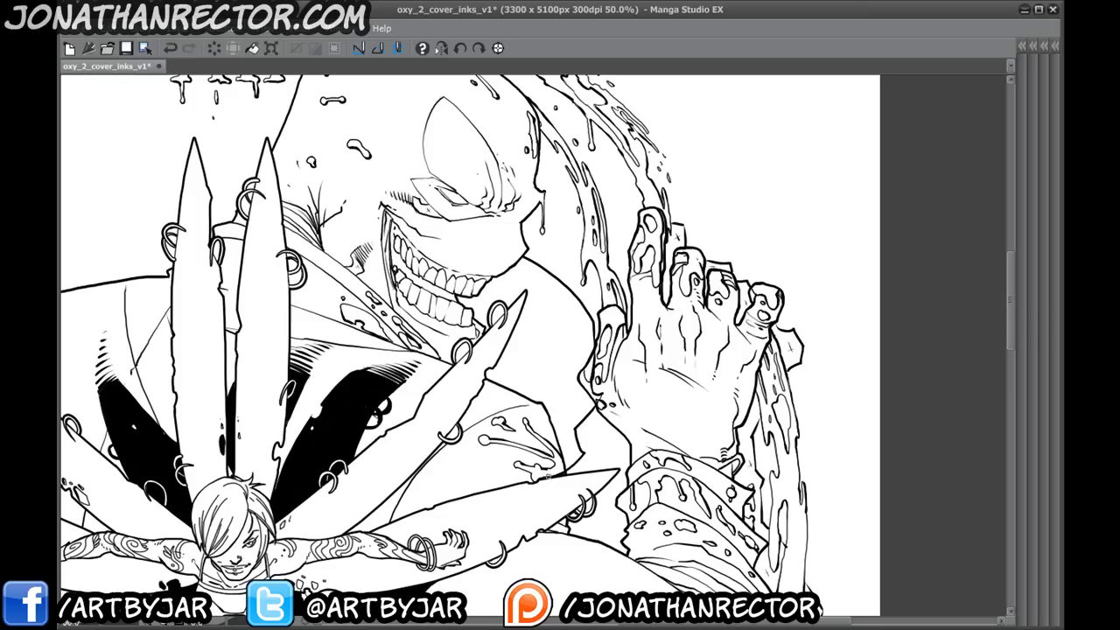
mouse_move(599, 383)
mouse_down()
mouse_move(601, 398)
mouse_move(596, 359)
mouse_up()
- Fill the head's cast shadow and the small shape beside the raised hand's little finger with black, using Fill set to All layers
key(Tab)
click(753, 374)
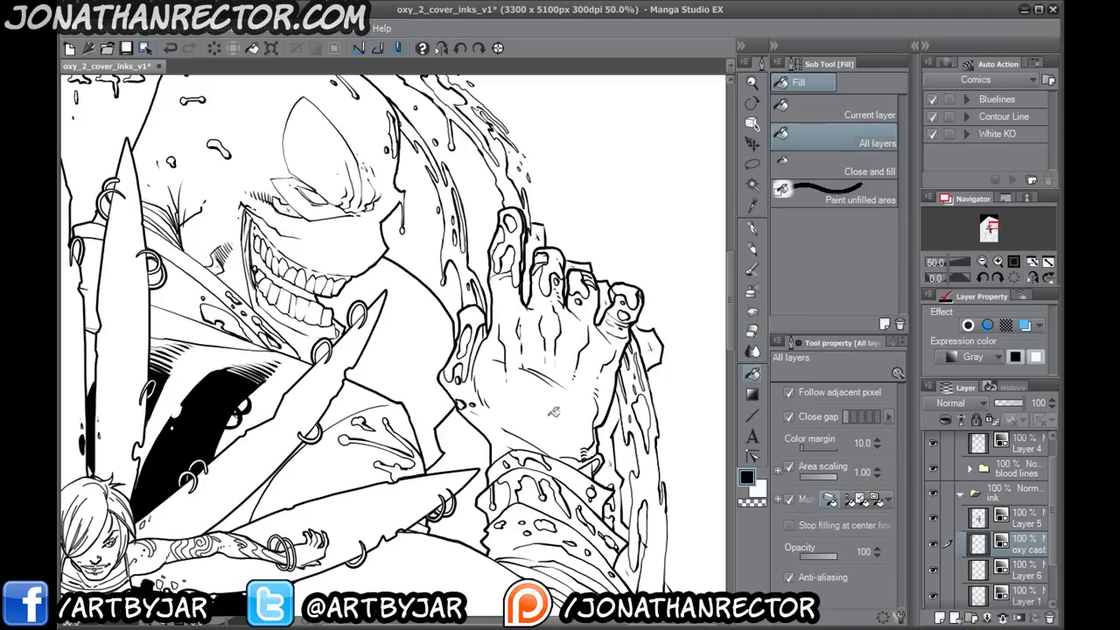
click(417, 328)
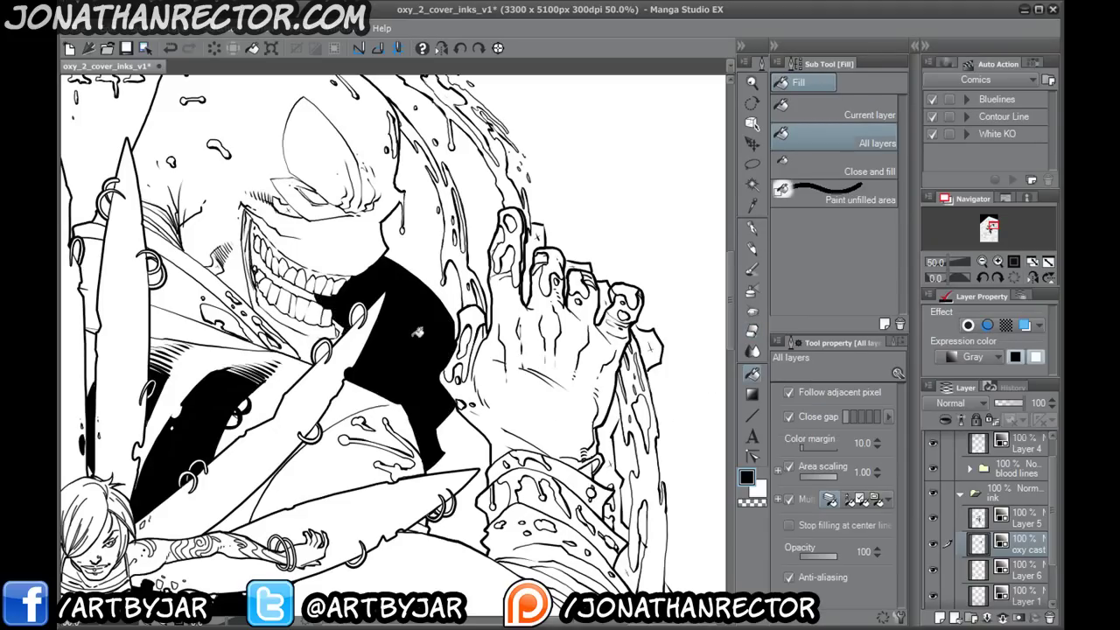
drag(414, 465, 322, 396)
click(555, 264)
- Fill the gaps between the raised wrist and clock rim, and the shadow around the elbow and under the forearm, with black
drag(379, 420, 361, 350)
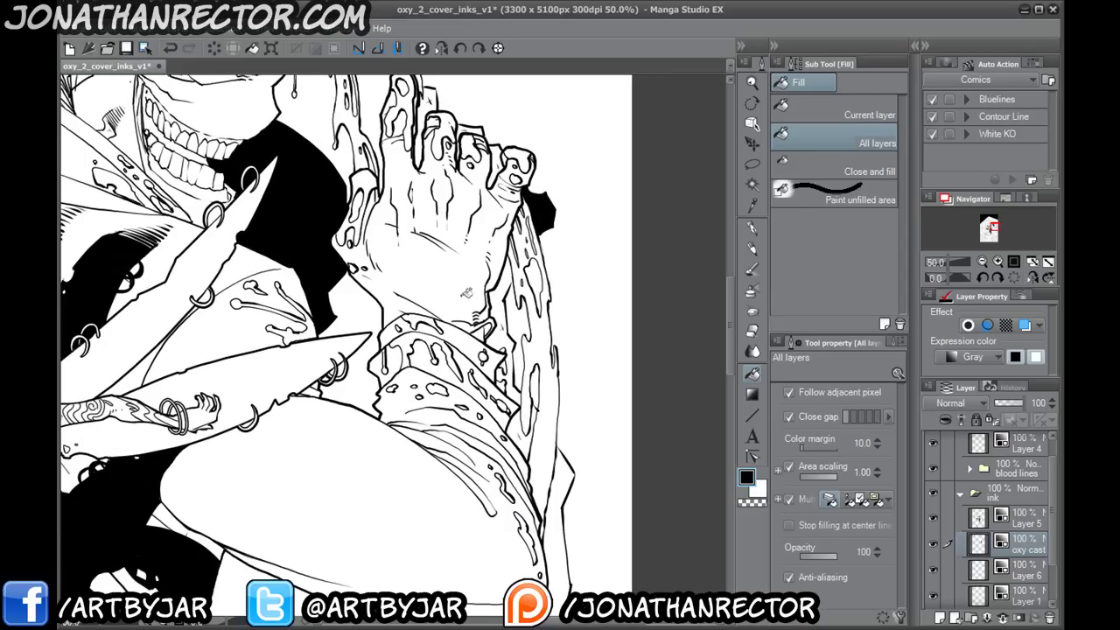
click(510, 271)
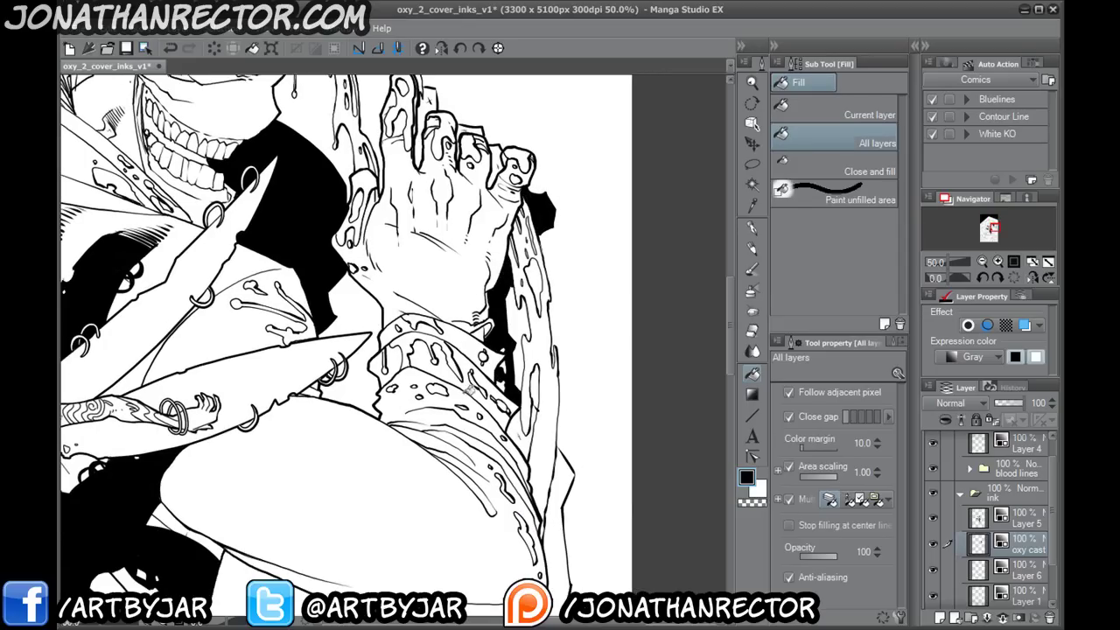
drag(385, 427, 368, 259)
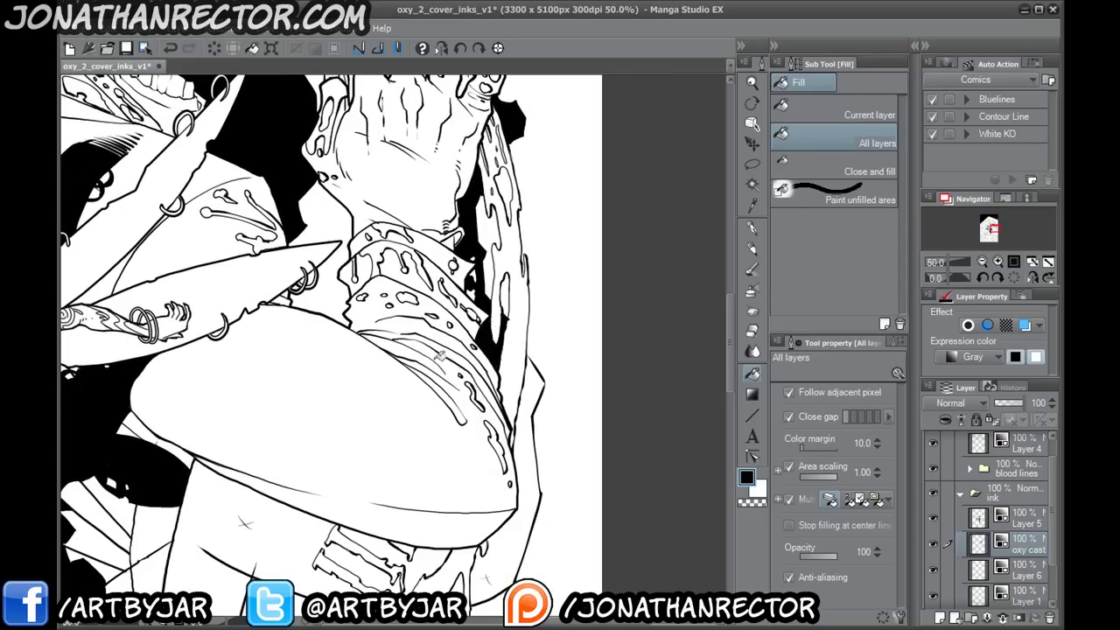
drag(363, 442, 372, 293)
click(526, 307)
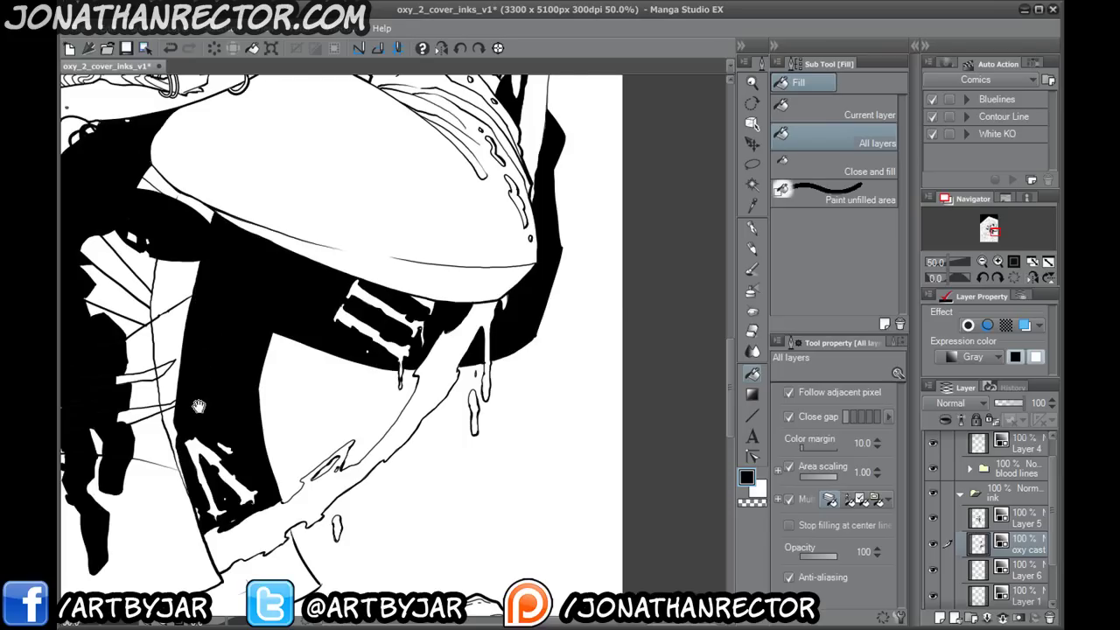
- Fill the shadow below the lower clock rim beside the trouser leg and the gap between the reaching hands with black
drag(207, 372, 322, 182)
click(344, 379)
drag(319, 556, 280, 337)
click(366, 459)
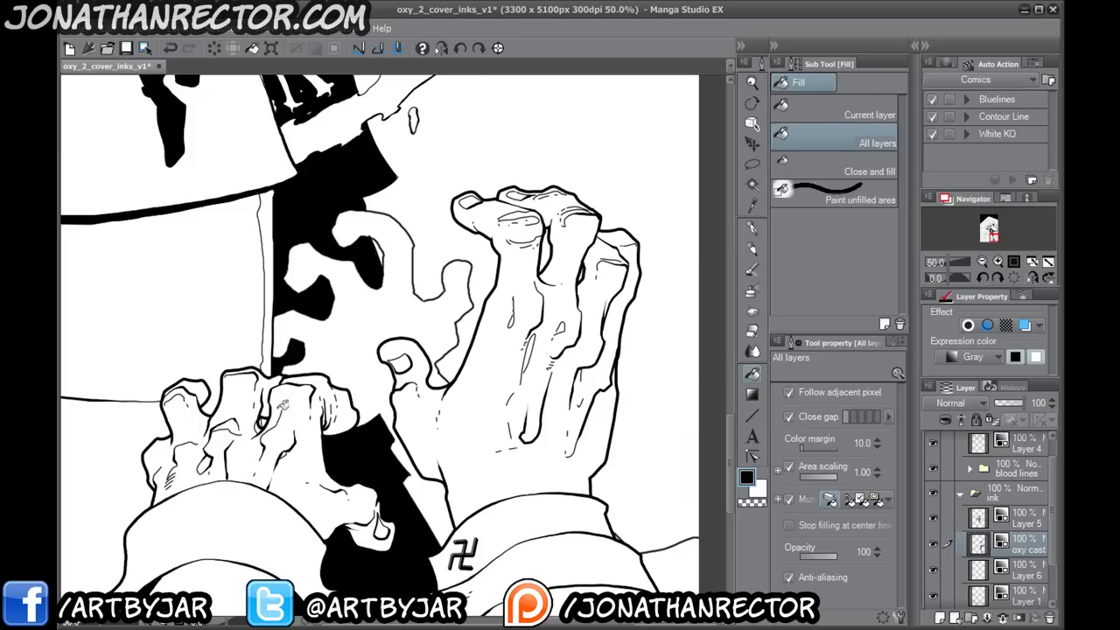
drag(264, 406, 344, 441)
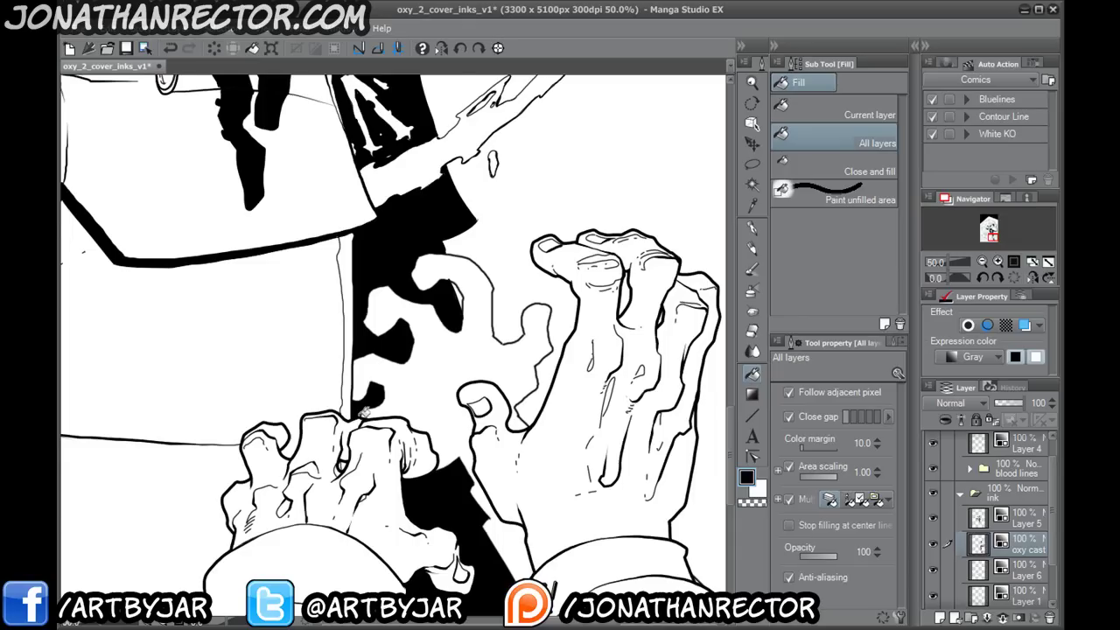
scroll(364, 412, down, 4)
drag(237, 377, 308, 432)
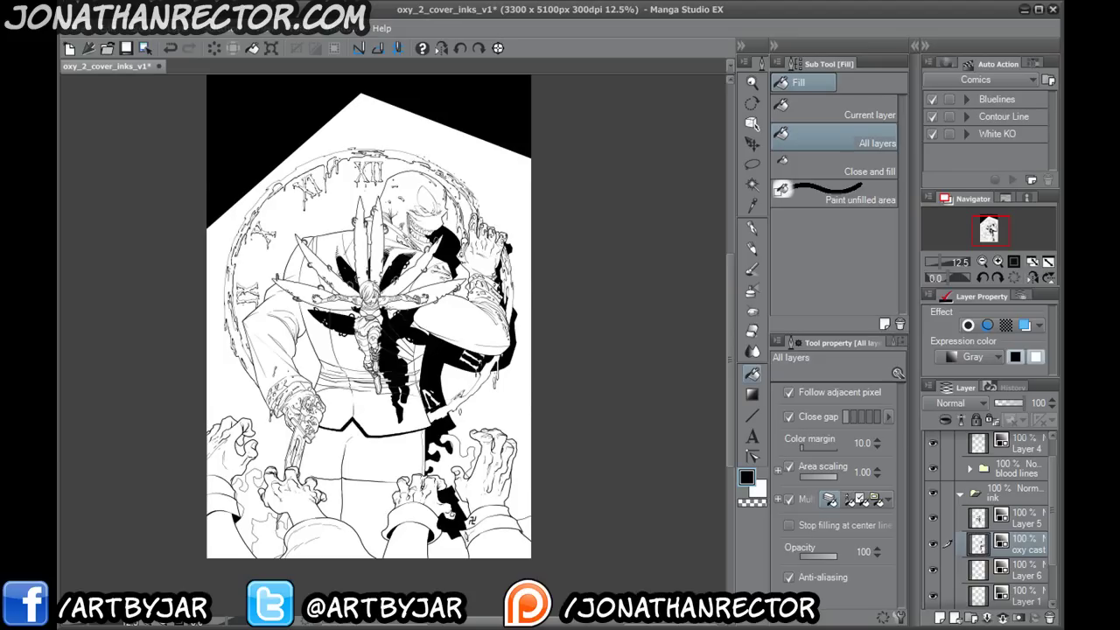
- Save the inks file and check the whole cover mirrored horizontally, returning it to its normal orientation
drag(331, 354, 334, 378)
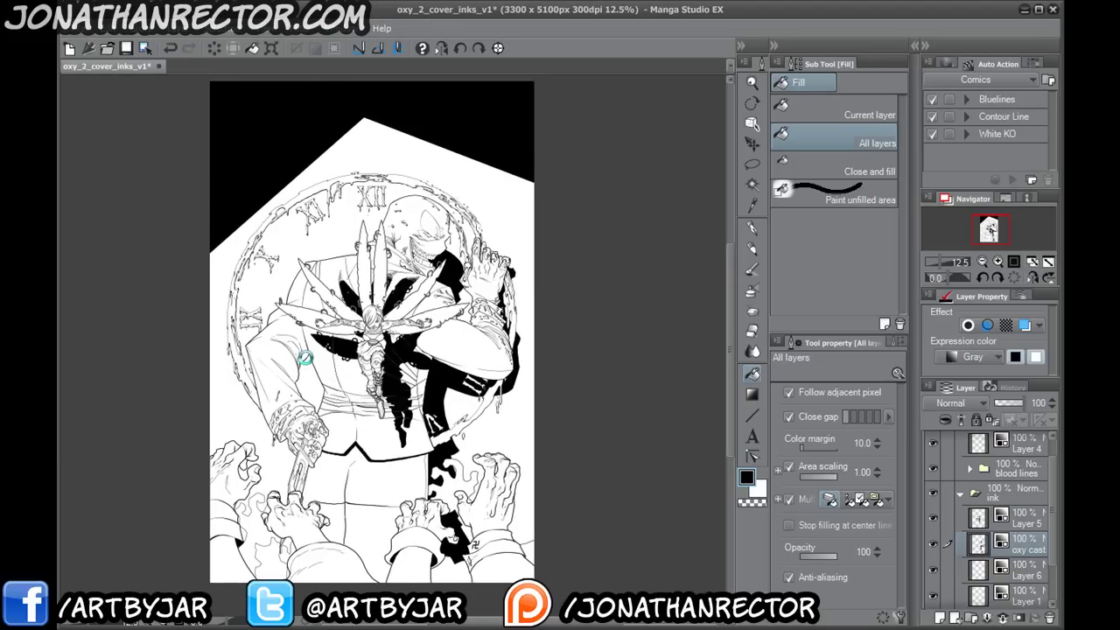
key(ctrl+s)
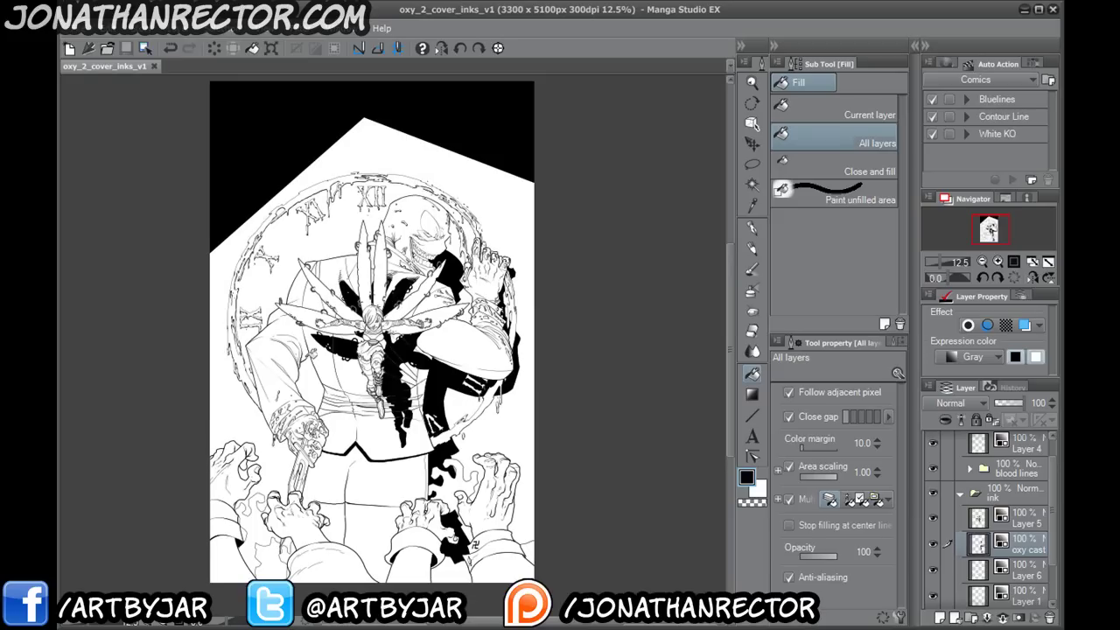
click(442, 49)
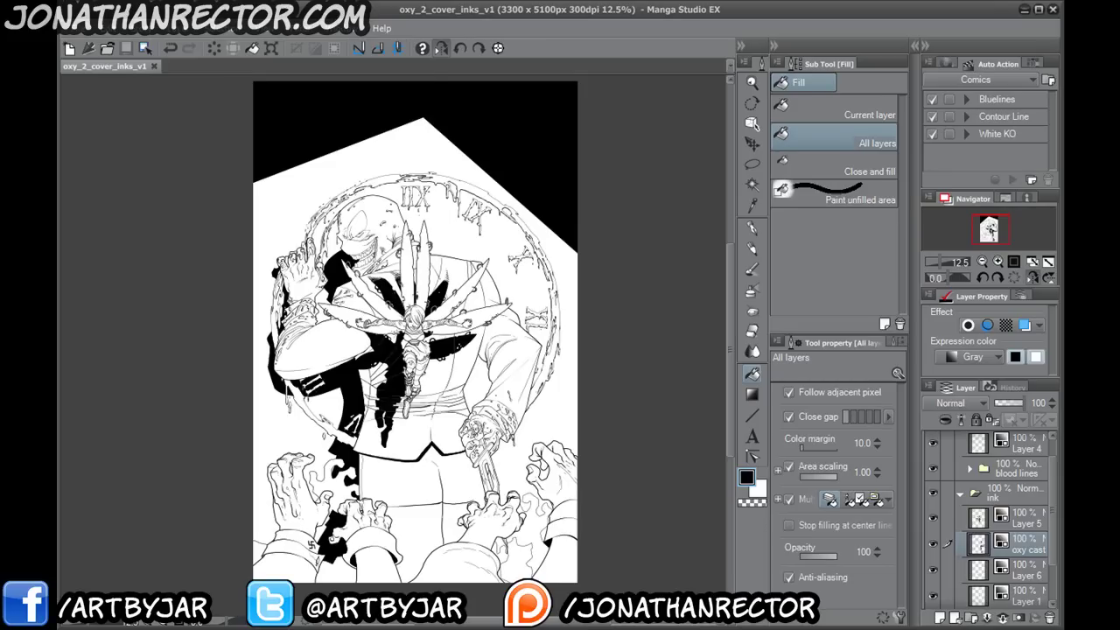
click(439, 49)
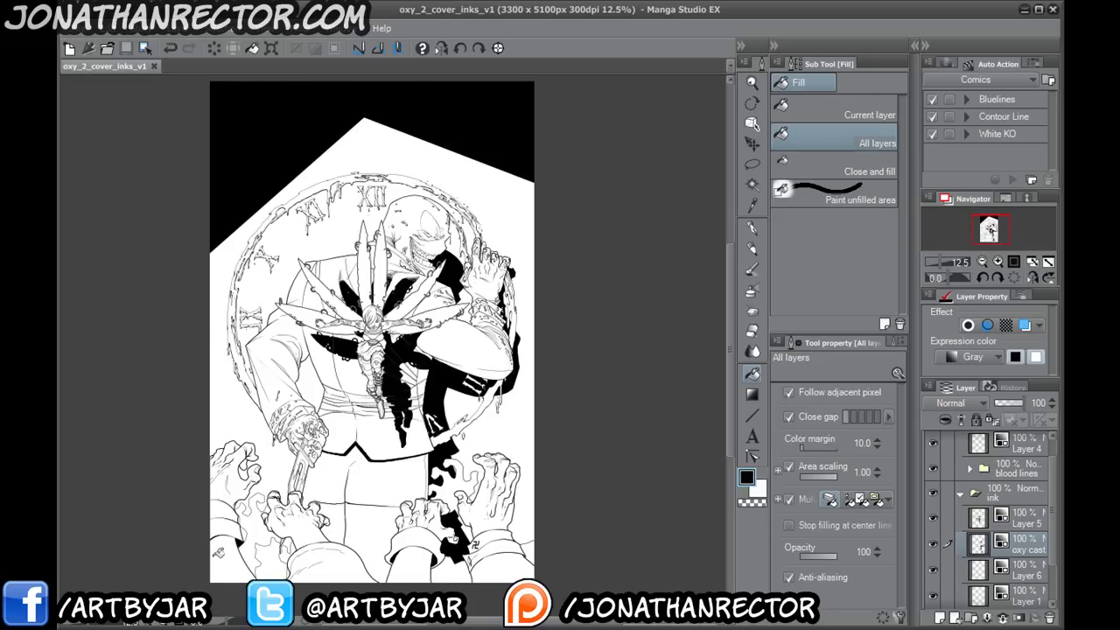
- Outline the jagged edge of the lowered fist's cast shadow across the jacket and its hem onto the trouser leg with the Mapping pen
scroll(218, 552, up, 4)
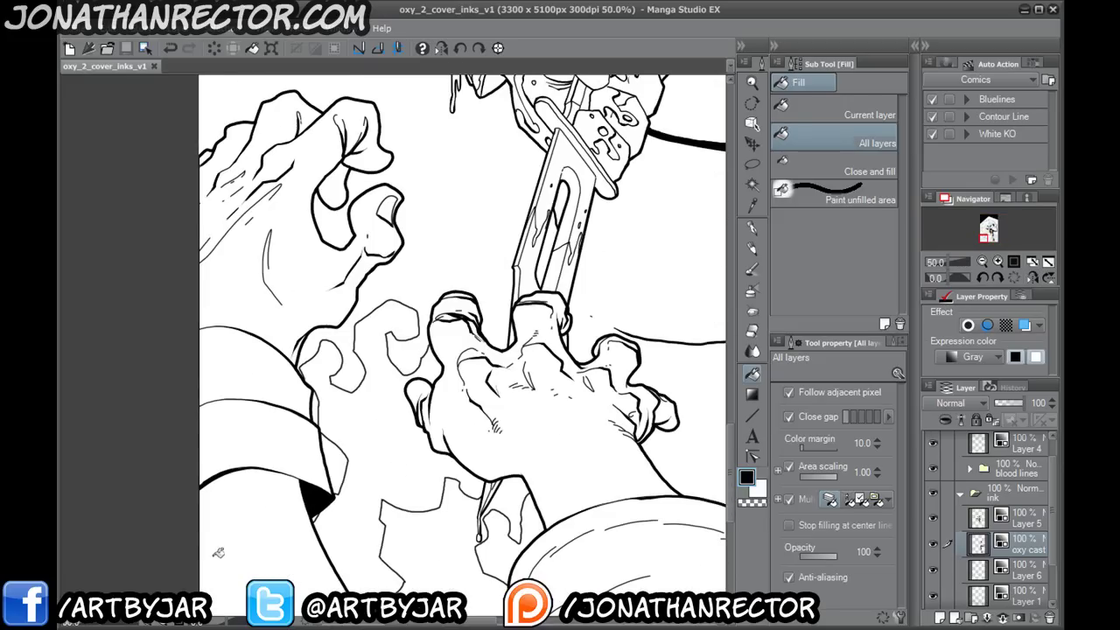
drag(544, 282, 387, 497)
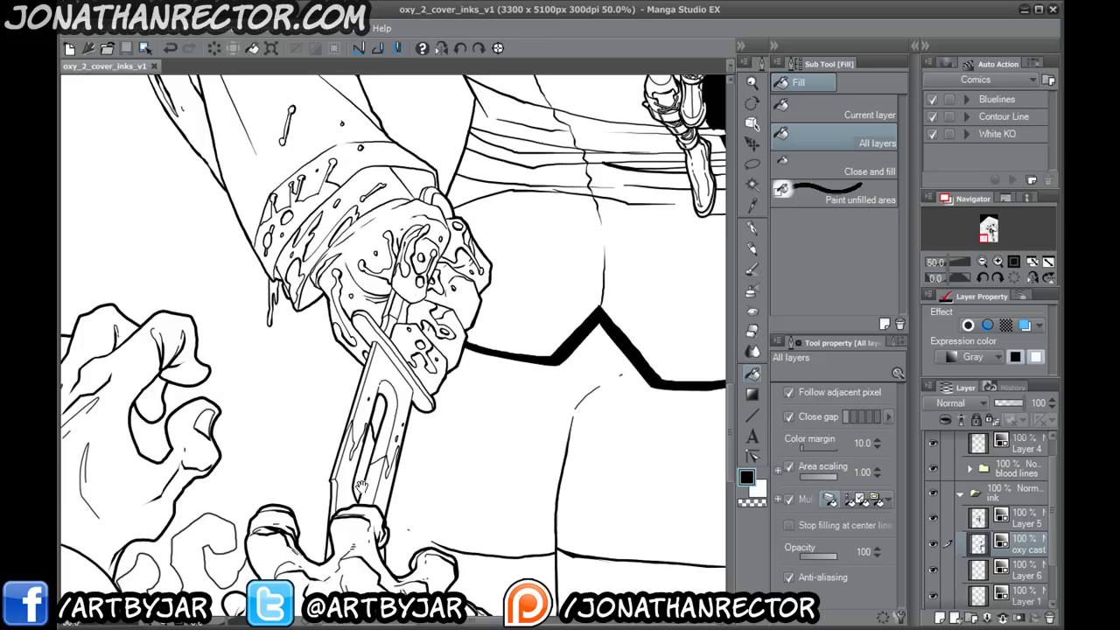
click(754, 229)
drag(347, 277, 315, 531)
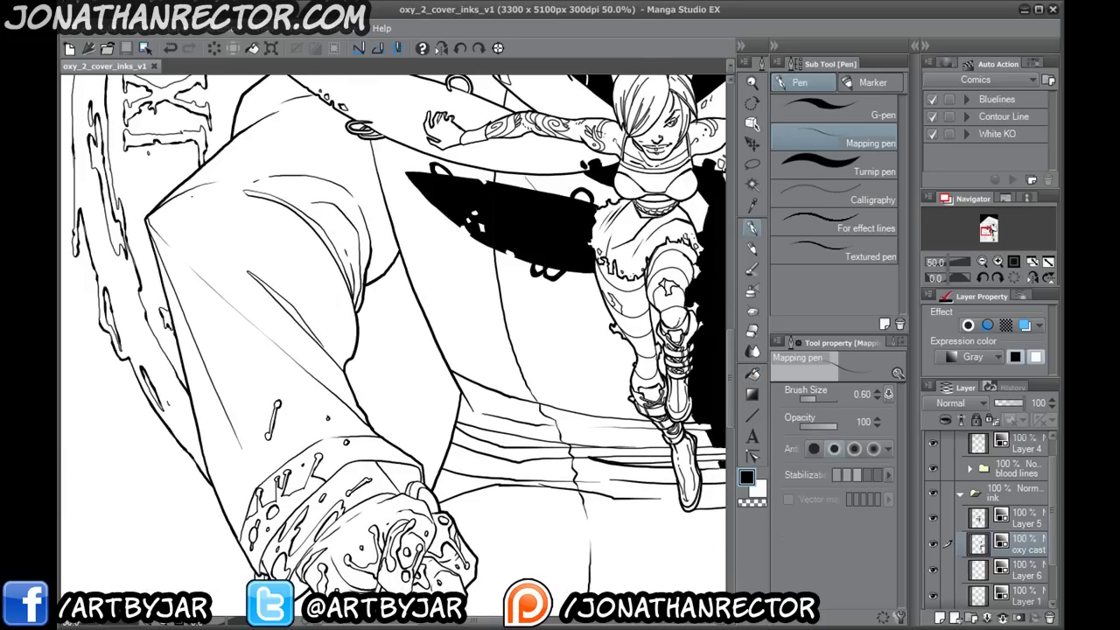
drag(355, 309, 374, 175)
drag(406, 238, 397, 249)
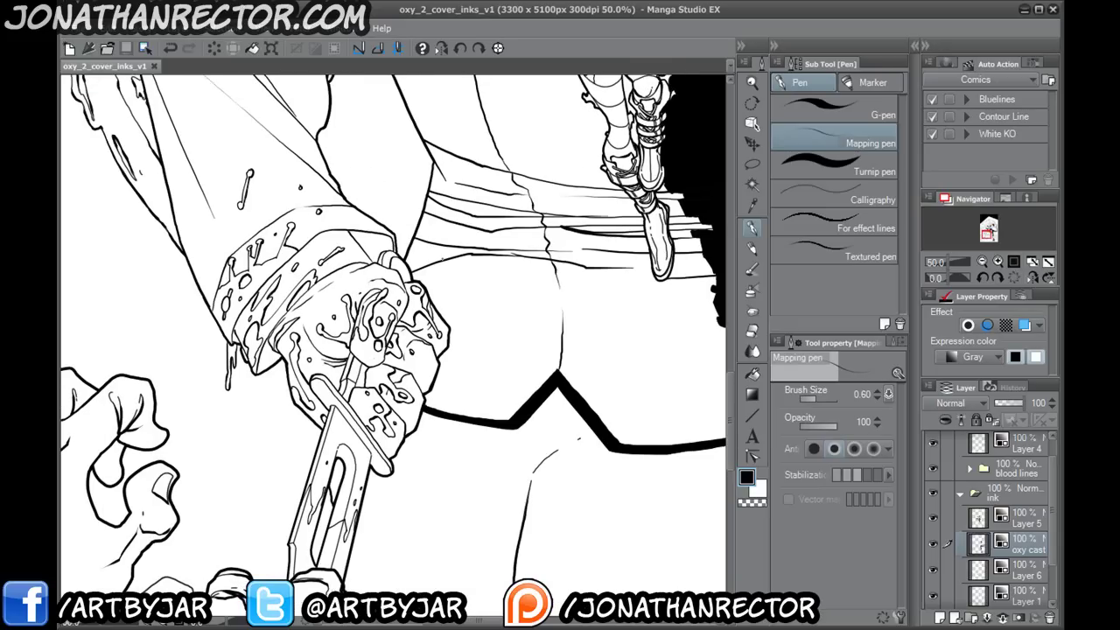
drag(444, 261, 476, 311)
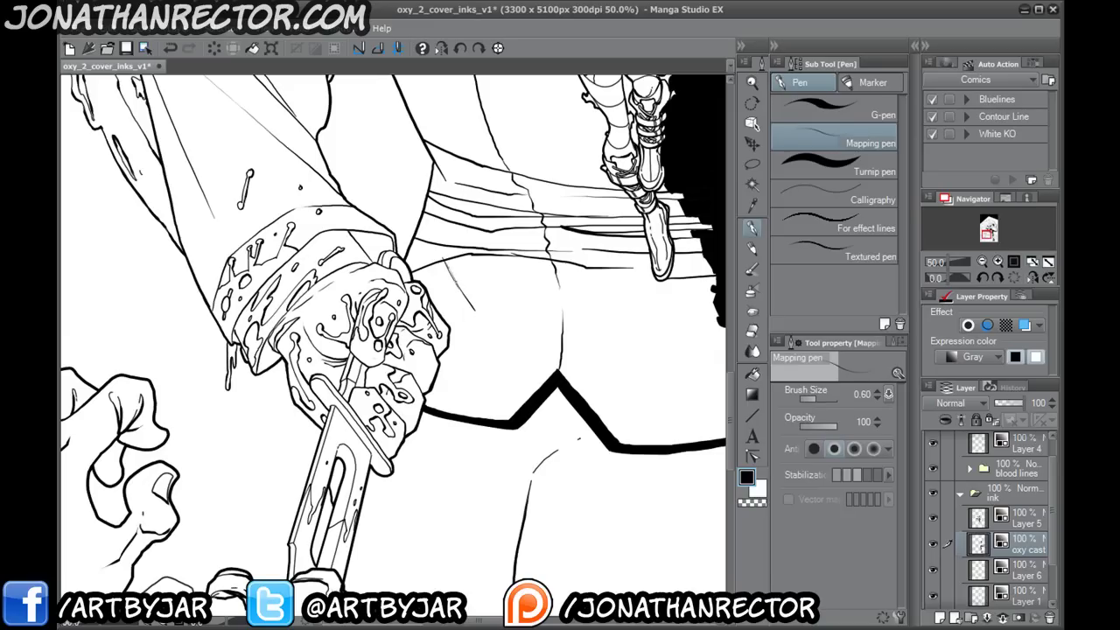
drag(366, 294, 425, 138)
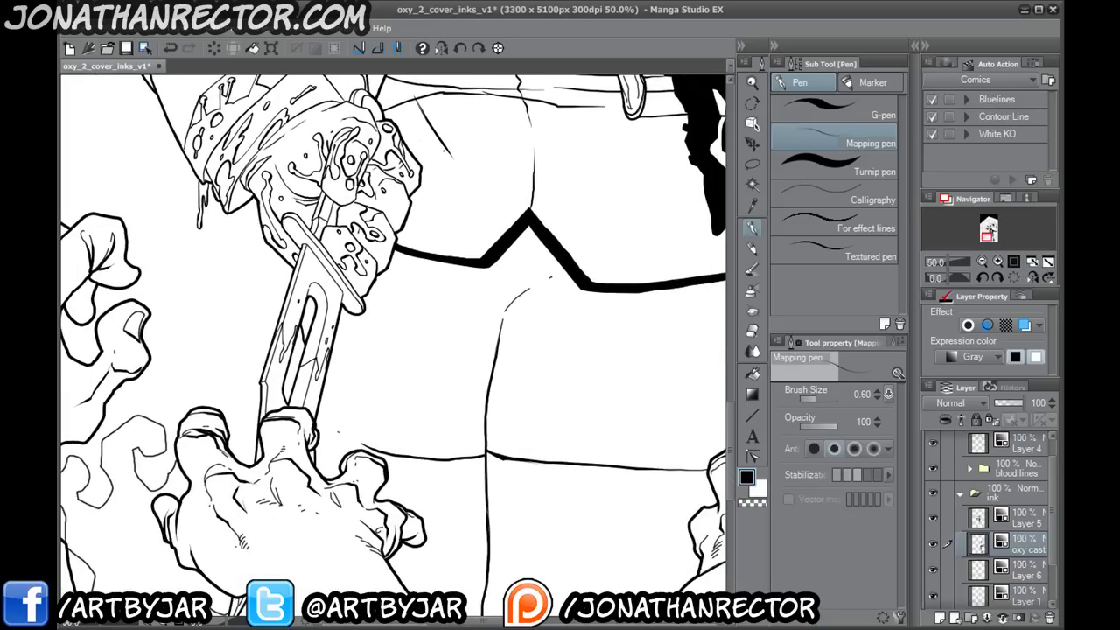
drag(463, 170, 466, 203)
drag(350, 301, 359, 386)
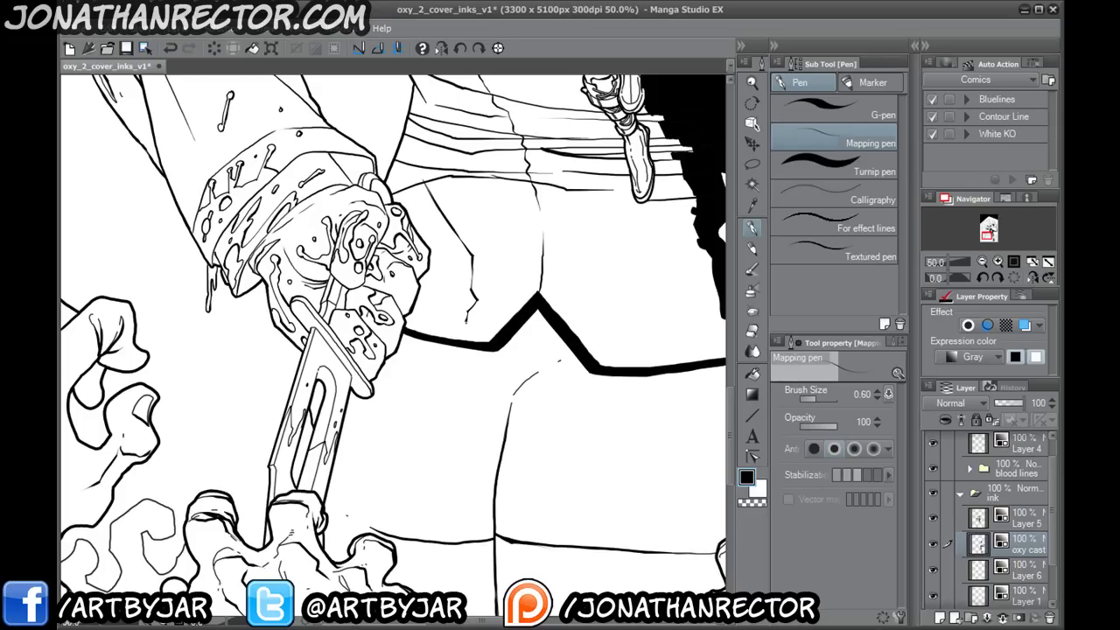
mouse_move(437, 354)
mouse_down()
mouse_move(457, 277)
mouse_move(473, 310)
mouse_up()
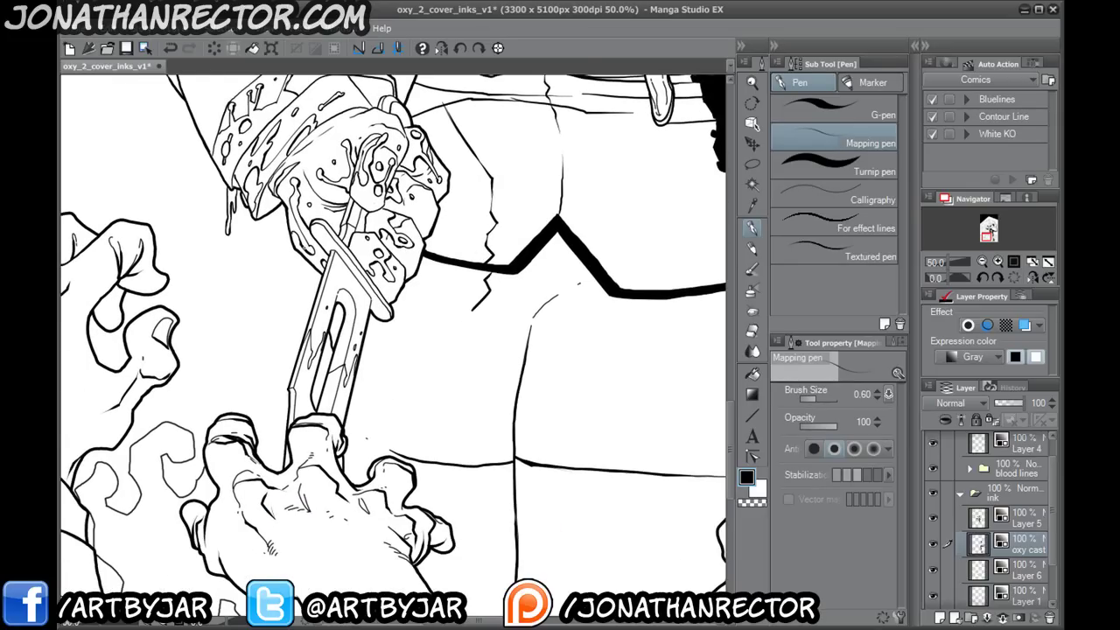
drag(336, 371, 367, 299)
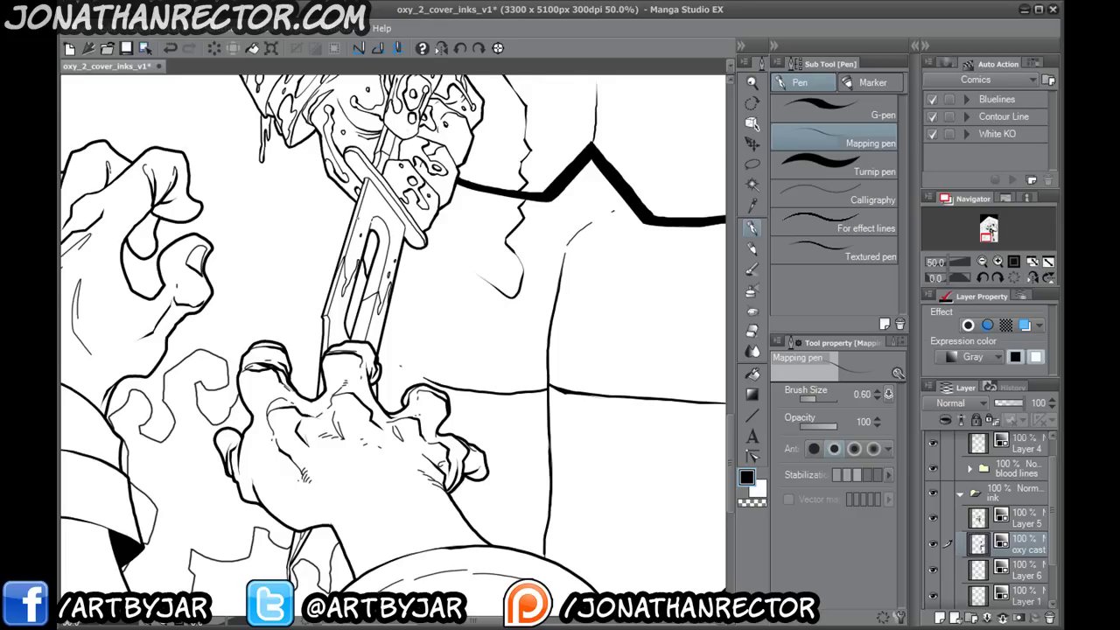
drag(449, 235, 530, 164)
drag(558, 209, 530, 305)
mouse_move(485, 236)
mouse_down()
mouse_move(471, 249)
mouse_move(472, 304)
mouse_move(516, 280)
mouse_move(530, 242)
mouse_up()
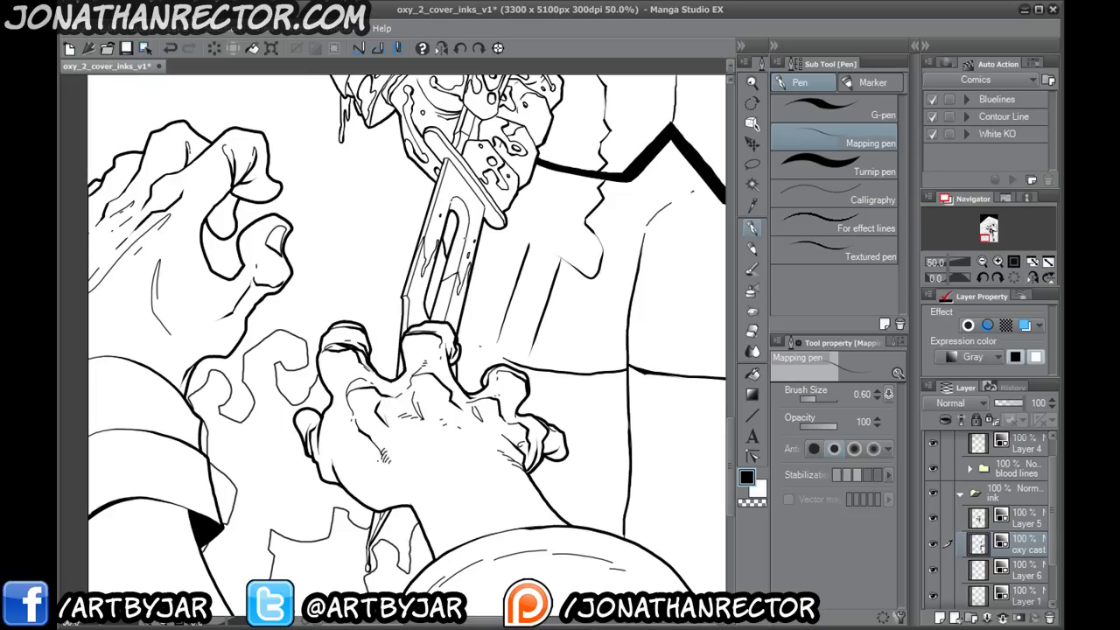
drag(473, 291, 387, 363)
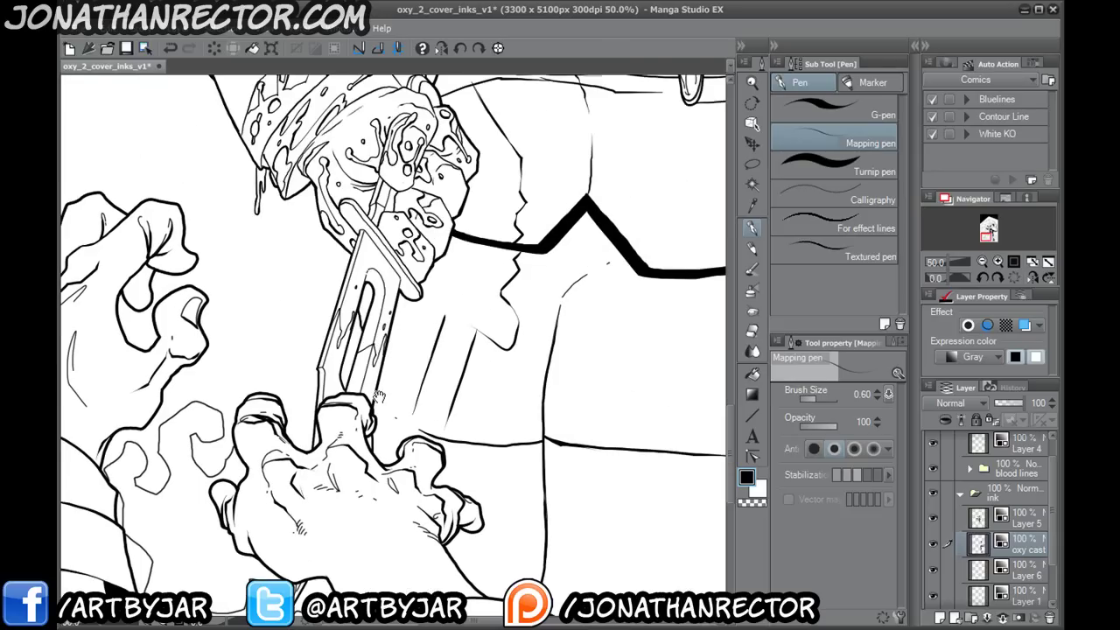
key(ctrl+z)
key(ctrl+z)
- Draw the two curved sides of the knife's cast shadow down the trouser leg and connect the outline to the knife's guard
drag(475, 343, 471, 413)
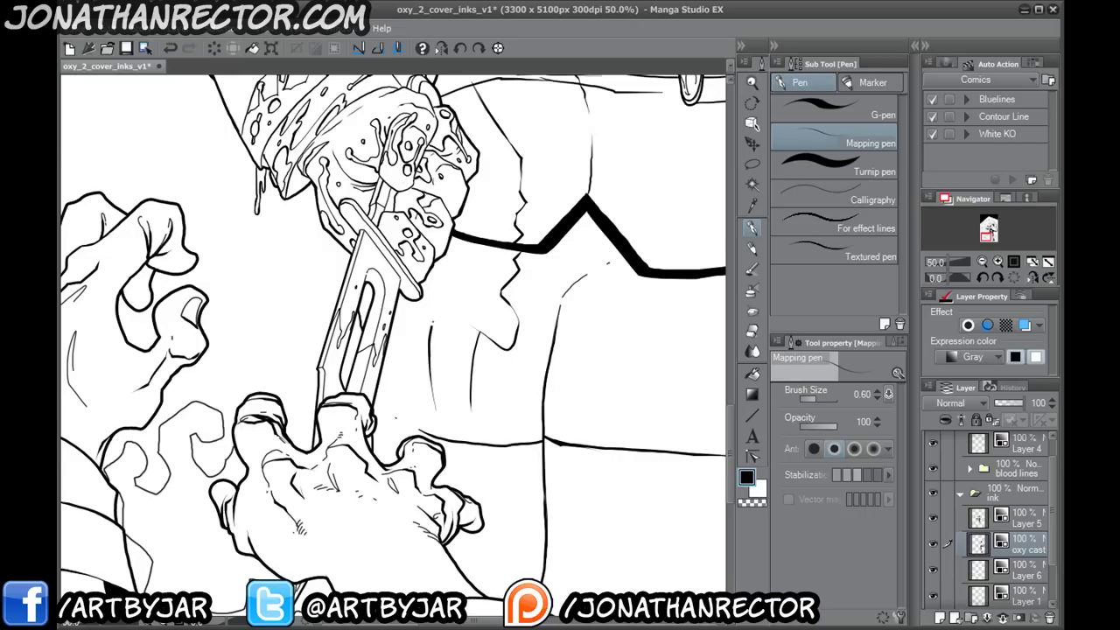
drag(411, 371, 350, 252)
drag(436, 348, 439, 562)
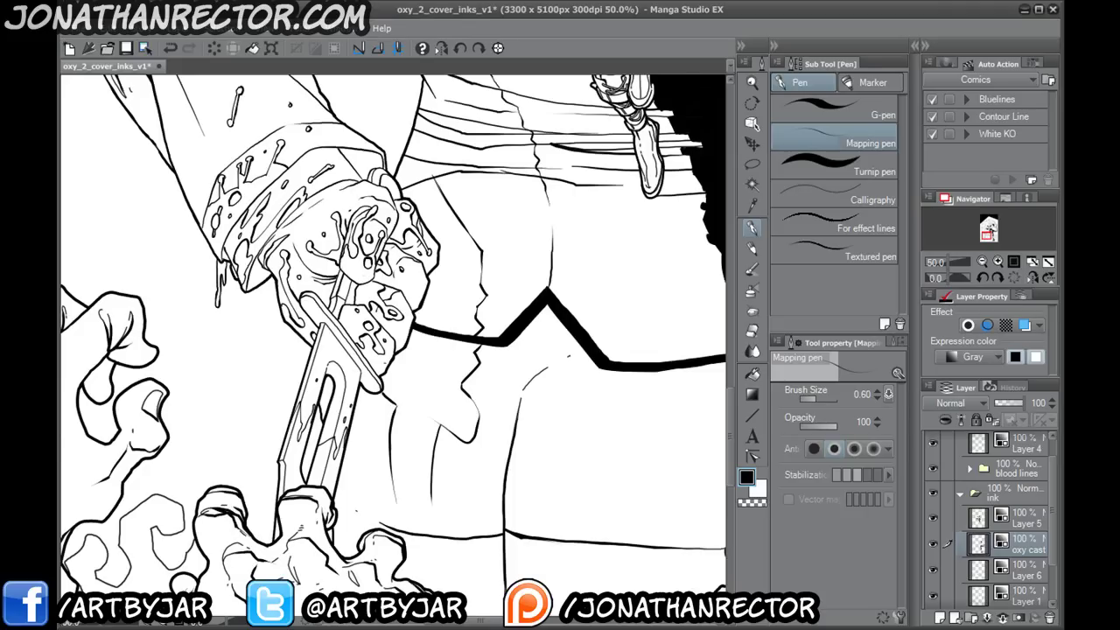
drag(415, 331, 424, 432)
- Hatch short tapered strokes at the upper end of the shadow between the wrist and the waist sash
drag(412, 268, 471, 241)
scroll(471, 243, up, 3)
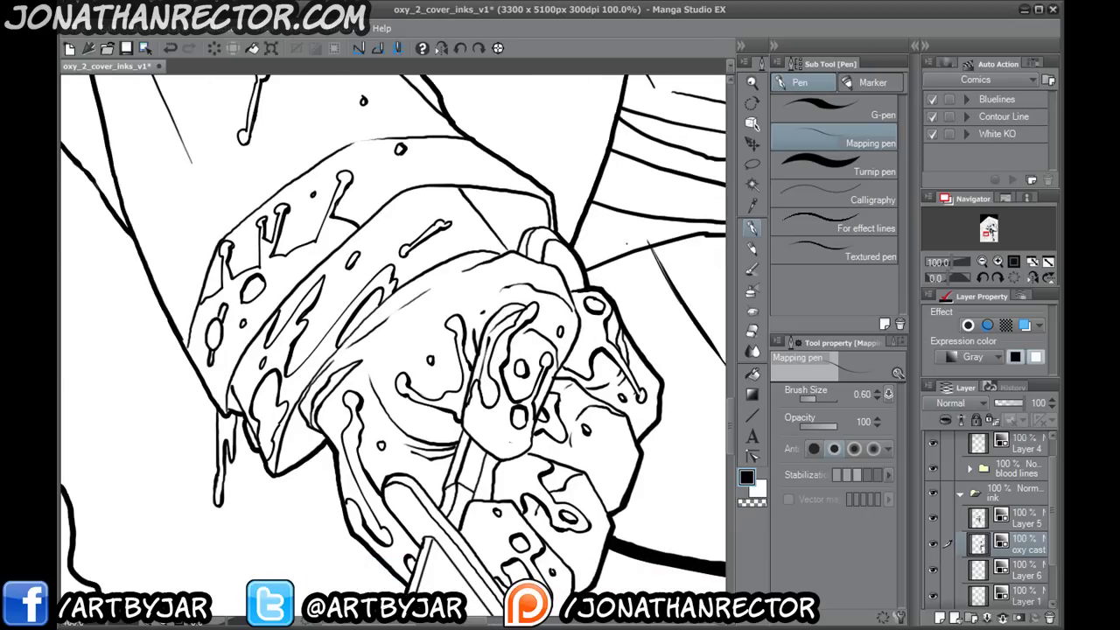
mouse_move(649, 241)
mouse_down()
mouse_move(600, 254)
mouse_move(628, 237)
mouse_move(601, 236)
mouse_move(624, 227)
mouse_move(592, 232)
mouse_up()
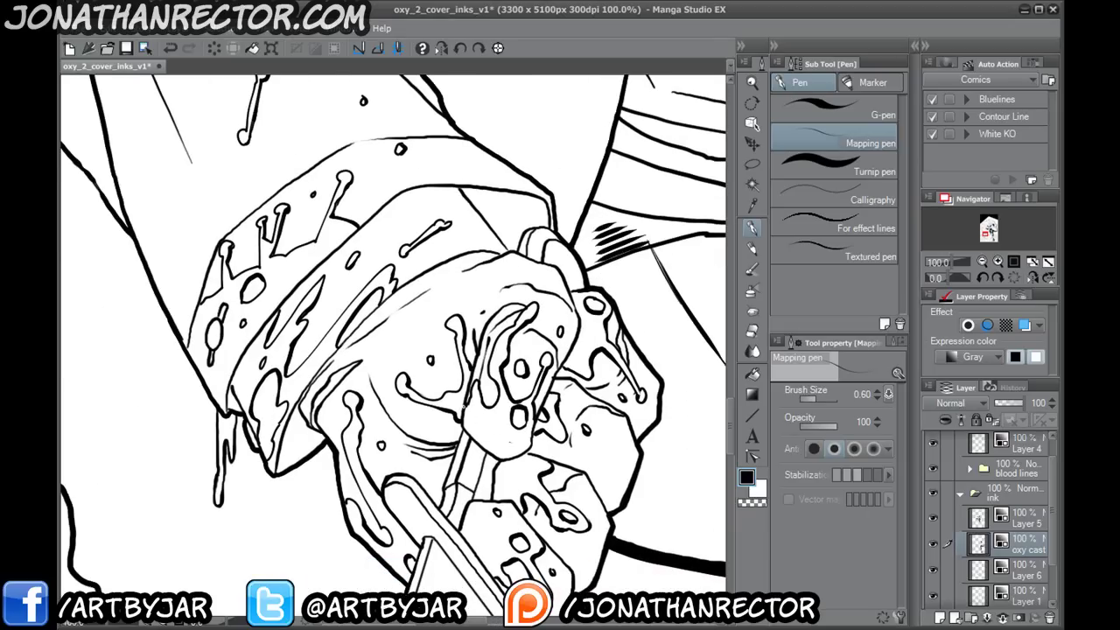
- Hatch the lower end of the knife's cast shadow with closely spaced parallel strokes across its width
drag(434, 506, 416, 170)
drag(483, 410, 205, 229)
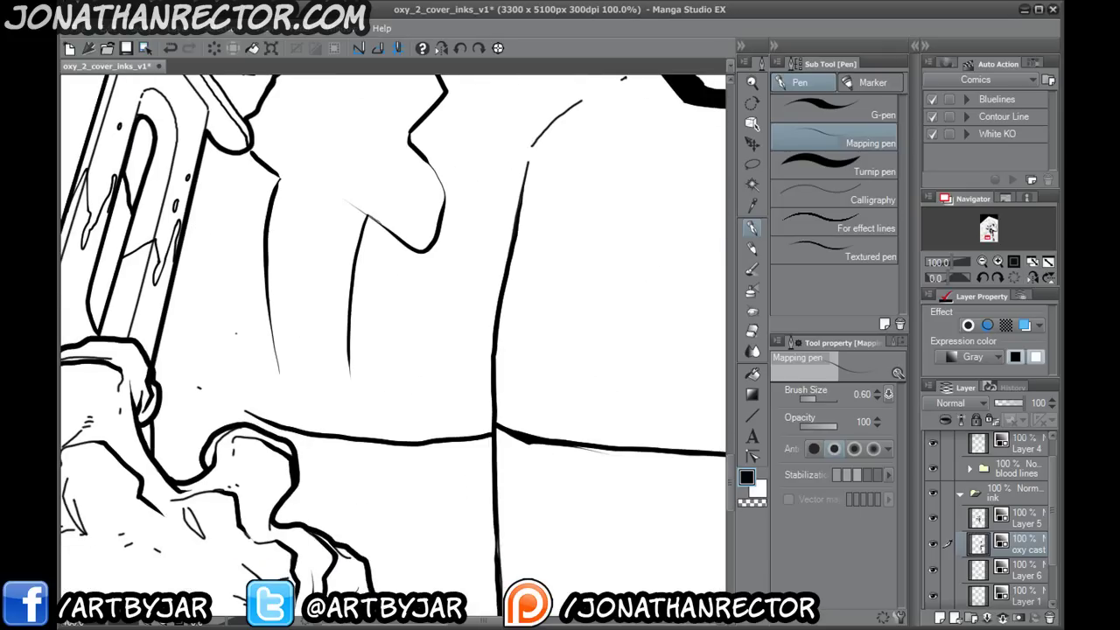
key(shift+space)
mouse_move(203, 322)
mouse_down()
mouse_move(330, 161)
mouse_move(386, 217)
mouse_move(394, 298)
mouse_up()
drag(396, 198, 386, 306)
drag(389, 203, 377, 311)
mouse_move(381, 207)
mouse_down()
mouse_move(371, 321)
mouse_move(351, 326)
mouse_up()
drag(350, 224, 342, 325)
drag(343, 238, 336, 320)
mouse_move(334, 242)
mouse_down()
mouse_move(333, 312)
mouse_move(322, 288)
mouse_move(317, 318)
mouse_up()
drag(320, 271, 312, 315)
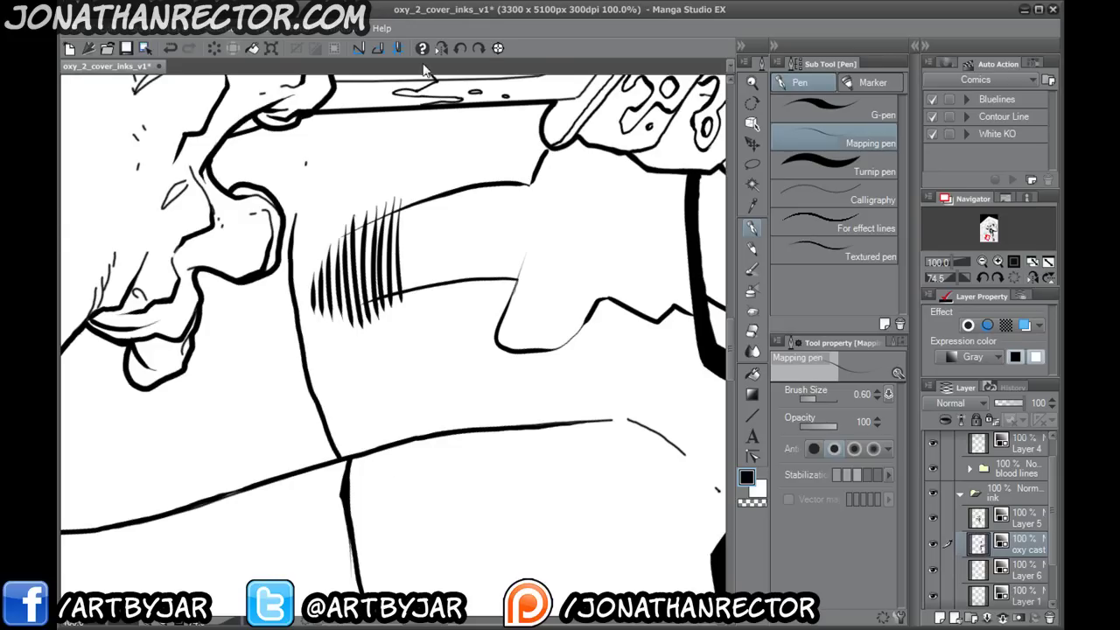
- Erase the hatching ends that overshoot the side edge of the knife's shadow, using the Harder eraser
click(480, 49)
click(752, 330)
mouse_move(257, 359)
mouse_down()
mouse_move(338, 322)
mouse_move(342, 298)
mouse_move(343, 308)
mouse_move(333, 303)
mouse_up()
mouse_move(435, 283)
mouse_down()
mouse_move(429, 273)
mouse_move(430, 323)
mouse_up()
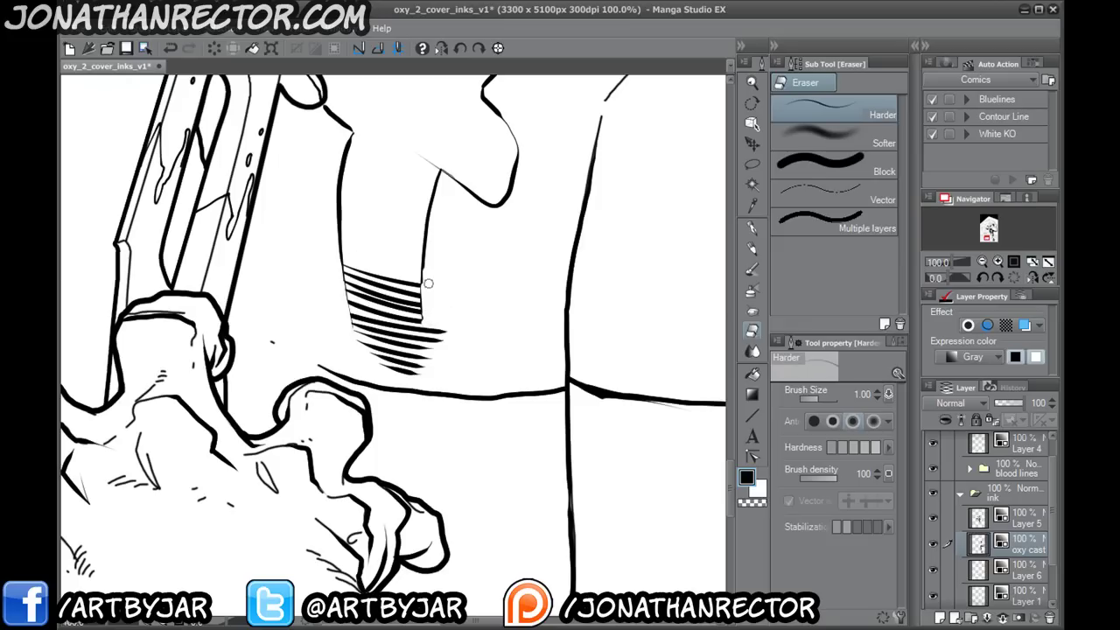
mouse_move(428, 282)
mouse_down()
mouse_move(425, 263)
mouse_move(439, 320)
mouse_up()
- Fill the fist and knife cast shadow with black on both the trouser leg and the jacket, using Fill set to All layers
drag(301, 226, 300, 452)
scroll(280, 447, down, 1)
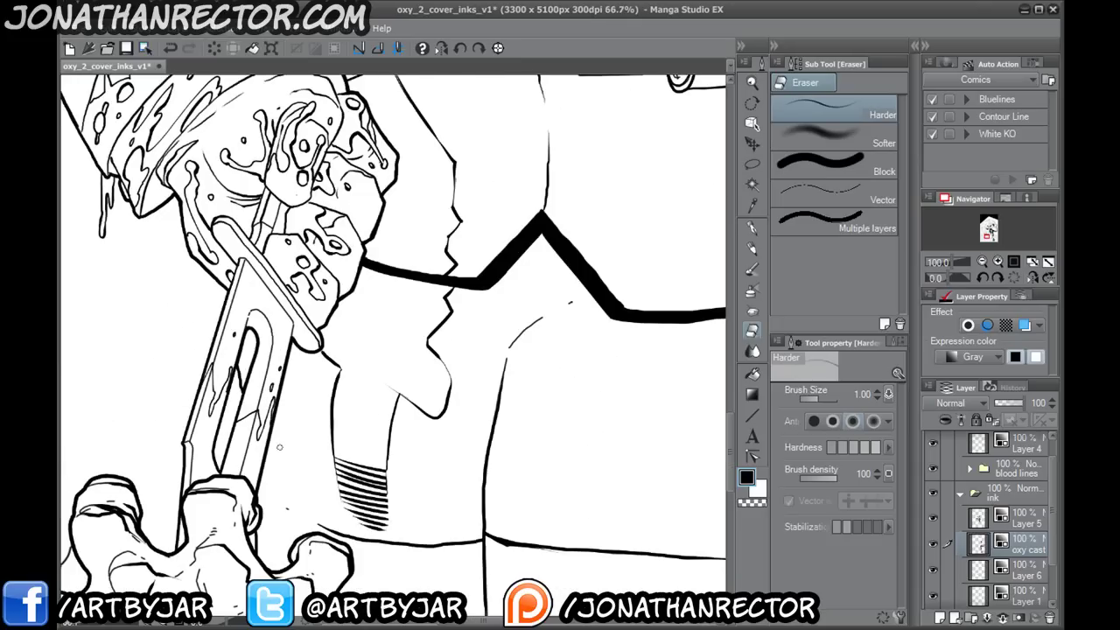
click(752, 371)
click(346, 321)
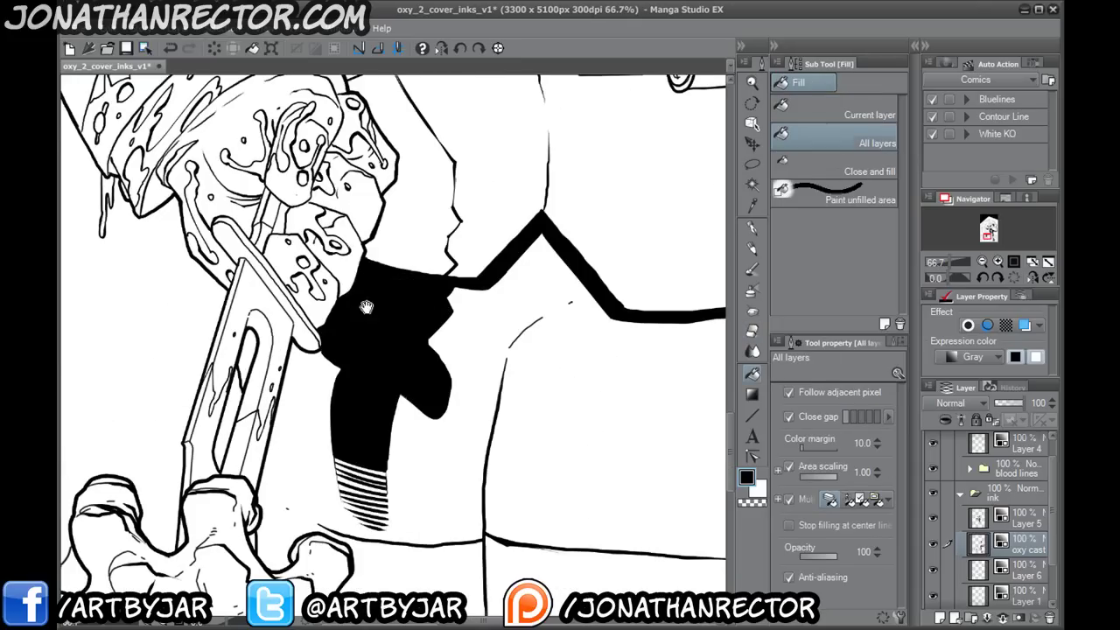
scroll(412, 399, up, 3)
click(411, 396)
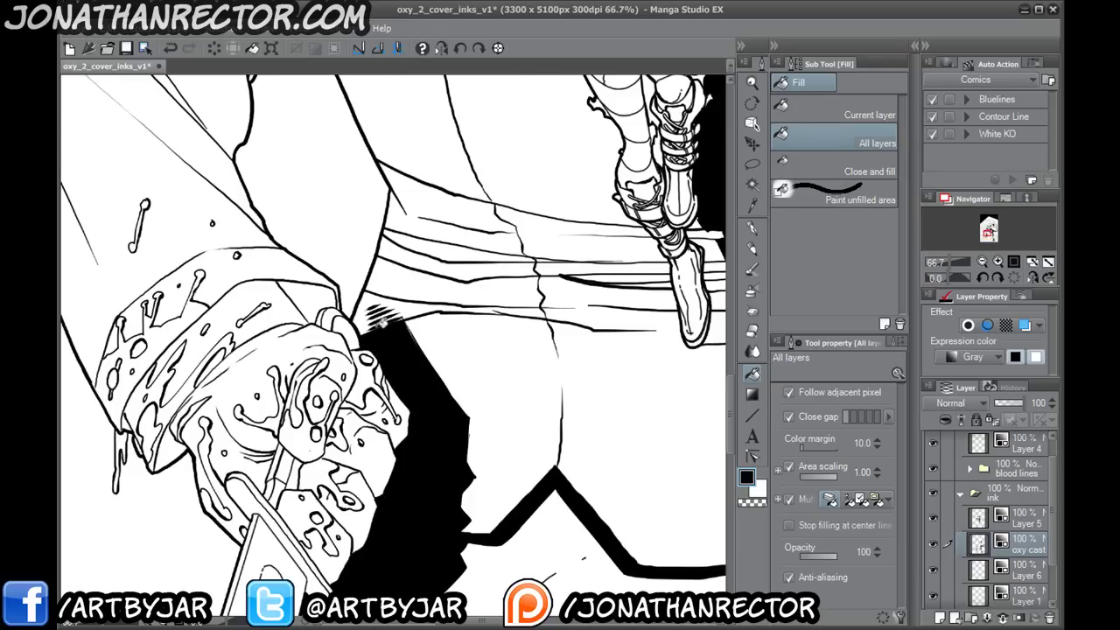
scroll(383, 323, down, 4)
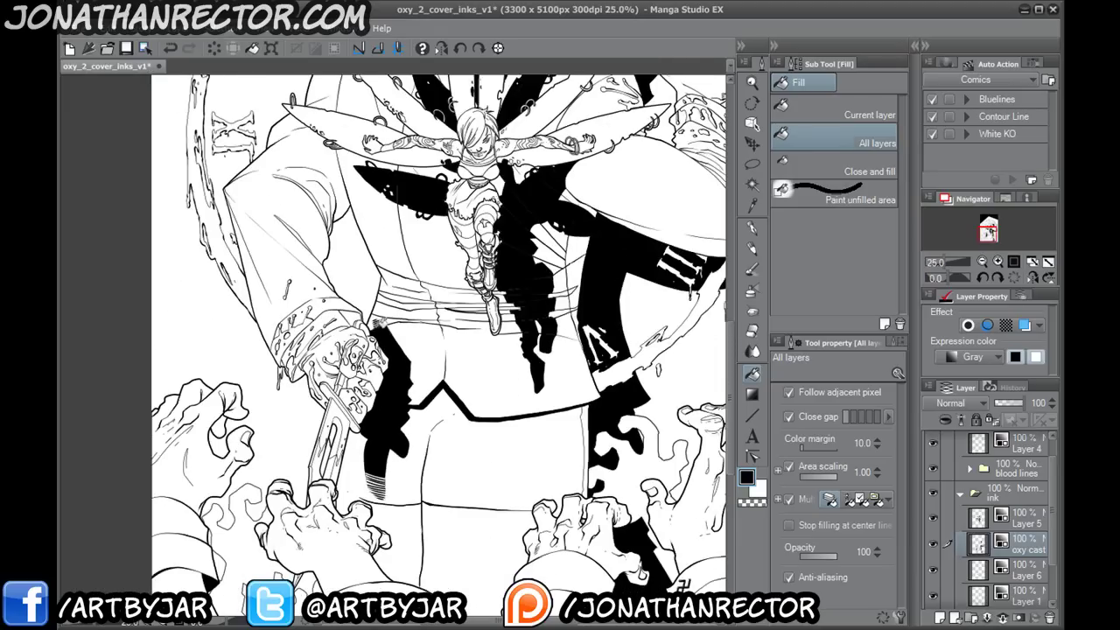
- Outline shadow shapes above and below the trouser seam beside the reaching hand with the Mapping pen, and mark the lower one with an X
scroll(316, 403, up, 1)
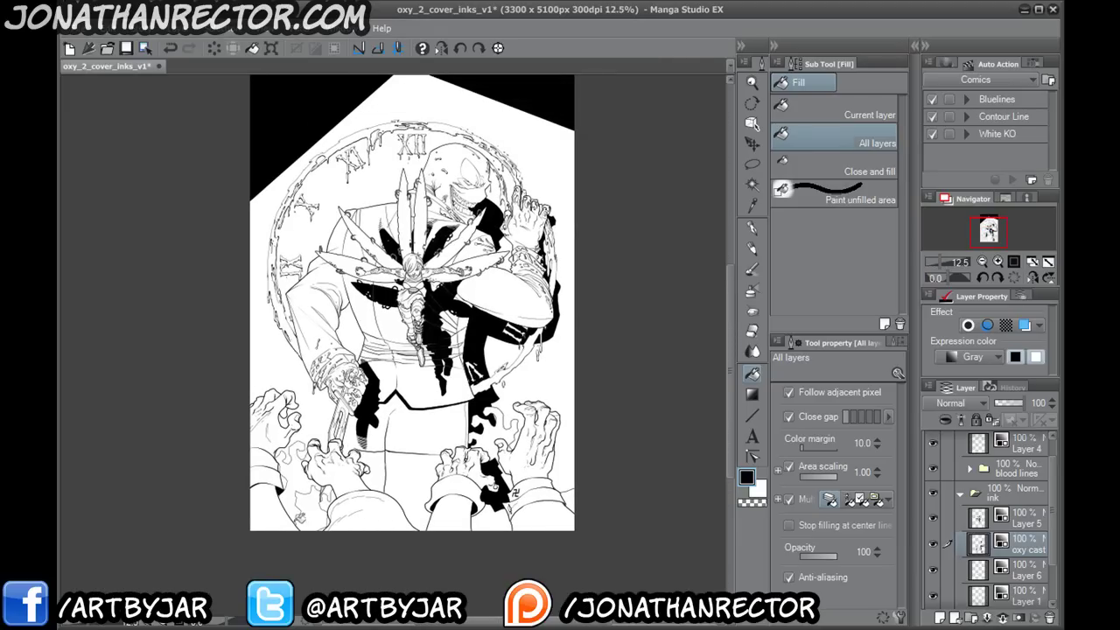
scroll(303, 447, down, 1)
scroll(273, 312, up, 4)
scroll(272, 313, up, 1)
drag(524, 453, 238, 217)
click(751, 230)
drag(244, 444, 331, 361)
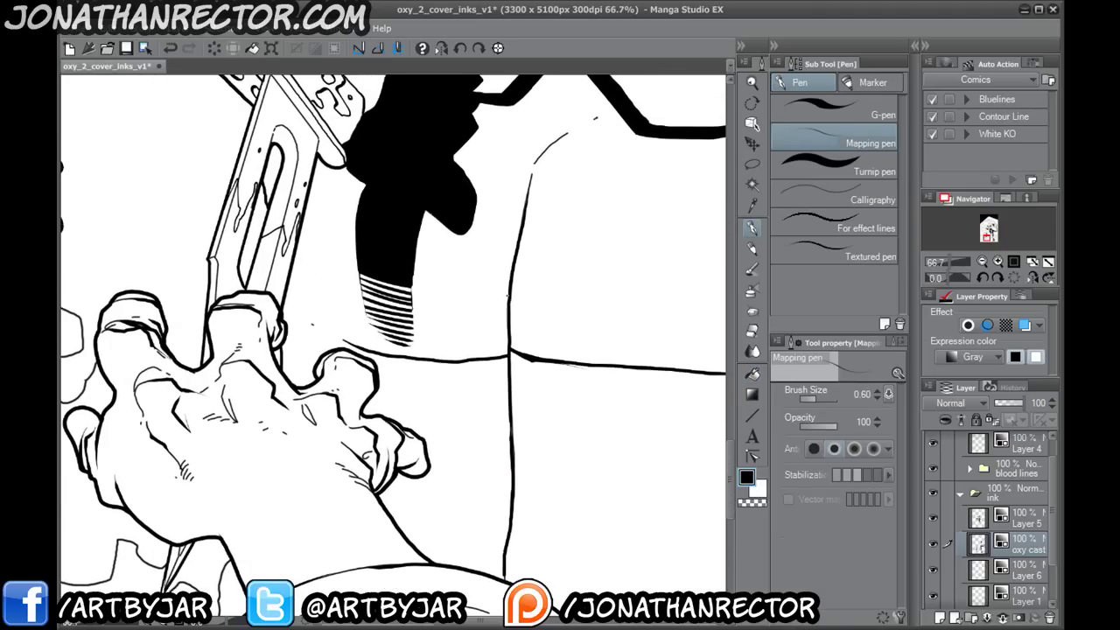
mouse_move(499, 302)
mouse_down()
mouse_move(452, 340)
mouse_move(426, 342)
mouse_move(311, 309)
mouse_move(313, 231)
mouse_up()
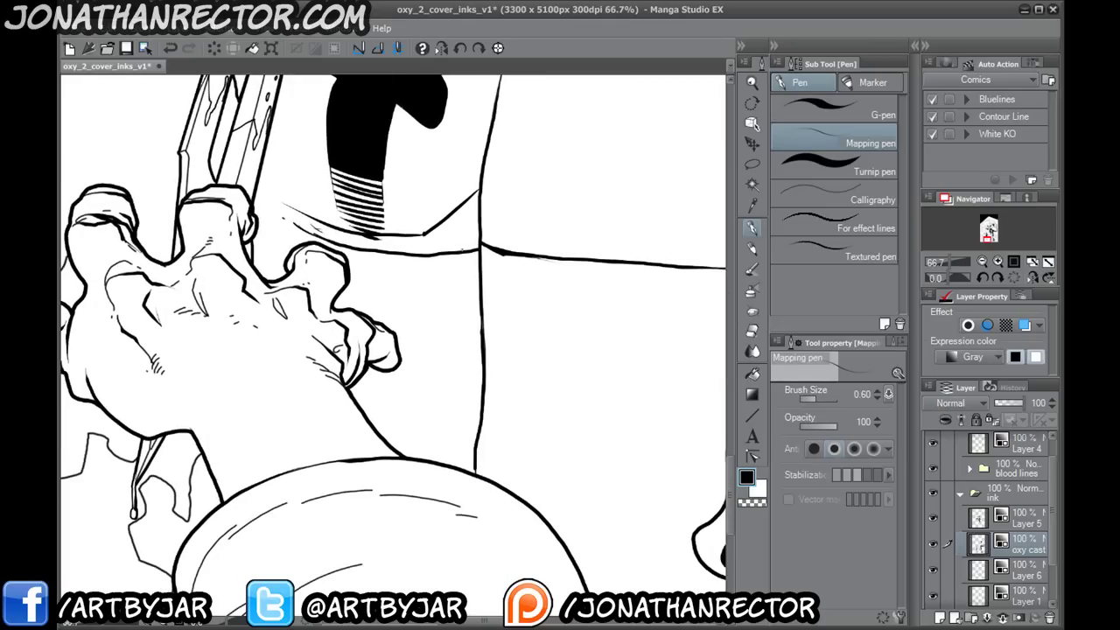
mouse_move(451, 249)
mouse_down()
mouse_move(478, 301)
mouse_move(468, 370)
mouse_move(427, 396)
mouse_move(364, 373)
mouse_up()
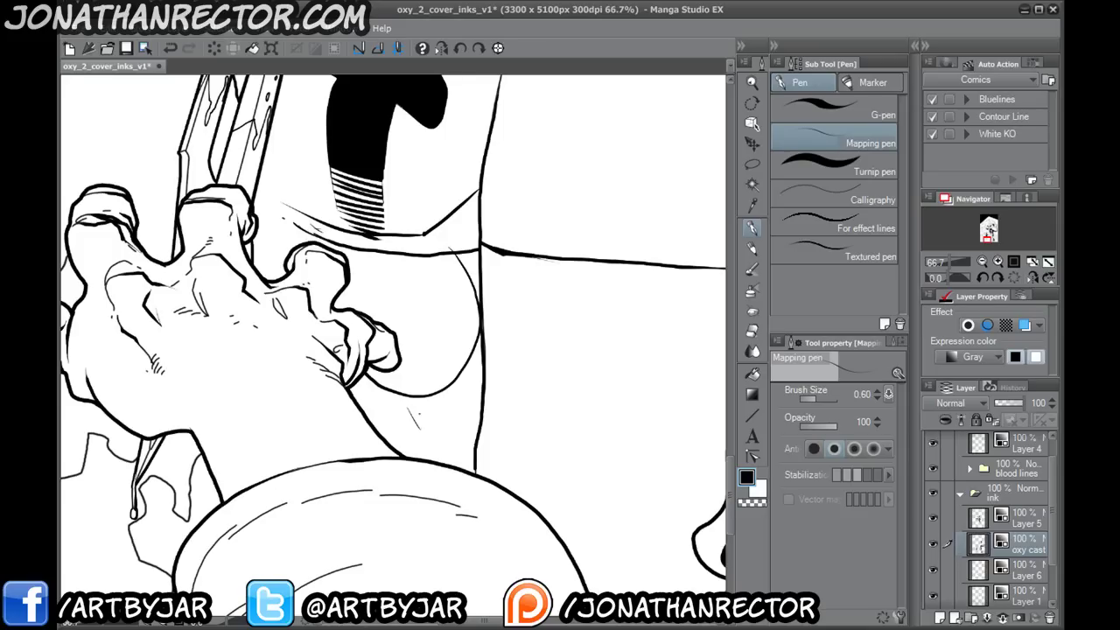
drag(411, 419, 484, 487)
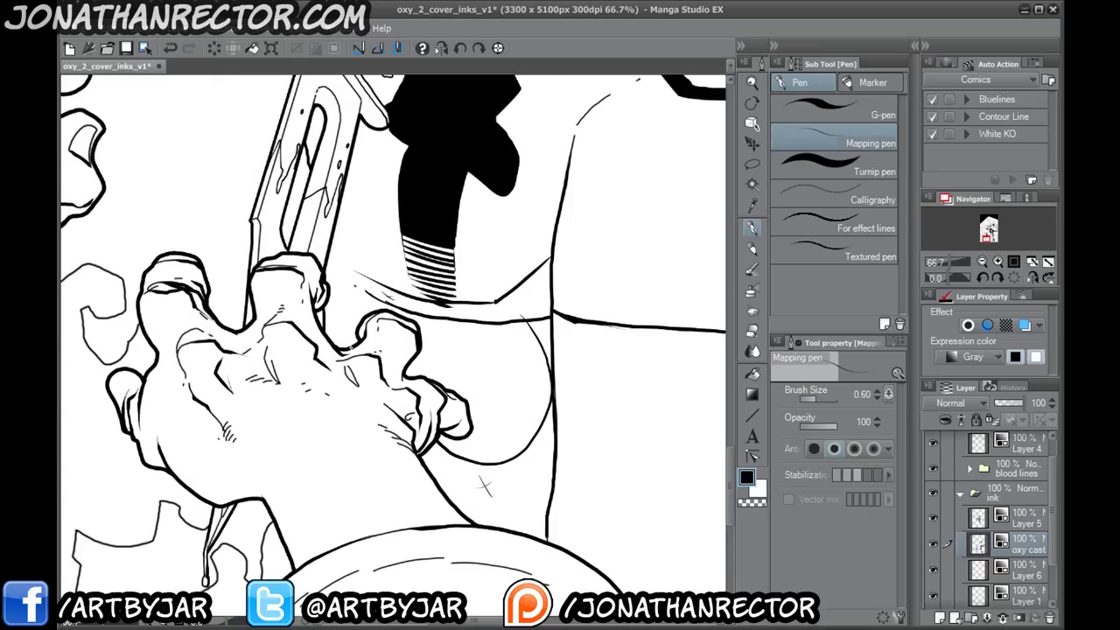
- Feather the outer tip of the shadow band above the trouser seam with tapered hatching strokes
scroll(302, 324, up, 1)
key(shift+space)
drag(302, 324, 346, 264)
scroll(305, 155, up, 1)
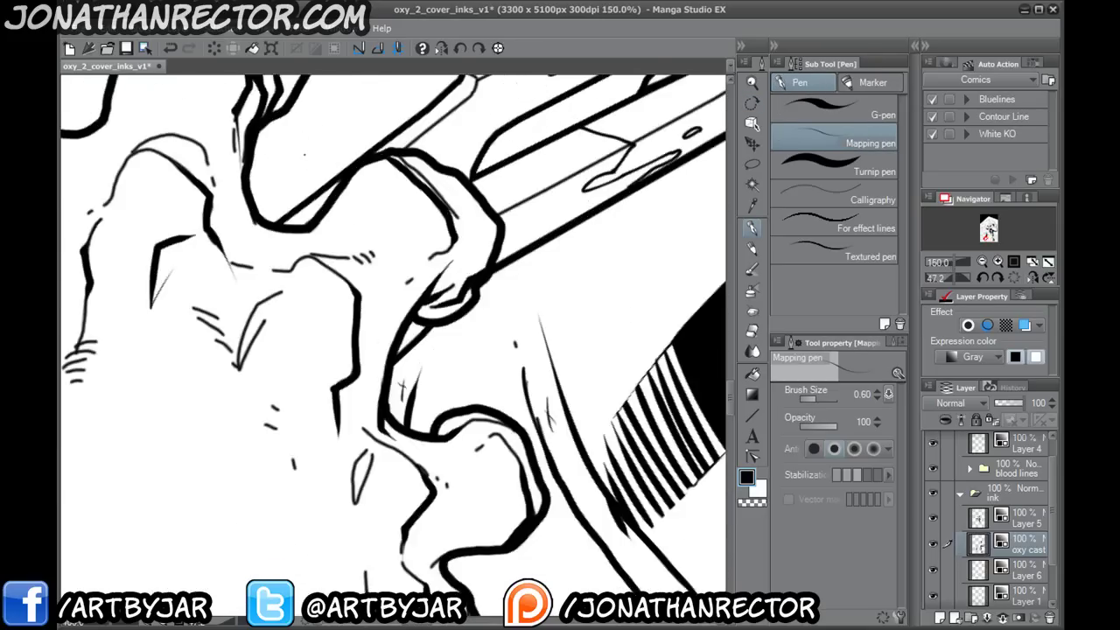
drag(515, 344, 504, 287)
drag(526, 246, 544, 308)
drag(519, 245, 529, 336)
drag(505, 245, 521, 355)
drag(530, 262, 521, 312)
drag(520, 322, 523, 349)
mouse_move(533, 286)
mouse_down()
mouse_move(521, 367)
mouse_move(550, 402)
mouse_up()
- Darken the narrow shadow between the reaching hand's two fingers beside the knife with dense pen strokes
mouse_move(416, 287)
mouse_down()
mouse_move(468, 247)
mouse_move(449, 305)
mouse_up()
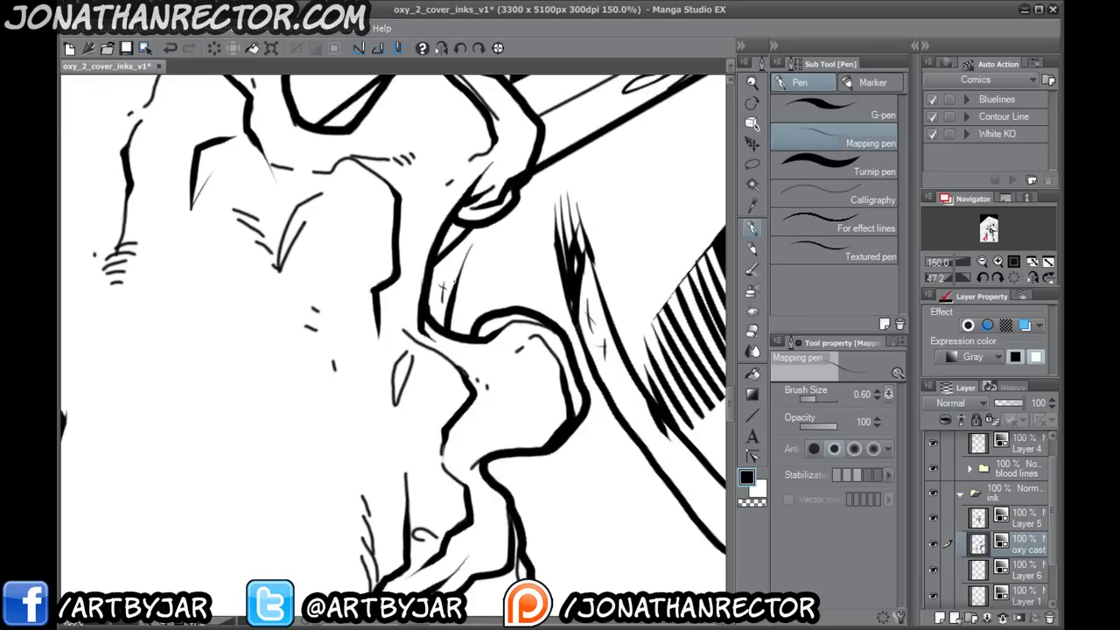
drag(462, 247, 447, 287)
mouse_move(467, 234)
mouse_down()
mouse_move(437, 282)
mouse_move(443, 316)
mouse_up()
drag(450, 268, 438, 306)
drag(443, 275, 429, 303)
drag(439, 303, 429, 320)
drag(455, 278, 436, 320)
drag(454, 279, 434, 325)
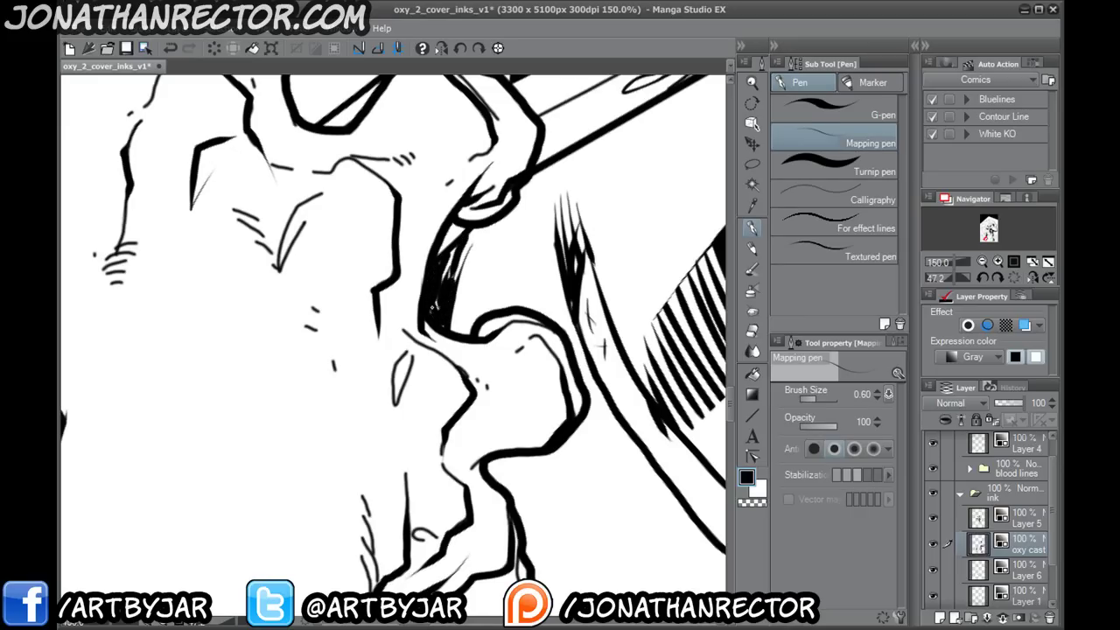
click(500, 51)
key(ctrl+minus)
key(ctrl+minus)
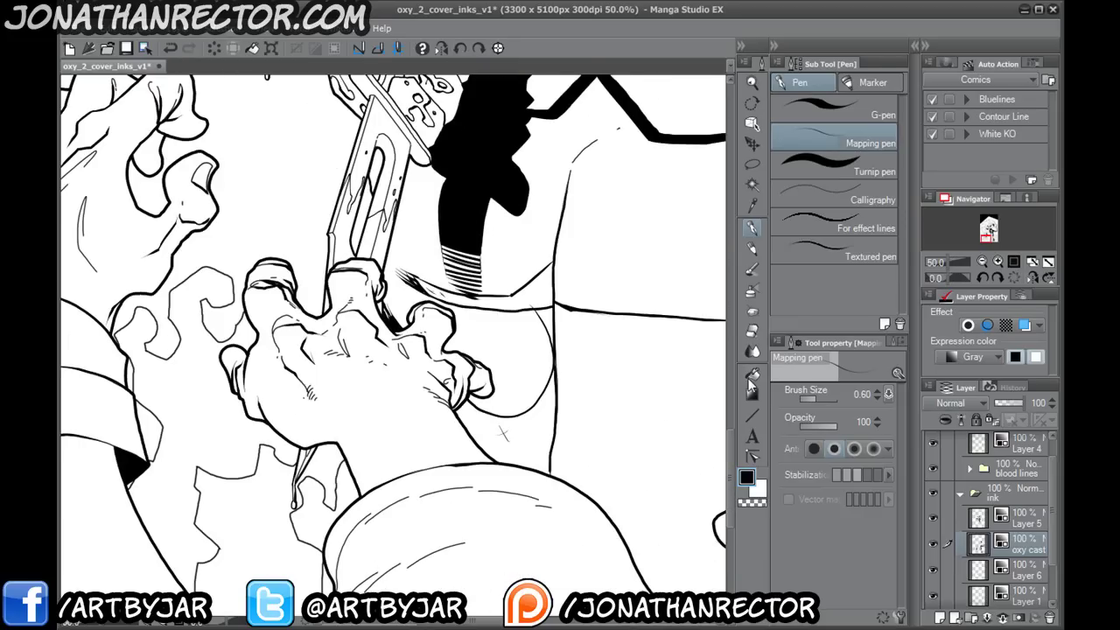
- Fill the outlined shadow shapes above and below the trouser seam beside the reaching hand with black, using Fill set to All layers
click(752, 375)
click(530, 294)
click(549, 317)
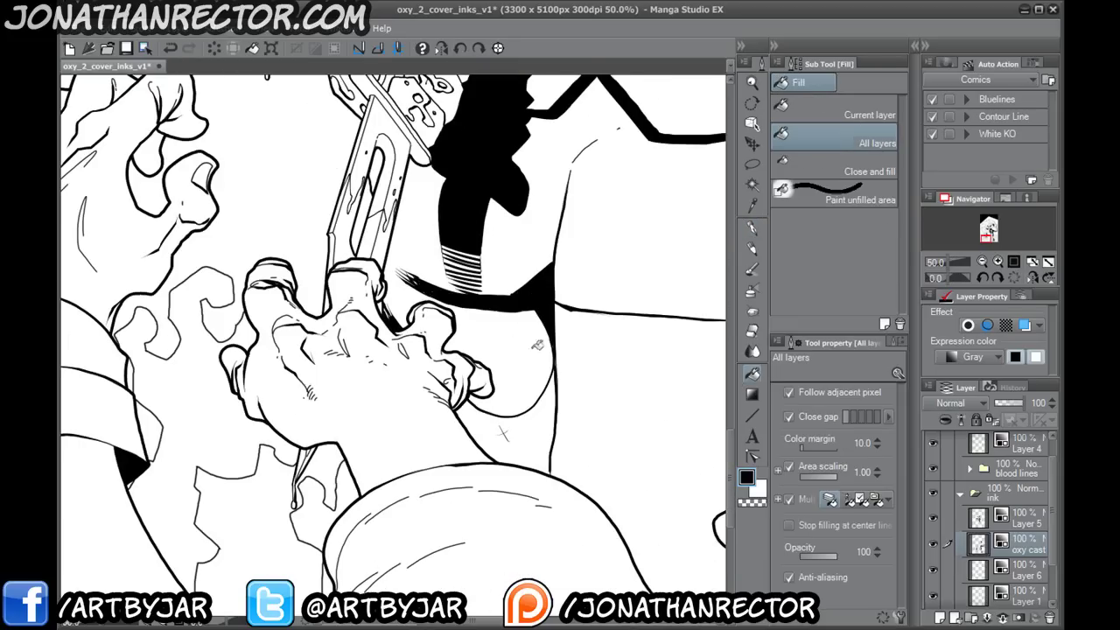
click(515, 433)
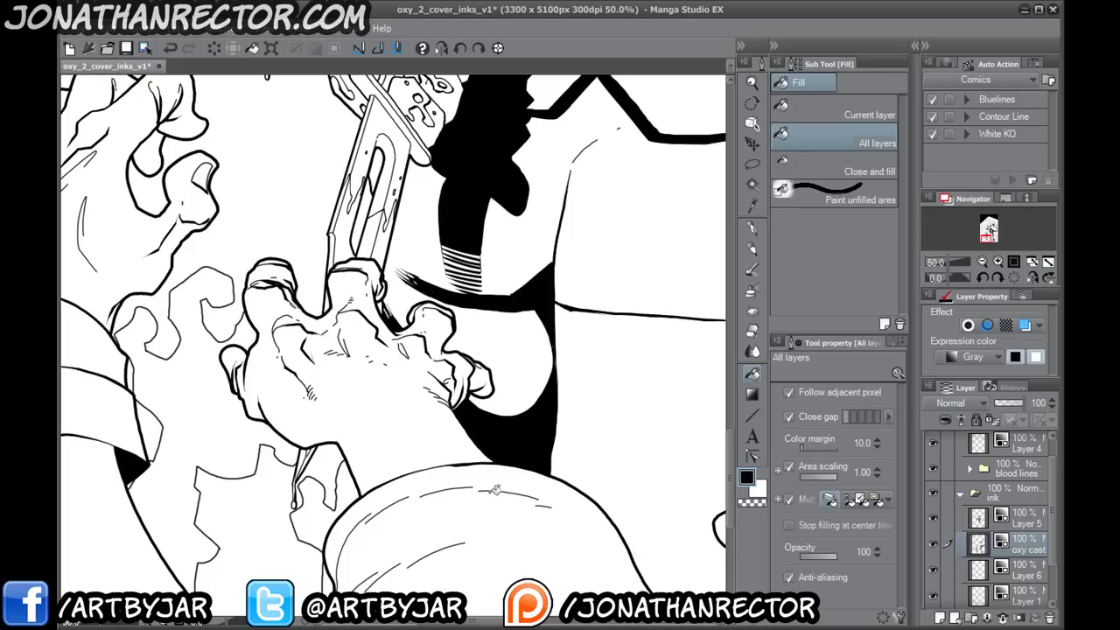
- Outline a curved shadow edge with the Mapping pen below the trouser seam, between the two reaching hands and down to the sleeves
drag(479, 449, 376, 385)
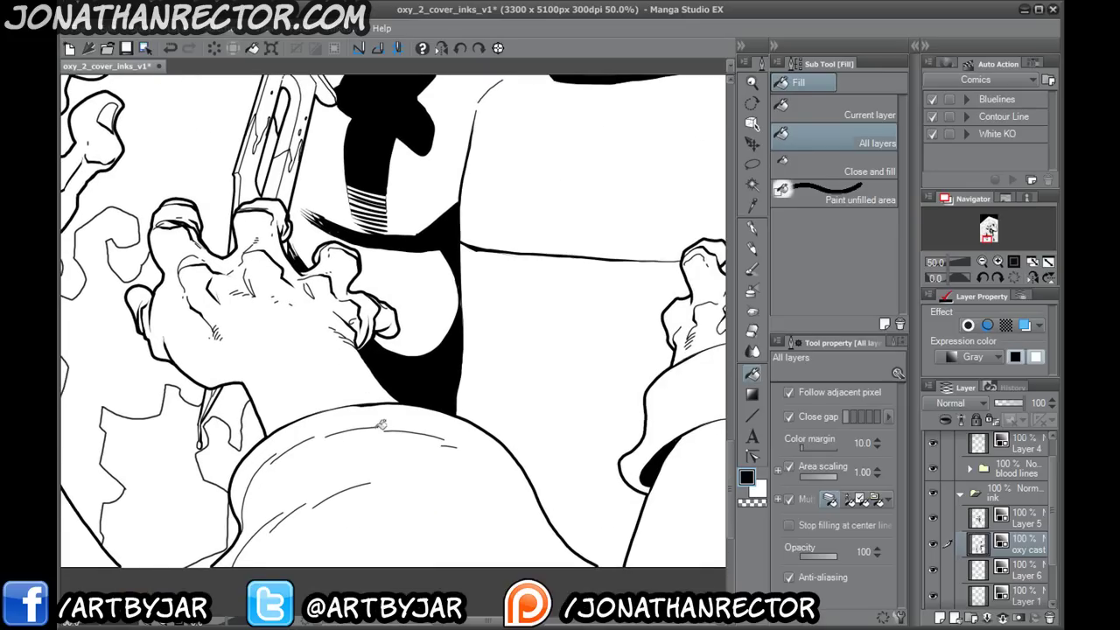
key(p)
scroll(714, 199, up, 2)
drag(263, 436, 274, 325)
scroll(275, 358, down, 2)
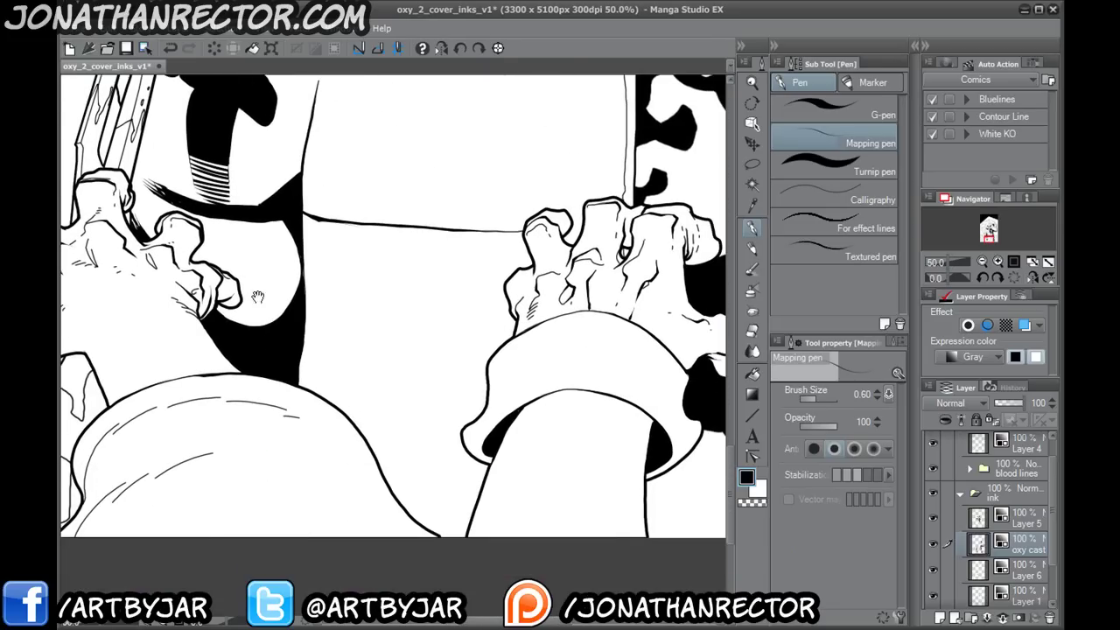
drag(258, 394, 316, 376)
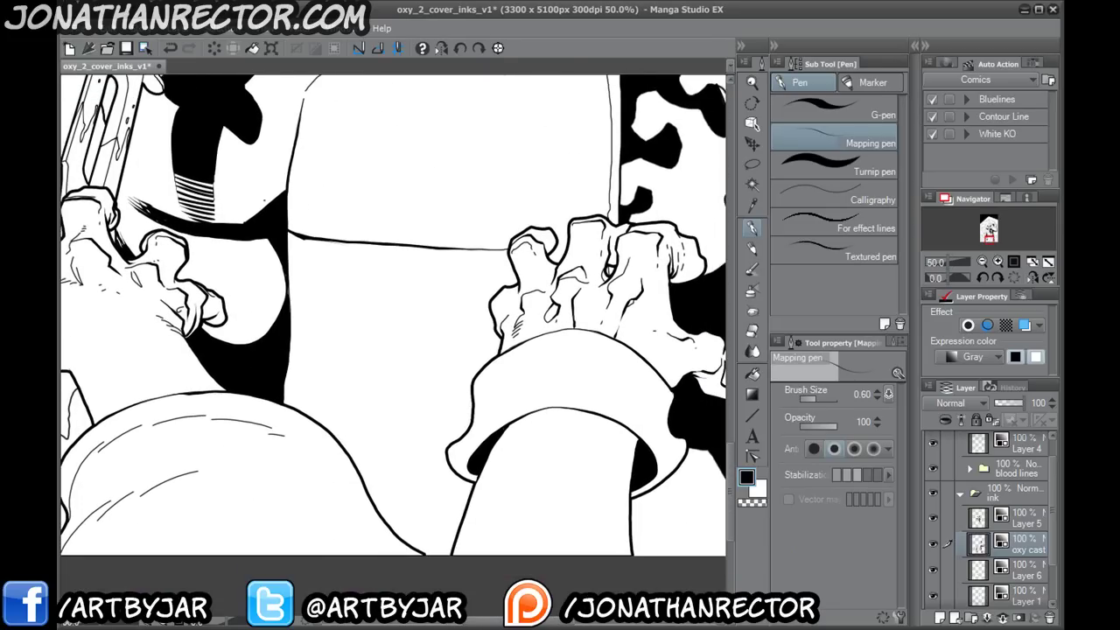
drag(338, 316, 330, 307)
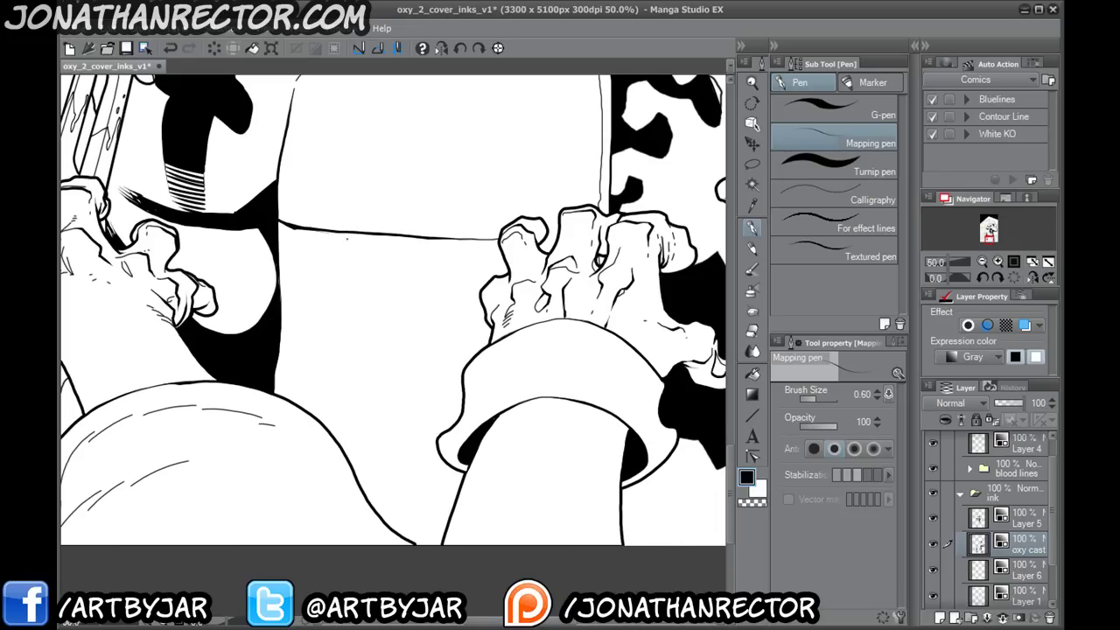
mouse_move(276, 252)
mouse_down()
mouse_move(345, 238)
mouse_move(424, 254)
mouse_move(473, 332)
mouse_move(447, 433)
mouse_move(408, 508)
mouse_up()
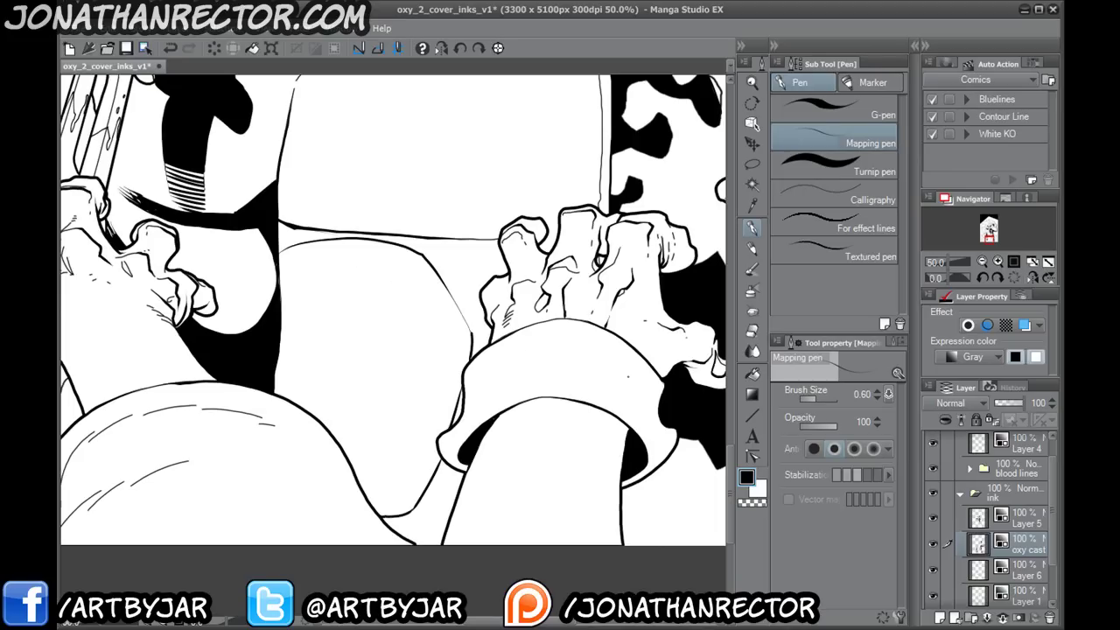
- Fill the shadow beneath the seam and the gap between the two sleeves with black, and save the file
key(g)
click(294, 232)
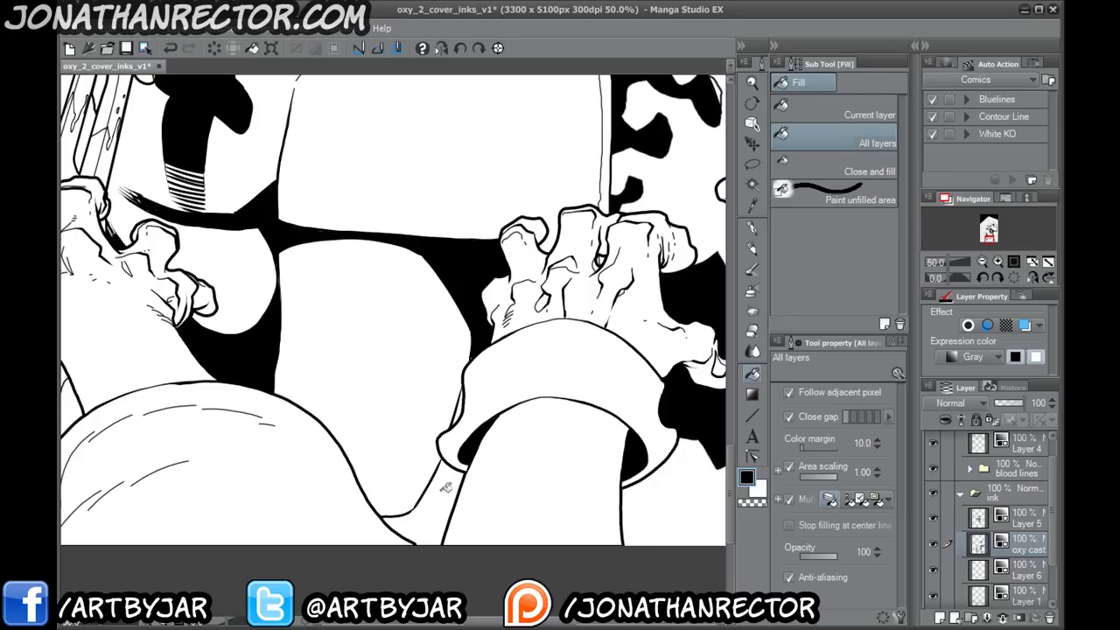
click(446, 487)
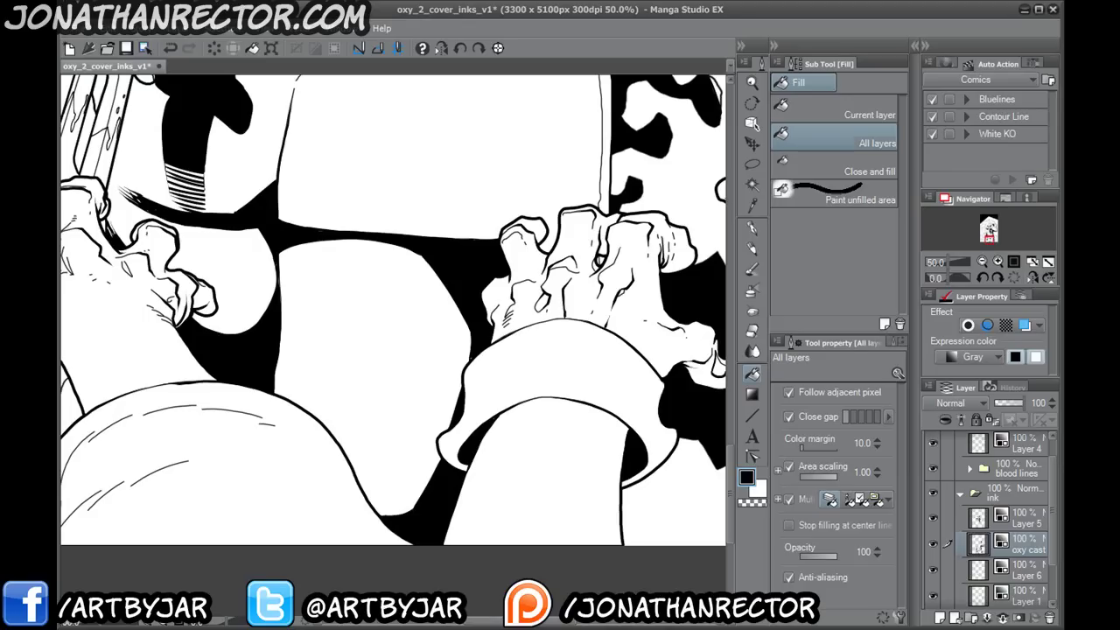
key(ctrl+s)
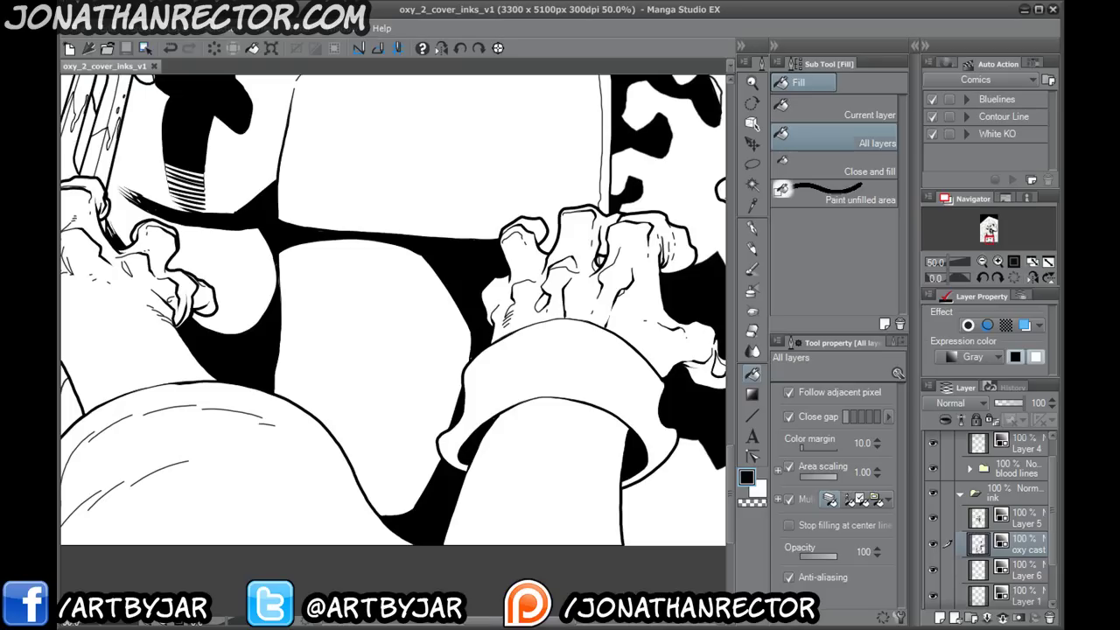
- Outline tapered fold shadows with the Mapping pen along the outer edge of the trouser leg, from the jacket hem to the cuffed hand
click(752, 227)
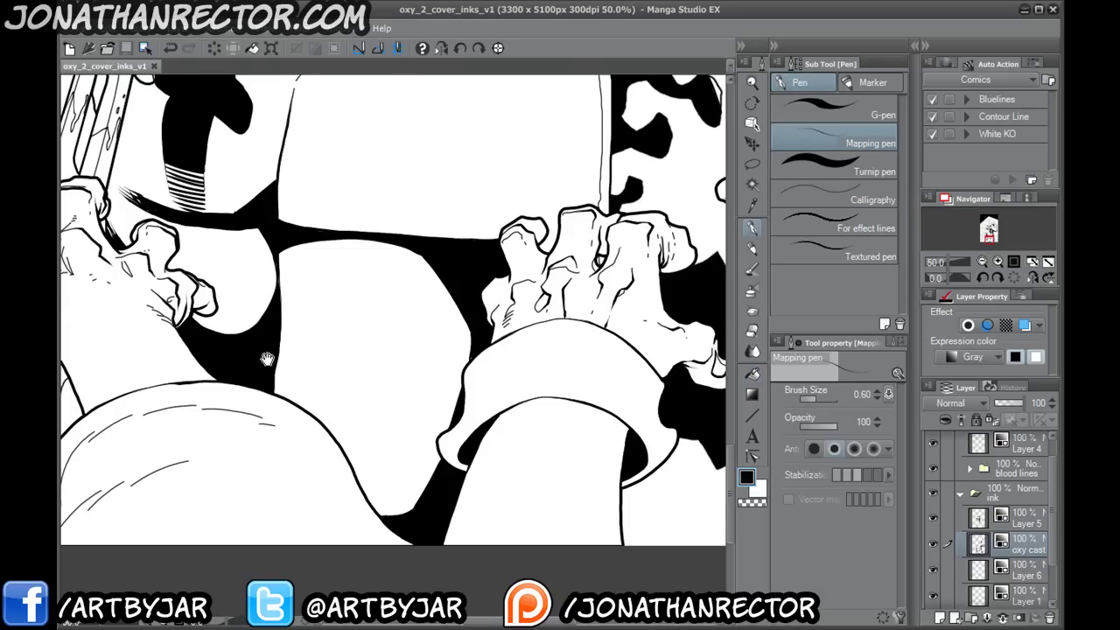
drag(246, 367, 317, 457)
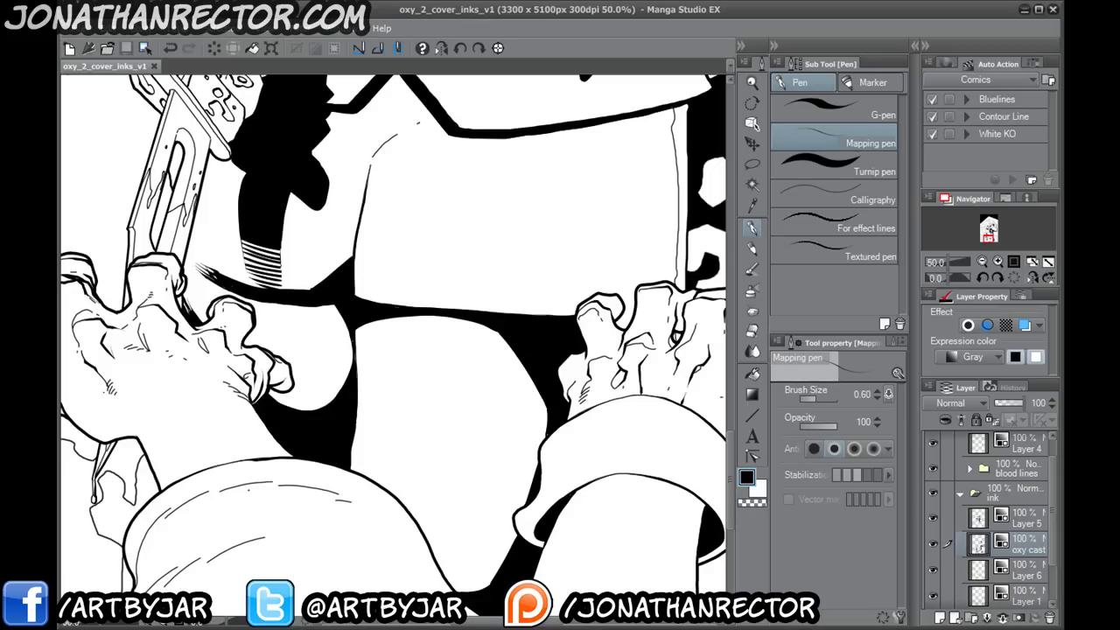
drag(396, 231, 360, 498)
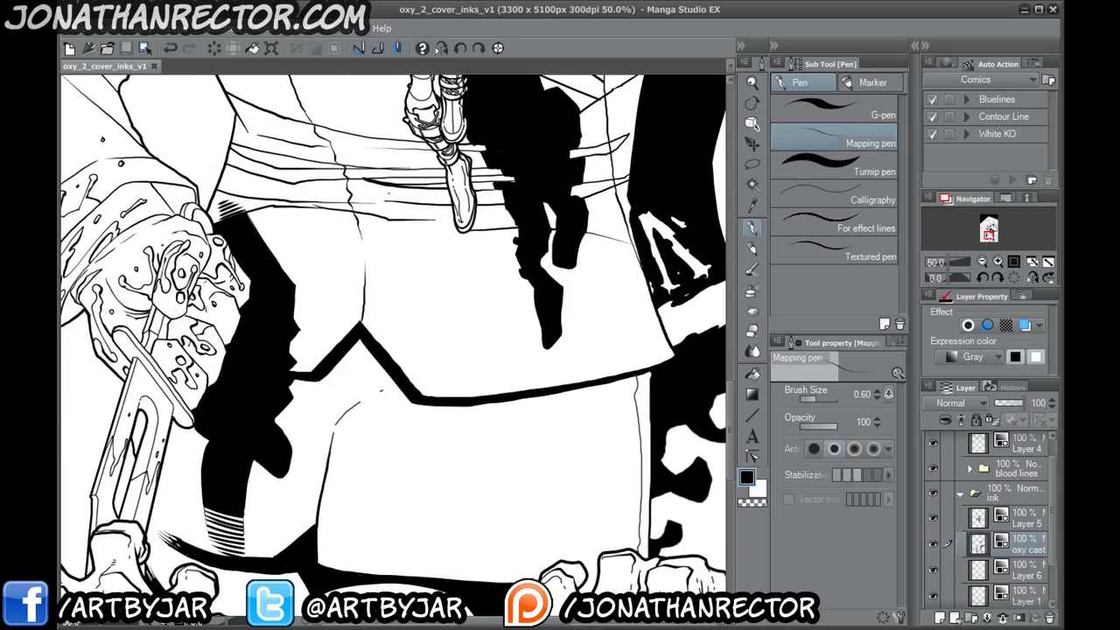
drag(272, 464, 446, 157)
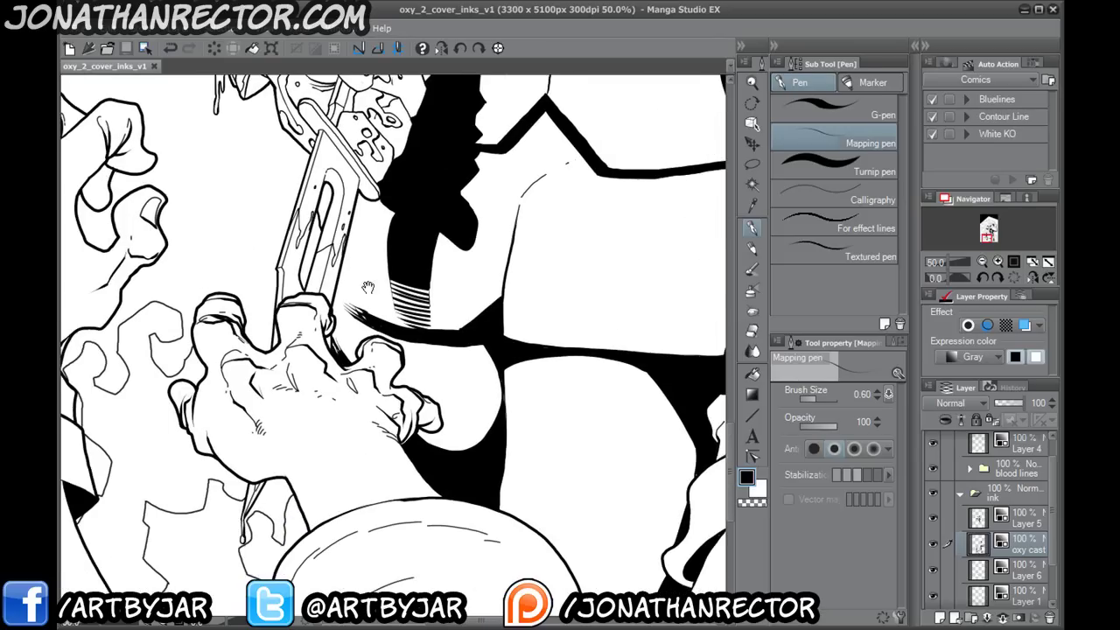
drag(389, 338, 379, 417)
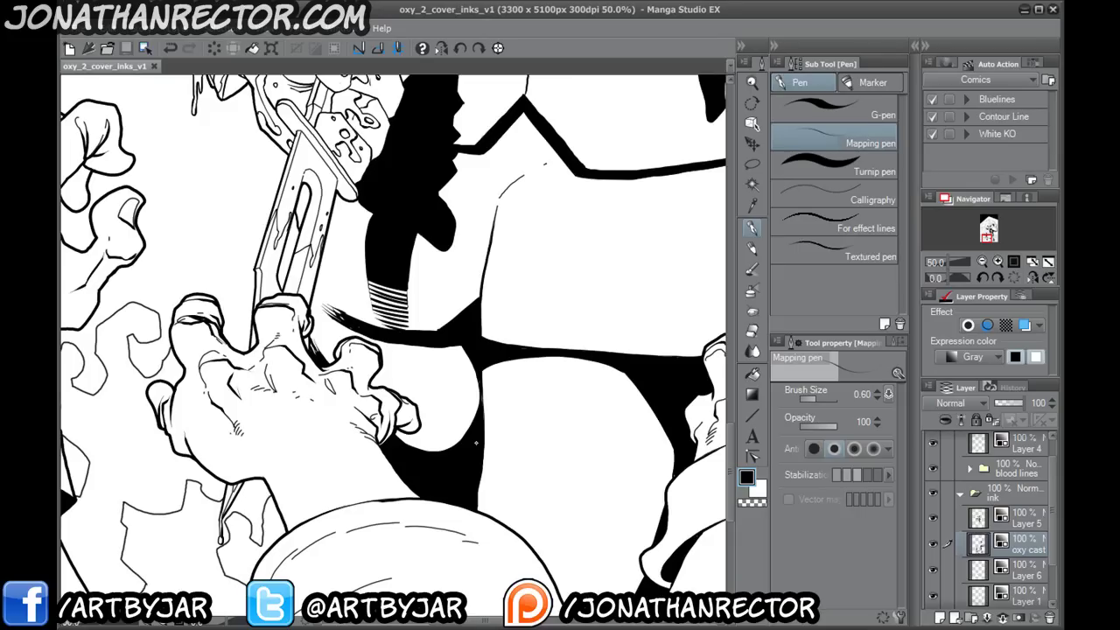
drag(402, 458, 274, 349)
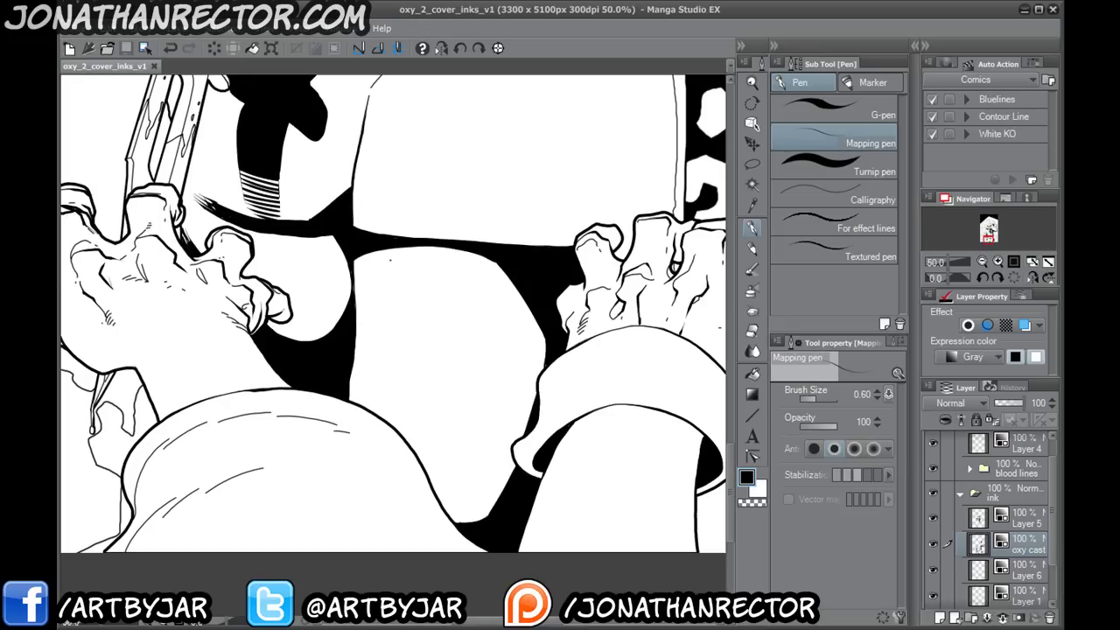
drag(366, 350, 347, 482)
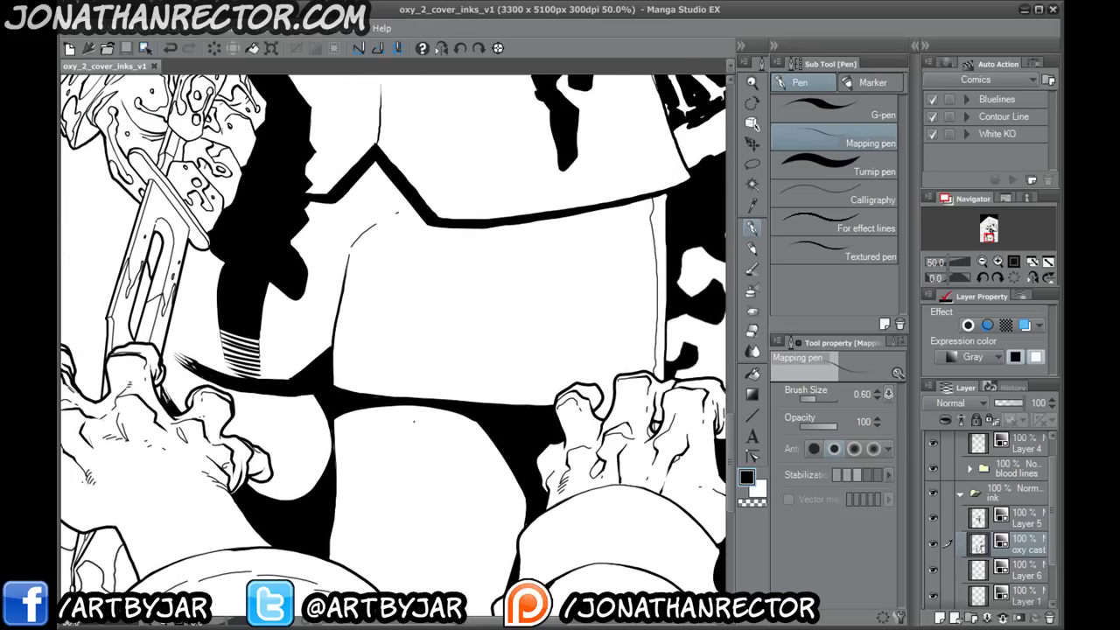
drag(334, 371, 294, 353)
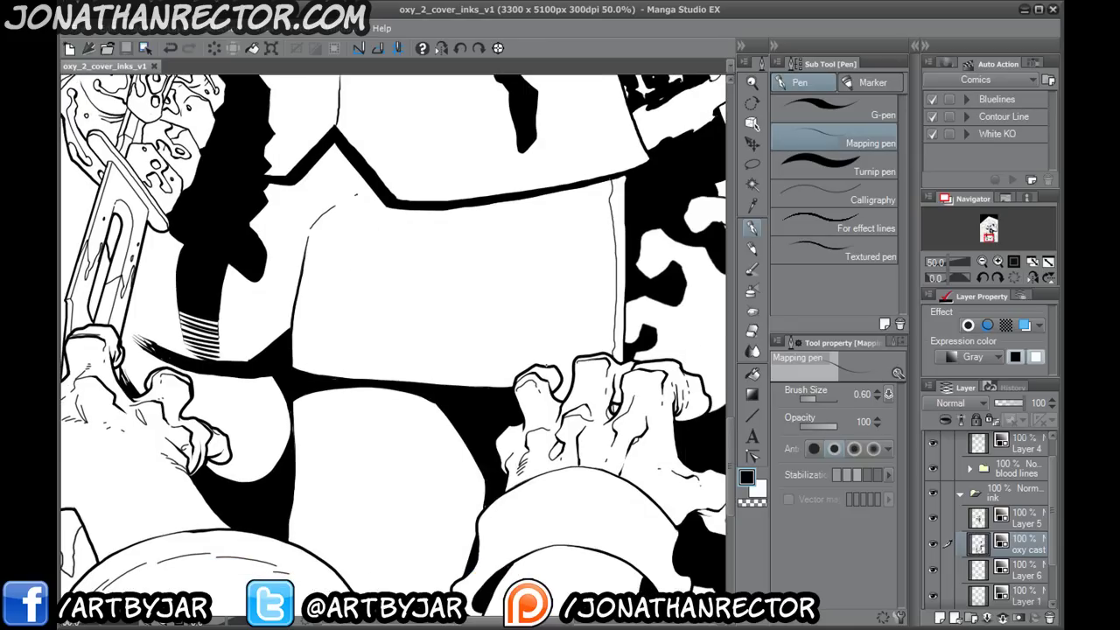
mouse_move(547, 362)
mouse_down()
mouse_move(579, 312)
mouse_move(570, 193)
mouse_move(555, 280)
mouse_move(553, 191)
mouse_up()
drag(554, 291, 528, 348)
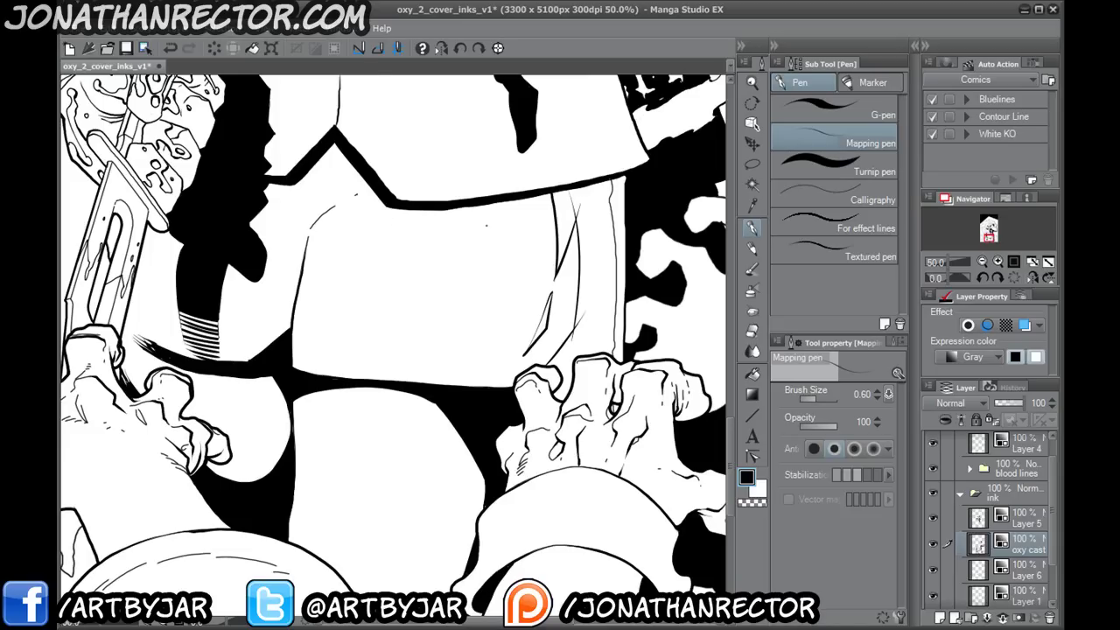
drag(607, 216, 610, 341)
- Fill the fold shadows along the trouser leg's outer edge with black, leaving thin white highlight slivers
click(752, 374)
click(569, 225)
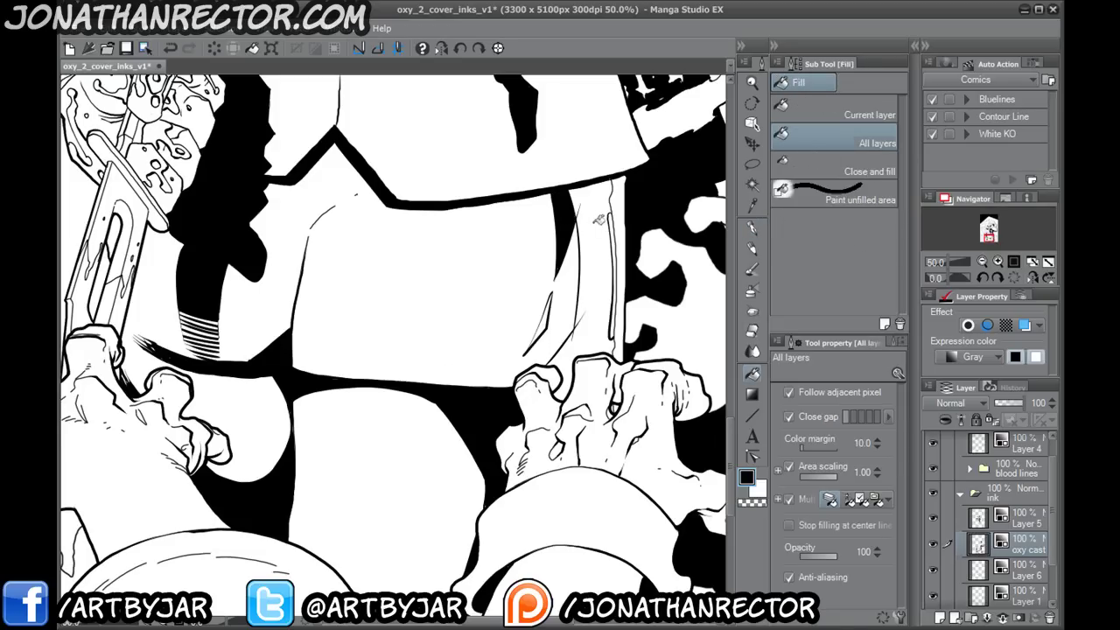
click(594, 223)
click(613, 217)
click(547, 314)
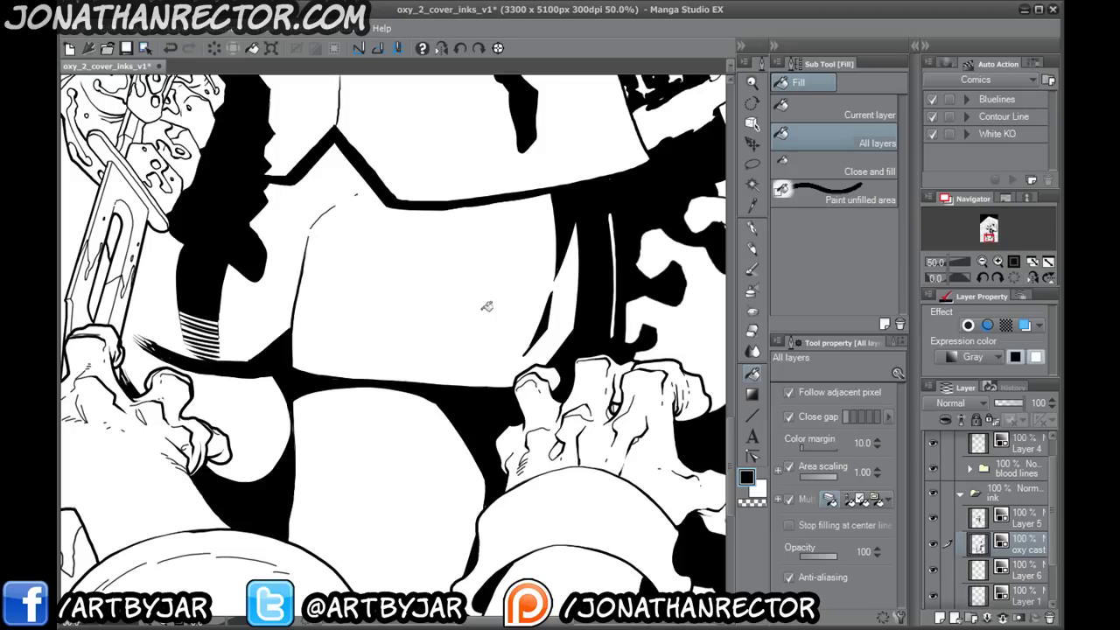
- Round off the inner upper corner of the white area below the trouser seam with a pen curve and fill the corner black
click(752, 227)
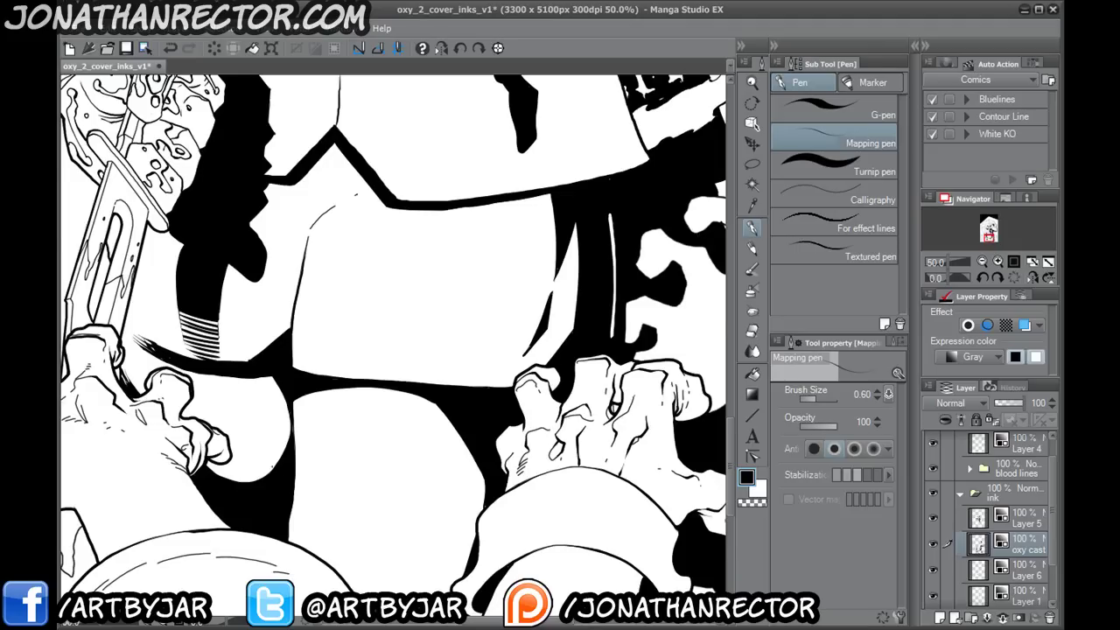
drag(300, 471, 435, 339)
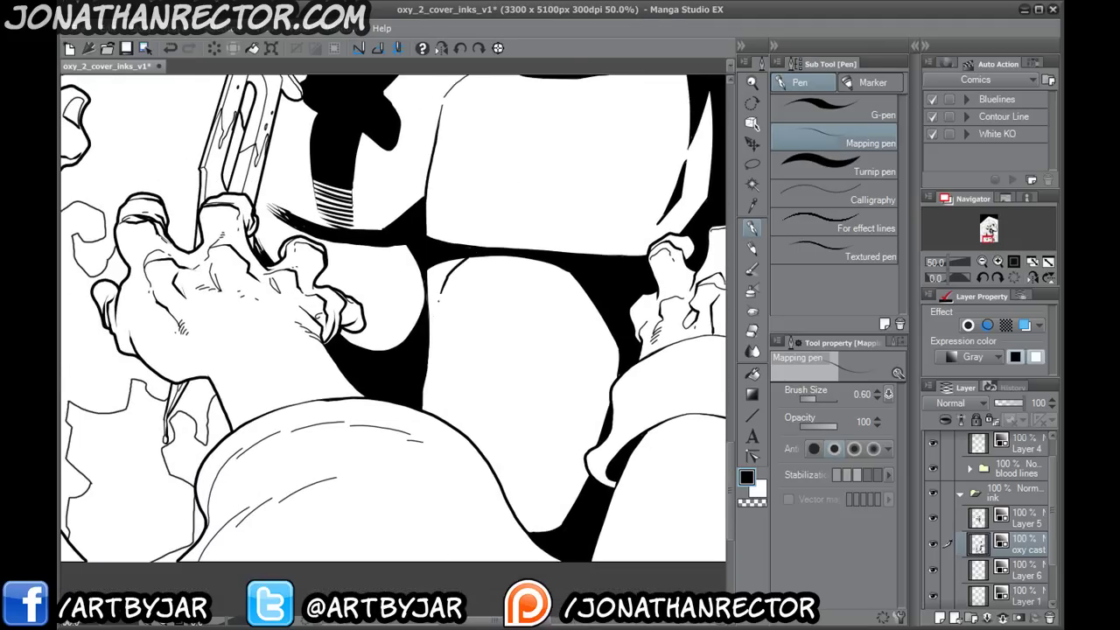
click(752, 374)
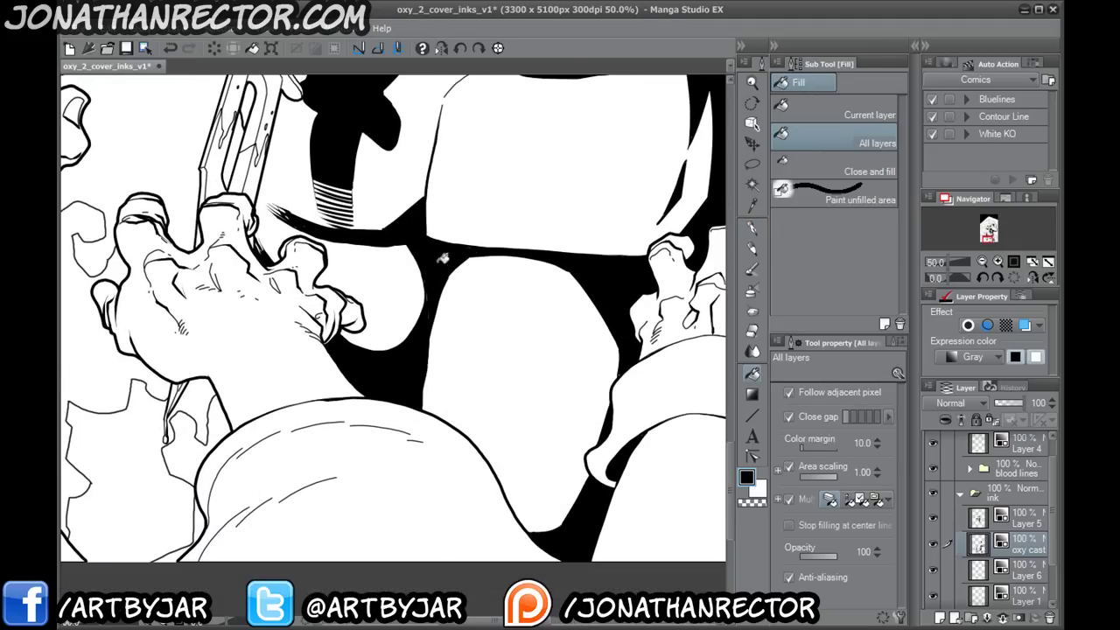
- Draw a tighter shadow edge around the reaching hand's outer fingers and fill the area between it and the existing shadow with black
click(752, 227)
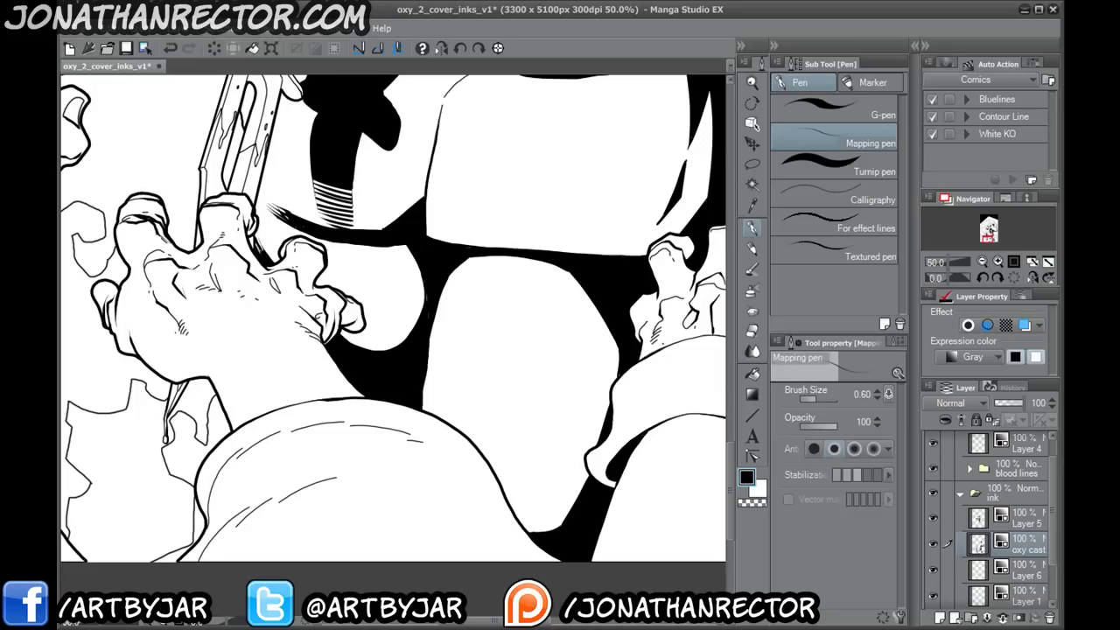
drag(295, 397, 365, 466)
mouse_move(426, 309)
mouse_down()
mouse_move(461, 337)
mouse_move(443, 378)
mouse_move(431, 379)
mouse_up()
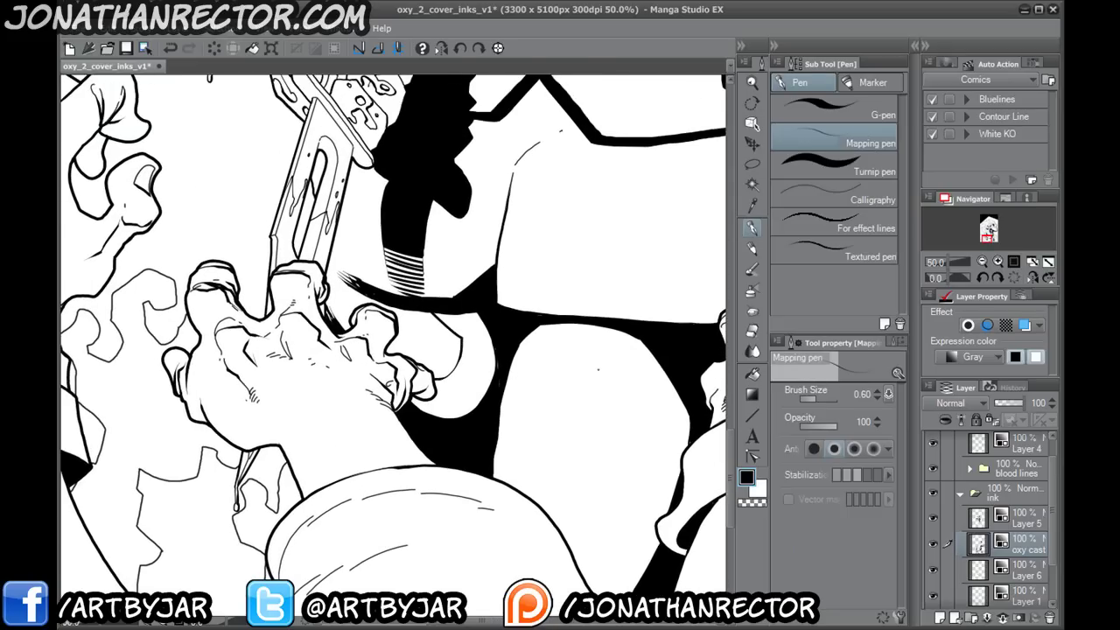
click(752, 374)
click(465, 385)
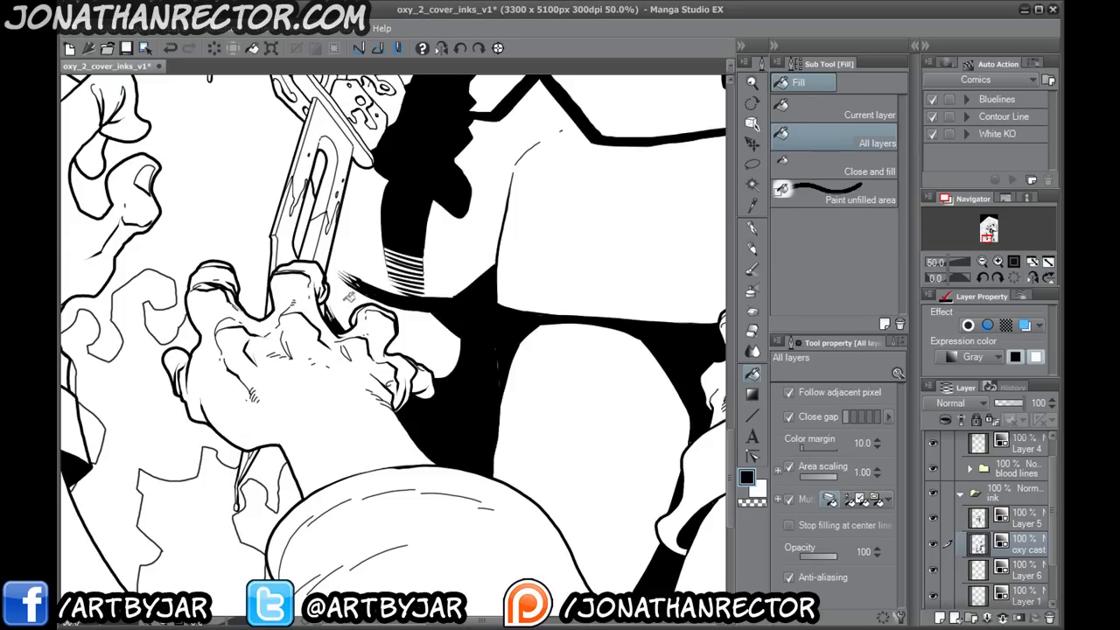
- Close the gap between the shadow band's outer tip and the knife with the Mapping pen, and fill the area above the fingers with black
click(355, 334)
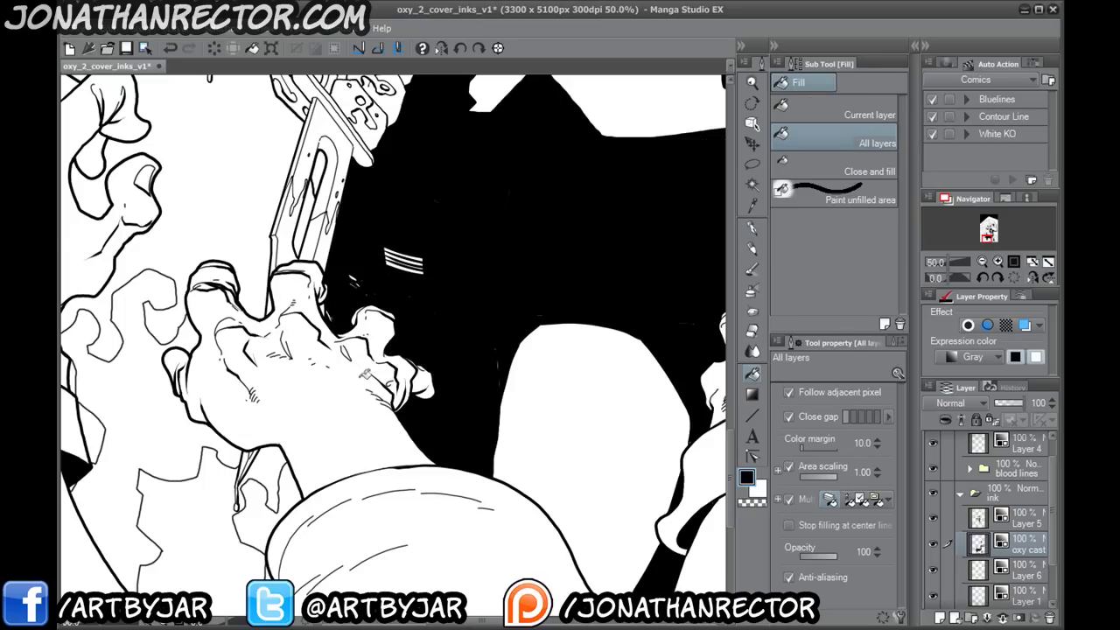
key(ctrl+z)
click(752, 228)
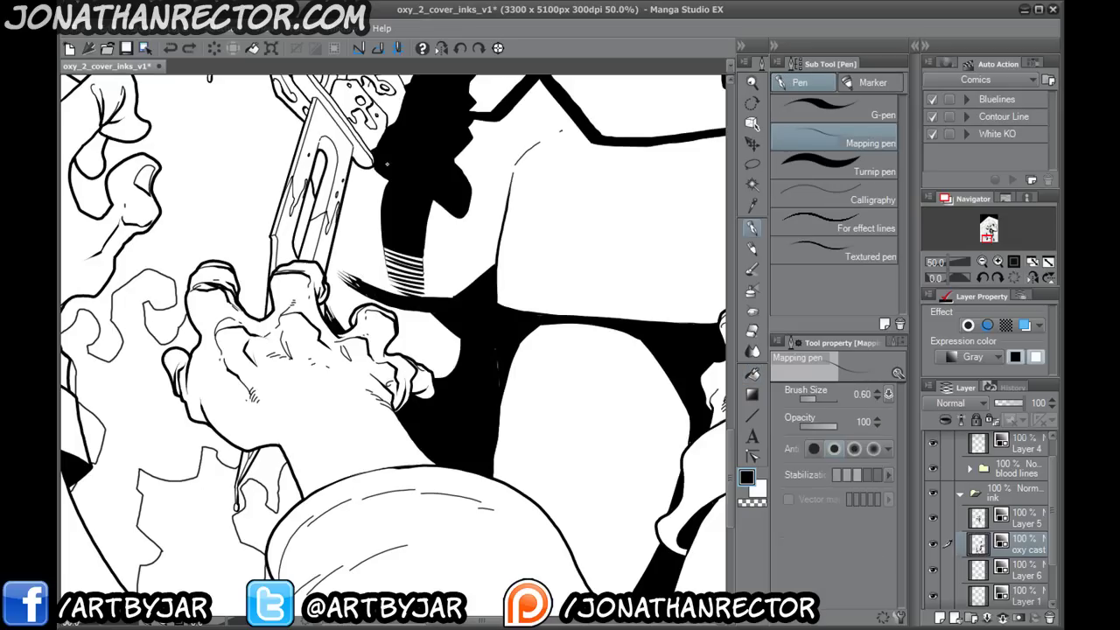
mouse_move(395, 303)
mouse_down()
mouse_move(379, 309)
mouse_move(325, 270)
mouse_up()
click(752, 374)
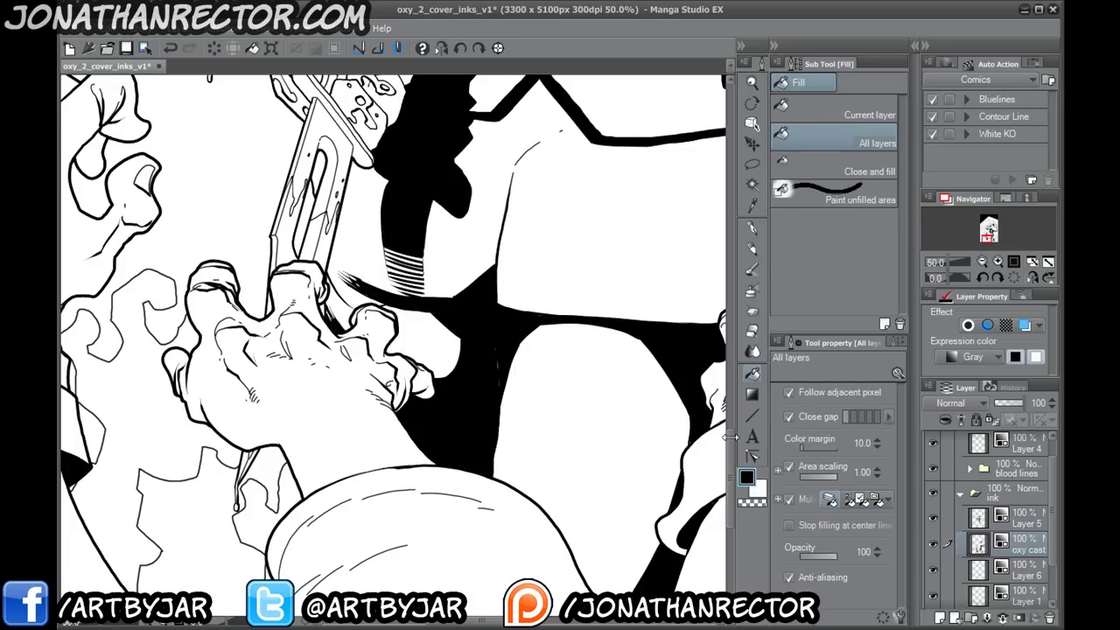
click(435, 335)
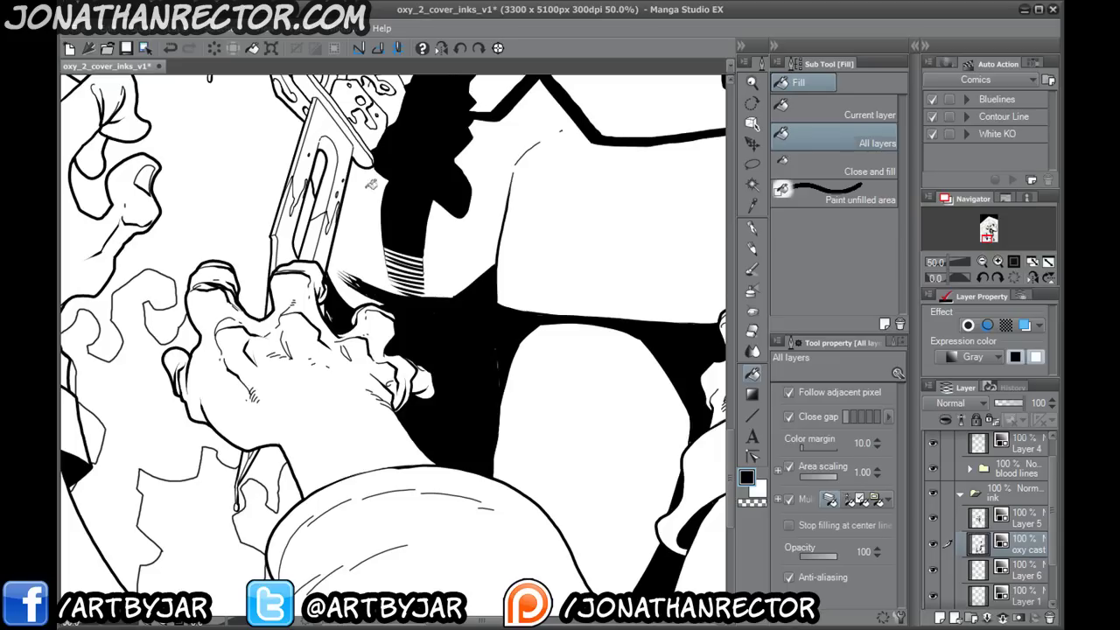
- Examine the balance of blacks across the whole cover in mirrored and unmirrored views
click(440, 49)
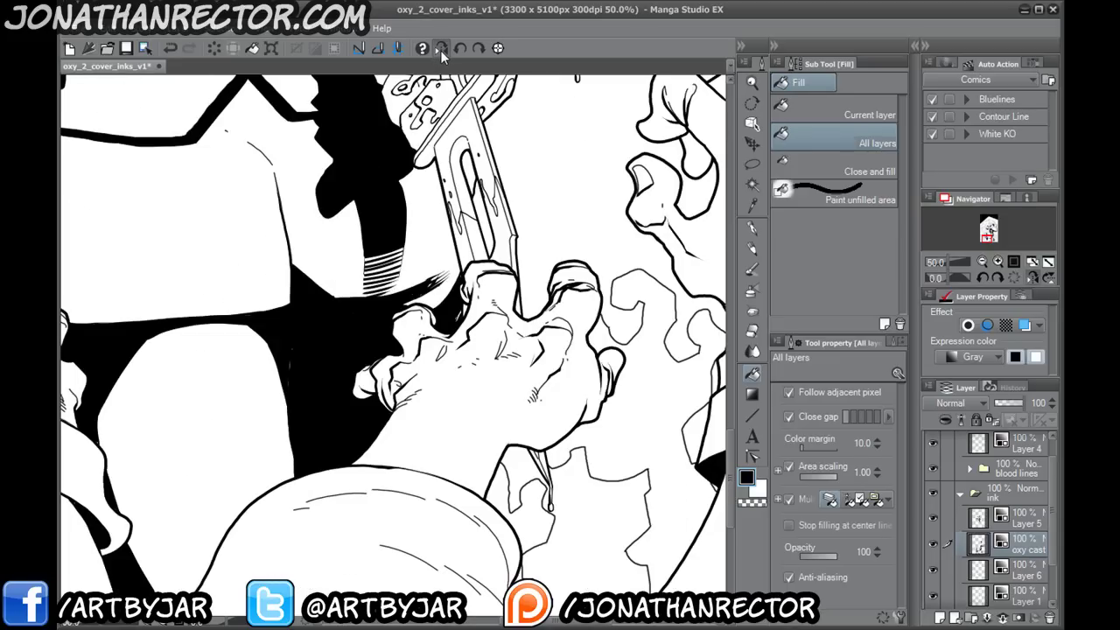
key(ctrl+minus)
key(ctrl+minus)
key(ctrl+minus)
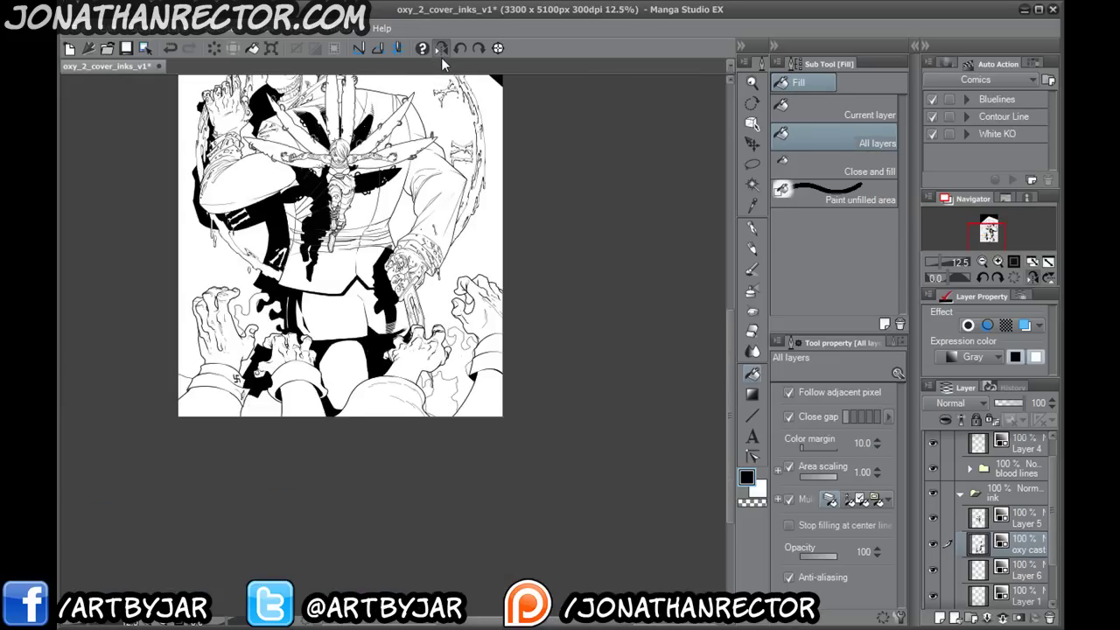
drag(290, 310, 347, 360)
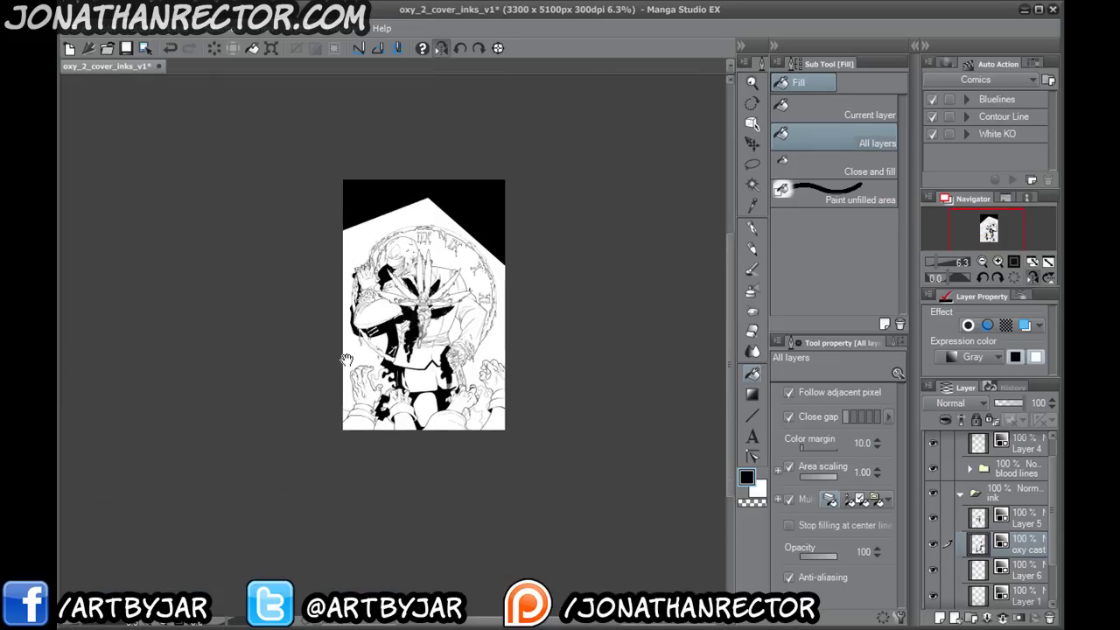
click(440, 49)
key(ctrl+plus)
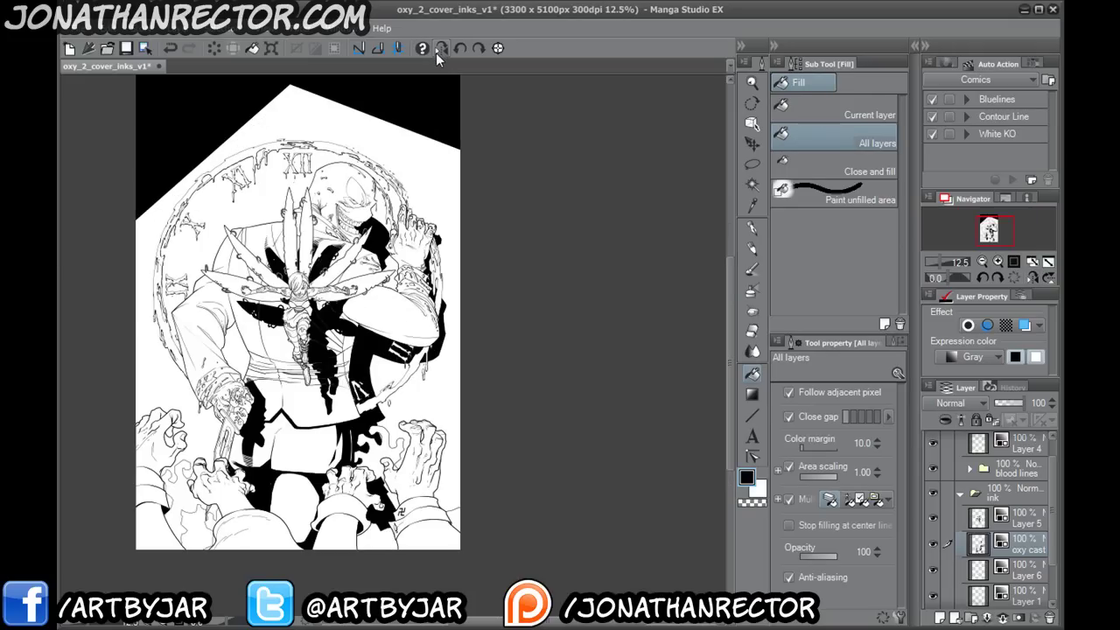
- Examine the solid blacks and cast shadows from the reaching hands at the base of the cover up to the large figure's head
key(ctrl+plus)
scroll(236, 263, down, 5)
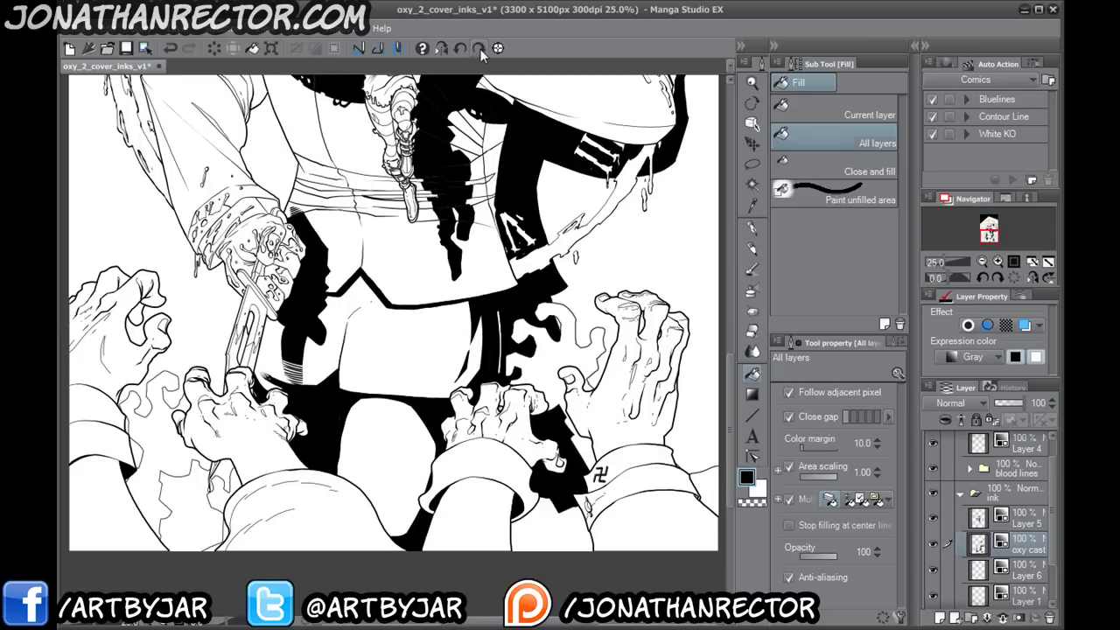
click(171, 48)
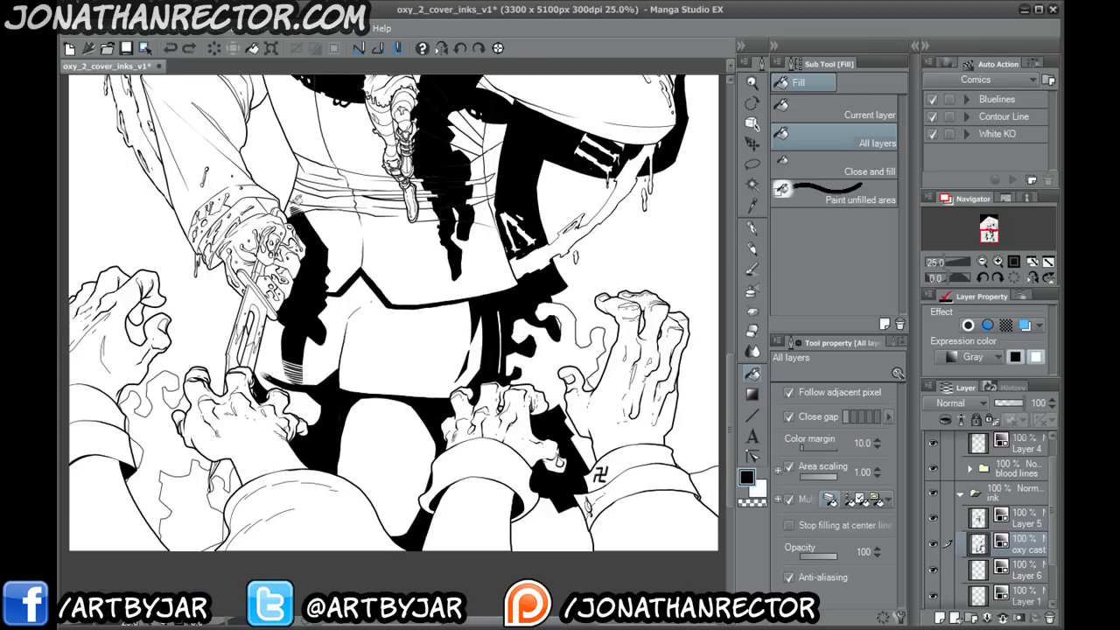
scroll(304, 369, down, 2)
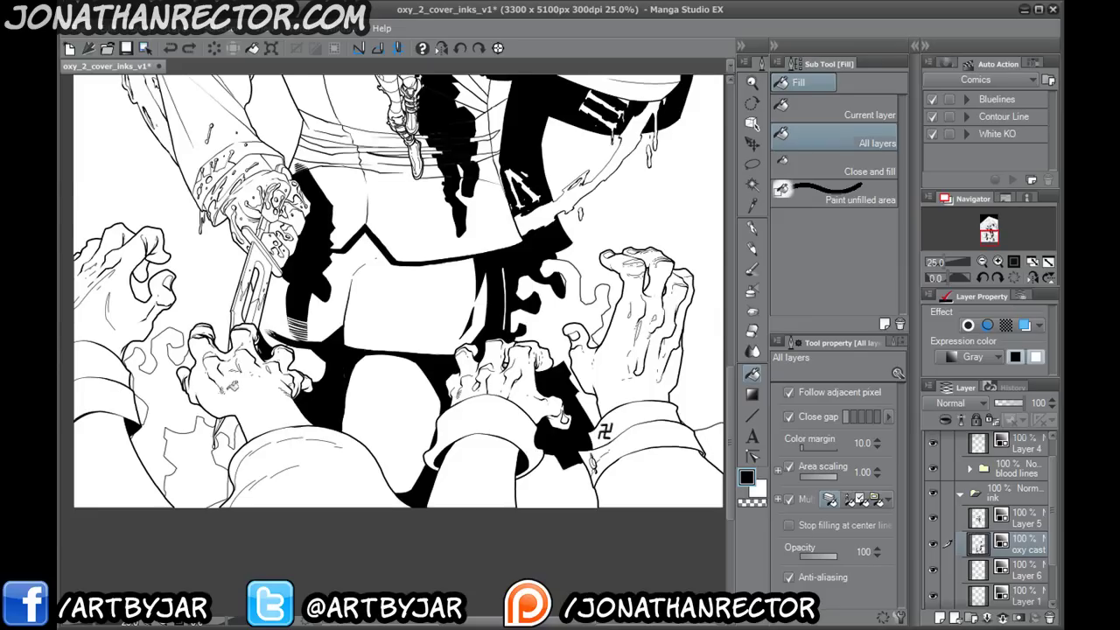
scroll(305, 369, up, 1)
click(752, 228)
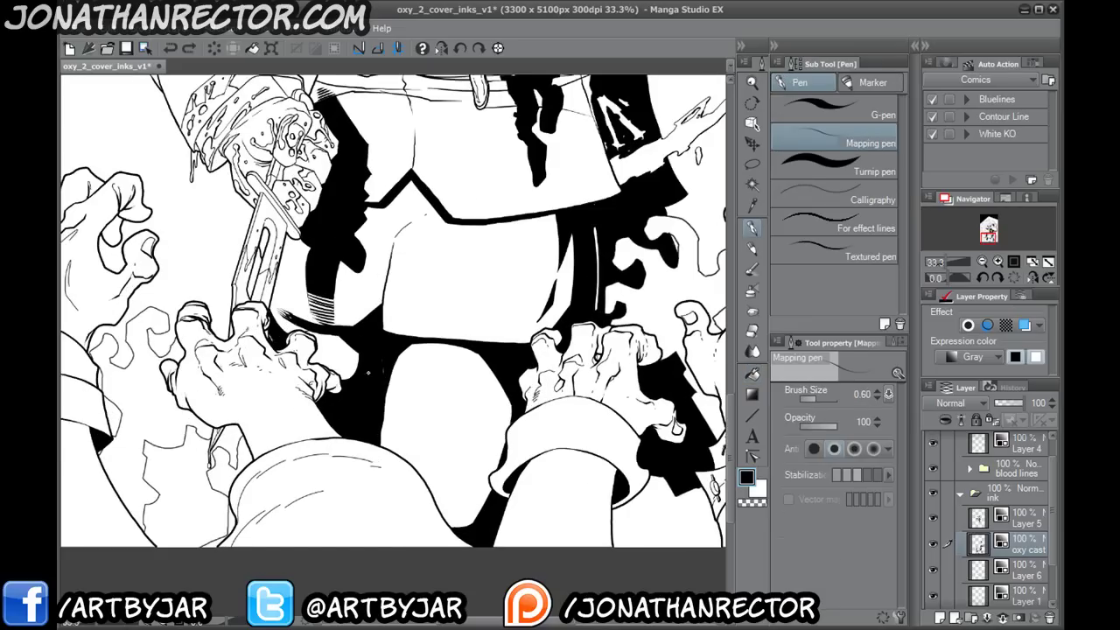
drag(383, 366, 383, 373)
drag(296, 177, 317, 434)
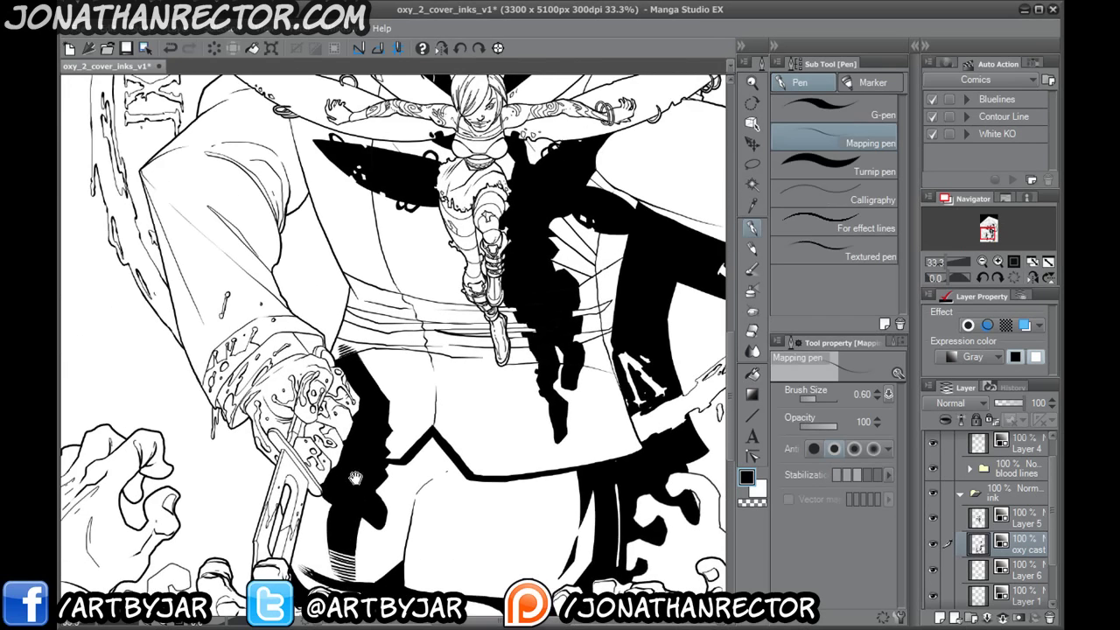
drag(361, 484, 326, 581)
drag(286, 427, 311, 470)
mouse_move(525, 289)
mouse_down()
mouse_move(533, 464)
mouse_move(333, 551)
mouse_up()
drag(227, 565, 314, 534)
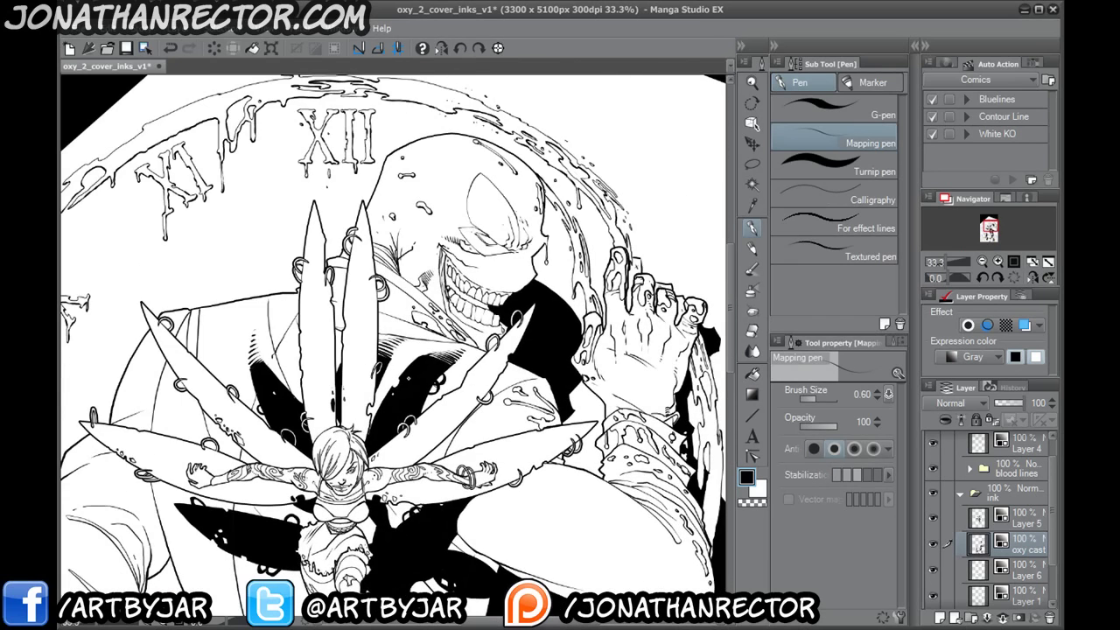
- Save the cover file, add a new raster layer above the oxy cast layer and set its expression color to Gray
key(ctrl+s)
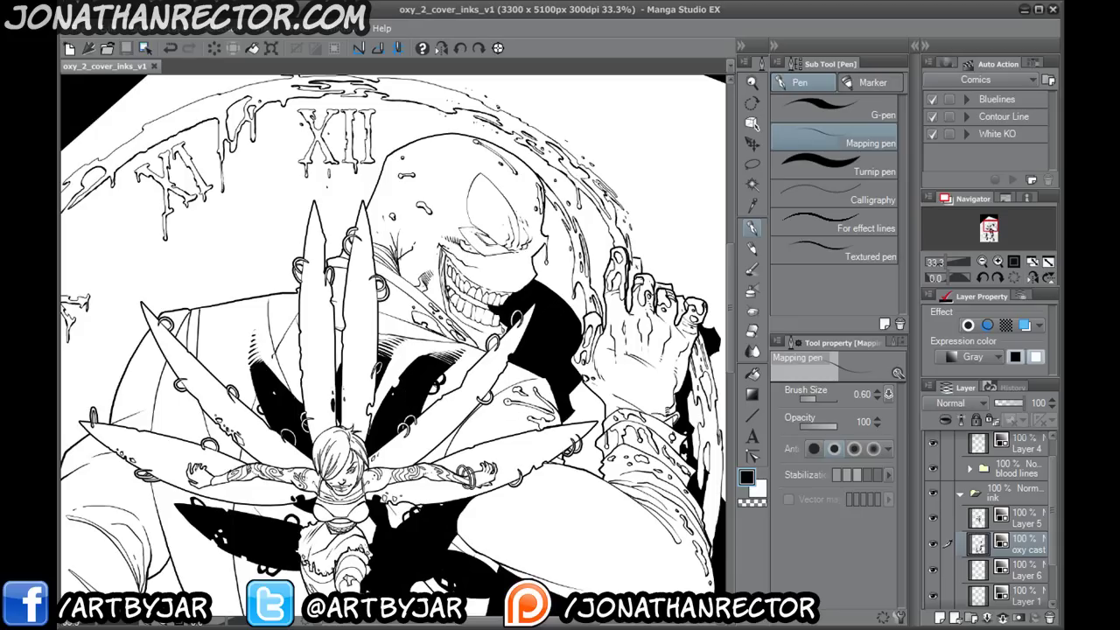
click(941, 618)
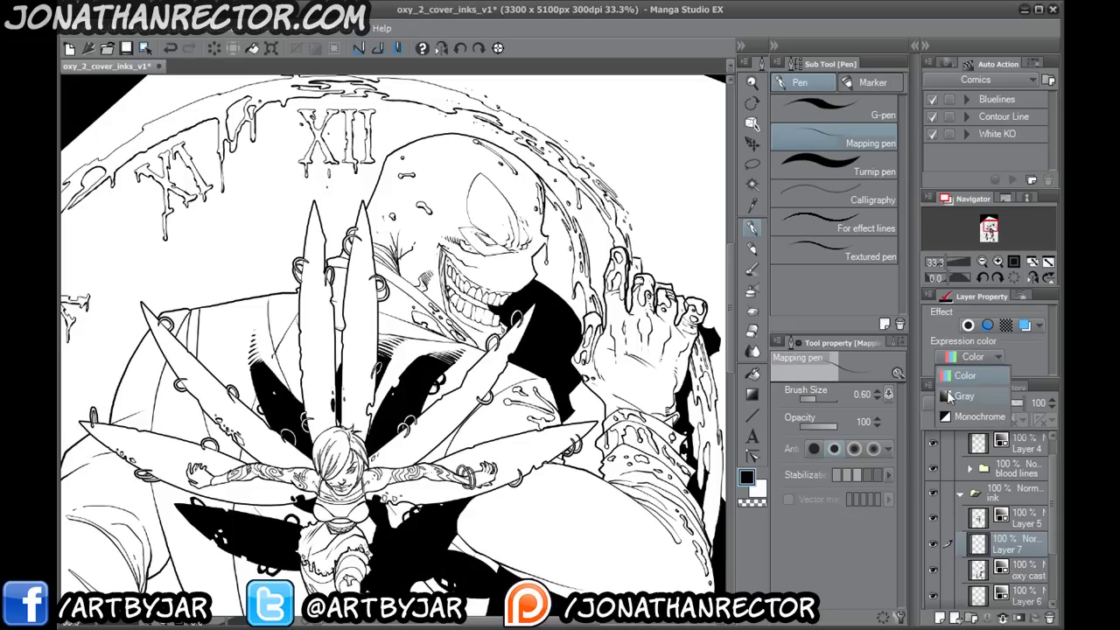
drag(370, 375, 340, 390)
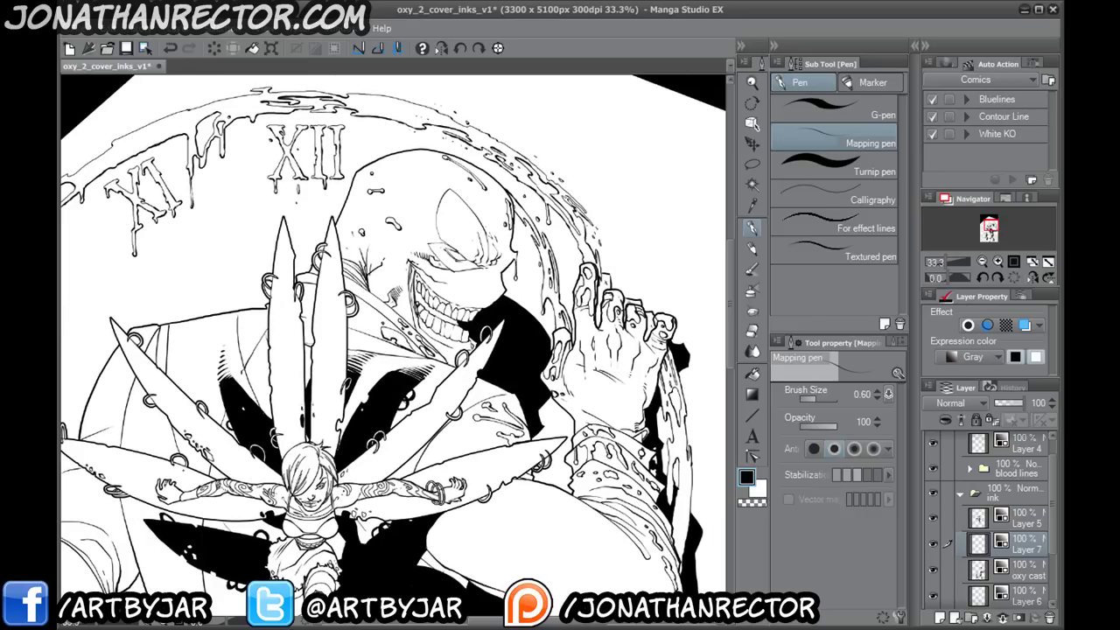
- Fill the hatched shadow area under the large figure's eye and the hatched patch on the cheek beside the mouth with black
drag(261, 499, 300, 267)
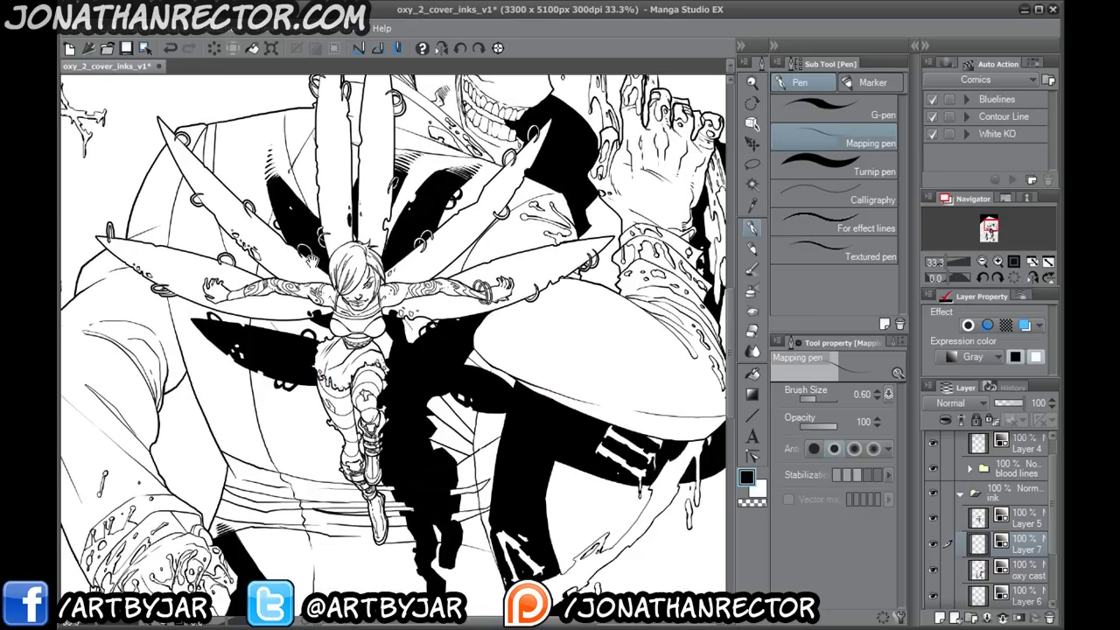
drag(372, 302, 355, 539)
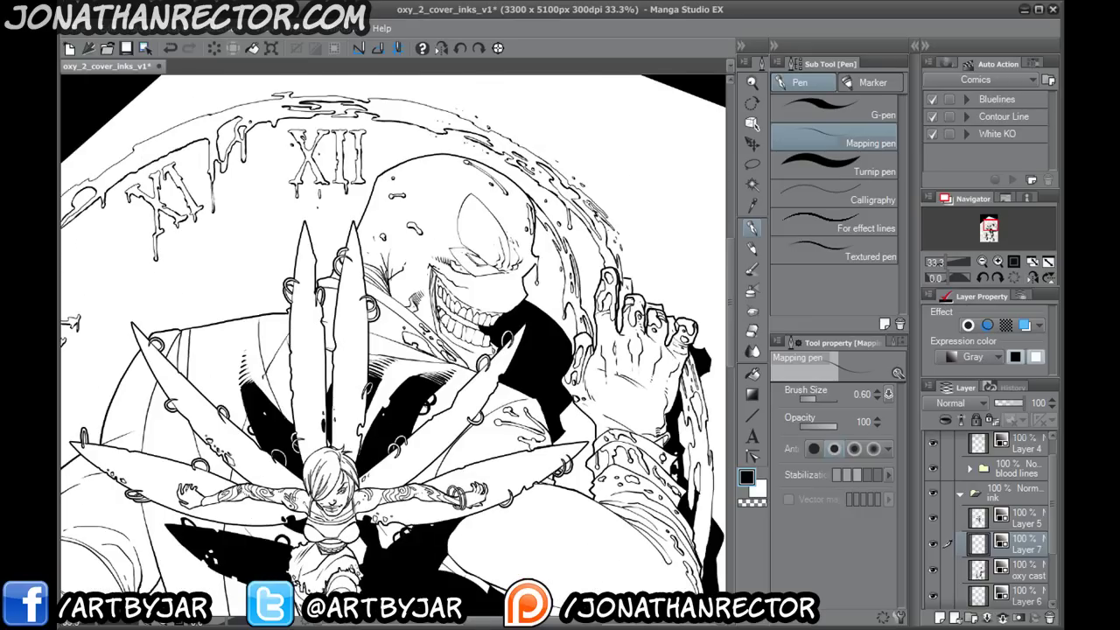
scroll(337, 534, up, 2)
drag(469, 293, 306, 568)
drag(329, 428, 252, 510)
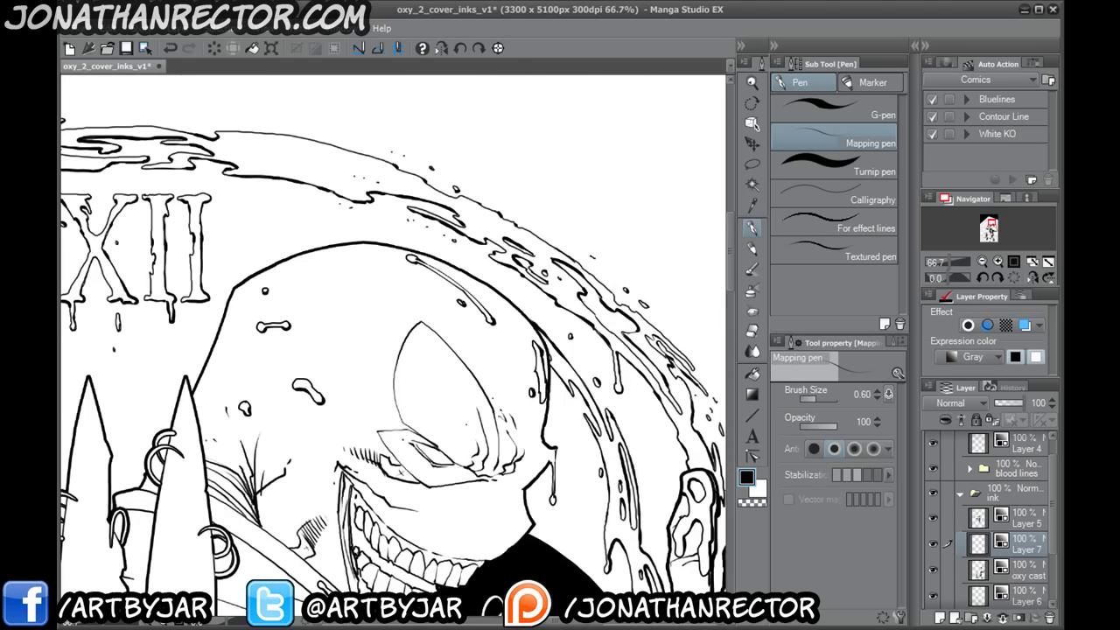
scroll(207, 436, up, 1)
key(Tab)
drag(506, 466, 297, 279)
key(Tab)
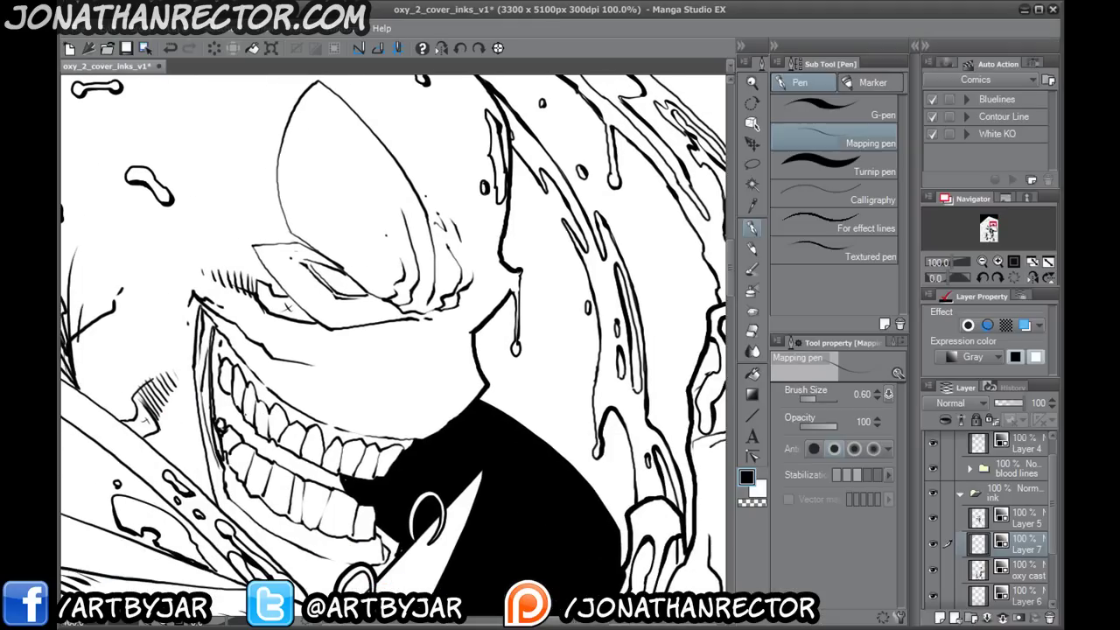
key(g)
click(275, 292)
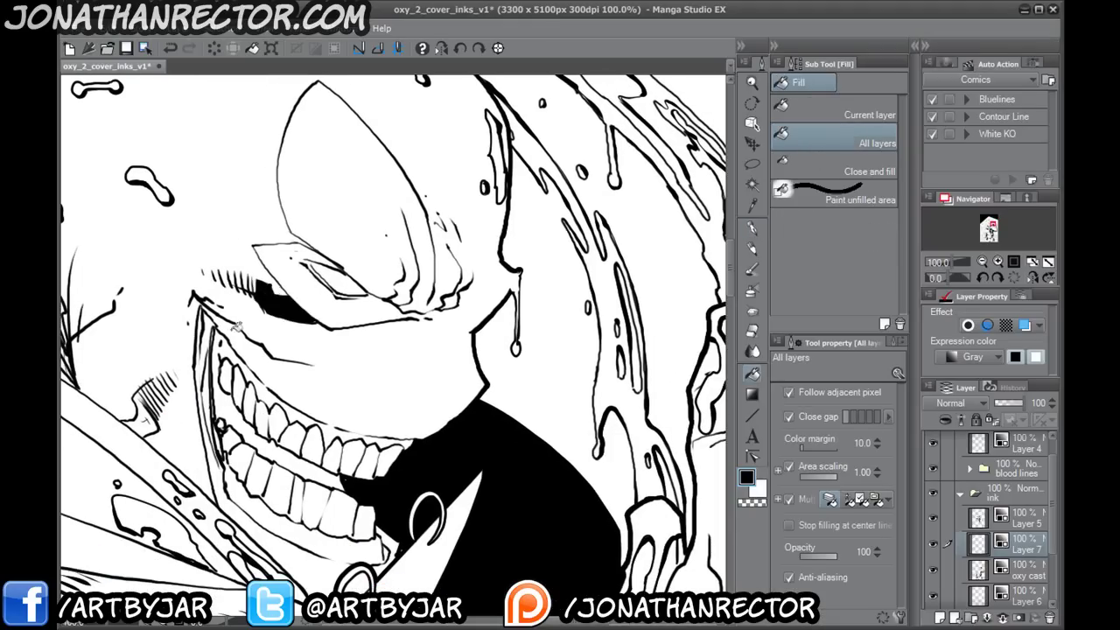
drag(175, 431, 259, 382)
click(226, 367)
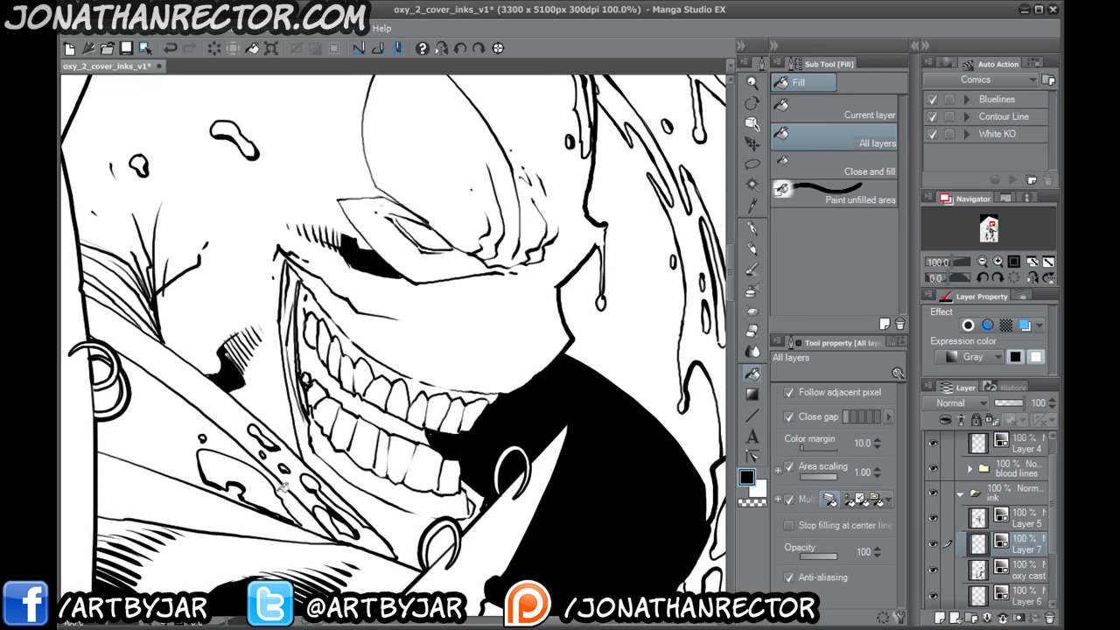
- Draw a curved shadow edge inside the large figure's eye area from its outer corner toward the inner eye slit with the Mapping pen
click(753, 229)
scroll(694, 213, up, 1)
key(Tab)
scroll(692, 217, up, 1)
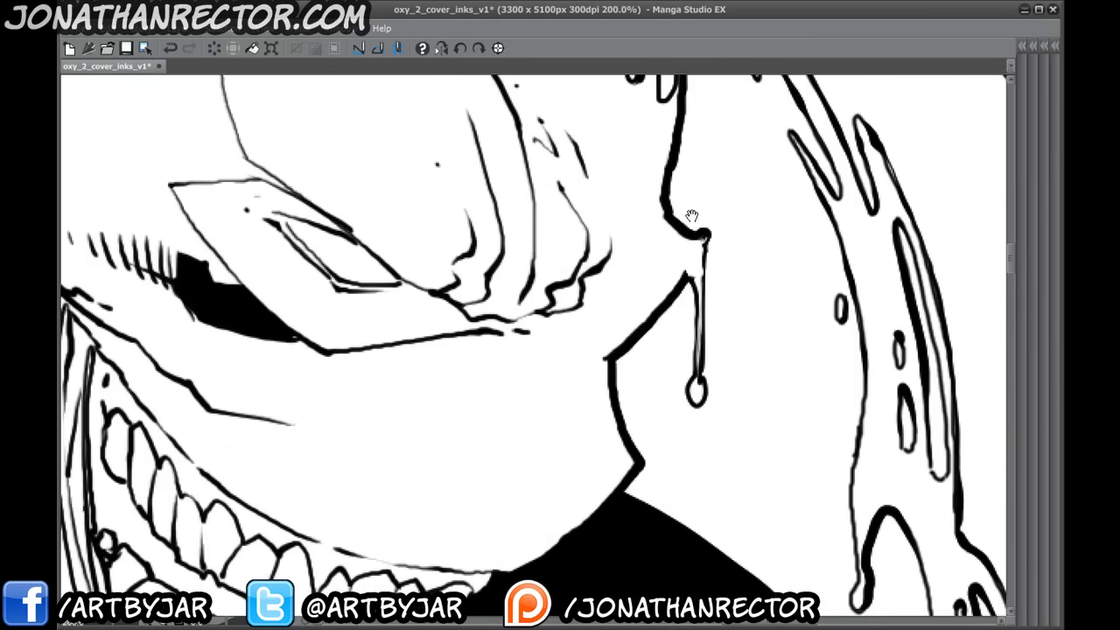
drag(692, 216, 1002, 120)
drag(273, 397, 452, 331)
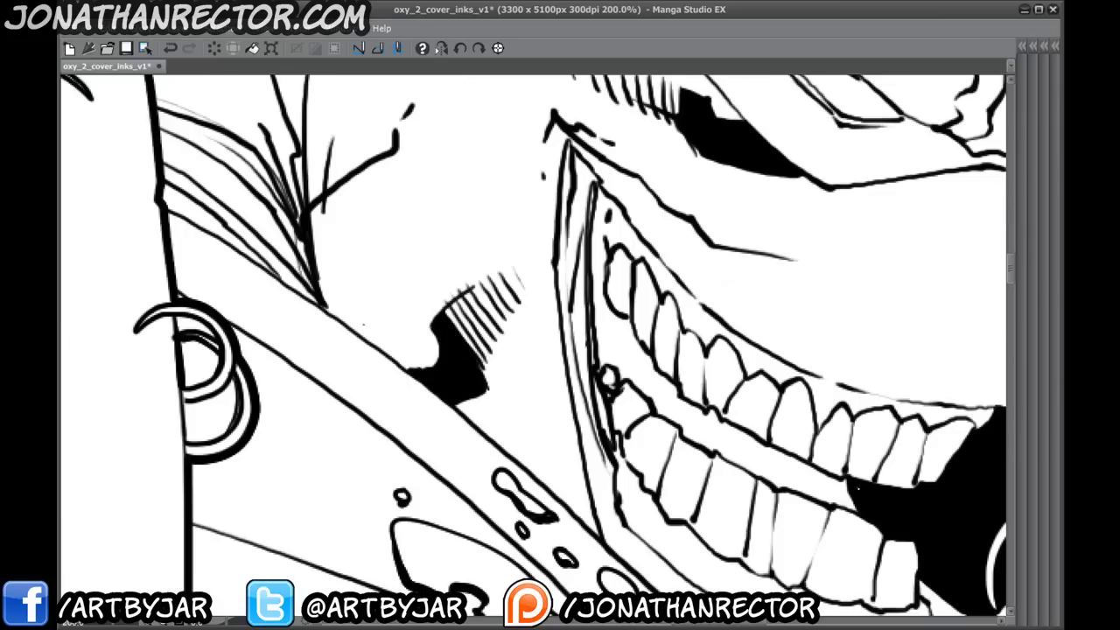
drag(492, 359, 345, 509)
drag(348, 446, 541, 399)
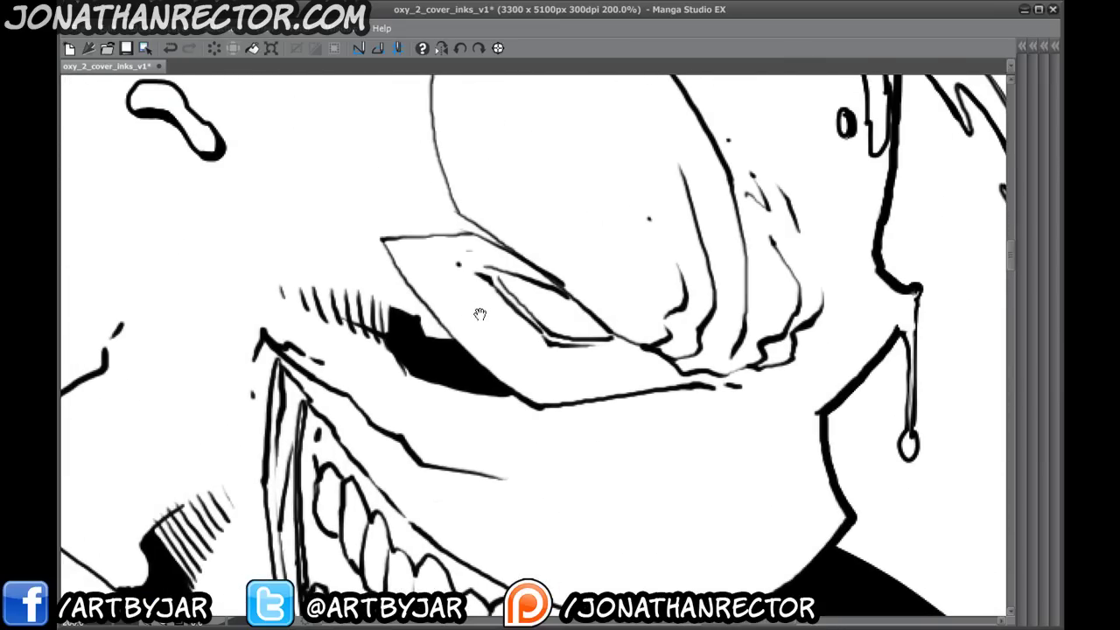
mouse_move(478, 276)
mouse_down()
mouse_move(504, 334)
mouse_move(433, 296)
mouse_move(391, 251)
mouse_up()
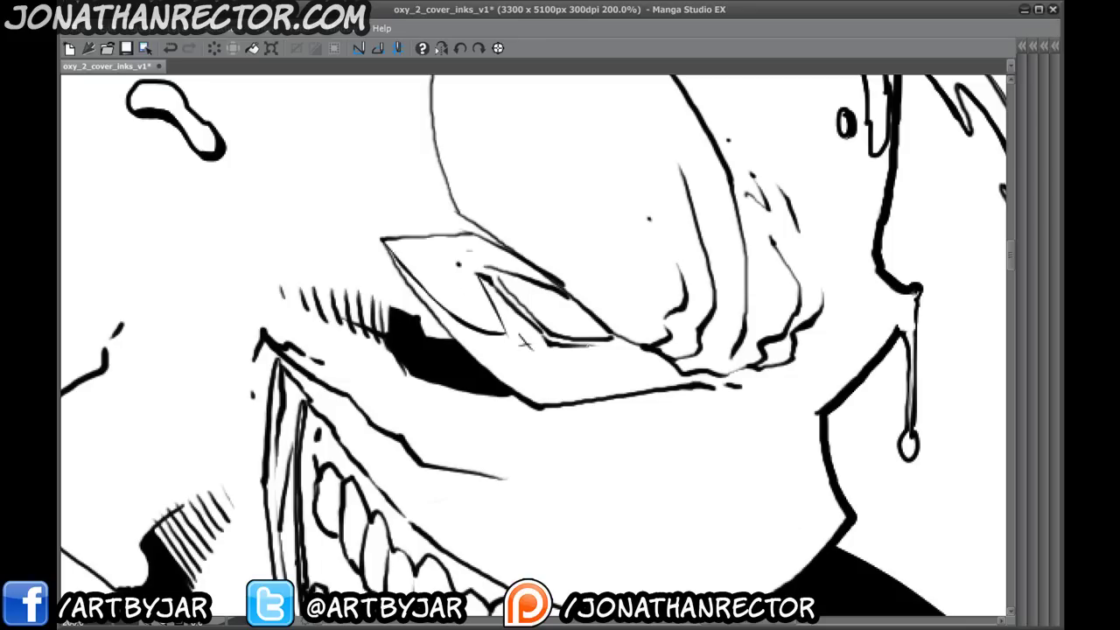
- Ink tapered shadow edges along the wrinkles beside the eye and mark the enclosed areas for black with small crosses
mouse_move(525, 343)
mouse_down()
mouse_move(446, 318)
mouse_move(508, 418)
mouse_up()
mouse_move(604, 410)
mouse_down()
mouse_move(641, 401)
mouse_move(658, 326)
mouse_move(665, 360)
mouse_move(653, 406)
mouse_up()
drag(620, 342, 628, 363)
drag(616, 356, 632, 358)
mouse_move(678, 280)
mouse_down()
mouse_move(714, 383)
mouse_move(696, 427)
mouse_move(660, 438)
mouse_up()
drag(671, 391, 671, 408)
drag(667, 400, 678, 400)
mouse_move(713, 434)
mouse_down()
mouse_move(745, 379)
mouse_move(751, 409)
mouse_up()
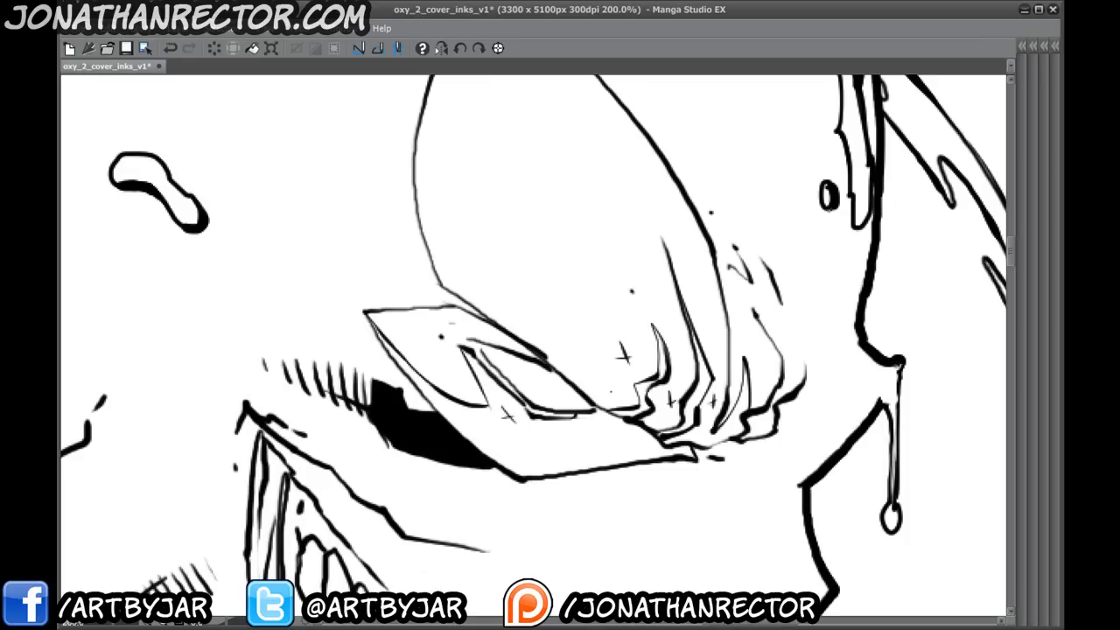
mouse_move(444, 305)
mouse_down()
mouse_move(512, 508)
mouse_move(495, 368)
mouse_move(504, 239)
mouse_up()
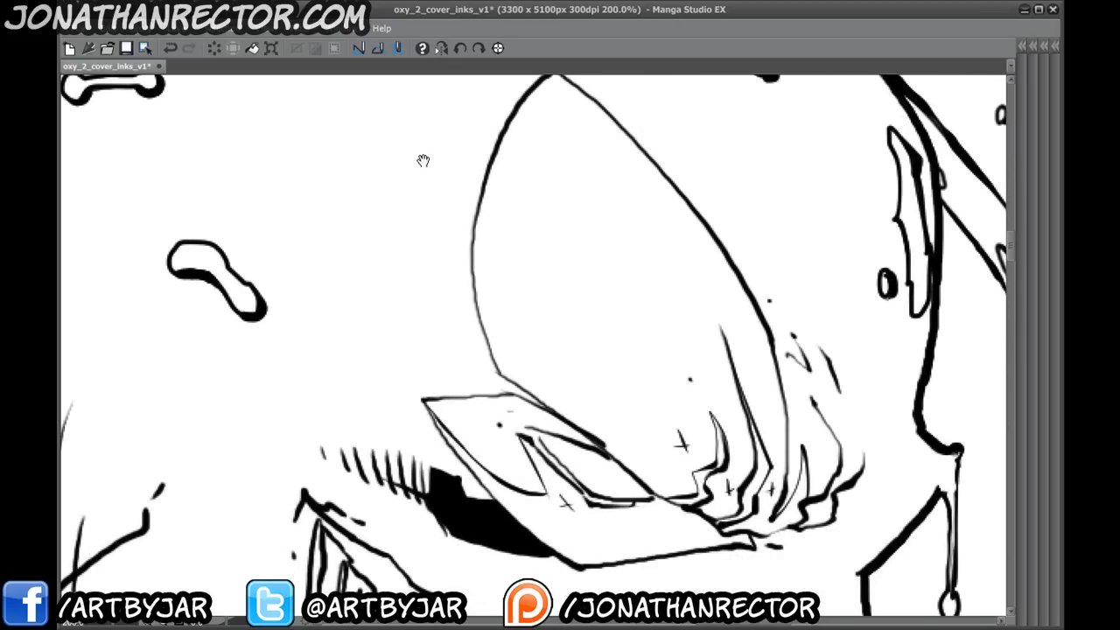
drag(503, 392, 508, 399)
mouse_move(479, 358)
mouse_down()
mouse_move(463, 310)
mouse_move(483, 298)
mouse_move(494, 376)
mouse_up()
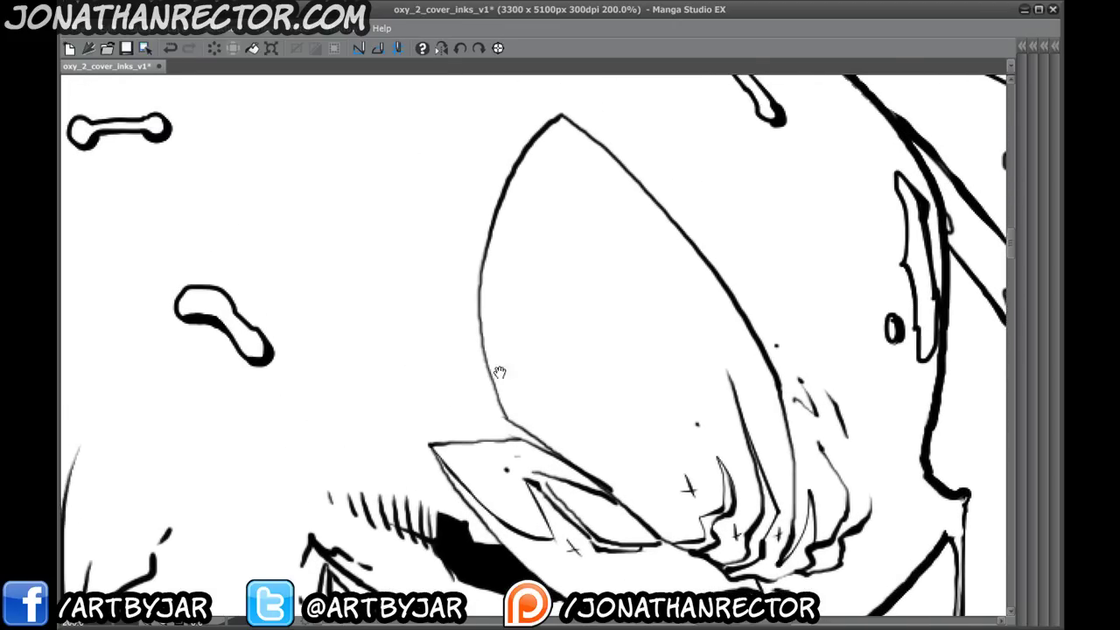
mouse_move(742, 314)
mouse_down()
mouse_move(593, 230)
mouse_move(649, 361)
mouse_move(597, 484)
mouse_up()
mouse_move(543, 173)
mouse_down()
mouse_move(681, 224)
mouse_move(545, 262)
mouse_move(513, 441)
mouse_up()
drag(603, 463, 631, 494)
drag(618, 449, 652, 481)
drag(635, 422, 660, 455)
drag(635, 381, 671, 420)
drag(630, 339, 659, 370)
drag(609, 293, 639, 321)
drag(457, 411, 431, 302)
key(ctrl+z)
key(ctrl+z)
key(ctrl+z)
key(ctrl+z)
key(ctrl+z)
key(ctrl+z)
key(ctrl+z)
key(ctrl+z)
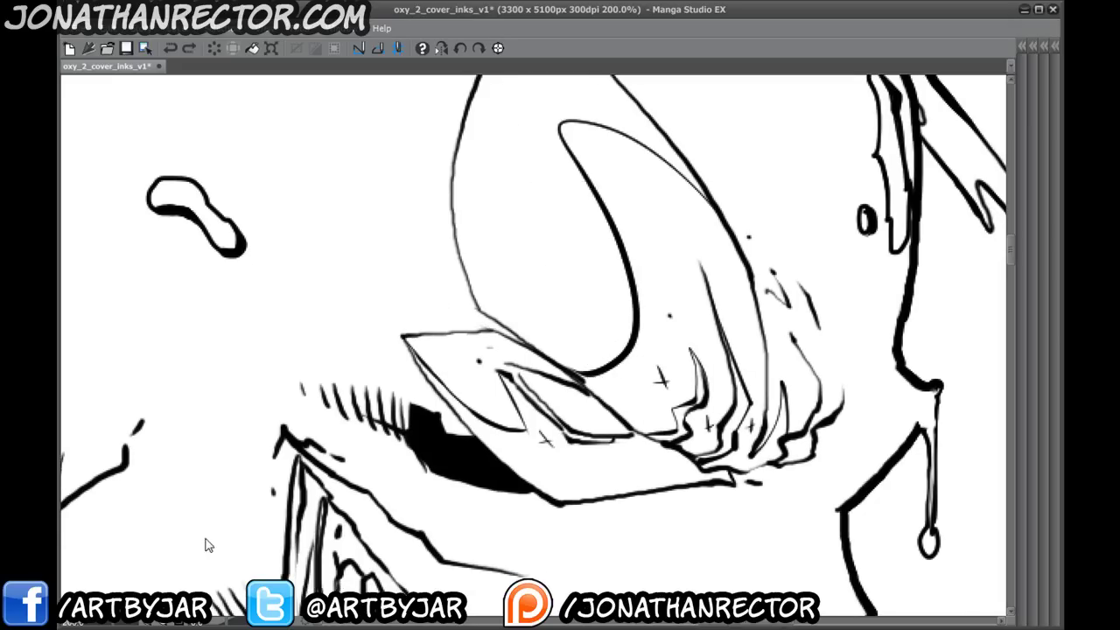
- Fill the marked shadow beneath the eye, the wrinkle shadows and the large teardrop shape above the eye with black
key(Tab)
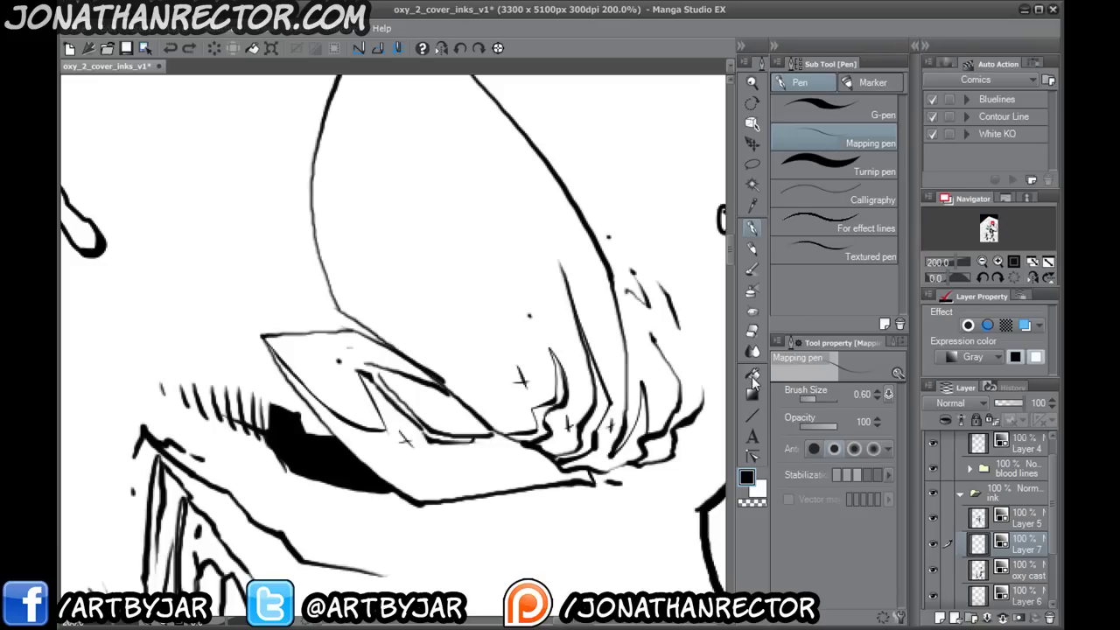
key(g)
drag(405, 437, 415, 414)
click(432, 437)
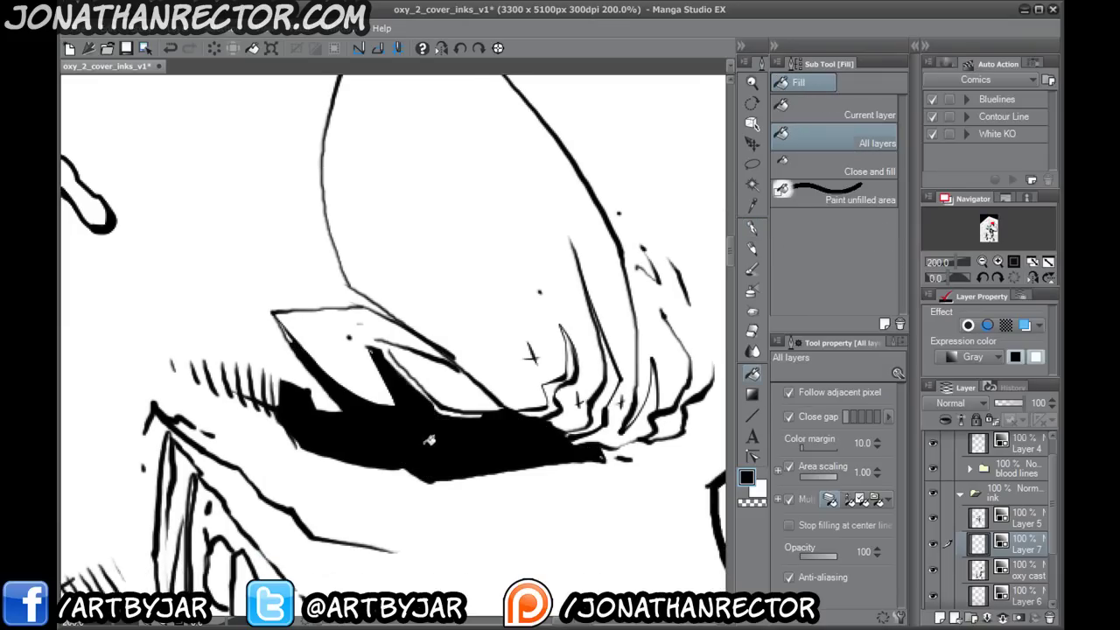
drag(426, 464, 417, 497)
click(470, 379)
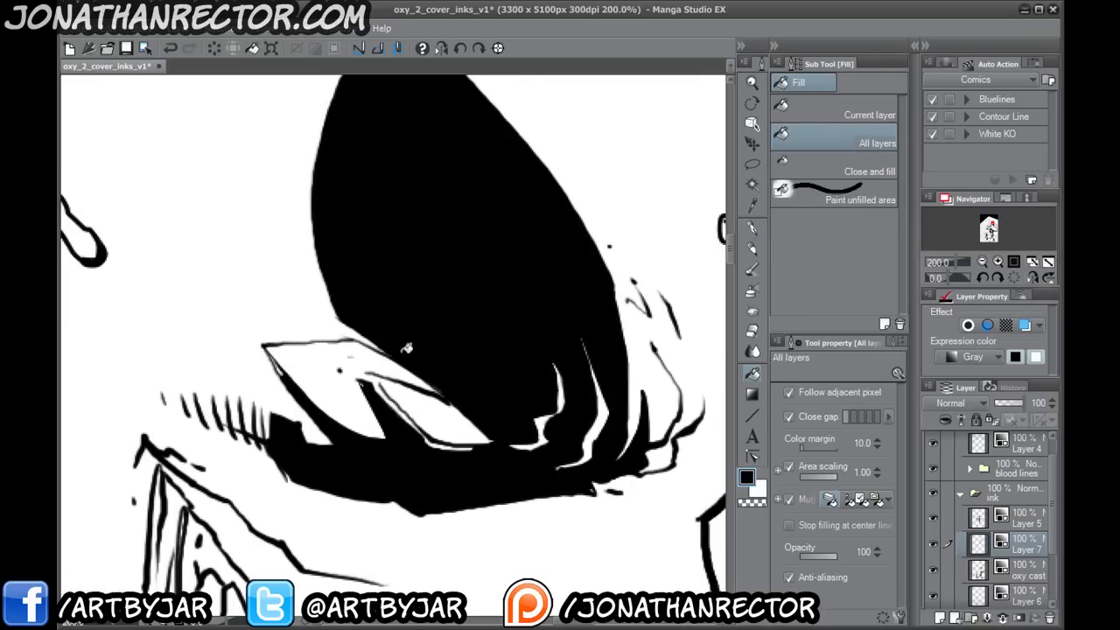
- Clean up the edges of the filled eye shadow and thicken the upper lid line with the Mapping pen
click(751, 229)
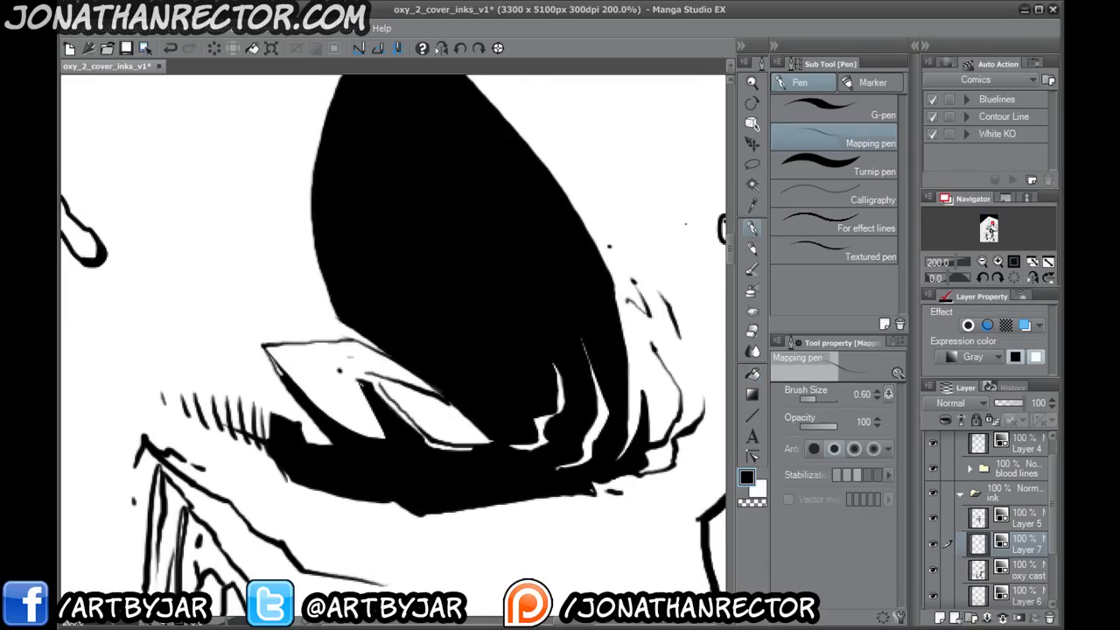
drag(264, 350, 283, 376)
drag(288, 478, 359, 500)
drag(485, 502, 387, 364)
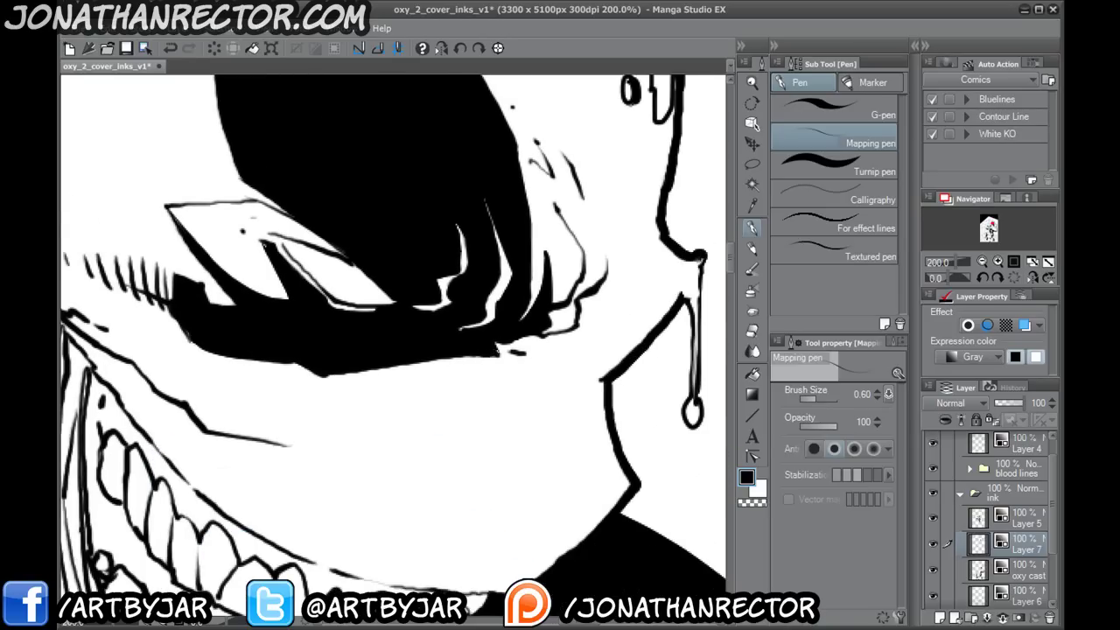
mouse_move(254, 259)
mouse_down()
mouse_move(394, 375)
mouse_move(490, 374)
mouse_move(532, 419)
mouse_up()
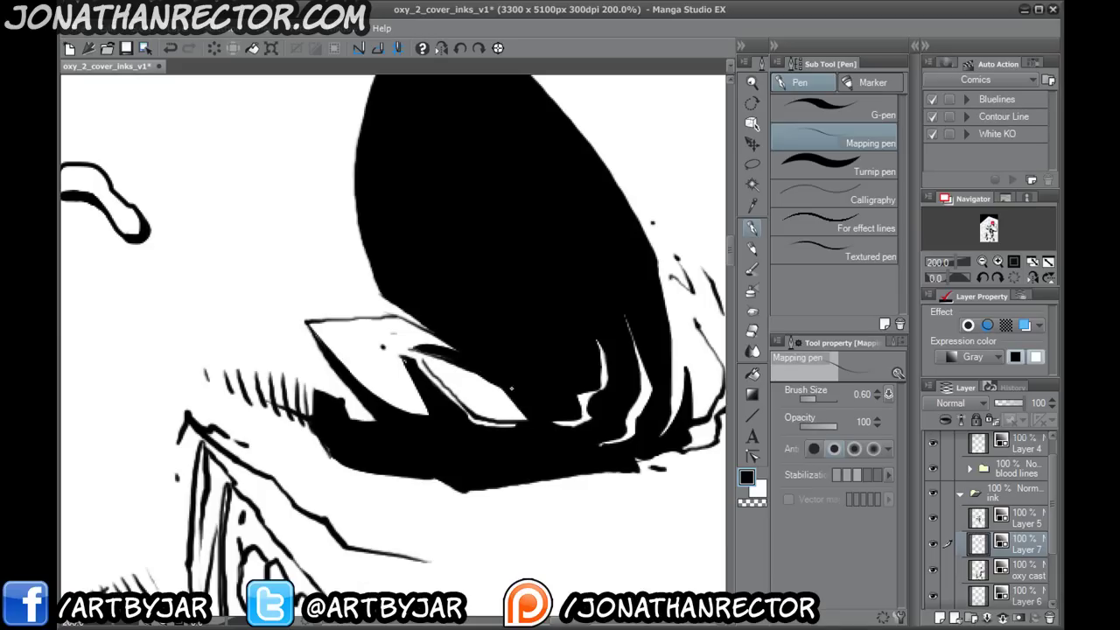
mouse_move(320, 322)
mouse_down()
mouse_move(404, 319)
mouse_move(437, 338)
mouse_up()
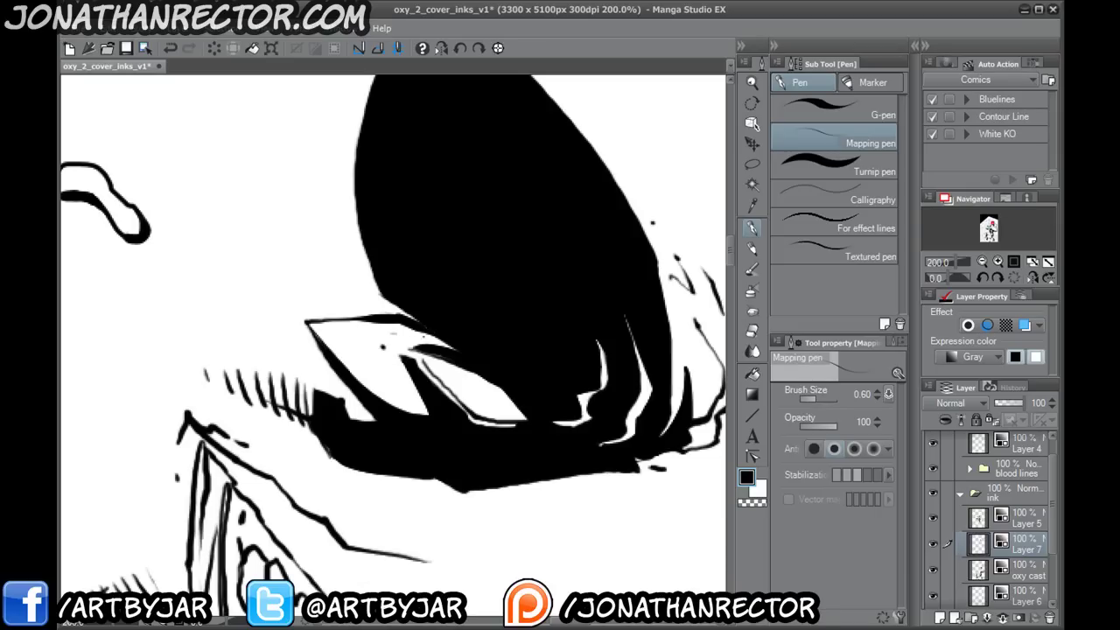
drag(430, 348, 451, 349)
- Close the gap at the corner of the eye slit with the Mapping pen and fill the white area around the slit black
scroll(476, 372, down, 5)
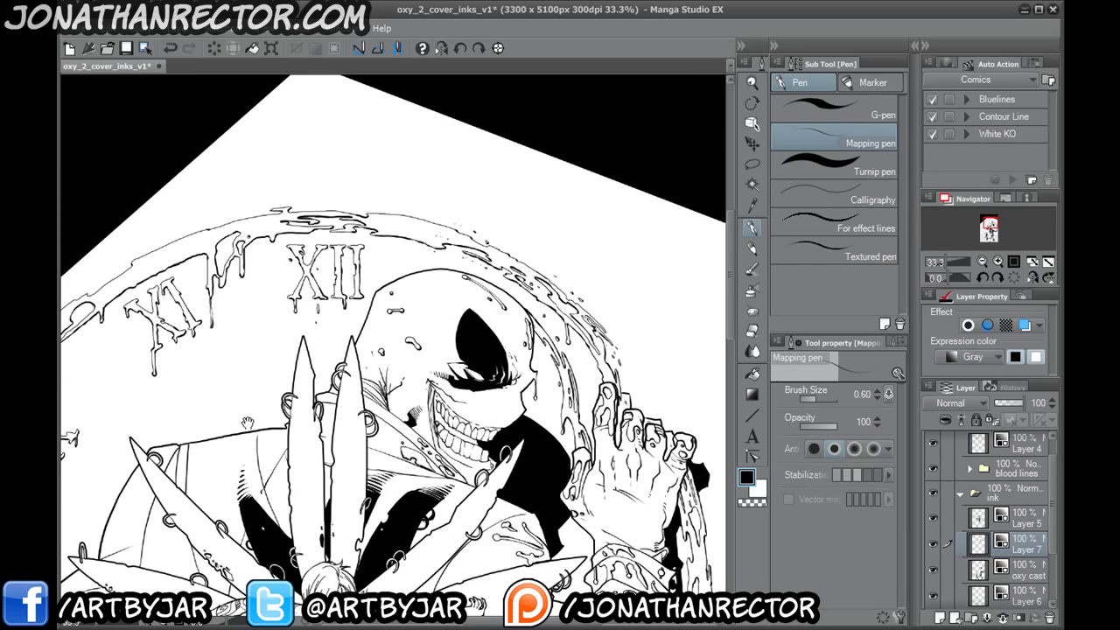
drag(238, 365, 224, 288)
drag(239, 391, 246, 412)
scroll(454, 290, up, 5)
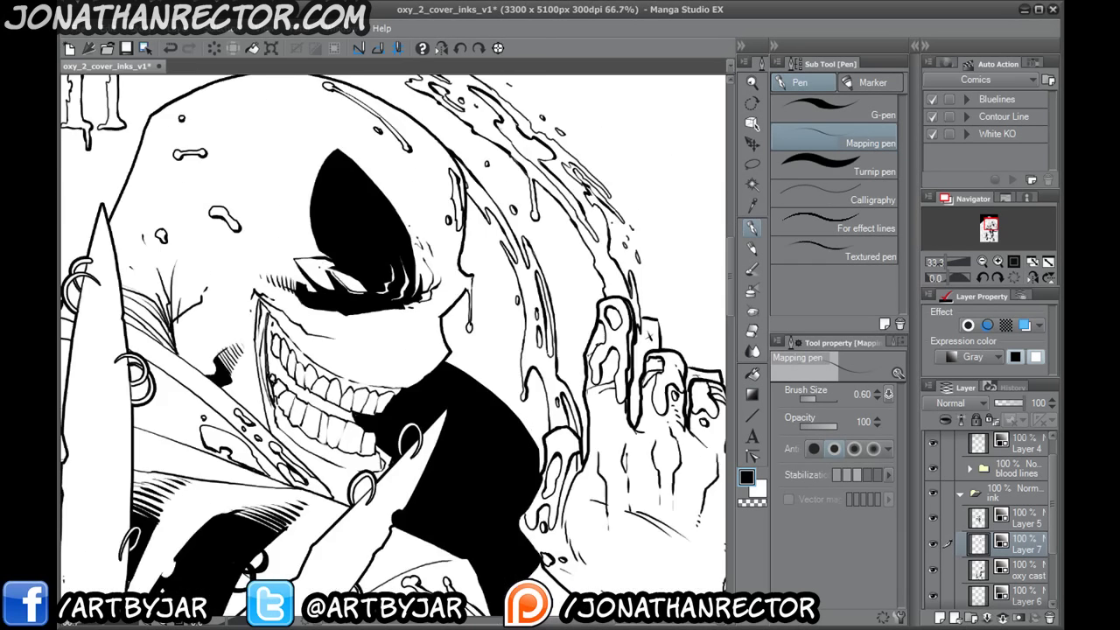
click(753, 376)
click(751, 232)
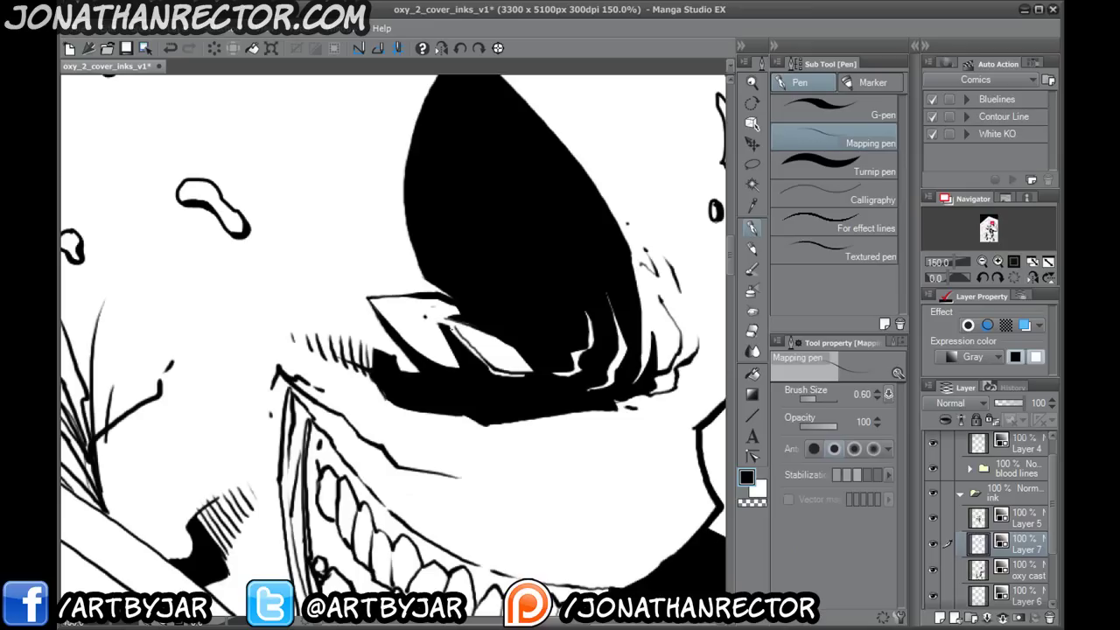
drag(447, 321, 456, 335)
click(753, 375)
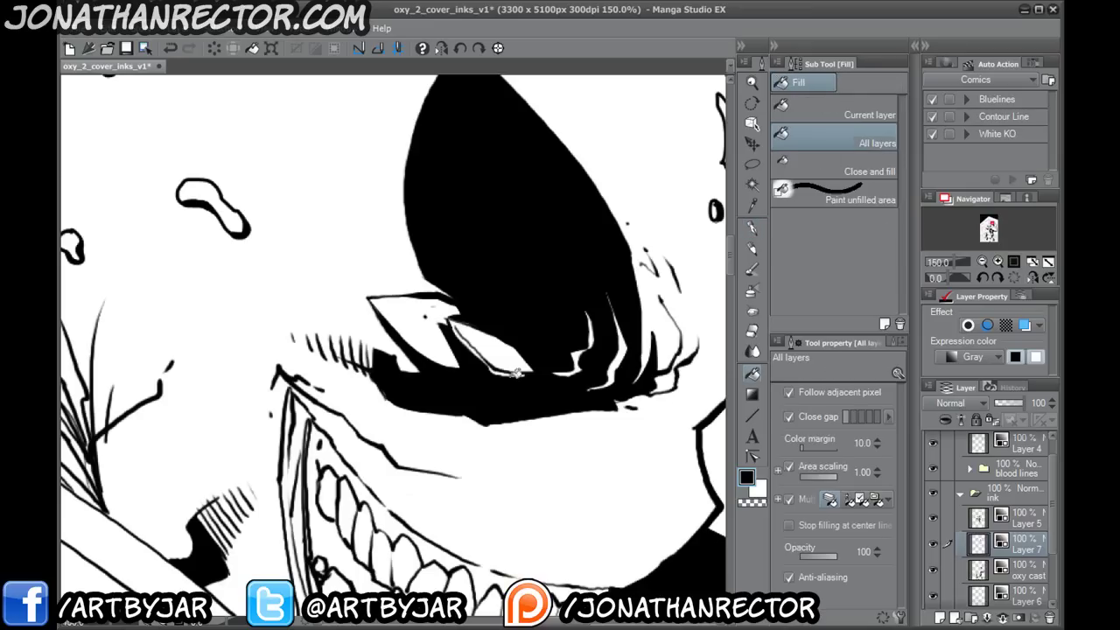
click(403, 303)
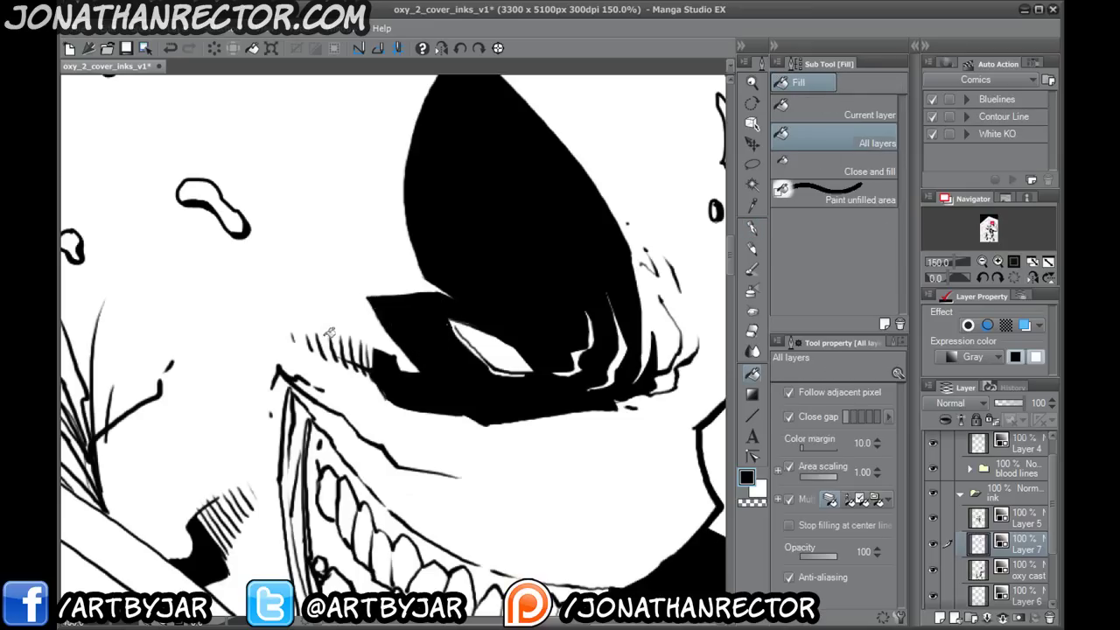
- Ink a thin white line along the lower lid of the eye slit with the Mapping pen
scroll(324, 350, down, 5)
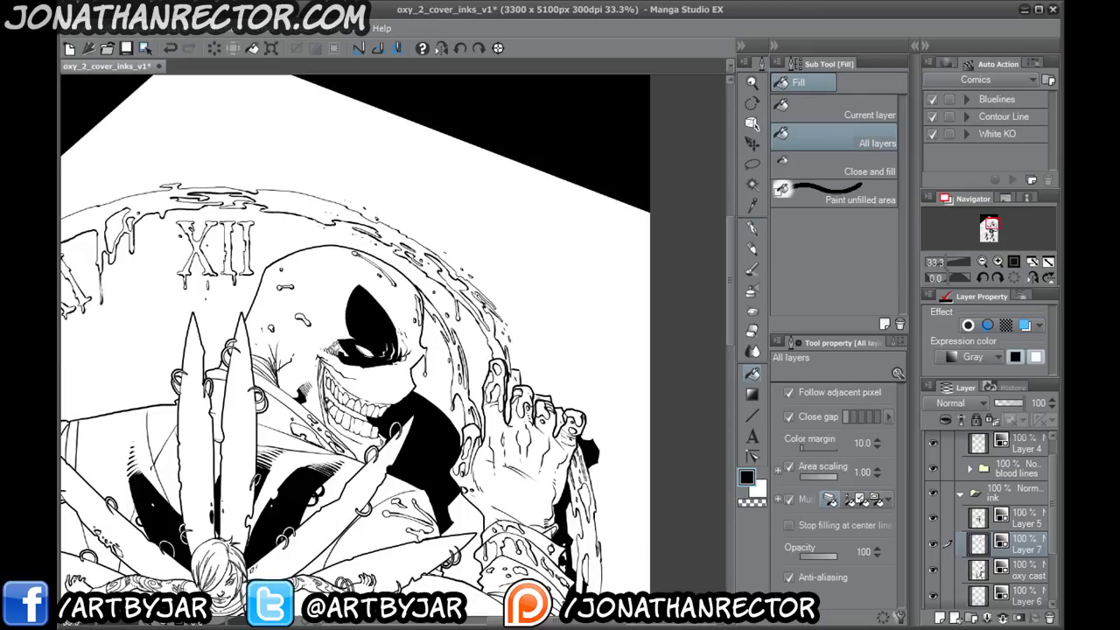
scroll(333, 346, up, 6)
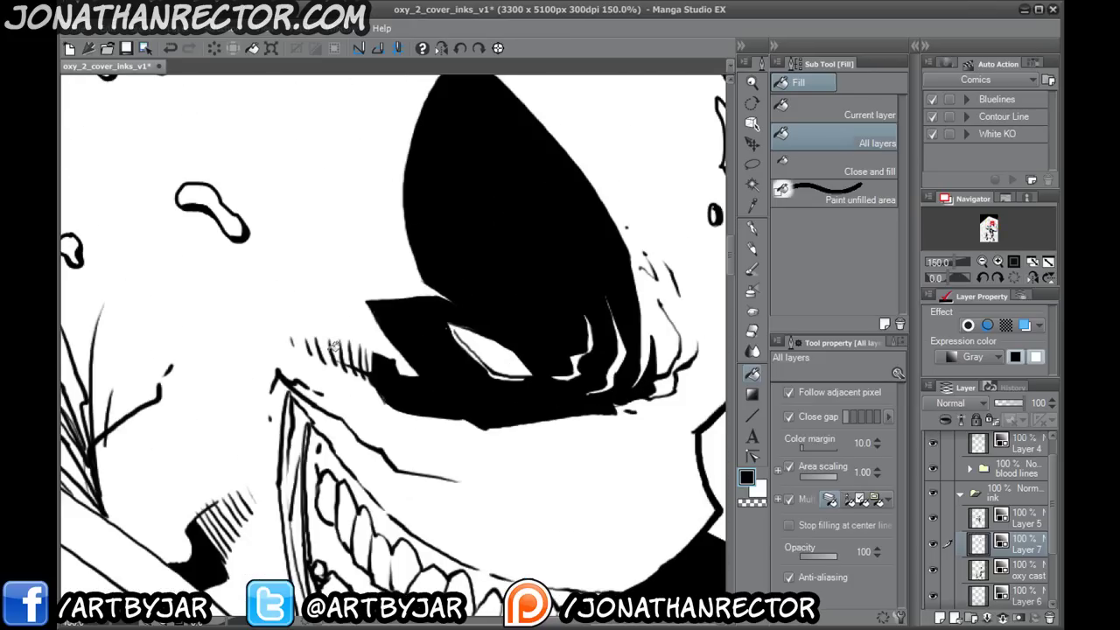
key(p)
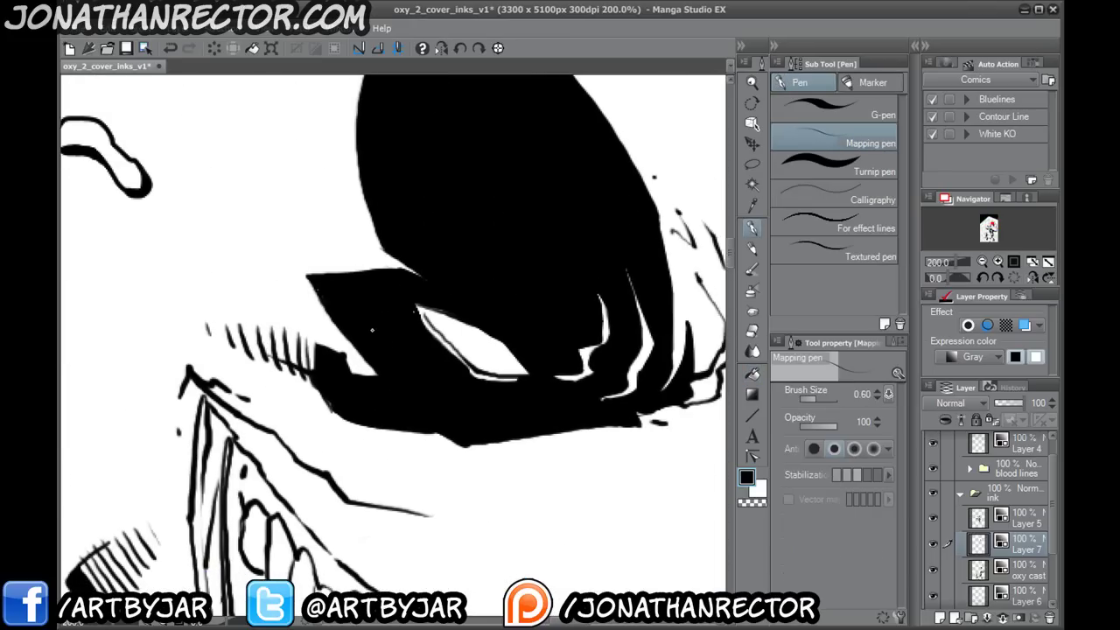
key(x)
mouse_move(422, 332)
mouse_down()
mouse_move(487, 379)
mouse_move(557, 383)
mouse_move(598, 371)
mouse_move(603, 348)
mouse_up()
drag(579, 292, 591, 332)
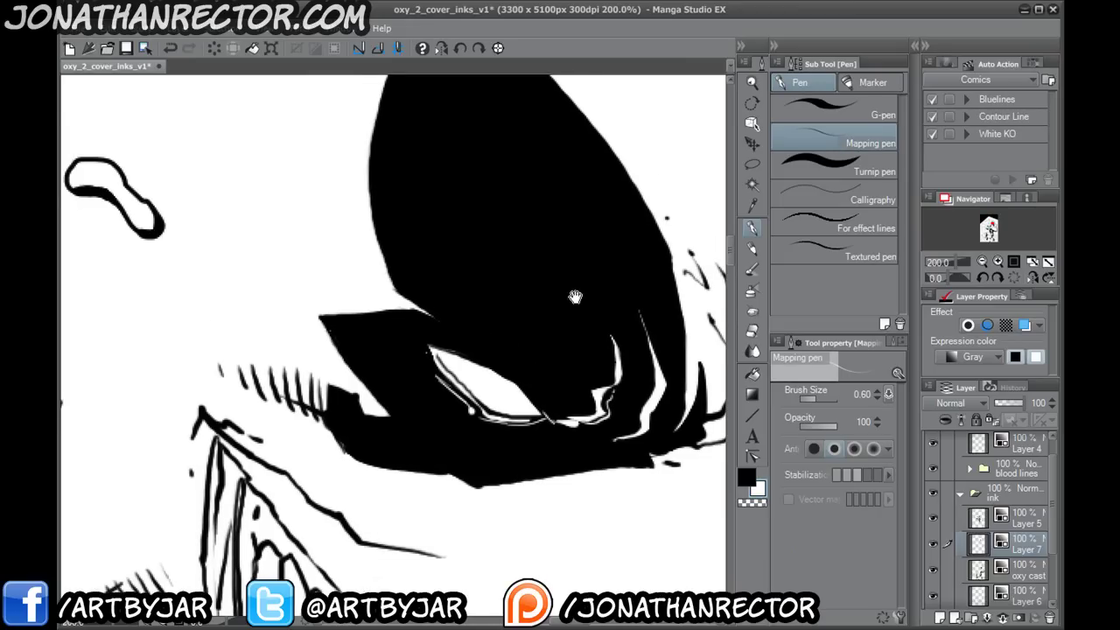
- Feather the two white wrinkle highlights beside the eye with tapered white hatch lines running into the black
mouse_move(584, 289)
mouse_down()
mouse_move(605, 319)
mouse_move(585, 309)
mouse_move(599, 321)
mouse_move(601, 390)
mouse_up()
mouse_move(587, 385)
mouse_down()
mouse_move(596, 394)
mouse_move(496, 332)
mouse_up()
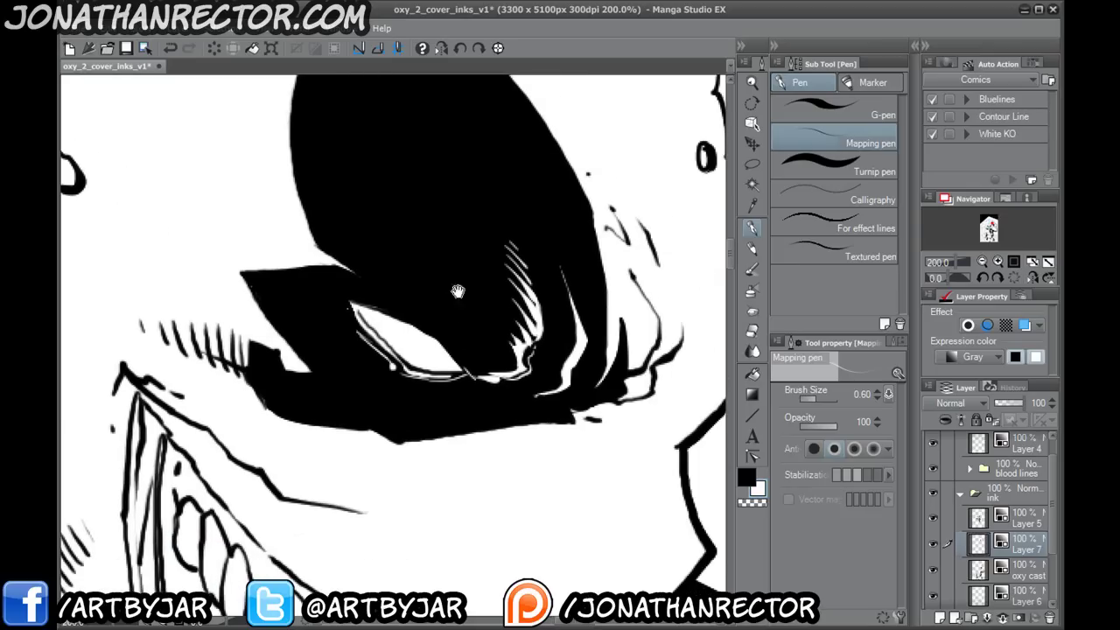
mouse_move(529, 215)
mouse_down()
mouse_move(570, 290)
mouse_move(542, 265)
mouse_move(562, 327)
mouse_move(564, 390)
mouse_up()
drag(599, 330, 609, 352)
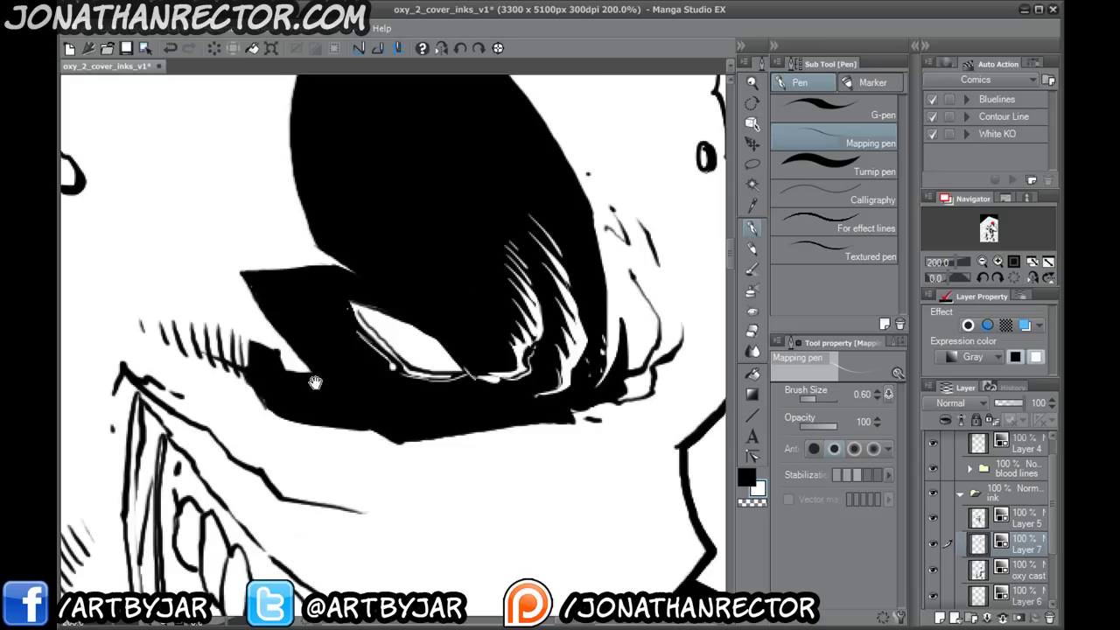
drag(358, 369, 470, 374)
mouse_move(575, 374)
mouse_down()
mouse_move(538, 300)
mouse_move(510, 273)
mouse_up()
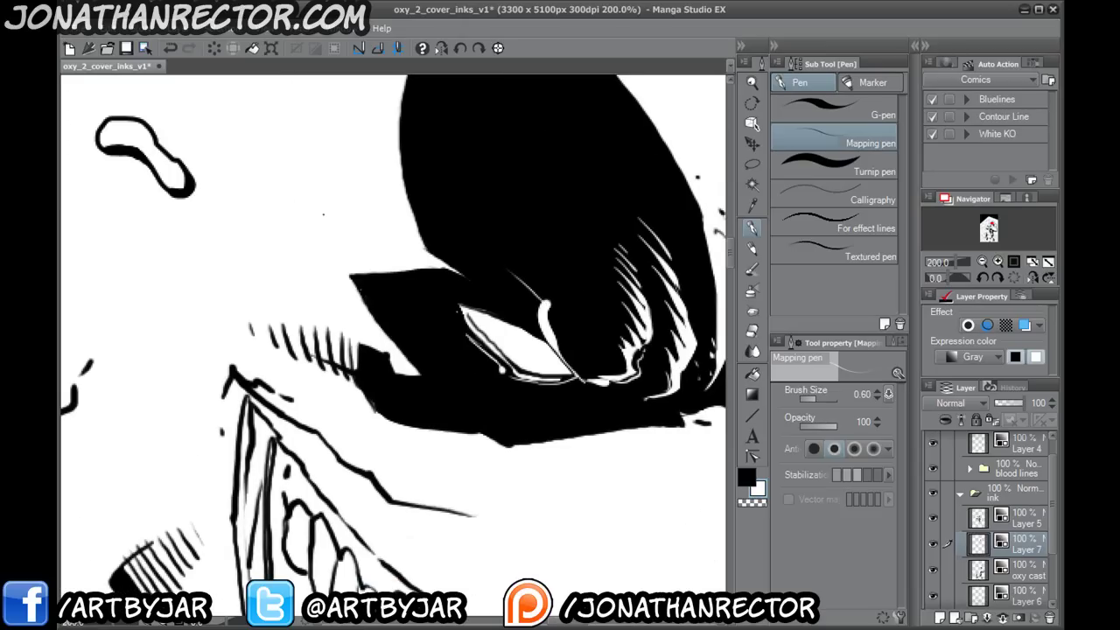
mouse_move(343, 490)
mouse_down()
mouse_move(326, 359)
mouse_move(291, 455)
mouse_up()
key(ctrl+z)
- Add small white flecks in the black beside the inner corner of the eye and switch the drawing colour back to black
drag(368, 267, 419, 288)
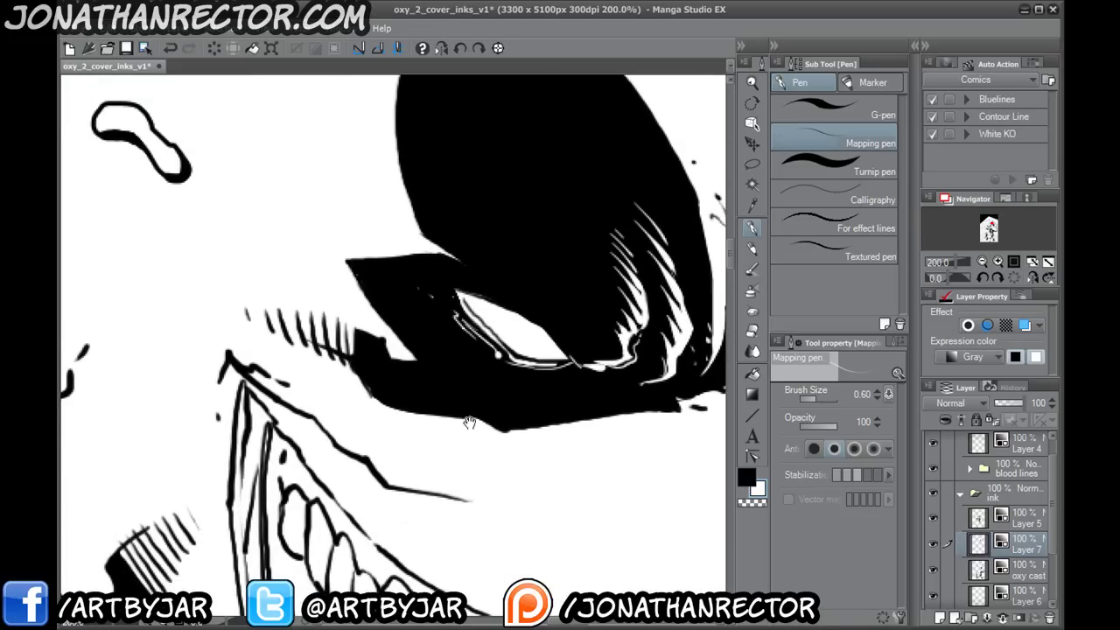
drag(442, 425, 495, 503)
key(x)
mouse_move(484, 436)
mouse_down()
mouse_move(460, 420)
mouse_move(379, 462)
mouse_move(392, 306)
mouse_up()
- Check the inked face in a mirrored canvas view and save the file
scroll(166, 475, down, 4)
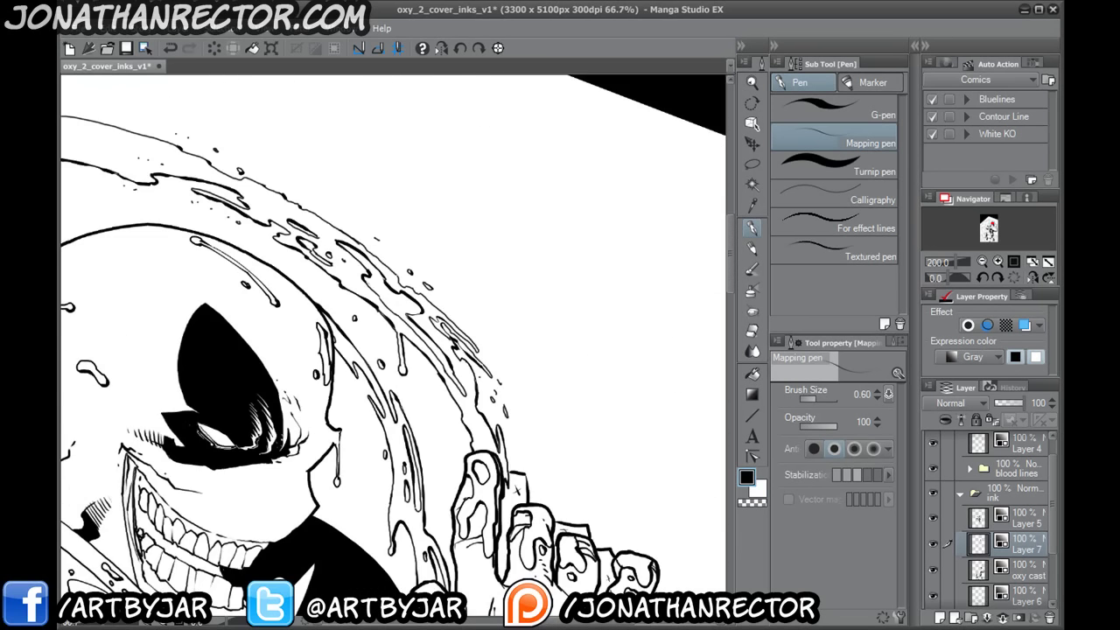
drag(197, 486, 478, 284)
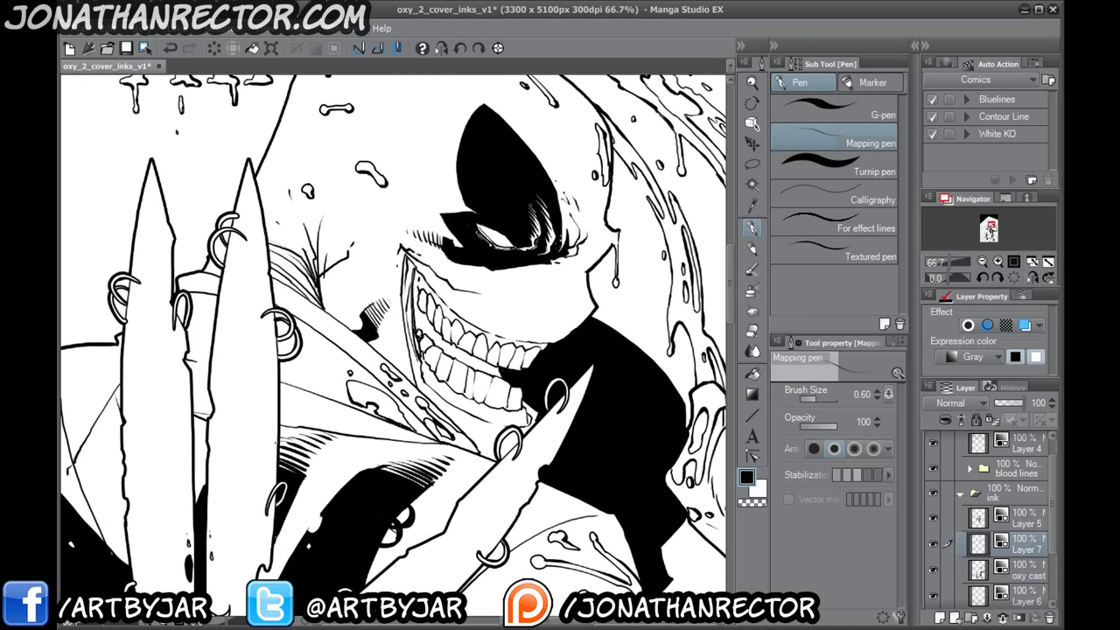
scroll(245, 420, down, 1)
scroll(263, 315, up, 1)
mouse_move(409, 495)
mouse_down()
mouse_move(84, 445)
mouse_move(246, 496)
mouse_up()
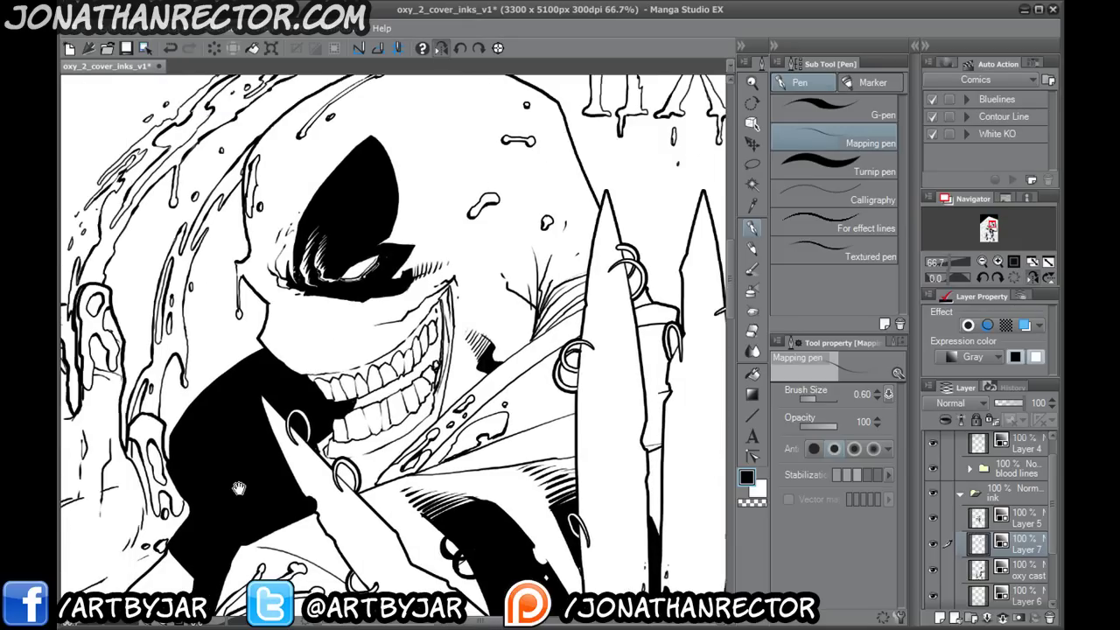
scroll(321, 392, up, 3)
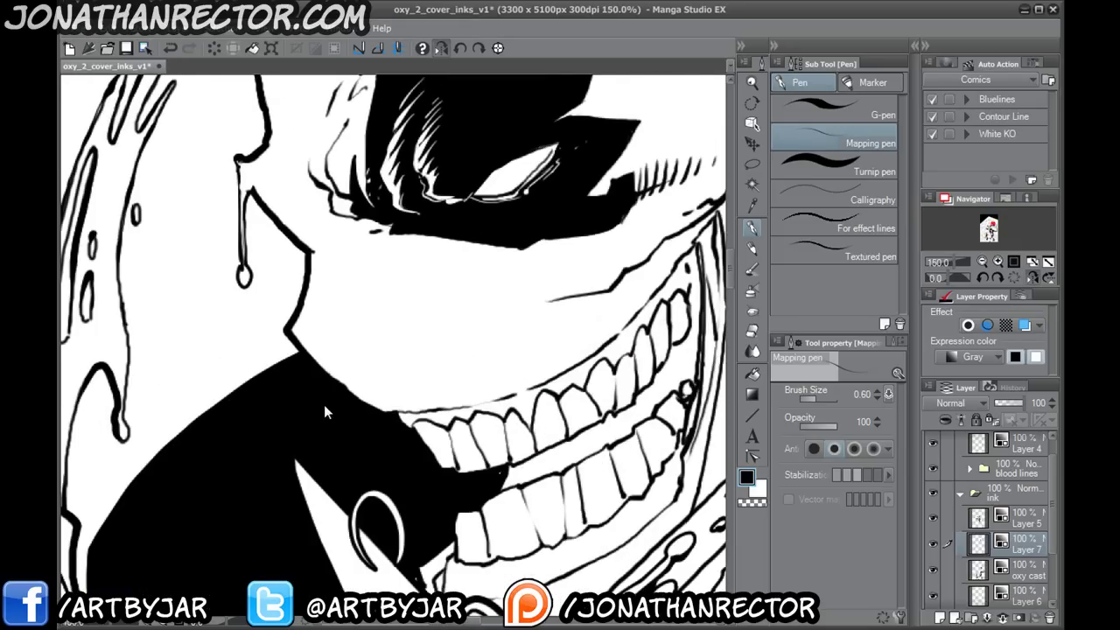
key(ctrl+s)
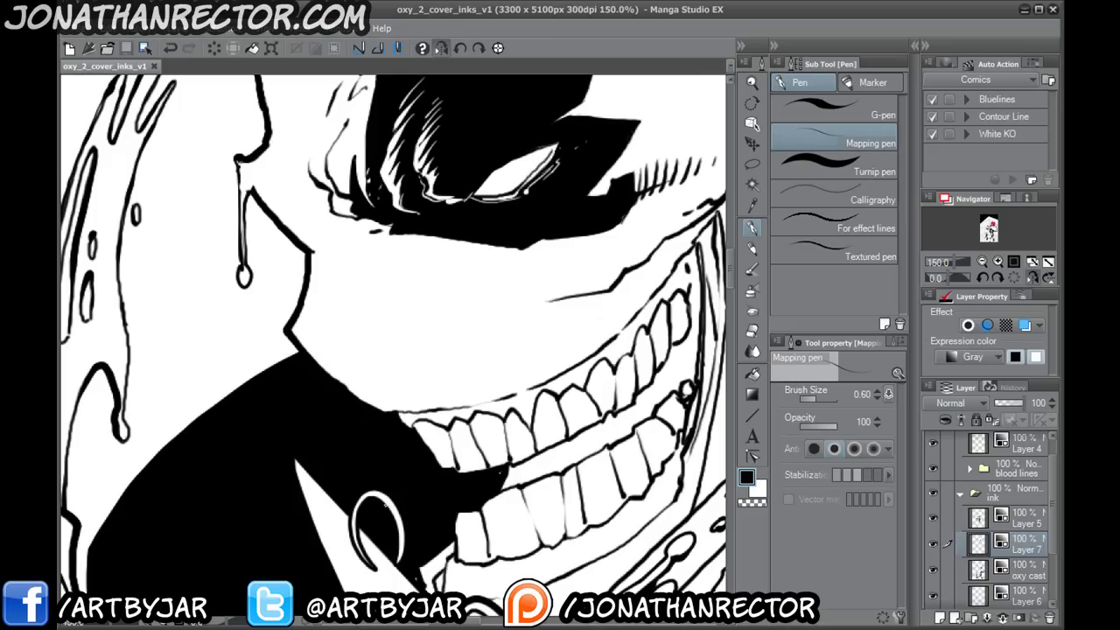
- Return the canvas to its unmirrored view and hide the side palettes
drag(399, 452, 327, 507)
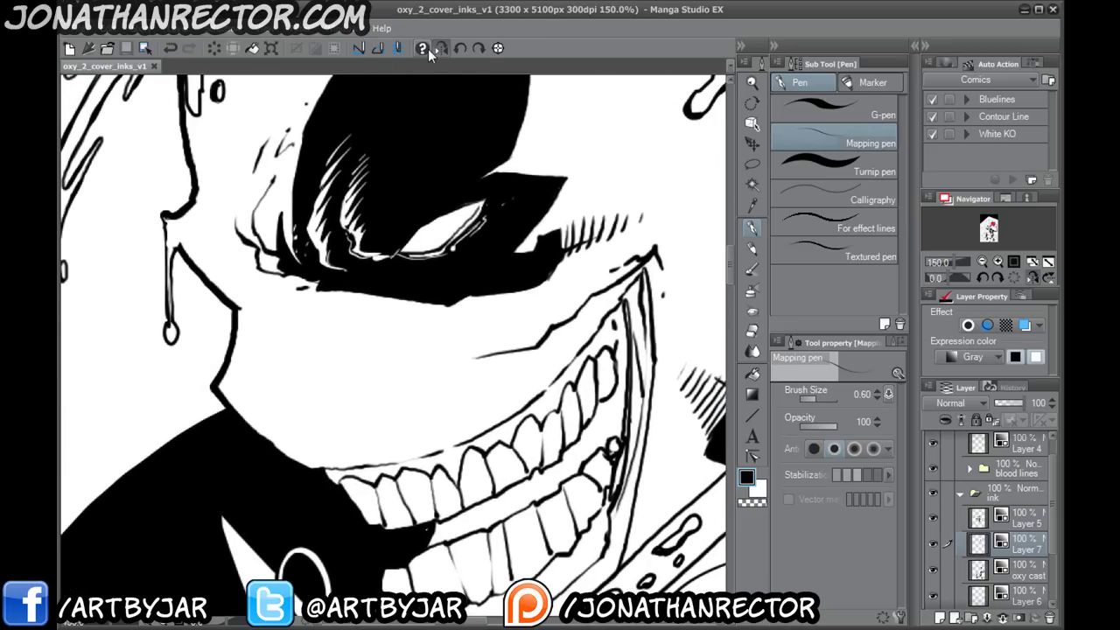
click(390, 53)
drag(280, 486, 382, 407)
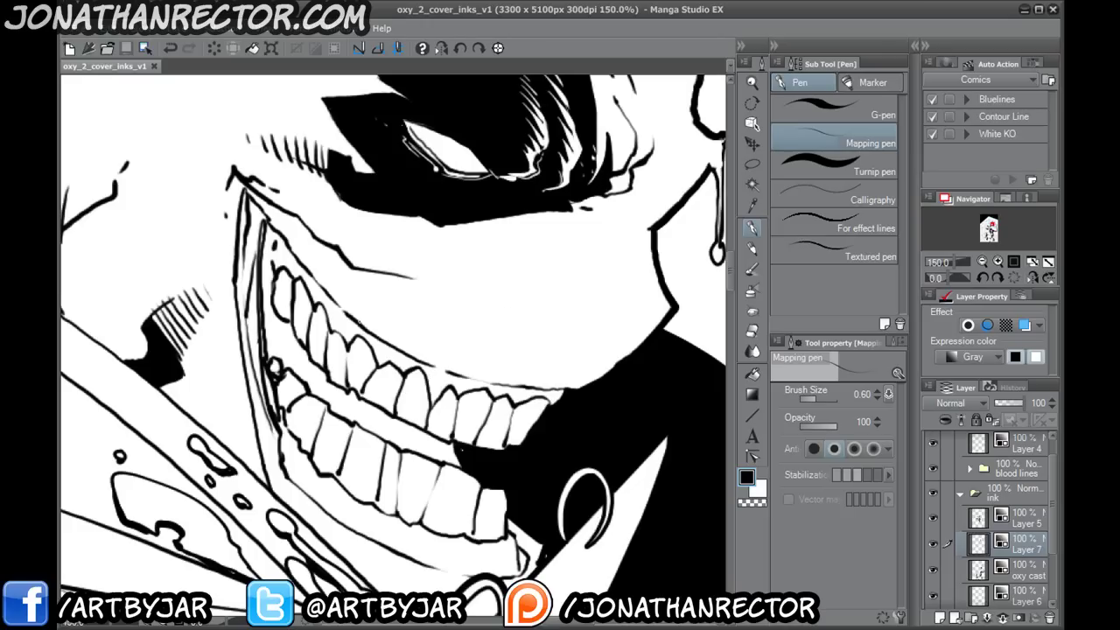
key(Tab)
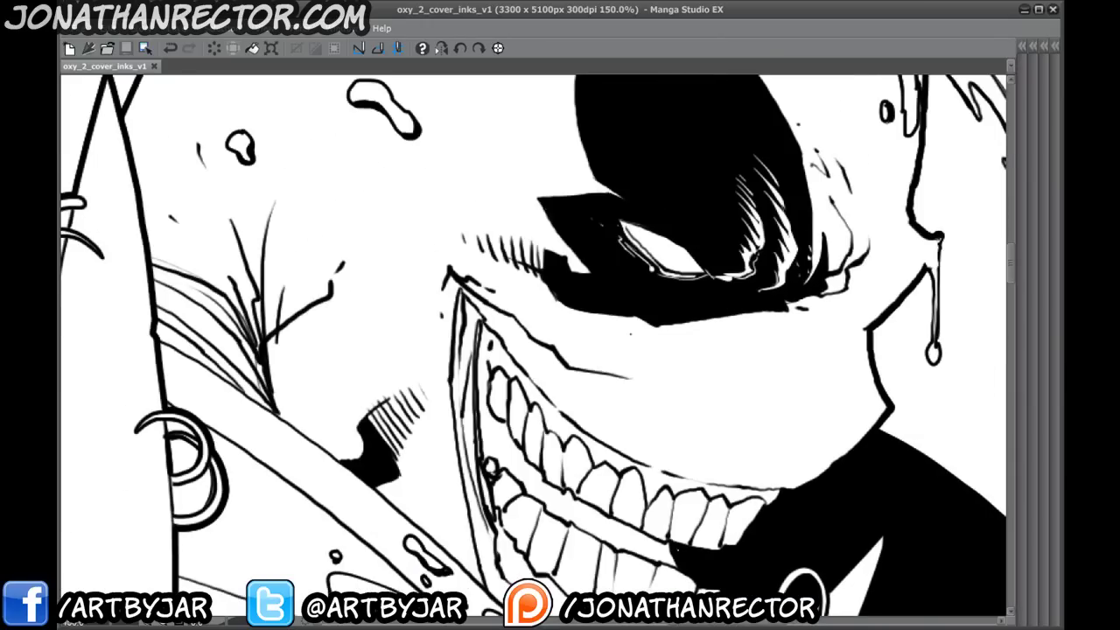
- Try inking a hatched black shadow along the upper lip above the teeth, and undo it
drag(711, 443, 501, 259)
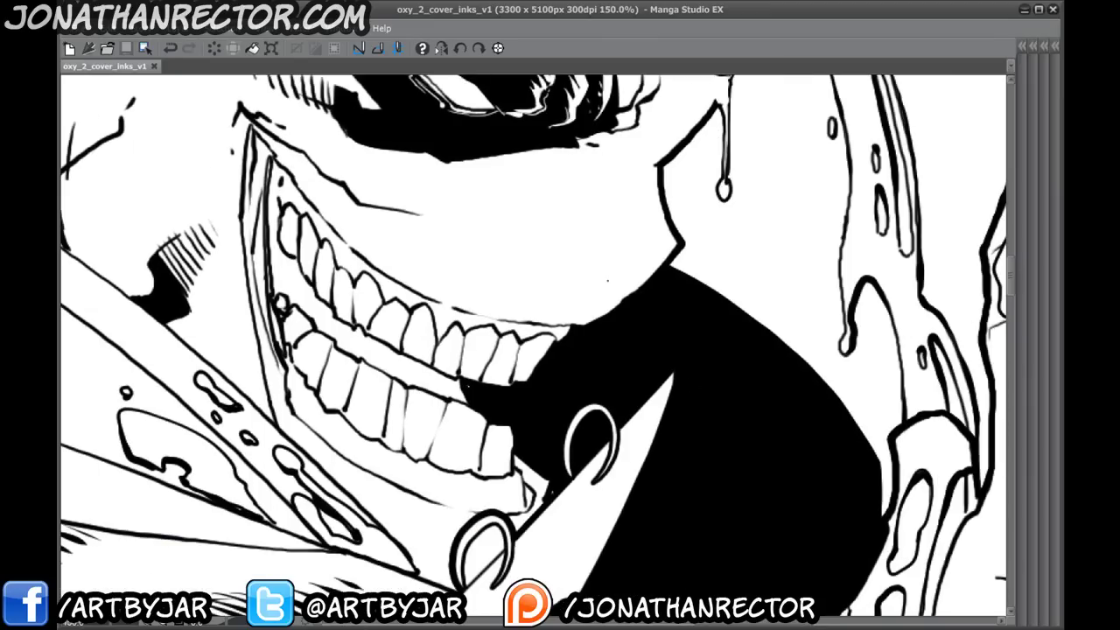
mouse_move(678, 247)
mouse_down()
mouse_move(571, 276)
mouse_move(596, 321)
mouse_move(565, 324)
mouse_move(551, 293)
mouse_up()
drag(599, 260, 473, 302)
drag(584, 289, 466, 319)
drag(581, 317, 450, 306)
drag(550, 303, 401, 289)
mouse_move(644, 256)
mouse_down()
mouse_move(397, 285)
mouse_move(347, 260)
mouse_up()
drag(502, 291, 441, 289)
drag(406, 268, 348, 285)
key(ctrl+minus)
key(ctrl+minus)
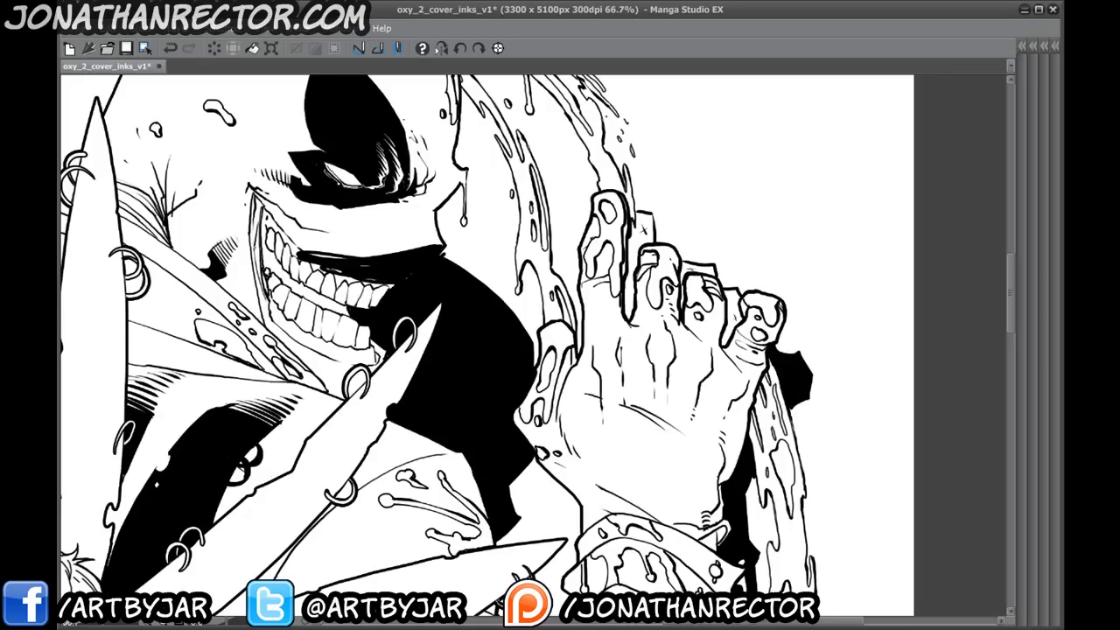
key(ctrl+z)
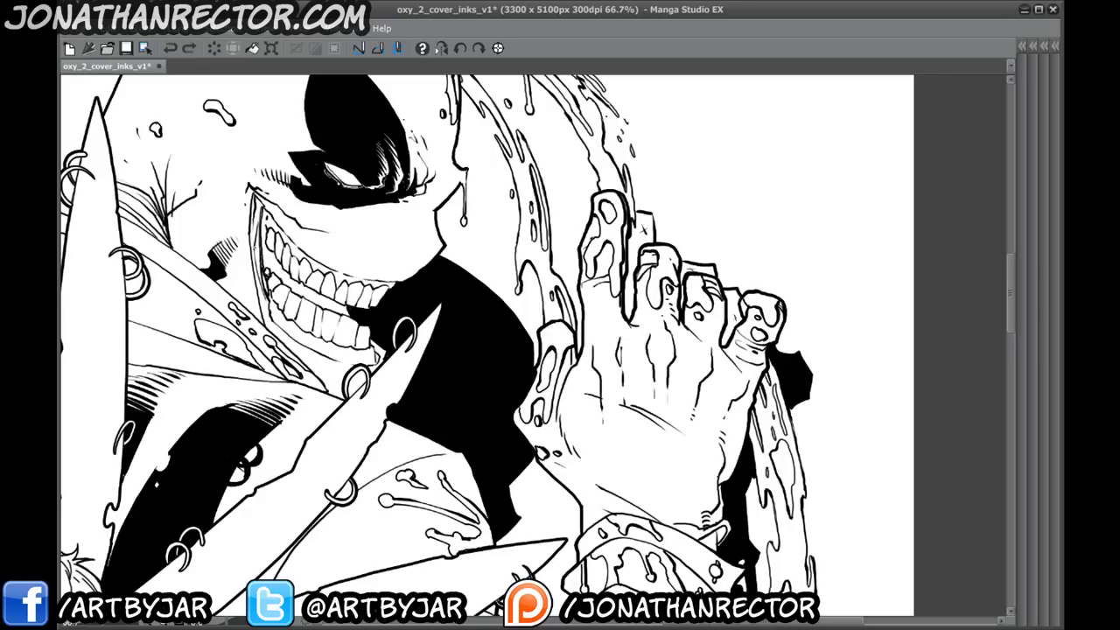
- Ink a thin curved shadow boundary from the upper head contour down to the wrinkles beside the eye
key(ctrl+plus)
key(ctrl+plus)
key(ctrl+plus)
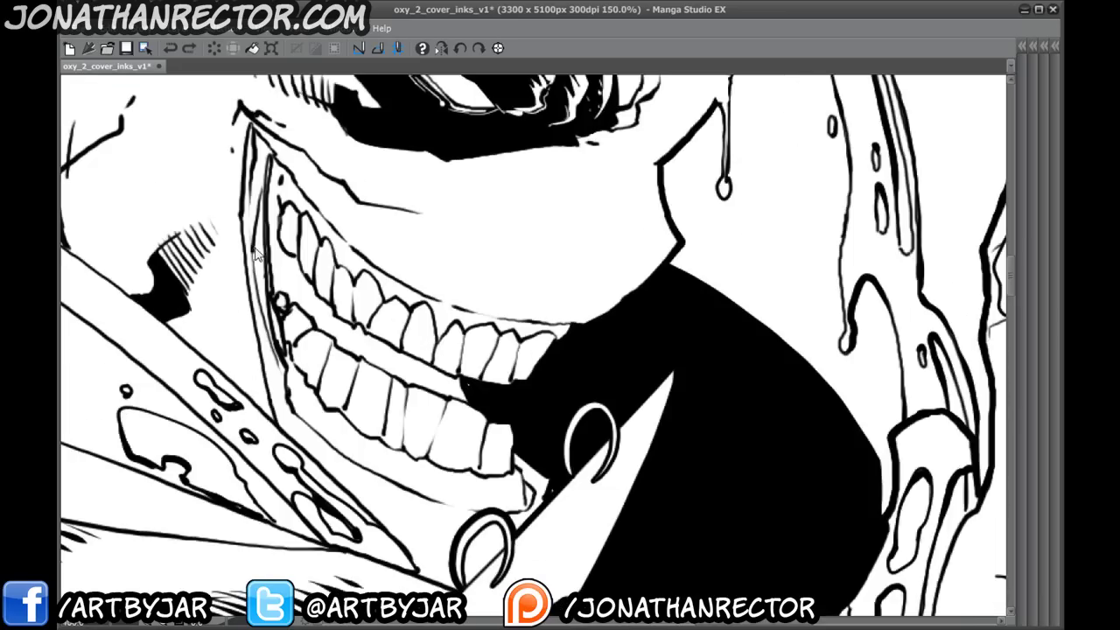
drag(630, 237, 442, 459)
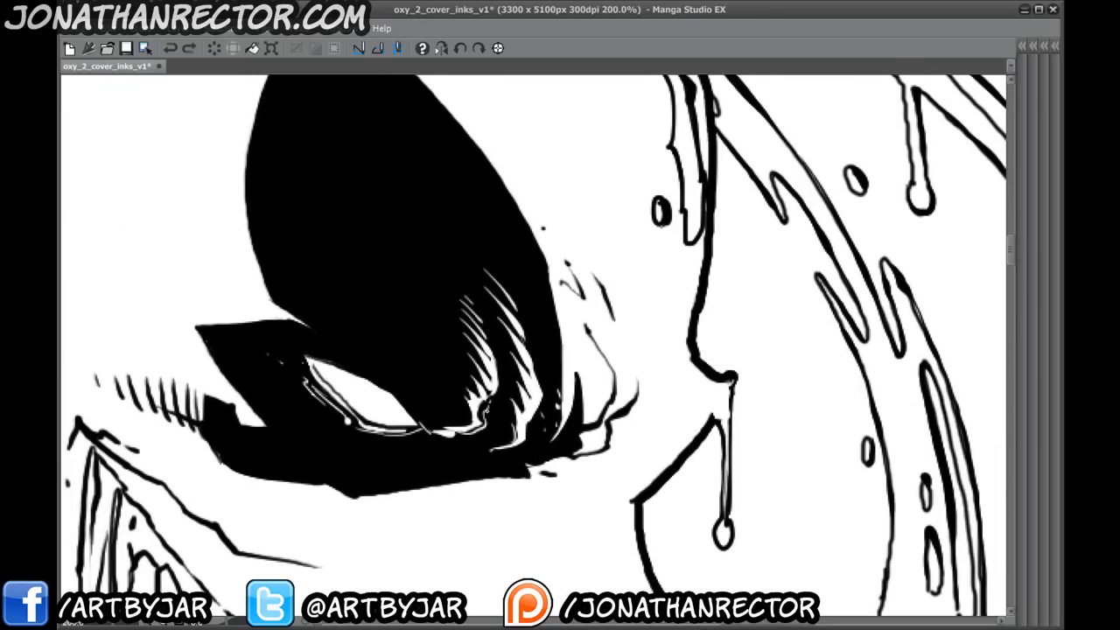
drag(540, 312, 558, 473)
mouse_move(636, 230)
mouse_down()
mouse_move(655, 262)
mouse_move(653, 321)
mouse_up()
scroll(656, 263, down, 1)
mouse_move(534, 163)
mouse_down()
mouse_move(634, 270)
mouse_move(649, 448)
mouse_move(627, 469)
mouse_move(639, 503)
mouse_up()
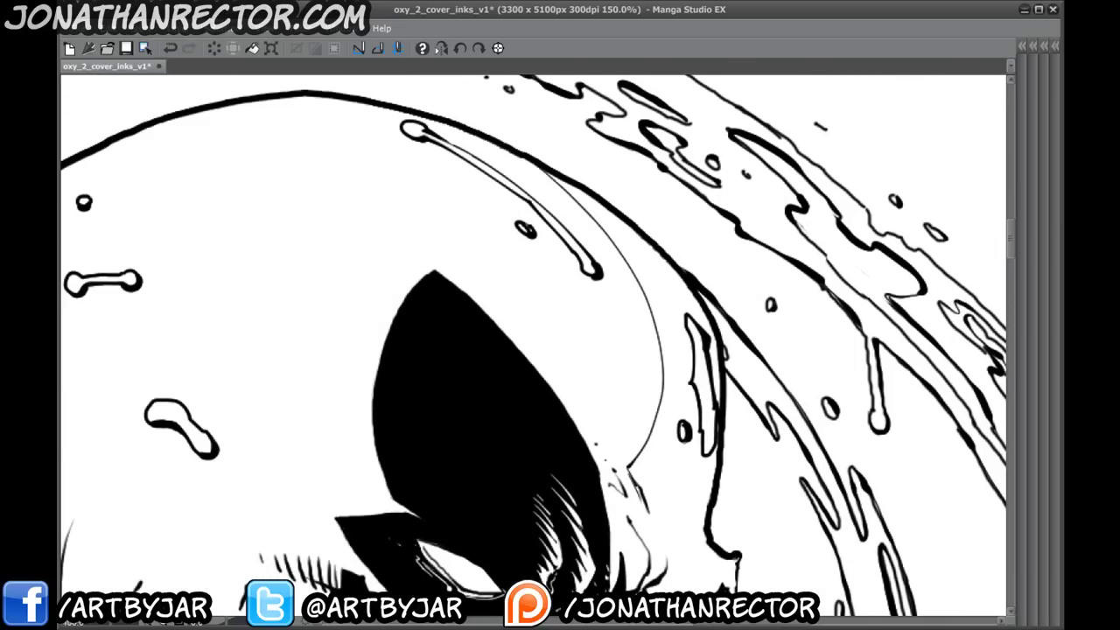
- Continue the shadow boundary past the wrinkles to the face contour and feather its lower edge with short hatch lines
drag(557, 479, 500, 291)
drag(568, 278, 607, 388)
drag(480, 466, 486, 334)
mouse_move(555, 296)
mouse_down()
mouse_move(593, 310)
mouse_move(612, 334)
mouse_up()
drag(450, 365, 507, 380)
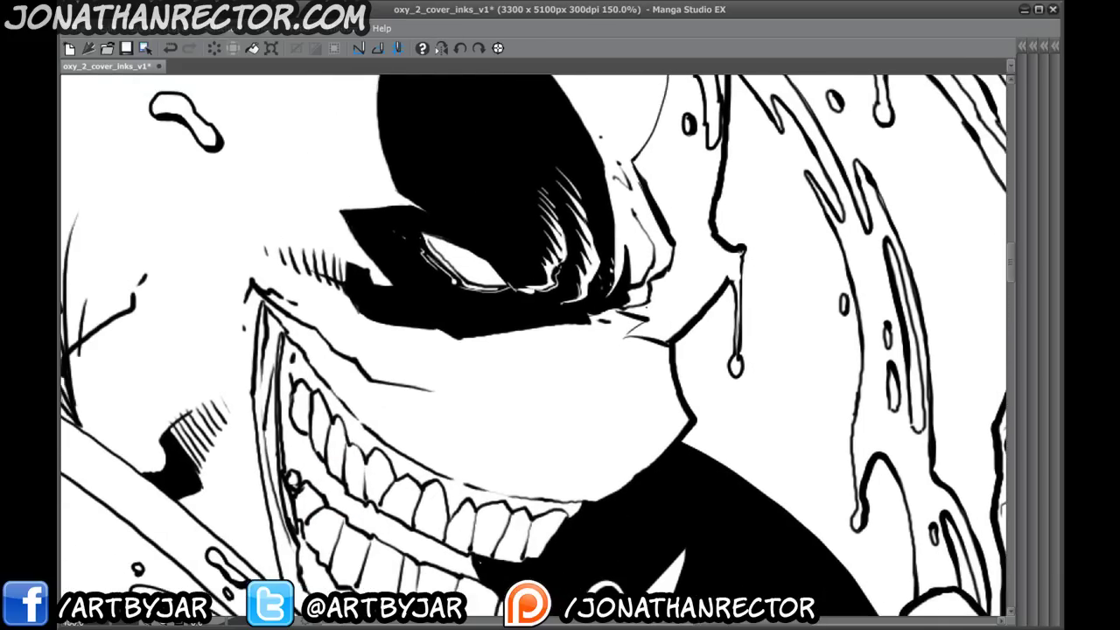
mouse_move(642, 338)
mouse_down()
mouse_move(590, 345)
mouse_move(602, 346)
mouse_up()
drag(585, 339, 581, 346)
drag(585, 331, 563, 341)
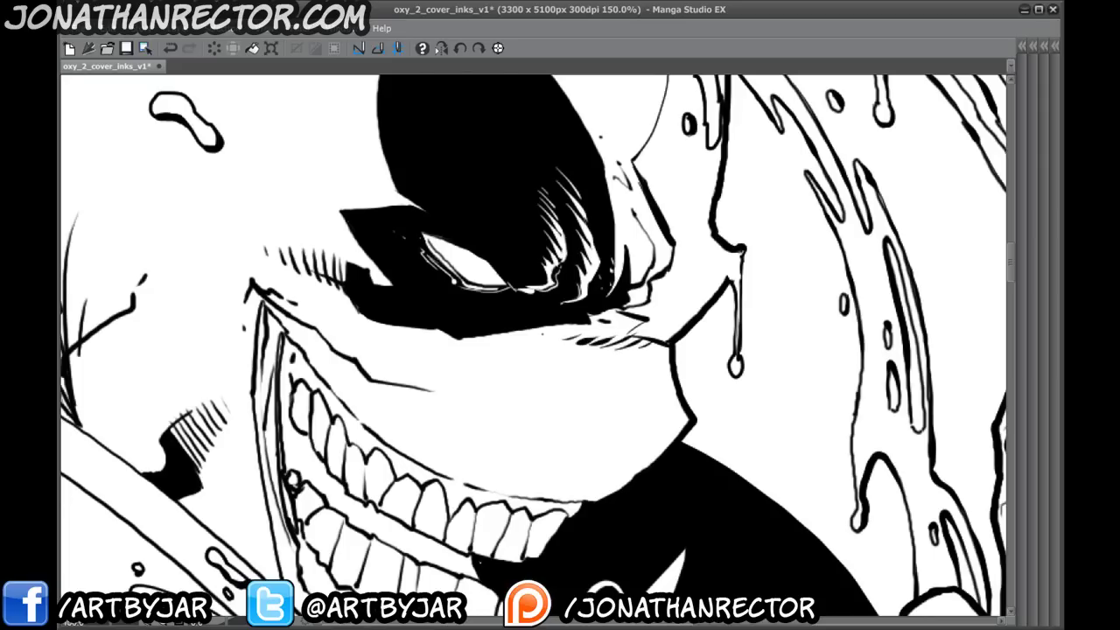
- Mark the side of the face for black, outline the drip's base and thicken the wrinkle shadows beside the eye
drag(433, 389, 376, 489)
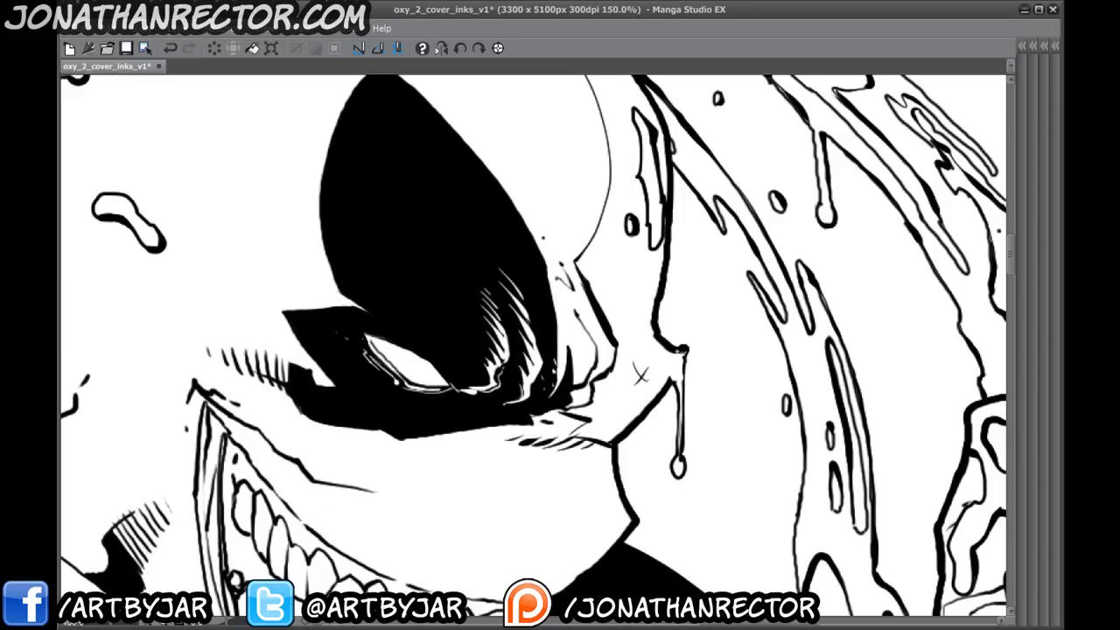
drag(652, 336, 655, 395)
drag(488, 380, 499, 452)
mouse_move(558, 336)
mouse_down()
mouse_move(592, 379)
mouse_move(613, 446)
mouse_move(599, 457)
mouse_move(569, 372)
mouse_move(595, 451)
mouse_up()
mouse_move(562, 359)
mouse_down()
mouse_move(580, 383)
mouse_move(578, 447)
mouse_up()
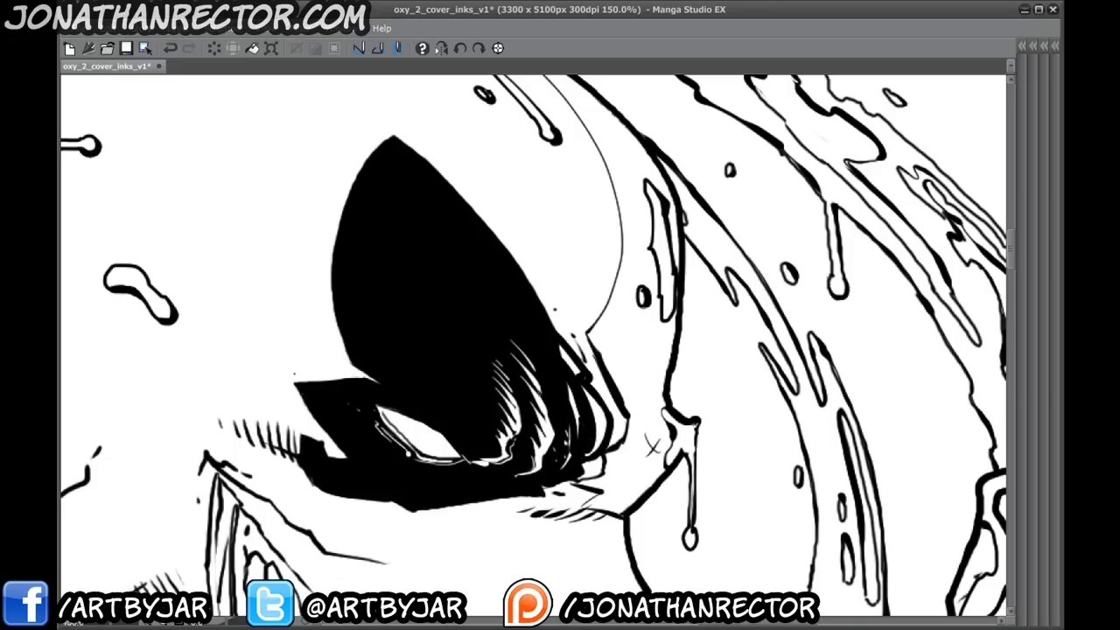
- Fill the bounded shadow along the side of the head with black, undoing the surplus fill
drag(518, 362, 477, 451)
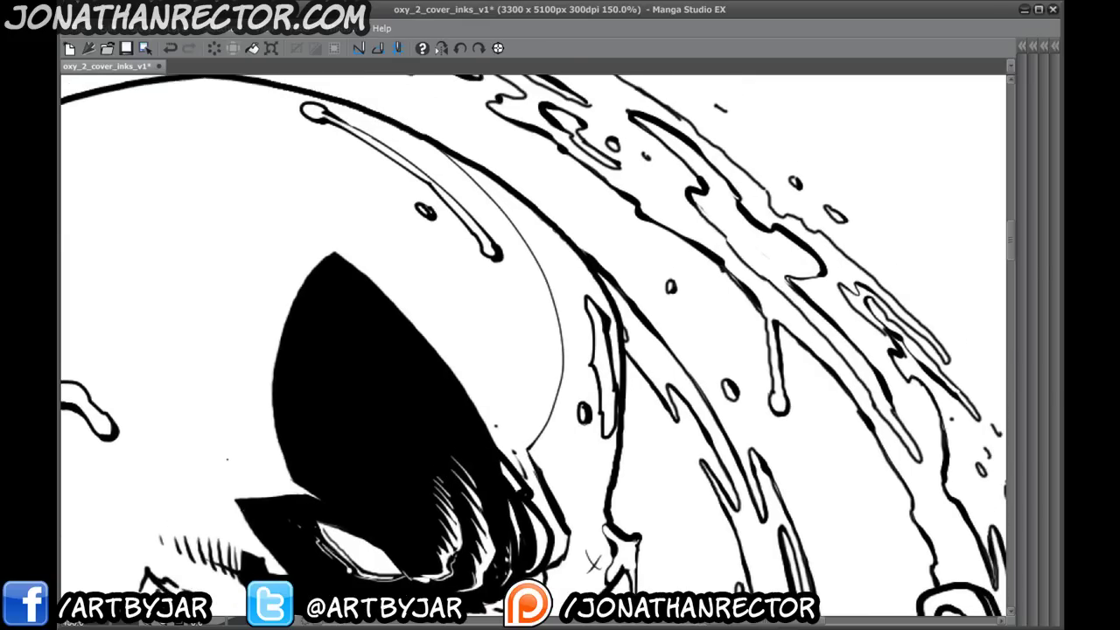
key(Tab)
key(g)
click(442, 425)
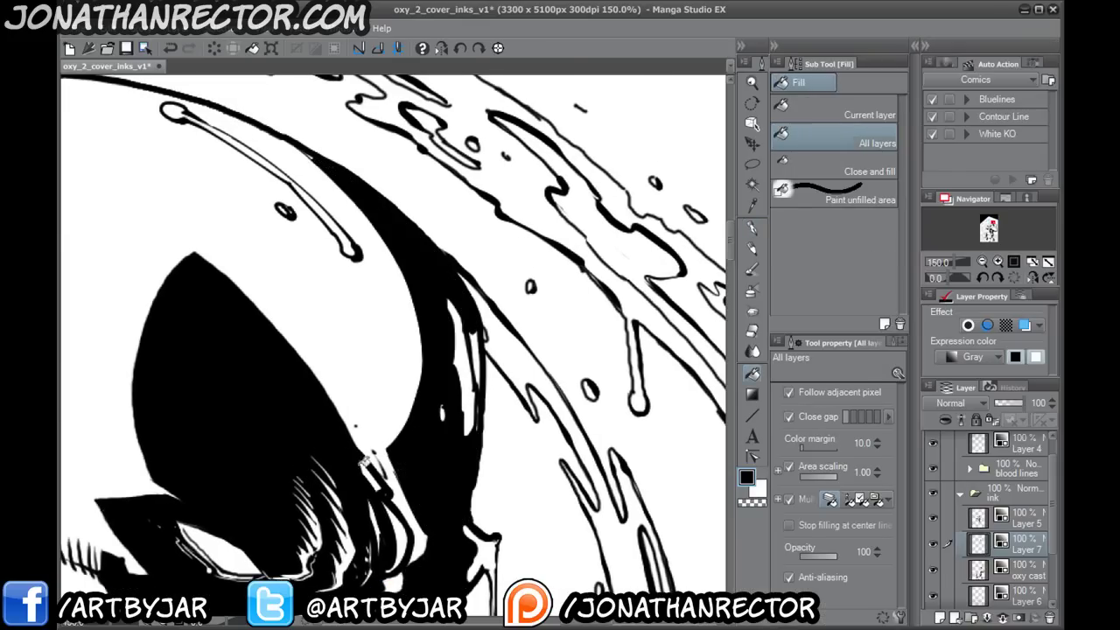
key(ctrl+z)
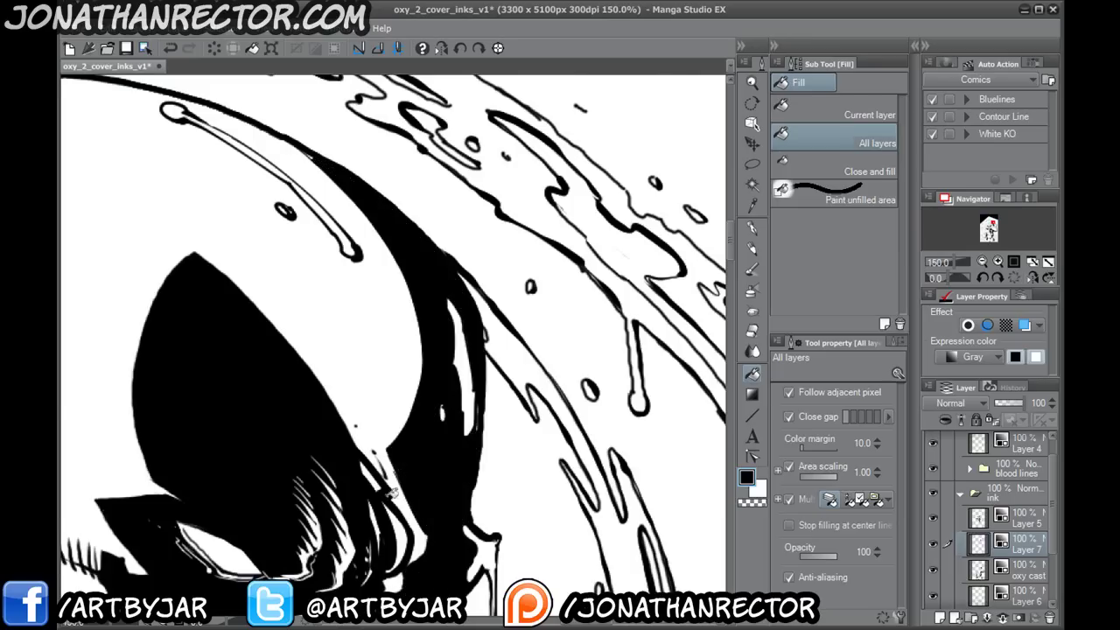
- Feather the inner edge of the head shadow with curved, tapering Mapping pen hatch lines from the eye wrinkles up to the long drip
drag(405, 442, 412, 186)
click(747, 234)
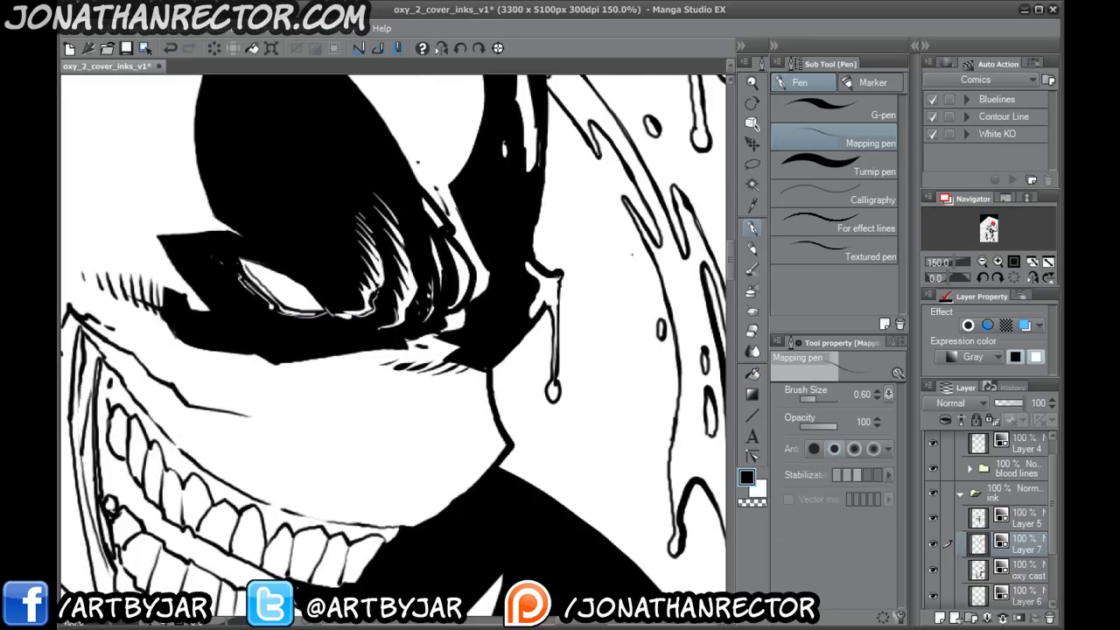
drag(391, 313, 392, 413)
key(Tab)
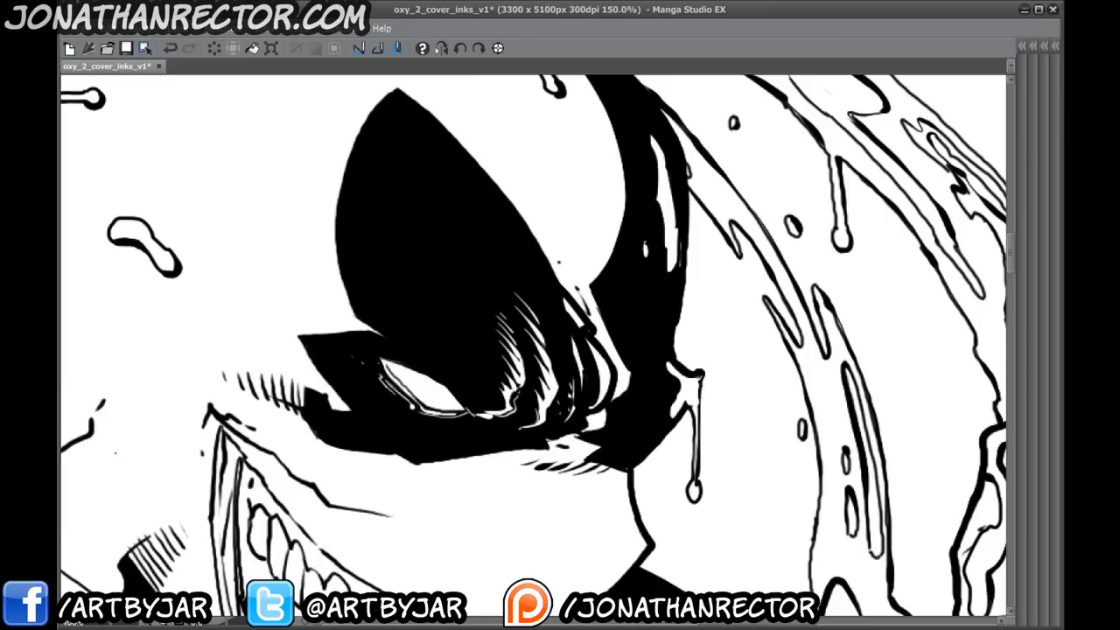
drag(299, 388, 308, 210)
drag(403, 317, 355, 525)
drag(433, 230, 407, 341)
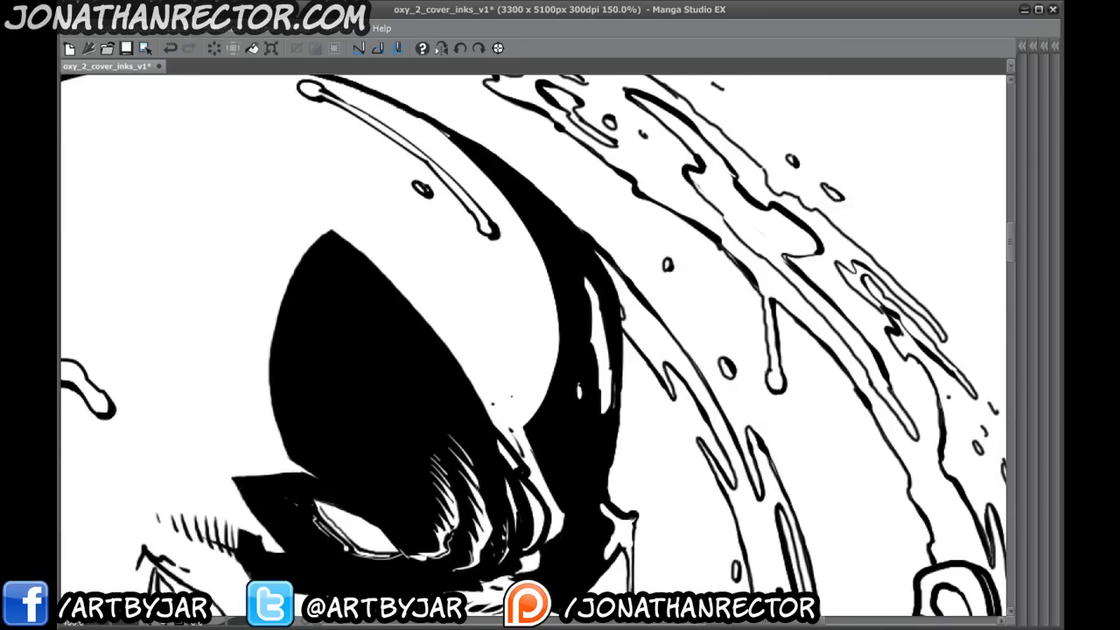
drag(528, 431, 504, 367)
mouse_move(543, 408)
mouse_down()
mouse_move(496, 348)
mouse_move(535, 379)
mouse_move(491, 334)
mouse_up()
drag(553, 387, 509, 343)
mouse_move(556, 371)
mouse_down()
mouse_move(480, 298)
mouse_move(530, 326)
mouse_move(469, 278)
mouse_up()
mouse_move(559, 345)
mouse_down()
mouse_move(507, 296)
mouse_move(476, 400)
mouse_up()
drag(477, 359, 578, 420)
drag(467, 337, 510, 354)
drag(578, 399, 497, 348)
drag(567, 376, 460, 316)
mouse_move(558, 350)
mouse_down()
mouse_move(459, 303)
mouse_move(434, 275)
mouse_move(469, 281)
mouse_up()
mouse_move(533, 308)
mouse_down()
mouse_move(417, 255)
mouse_move(505, 277)
mouse_up()
mouse_move(362, 216)
mouse_down()
mouse_move(479, 249)
mouse_move(468, 236)
mouse_up()
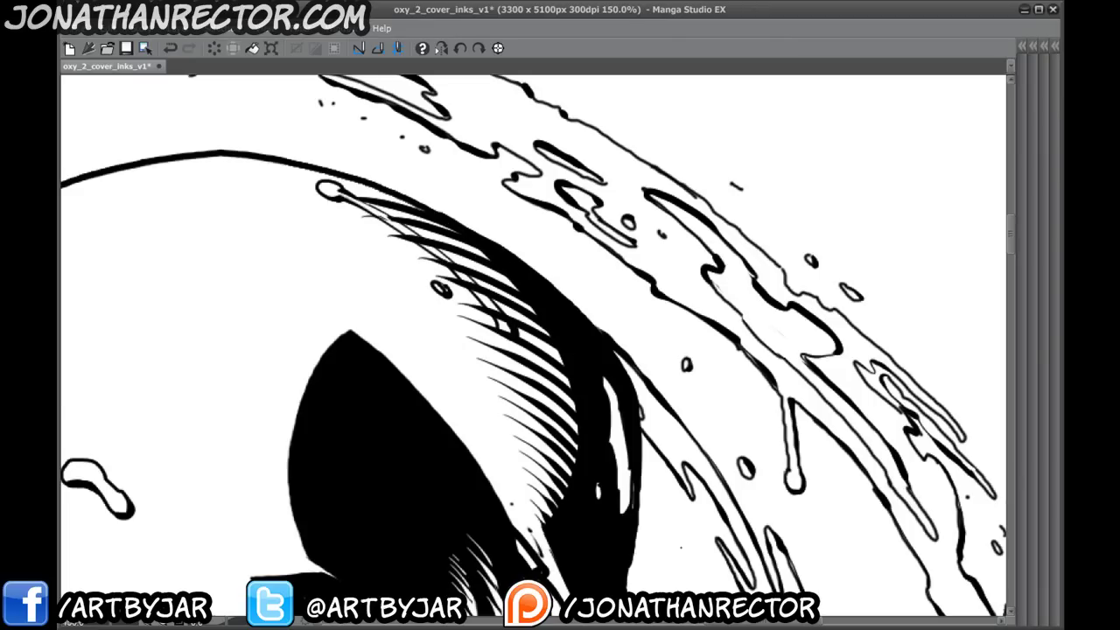
- Cross-hatch the feathered head shadow with long curved lines that follow the head contour
drag(482, 374, 520, 340)
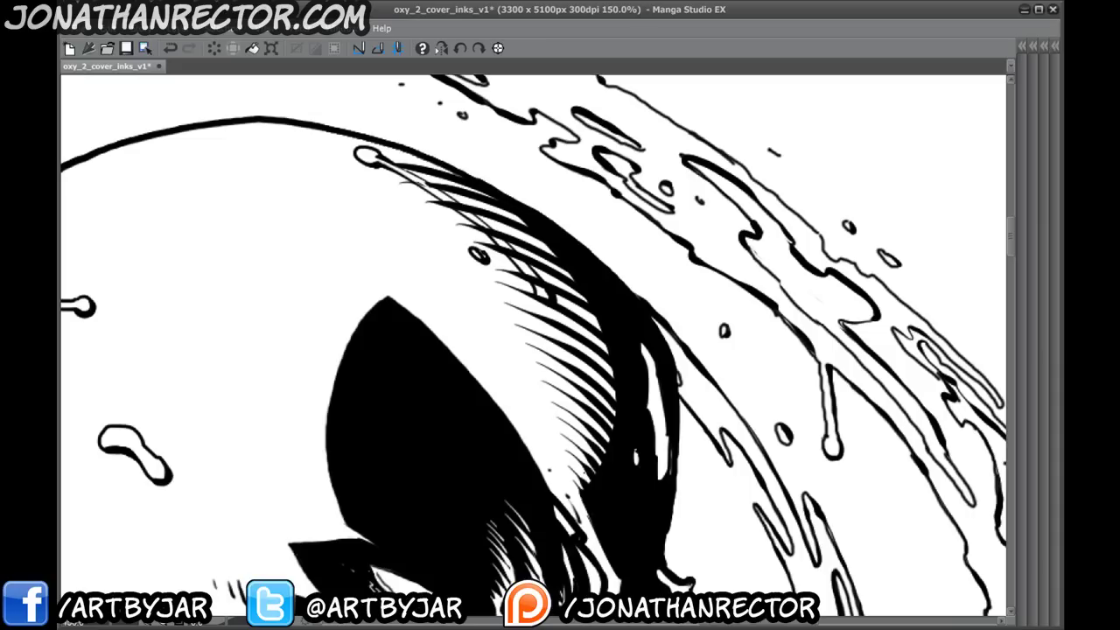
mouse_move(581, 480)
mouse_down()
mouse_move(602, 375)
mouse_move(590, 312)
mouse_up()
mouse_move(578, 457)
mouse_down()
mouse_move(588, 410)
mouse_move(574, 289)
mouse_up()
drag(578, 431, 537, 240)
mouse_move(553, 320)
mouse_down()
mouse_move(491, 205)
mouse_move(466, 198)
mouse_up()
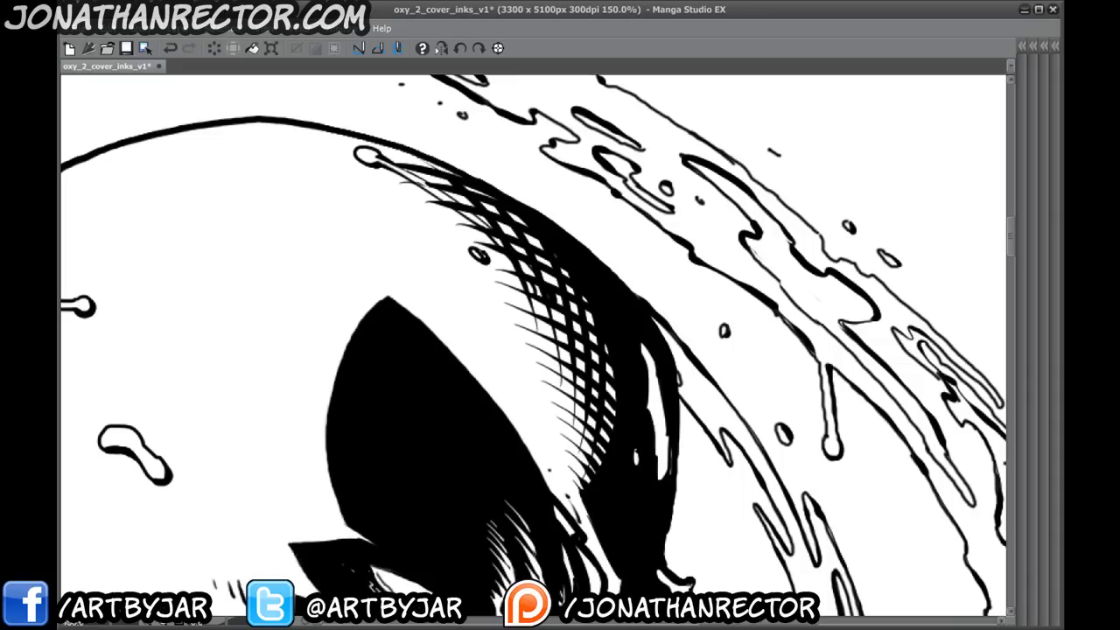
- Lower the opacity of Layer 7 to 63 and erase the hatching that covers the long drip on the head
scroll(355, 450, down, 3)
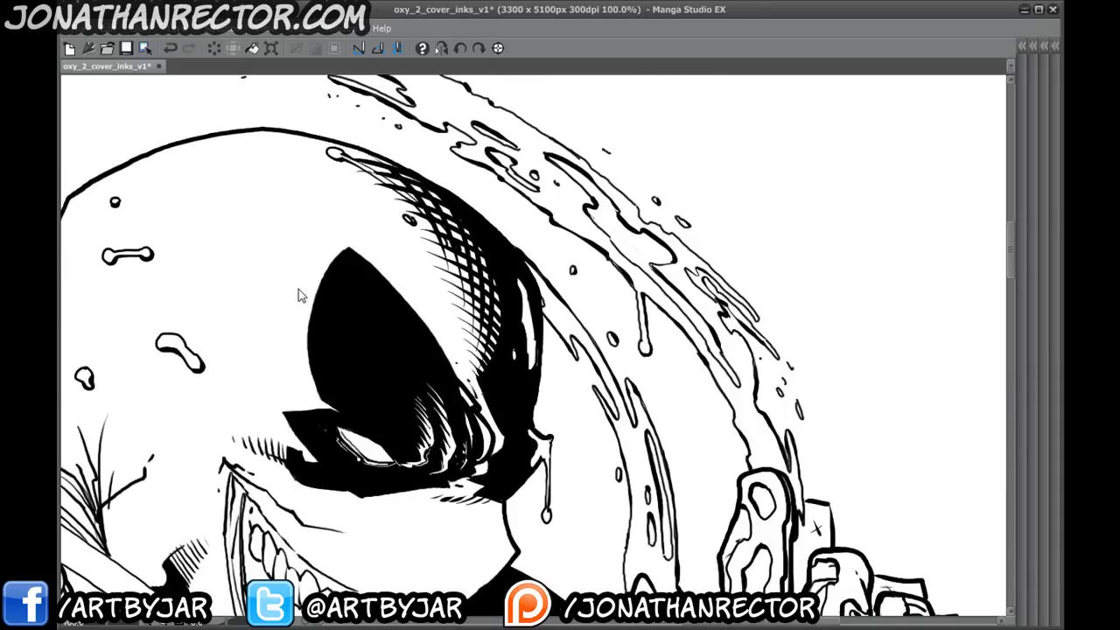
scroll(298, 293, up, 3)
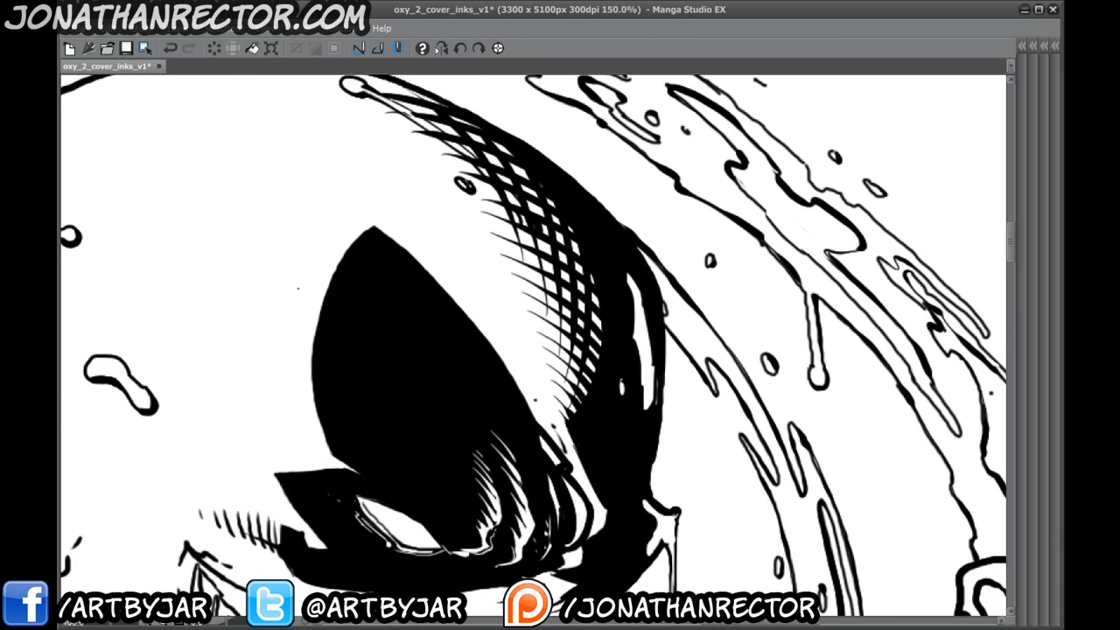
drag(297, 288, 296, 487)
key(Tab)
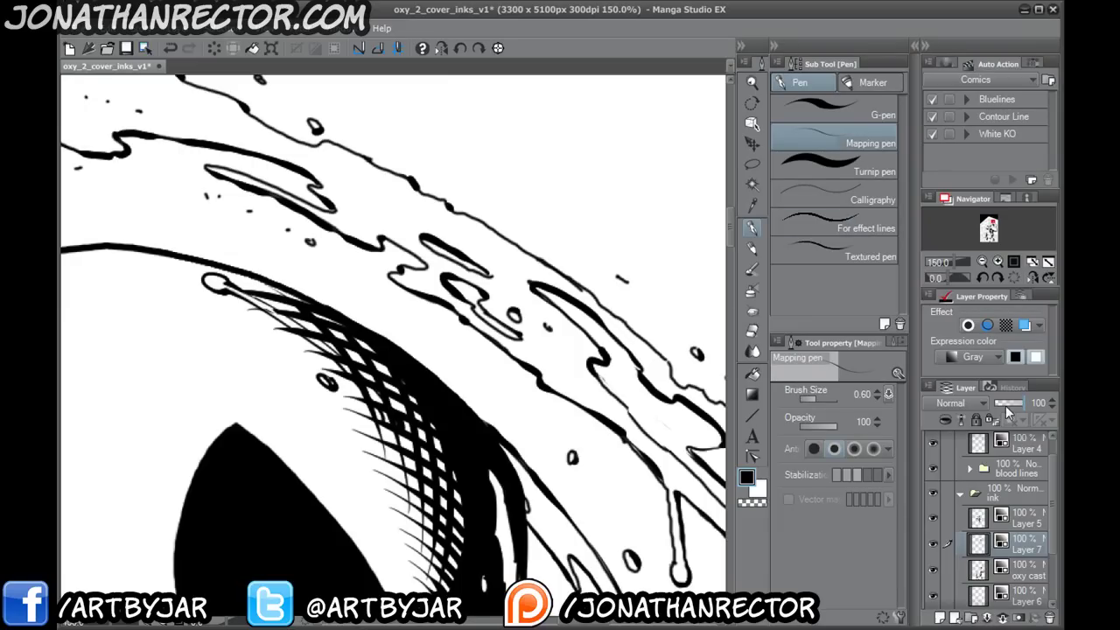
drag(1016, 408, 995, 404)
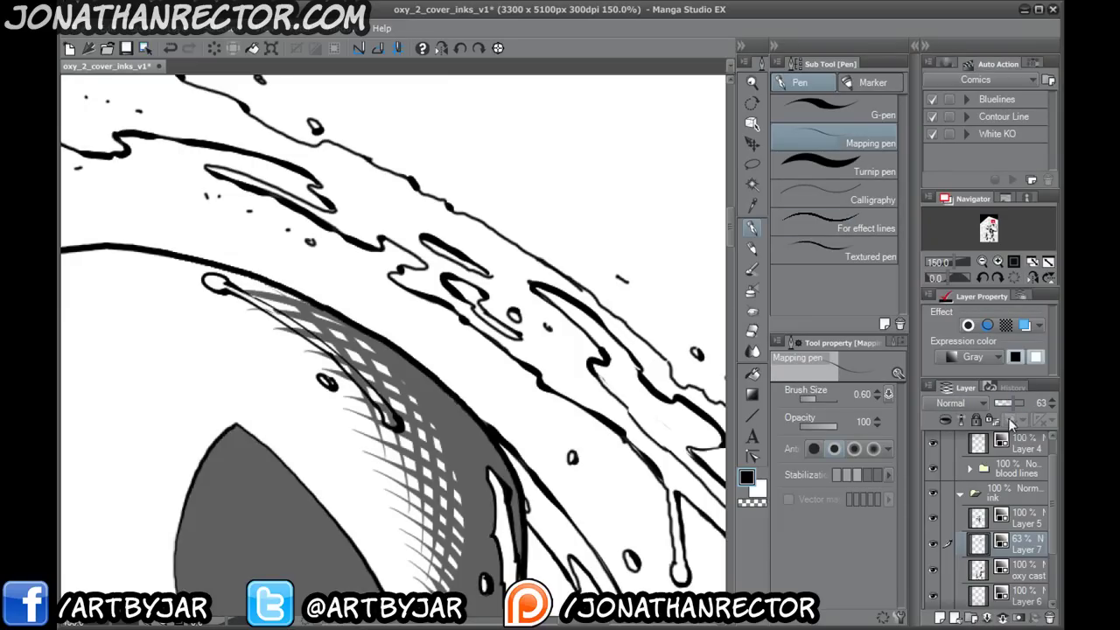
mouse_move(283, 490)
mouse_down()
mouse_move(362, 213)
mouse_move(393, 393)
mouse_up()
click(748, 332)
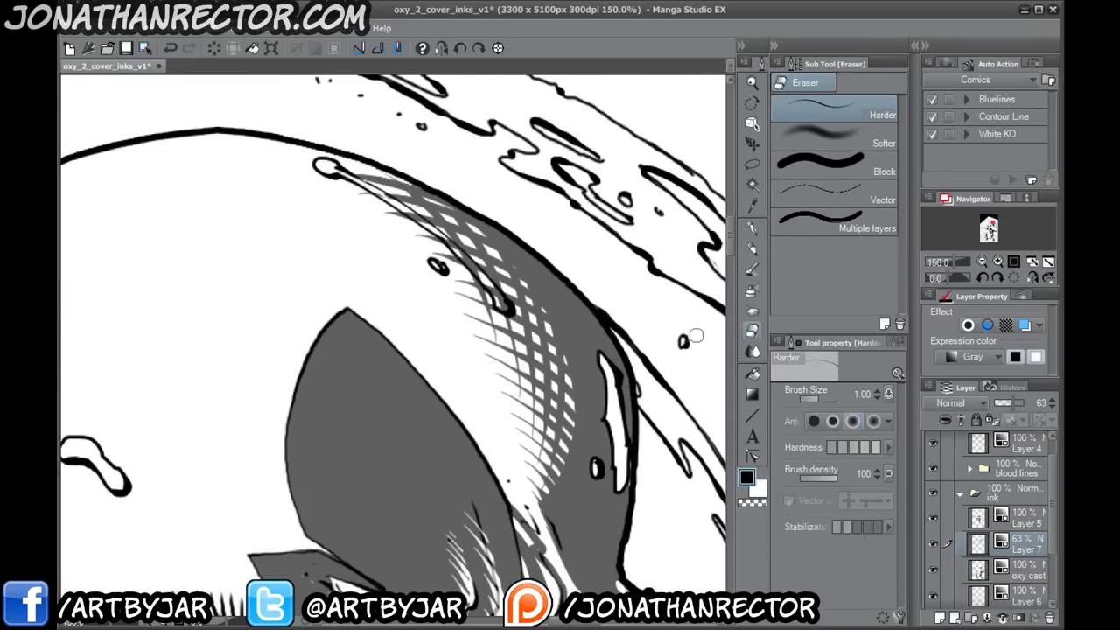
mouse_move(362, 183)
mouse_down()
mouse_move(335, 169)
mouse_move(449, 240)
mouse_move(503, 303)
mouse_up()
- Ink a thin shadow with the Mapping pen under the start of the cheek crease at the upper corner of the mouth
drag(440, 484, 387, 281)
key(p)
mouse_move(262, 460)
mouse_down()
mouse_move(306, 378)
mouse_move(293, 346)
mouse_move(227, 376)
mouse_move(372, 401)
mouse_move(380, 534)
mouse_move(368, 505)
mouse_up()
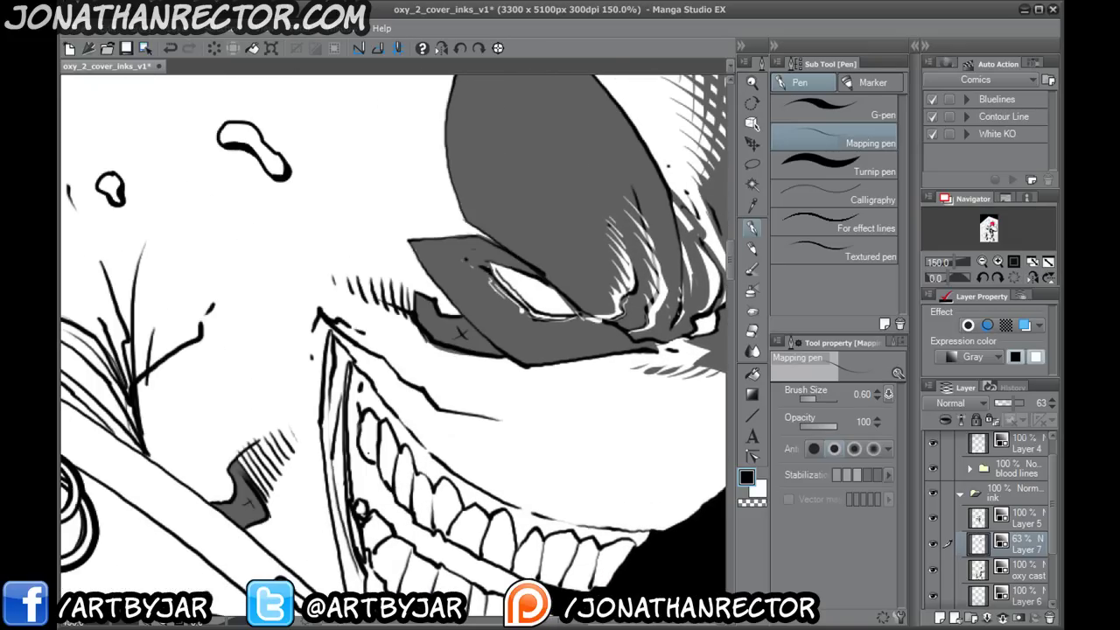
drag(359, 413, 281, 368)
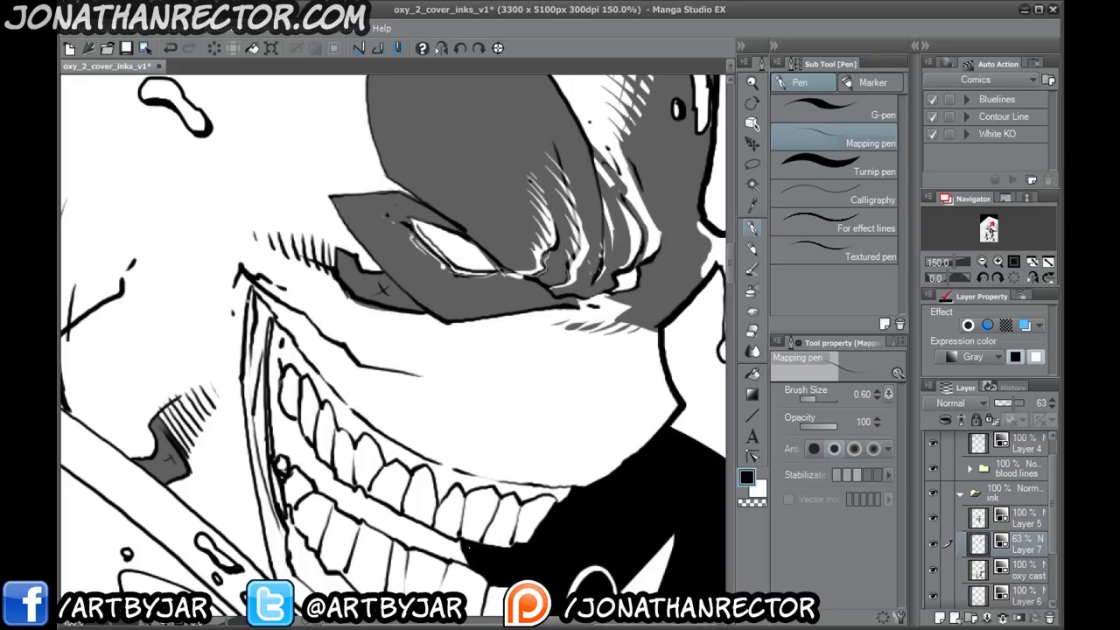
mouse_move(273, 309)
mouse_down()
mouse_move(315, 327)
mouse_move(272, 301)
mouse_up()
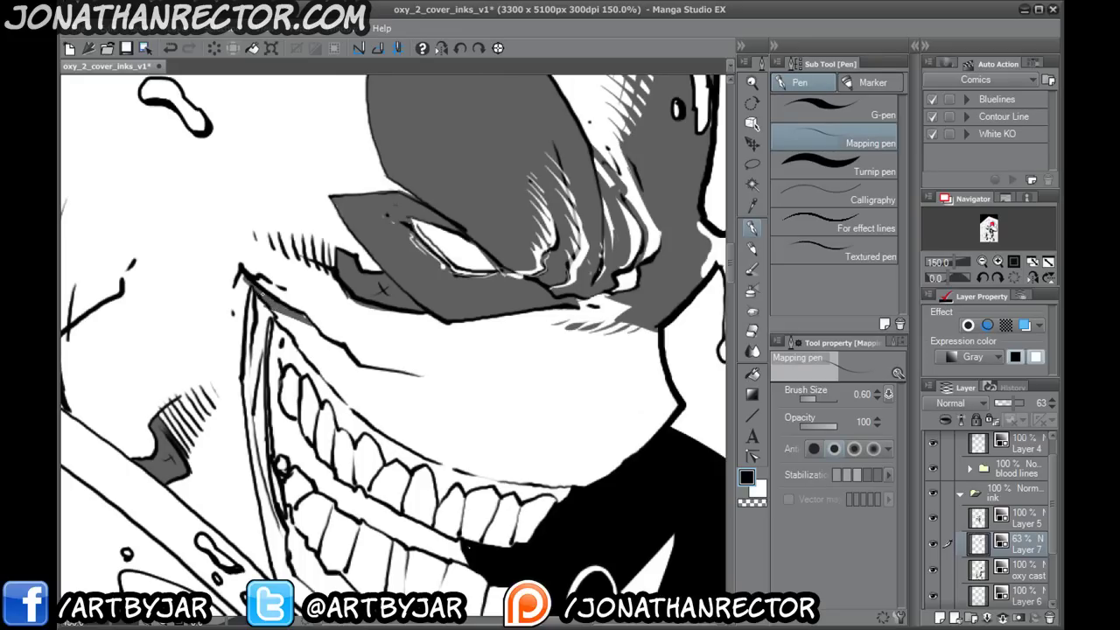
- Feather the cheek beside the upper corner of the mouth with short, tapering shadow strokes
drag(229, 330, 428, 303)
mouse_move(447, 257)
mouse_down()
mouse_move(418, 278)
mouse_move(411, 356)
mouse_move(411, 282)
mouse_up()
drag(420, 240, 414, 260)
drag(414, 289, 412, 312)
drag(419, 243, 414, 263)
drag(414, 290, 410, 343)
mouse_move(409, 256)
mouse_down()
mouse_move(403, 335)
mouse_move(401, 291)
mouse_up()
mouse_move(403, 288)
mouse_down()
mouse_move(395, 329)
mouse_move(377, 317)
mouse_up()
- Ink a tapering wedge of shadow beneath the outer end of the cheek crease above the upper teeth
drag(459, 422, 175, 360)
drag(259, 253, 348, 292)
mouse_move(343, 289)
mouse_down()
mouse_move(268, 263)
mouse_move(311, 281)
mouse_up()
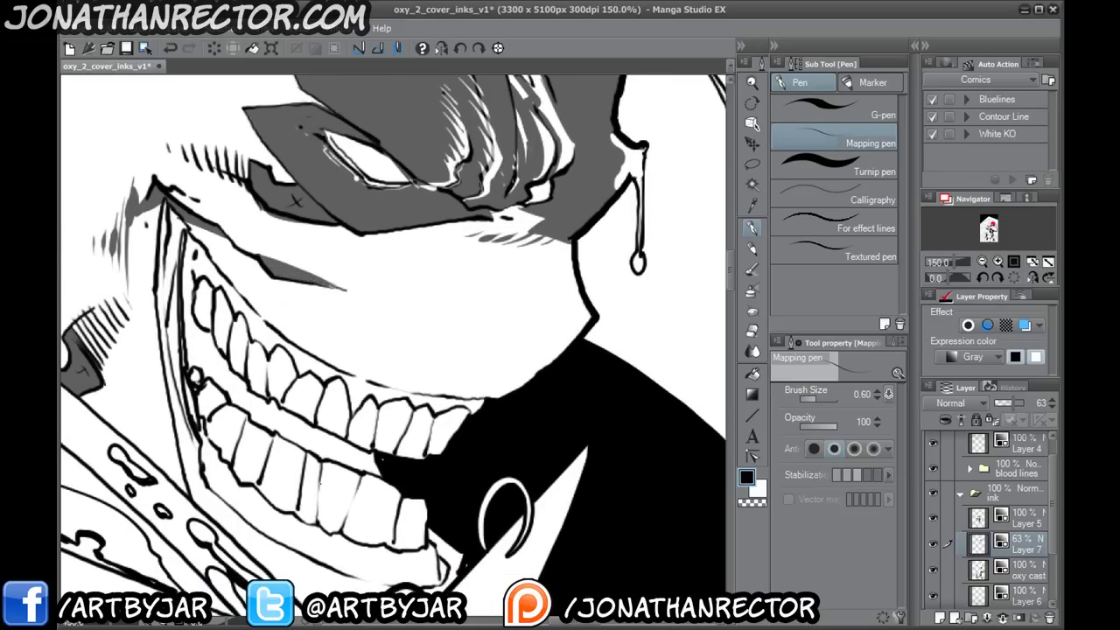
- Rotate the canvas and ink a tapering shadow along the upper lip from the mouth corner down past the first teeth
key(r)
drag(262, 438, 230, 317)
key(p)
mouse_move(251, 208)
mouse_down()
mouse_move(425, 326)
mouse_move(443, 388)
mouse_move(484, 456)
mouse_up()
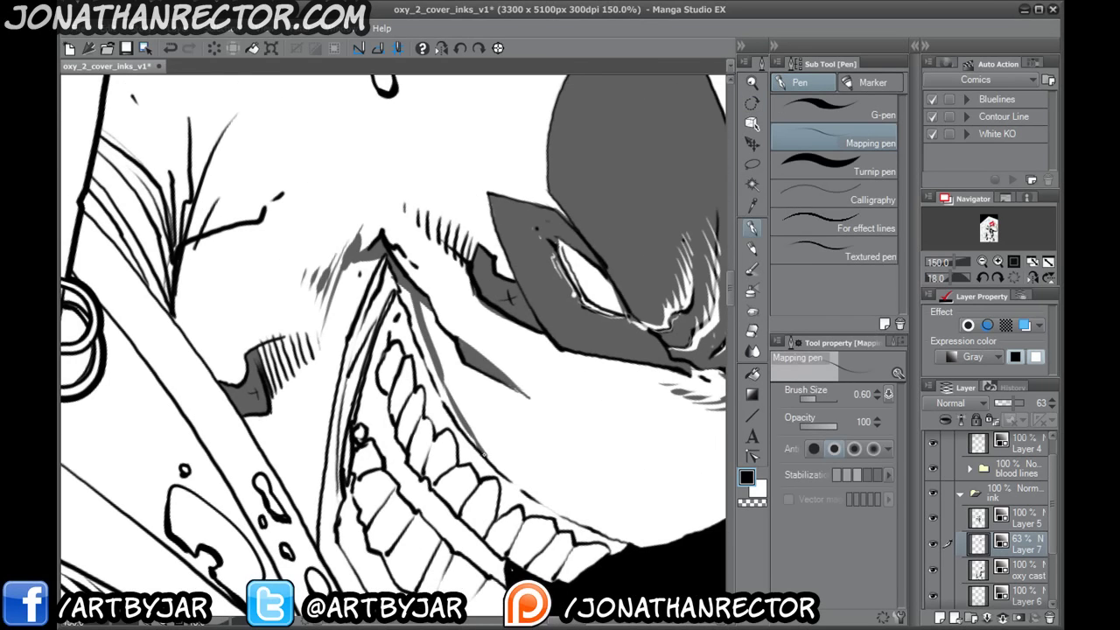
drag(451, 408, 479, 447)
mouse_move(443, 400)
mouse_down()
mouse_move(478, 446)
mouse_move(421, 330)
mouse_up()
drag(430, 372, 398, 283)
drag(412, 320, 405, 291)
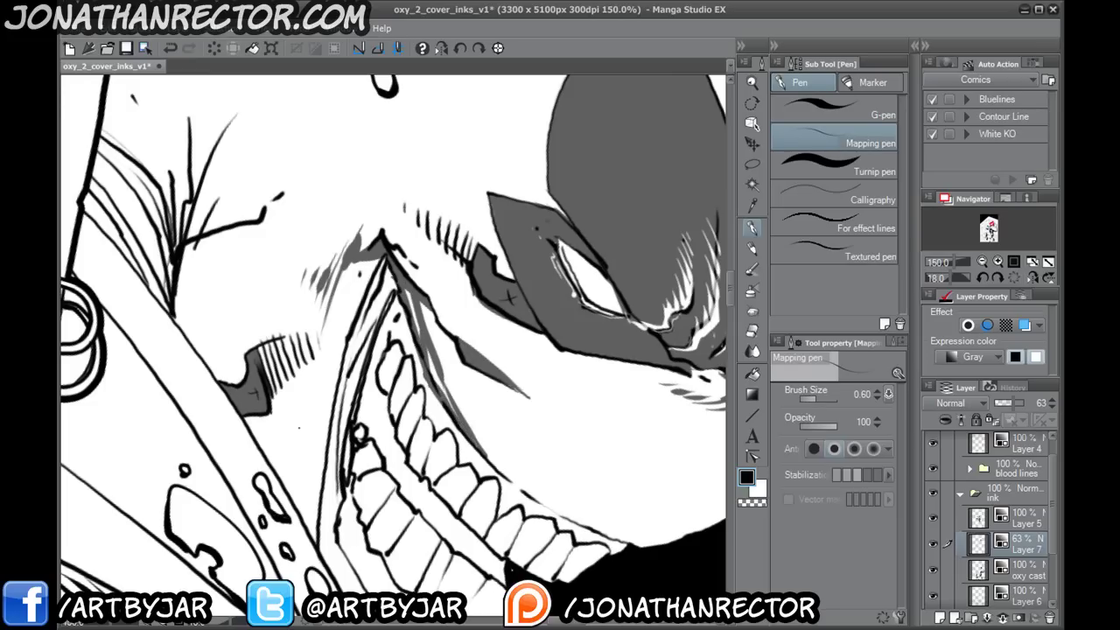
- Darken the inside of the upper mouth corner with tapering strokes between the lip lines
key(shift+space)
drag(255, 404, 303, 464)
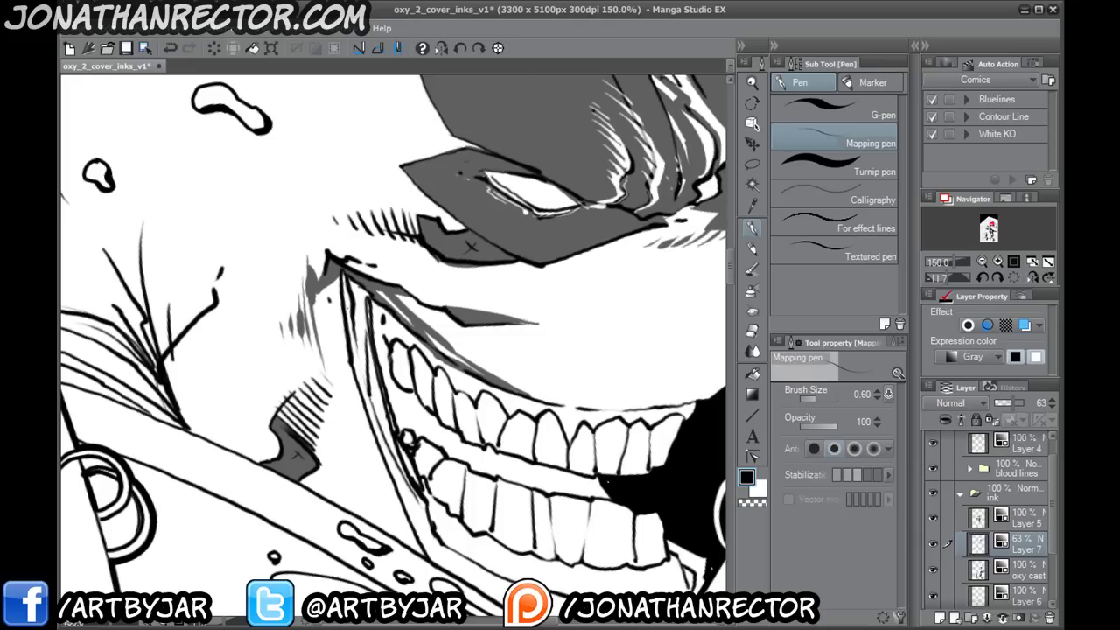
drag(367, 287, 352, 334)
mouse_move(373, 285)
mouse_down()
mouse_move(366, 311)
mouse_move(367, 297)
mouse_up()
mouse_move(362, 278)
mouse_down()
mouse_move(355, 313)
mouse_move(350, 300)
mouse_move(356, 347)
mouse_up()
mouse_move(363, 317)
mouse_down()
mouse_move(359, 365)
mouse_move(309, 317)
mouse_up()
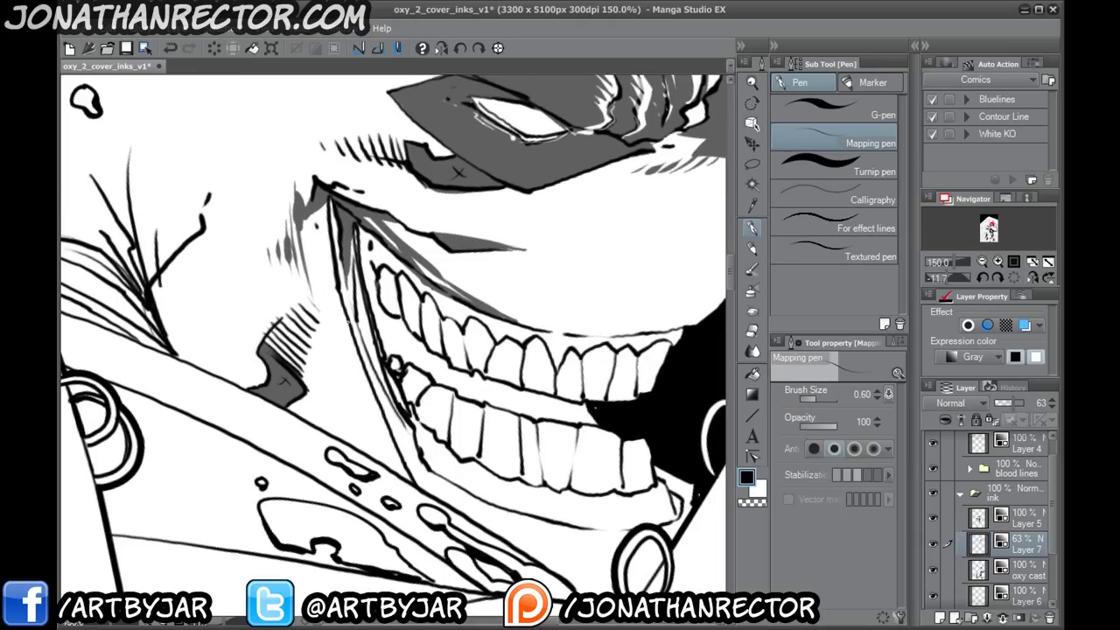
- Thicken the shadow on the outer lip fold and ink a black wedge at its lower end beside the strap
drag(324, 211, 333, 282)
drag(317, 209, 334, 286)
drag(334, 282, 337, 294)
drag(373, 351, 392, 433)
mouse_move(382, 370)
mouse_down()
mouse_move(417, 448)
mouse_move(404, 434)
mouse_up()
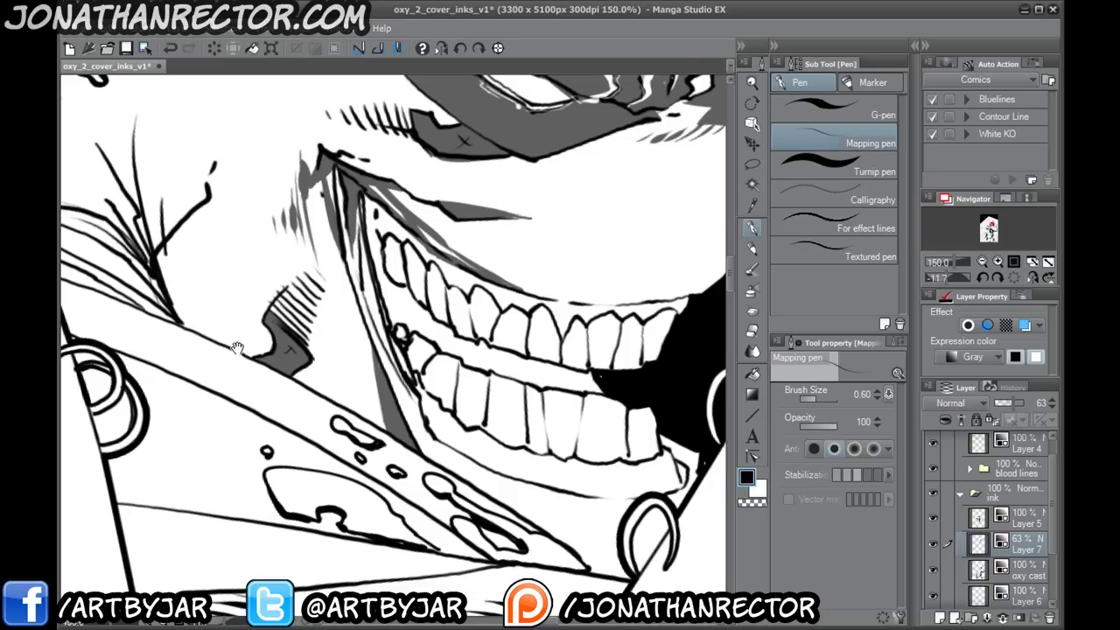
- Ink a shadow along the jaw just above the strap, joining the small cheek shadow to the lip wedge
drag(201, 261, 190, 249)
mouse_move(372, 396)
mouse_down()
mouse_move(294, 357)
mouse_move(371, 394)
mouse_move(345, 394)
mouse_move(371, 406)
mouse_move(282, 362)
mouse_up()
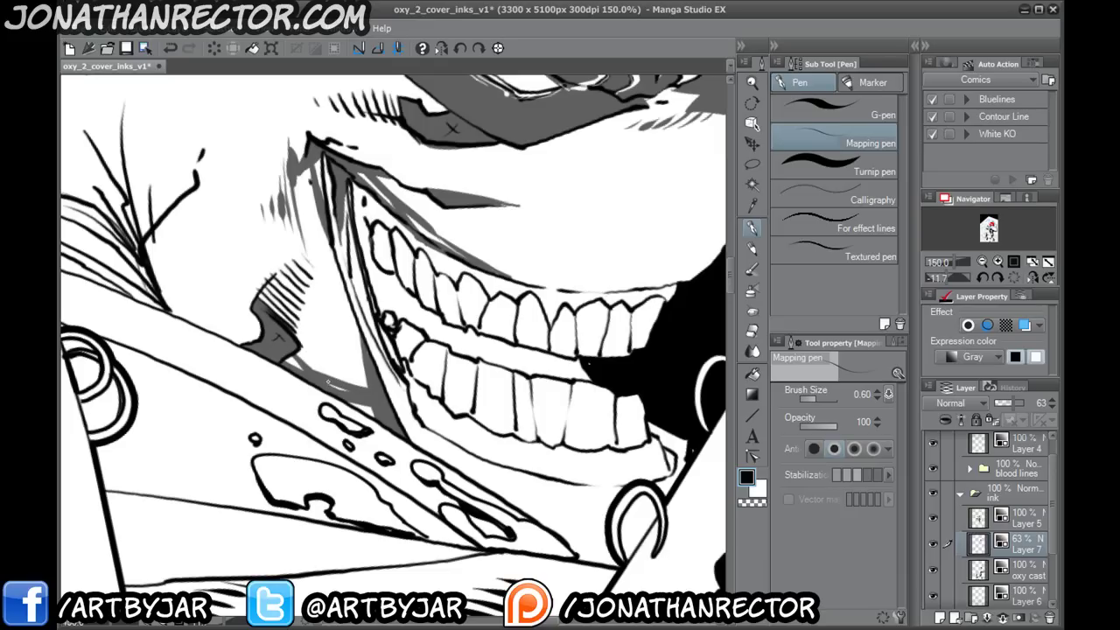
drag(391, 431, 320, 487)
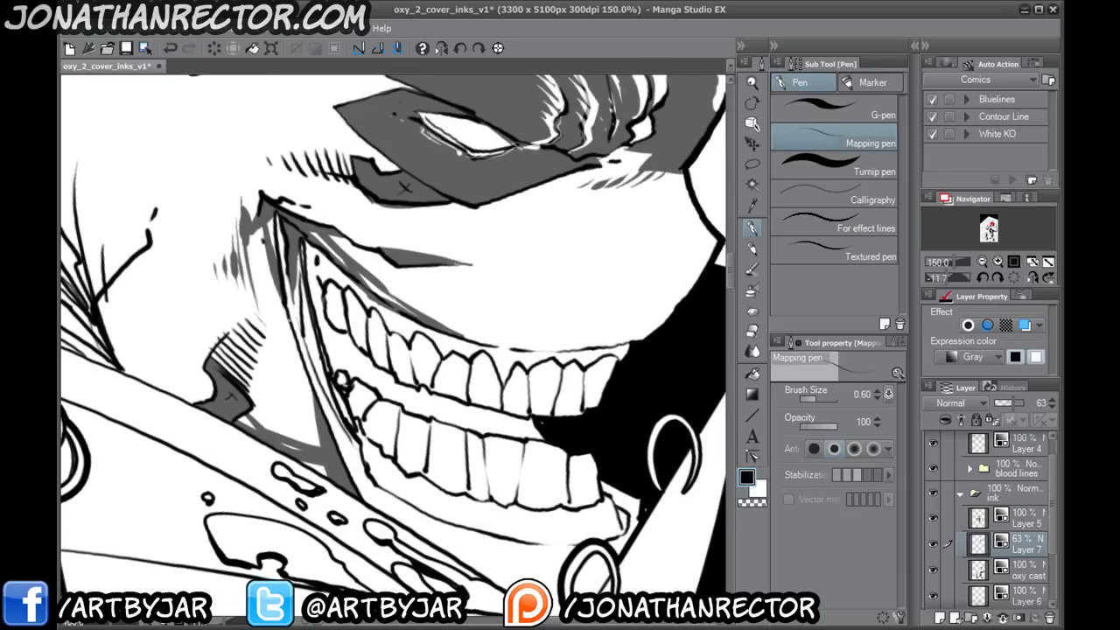
- Close off the opening between the upper and lower teeth, fill it using all layers as reference, and save the file
mouse_move(486, 409)
mouse_down()
mouse_move(513, 440)
mouse_move(481, 407)
mouse_up()
drag(323, 288, 312, 296)
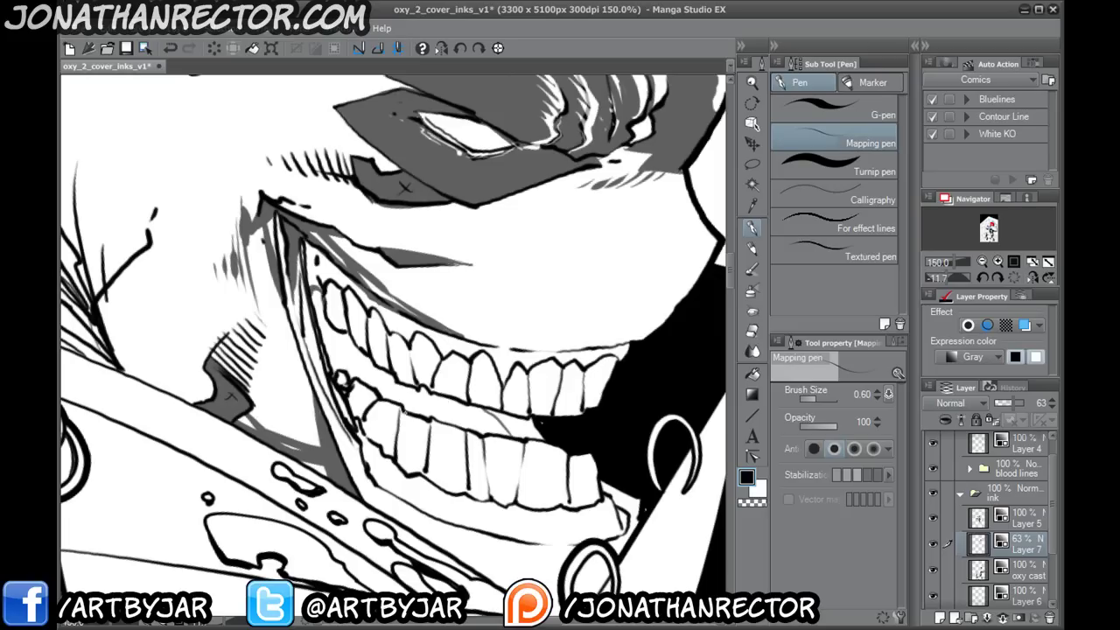
click(752, 374)
click(385, 374)
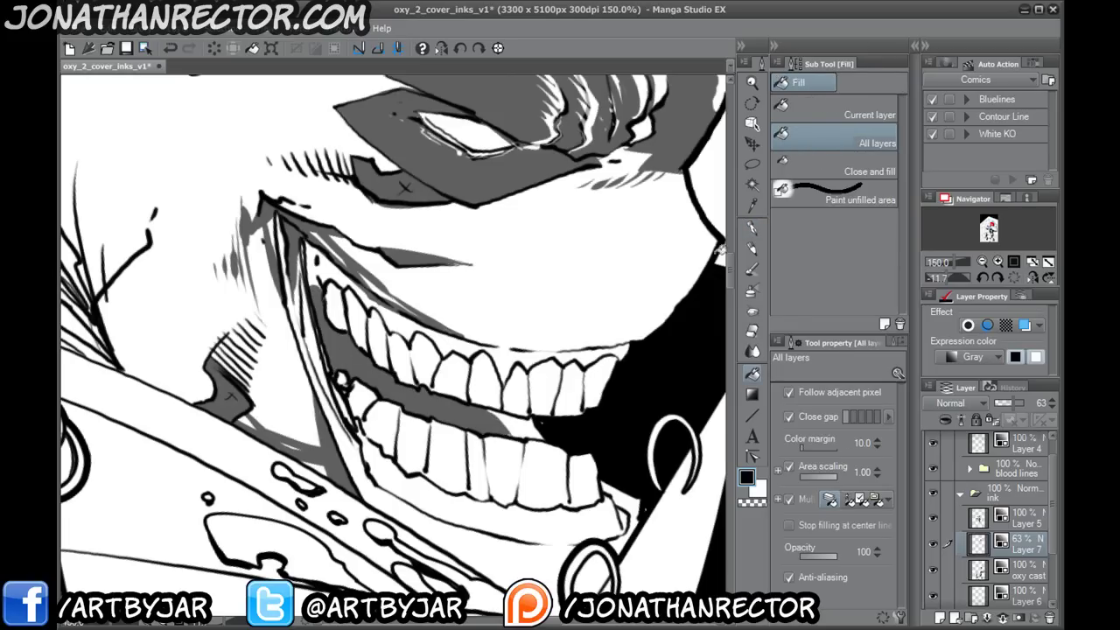
key(p)
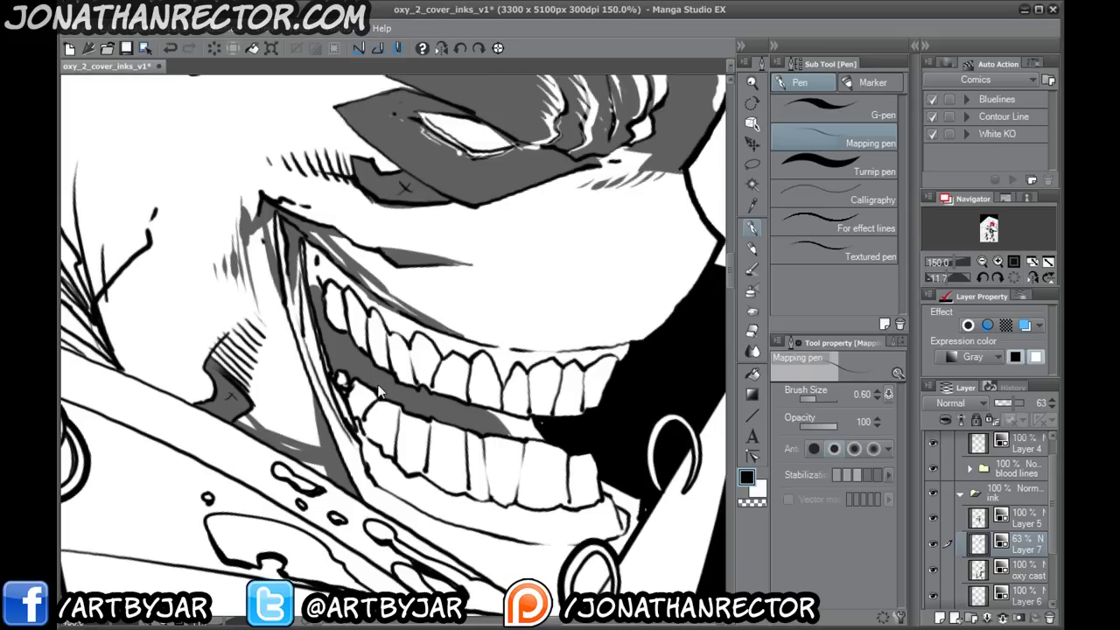
key(ctrl+s)
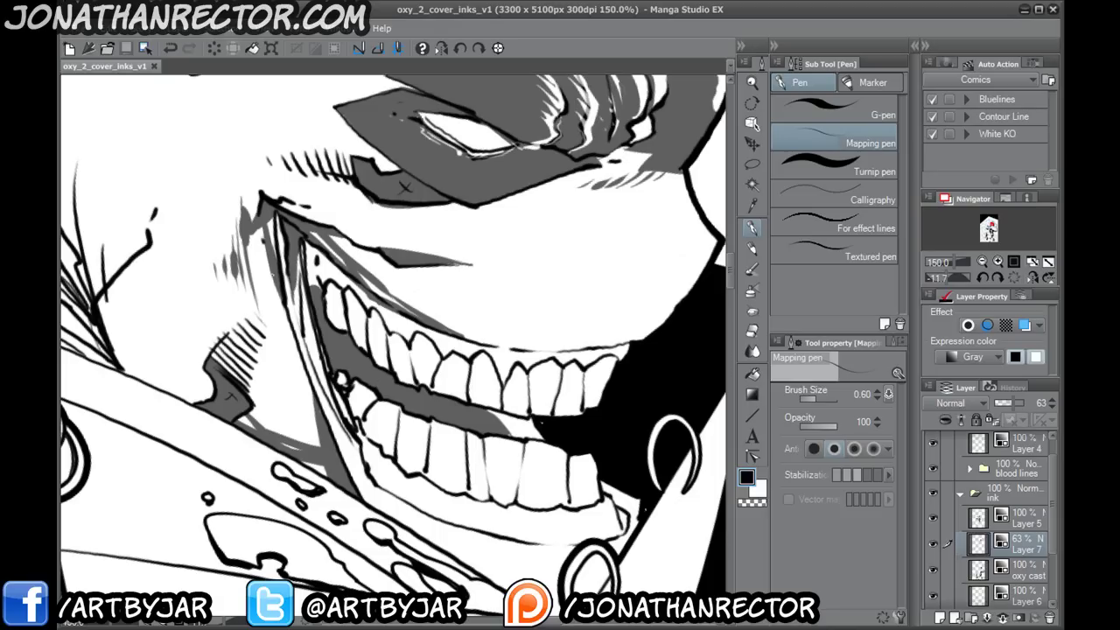
- Ink pointed gum shadows between the upper teeth along the upper lip
drag(419, 342, 326, 329)
drag(345, 369, 464, 392)
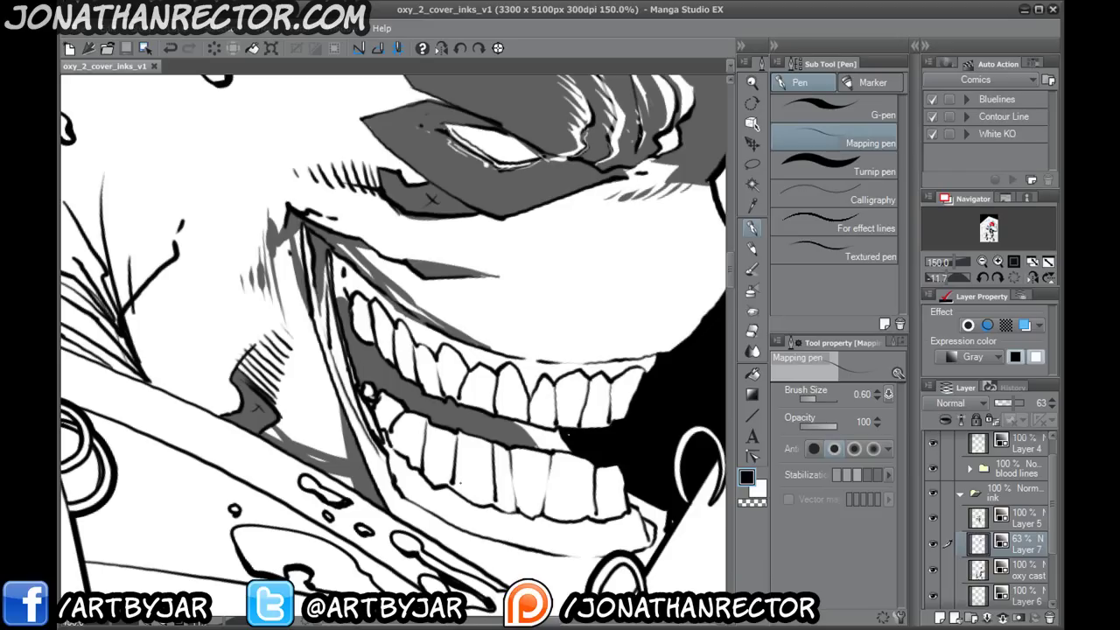
drag(360, 443, 337, 490)
drag(428, 423, 367, 436)
mouse_move(405, 333)
mouse_down()
mouse_move(383, 331)
mouse_move(392, 334)
mouse_up()
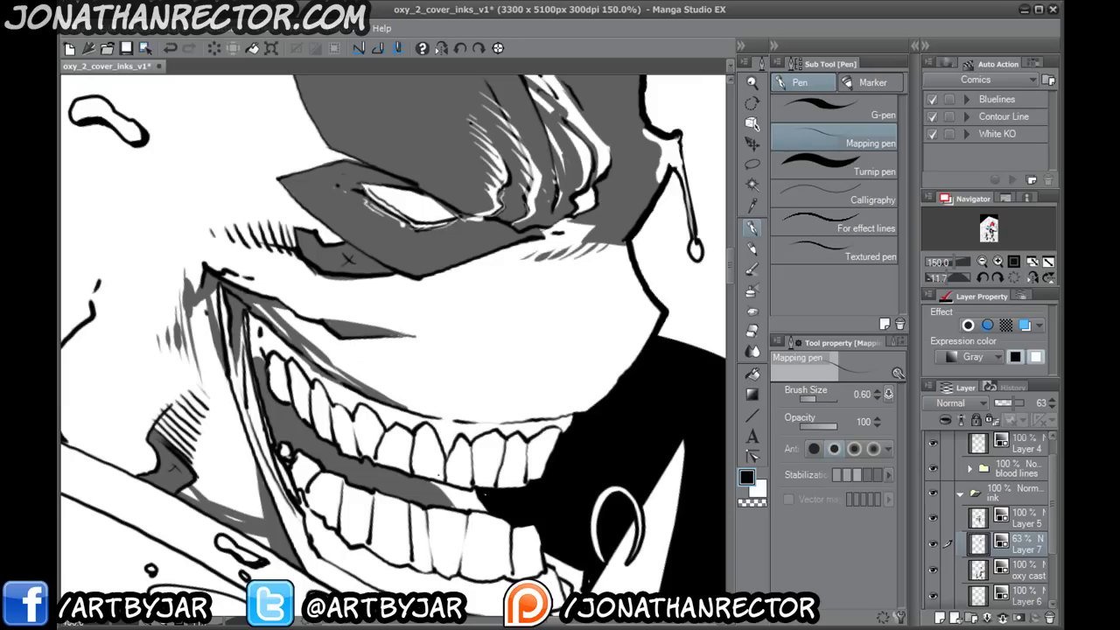
drag(402, 554, 474, 481)
mouse_move(395, 256)
mouse_down()
mouse_move(397, 275)
mouse_move(397, 257)
mouse_move(473, 330)
mouse_move(503, 330)
mouse_move(516, 349)
mouse_up()
drag(488, 318, 526, 348)
mouse_move(531, 334)
mouse_down()
mouse_move(542, 348)
mouse_move(531, 344)
mouse_move(557, 343)
mouse_up()
mouse_move(558, 339)
mouse_down()
mouse_move(575, 373)
mouse_move(563, 354)
mouse_move(588, 371)
mouse_move(618, 352)
mouse_move(654, 359)
mouse_move(684, 344)
mouse_up()
- Ink jagged gum shadows beneath the lower teeth along the lower lip to the far mouth corner
mouse_move(420, 412)
mouse_down()
mouse_move(433, 452)
mouse_move(390, 390)
mouse_move(407, 413)
mouse_move(415, 406)
mouse_move(388, 390)
mouse_up()
mouse_move(398, 429)
mouse_down()
mouse_move(398, 414)
mouse_move(469, 454)
mouse_move(490, 461)
mouse_move(455, 441)
mouse_move(519, 462)
mouse_up()
mouse_move(518, 479)
mouse_down()
mouse_move(528, 461)
mouse_move(552, 460)
mouse_up()
mouse_move(550, 492)
mouse_down()
mouse_move(579, 463)
mouse_move(564, 462)
mouse_up()
mouse_move(541, 467)
mouse_down()
mouse_move(626, 455)
mouse_move(607, 462)
mouse_up()
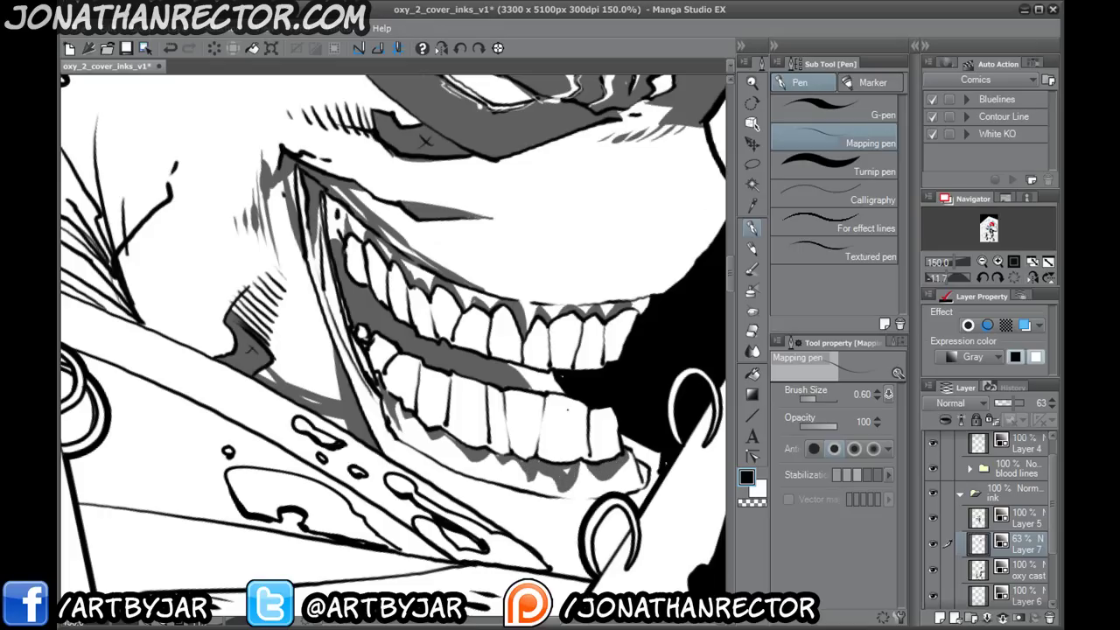
mouse_move(560, 477)
mouse_down()
mouse_move(570, 465)
mouse_move(575, 501)
mouse_move(601, 498)
mouse_move(577, 499)
mouse_move(641, 453)
mouse_move(644, 486)
mouse_move(634, 485)
mouse_up()
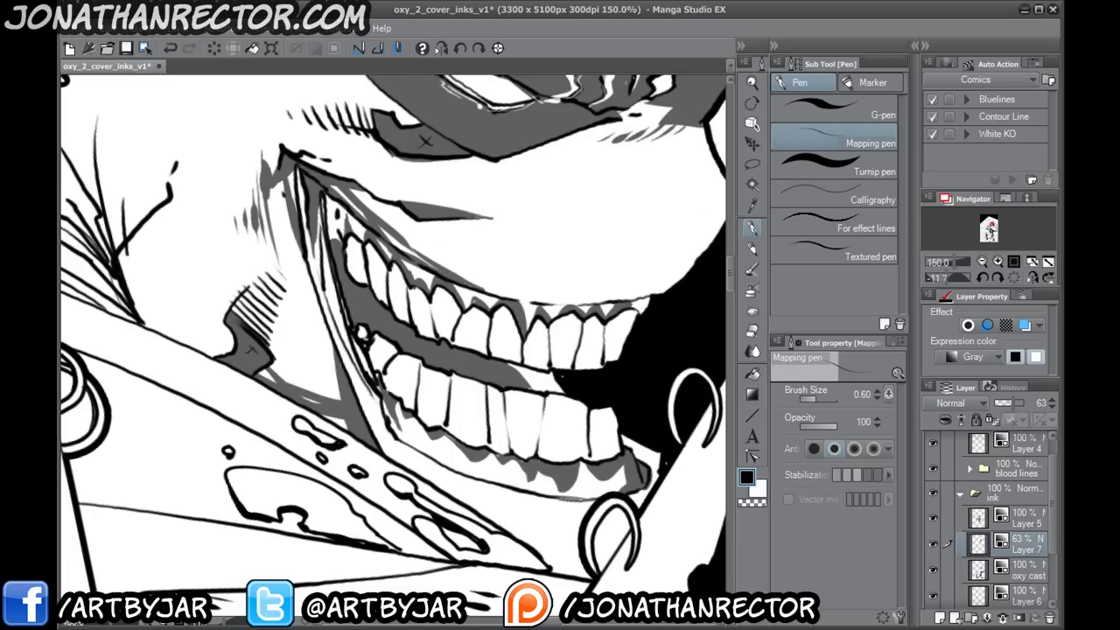
- Restore the opacity of Layer 7 to 100 to check the shadows in solid black
drag(509, 374, 417, 416)
drag(219, 455, 256, 443)
drag(96, 429, 275, 497)
click(498, 48)
scroll(178, 448, down, 3)
drag(180, 449, 332, 364)
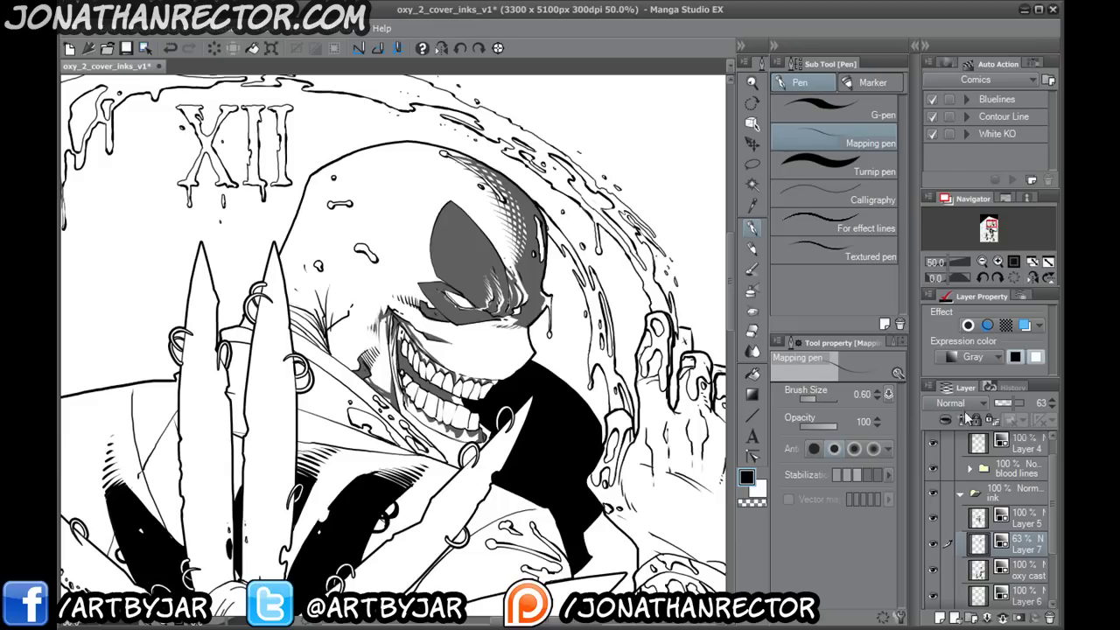
drag(1014, 402, 1047, 402)
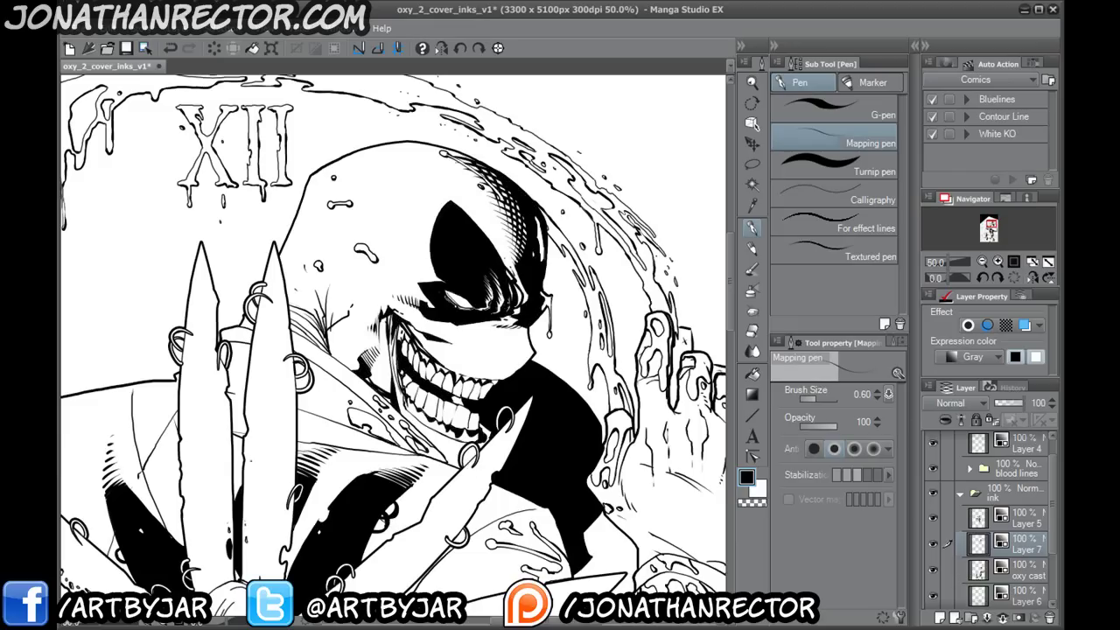
- Draw thin contour lines across the cheek above the upper teeth toward the edge of the face
scroll(268, 481, down, 1)
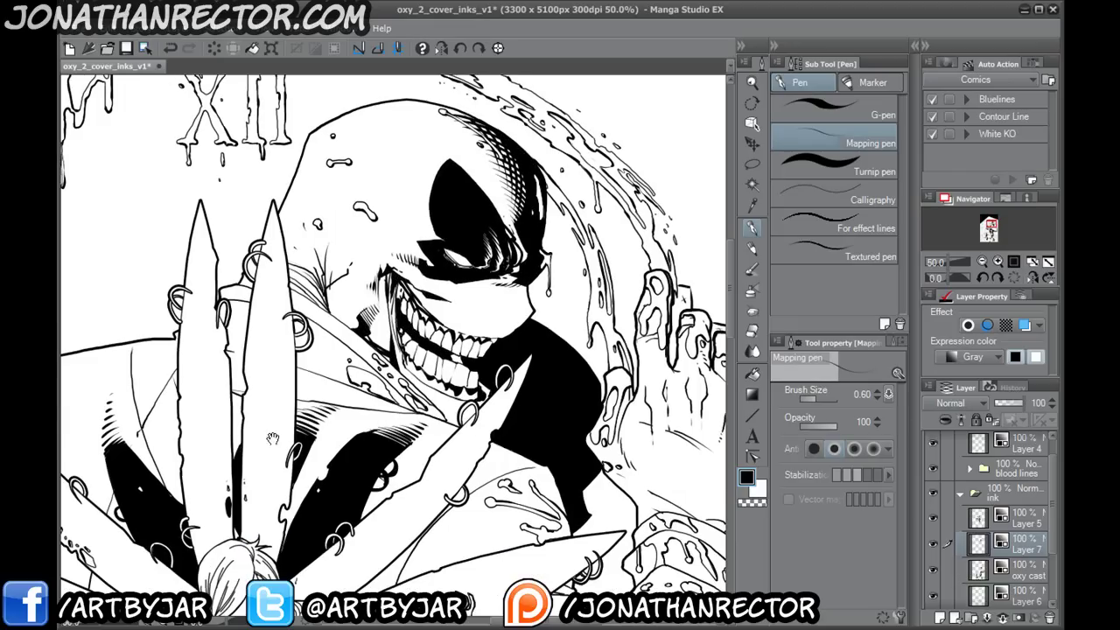
scroll(271, 432, up, 2)
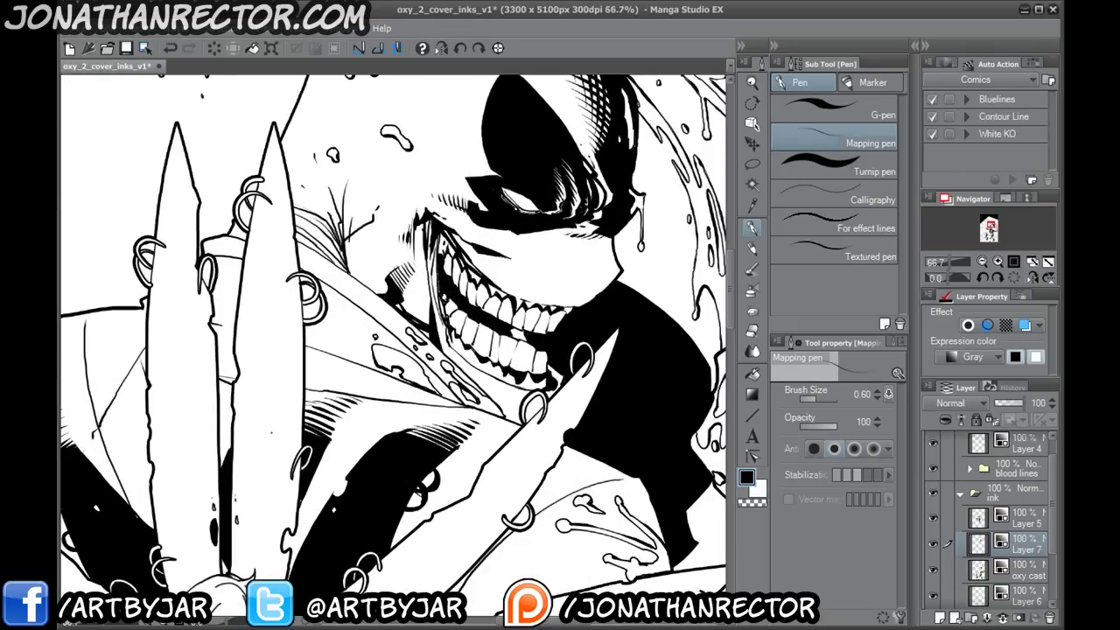
drag(508, 376, 353, 516)
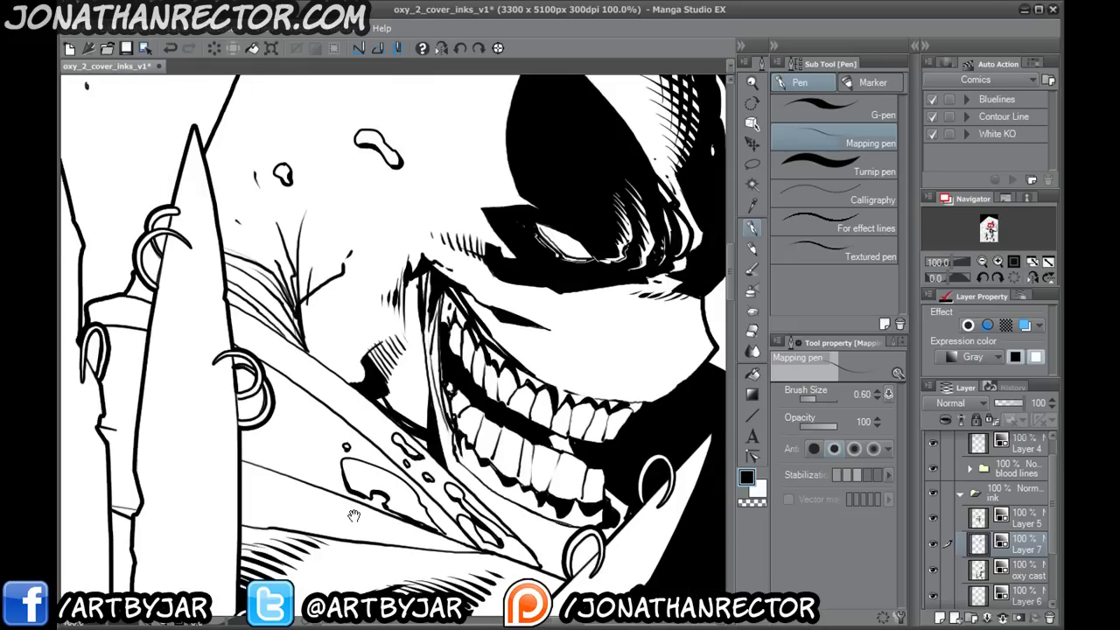
drag(393, 332, 378, 425)
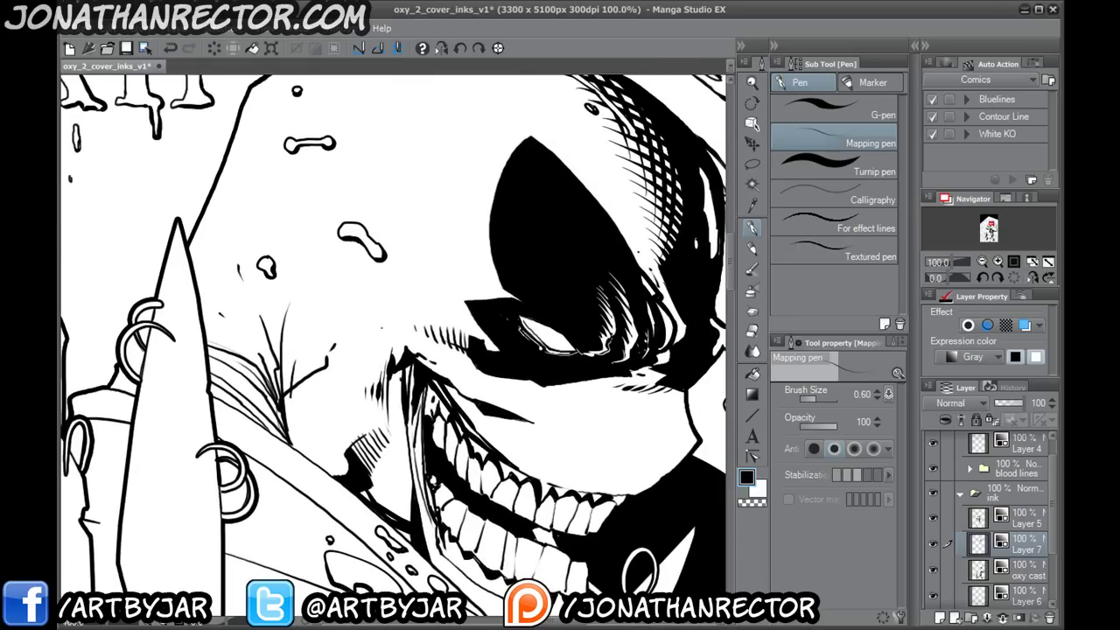
drag(470, 404, 373, 392)
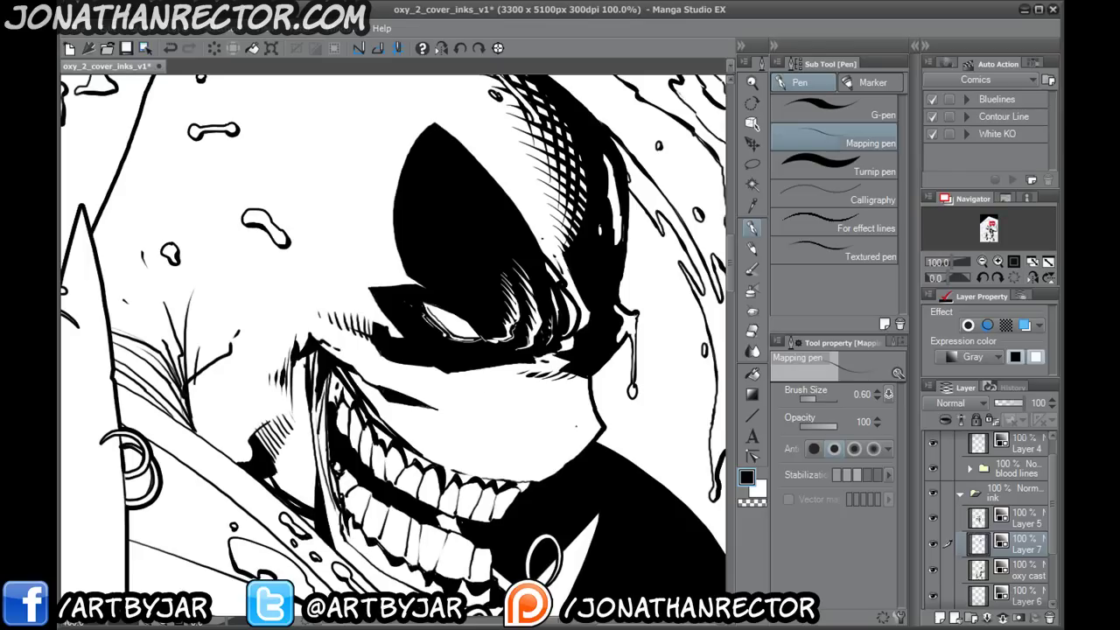
drag(514, 423, 596, 430)
- Outline a crescent shadow behind the jaw above the collar, fill it solid black and refine its edges with the Mapping pen
mouse_move(274, 504)
mouse_down()
mouse_move(250, 462)
mouse_move(271, 490)
mouse_up()
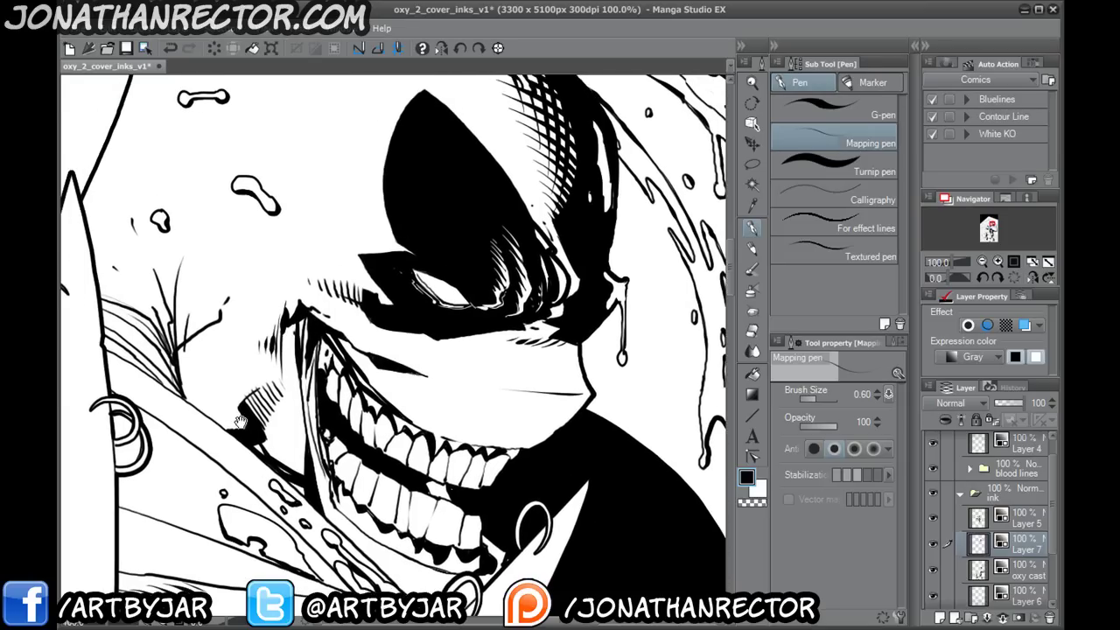
drag(212, 471, 303, 461)
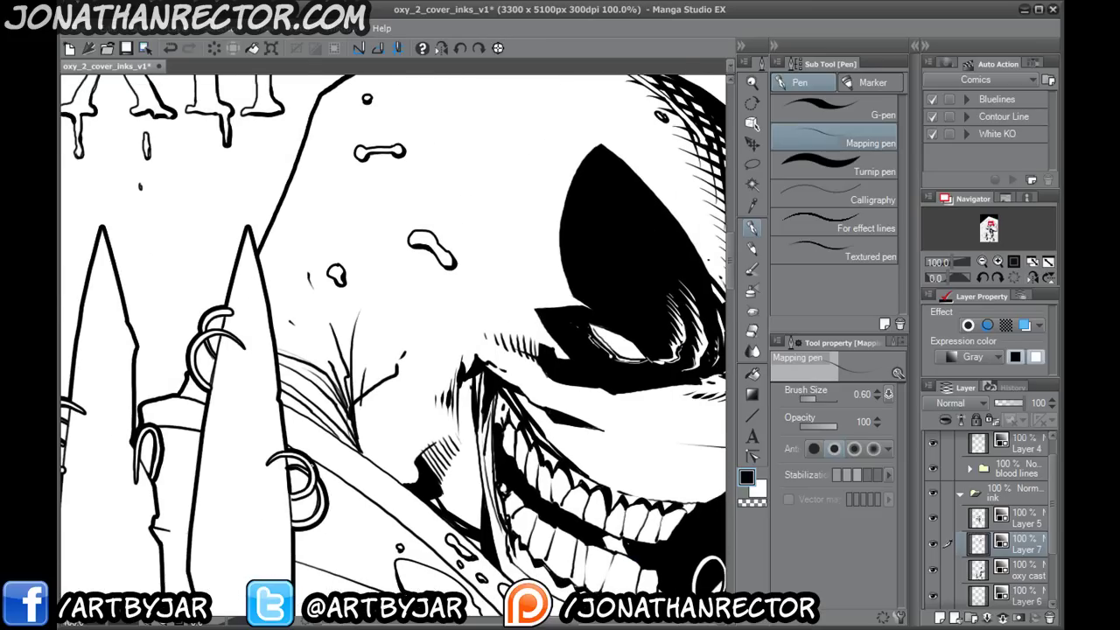
scroll(254, 595, up, 1)
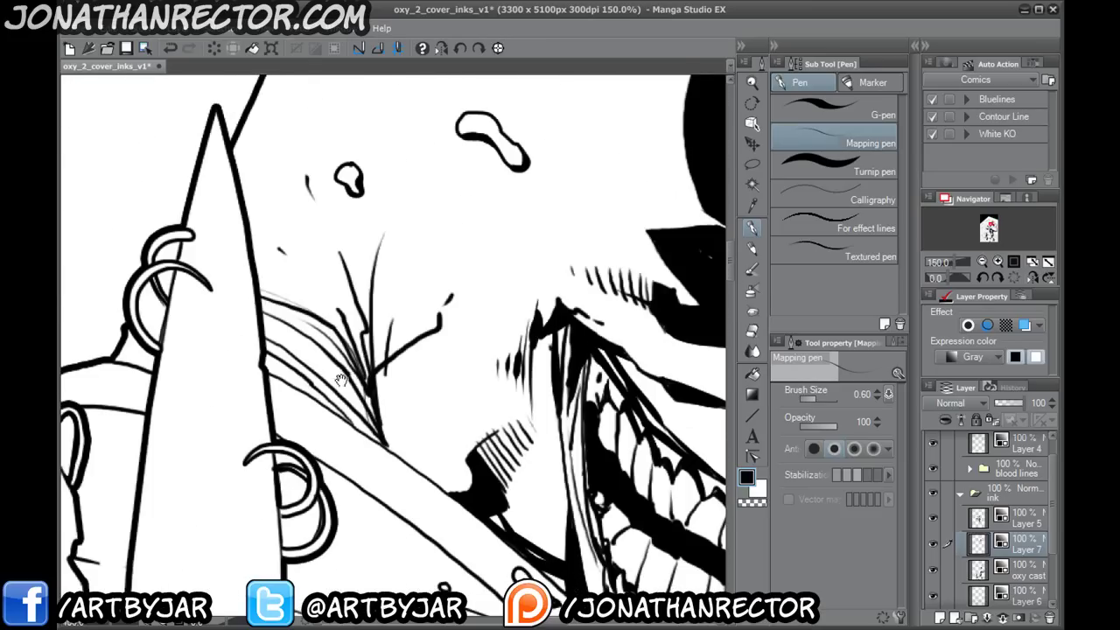
mouse_move(453, 275)
mouse_down()
mouse_move(427, 297)
mouse_move(435, 341)
mouse_move(459, 399)
mouse_move(487, 431)
mouse_up()
key(g)
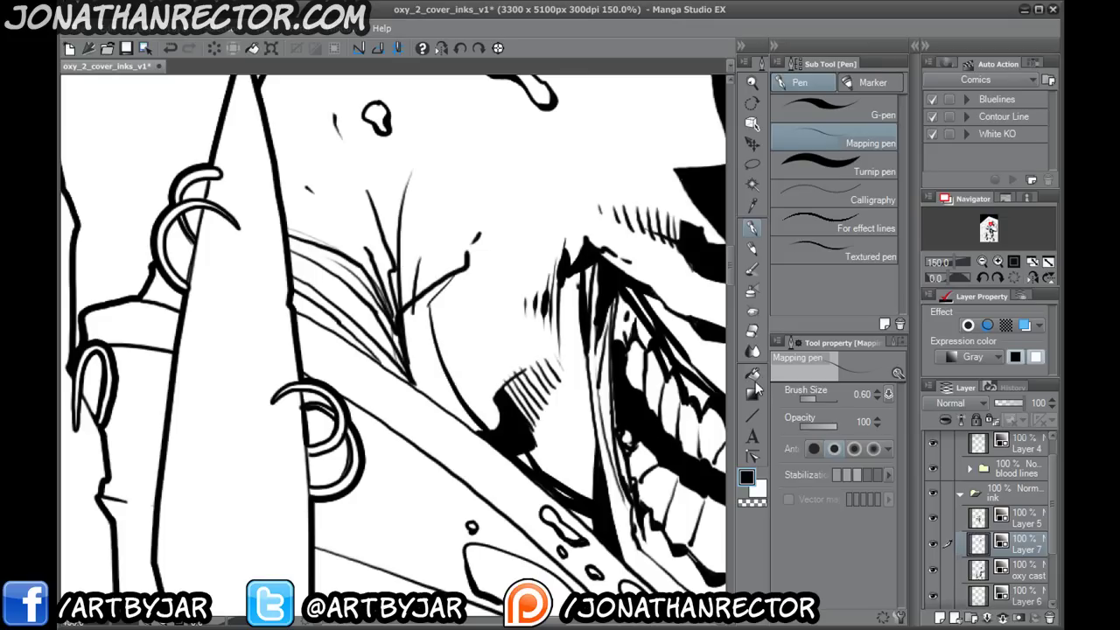
click(440, 329)
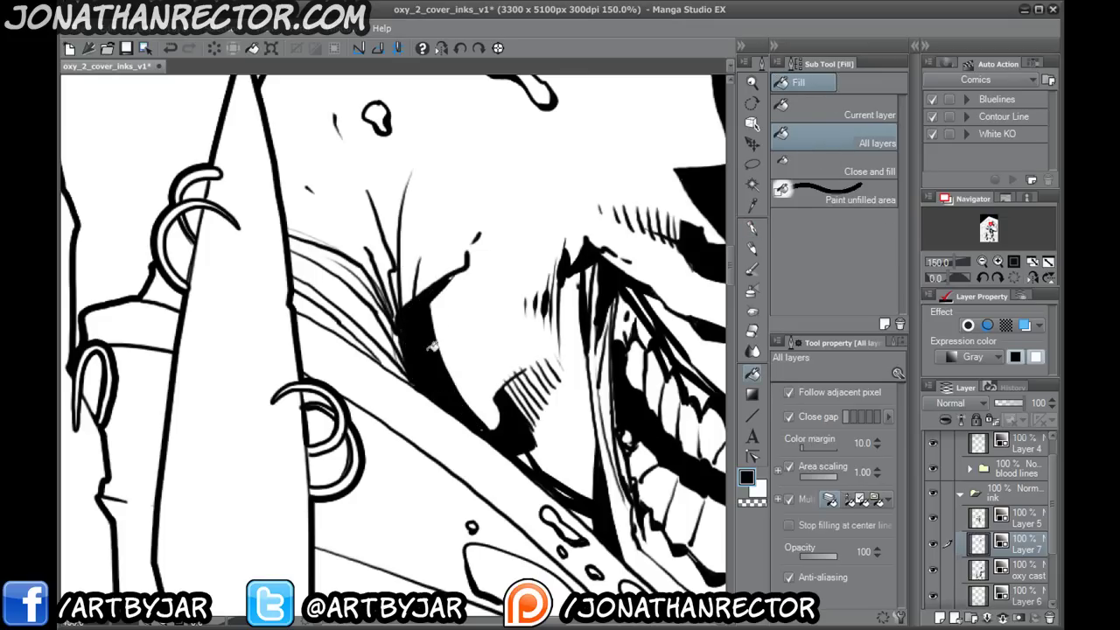
key(p)
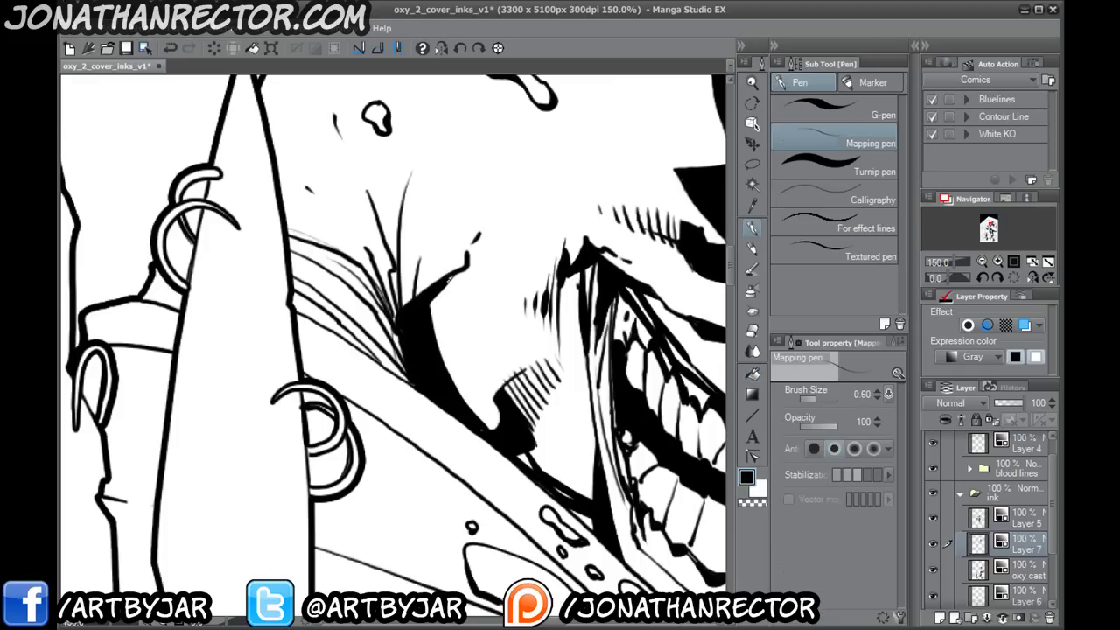
drag(448, 281, 425, 335)
drag(422, 426, 385, 393)
- Ink tapered shadows into the neck folds behind the jaw with Layer 7 at 71 opacity, and erase the overshoot on the blade
drag(283, 412, 286, 279)
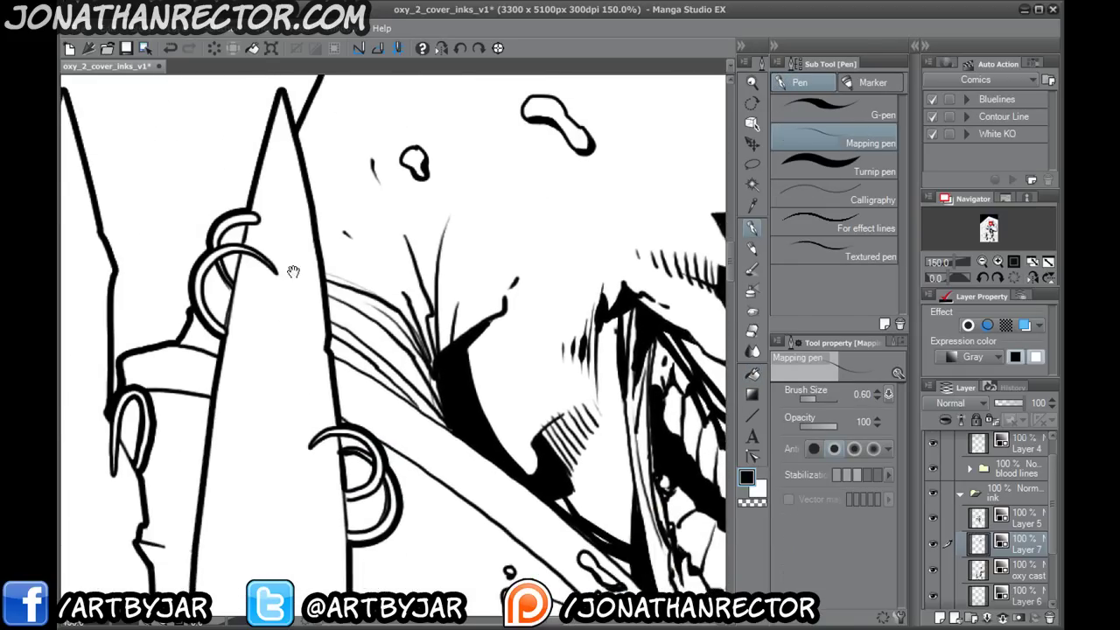
mouse_move(443, 404)
mouse_down()
mouse_move(398, 314)
mouse_move(322, 285)
mouse_move(391, 313)
mouse_move(412, 347)
mouse_up()
mouse_move(295, 279)
mouse_down()
mouse_move(411, 361)
mouse_move(439, 408)
mouse_up()
drag(1015, 410, 1005, 415)
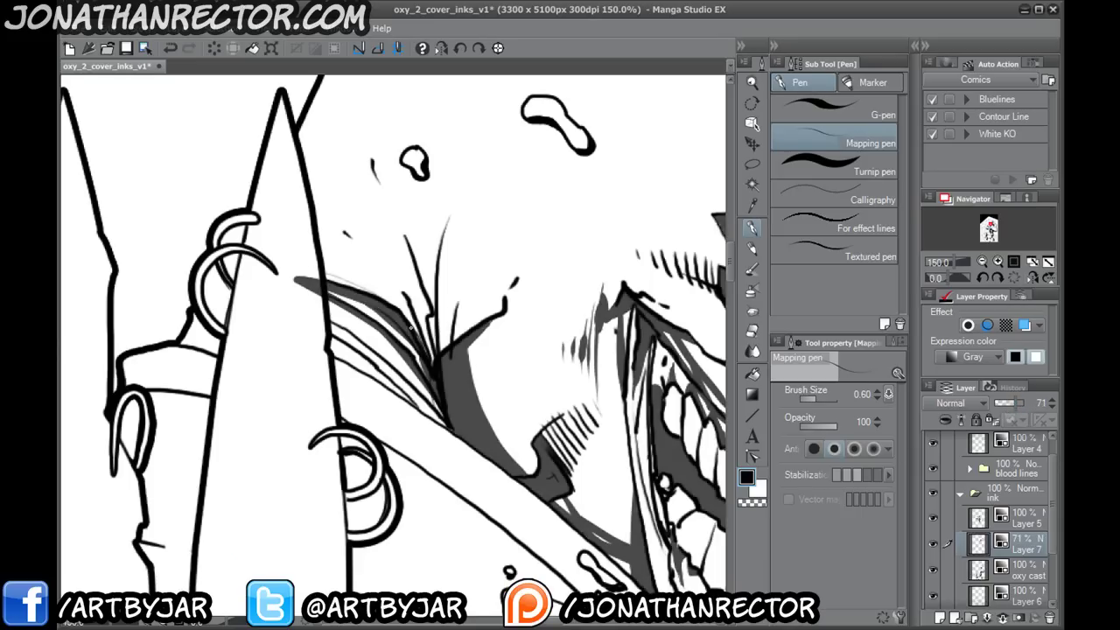
mouse_move(441, 405)
mouse_down()
mouse_move(301, 292)
mouse_move(315, 312)
mouse_up()
mouse_move(450, 431)
mouse_down()
mouse_move(302, 328)
mouse_move(287, 336)
mouse_up()
drag(394, 385, 306, 342)
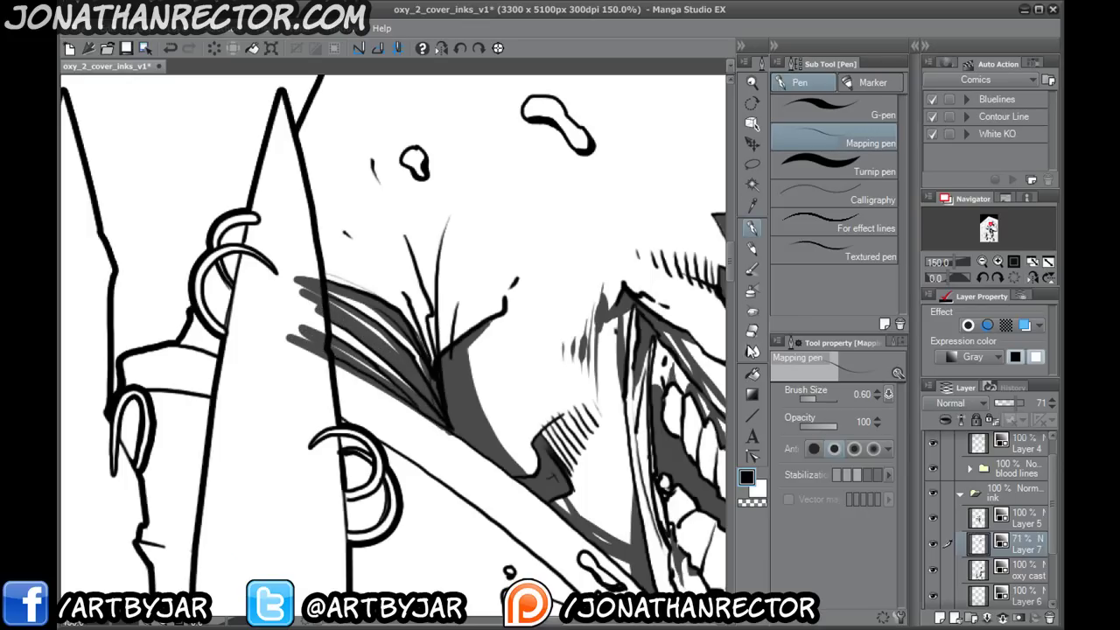
click(752, 330)
mouse_move(291, 308)
mouse_down()
mouse_move(296, 322)
mouse_move(312, 289)
mouse_move(318, 352)
mouse_move(424, 422)
mouse_up()
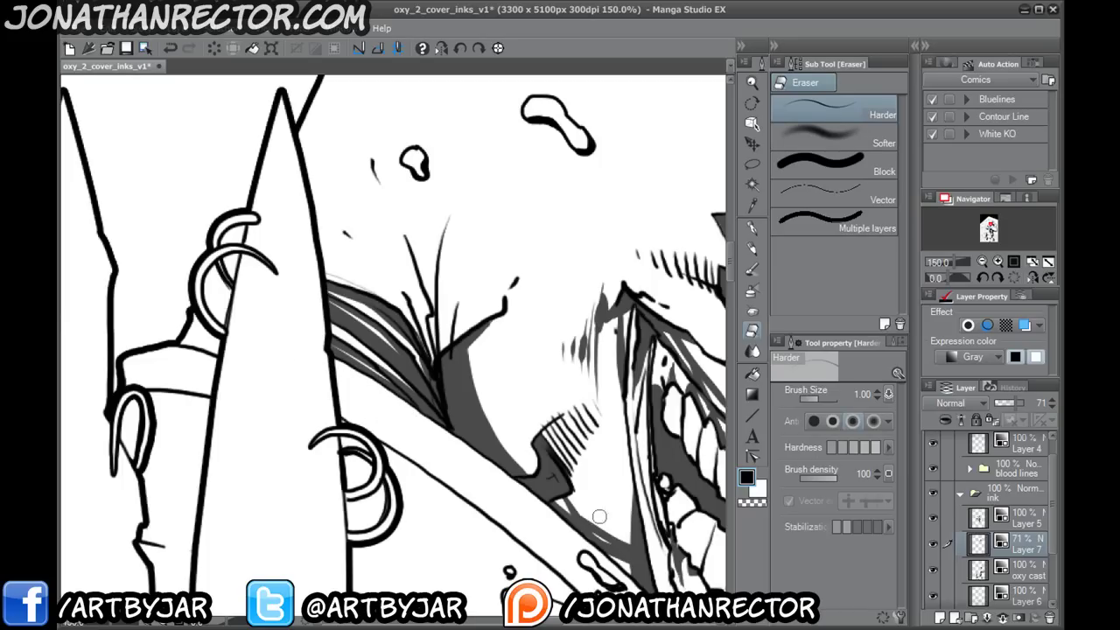
- Fill the small gap behind the blade above the collar edge and ink the space inside the ring
click(752, 229)
drag(150, 387, 281, 388)
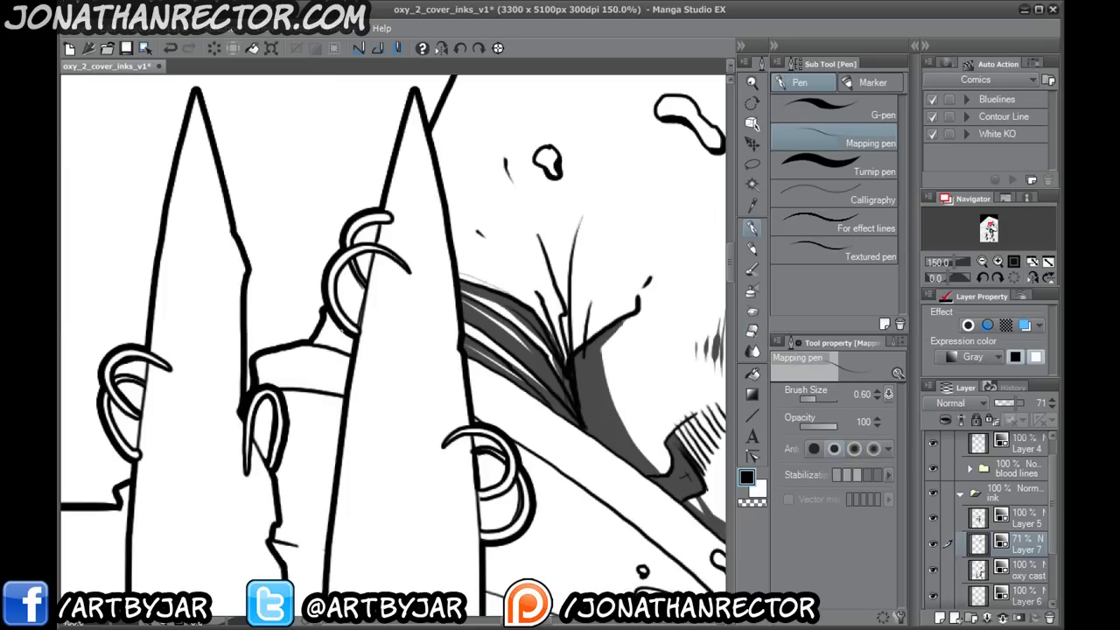
click(750, 387)
click(345, 339)
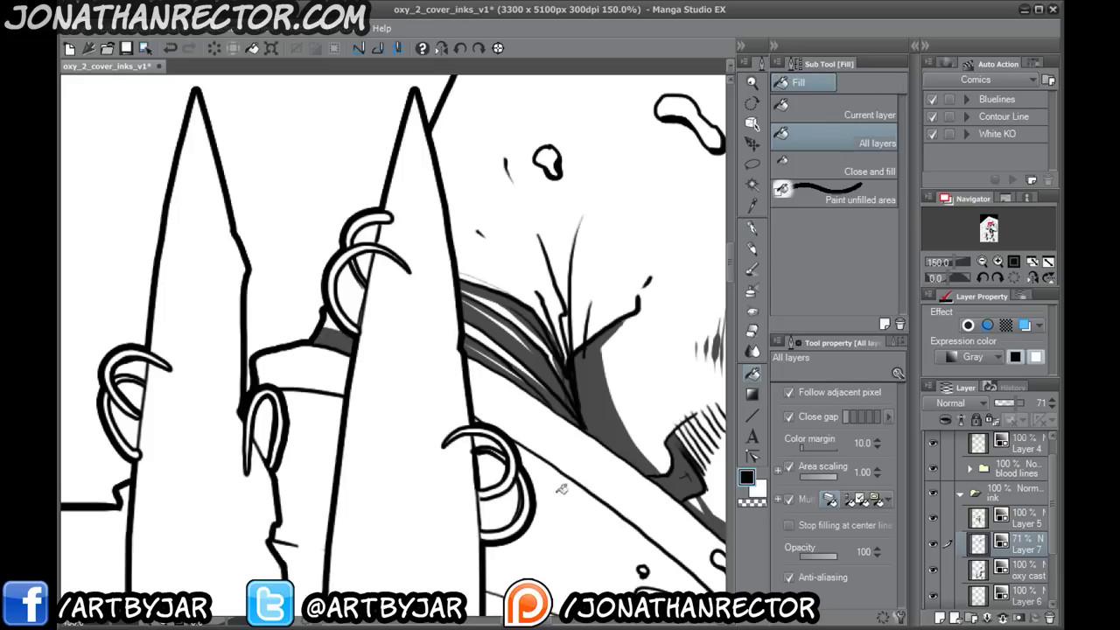
click(753, 230)
mouse_move(366, 299)
mouse_down()
mouse_move(350, 307)
mouse_move(357, 313)
mouse_up()
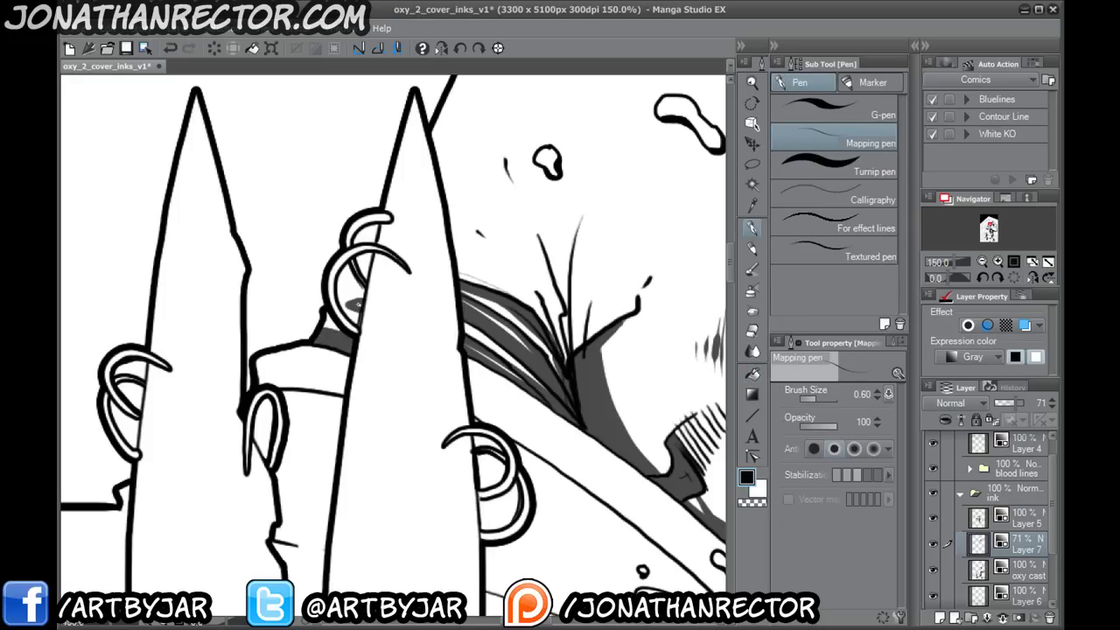
- Ink the shadow outline along the collar's upper band below the jaw, with feathered strokes tapering toward the blade
drag(320, 427, 225, 332)
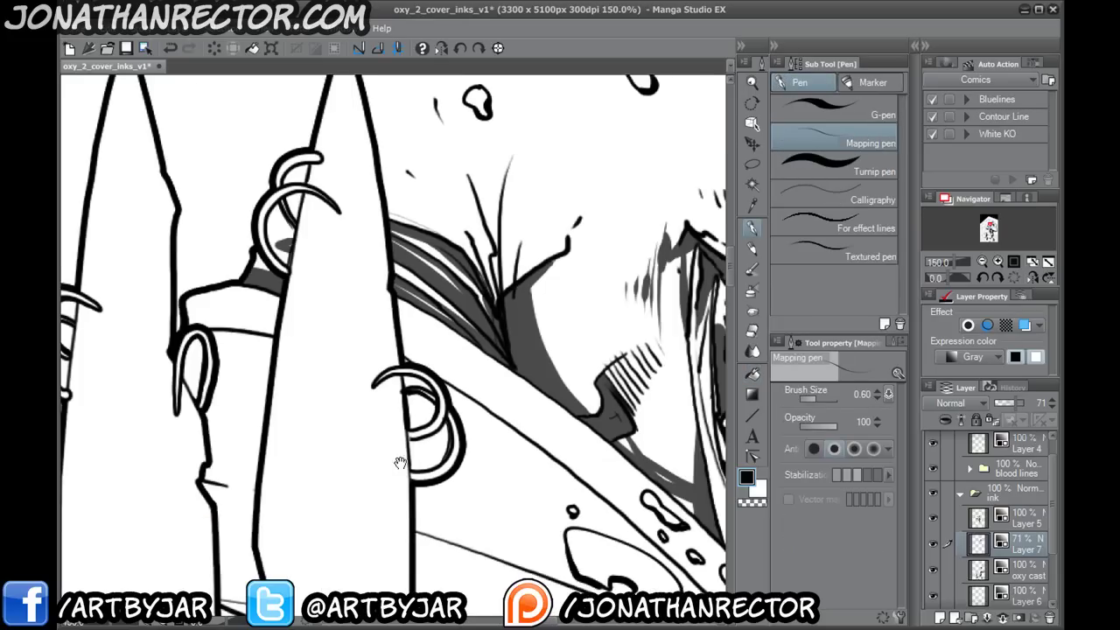
drag(493, 518, 159, 304)
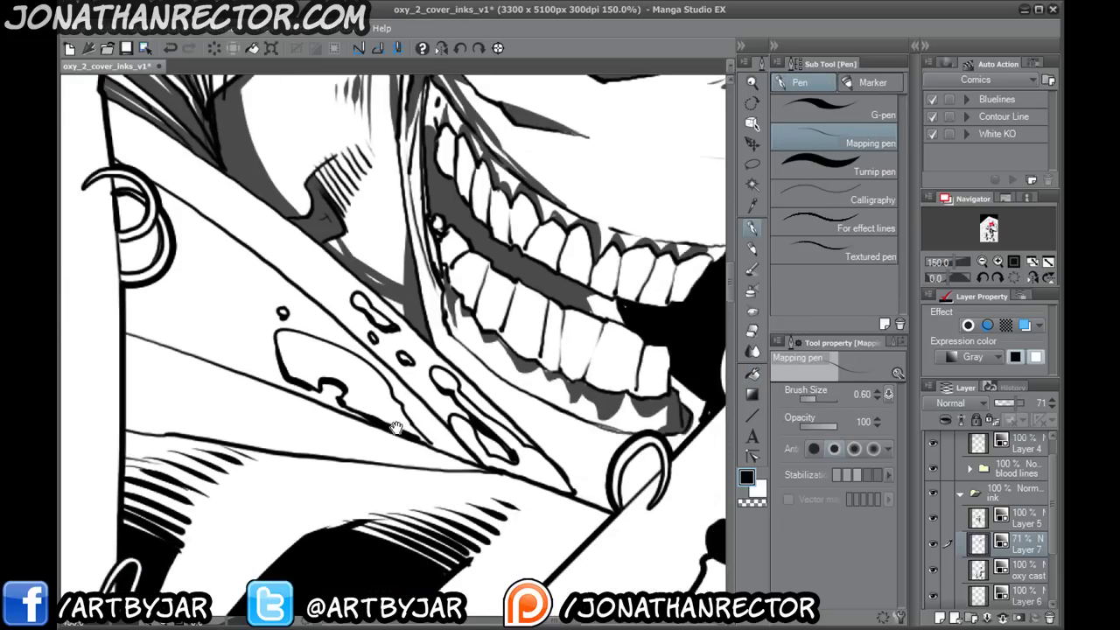
drag(372, 412, 259, 366)
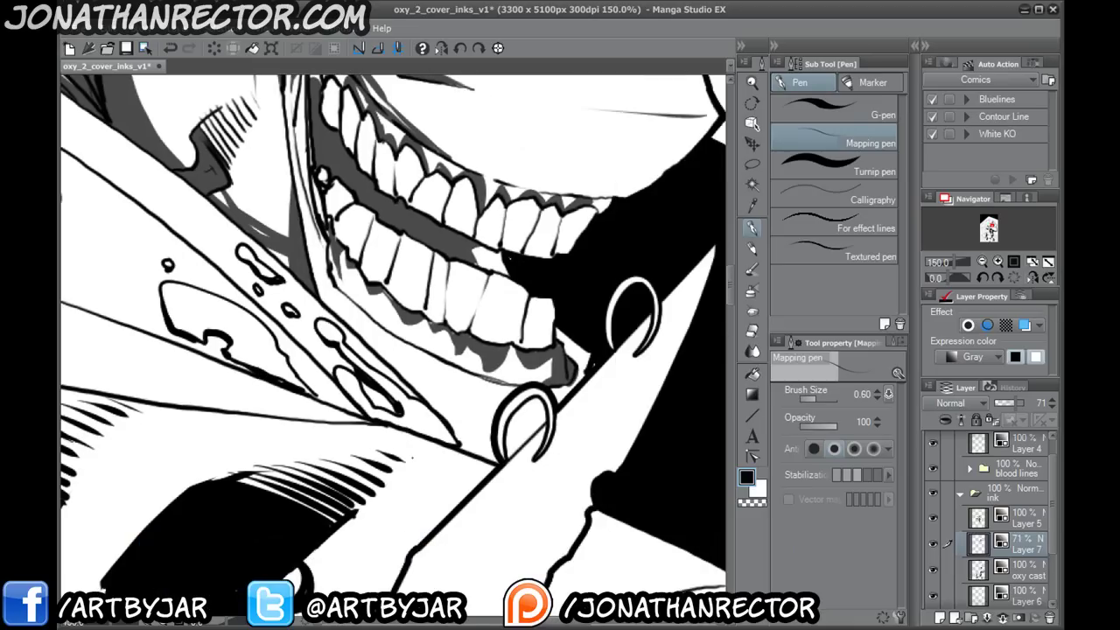
drag(374, 411, 418, 475)
drag(309, 442, 440, 436)
drag(344, 343, 405, 407)
mouse_move(561, 442)
mouse_down()
mouse_move(546, 452)
mouse_move(516, 401)
mouse_up()
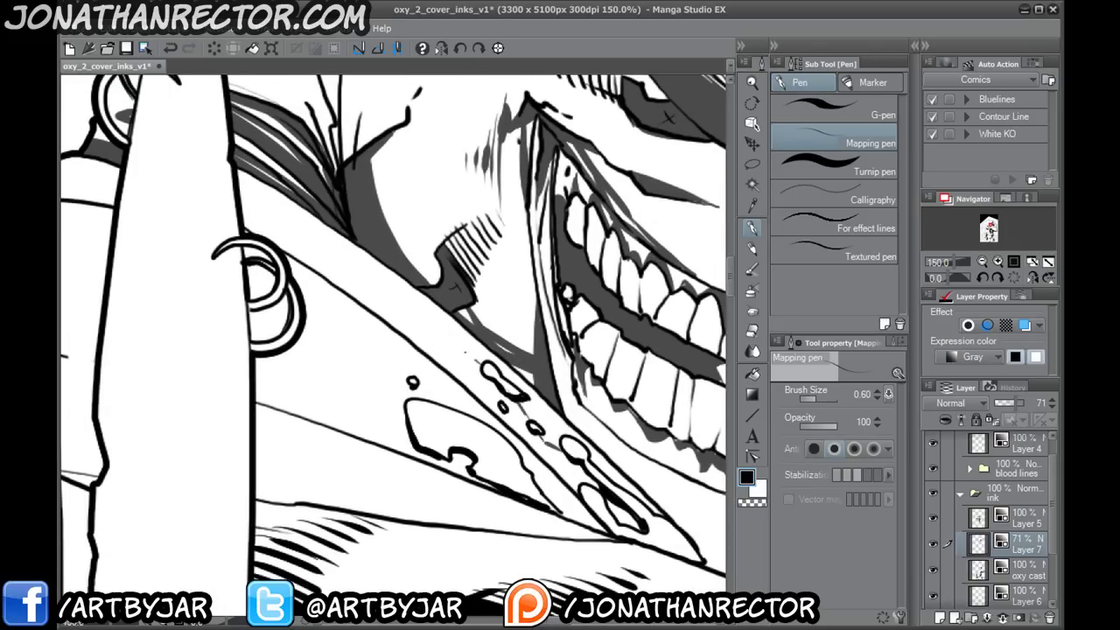
drag(481, 364, 370, 306)
mouse_move(457, 345)
mouse_down()
mouse_move(403, 305)
mouse_move(429, 325)
mouse_up()
mouse_move(420, 327)
mouse_down()
mouse_move(376, 291)
mouse_move(334, 278)
mouse_move(341, 259)
mouse_move(326, 257)
mouse_up()
drag(312, 259, 301, 249)
drag(315, 289, 285, 233)
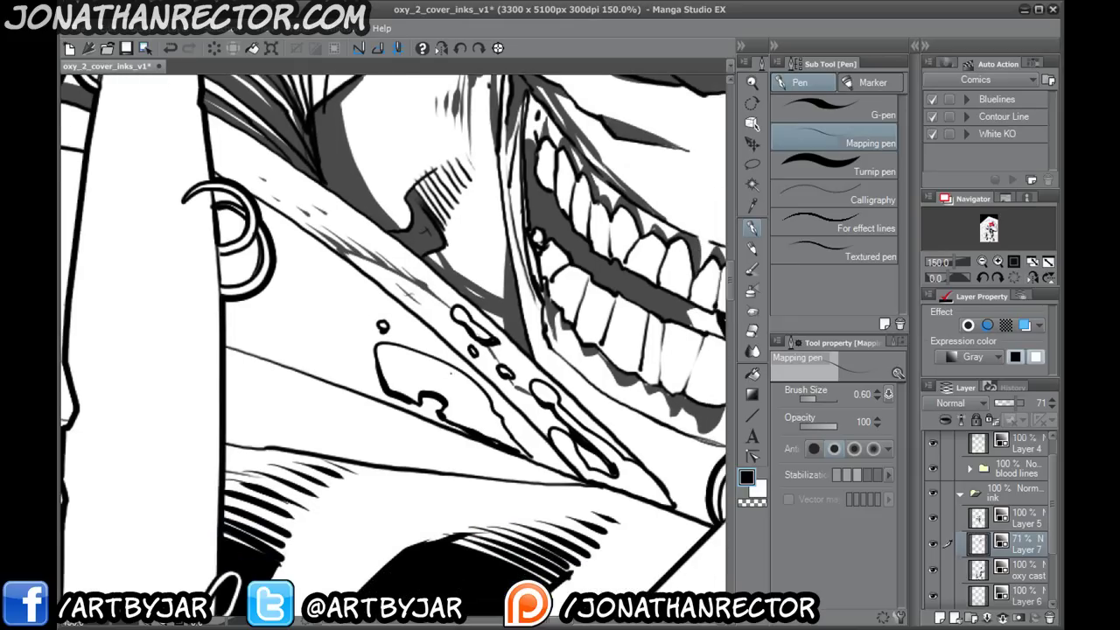
- Outline a shadow on the collar panel beside the large blood splatter and feather its edges with tapered hatching
drag(559, 454, 508, 427)
mouse_move(377, 316)
mouse_down()
mouse_move(310, 288)
mouse_move(270, 323)
mouse_move(341, 387)
mouse_up()
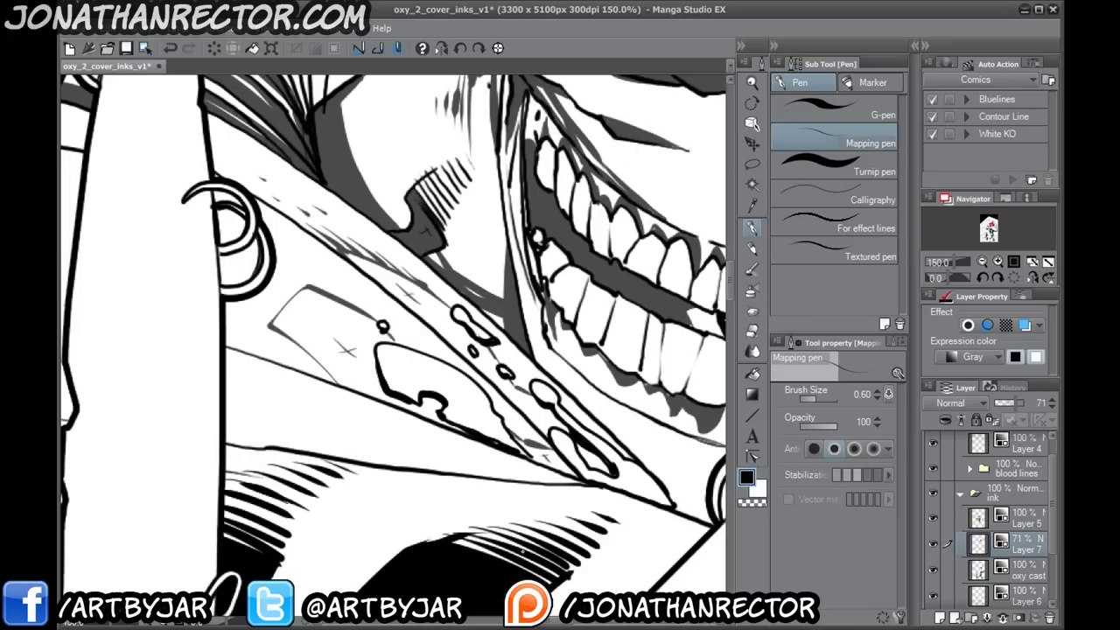
drag(420, 316, 422, 357)
key(ctrl+z)
mouse_move(285, 253)
mouse_down()
mouse_move(427, 385)
mouse_move(317, 290)
mouse_move(443, 345)
mouse_up()
drag(387, 312, 412, 328)
mouse_move(409, 327)
mouse_down()
mouse_move(442, 351)
mouse_move(420, 340)
mouse_move(371, 370)
mouse_up()
mouse_move(364, 361)
mouse_down()
mouse_move(378, 376)
mouse_move(346, 370)
mouse_up()
mouse_move(343, 364)
mouse_down()
mouse_move(397, 412)
mouse_move(383, 409)
mouse_up()
drag(445, 431, 353, 363)
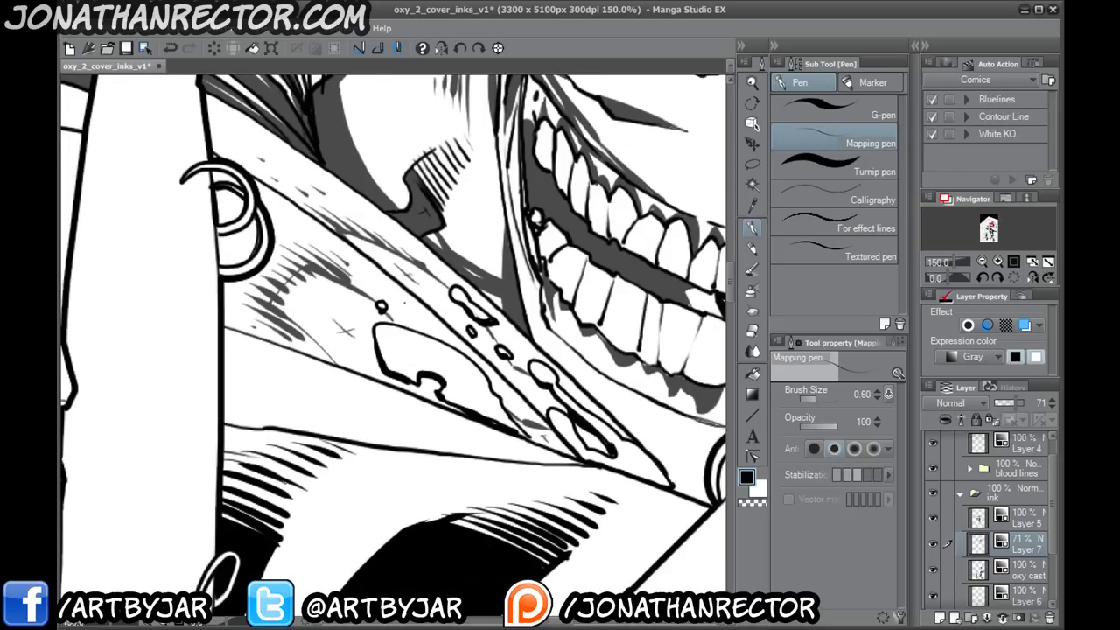
- Close the remaining outlines and fill the collar panel, lower collar tip and upper band shadows with black
mouse_move(427, 318)
mouse_down()
mouse_move(457, 347)
mouse_move(441, 342)
mouse_up()
drag(334, 379, 379, 442)
key(g)
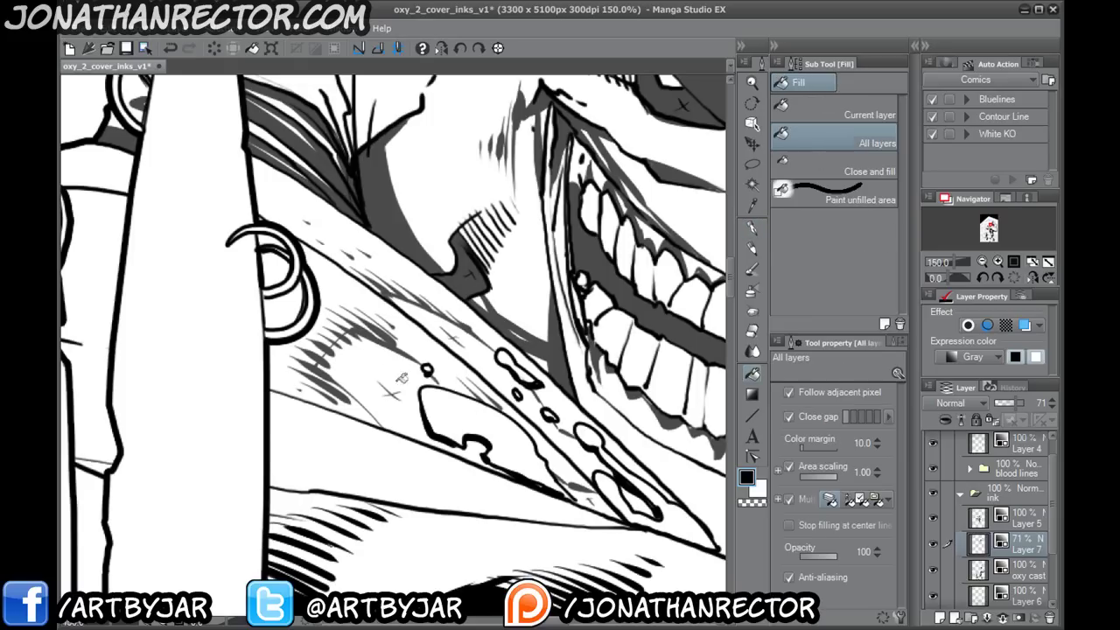
click(343, 381)
click(588, 495)
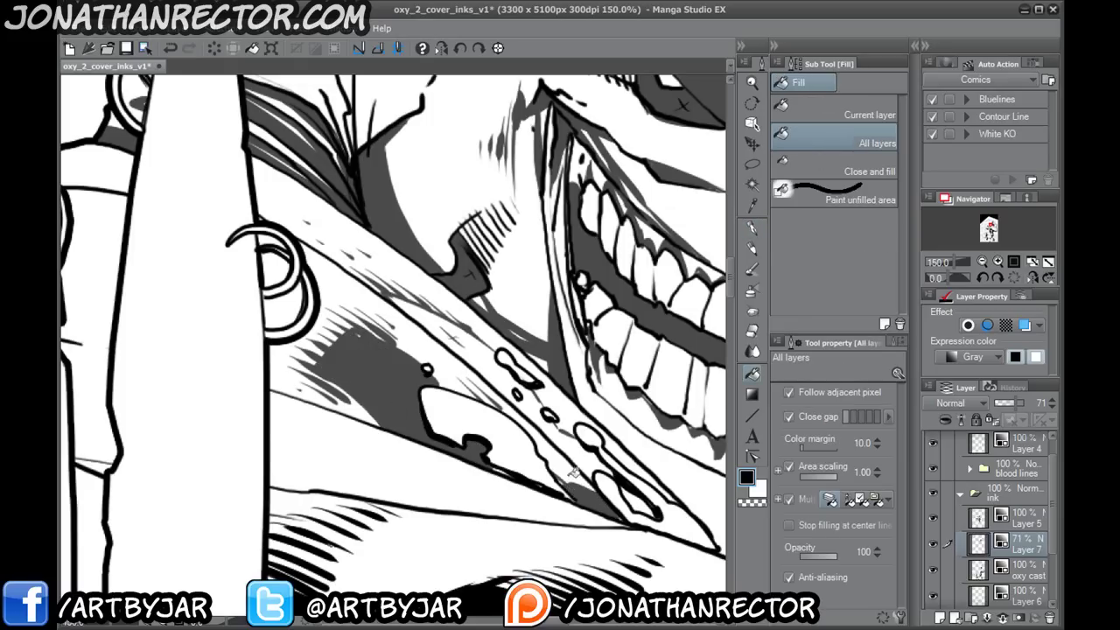
click(484, 352)
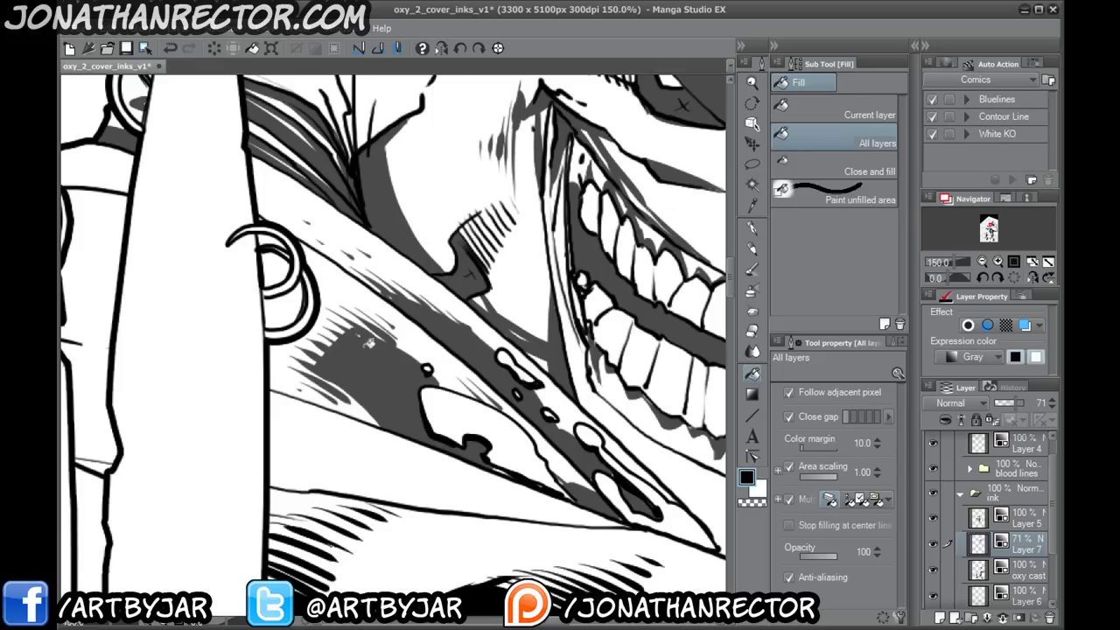
- Touch up the collar shadow near the blood splatter with the eraser and save the cover file
scroll(368, 343, down, 3)
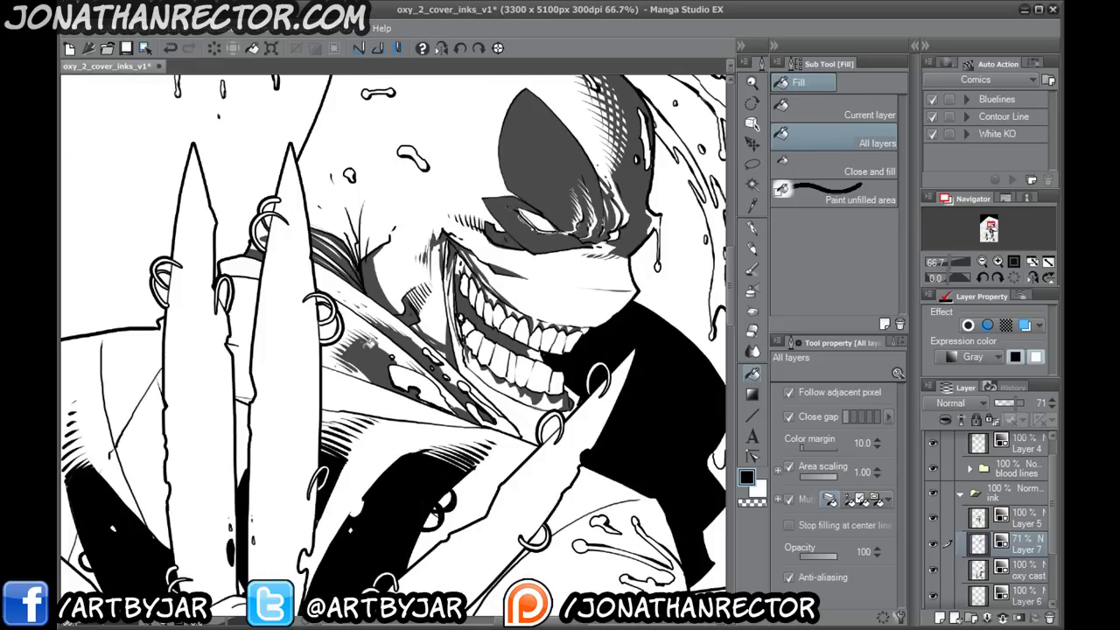
scroll(368, 344, down, 1)
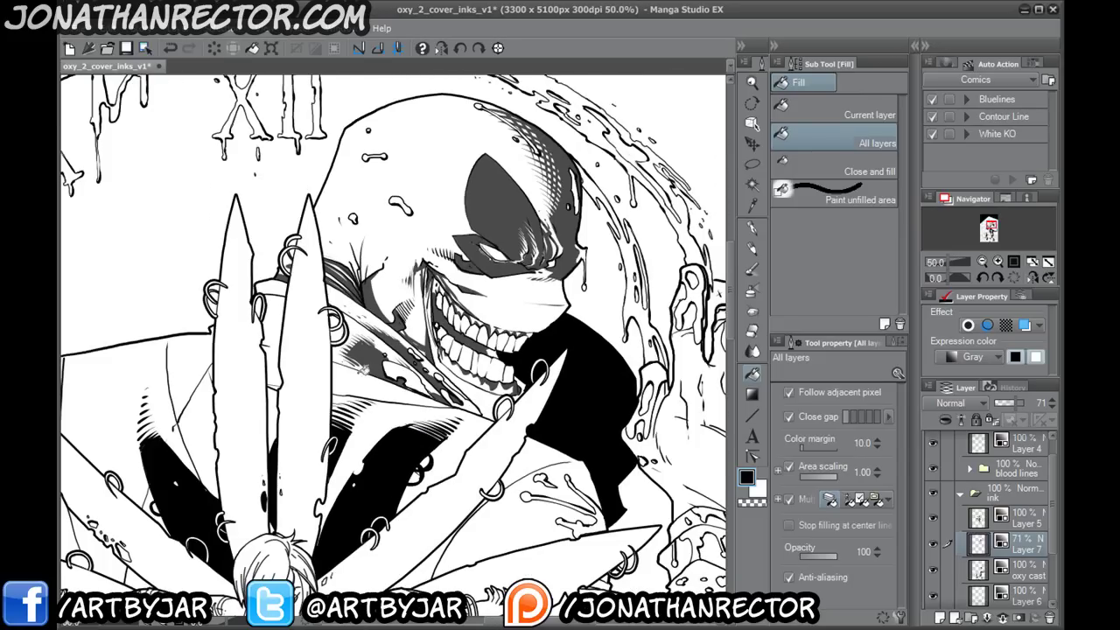
drag(320, 395, 387, 413)
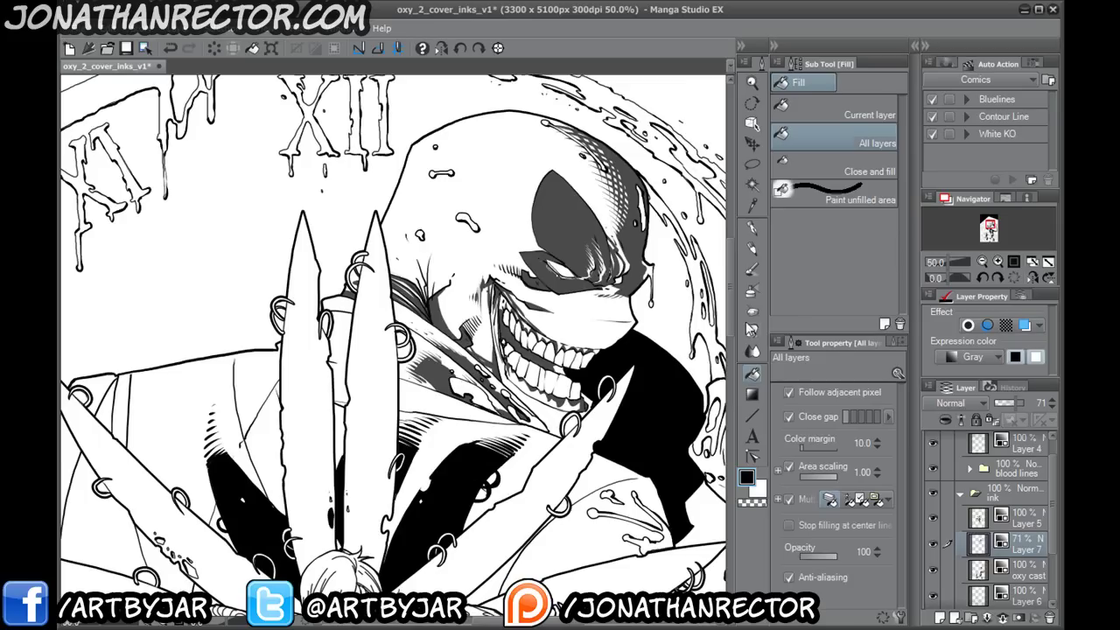
click(752, 228)
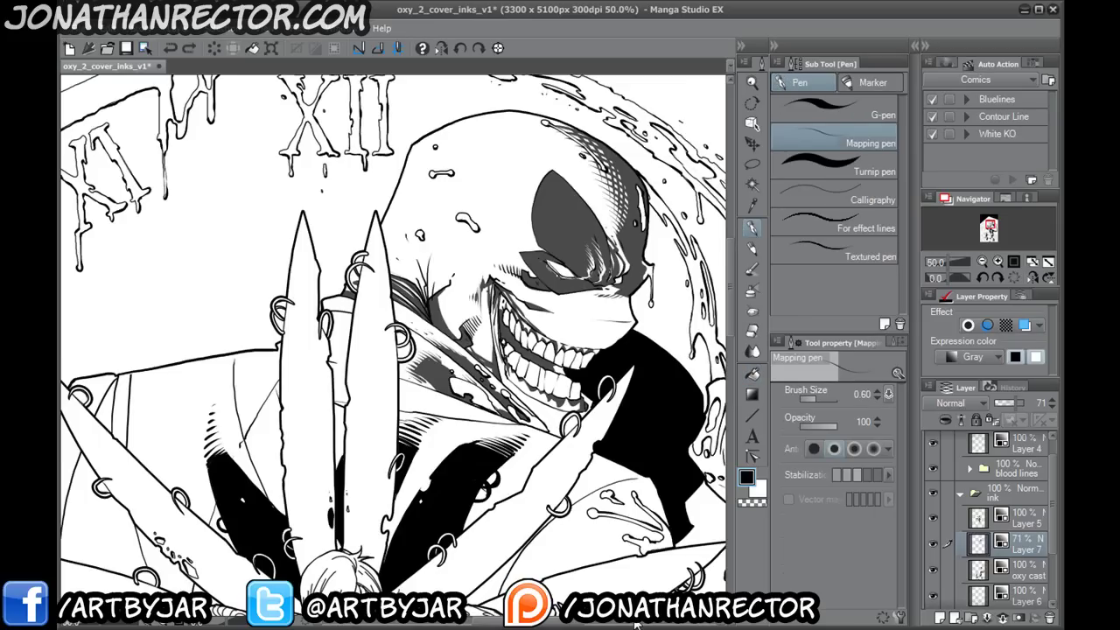
key(e)
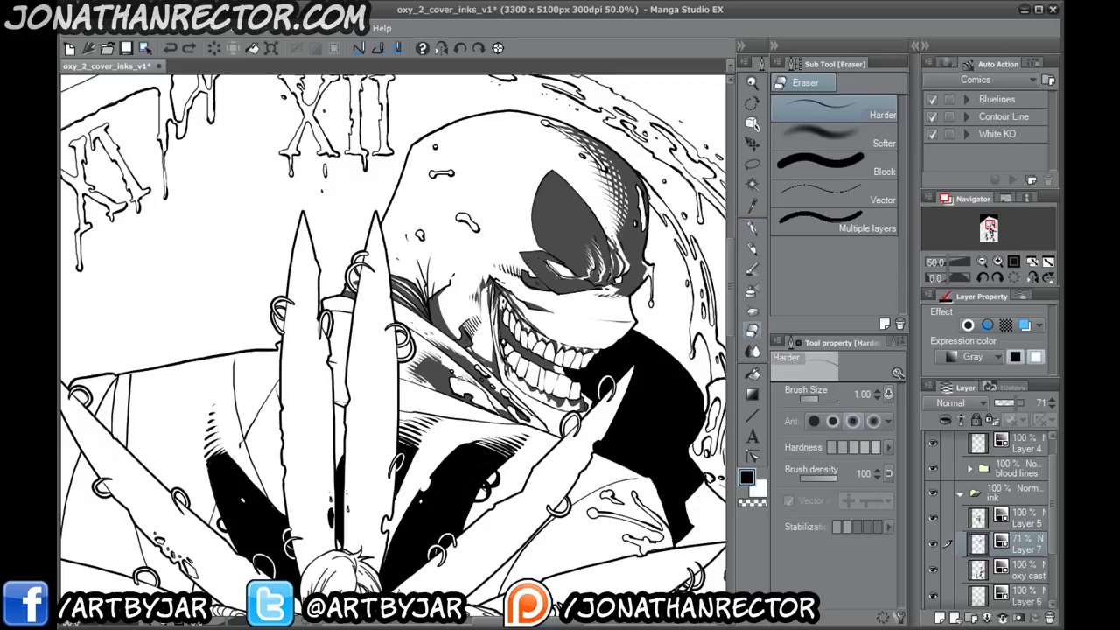
drag(473, 382, 469, 377)
key(ctrl+s)
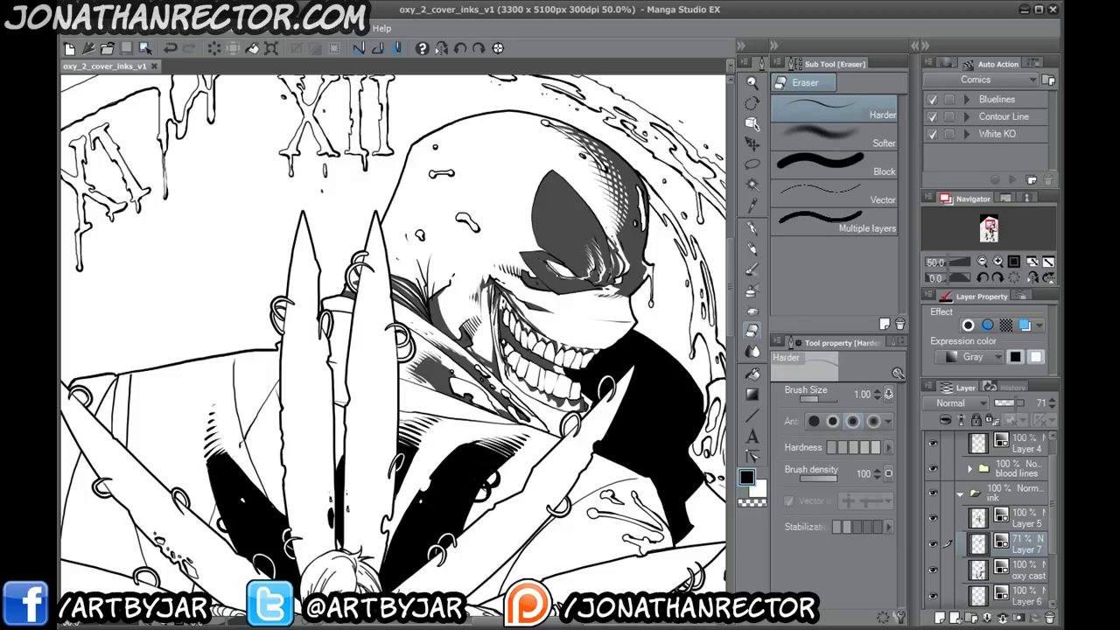
- Ink thin tapered fold shadows across the lower collar panel beneath the large feathered shadow
scroll(393, 350, down, 3)
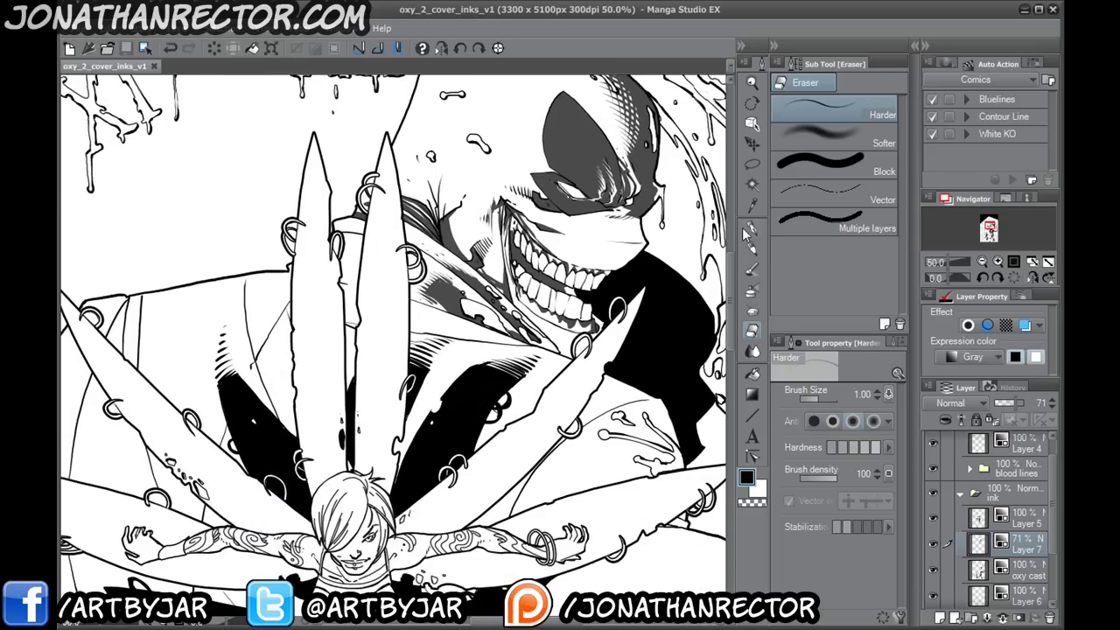
key(p)
drag(342, 454, 217, 341)
mouse_move(216, 409)
mouse_down()
mouse_move(252, 483)
mouse_move(298, 486)
mouse_up()
scroll(259, 470, up, 2)
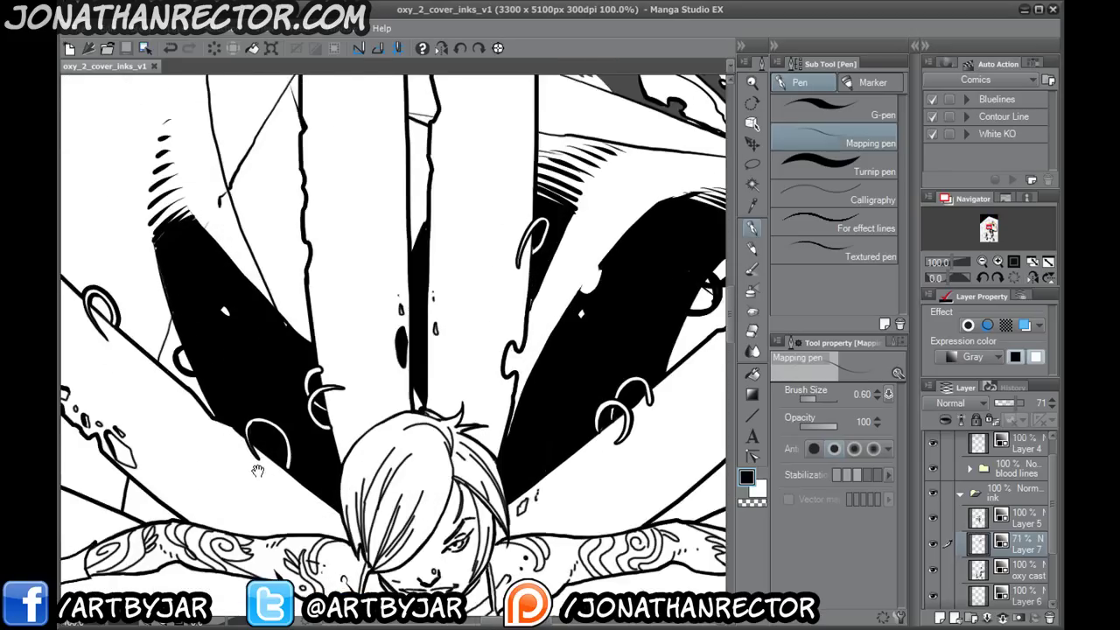
drag(573, 344, 213, 560)
drag(315, 364, 387, 357)
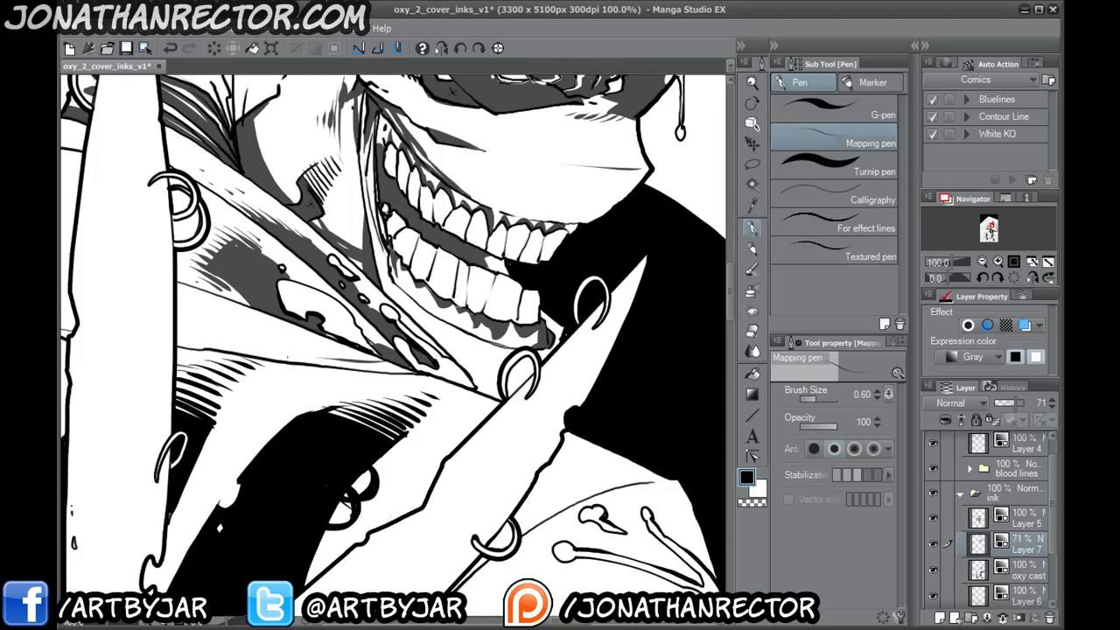
drag(198, 319, 317, 357)
mouse_move(204, 323)
mouse_down()
mouse_move(287, 362)
mouse_move(245, 322)
mouse_move(188, 302)
mouse_up()
drag(270, 328, 184, 299)
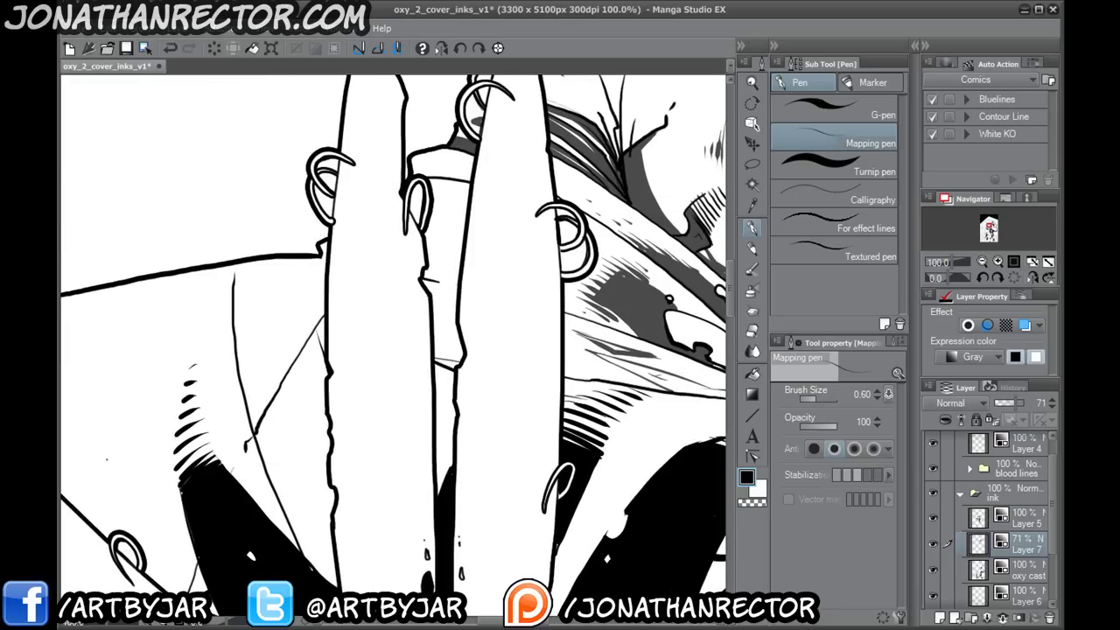
- Ink a pointed shadow and thin crease strokes on the collar section between the two upright blades, filling the pointed shape black
mouse_move(453, 255)
mouse_down()
mouse_move(413, 265)
mouse_move(454, 264)
mouse_move(391, 257)
mouse_up()
drag(394, 261, 446, 272)
drag(442, 313, 353, 303)
drag(418, 343, 335, 328)
mouse_move(456, 366)
mouse_down()
mouse_move(395, 344)
mouse_move(349, 353)
mouse_up()
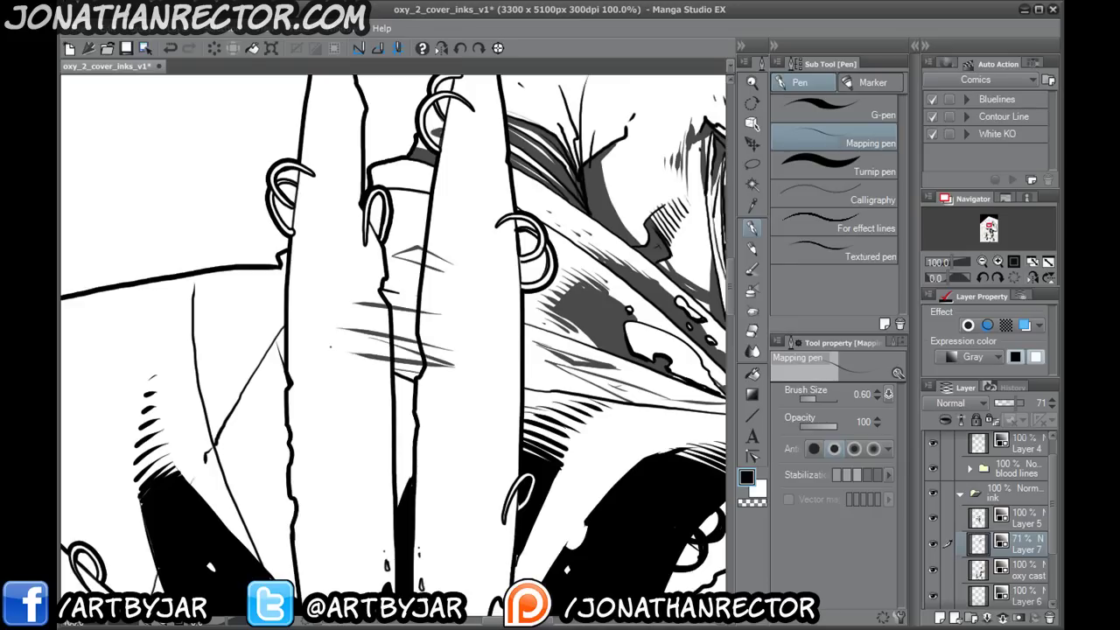
click(752, 373)
click(417, 254)
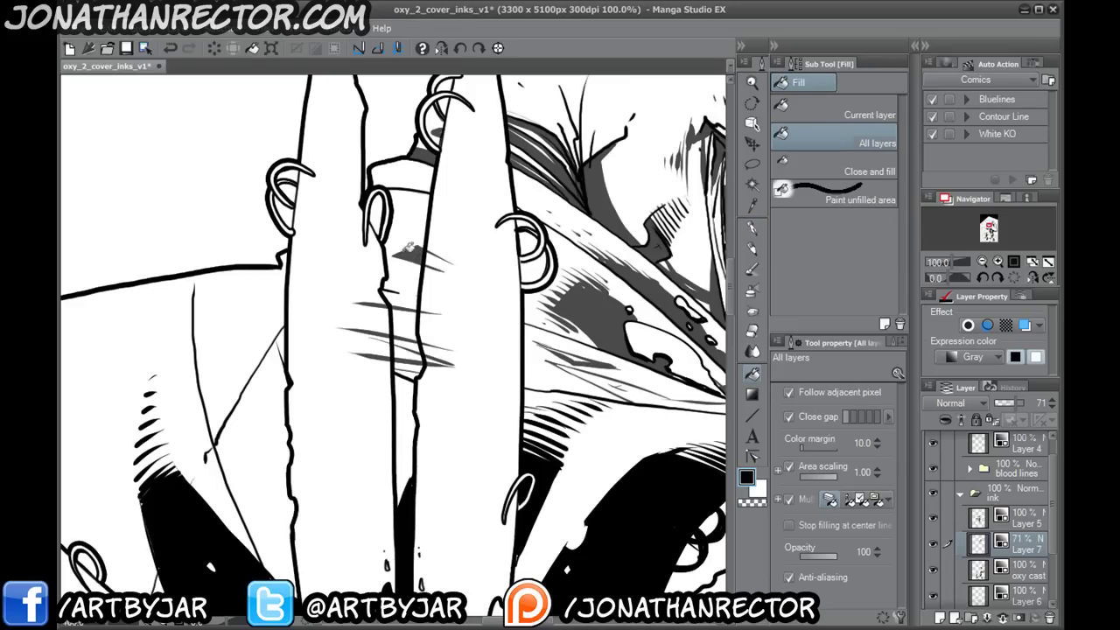
- Fill the collar bands between the two upright blades with black and erase the strokes that overlap the blades
click(404, 308)
click(404, 343)
click(407, 371)
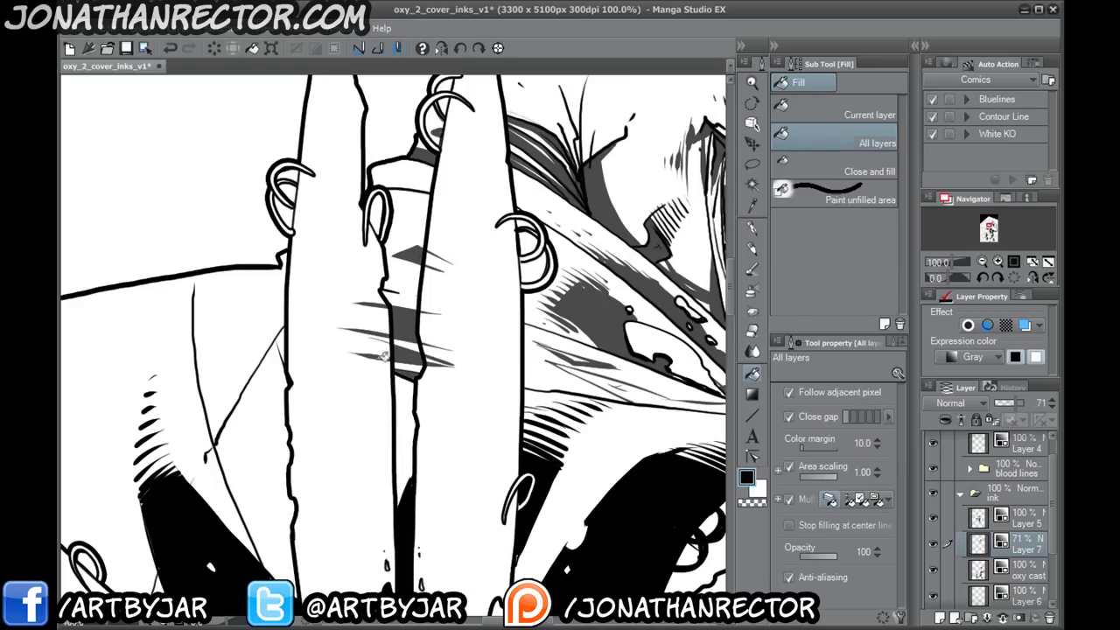
click(751, 330)
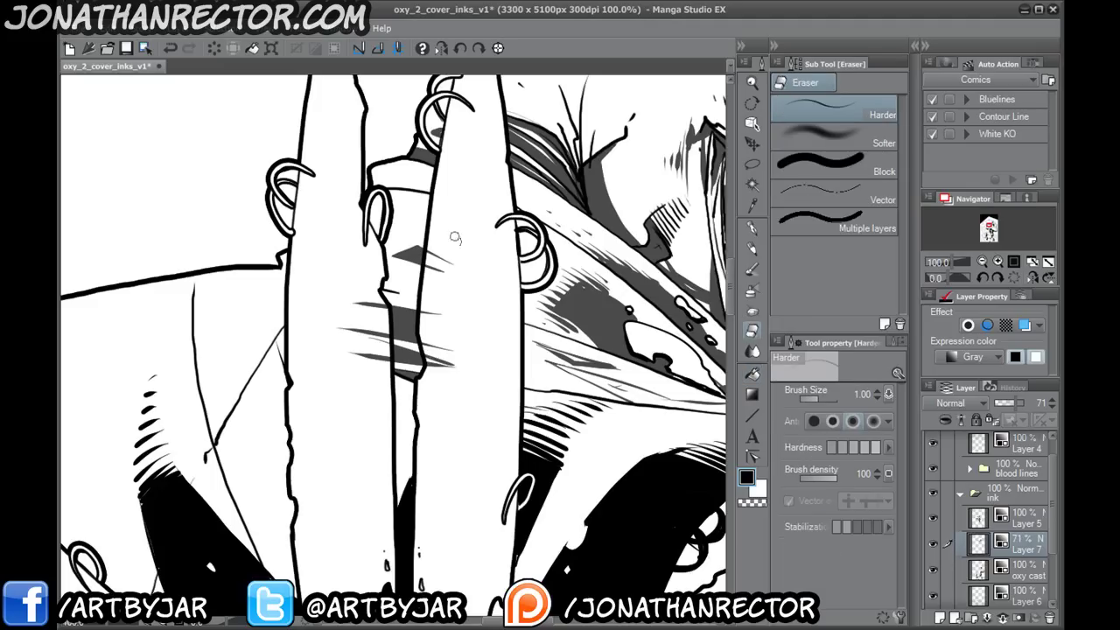
drag(448, 253, 428, 262)
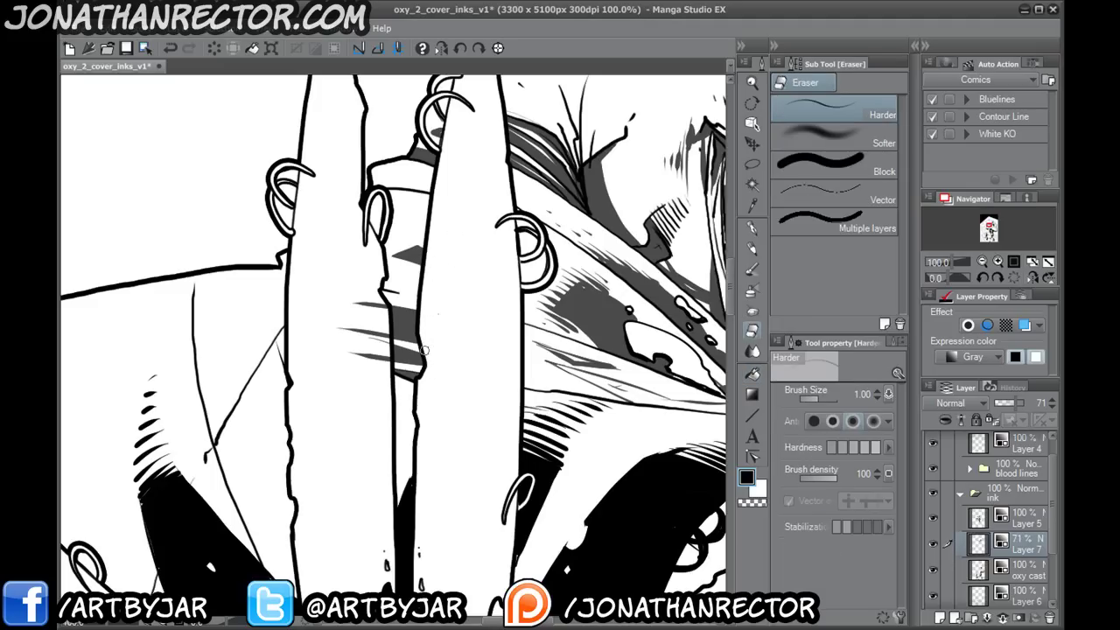
mouse_move(364, 301)
mouse_down()
mouse_move(385, 356)
mouse_move(370, 297)
mouse_move(368, 373)
mouse_up()
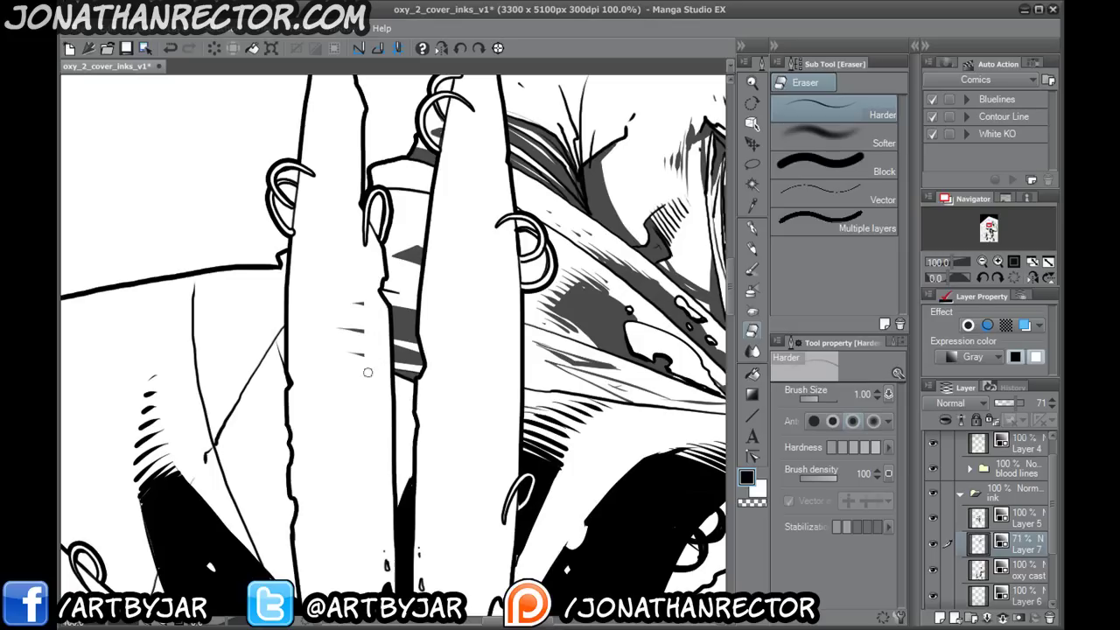
- Ink a curved shadow edge across the collar between the upright blades, filling beneath it and inside the neighbouring ring with black
click(752, 228)
mouse_move(245, 460)
mouse_down()
mouse_move(359, 405)
mouse_move(199, 510)
mouse_up()
drag(336, 446, 194, 389)
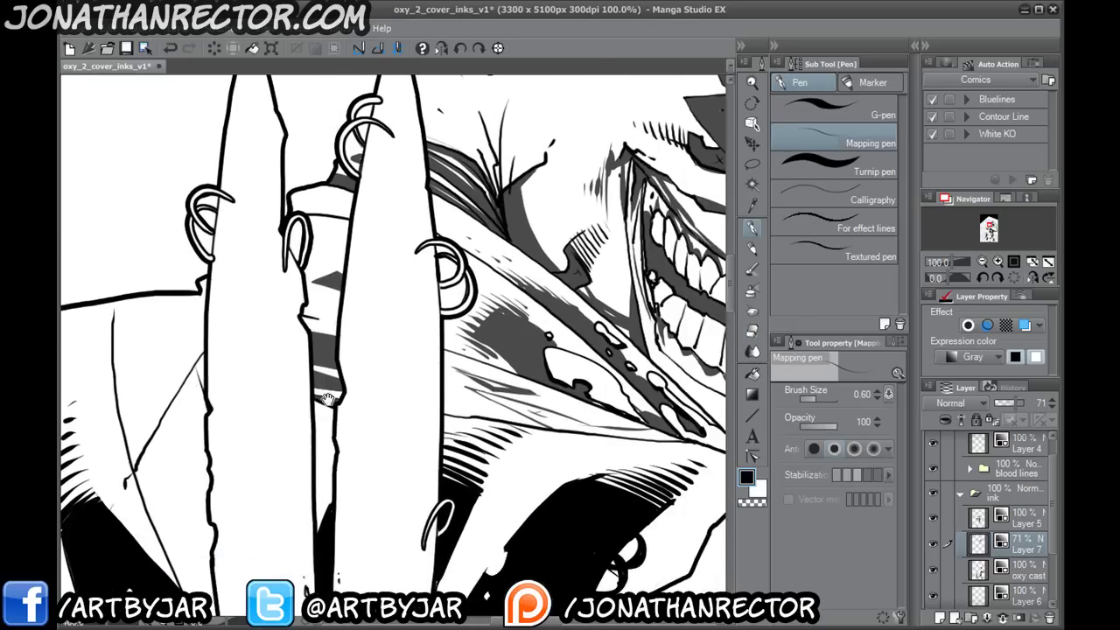
drag(275, 393, 268, 419)
mouse_move(282, 335)
mouse_down()
mouse_move(331, 349)
mouse_move(261, 428)
mouse_up()
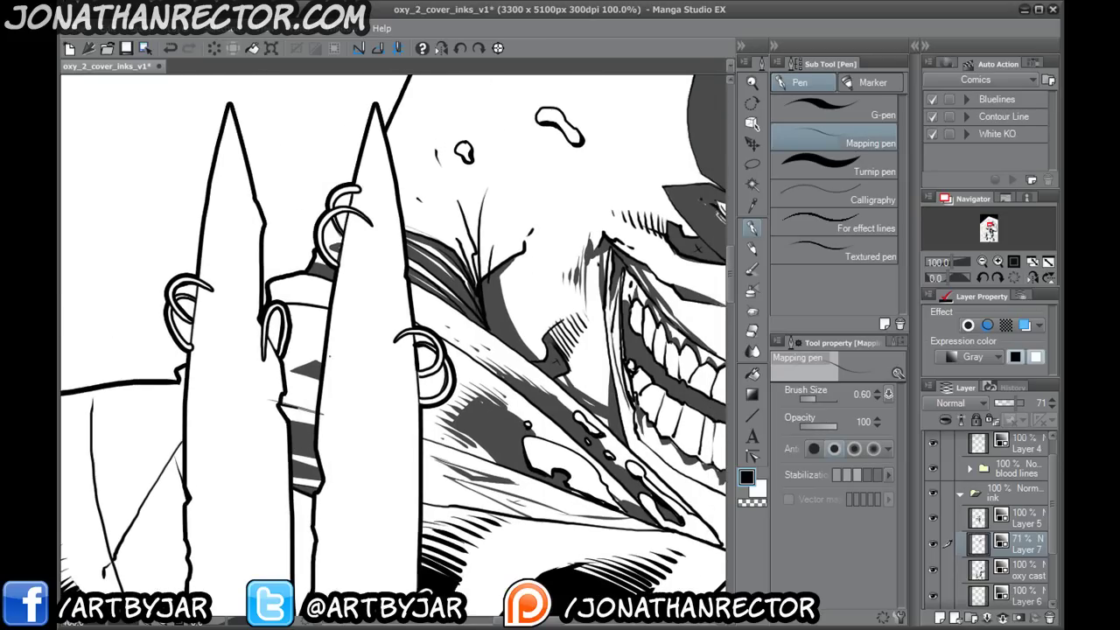
drag(324, 354, 248, 376)
click(752, 373)
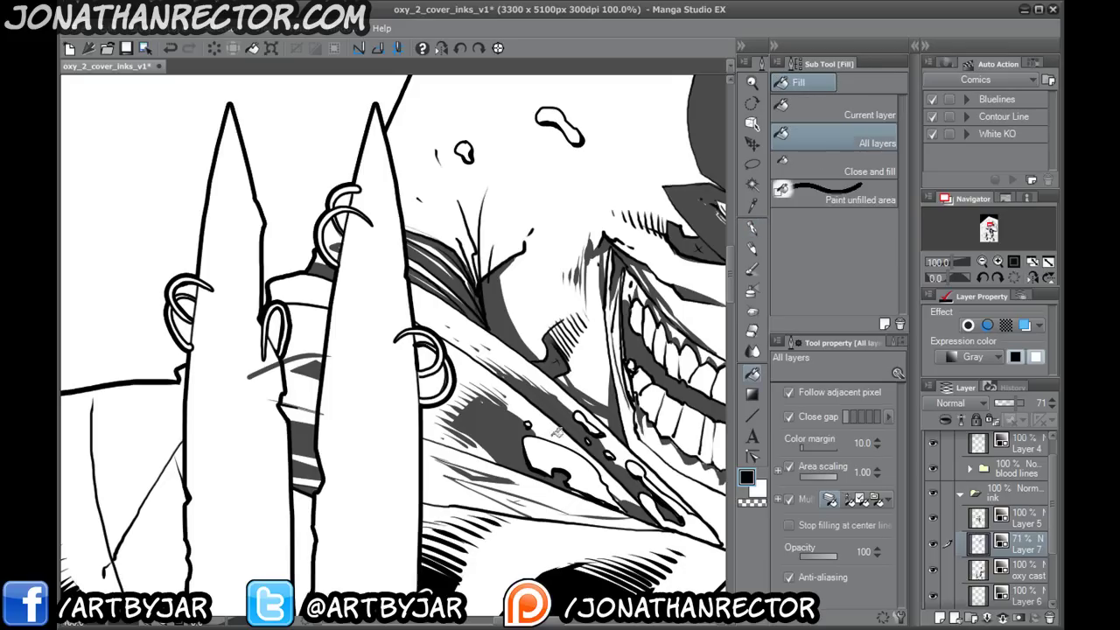
click(307, 383)
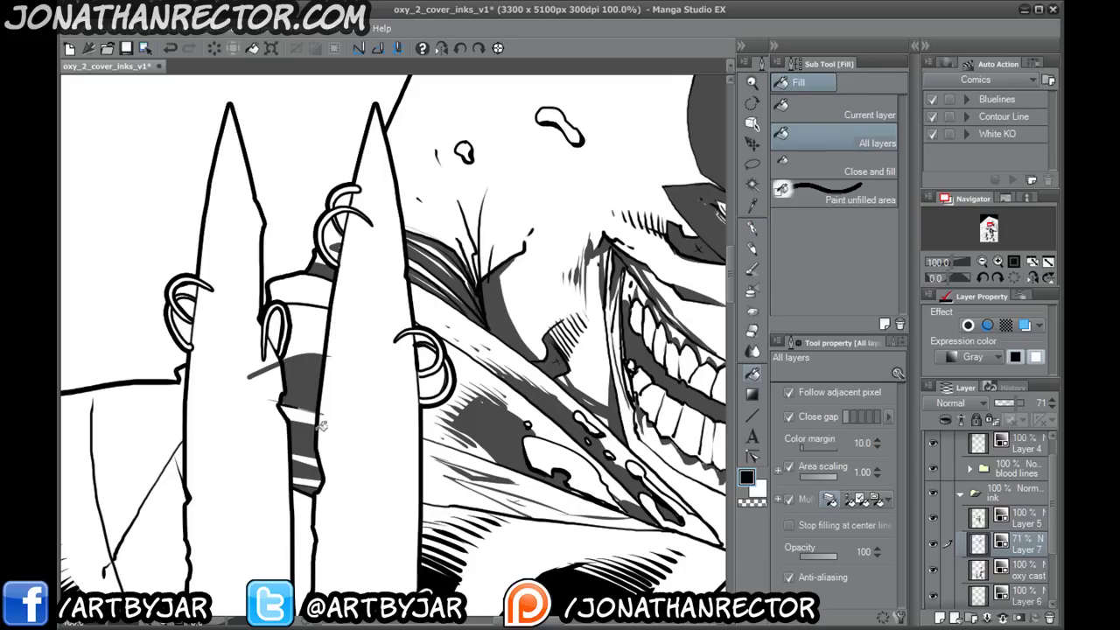
click(278, 330)
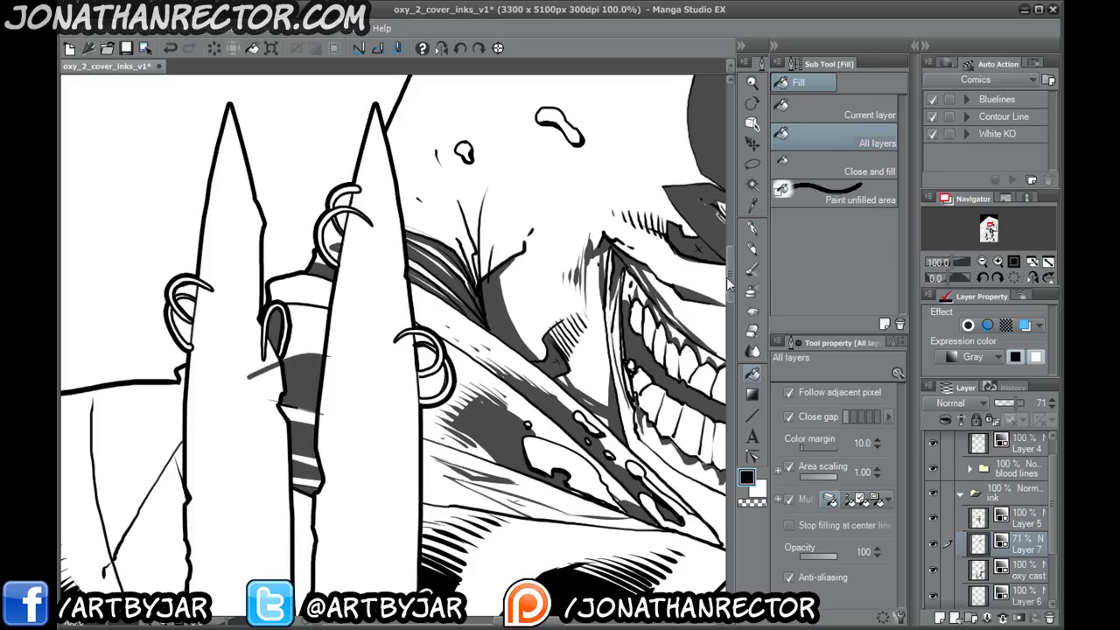
- Extend the collar shadow upward with a slanted edge, fill it black and erase the overshoot on both upright blades
click(752, 228)
drag(328, 337, 362, 351)
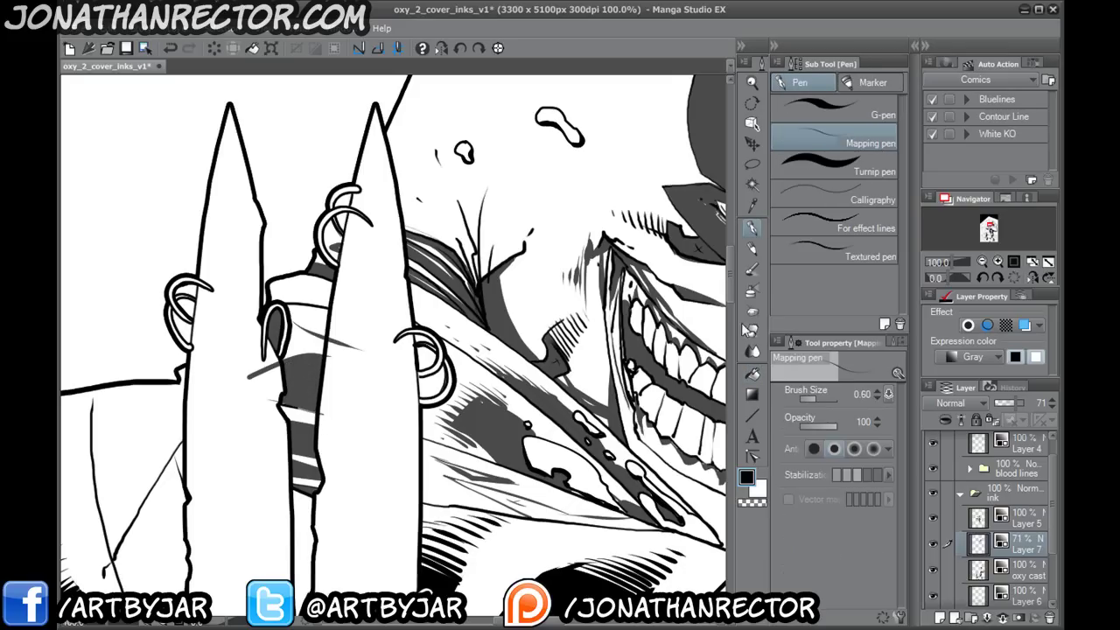
click(752, 373)
click(313, 335)
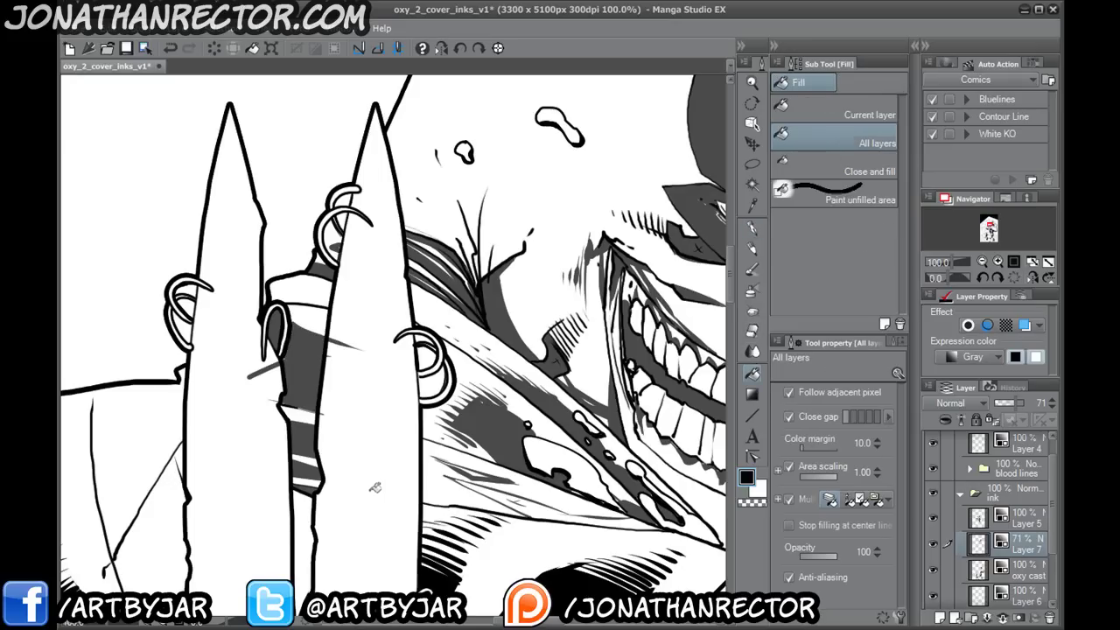
click(752, 331)
drag(352, 334, 328, 342)
mouse_move(239, 323)
mouse_down()
mouse_move(271, 362)
mouse_move(261, 382)
mouse_move(250, 368)
mouse_up()
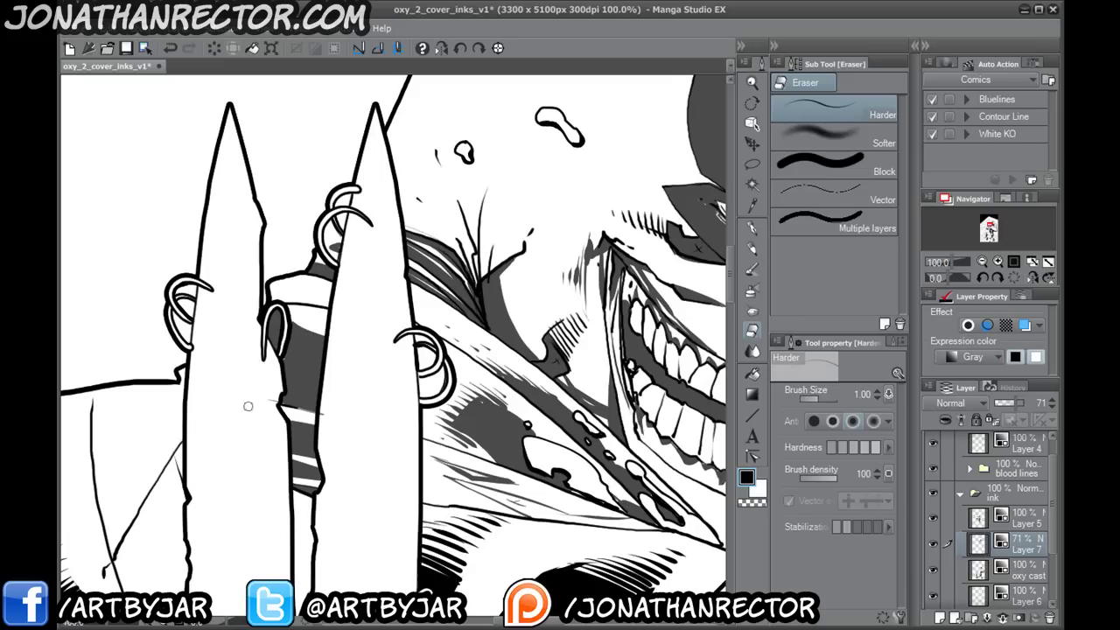
- Fill the narrow fold shadow along the collar's lower edge beside the upright blades with black
click(753, 229)
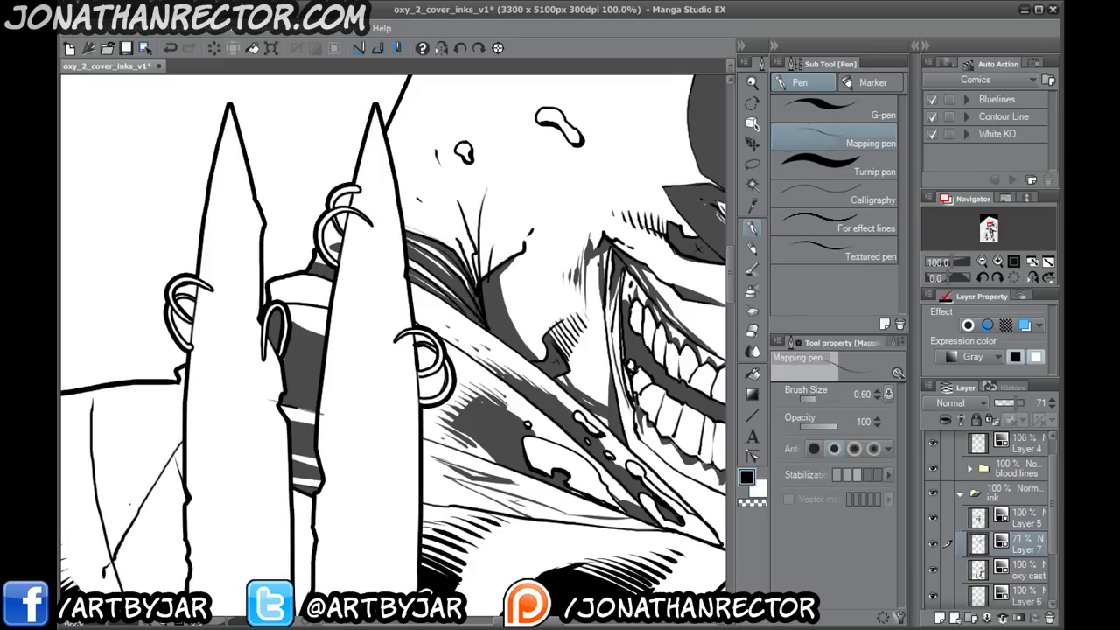
drag(200, 511, 292, 319)
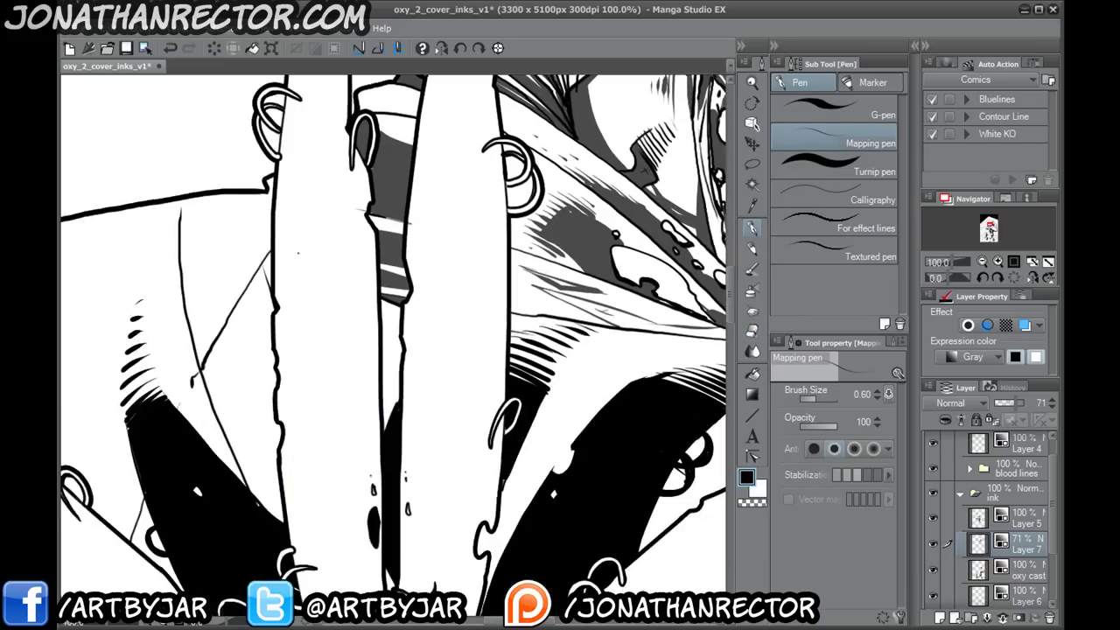
click(753, 374)
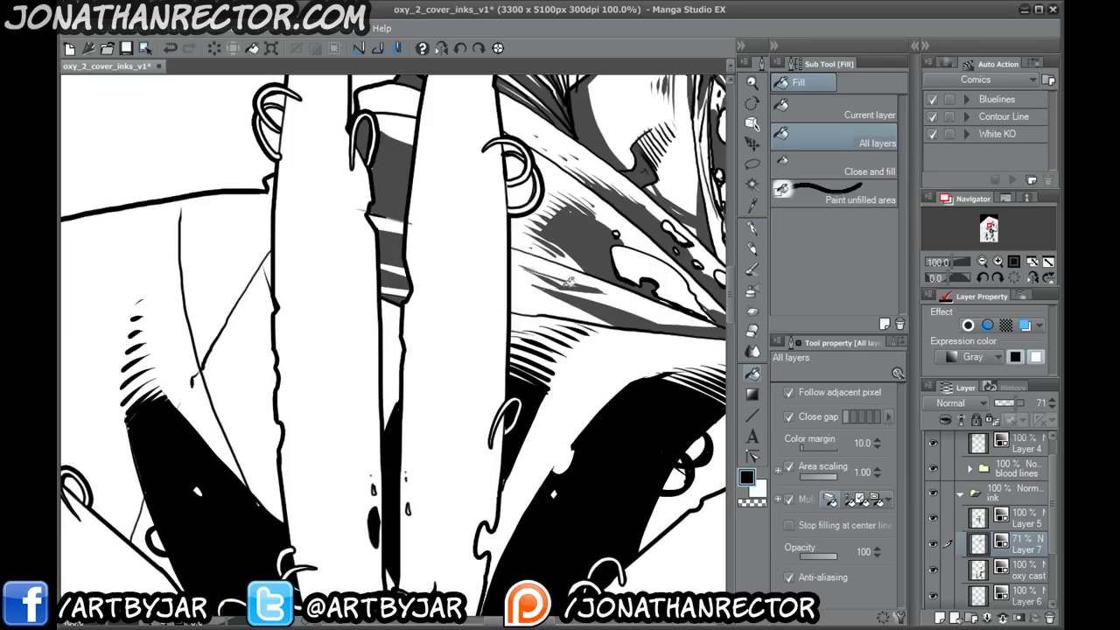
- Outline a shadow around the blood splatter on the clothing between the two slanted blades, fill it black and clean its edge
click(753, 228)
scroll(675, 221, down, 2)
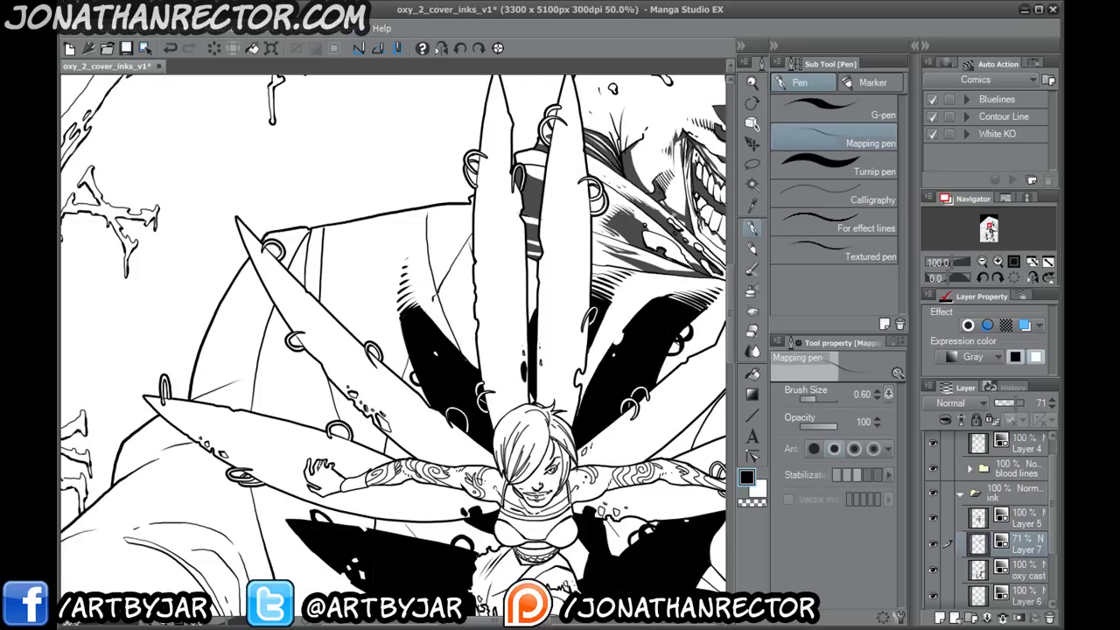
scroll(675, 216, down, 1)
drag(431, 521, 228, 495)
drag(354, 464, 268, 499)
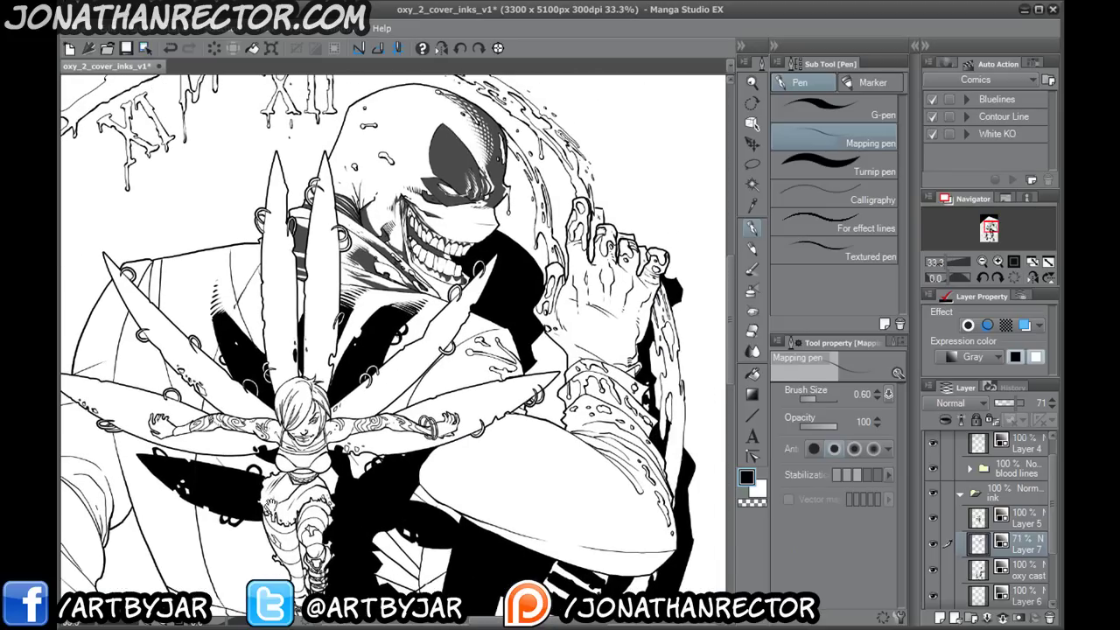
mouse_move(459, 465)
mouse_down()
mouse_move(462, 493)
mouse_move(454, 476)
mouse_up()
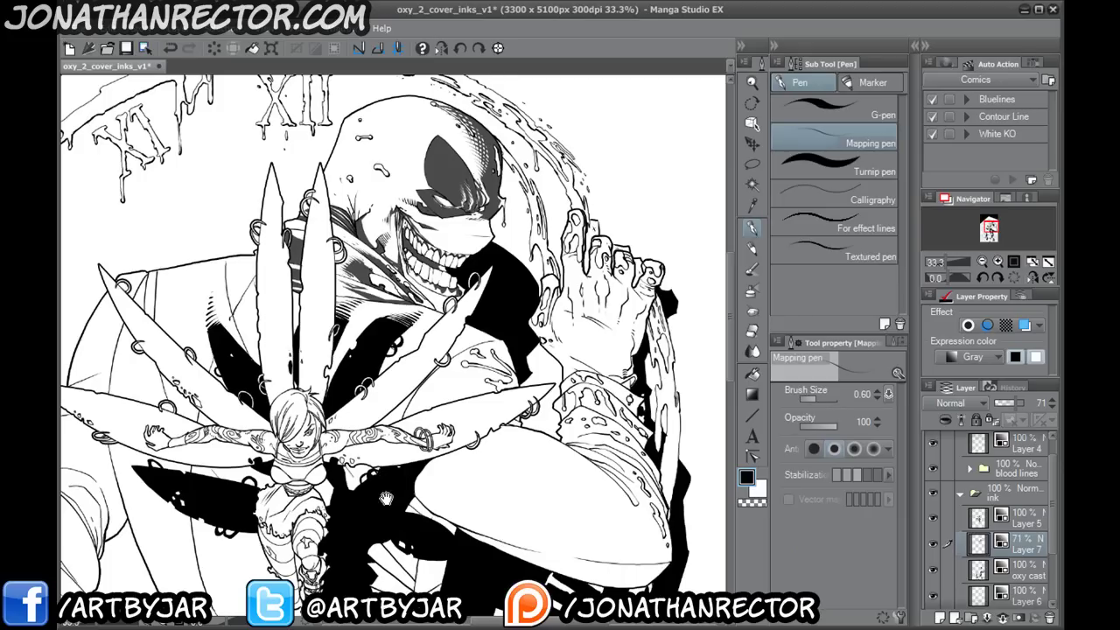
drag(340, 464, 308, 421)
drag(338, 496, 321, 612)
scroll(309, 425, up, 2)
drag(523, 321, 552, 255)
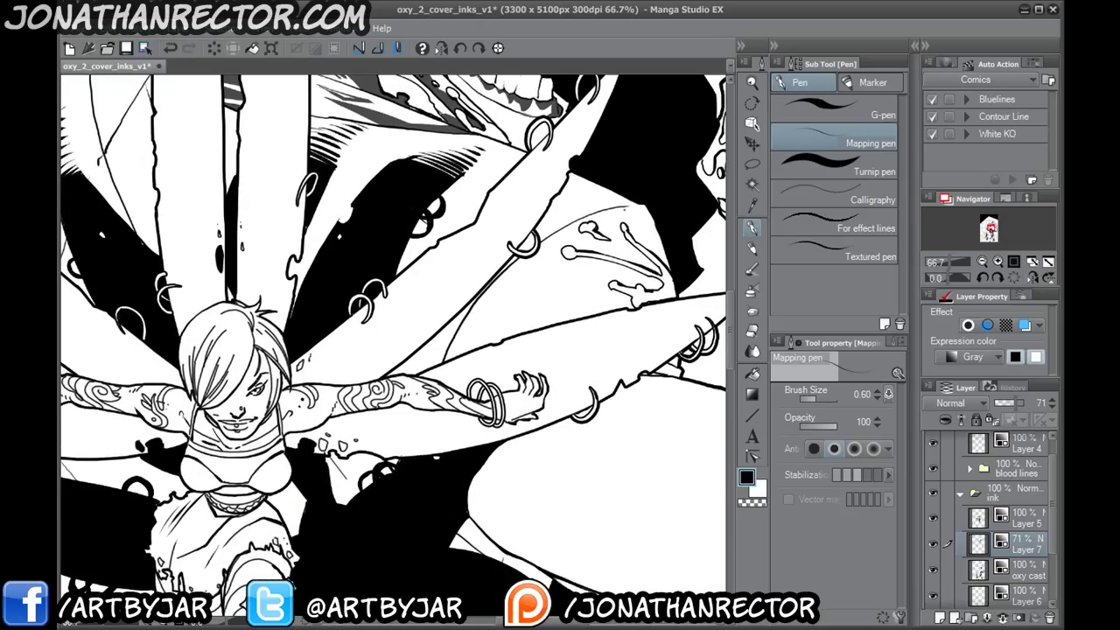
drag(633, 213, 660, 296)
click(753, 375)
click(567, 293)
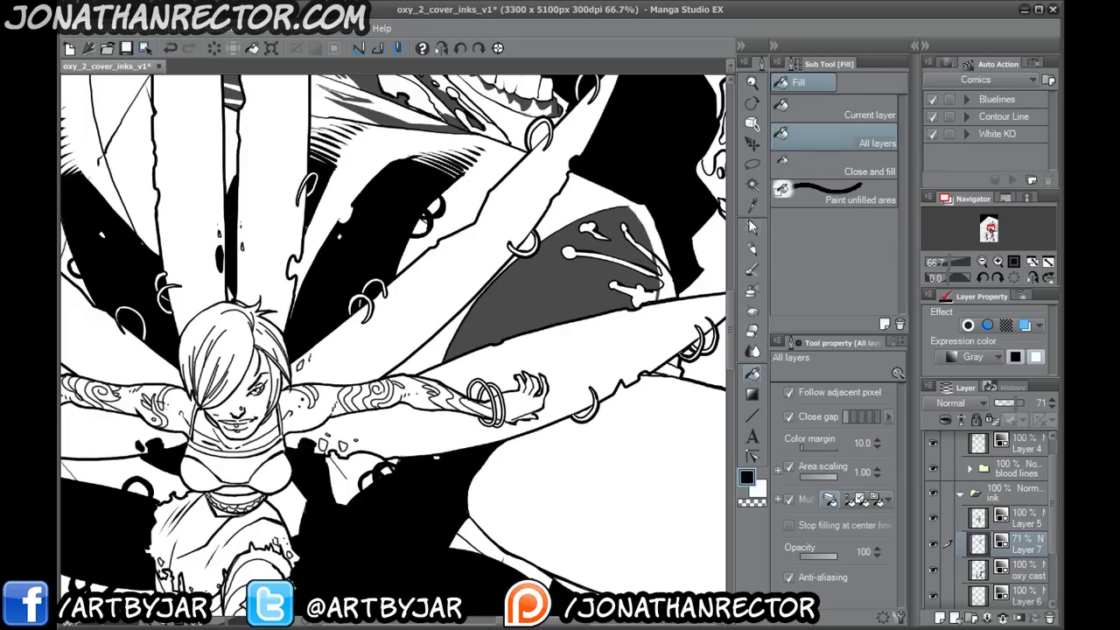
click(753, 329)
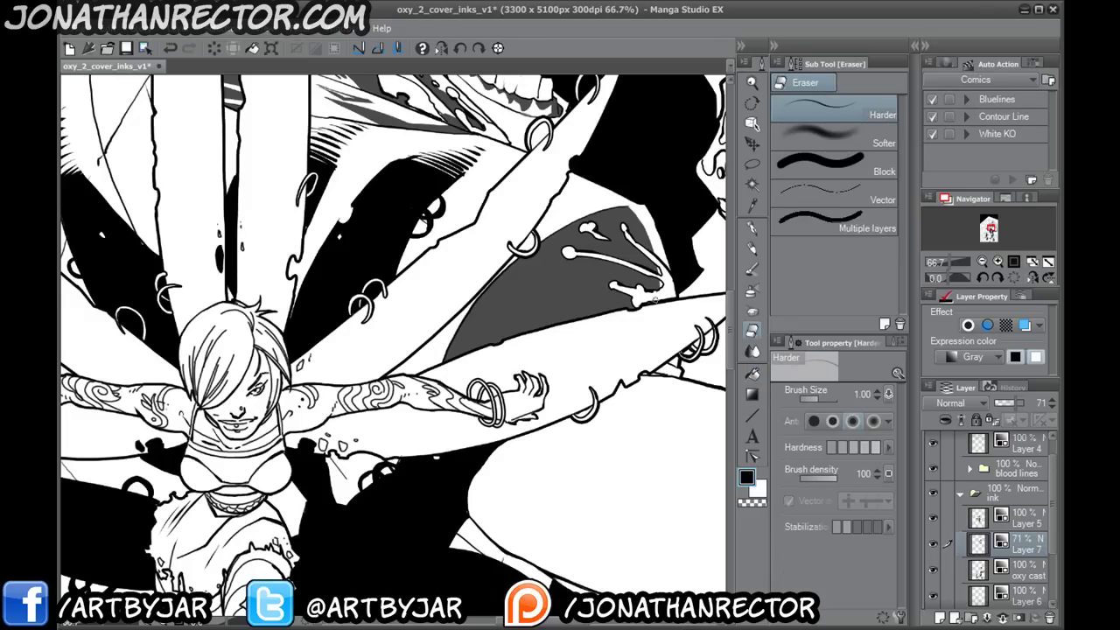
drag(412, 356, 280, 362)
- Ink small striped shadows beneath the lower slanted blade, next to the rings near its tip
key(p)
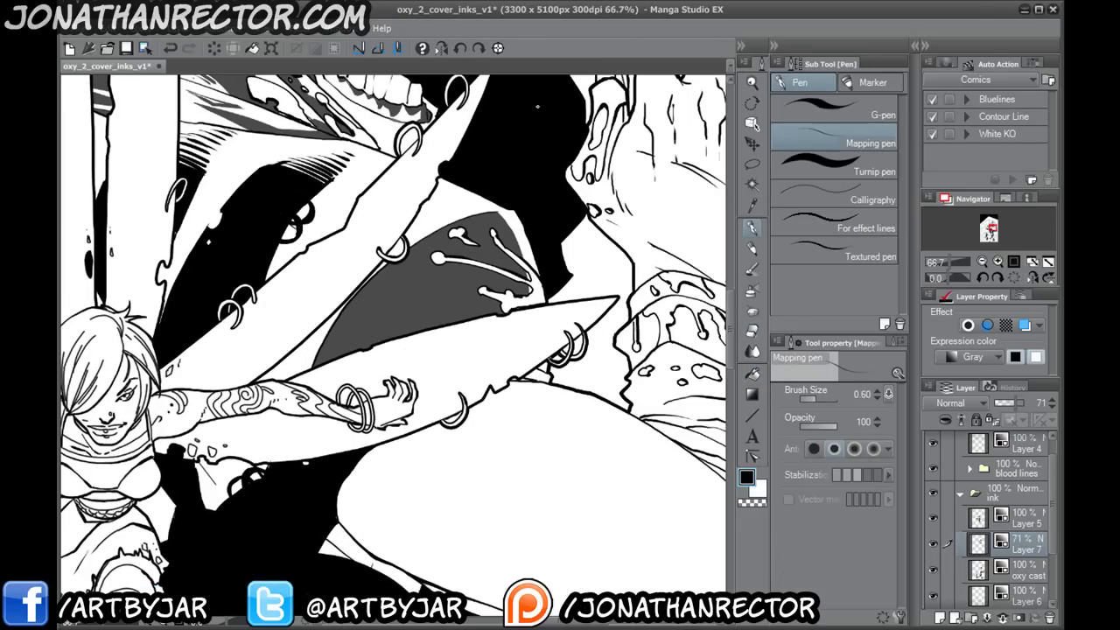
drag(426, 480, 413, 445)
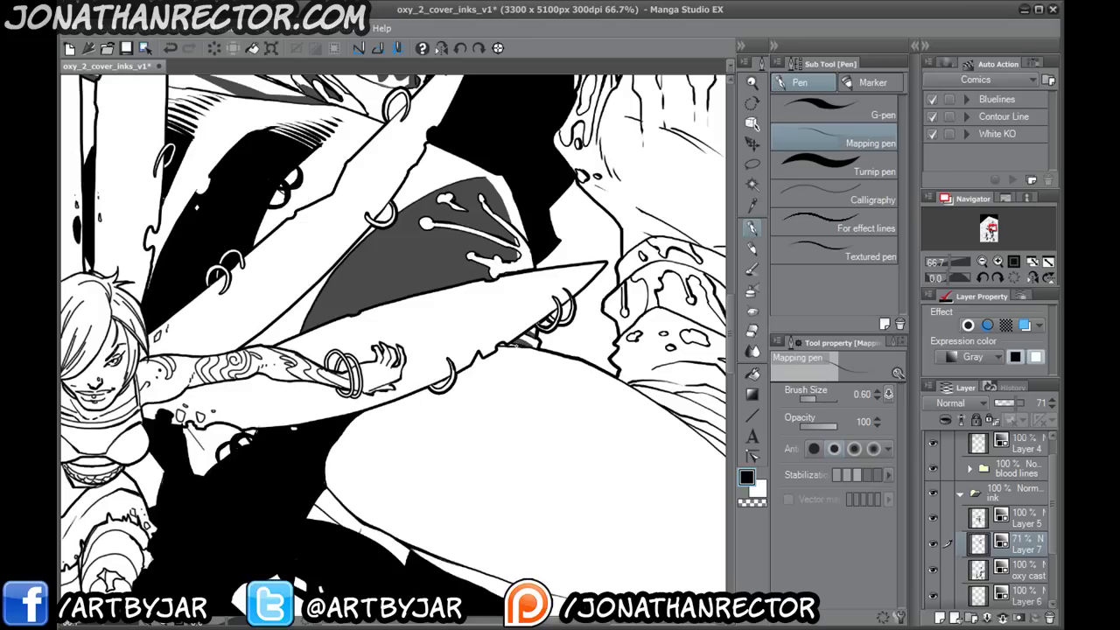
- Ink a long shadow outline along the underside of the large bent leg and mark the area with an X
drag(347, 479, 73, 369)
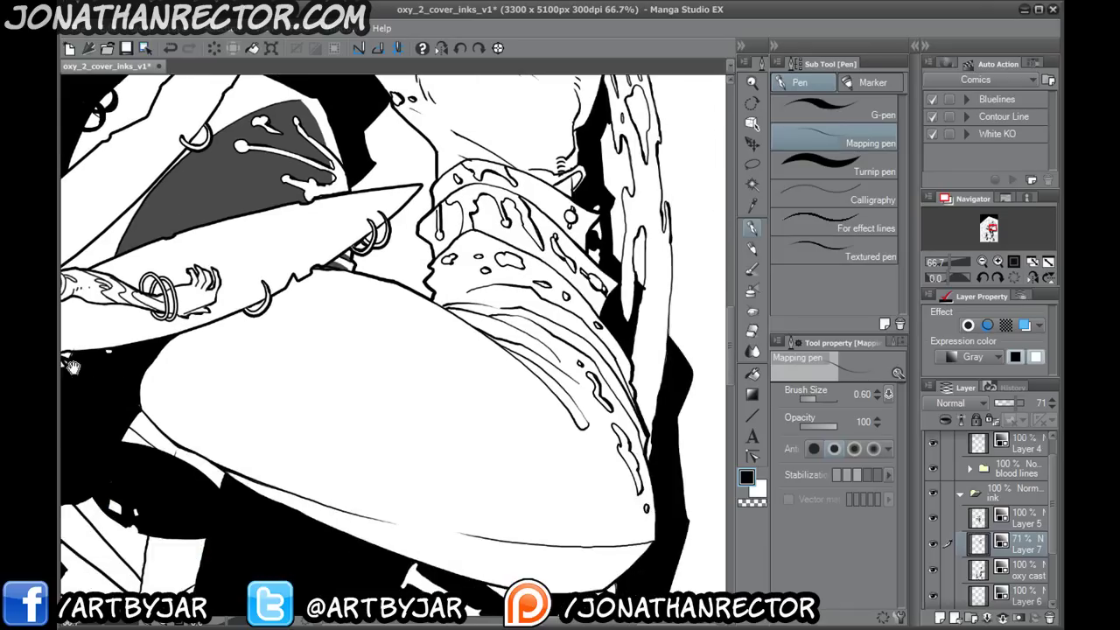
drag(219, 517, 405, 474)
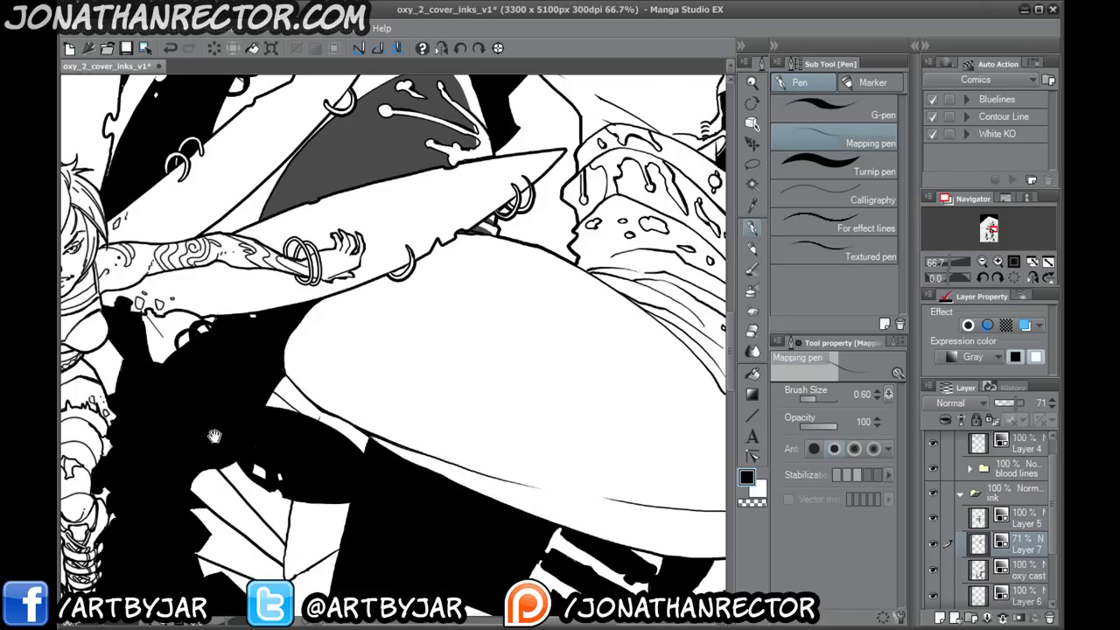
drag(308, 464, 318, 366)
drag(176, 427, 253, 398)
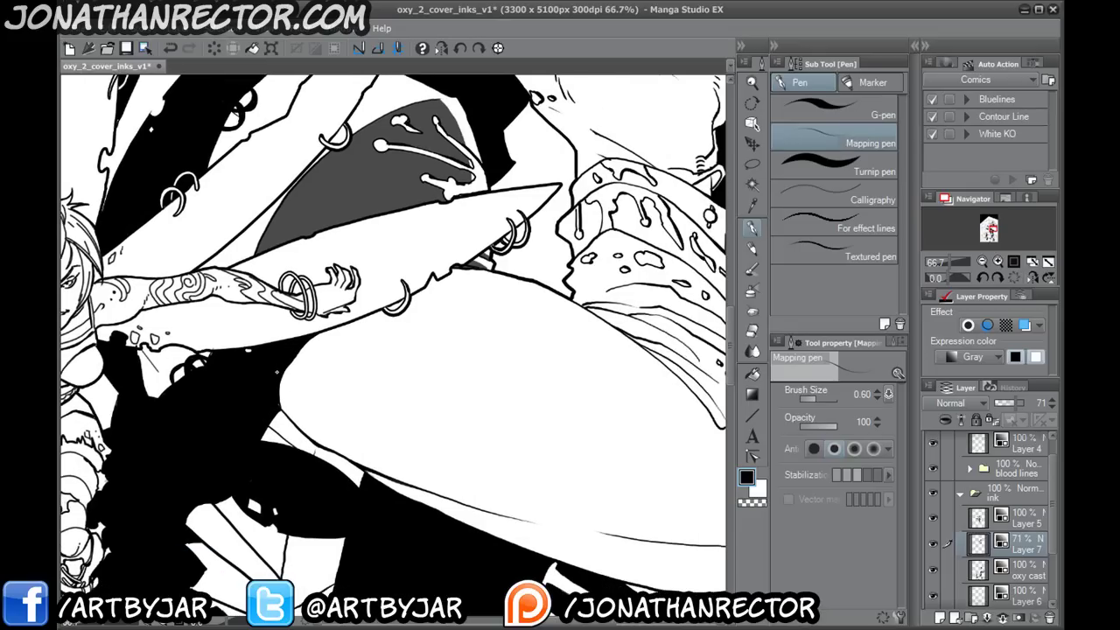
mouse_move(302, 342)
mouse_down()
mouse_move(327, 391)
mouse_move(569, 513)
mouse_up()
mouse_move(393, 475)
mouse_down()
mouse_move(252, 390)
mouse_move(260, 377)
mouse_up()
drag(252, 366, 229, 370)
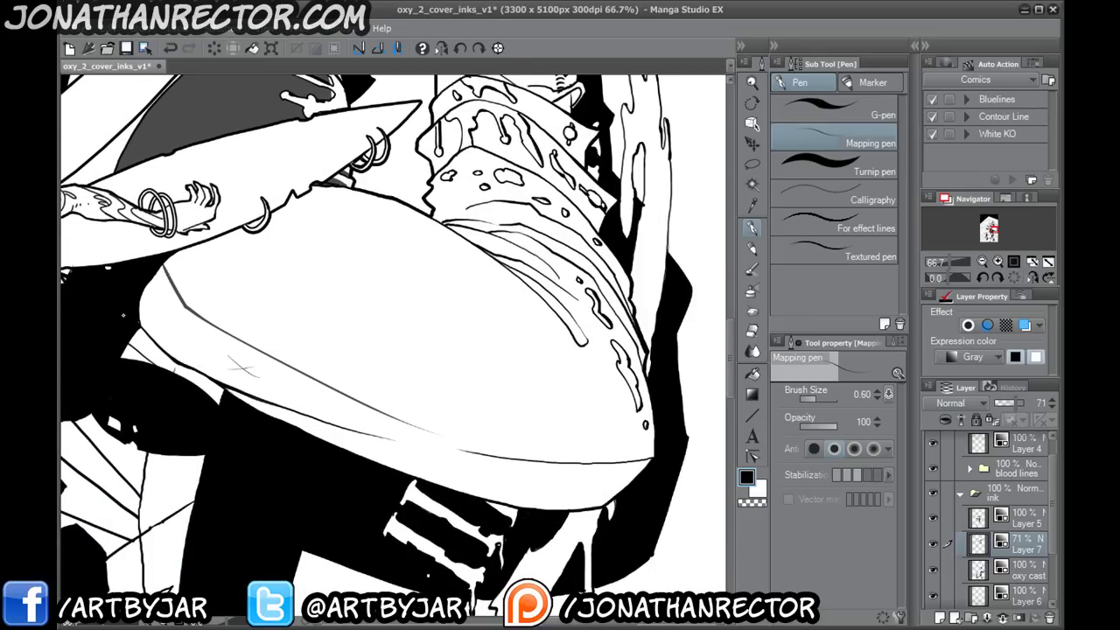
- Ink feathered, tapering strokes at the narrow end of the leg shadow and reset the canvas rotation
scroll(124, 315, up, 3)
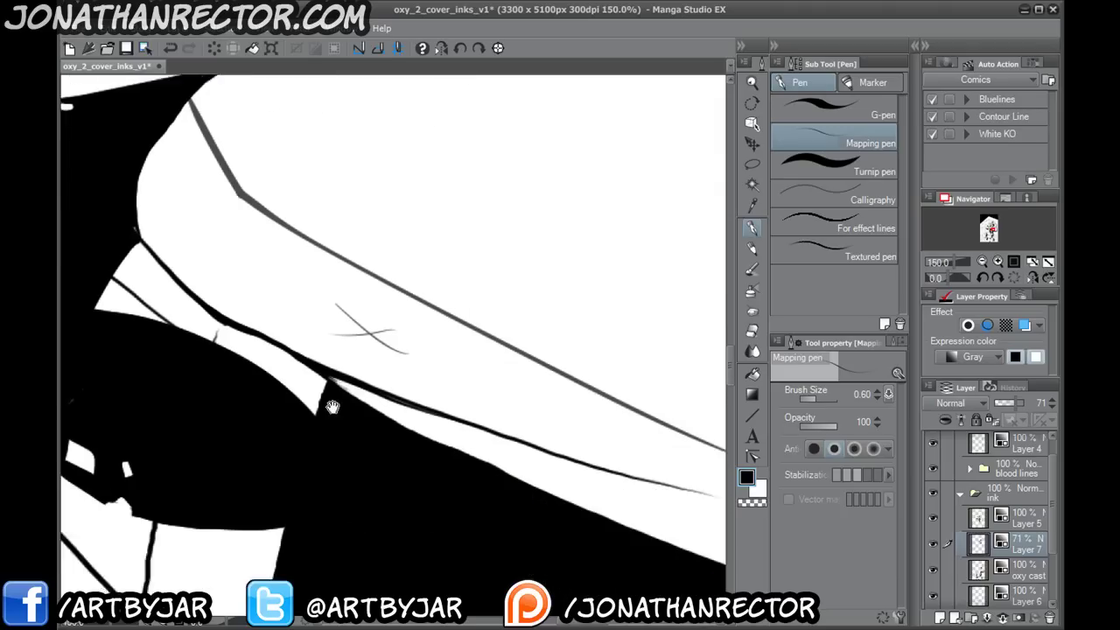
drag(553, 442, 226, 358)
drag(166, 413, 264, 241)
drag(371, 340, 399, 368)
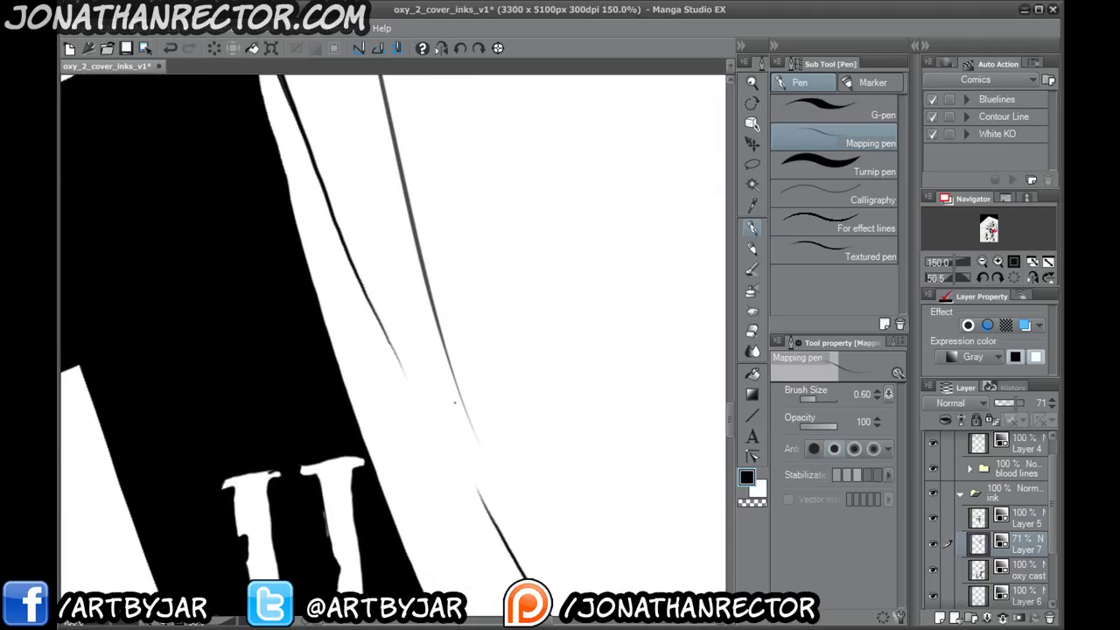
drag(483, 467, 411, 292)
mouse_move(469, 456)
mouse_down()
mouse_move(397, 304)
mouse_move(455, 448)
mouse_move(377, 293)
mouse_up()
mouse_move(439, 436)
mouse_down()
mouse_move(357, 271)
mouse_move(416, 385)
mouse_up()
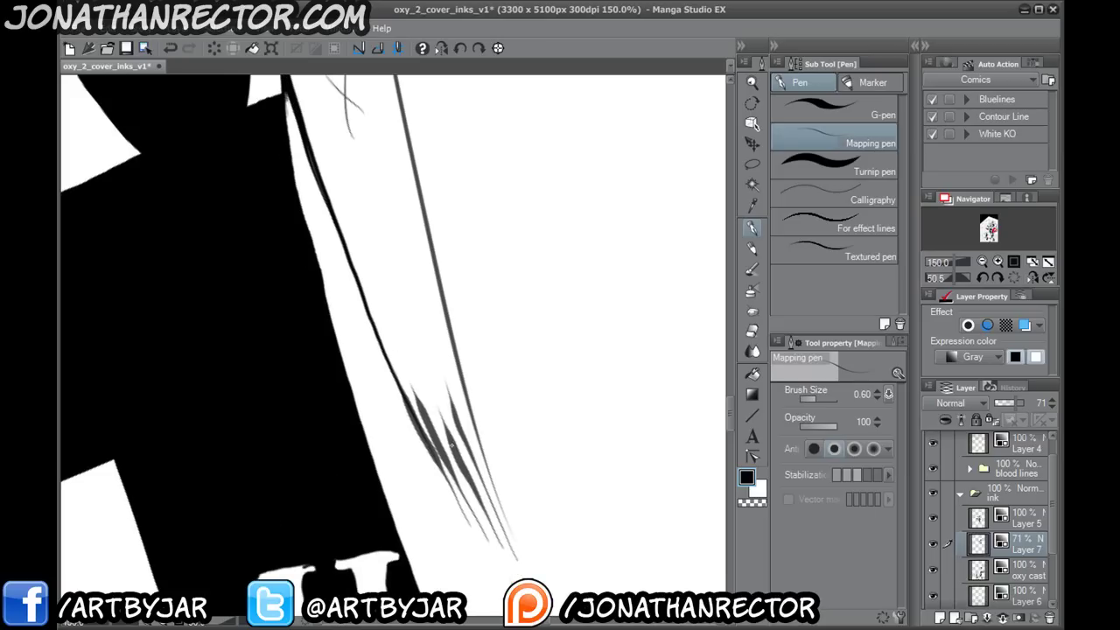
mouse_move(491, 486)
mouse_down()
mouse_move(407, 408)
mouse_move(477, 470)
mouse_up()
drag(404, 348, 415, 369)
click(498, 49)
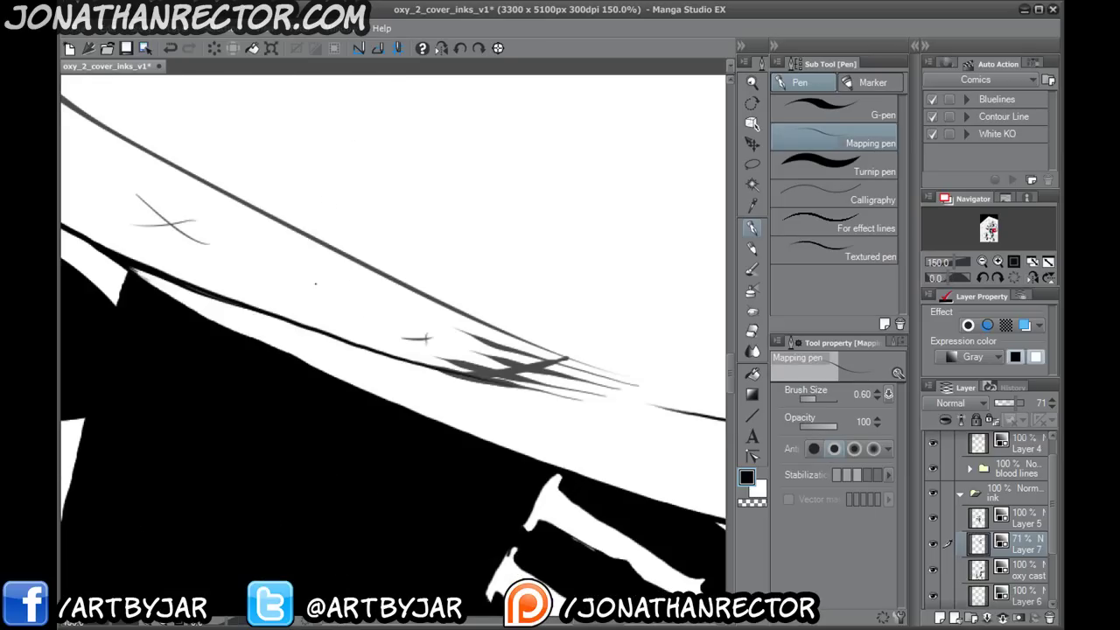
scroll(150, 401, down, 1)
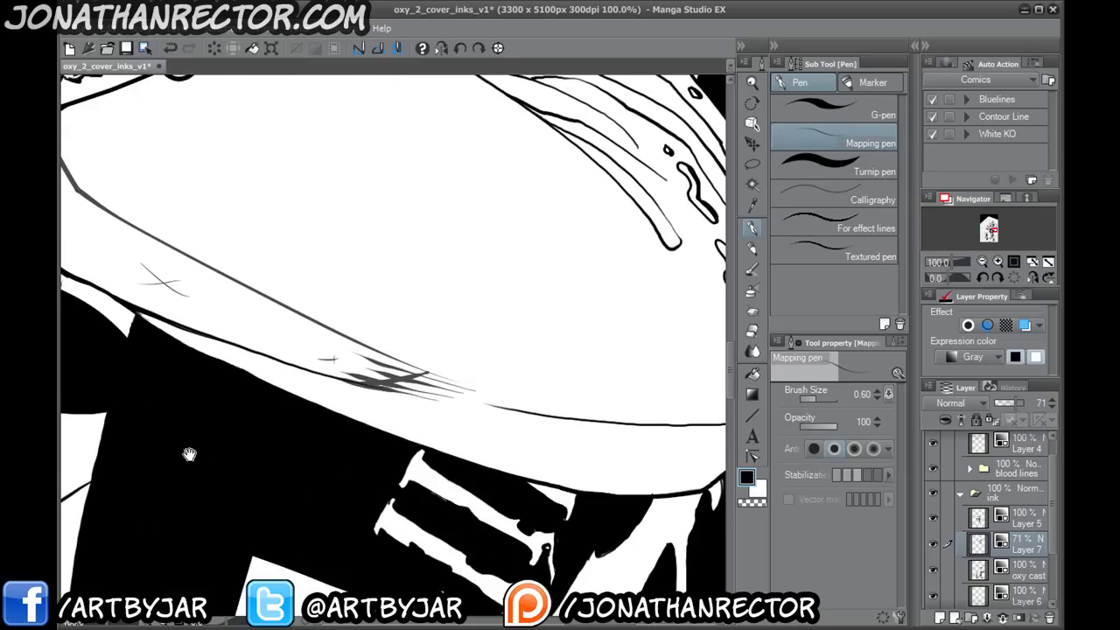
drag(151, 402, 559, 463)
drag(260, 282, 397, 583)
drag(409, 151, 429, 336)
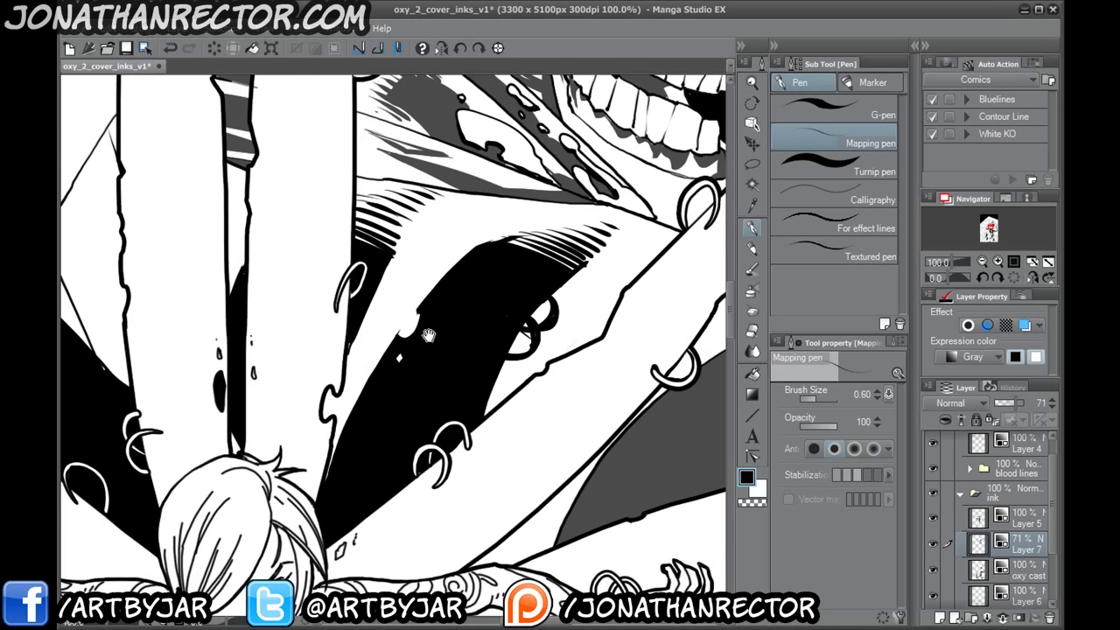
drag(547, 550, 285, 401)
drag(534, 529, 297, 339)
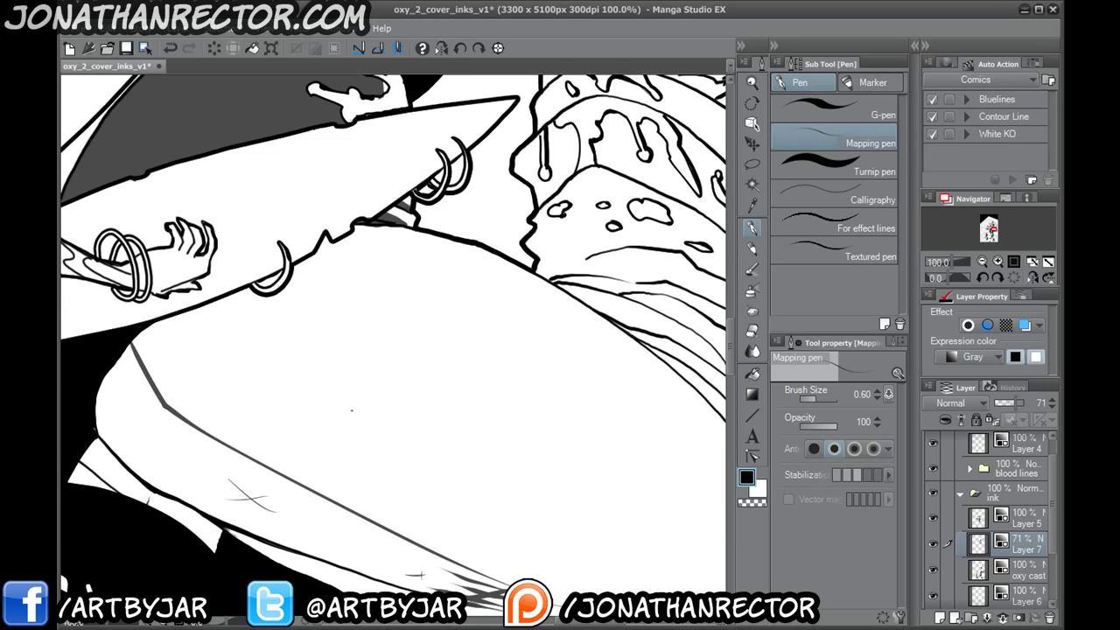
drag(320, 495, 220, 260)
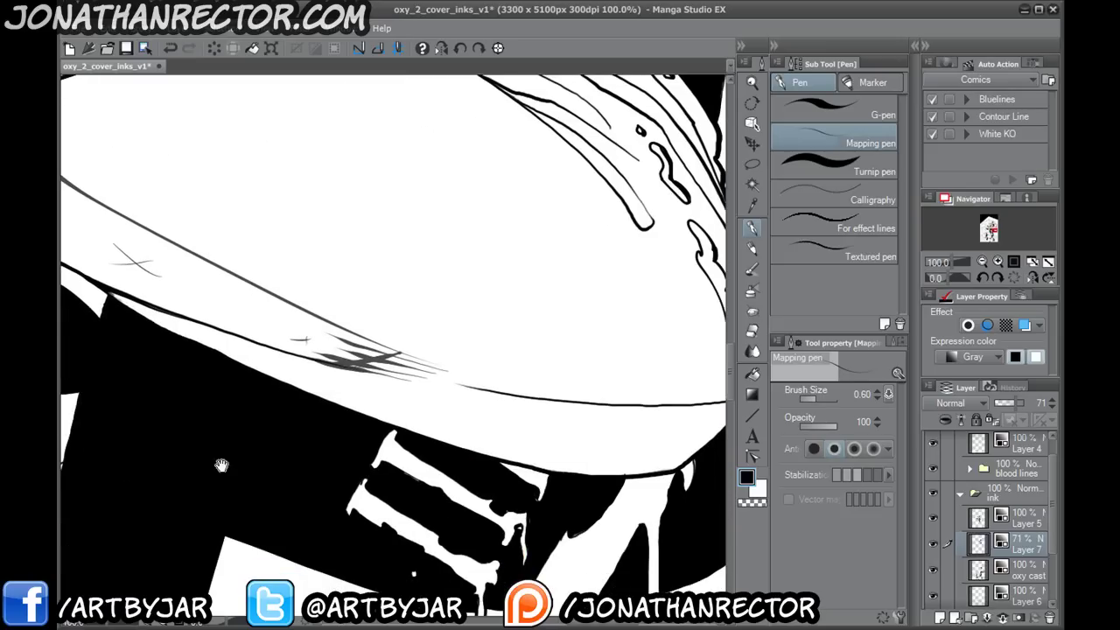
- Ink a curved shadow outline above the crease line at the rounded end of the large bent leg
drag(167, 472, 170, 341)
drag(220, 398, 264, 516)
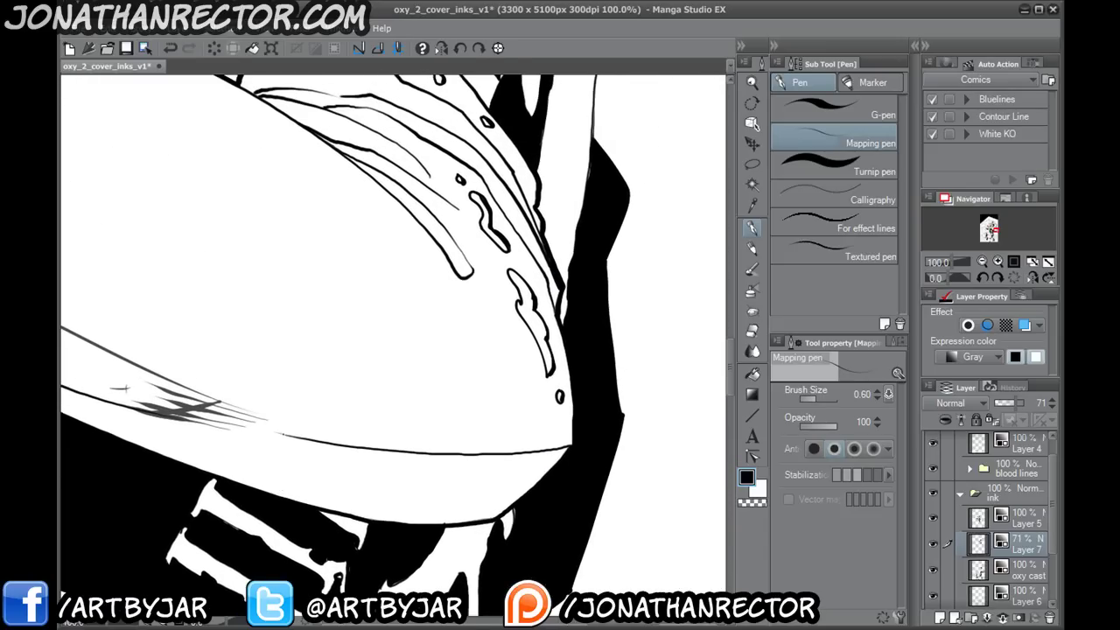
mouse_move(283, 435)
mouse_down()
mouse_move(348, 434)
mouse_move(371, 415)
mouse_move(453, 401)
mouse_move(553, 438)
mouse_up()
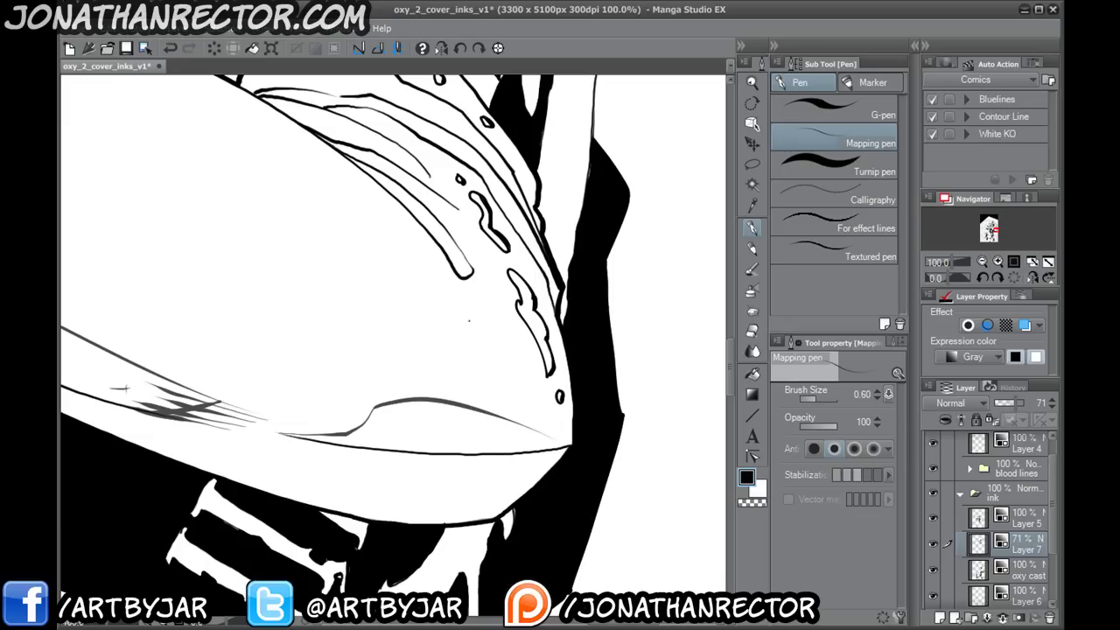
mouse_move(491, 419)
mouse_down()
mouse_move(525, 395)
mouse_move(541, 360)
mouse_up()
mouse_move(548, 320)
mouse_down()
mouse_move(548, 306)
mouse_move(566, 372)
mouse_move(566, 443)
mouse_up()
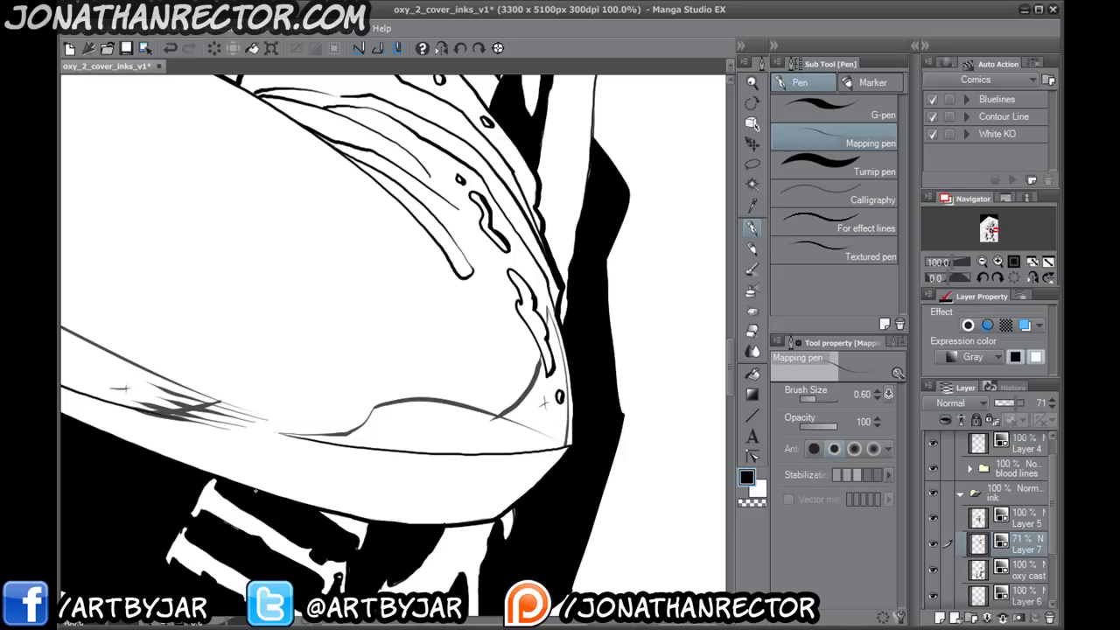
- Ink a second shadow outline just below the crease line at the leg's rounded end and mark the enclosed areas with X's
drag(309, 459, 349, 378)
mouse_move(481, 375)
mouse_down()
mouse_move(397, 372)
mouse_move(486, 405)
mouse_move(521, 406)
mouse_move(604, 361)
mouse_up()
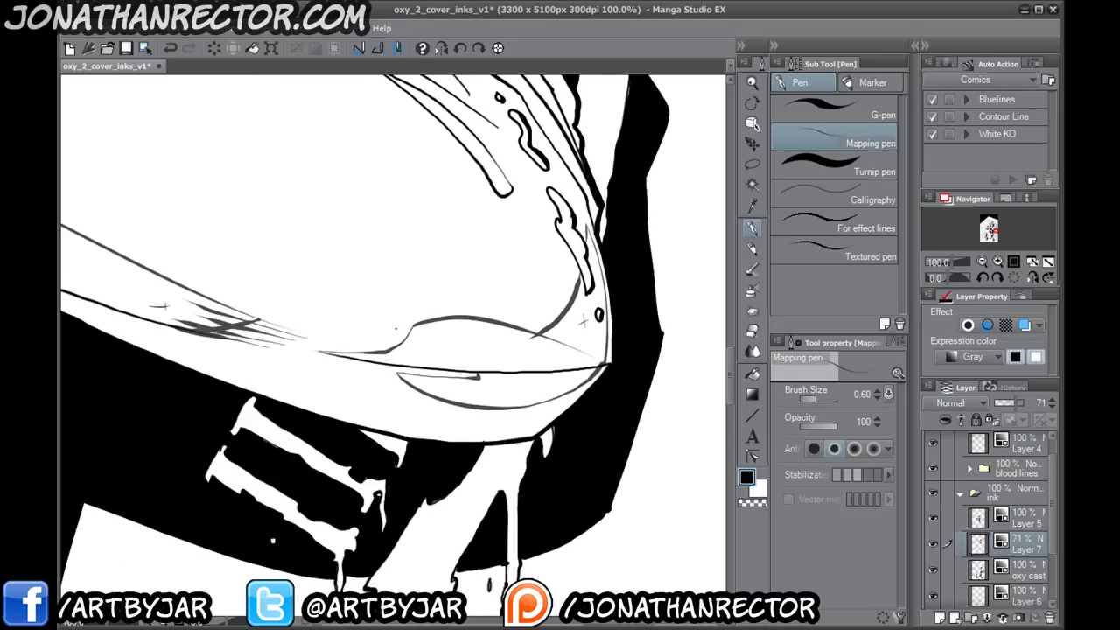
mouse_move(515, 386)
mouse_down()
mouse_move(524, 392)
mouse_move(513, 393)
mouse_up()
drag(474, 347, 484, 356)
drag(484, 348, 473, 357)
- Ink tapering shadows inside the cloth folds along the upper edge of the bent leg, beneath the blood-spotted cuffs
scroll(320, 344, up, 5)
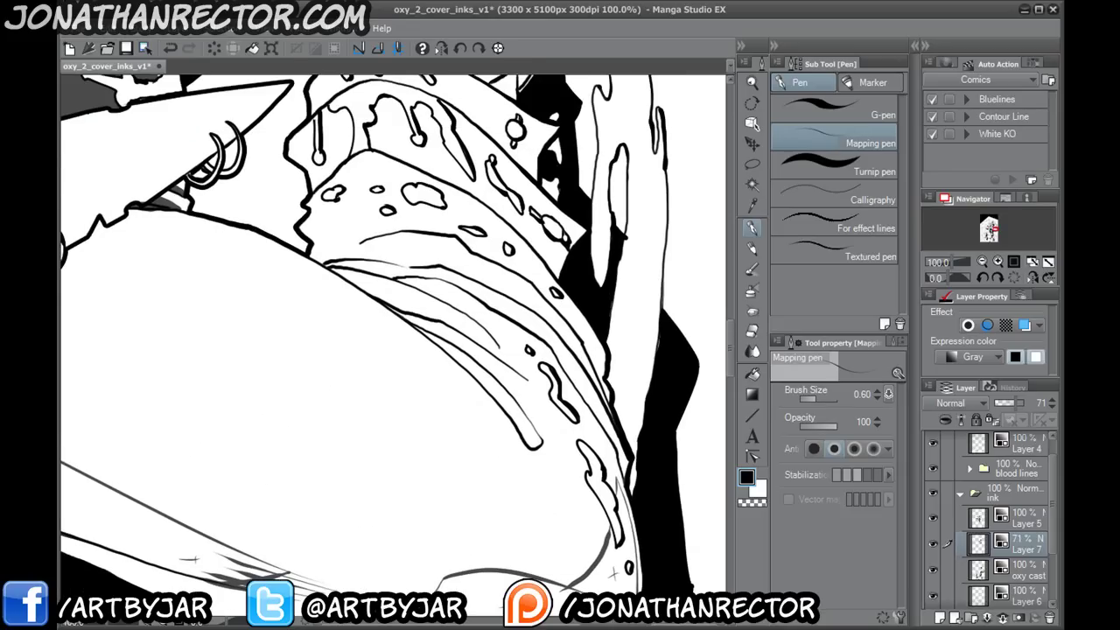
mouse_move(535, 434)
mouse_down()
mouse_move(479, 355)
mouse_move(385, 306)
mouse_move(491, 373)
mouse_move(466, 352)
mouse_up()
drag(399, 310, 426, 356)
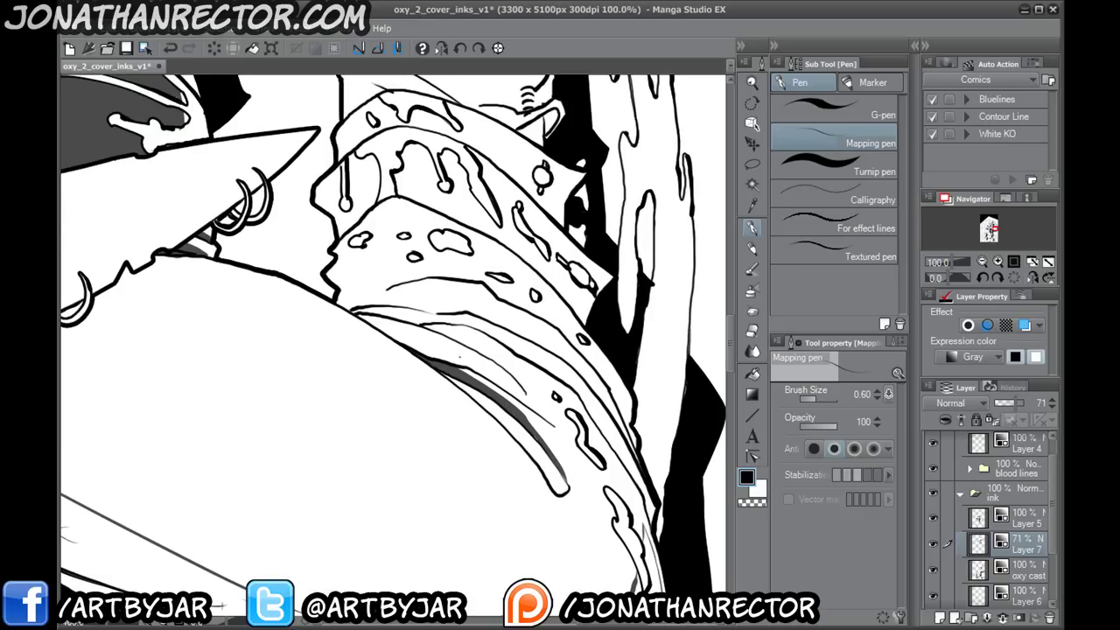
drag(529, 397, 466, 350)
mouse_move(476, 357)
mouse_down()
mouse_move(413, 343)
mouse_move(427, 360)
mouse_move(385, 327)
mouse_up()
mouse_move(390, 333)
mouse_down()
mouse_move(368, 320)
mouse_move(433, 338)
mouse_up()
drag(424, 331, 523, 387)
mouse_move(448, 345)
mouse_down()
mouse_move(382, 321)
mouse_move(451, 340)
mouse_move(394, 322)
mouse_move(422, 344)
mouse_move(393, 352)
mouse_up()
mouse_move(409, 300)
mouse_down()
mouse_move(487, 322)
mouse_move(529, 345)
mouse_up()
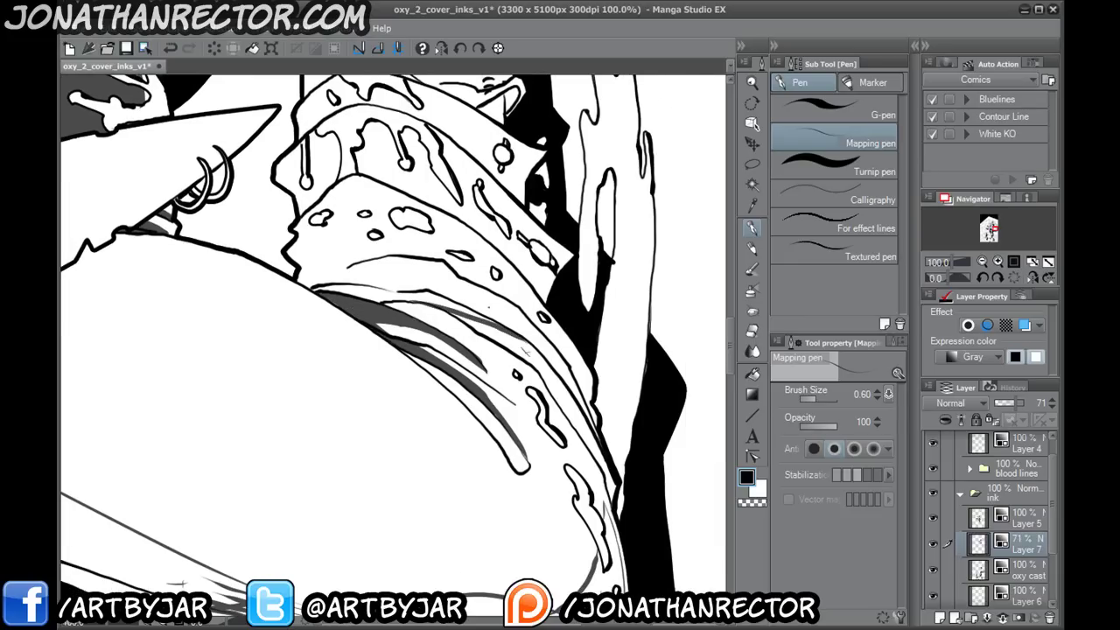
- Ink a curved shadow band along the lowest cuff, clear it from the blood drop, and add a short shadow patch beside it
mouse_move(448, 260)
mouse_down()
mouse_move(558, 338)
mouse_move(594, 389)
mouse_move(598, 428)
mouse_move(551, 336)
mouse_move(565, 351)
mouse_move(520, 305)
mouse_move(450, 262)
mouse_move(468, 279)
mouse_up()
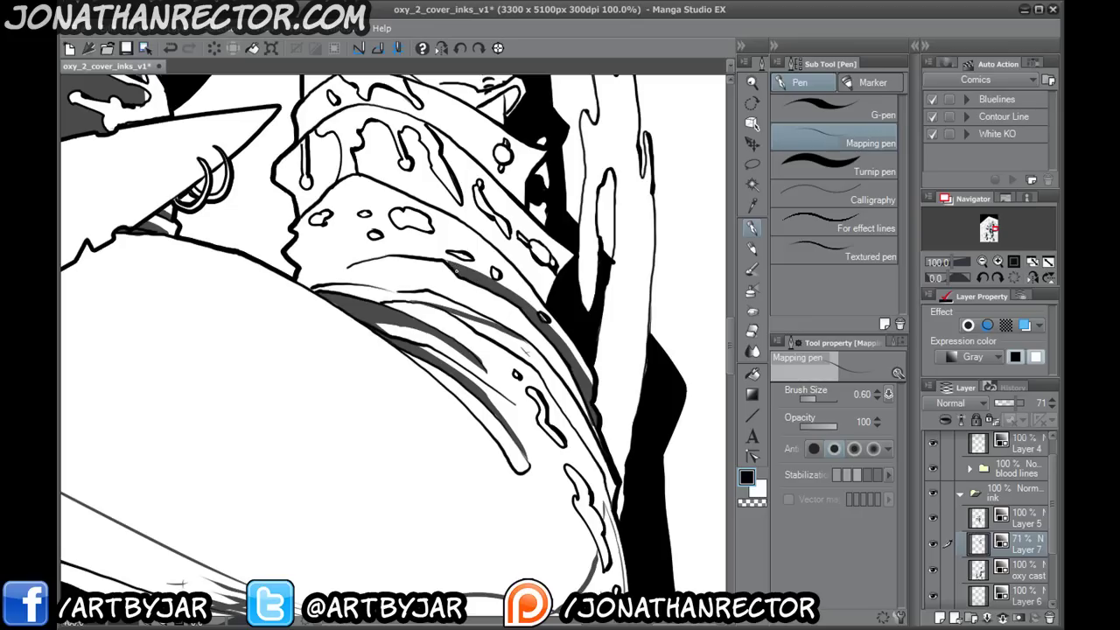
key(e)
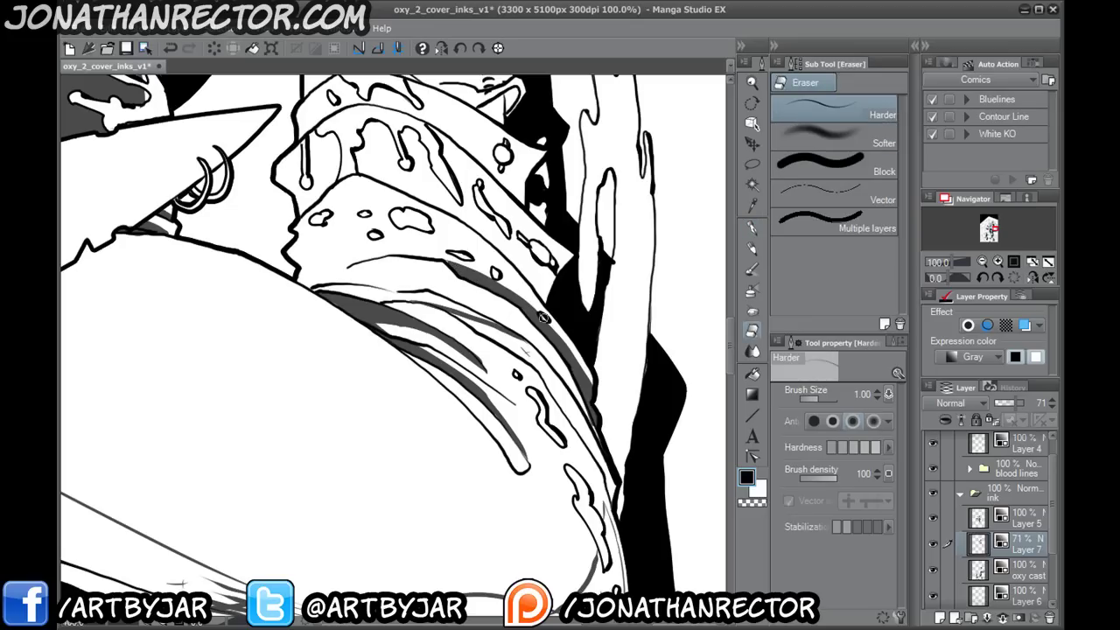
key(p)
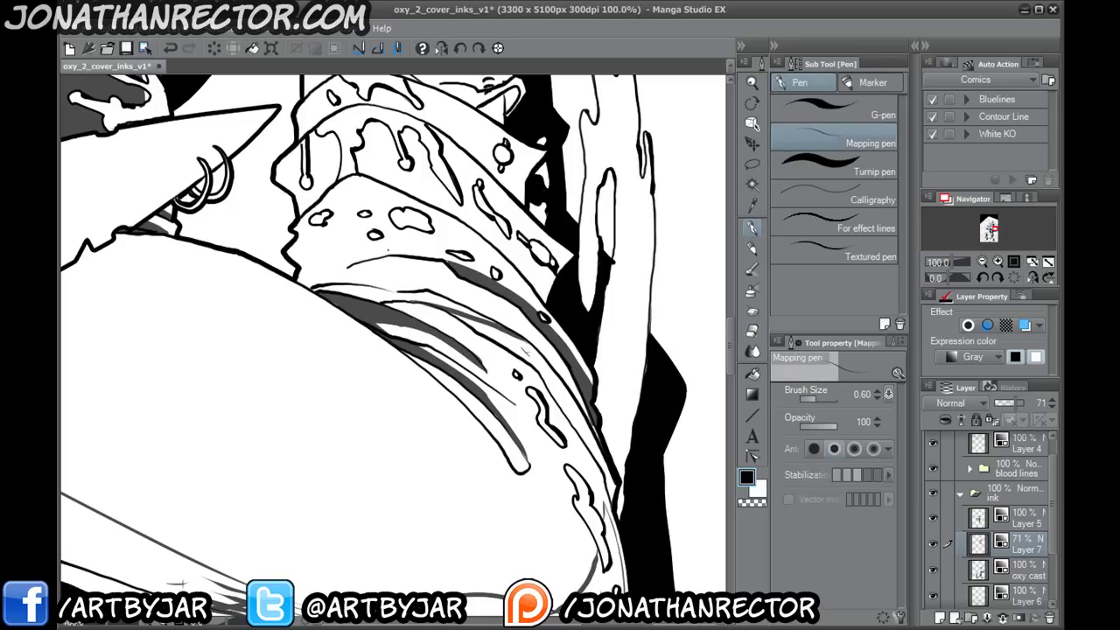
mouse_move(429, 277)
mouse_down()
mouse_move(368, 265)
mouse_move(413, 270)
mouse_move(367, 268)
mouse_move(404, 274)
mouse_up()
drag(440, 335, 479, 429)
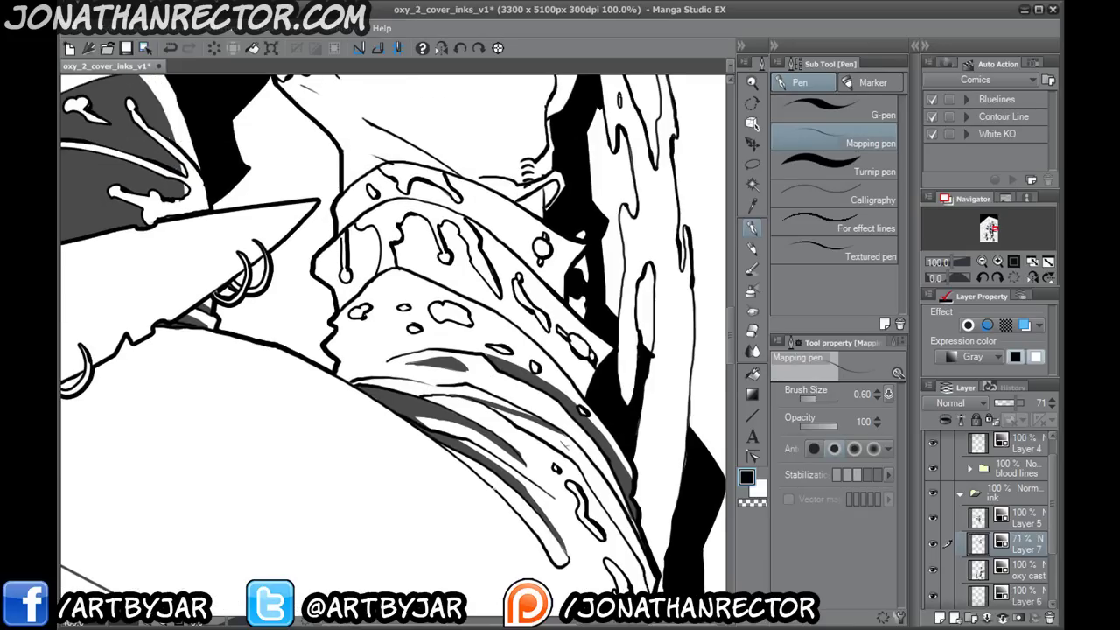
- Fill the outlined shadows in the cuff folds, around the leg's rounded end and along the leg's underside using the All layers fill
drag(413, 382, 441, 471)
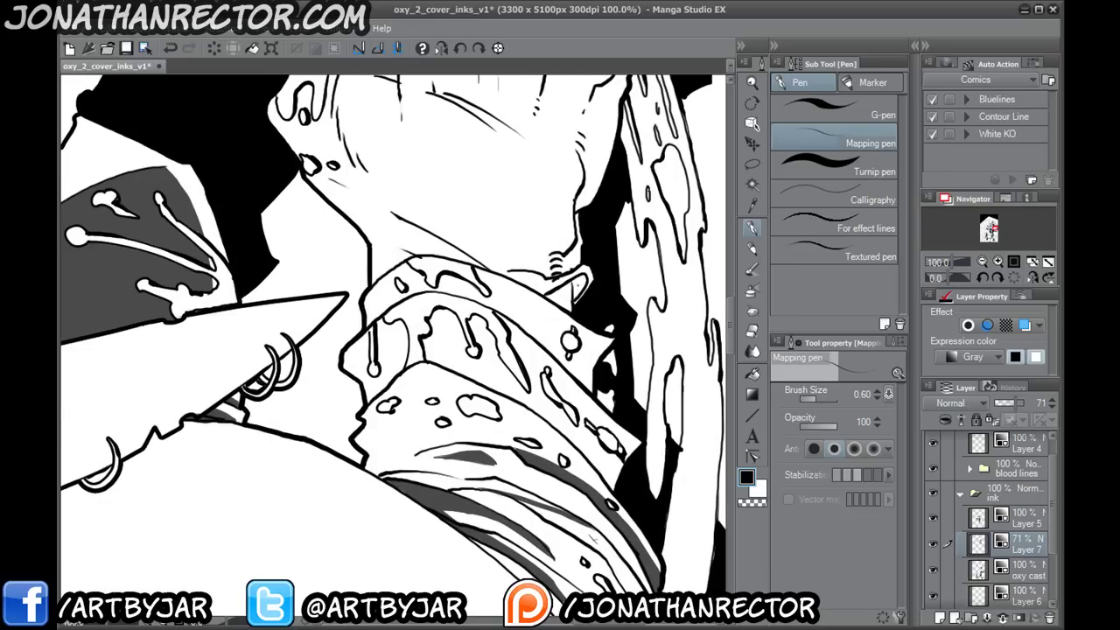
click(751, 373)
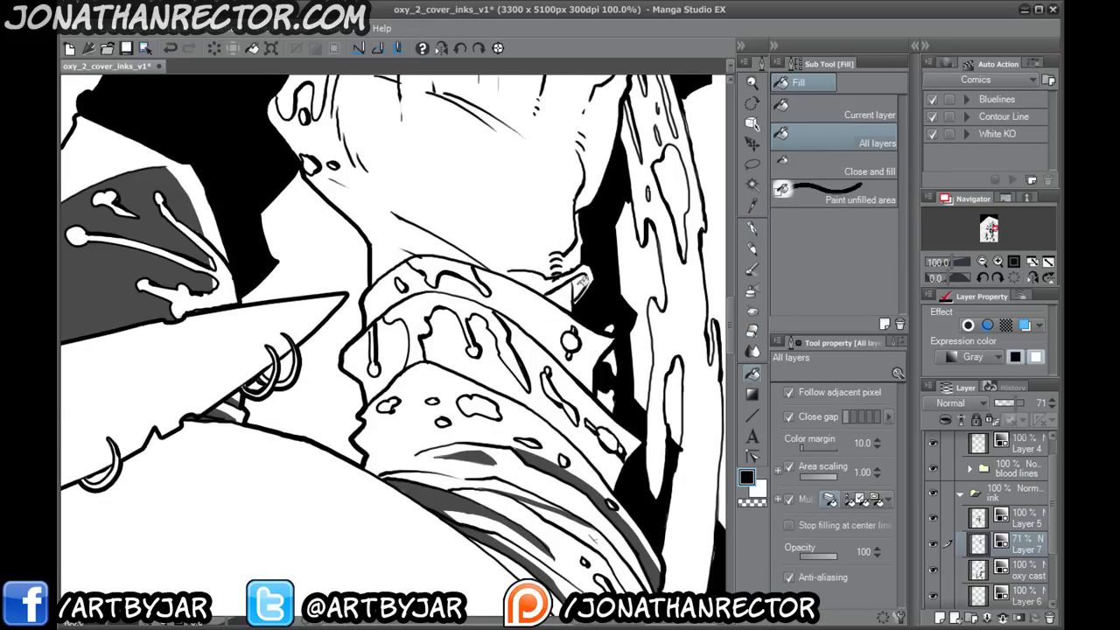
drag(448, 391, 409, 168)
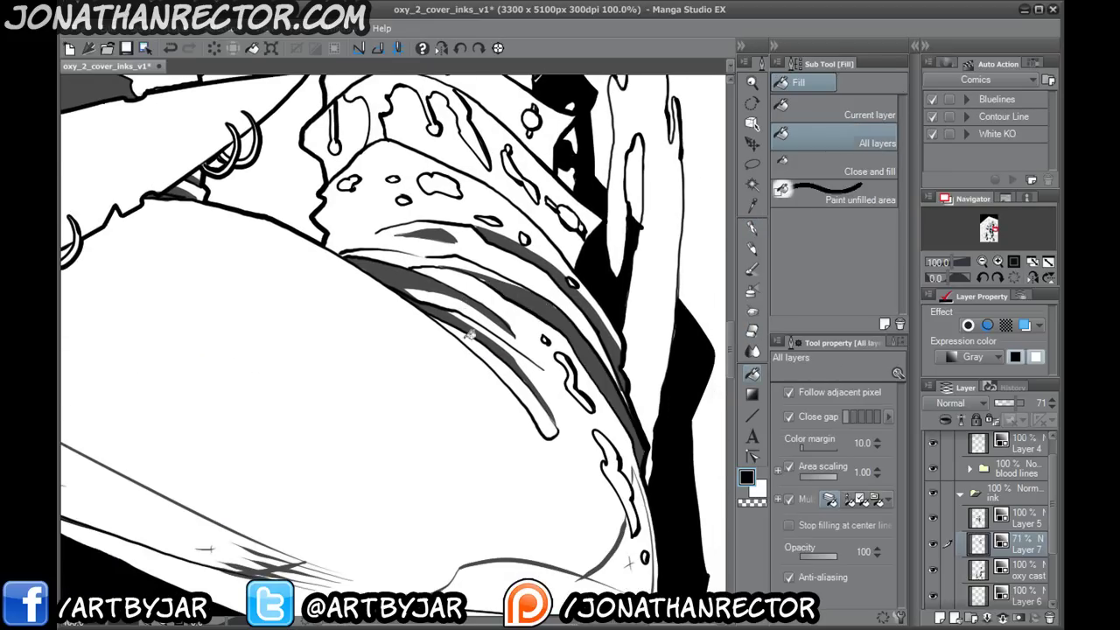
drag(366, 413, 361, 231)
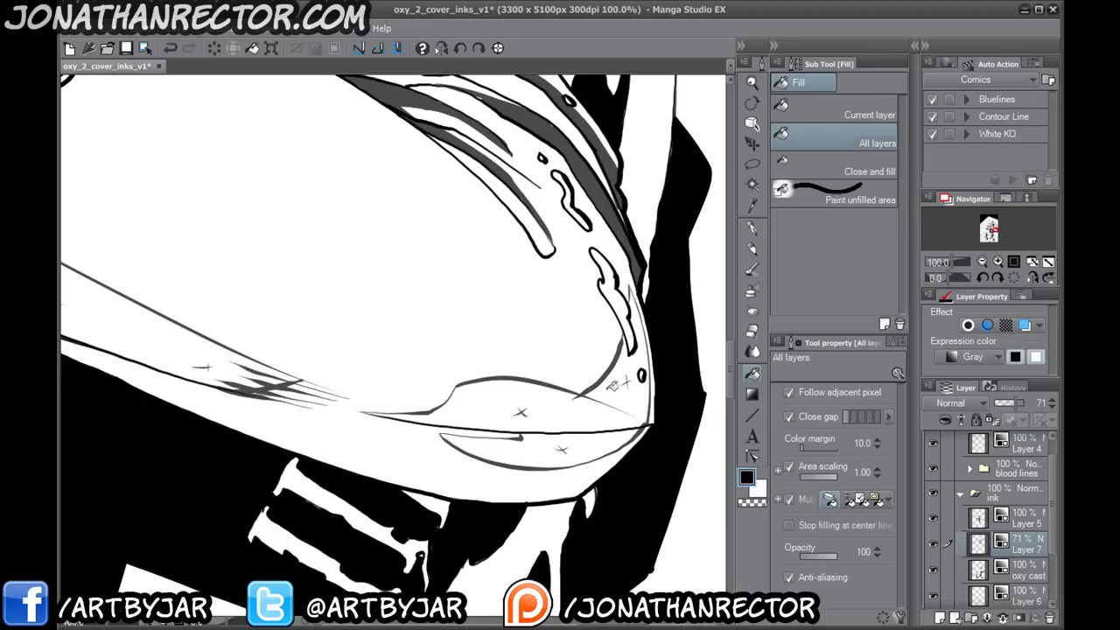
click(604, 385)
click(536, 445)
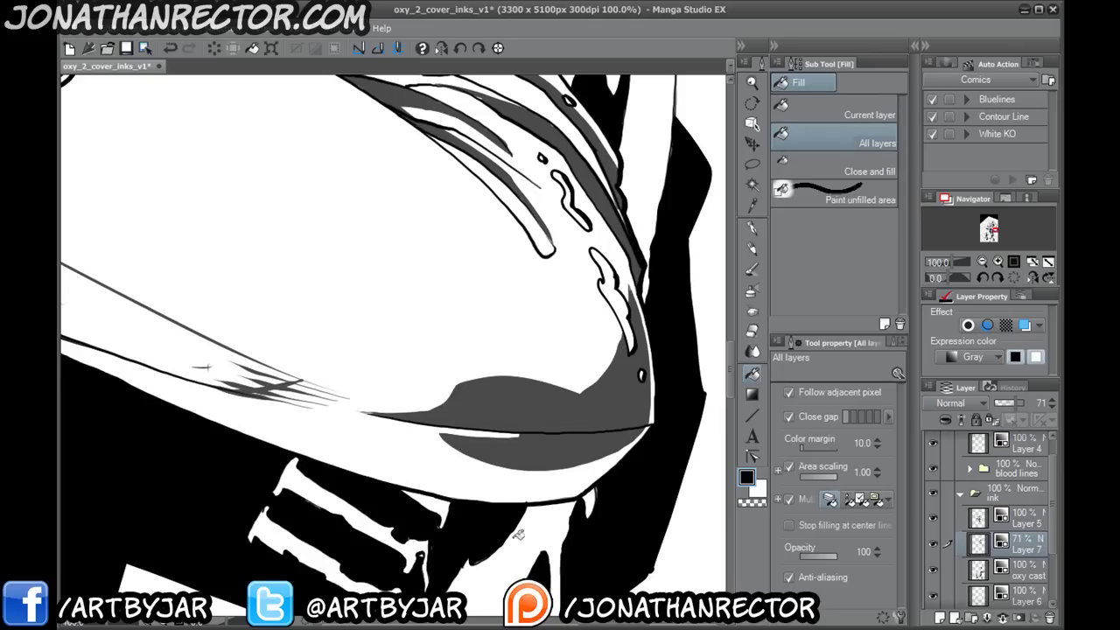
mouse_move(214, 457)
mouse_down()
mouse_move(590, 562)
mouse_move(607, 589)
mouse_up()
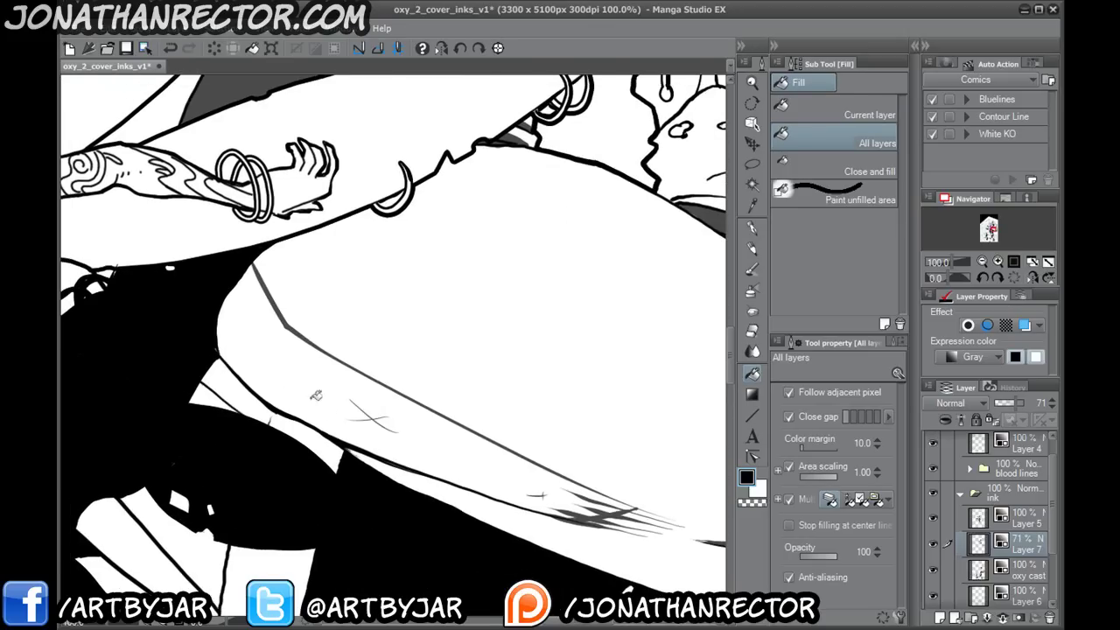
click(302, 400)
- Switch back to the Mapping pen, toggle Layer 5's visibility to check its contents, and make Layer 5 the active layer
click(751, 230)
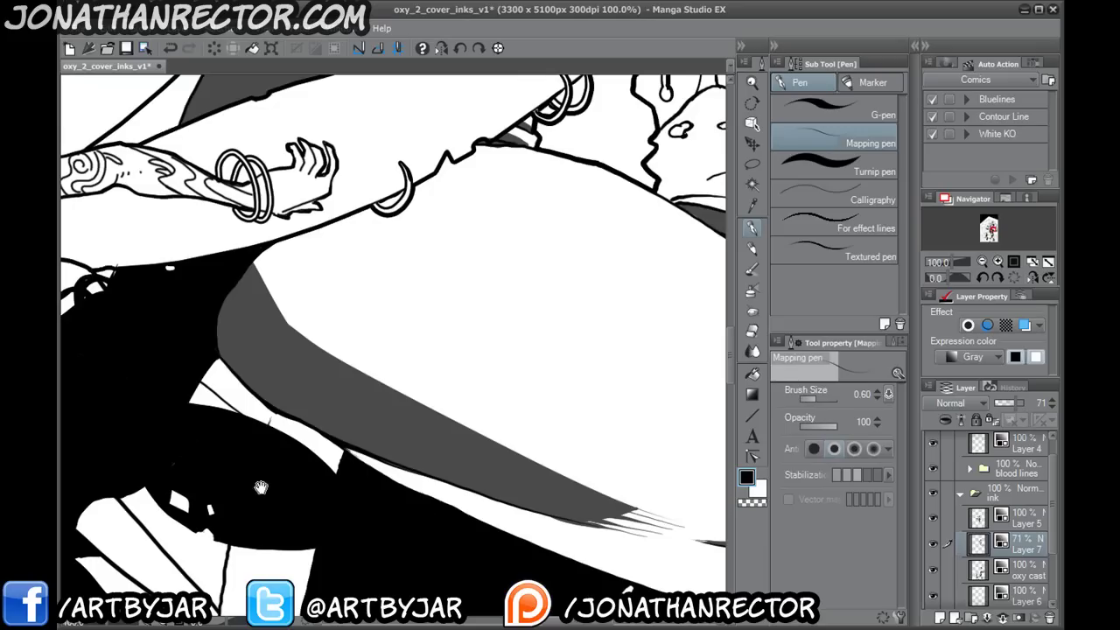
drag(445, 411, 380, 538)
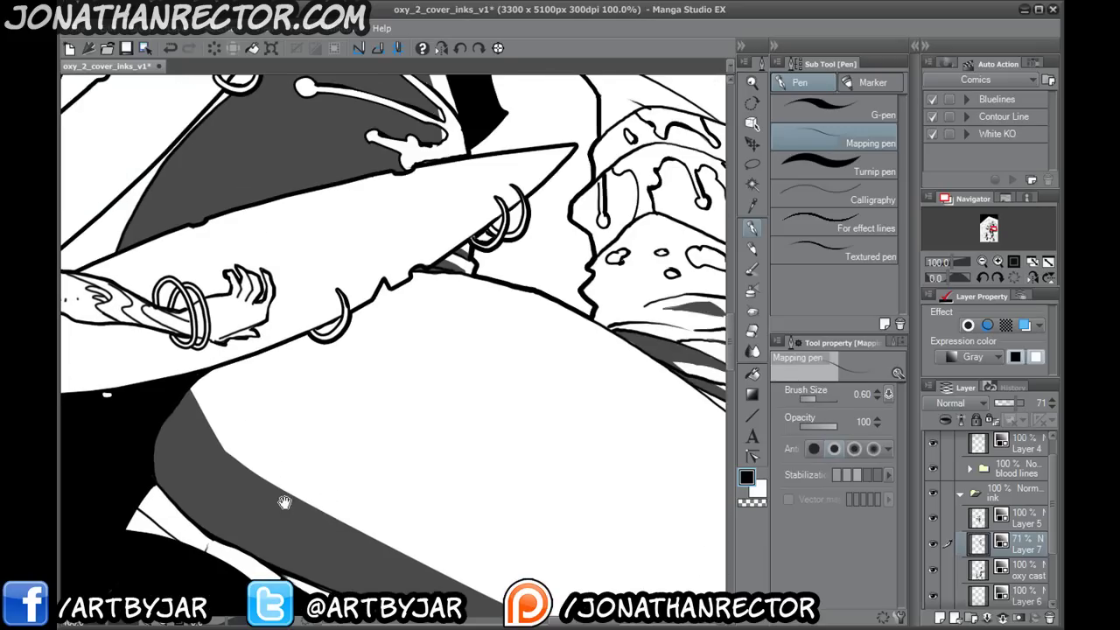
drag(283, 543, 322, 467)
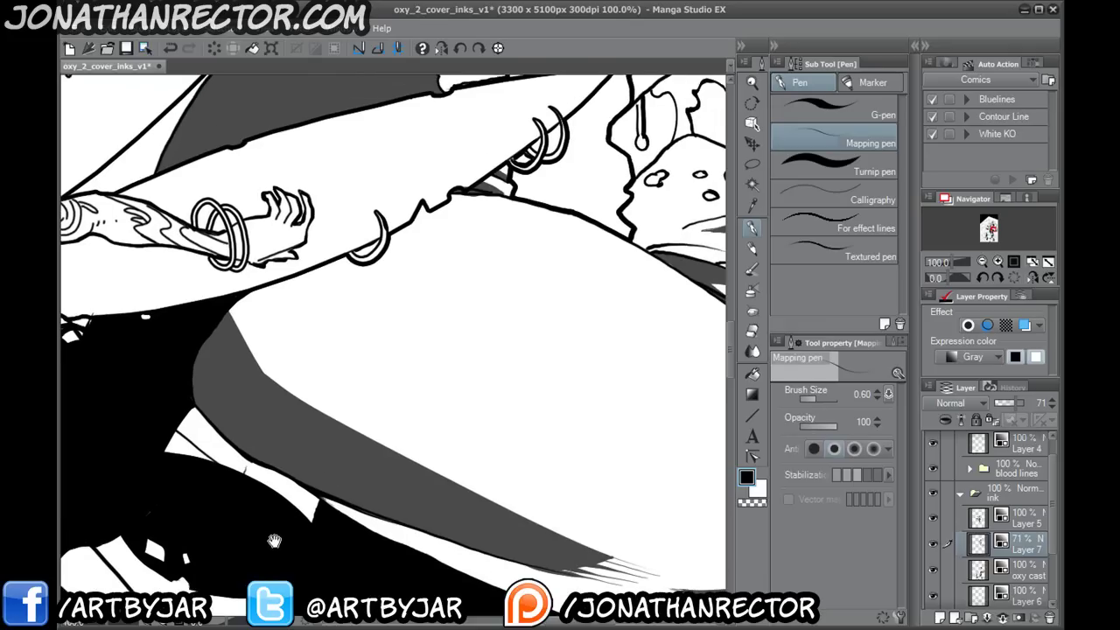
drag(218, 512, 302, 510)
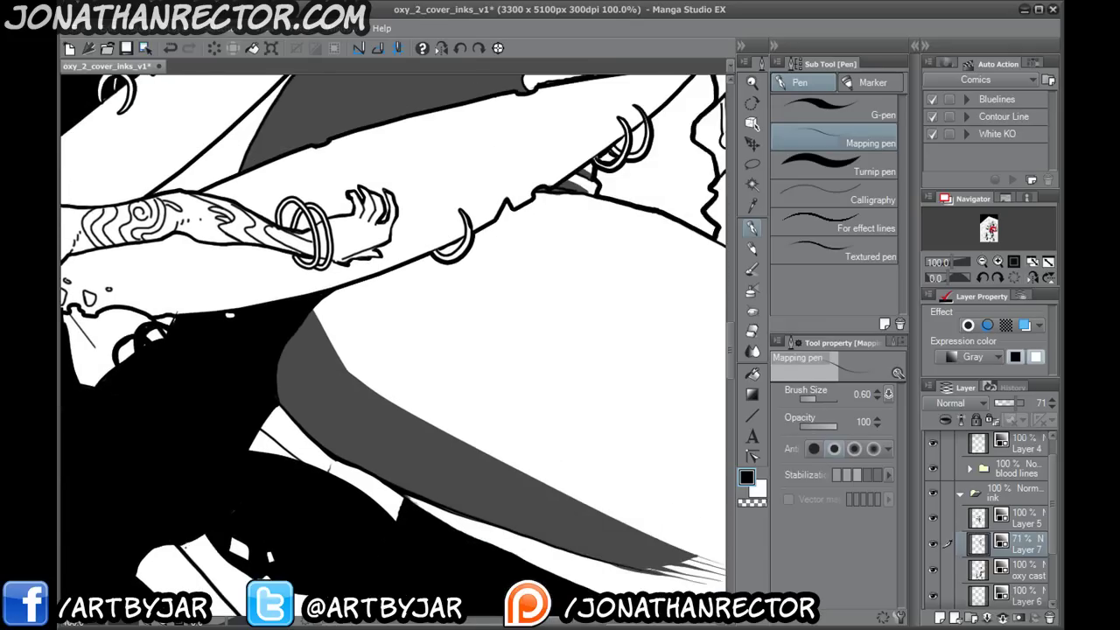
scroll(189, 553, down, 1)
drag(199, 530, 322, 551)
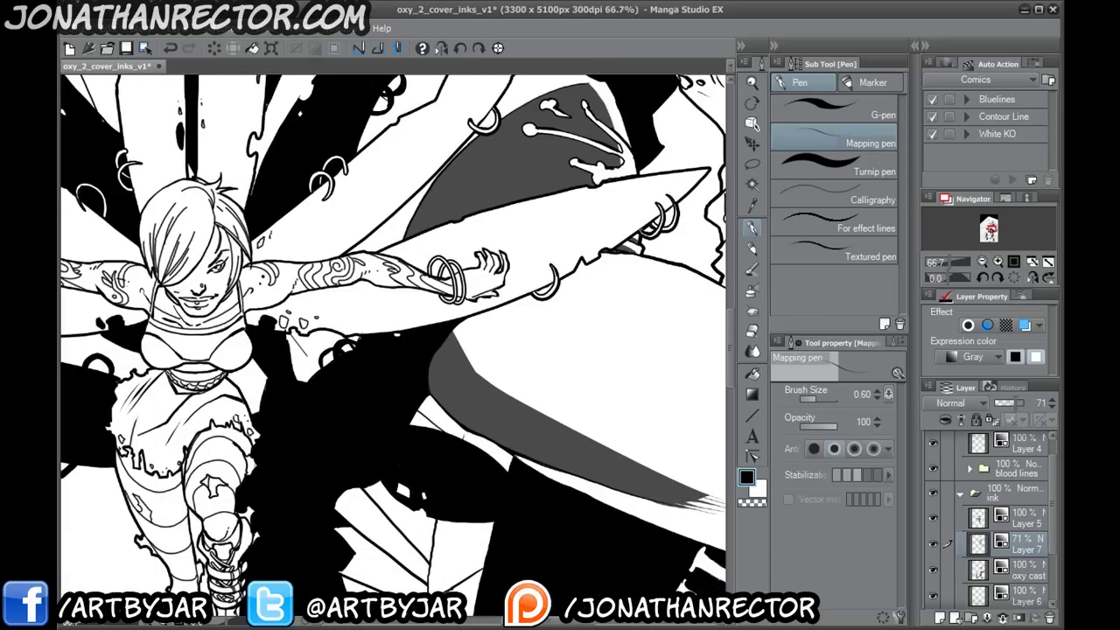
drag(428, 507, 314, 527)
drag(378, 503, 341, 517)
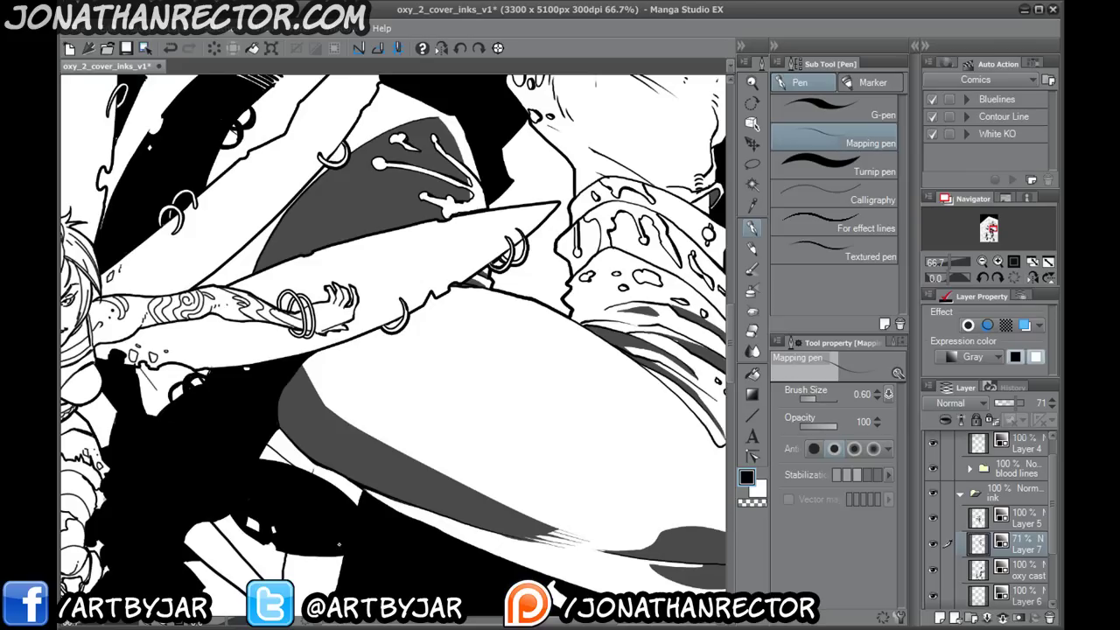
click(934, 519)
click(934, 519)
click(934, 519)
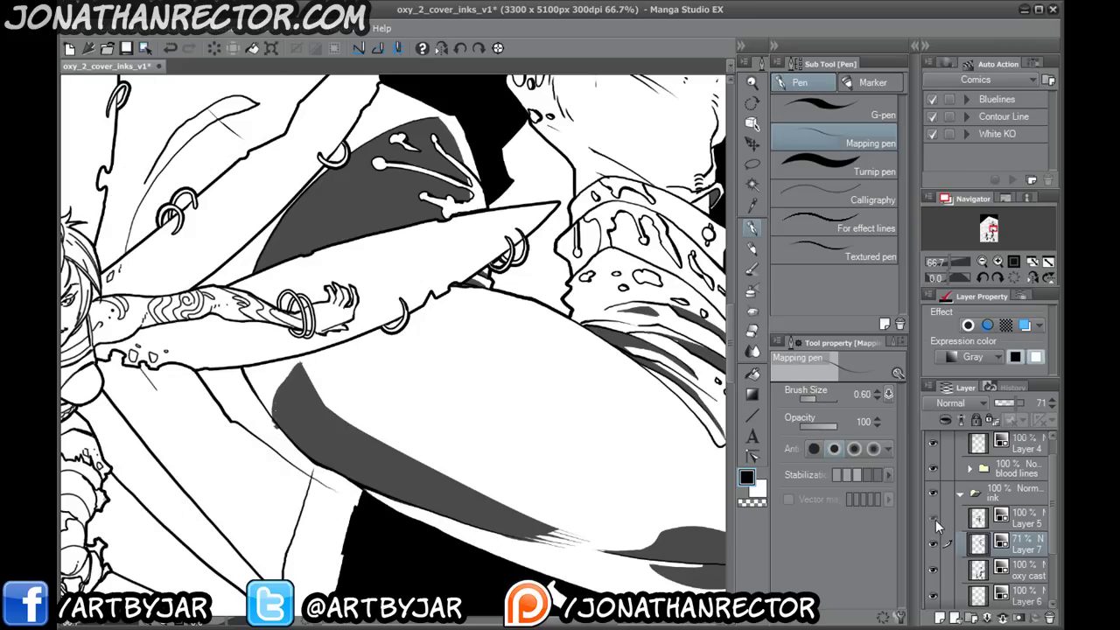
click(934, 519)
click(1015, 521)
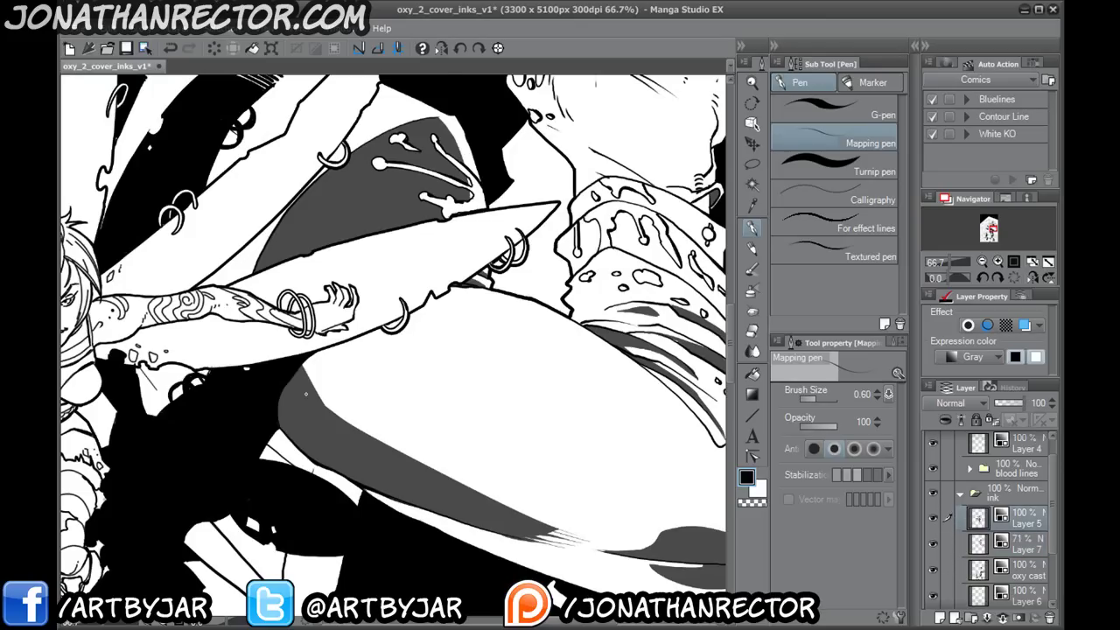
- Outline the lower blade's cast shadow across the bent leg on Layer 5, with ring shapes and a feathered end, and fill it black
mouse_move(332, 422)
mouse_down()
mouse_move(322, 379)
mouse_move(444, 344)
mouse_move(529, 335)
mouse_up()
mouse_move(414, 300)
mouse_down()
mouse_move(523, 324)
mouse_move(526, 340)
mouse_move(556, 338)
mouse_up()
drag(557, 327, 571, 336)
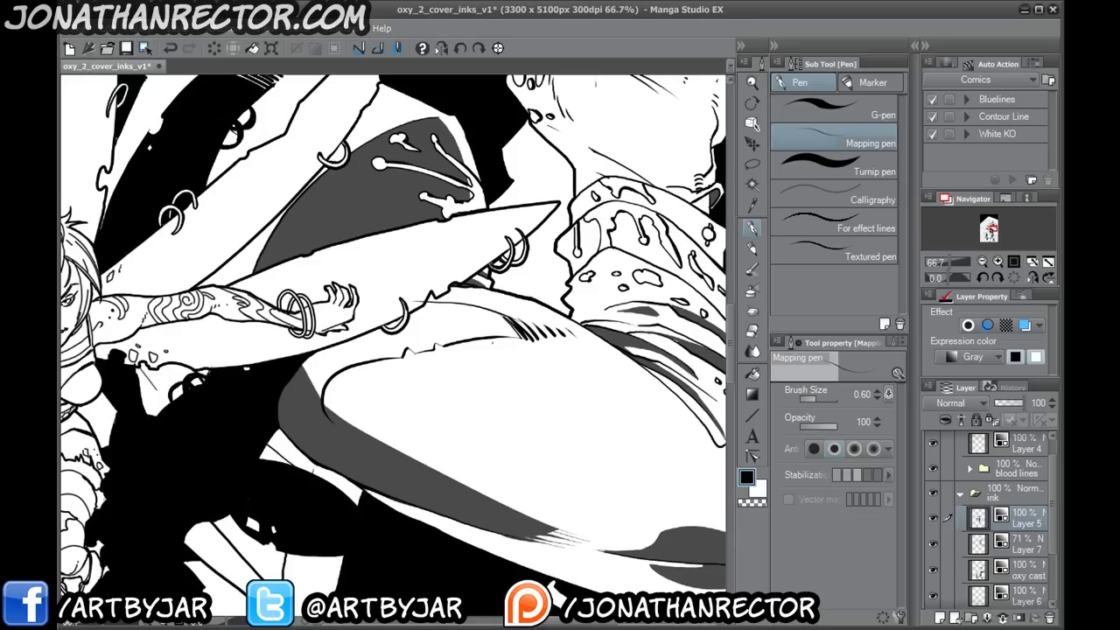
mouse_move(507, 336)
mouse_down()
mouse_move(487, 338)
mouse_move(499, 349)
mouse_move(489, 350)
mouse_up()
drag(393, 351, 364, 362)
click(751, 373)
click(329, 361)
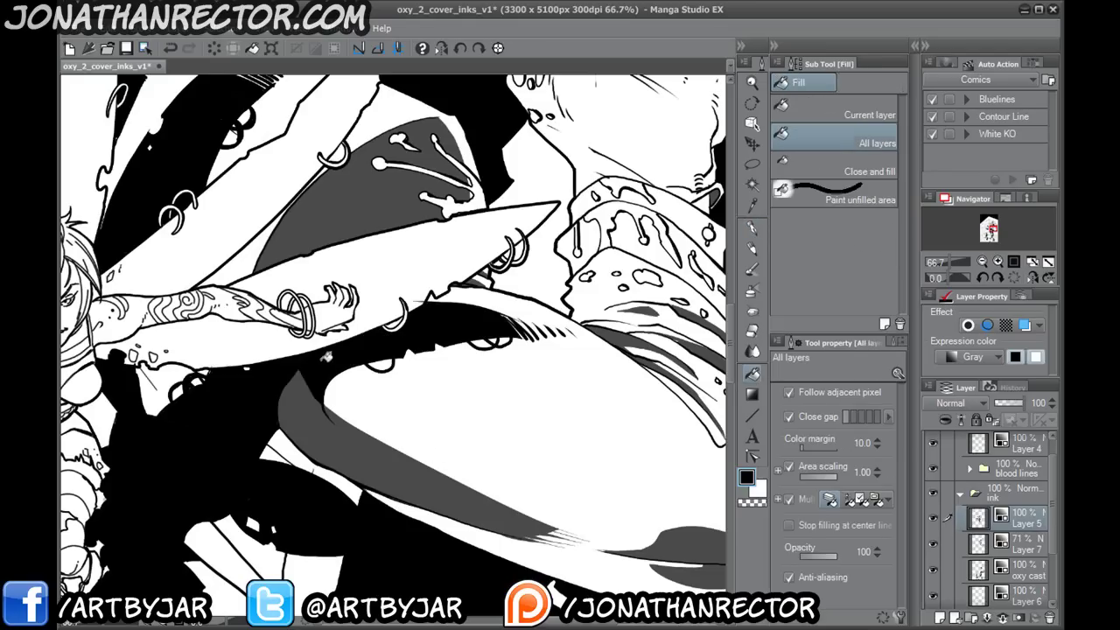
click(751, 230)
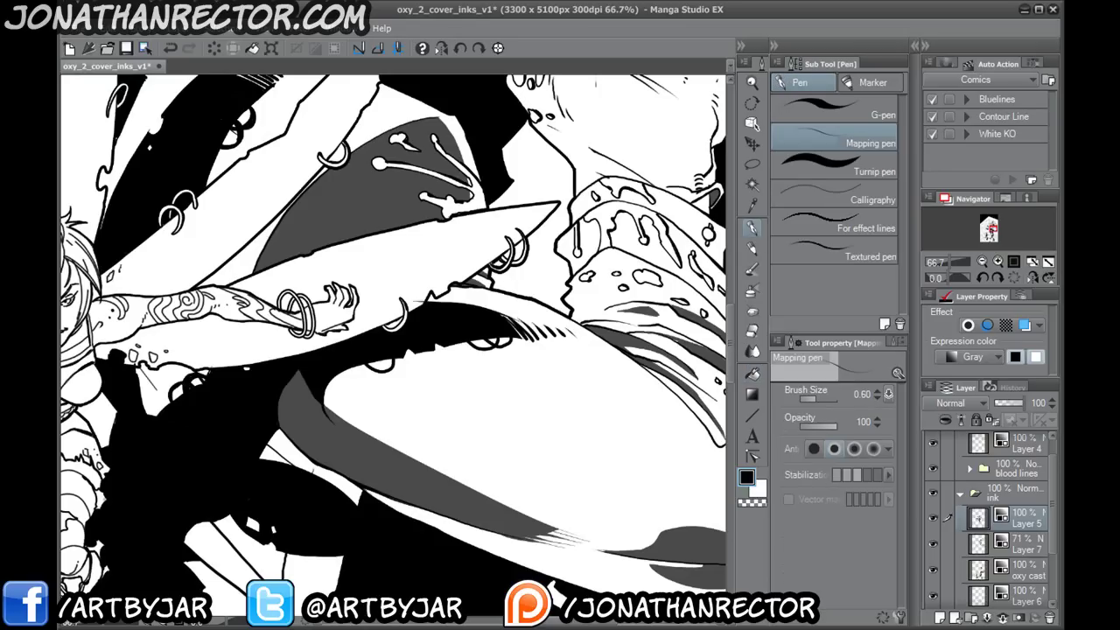
- Check Layer 7's shadows by hiding and showing the layer, make it active, and examine the blood-covered raised hand
click(934, 544)
click(934, 544)
click(1020, 544)
drag(490, 493, 268, 529)
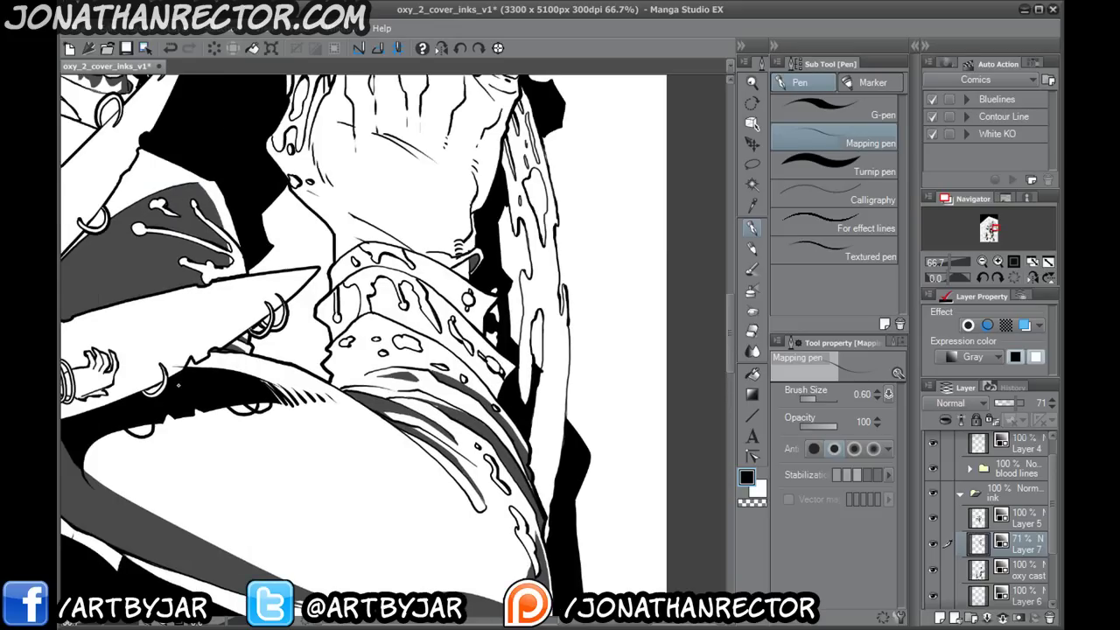
drag(323, 361, 372, 510)
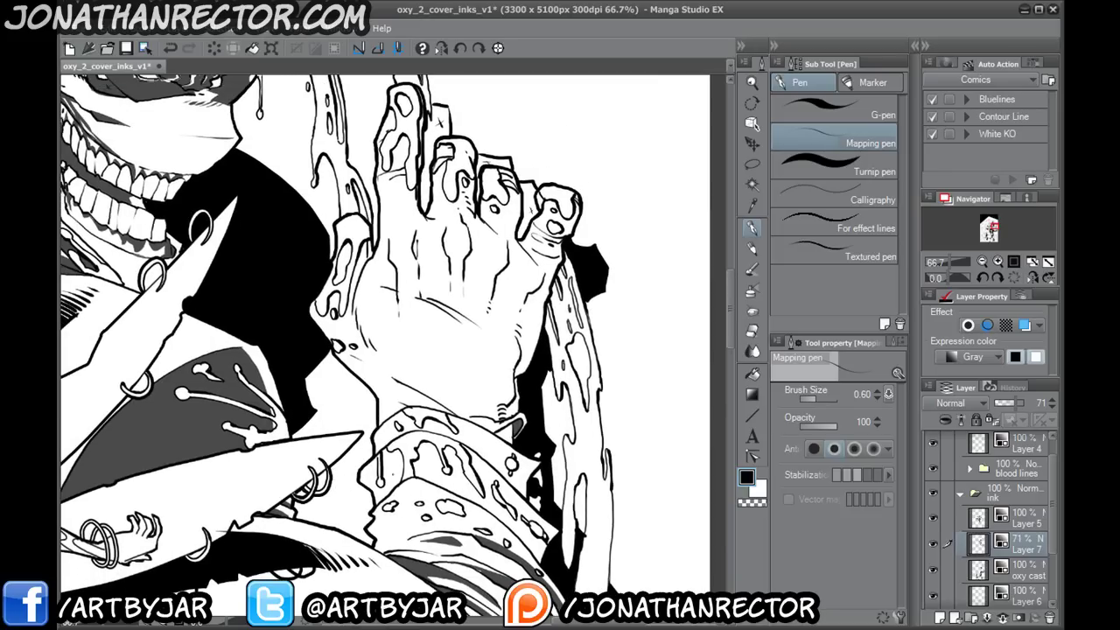
drag(384, 388, 369, 388)
drag(376, 445, 347, 457)
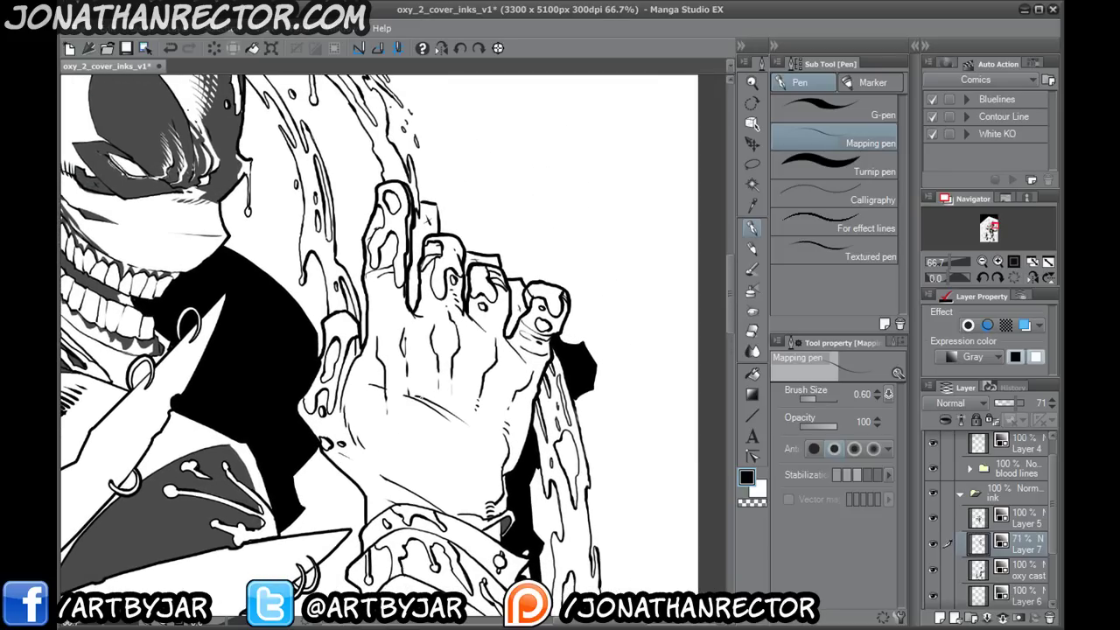
- Make the oxy cast layer active after checking layer visibility, and fill the gaps behind the raised hand's fingers black
click(935, 519)
click(935, 519)
click(934, 573)
click(934, 571)
click(1015, 569)
click(752, 374)
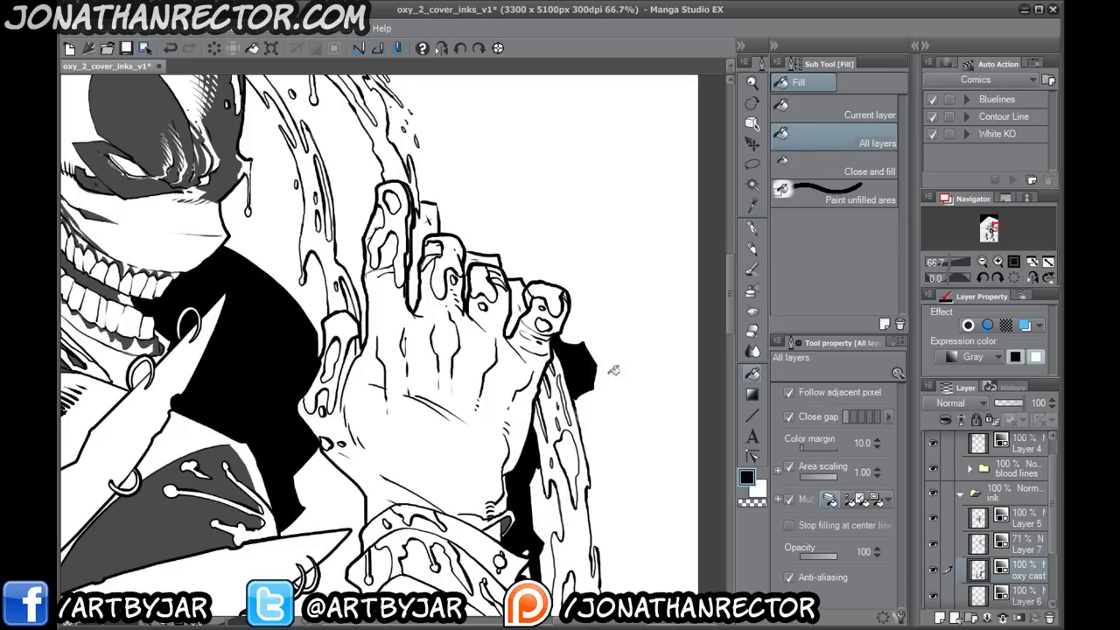
click(429, 203)
click(496, 256)
click(517, 296)
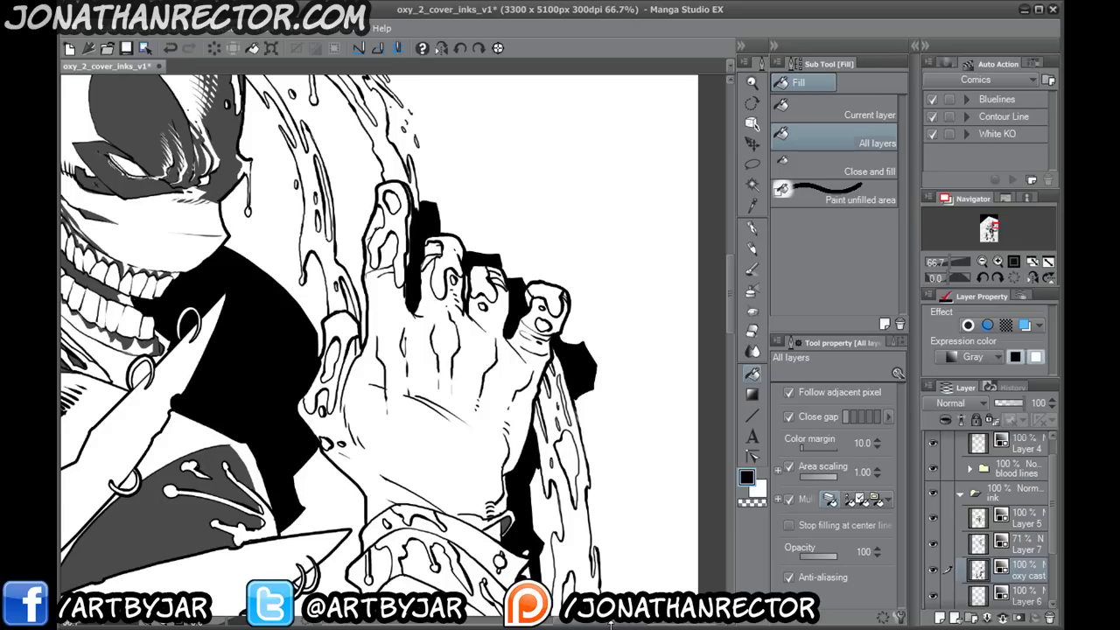
- Make Layer 7 the active layer again and select the Mapping pen for inking around the raised hand and cuffs
click(939, 544)
click(933, 544)
click(933, 544)
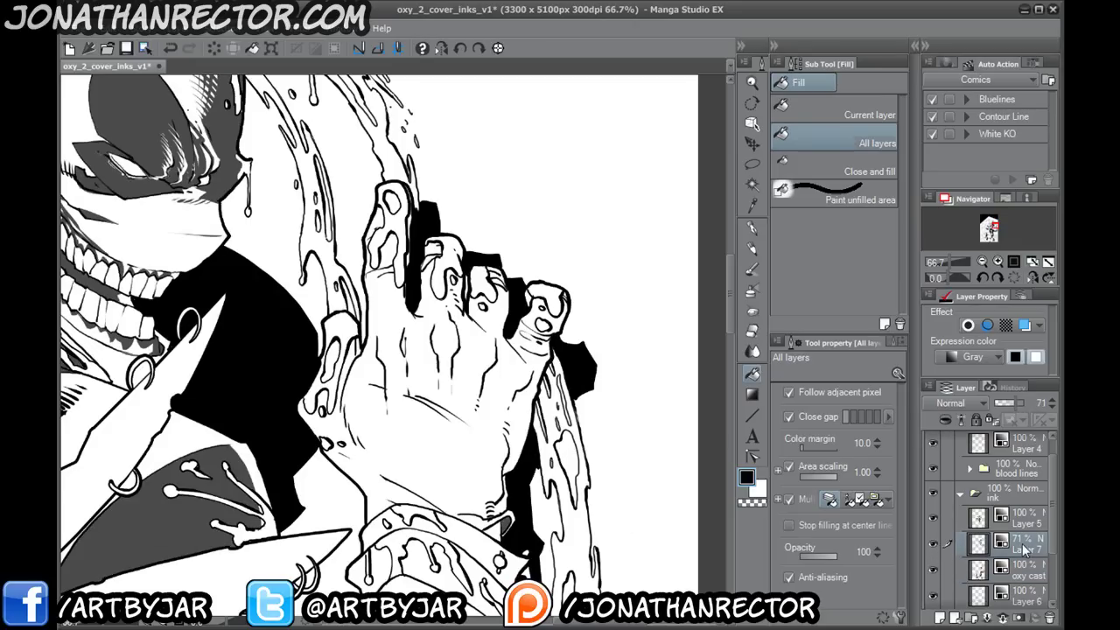
click(751, 231)
scroll(342, 396, up, 3)
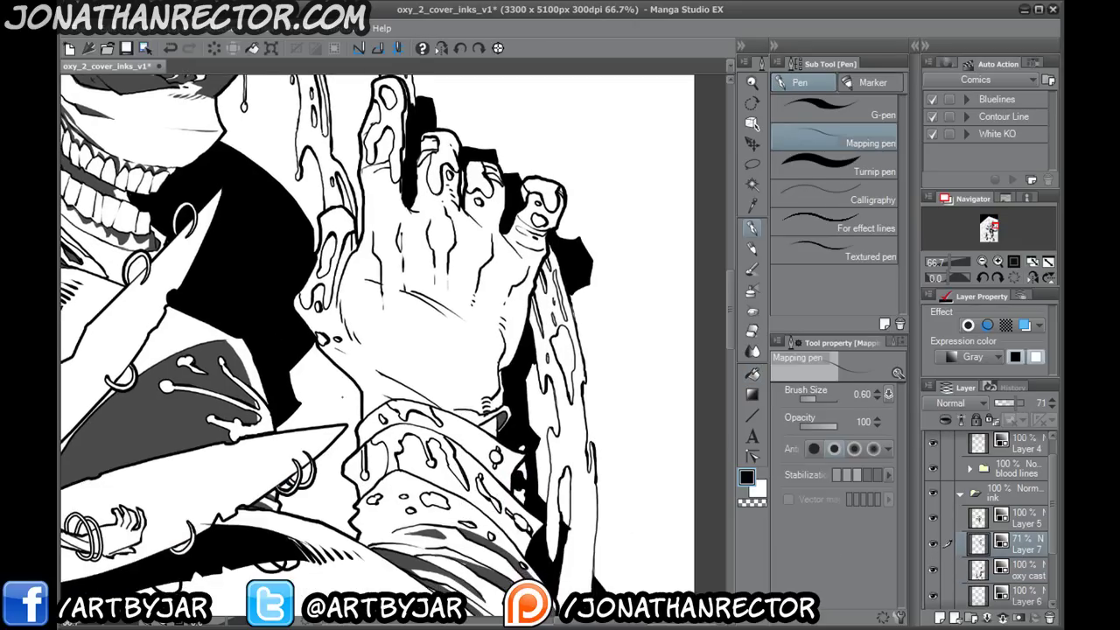
- Outline a narrow cast shadow beside the raised hand's middle tendon, running from the knuckle down to the end of the crease
drag(447, 280, 375, 520)
drag(471, 285, 470, 307)
mouse_move(500, 232)
mouse_down()
mouse_move(546, 288)
mouse_move(543, 338)
mouse_move(520, 362)
mouse_move(514, 451)
mouse_up()
mouse_move(509, 380)
mouse_down()
mouse_move(503, 457)
mouse_move(515, 462)
mouse_up()
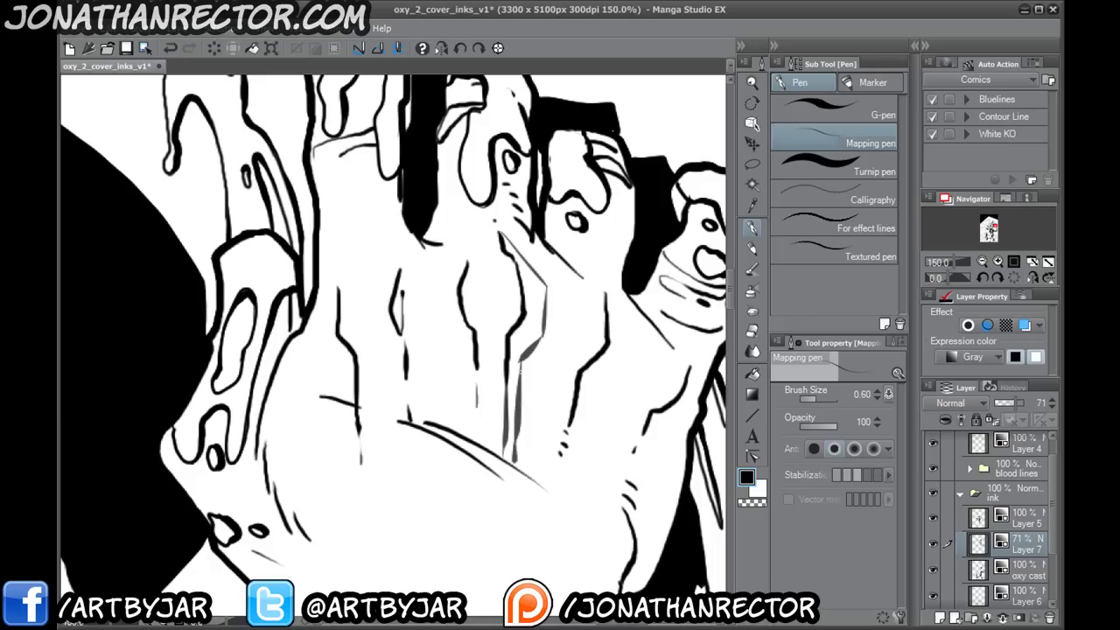
drag(534, 303, 488, 222)
drag(468, 364, 512, 417)
mouse_move(463, 381)
mouse_down()
mouse_move(512, 417)
mouse_move(502, 401)
mouse_up()
key(x)
key(x)
- Outline a pointed shadow beneath the diagonal crease on the back of the raised hand and clean up its tip
drag(438, 383, 526, 467)
mouse_move(526, 467)
mouse_down()
mouse_move(471, 435)
mouse_move(421, 371)
mouse_up()
drag(472, 423, 488, 436)
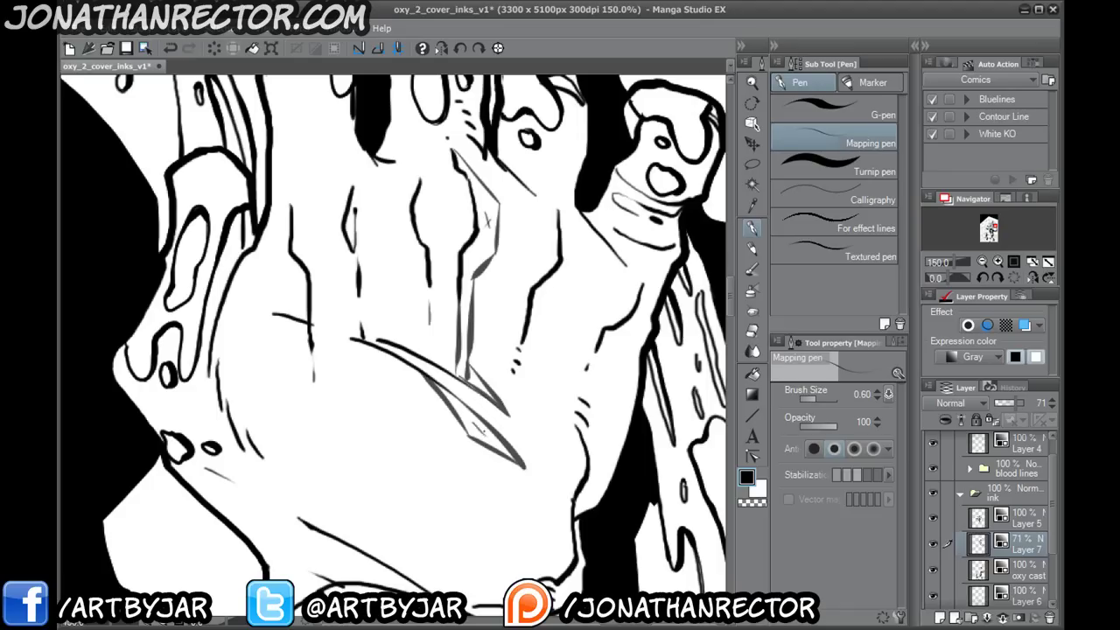
key(x)
drag(528, 473, 517, 453)
key(x)
- Outline two tapered diagonal shadows, one across the back of the hand and one near the wrist's outer edge
drag(315, 403, 385, 384)
mouse_move(507, 454)
mouse_down()
mouse_move(331, 371)
mouse_move(508, 456)
mouse_move(490, 445)
mouse_up()
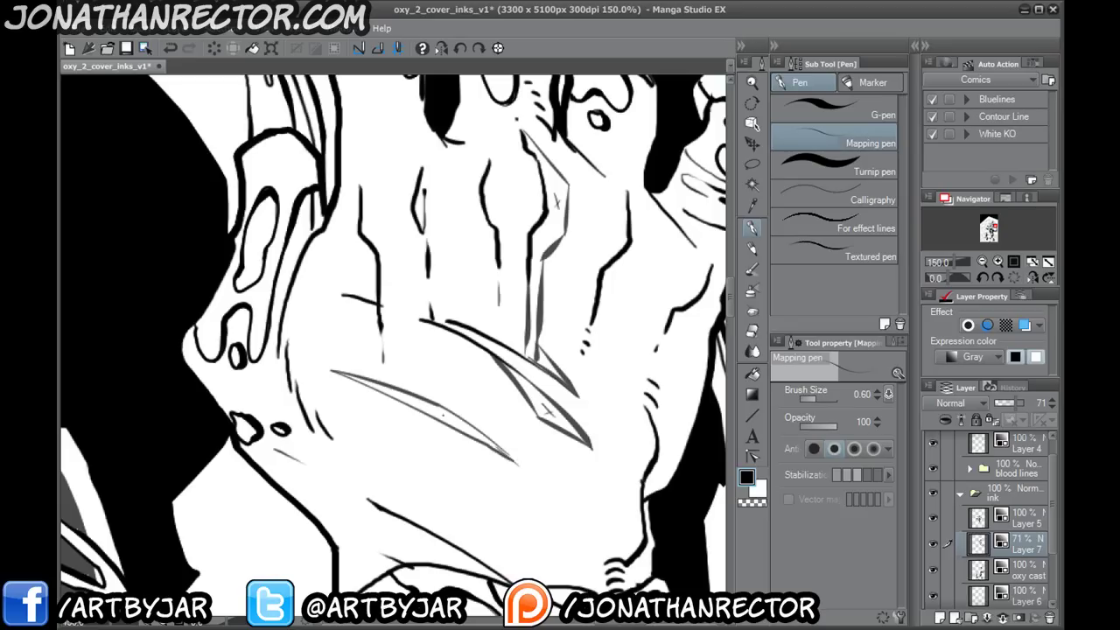
mouse_move(587, 543)
mouse_down()
mouse_move(486, 468)
mouse_move(441, 408)
mouse_move(538, 471)
mouse_up()
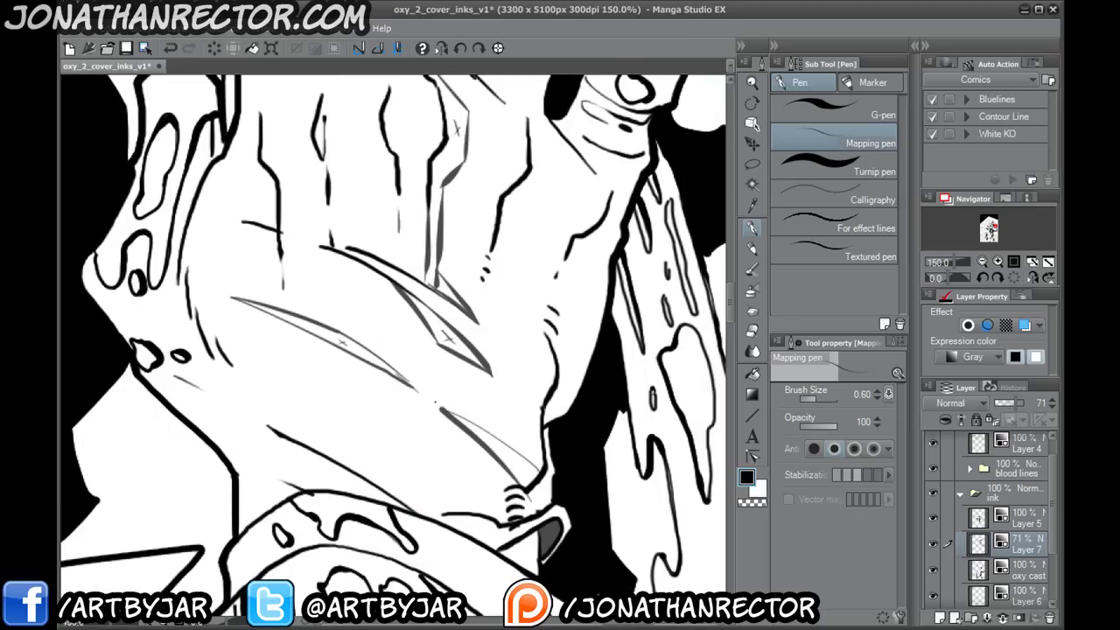
key(x)
mouse_move(441, 408)
mouse_down()
mouse_move(474, 445)
mouse_move(447, 408)
mouse_move(497, 457)
mouse_up()
key(x)
- Outline an angular shadow beside the tendon nearest the little finger, tapering to a point below the knuckle
drag(340, 348, 341, 465)
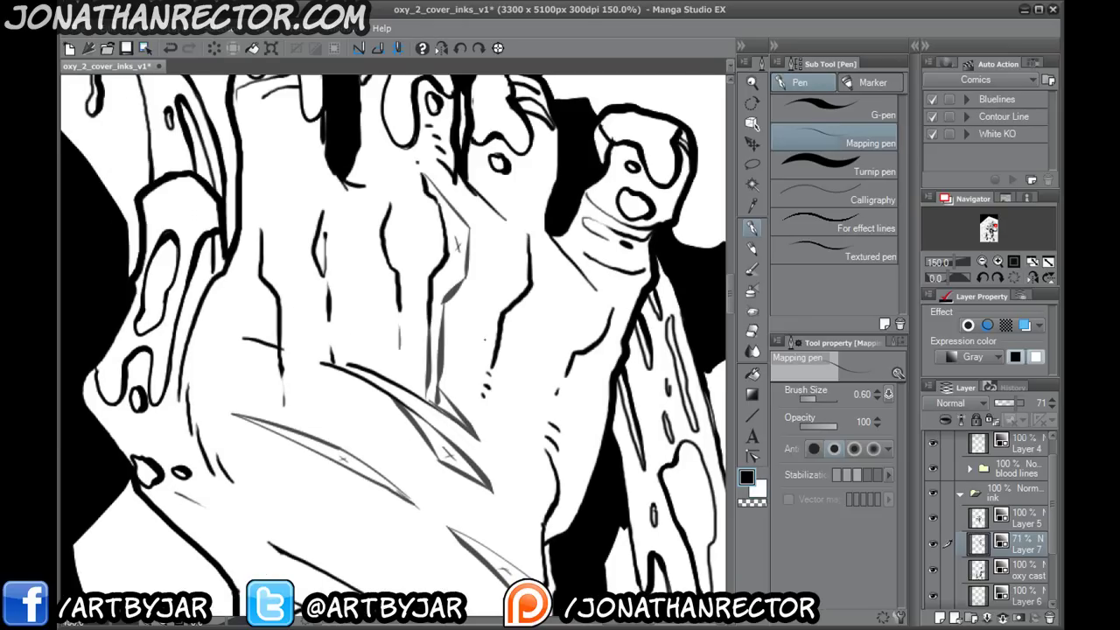
drag(528, 238, 542, 320)
mouse_move(536, 322)
mouse_down()
mouse_move(511, 346)
mouse_move(494, 426)
mouse_up()
drag(492, 369, 497, 431)
drag(519, 313, 524, 326)
key(x)
mouse_move(499, 434)
mouse_down()
mouse_move(505, 400)
mouse_move(496, 432)
mouse_up()
key(x)
- Outline the shadow shapes along the hand's outer edge below the little finger
mouse_move(616, 309)
mouse_down()
mouse_move(581, 395)
mouse_move(577, 443)
mouse_up()
mouse_move(579, 449)
mouse_down()
mouse_move(600, 365)
mouse_move(547, 439)
mouse_move(552, 474)
mouse_up()
mouse_move(548, 528)
mouse_down()
mouse_move(559, 495)
mouse_move(564, 504)
mouse_move(599, 371)
mouse_move(581, 454)
mouse_up()
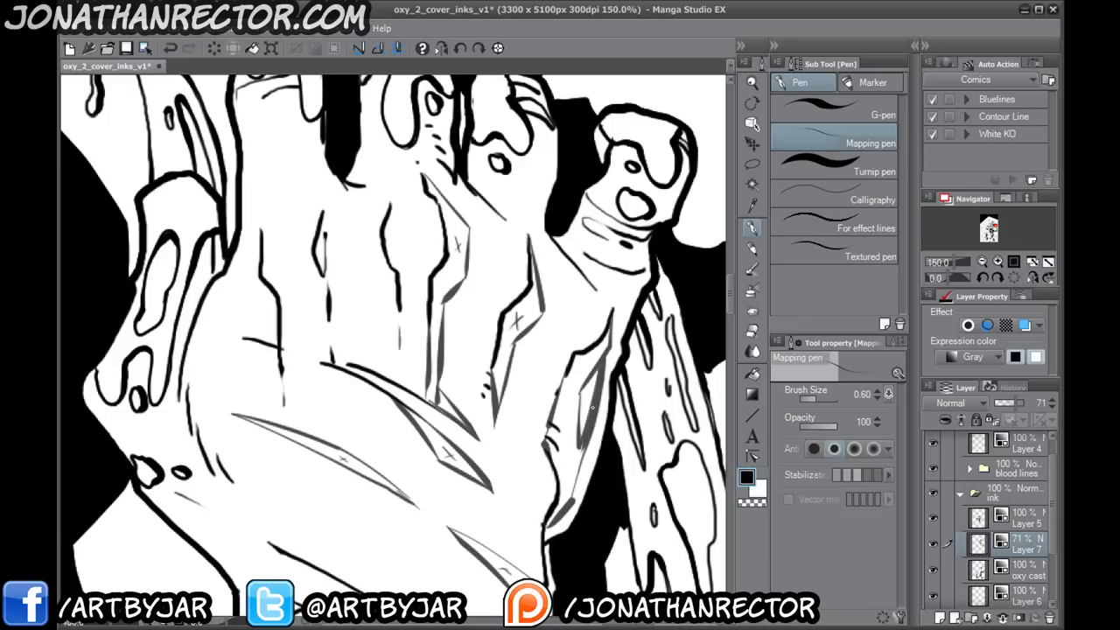
- Draw and shade in a tapering shadow beside the tendon below the tallest finger
drag(315, 323, 456, 381)
mouse_move(401, 317)
mouse_down()
mouse_move(429, 346)
mouse_move(424, 406)
mouse_up()
mouse_move(429, 342)
mouse_down()
mouse_move(420, 412)
mouse_move(425, 347)
mouse_move(422, 422)
mouse_up()
drag(421, 370, 399, 330)
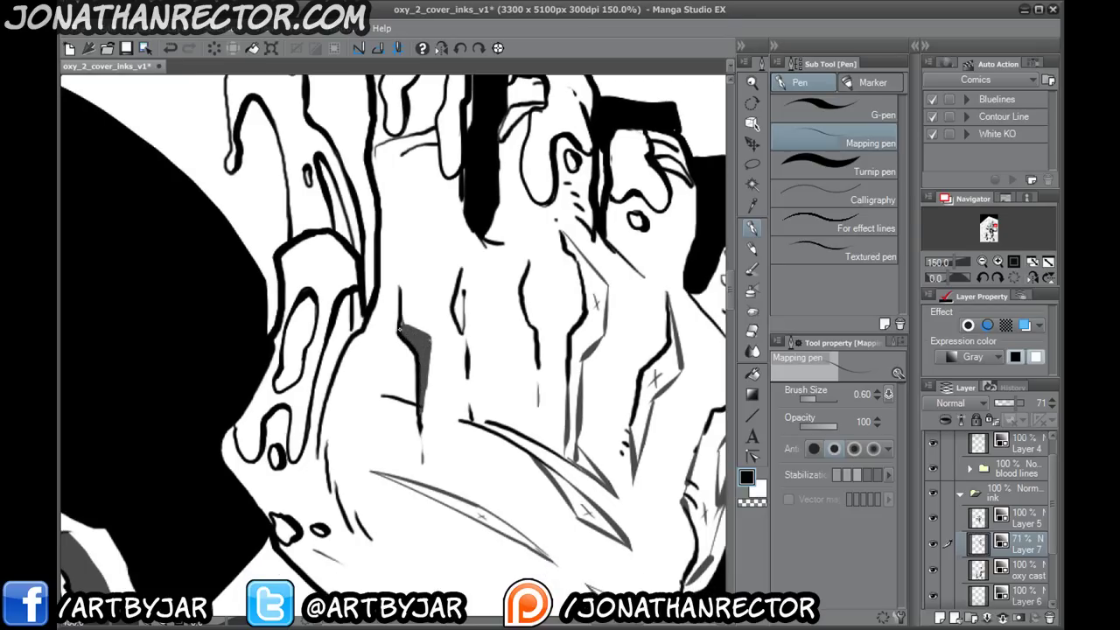
- Outline a wedge-shaped shadow under the wrist crease above the cuff and fill it black
drag(260, 494, 248, 304)
drag(366, 348, 384, 360)
drag(381, 348, 370, 361)
drag(482, 284, 540, 467)
key(g)
click(408, 512)
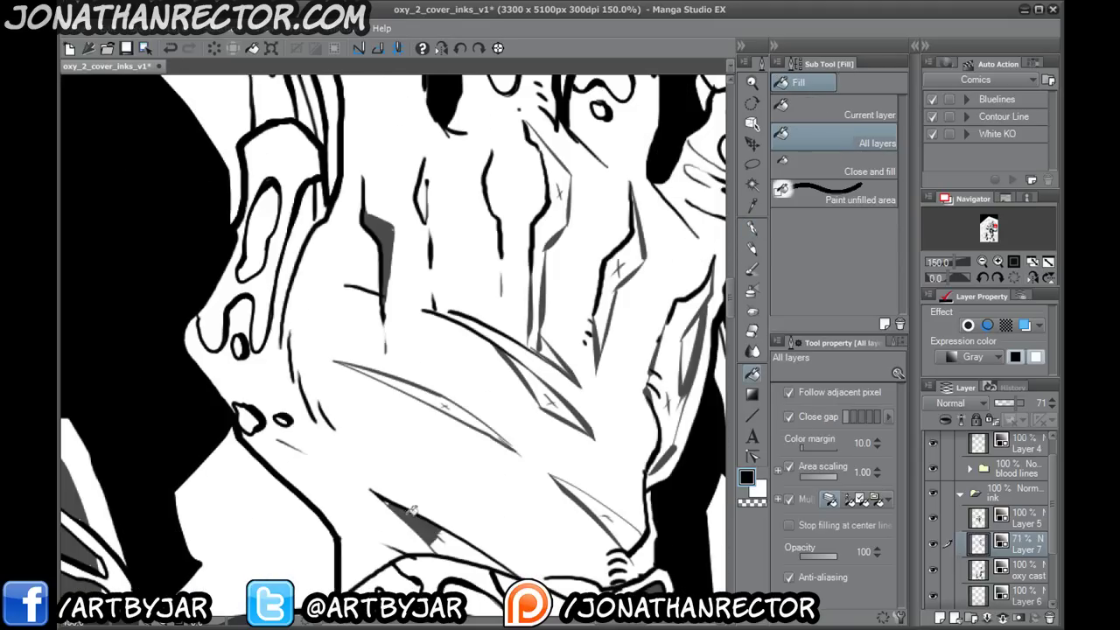
click(449, 538)
- Fill the remaining outlined shadows on the back of the hand, beside the tendons and along the outer edge with black
drag(462, 511, 354, 435)
click(485, 415)
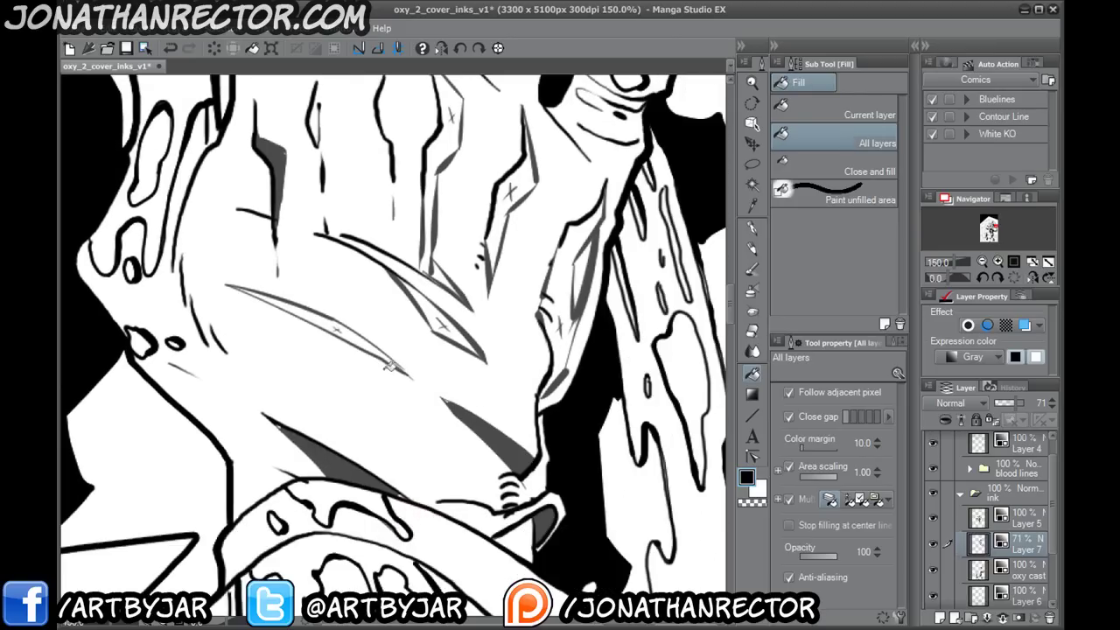
click(350, 332)
click(430, 300)
drag(417, 281, 435, 395)
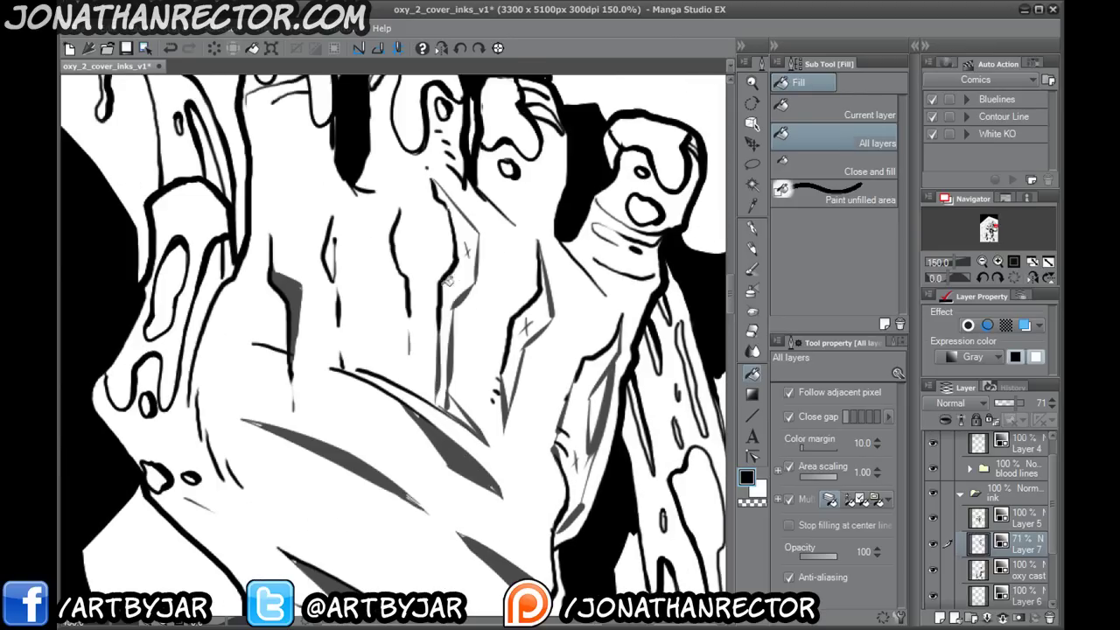
click(464, 276)
click(538, 309)
click(581, 393)
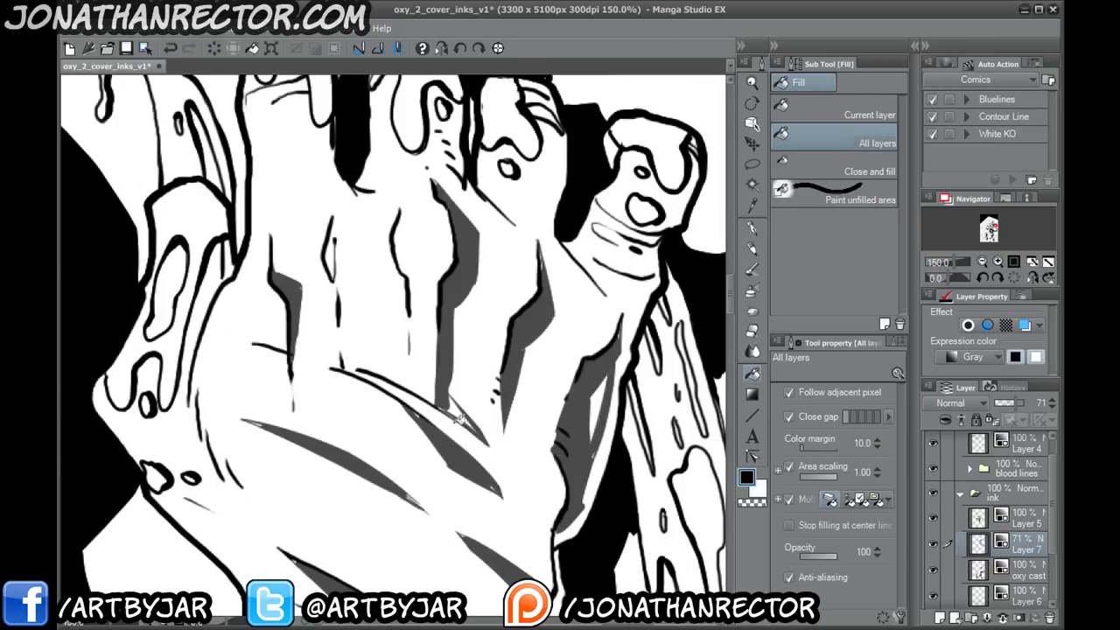
click(455, 403)
- Touch up the filled hand shadows with the Mapping pen, closing small gaps around the crease and the outer edge
click(752, 229)
drag(455, 403, 480, 442)
drag(418, 410, 414, 421)
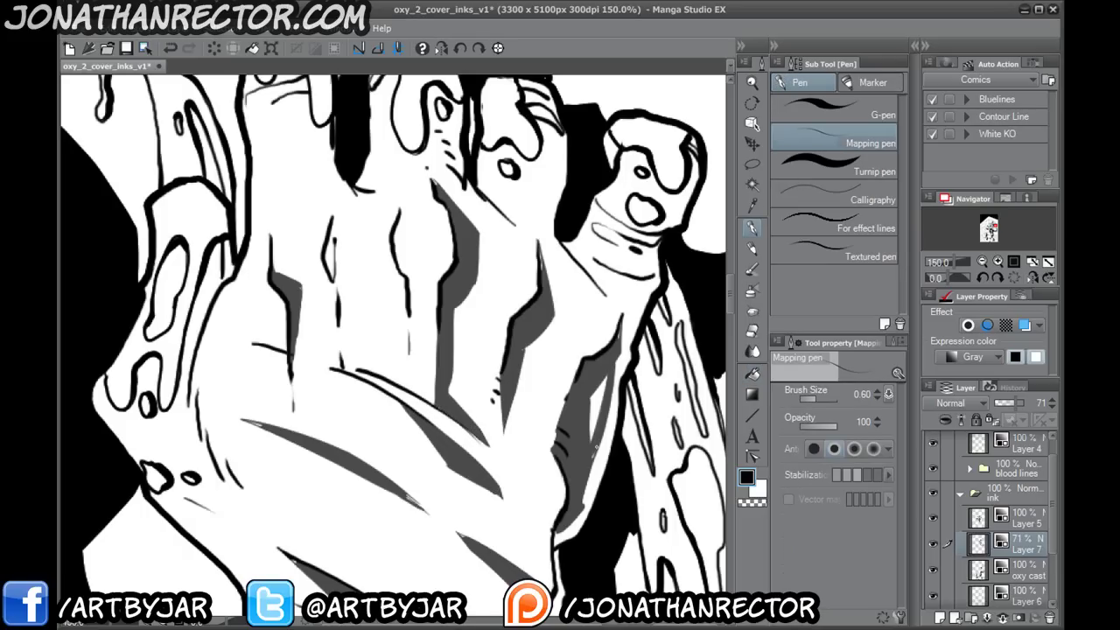
drag(292, 457, 313, 484)
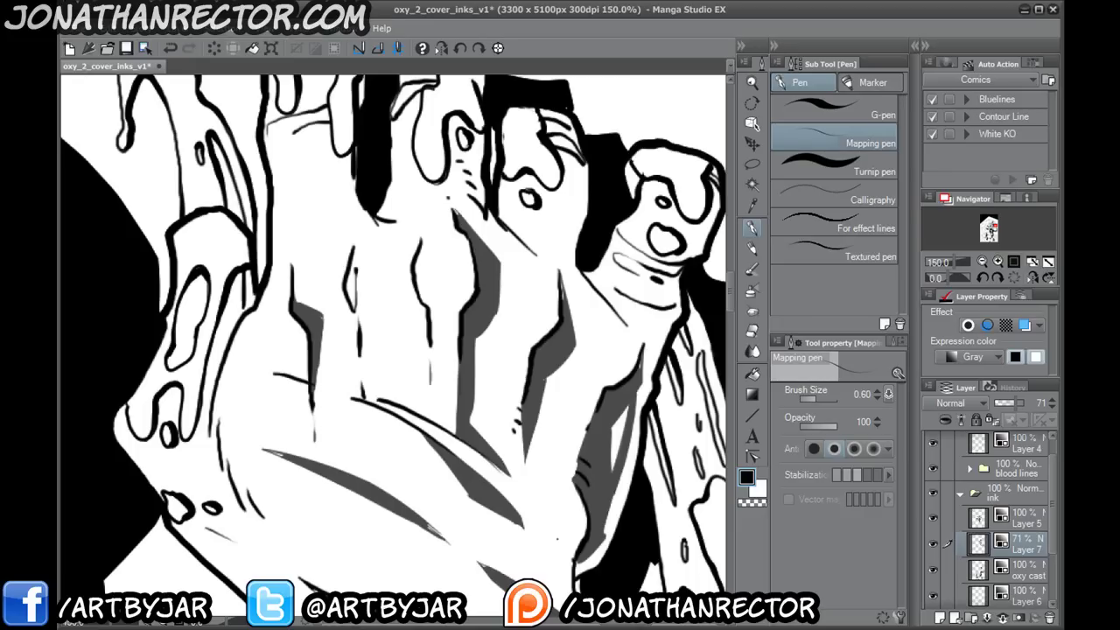
- Examine the raised hand's shadows up close and against the surrounding figure and blades
key(ctrl+minus)
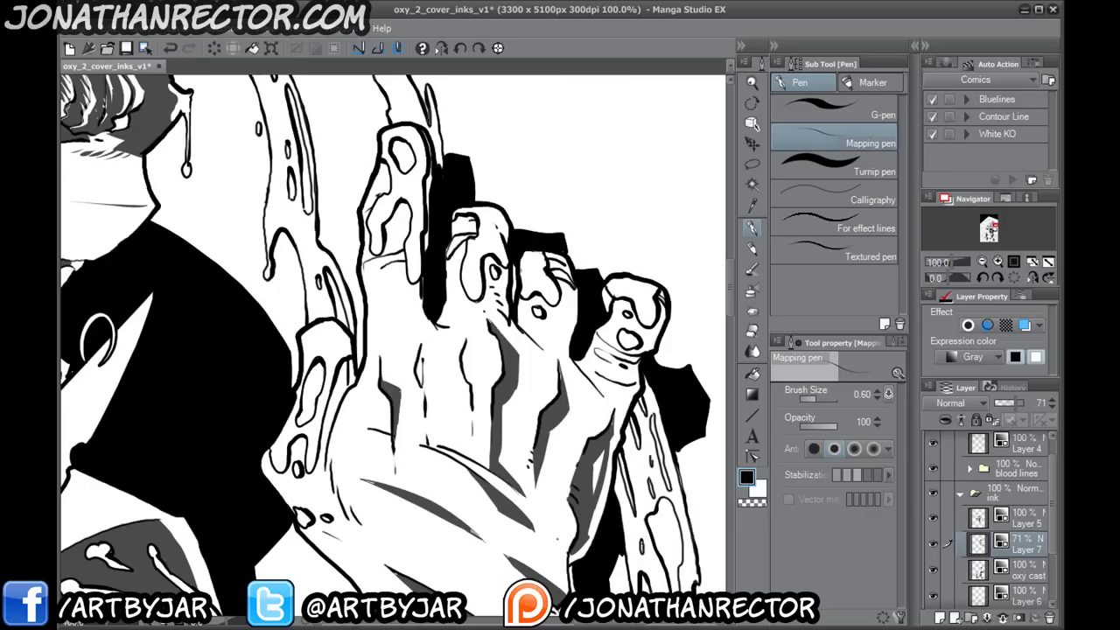
key(ctrl+plus)
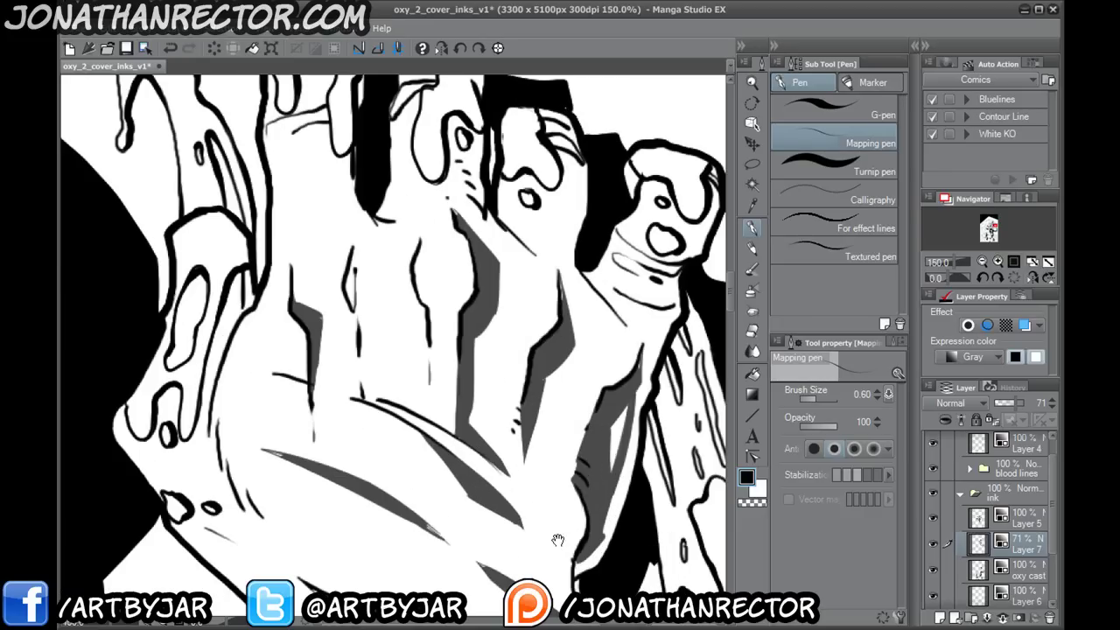
key(ctrl+plus)
drag(162, 359, 79, 255)
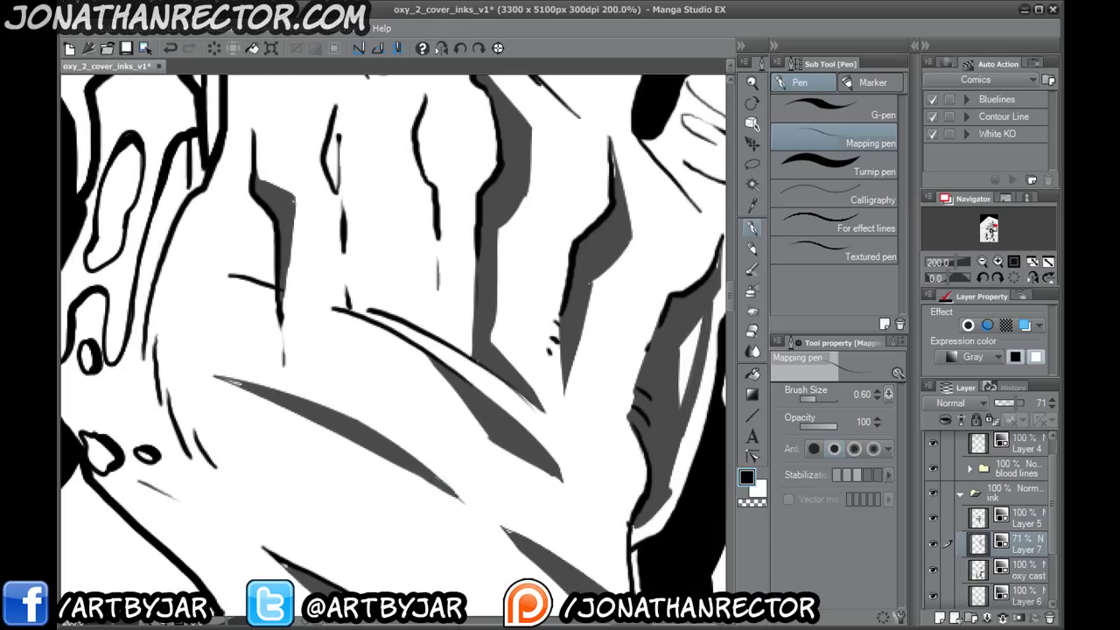
drag(245, 497, 299, 324)
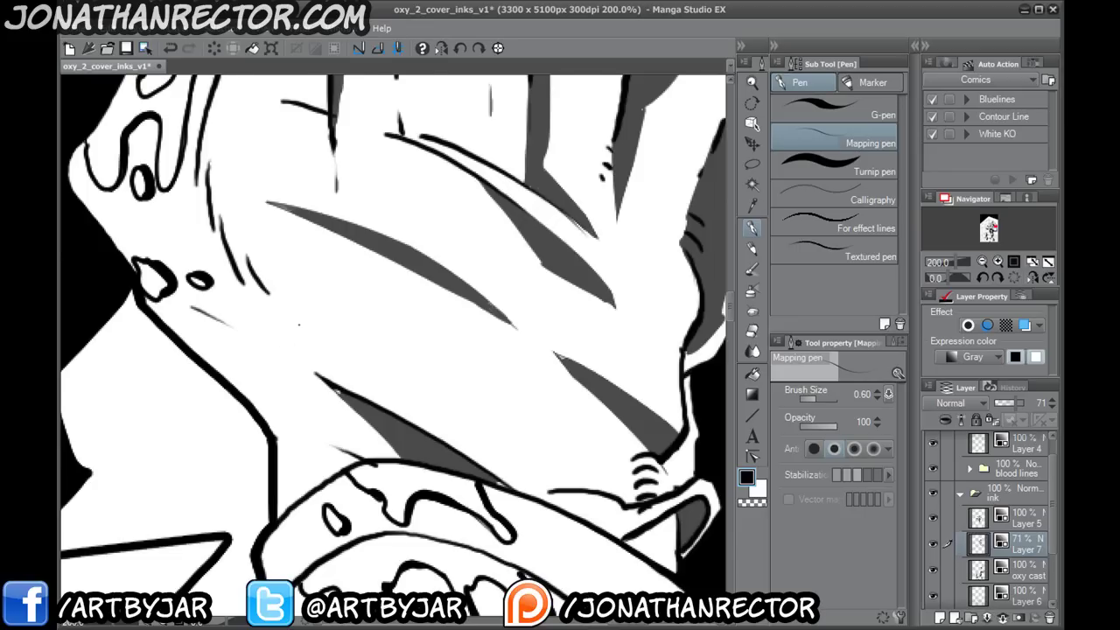
key(ctrl+minus)
key(ctrl+minus)
key(ctrl+minus)
key(ctrl+minus)
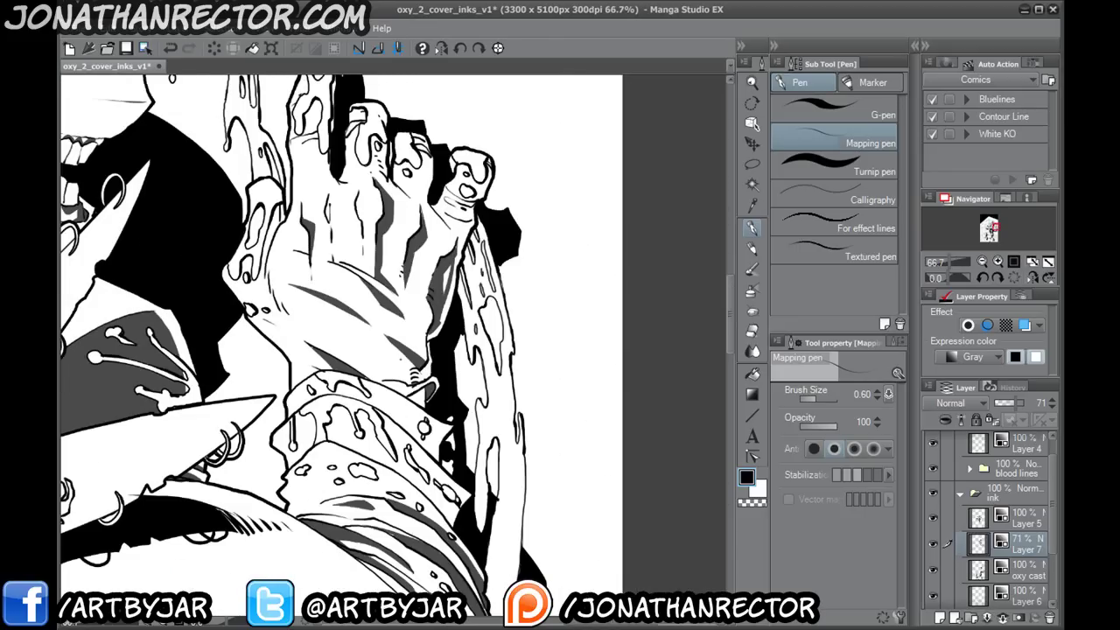
drag(413, 408, 426, 388)
drag(291, 445, 419, 461)
drag(145, 374, 469, 312)
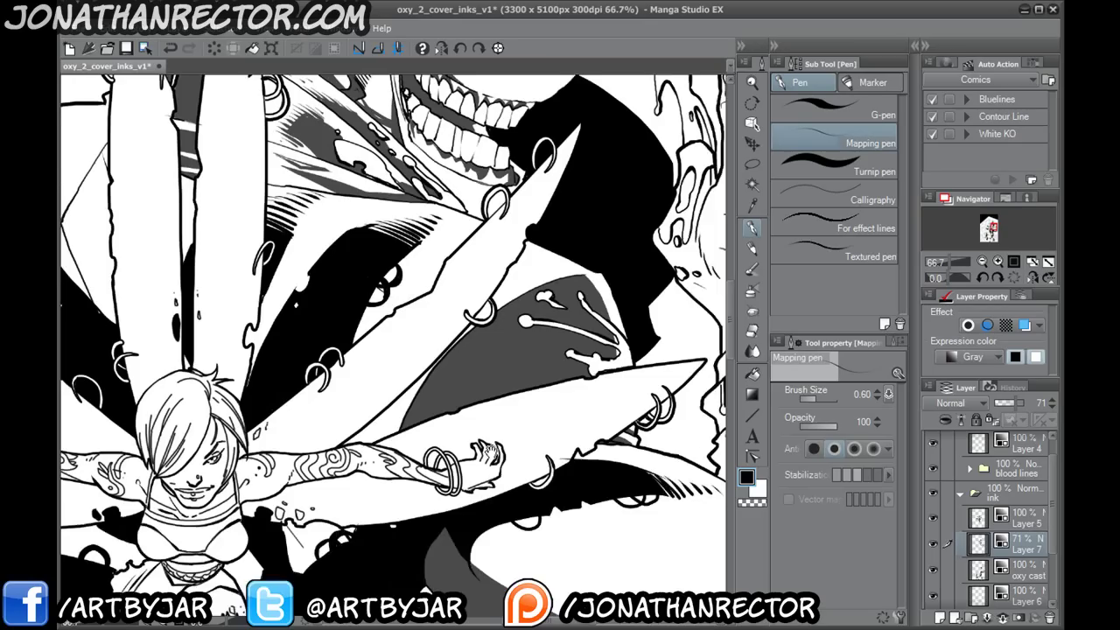
drag(289, 404, 316, 419)
scroll(393, 345, down, 3)
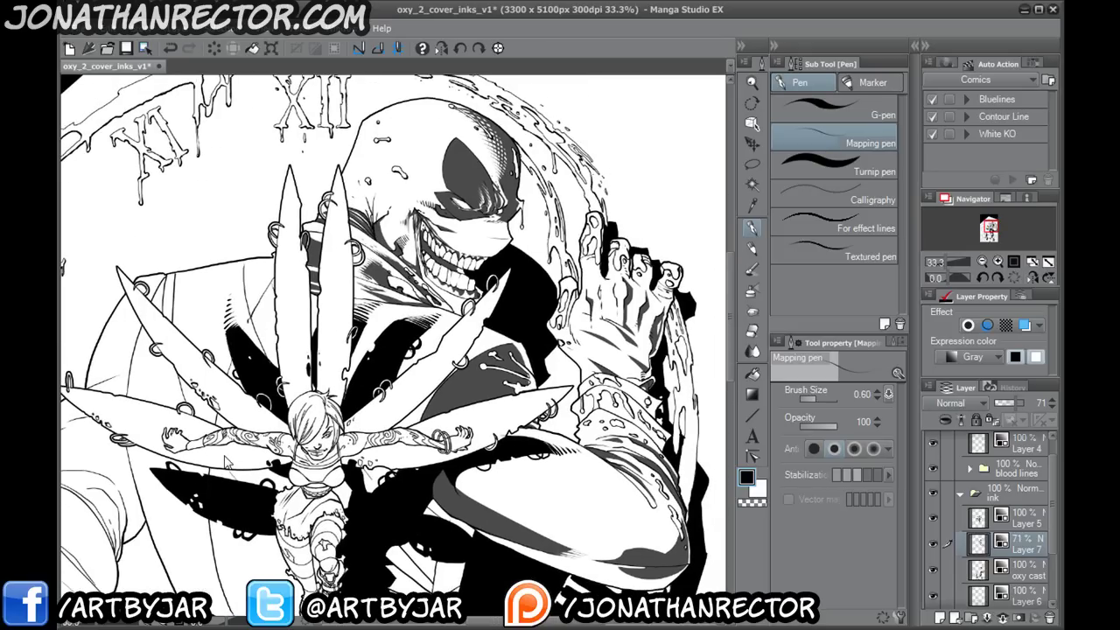
- Save the cover file and raise Layer 7's opacity to 100
key(ctrl+s)
drag(1001, 407, 1031, 408)
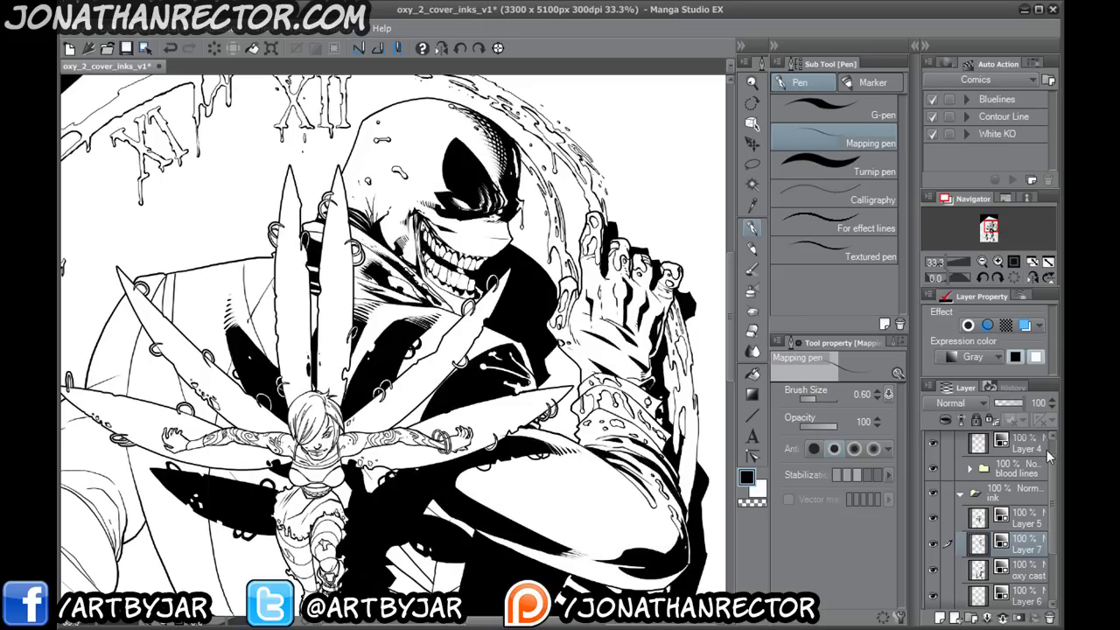
- Check the whole cover's balance of blacks in a mirrored view, and restore the normal orientation to inspect the torso
key(ctrl+minus)
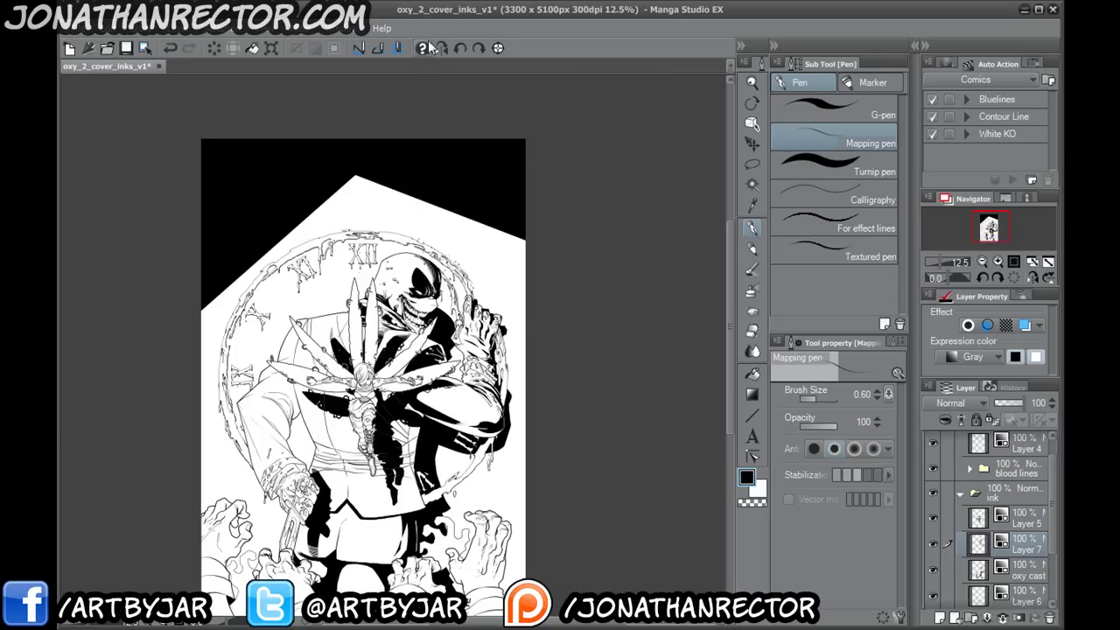
click(439, 48)
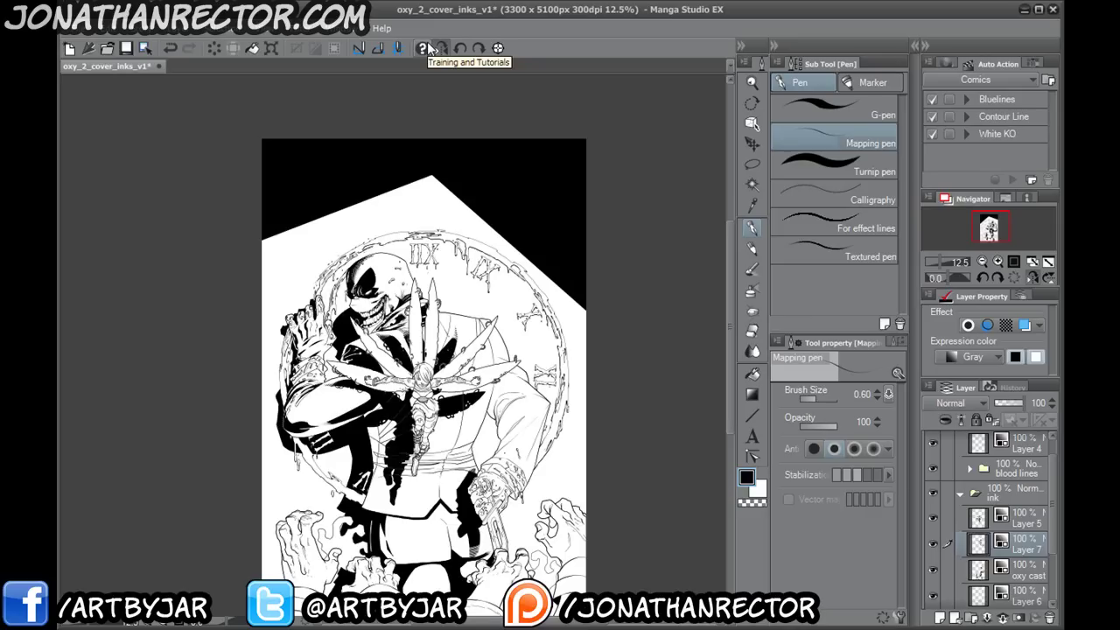
key(ctrl+plus)
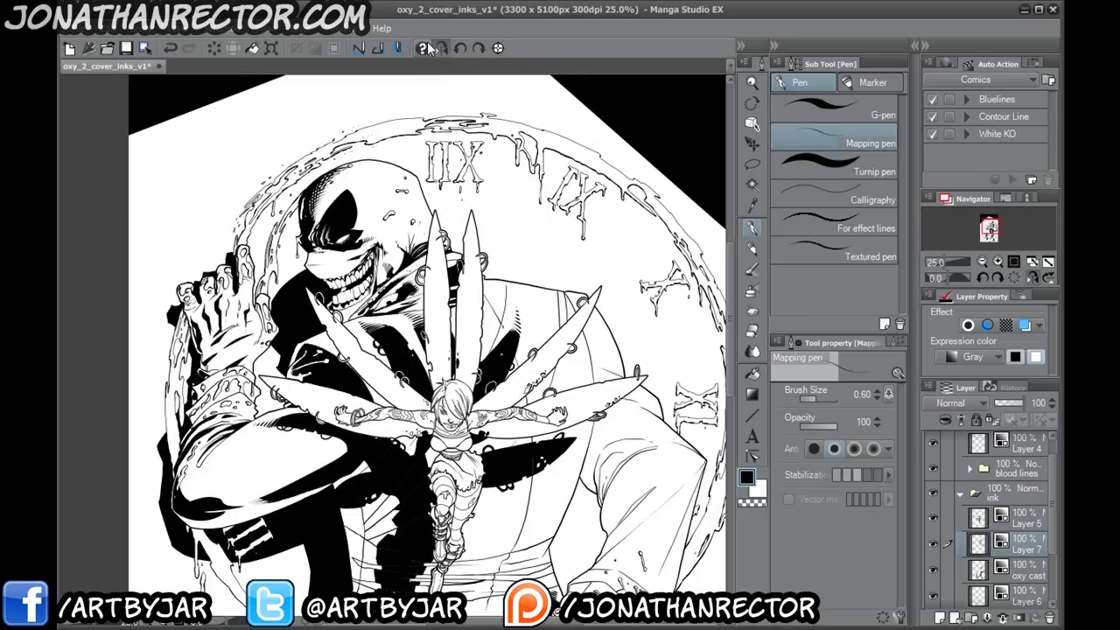
drag(246, 466, 250, 426)
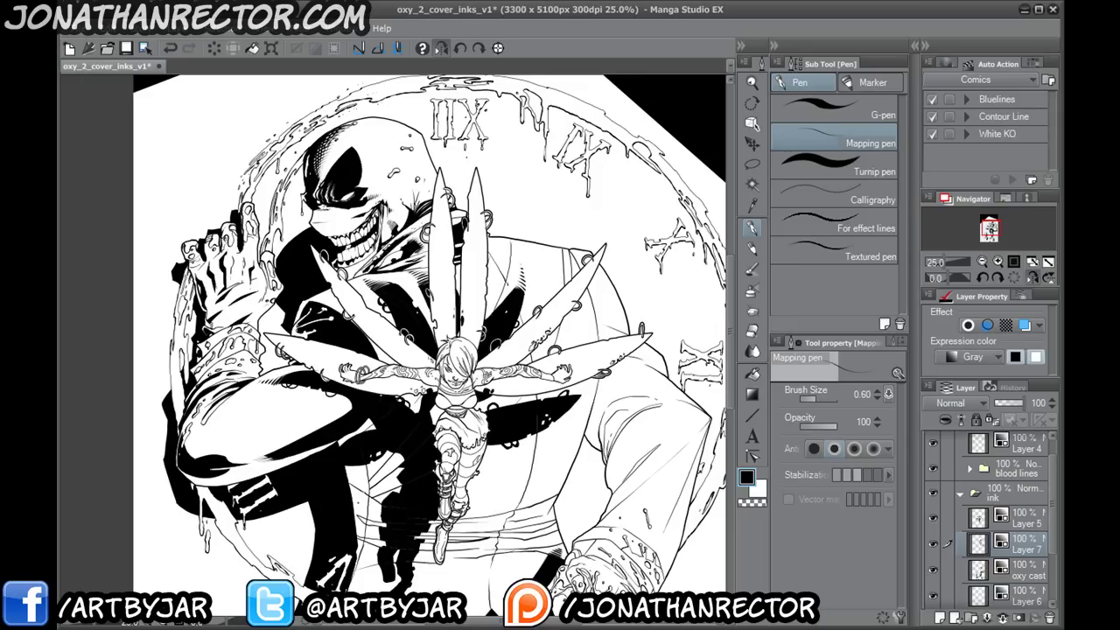
click(441, 48)
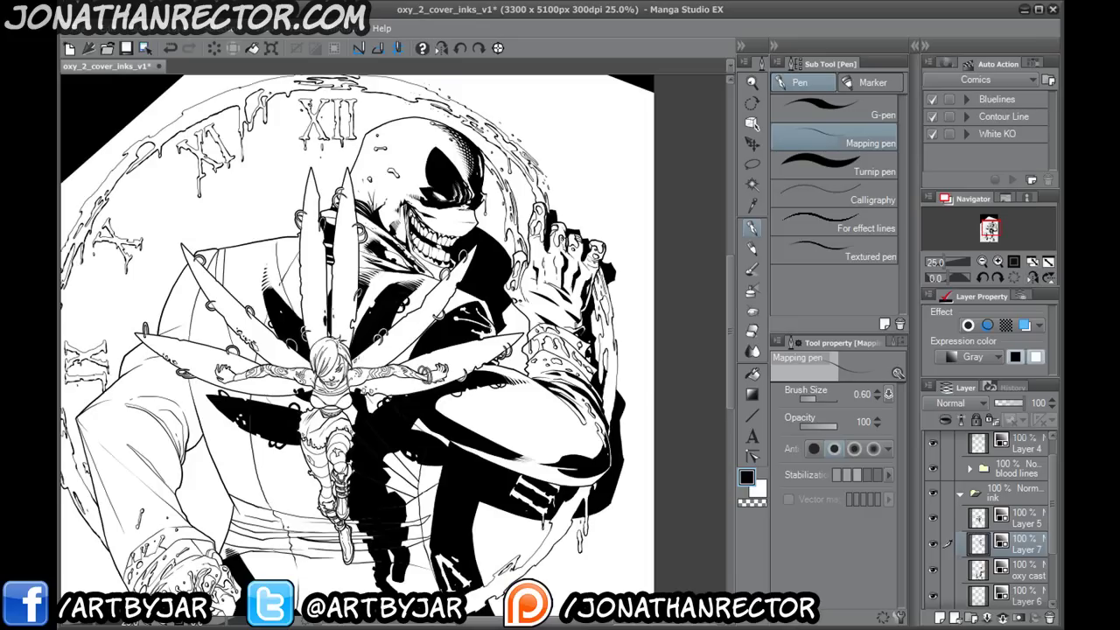
drag(238, 519, 431, 441)
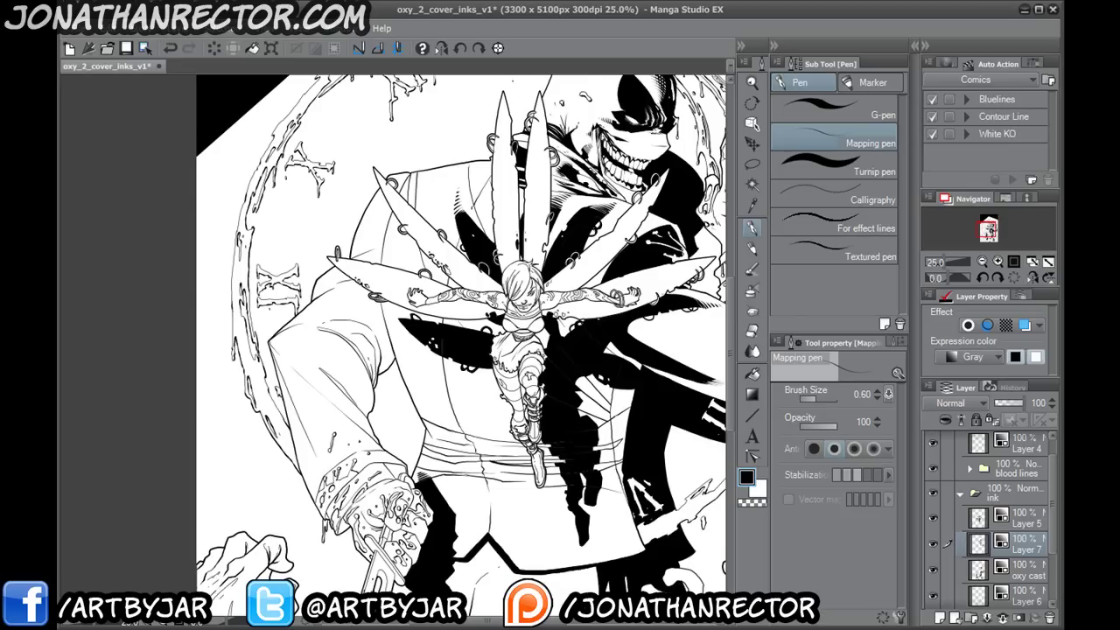
drag(357, 476, 305, 451)
drag(459, 427, 427, 452)
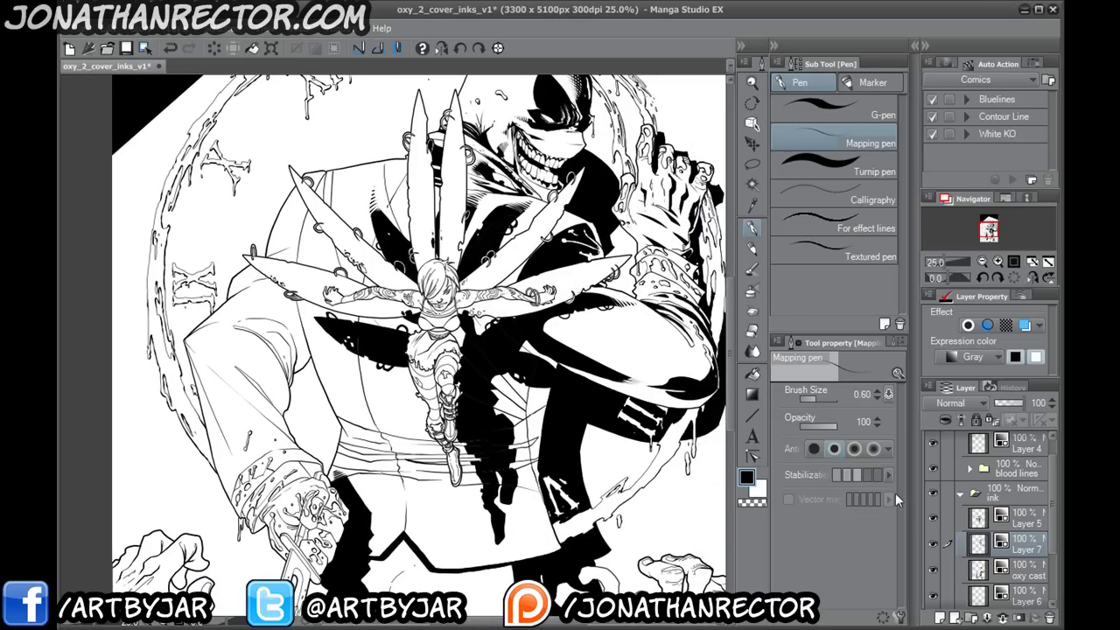
- Set Layer 7's opacity to 79 and hide the palettes to work around the waist sash
drag(1022, 403, 1018, 404)
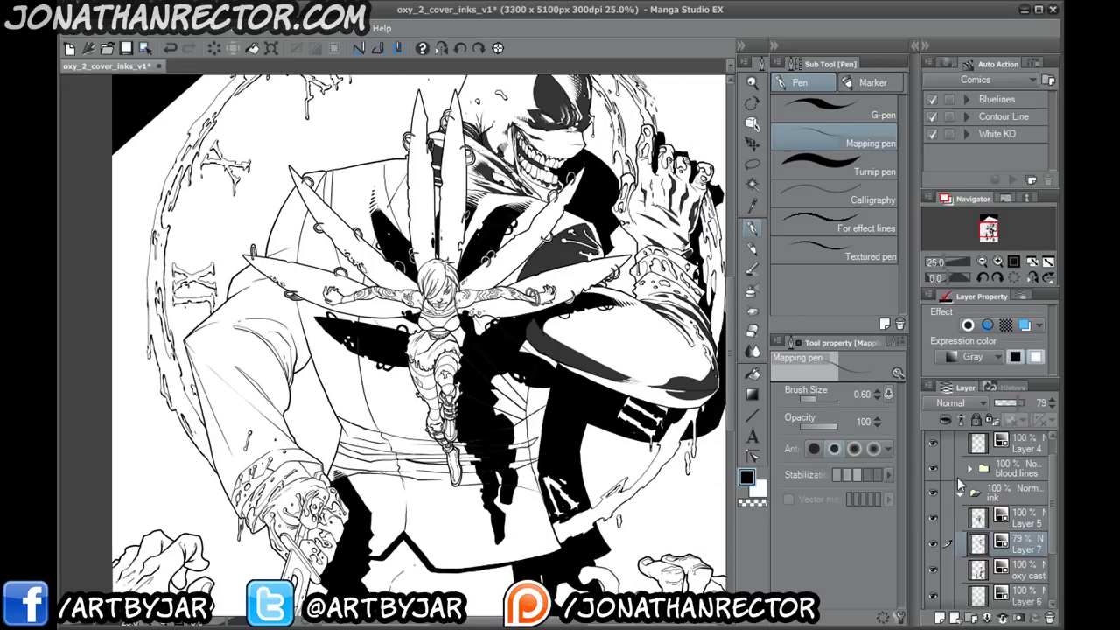
key(Tab)
scroll(187, 442, up, 3)
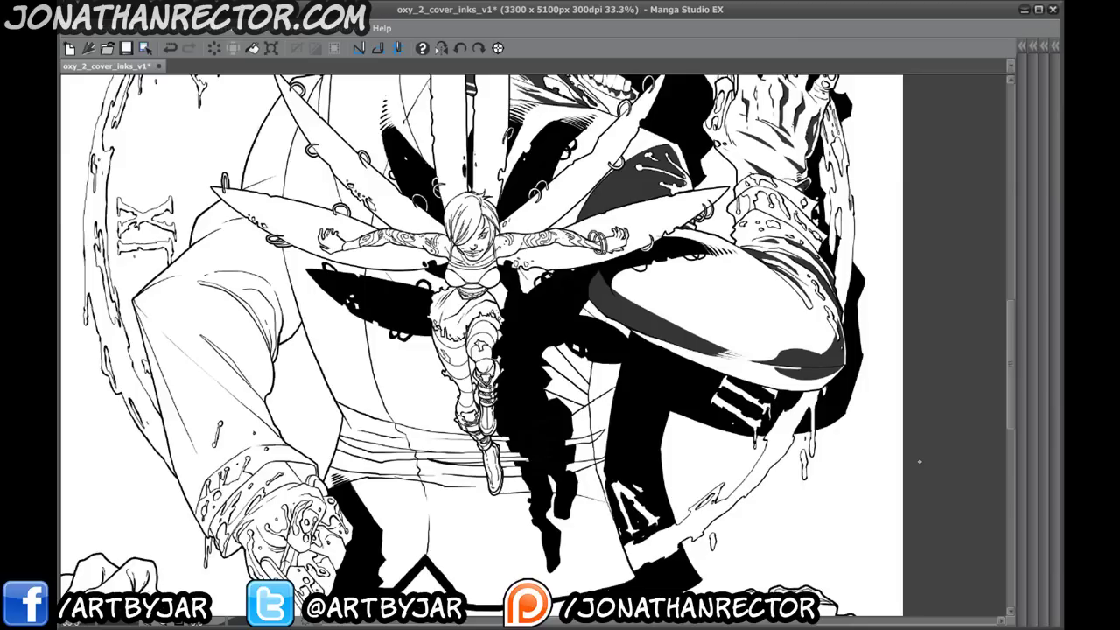
mouse_move(187, 442)
mouse_down()
mouse_move(266, 506)
mouse_move(466, 454)
mouse_up()
mouse_move(348, 452)
mouse_down()
mouse_move(424, 452)
mouse_move(352, 403)
mouse_up()
drag(410, 427, 399, 422)
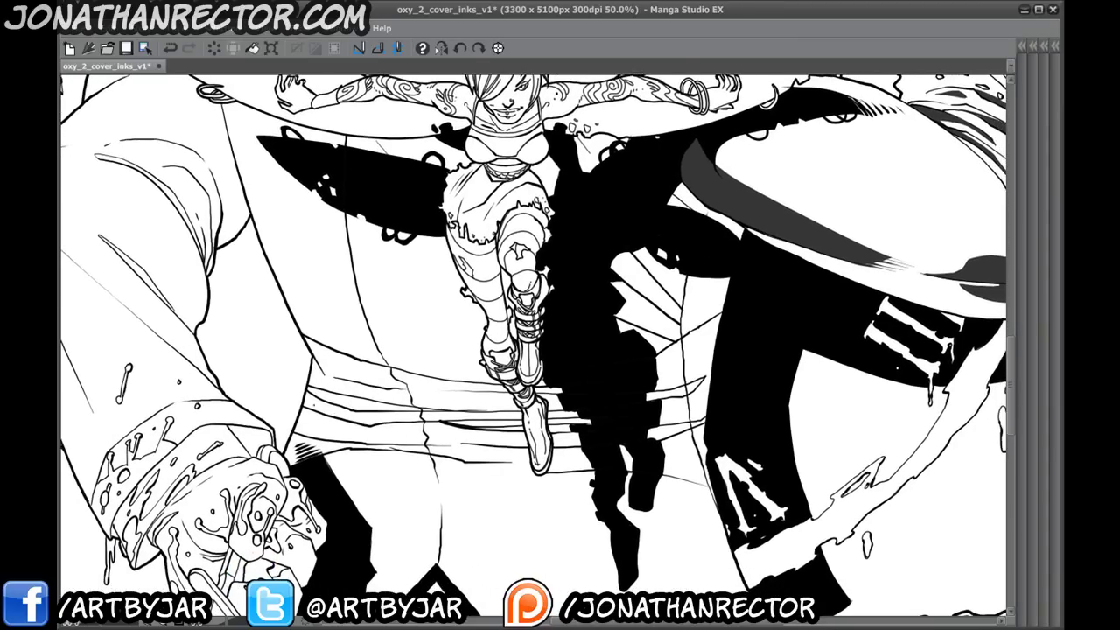
- Try roughing in a shadow over the waist sash beside the small figure's legs, and undo the strokes
drag(448, 373, 313, 351)
mouse_move(359, 391)
mouse_down()
mouse_move(442, 406)
mouse_move(410, 426)
mouse_up()
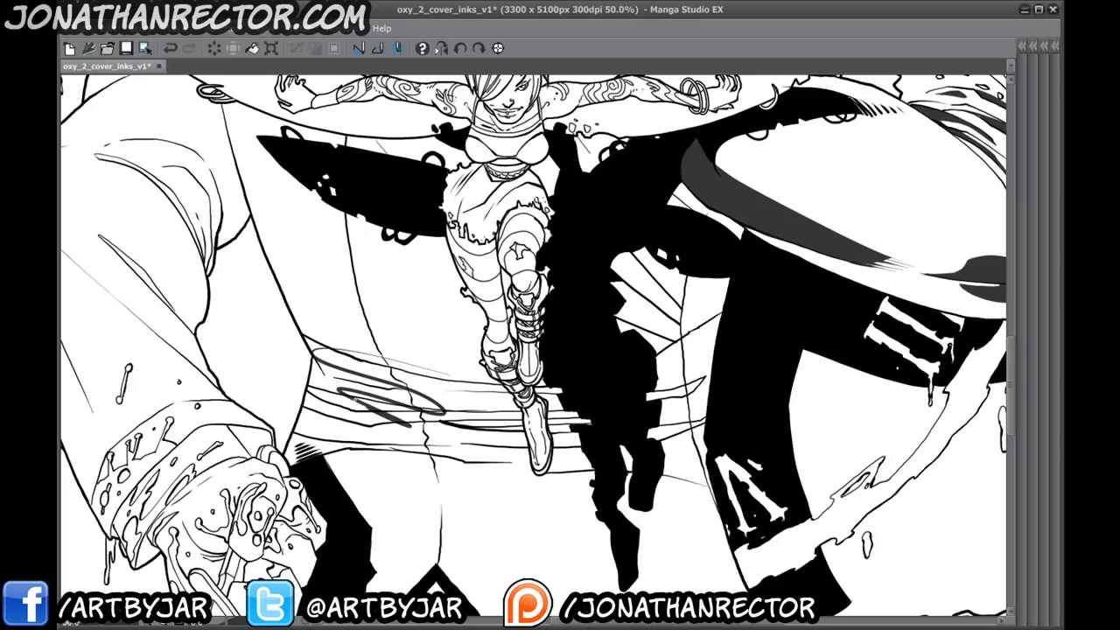
mouse_move(455, 374)
mouse_down()
mouse_move(303, 338)
mouse_move(400, 399)
mouse_up()
mouse_move(457, 361)
mouse_down()
mouse_move(415, 335)
mouse_move(455, 394)
mouse_up()
mouse_move(523, 456)
mouse_down()
mouse_move(282, 385)
mouse_move(451, 501)
mouse_up()
mouse_move(534, 496)
mouse_down()
mouse_move(389, 473)
mouse_move(524, 518)
mouse_move(424, 527)
mouse_move(431, 532)
mouse_up()
key(ctrl+z)
key(ctrl+z)
key(ctrl+z)
key(ctrl+z)
key(ctrl+z)
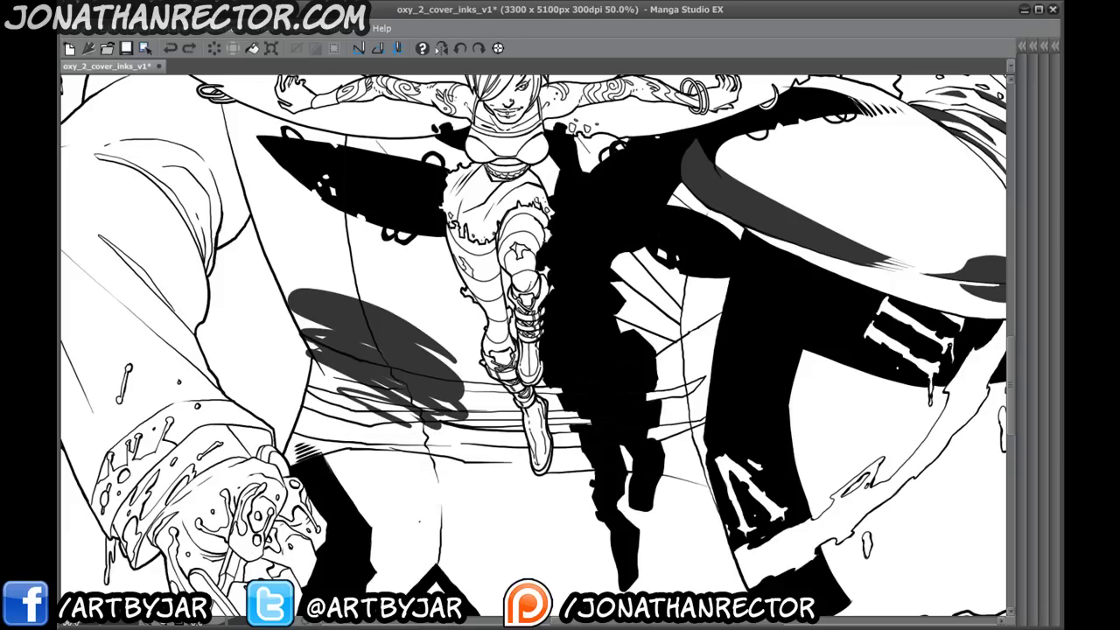
- Ink dark shadow bands along the folds of the giant figure's waist sash, on both sides of the girl's boots
drag(421, 447, 475, 435)
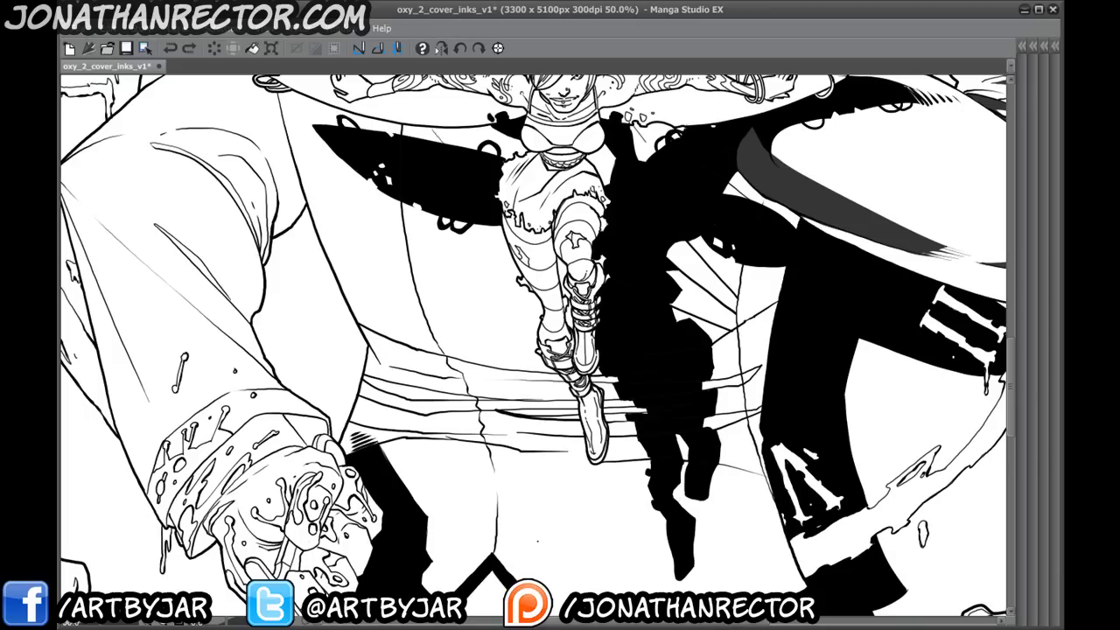
mouse_move(404, 364)
mouse_down()
mouse_move(318, 350)
mouse_move(320, 375)
mouse_move(298, 377)
mouse_move(499, 389)
mouse_up()
drag(607, 357, 678, 311)
drag(292, 384, 520, 394)
drag(611, 382, 667, 348)
mouse_move(513, 401)
mouse_down()
mouse_move(254, 385)
mouse_move(545, 427)
mouse_up()
drag(613, 420, 663, 390)
drag(532, 448, 247, 408)
drag(343, 443, 544, 466)
mouse_move(614, 460)
mouse_down()
mouse_move(658, 432)
mouse_move(660, 455)
mouse_up()
drag(546, 472, 390, 447)
drag(278, 432, 231, 401)
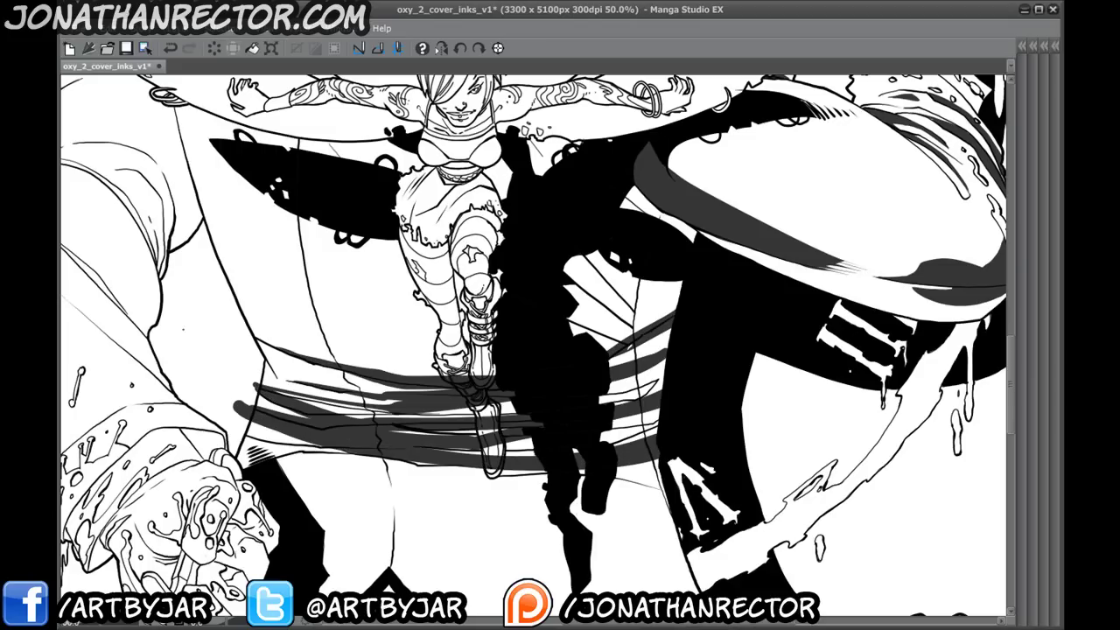
- Fill the remaining gaps between the sash folds beside the girl's boots with extra shadow strokes
drag(438, 418, 516, 415)
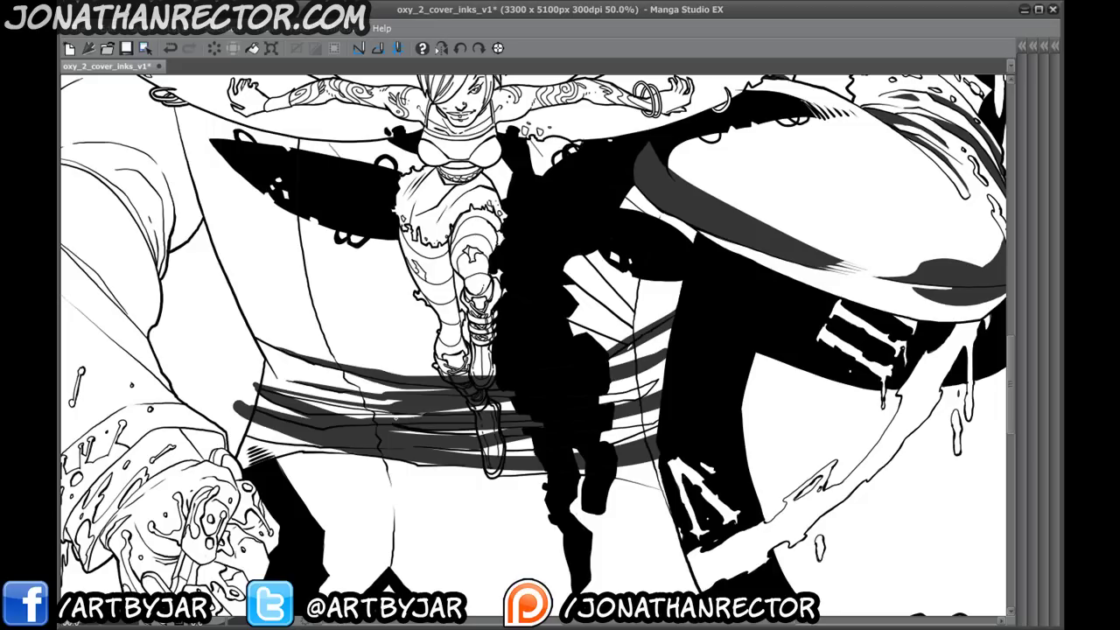
drag(427, 416, 334, 415)
drag(398, 433, 439, 433)
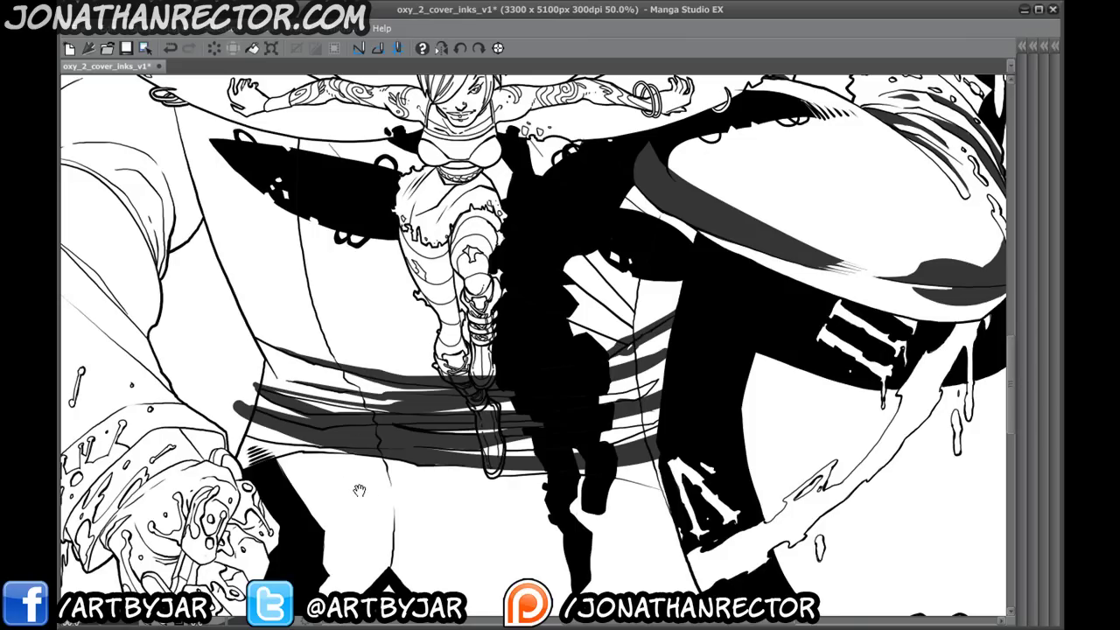
drag(281, 498, 339, 440)
mouse_move(410, 419)
mouse_down()
mouse_move(438, 421)
mouse_move(482, 525)
mouse_move(555, 618)
mouse_move(375, 435)
mouse_move(328, 416)
mouse_up()
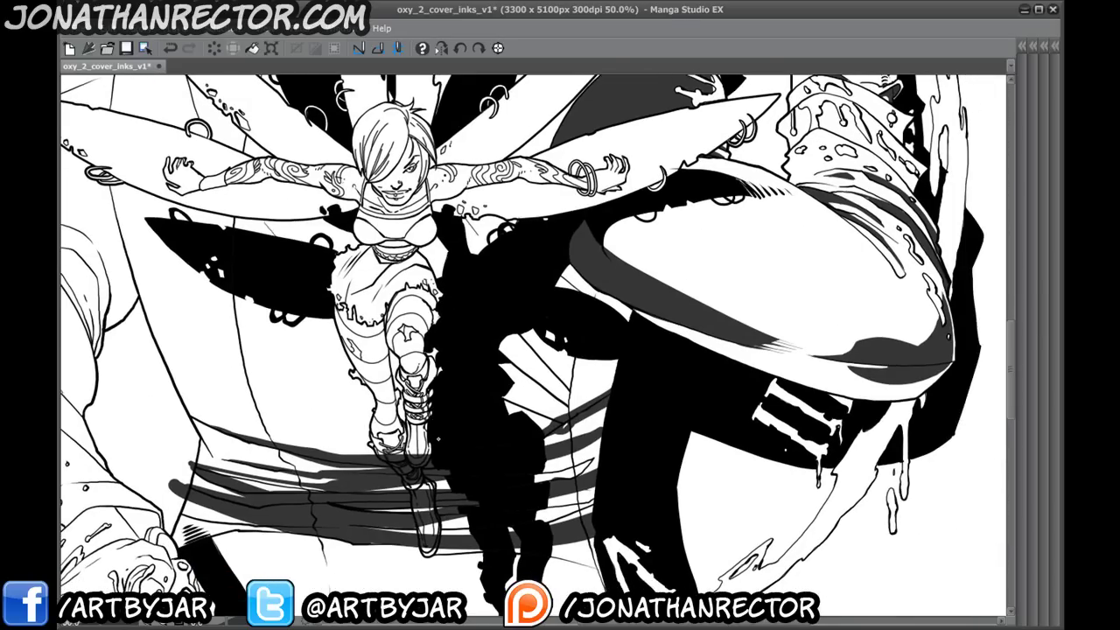
- Shade the fanned cloth folds between the girl's black cast shadow and the giant figure's bent leg
drag(444, 411, 401, 412)
drag(464, 378, 541, 400)
drag(456, 349, 546, 392)
mouse_move(484, 331)
mouse_down()
mouse_move(553, 402)
mouse_move(491, 396)
mouse_move(527, 414)
mouse_move(507, 427)
mouse_up()
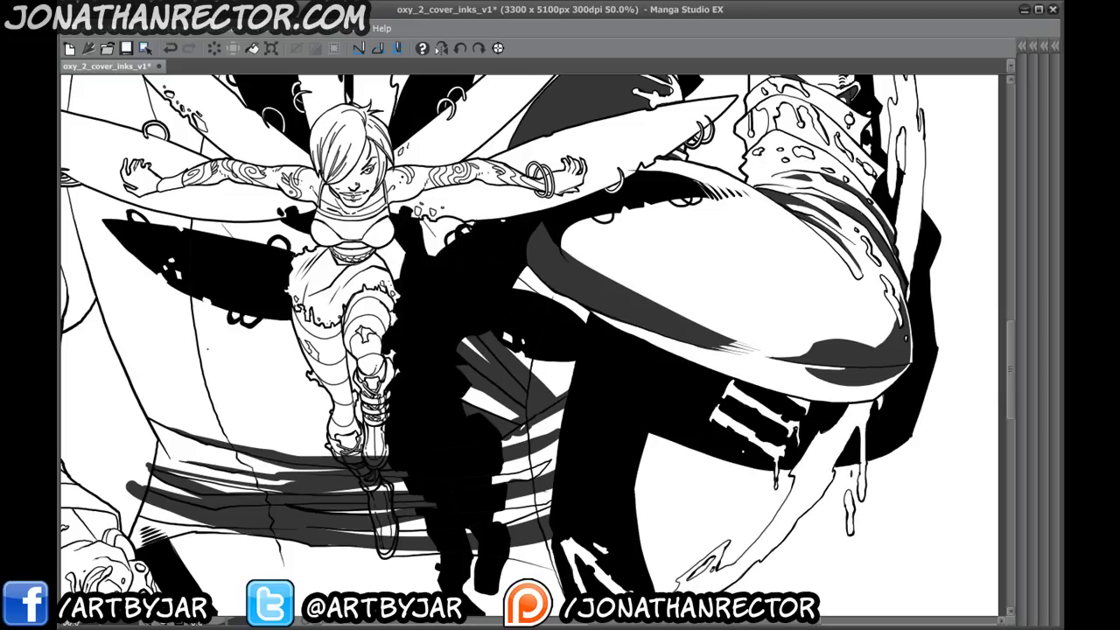
drag(394, 493, 387, 427)
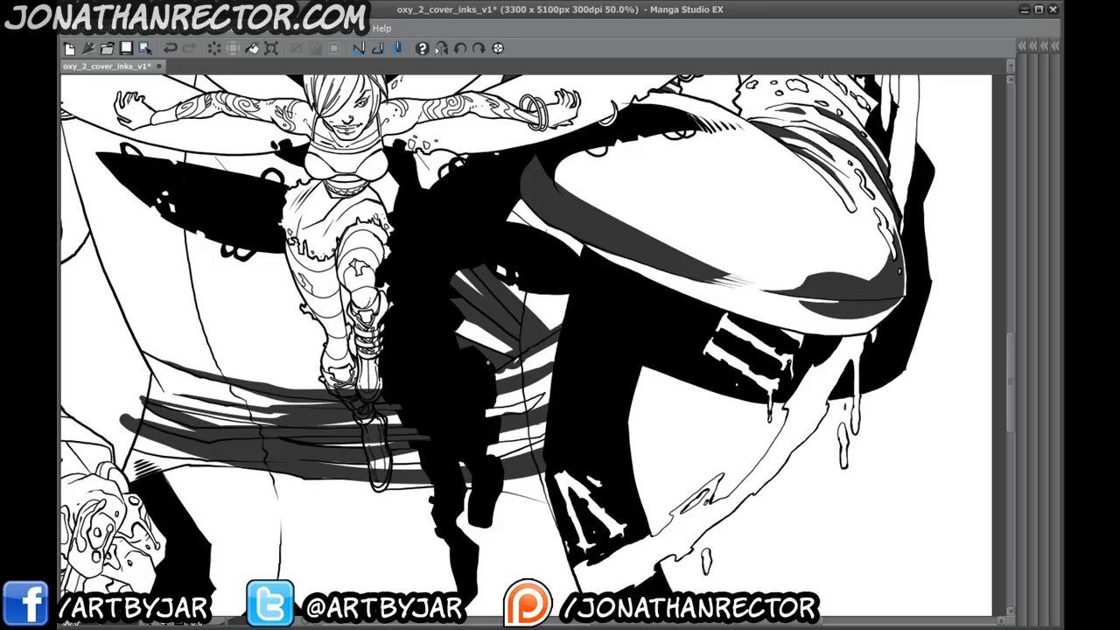
drag(515, 360, 491, 380)
- Ink two tapered shadow folds on the giant figure's chest, running down beside the upright blades
drag(117, 240, 369, 553)
mouse_move(374, 368)
mouse_down()
mouse_move(351, 330)
mouse_move(369, 387)
mouse_up()
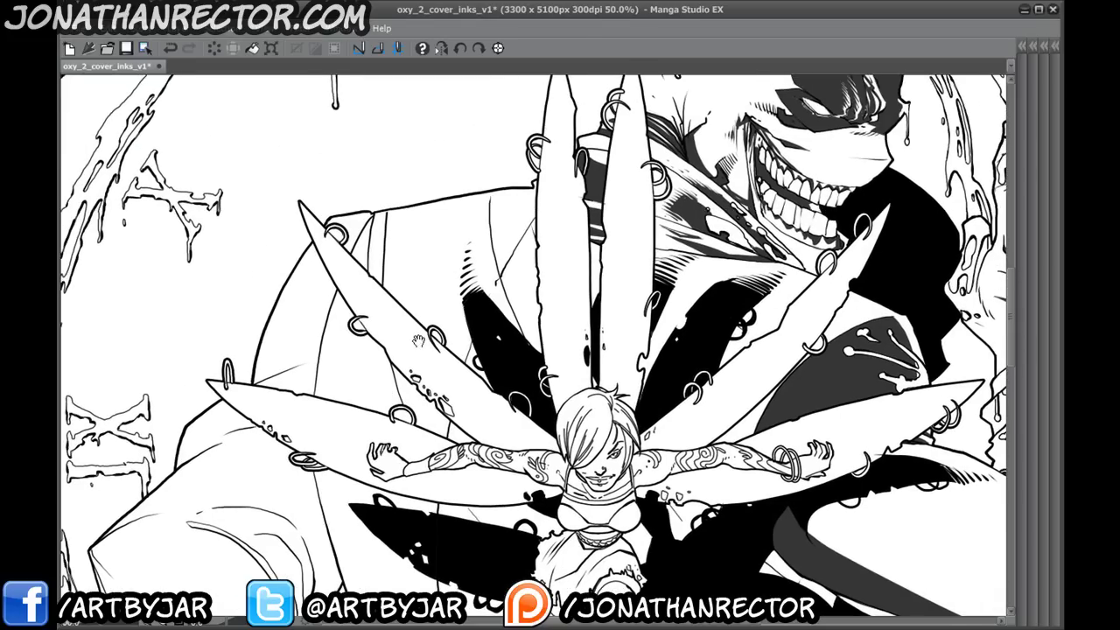
mouse_move(491, 200)
mouse_down()
mouse_move(494, 241)
mouse_move(567, 389)
mouse_up()
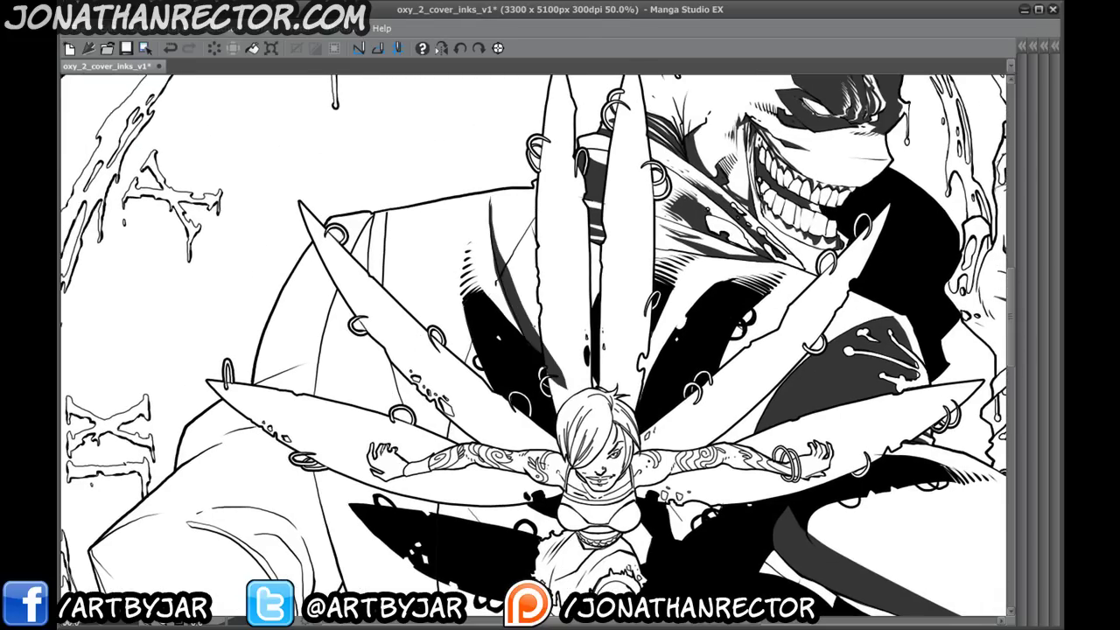
drag(532, 162, 524, 277)
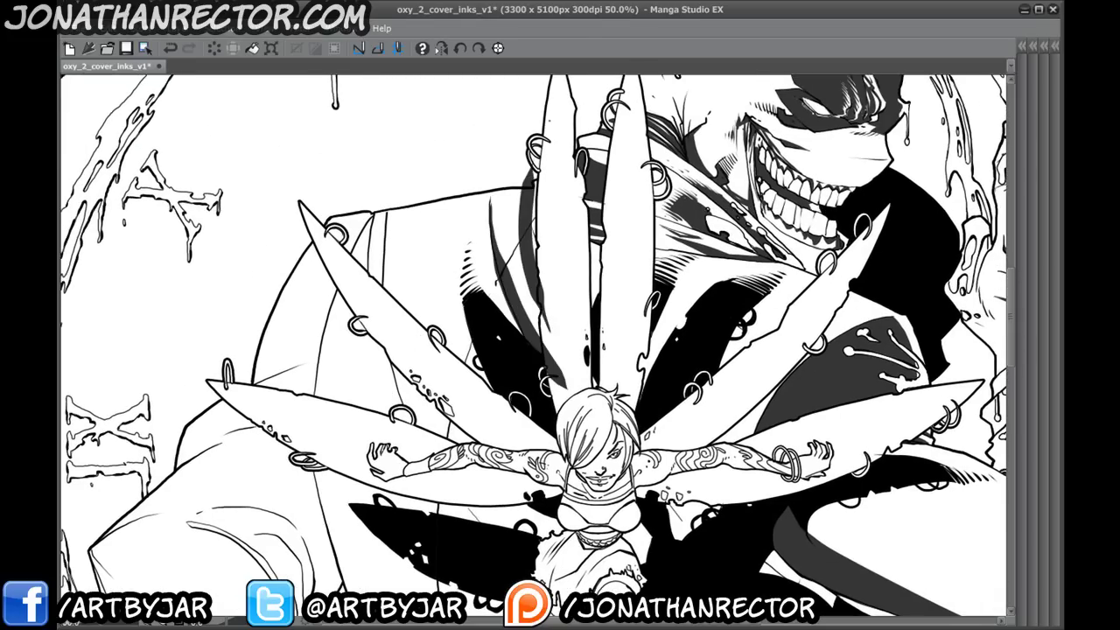
drag(426, 382, 436, 360)
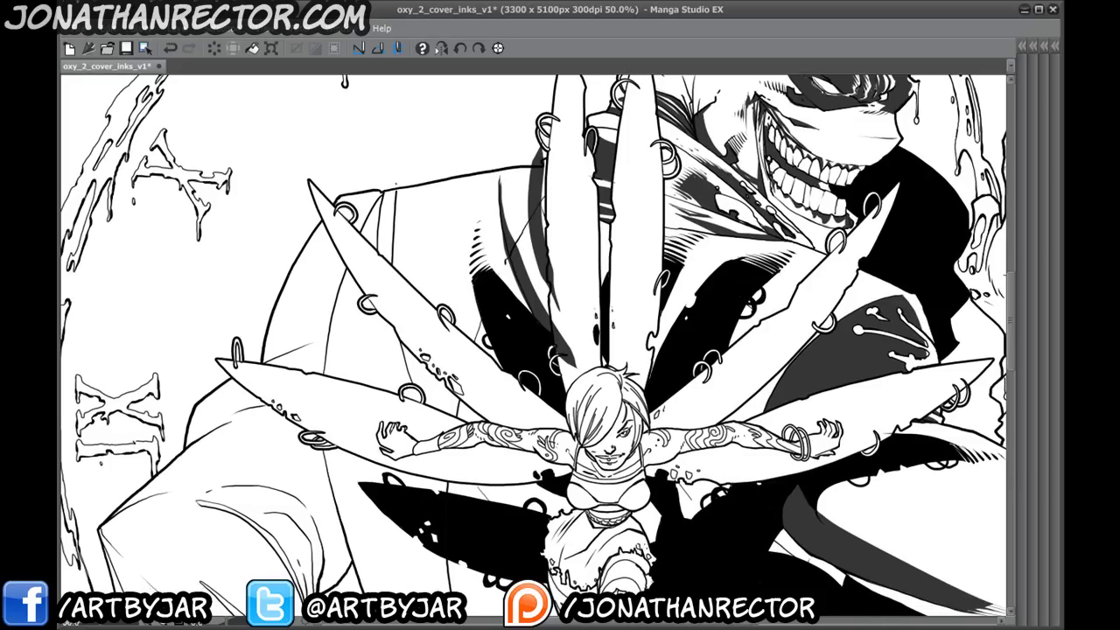
- Ink long tapered shadow folds from the giant figure's shoulder diagonally down the torso behind the blades and the girl
mouse_move(405, 167)
mouse_down()
mouse_move(433, 336)
mouse_move(389, 244)
mouse_up()
mouse_move(352, 202)
mouse_down()
mouse_move(357, 231)
mouse_move(643, 533)
mouse_up()
mouse_move(415, 471)
mouse_down()
mouse_move(382, 257)
mouse_move(616, 400)
mouse_up()
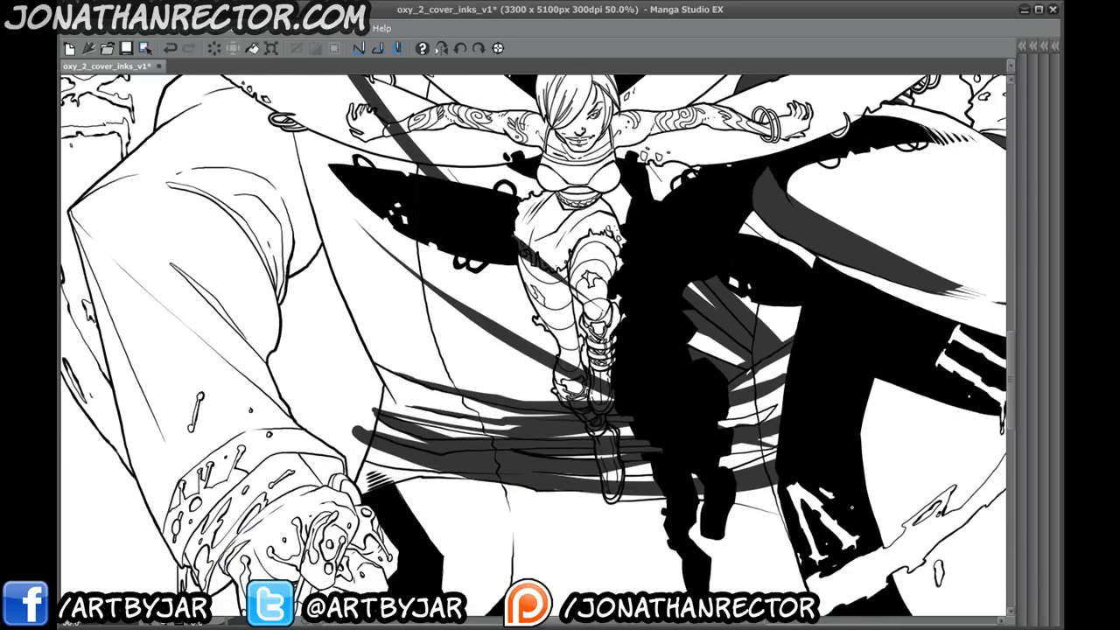
- Erase the shading that overlaps the girl's shorts, legs and boots
key(ctrl+minus)
key(ctrl+minus)
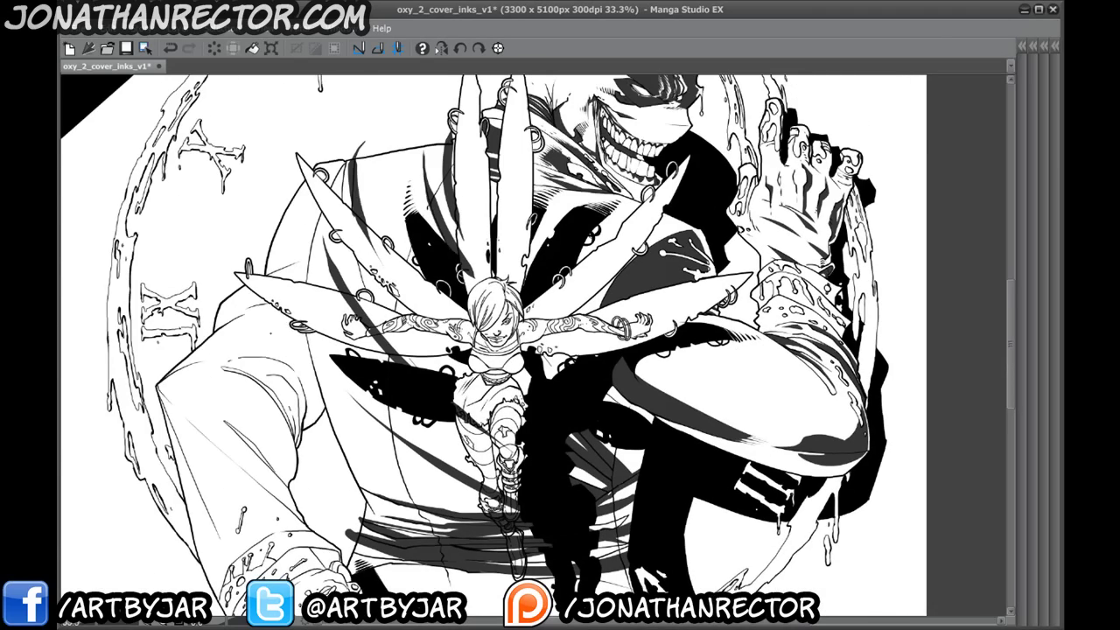
key(ctrl+plus)
key(ctrl+plus)
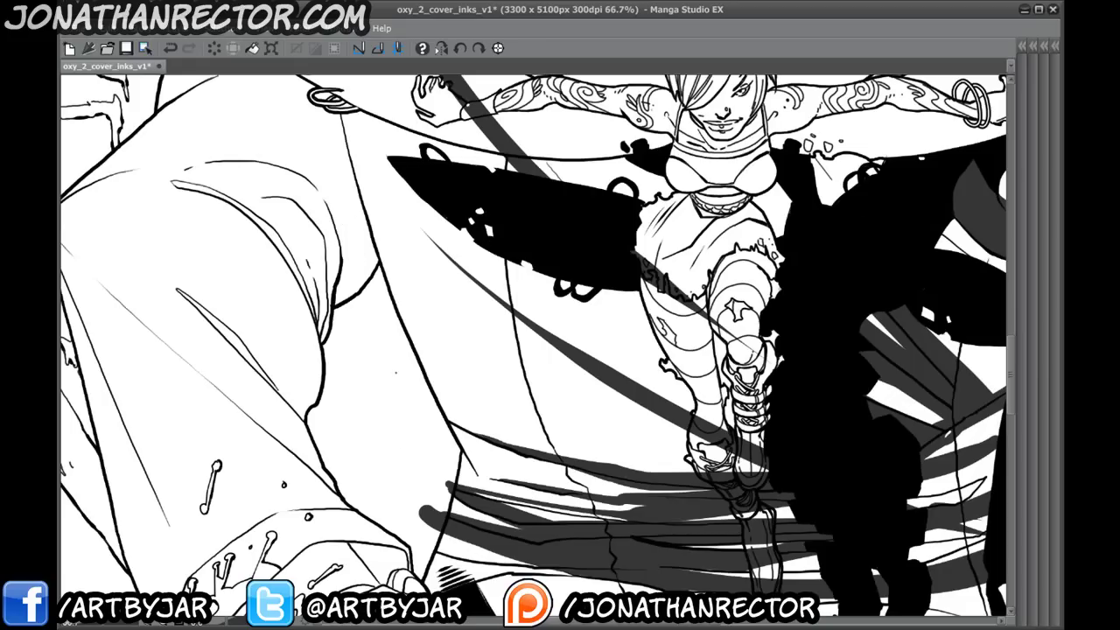
mouse_move(445, 484)
mouse_down()
mouse_move(442, 518)
mouse_move(417, 520)
mouse_up()
drag(681, 581, 428, 409)
drag(382, 445, 317, 469)
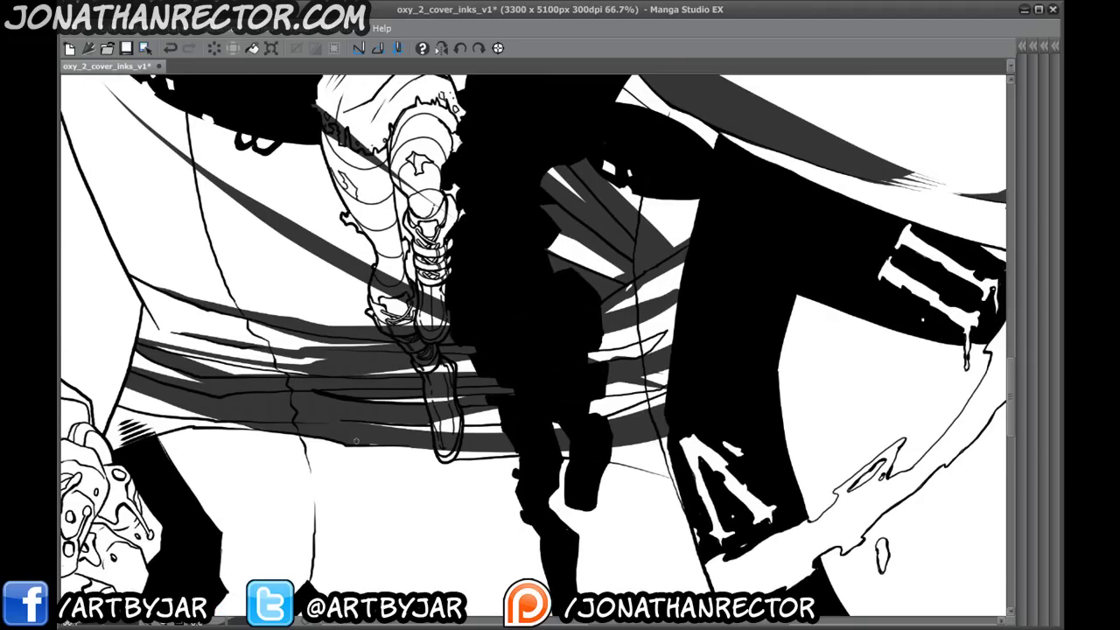
mouse_move(441, 306)
mouse_down()
mouse_move(440, 329)
mouse_move(382, 269)
mouse_move(375, 283)
mouse_up()
mouse_move(380, 327)
mouse_down()
mouse_move(418, 346)
mouse_move(425, 331)
mouse_move(443, 334)
mouse_move(433, 365)
mouse_move(404, 345)
mouse_move(424, 380)
mouse_move(450, 385)
mouse_move(456, 445)
mouse_move(448, 379)
mouse_move(453, 442)
mouse_move(445, 405)
mouse_move(438, 442)
mouse_move(427, 394)
mouse_up()
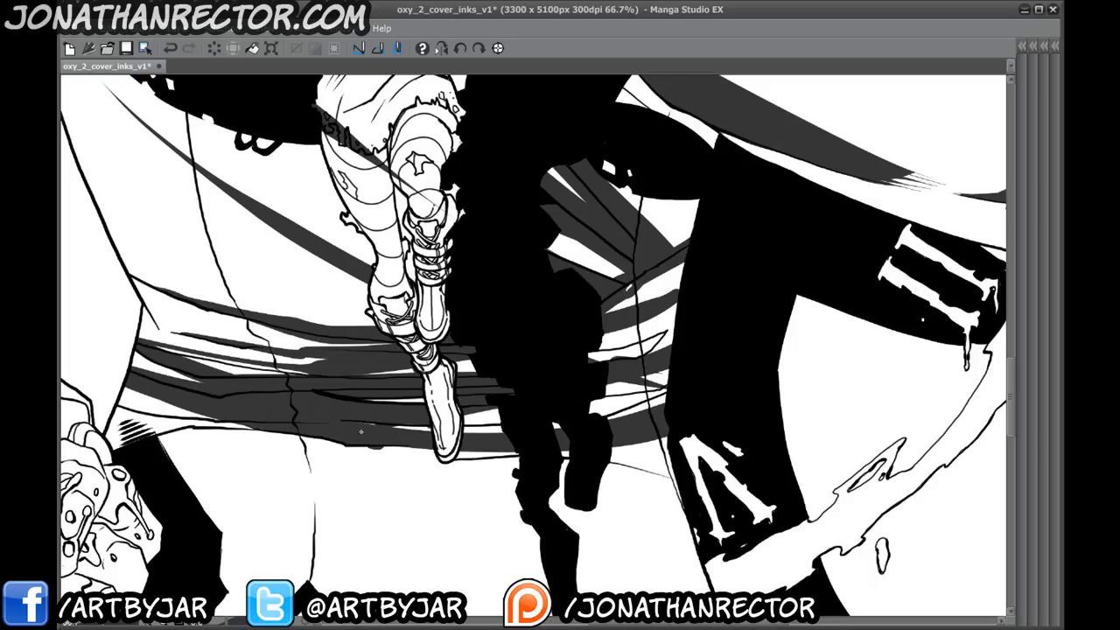
drag(322, 345, 385, 429)
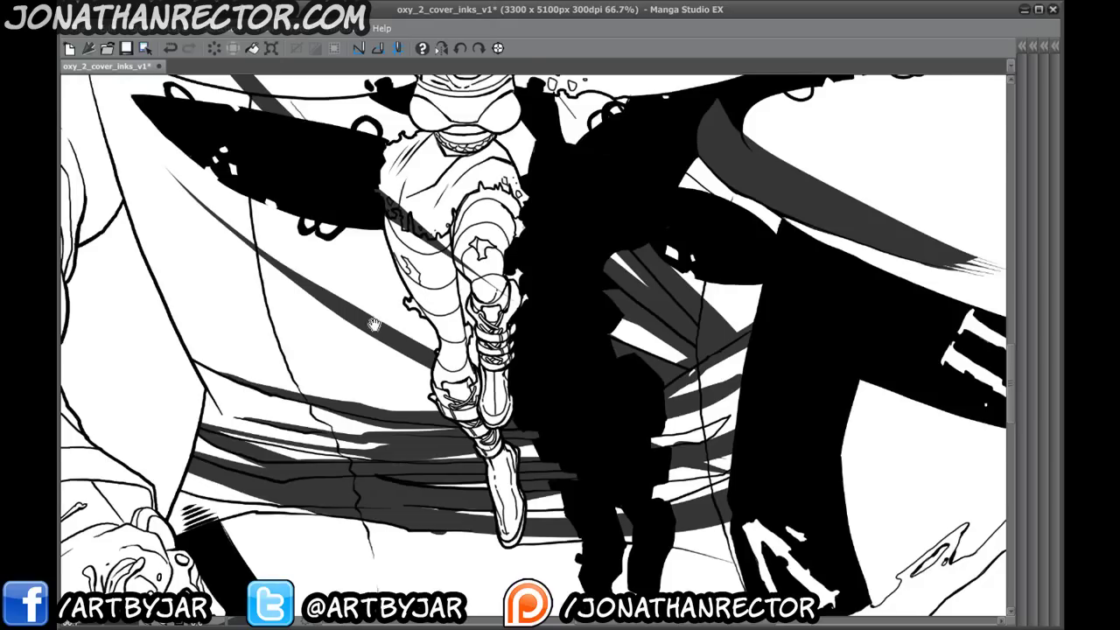
drag(366, 317, 401, 417)
mouse_move(481, 350)
mouse_down()
mouse_move(389, 281)
mouse_move(505, 420)
mouse_up()
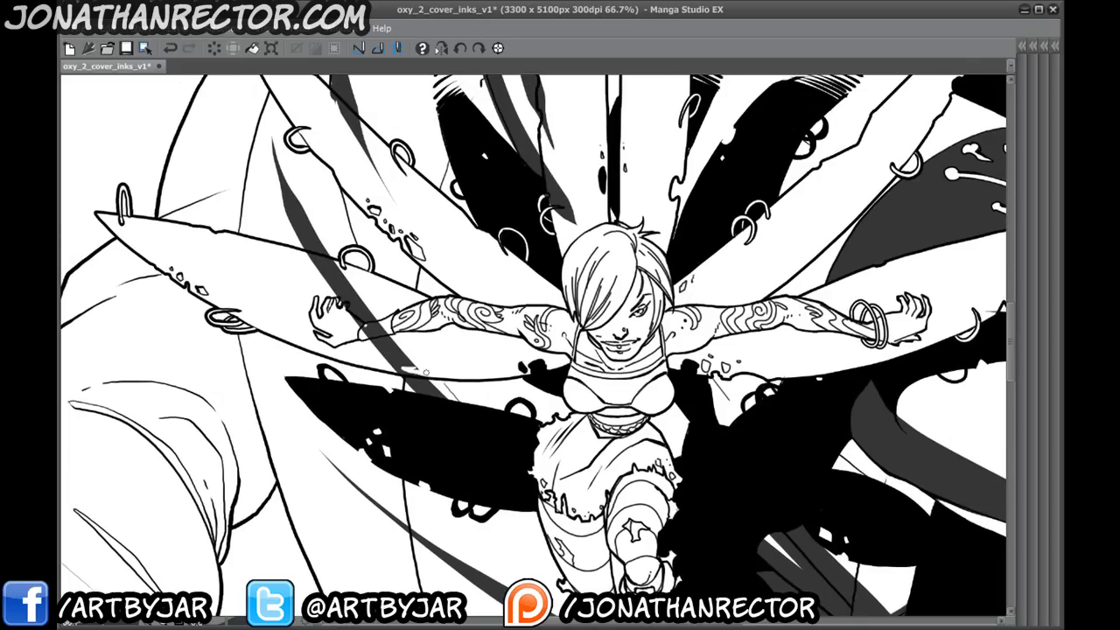
- Erase the diagonal shoulder shading where it crosses the girl's outstretched arm and the blades around it
mouse_move(374, 334)
mouse_down()
mouse_move(408, 364)
mouse_move(398, 364)
mouse_up()
mouse_move(352, 313)
mouse_down()
mouse_move(341, 299)
mouse_move(381, 332)
mouse_up()
mouse_move(315, 293)
mouse_down()
mouse_move(363, 311)
mouse_move(311, 260)
mouse_up()
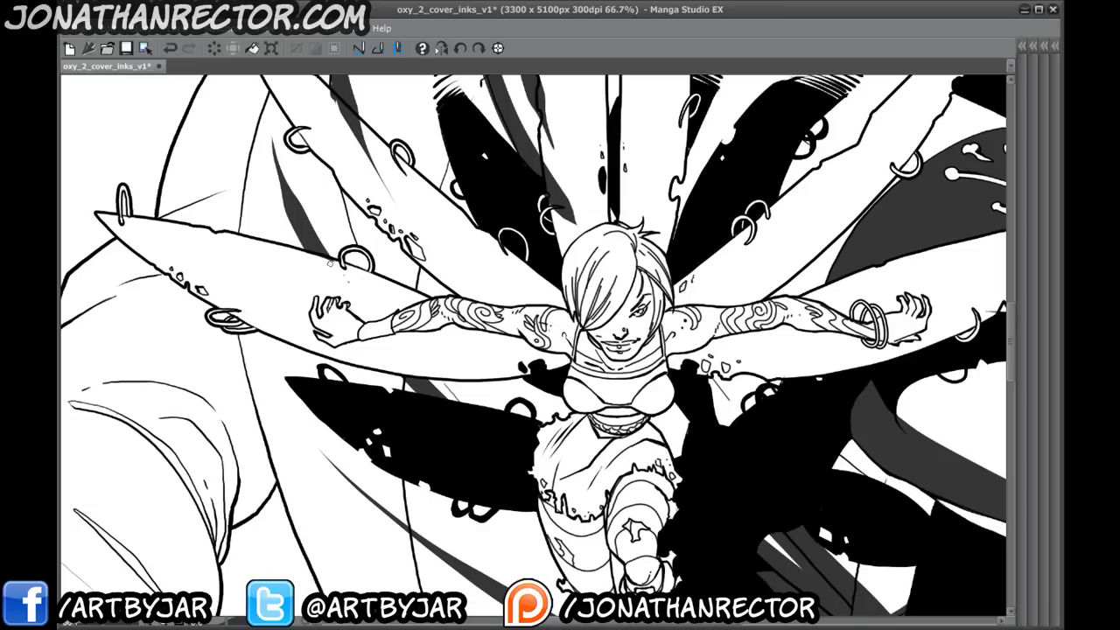
drag(330, 166, 370, 305)
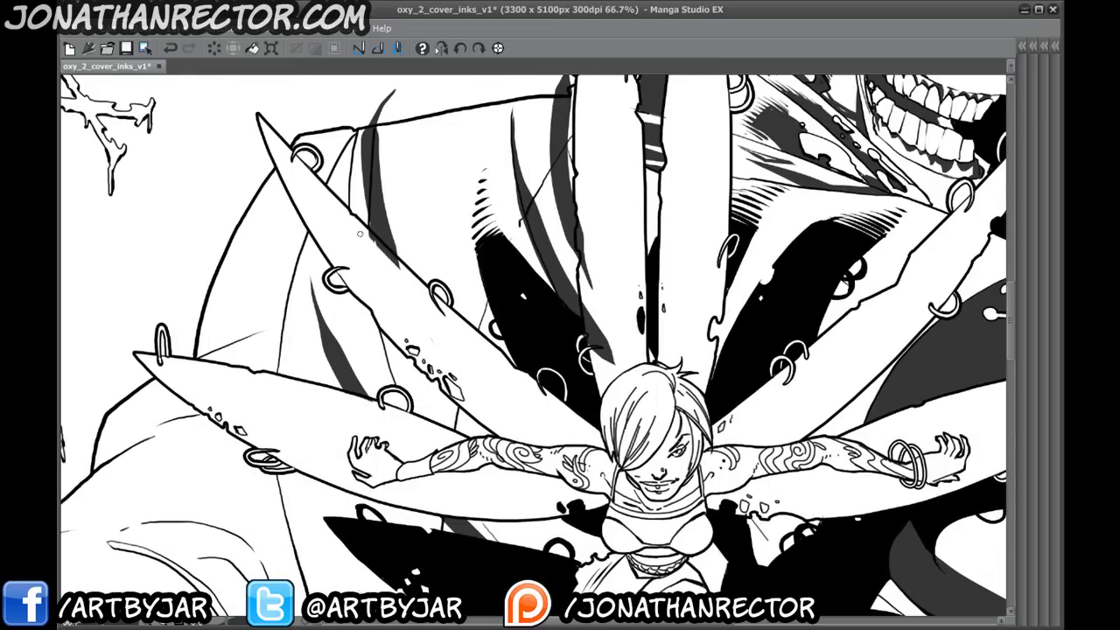
drag(361, 229, 409, 372)
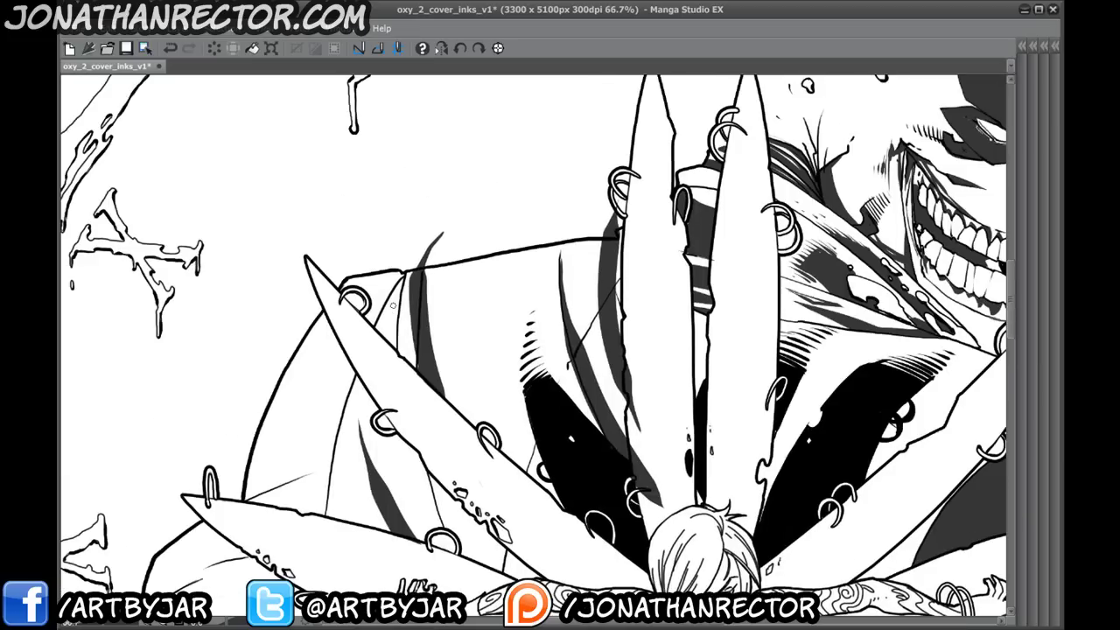
- Trim the shading that spills past the giant figure's shoulder outline and onto the upright blade
drag(427, 257, 417, 265)
mouse_move(597, 225)
mouse_down()
mouse_move(617, 226)
mouse_move(610, 232)
mouse_up()
drag(637, 420, 604, 316)
drag(608, 359, 611, 394)
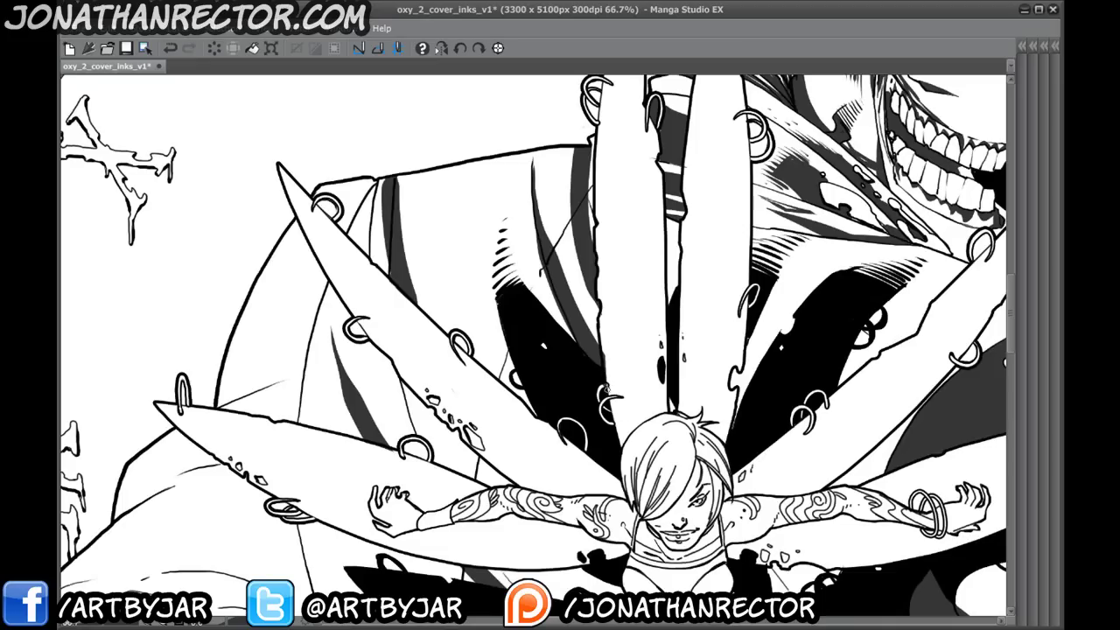
drag(602, 355, 607, 379)
- Show the hidden palettes and raise the opacity of Layer 7 to 100%
drag(452, 345, 411, 464)
drag(504, 485, 439, 487)
drag(495, 507, 398, 239)
drag(421, 372, 360, 263)
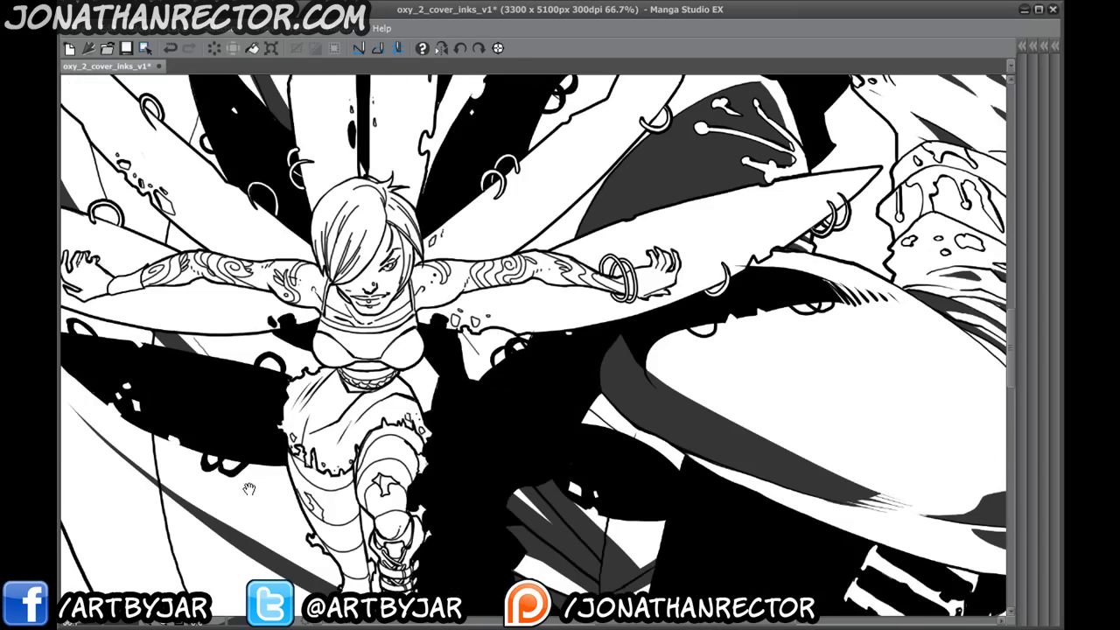
drag(252, 484, 245, 280)
drag(201, 482, 352, 449)
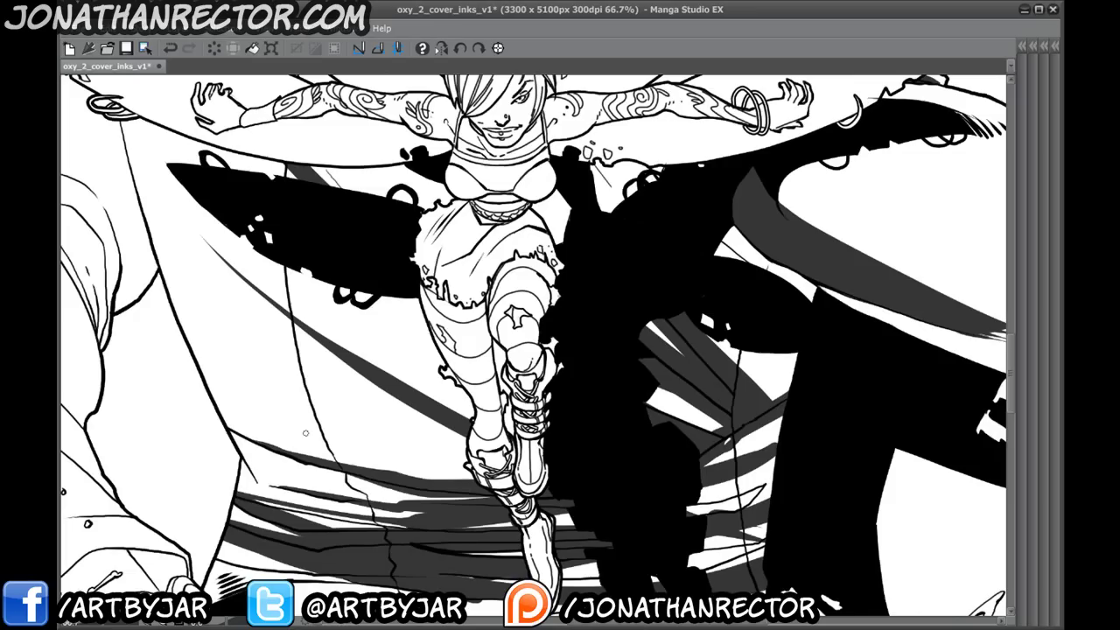
scroll(305, 433, down, 2)
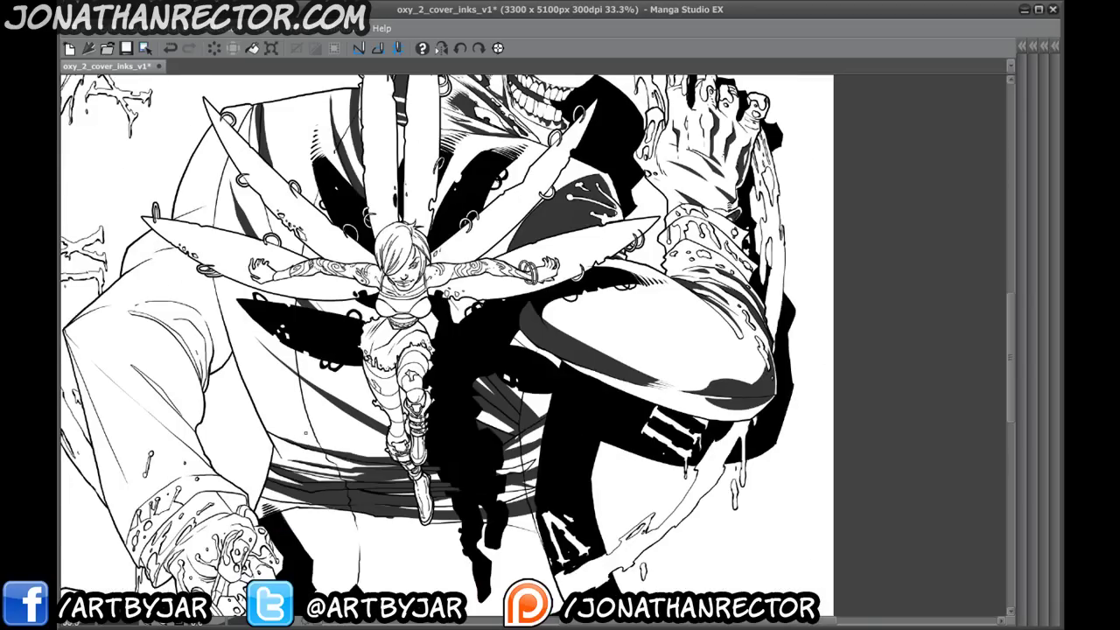
key(Tab)
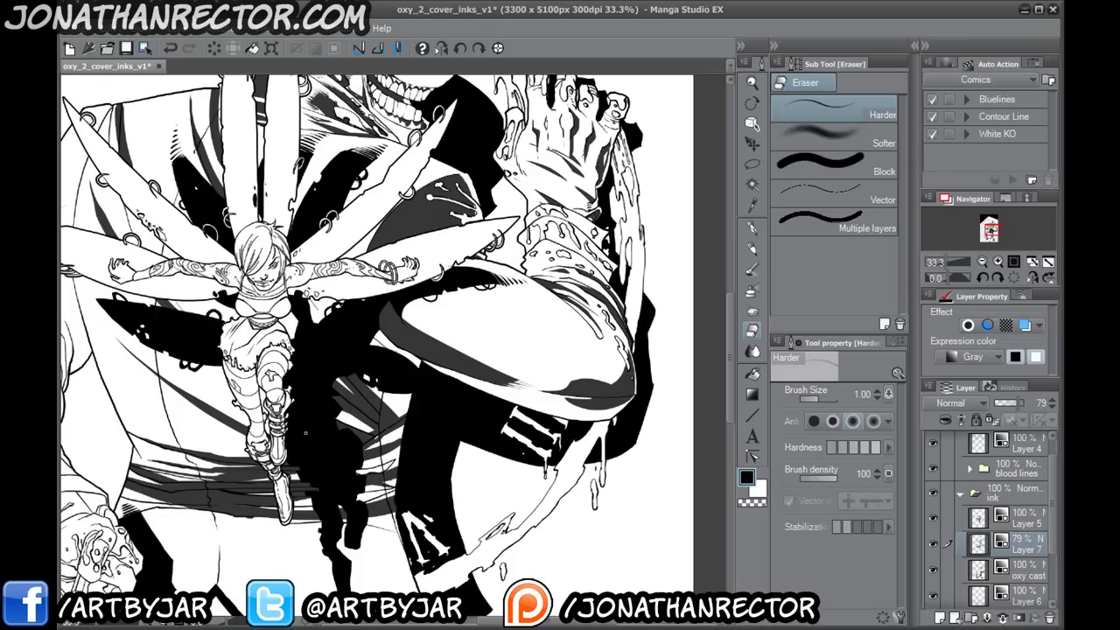
drag(1021, 403, 1041, 404)
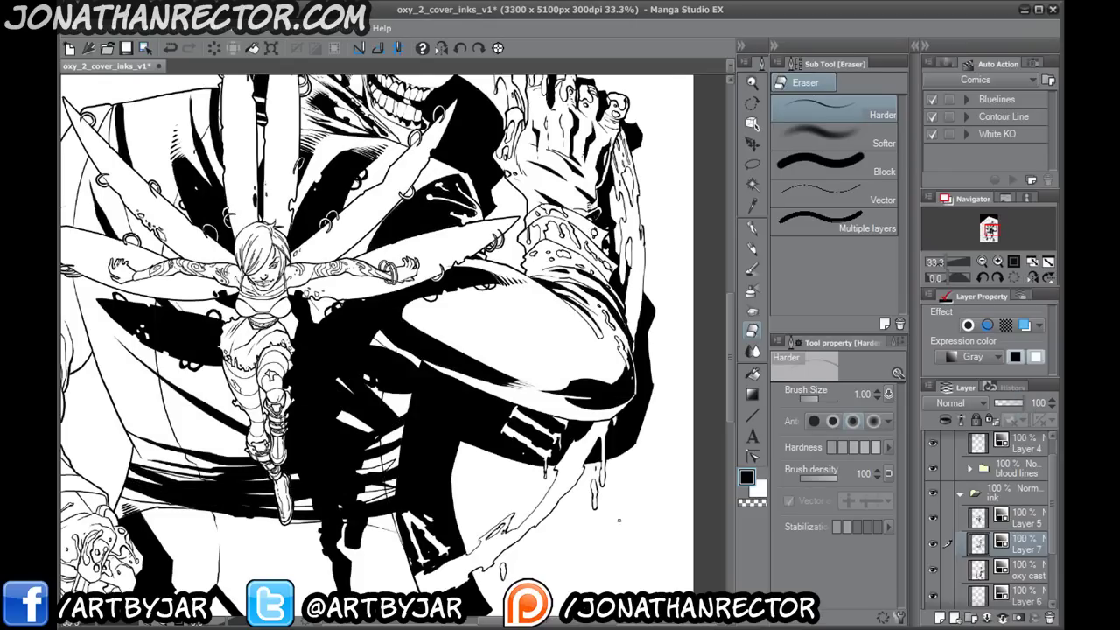
- Lasso the fanned cloth folds beside the girl's cast shadow, fill the selection with black and deselect it
scroll(173, 471, down, 1)
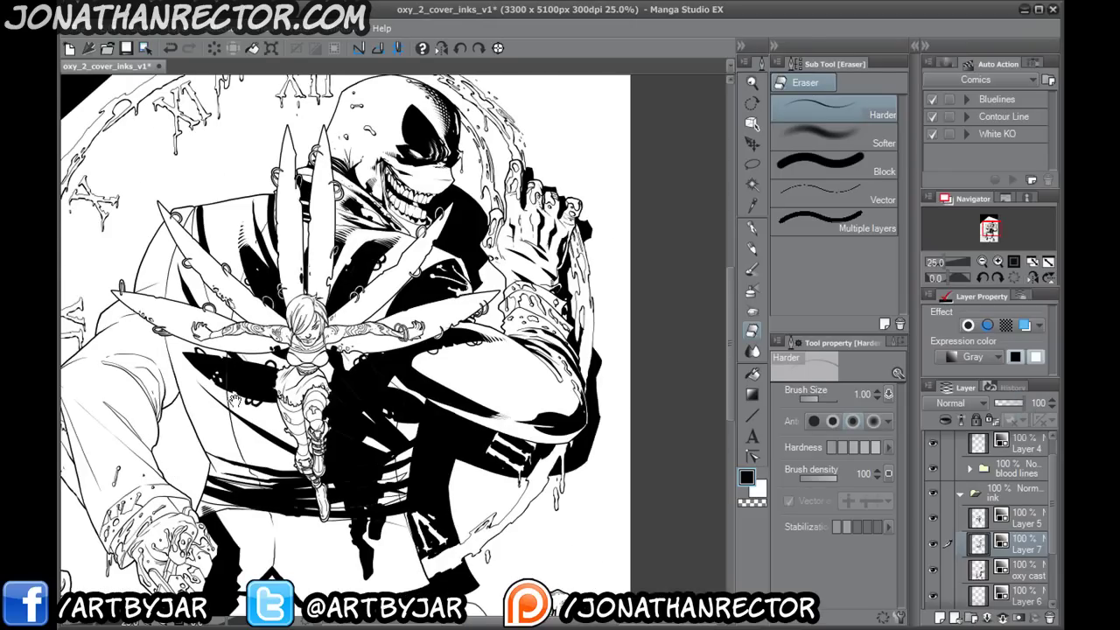
drag(221, 408, 344, 335)
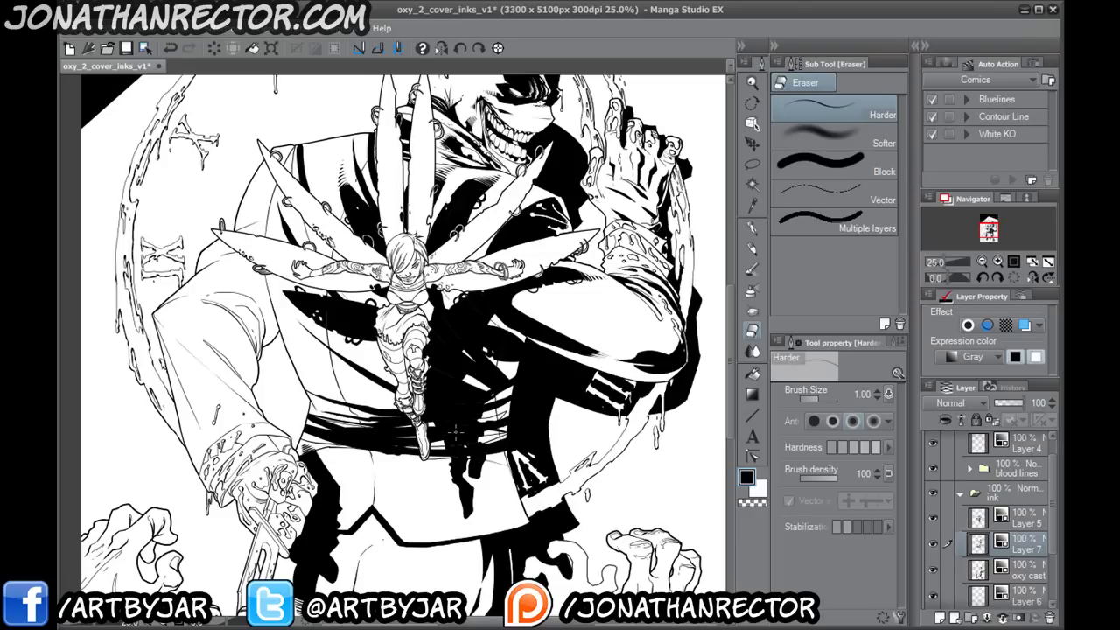
scroll(455, 447, up, 2)
scroll(455, 446, up, 1)
key(p)
key(m)
mouse_move(471, 141)
mouse_down()
mouse_move(527, 133)
mouse_move(564, 306)
mouse_move(431, 272)
mouse_move(435, 151)
mouse_up()
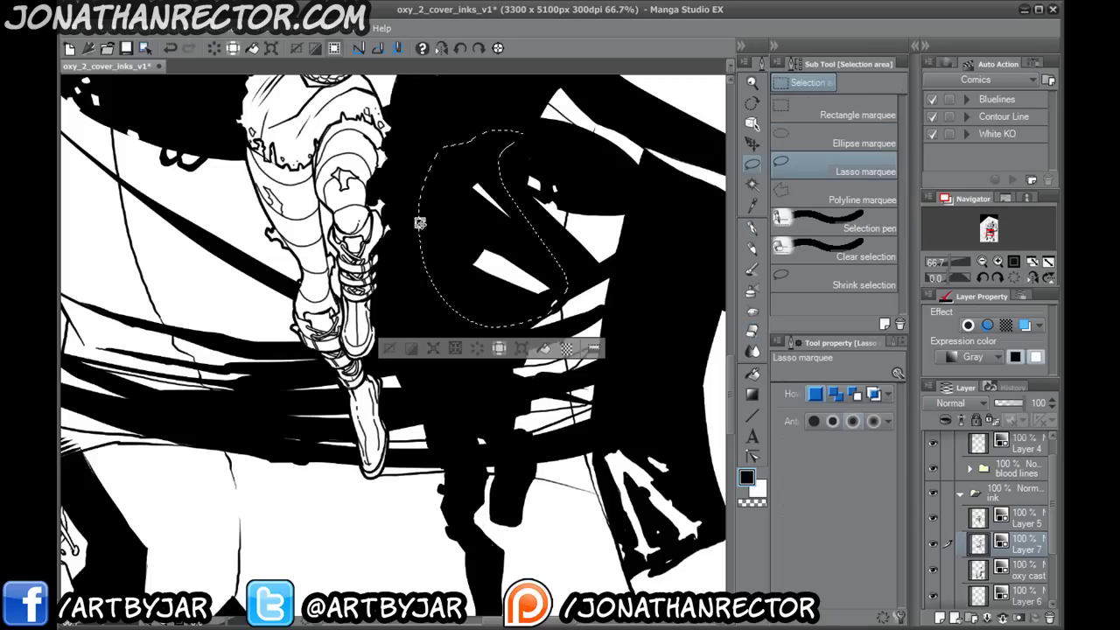
click(544, 348)
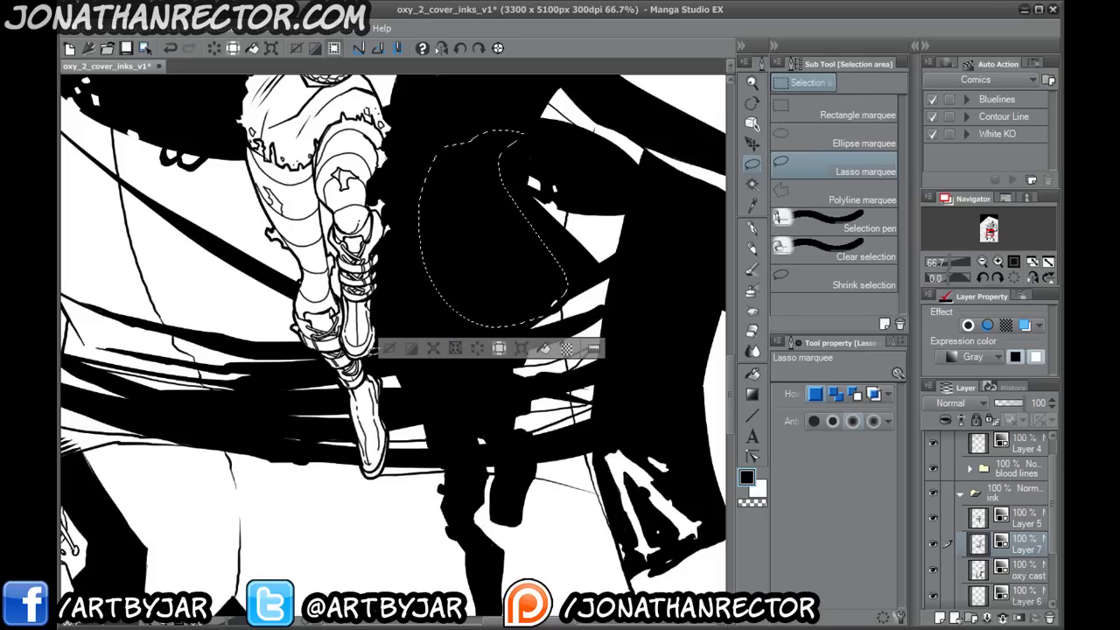
click(398, 358)
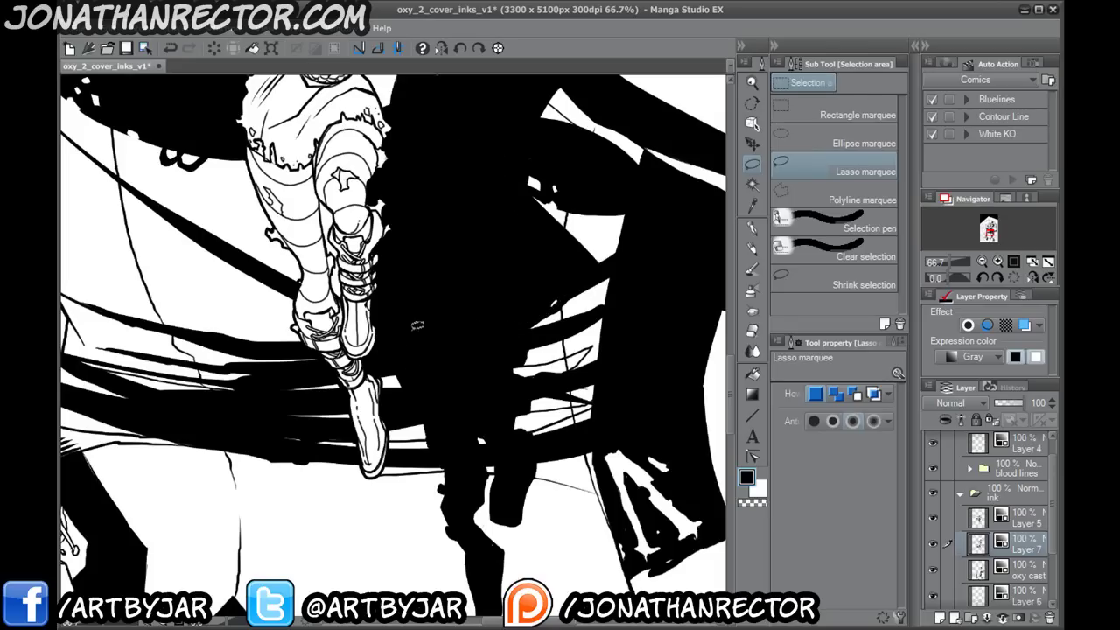
- Lasso the sash folds between the cast shadow and the bent leg, fill them black, deselect, and switch to the Mapping pen
mouse_move(432, 429)
mouse_down()
mouse_move(418, 331)
mouse_move(420, 423)
mouse_up()
mouse_move(506, 135)
mouse_down()
mouse_move(547, 142)
mouse_move(501, 175)
mouse_move(558, 276)
mouse_move(497, 322)
mouse_move(485, 364)
mouse_move(502, 332)
mouse_move(557, 305)
mouse_move(609, 345)
mouse_move(504, 375)
mouse_move(585, 362)
mouse_move(525, 429)
mouse_move(462, 342)
mouse_move(477, 148)
mouse_up()
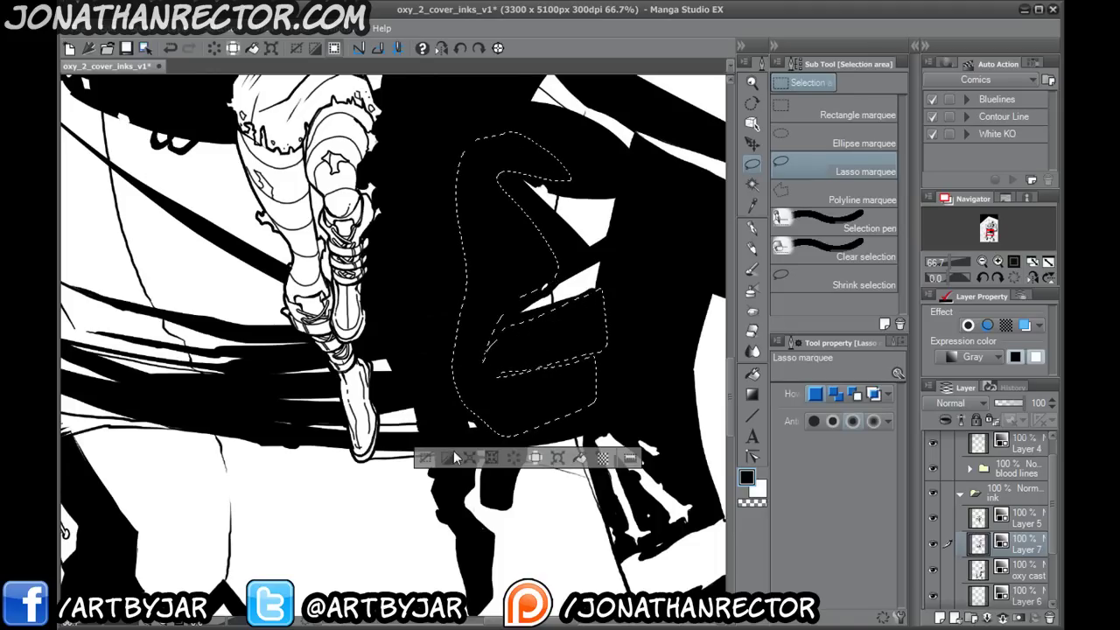
click(493, 458)
click(432, 456)
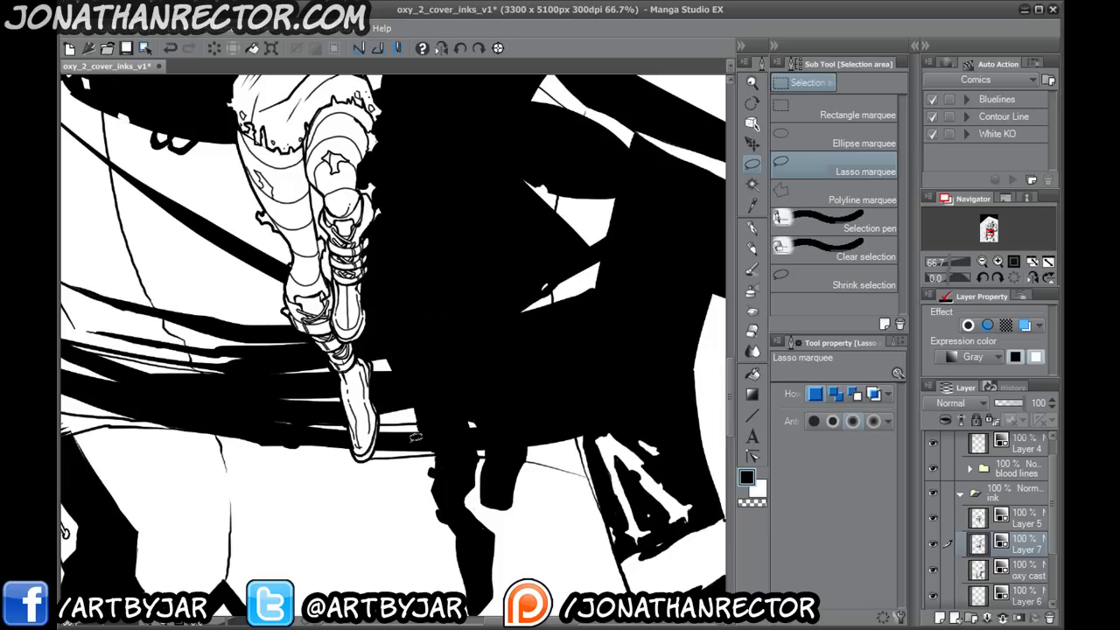
key(p)
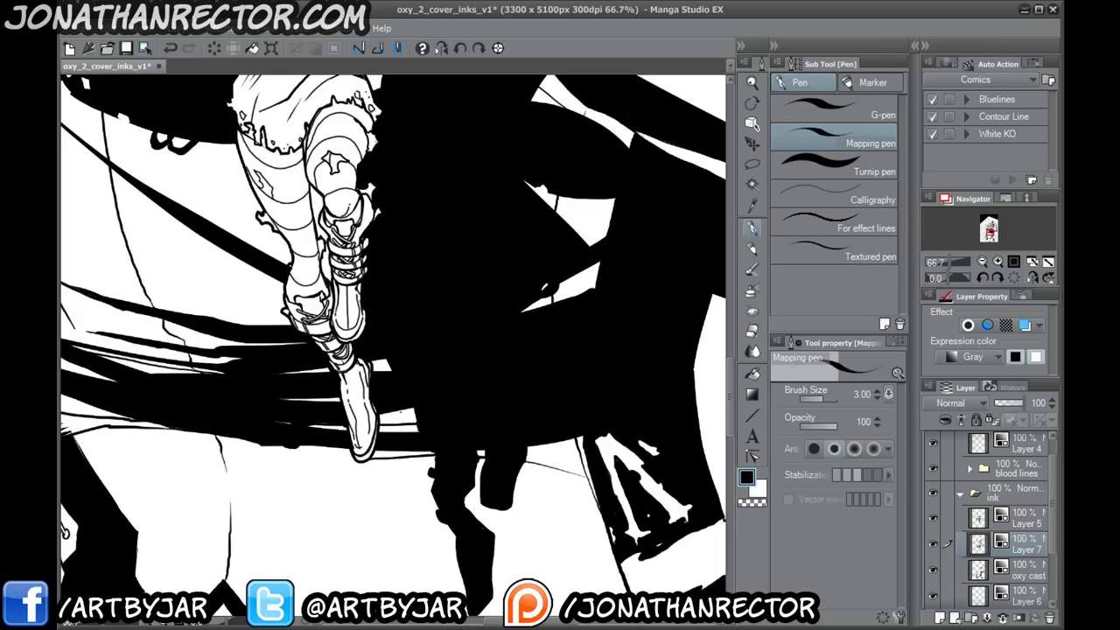
- Check the giant figure's blacks across the whole cover, comparing a mirrored view and Layer 7 switched off and on
scroll(404, 411, down, 3)
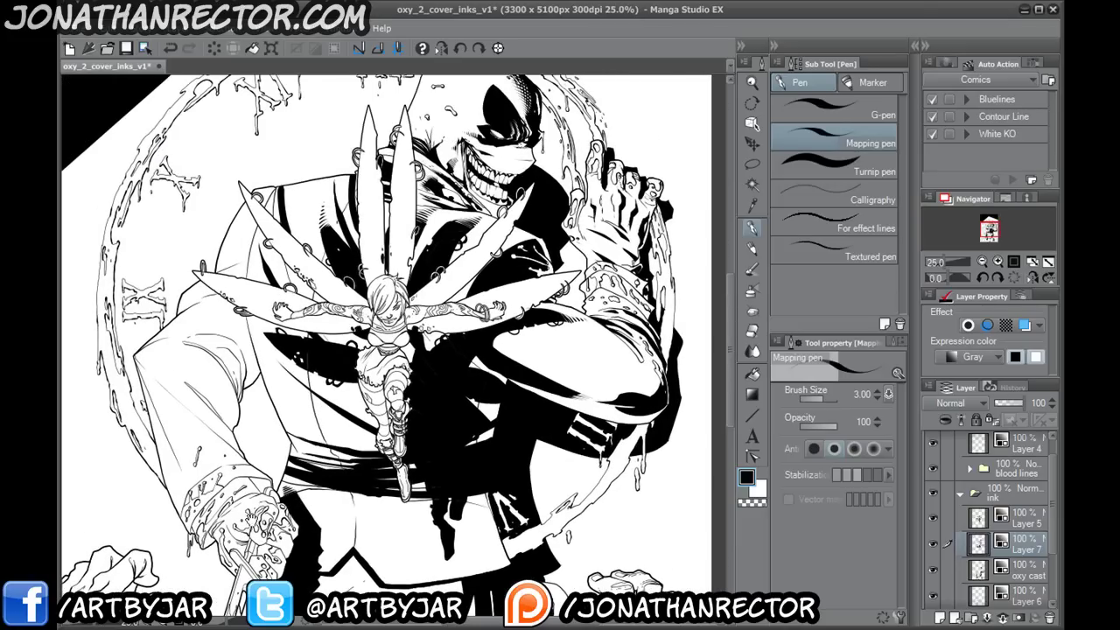
mouse_move(264, 526)
mouse_down()
mouse_move(268, 549)
mouse_move(280, 546)
mouse_up()
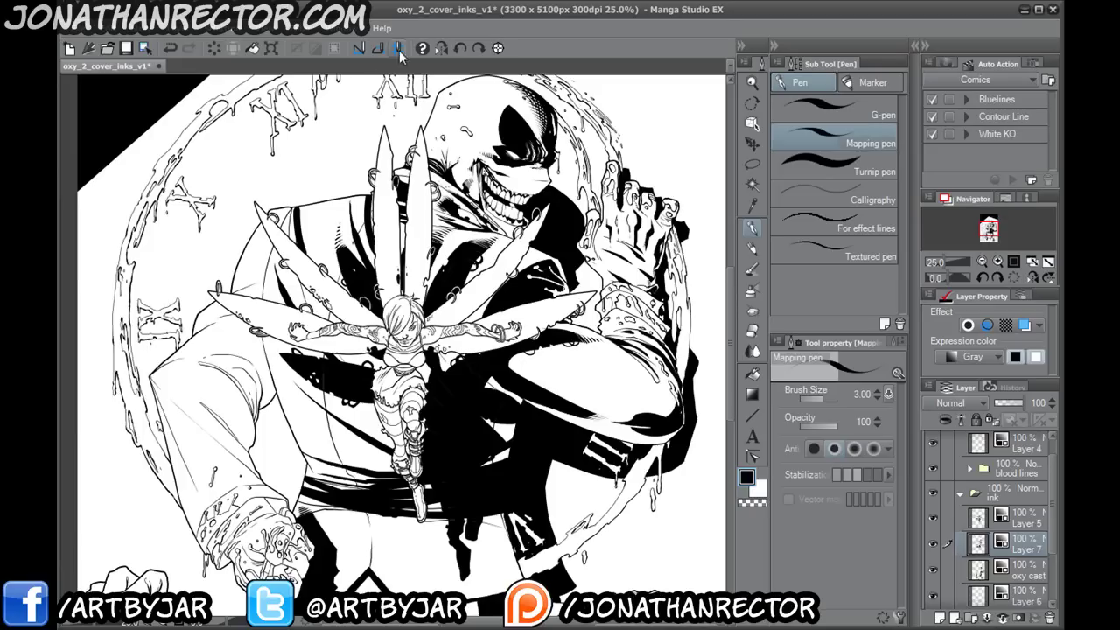
click(441, 48)
drag(254, 508, 332, 498)
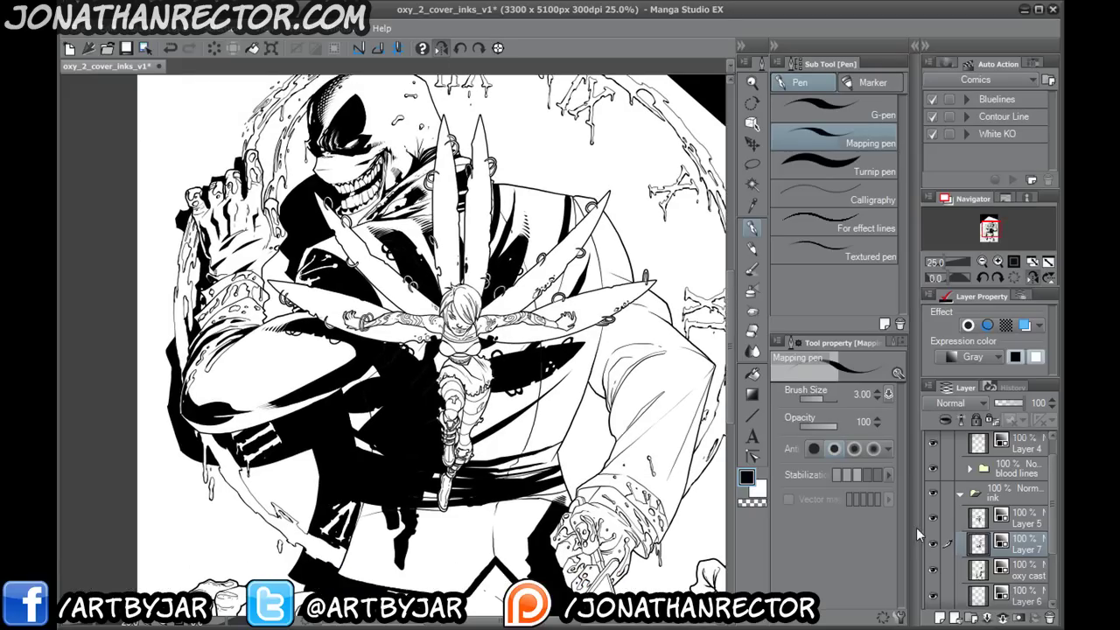
click(934, 545)
click(936, 545)
click(440, 50)
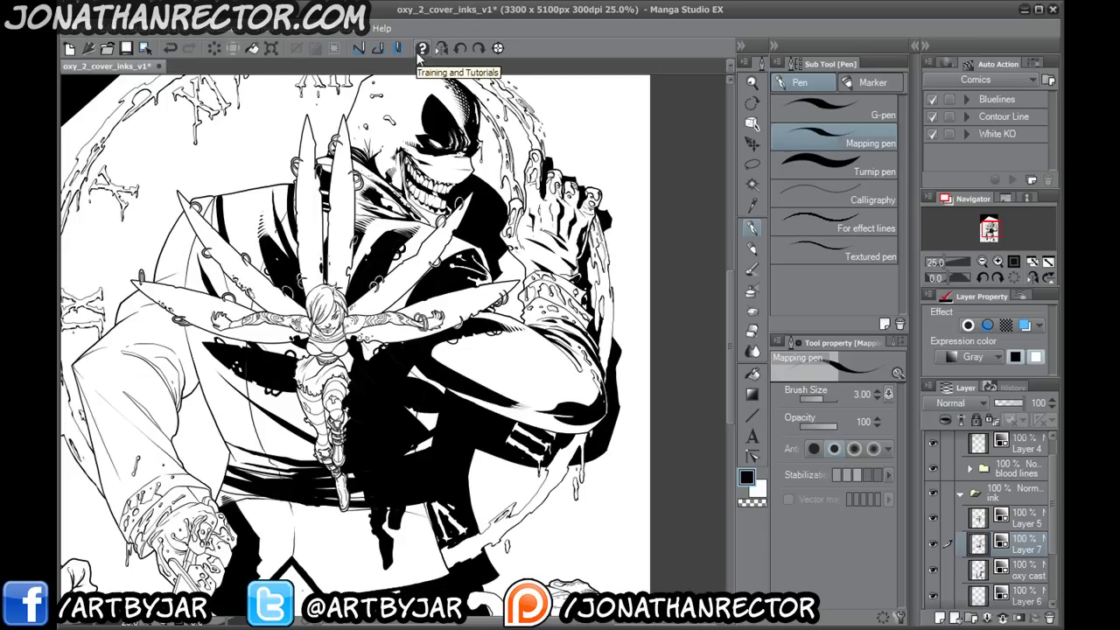
scroll(418, 446, up, 2)
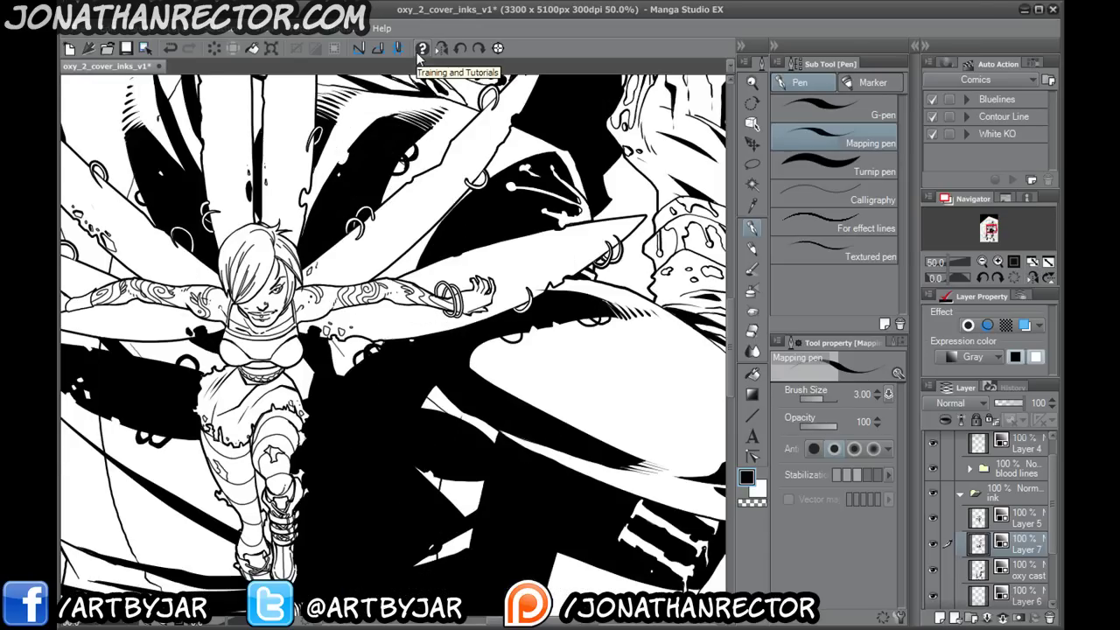
scroll(1036, 523, down, 2)
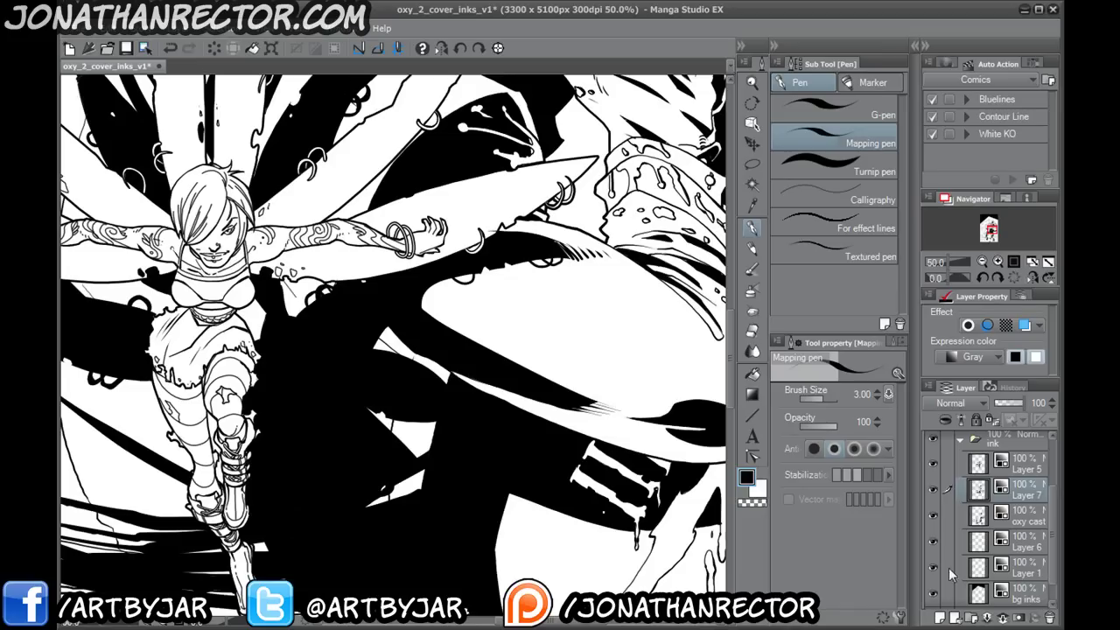
- Add a new layer directly above the Background layer and reduce the Mapping pen's brush size to 0.60
scroll(1015, 600, down, 1)
click(1011, 602)
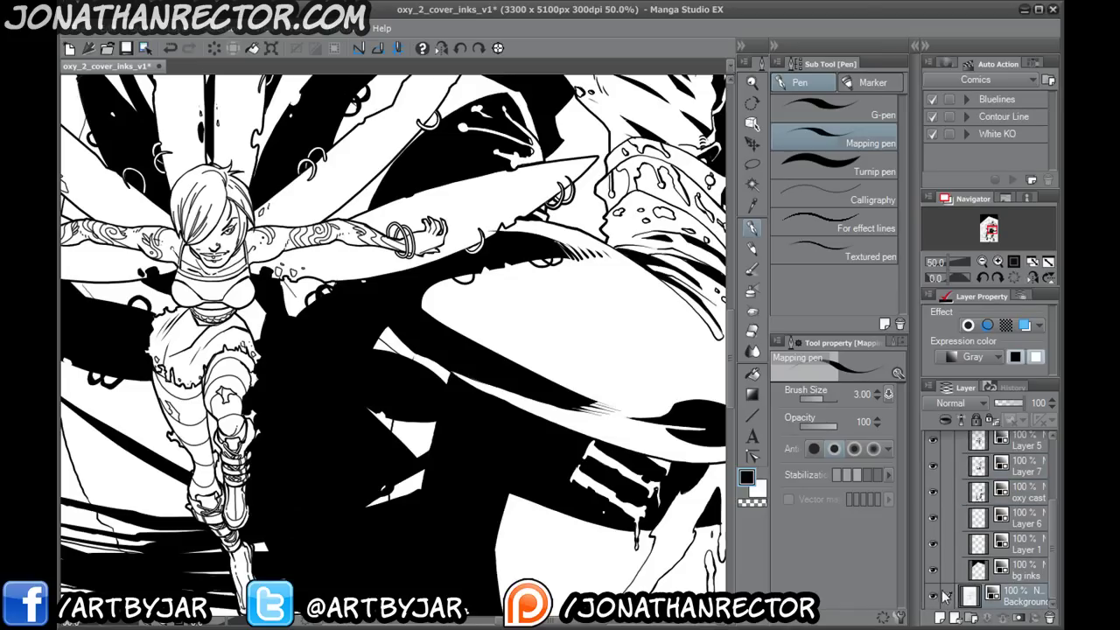
click(941, 618)
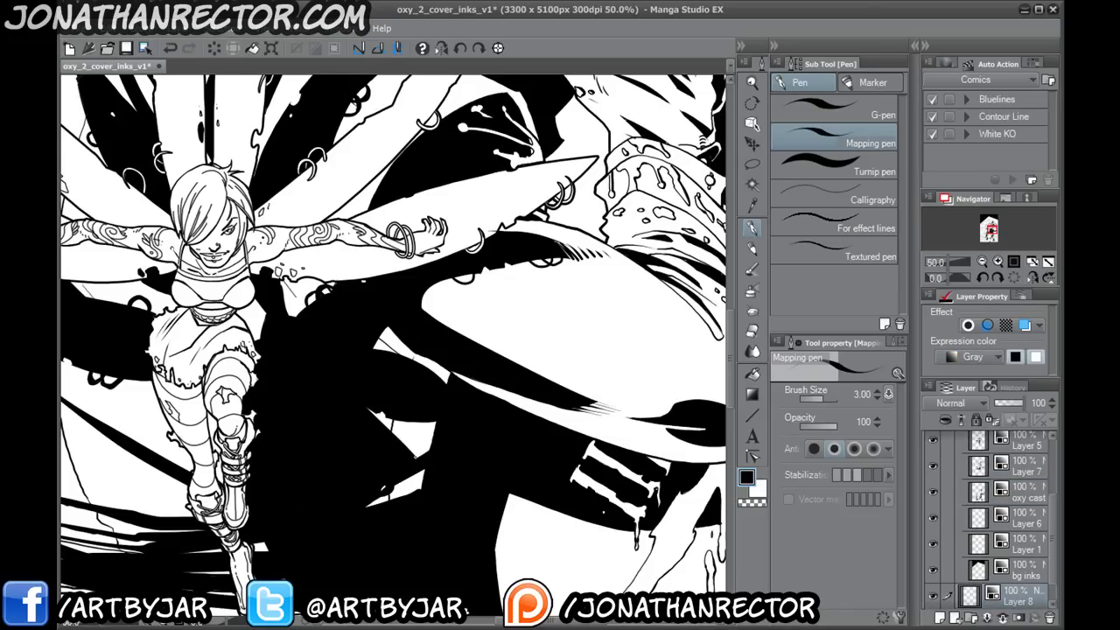
drag(579, 326, 603, 394)
key(bracketleft)
key(bracketleft)
key(bracketleft)
key(bracketleft)
key(bracketleft)
key(bracketleft)
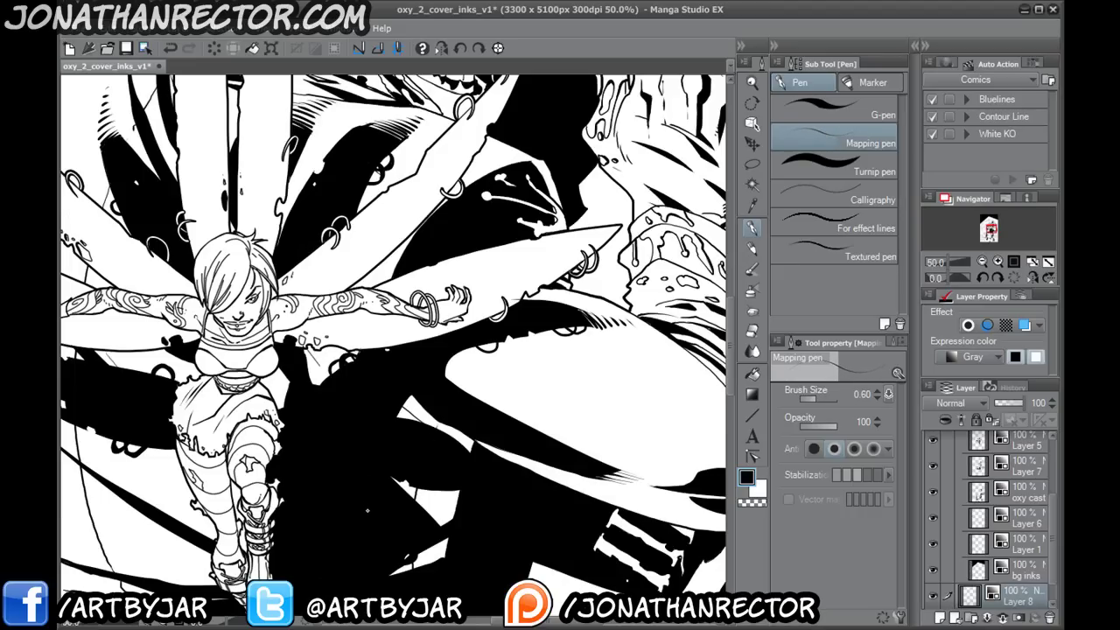
- Draw thin white contour lines through the girl's cast shadow at the cloth folds and along the sash's lower edge
drag(347, 477, 383, 403)
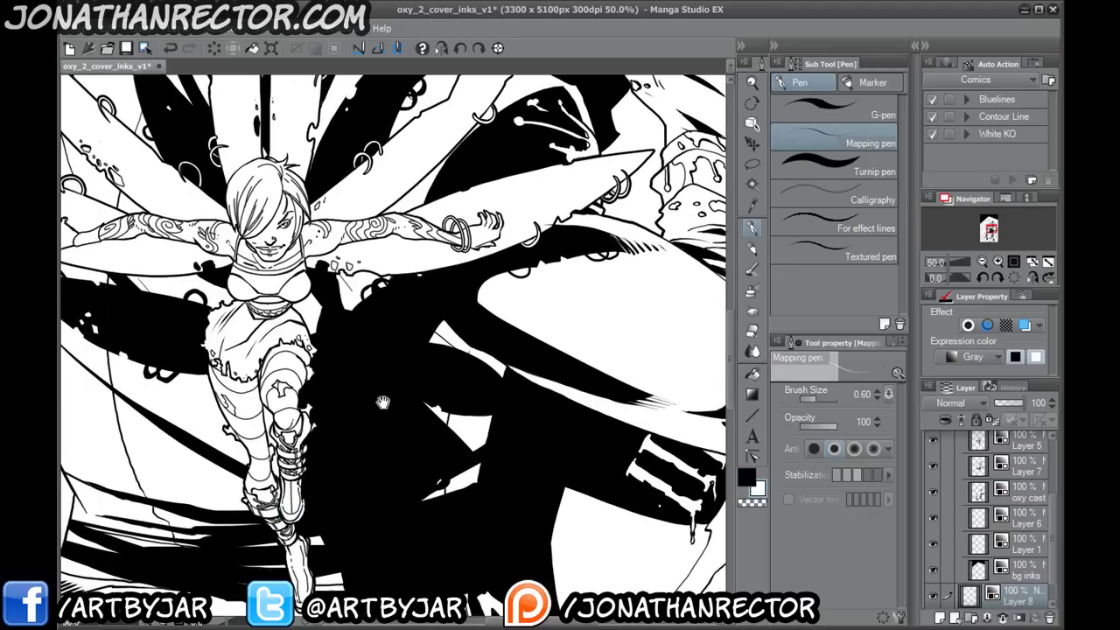
drag(456, 392, 448, 426)
drag(365, 456, 382, 273)
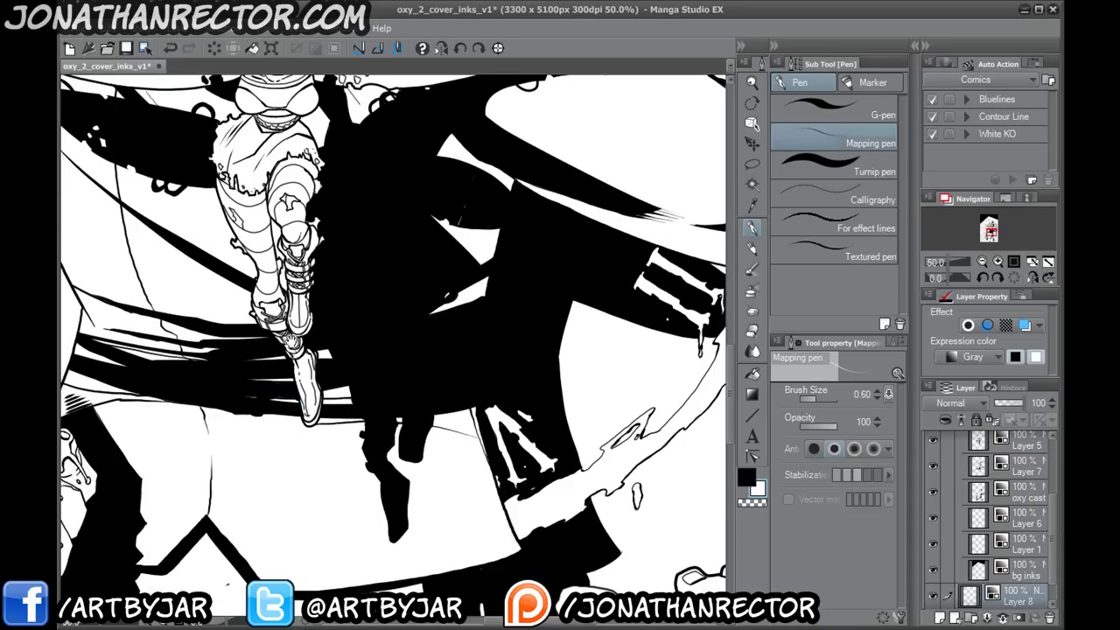
drag(321, 497, 355, 517)
drag(347, 449, 367, 449)
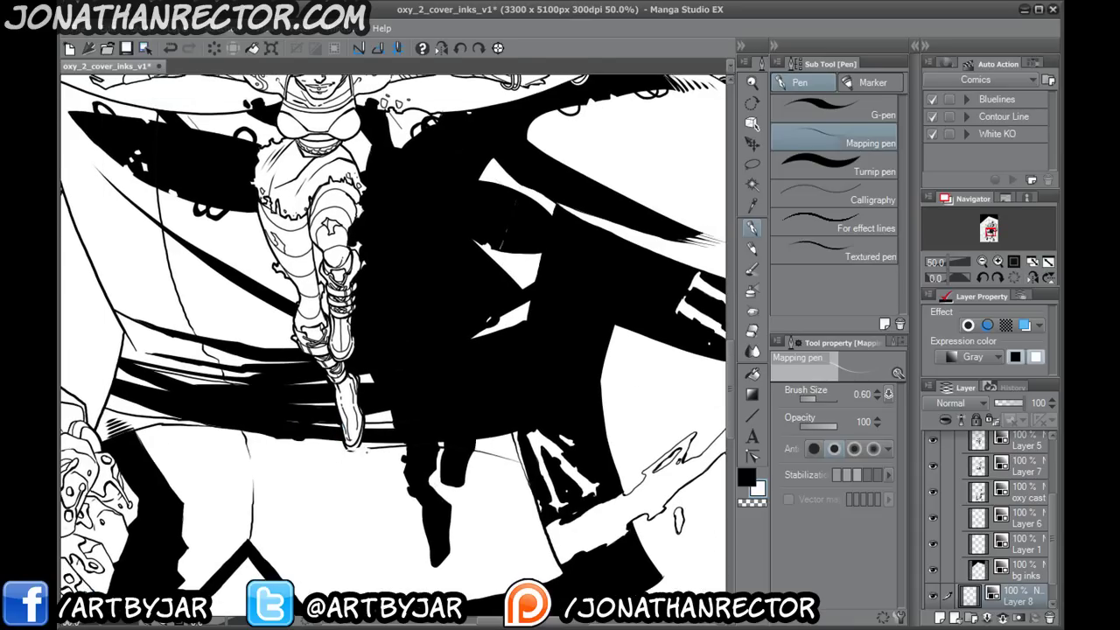
key(ctrl+z)
mouse_move(371, 449)
mouse_down()
mouse_move(404, 460)
mouse_move(459, 449)
mouse_move(518, 463)
mouse_up()
drag(182, 453, 308, 444)
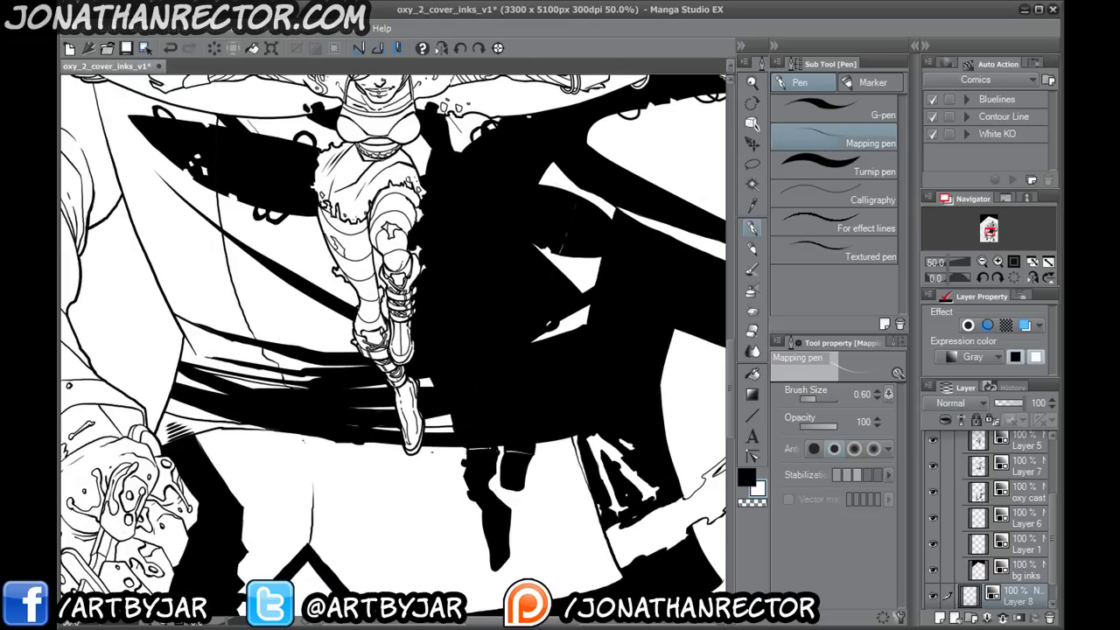
drag(201, 371, 299, 389)
- Compare the art with Layer 7 hidden and shown, and lower Layer 7's opacity to 76%
drag(355, 424, 417, 571)
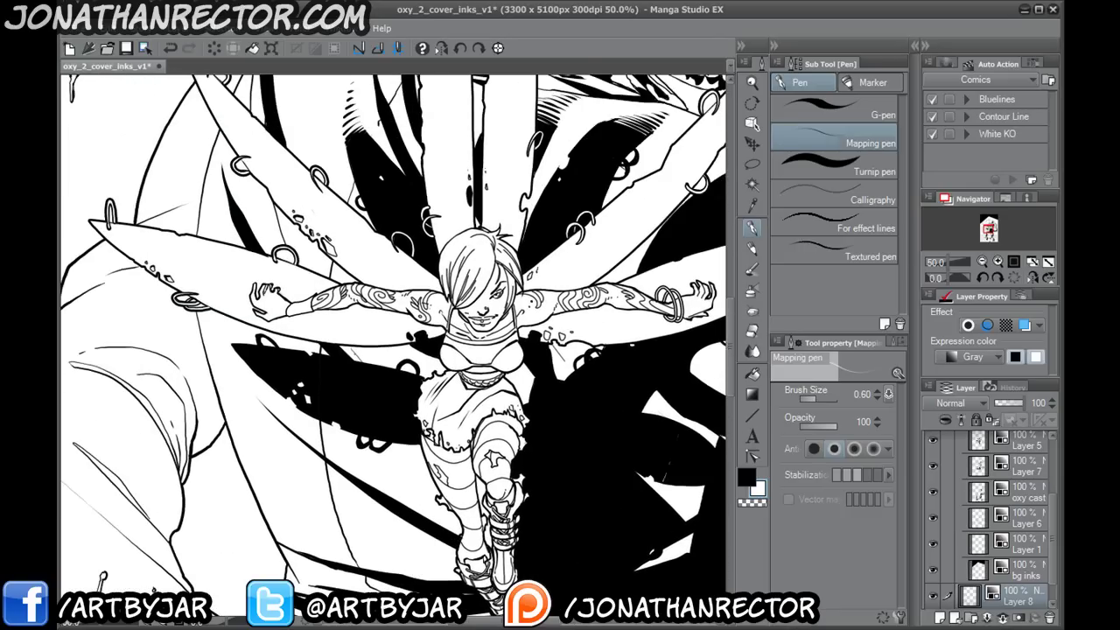
drag(345, 214, 394, 454)
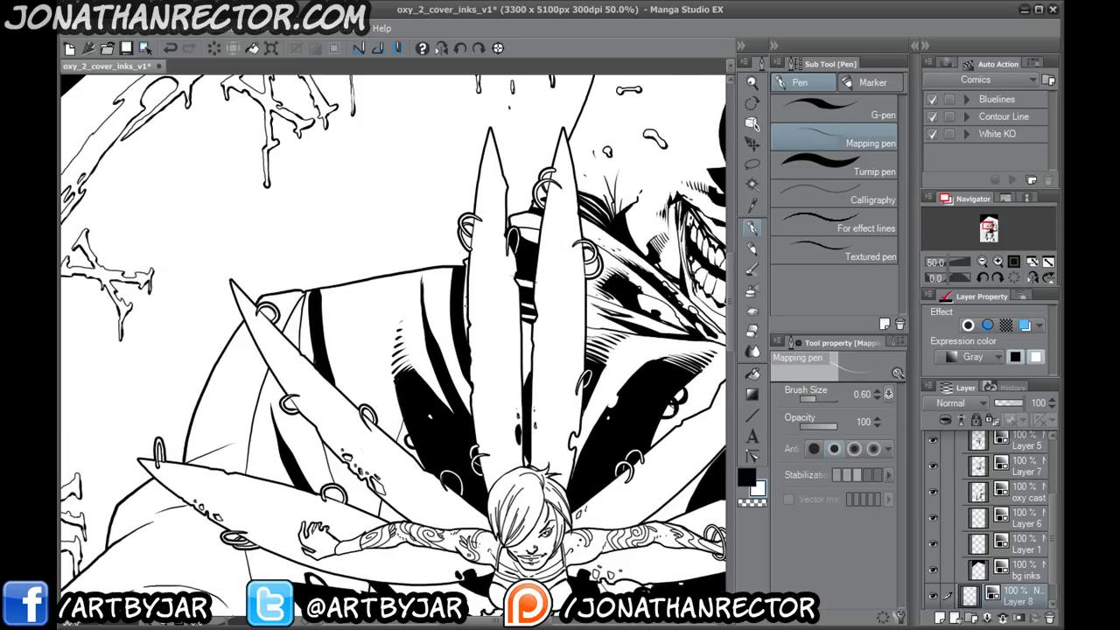
drag(412, 421, 248, 407)
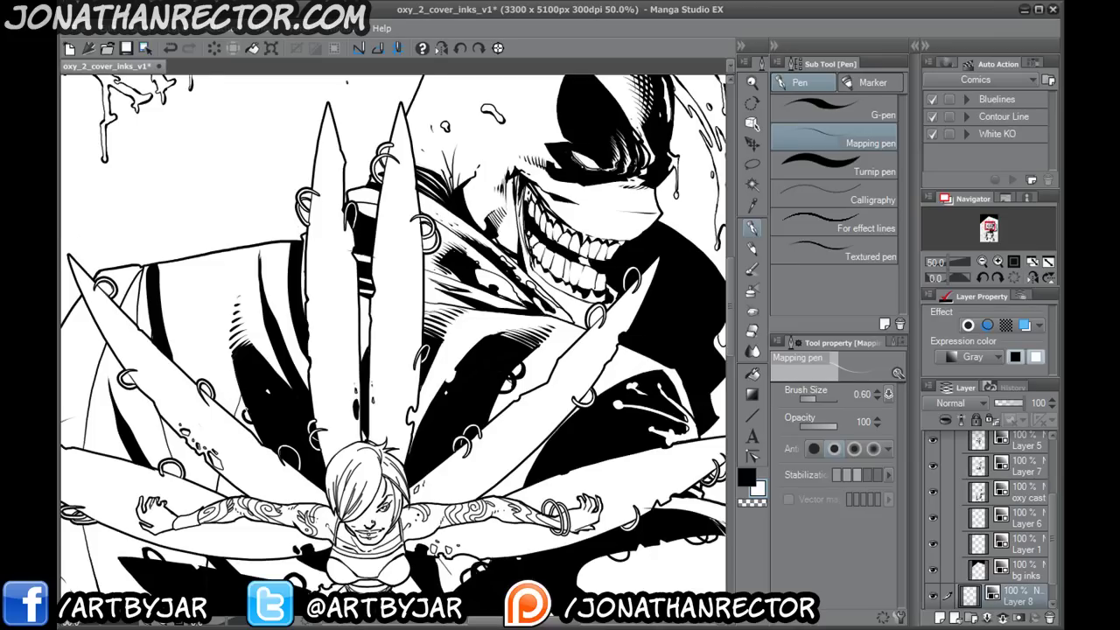
drag(344, 421, 179, 478)
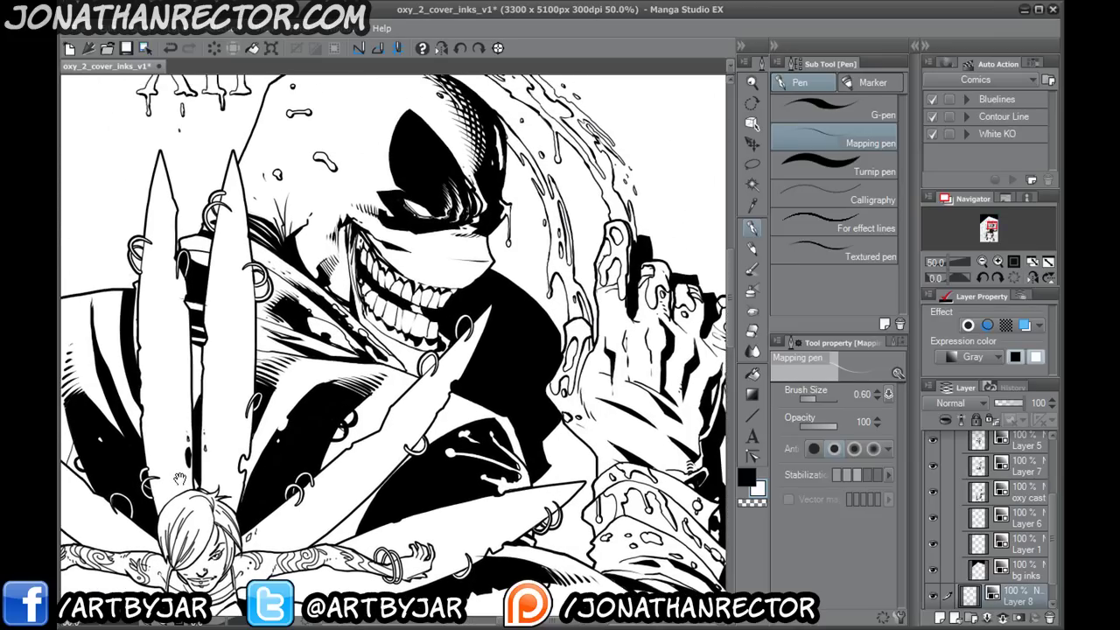
drag(192, 519, 352, 371)
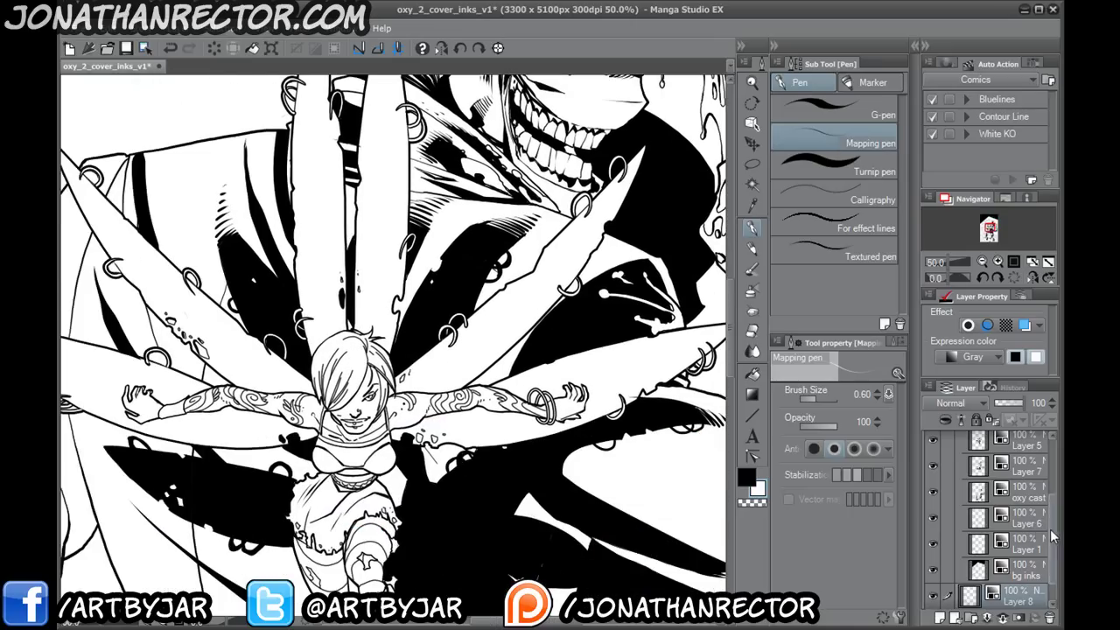
scroll(1042, 536, up, 4)
click(934, 569)
click(934, 569)
click(1015, 569)
drag(1024, 402, 1017, 403)
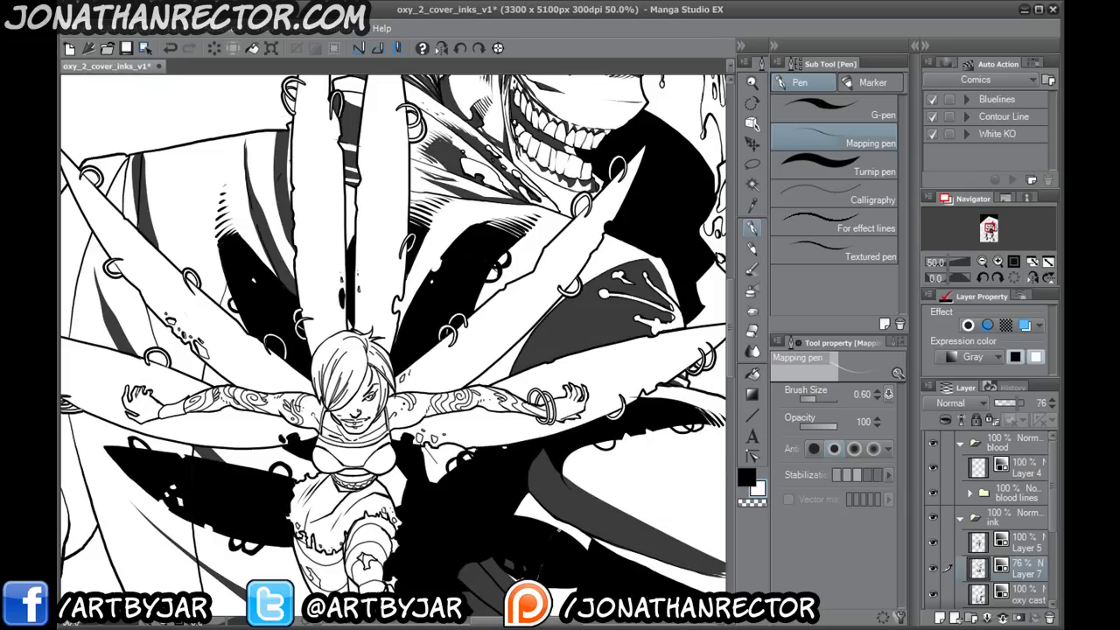
- Save the cover file
drag(422, 534, 378, 324)
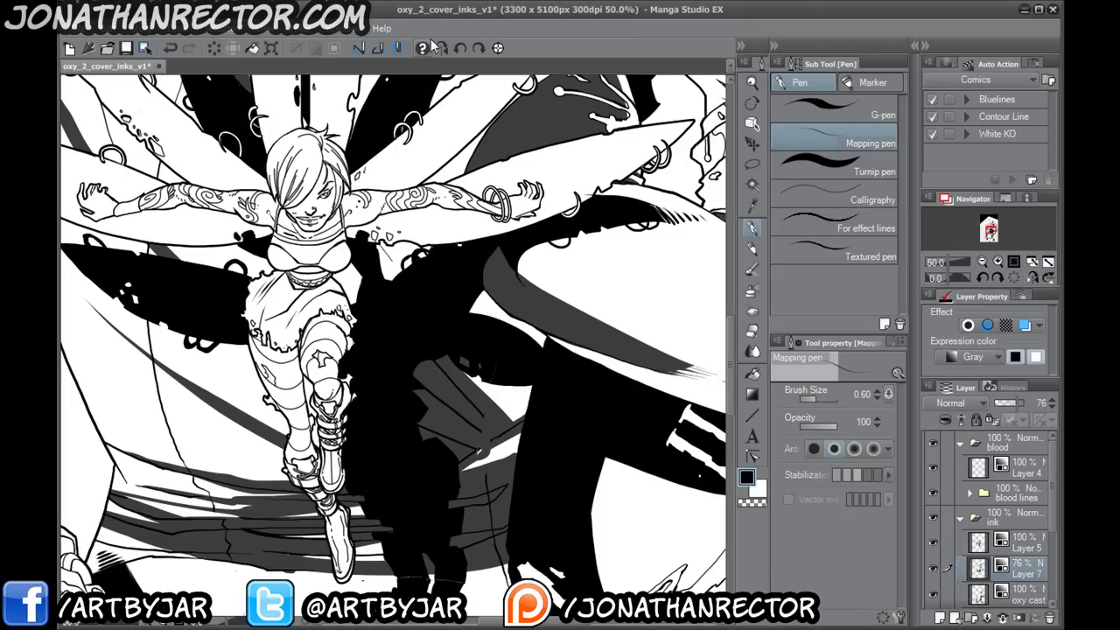
drag(294, 396, 330, 420)
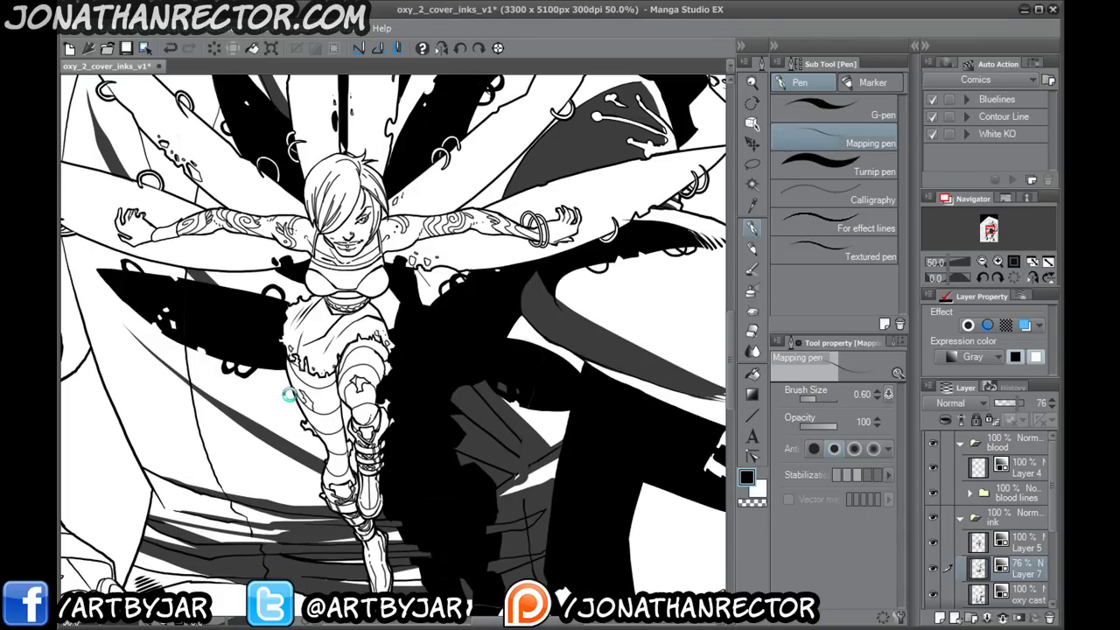
key(ctrl+s)
- Outline a long curved fold shadow in black on the giant's shoulder between the blades and mark its fill area with an X
scroll(508, 438, down, 3)
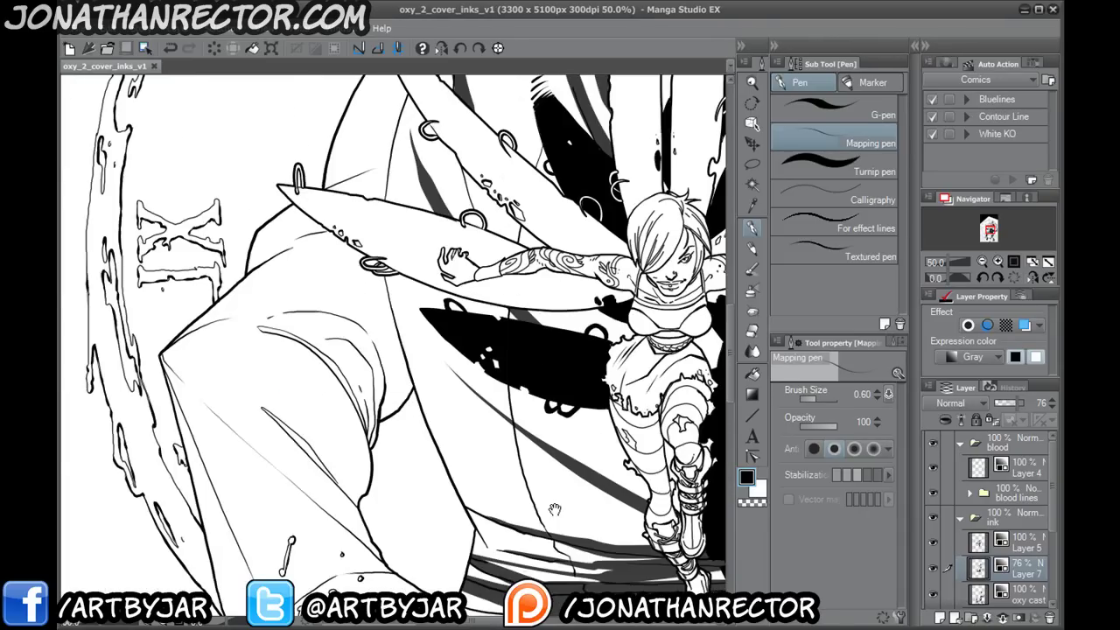
drag(199, 403, 173, 299)
drag(223, 340, 262, 458)
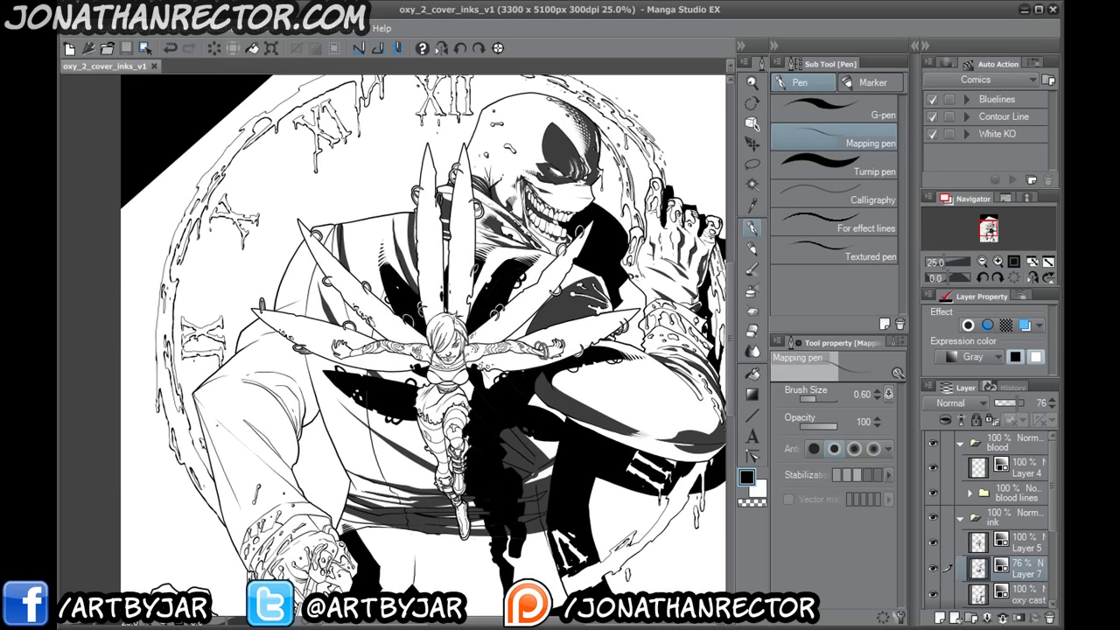
scroll(210, 403, up, 3)
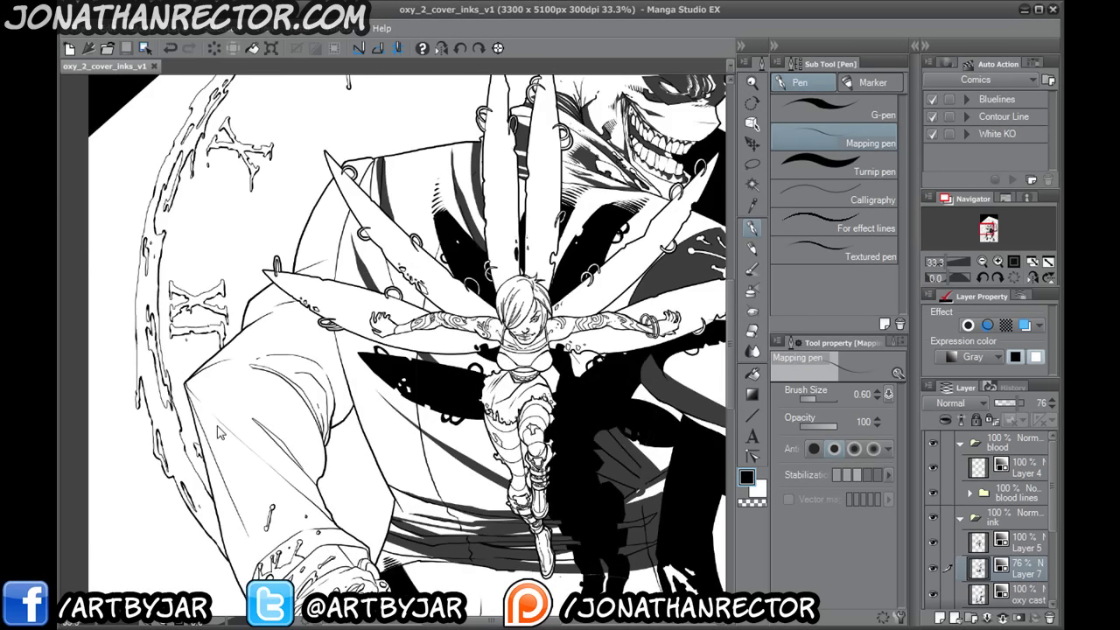
drag(368, 186, 325, 561)
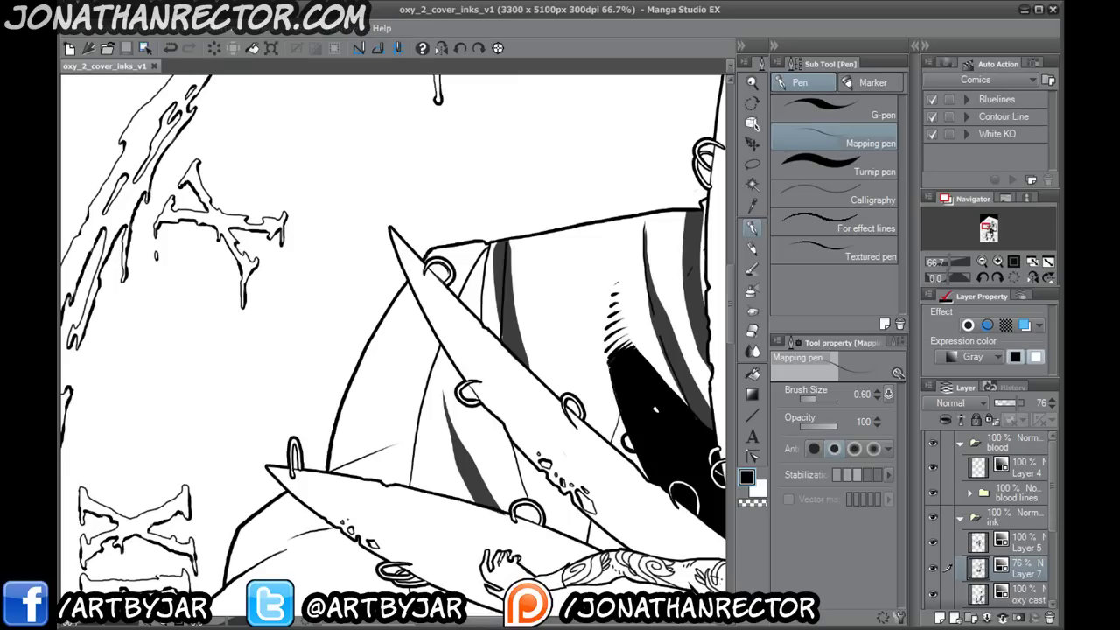
drag(357, 320, 427, 211)
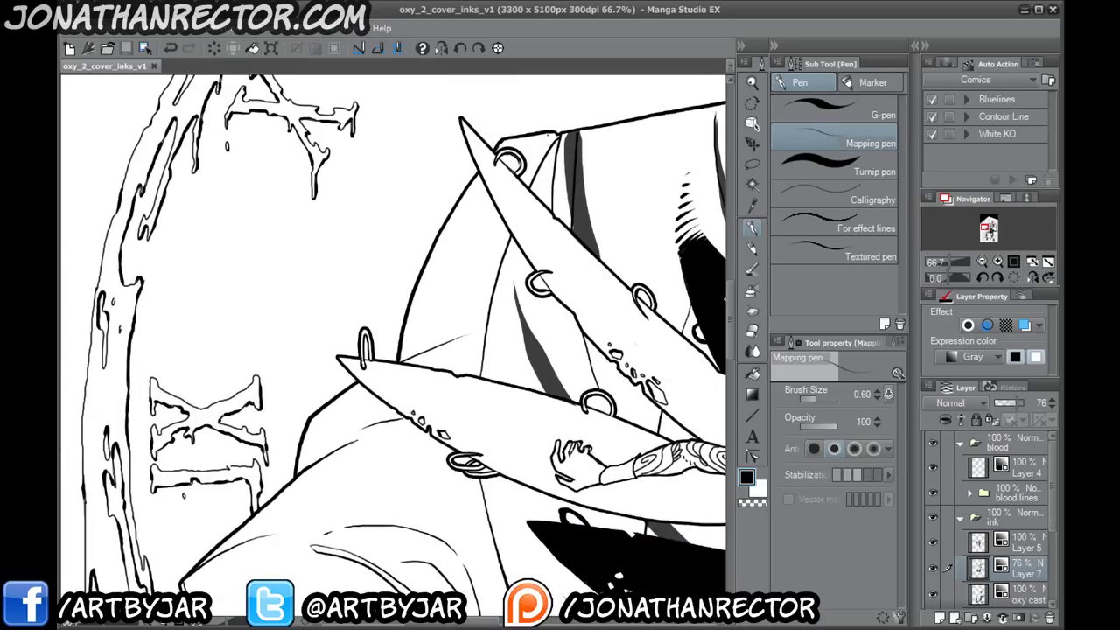
mouse_move(547, 132)
mouse_down()
mouse_move(514, 166)
mouse_move(443, 329)
mouse_up()
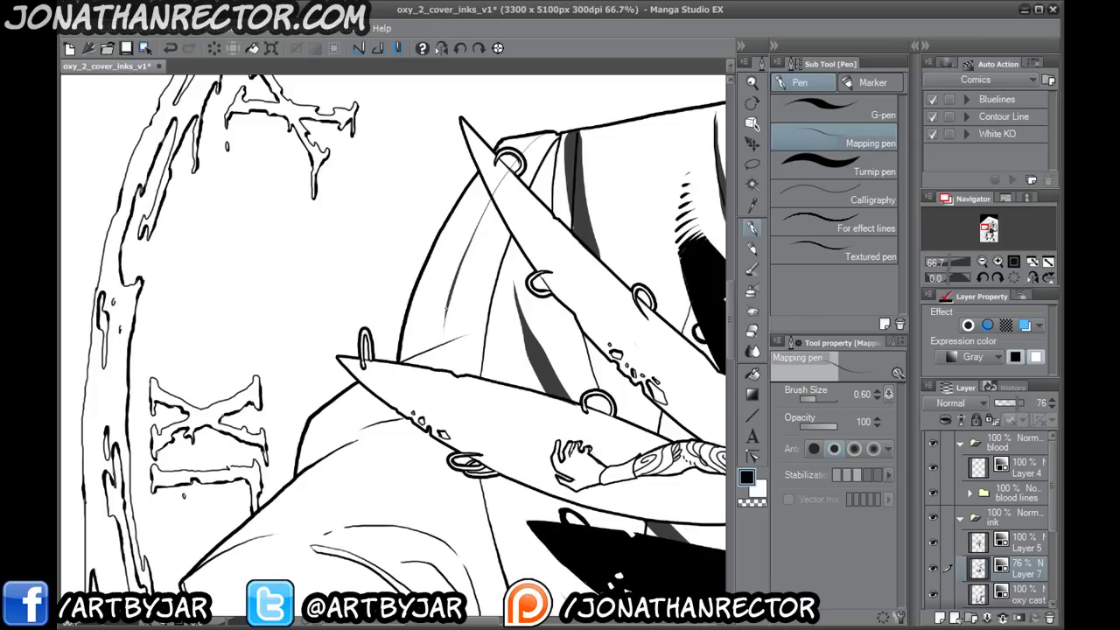
mouse_move(443, 326)
mouse_down()
mouse_move(424, 292)
mouse_move(436, 249)
mouse_up()
drag(454, 295, 449, 306)
drag(429, 266, 439, 236)
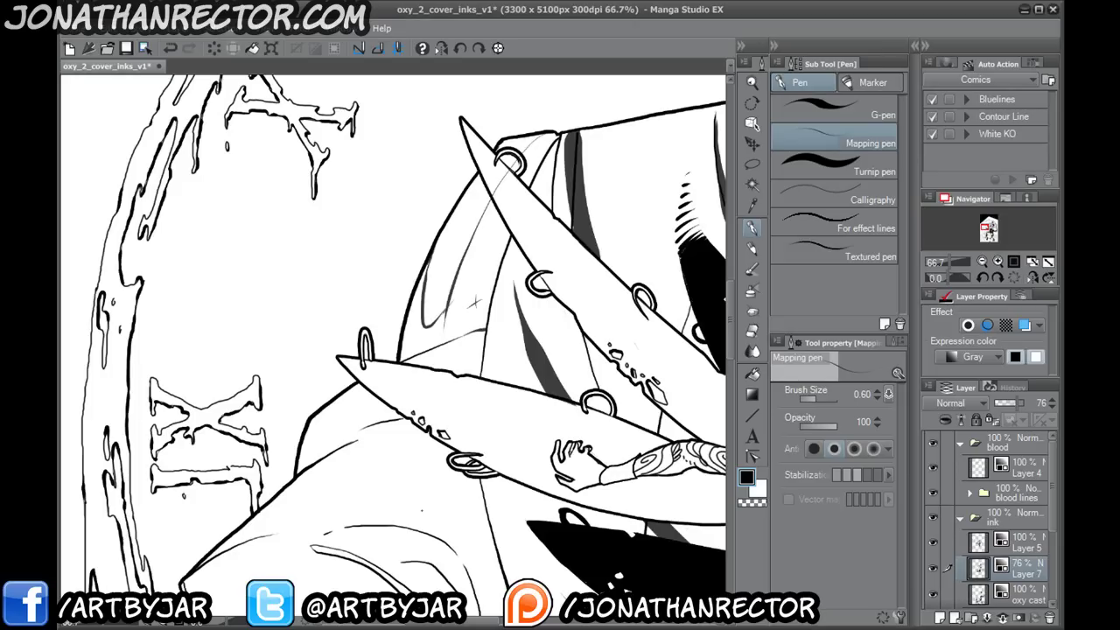
- Draw a curved shadow edge at the giant's armpit beneath the lowest blade and mark the area with an X
drag(514, 332, 181, 226)
drag(297, 339, 424, 532)
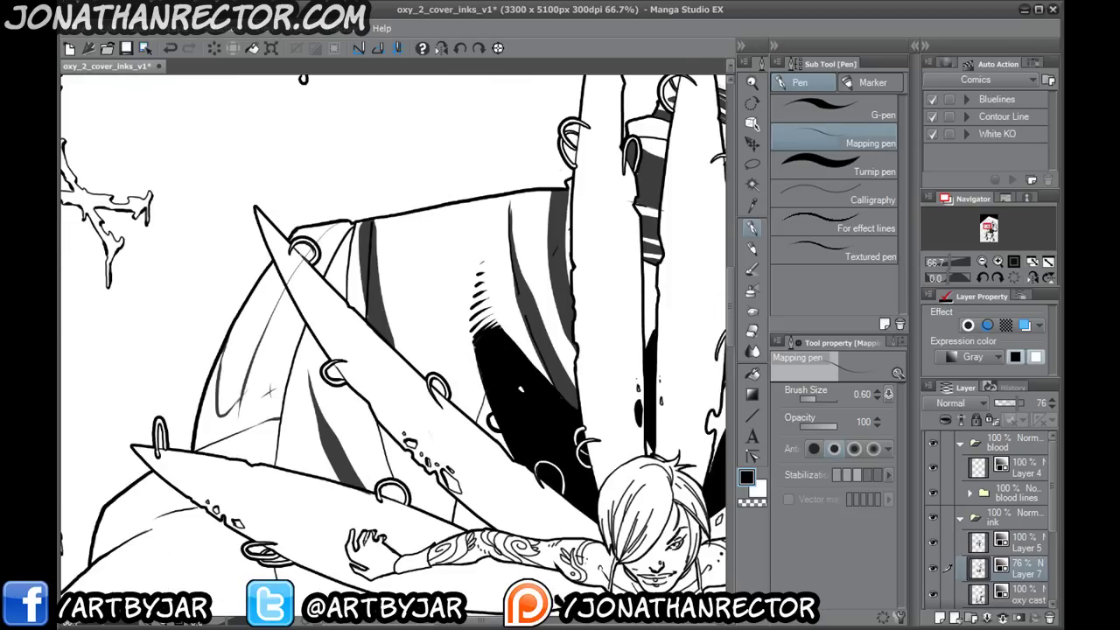
key(e)
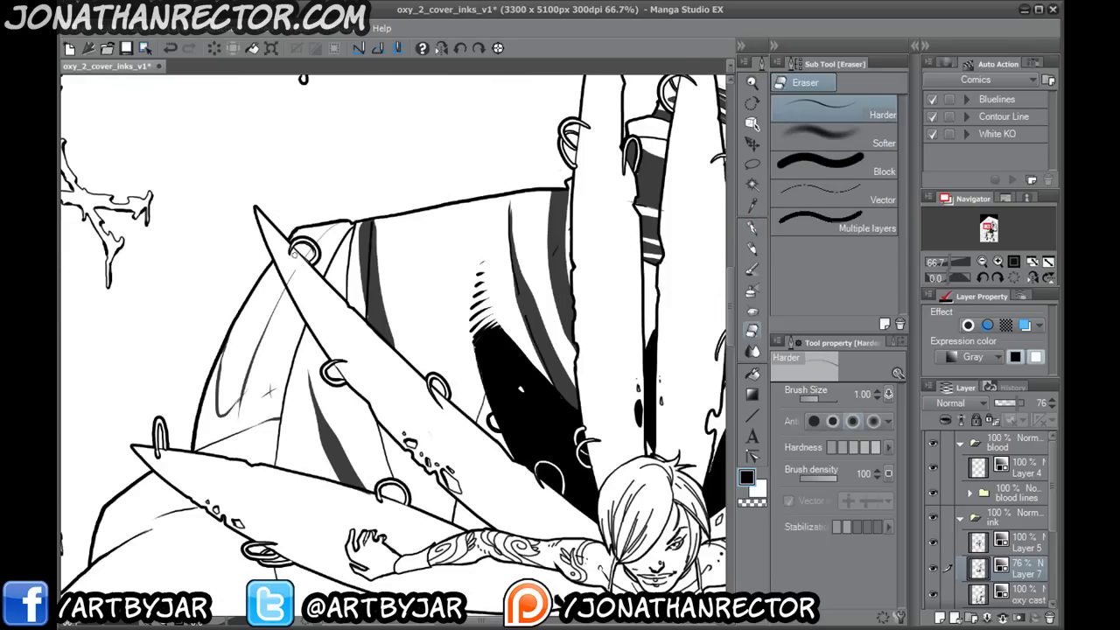
click(750, 227)
drag(120, 512, 279, 115)
drag(201, 456, 231, 490)
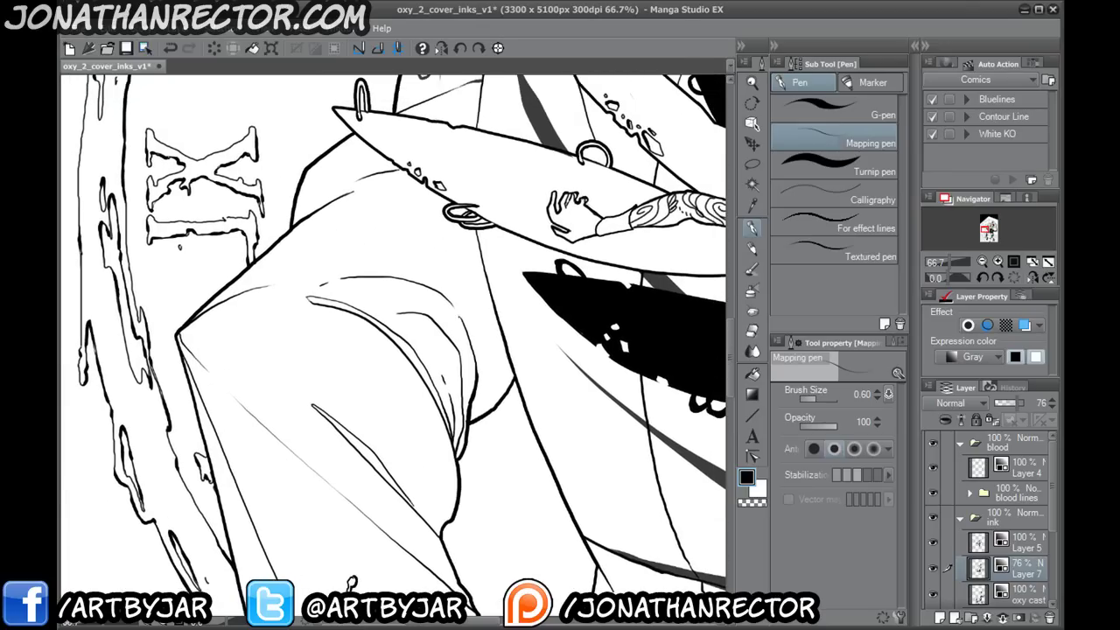
drag(464, 317, 484, 278)
drag(269, 499, 250, 270)
drag(245, 475, 282, 506)
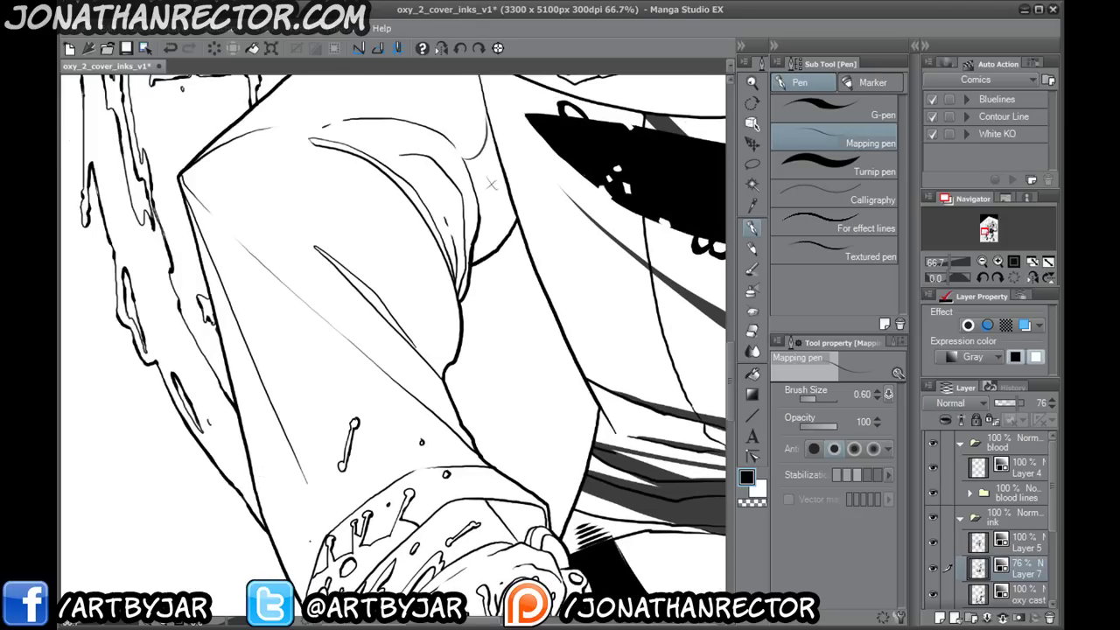
- Outline the shadow running from the elbow point along the sleeve crease, thicken the crease line and mark the area with an X
drag(217, 239, 256, 308)
mouse_move(219, 248)
mouse_down()
mouse_move(263, 219)
mouse_move(285, 229)
mouse_move(286, 273)
mouse_move(306, 317)
mouse_move(368, 392)
mouse_up()
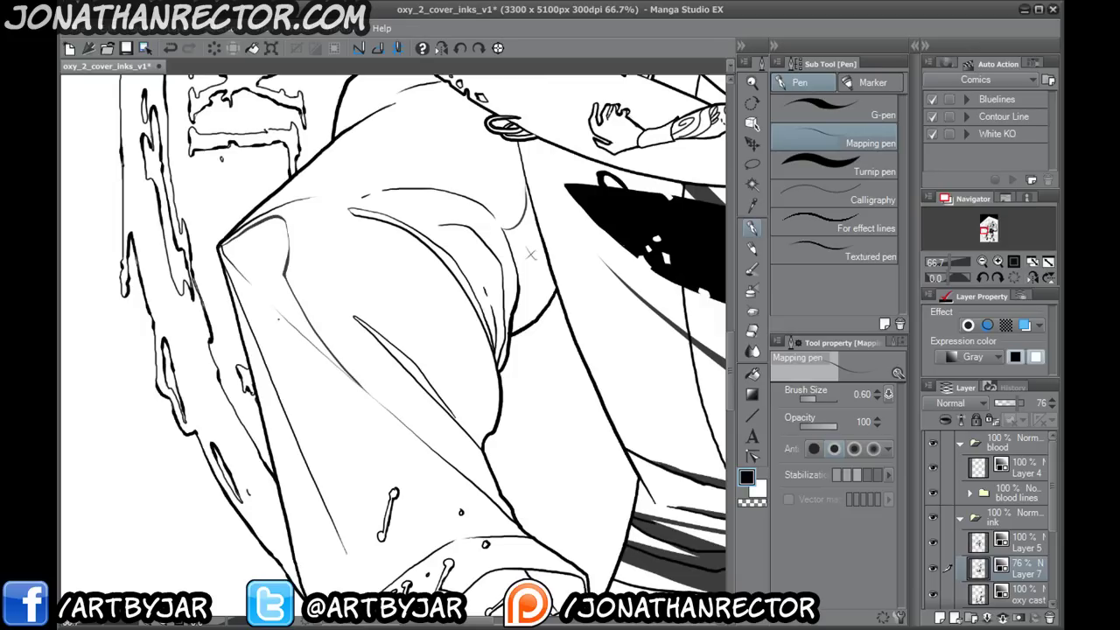
drag(247, 282, 387, 408)
drag(317, 349, 336, 362)
drag(296, 325, 301, 333)
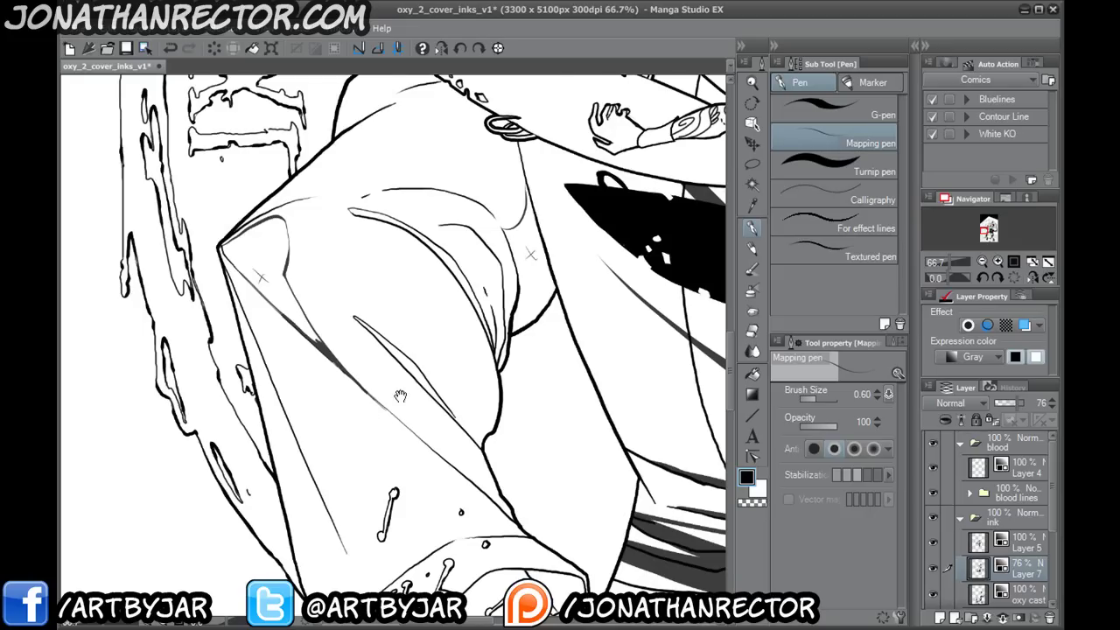
- Outline a pointed, curved shadow at the sleeve's inner elbow below the shoulder folds and mark its fill area with an X
drag(410, 360, 403, 293)
mouse_move(464, 249)
mouse_down()
mouse_move(468, 308)
mouse_move(411, 302)
mouse_up()
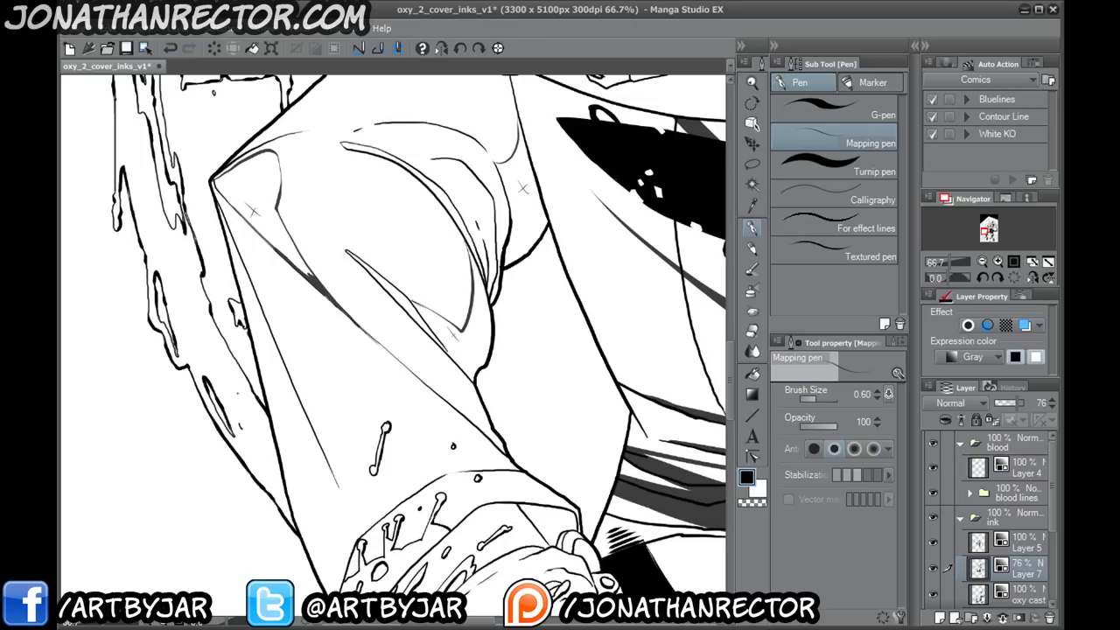
mouse_move(277, 448)
mouse_down()
mouse_move(295, 315)
mouse_move(348, 396)
mouse_up()
- Outline jagged, pointed shadows along the outer edge of the forearm sleeve above the cuff and mark their fill areas with X's
drag(289, 298, 299, 333)
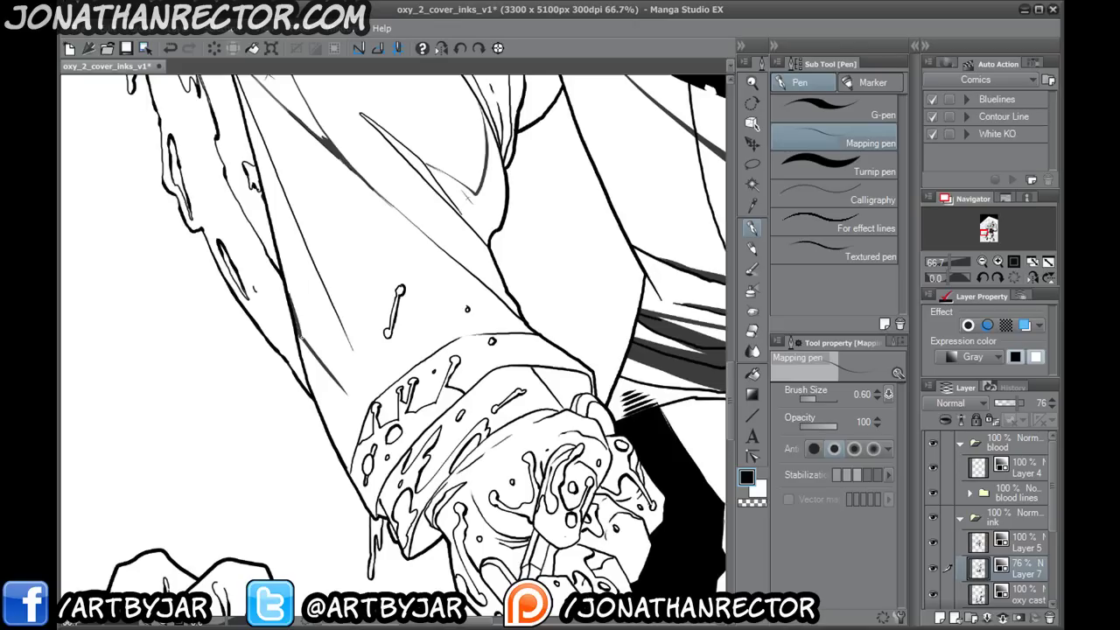
drag(314, 290, 332, 375)
drag(301, 234, 343, 357)
mouse_move(339, 354)
mouse_down()
mouse_move(368, 398)
mouse_move(352, 349)
mouse_move(378, 396)
mouse_up()
mouse_move(338, 427)
mouse_down()
mouse_move(354, 390)
mouse_move(346, 440)
mouse_up()
drag(313, 372, 323, 384)
mouse_move(322, 374)
mouse_down()
mouse_move(314, 385)
mouse_move(329, 468)
mouse_move(296, 333)
mouse_move(336, 343)
mouse_up()
drag(337, 332, 330, 342)
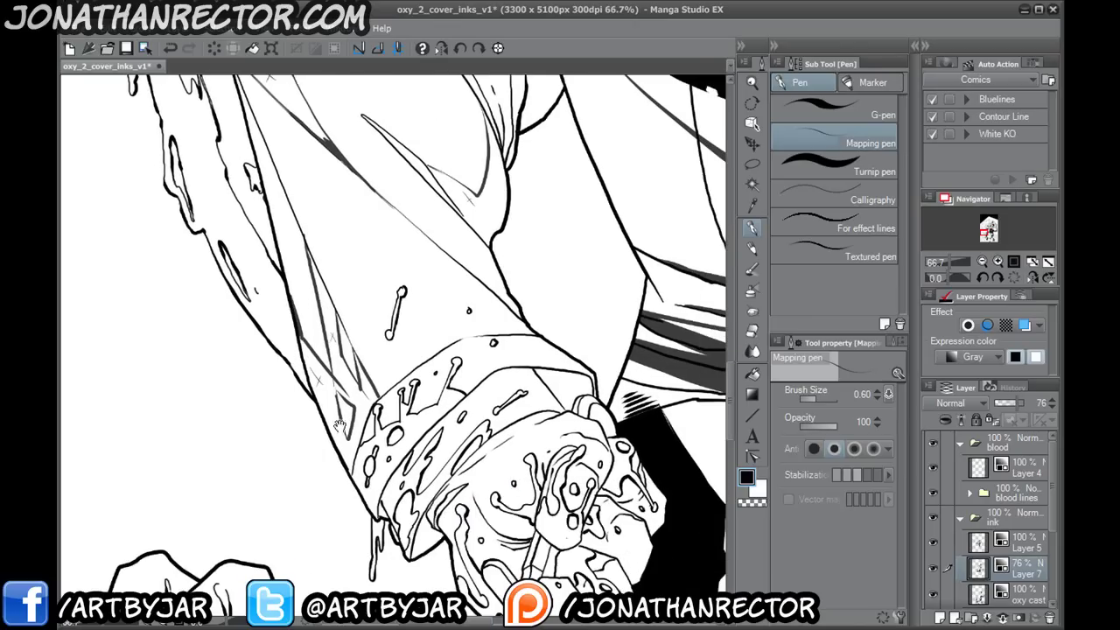
- Outline the shadow band inside the folded cuff around the wrist and mark the cuff areas to fill with X's
drag(330, 407, 275, 326)
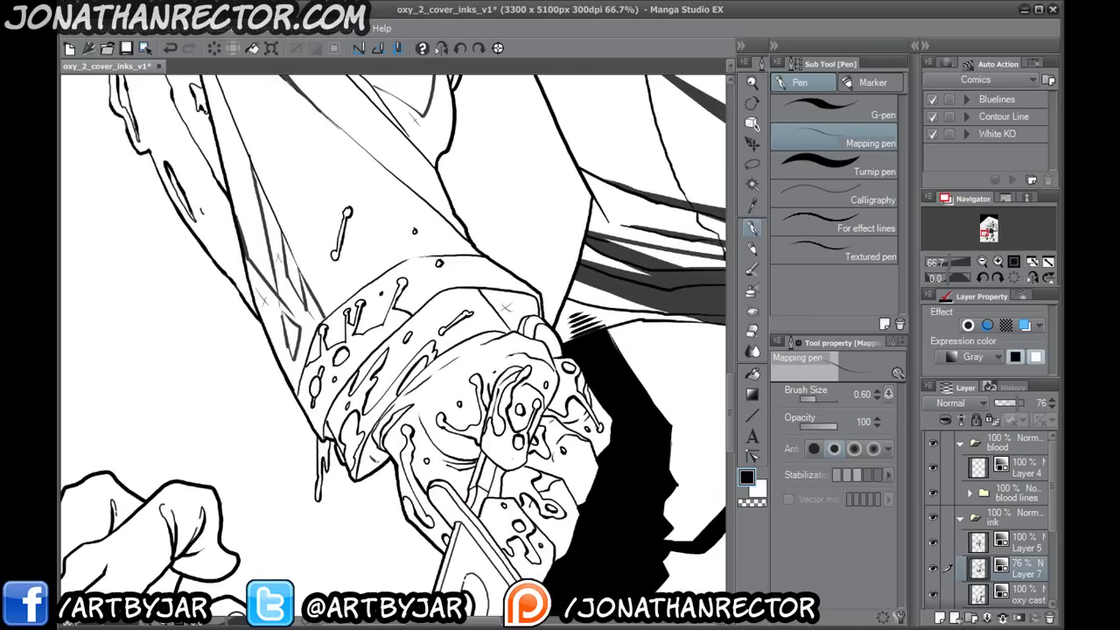
drag(328, 416, 339, 411)
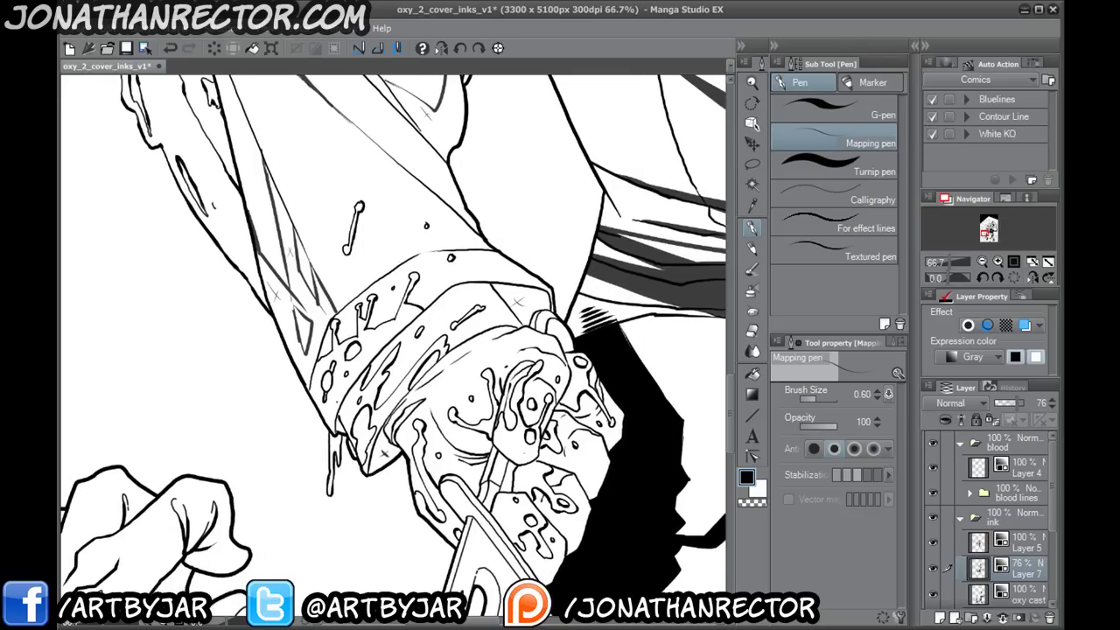
scroll(338, 404, up, 1)
drag(593, 248, 528, 239)
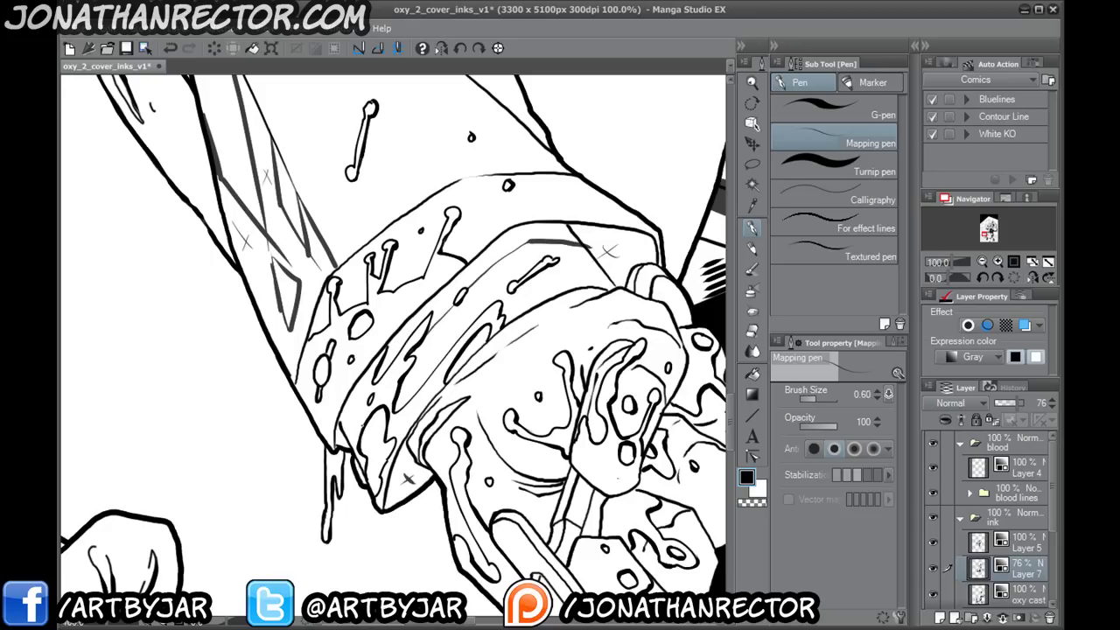
mouse_move(384, 409)
mouse_down()
mouse_move(373, 437)
mouse_move(382, 467)
mouse_move(368, 450)
mouse_move(340, 459)
mouse_move(267, 352)
mouse_up()
drag(267, 442, 398, 615)
- Fill the outlined shadow areas of the cuff around the giant's wrist with black, referencing all layers
click(752, 373)
click(590, 308)
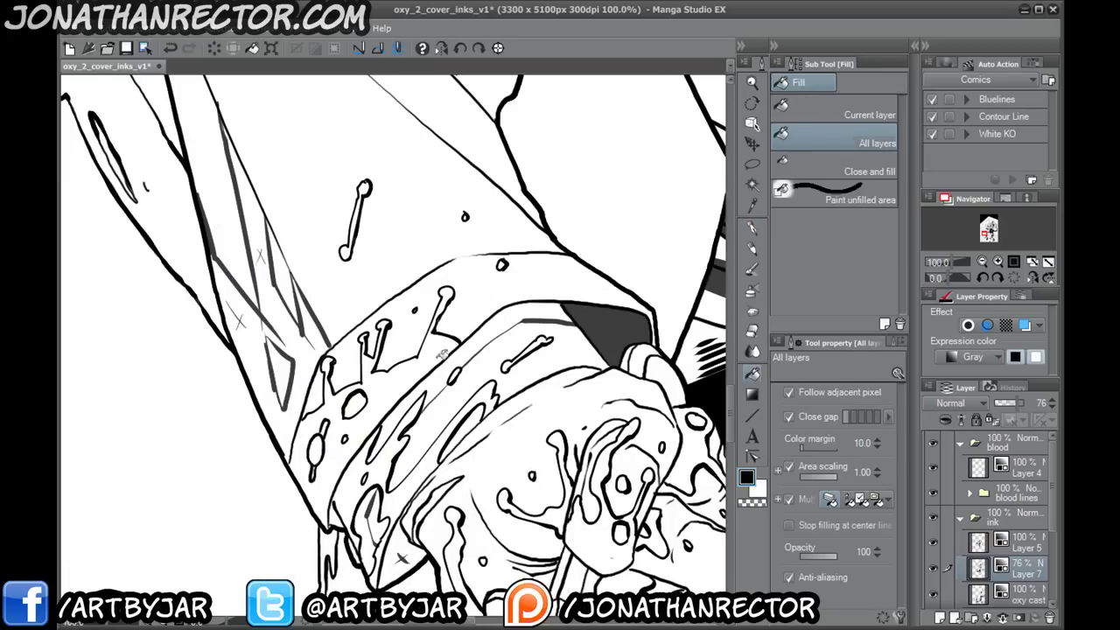
click(476, 347)
click(367, 504)
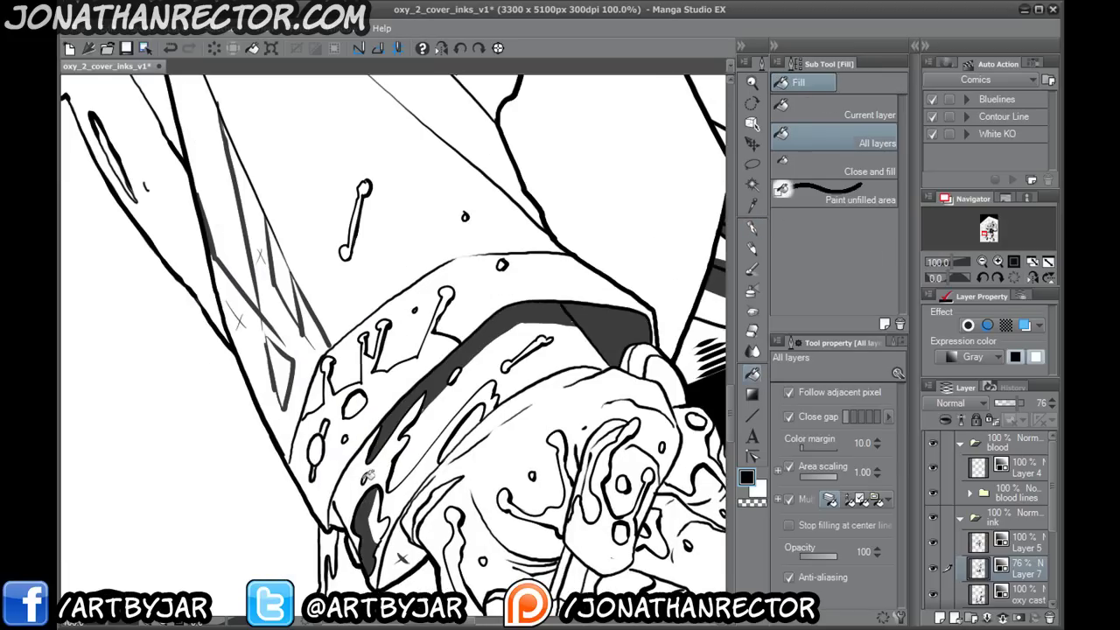
click(394, 547)
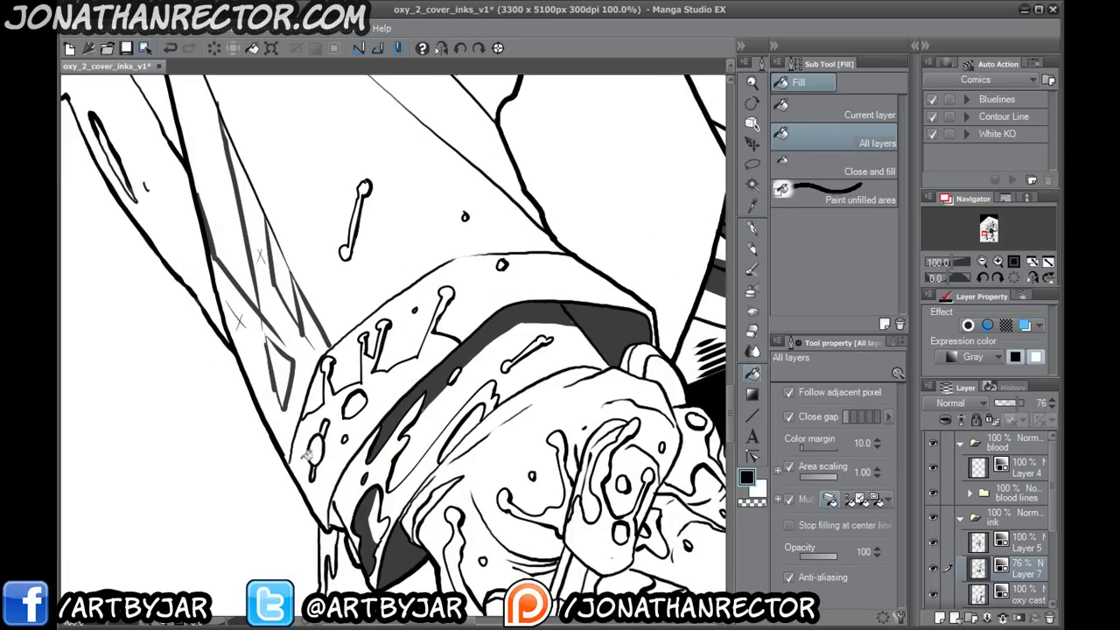
- Fill the outlined shadows on the lower forearm, the elbow point and the inner elbow with black
drag(276, 444, 296, 511)
click(303, 481)
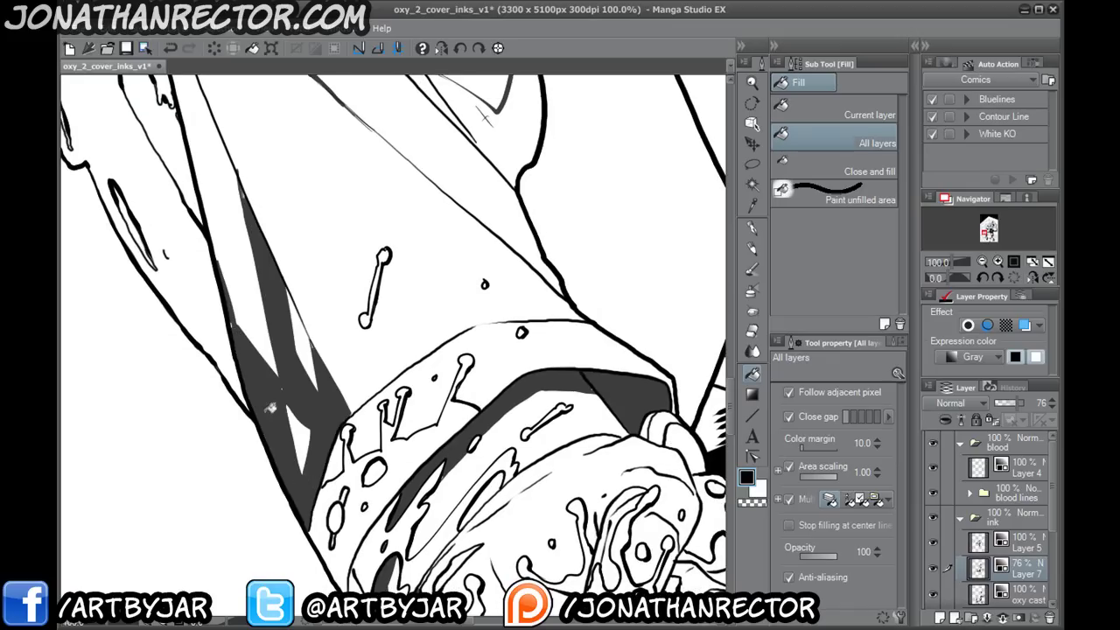
drag(262, 408, 291, 536)
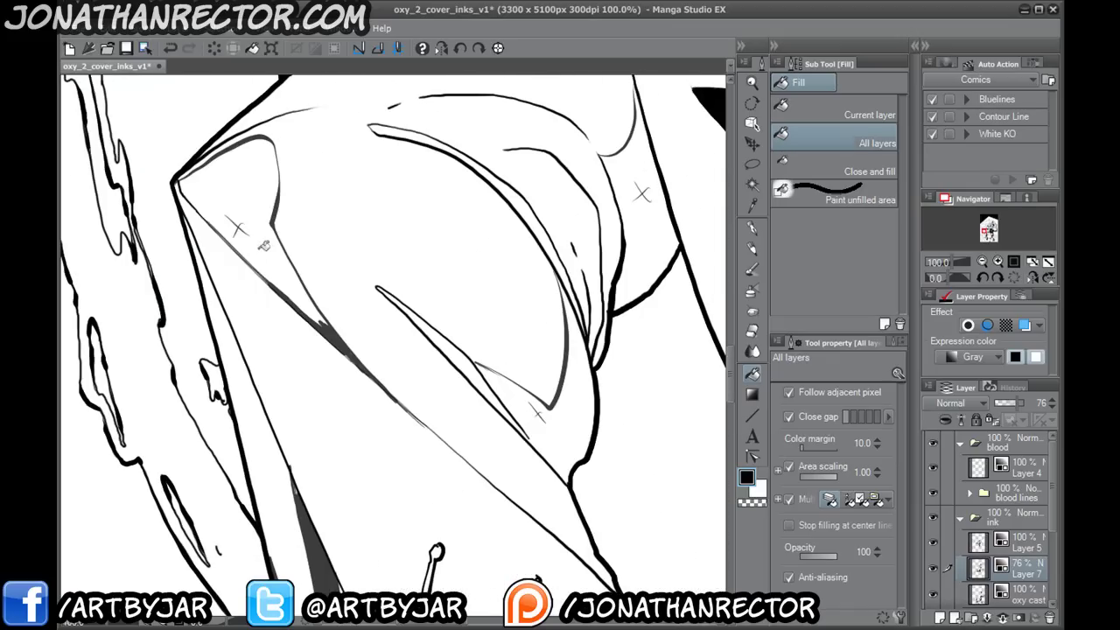
click(263, 249)
click(523, 387)
- Fill the marked armpit shadow below the lowest blade and the shoulder fold shadow above it with black
drag(513, 253, 500, 425)
click(616, 337)
drag(530, 318, 400, 546)
click(460, 196)
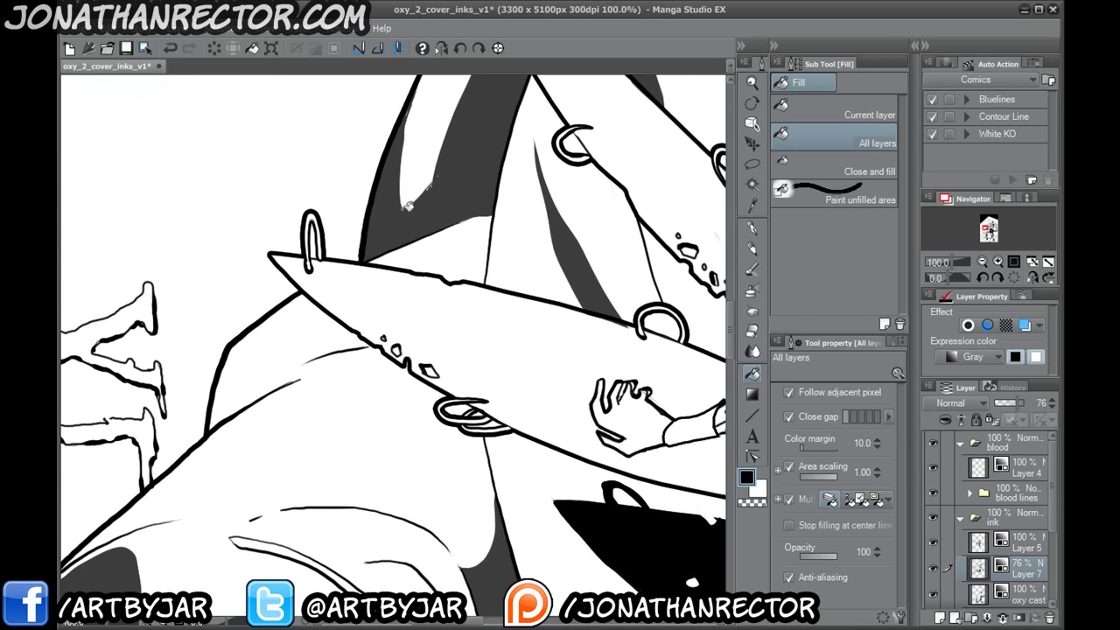
- Raise the opacity of Layer 7 to 100 so the shadows appear as solid black across the figure
scroll(408, 206, down, 1)
scroll(407, 206, down, 3)
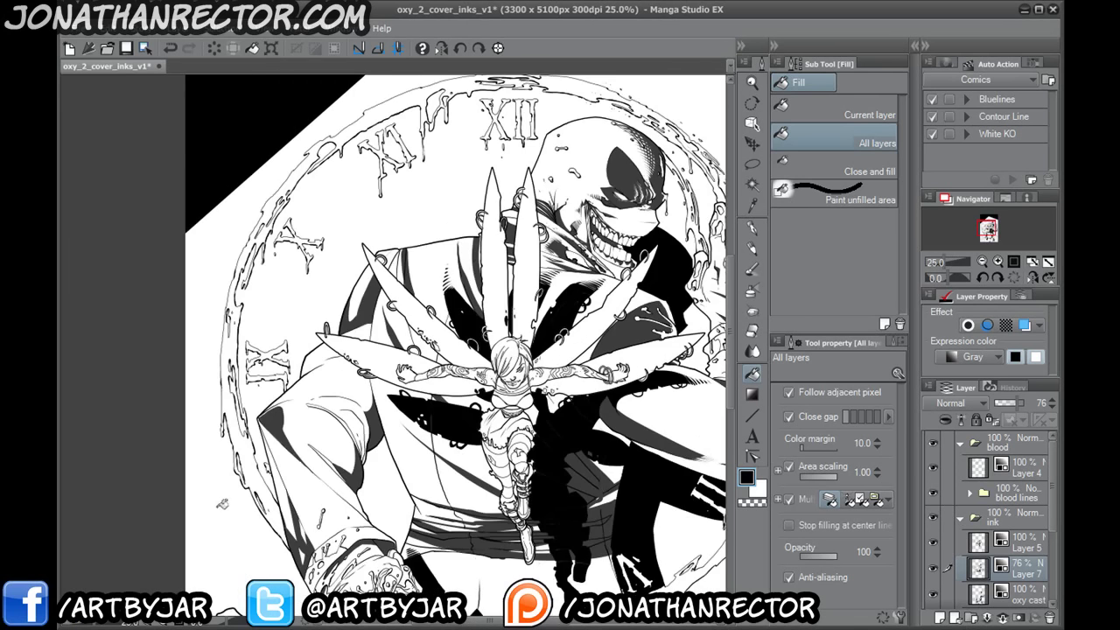
drag(232, 498, 177, 407)
drag(1013, 404, 1032, 404)
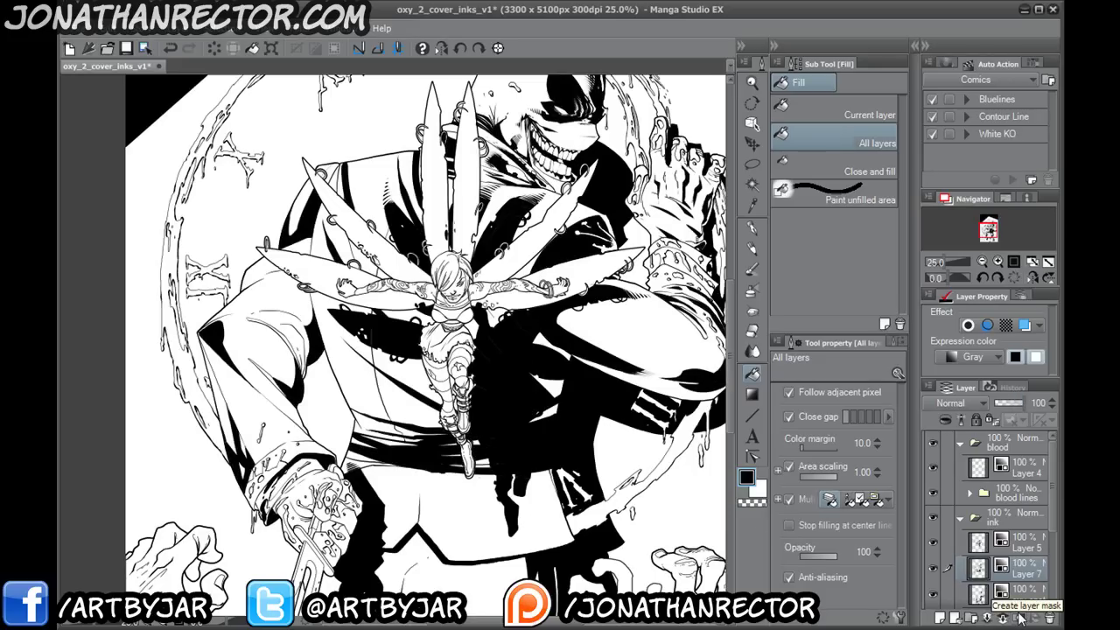
- Lasso the filled inner-elbow shadow on the sleeve, delete it and clear the selection
key(p)
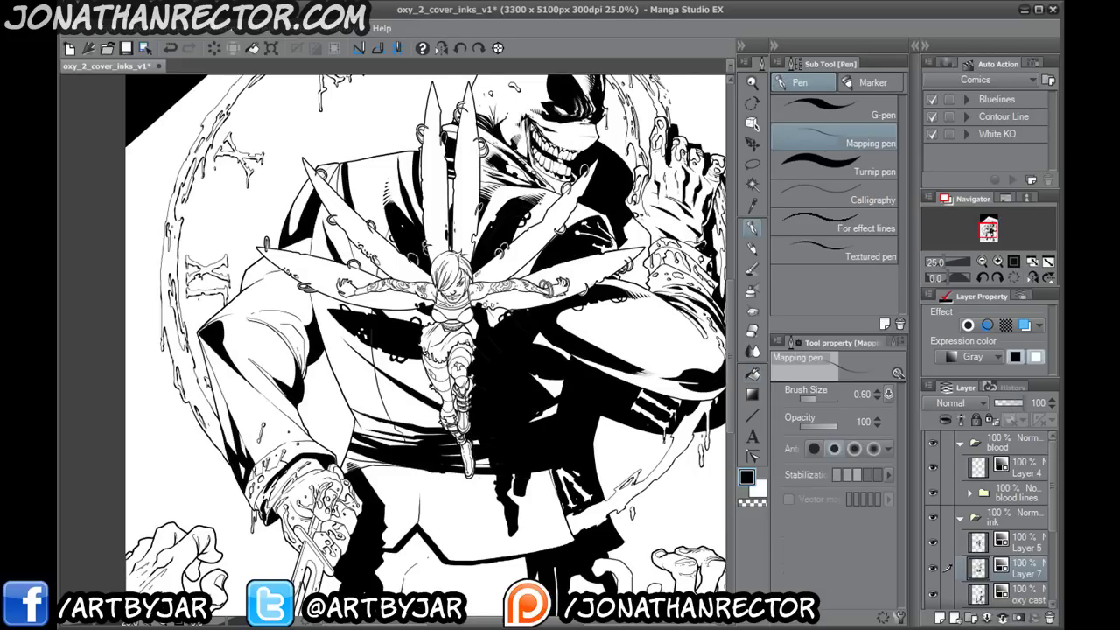
scroll(222, 366, up, 3)
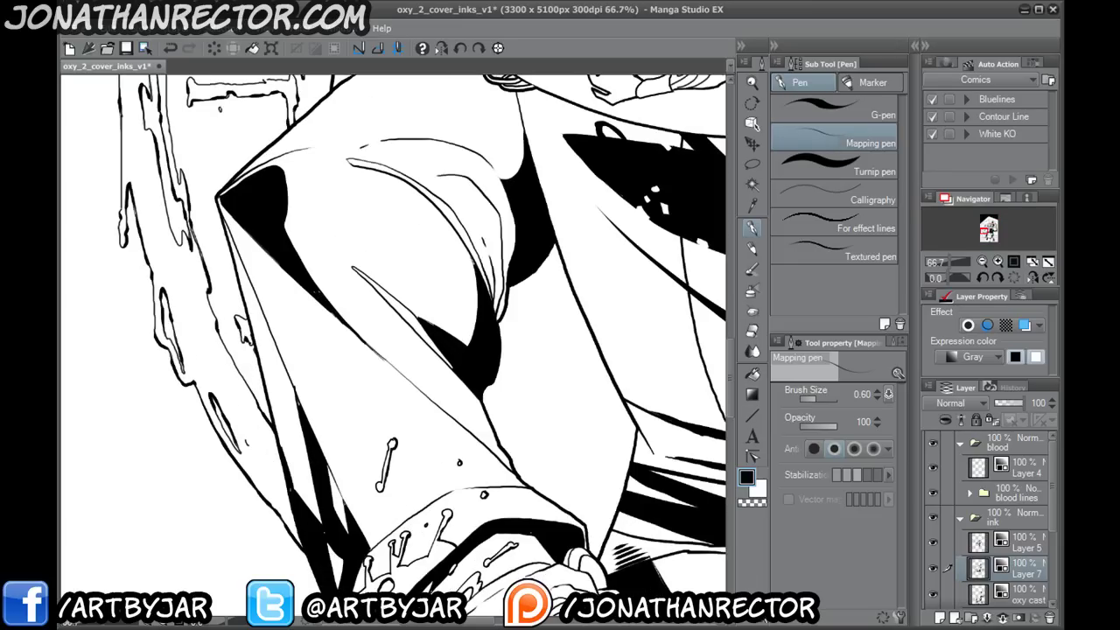
click(751, 164)
mouse_move(442, 215)
mouse_down()
mouse_move(501, 271)
mouse_move(358, 236)
mouse_move(420, 201)
mouse_up()
click(403, 447)
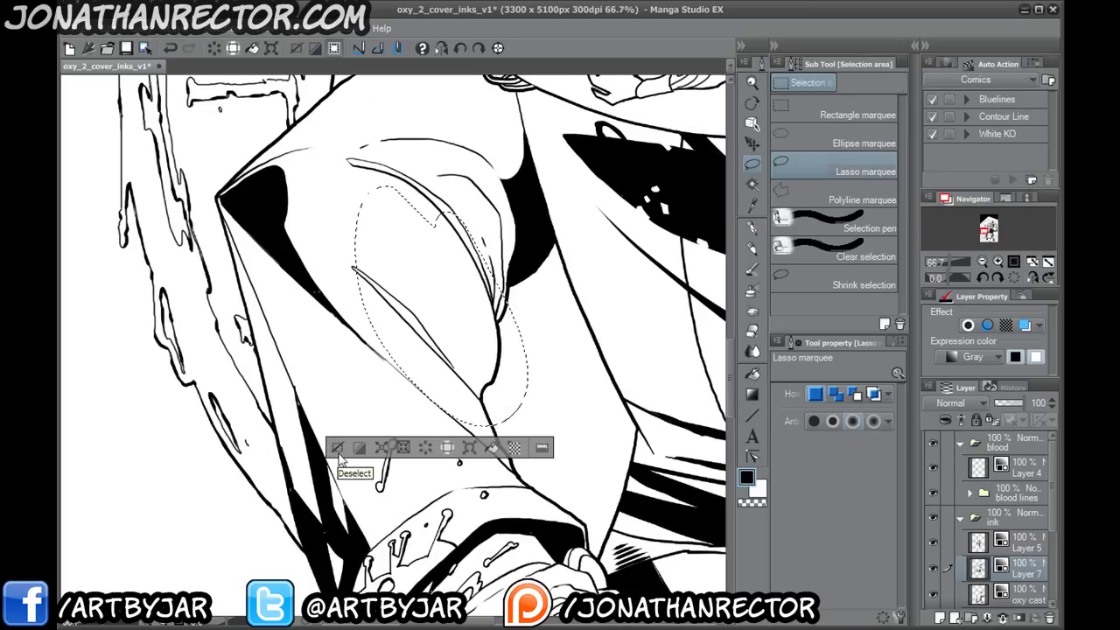
click(337, 447)
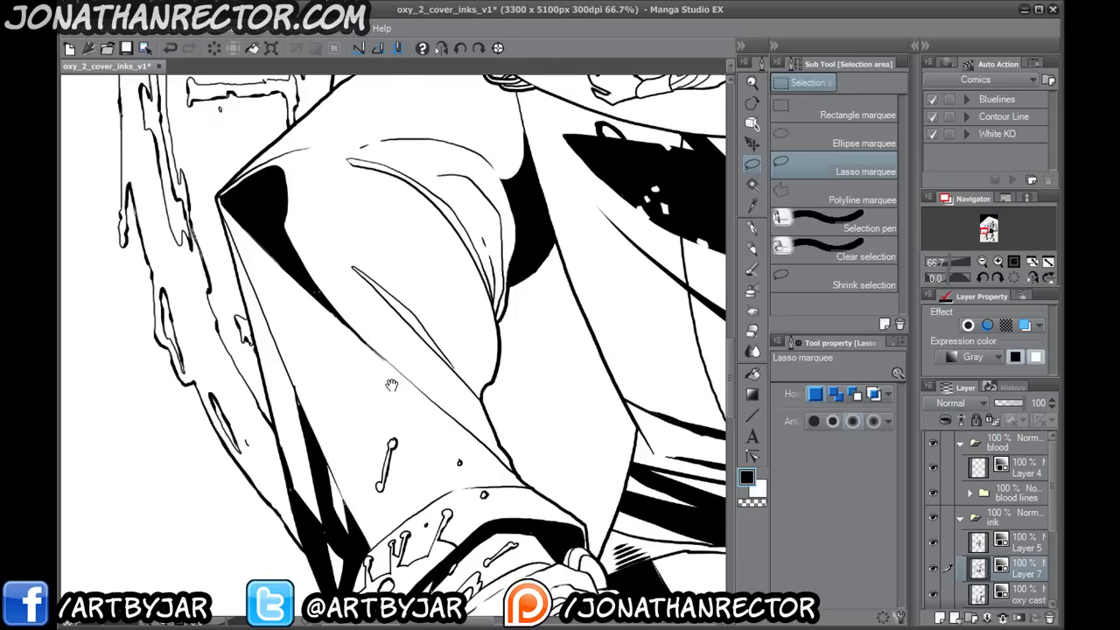
- Ink a jagged shadow contour with the Mapping pen along the long curved upper-sleeve fold down to the inner elbow
scroll(370, 403, up, 2)
click(753, 226)
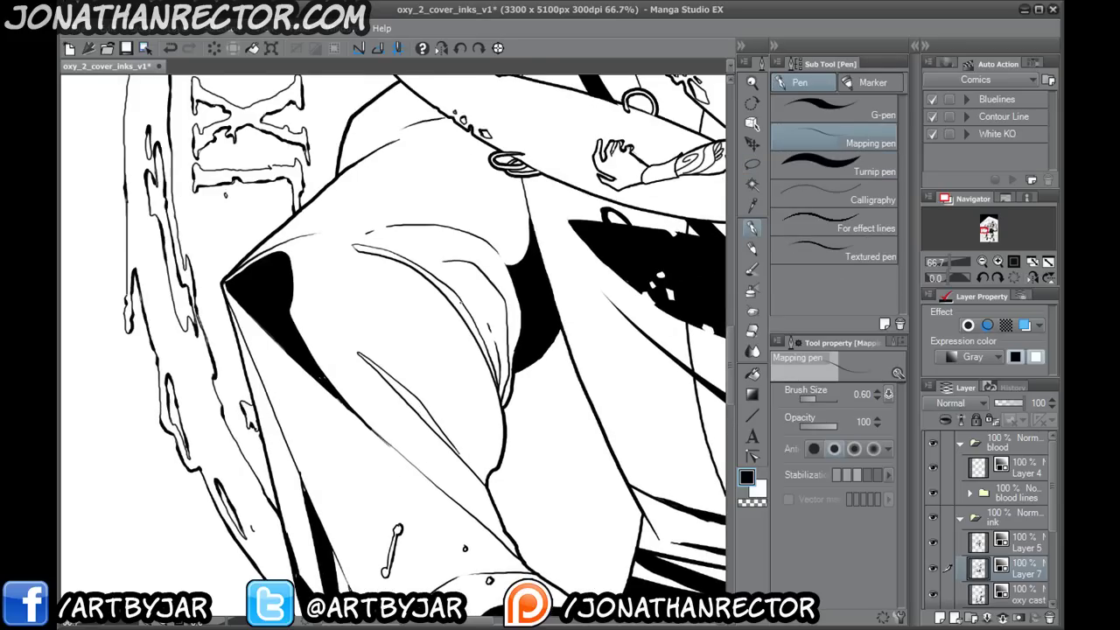
scroll(461, 306, up, 2)
mouse_move(449, 263)
mouse_down()
mouse_move(509, 364)
mouse_move(535, 486)
mouse_move(531, 366)
mouse_move(512, 303)
mouse_move(474, 261)
mouse_move(391, 216)
mouse_up()
mouse_move(512, 233)
mouse_down()
mouse_move(556, 267)
mouse_move(565, 399)
mouse_move(537, 508)
mouse_move(587, 290)
mouse_up()
mouse_move(571, 414)
mouse_down()
mouse_move(555, 494)
mouse_move(542, 490)
mouse_up()
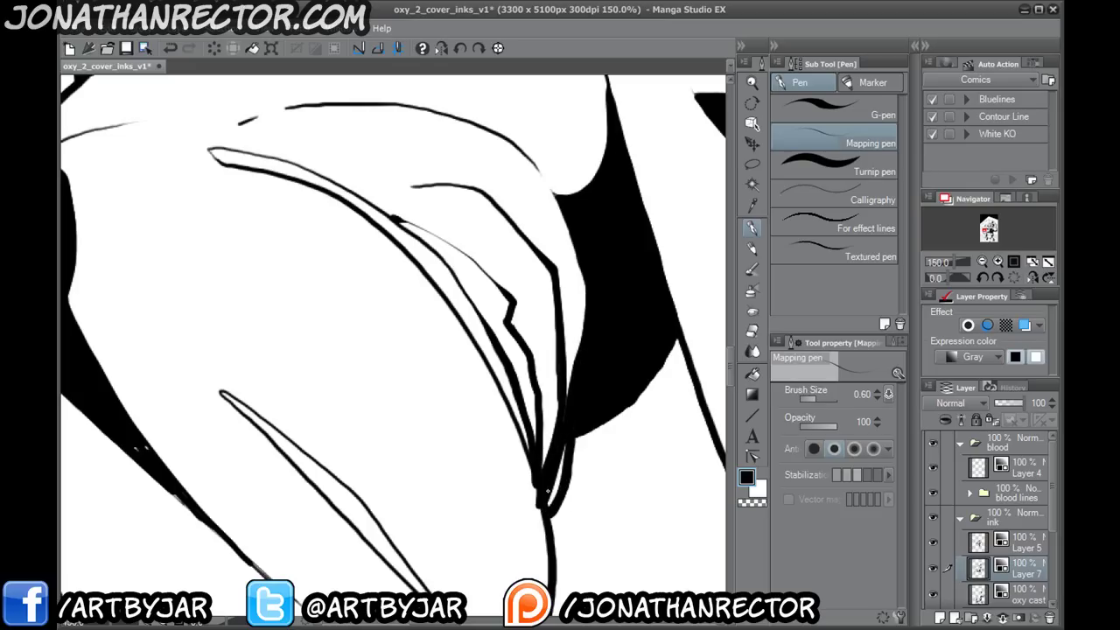
- Erase the middle stretch of the long sleeve crease below the elbow shadow and taper the remaining ends to points
drag(254, 502, 433, 317)
drag(381, 465, 333, 363)
drag(491, 479, 503, 453)
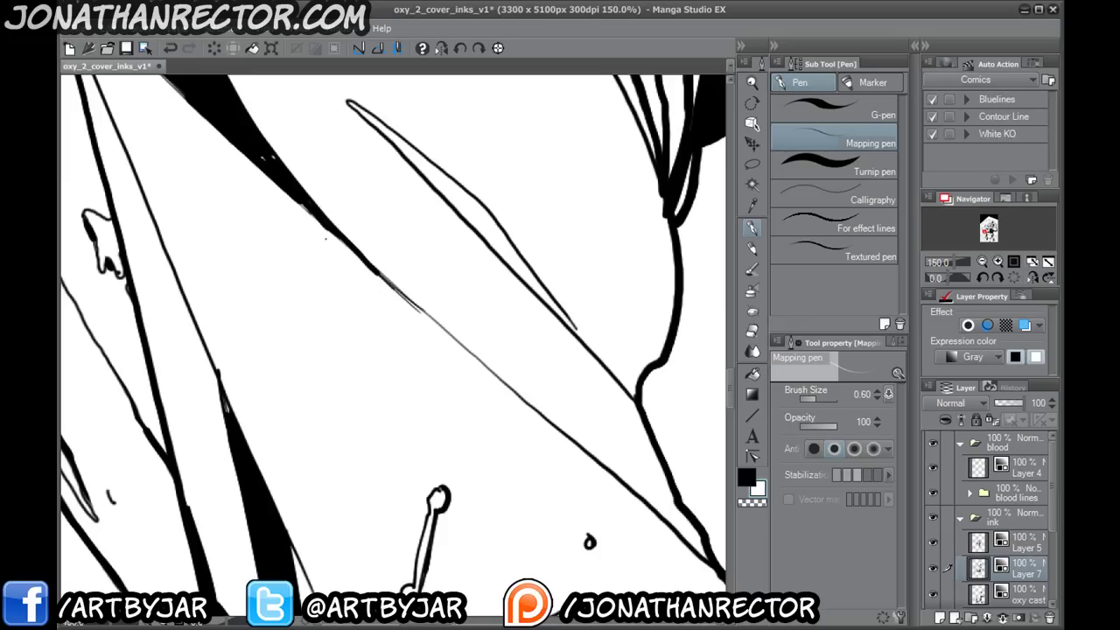
mouse_move(429, 324)
mouse_down()
mouse_move(311, 217)
mouse_move(506, 388)
mouse_move(374, 268)
mouse_move(478, 353)
mouse_up()
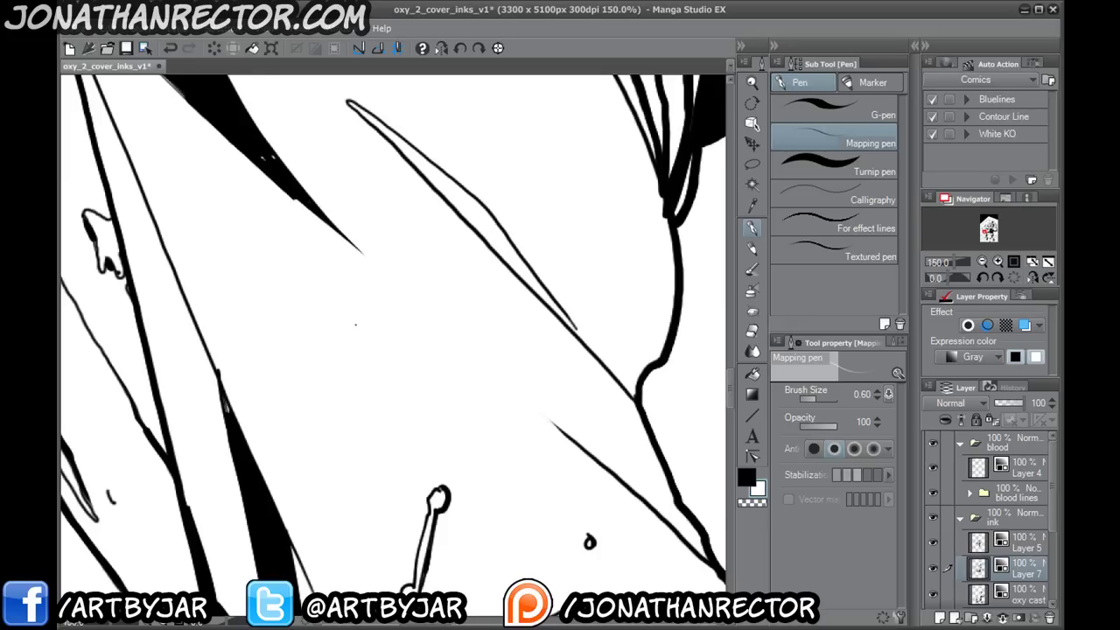
drag(333, 345, 543, 542)
drag(577, 470, 386, 353)
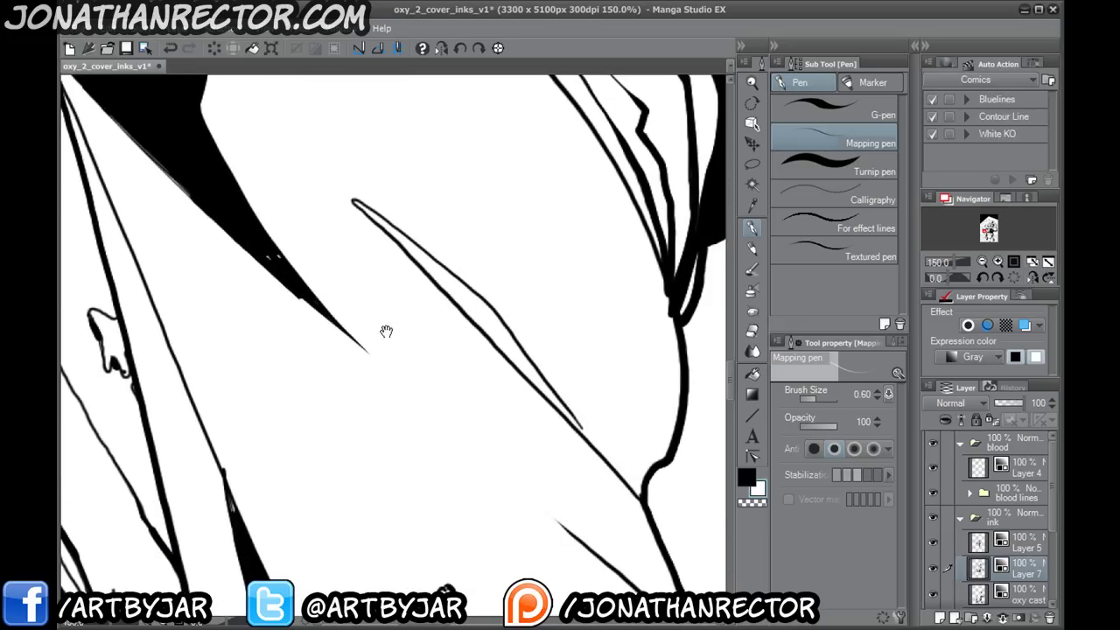
- Erase the narrow diagonal double-line fold in the middle of the sleeve up to the inner arm outline
mouse_move(352, 200)
mouse_down()
mouse_move(430, 284)
mouse_move(393, 215)
mouse_move(424, 256)
mouse_move(361, 198)
mouse_move(546, 366)
mouse_move(496, 313)
mouse_move(604, 460)
mouse_up()
drag(634, 495, 638, 501)
mouse_move(477, 326)
mouse_down()
mouse_move(594, 451)
mouse_move(523, 388)
mouse_up()
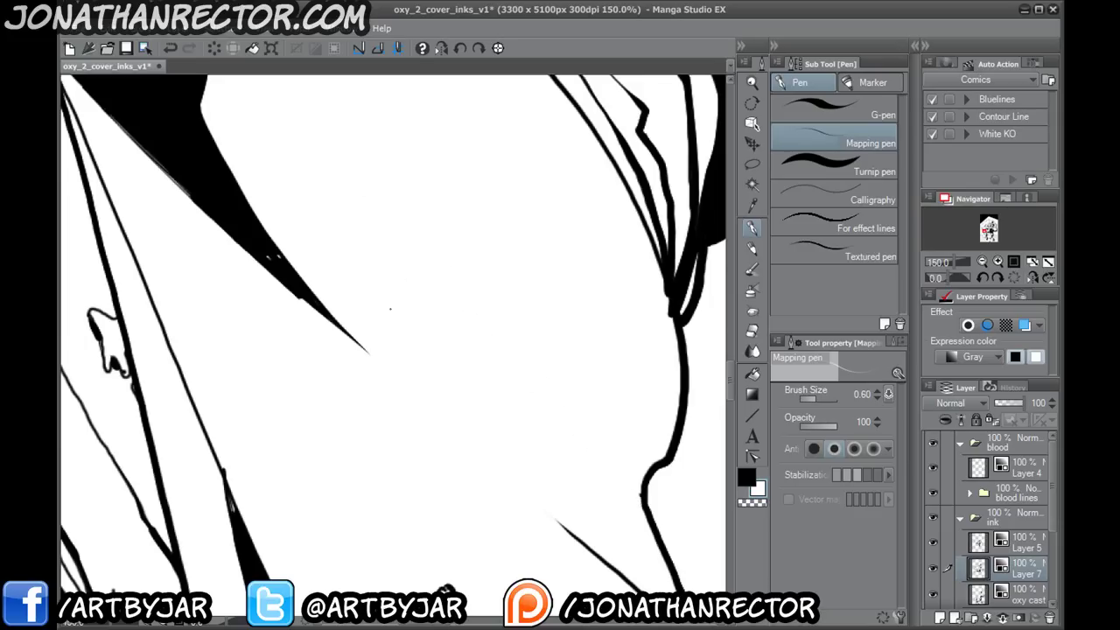
- Clean up the elbow shadow's edge, then outline and fill a narrow forked black shadow from the elbow point down the outer sleeve
mouse_move(321, 367)
mouse_down()
mouse_move(328, 400)
mouse_move(420, 394)
mouse_move(495, 424)
mouse_up()
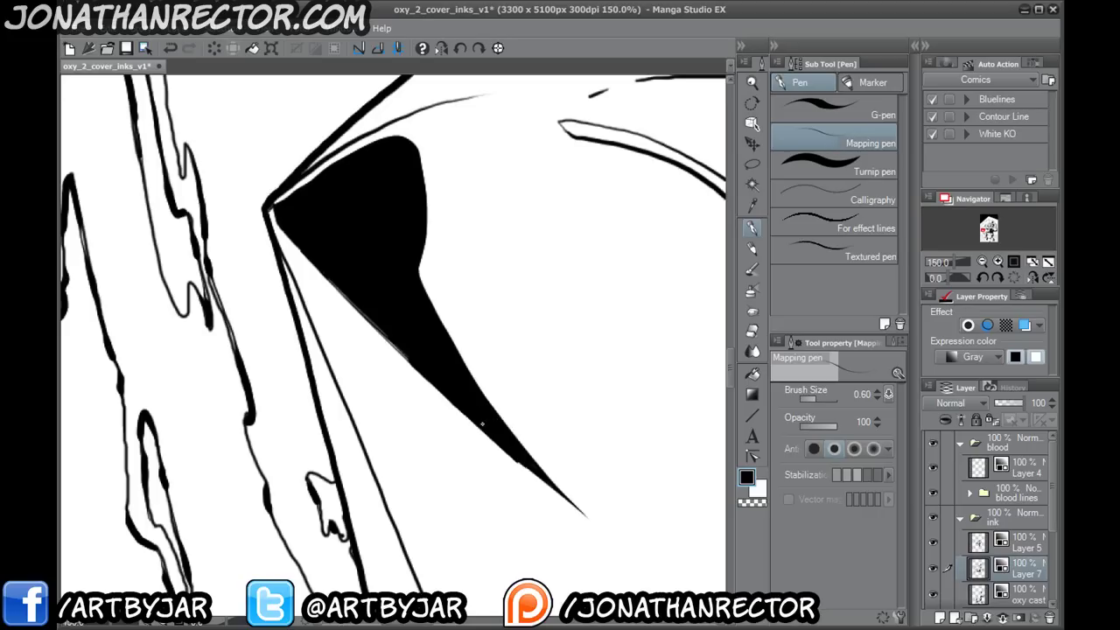
drag(299, 244, 273, 215)
scroll(336, 492, down, 4)
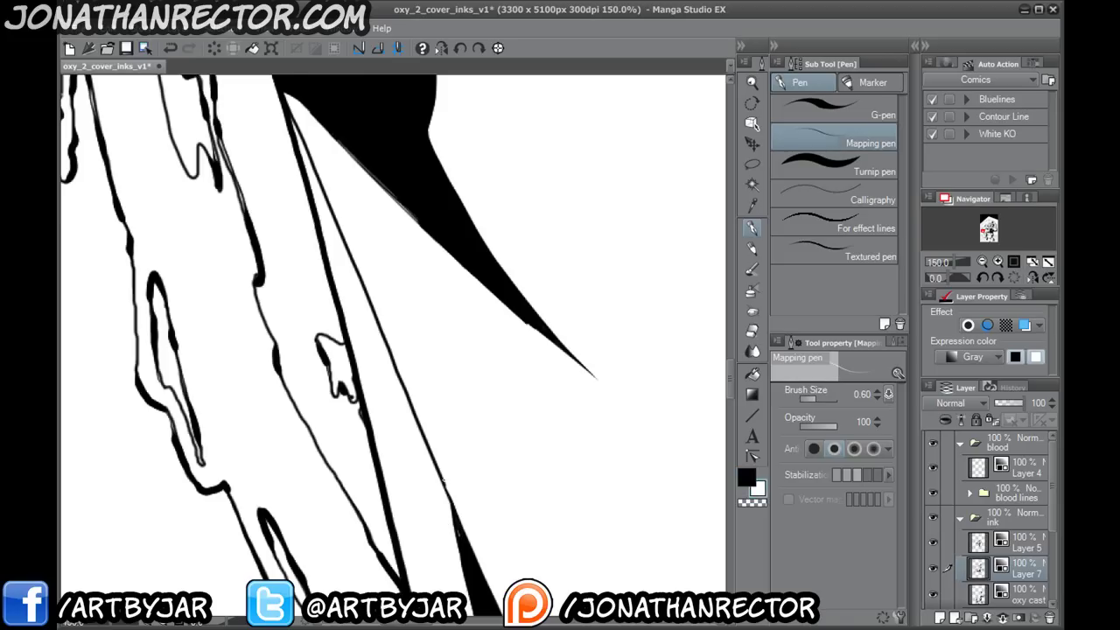
scroll(446, 494, up, 4)
scroll(480, 548, left, 2)
mouse_move(479, 548)
mouse_down()
mouse_move(441, 464)
mouse_move(417, 455)
mouse_up()
key(g)
click(389, 375)
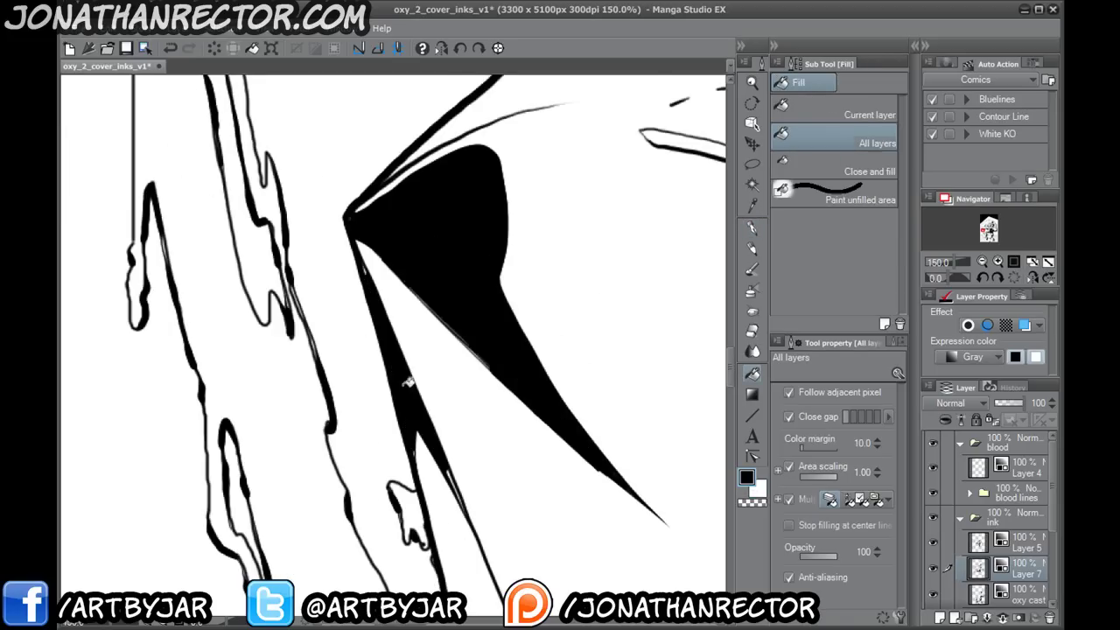
key(p)
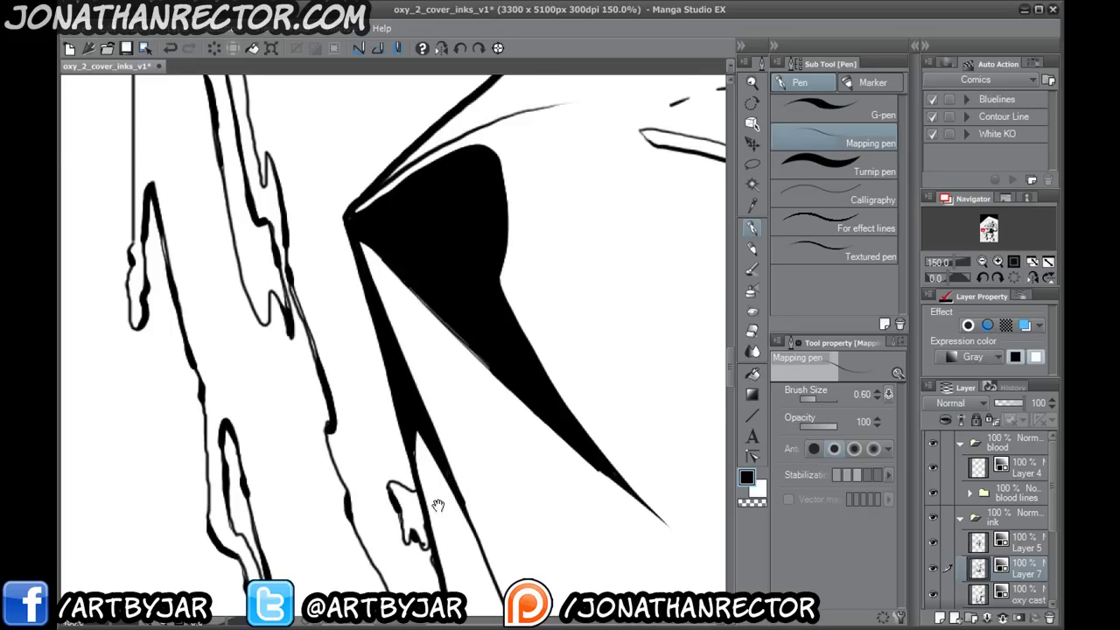
- Thicken the thin line connecting the black shadow spikes on the lower forearm above the cuff
scroll(438, 488, down, 10)
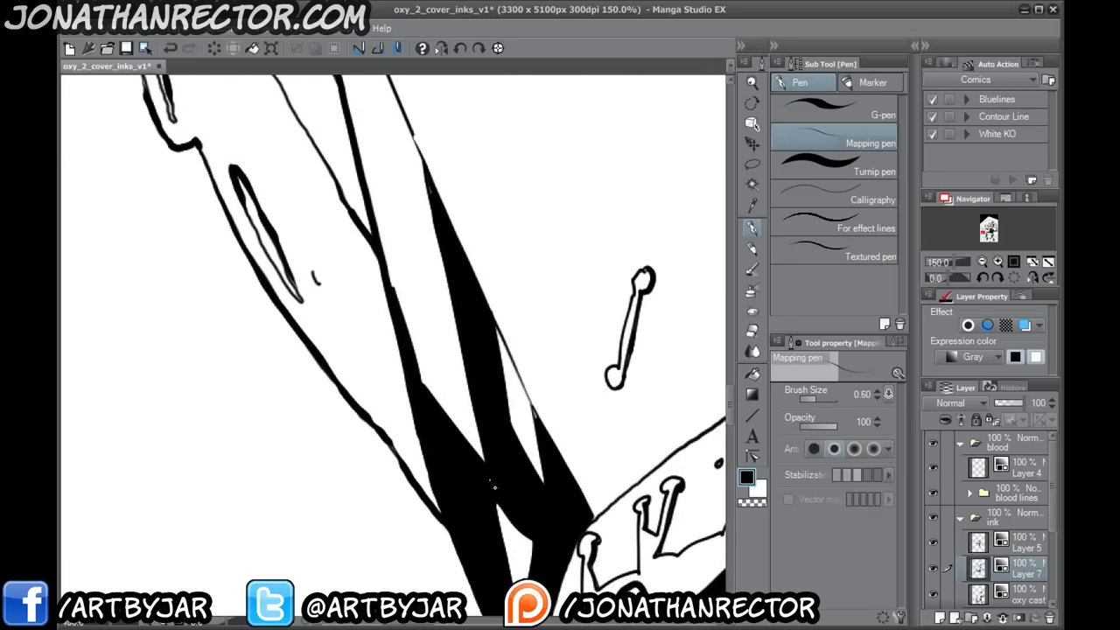
drag(493, 334, 559, 473)
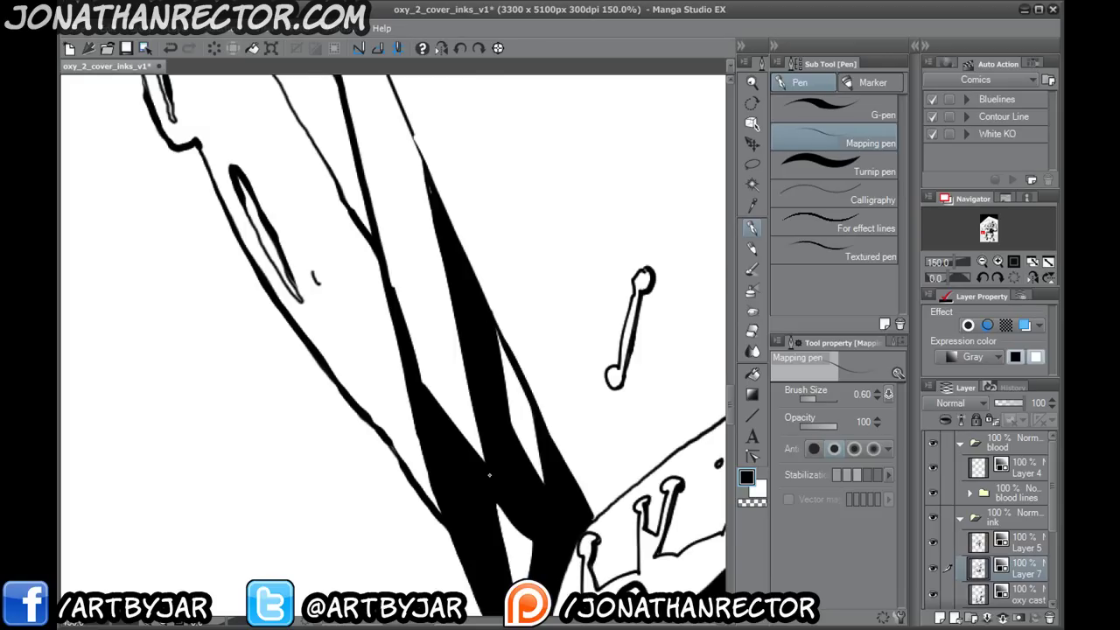
scroll(490, 475, down, 3)
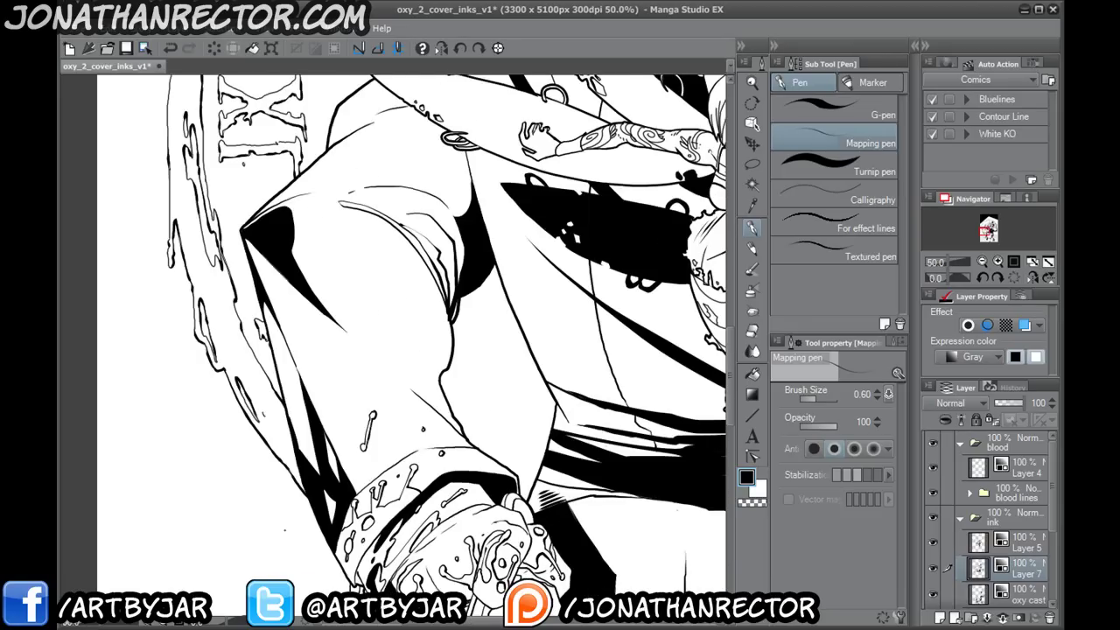
- Fill the knife's crossguard below the giant's fist with black
drag(331, 539, 313, 416)
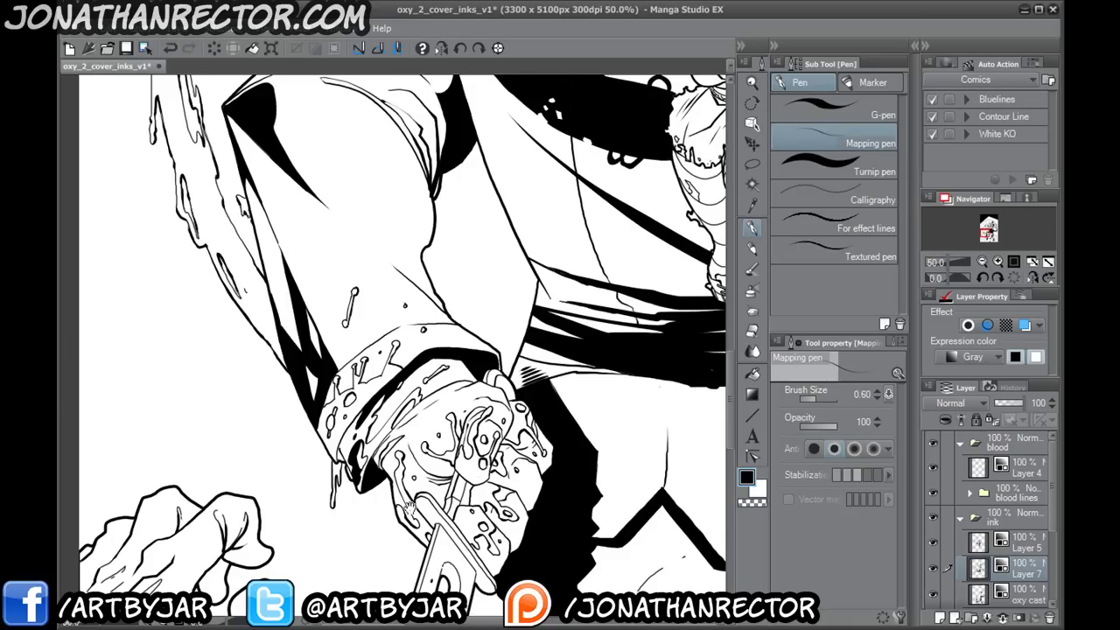
drag(407, 525, 346, 347)
scroll(393, 333, up, 2)
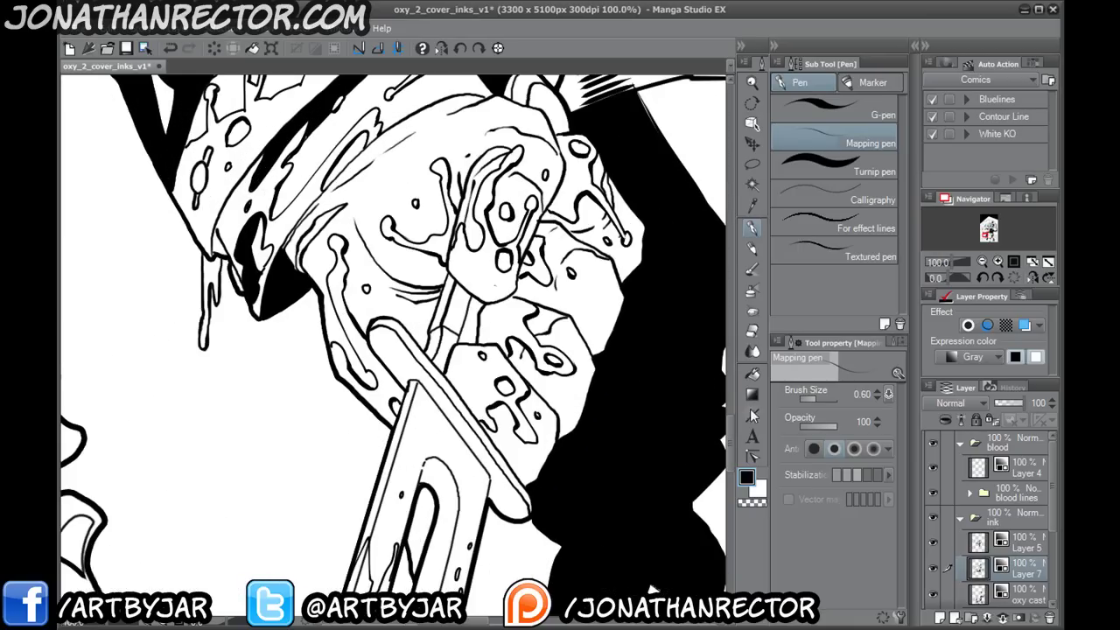
click(752, 374)
click(394, 348)
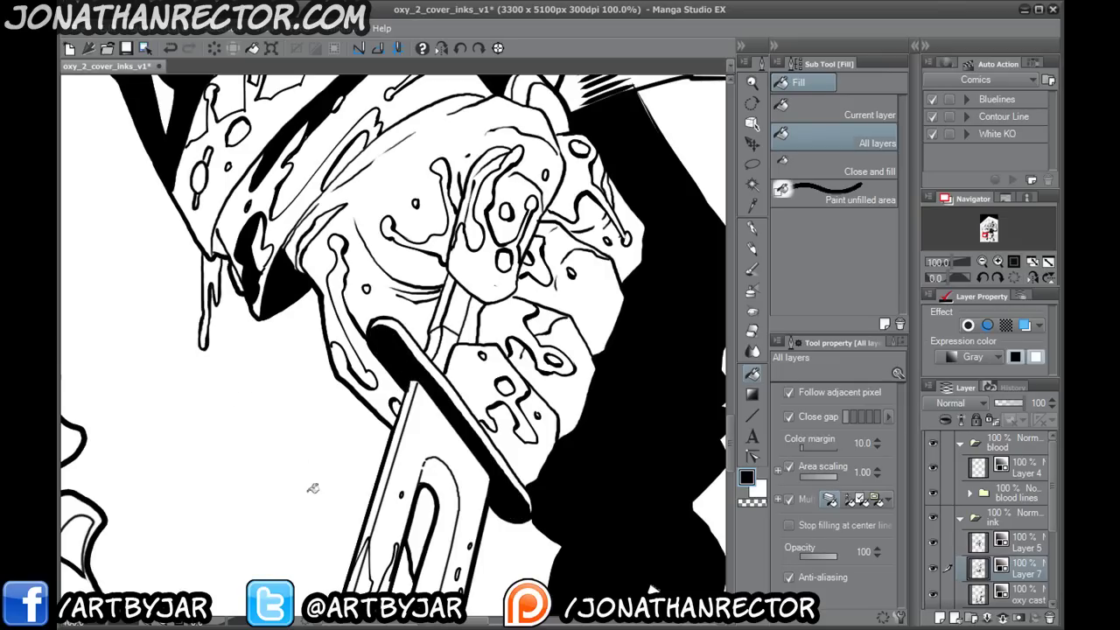
- Outline and fill black shadows in the knife hand's curved crease, beside the handle above the crossguard, and in the spots along the hand's outer edge
click(751, 229)
drag(328, 368, 351, 348)
mouse_move(387, 222)
mouse_down()
mouse_move(416, 241)
mouse_move(436, 230)
mouse_up()
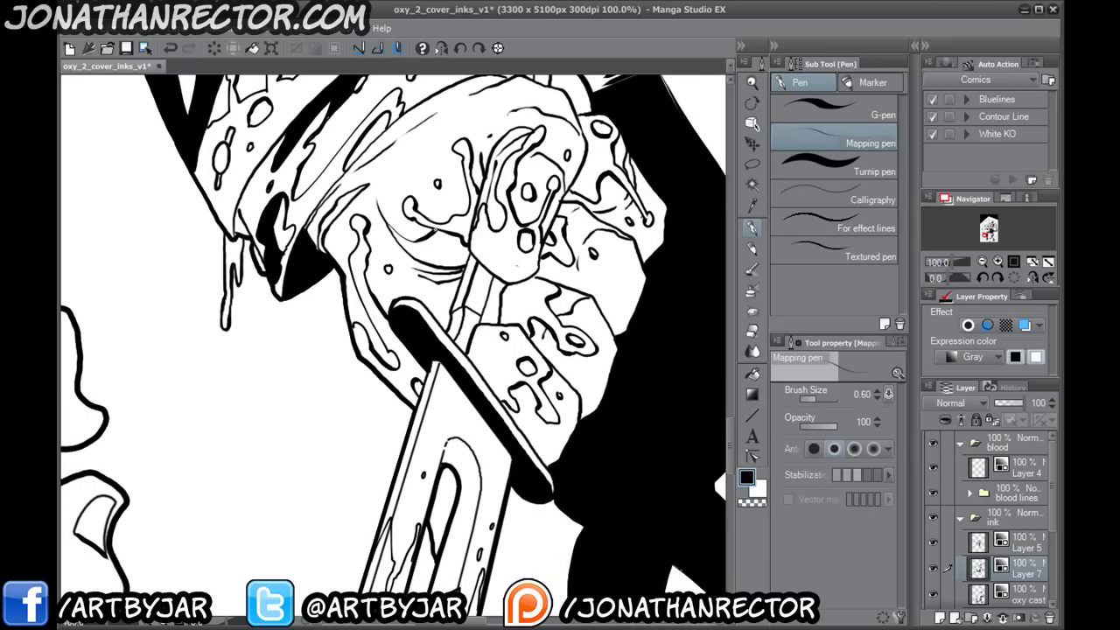
drag(419, 276, 439, 298)
key(g)
click(389, 355)
click(449, 289)
click(437, 252)
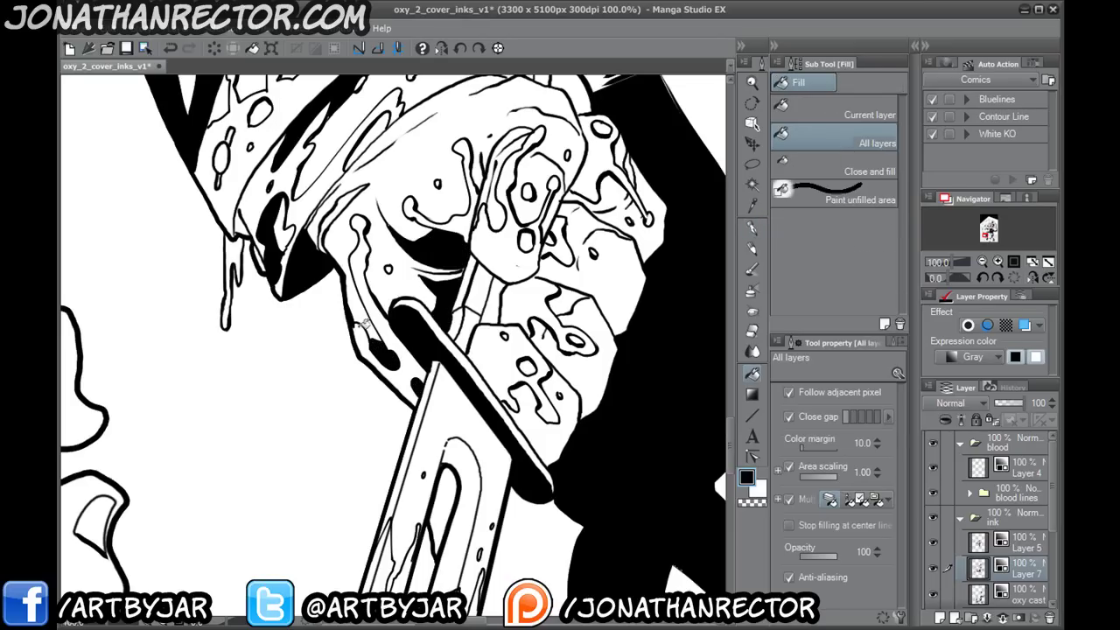
- Hatch diagonal lines across the groove in the knife blade and fill the groove's rounded upper end with black
key(p)
drag(345, 562, 364, 288)
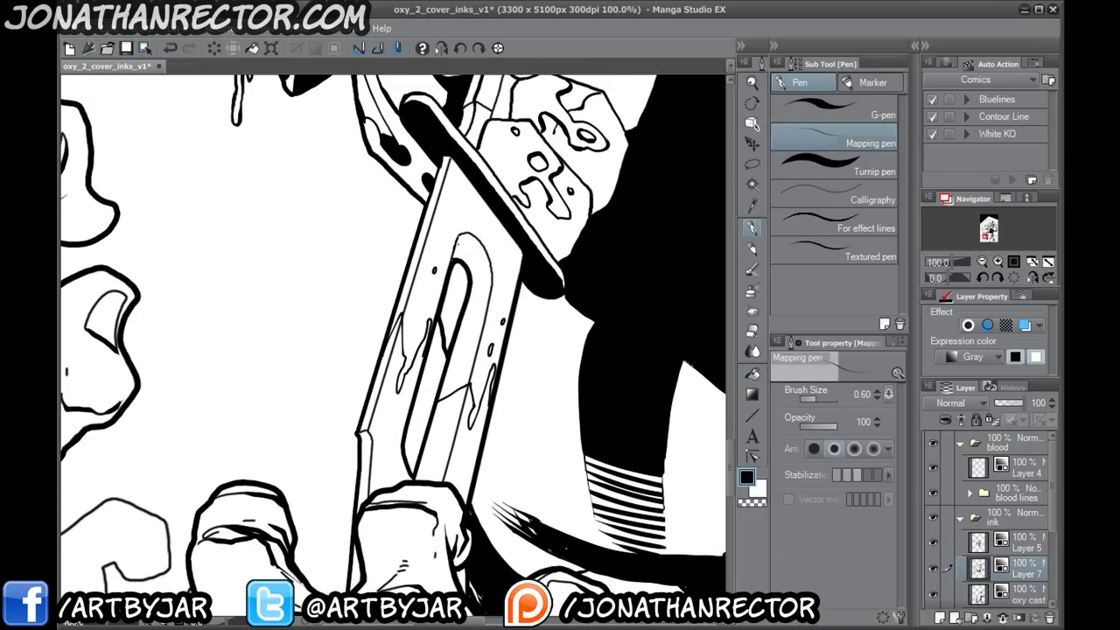
drag(452, 332, 496, 296)
mouse_move(534, 252)
mouse_down()
mouse_move(512, 272)
mouse_move(489, 352)
mouse_up()
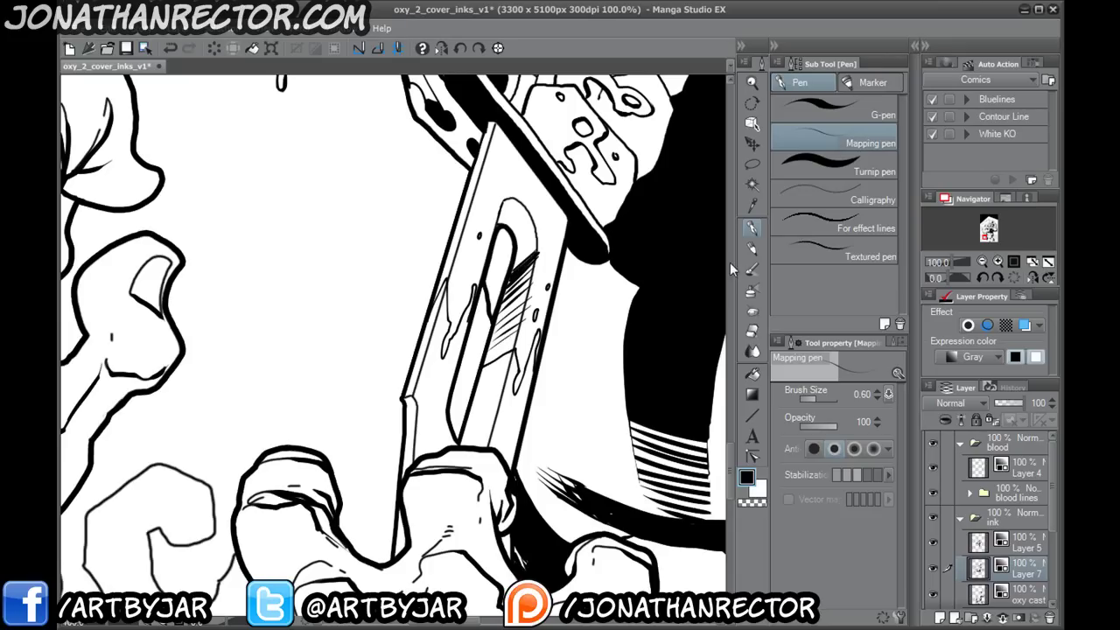
click(752, 330)
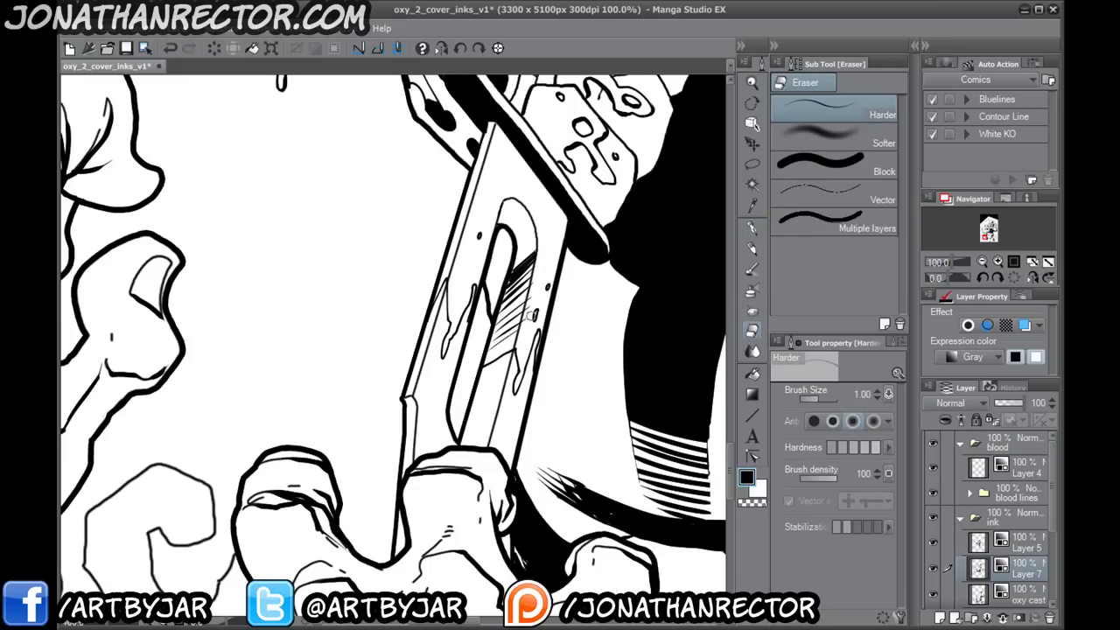
click(752, 373)
click(518, 224)
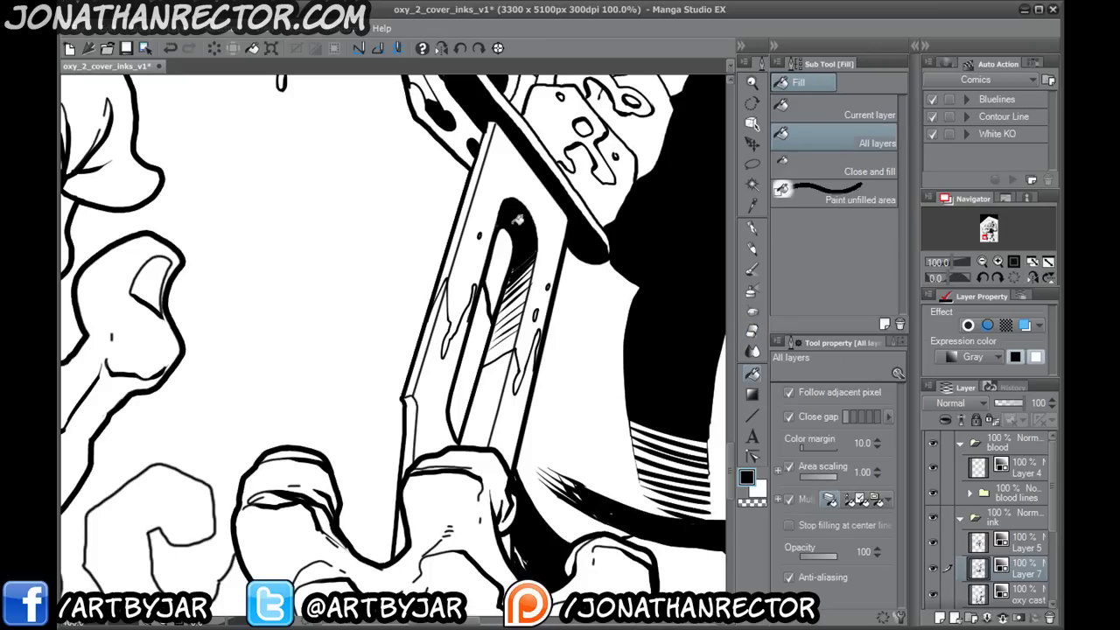
- Hatch short shadow lines down the narrow notched edge of the blade above the small reaching hand
drag(518, 221, 641, 76)
key(p)
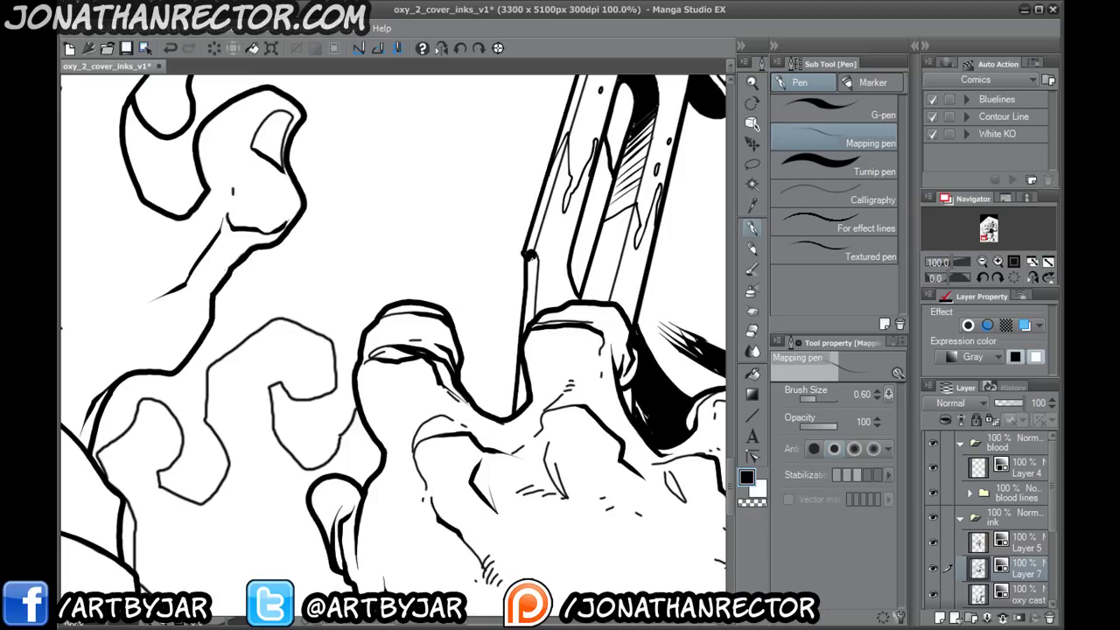
drag(536, 263, 527, 320)
drag(541, 209, 451, 385)
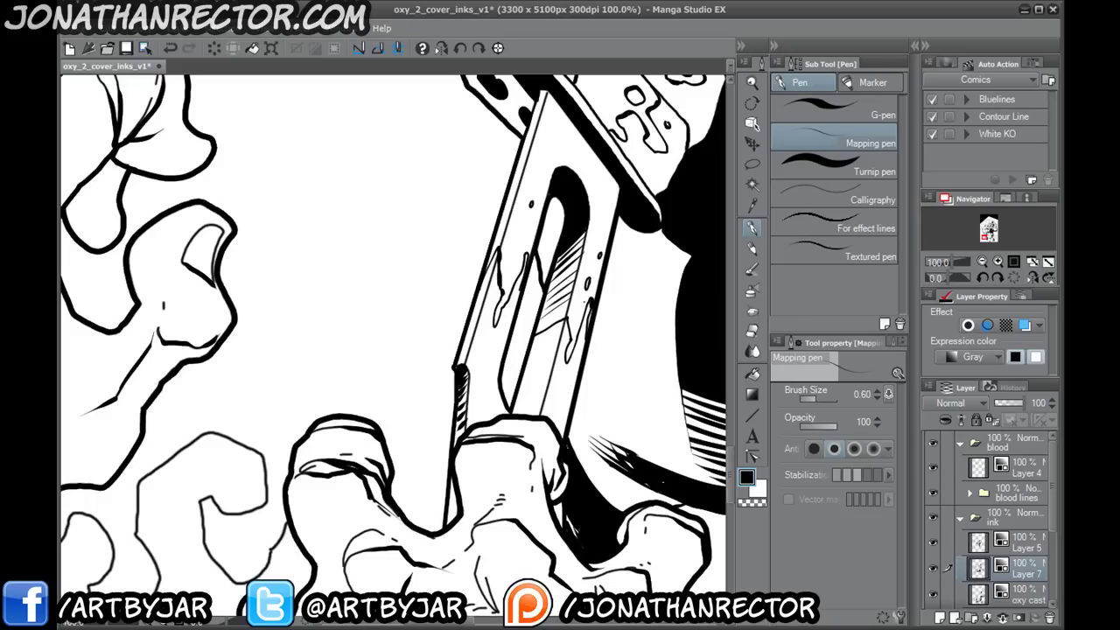
drag(494, 376, 294, 316)
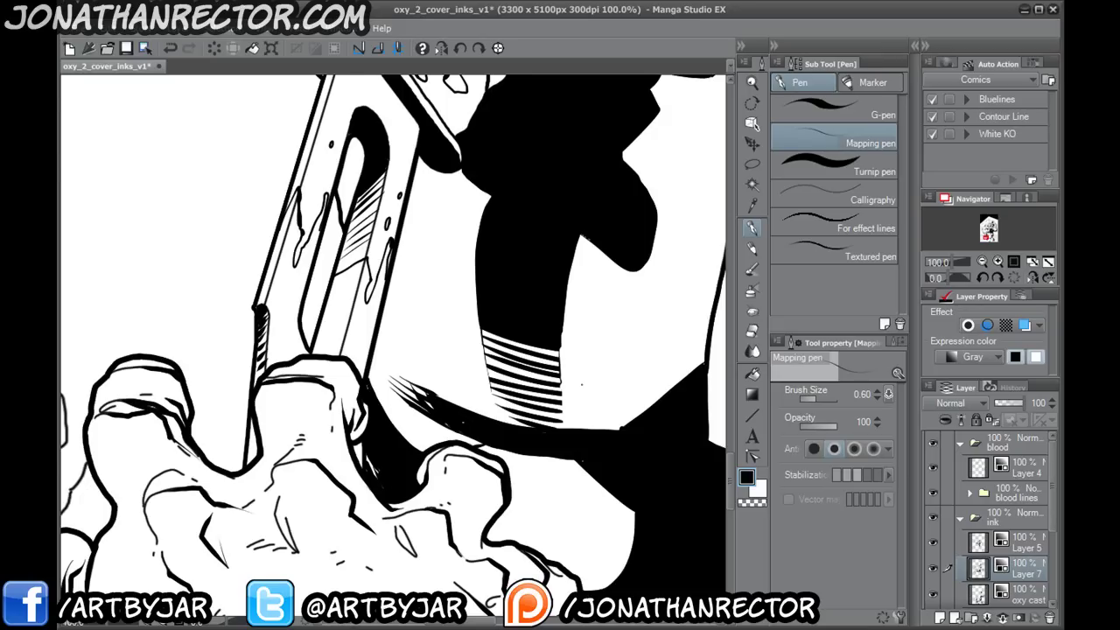
- Add a new layer above the current ink layer with Gray expression color and 79% opacity, and save the file
scroll(394, 342, down, 5)
drag(582, 385, 322, 602)
scroll(219, 544, down, 2)
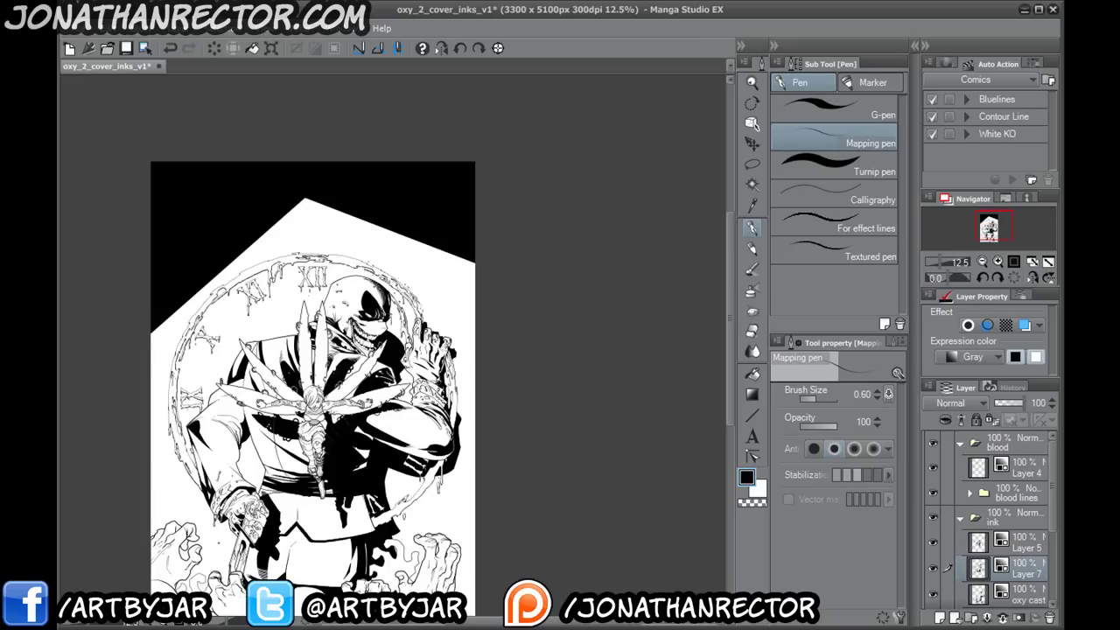
drag(219, 544, 274, 458)
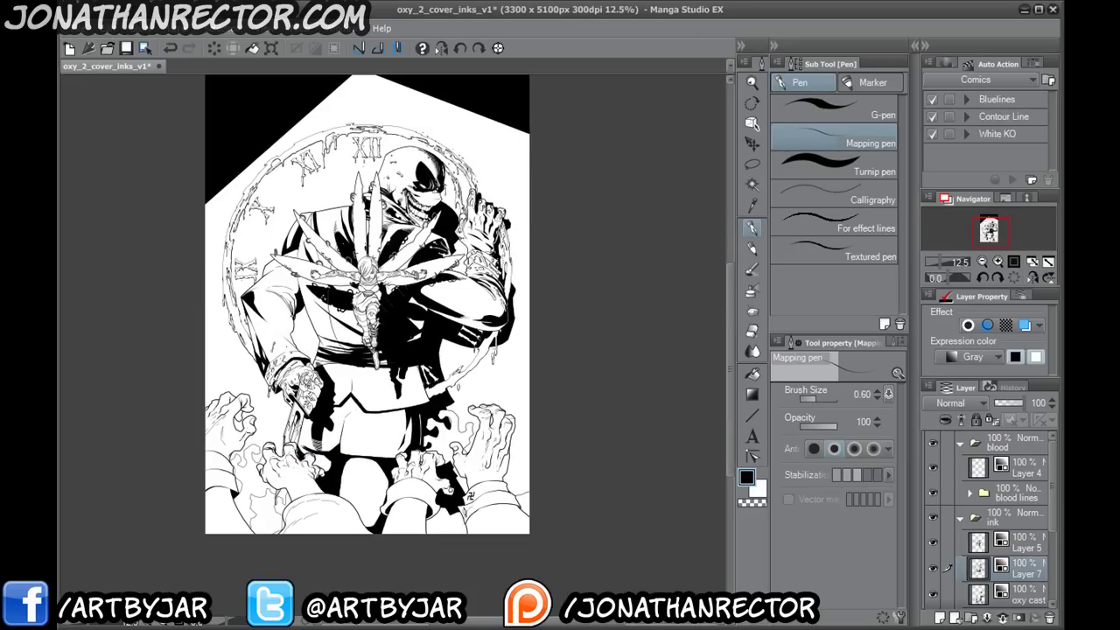
scroll(290, 304, up, 4)
drag(569, 339, 398, 313)
click(940, 618)
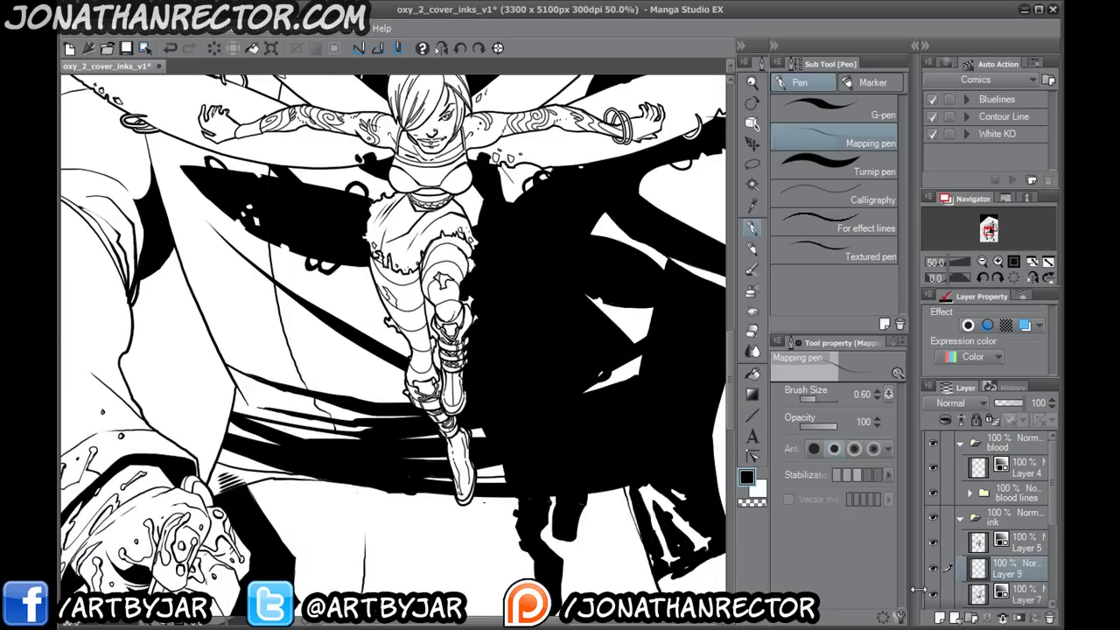
click(973, 356)
click(956, 401)
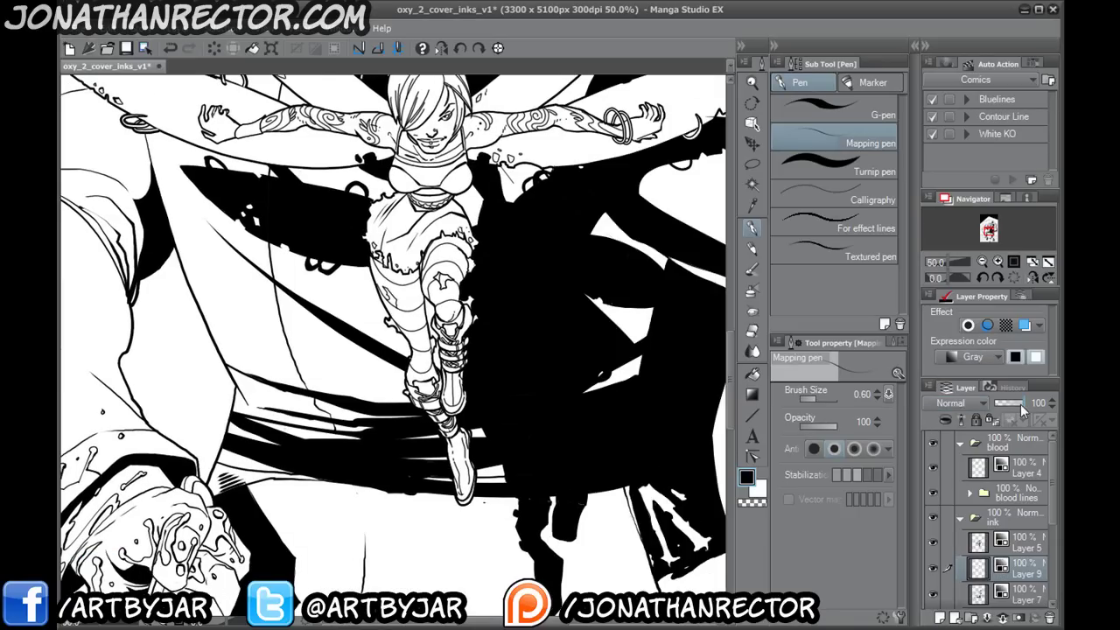
click(1018, 403)
drag(336, 191, 316, 377)
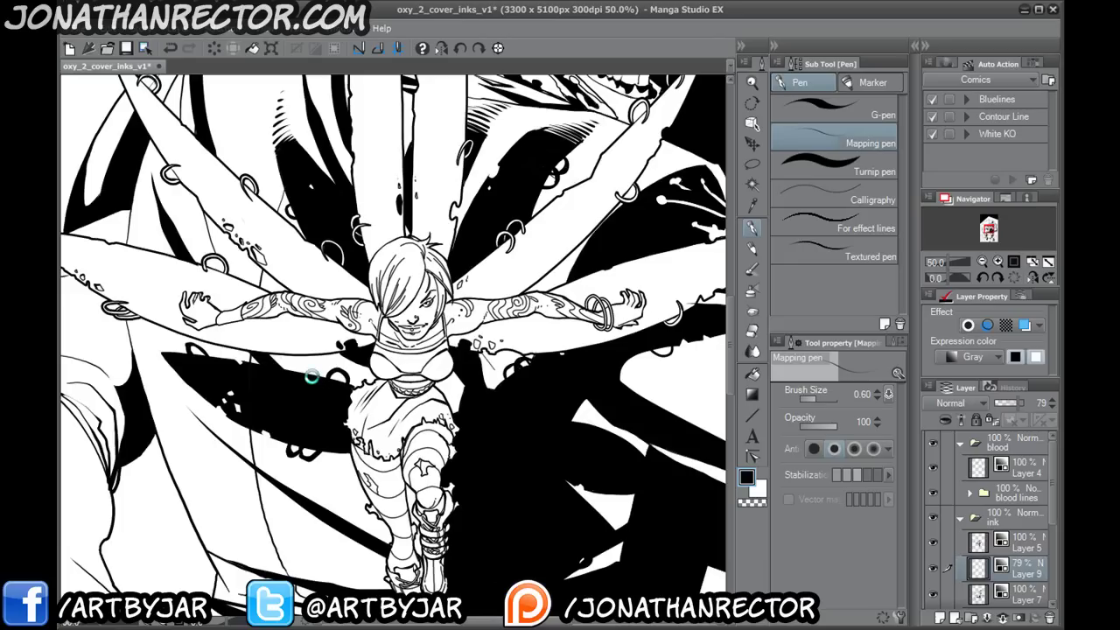
key(ctrl+s)
- Lasso tapered shadow strands across the small woman's long fringe, fill them with black and deselect
scroll(312, 376, up, 3)
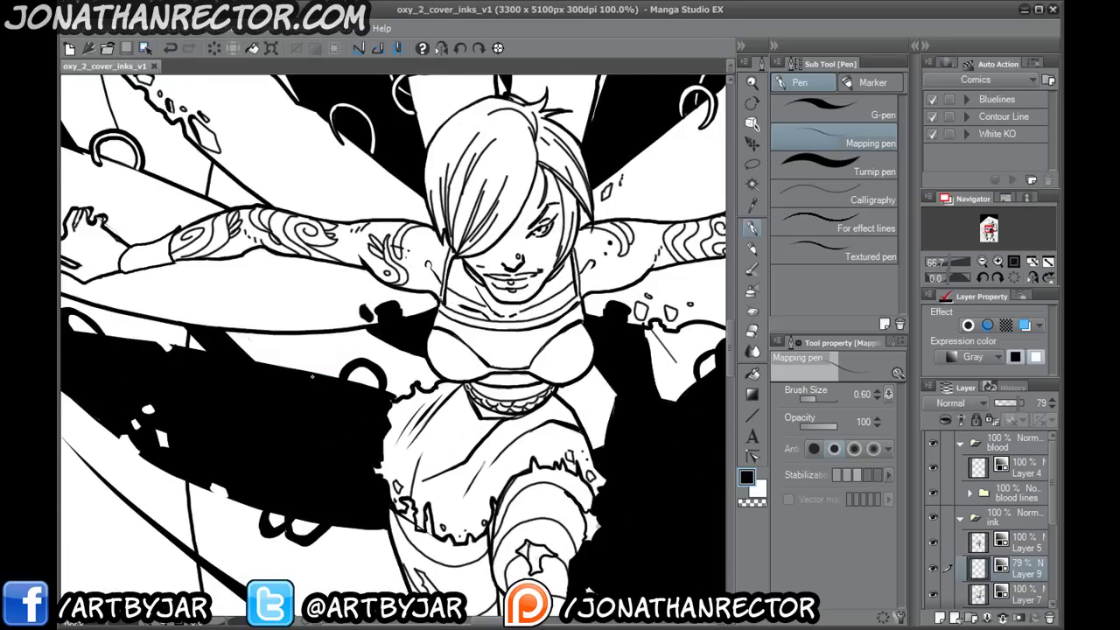
drag(612, 152, 483, 354)
click(752, 163)
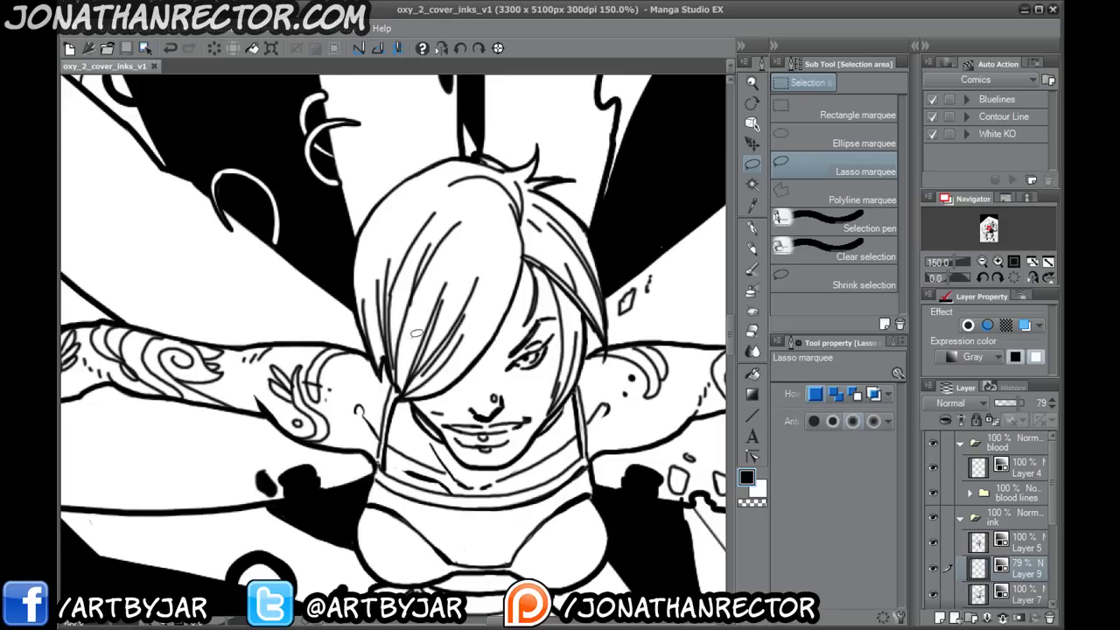
drag(433, 315, 442, 297)
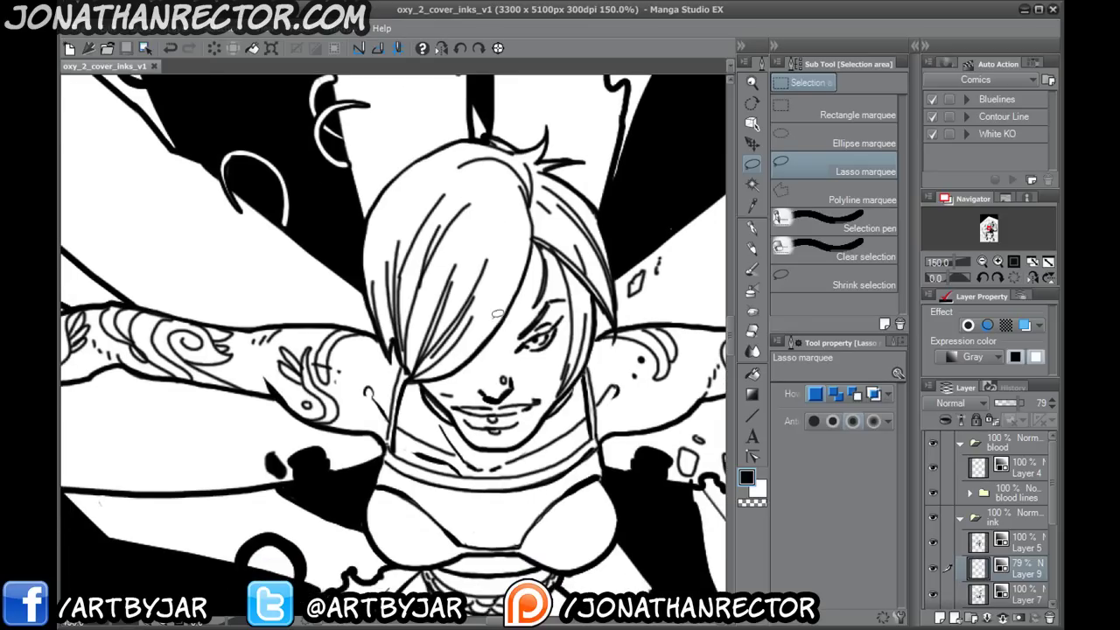
mouse_move(492, 340)
mouse_down()
mouse_move(519, 263)
mouse_move(488, 324)
mouse_move(499, 275)
mouse_move(464, 339)
mouse_move(475, 316)
mouse_move(411, 378)
mouse_move(478, 351)
mouse_move(515, 191)
mouse_move(466, 275)
mouse_move(467, 234)
mouse_move(427, 355)
mouse_move(459, 225)
mouse_move(422, 346)
mouse_move(443, 239)
mouse_move(462, 207)
mouse_move(418, 308)
mouse_move(427, 300)
mouse_move(419, 359)
mouse_move(408, 302)
mouse_move(415, 258)
mouse_move(487, 165)
mouse_move(419, 231)
mouse_move(395, 283)
mouse_move(403, 343)
mouse_move(396, 243)
mouse_move(385, 261)
mouse_move(382, 238)
mouse_move(422, 166)
mouse_move(370, 269)
mouse_move(393, 348)
mouse_up()
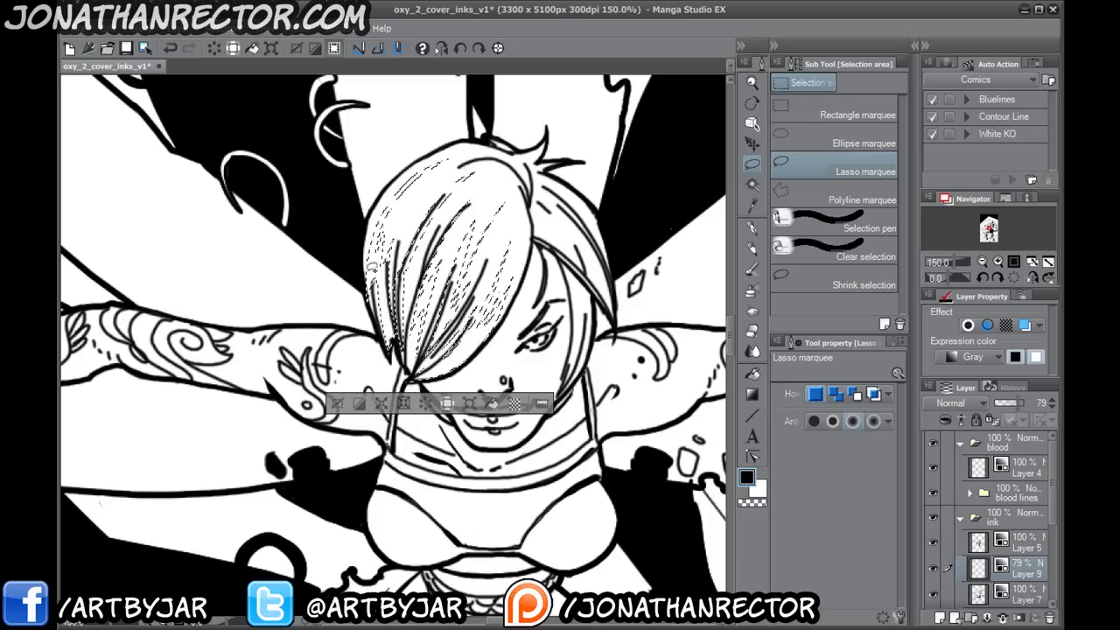
click(506, 403)
click(349, 404)
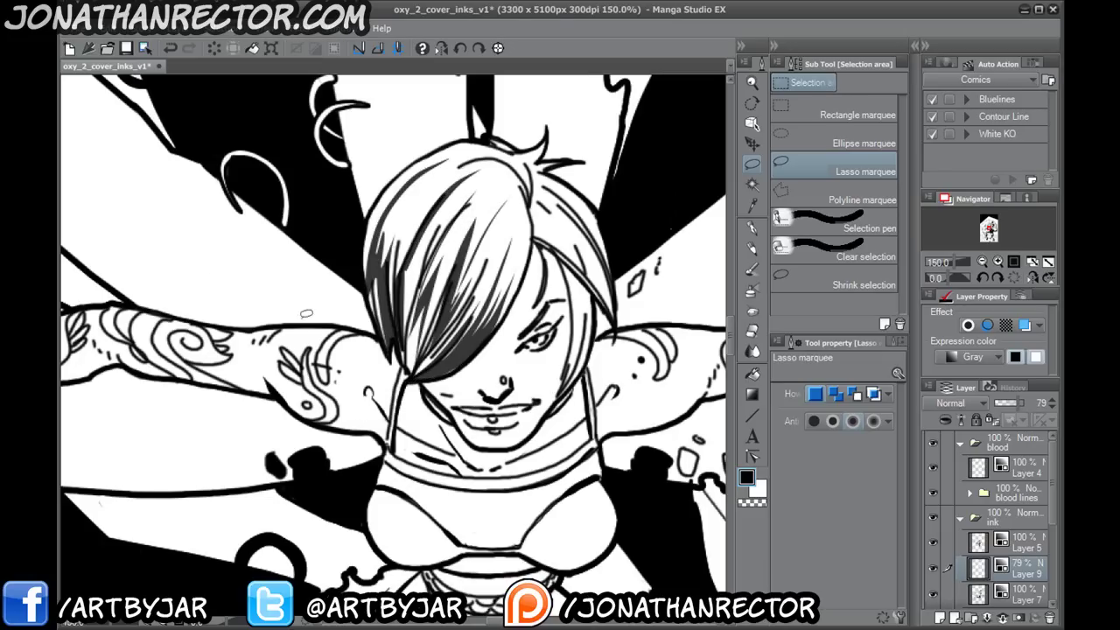
- Lasso and fill shadow strands in the woman's shorter hair behind the parting and along the side of her face
drag(438, 341, 331, 468)
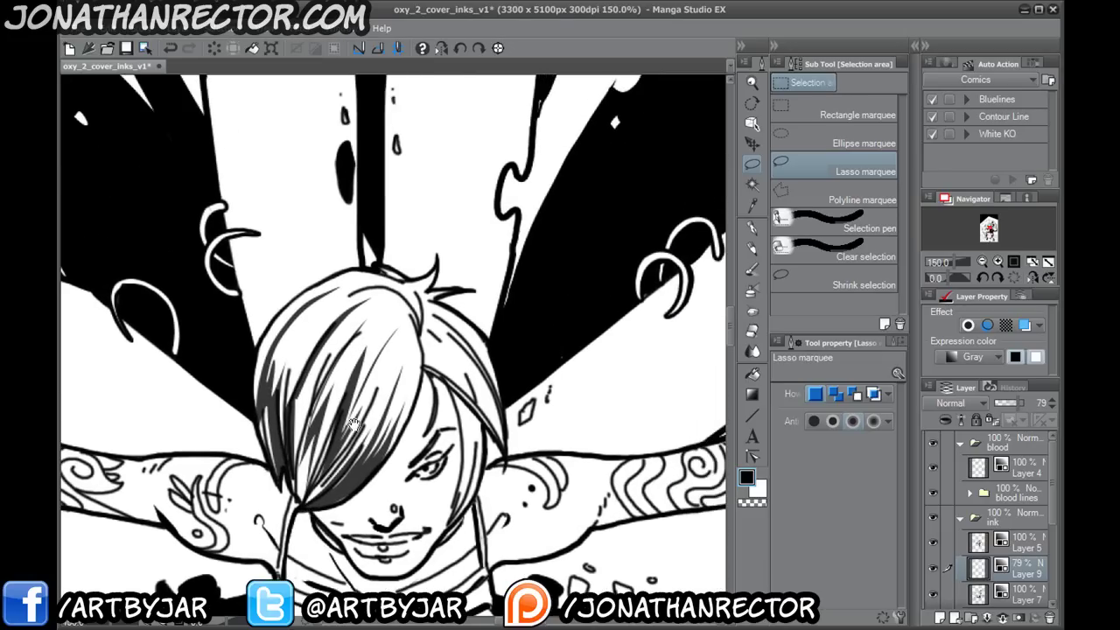
drag(359, 427, 317, 392)
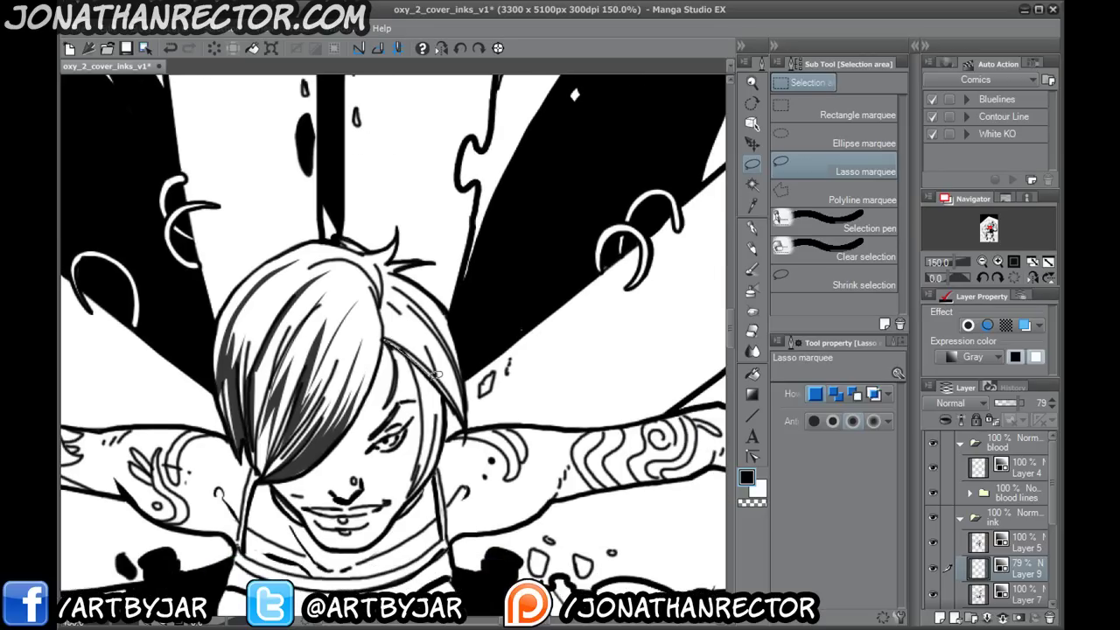
mouse_move(387, 311)
mouse_down()
mouse_move(466, 381)
mouse_move(433, 331)
mouse_move(449, 305)
mouse_move(442, 268)
mouse_move(398, 259)
mouse_move(407, 219)
mouse_move(395, 250)
mouse_move(339, 227)
mouse_move(432, 379)
mouse_move(233, 465)
mouse_move(259, 333)
mouse_up()
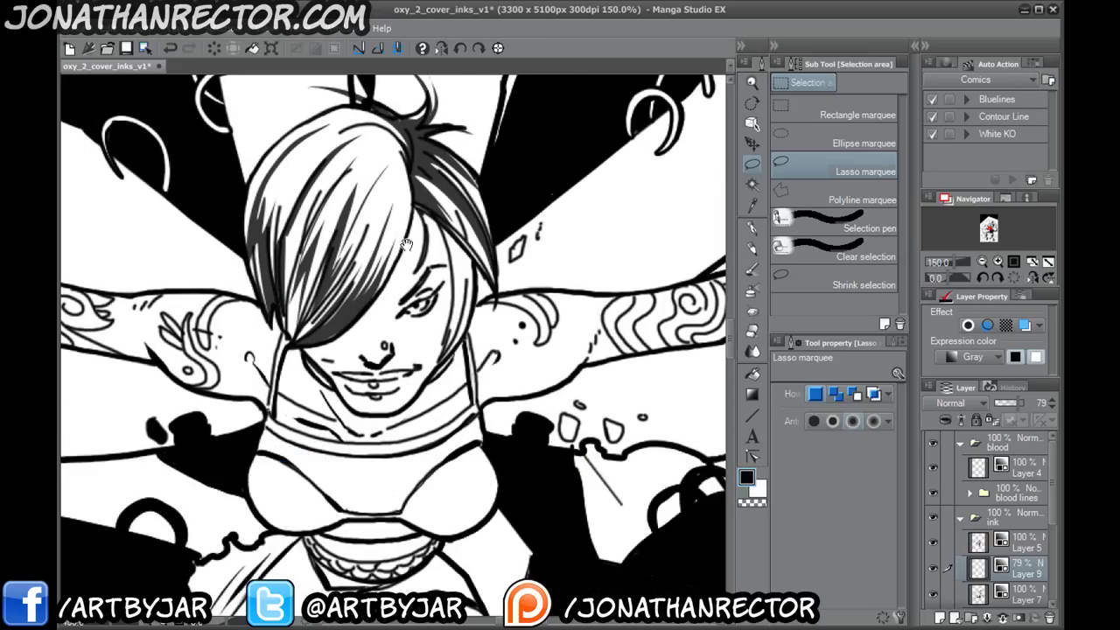
mouse_move(439, 364)
mouse_down()
mouse_move(473, 307)
mouse_move(464, 235)
mouse_move(442, 224)
mouse_up()
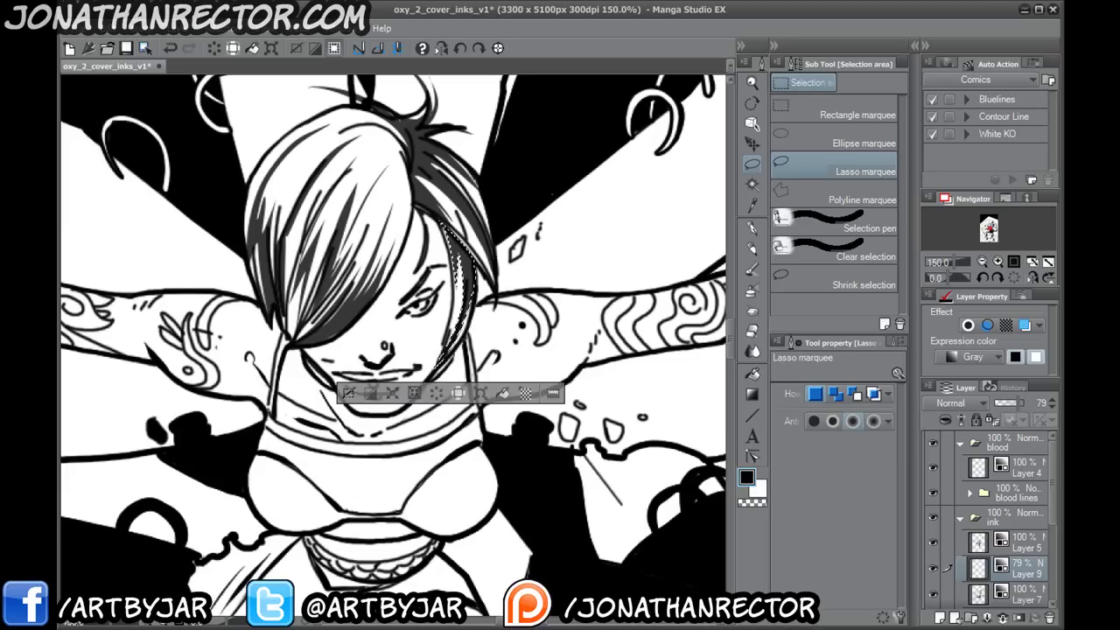
key(ctrl+d)
- Shade the outer corner of the woman's visible eye and extend the slanted line on her neck with the Mapping pen
click(751, 228)
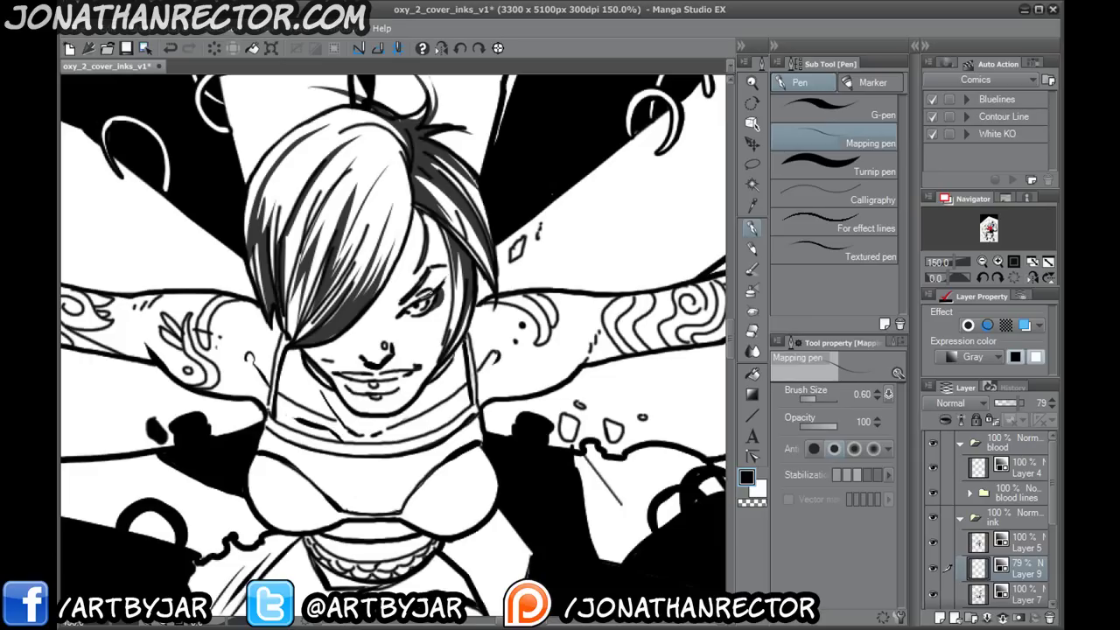
drag(276, 427, 234, 376)
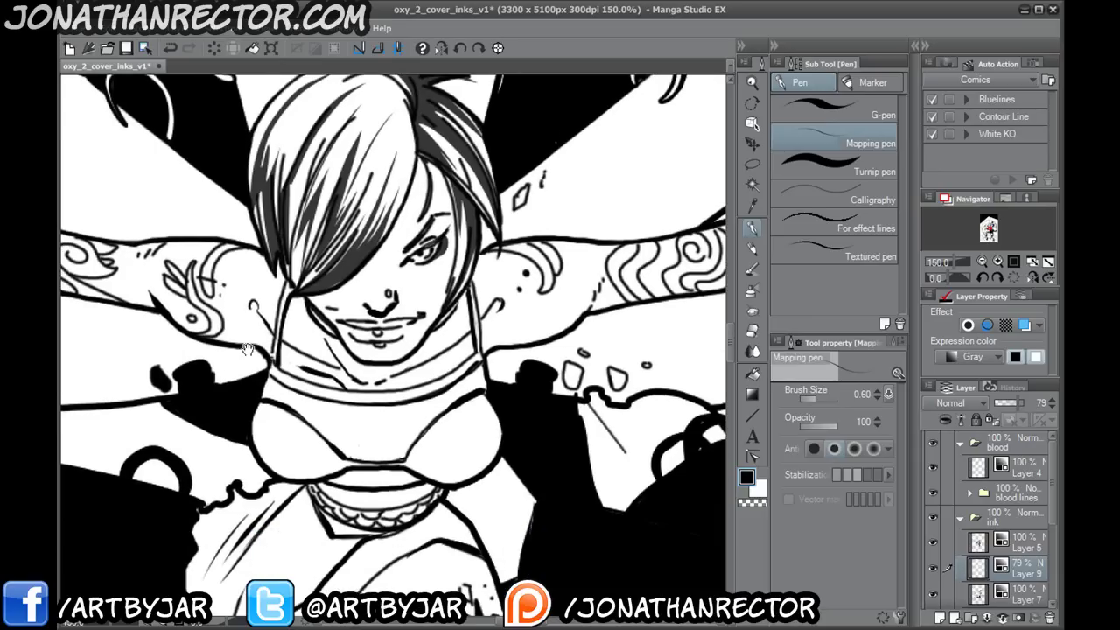
drag(279, 424, 261, 449)
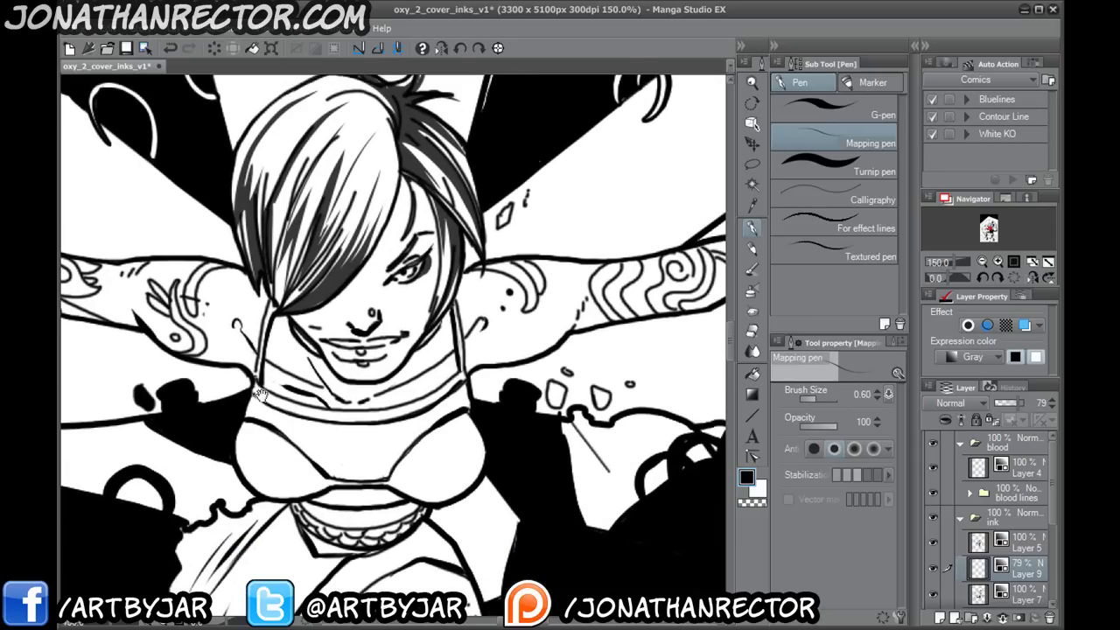
drag(257, 510, 319, 409)
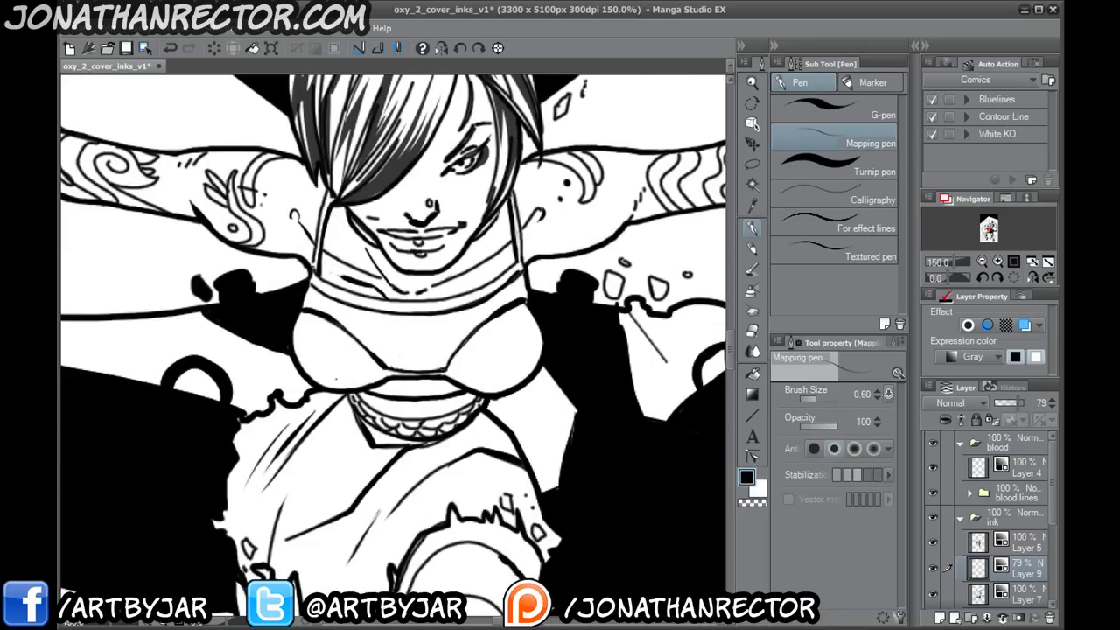
- Draw a thin inner contour and a small cross mark on each cup of the woman's top
drag(313, 357, 281, 367)
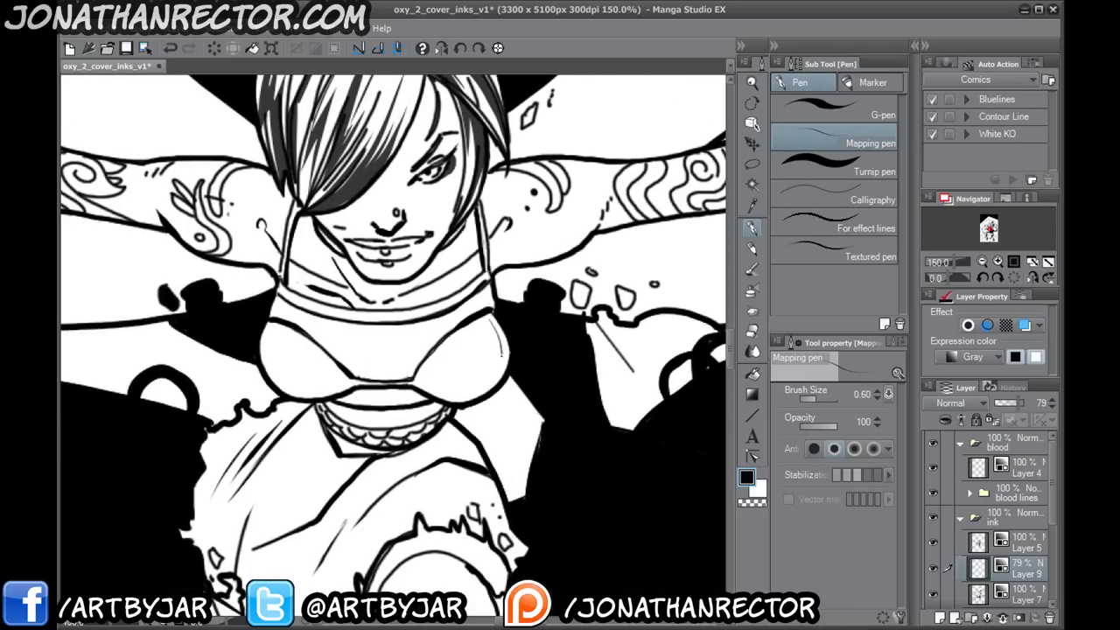
mouse_move(488, 385)
mouse_down()
mouse_move(457, 396)
mouse_move(422, 383)
mouse_move(490, 318)
mouse_up()
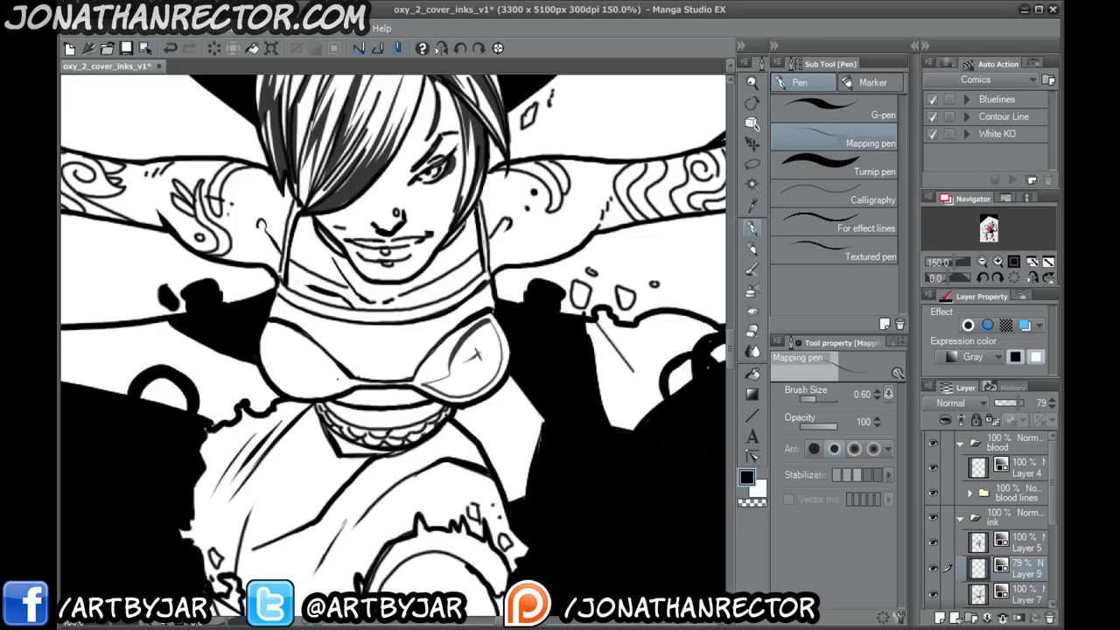
drag(310, 354, 339, 378)
mouse_move(274, 360)
mouse_down()
mouse_move(317, 387)
mouse_move(343, 378)
mouse_up()
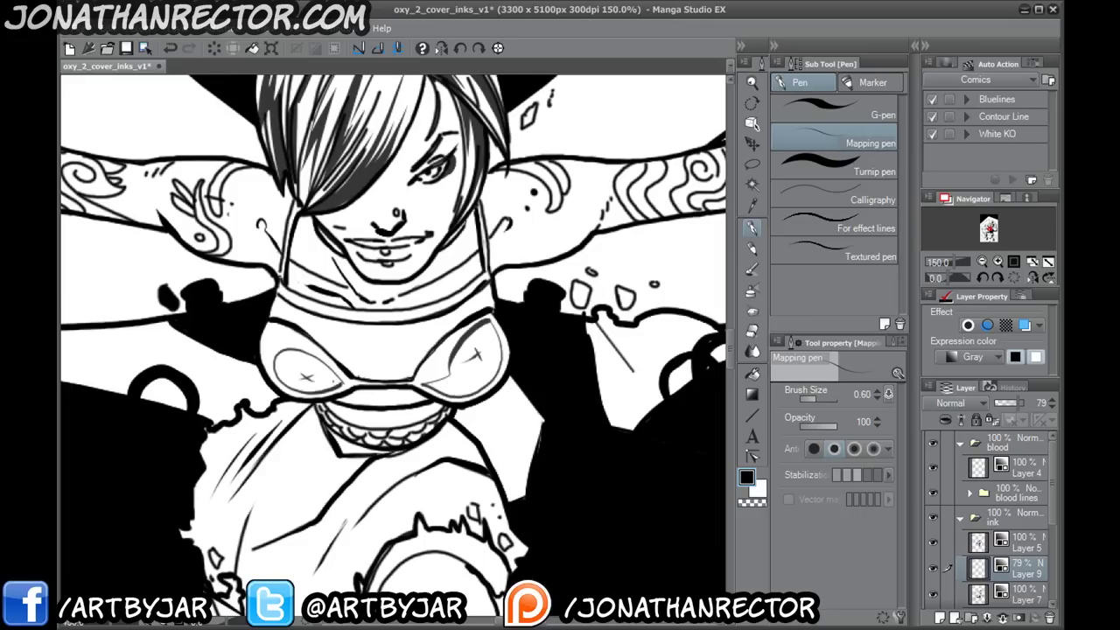
- Hatch parallel diagonal lines across the panel of the woman's top between the collar band and the cups
drag(309, 376, 327, 402)
mouse_move(291, 322)
mouse_down()
mouse_move(318, 356)
mouse_move(378, 396)
mouse_up()
mouse_move(352, 348)
mouse_down()
mouse_move(412, 404)
mouse_move(427, 404)
mouse_up()
drag(387, 350, 441, 393)
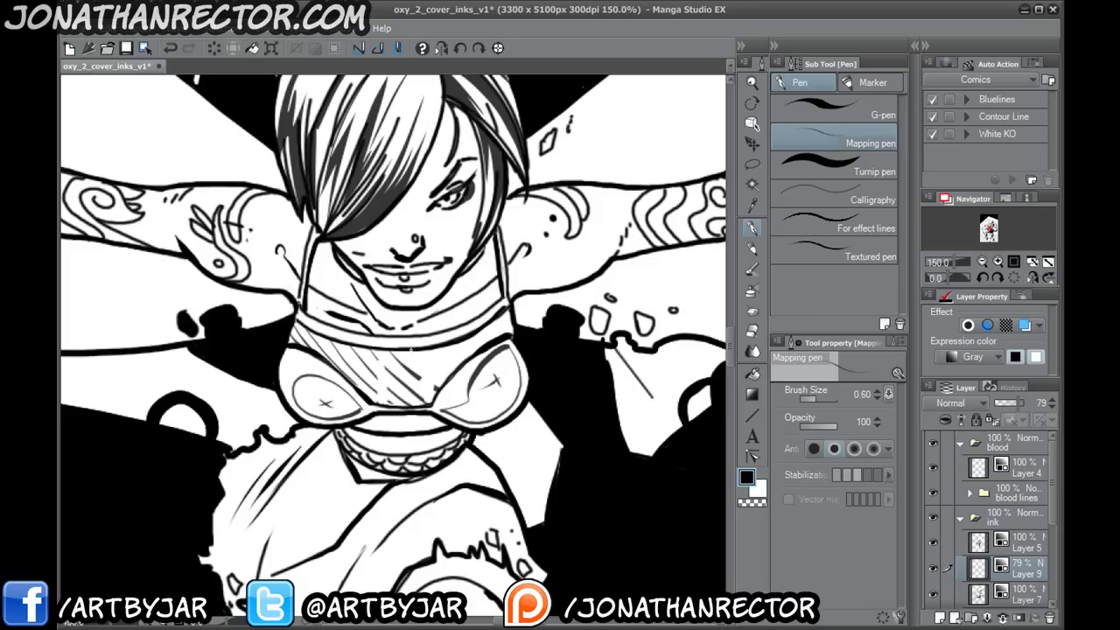
mouse_move(428, 348)
mouse_down()
mouse_move(460, 373)
mouse_move(466, 364)
mouse_up()
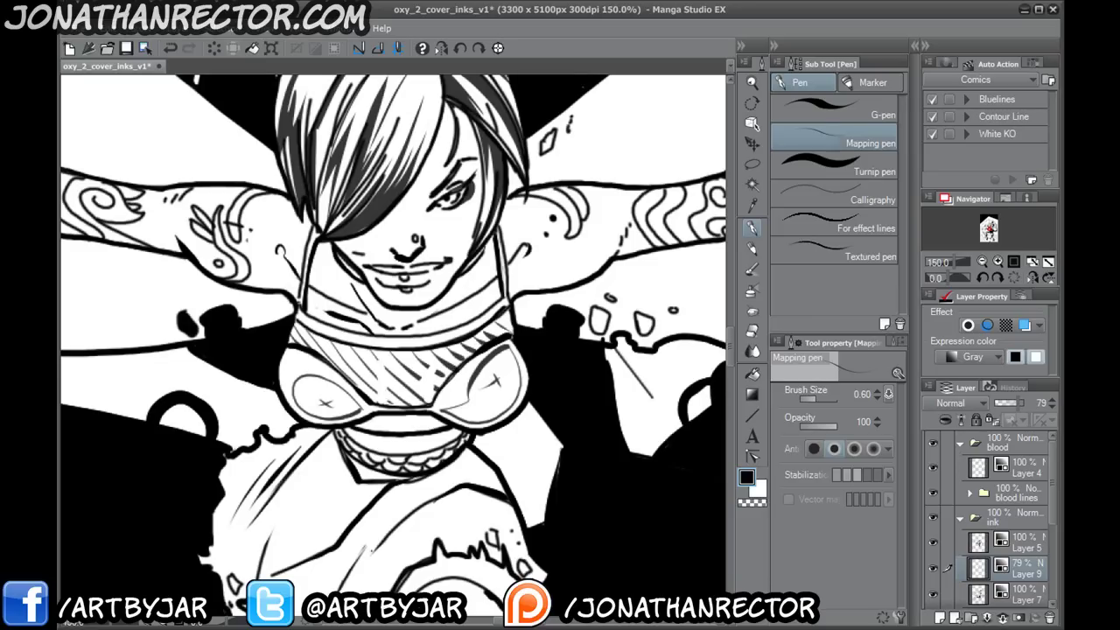
- Cross the panel's hatching with opposite diagonal lines to form a fishnet mesh across the woman's chest
drag(312, 501, 358, 367)
drag(405, 306, 494, 429)
drag(602, 331, 510, 385)
mouse_move(568, 339)
mouse_down()
mouse_move(502, 377)
mouse_move(443, 356)
mouse_up()
drag(459, 337, 431, 349)
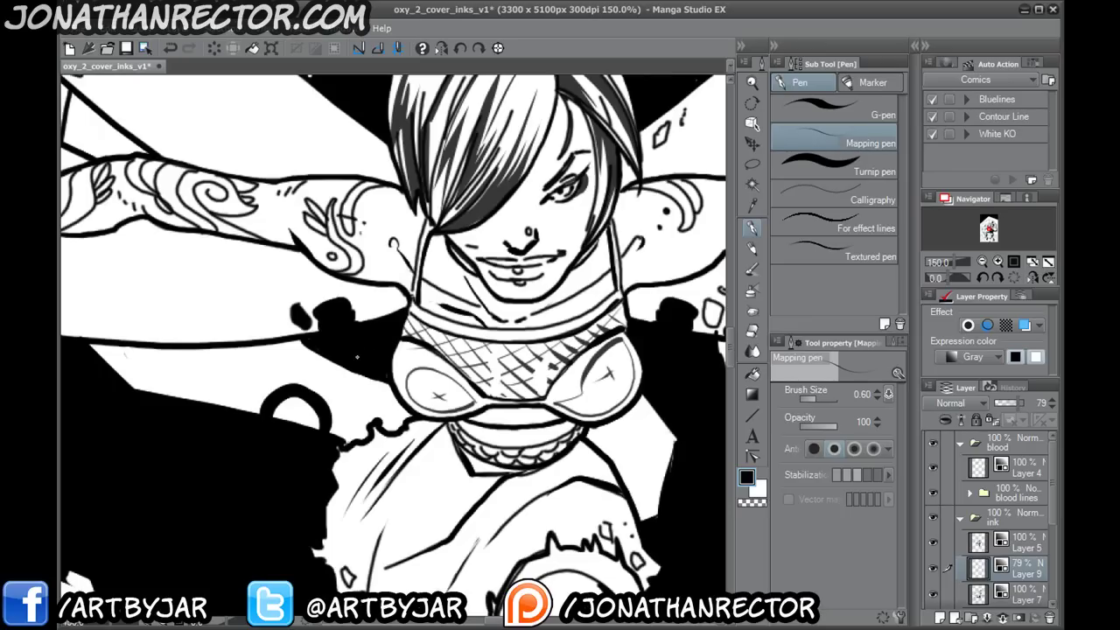
- Shade the palm and finger creases of the woman's hand with the plain wrist cuff using the Mapping pen
key(e)
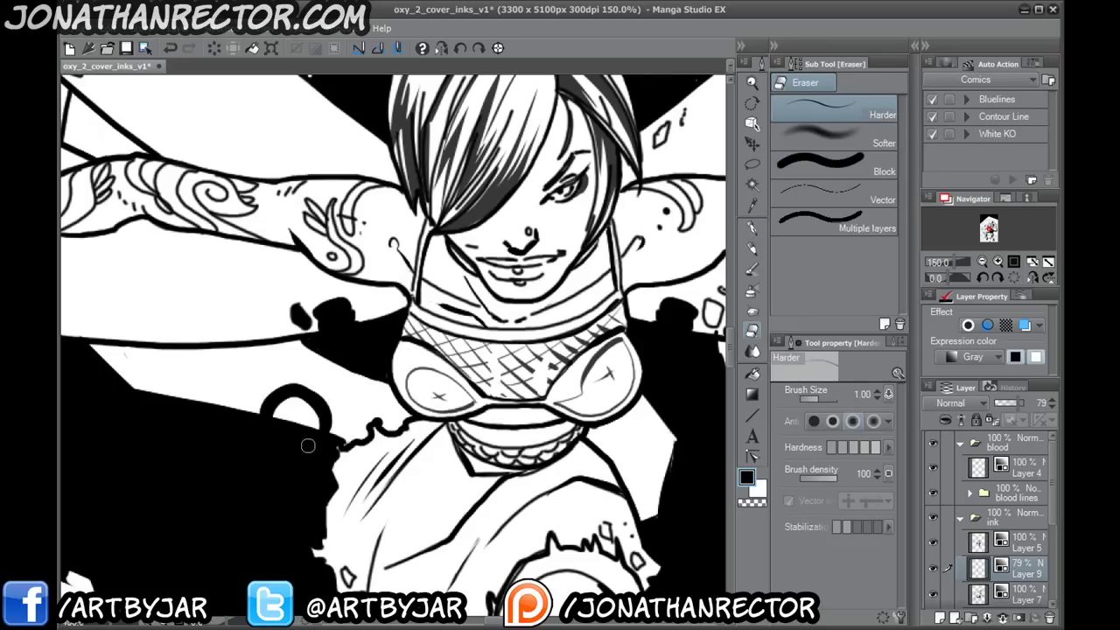
key(b)
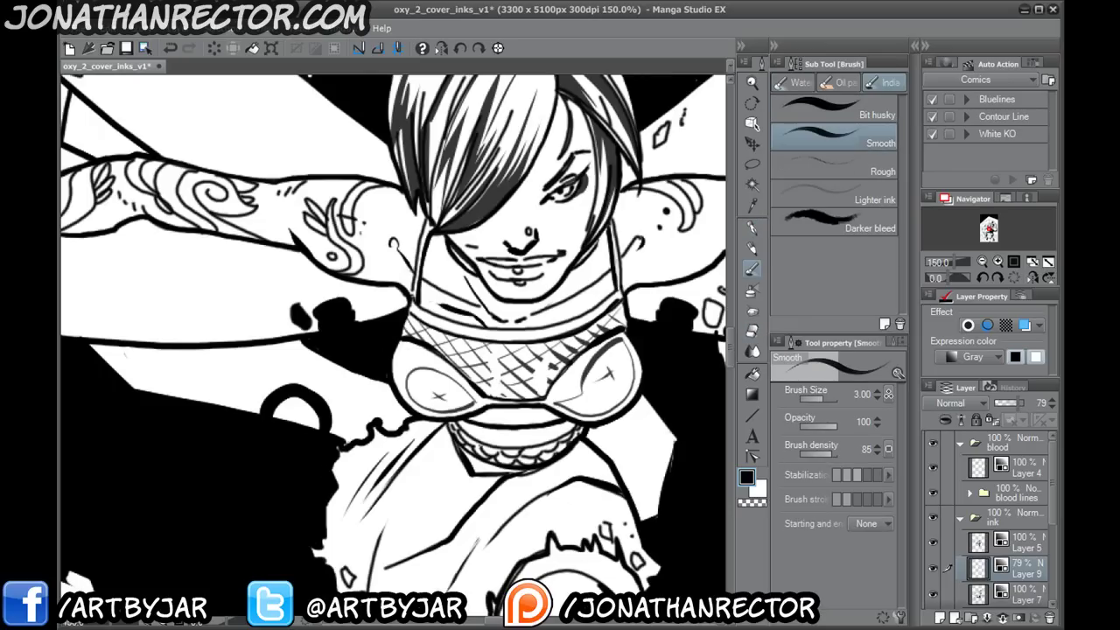
key(p)
mouse_move(367, 449)
mouse_down()
mouse_move(439, 456)
mouse_move(424, 413)
mouse_up()
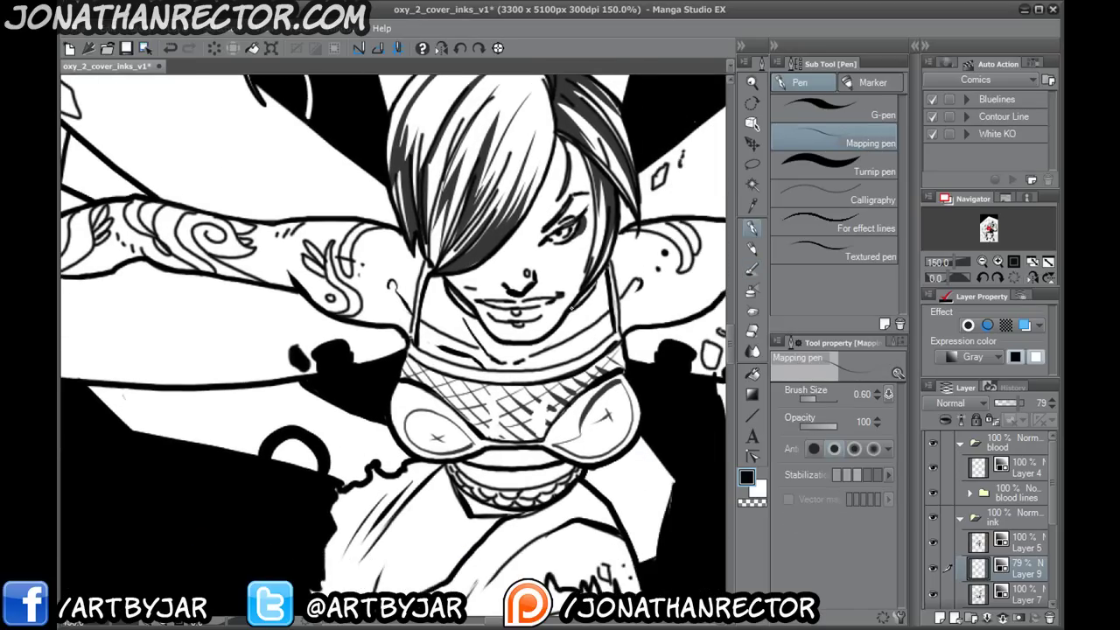
drag(238, 413, 380, 459)
drag(262, 456, 567, 428)
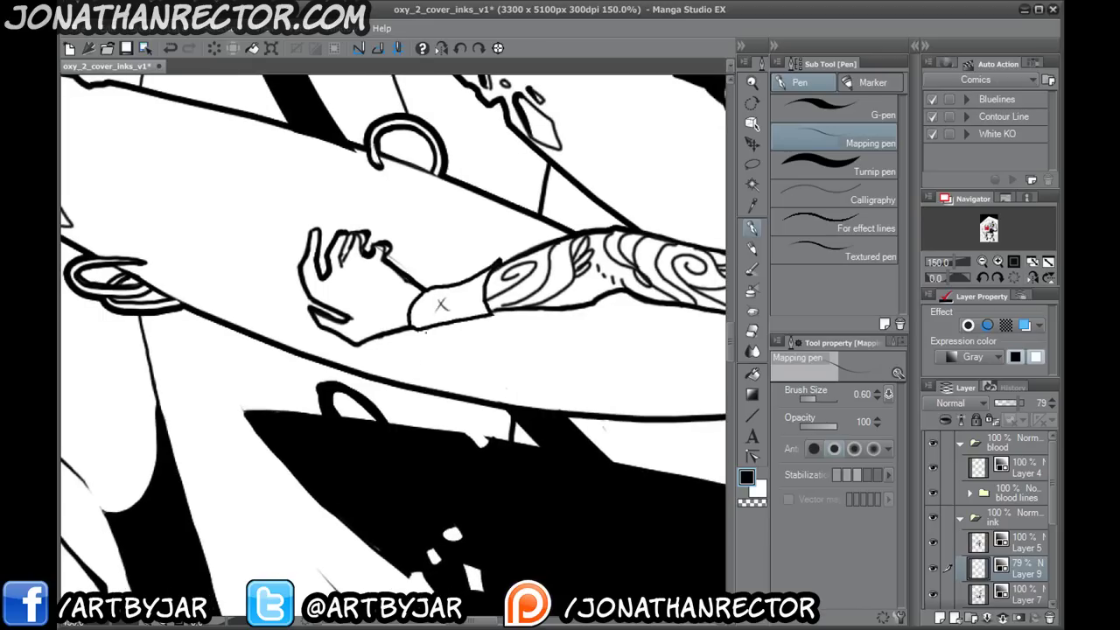
drag(389, 401, 181, 468)
drag(543, 490, 707, 462)
drag(263, 310, 315, 330)
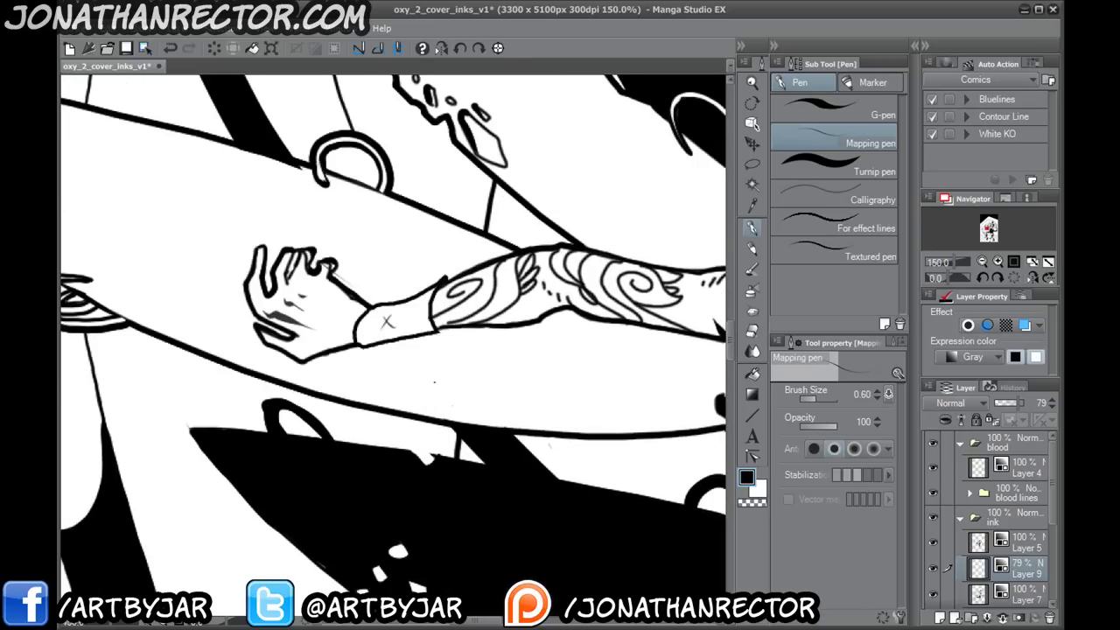
- Add crease shading to the palm of the woman's other hand and darken the wrist beside the bangles
drag(621, 428, 252, 414)
drag(595, 409, 249, 389)
drag(713, 376, 431, 357)
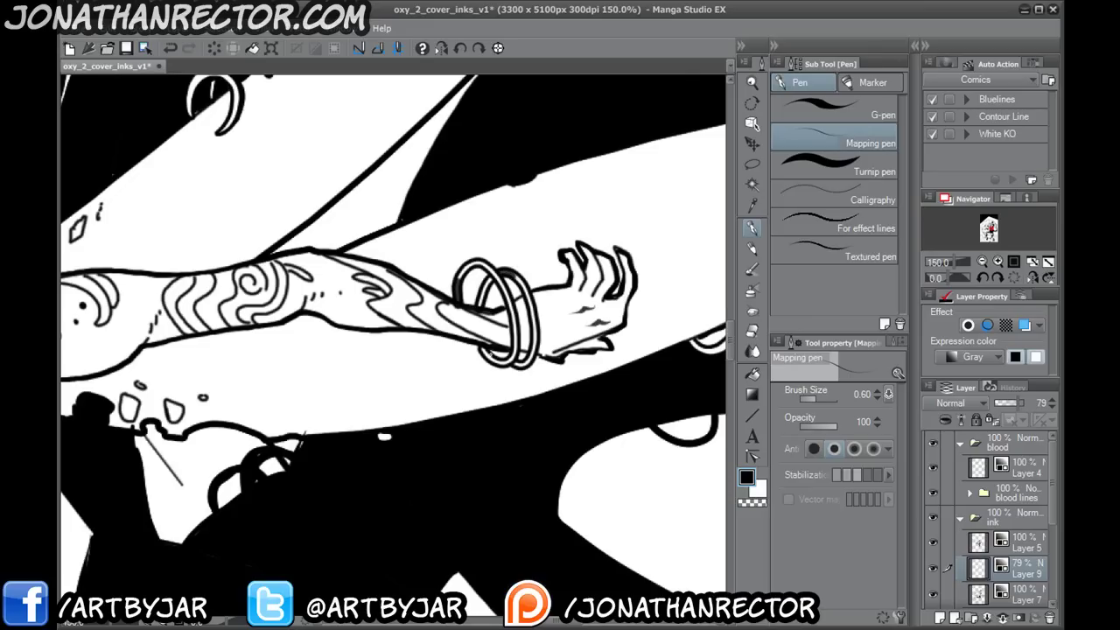
drag(512, 303, 523, 350)
drag(529, 291, 539, 352)
- Examine the inks on the woman's torso, torn clothing, legs and shoes for areas that still need shading
drag(189, 403, 398, 386)
drag(237, 469, 416, 371)
drag(230, 472, 389, 328)
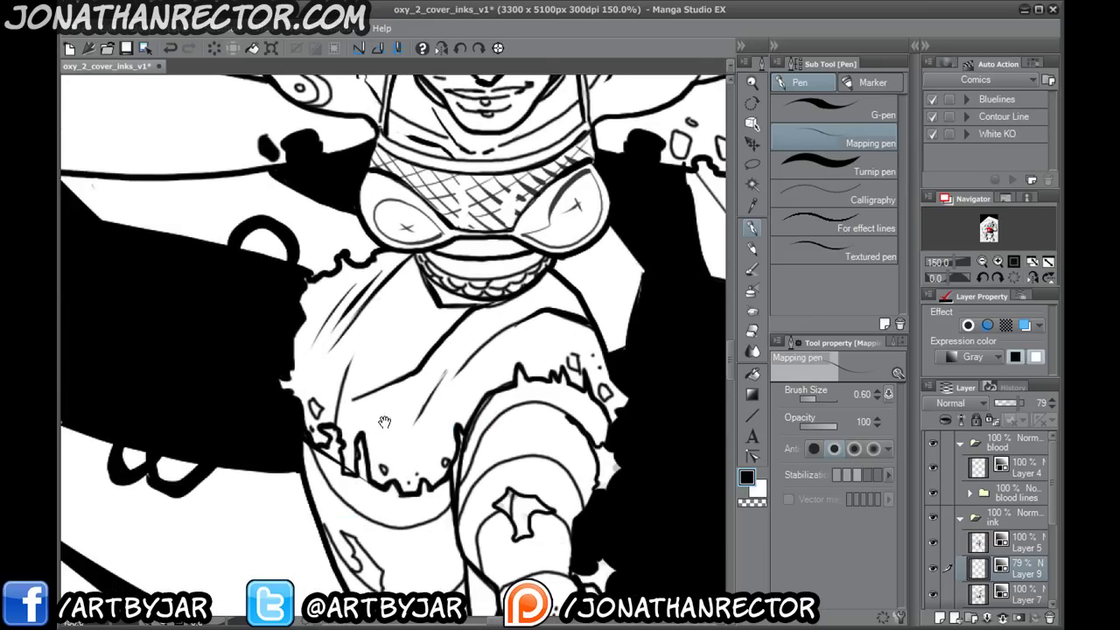
drag(368, 474, 340, 346)
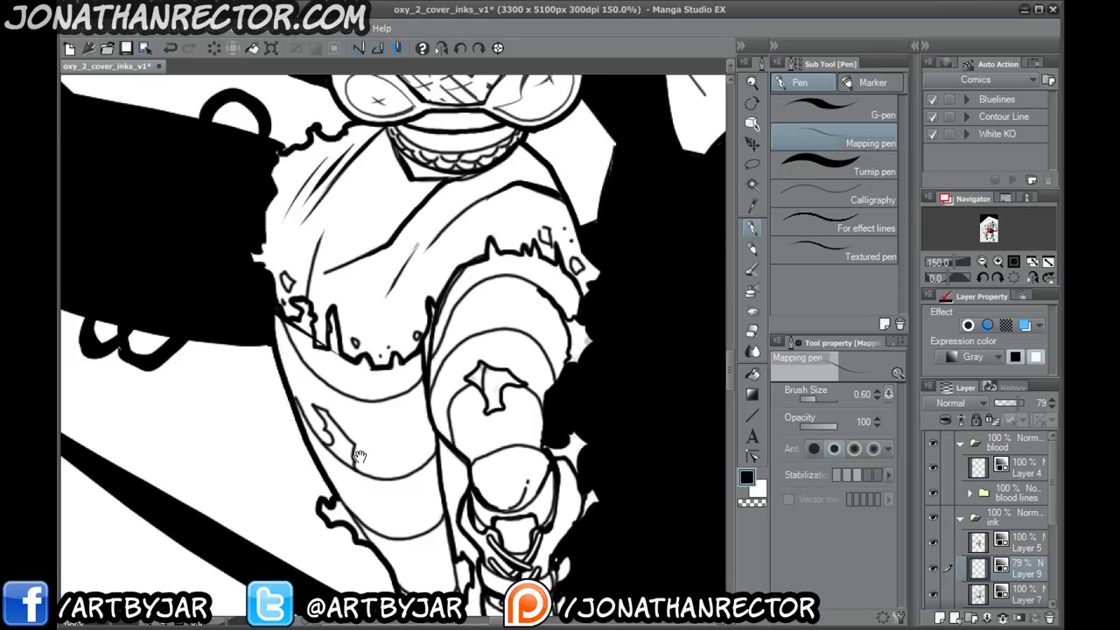
drag(296, 476, 267, 350)
drag(350, 491, 347, 265)
mouse_move(383, 417)
mouse_down()
mouse_move(361, 262)
mouse_move(357, 320)
mouse_up()
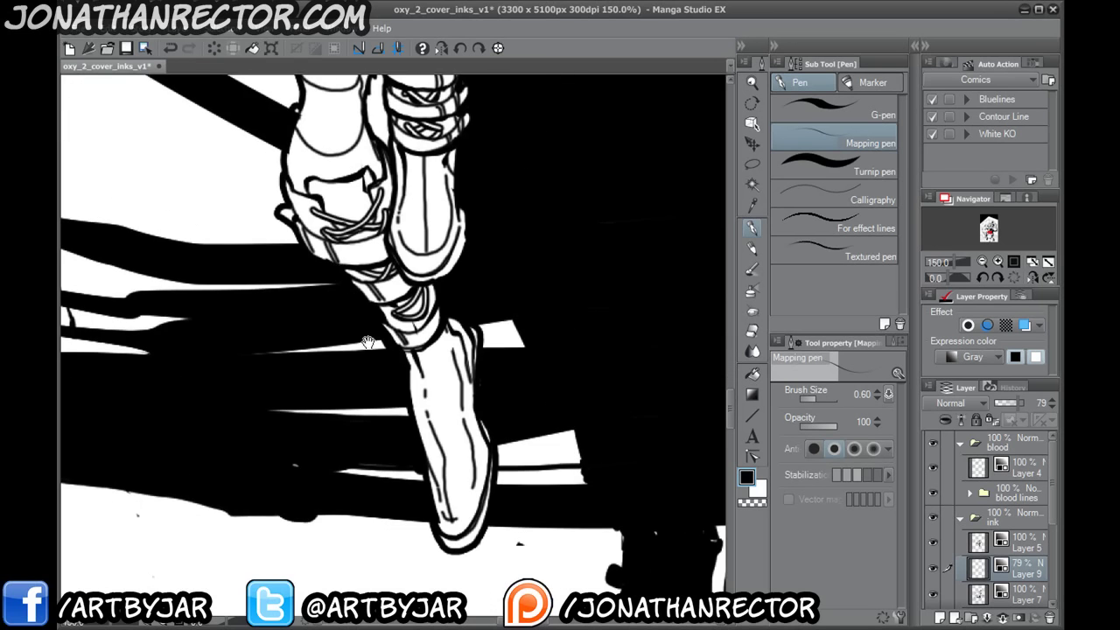
drag(381, 363, 394, 525)
drag(394, 350, 407, 475)
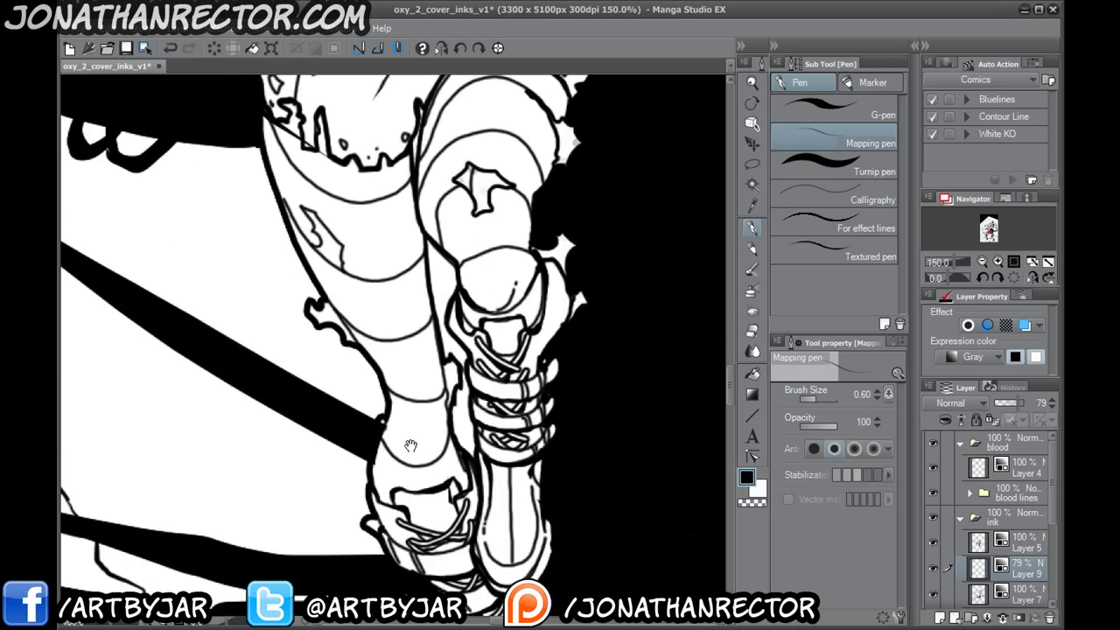
drag(407, 263, 411, 542)
drag(412, 219, 429, 491)
drag(429, 245, 439, 439)
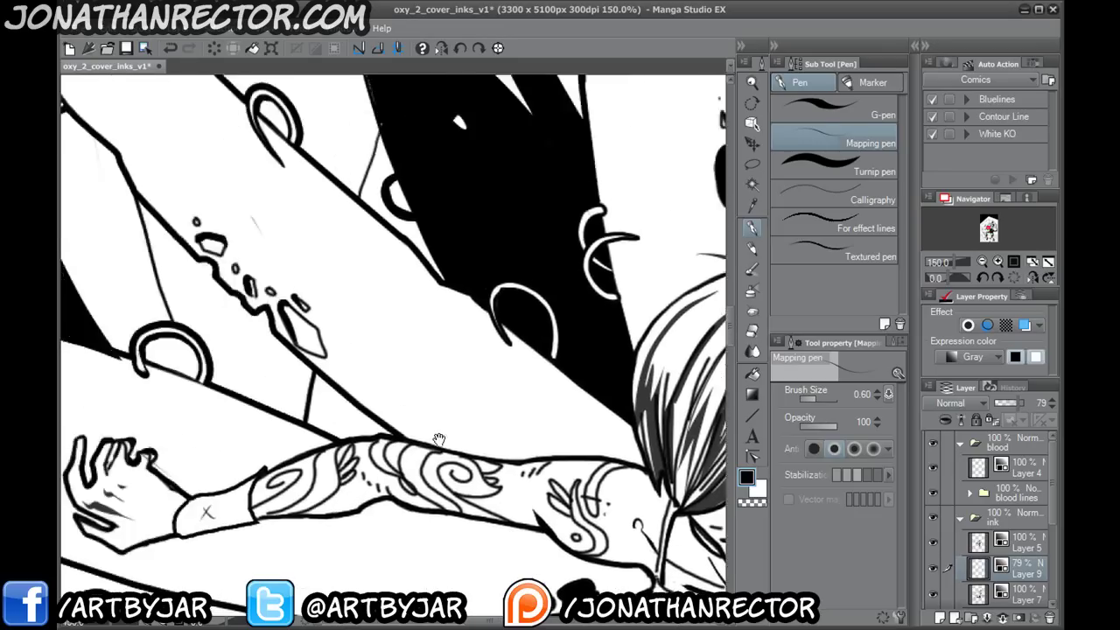
- Ink small shadow marks where the rings pierce the large strip behind the woman's cuffed hand
drag(317, 343, 435, 399)
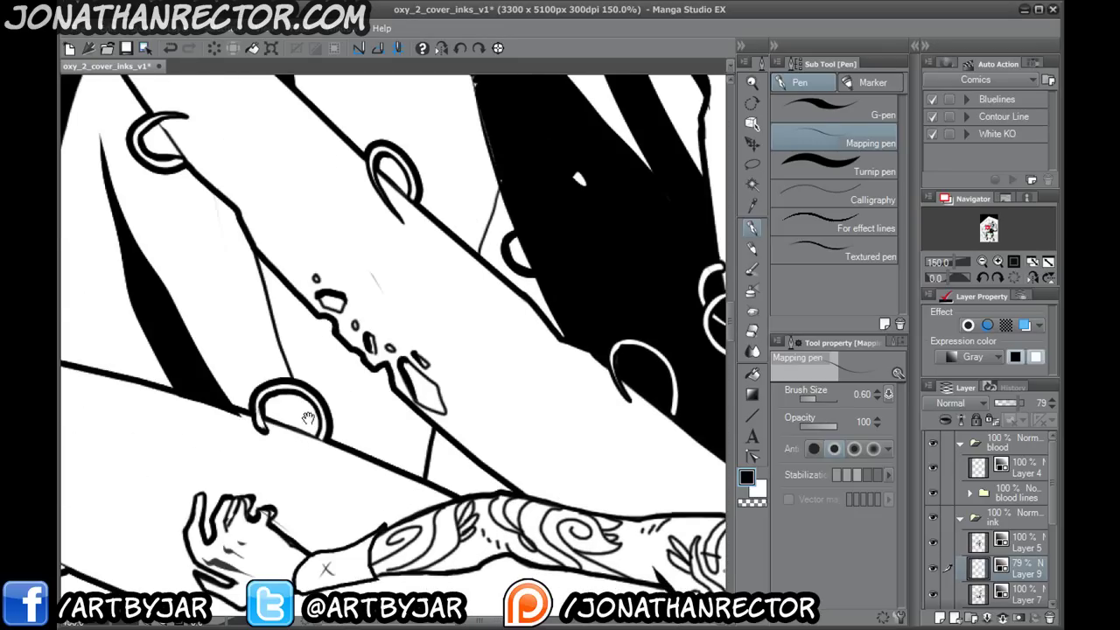
drag(304, 418, 425, 232)
drag(285, 348, 328, 439)
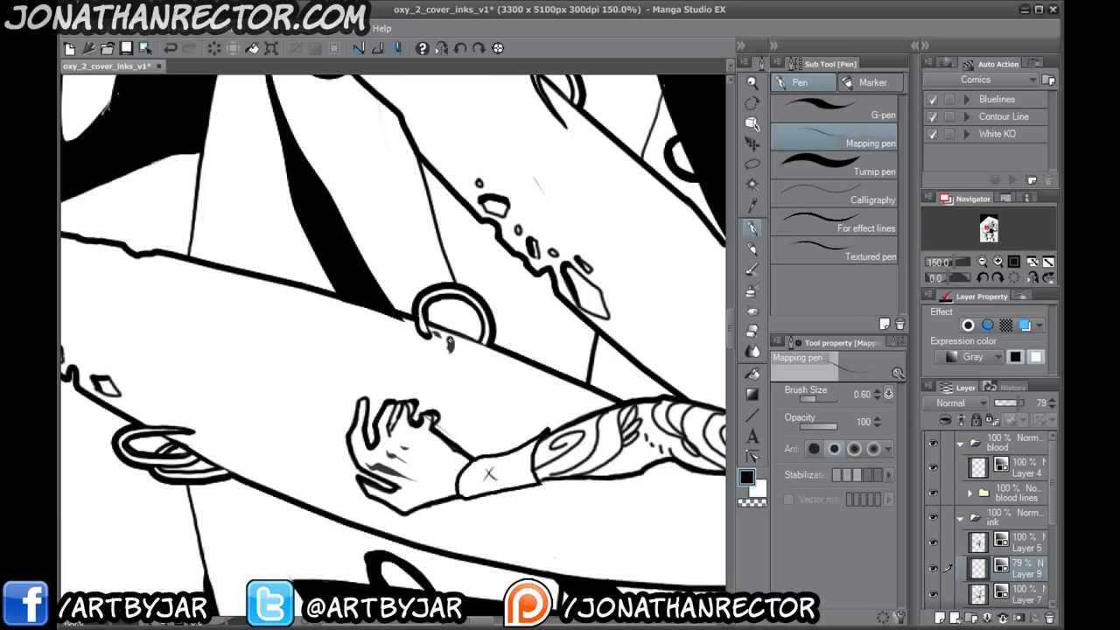
mouse_move(200, 391)
mouse_down()
mouse_move(507, 364)
mouse_move(518, 419)
mouse_move(613, 509)
mouse_up()
drag(333, 315, 338, 335)
drag(607, 481, 611, 495)
mouse_move(506, 591)
mouse_down()
mouse_move(274, 294)
mouse_move(341, 550)
mouse_up()
drag(541, 442, 560, 454)
drag(550, 448, 567, 461)
- Add small shadow marks at the piercing points of the rings on the diagonal strip above the woman's cuffed arm
drag(345, 301, 388, 389)
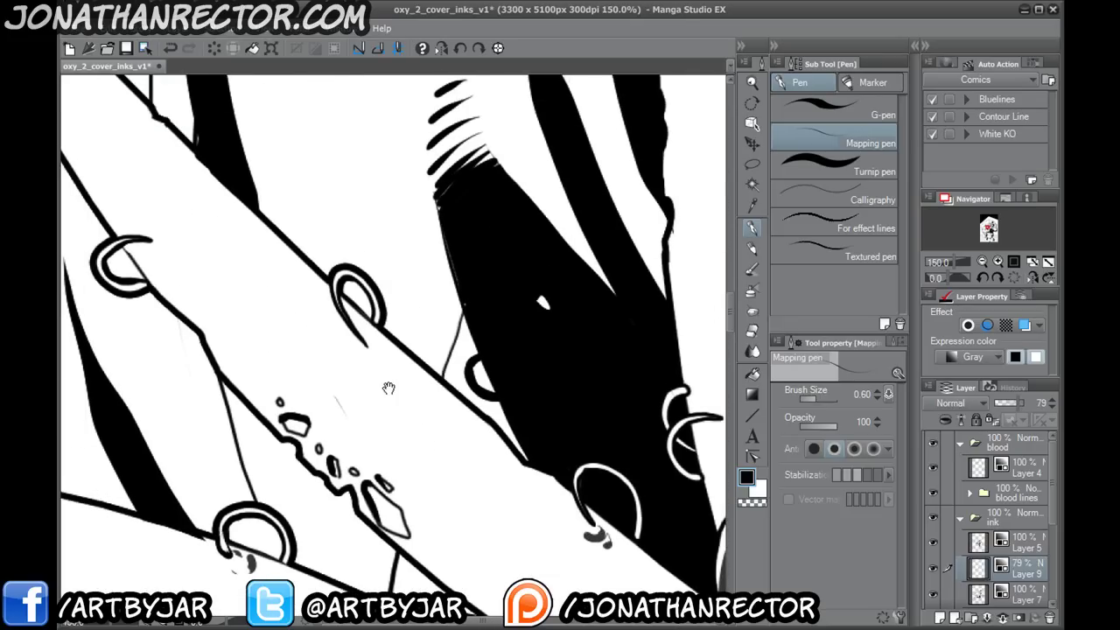
drag(371, 343, 381, 355)
drag(294, 357, 439, 450)
drag(289, 330, 417, 529)
drag(280, 280, 291, 304)
mouse_move(580, 461)
mouse_down()
mouse_move(405, 465)
mouse_move(280, 165)
mouse_up()
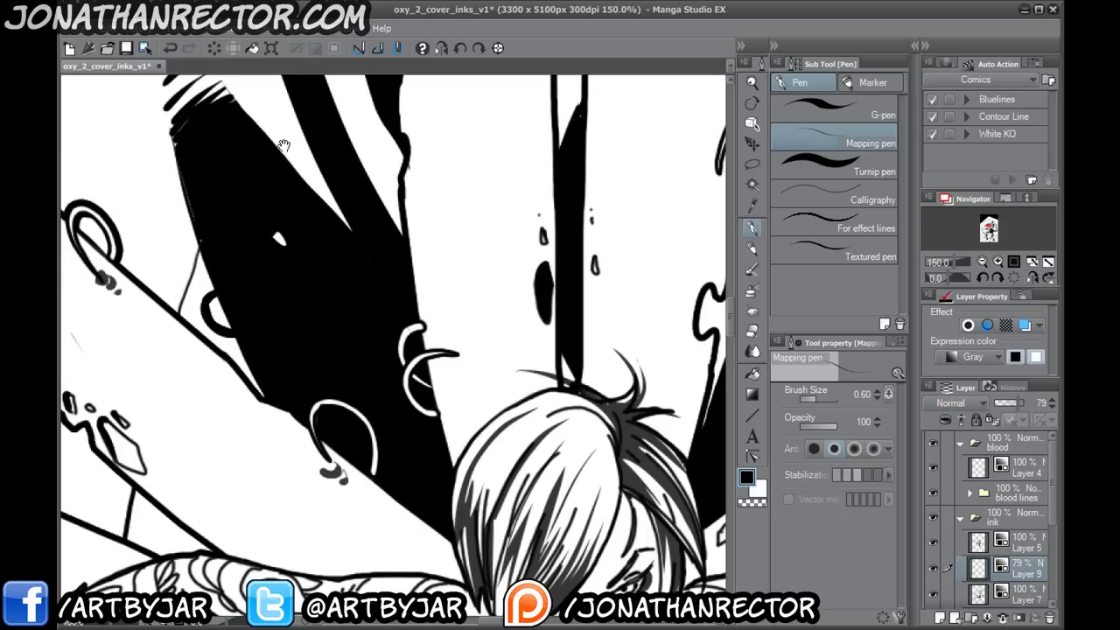
- Ink small shadow marks at the piercing points of the rings on the upright strips above the woman's head
mouse_move(459, 354)
mouse_down()
mouse_move(411, 292)
mouse_move(426, 349)
mouse_up()
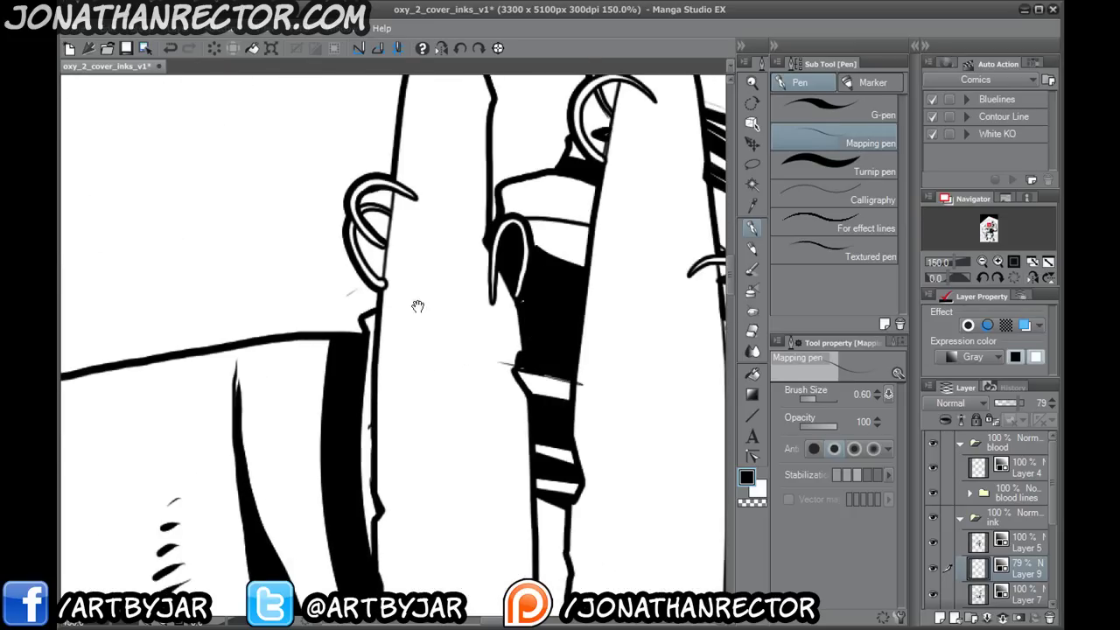
drag(411, 189, 415, 198)
drag(487, 298, 496, 313)
drag(364, 516, 342, 541)
mouse_move(525, 254)
mouse_down()
mouse_move(516, 266)
mouse_move(529, 278)
mouse_up()
drag(503, 207, 518, 221)
drag(526, 224, 523, 232)
- Shade the piercing points of the rings on the strips beside the woman's hair, above her bangled arm
drag(464, 471, 411, 339)
drag(507, 294, 507, 305)
scroll(508, 333, down, 4)
drag(506, 338, 515, 364)
scroll(438, 408, down, 2)
drag(422, 513, 278, 407)
drag(490, 425, 502, 448)
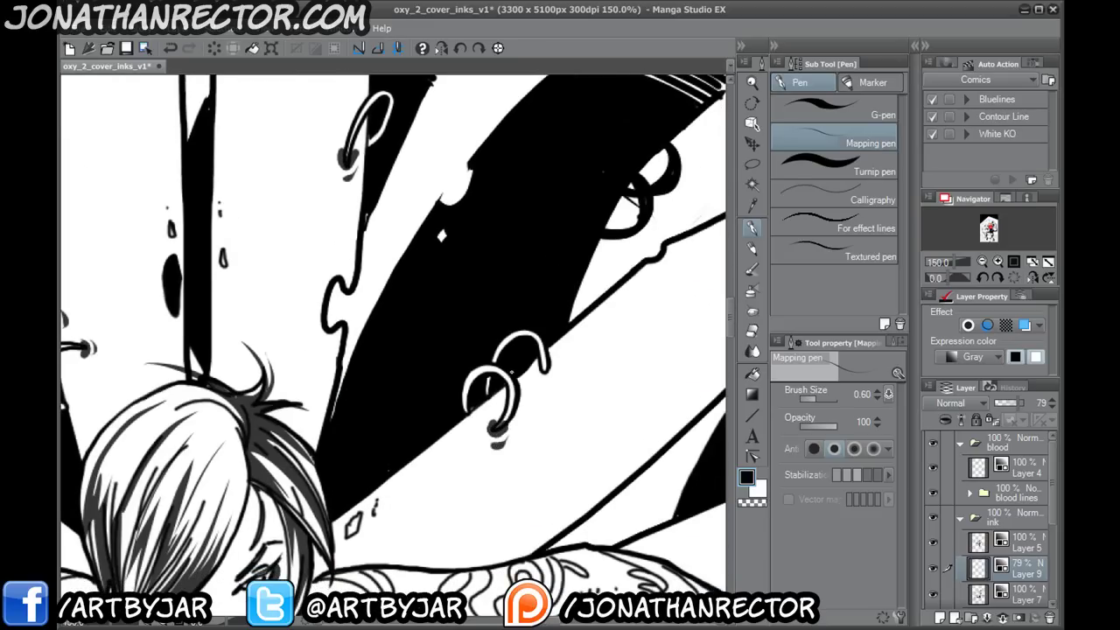
drag(548, 366, 554, 382)
- Add shadow marks at the piercing points of the rings below the giant's teeth and beyond the woman's bangled hand
drag(579, 306, 304, 312)
mouse_move(538, 238)
mouse_down()
mouse_move(483, 315)
mouse_move(496, 341)
mouse_move(483, 354)
mouse_up()
drag(494, 275, 411, 472)
mouse_move(495, 313)
mouse_down()
mouse_move(506, 329)
mouse_move(504, 318)
mouse_up()
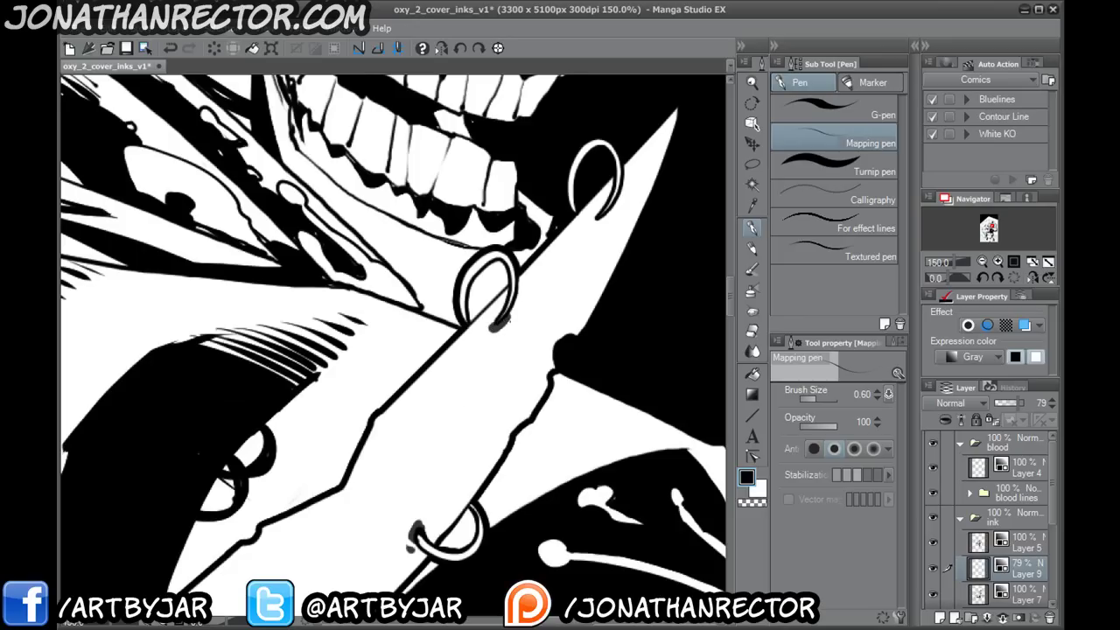
drag(592, 218, 608, 224)
drag(356, 470, 318, 177)
drag(245, 511, 97, 388)
mouse_move(409, 424)
mouse_down()
mouse_move(404, 433)
mouse_move(417, 431)
mouse_up()
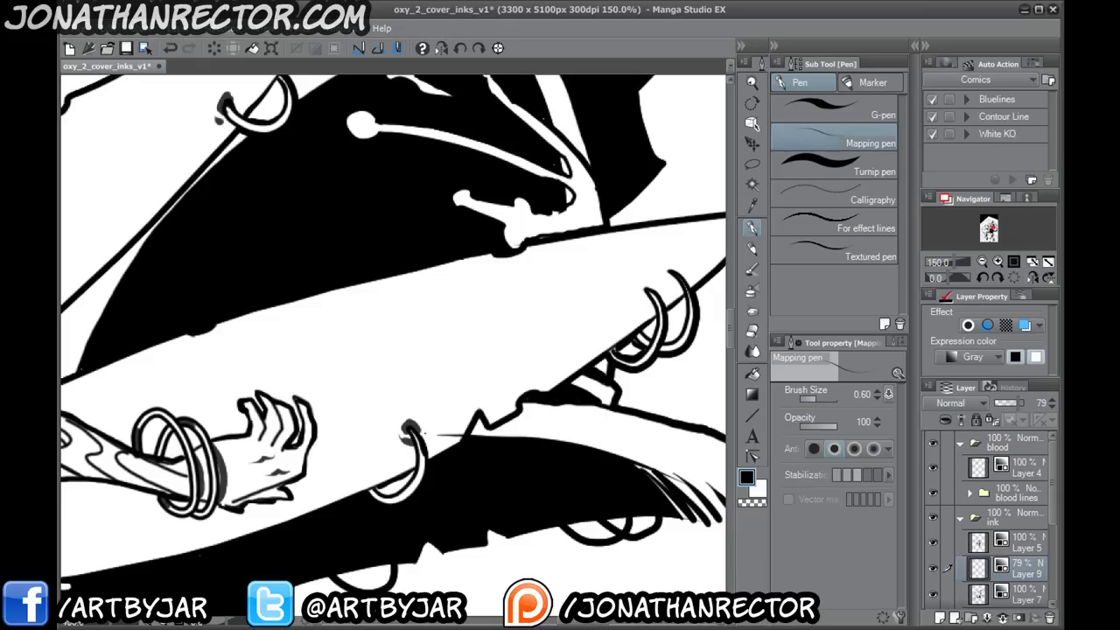
drag(482, 333, 373, 381)
drag(546, 335, 576, 308)
- Review the inks around the woman's arms, head and the ringed strips behind her
mouse_move(201, 477)
mouse_down()
mouse_move(324, 346)
mouse_move(471, 310)
mouse_up()
drag(133, 421, 473, 320)
drag(217, 450, 612, 484)
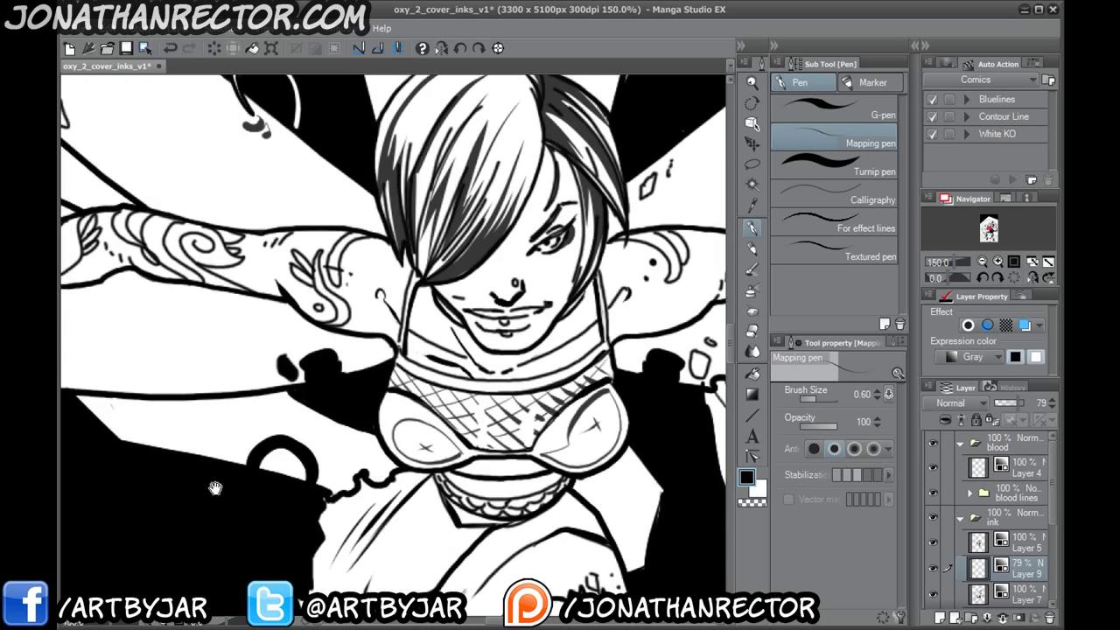
drag(215, 488, 560, 529)
drag(307, 420, 322, 555)
drag(429, 451, 201, 586)
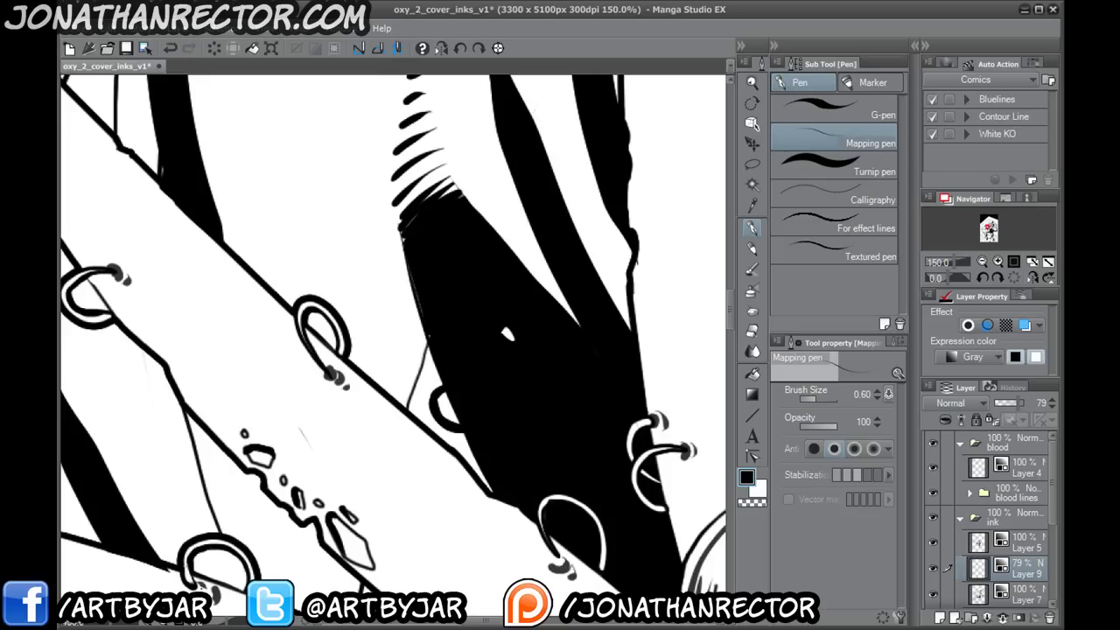
drag(443, 541, 219, 146)
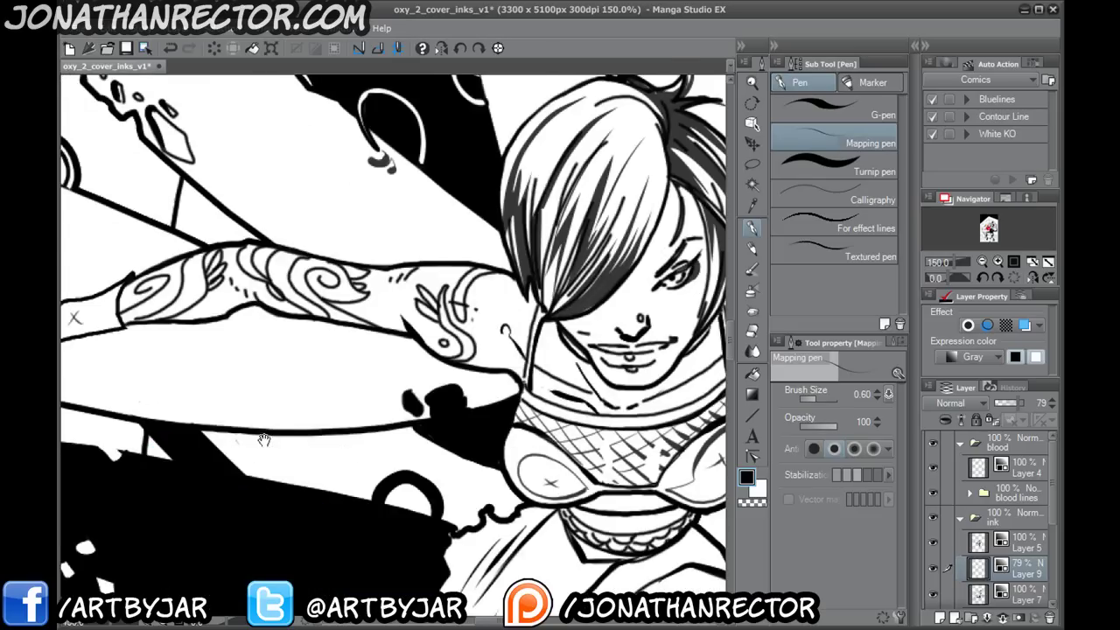
drag(248, 450, 431, 564)
drag(246, 481, 338, 471)
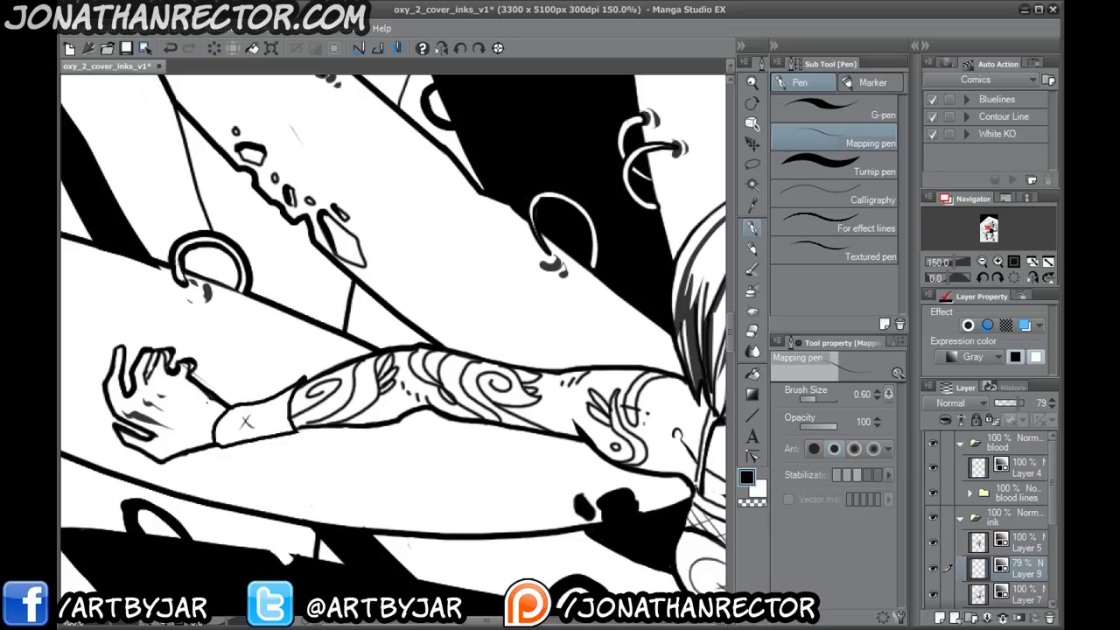
- Outline the cast shadow along the upper edge of the woman's bangled arm, including the bangles and hand
drag(599, 454, 175, 468)
drag(495, 456, 233, 461)
mouse_move(248, 409)
mouse_down()
mouse_move(293, 369)
mouse_move(368, 381)
mouse_move(468, 361)
mouse_up()
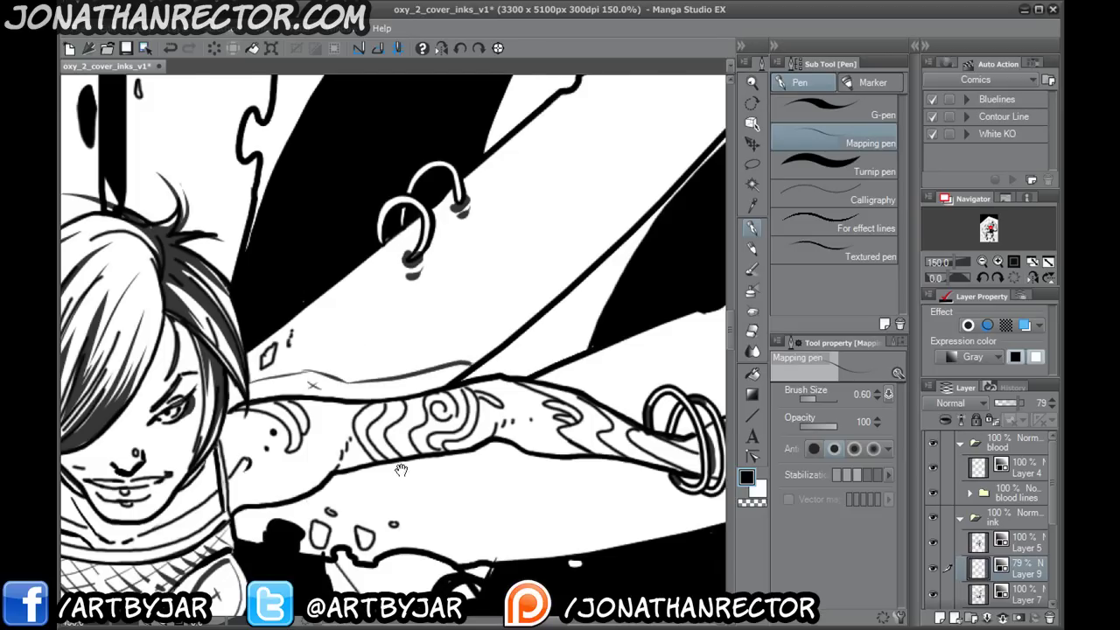
drag(403, 431, 187, 427)
drag(333, 364, 415, 405)
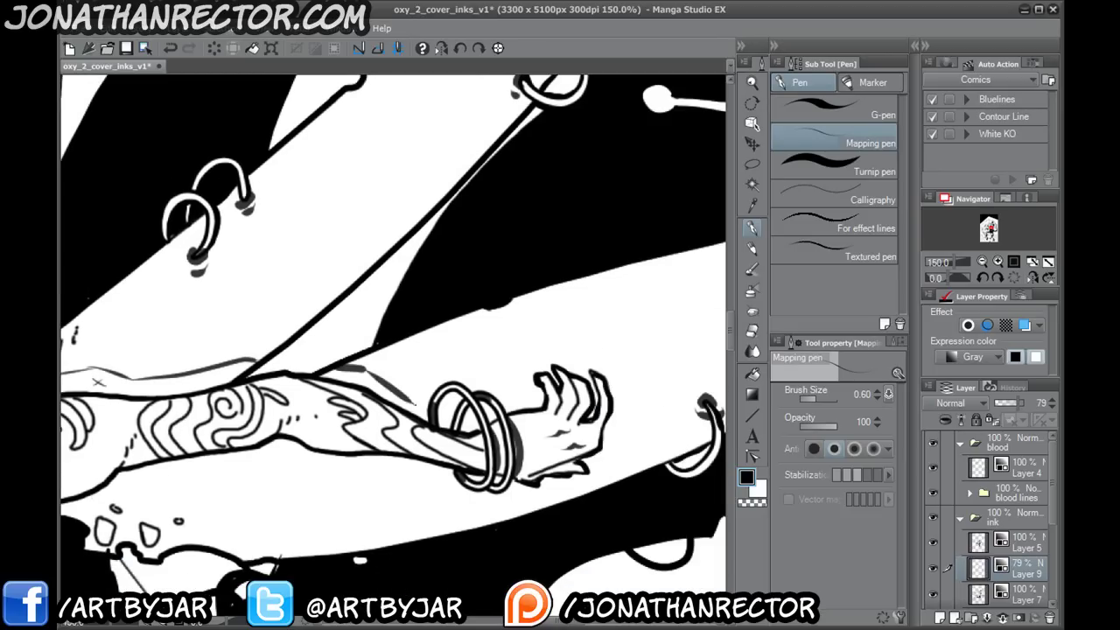
mouse_move(364, 371)
mouse_down()
mouse_move(479, 426)
mouse_move(522, 390)
mouse_up()
drag(508, 390, 545, 374)
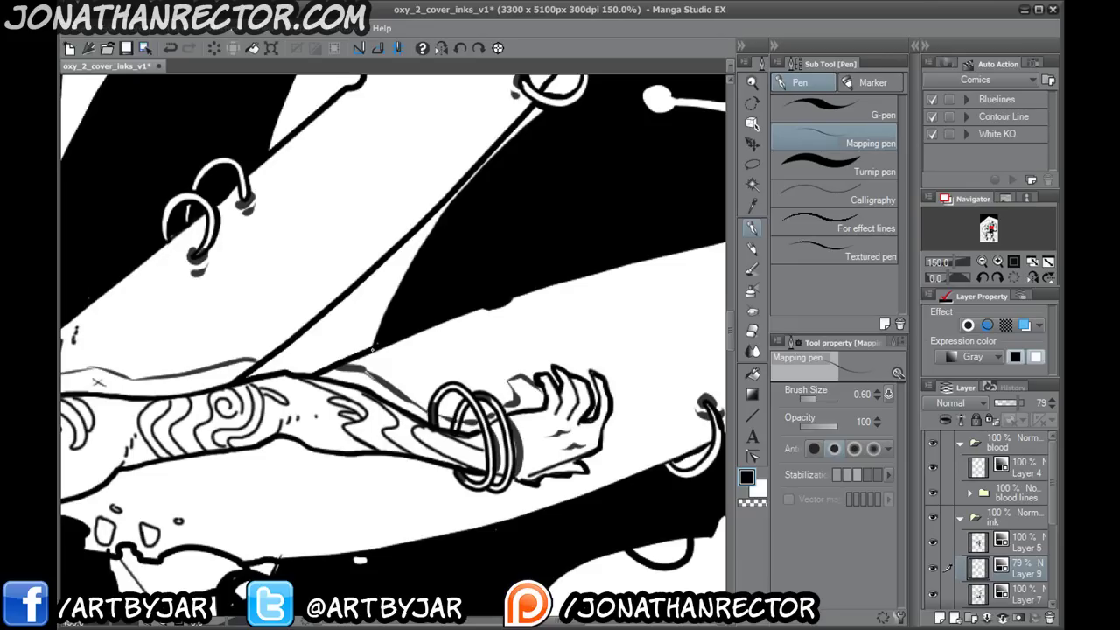
mouse_move(419, 406)
mouse_down()
mouse_move(439, 378)
mouse_move(461, 414)
mouse_up()
- Outline the matching cast shadow along the upper edge of the woman's cuffed arm and beside its hand
mouse_move(143, 487)
mouse_down()
mouse_move(350, 417)
mouse_move(536, 390)
mouse_up()
drag(219, 390, 651, 457)
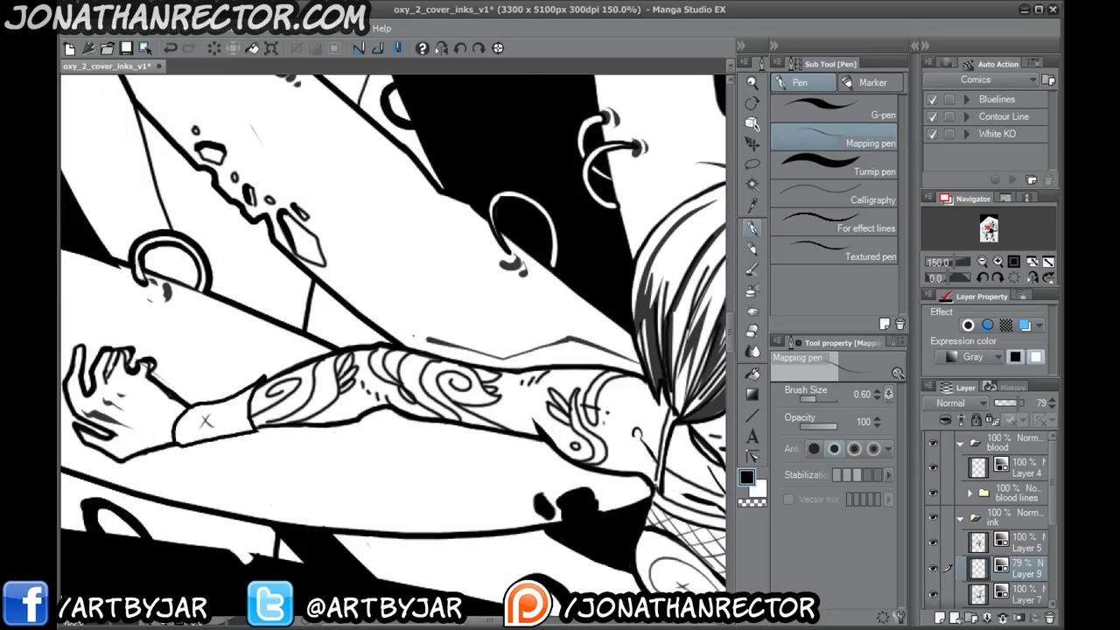
drag(202, 459, 435, 444)
mouse_move(537, 337)
mouse_down()
mouse_move(414, 380)
mouse_move(394, 350)
mouse_up()
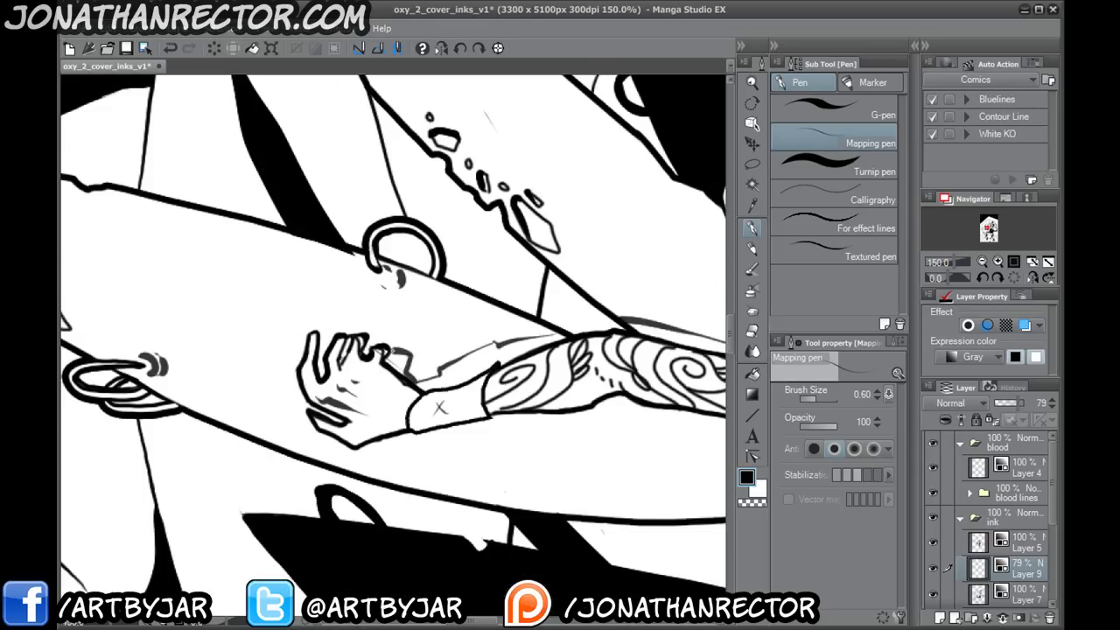
- Fill the outlined cast shadows beside the cuffed hand and along its forearm and upper arm, referring to all layers
click(753, 375)
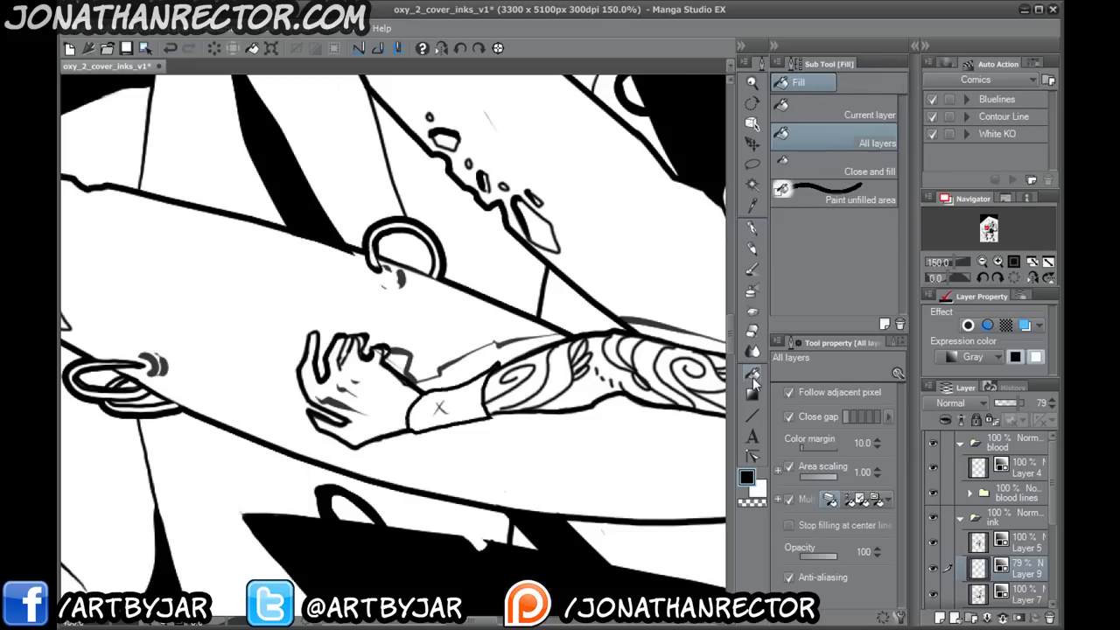
click(469, 366)
click(398, 359)
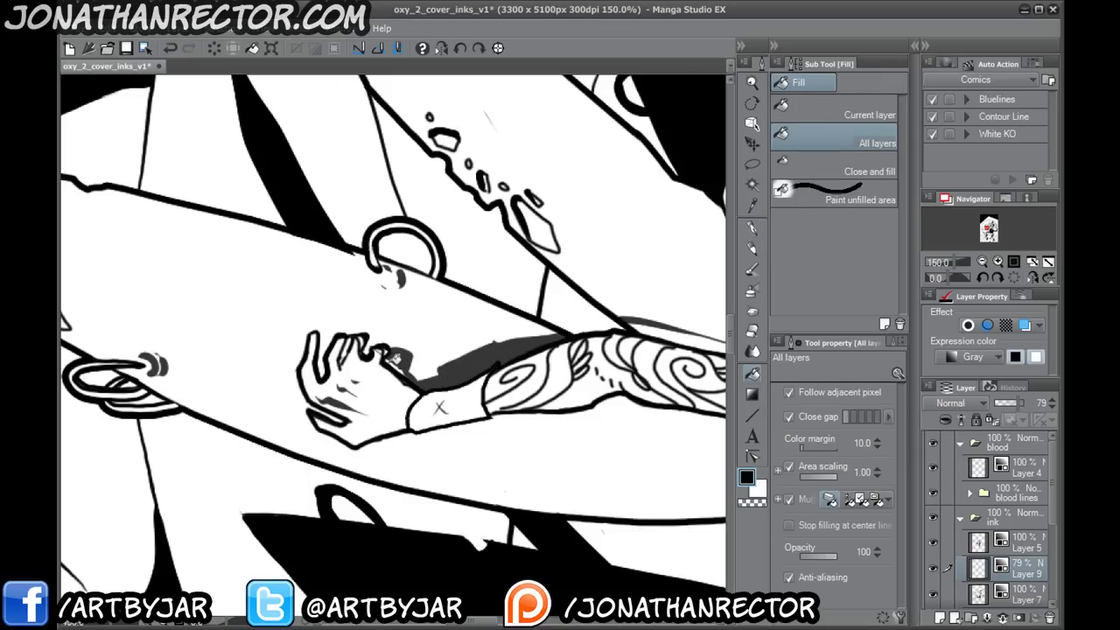
drag(398, 359, 263, 412)
drag(613, 420, 255, 429)
click(335, 367)
- Fill the outlined cast shadows along the bangled arm, behind the bangles and beside the hand
drag(602, 360, 421, 346)
click(407, 352)
click(474, 372)
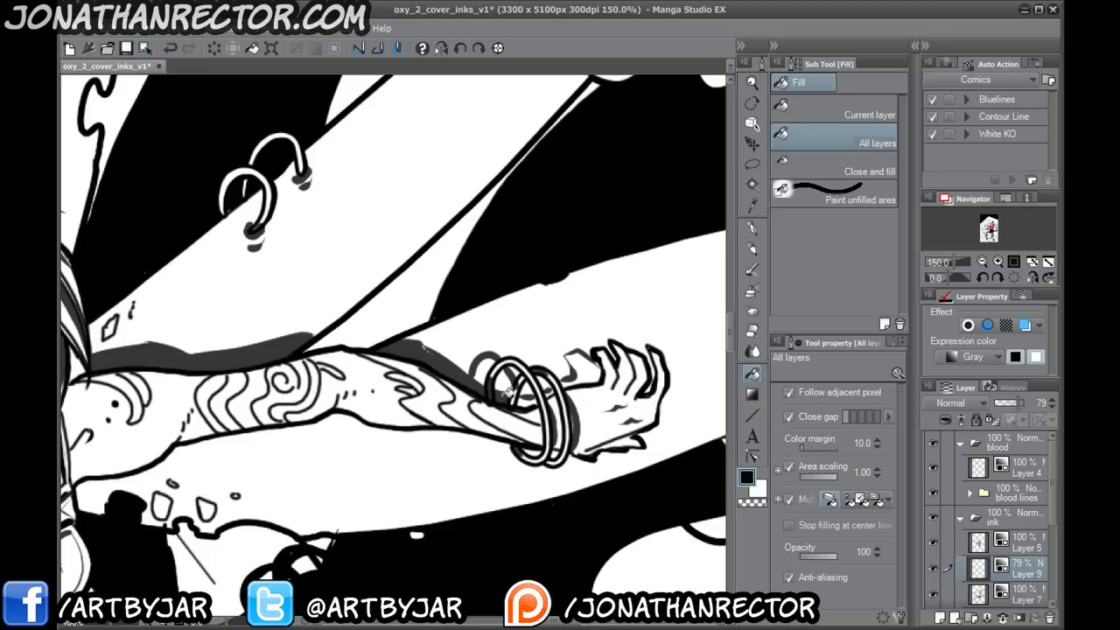
click(555, 387)
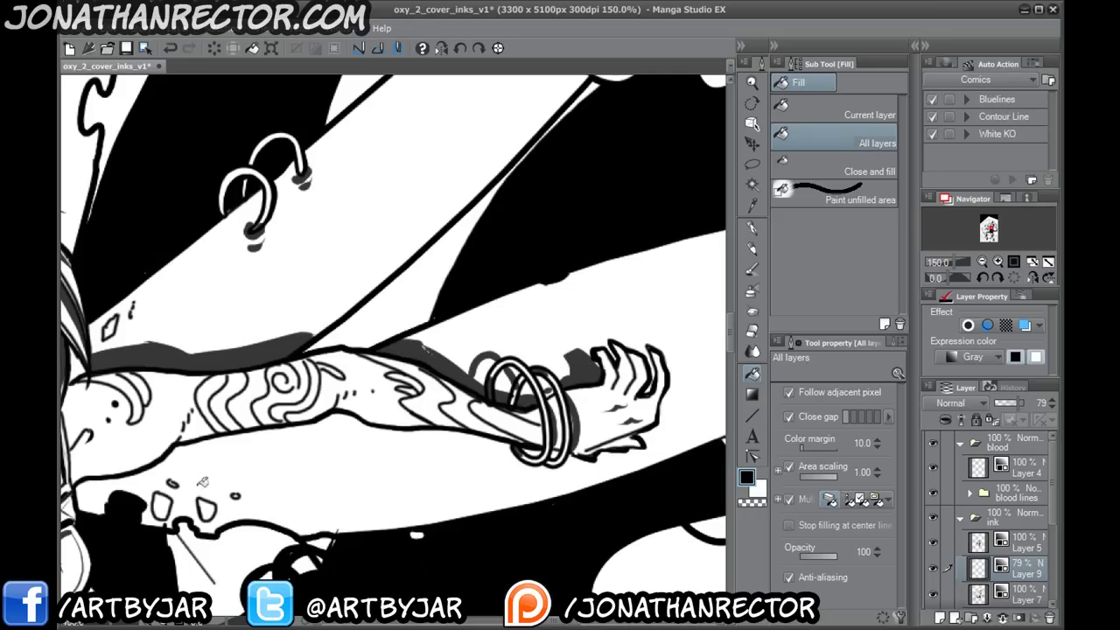
- Fill the inner contour of each cup of the woman's top with the shadow colour
drag(306, 457, 456, 445)
drag(310, 530, 652, 462)
scroll(652, 463, down, 1)
click(598, 429)
click(434, 427)
- Set the opacity of the shadow layer, Layer 9, to 100%
drag(292, 388, 508, 518)
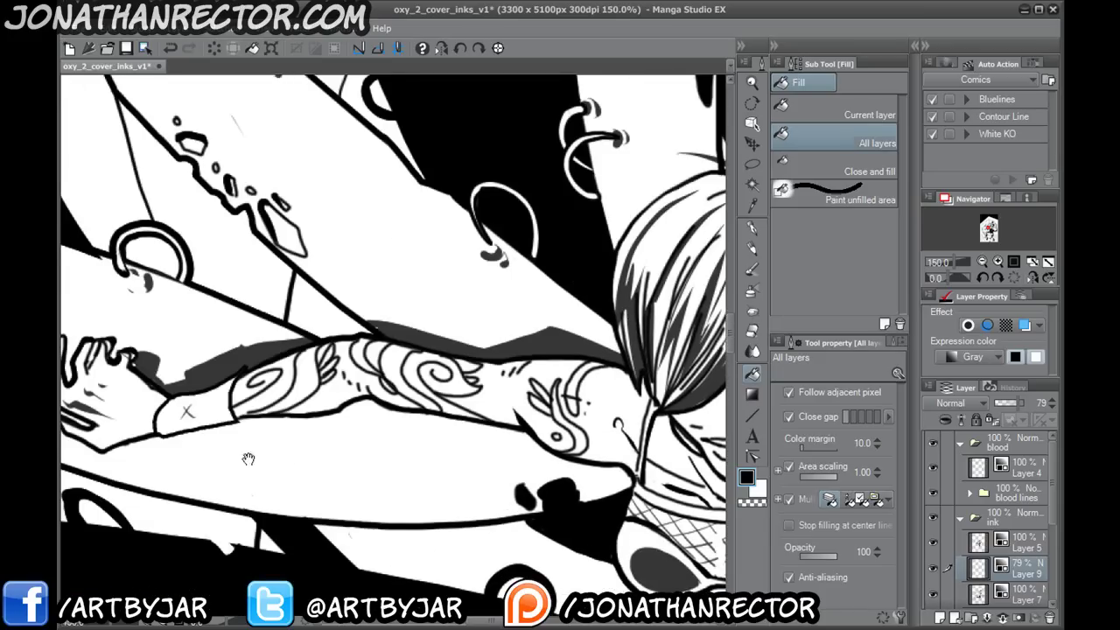
drag(306, 460, 357, 454)
drag(543, 497, 281, 265)
drag(268, 515, 439, 502)
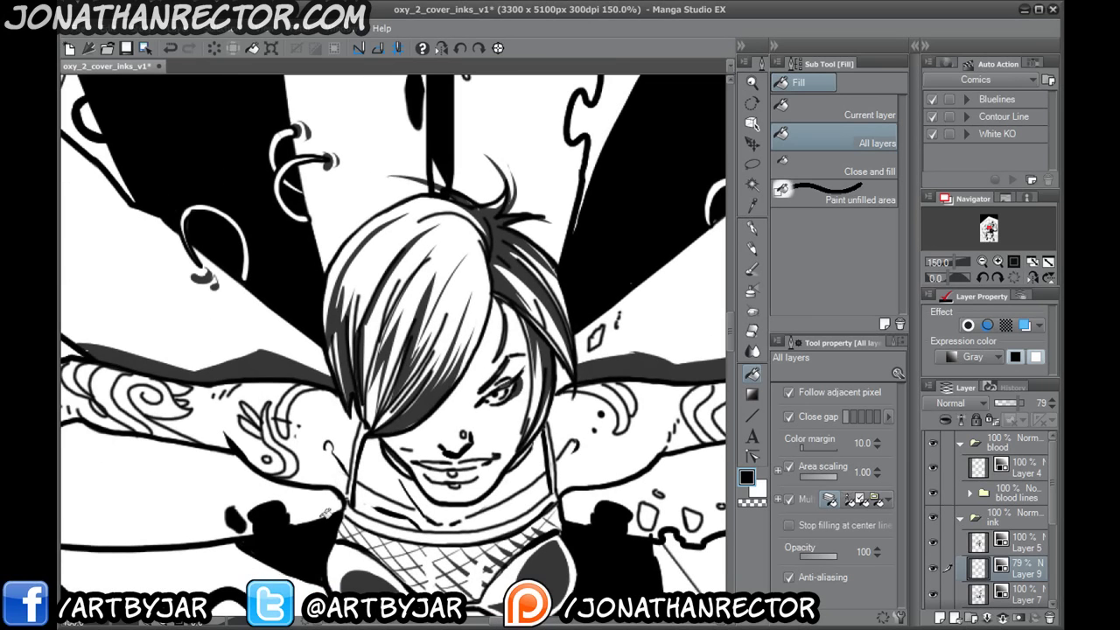
click(1039, 405)
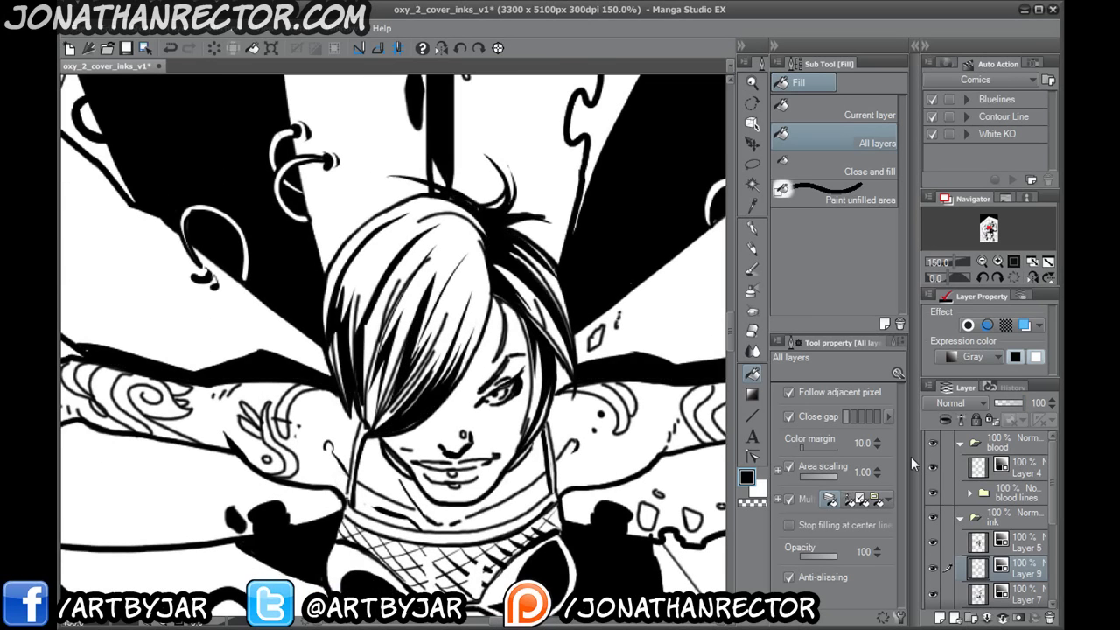
- Save the cover file, view more of the page and switch to the Mapping pen
key(ctrl+minus)
key(ctrl+minus)
key(ctrl+minus)
key(ctrl+minus)
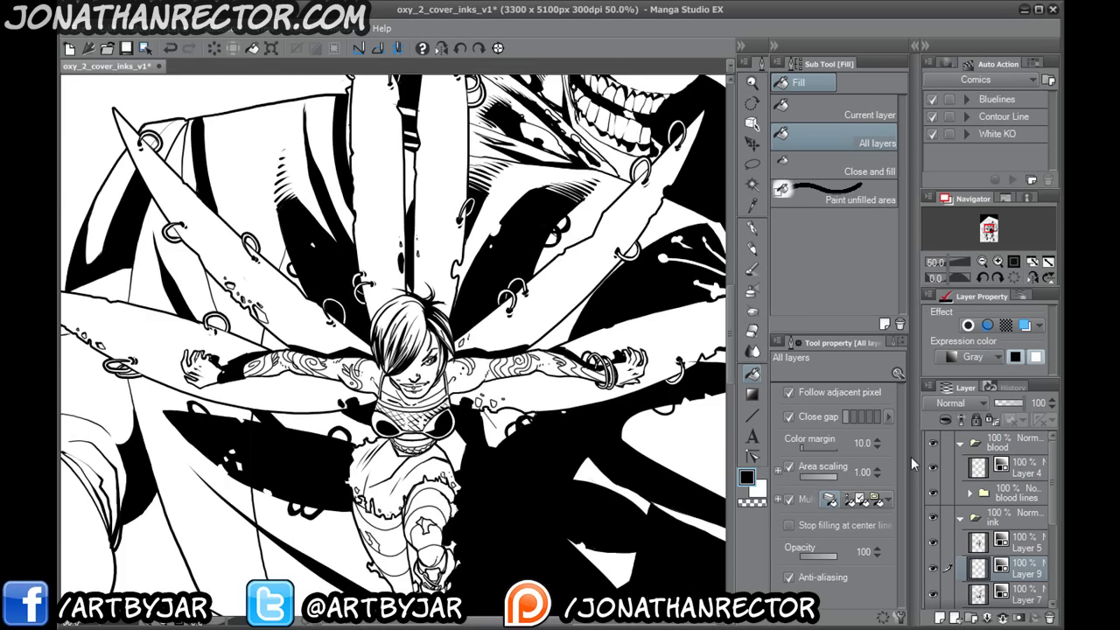
scroll(214, 484, down, 3)
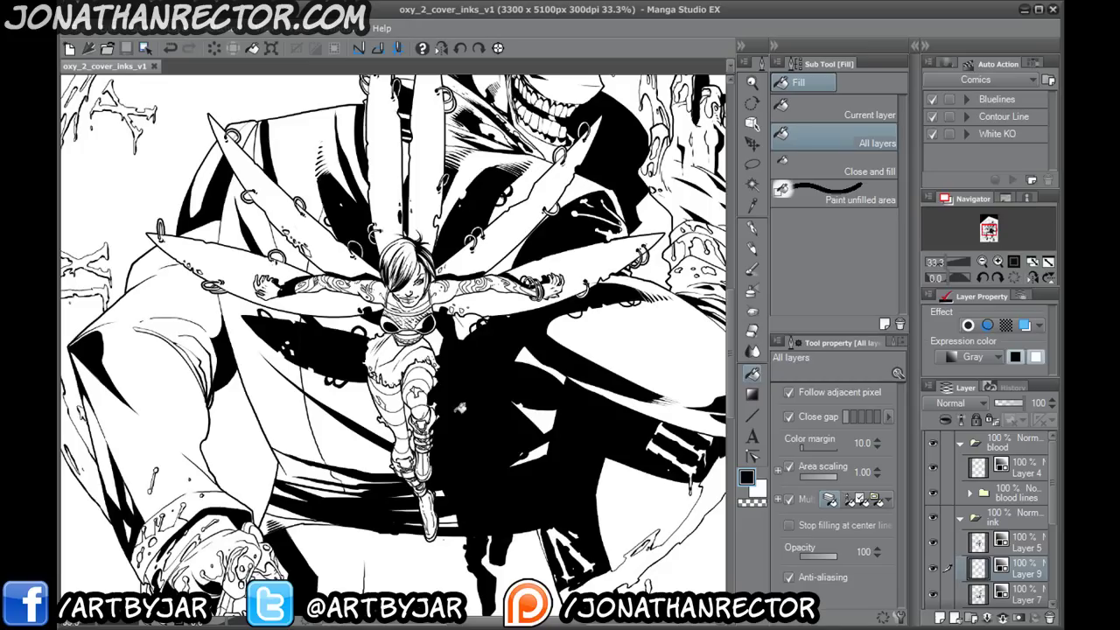
click(752, 230)
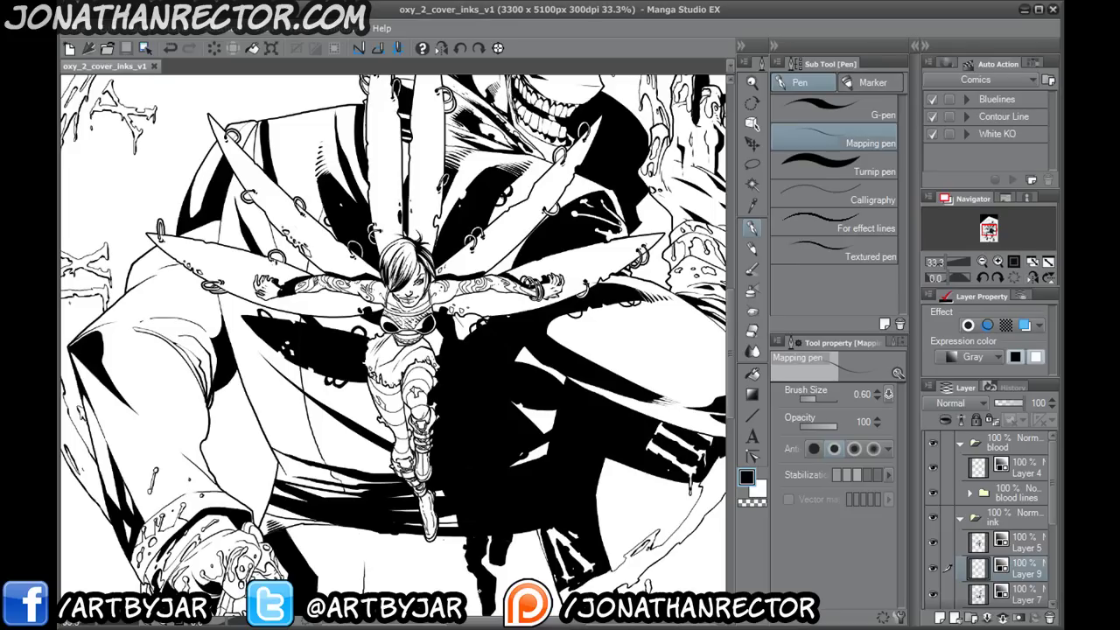
drag(442, 1, 442, 5)
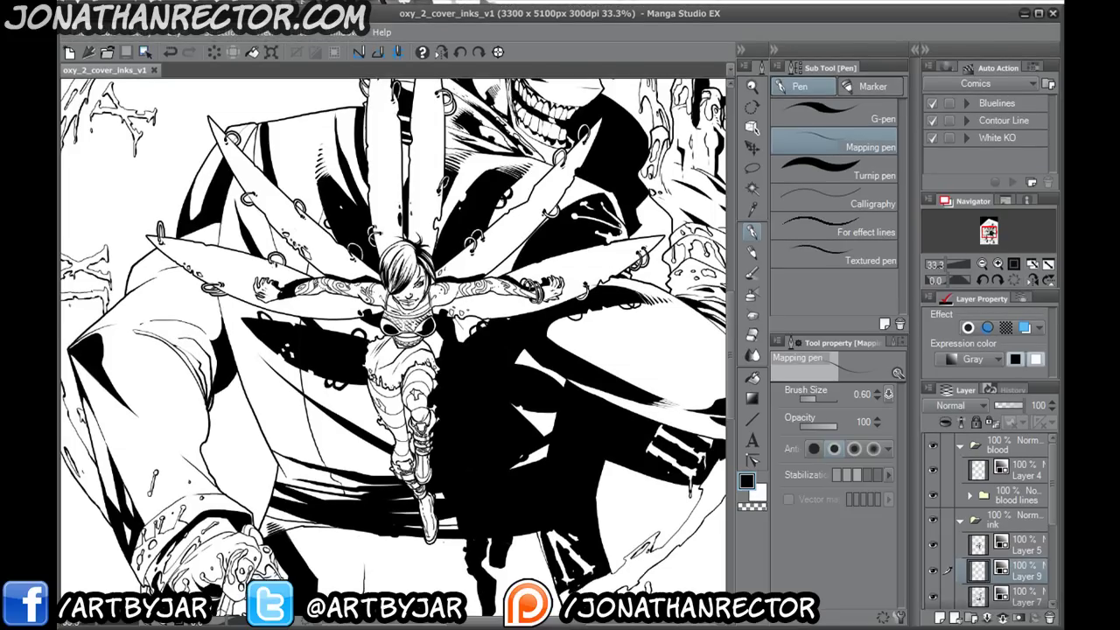
click(1039, 13)
- Try a thin line down the jacket front beside the woman, and save the cover file
drag(311, 404, 300, 494)
drag(276, 448, 291, 462)
drag(394, 367, 424, 289)
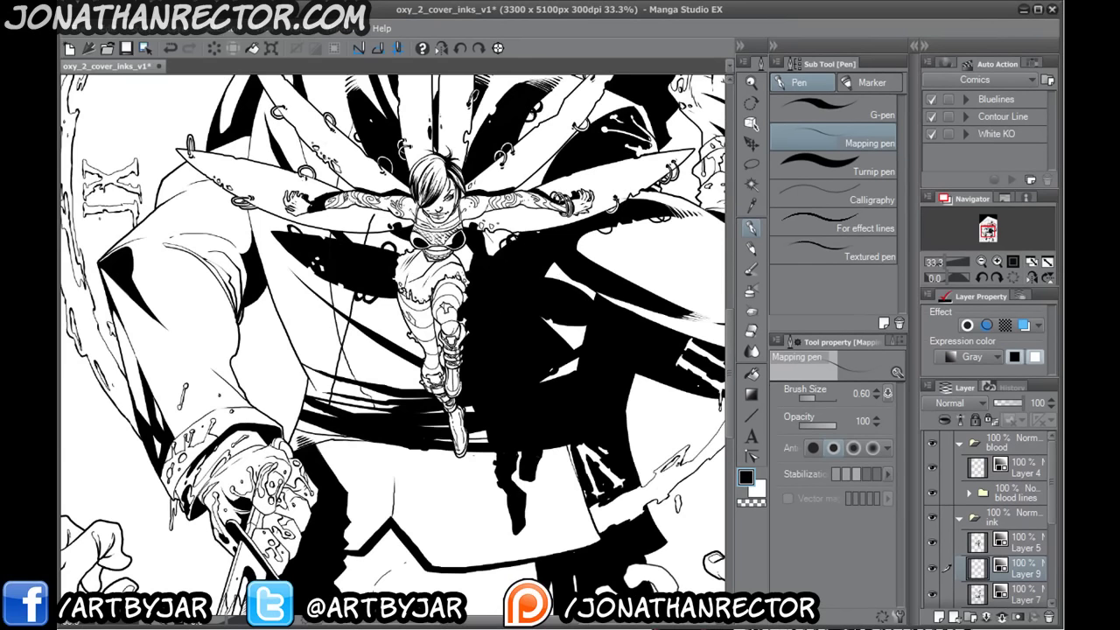
drag(186, 480, 254, 385)
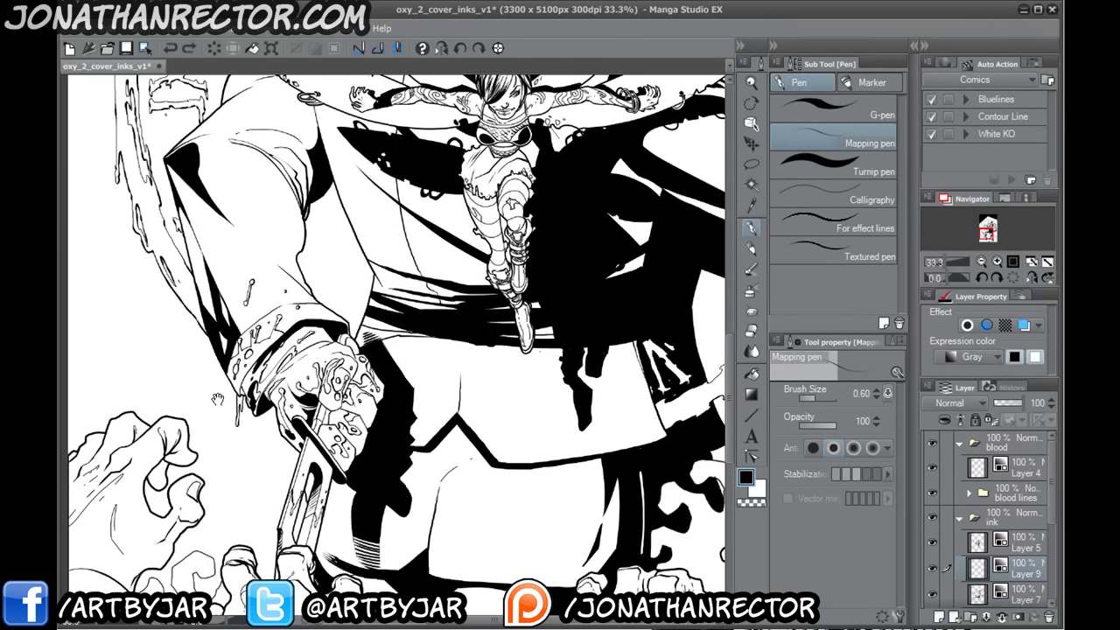
drag(237, 425, 216, 388)
scroll(216, 388, down, 5)
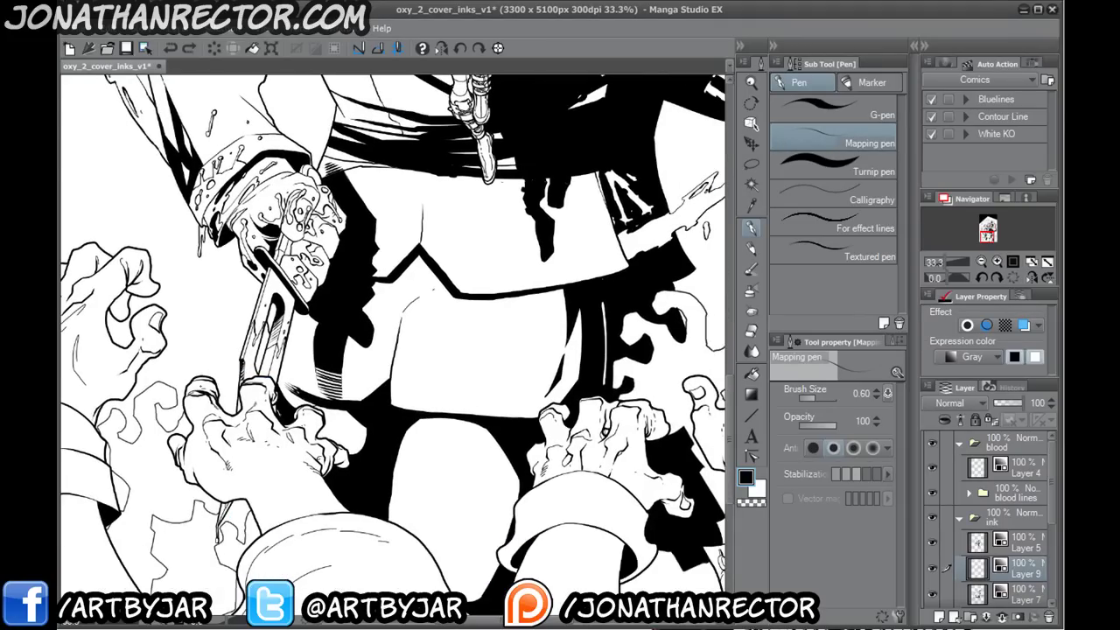
scroll(175, 390, down, 5)
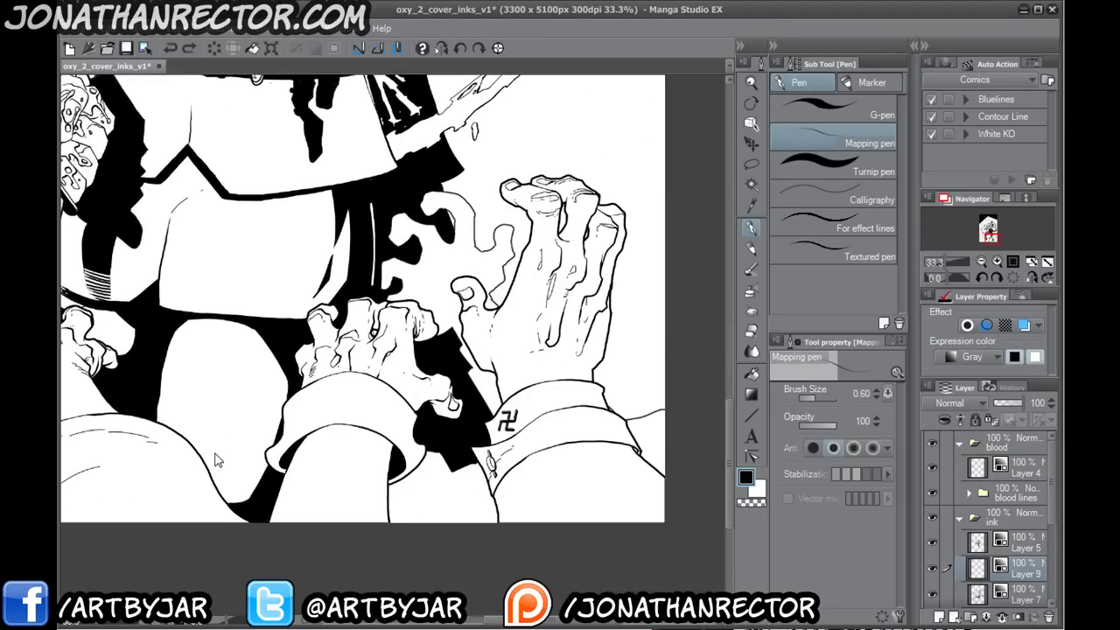
key(ctrl+s)
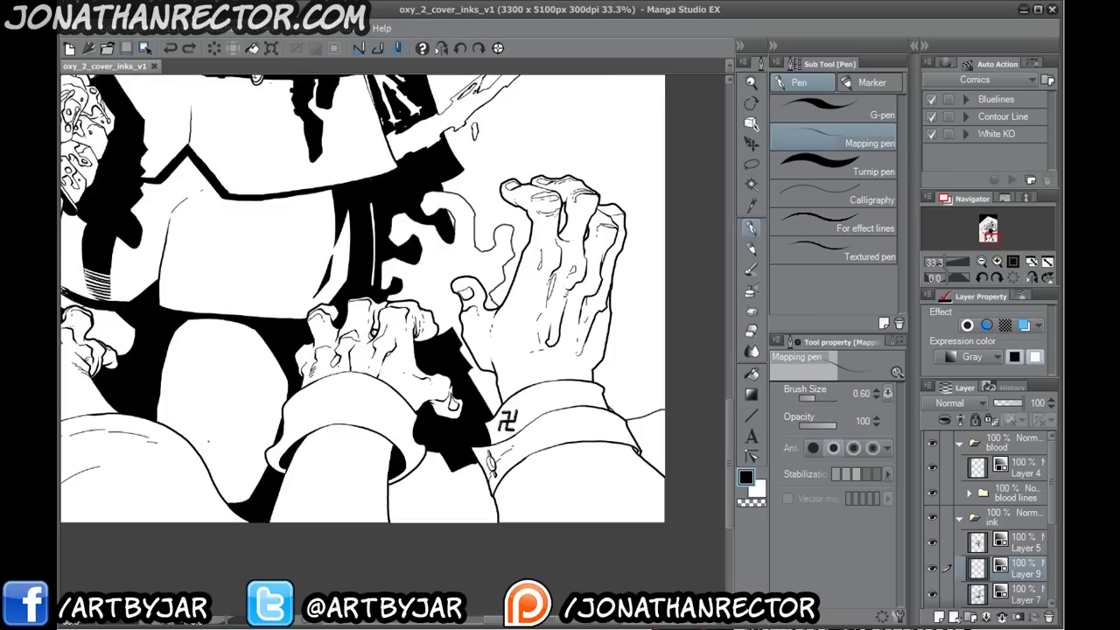
- On the bg inks layer, draw two straight diagonals running inward from the page's lower side edges to the big figure's legs
scroll(137, 376, down, 3)
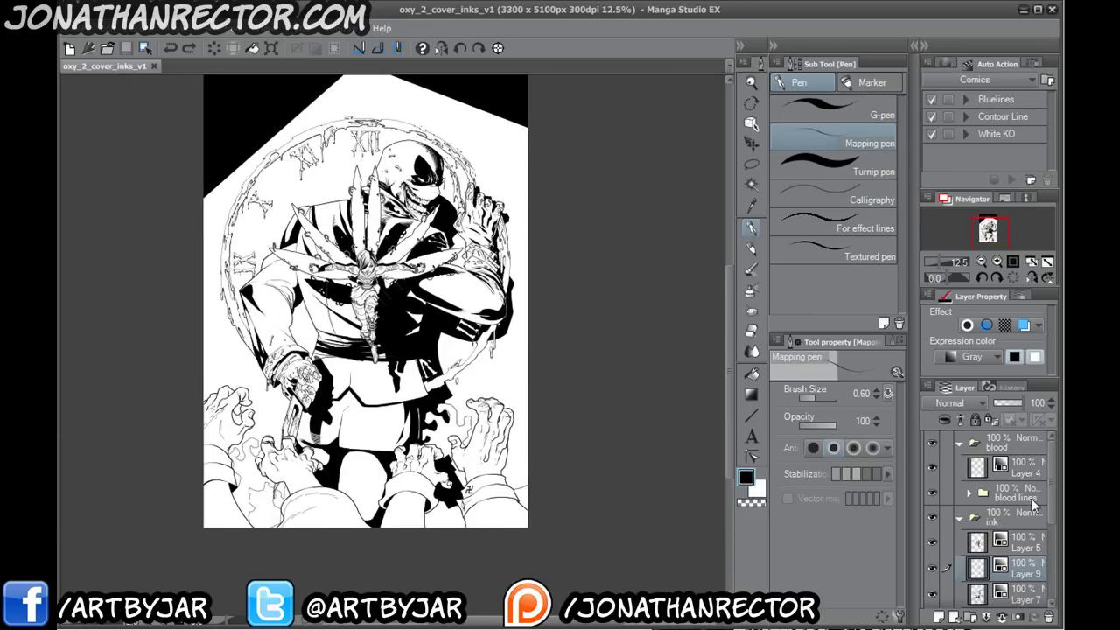
scroll(932, 569, down, 3)
click(932, 550)
click(931, 551)
click(938, 549)
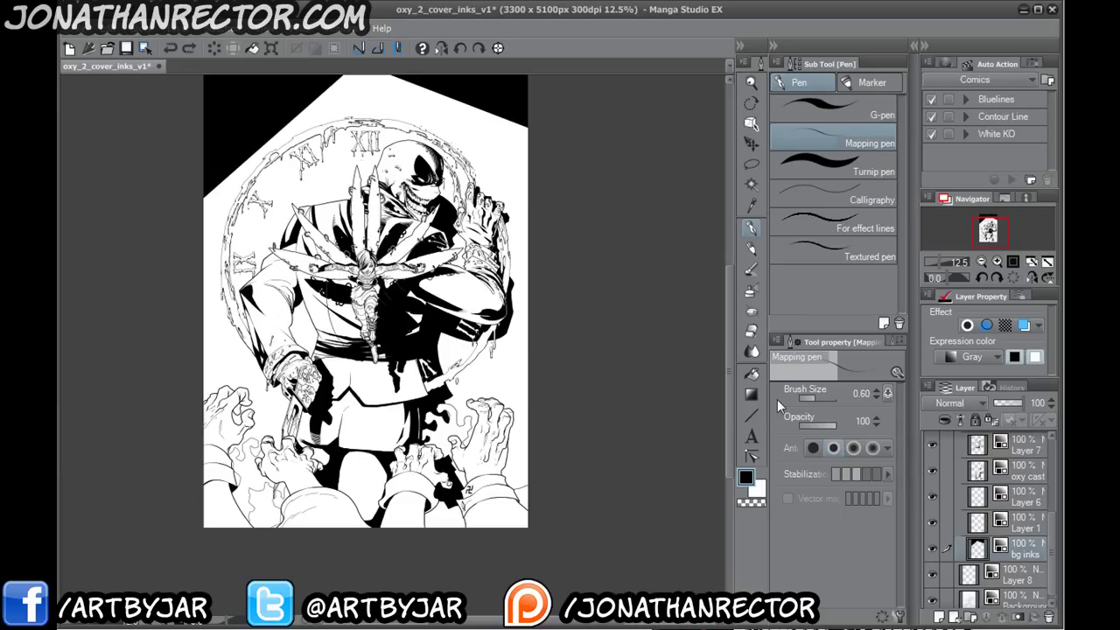
key(u)
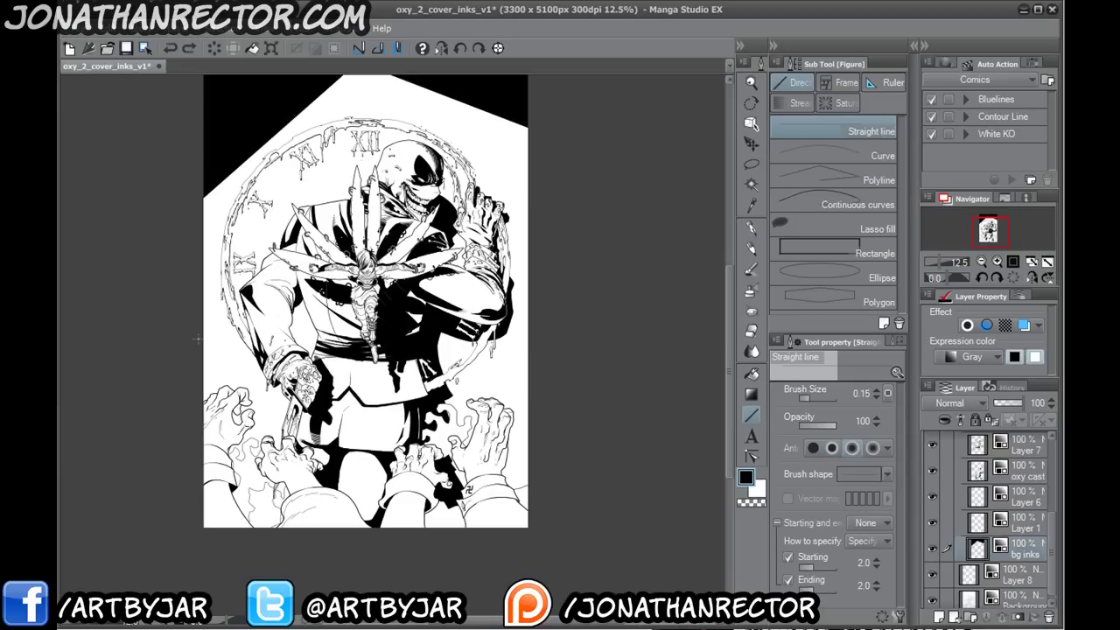
drag(196, 333, 361, 470)
drag(551, 343, 405, 432)
- Erase the parts of the two background diagonals that cross the shadow hand, the trouser legs and the knife area
scroll(447, 451, up, 2)
scroll(446, 450, up, 2)
key(e)
drag(470, 264, 431, 289)
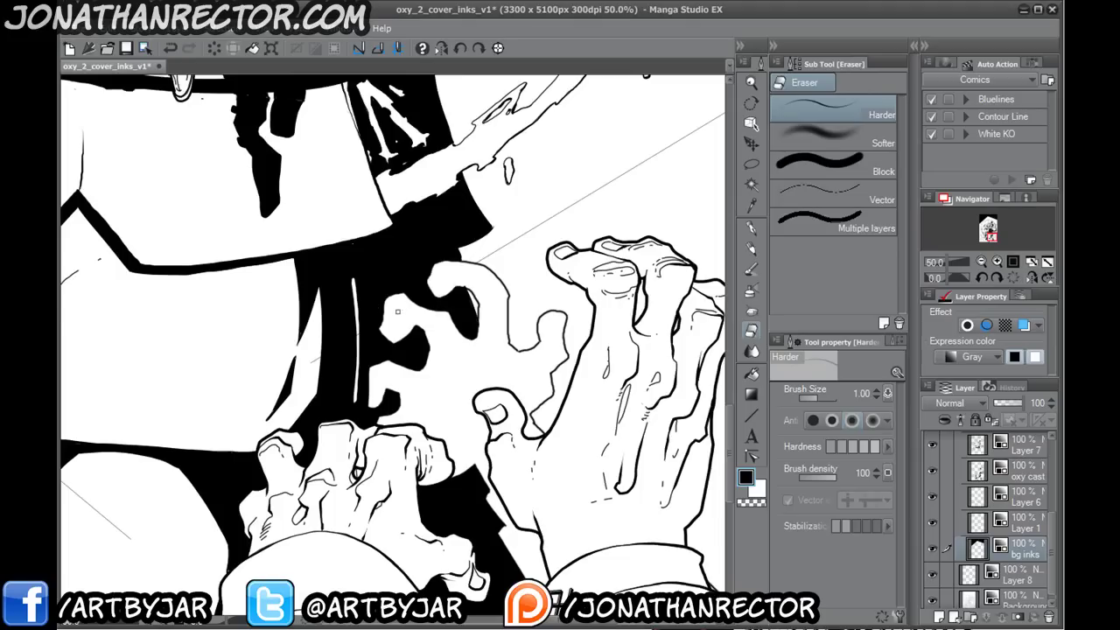
drag(225, 464, 776, 512)
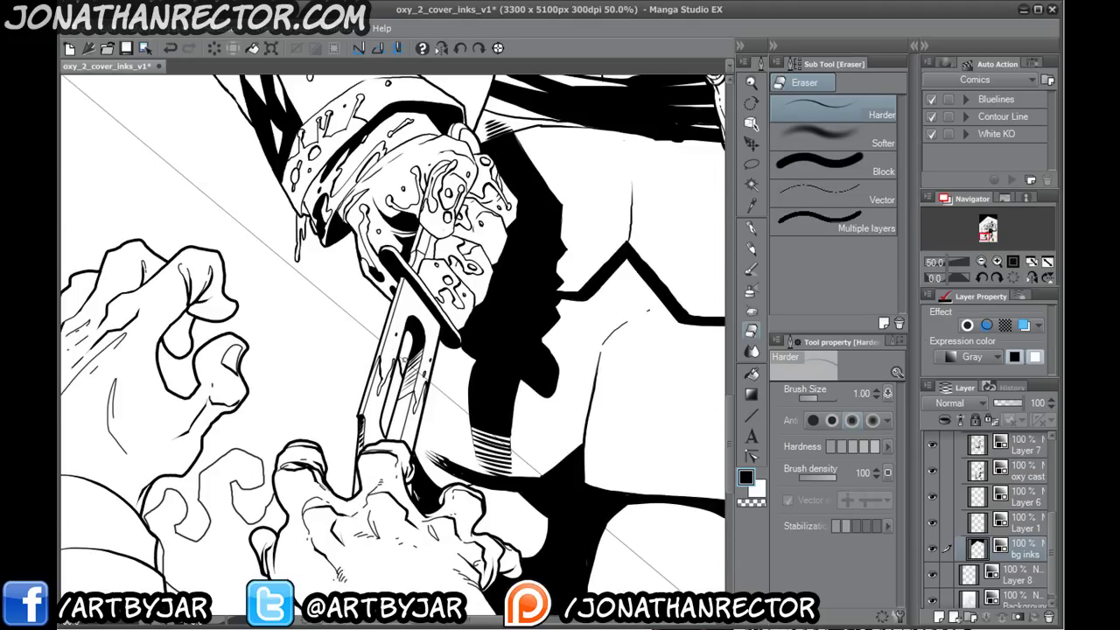
drag(623, 543, 658, 574)
drag(381, 406, 582, 555)
- Fill the lower-left background black below the diagonal, including the gaps between the reaching arms, using the Fill tool referring to all layers
key(g)
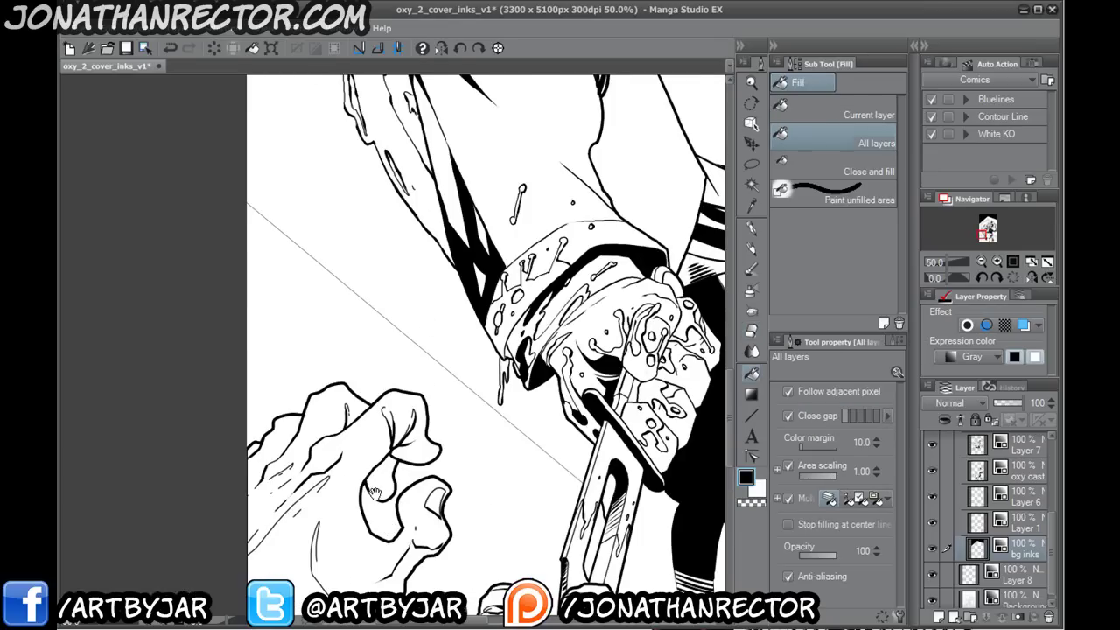
drag(372, 493, 300, 271)
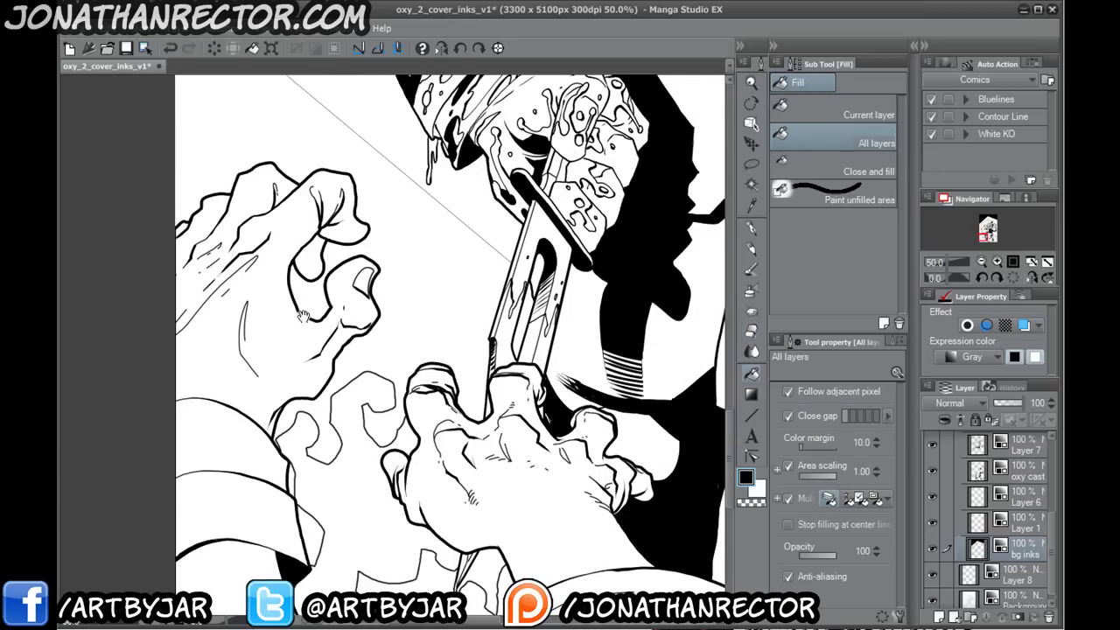
click(391, 359)
drag(307, 513, 318, 399)
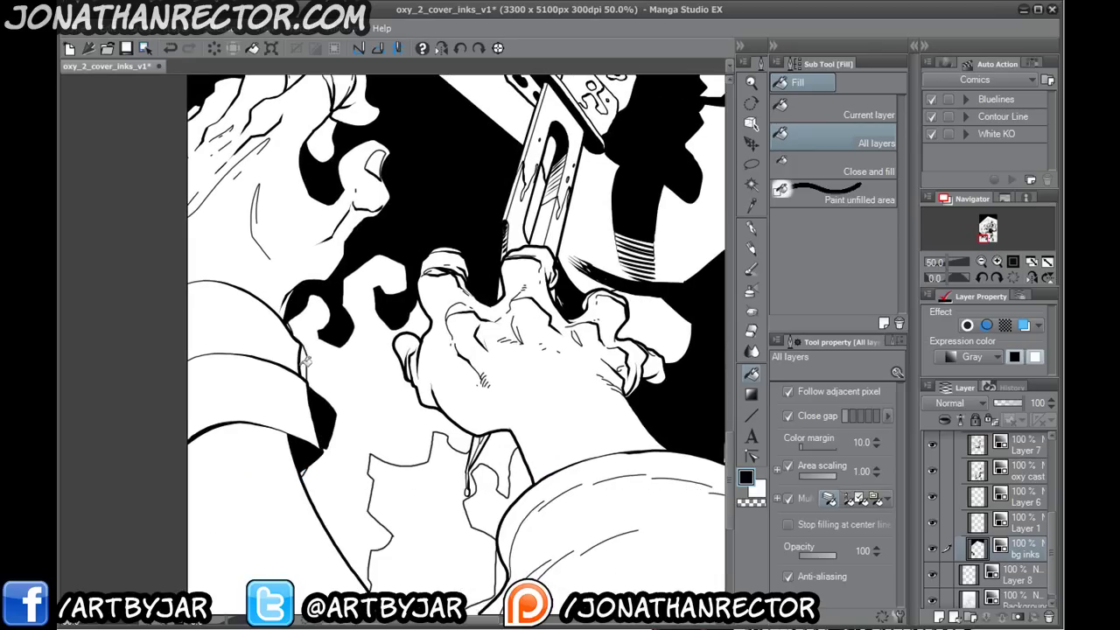
drag(334, 457, 295, 361)
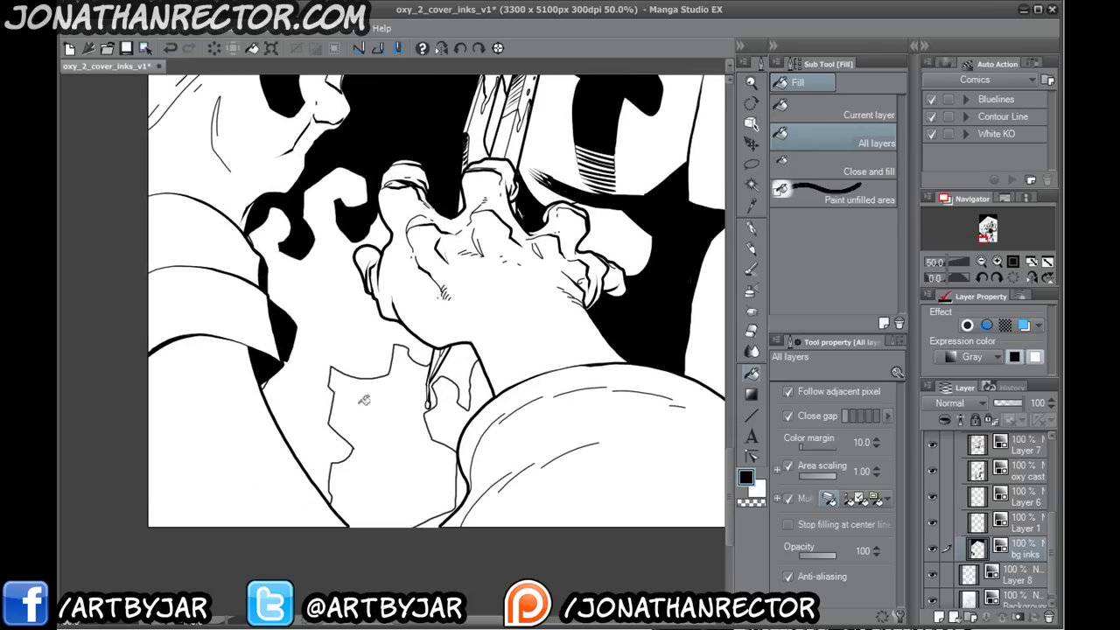
click(366, 400)
drag(377, 437, 357, 463)
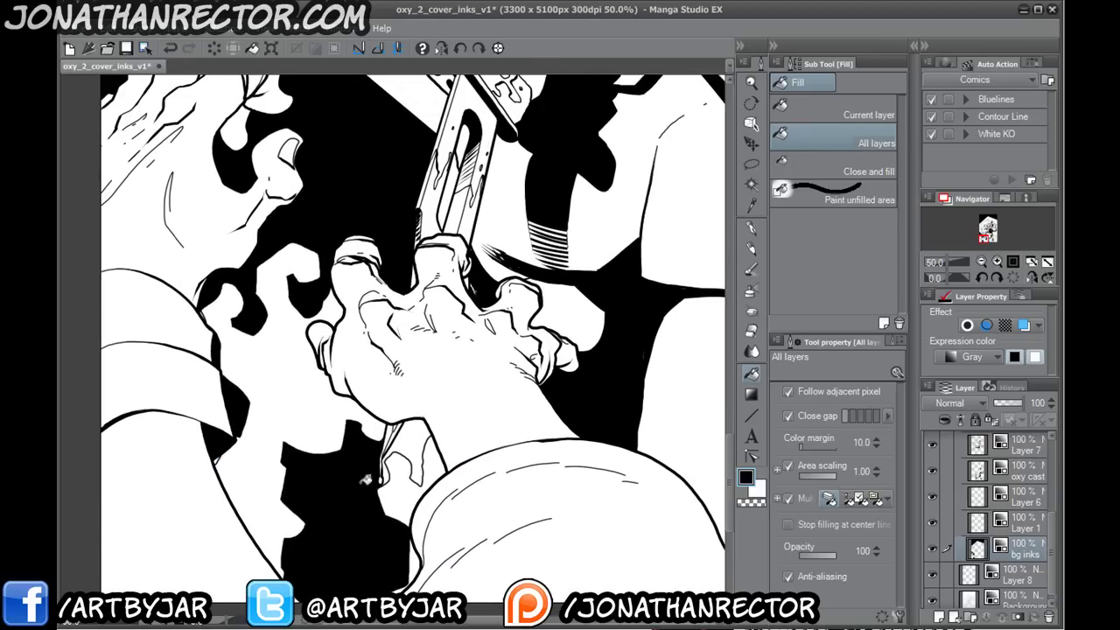
click(407, 440)
drag(459, 262, 397, 421)
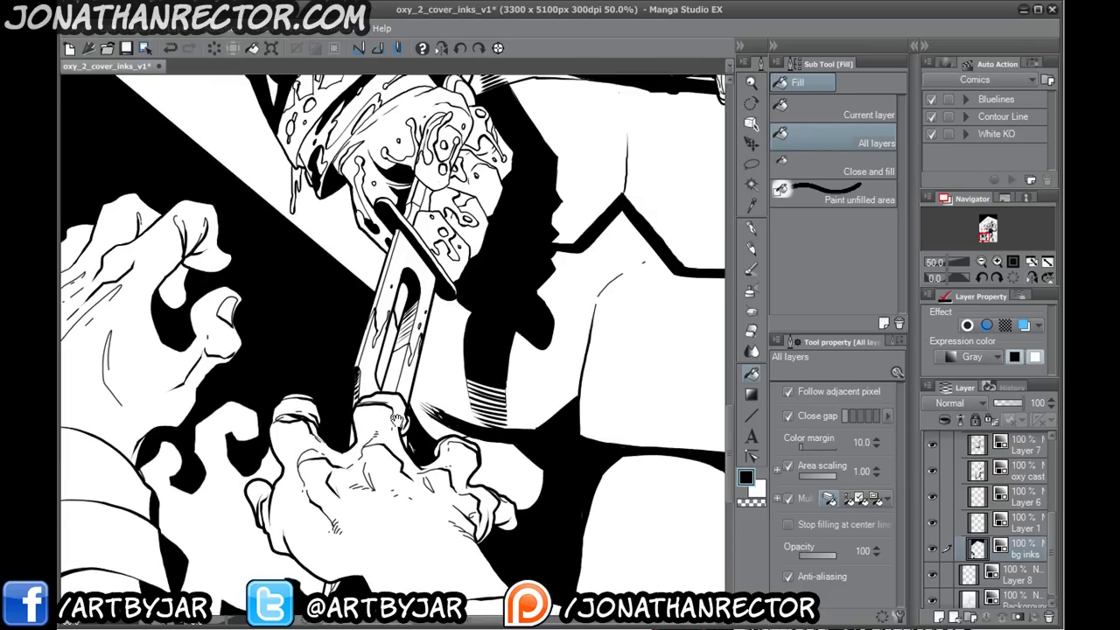
- Fill the lower-right background black below the diagonal and in the gaps around the two reaching arms
drag(570, 513, 377, 451)
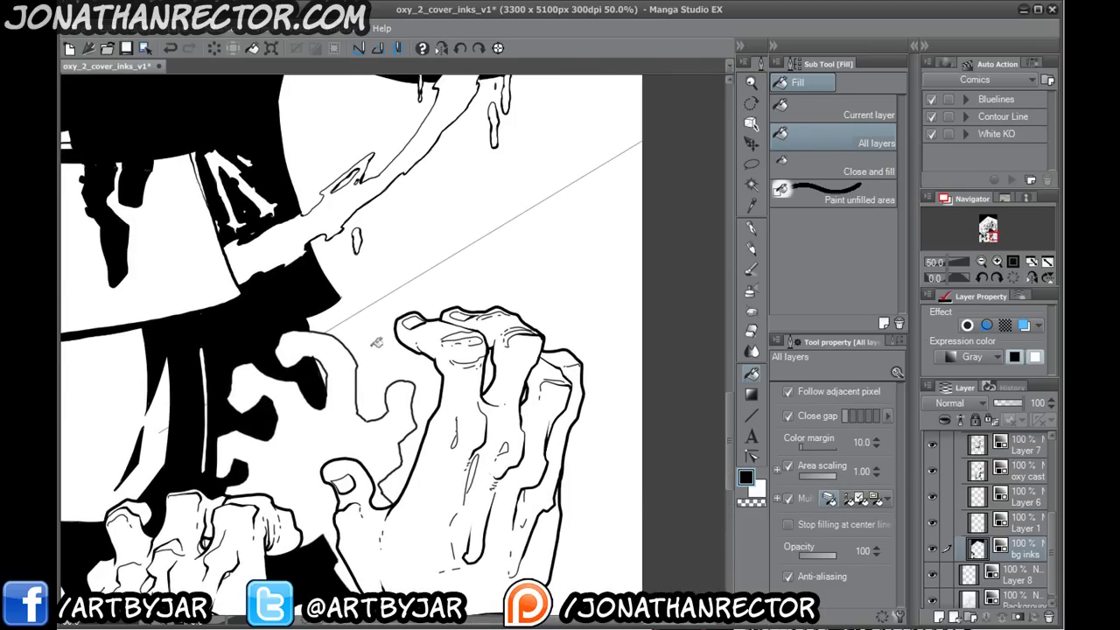
click(340, 338)
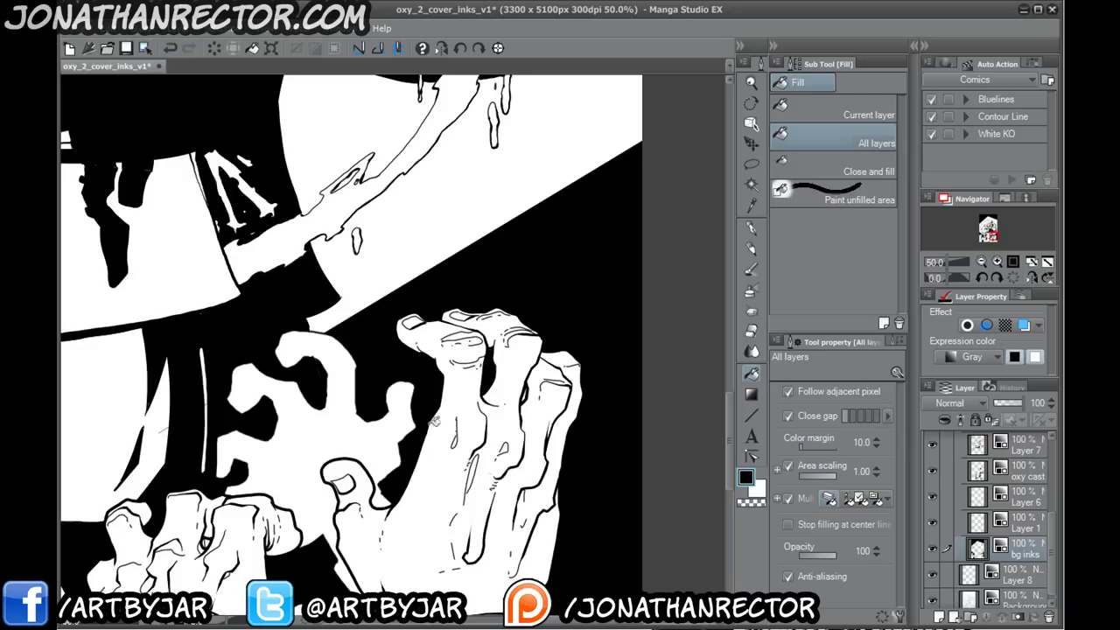
drag(297, 482, 355, 245)
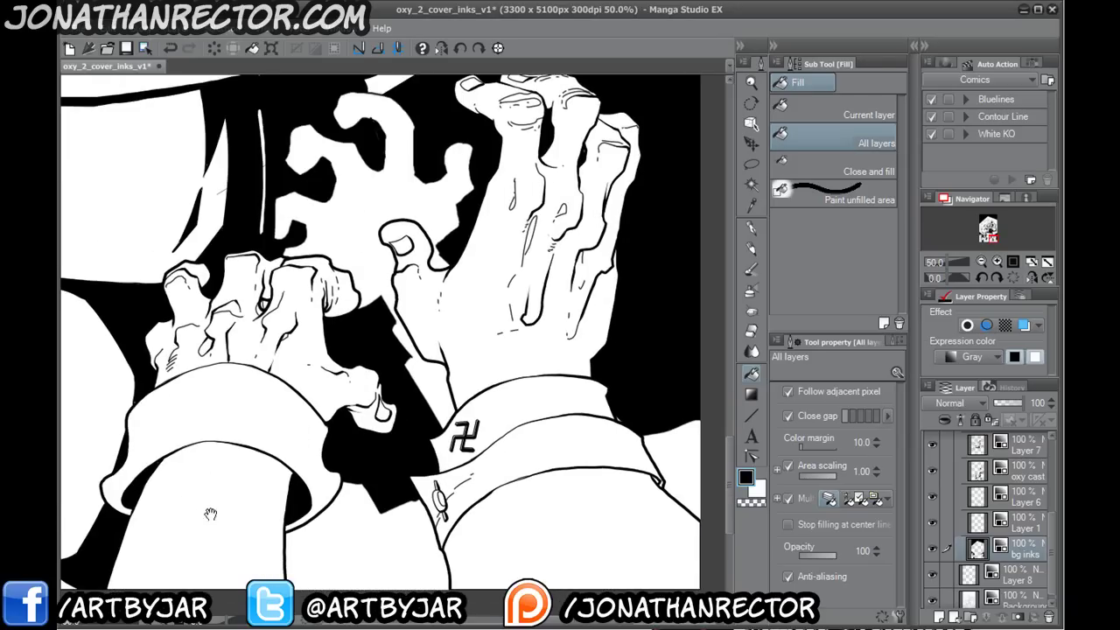
click(343, 552)
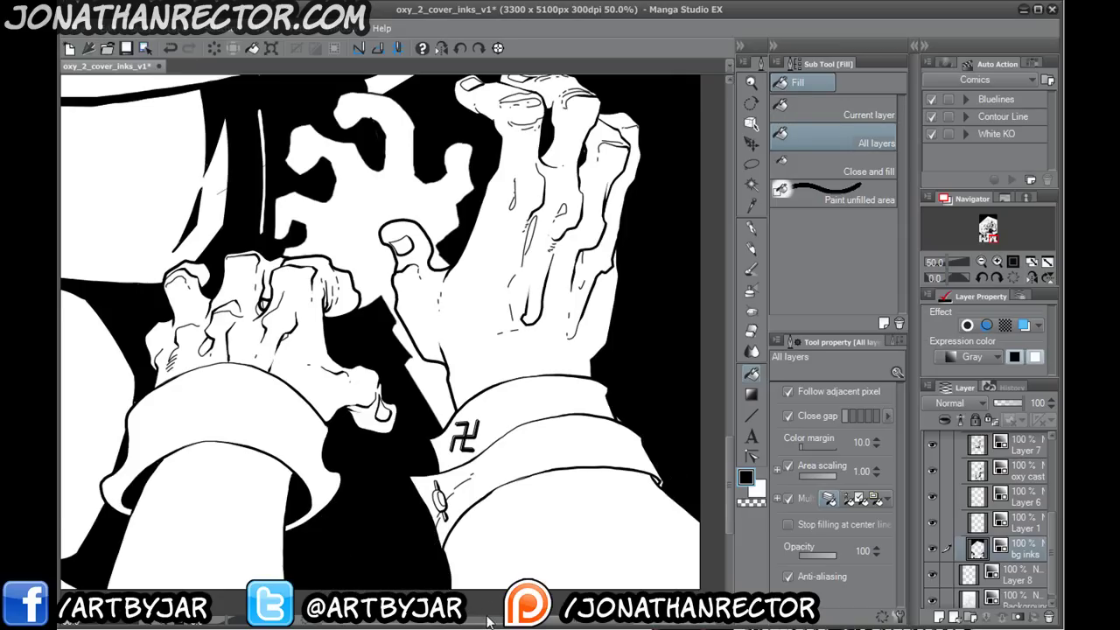
- Fill the remaining white gap black between the dripping blood and the large sleeve under the knife
drag(83, 539, 436, 453)
mouse_move(176, 487)
mouse_down()
mouse_move(209, 475)
mouse_move(581, 503)
mouse_move(545, 533)
mouse_move(365, 530)
mouse_up()
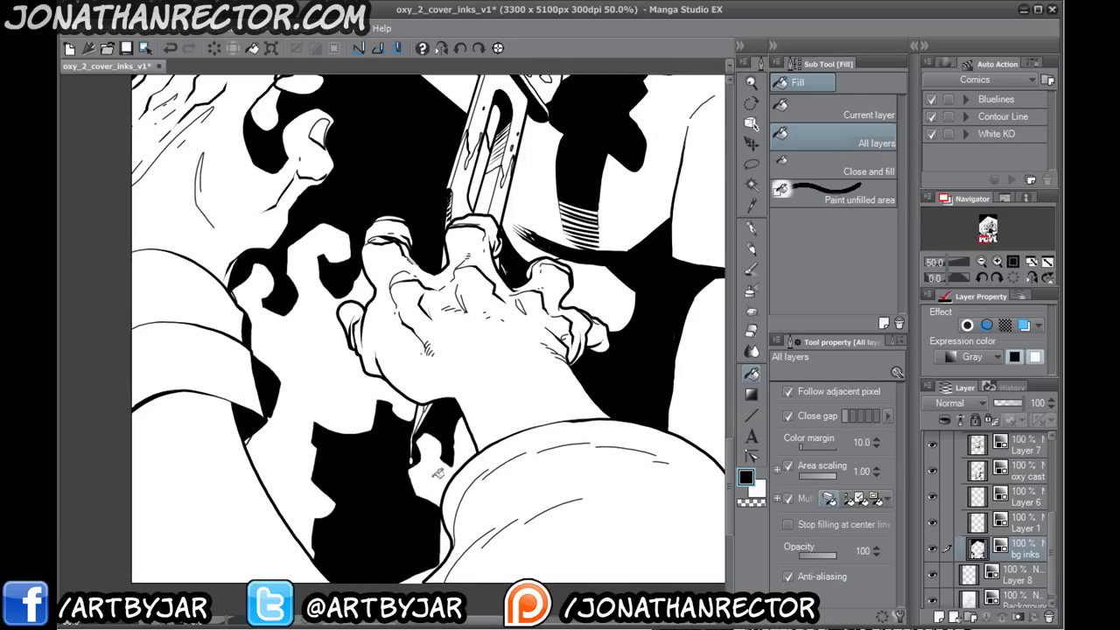
click(435, 473)
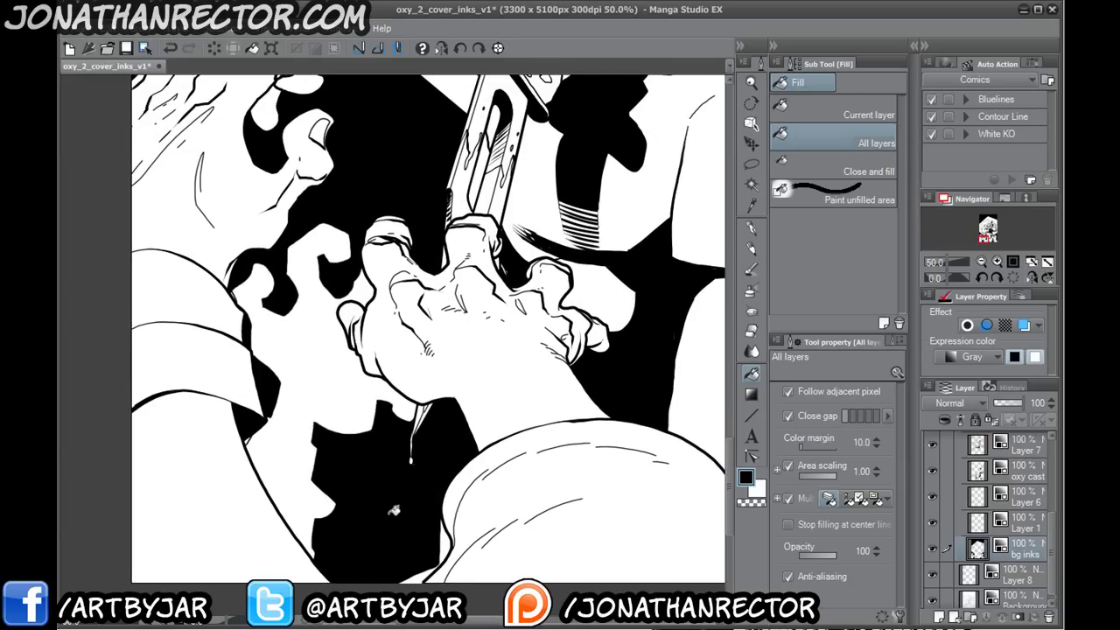
drag(382, 525, 362, 410)
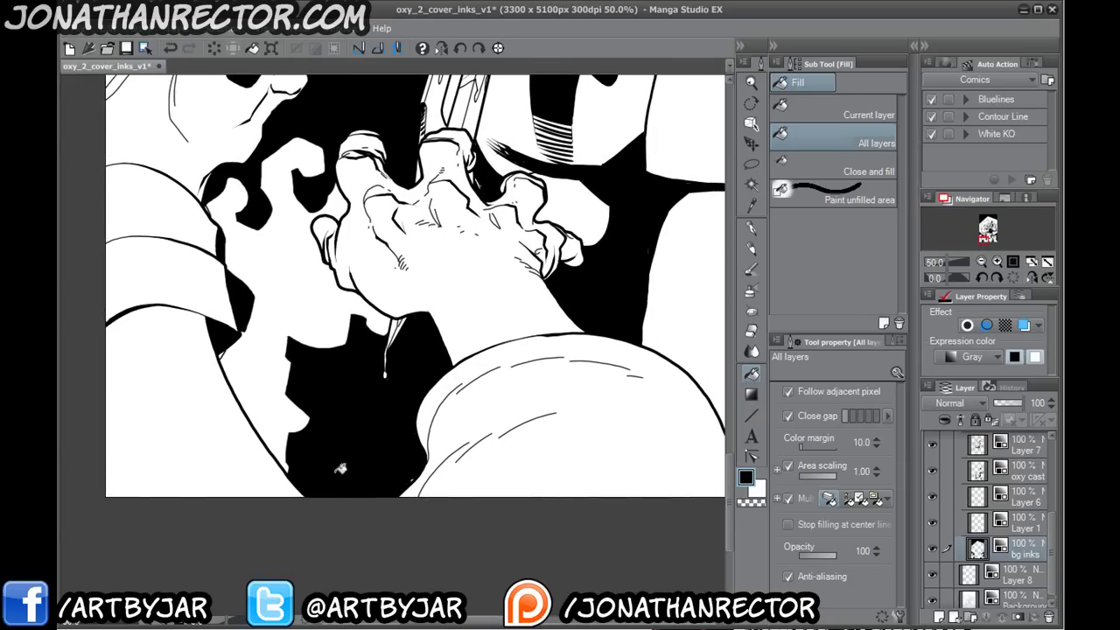
- Toggle the bg inks layer's visibility to compare the whole page with and without the black background, and save the file
scroll(238, 470, down, 1)
scroll(237, 470, down, 3)
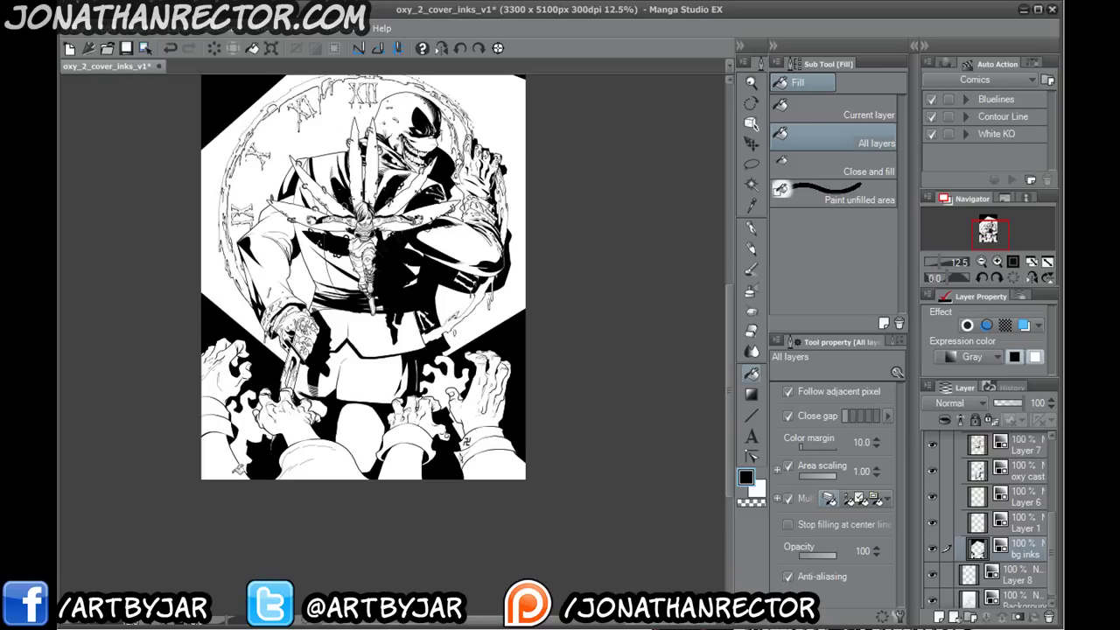
click(932, 549)
click(932, 550)
click(932, 549)
click(932, 549)
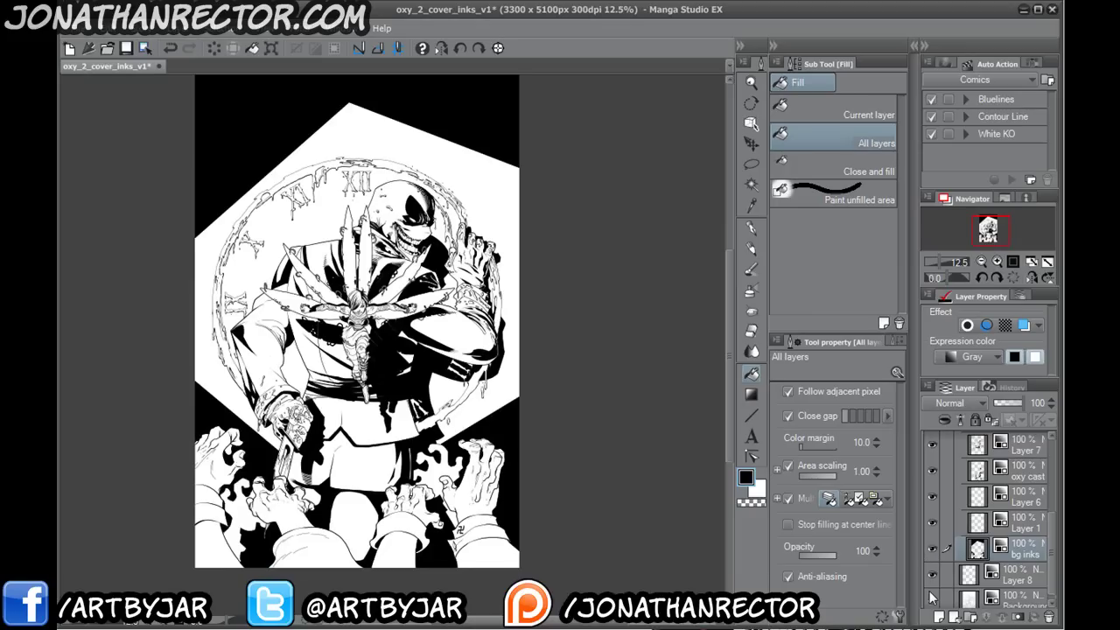
drag(245, 394, 256, 412)
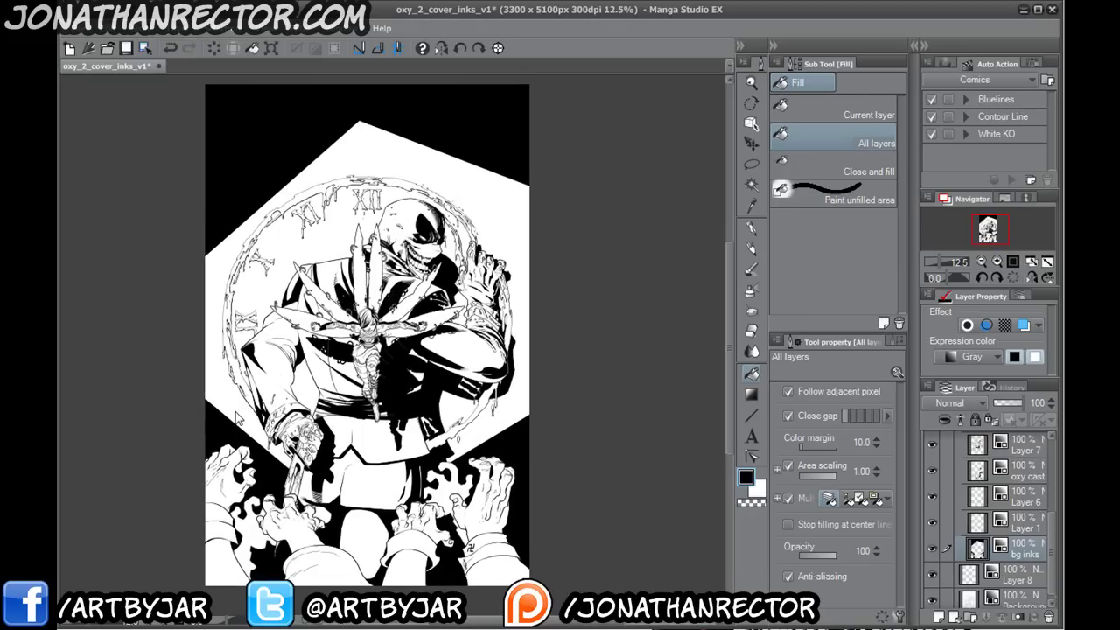
key(ctrl+s)
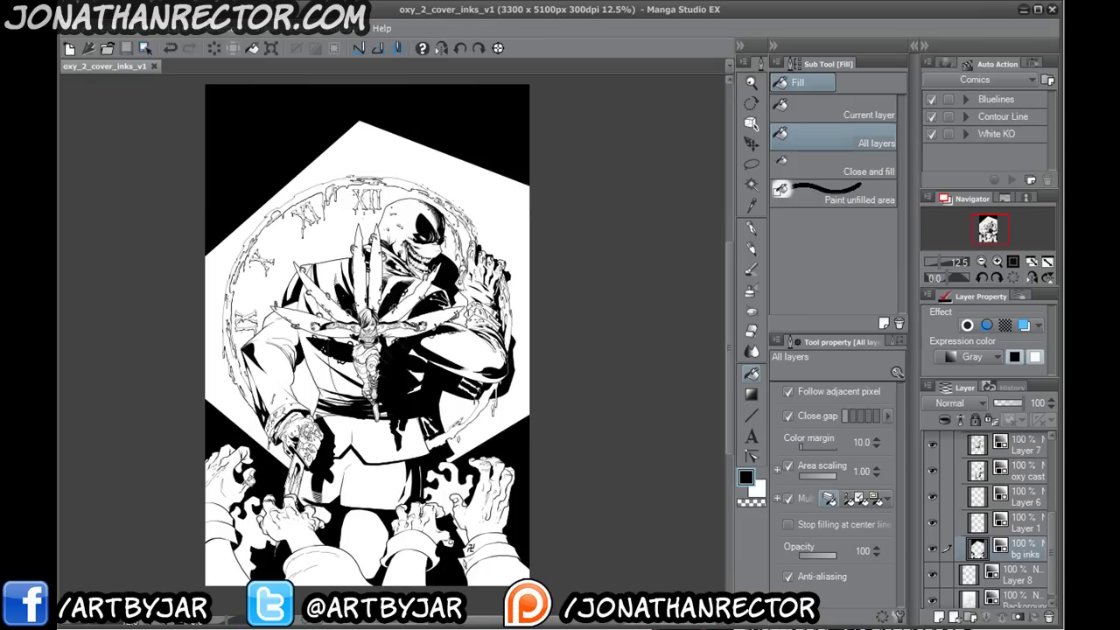
- Switch to the Mapping pen and inspect the reaching hands, the big figure and the clock ring up close
scroll(245, 447, up, 2)
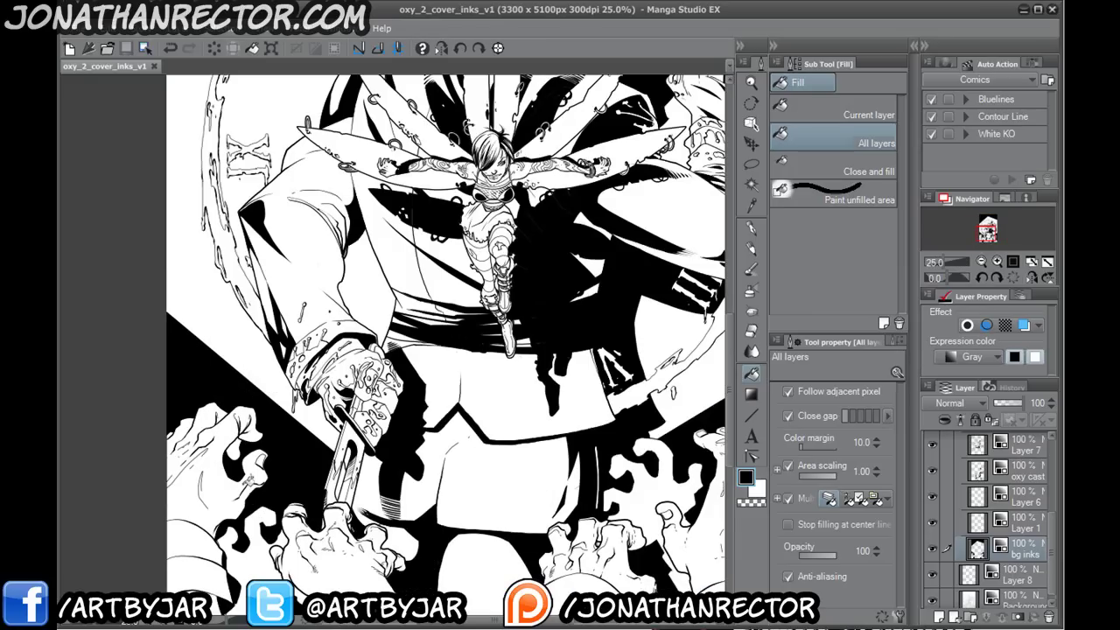
click(751, 227)
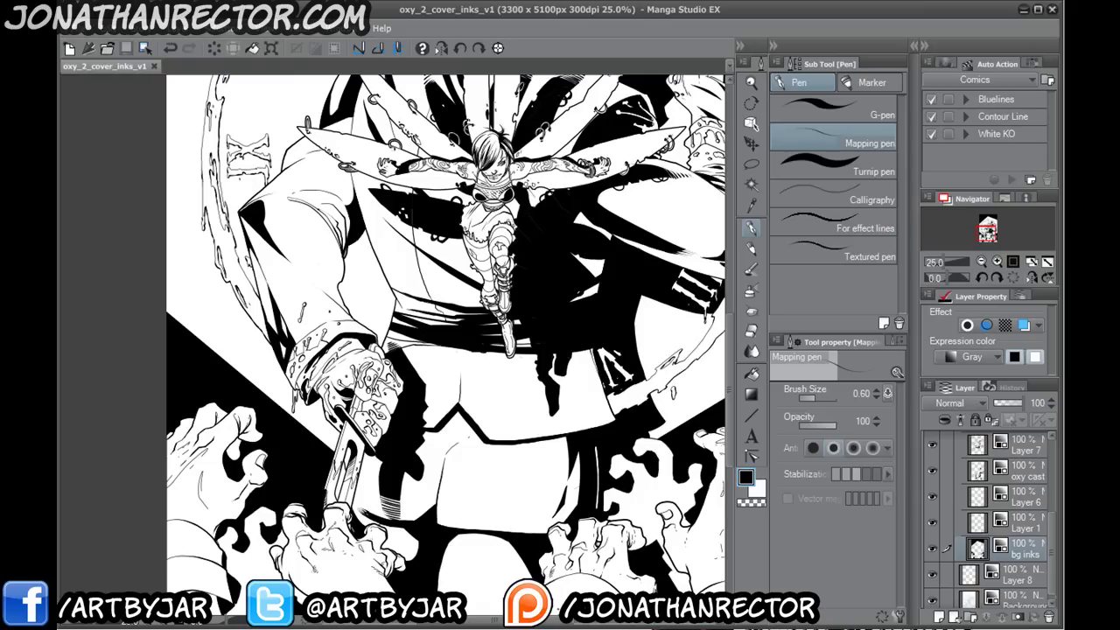
drag(397, 524, 297, 347)
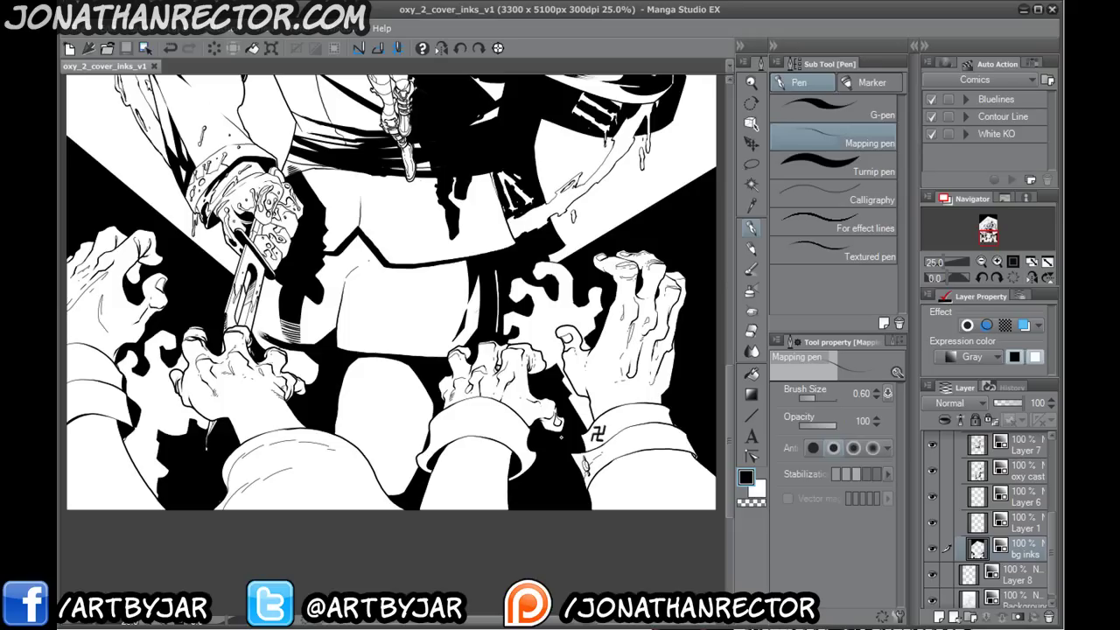
drag(361, 216, 330, 497)
drag(175, 493, 216, 451)
drag(288, 328, 217, 402)
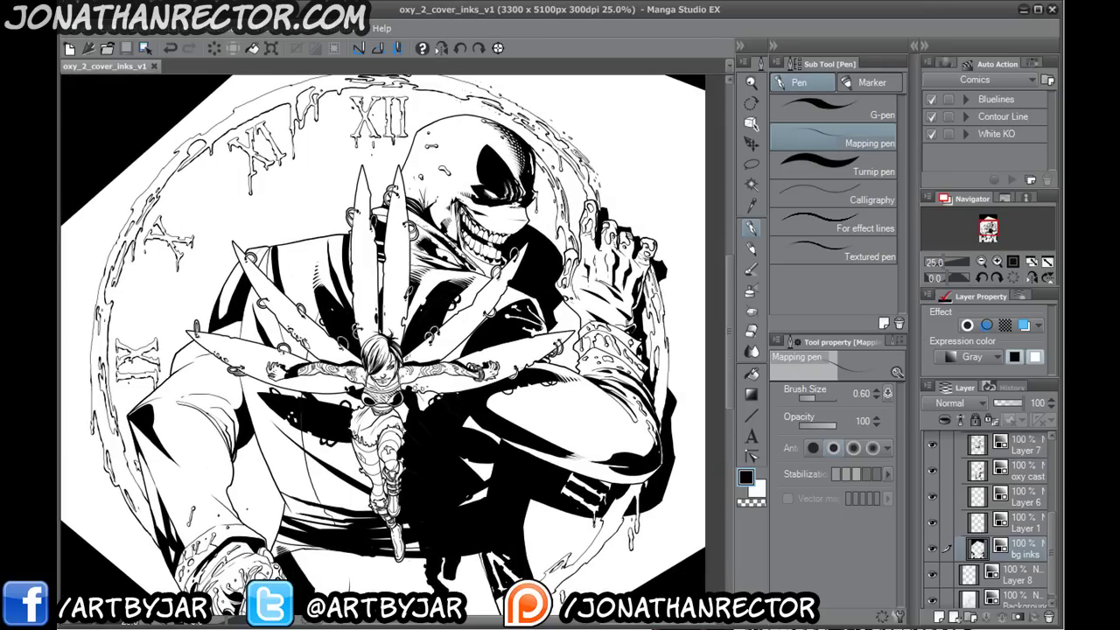
- Look over the page from the reaching hands up to the big figure's raised hand and the upper part of the clock ring
drag(289, 592, 282, 275)
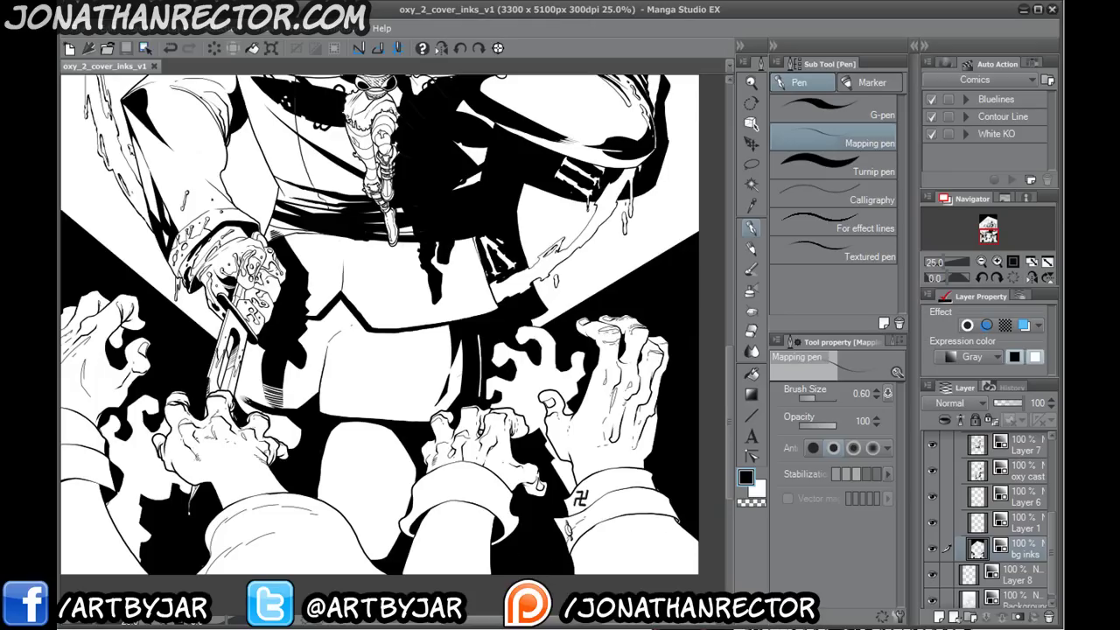
drag(208, 388, 408, 519)
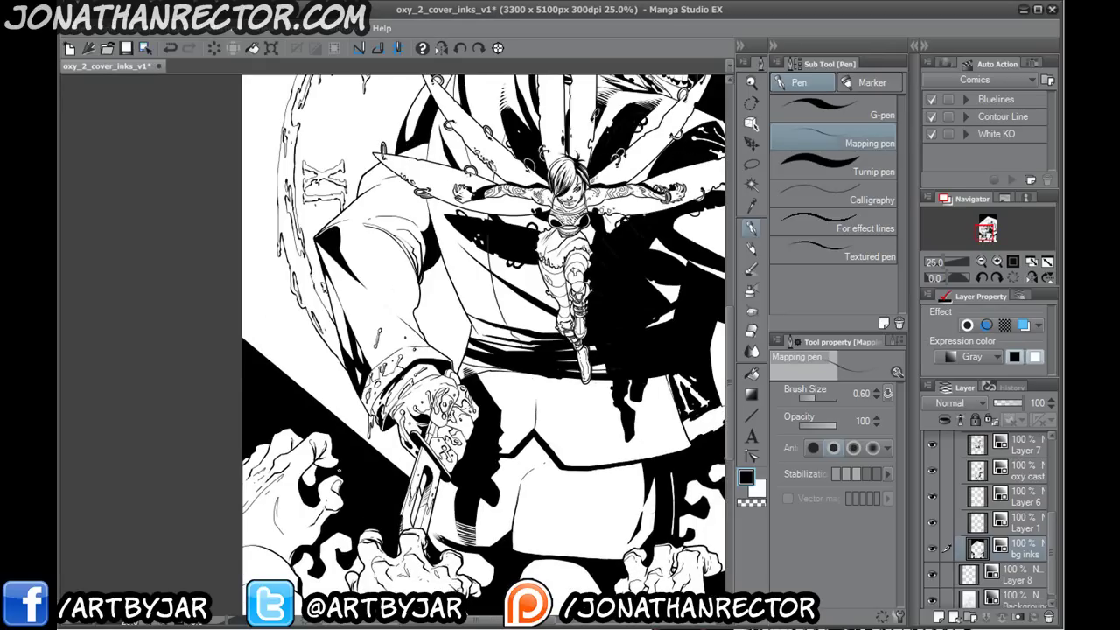
drag(375, 426, 224, 516)
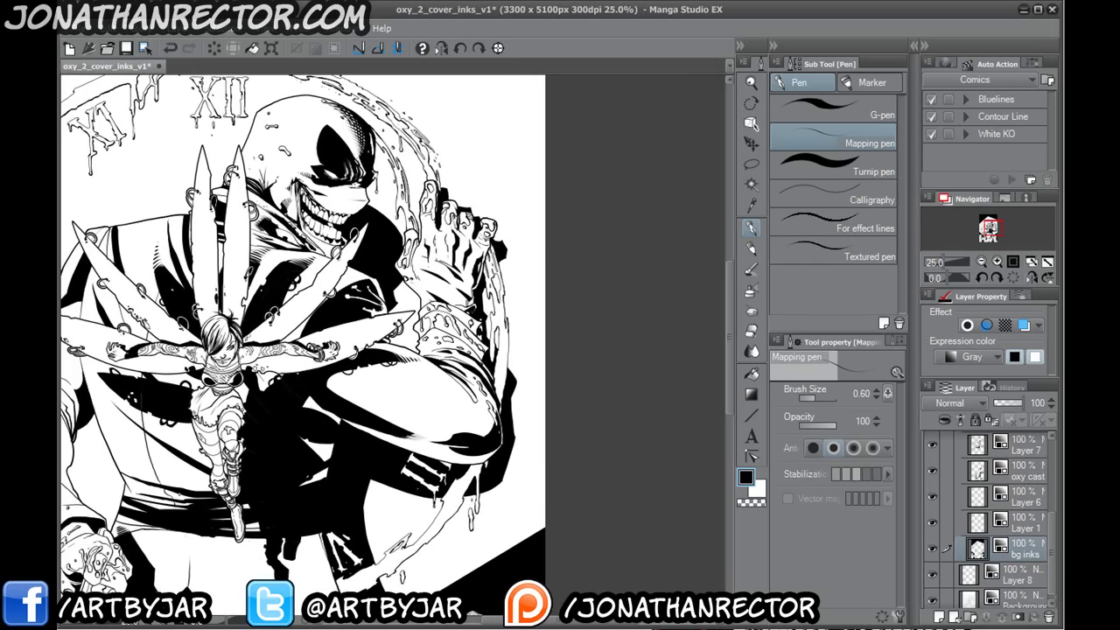
drag(296, 535, 384, 290)
drag(582, 165, 562, 484)
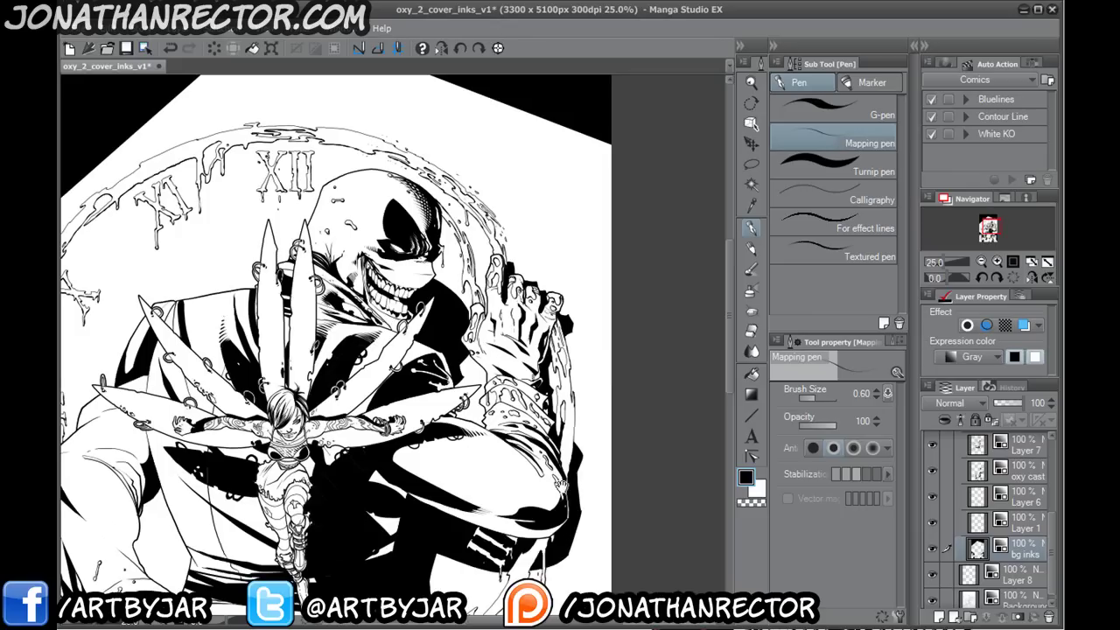
scroll(551, 428, up, 1)
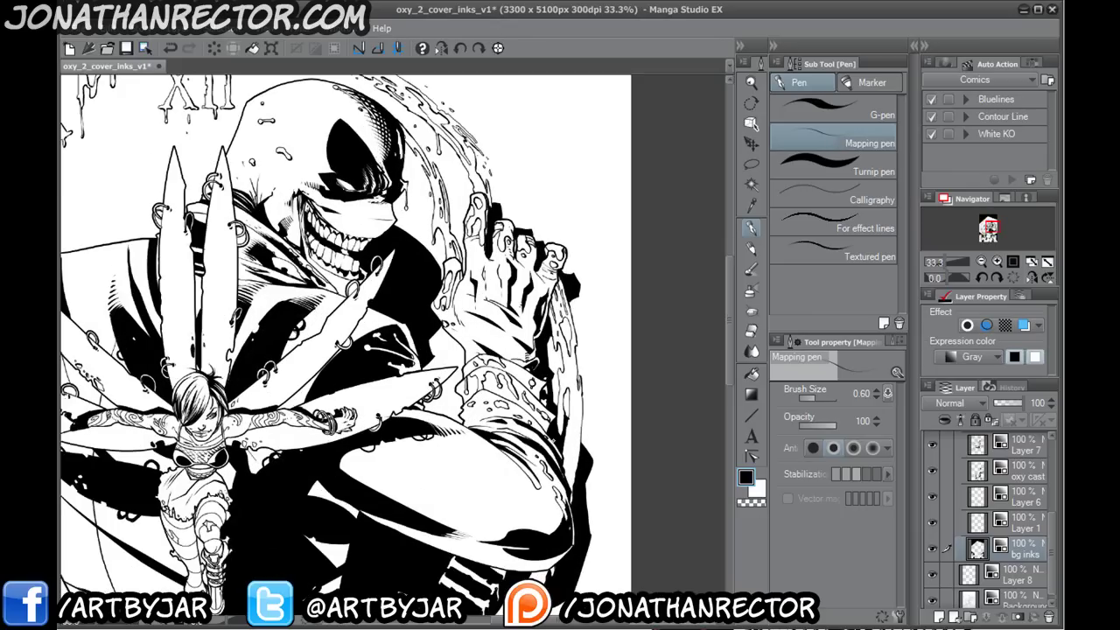
scroll(578, 442, up, 1)
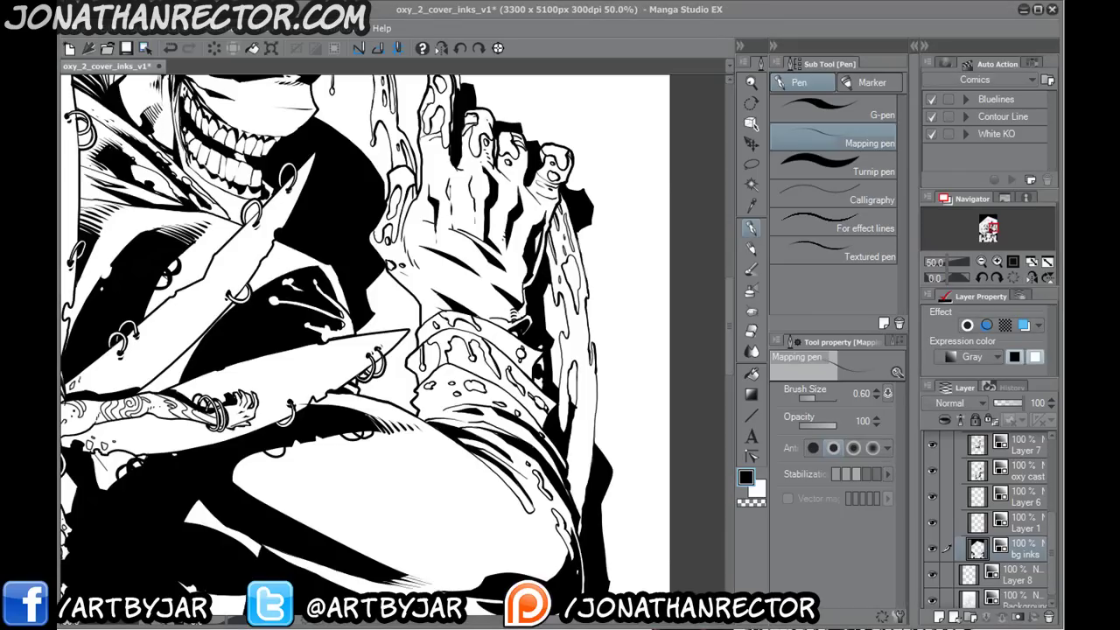
drag(415, 250, 337, 502)
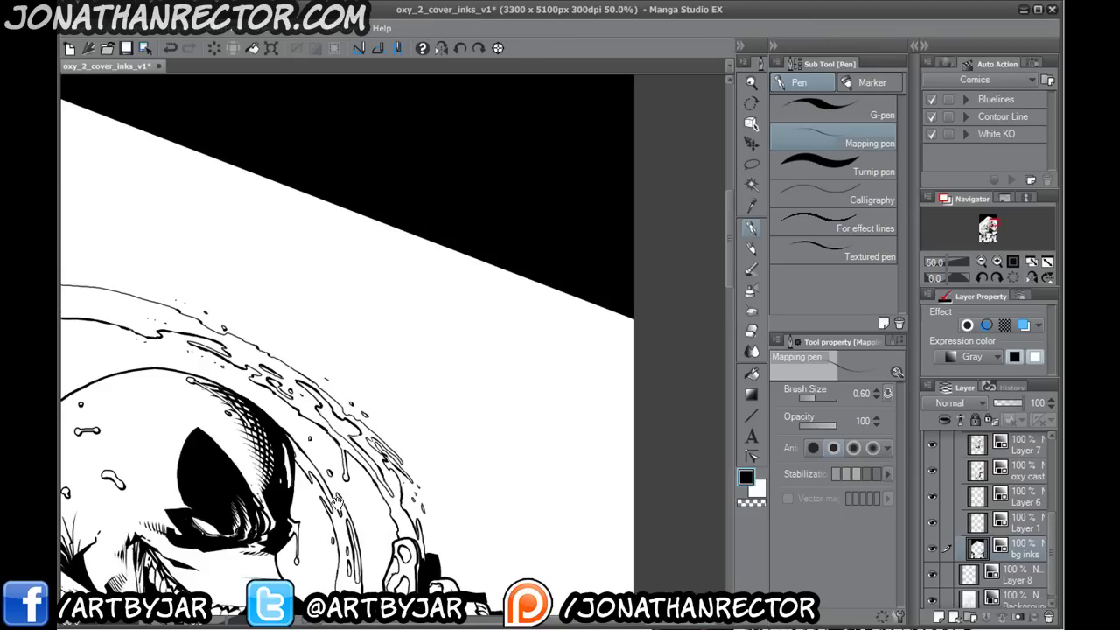
- Ink small crater-like marks with short hatching in the white area outside the clock ring's upper-right edge
scroll(293, 221, up, 1)
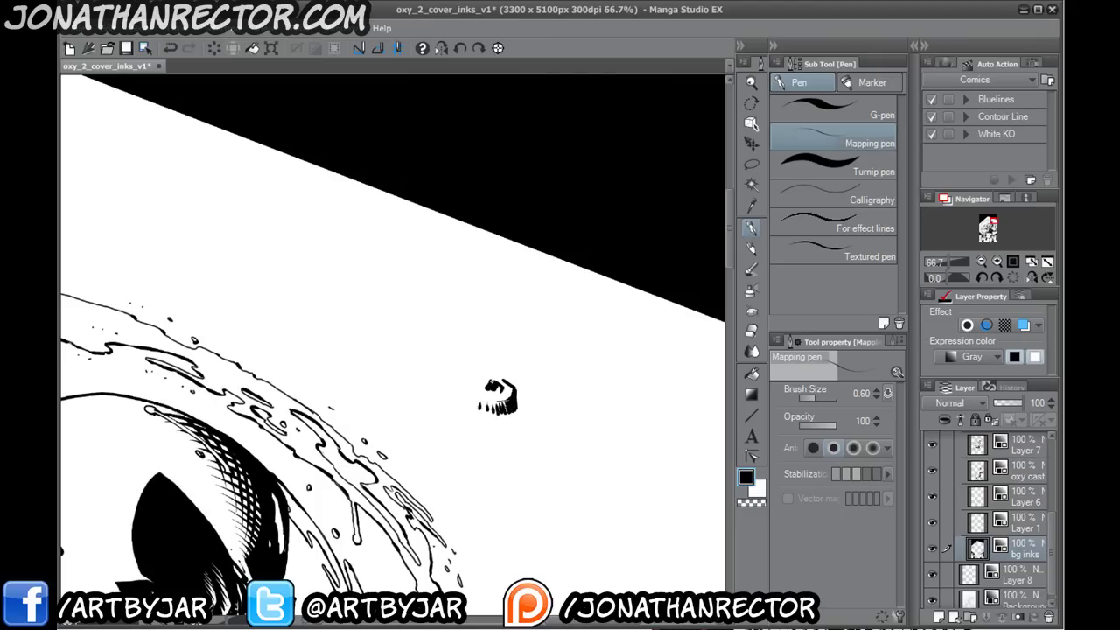
drag(167, 199, 378, 356)
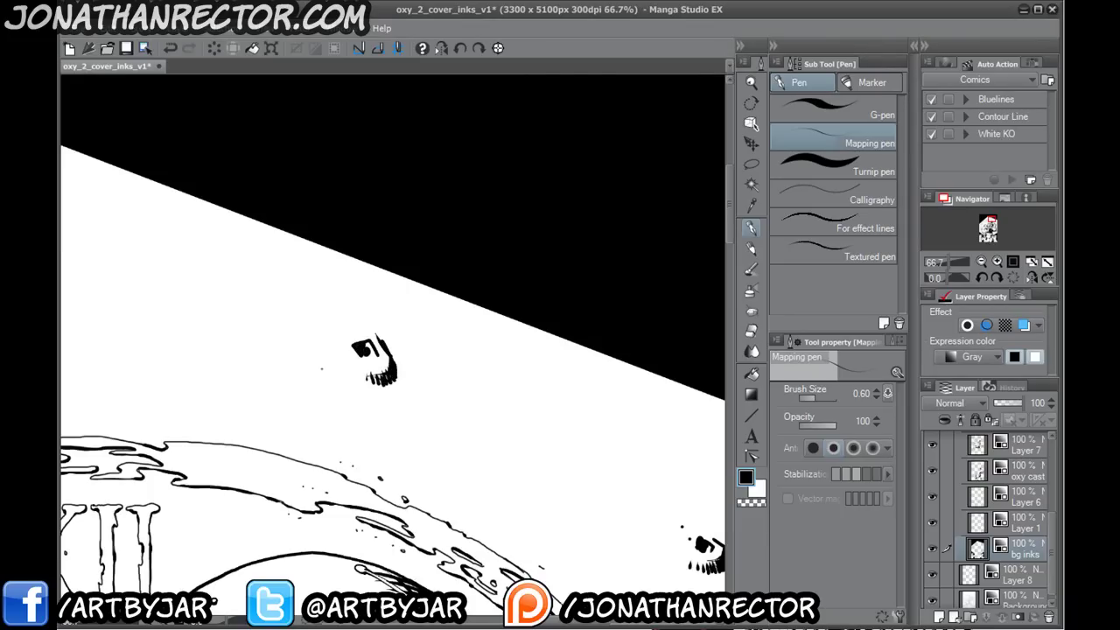
drag(371, 428, 323, 162)
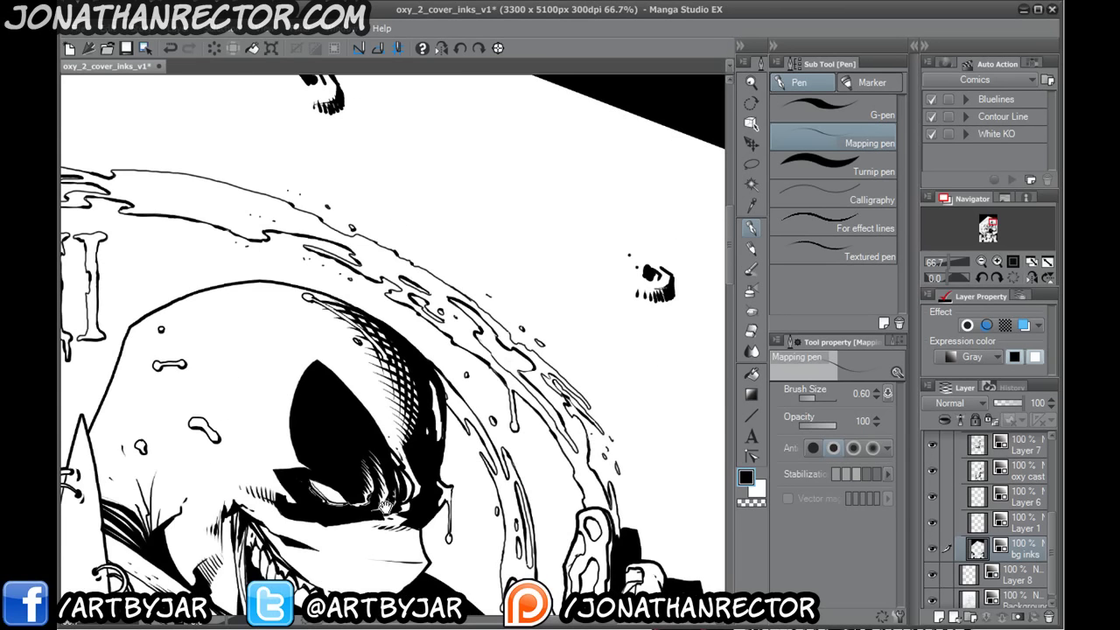
- Add a new layer above Layer 9 in the ink folder, set its expression color to Gray, and save the file
drag(380, 520, 510, 179)
drag(489, 527, 302, 73)
drag(509, 480, 311, 144)
drag(481, 477, 291, 83)
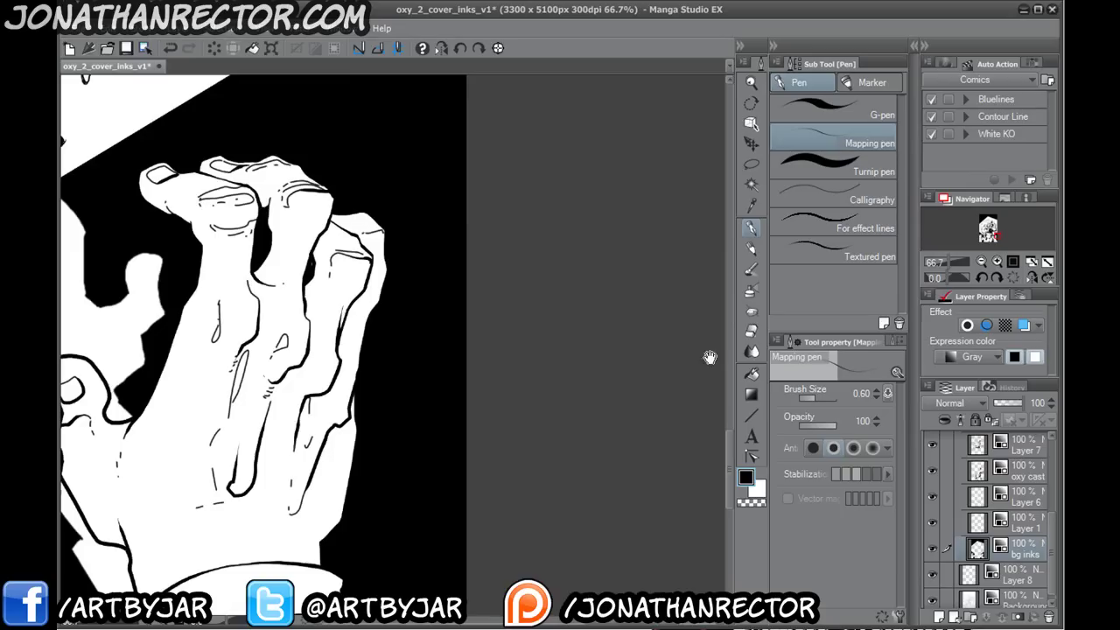
scroll(1053, 517, up, 2)
scroll(1052, 516, up, 2)
click(1020, 540)
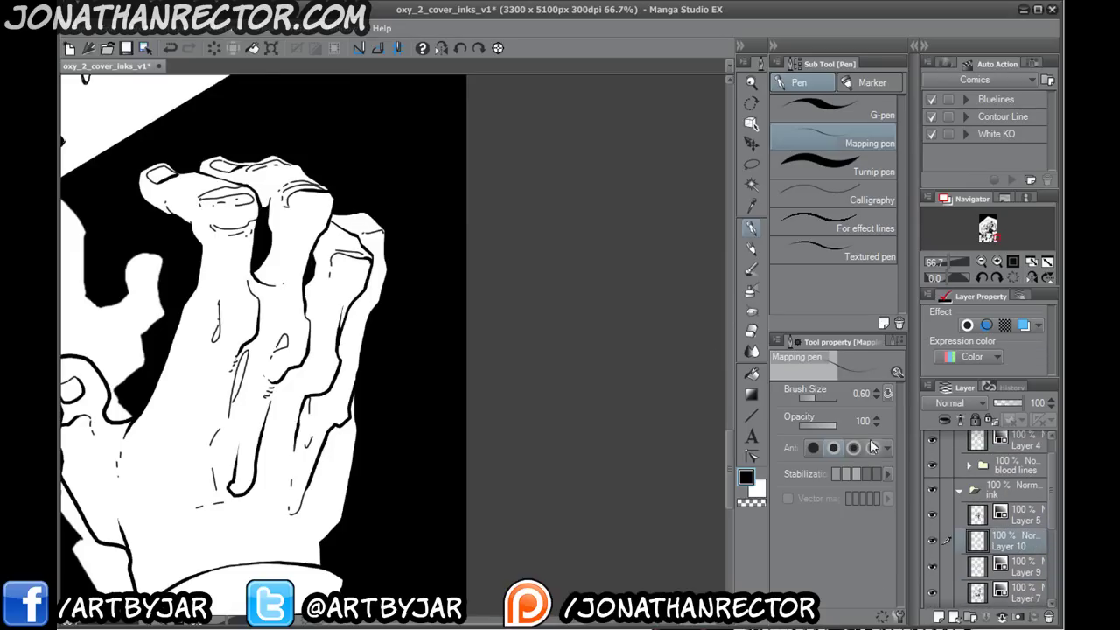
key(ctrl+shift+n)
drag(218, 428, 349, 371)
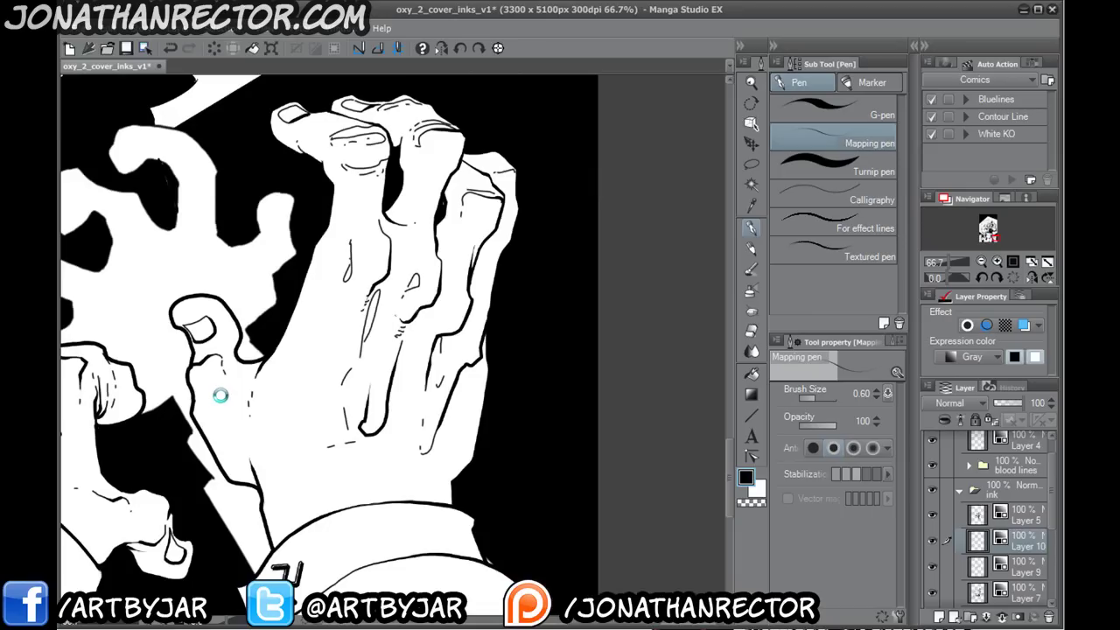
key(ctrl+s)
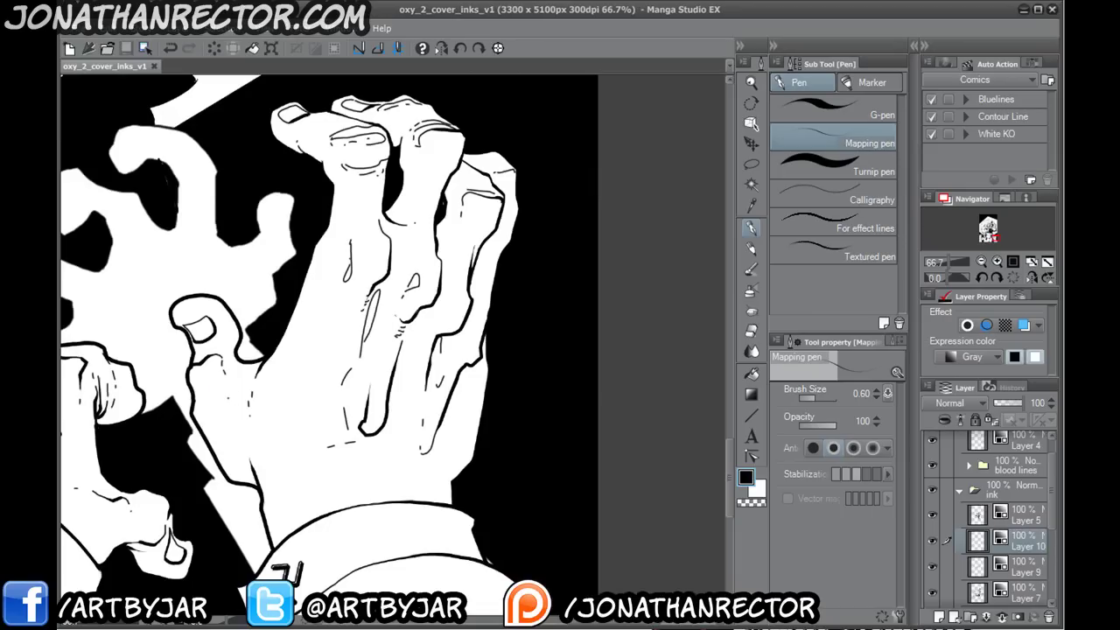
- Lasso fold shadows on the lower-right reaching arm's sleeve and its two cuff bands, fill them black, and clear the selection
drag(277, 499, 311, 306)
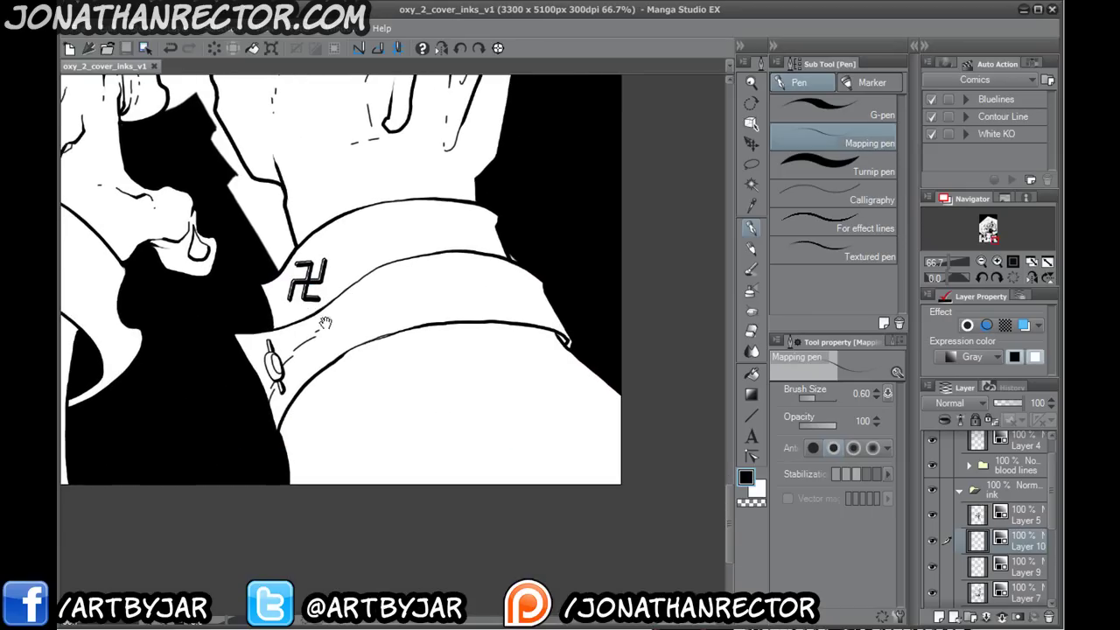
click(751, 164)
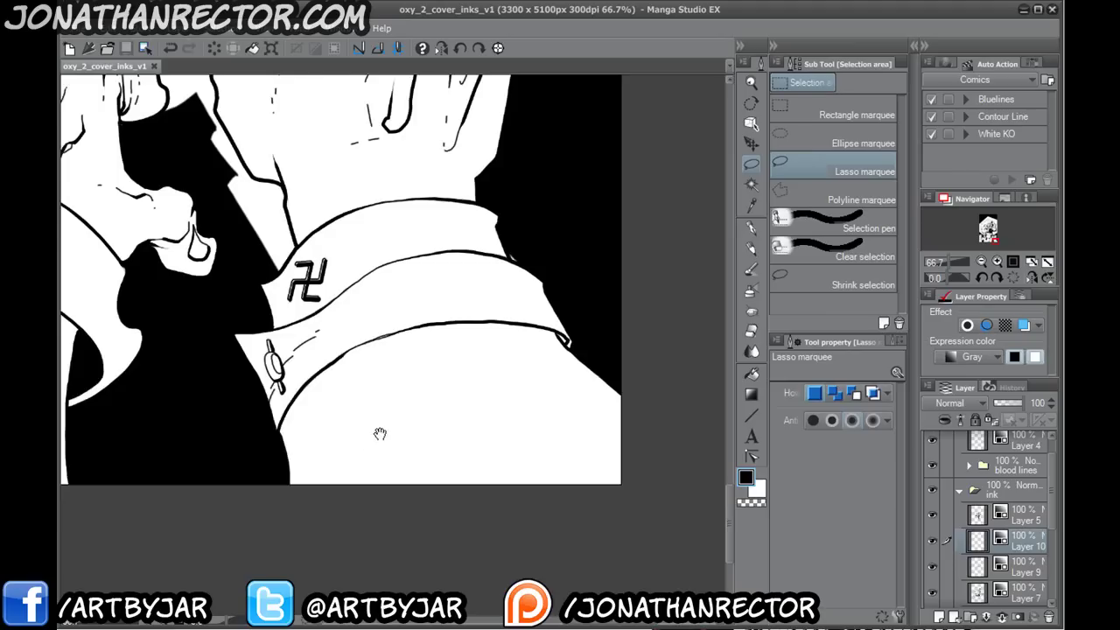
mouse_move(593, 526)
mouse_down()
mouse_move(483, 388)
mouse_move(558, 482)
mouse_move(571, 543)
mouse_up()
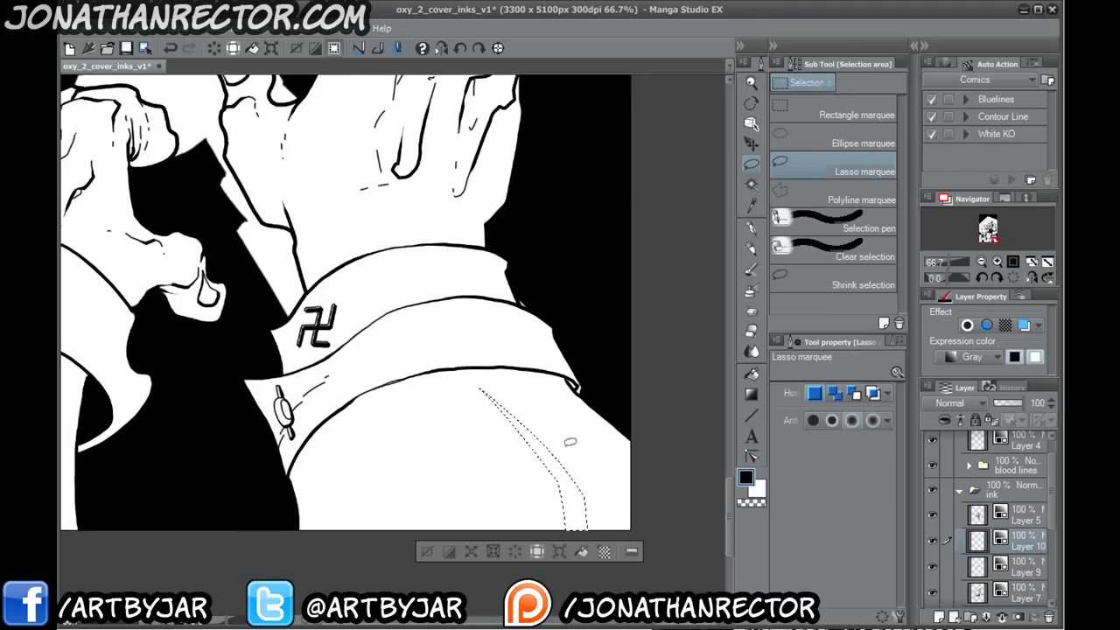
mouse_move(648, 534)
mouse_down()
mouse_move(646, 485)
mouse_move(579, 416)
mouse_move(480, 369)
mouse_up()
mouse_move(573, 420)
mouse_down()
mouse_move(562, 389)
mouse_move(545, 381)
mouse_move(483, 369)
mouse_move(342, 403)
mouse_move(461, 359)
mouse_move(560, 368)
mouse_move(644, 439)
mouse_move(650, 525)
mouse_up()
drag(331, 475, 386, 446)
mouse_move(383, 383)
mouse_down()
mouse_move(359, 406)
mouse_move(413, 522)
mouse_move(383, 497)
mouse_move(448, 438)
mouse_move(462, 407)
mouse_move(389, 492)
mouse_up()
drag(393, 365, 317, 528)
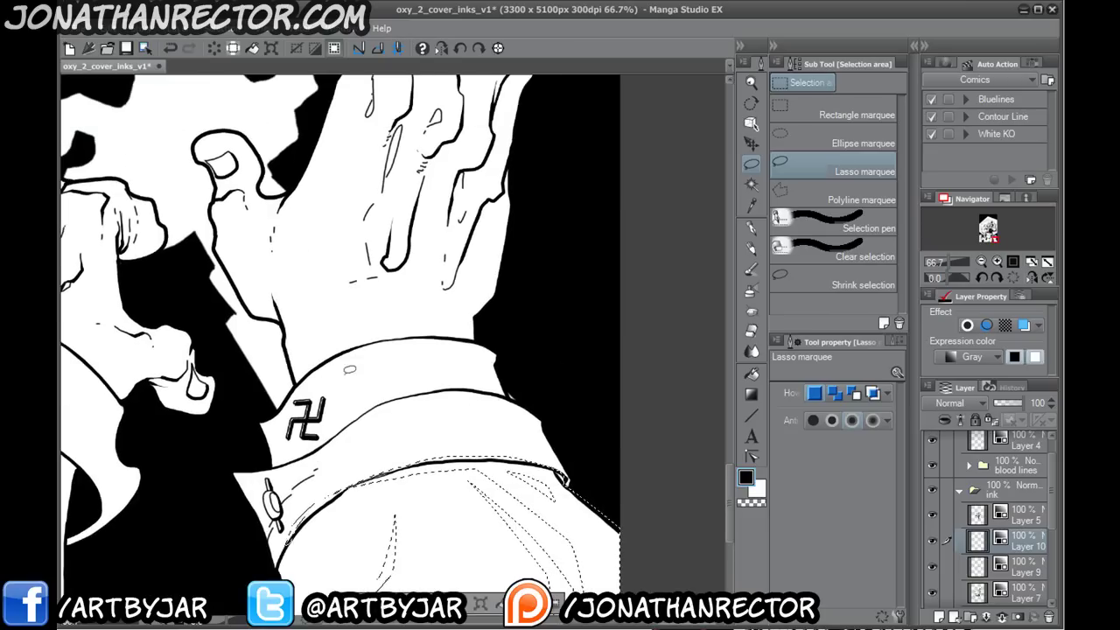
mouse_move(508, 456)
mouse_down()
mouse_move(448, 407)
mouse_move(461, 400)
mouse_move(538, 457)
mouse_up()
drag(408, 418, 440, 417)
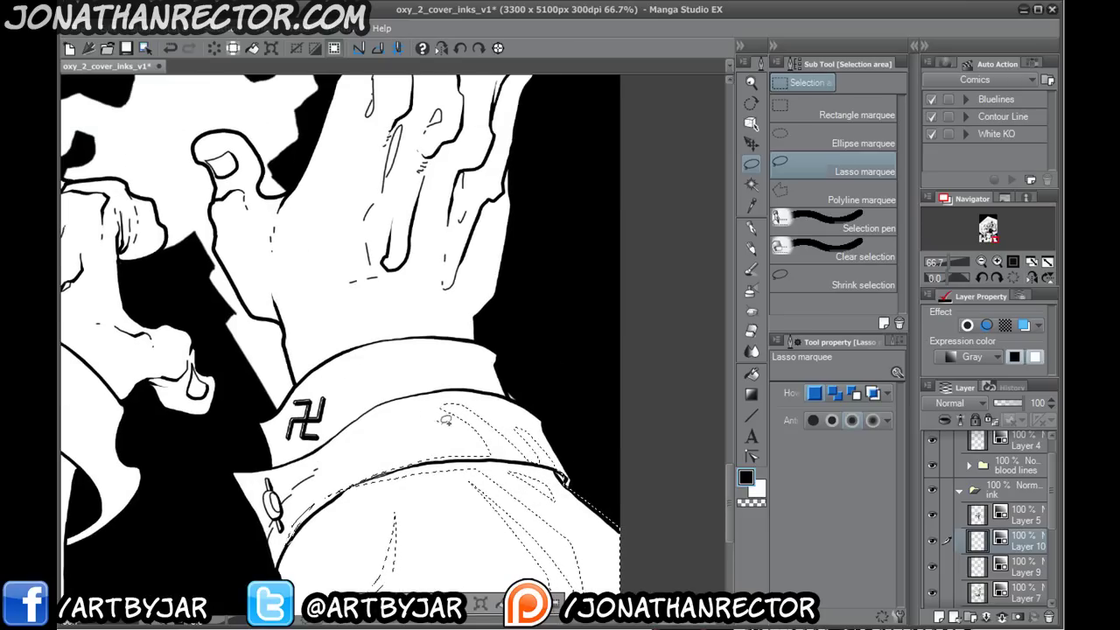
mouse_move(364, 412)
mouse_down()
mouse_move(428, 377)
mouse_move(438, 346)
mouse_move(446, 367)
mouse_move(512, 395)
mouse_move(434, 393)
mouse_move(348, 432)
mouse_up()
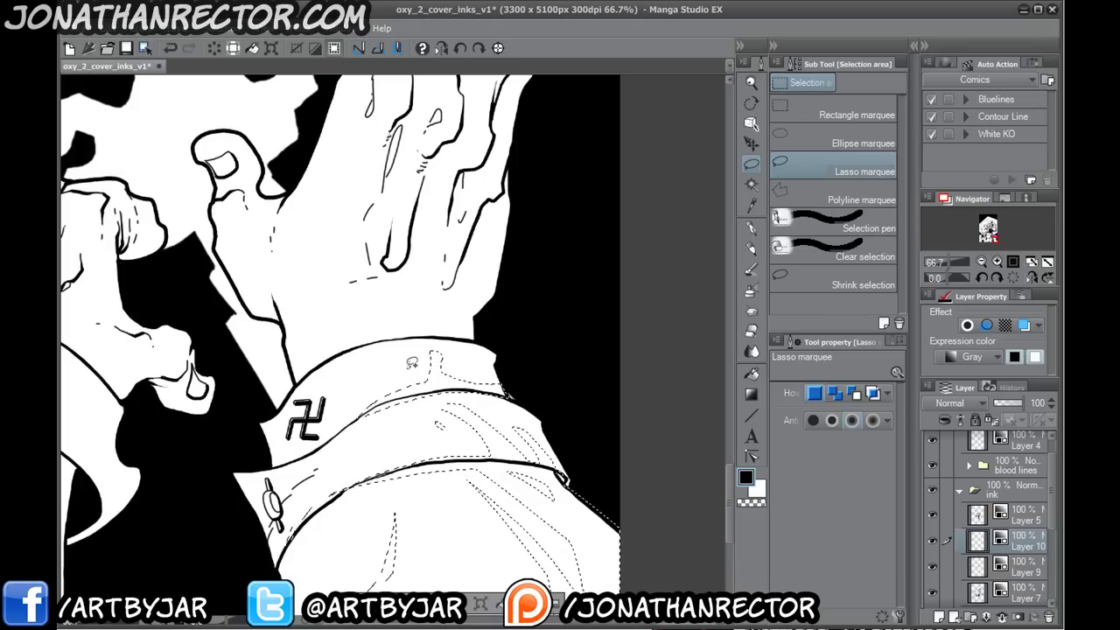
click(501, 602)
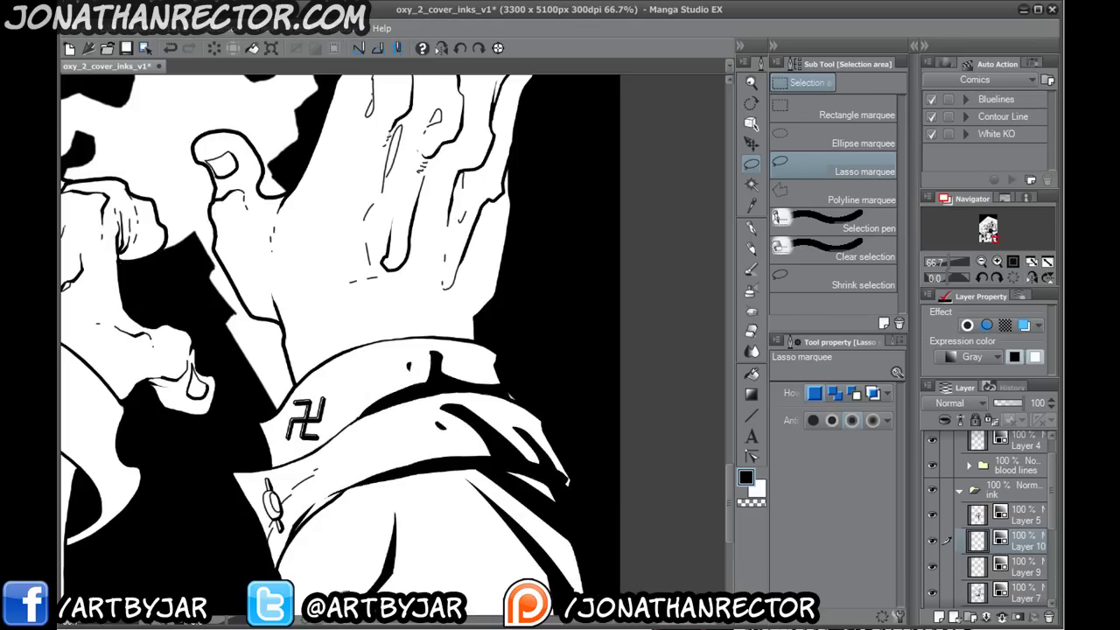
key(ctrl+d)
- Fill black shadows under the wide cuff and down the sleeve of the lower-center arm, closing the thin white gaps along the cuff edge
drag(200, 478, 209, 374)
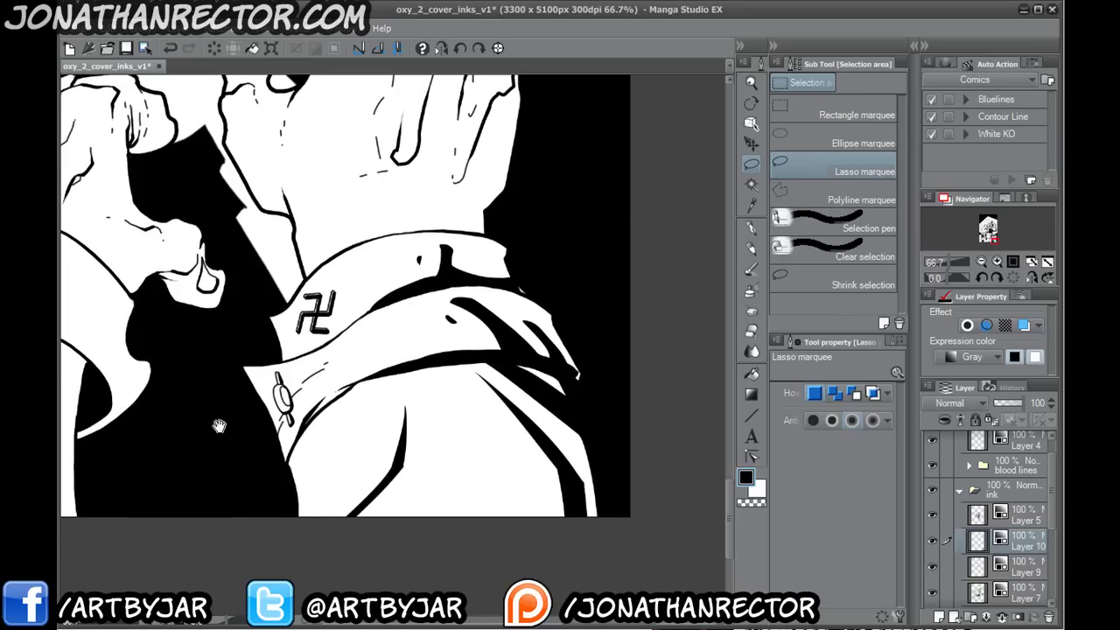
drag(223, 424, 445, 367)
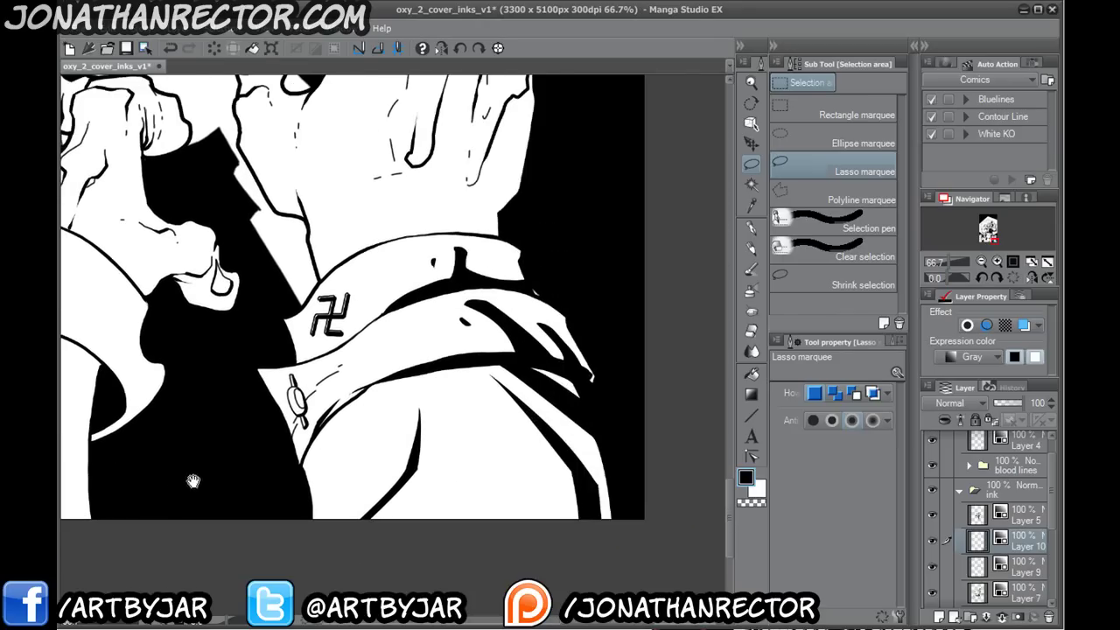
drag(193, 482, 261, 541)
drag(224, 510, 354, 439)
drag(279, 424, 279, 367)
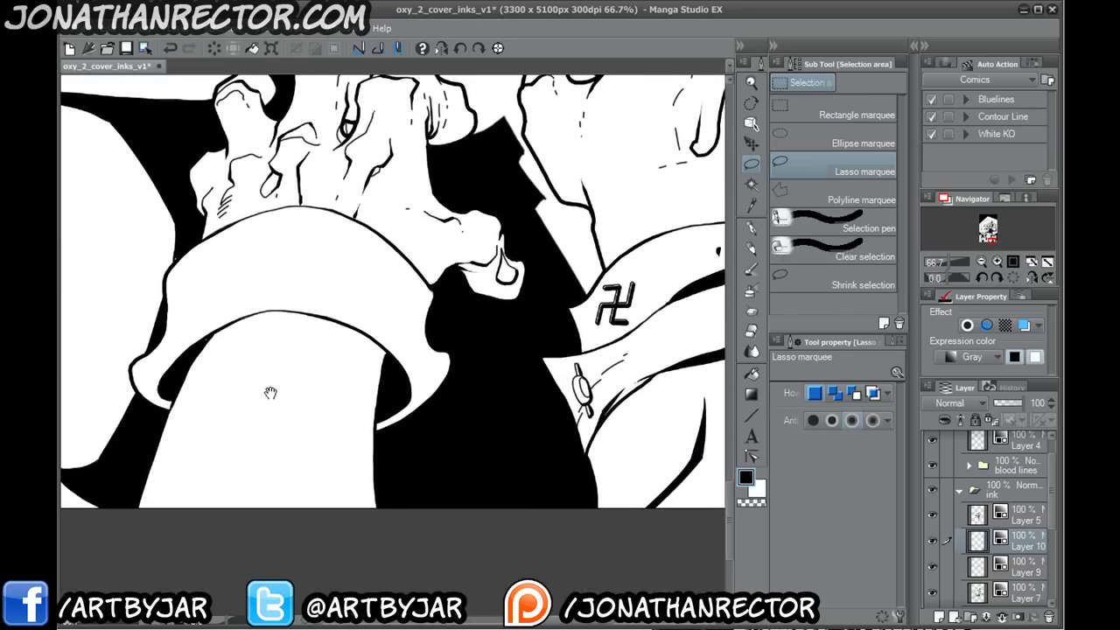
mouse_move(292, 447)
mouse_down()
mouse_move(288, 457)
mouse_move(325, 432)
mouse_up()
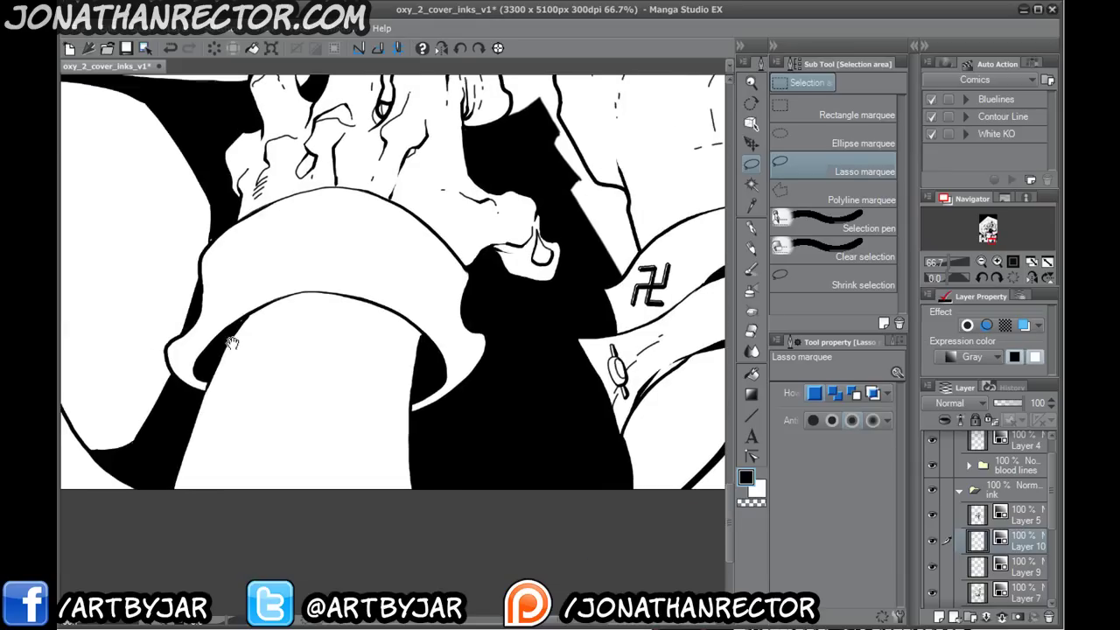
mouse_move(226, 343)
mouse_down()
mouse_move(320, 307)
mouse_move(368, 410)
mouse_move(342, 346)
mouse_move(372, 493)
mouse_move(394, 360)
mouse_move(401, 500)
mouse_move(429, 335)
mouse_move(387, 307)
mouse_move(317, 291)
mouse_move(257, 304)
mouse_move(210, 369)
mouse_up()
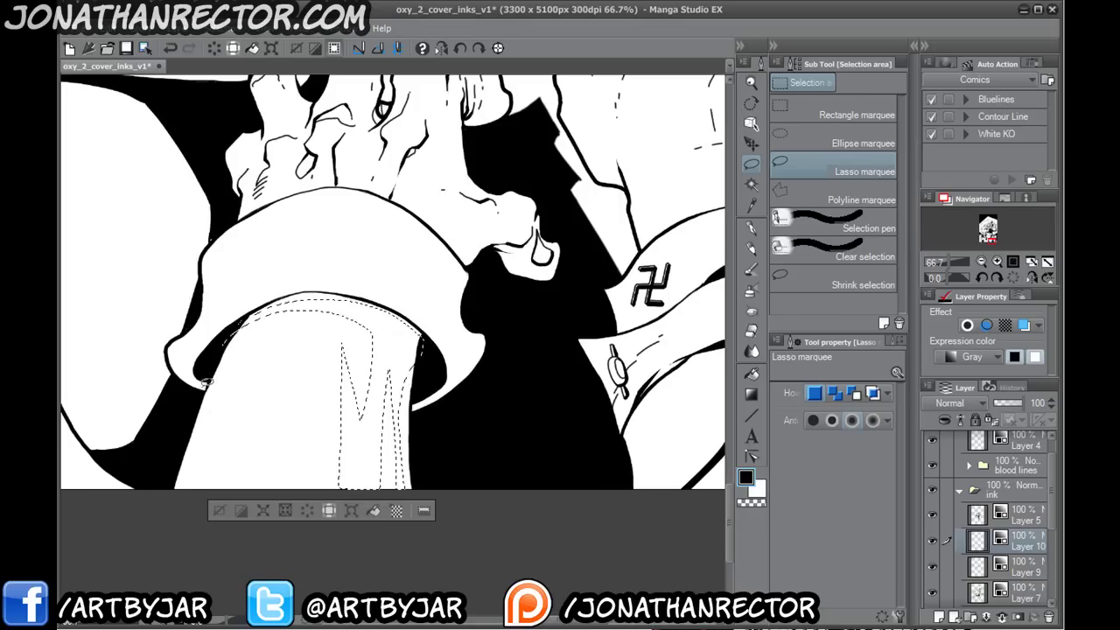
click(374, 510)
click(262, 510)
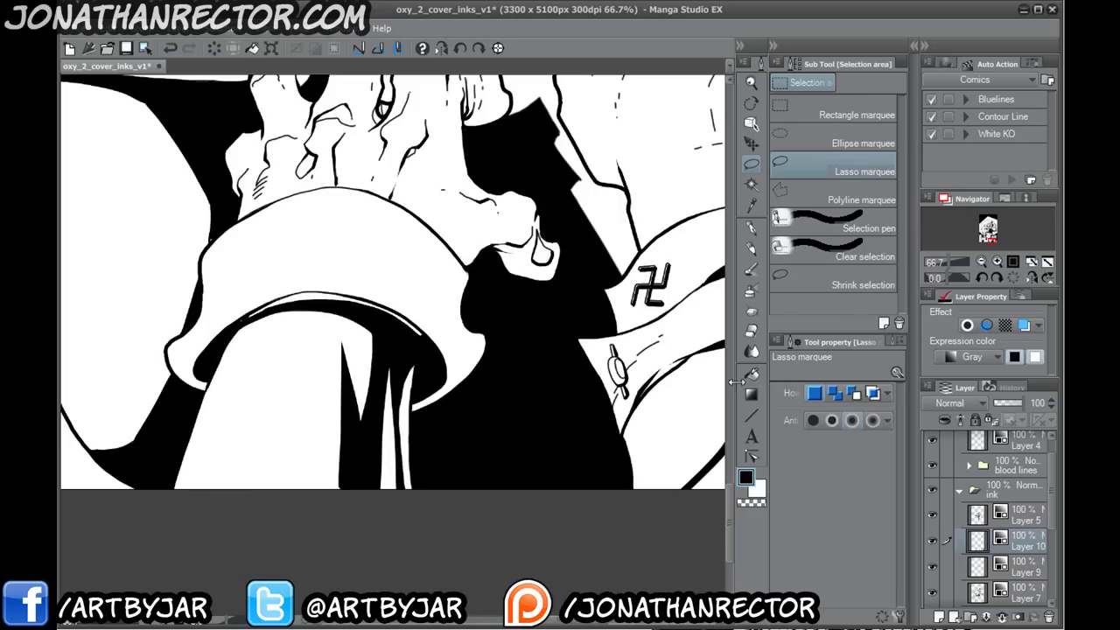
key(g)
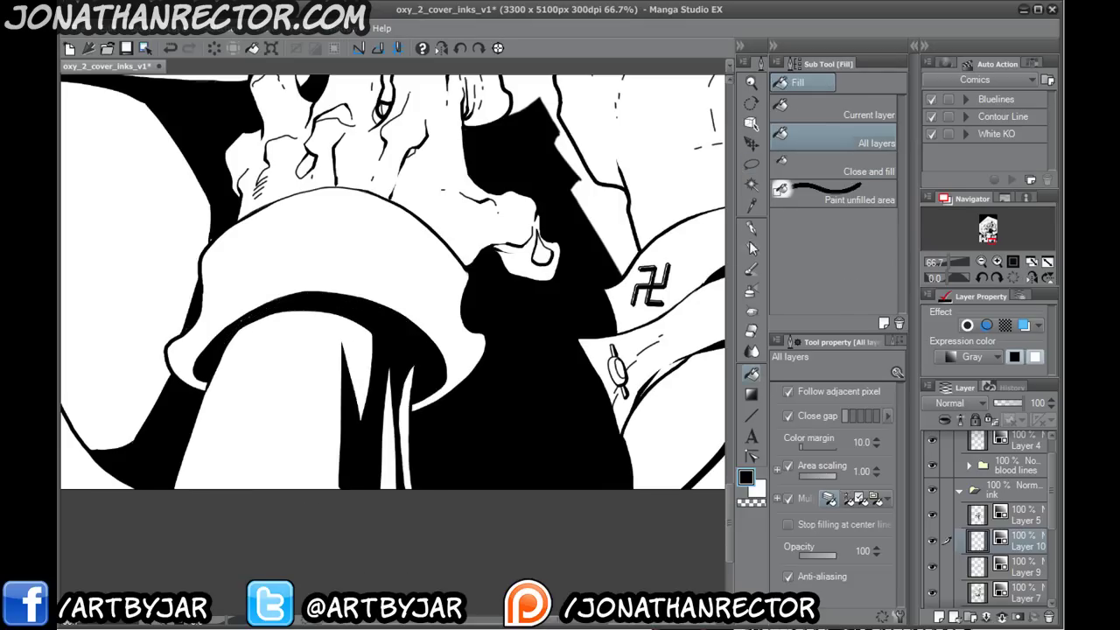
- Lasso curved fold shadows across the sleeve of the hand reaching toward the knife, fill them black, and deselect
click(752, 164)
drag(278, 367, 307, 481)
drag(220, 472, 344, 346)
drag(119, 437, 265, 473)
mouse_move(498, 487)
mouse_down()
mouse_move(439, 464)
mouse_move(286, 473)
mouse_move(313, 429)
mouse_move(534, 398)
mouse_move(302, 417)
mouse_move(244, 452)
mouse_move(297, 385)
mouse_move(241, 435)
mouse_move(351, 347)
mouse_move(532, 366)
mouse_move(349, 336)
mouse_move(359, 320)
mouse_move(570, 365)
mouse_move(501, 298)
mouse_move(302, 304)
mouse_move(213, 374)
mouse_move(286, 288)
mouse_move(225, 303)
mouse_move(178, 347)
mouse_move(169, 368)
mouse_move(185, 419)
mouse_move(137, 491)
mouse_move(179, 504)
mouse_move(496, 490)
mouse_up()
click(406, 499)
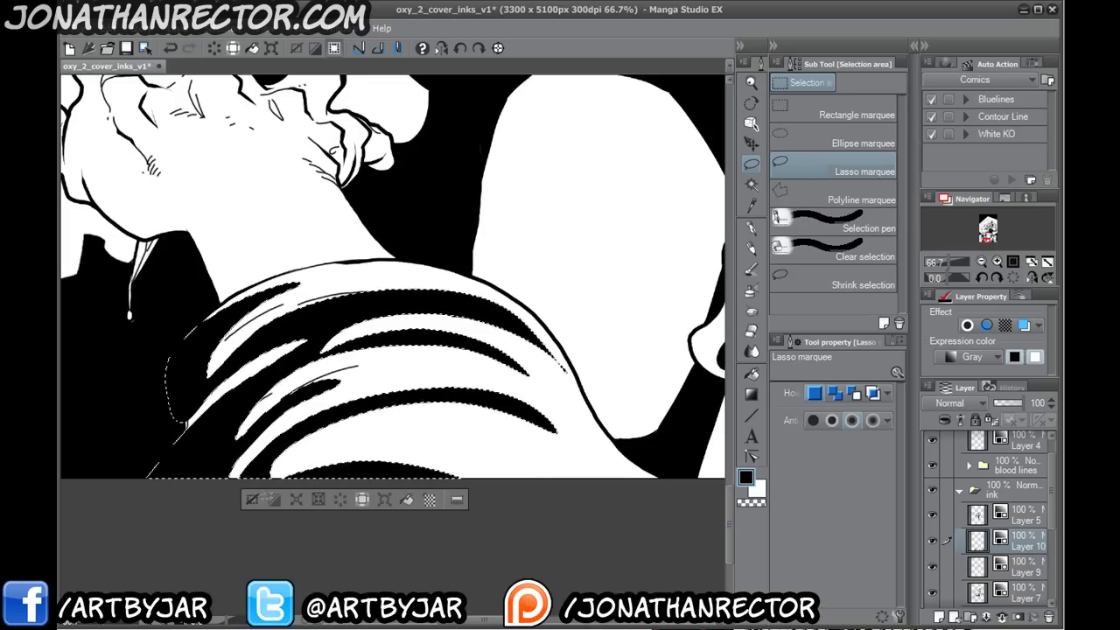
click(254, 500)
- Lasso fold shadows on the lower-left arm's sleeve and both cuff bands, fill them black, and clear the selection
drag(209, 400, 282, 490)
drag(176, 456, 569, 413)
drag(491, 481, 500, 412)
mouse_move(440, 477)
mouse_down()
mouse_move(370, 420)
mouse_move(357, 253)
mouse_move(326, 365)
mouse_move(368, 452)
mouse_move(282, 447)
mouse_move(281, 329)
mouse_move(312, 211)
mouse_move(297, 211)
mouse_move(274, 224)
mouse_move(251, 297)
mouse_move(256, 225)
mouse_move(234, 261)
mouse_move(219, 495)
mouse_up()
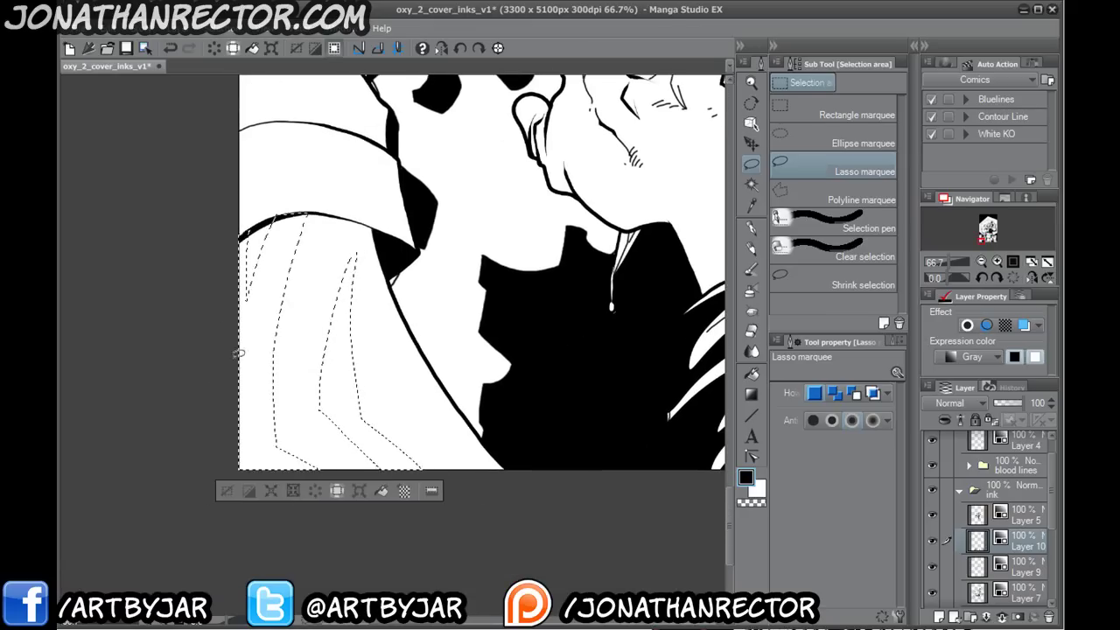
scroll(252, 376, up, 5)
drag(271, 405, 225, 430)
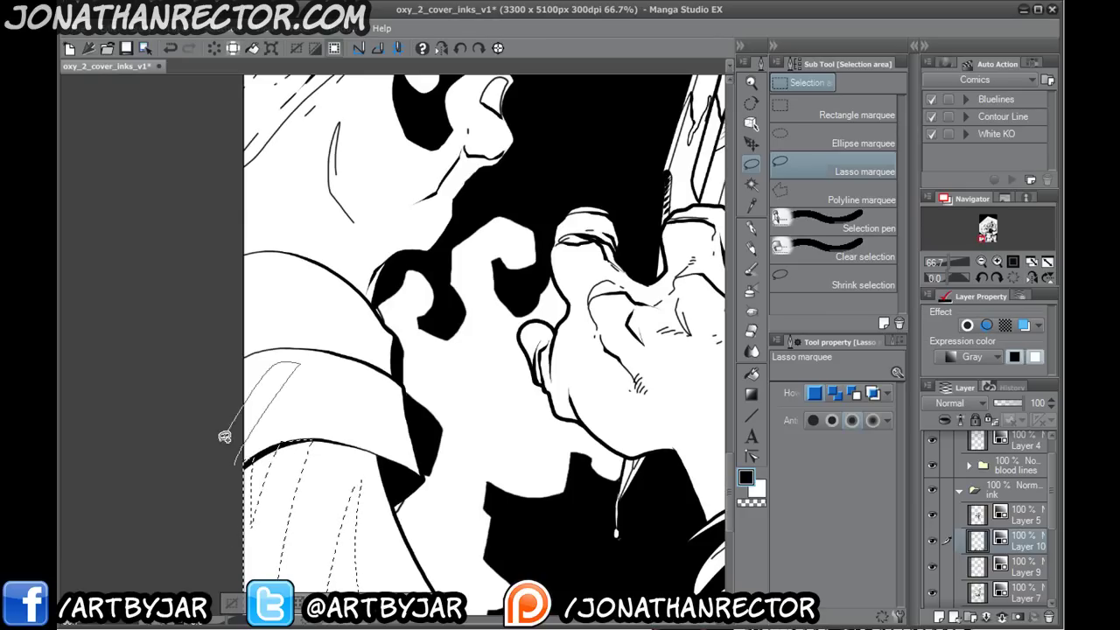
mouse_move(305, 345)
mouse_down()
mouse_move(316, 279)
mouse_move(235, 357)
mouse_move(267, 349)
mouse_move(322, 405)
mouse_up()
mouse_move(252, 381)
mouse_down()
mouse_move(296, 336)
mouse_move(233, 386)
mouse_up()
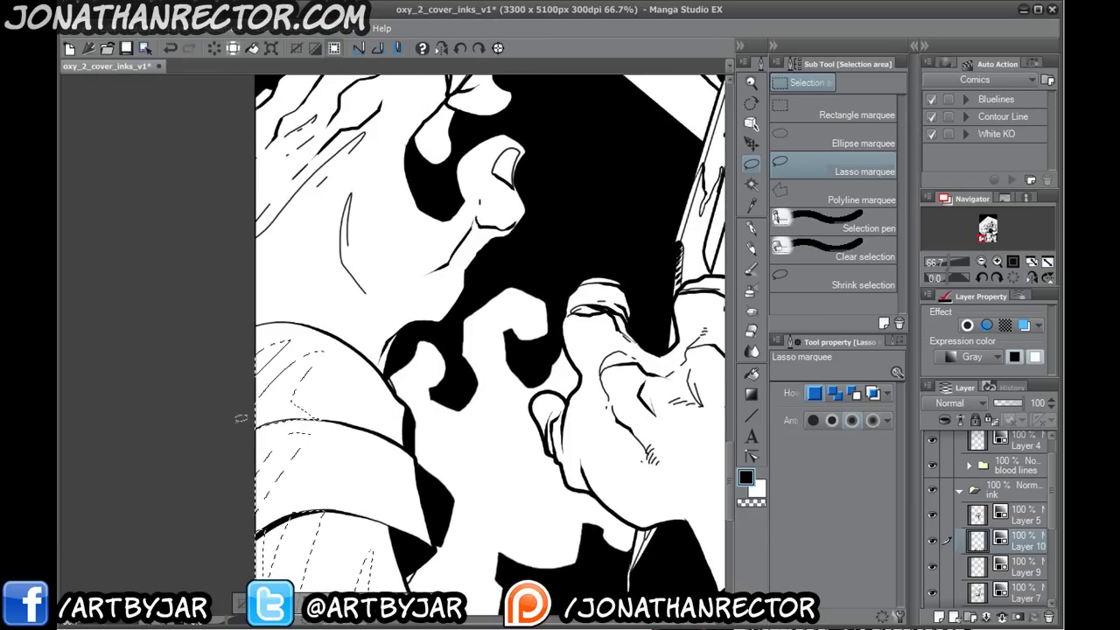
key(alt+Delete)
key(ctrl+d)
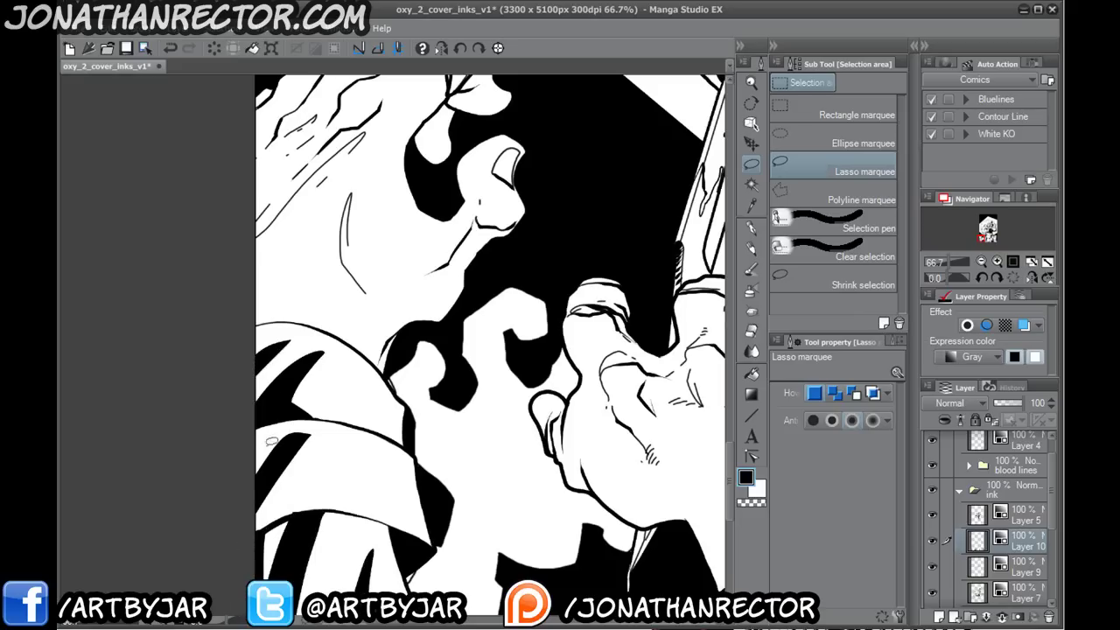
drag(371, 467, 223, 367)
scroll(145, 349, down, 1)
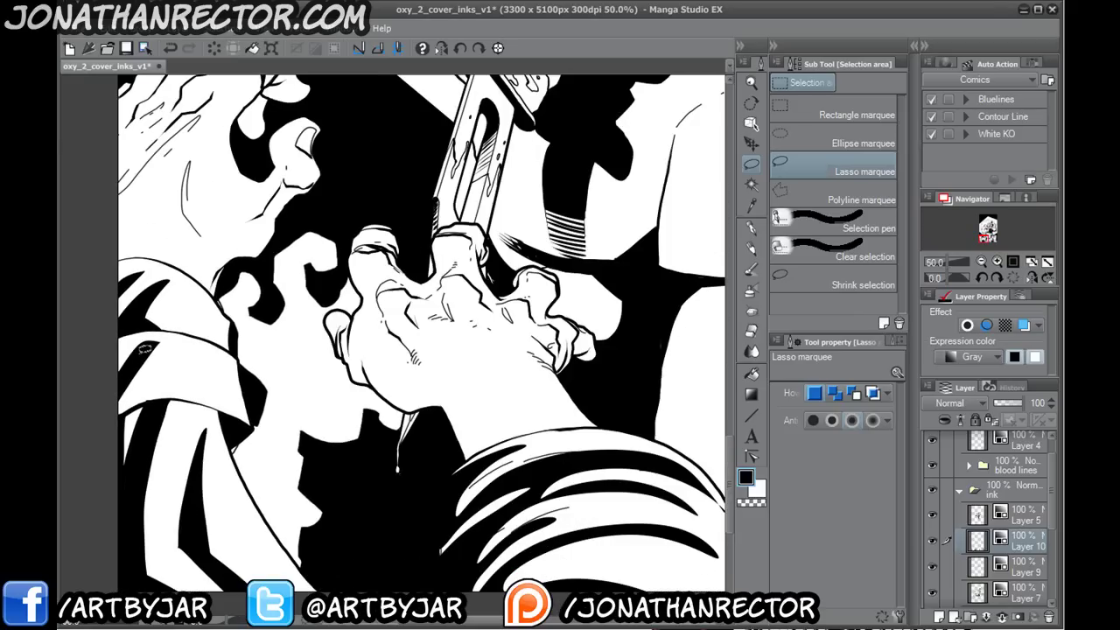
scroll(145, 350, down, 4)
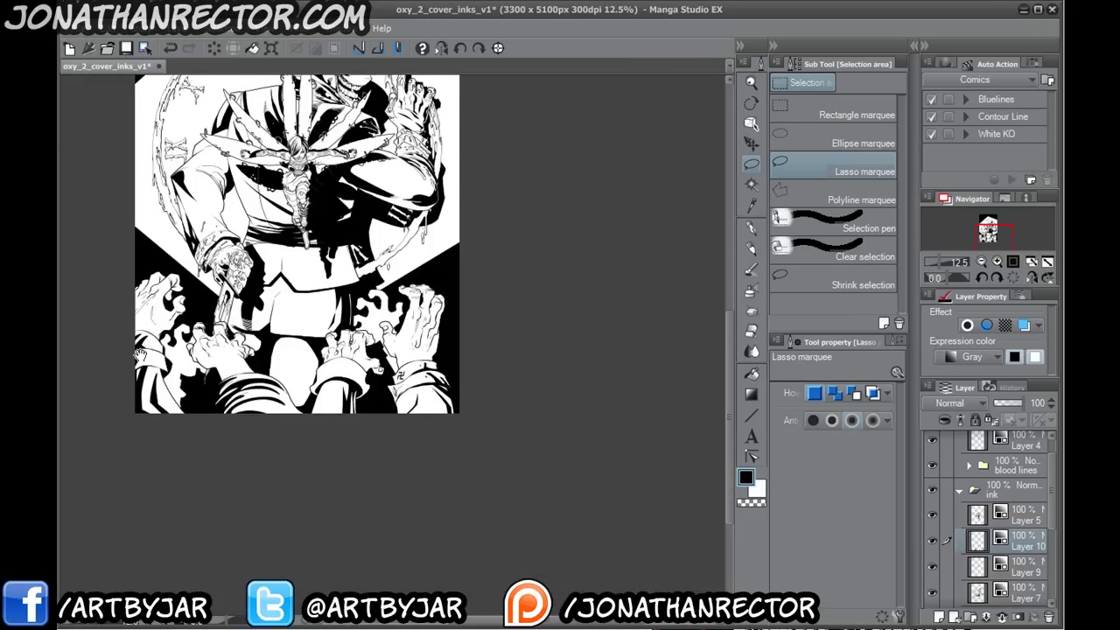
- Switch Layer 10's visibility off and on to check the sleeve shadows against the whole cover
drag(495, 453, 546, 500)
click(934, 543)
click(934, 545)
click(934, 544)
click(933, 544)
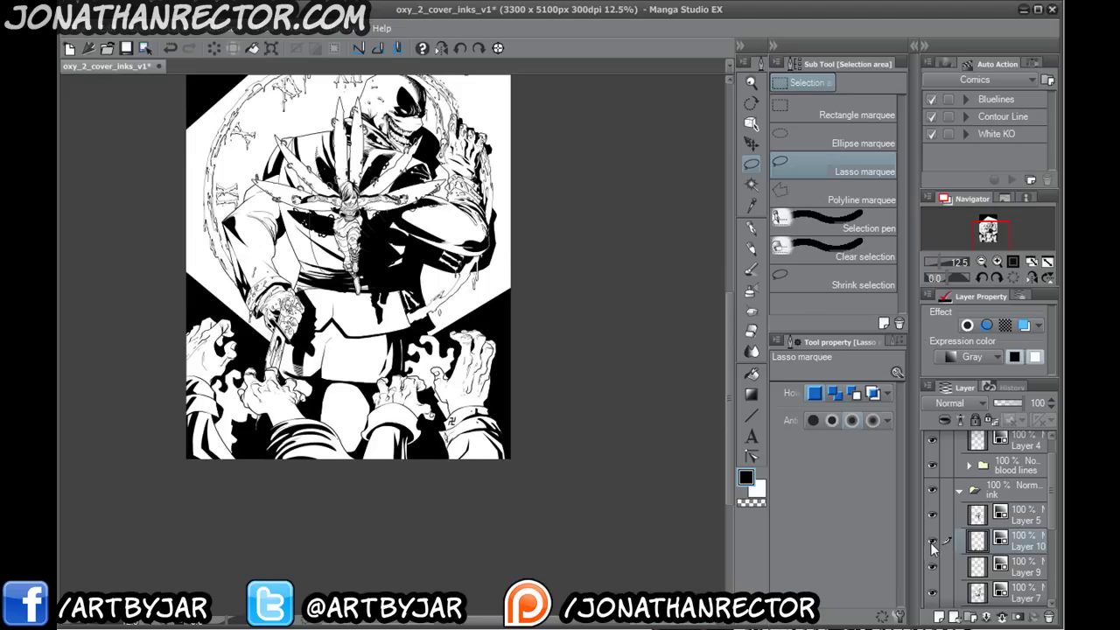
drag(208, 367, 218, 448)
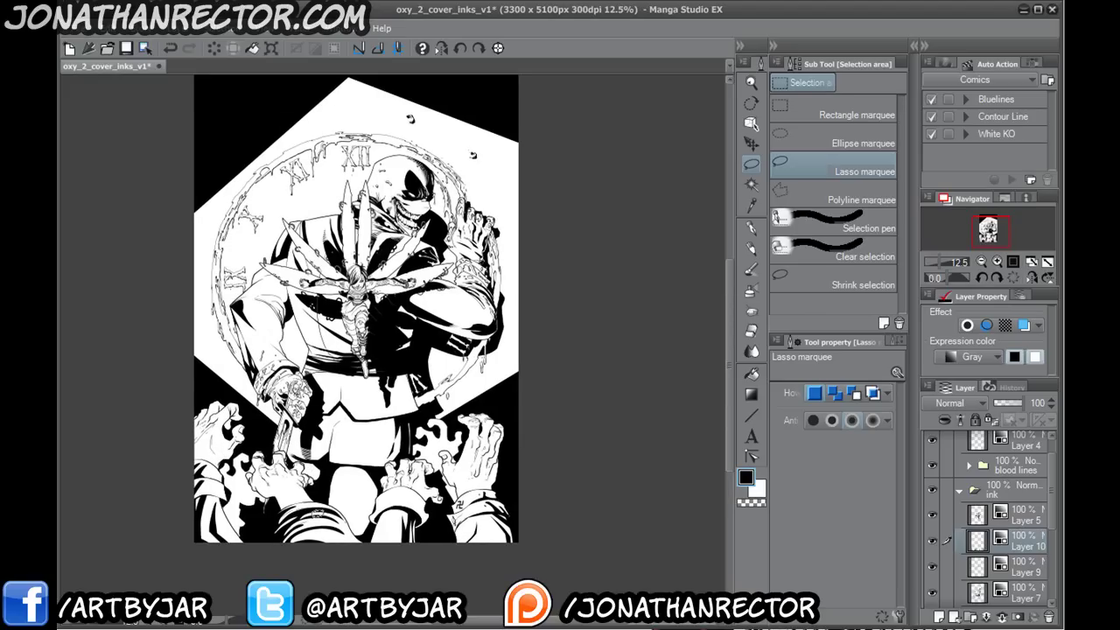
click(999, 510)
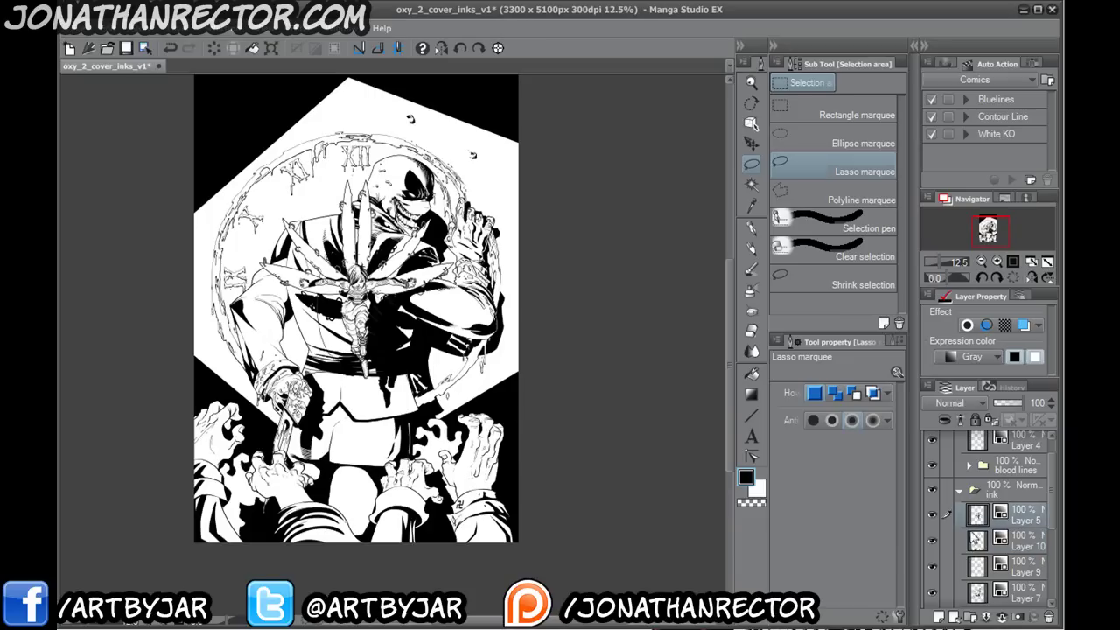
click(937, 616)
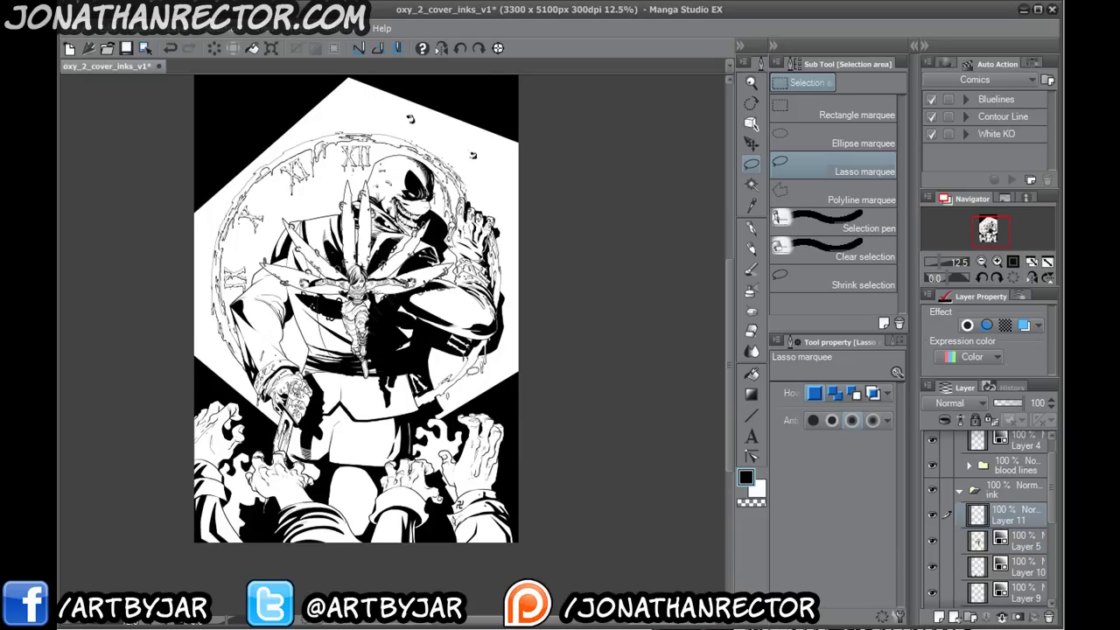
double_click(1002, 524)
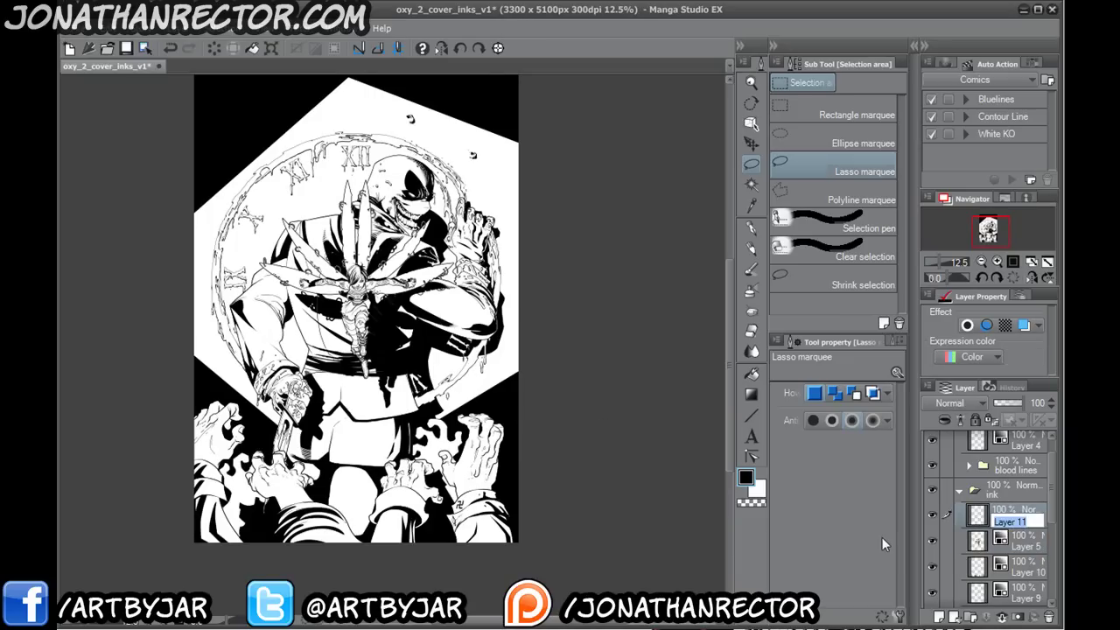
text(f)
key(Escape)
drag(1046, 627, 1046, 624)
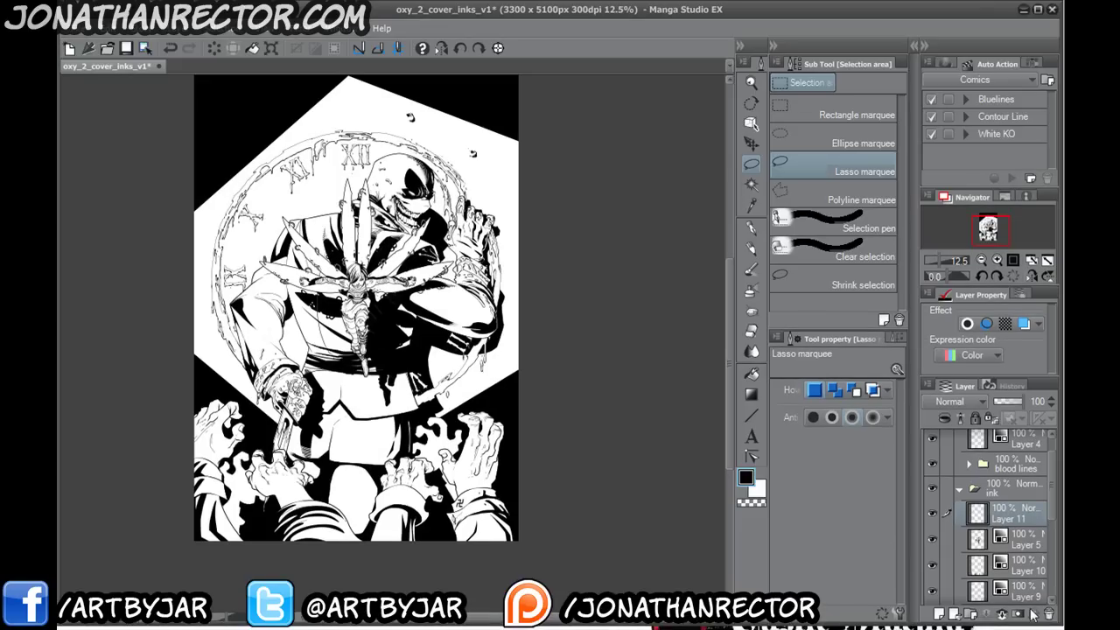
click(1048, 616)
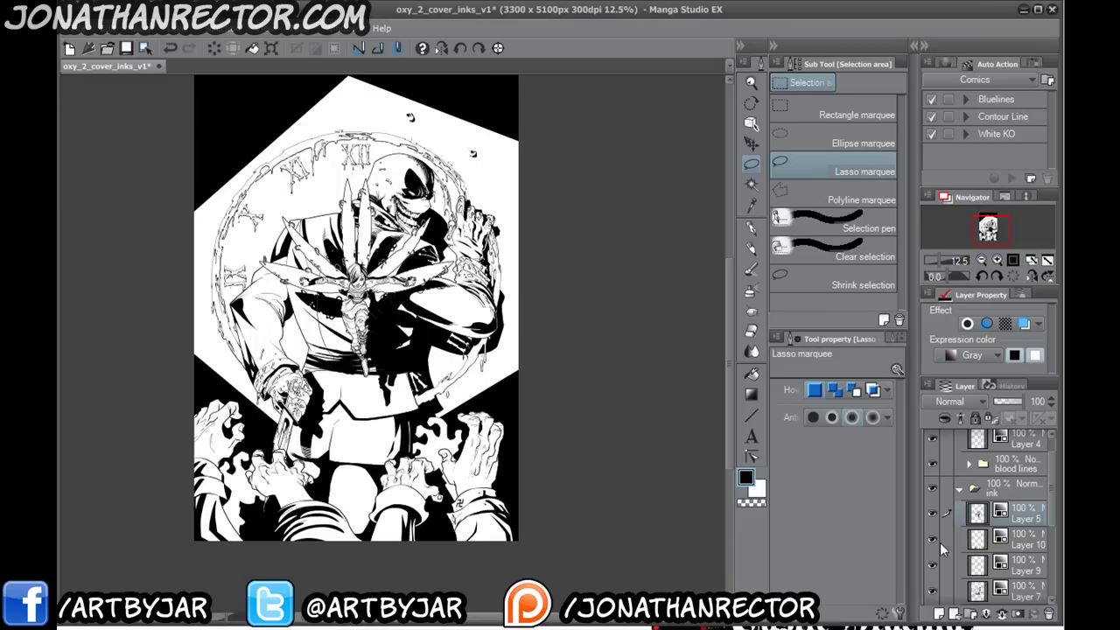
click(1039, 12)
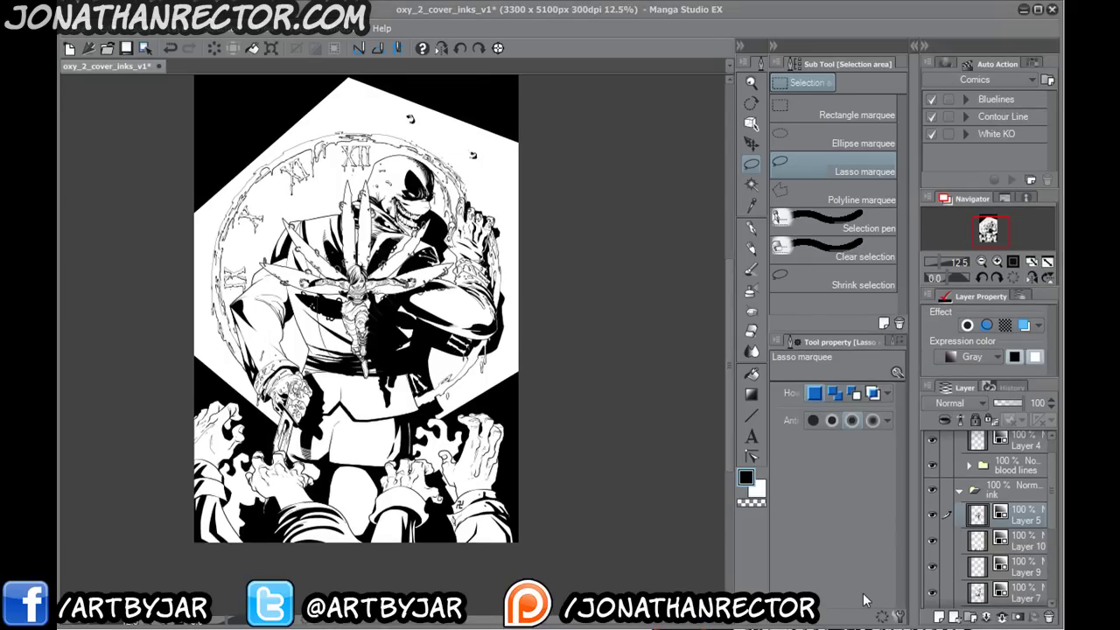
- Collapse and hide the ink folder, and add a new layer folder named "rendering" above it
click(958, 491)
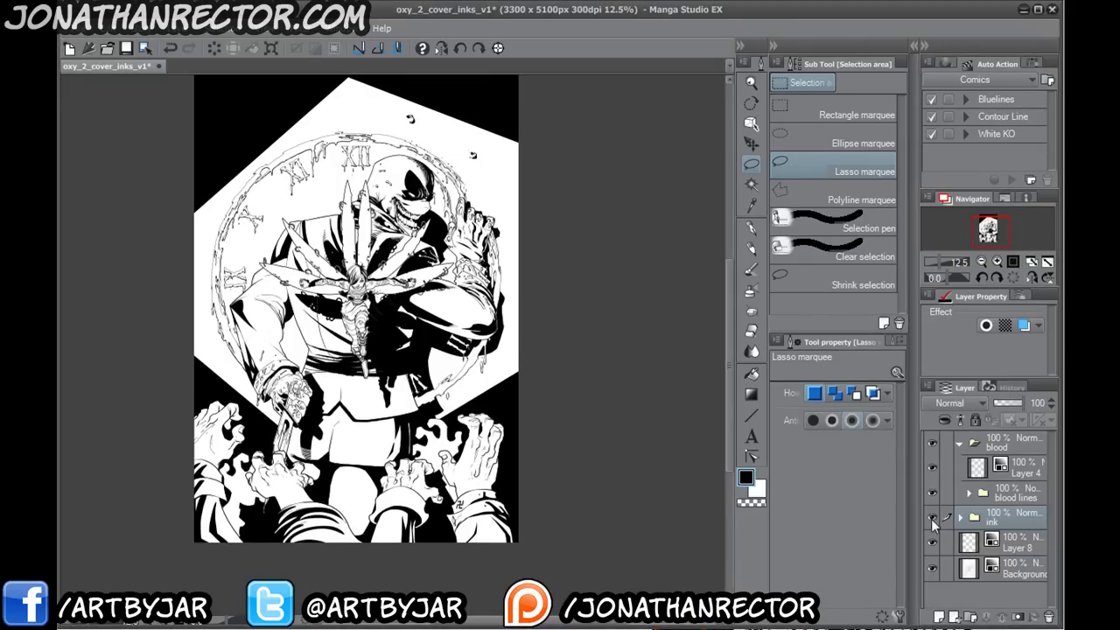
click(932, 518)
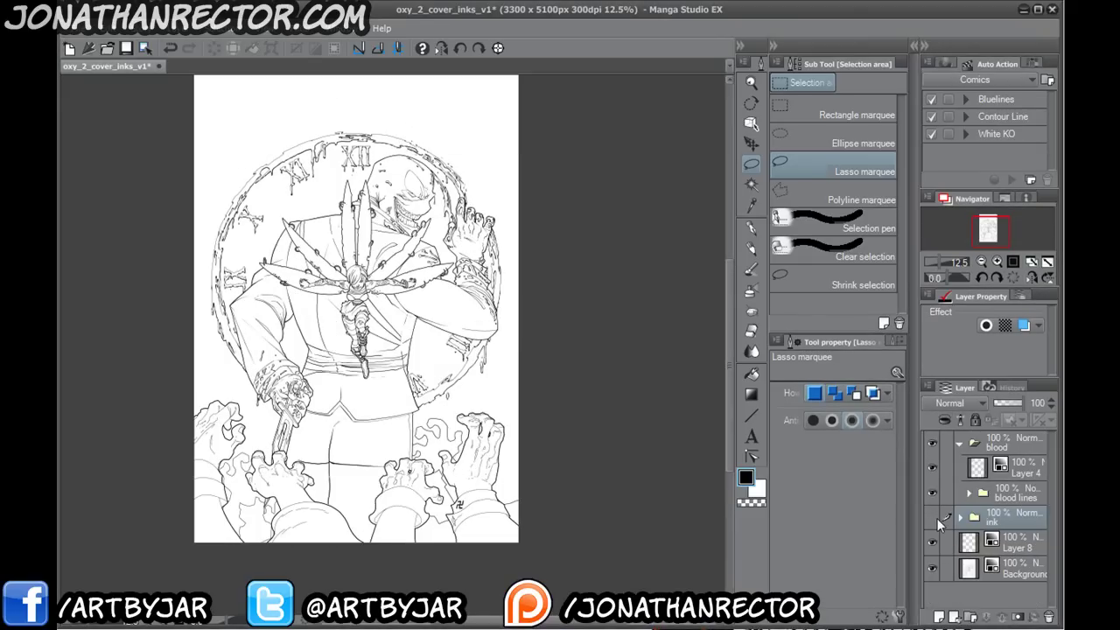
click(967, 617)
double_click(984, 522)
text(rendering)
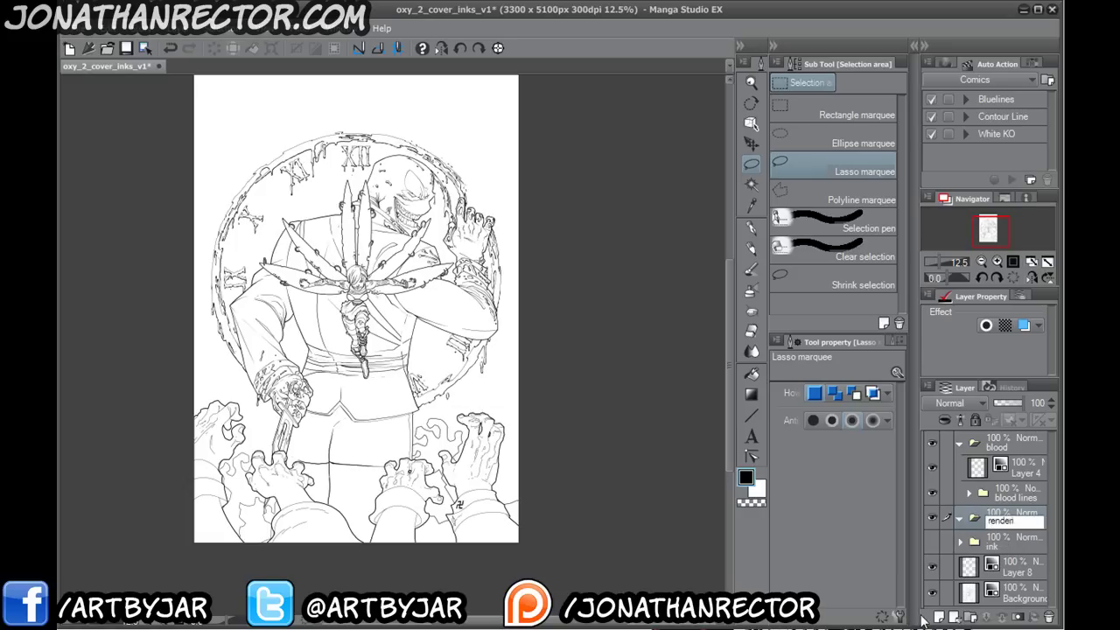
key(Return)
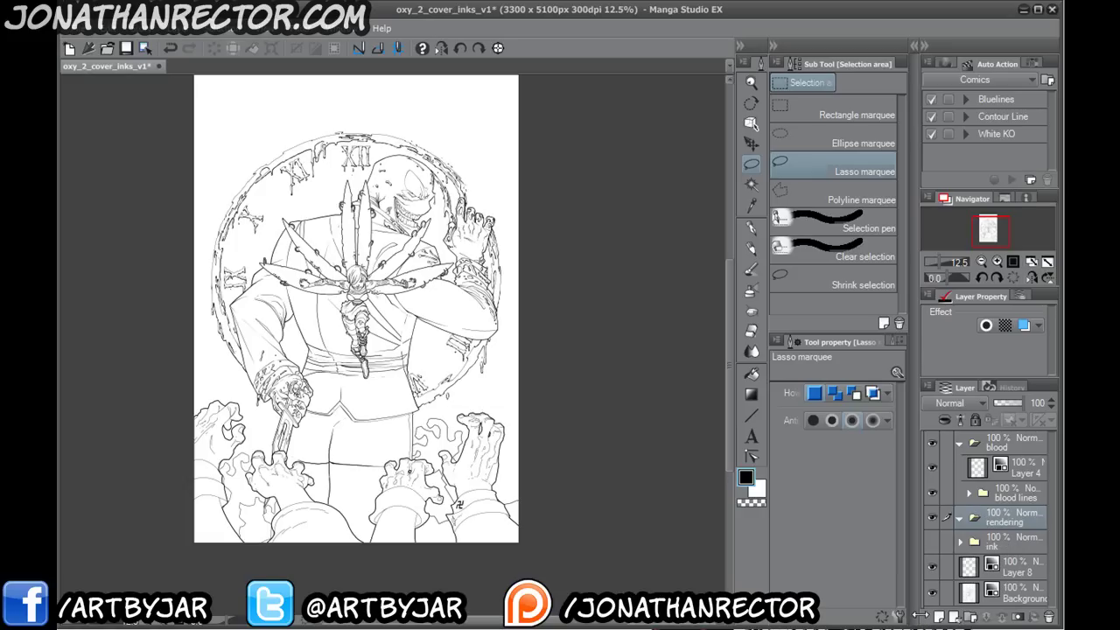
- Place the collapsed blood folder below the rendering folder and add a new layer with Gray expression color inside rendering
click(960, 443)
drag(1004, 445, 998, 477)
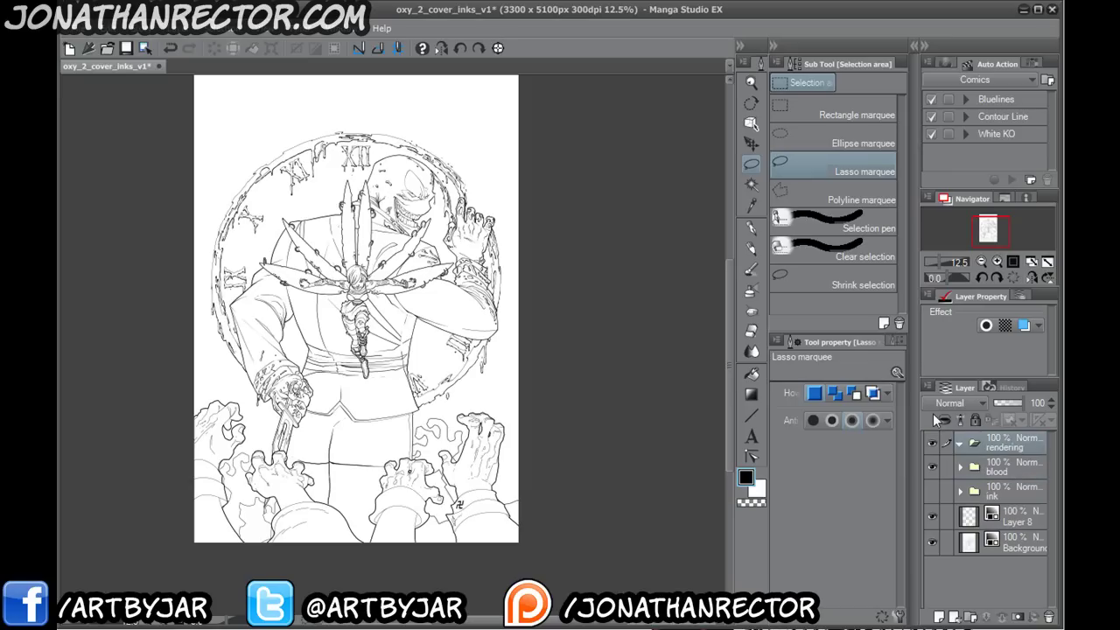
click(941, 619)
click(971, 357)
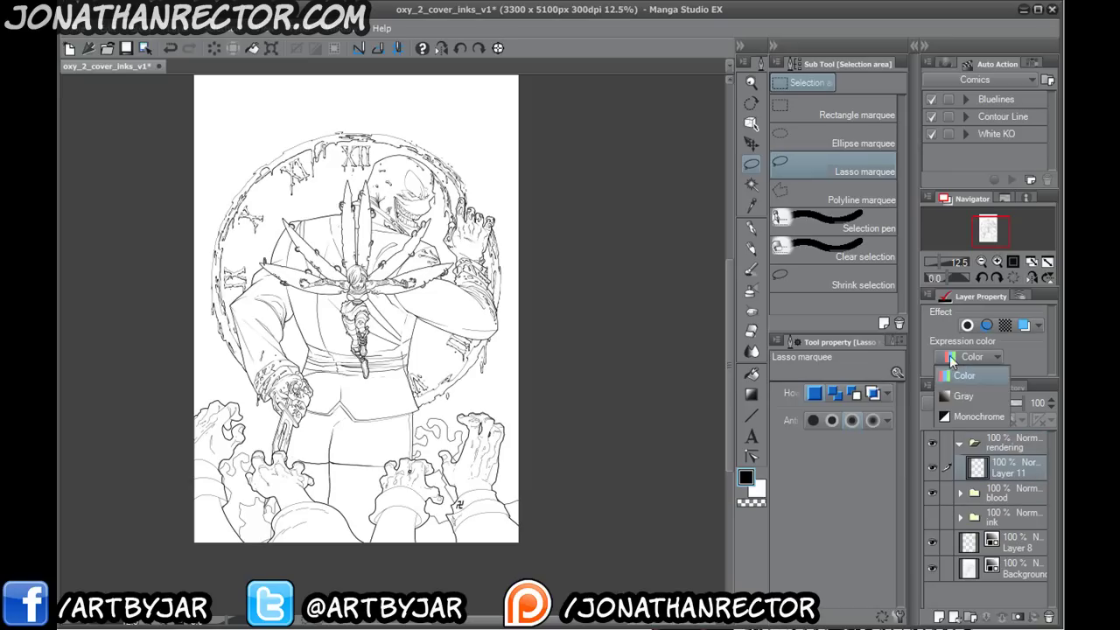
click(952, 390)
- Compare the line art with the ink folder shown and hidden, in both normal and mirrored view, leaving the folder shown
drag(226, 397, 275, 447)
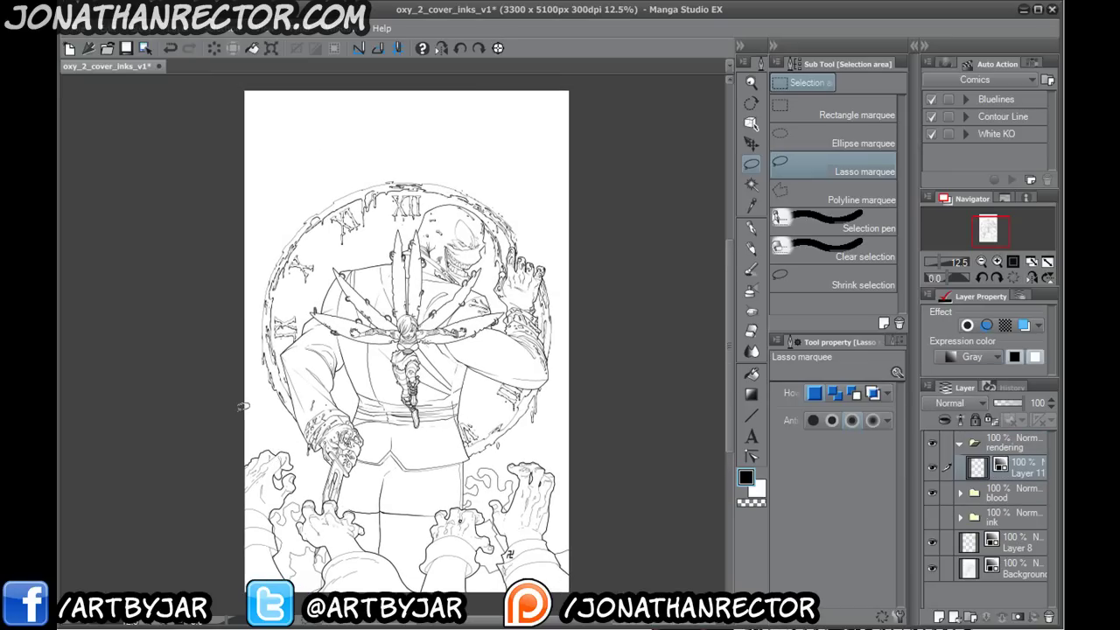
scroll(243, 406, up, 2)
drag(353, 374, 196, 469)
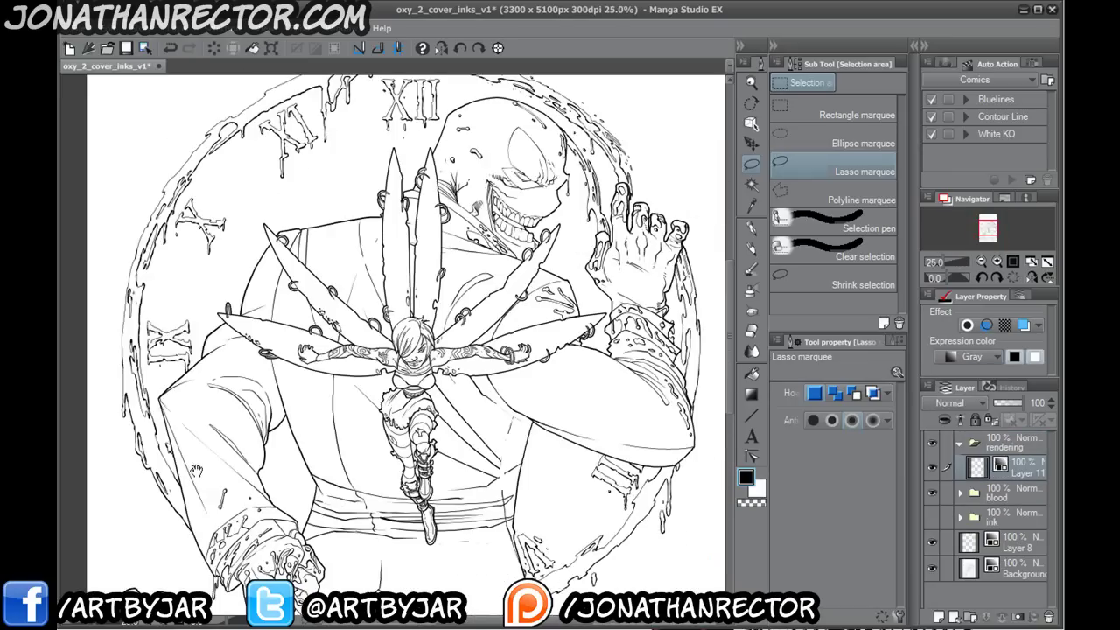
drag(274, 482, 273, 468)
click(933, 518)
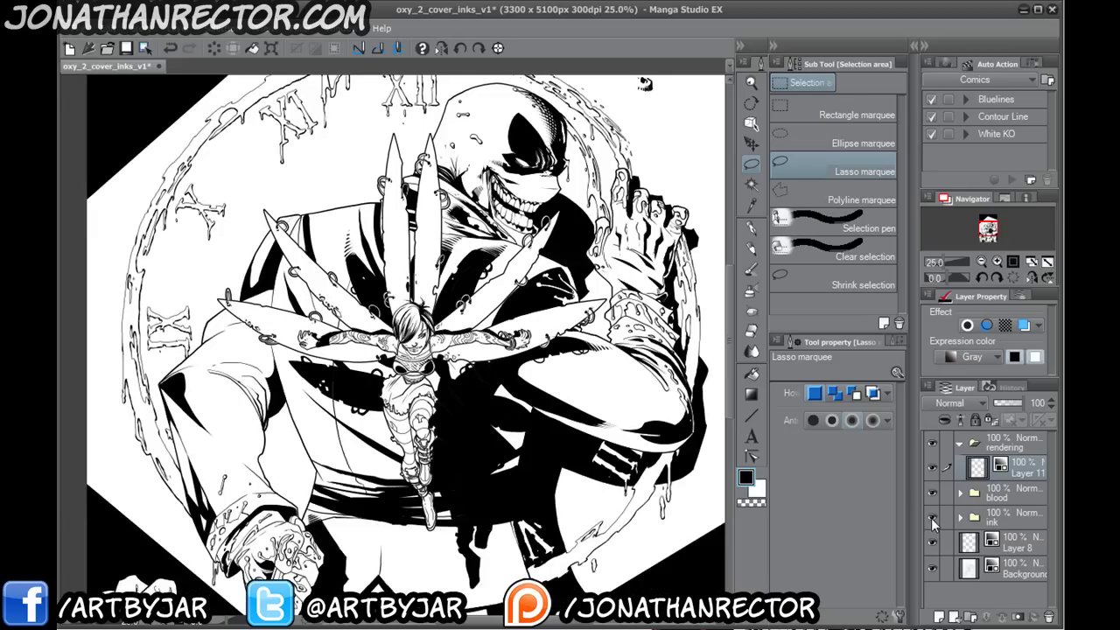
click(932, 519)
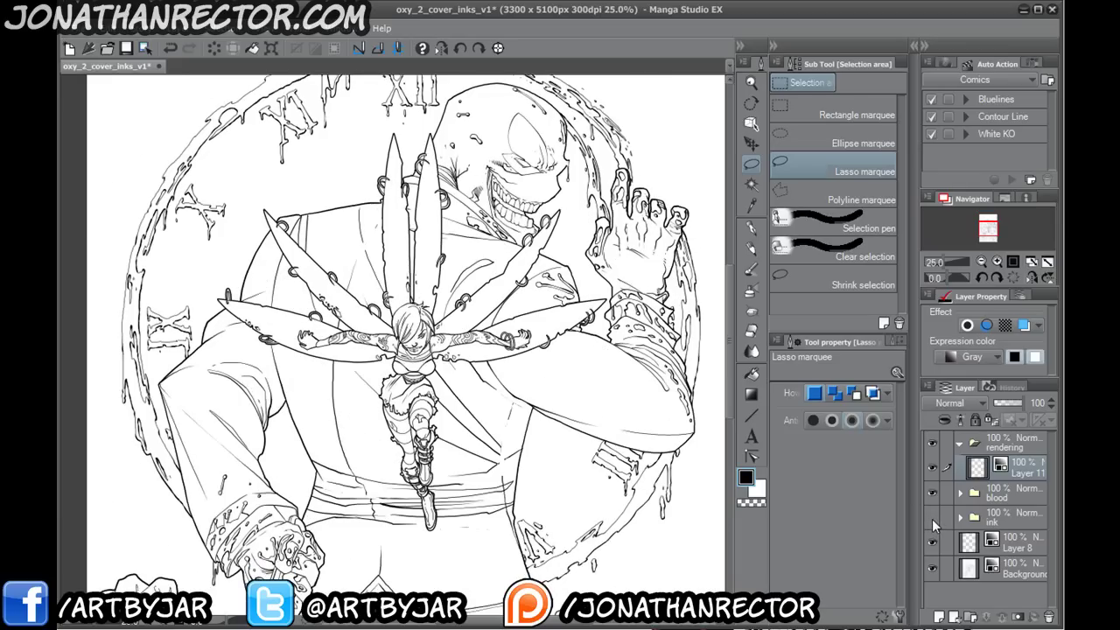
click(932, 517)
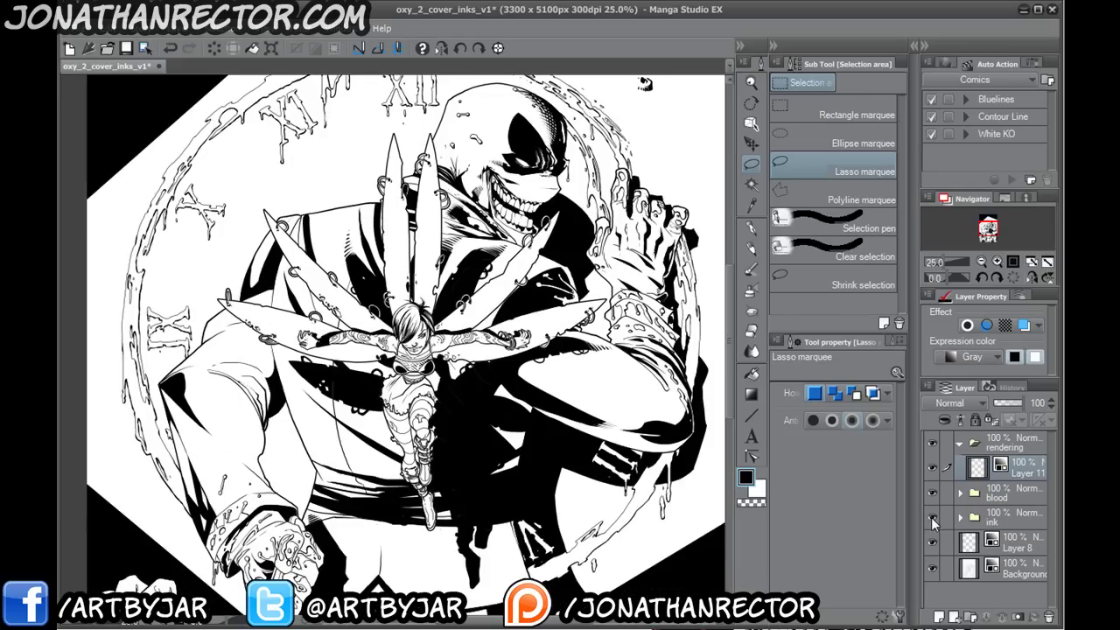
click(932, 518)
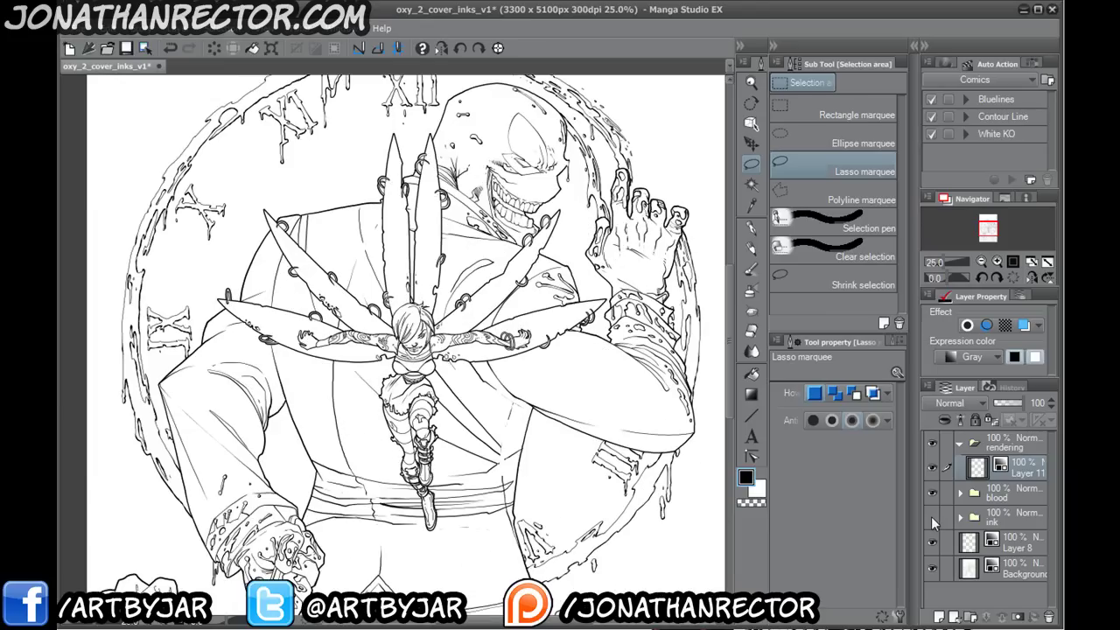
click(441, 48)
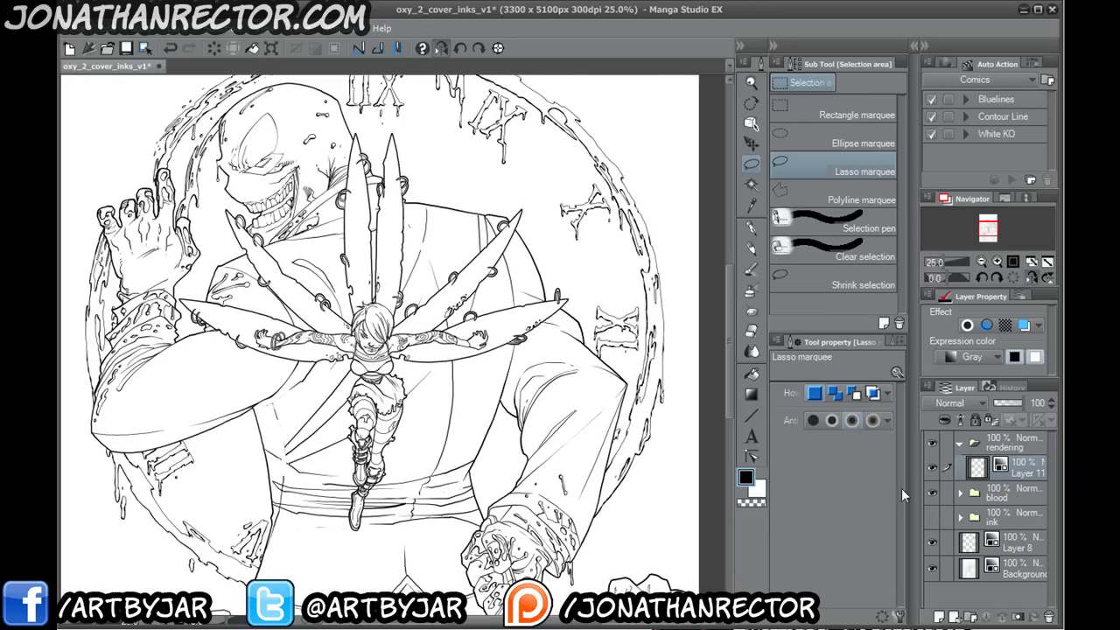
click(932, 517)
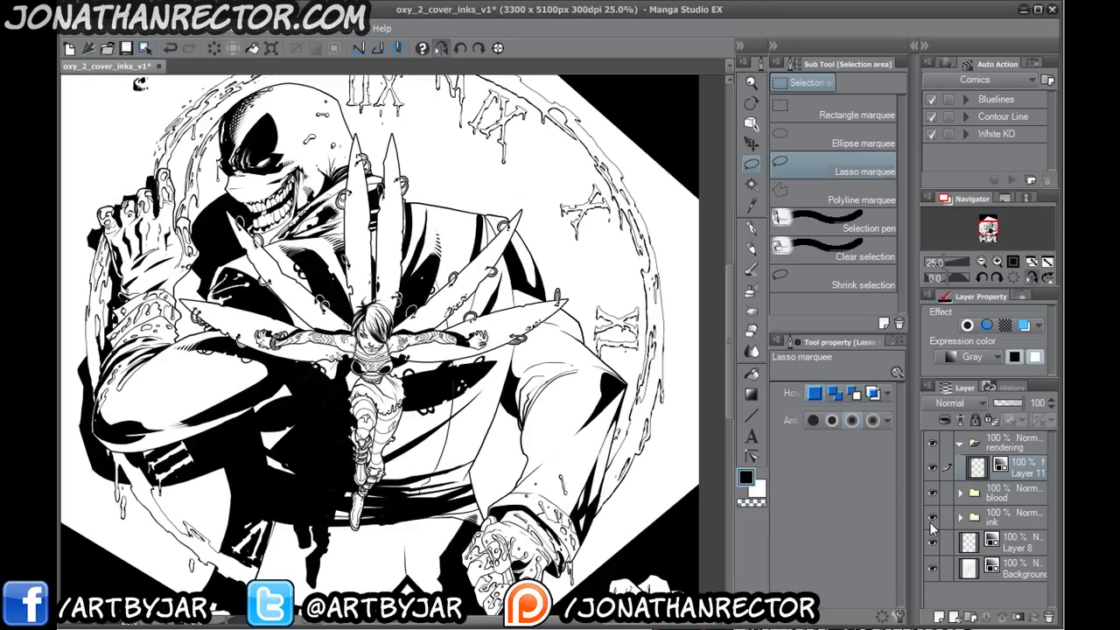
click(932, 518)
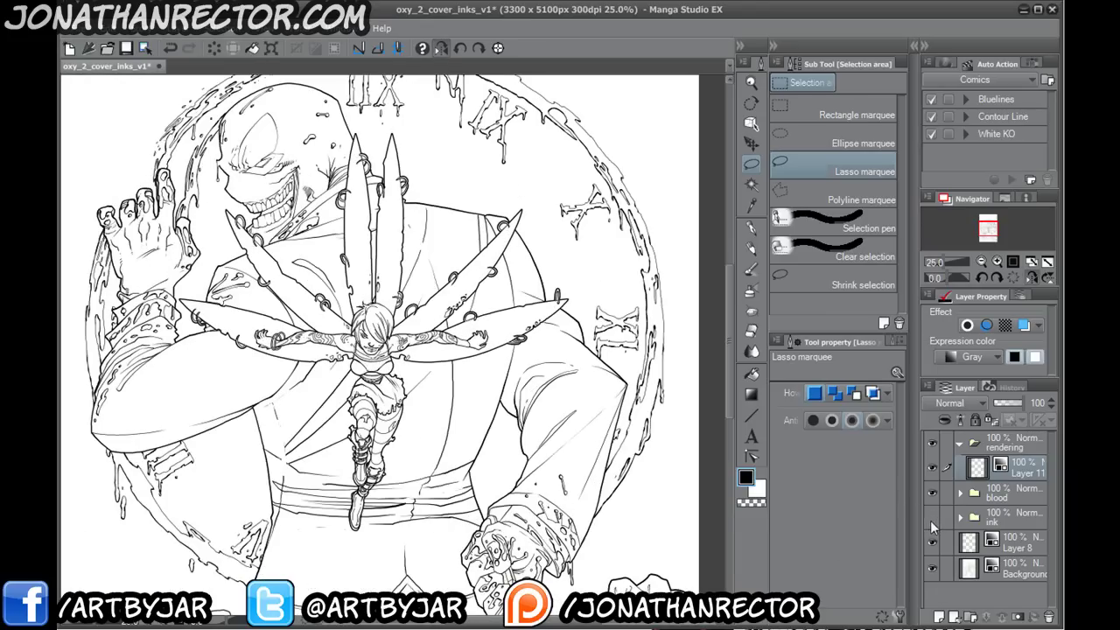
click(441, 47)
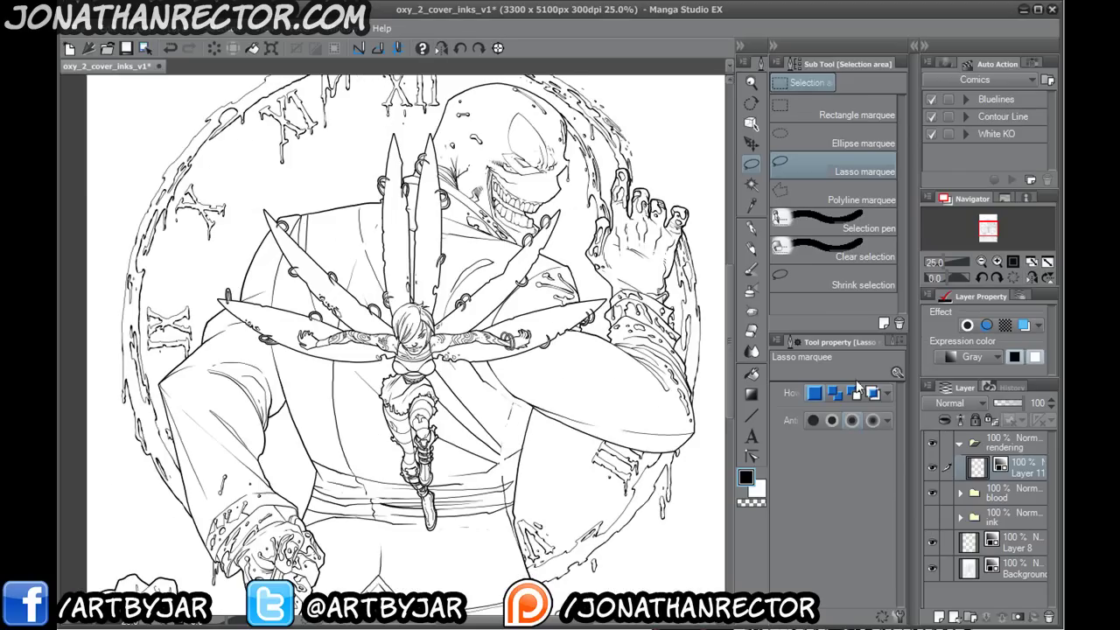
click(932, 519)
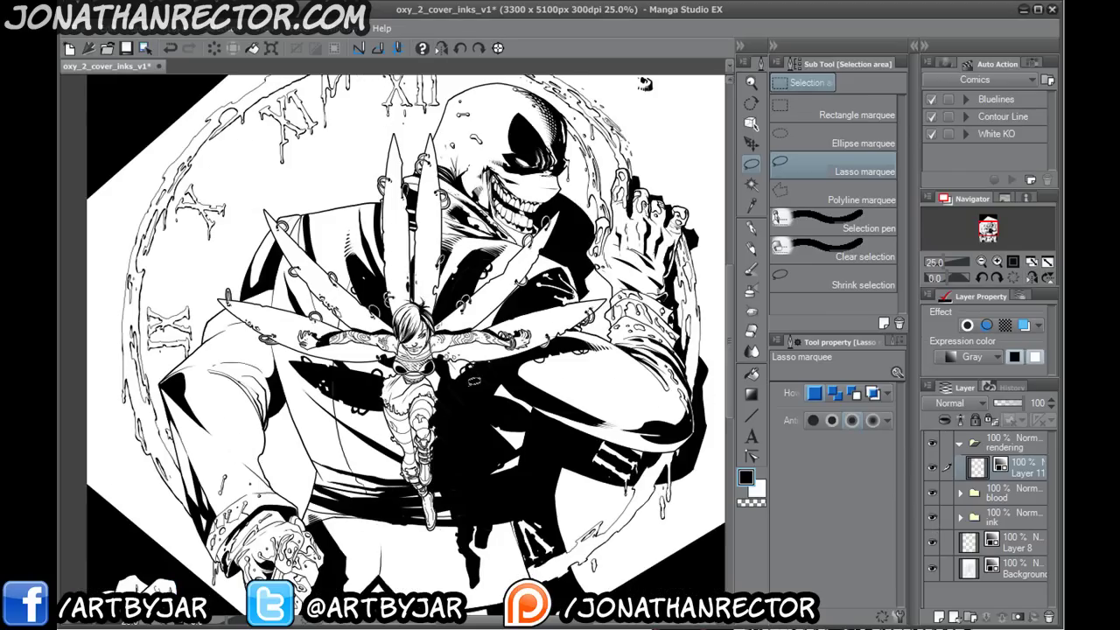
- Switch to the Mapping pen and save the cover file
drag(412, 339, 369, 415)
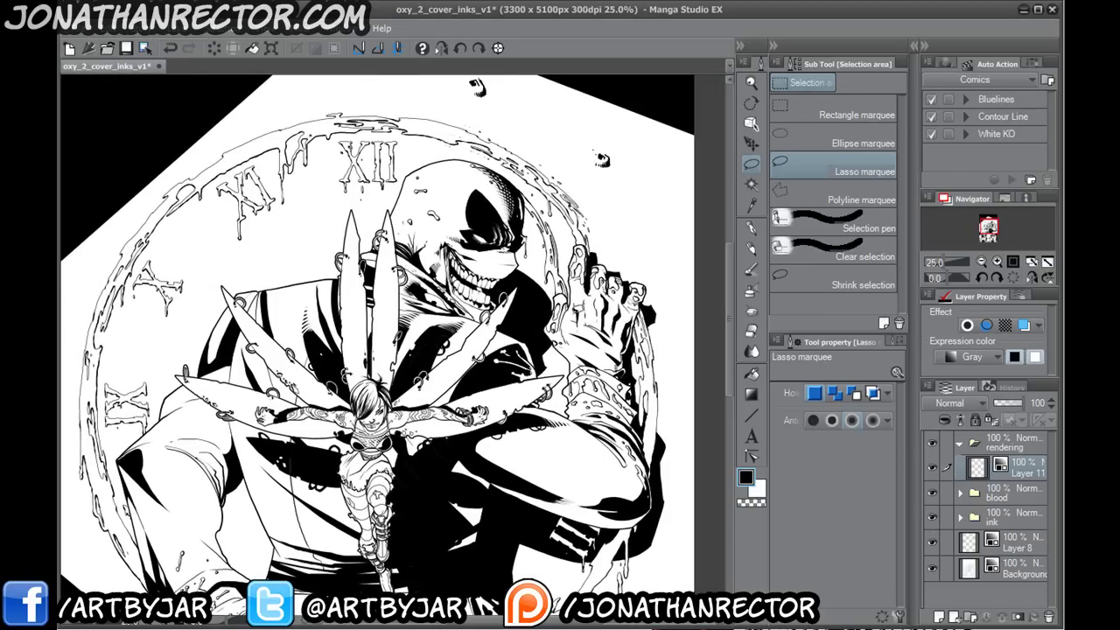
click(754, 231)
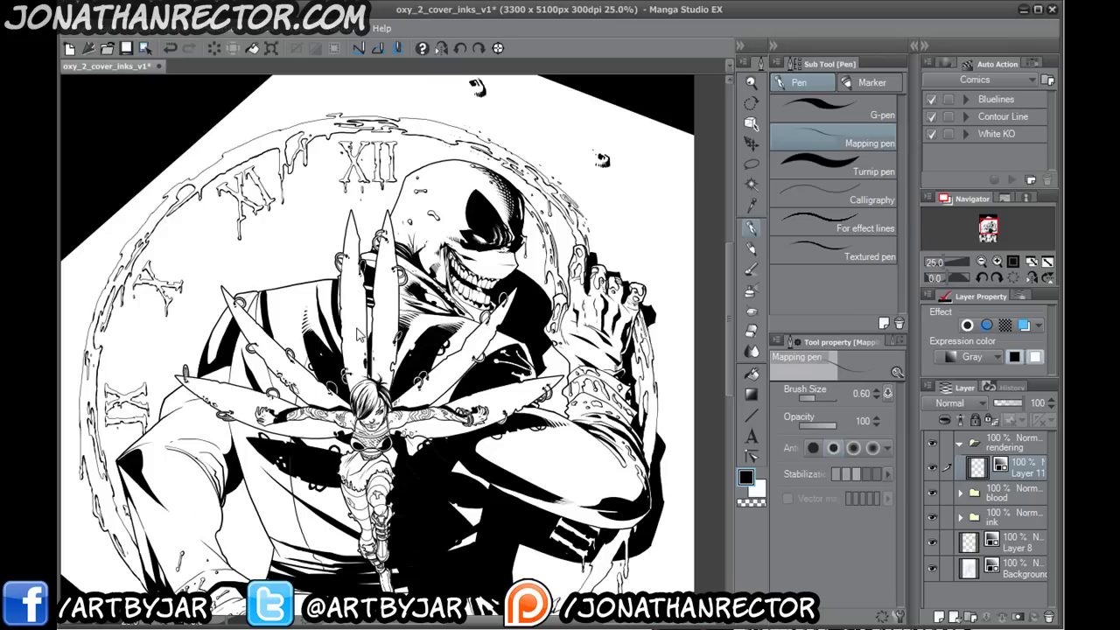
key(ctrl+s)
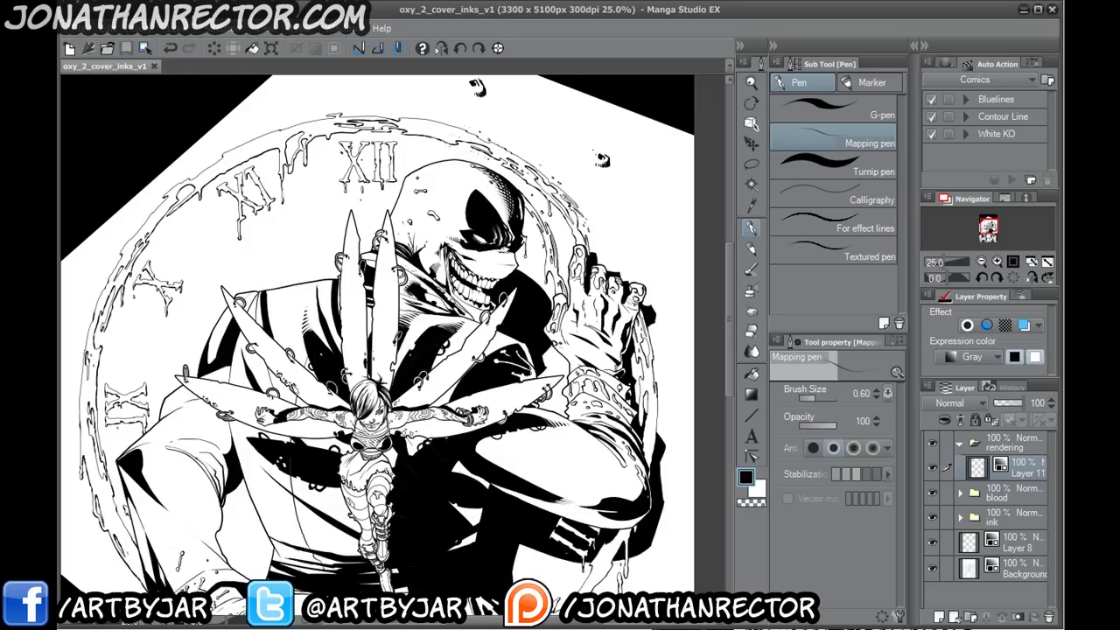
- Add fine rendering lines to the gums and lower lip beneath the lower teeth of the grinning mouth
drag(395, 258, 373, 211)
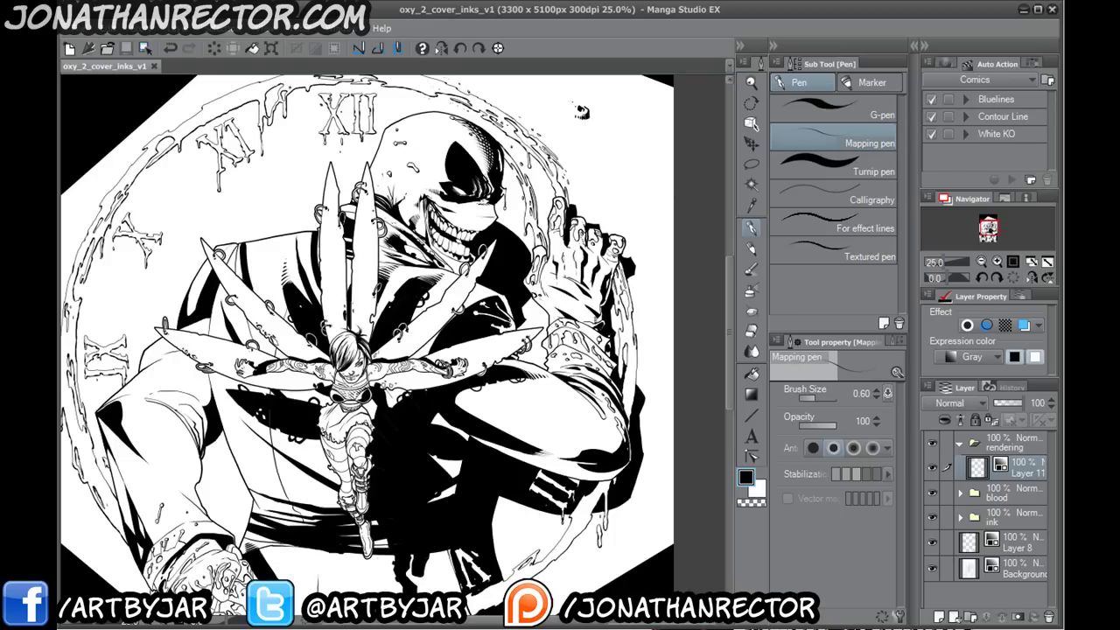
key(ctrl+plus)
key(ctrl+plus)
key(ctrl+plus)
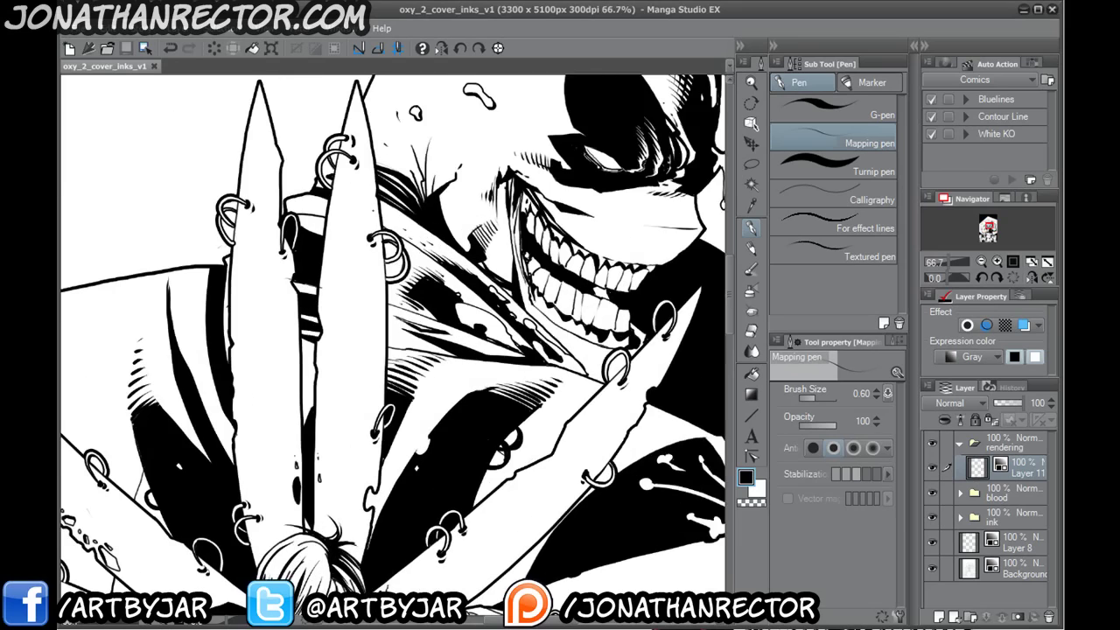
drag(564, 242, 277, 319)
drag(266, 357, 348, 428)
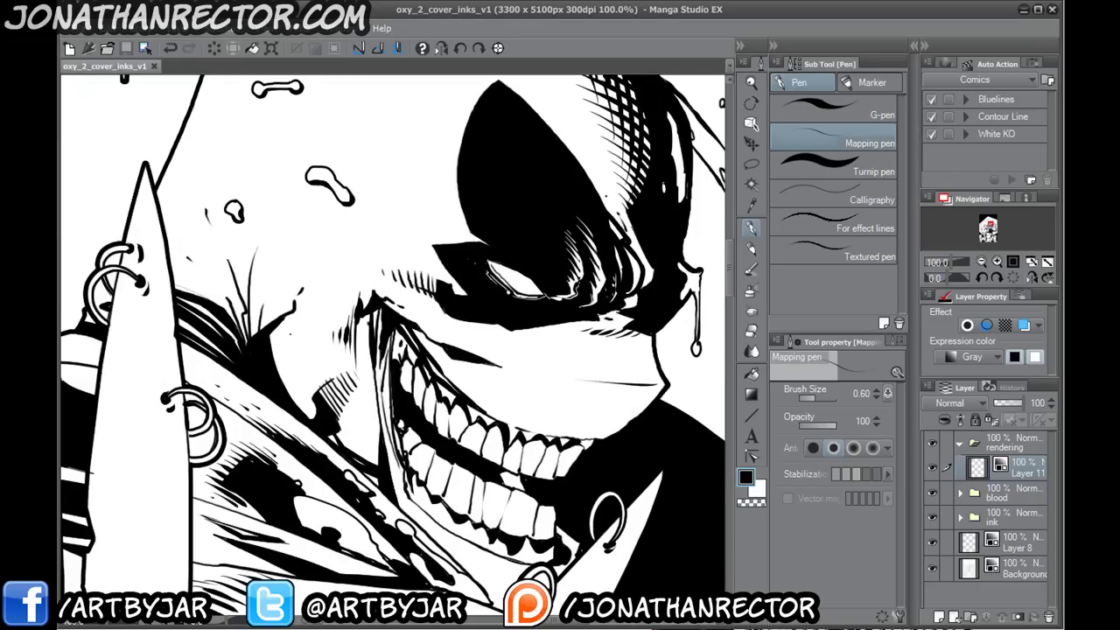
drag(340, 331, 367, 235)
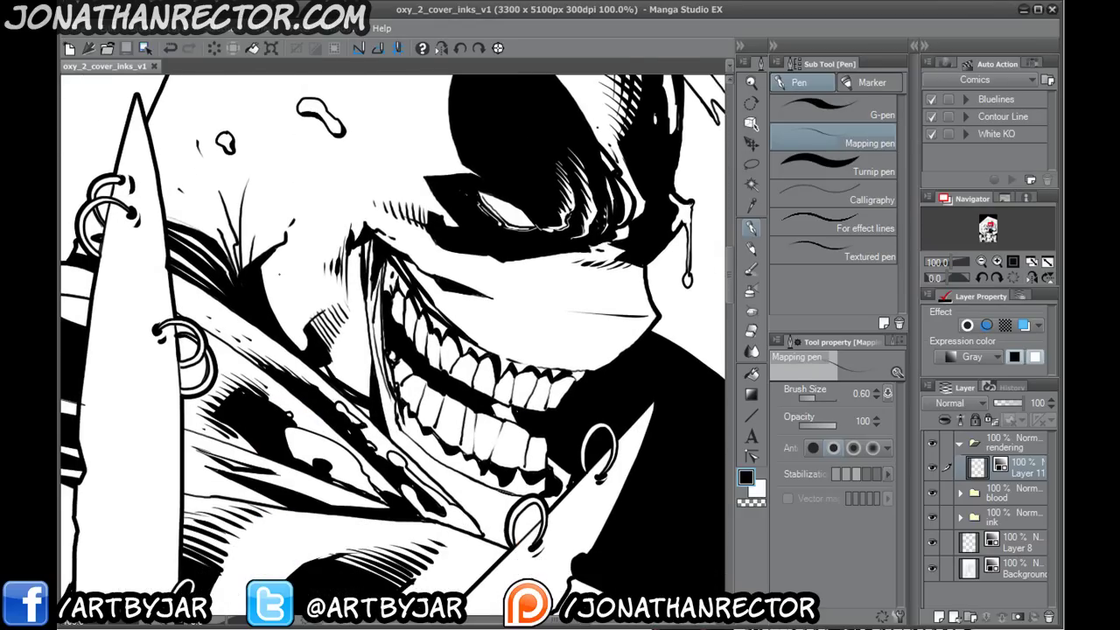
scroll(281, 276, up, 1)
drag(429, 332, 413, 306)
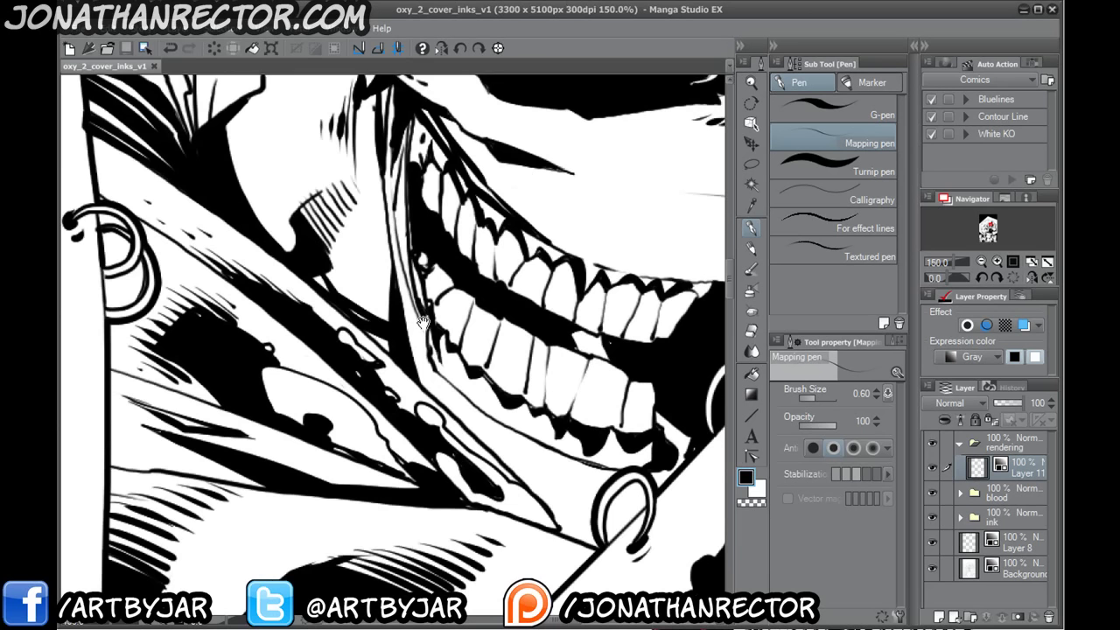
drag(442, 358, 384, 333)
drag(274, 352, 331, 245)
drag(436, 507, 429, 444)
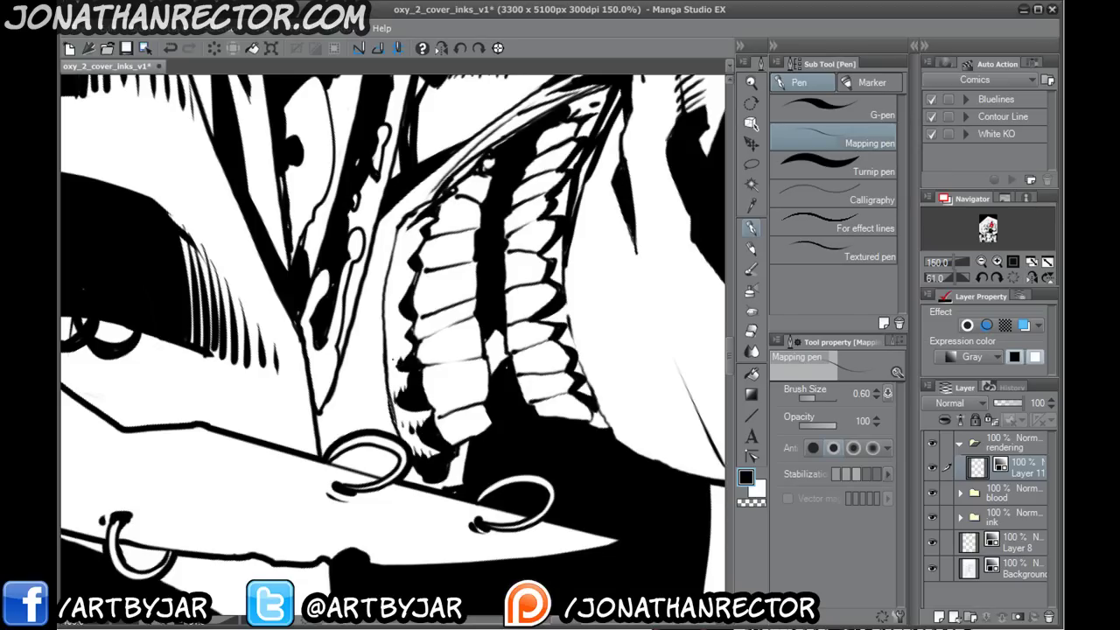
drag(380, 343, 411, 405)
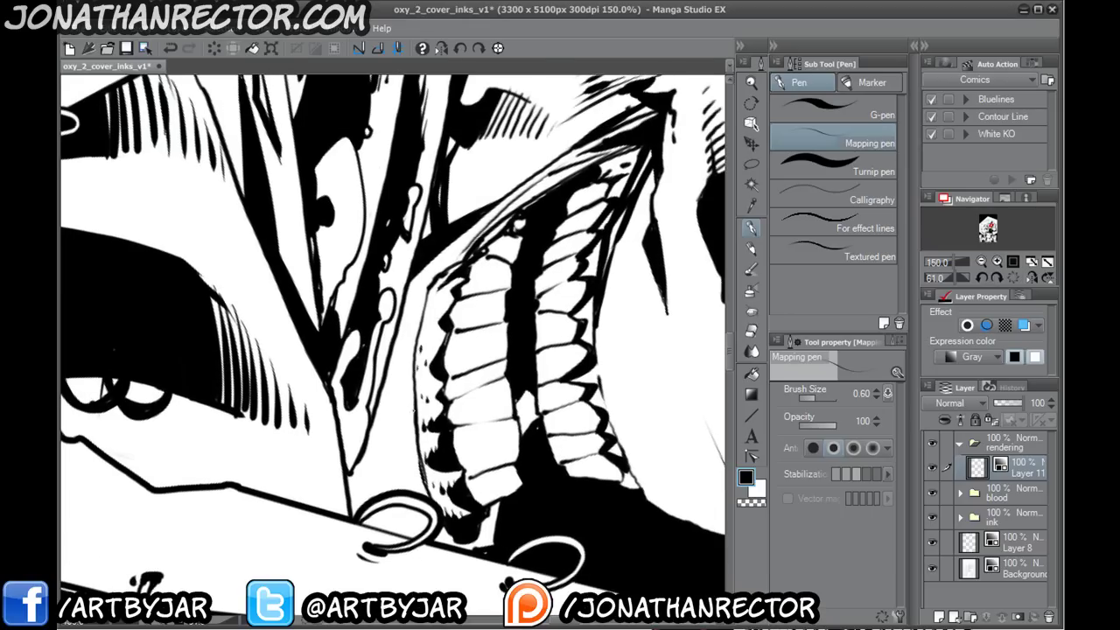
drag(415, 326, 418, 476)
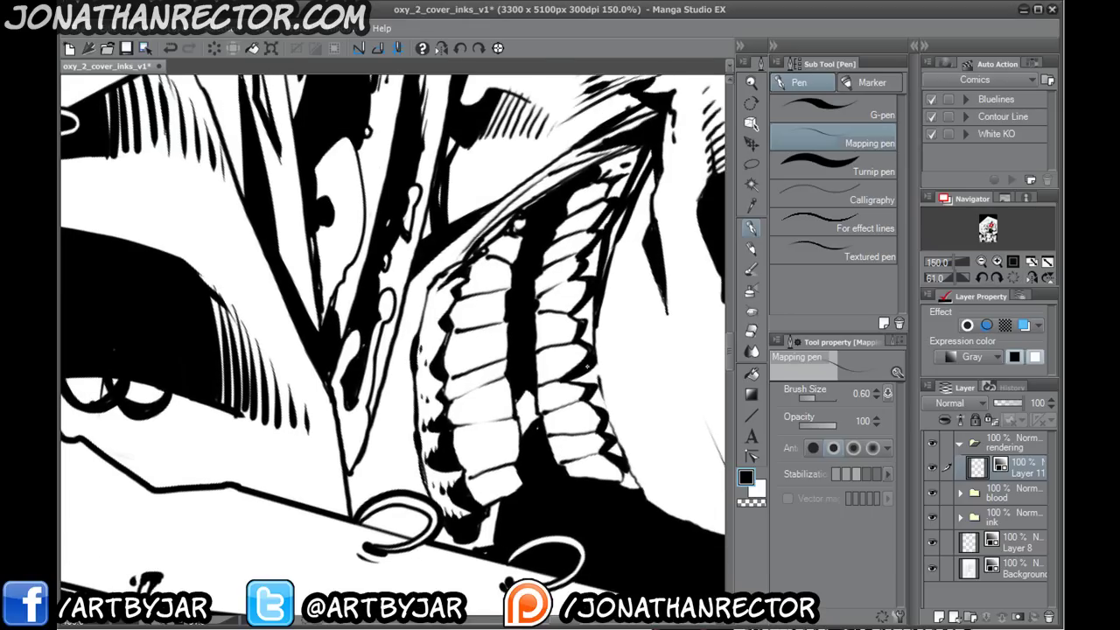
click(498, 49)
drag(520, 348, 548, 370)
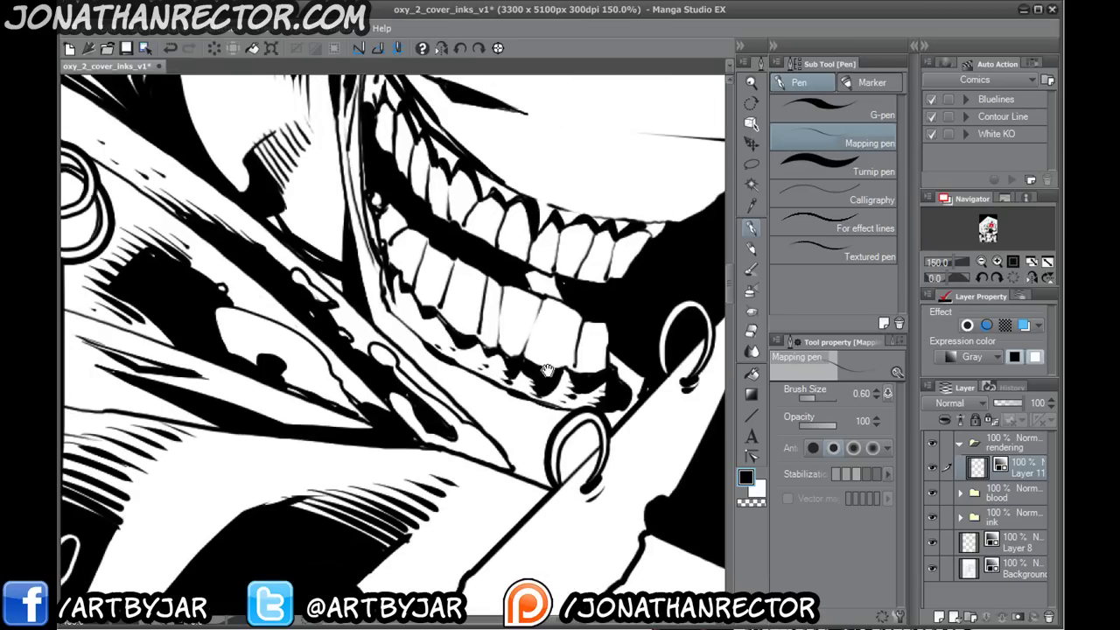
drag(436, 273, 434, 304)
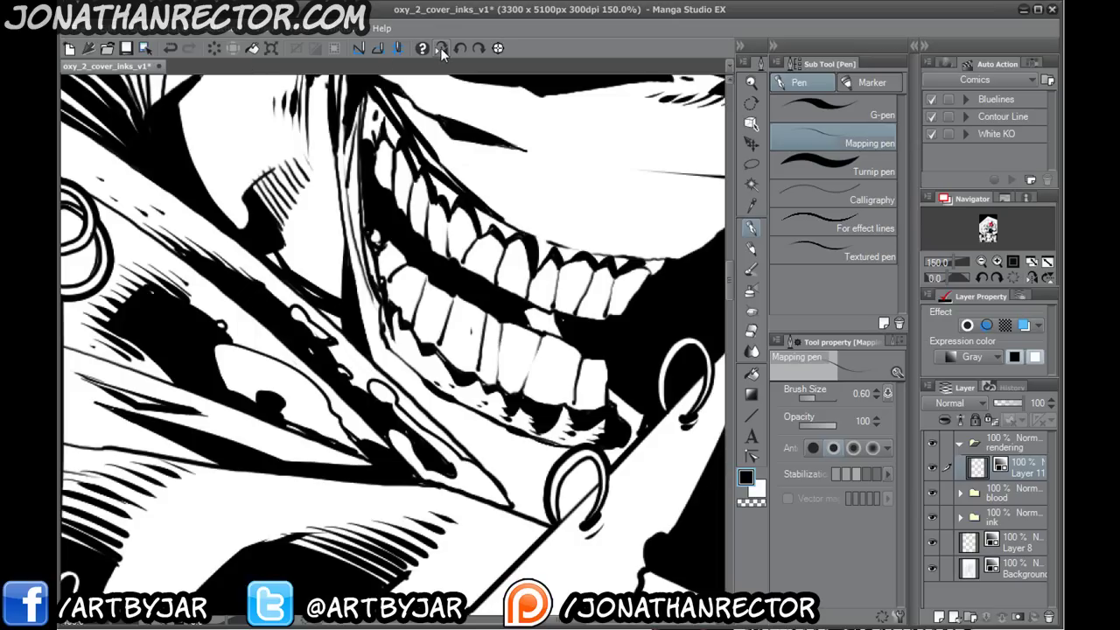
click(171, 48)
- Extend the dark cheek crease above the grin into a broken, tapering line, undoing and redrawing the first attempt
drag(407, 287, 299, 461)
drag(367, 403, 318, 415)
key(shift+space)
drag(210, 385, 267, 207)
drag(383, 323, 384, 388)
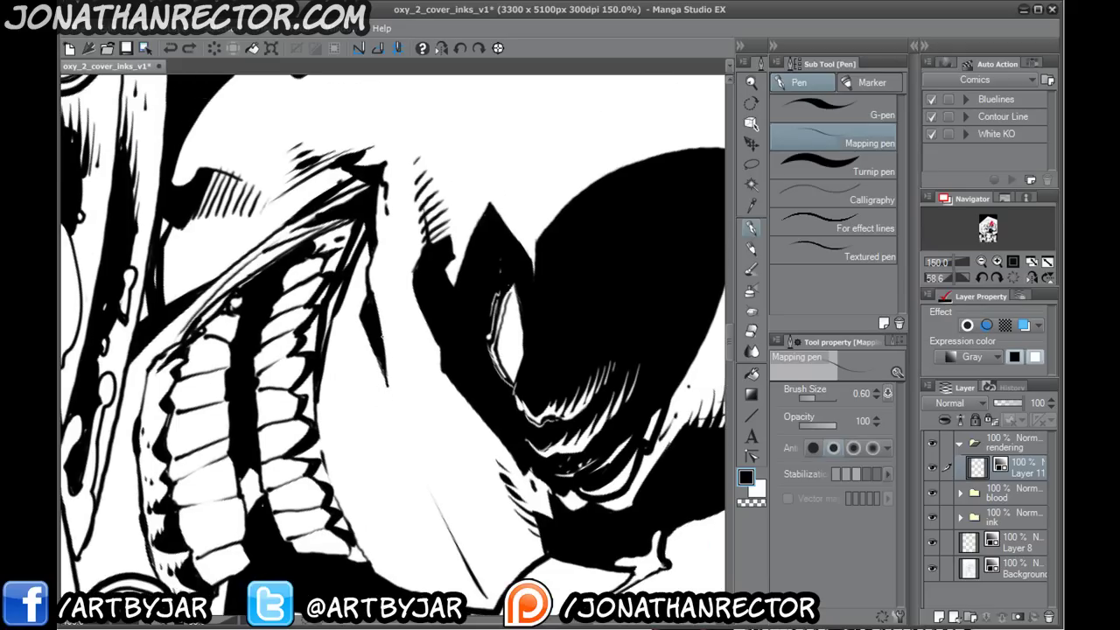
drag(383, 310, 400, 406)
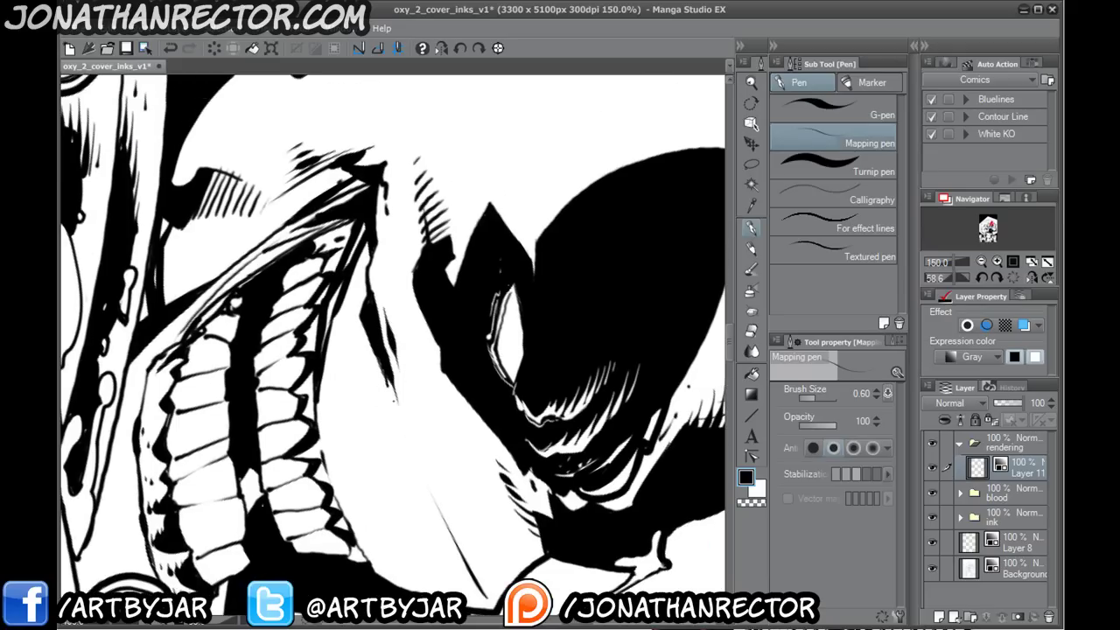
key(ctrl+z)
drag(386, 343, 397, 377)
drag(406, 426, 385, 367)
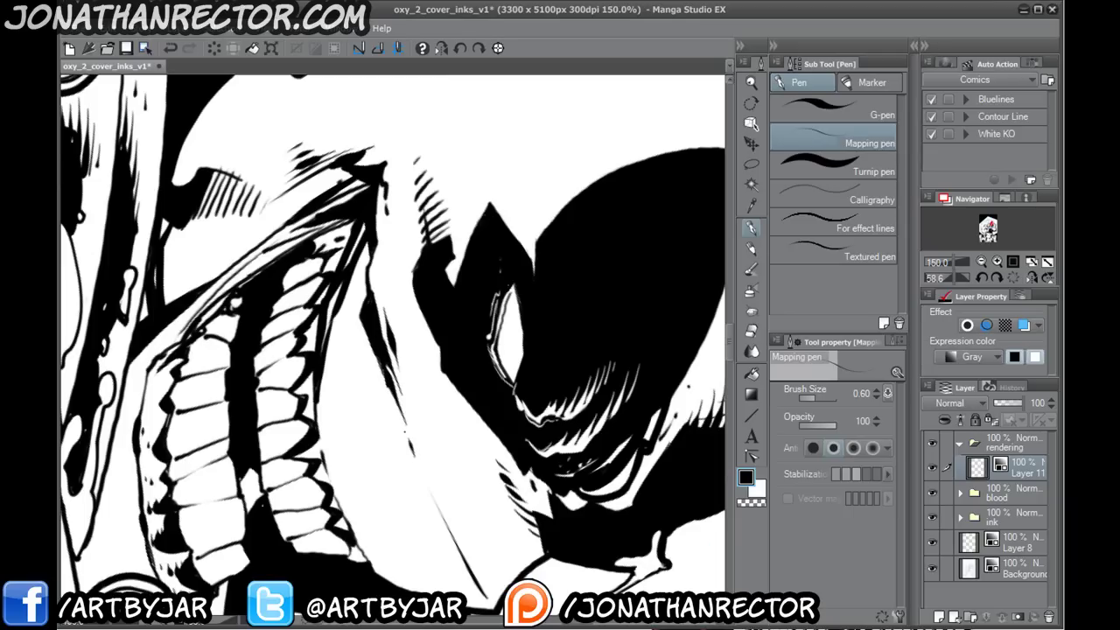
- Feather short tapered hatch lines along the upper lip edge, from the mouth corner across the upper teeth
click(498, 49)
drag(282, 400, 321, 337)
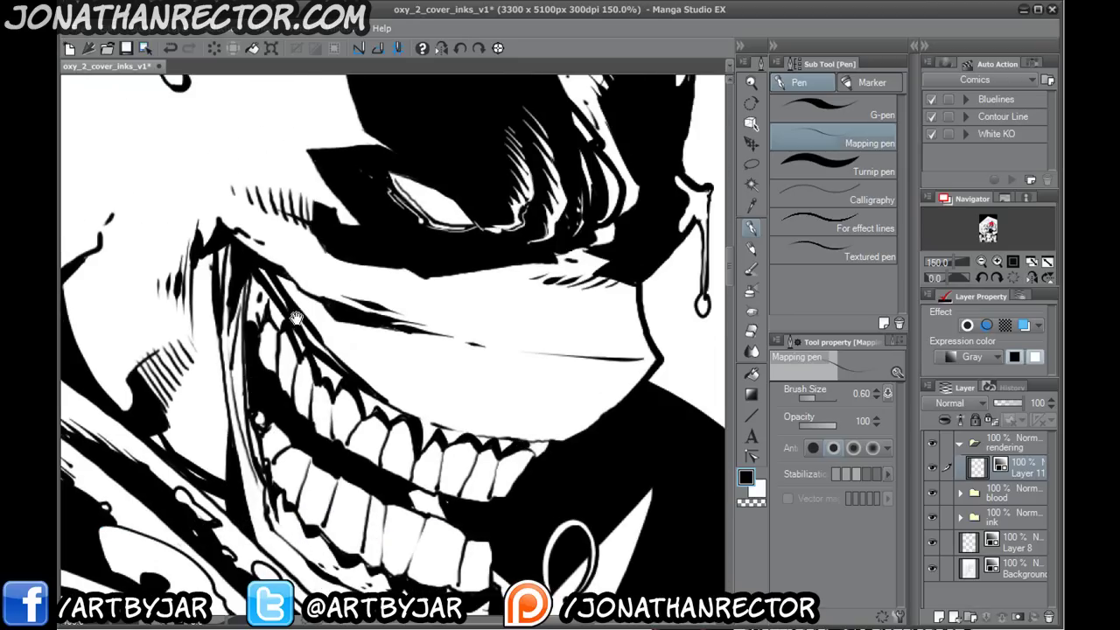
drag(345, 348, 317, 332)
drag(374, 375, 354, 365)
drag(356, 366, 334, 351)
drag(400, 399, 364, 379)
mouse_move(352, 342)
mouse_down()
mouse_move(301, 316)
mouse_move(313, 312)
mouse_up()
drag(317, 315, 279, 277)
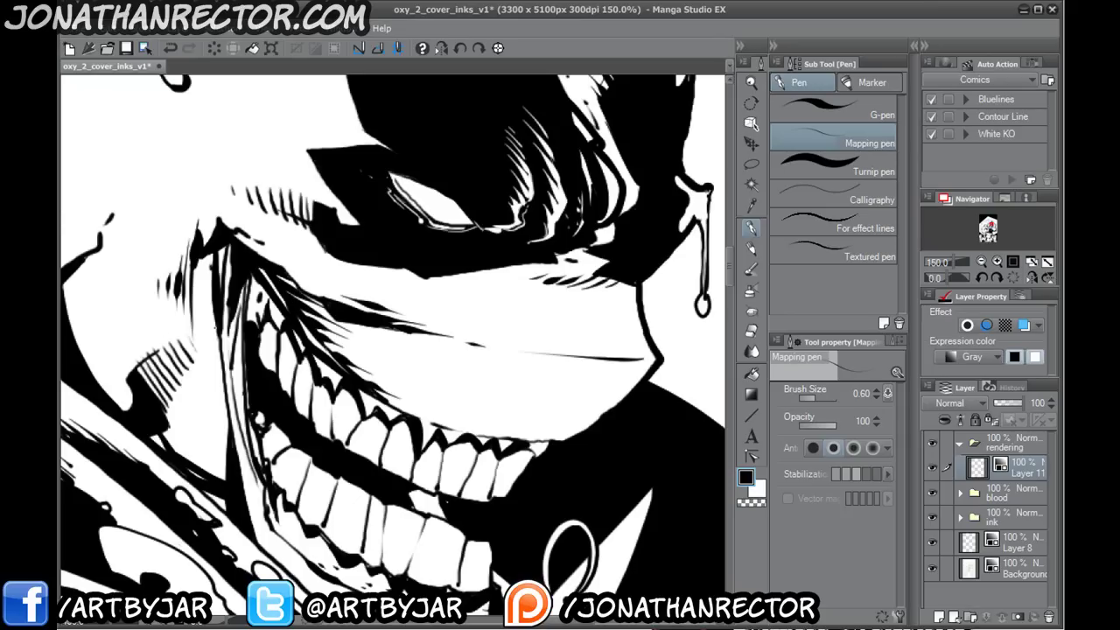
scroll(153, 348, down, 2)
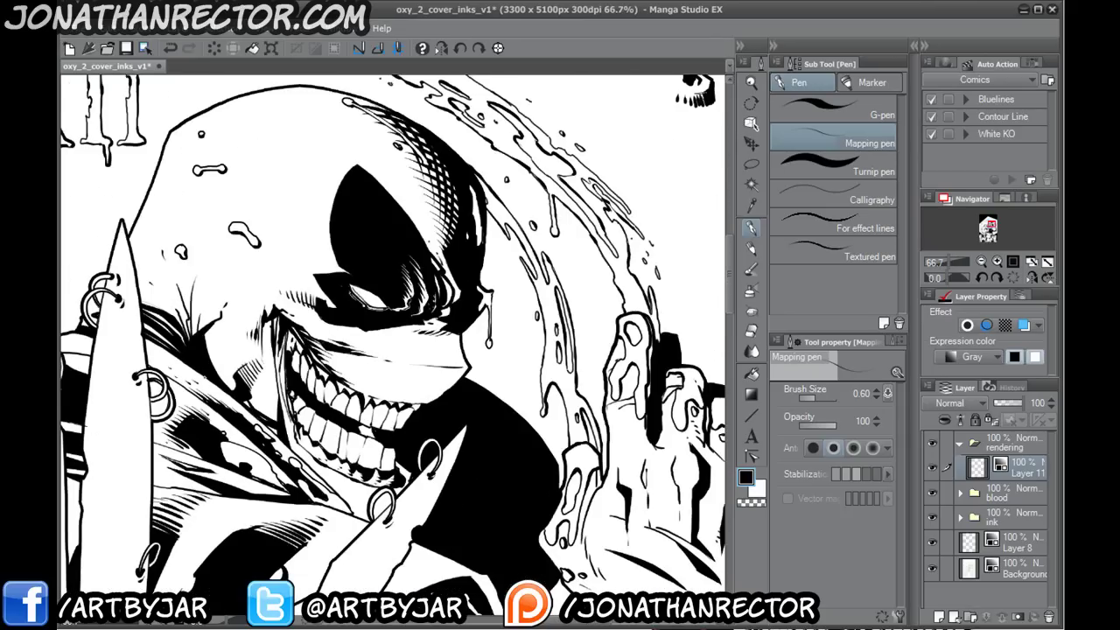
- Hatch the jaw beside the black neck shadow with fine curved strokes running down from the small cheek fold
scroll(209, 379, up, 2)
drag(254, 249, 380, 365)
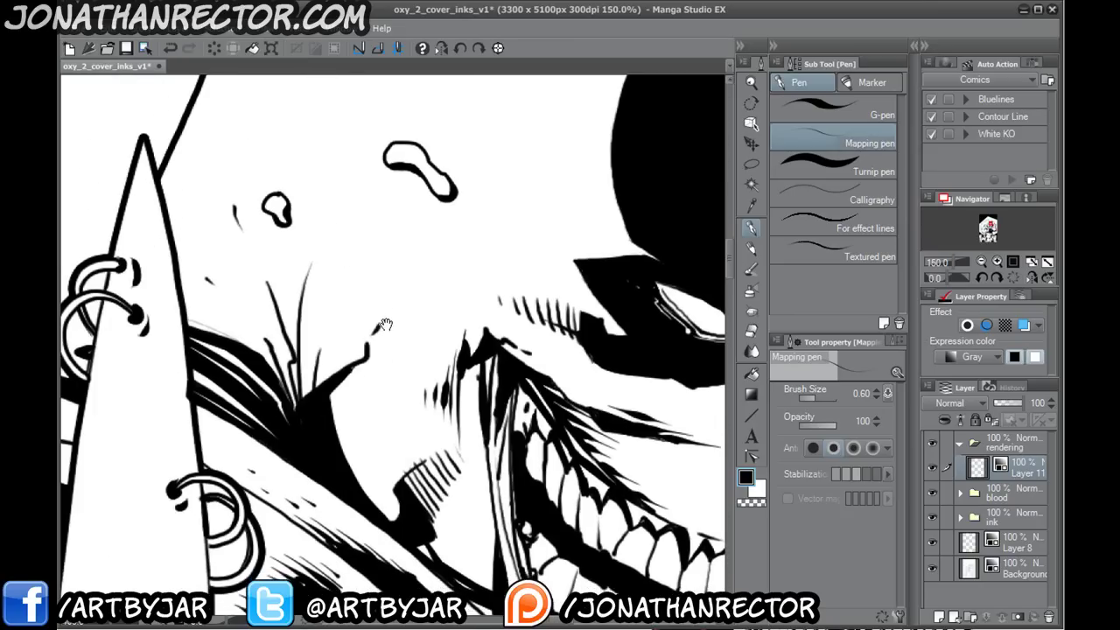
drag(385, 335, 394, 357)
mouse_move(380, 324)
mouse_down()
mouse_move(391, 372)
mouse_move(364, 389)
mouse_move(362, 419)
mouse_up()
drag(368, 366, 348, 434)
mouse_move(355, 374)
mouse_down()
mouse_move(341, 461)
mouse_move(337, 398)
mouse_up()
drag(379, 439, 351, 490)
mouse_move(354, 390)
mouse_down()
mouse_move(330, 443)
mouse_move(332, 487)
mouse_up()
mouse_move(338, 421)
mouse_down()
mouse_move(399, 333)
mouse_move(423, 355)
mouse_up()
- Add long, fine hatch lines to the cheek folds beside the corner of the grinning mouth
drag(429, 358, 419, 388)
mouse_move(441, 319)
mouse_down()
mouse_move(432, 407)
mouse_move(444, 421)
mouse_up()
mouse_move(522, 432)
mouse_down()
mouse_move(510, 475)
mouse_move(524, 486)
mouse_up()
drag(546, 412, 536, 497)
drag(549, 378, 547, 496)
drag(563, 401, 554, 496)
drag(549, 300, 542, 372)
drag(547, 271, 533, 365)
- Hatch the base knuckle of the raised hand's index finger with short curved strokes
drag(459, 447, 293, 373)
scroll(149, 361, down, 3)
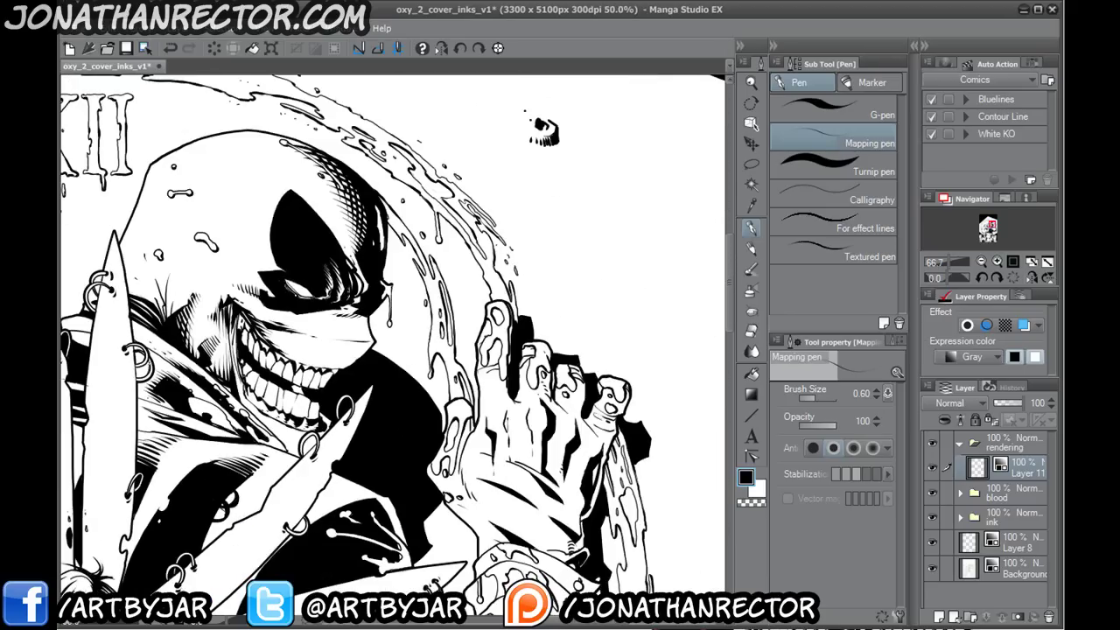
drag(208, 477, 348, 394)
scroll(333, 402, down, 1)
scroll(175, 376, up, 1)
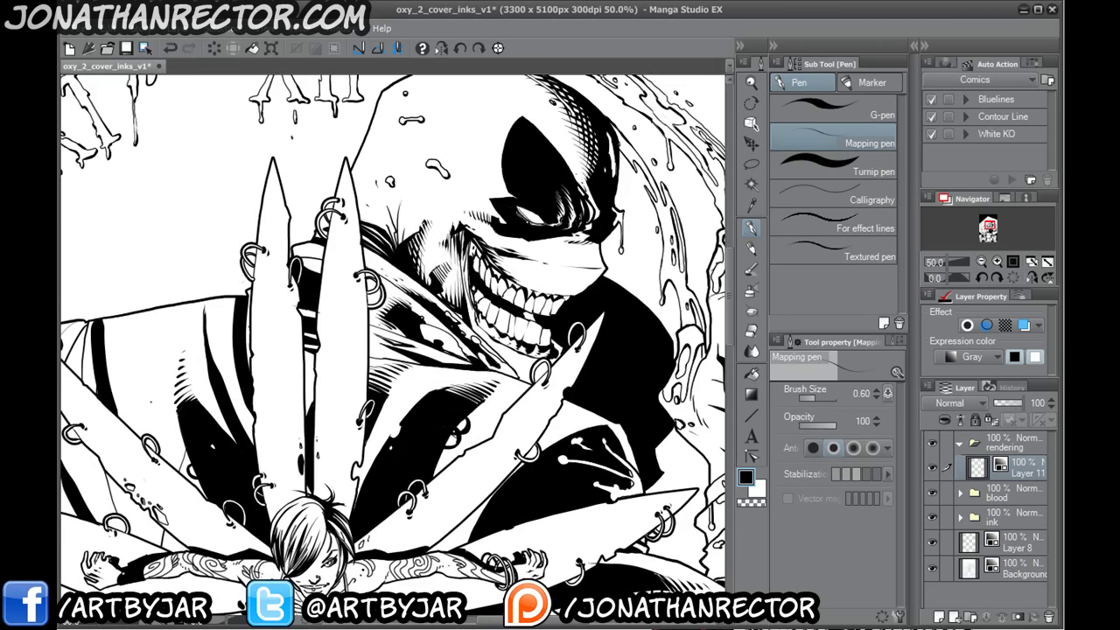
scroll(152, 402, up, 1)
drag(577, 468, 265, 372)
drag(474, 434, 239, 495)
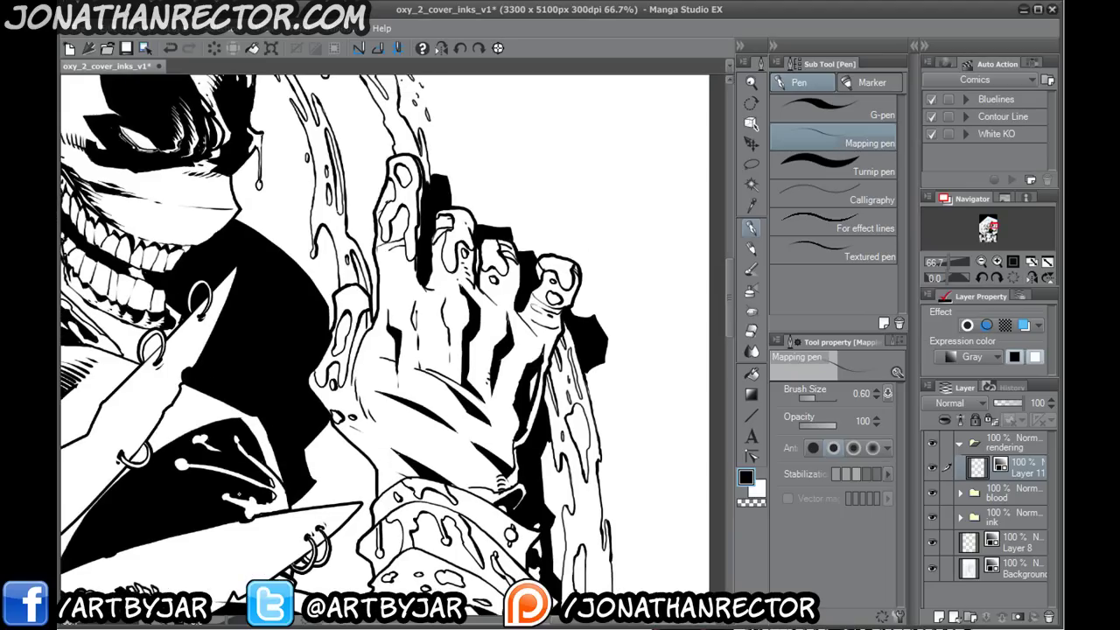
scroll(239, 496, up, 2)
drag(548, 299, 245, 530)
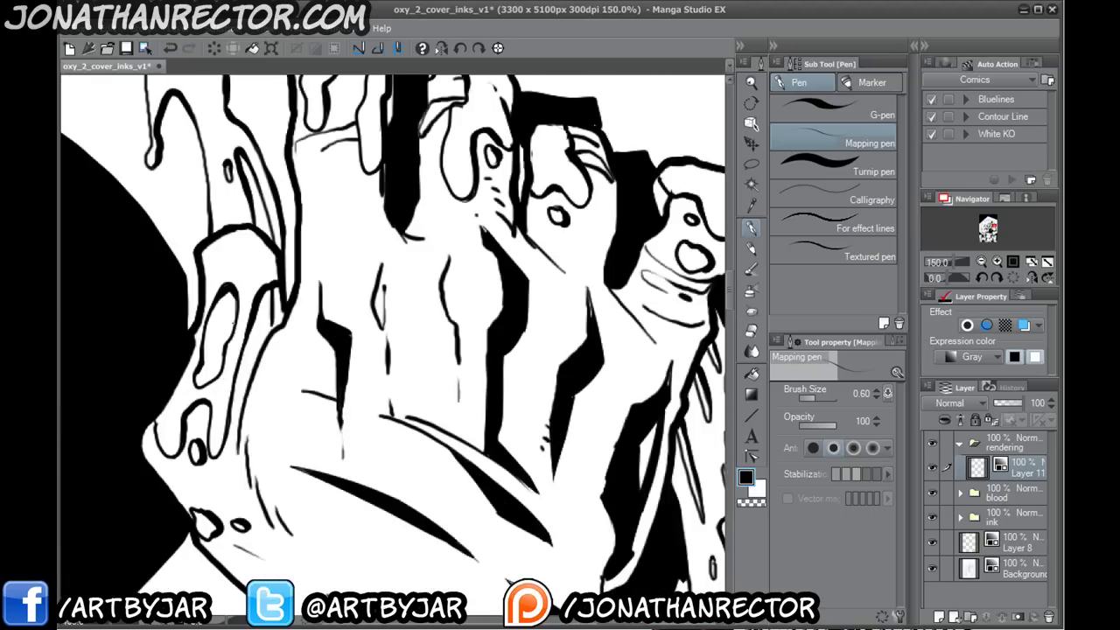
drag(359, 372, 438, 403)
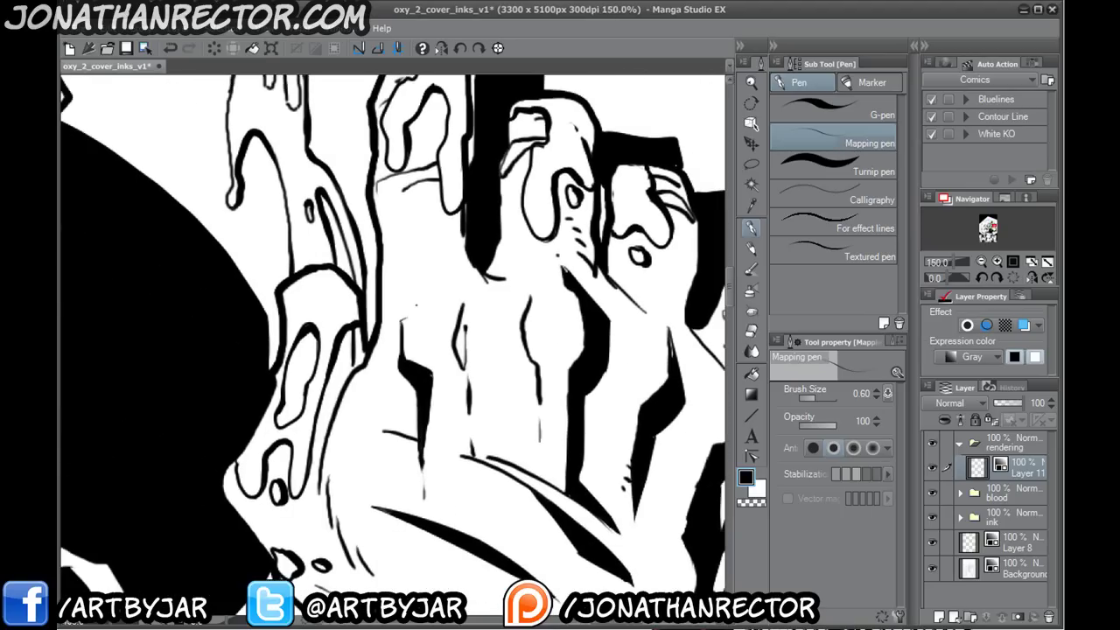
drag(469, 343, 329, 393)
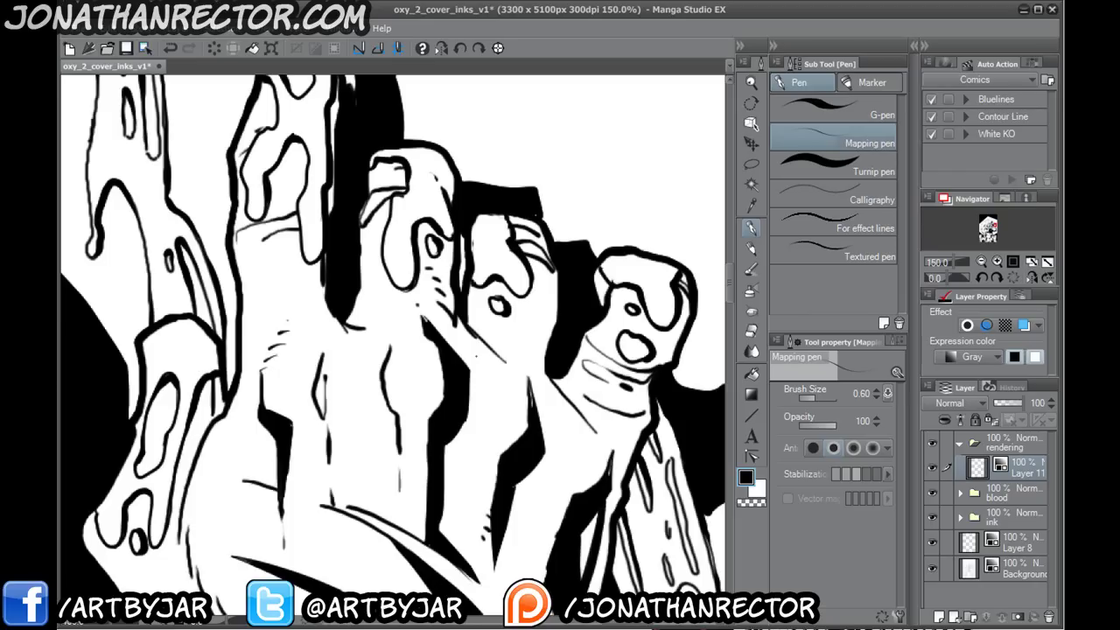
- Add short hatch lines to the base knuckles of the raised hand's middle, ring and little fingers
drag(419, 446, 308, 400)
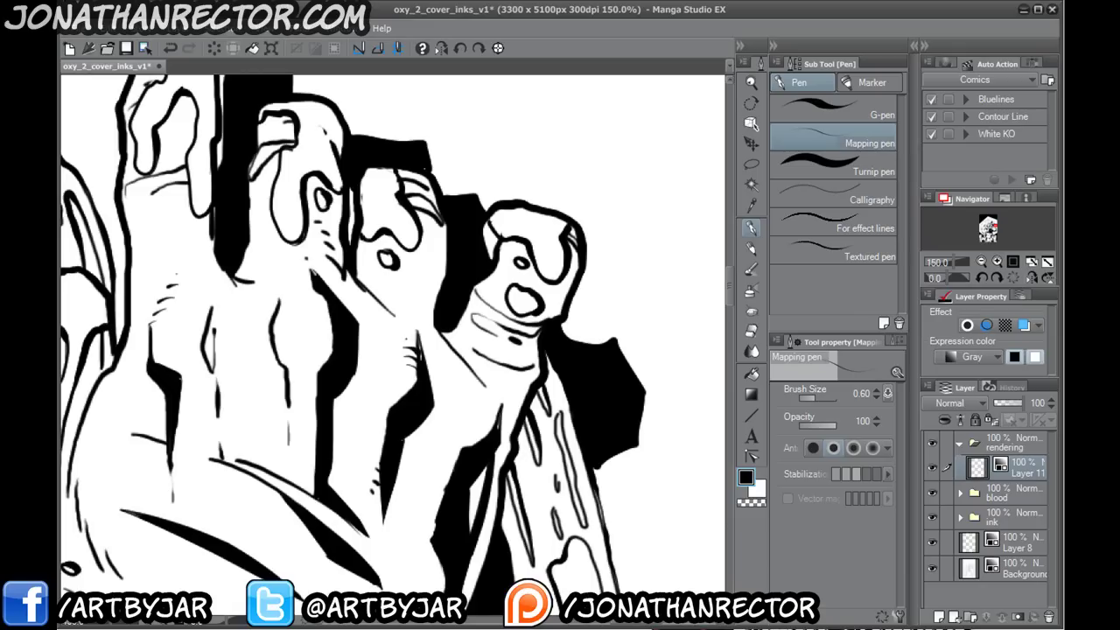
drag(287, 322, 300, 352)
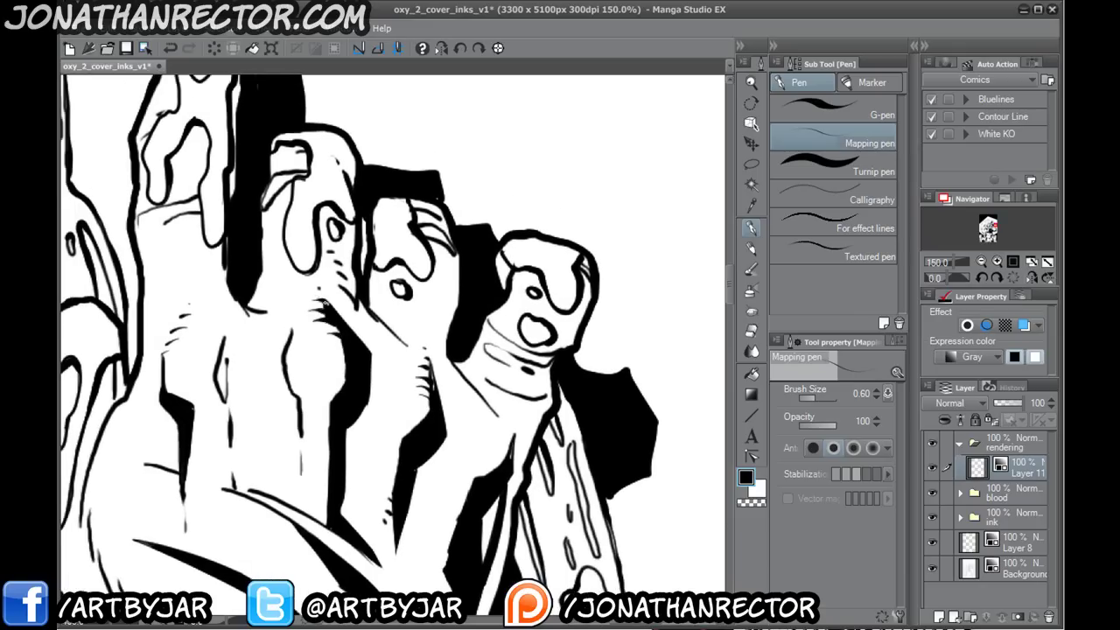
drag(286, 460, 239, 338)
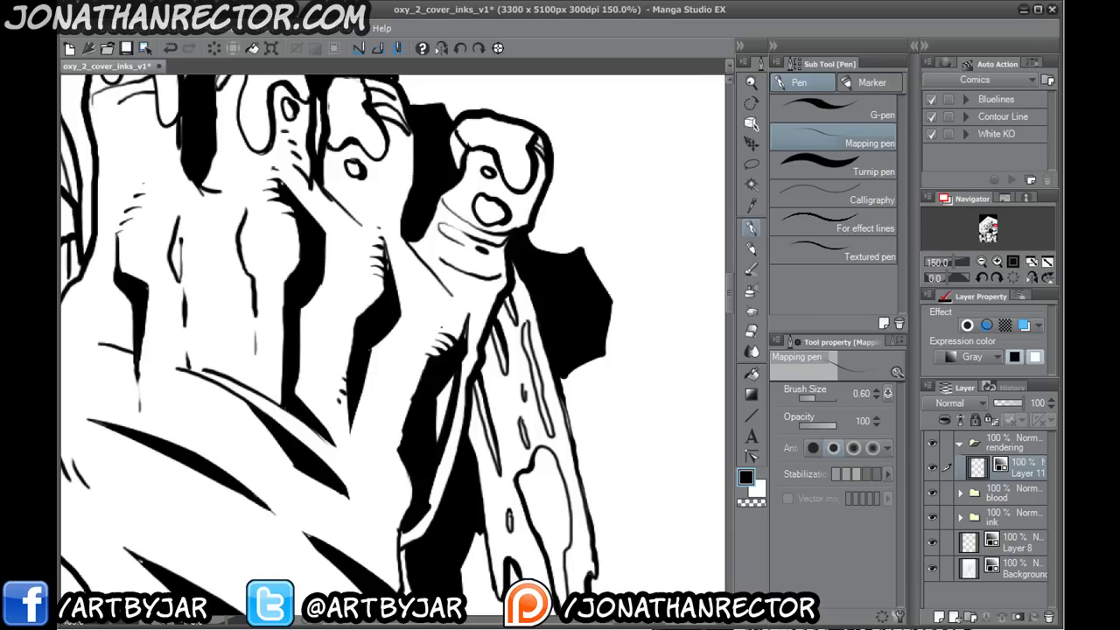
- Add tapered hatch lines alongside the long black creases on the back of the raised hand
mouse_move(281, 482)
mouse_down()
mouse_move(355, 332)
mouse_move(333, 412)
mouse_move(347, 420)
mouse_move(431, 344)
mouse_move(477, 364)
mouse_move(489, 387)
mouse_up()
drag(367, 396, 352, 295)
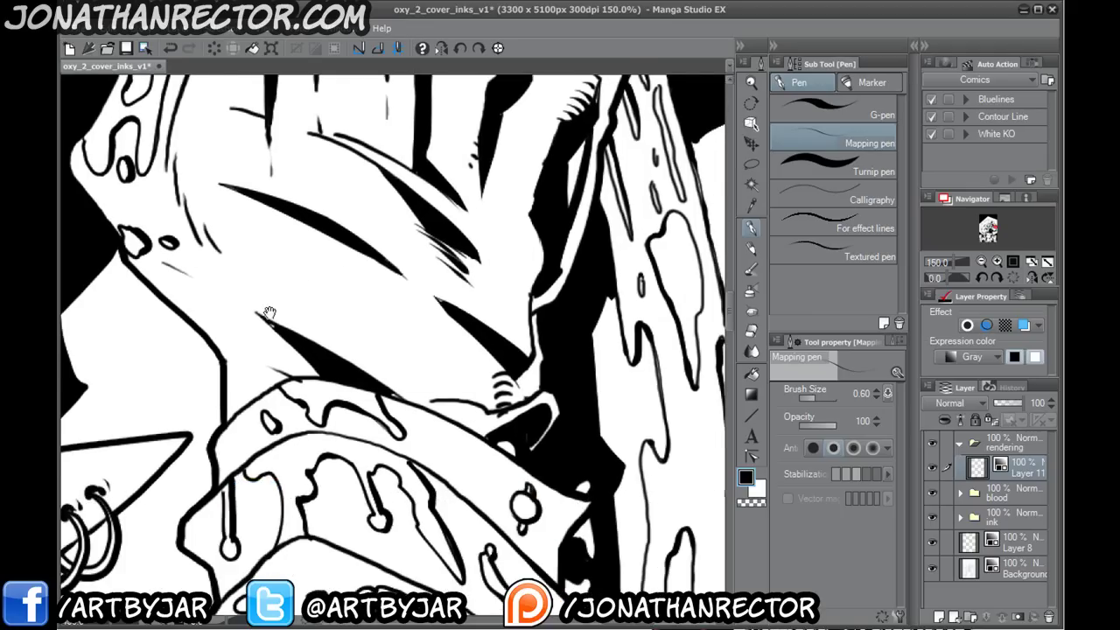
drag(270, 313, 308, 335)
drag(275, 300, 347, 362)
mouse_move(275, 323)
mouse_down()
mouse_move(329, 354)
mouse_move(407, 490)
mouse_up()
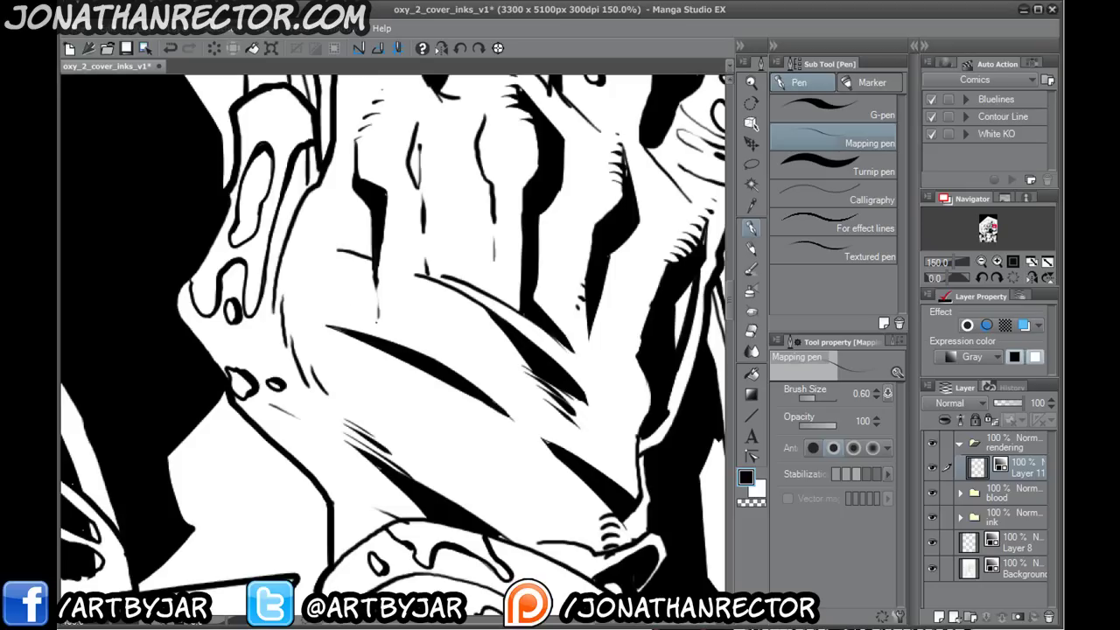
drag(356, 303, 418, 349)
drag(343, 317, 413, 350)
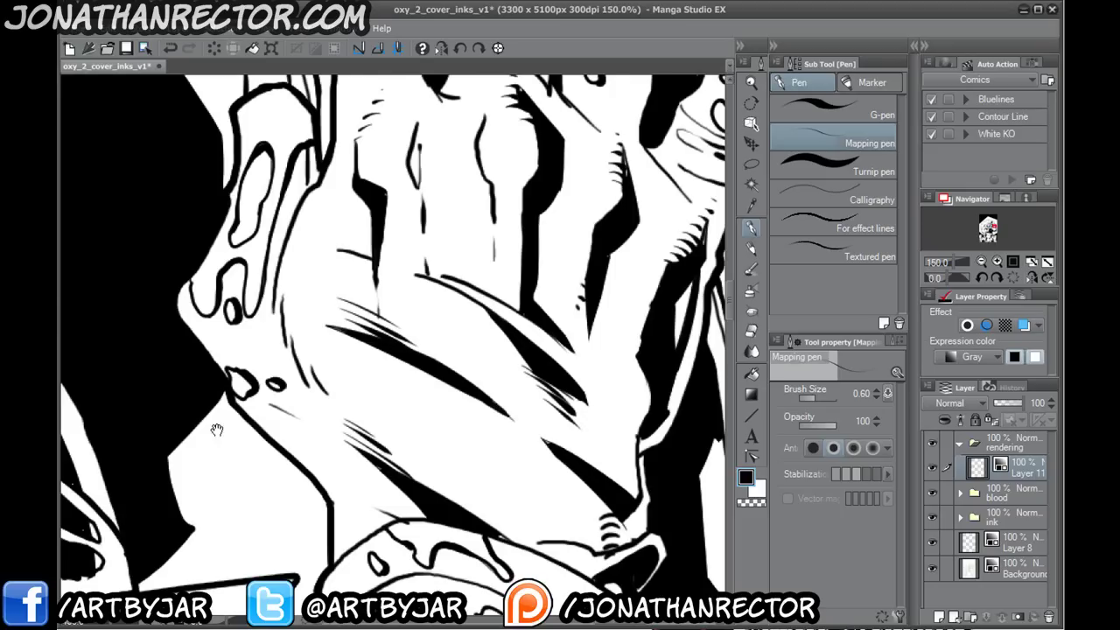
- Examine the jacket, blades, shoulder and sleeve folds for areas that still need rendering lines
drag(281, 487, 159, 348)
drag(122, 491, 204, 348)
drag(348, 428, 285, 201)
drag(276, 532, 631, 377)
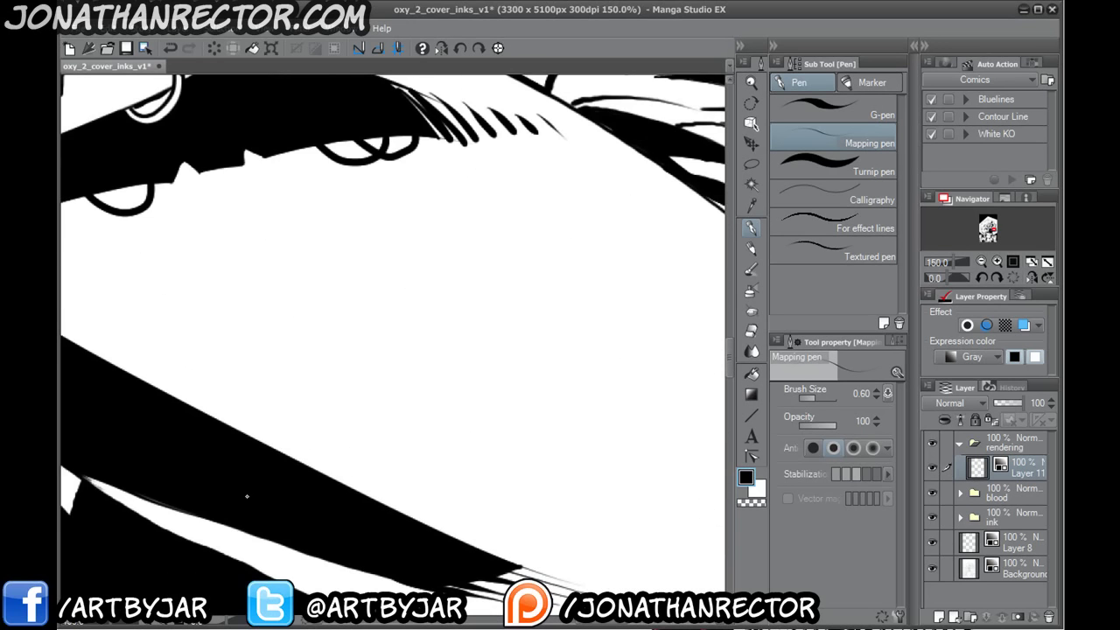
drag(244, 426, 529, 543)
mouse_move(165, 343)
mouse_down()
mouse_move(365, 532)
mouse_move(473, 603)
mouse_up()
mouse_move(114, 216)
mouse_down()
mouse_move(234, 362)
mouse_move(385, 477)
mouse_up()
drag(176, 263, 384, 577)
drag(262, 405, 355, 475)
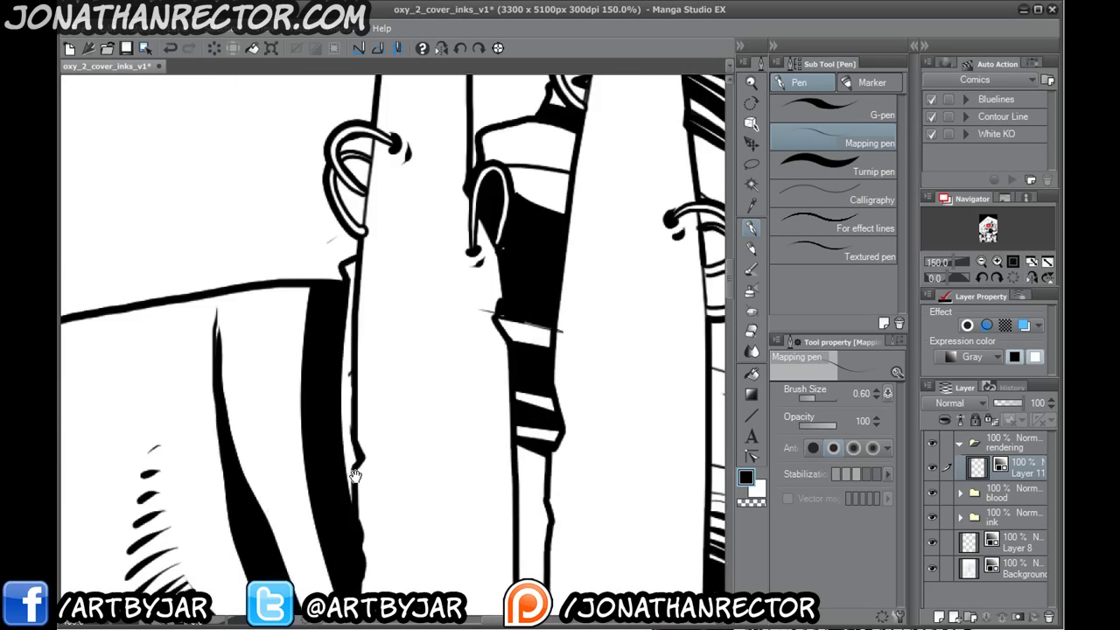
drag(212, 375, 367, 231)
drag(308, 307, 398, 116)
mouse_move(228, 340)
mouse_down()
mouse_move(465, 455)
mouse_move(547, 468)
mouse_up()
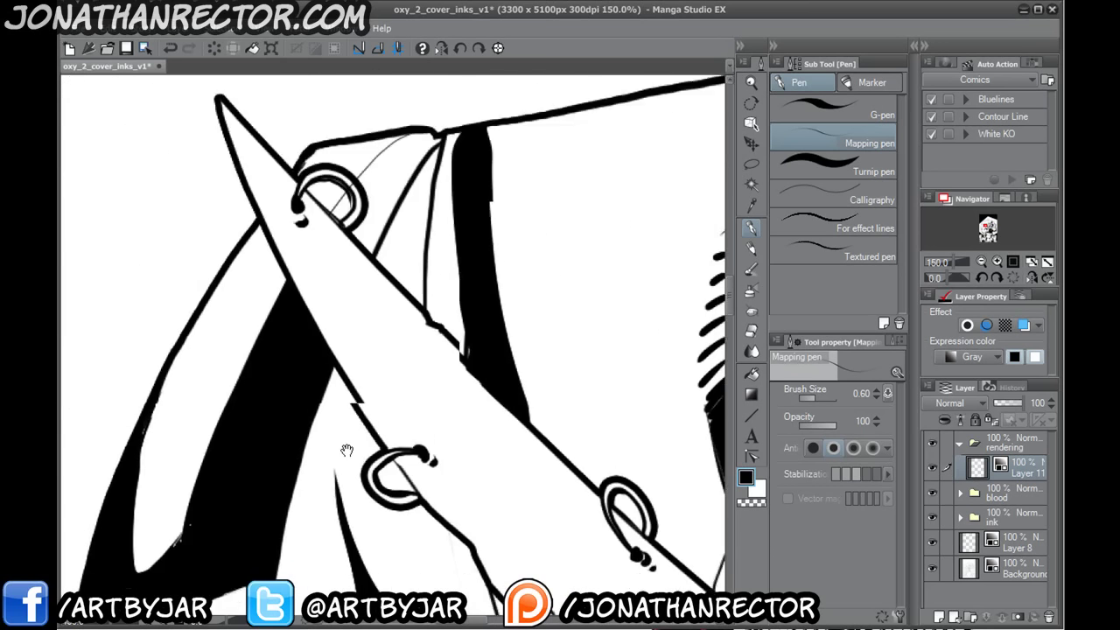
drag(245, 304, 319, 119)
drag(263, 512, 399, 206)
drag(314, 385, 423, 95)
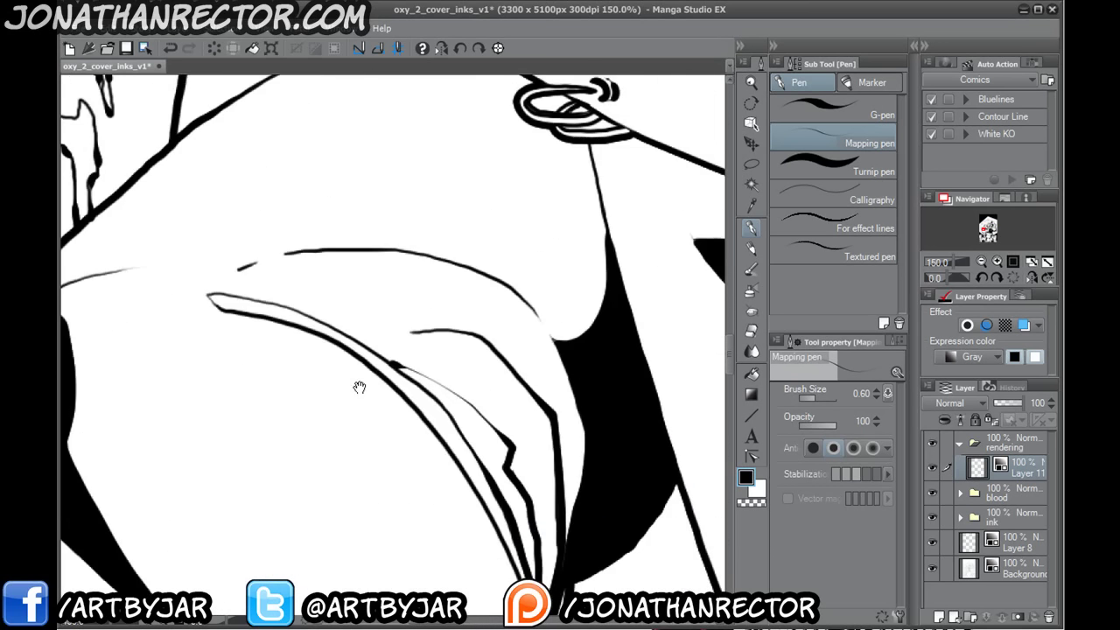
drag(357, 388, 396, 131)
drag(345, 514, 356, 174)
drag(418, 241, 282, 615)
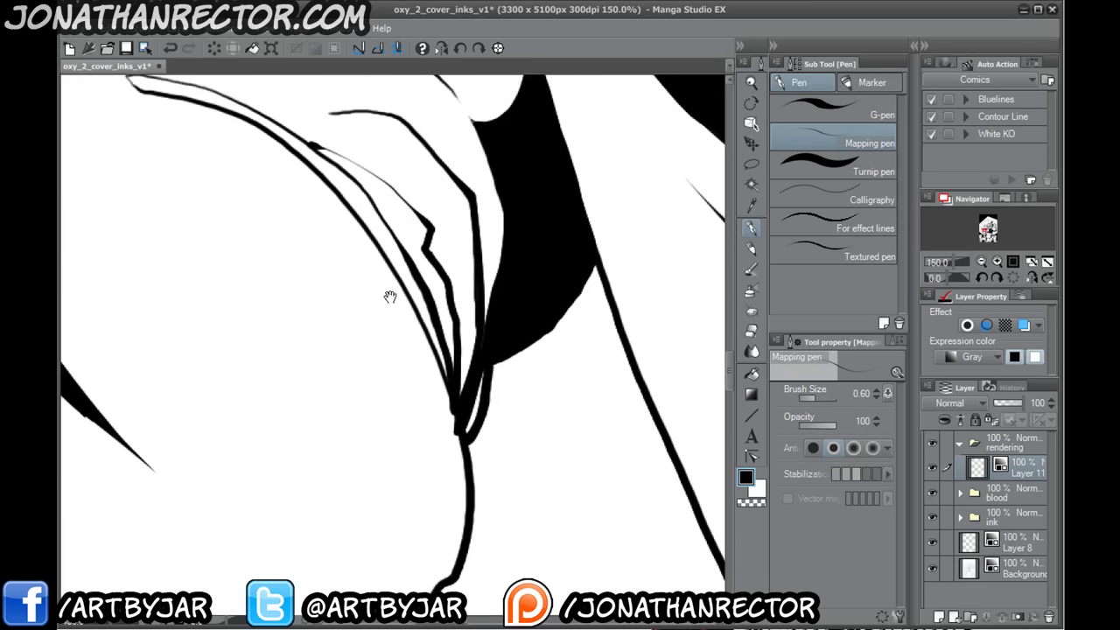
drag(393, 296, 358, 579)
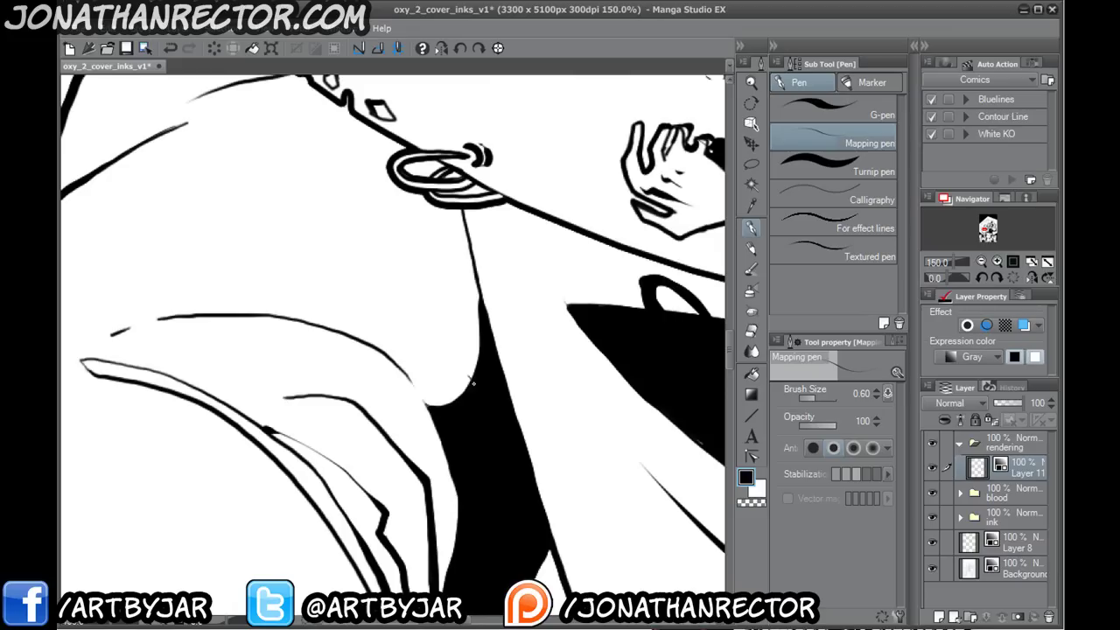
- Add tapered hatch lines fanning out of the black armpit shadow at the top of the sleeve
drag(418, 341, 457, 387)
drag(388, 328, 448, 399)
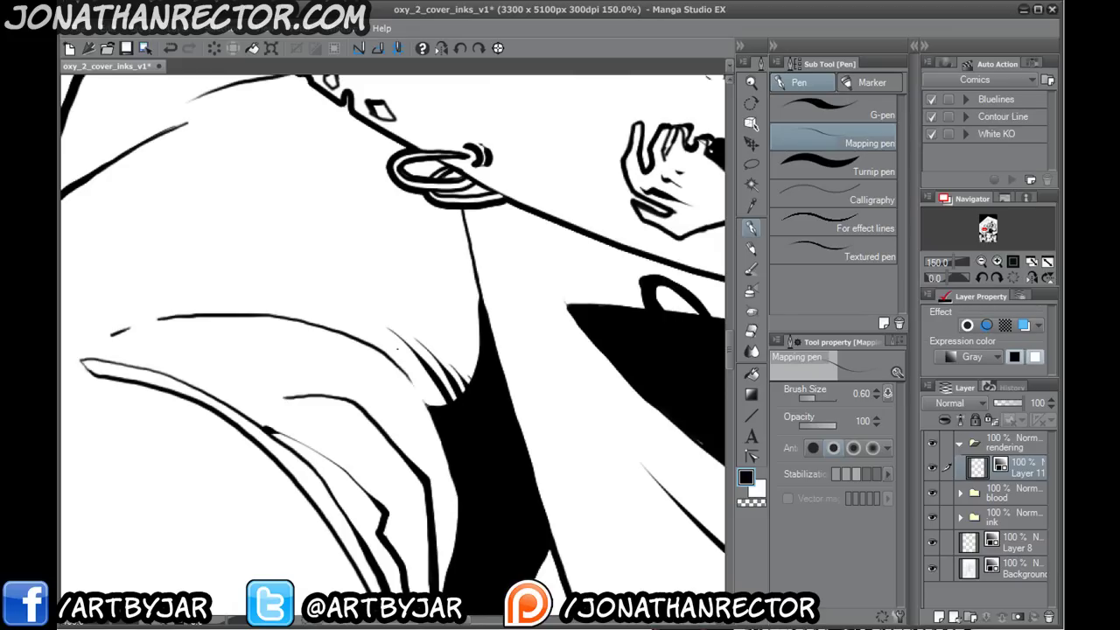
drag(343, 309, 438, 405)
- Feather the edge of the large black elbow shadow with long tapered lines running down the sleeve
drag(220, 493, 356, 413)
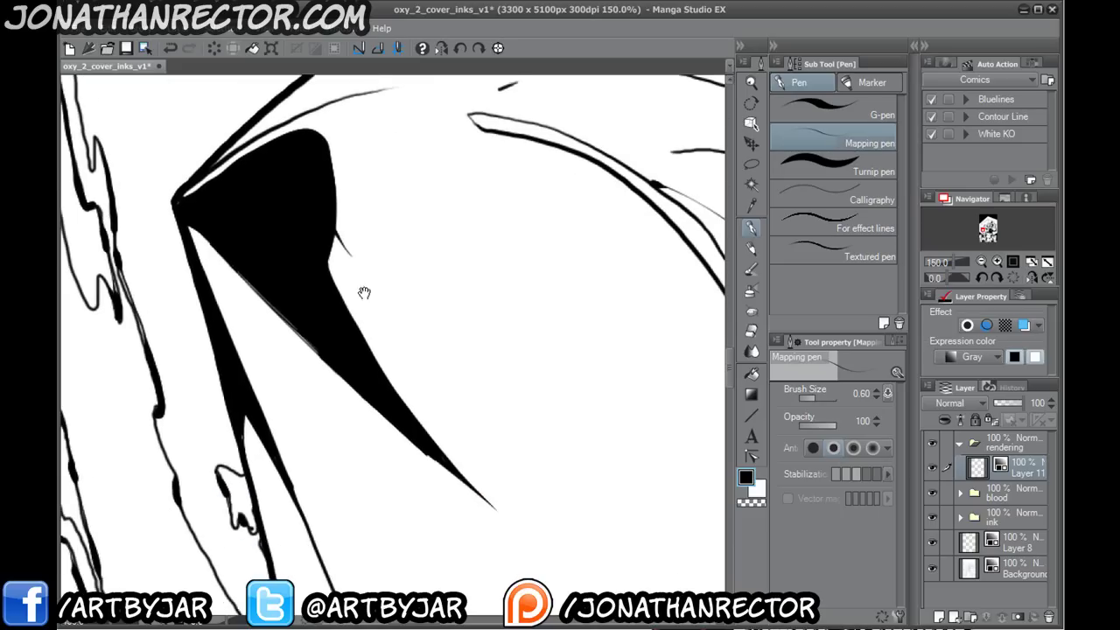
drag(333, 242, 413, 362)
drag(449, 423, 329, 272)
drag(498, 486, 321, 289)
drag(537, 536, 341, 327)
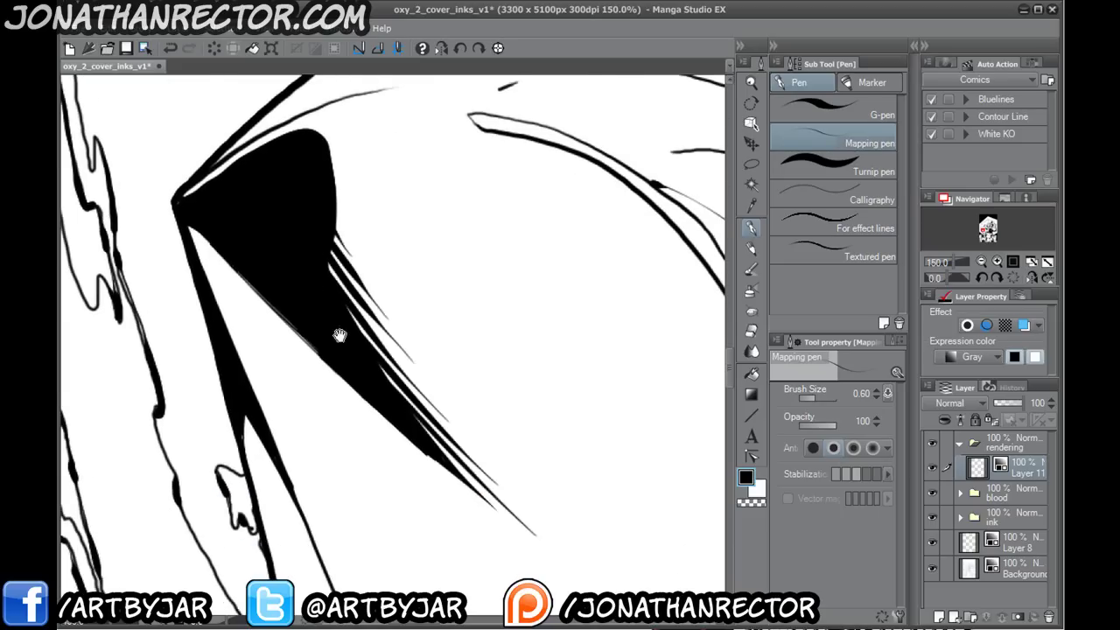
drag(499, 452, 337, 298)
drag(406, 378, 164, 147)
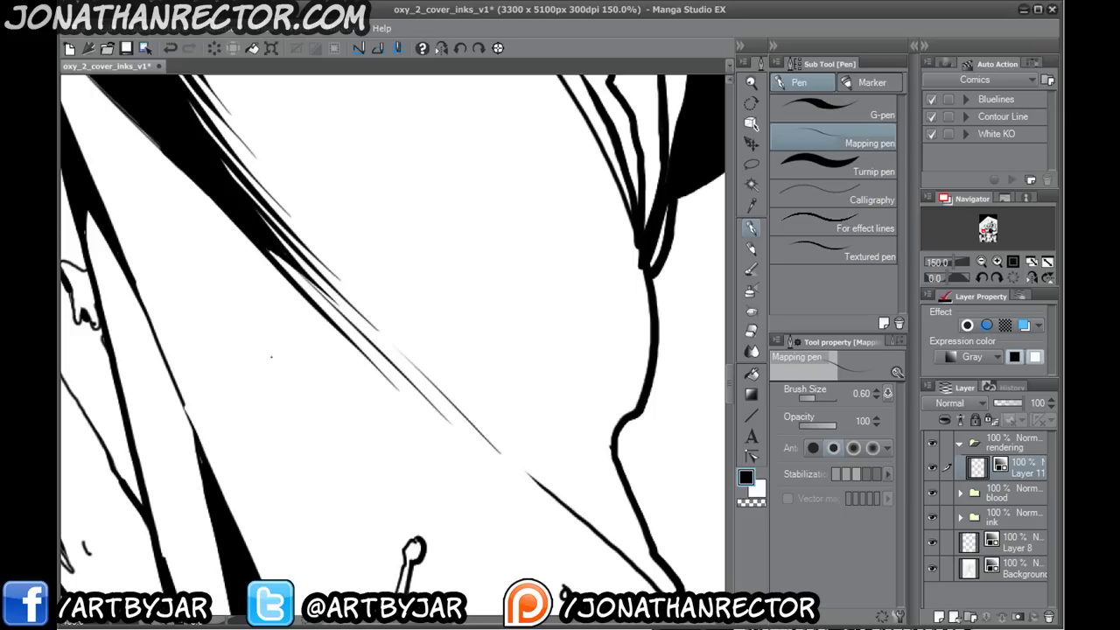
- Hatch the narrow white gap beside the thin black fold under the elbow point with fine tapered lines
drag(323, 346, 190, 308)
drag(384, 464, 515, 382)
drag(240, 339, 334, 390)
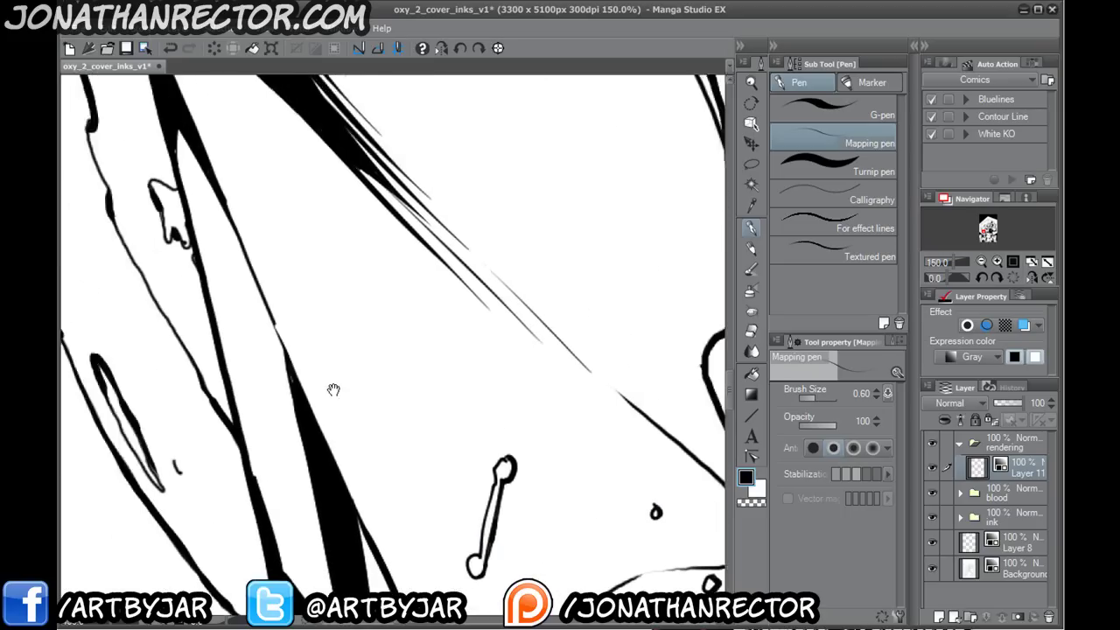
drag(202, 231, 428, 465)
drag(440, 336, 350, 173)
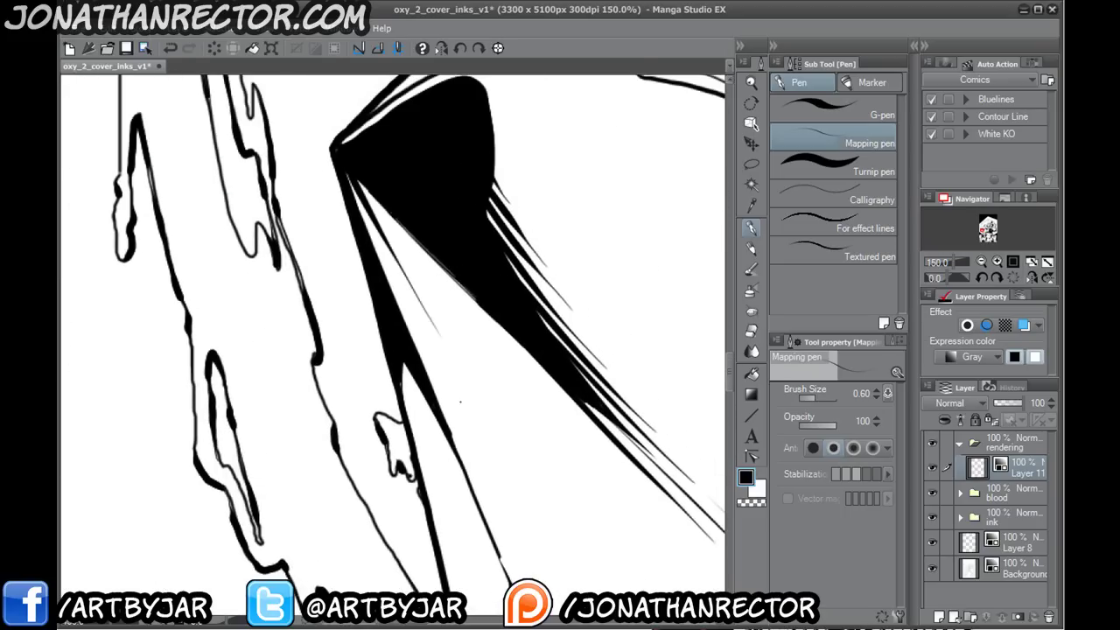
drag(461, 402, 355, 201)
drag(433, 345, 347, 173)
drag(429, 307, 359, 182)
drag(407, 253, 349, 173)
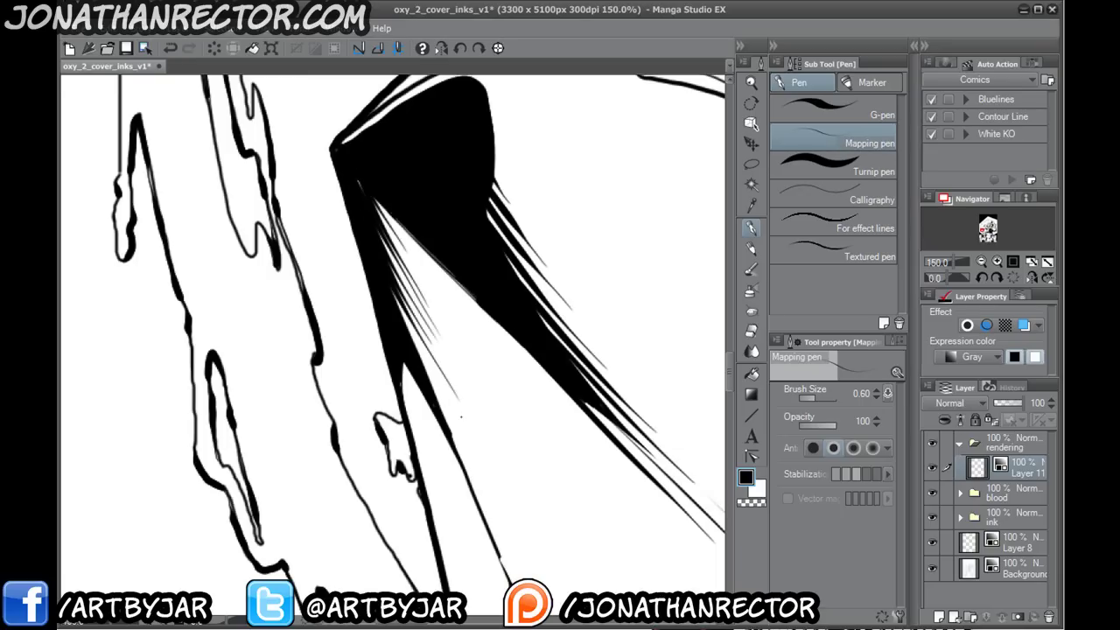
- Add tapered lines along the forearm crease above the blood-spattered cuff and erase the stroke end overshooting the contour
drag(581, 415, 205, 255)
drag(507, 485, 352, 340)
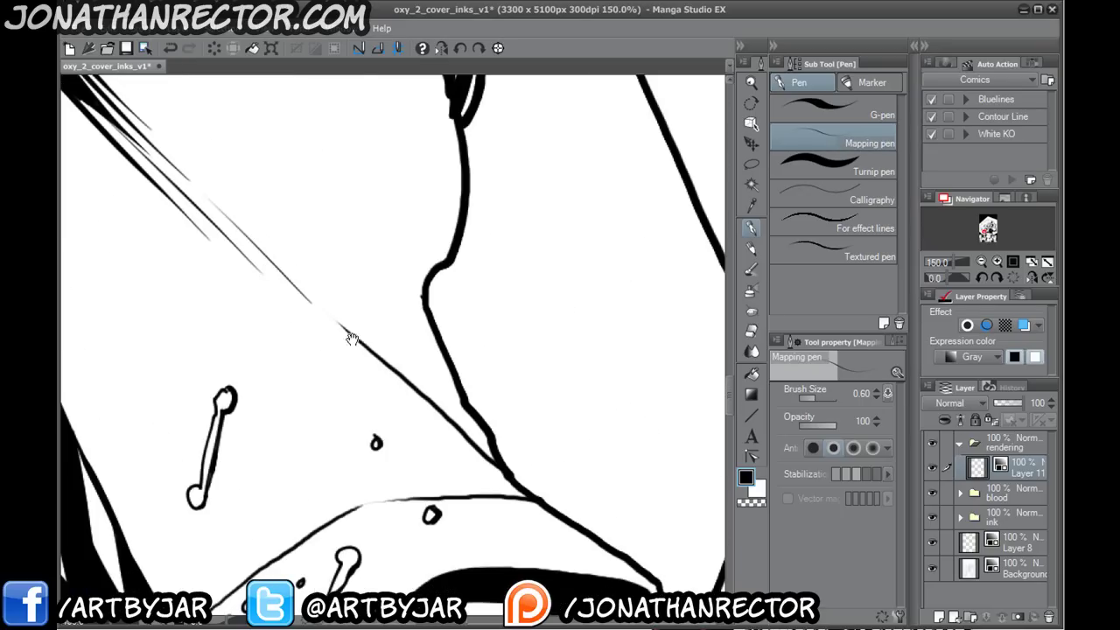
drag(509, 484, 378, 343)
drag(494, 461, 366, 316)
drag(450, 402, 356, 303)
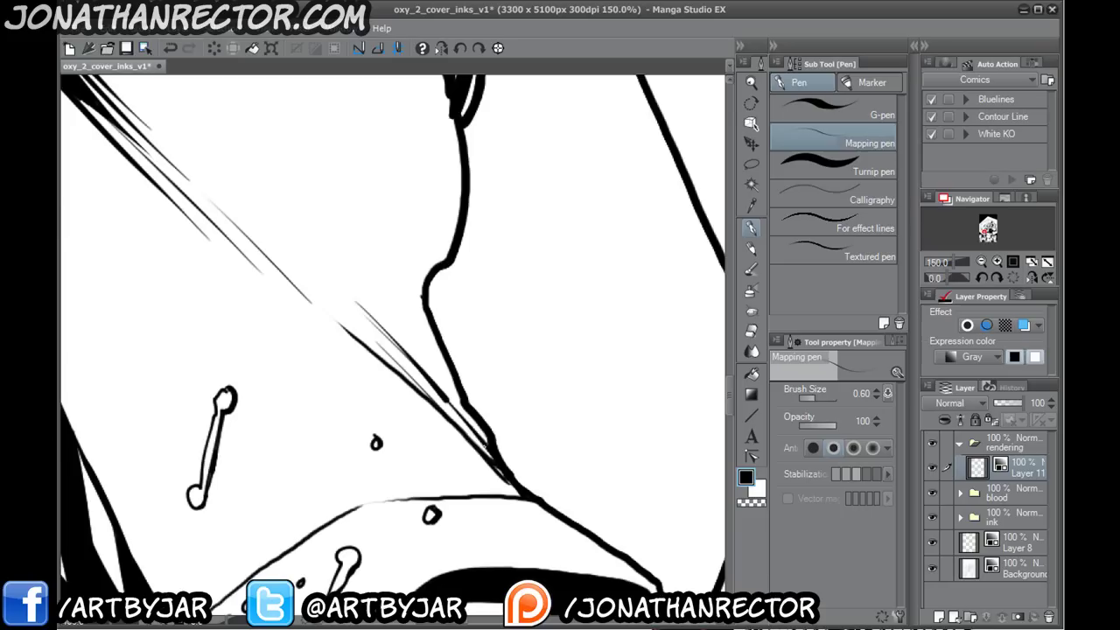
drag(506, 482, 379, 306)
drag(464, 429, 357, 324)
drag(539, 514, 374, 389)
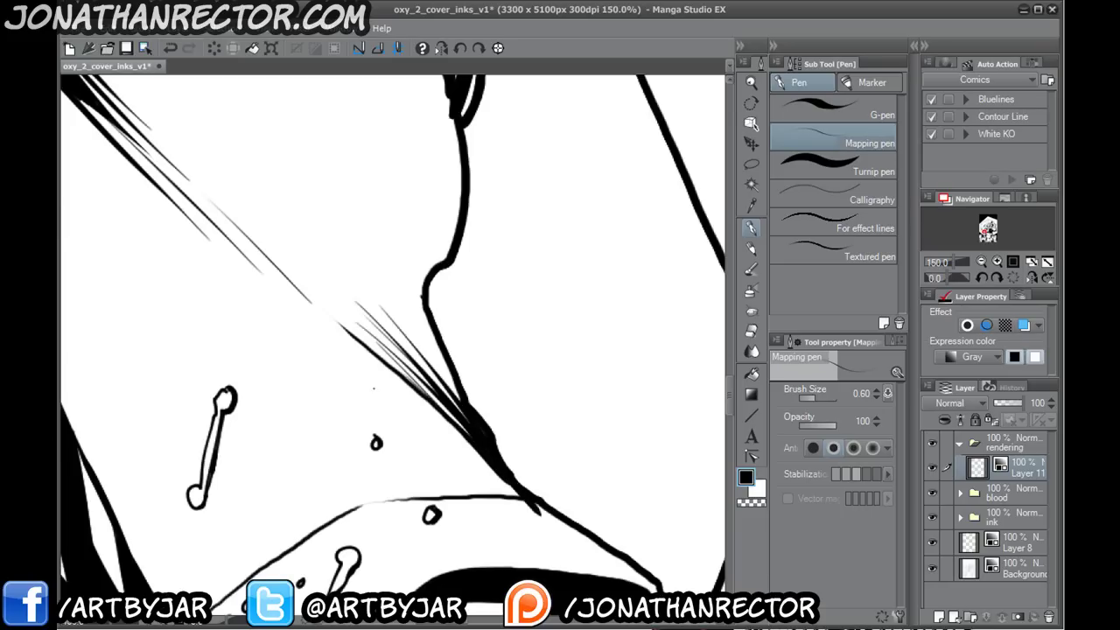
click(754, 332)
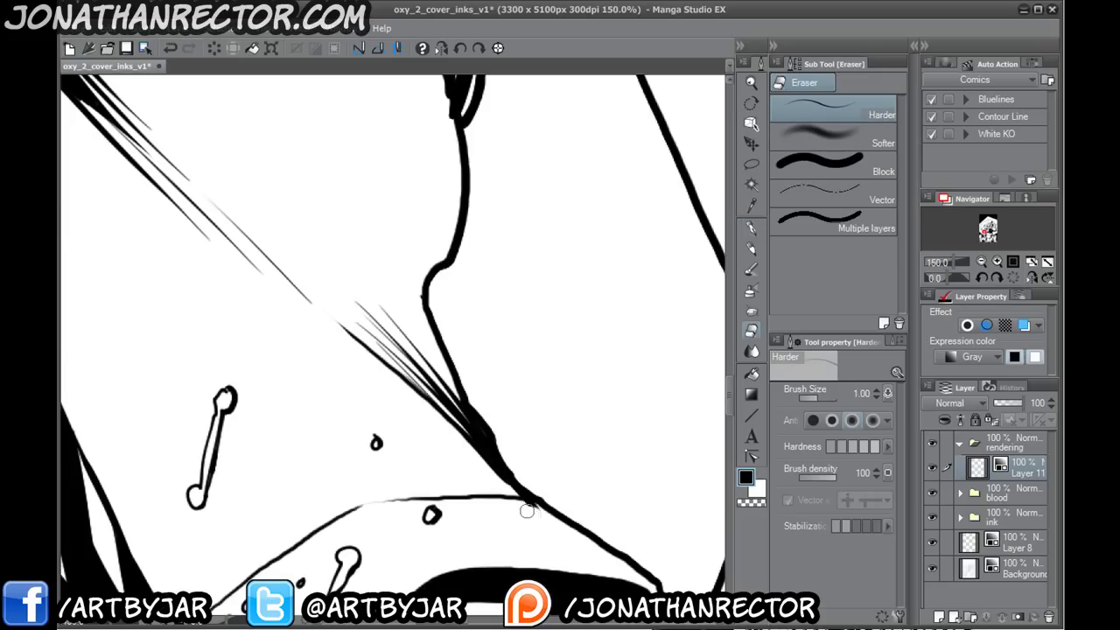
key(p)
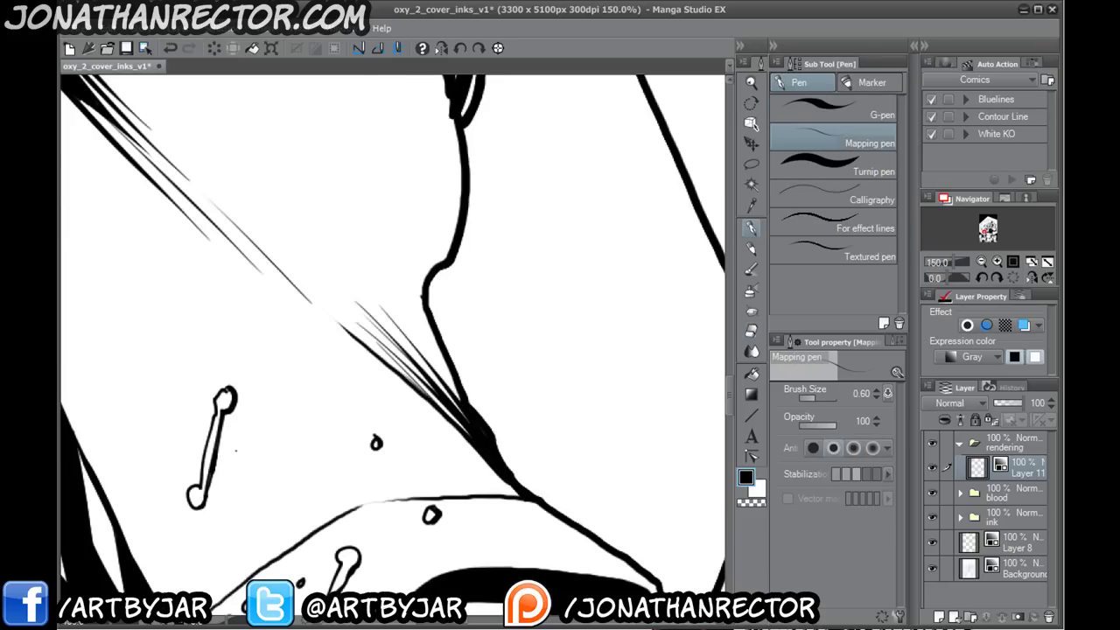
- Examine the cuff, knife hand, jacket hem and lower hands for areas that still need rendering lines
scroll(235, 451, down, 3)
drag(181, 464, 263, 357)
drag(291, 443, 257, 344)
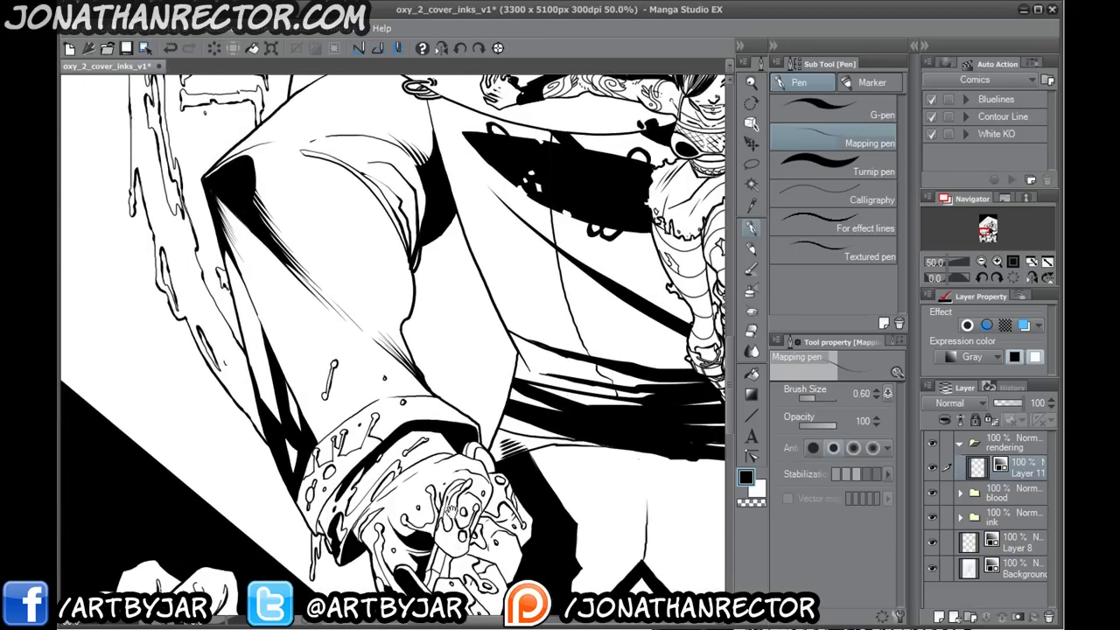
drag(383, 378, 208, 265)
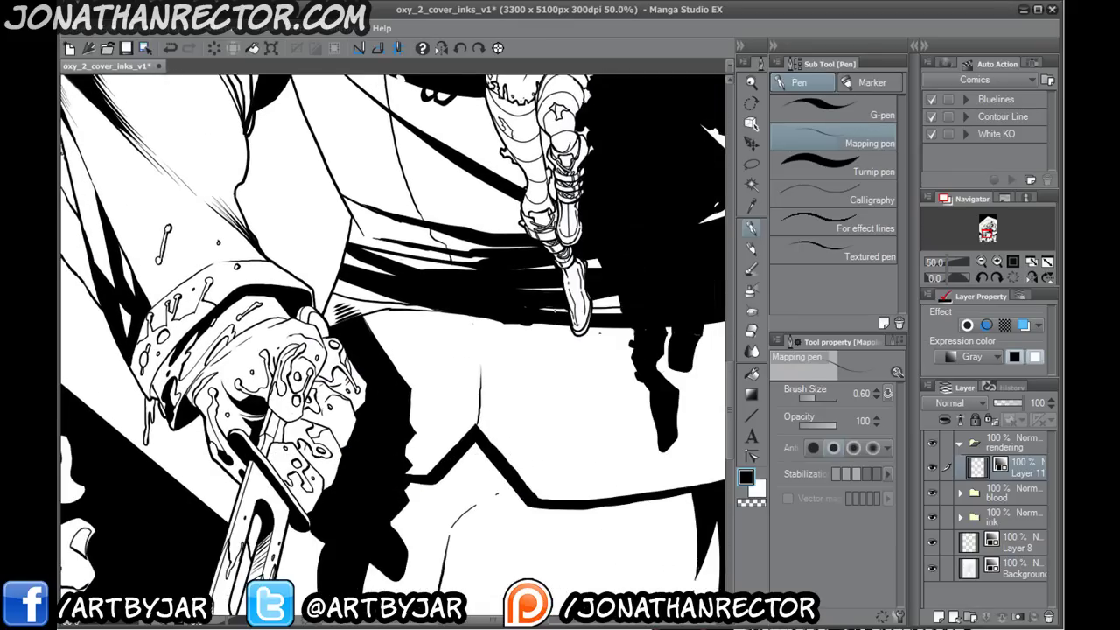
drag(296, 466, 233, 275)
drag(220, 436, 175, 296)
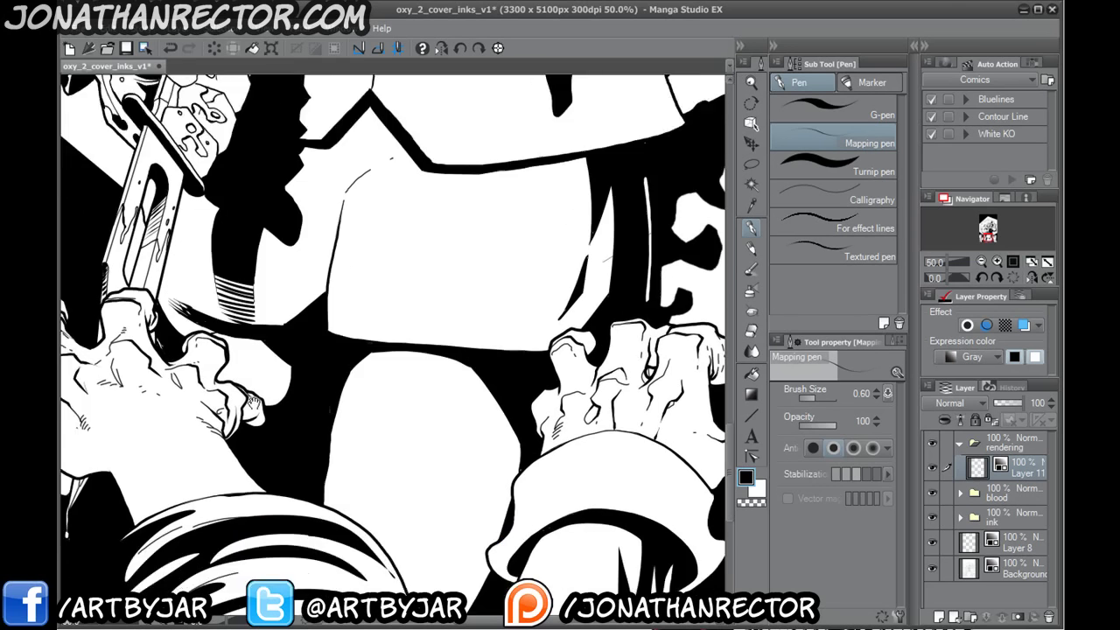
drag(267, 401, 248, 364)
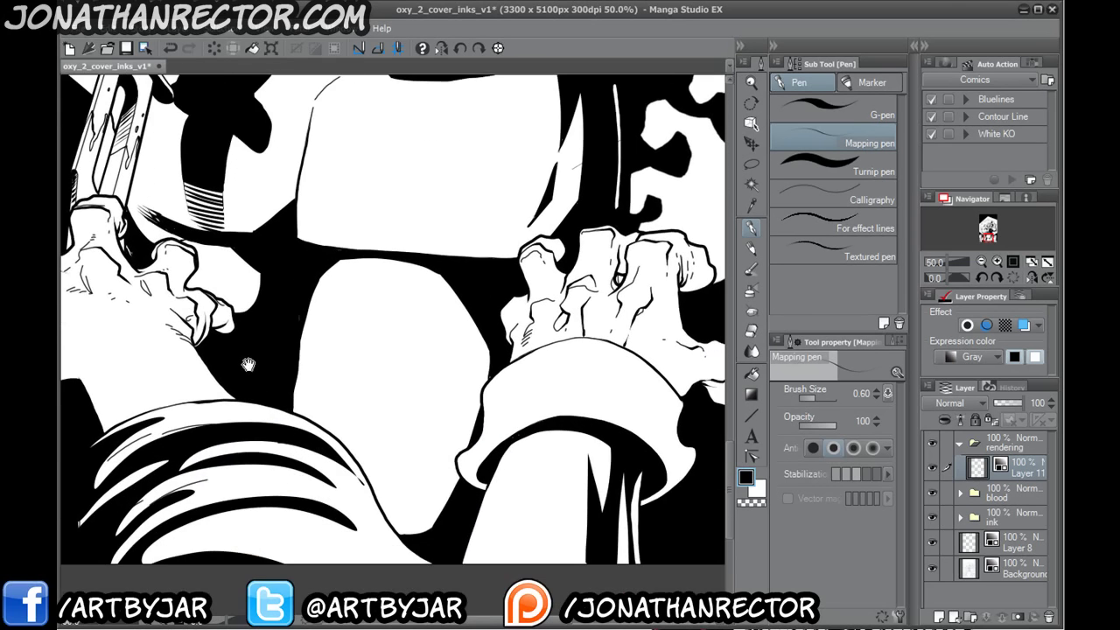
- Try four long curved hatch lines across the white shape between the two lower sleeves
scroll(165, 347, up, 2)
drag(336, 490, 210, 312)
key(r)
drag(179, 462, 267, 227)
key(p)
drag(284, 438, 329, 252)
drag(398, 266, 505, 245)
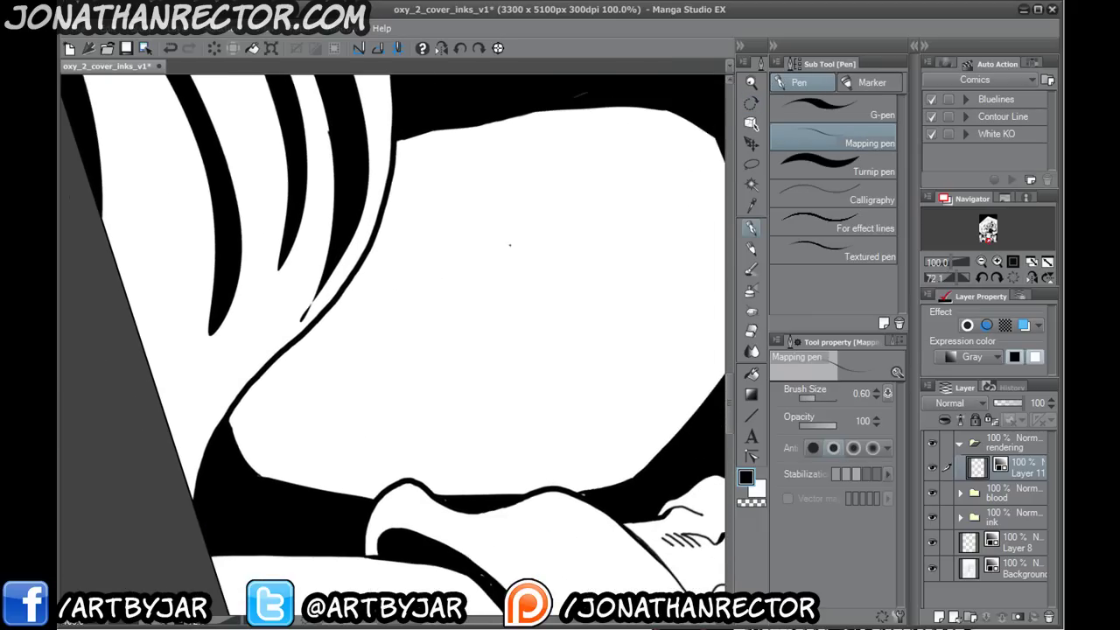
drag(525, 309, 494, 495)
mouse_move(506, 279)
mouse_down()
mouse_move(509, 337)
mouse_move(457, 527)
mouse_up()
mouse_move(478, 245)
mouse_down()
mouse_move(488, 385)
mouse_move(432, 538)
mouse_up()
mouse_move(440, 184)
mouse_down()
mouse_move(457, 249)
mouse_move(410, 530)
mouse_up()
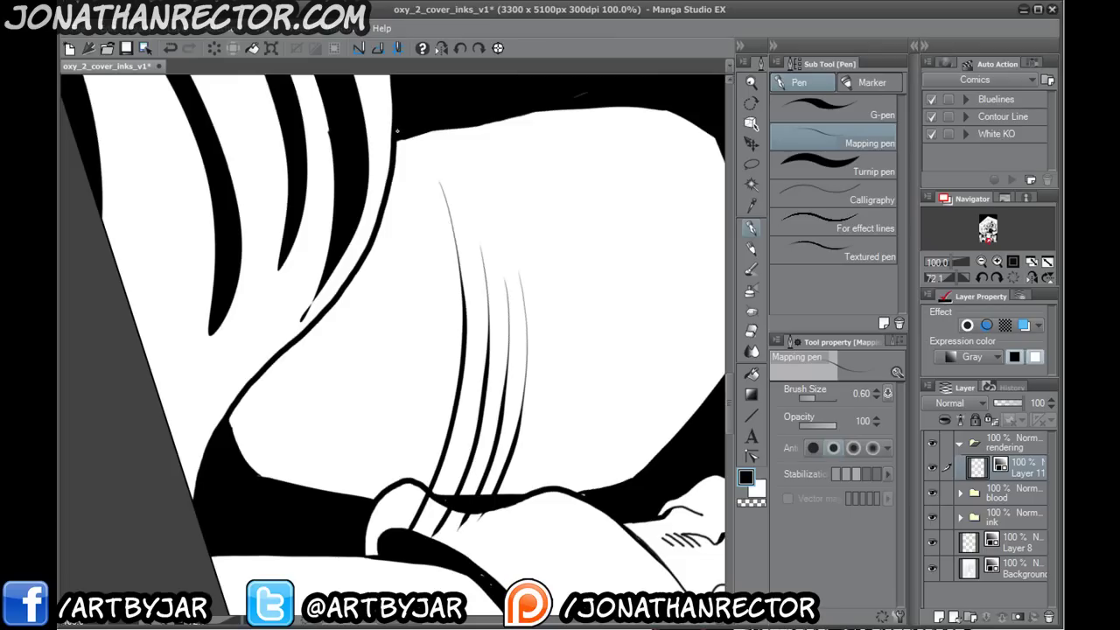
- Try extending the curved hatching across the white shape to its narrow end, redoing two misplaced lines
drag(397, 133, 376, 523)
mouse_move(380, 142)
mouse_down()
mouse_move(402, 422)
mouse_move(371, 499)
mouse_up()
mouse_move(368, 189)
mouse_down()
mouse_move(380, 338)
mouse_move(345, 496)
mouse_up()
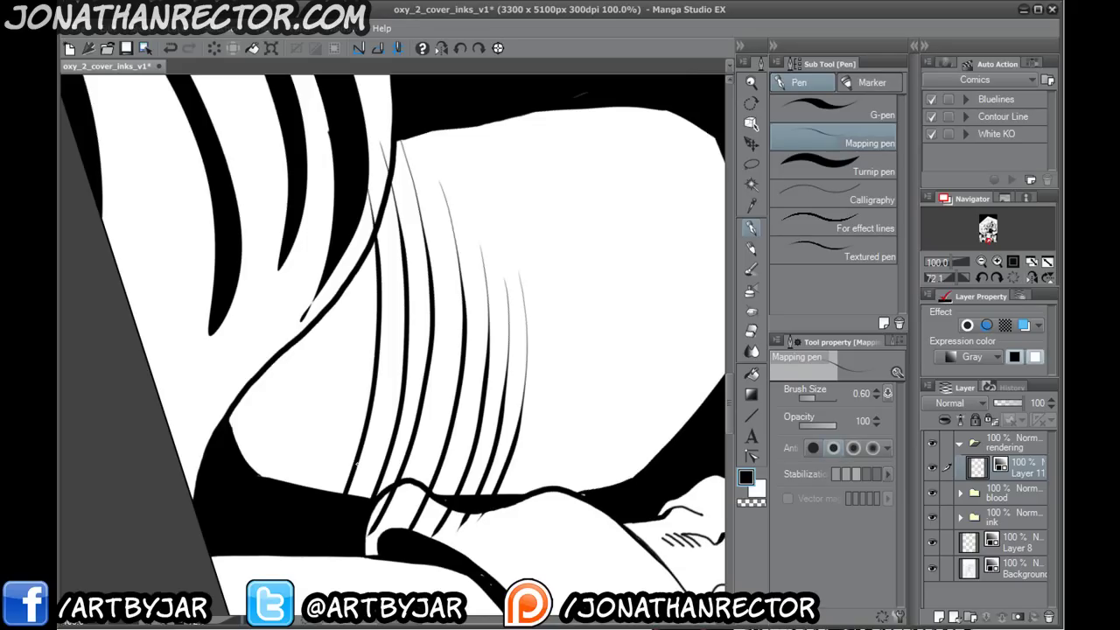
key(ctrl+z)
key(ctrl+z)
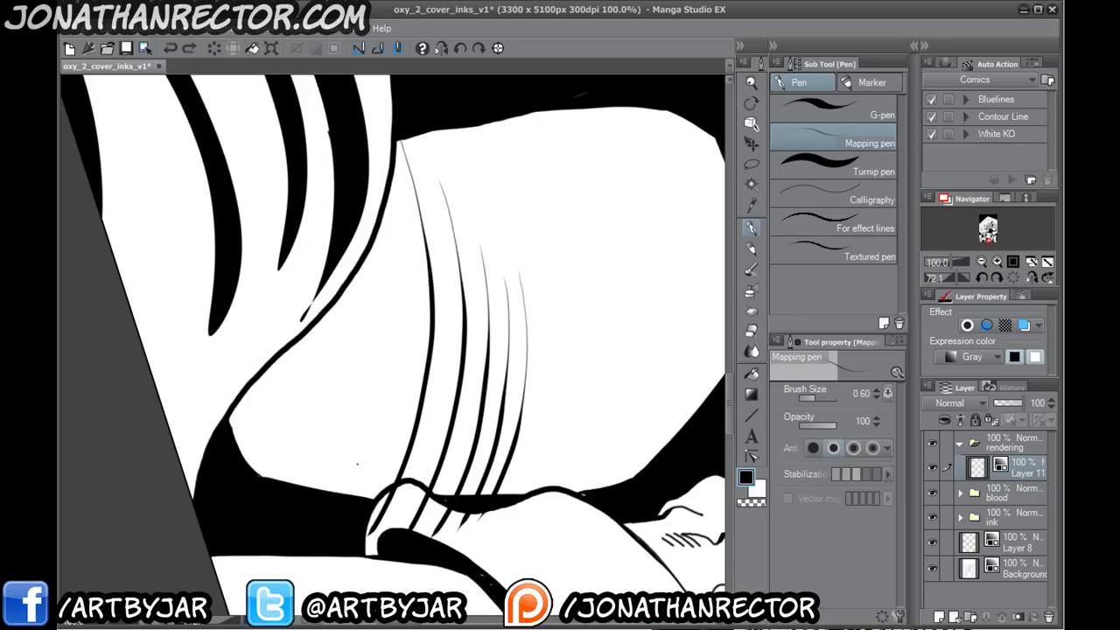
mouse_move(378, 157)
mouse_down()
mouse_move(387, 448)
mouse_move(368, 497)
mouse_up()
mouse_move(355, 228)
mouse_down()
mouse_move(361, 292)
mouse_move(329, 492)
mouse_up()
drag(317, 226, 296, 485)
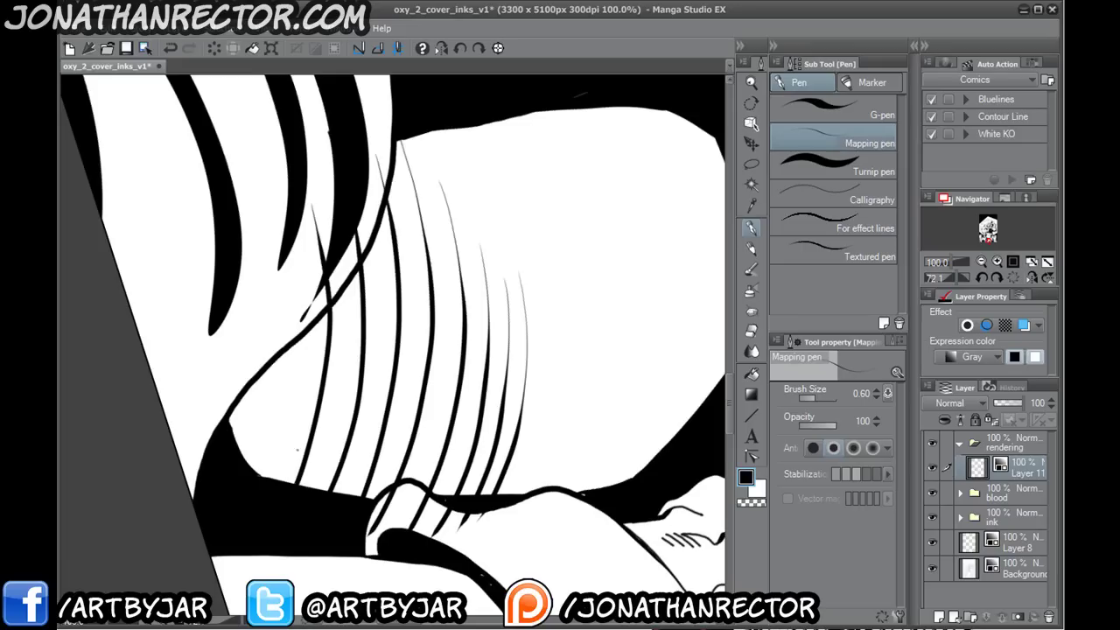
mouse_move(286, 263)
mouse_down()
mouse_move(263, 478)
mouse_move(252, 419)
mouse_move(240, 455)
mouse_up()
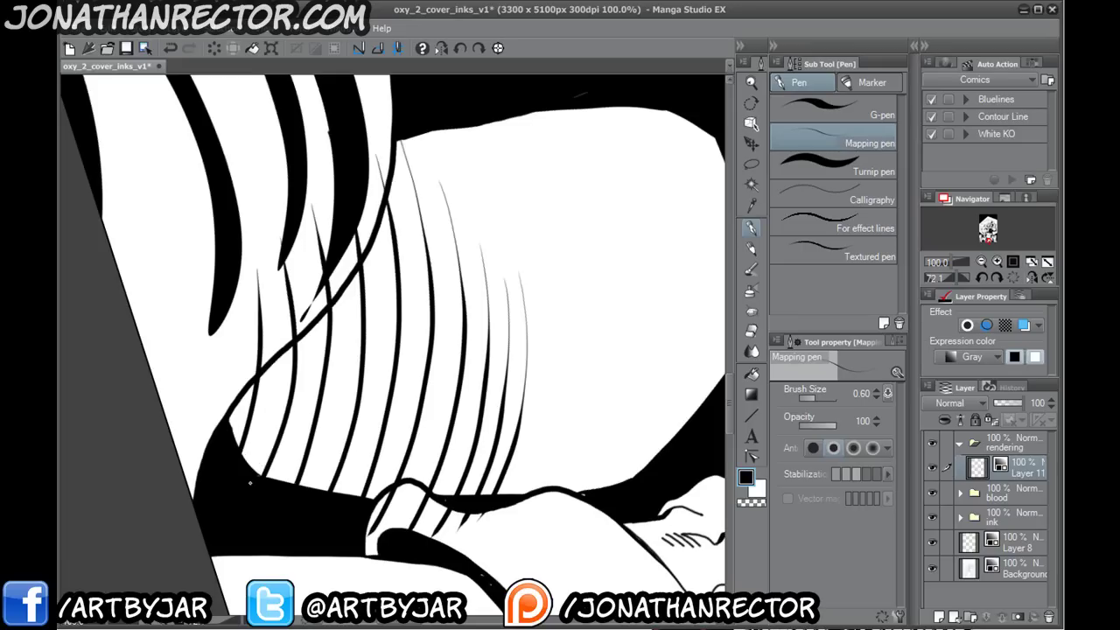
- Try a thin in-between line among the outermost curved hatch lines, redrawing it until it fits
scroll(249, 482, up, 1)
drag(551, 328, 513, 322)
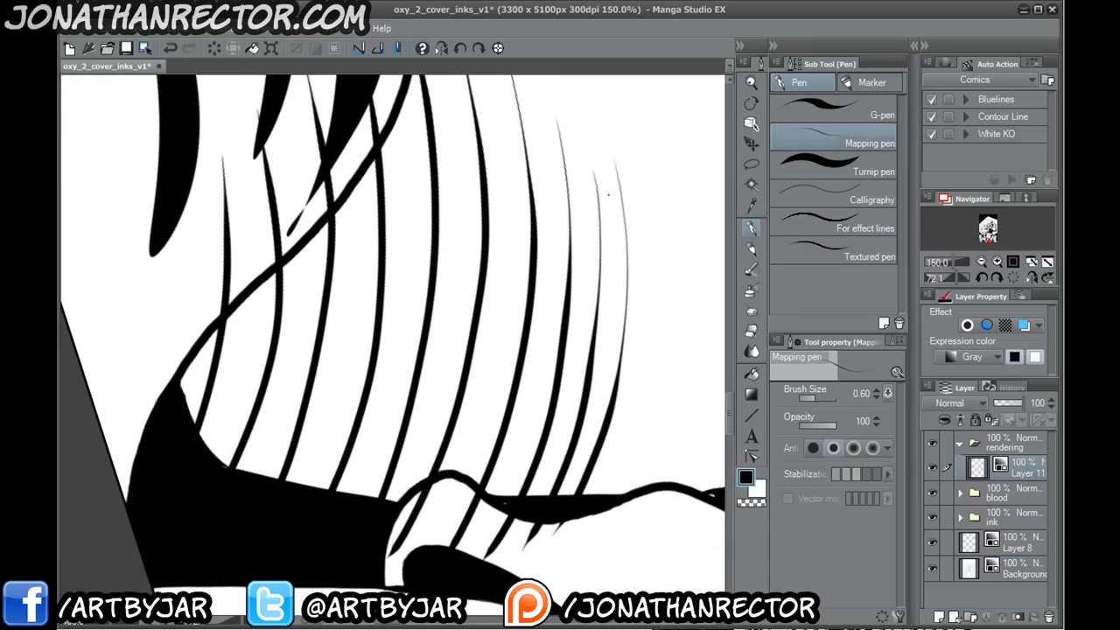
mouse_move(605, 179)
mouse_down()
mouse_move(614, 303)
mouse_move(599, 393)
mouse_move(547, 547)
mouse_up()
key(ctrl+z)
mouse_move(611, 203)
mouse_down()
mouse_move(610, 343)
mouse_move(553, 529)
mouse_up()
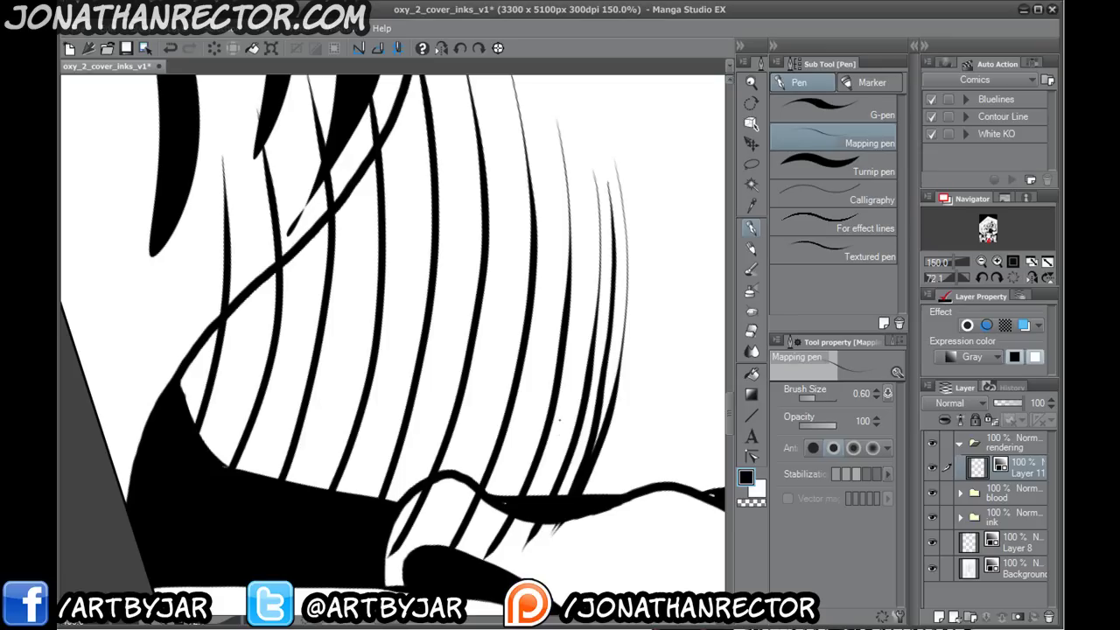
key(ctrl+z)
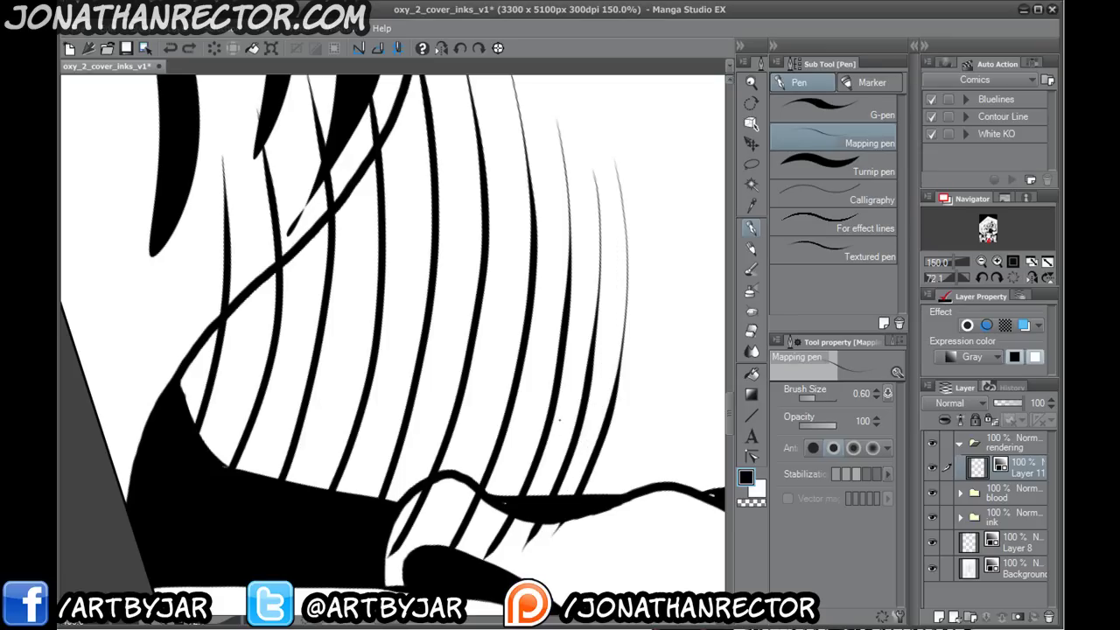
mouse_move(562, 496)
mouse_down()
mouse_move(610, 316)
mouse_move(602, 168)
mouse_up()
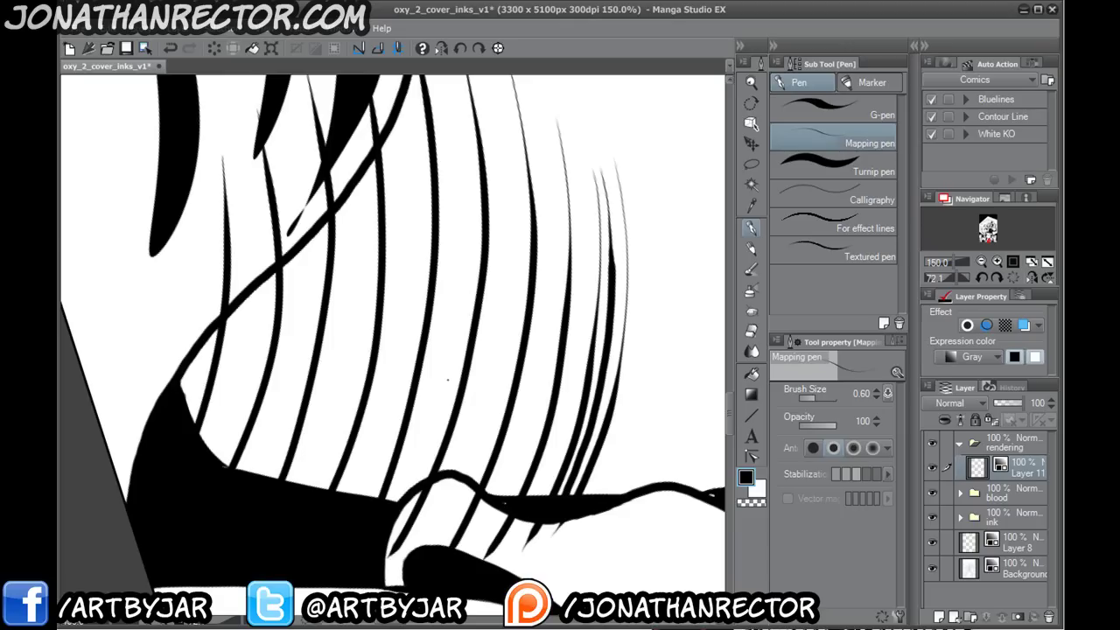
- Try doubling the density of the curved hatching by inserting tapered lines between the existing ones
scroll(448, 380, down, 1)
scroll(448, 380, up, 1)
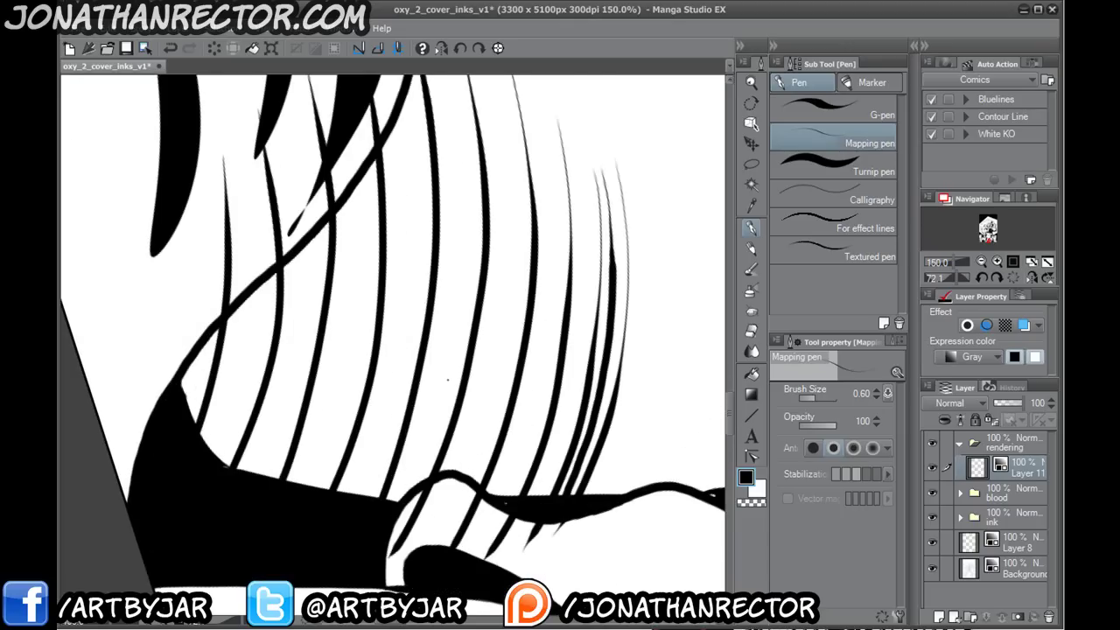
key(shift+space)
drag(290, 295, 275, 325)
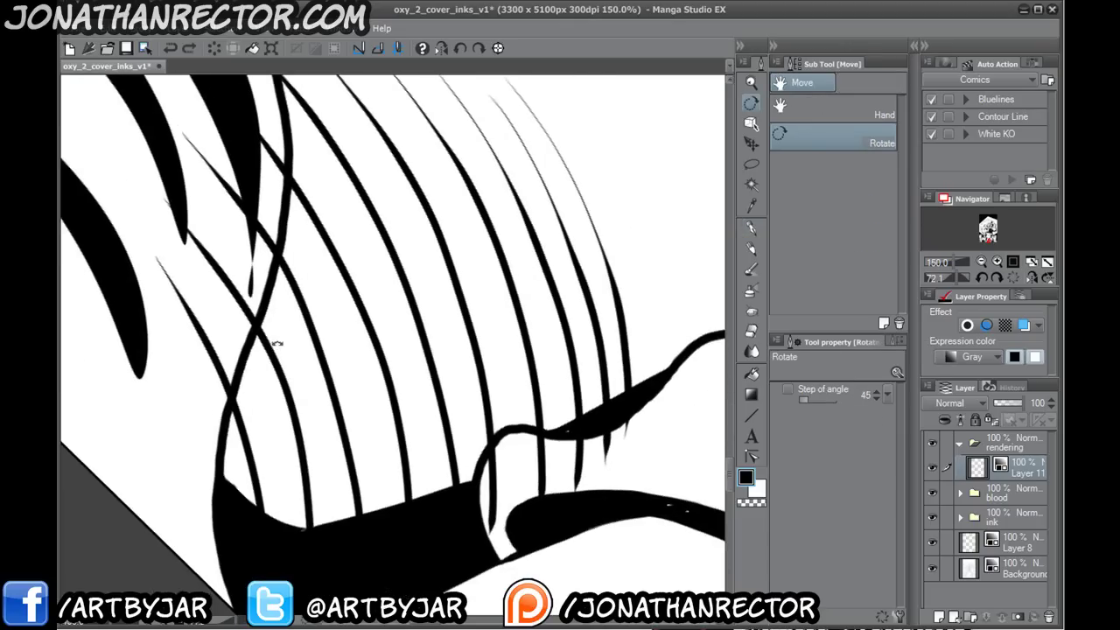
drag(497, 270, 512, 314)
mouse_move(524, 143)
mouse_down()
mouse_move(604, 289)
mouse_move(636, 438)
mouse_up()
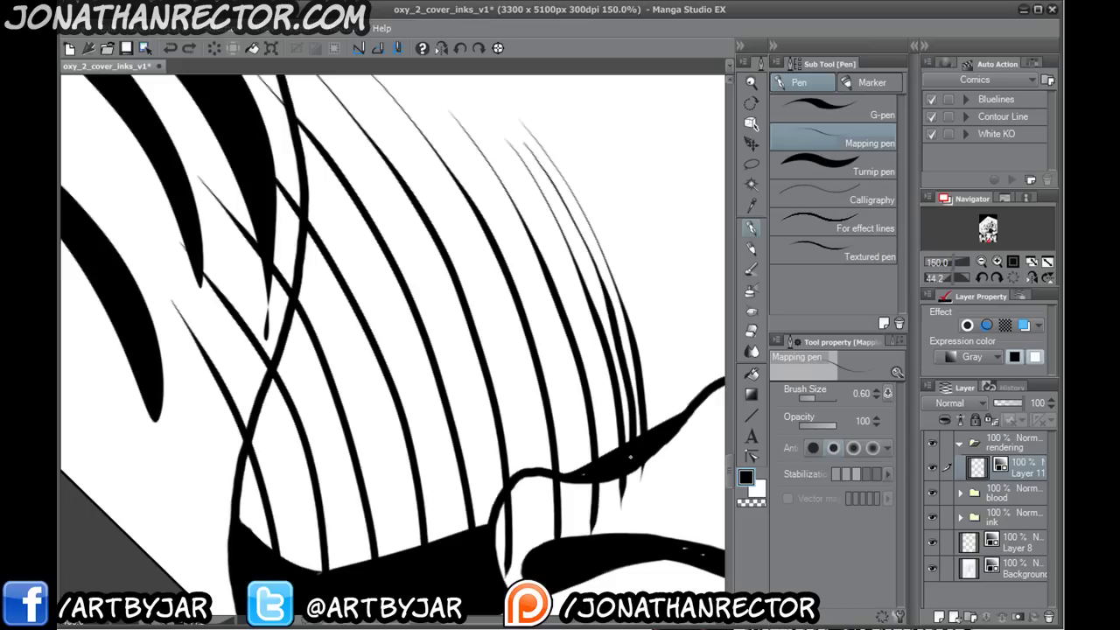
mouse_move(485, 138)
mouse_down()
mouse_move(562, 259)
mouse_move(600, 382)
mouse_move(608, 499)
mouse_up()
mouse_move(428, 117)
mouse_down()
mouse_move(473, 172)
mouse_move(543, 299)
mouse_move(577, 473)
mouse_up()
mouse_move(376, 102)
mouse_down()
mouse_move(450, 190)
mouse_move(509, 313)
mouse_move(536, 506)
mouse_up()
mouse_move(373, 113)
mouse_down()
mouse_move(446, 227)
mouse_move(523, 477)
mouse_move(525, 546)
mouse_up()
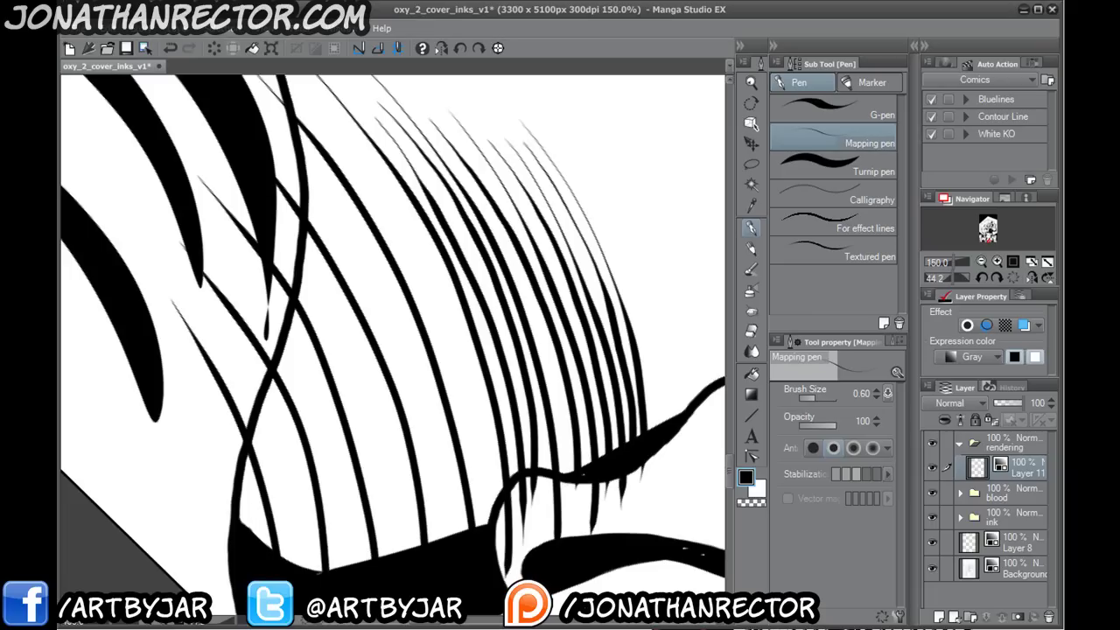
- Lasso the whole curved hatching on the white shape, delete it and return to the Mapping pen
scroll(699, 212, down, 1)
click(751, 163)
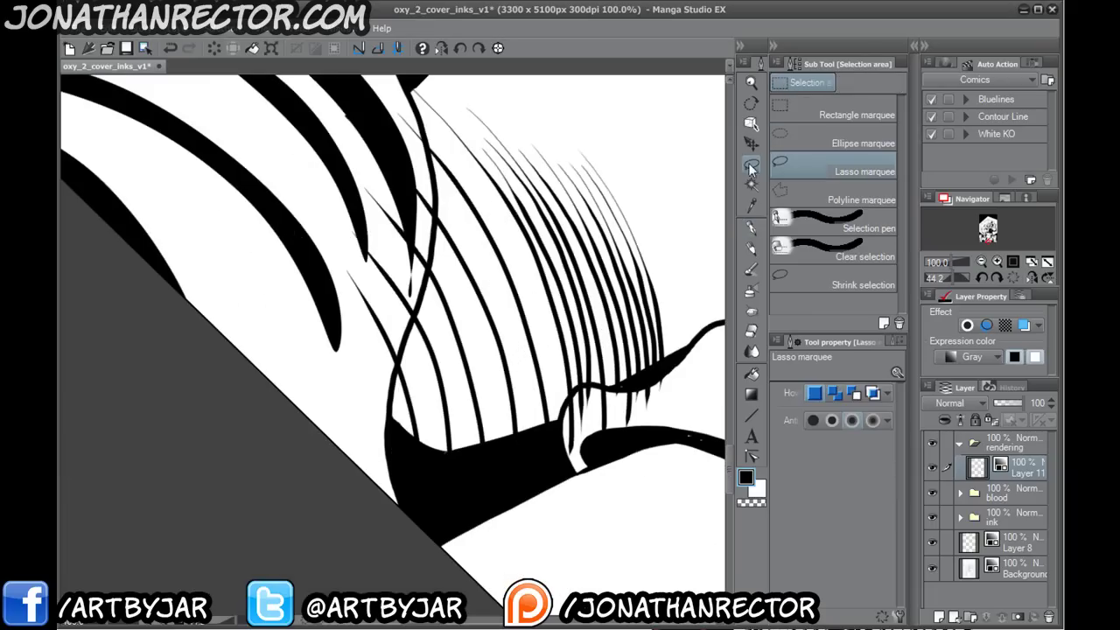
scroll(352, 351, up, 1)
mouse_move(282, 398)
mouse_down()
mouse_move(350, 115)
mouse_move(636, 565)
mouse_move(258, 396)
mouse_up()
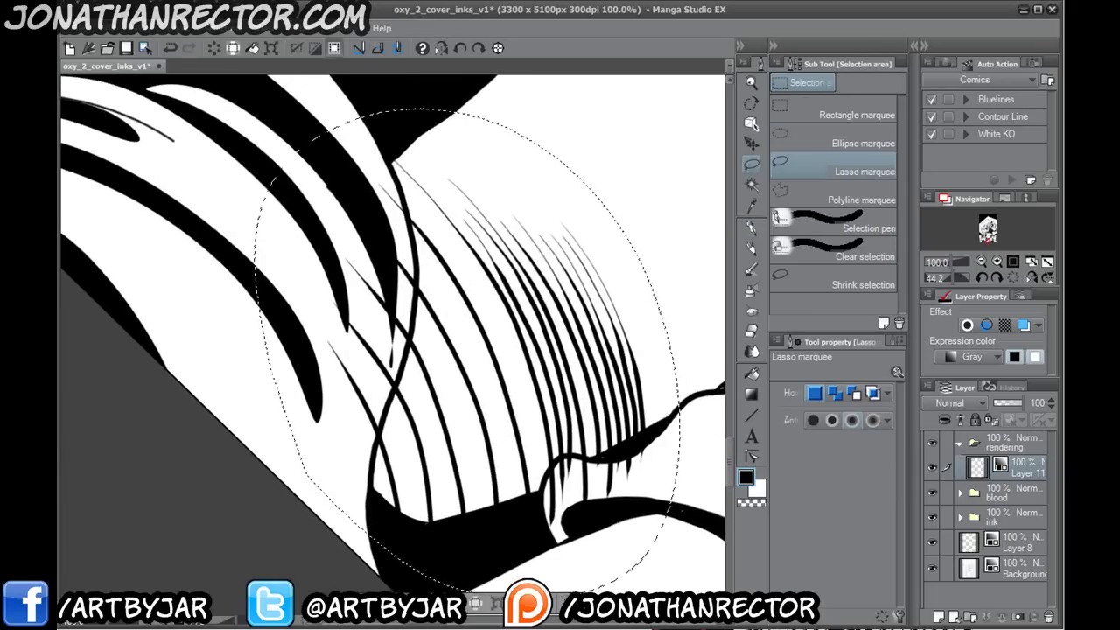
key(Delete)
key(ctrl+d)
click(750, 228)
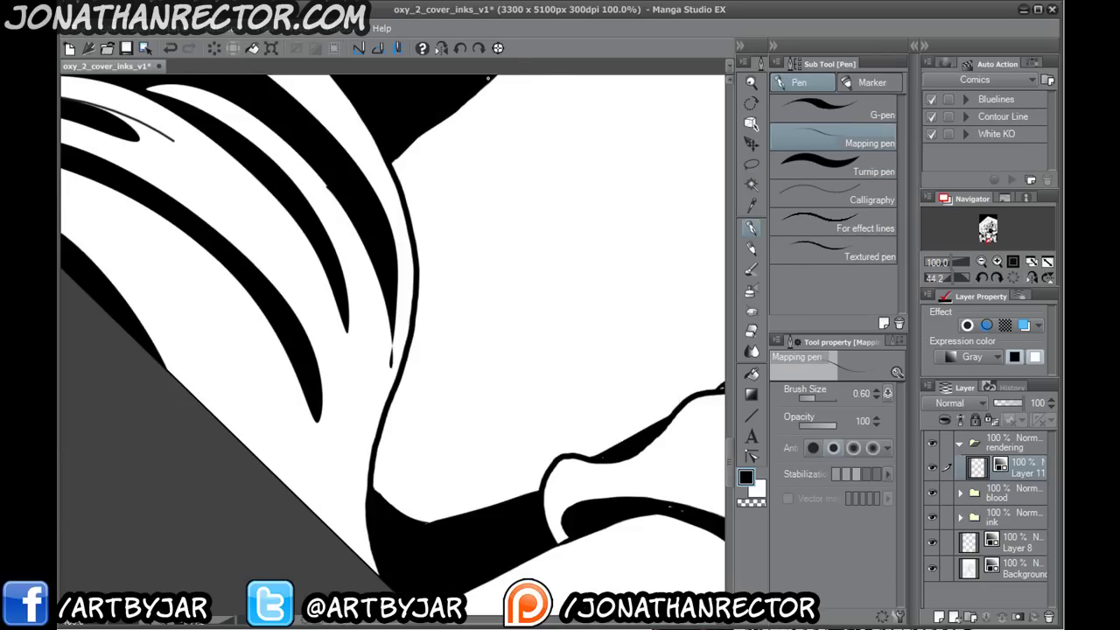
- Reset the canvas rotation and ink long tapered hatch lines rising from the white shape's narrow lower end toward its outer edge
click(497, 49)
drag(399, 253, 344, 400)
drag(375, 358, 372, 390)
drag(317, 346, 315, 374)
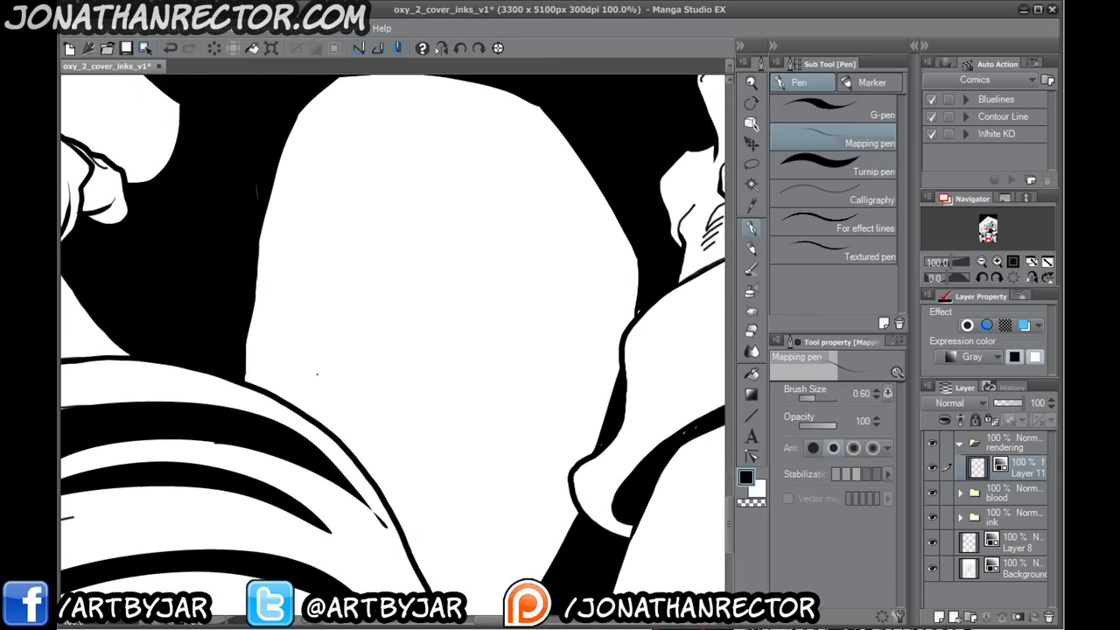
drag(470, 387, 503, 293)
drag(504, 385, 450, 525)
drag(542, 313, 461, 536)
drag(574, 273, 477, 556)
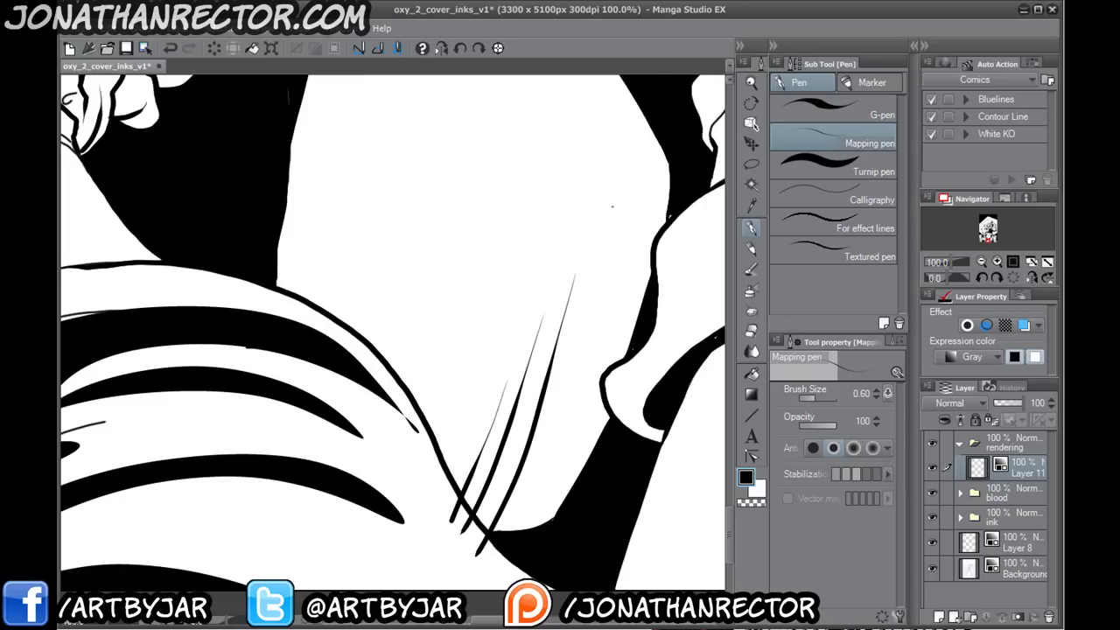
drag(611, 216, 492, 564)
mouse_move(644, 165)
mouse_down()
mouse_move(507, 569)
mouse_move(544, 523)
mouse_up()
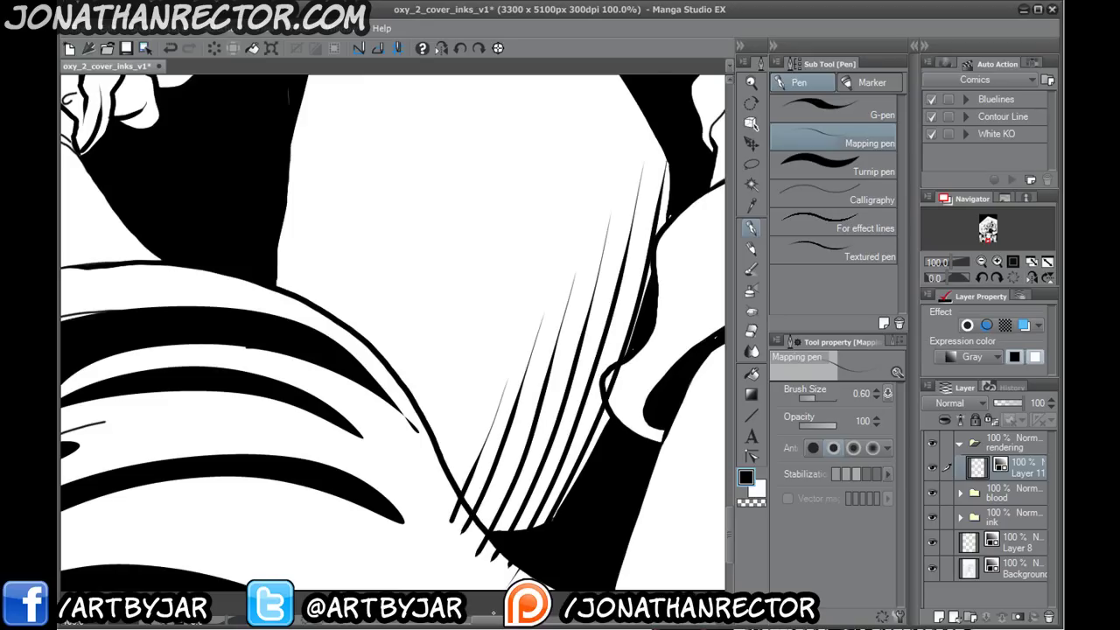
- Continue the hatching with shorter tapered strokes up the upper outer edge of the white shape
scroll(557, 229, up, 3)
drag(603, 310, 615, 260)
drag(573, 345, 598, 235)
drag(558, 313, 575, 200)
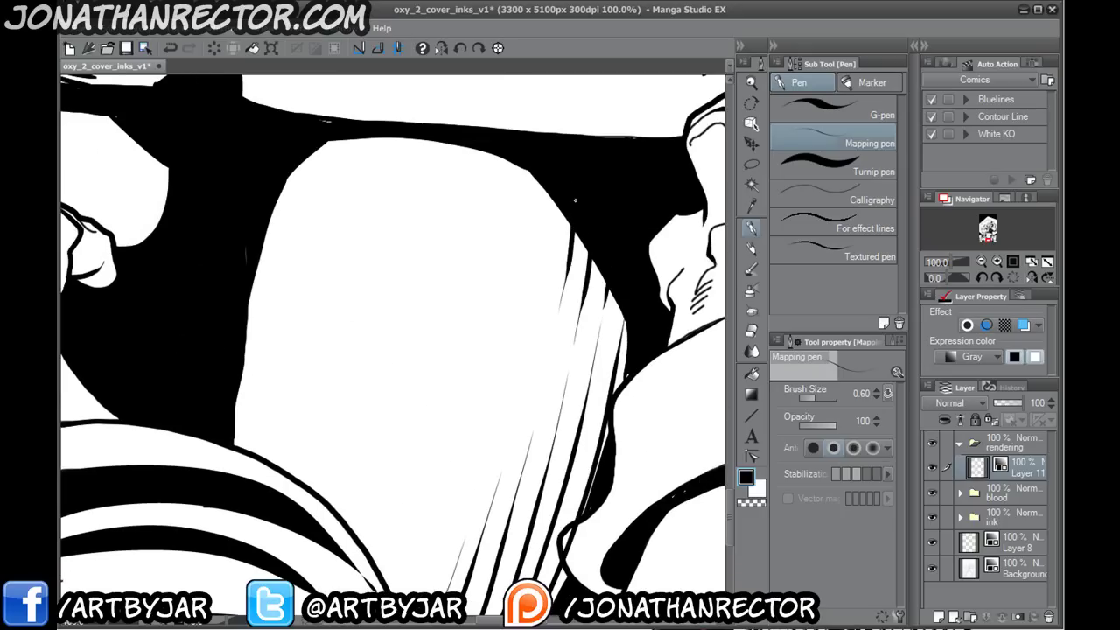
- Rotate the canvas and cross the hatching at the white shape's narrow end with a set of opposing tapered lines
drag(325, 448, 357, 236)
key(shift+space)
drag(290, 356, 371, 257)
key(shift+space)
drag(267, 268, 220, 336)
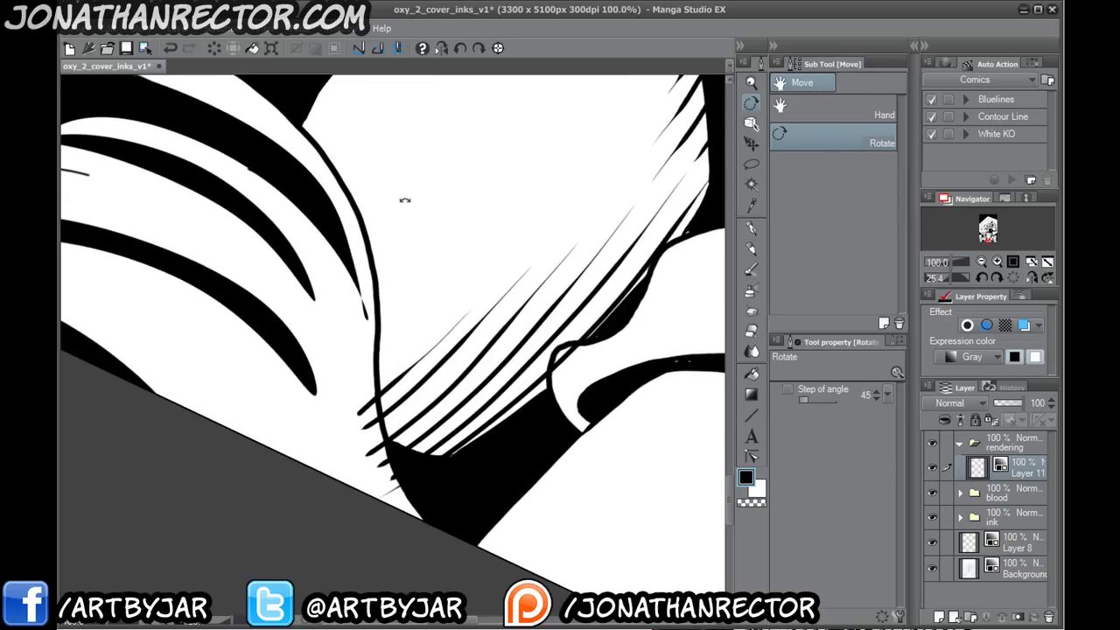
drag(491, 320, 540, 394)
drag(439, 303, 525, 407)
mouse_move(359, 266)
mouse_down()
mouse_move(453, 345)
mouse_move(483, 385)
mouse_move(482, 430)
mouse_up()
drag(321, 285, 459, 437)
mouse_move(308, 304)
mouse_down()
mouse_move(410, 395)
mouse_move(411, 425)
mouse_up()
drag(292, 331, 399, 434)
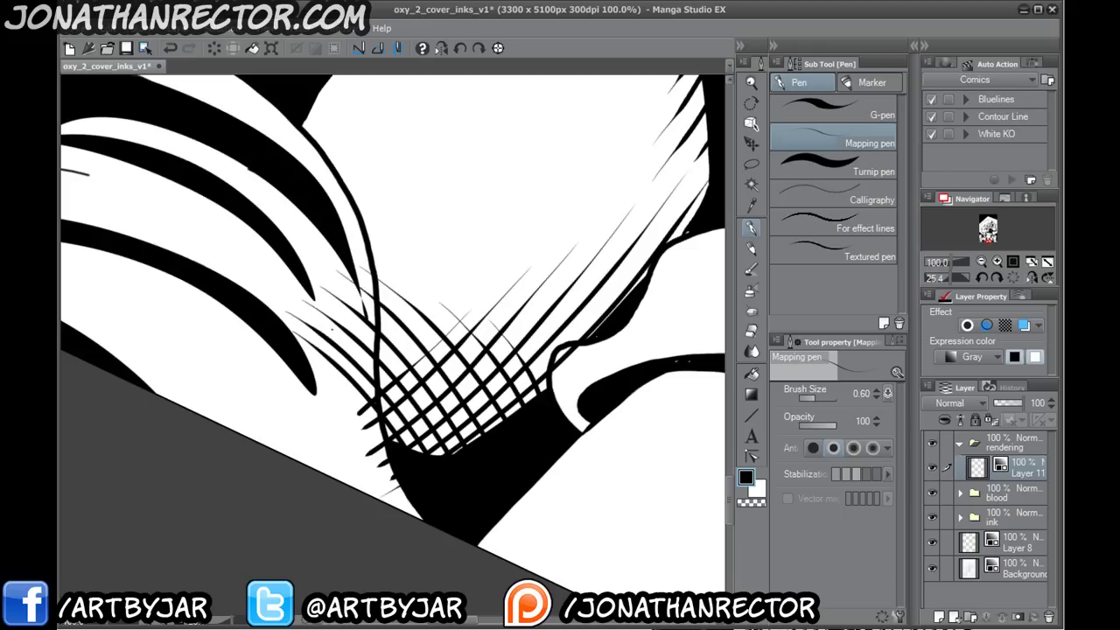
- Densify the cross-hatching at the narrow end by adding thin lines between the opposing strokes
drag(332, 329, 417, 420)
drag(350, 324, 429, 408)
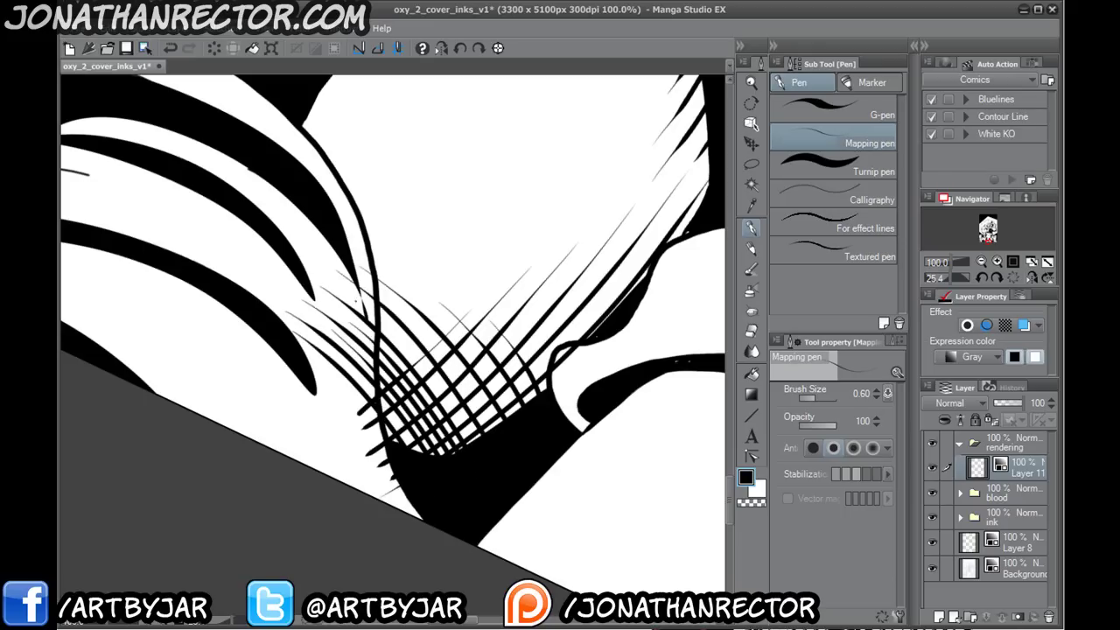
drag(380, 319, 469, 436)
drag(383, 296, 460, 380)
mouse_move(431, 315)
mouse_down()
mouse_move(524, 431)
mouse_move(479, 333)
mouse_move(531, 392)
mouse_up()
mouse_move(525, 346)
mouse_down()
mouse_move(544, 375)
mouse_move(553, 359)
mouse_up()
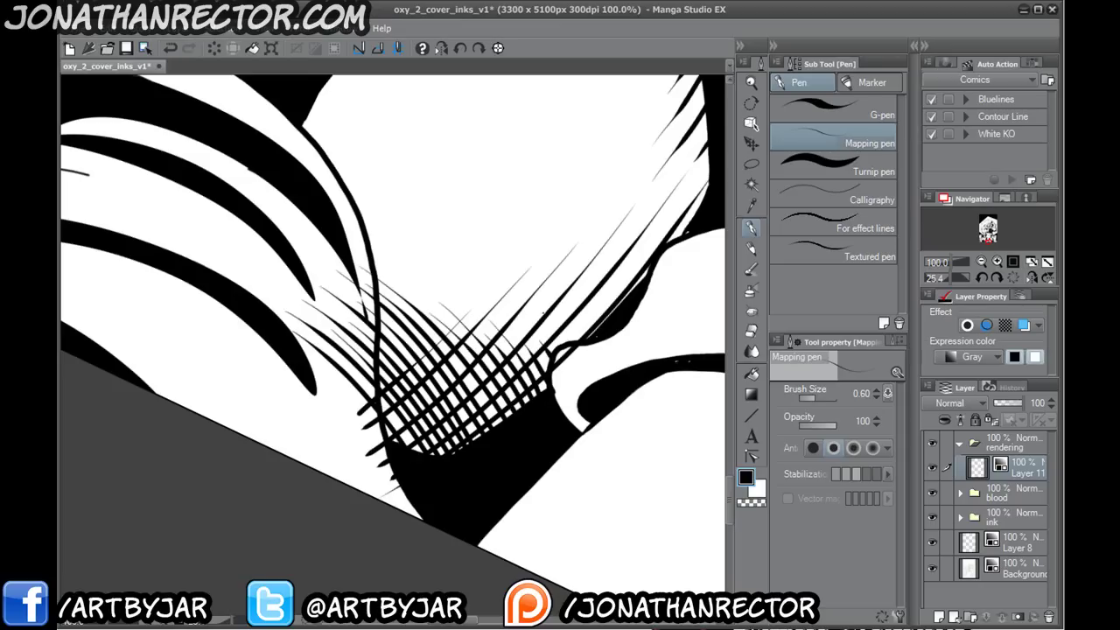
- Add short accent flecks just above the cross-hatching and a few extra strokes along its sleeve side
drag(506, 298, 524, 316)
drag(466, 285, 487, 305)
drag(424, 258, 435, 263)
drag(385, 413, 403, 431)
drag(329, 350, 376, 399)
- Ink two short crossing strokes over the hatching on the upper outer edge of the white shape
drag(416, 296, 353, 444)
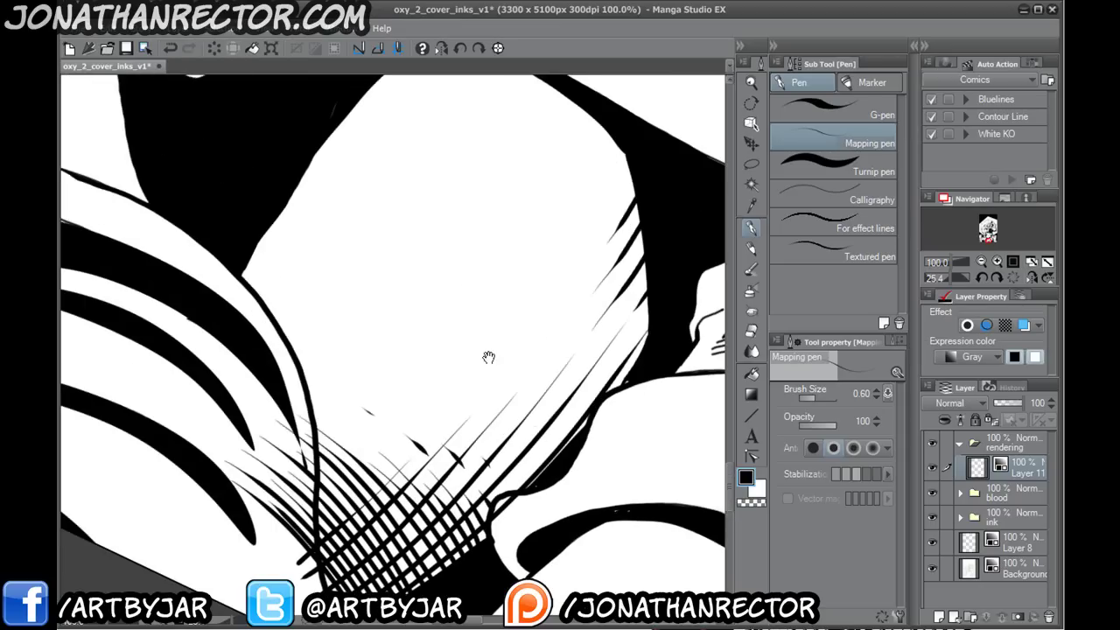
drag(552, 298, 561, 370)
drag(611, 334, 623, 347)
drag(604, 308, 640, 350)
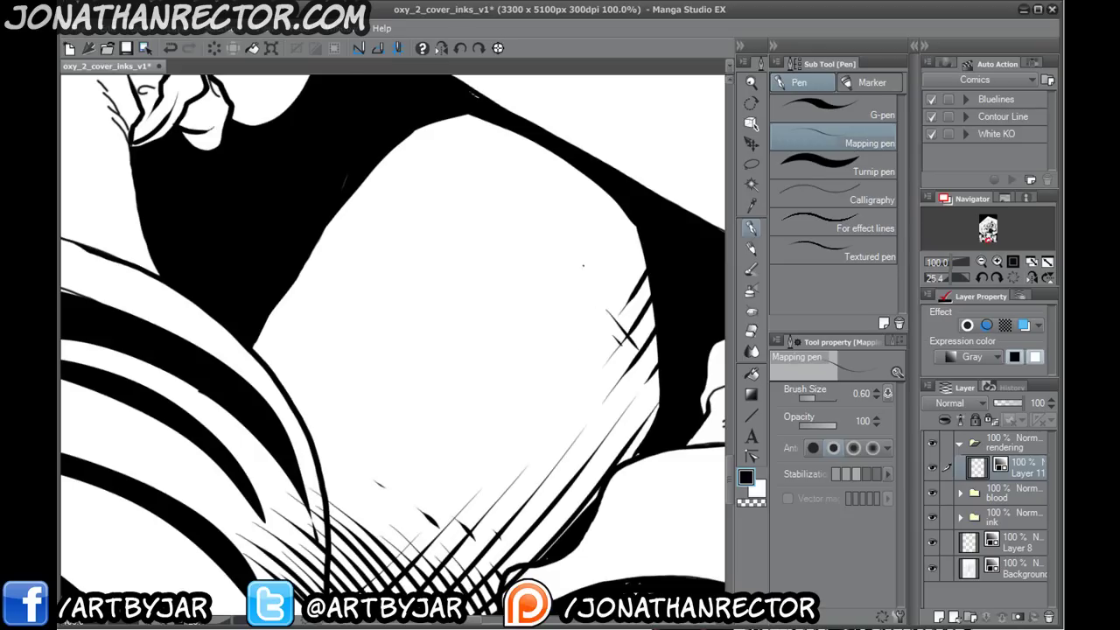
- Try continuing the cross-hatching in straight strokes up the white shape's outer edge, and undo those strokes
drag(593, 272, 635, 322)
drag(635, 323, 658, 357)
drag(577, 233, 634, 296)
drag(644, 310, 656, 328)
drag(565, 200, 649, 295)
mouse_move(563, 175)
mouse_down()
mouse_move(646, 267)
mouse_move(643, 252)
mouse_up()
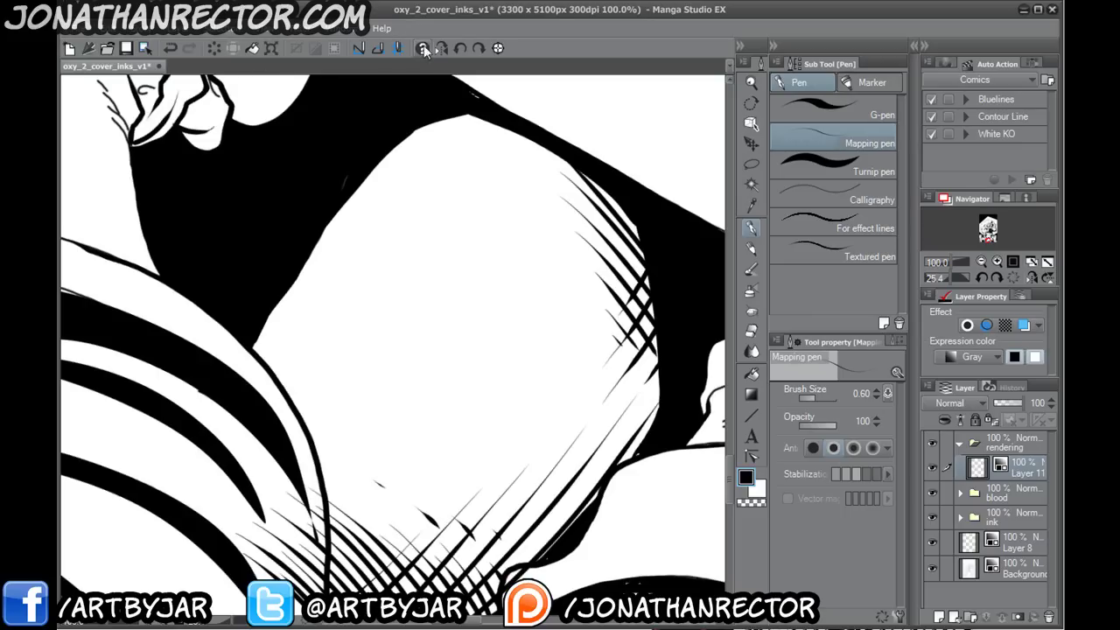
click(171, 45)
click(172, 48)
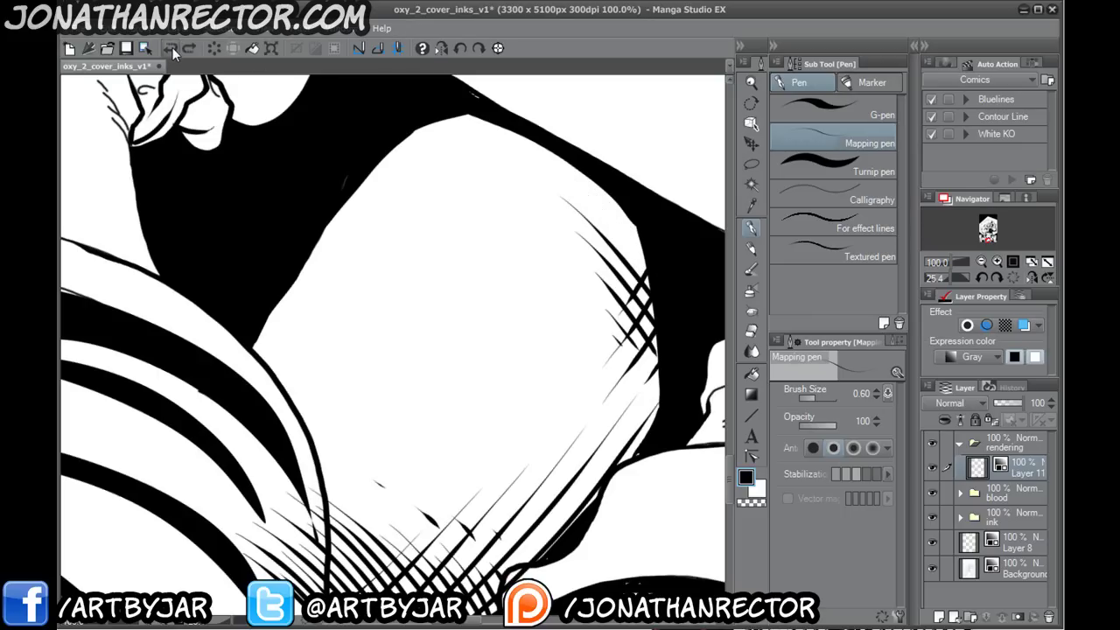
click(172, 48)
click(171, 49)
click(172, 48)
- Ink curved tapered hatch lines wrapping around the white shape's upper outer edge up to its top
mouse_move(591, 282)
mouse_down()
mouse_move(623, 308)
mouse_move(649, 307)
mouse_up()
drag(571, 254, 587, 260)
drag(583, 259, 644, 311)
drag(539, 215, 639, 253)
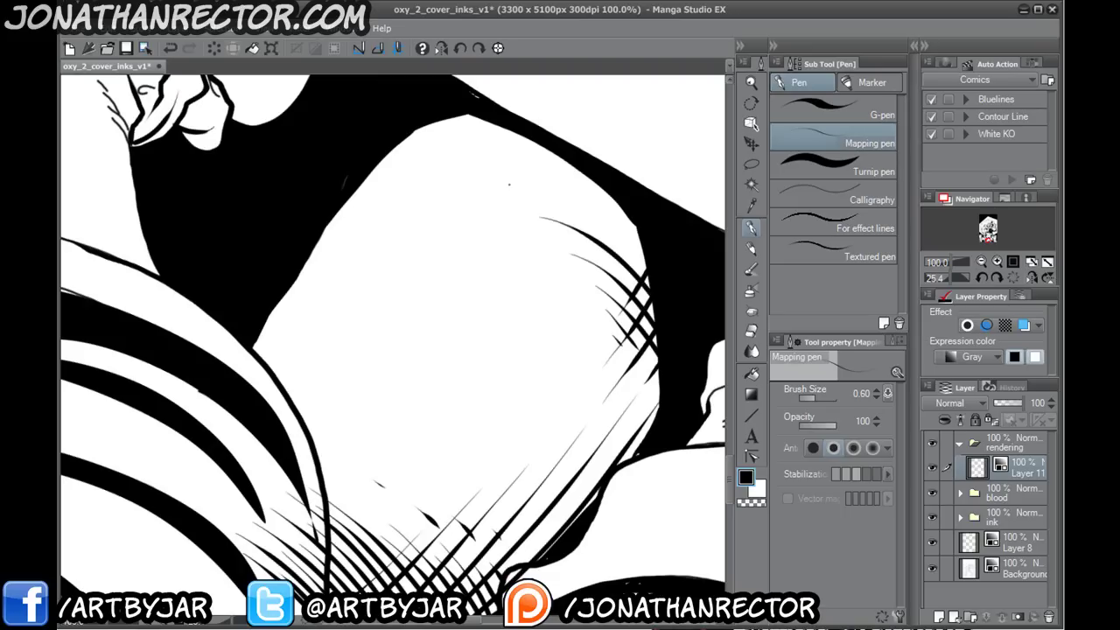
drag(503, 180, 643, 244)
drag(440, 150, 623, 212)
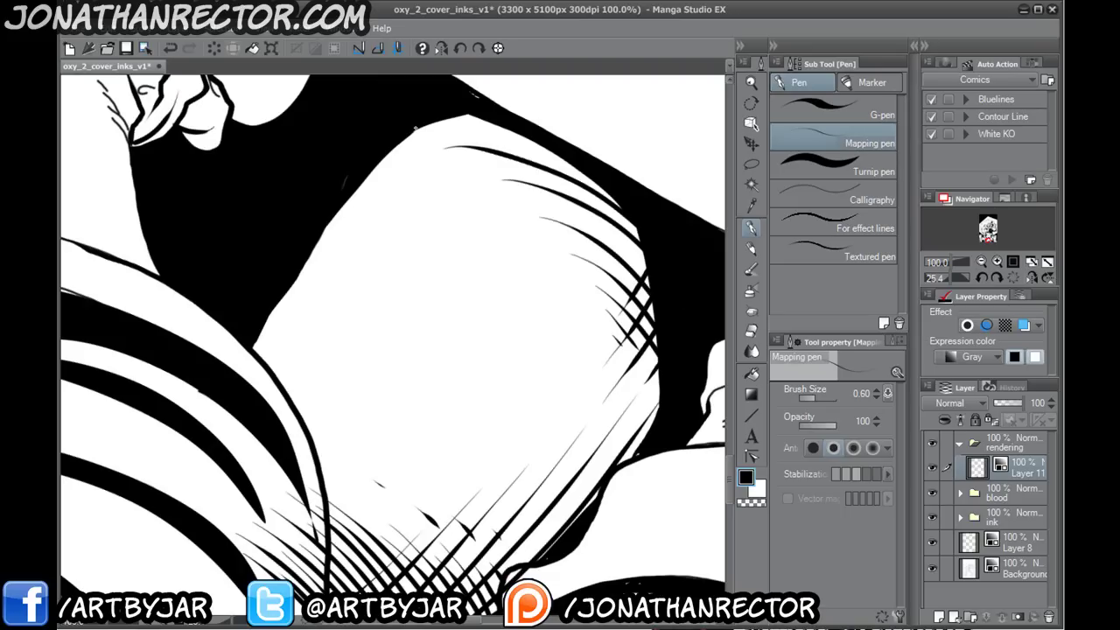
drag(415, 128, 588, 176)
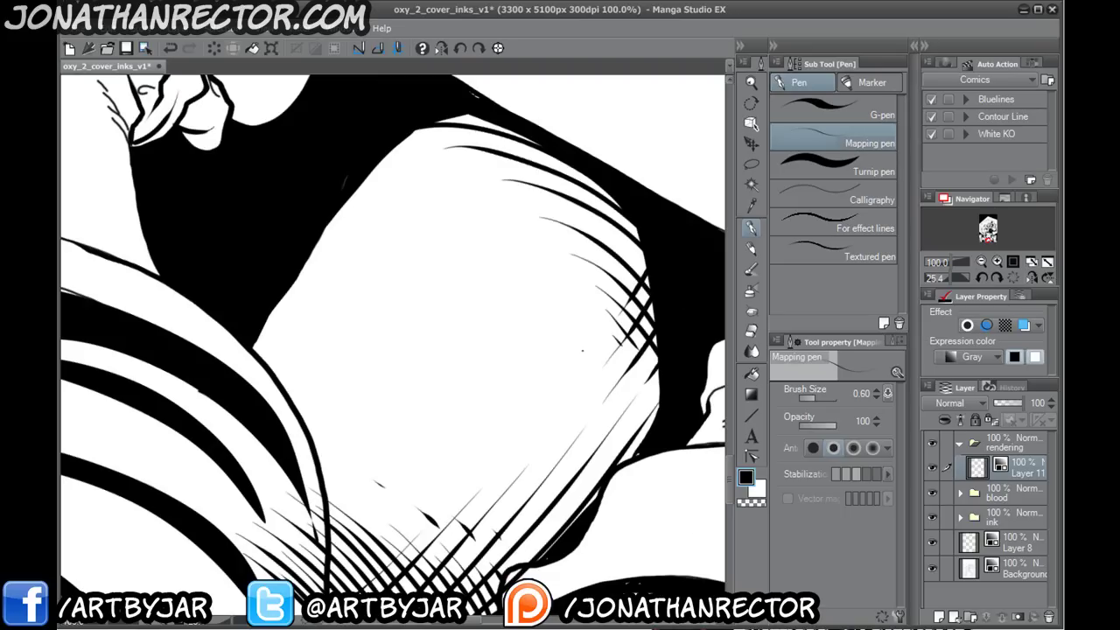
- Erase the cross-hatching that spills over the striped sleeve's outline, using the Harder eraser
mouse_move(621, 285)
mouse_down()
mouse_move(640, 244)
mouse_move(629, 218)
mouse_up()
drag(289, 393, 391, 173)
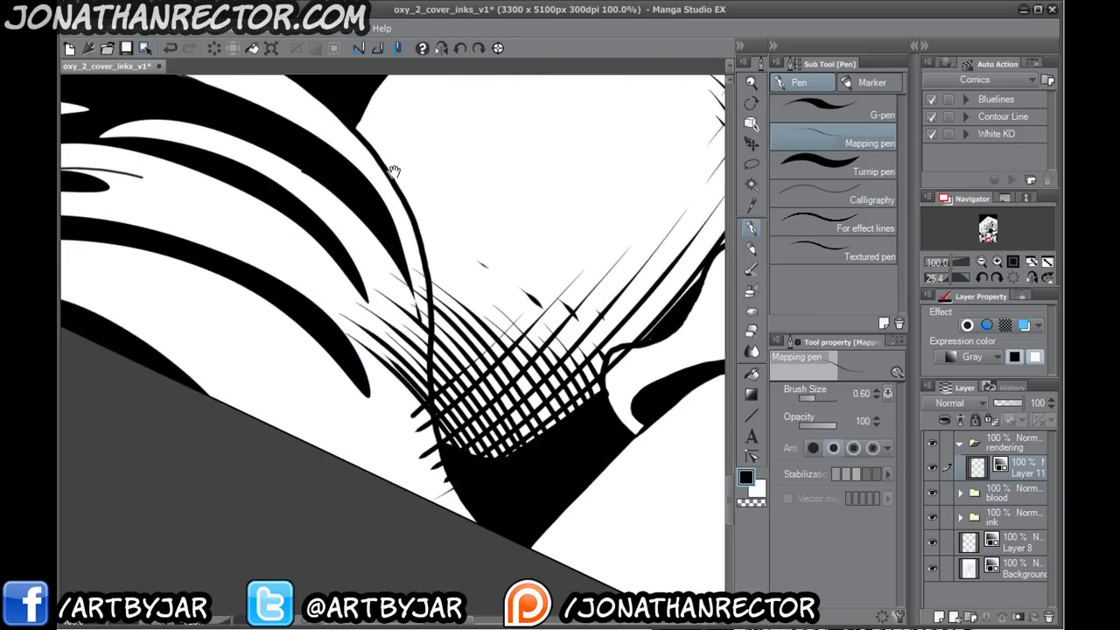
click(750, 328)
drag(421, 294, 429, 445)
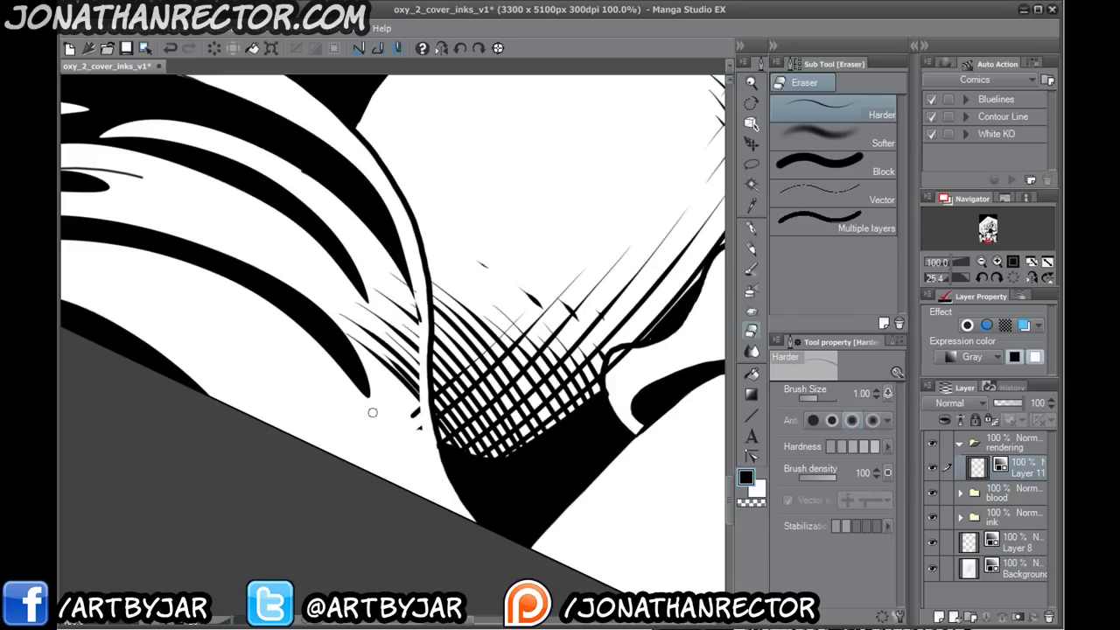
mouse_move(362, 372)
mouse_down()
mouse_move(394, 350)
mouse_move(411, 367)
mouse_move(420, 429)
mouse_up()
mouse_move(407, 387)
mouse_down()
mouse_move(394, 244)
mouse_move(382, 292)
mouse_move(374, 277)
mouse_move(380, 212)
mouse_up()
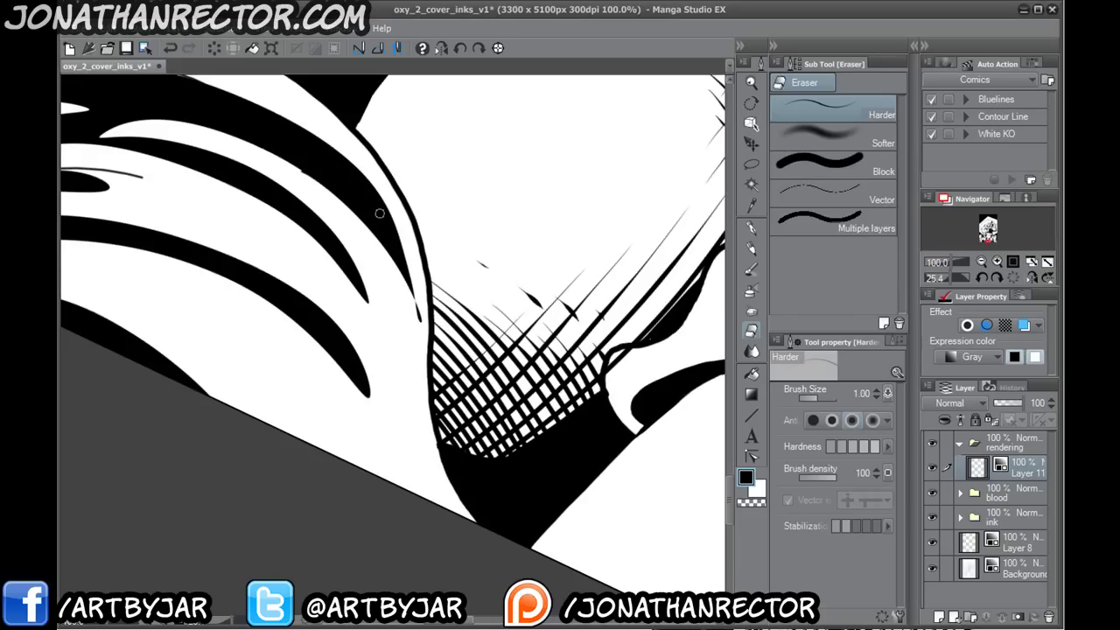
- Reset the canvas rotation and erase the hatch lines that overlap the neighbouring cuff's edge
click(496, 48)
click(751, 229)
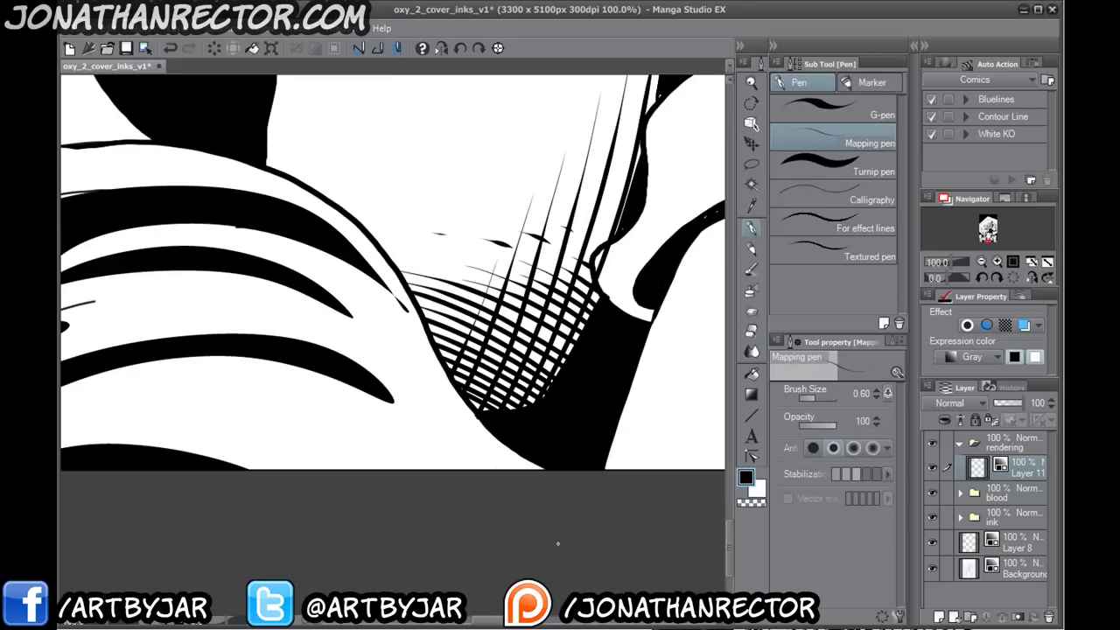
click(751, 331)
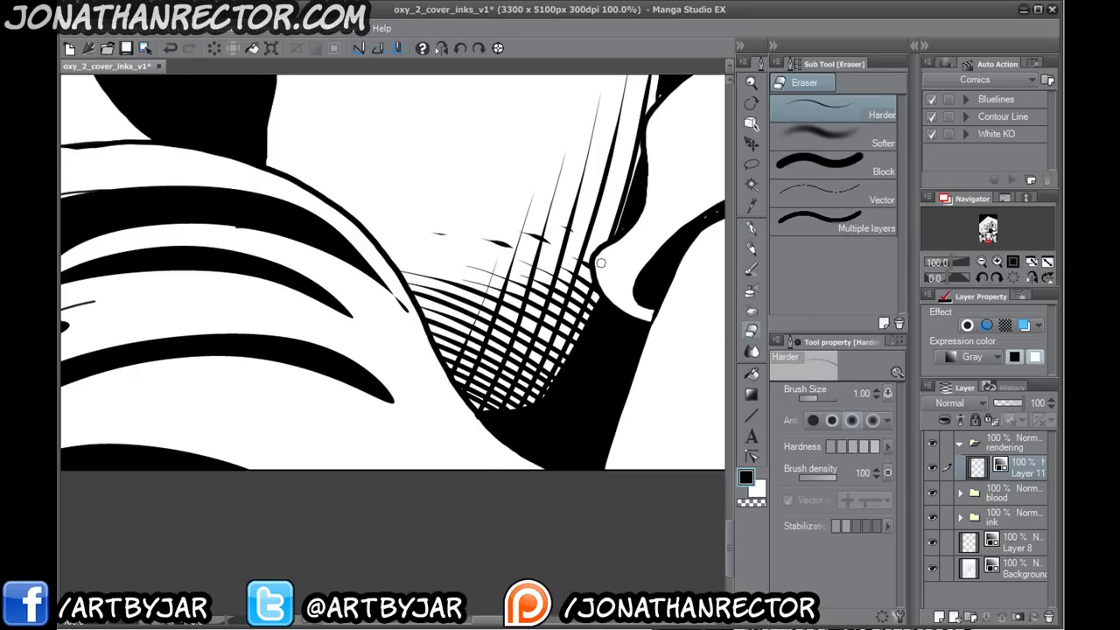
drag(601, 263, 470, 455)
- Ink a dashed stitching line with the Mapping pen just inside the jacket's lower hem, following both sides of the centre notch
scroll(271, 344, down, 4)
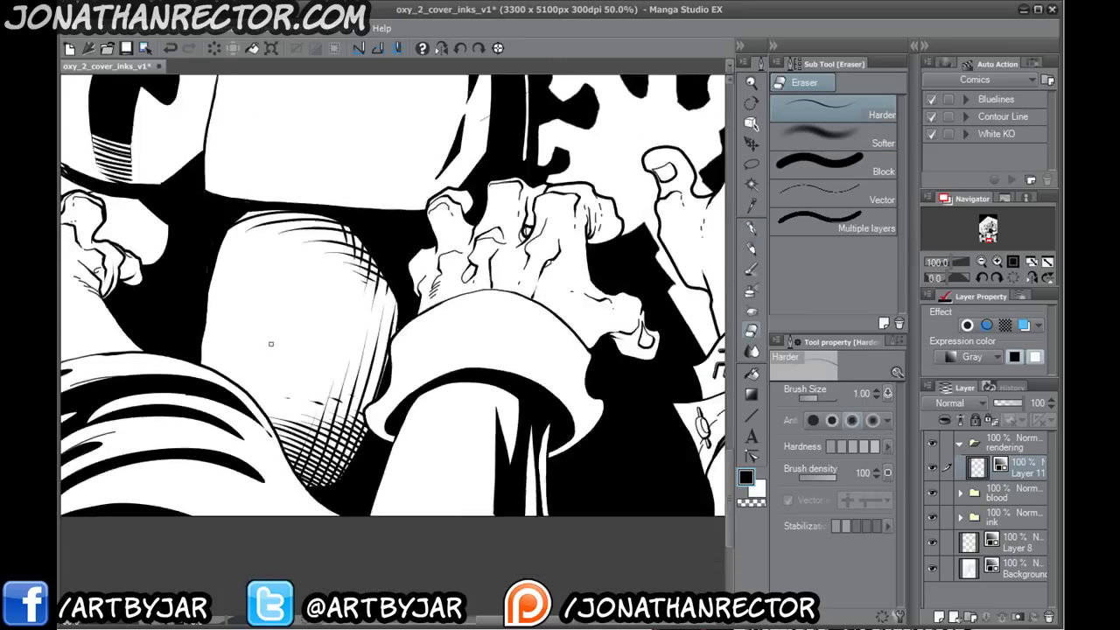
scroll(194, 490, up, 5)
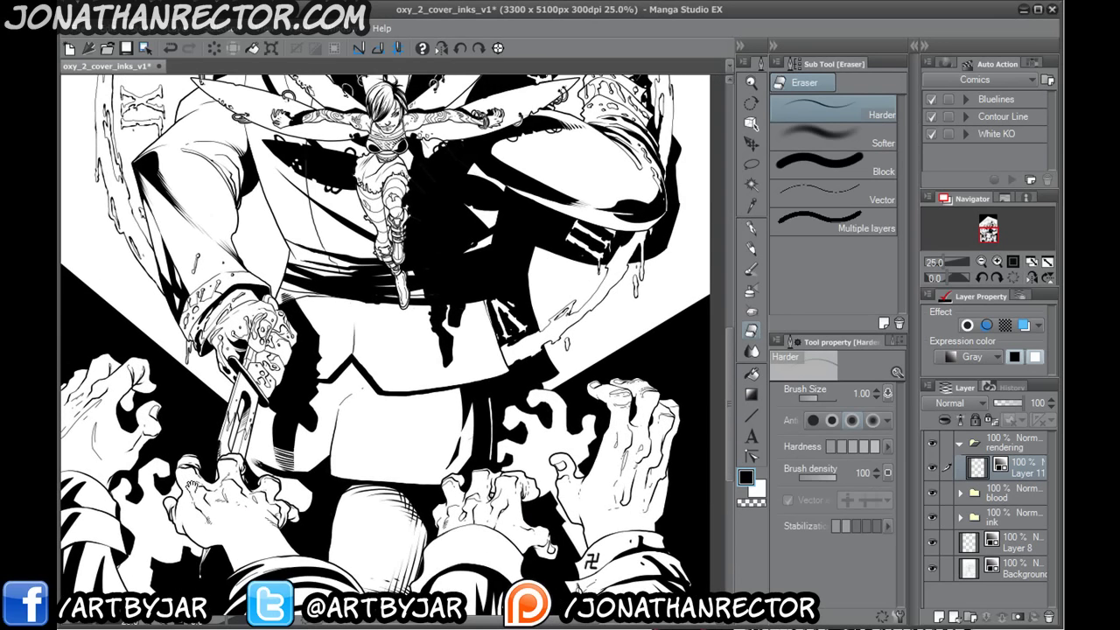
scroll(191, 490, up, 2)
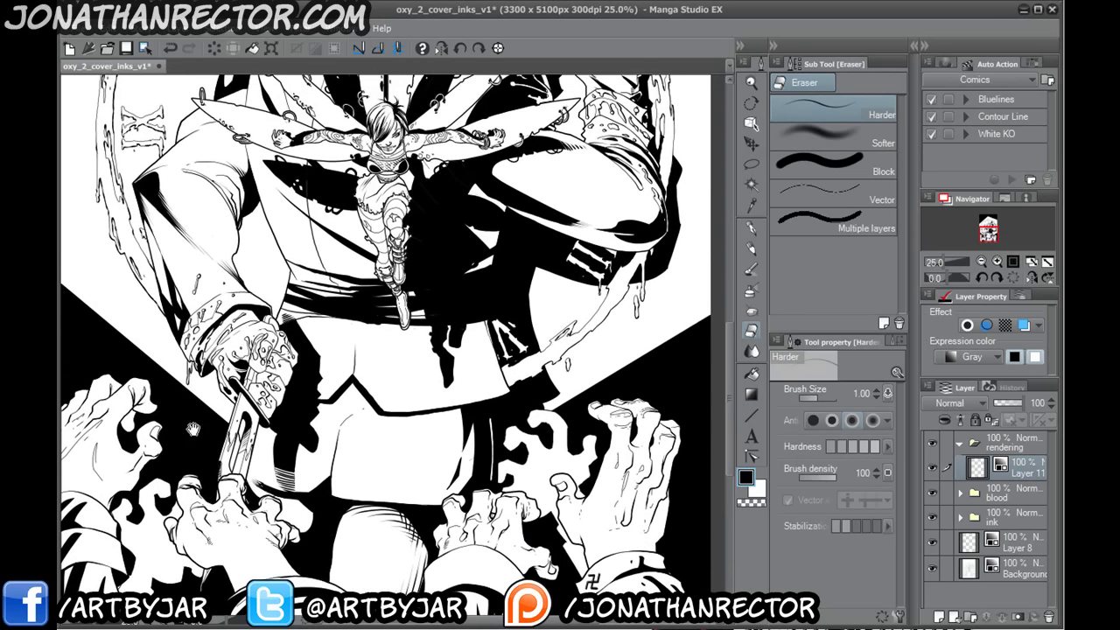
scroll(166, 384, up, 4)
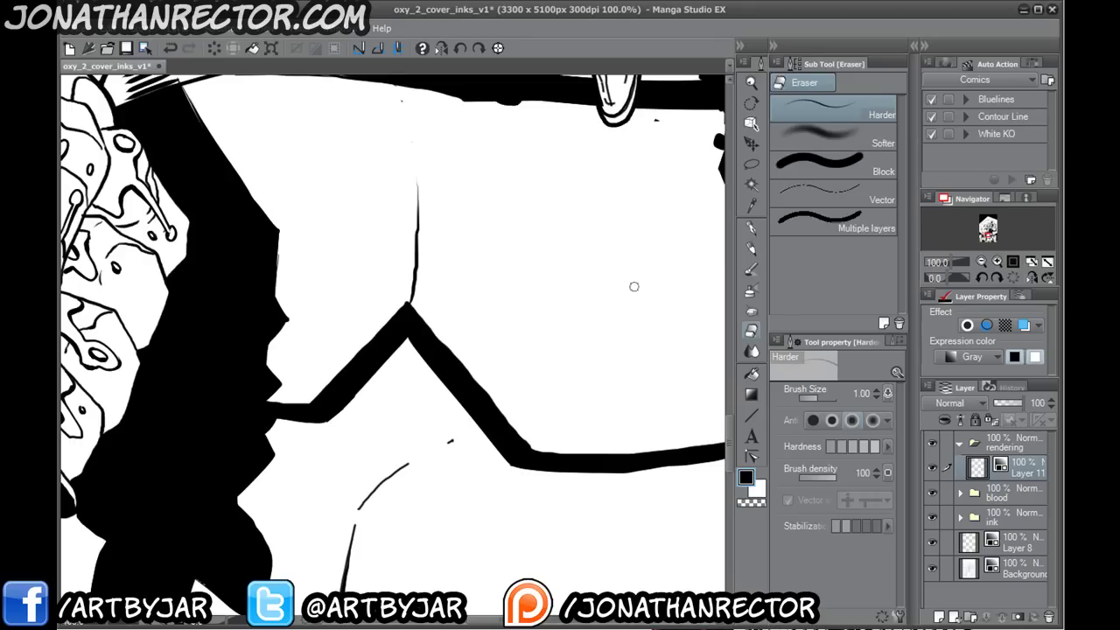
key(p)
mouse_move(635, 286)
mouse_down()
mouse_move(418, 361)
mouse_move(361, 409)
mouse_up()
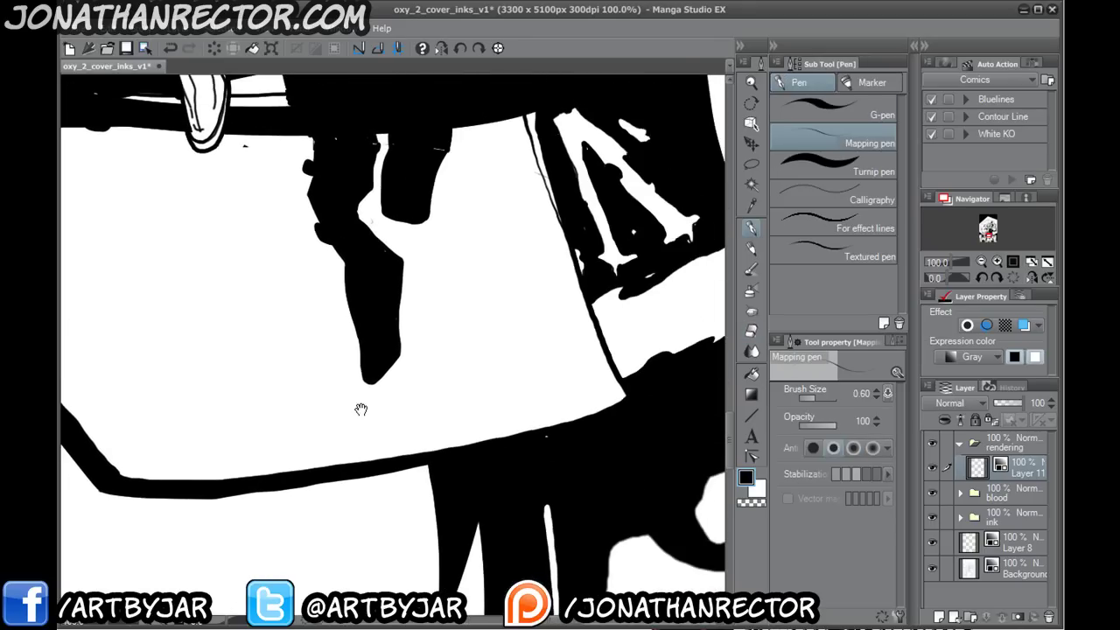
mouse_move(620, 387)
mouse_down()
mouse_move(415, 443)
mouse_move(132, 470)
mouse_up()
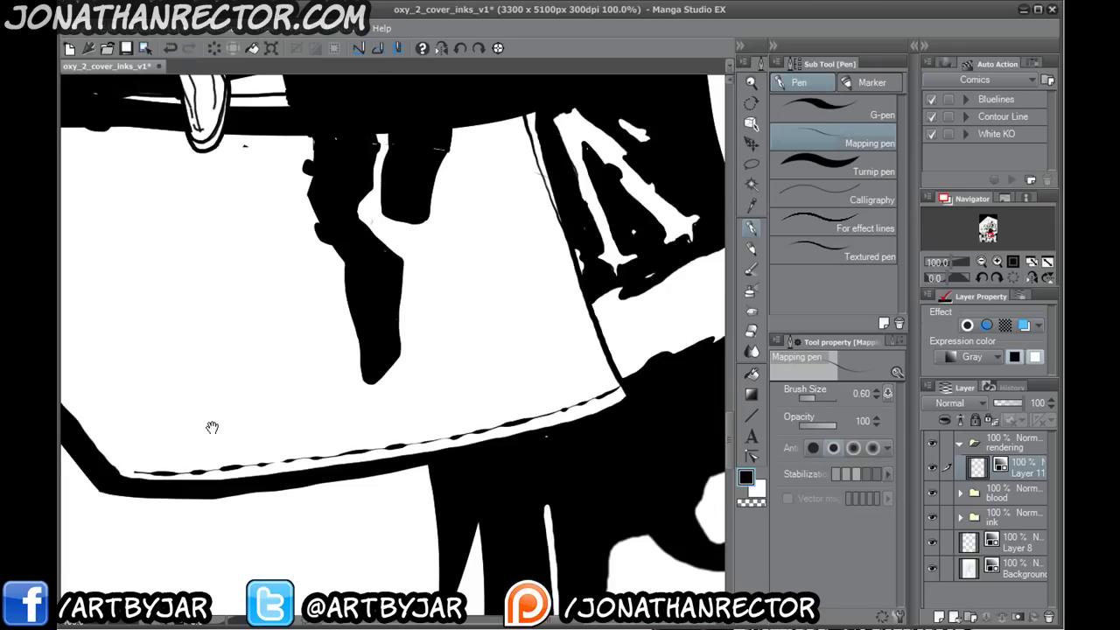
drag(236, 426, 477, 392)
drag(317, 389, 360, 408)
mouse_move(417, 455)
mouse_down()
mouse_move(302, 322)
mouse_move(292, 332)
mouse_move(470, 271)
mouse_move(366, 360)
mouse_move(331, 374)
mouse_up()
- Ink tapered vertical fold lines running from the belt down toward the notch in the jacket's hem
mouse_move(390, 517)
mouse_down()
mouse_move(295, 428)
mouse_move(301, 358)
mouse_move(368, 288)
mouse_up()
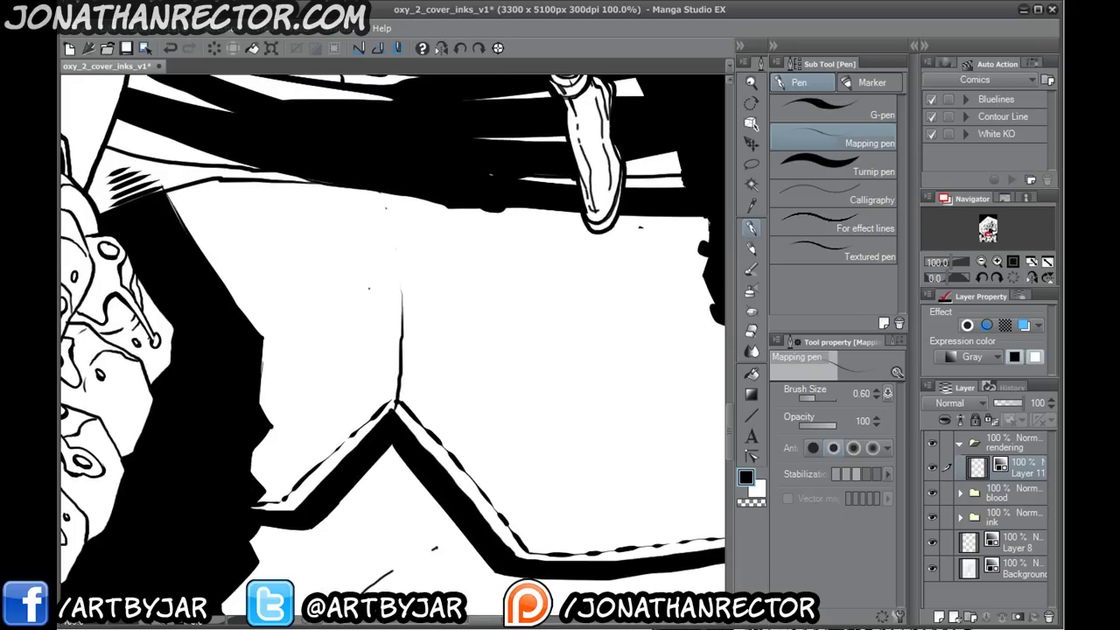
mouse_move(395, 331)
mouse_down()
mouse_move(395, 379)
mouse_move(395, 265)
mouse_move(386, 274)
mouse_move(384, 242)
mouse_up()
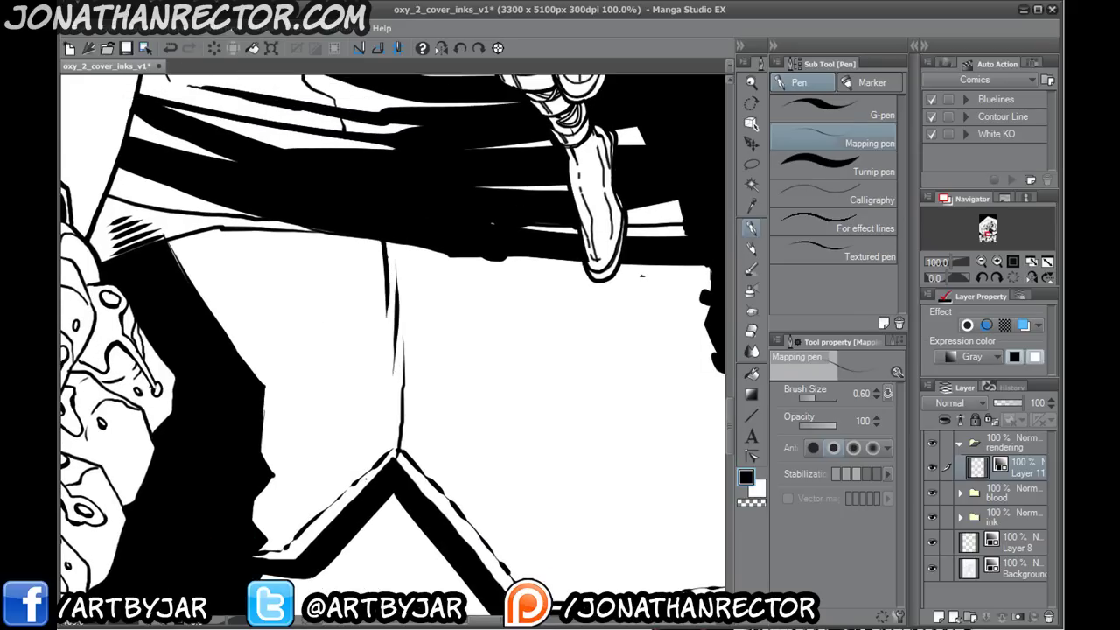
scroll(145, 502, down, 2)
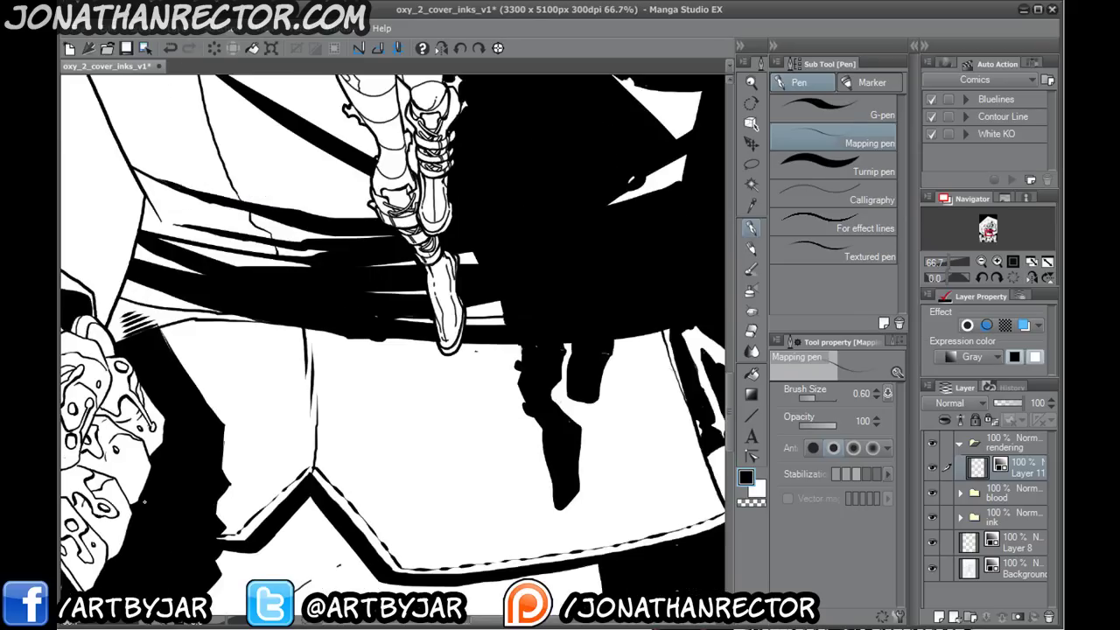
- Ink long thin curved contour lines across the back of the hand above the striped sleeve, toward its outer edge
drag(213, 532, 293, 292)
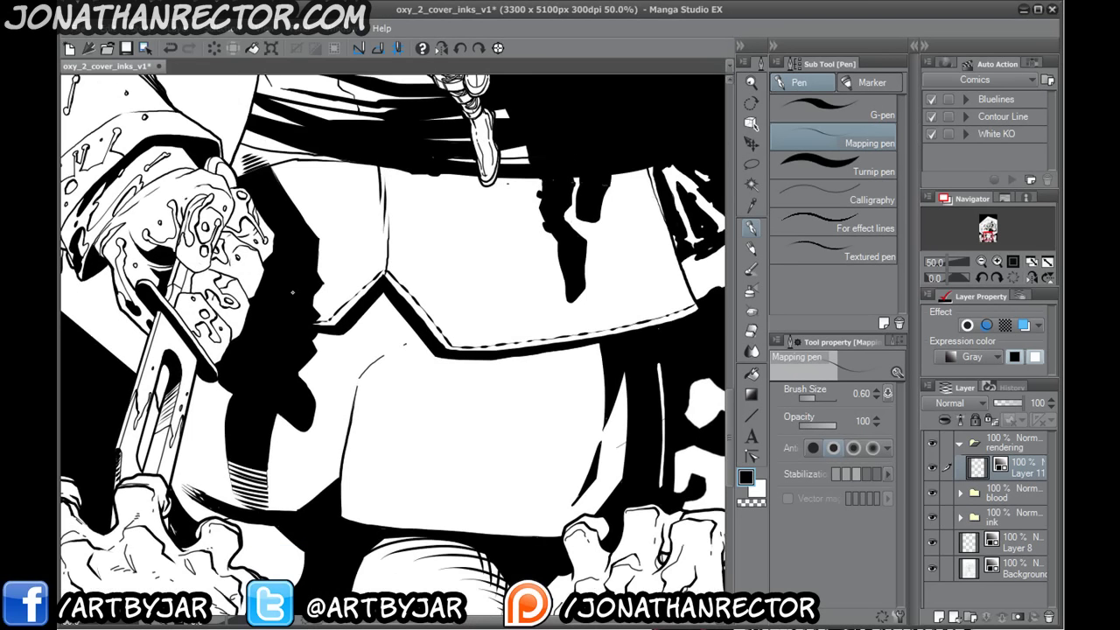
scroll(292, 292, down, 1)
drag(278, 494, 224, 345)
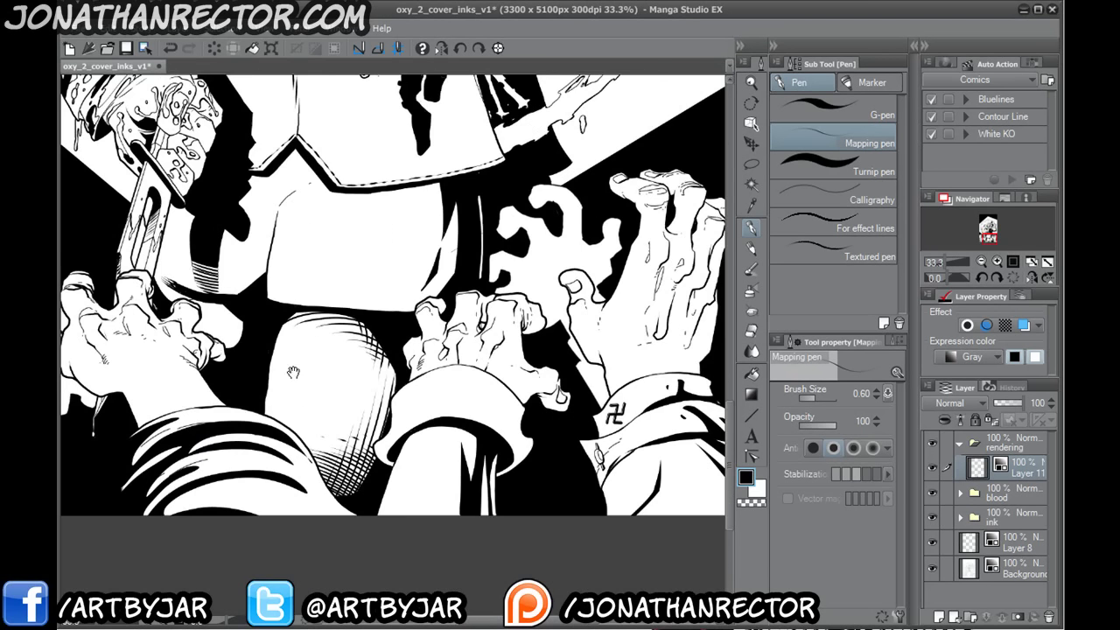
scroll(293, 372, up, 2)
drag(538, 448, 179, 302)
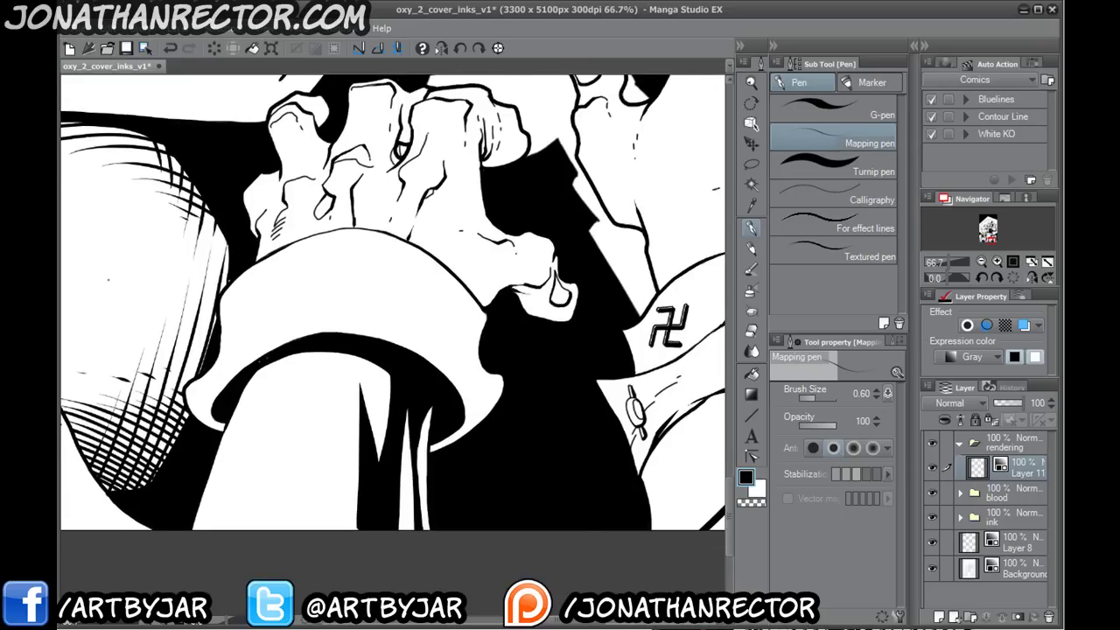
scroll(166, 289, up, 1)
drag(431, 375, 302, 348)
mouse_move(541, 381)
mouse_down()
mouse_move(490, 303)
mouse_move(429, 259)
mouse_move(366, 236)
mouse_move(313, 238)
mouse_up()
mouse_move(195, 429)
mouse_down()
mouse_move(387, 400)
mouse_move(428, 338)
mouse_up()
drag(536, 245, 471, 270)
drag(326, 408, 680, 541)
mouse_move(262, 420)
mouse_down()
mouse_move(228, 268)
mouse_move(654, 541)
mouse_up()
drag(272, 310, 327, 353)
drag(591, 266, 644, 315)
drag(551, 243, 627, 310)
drag(497, 221, 585, 284)
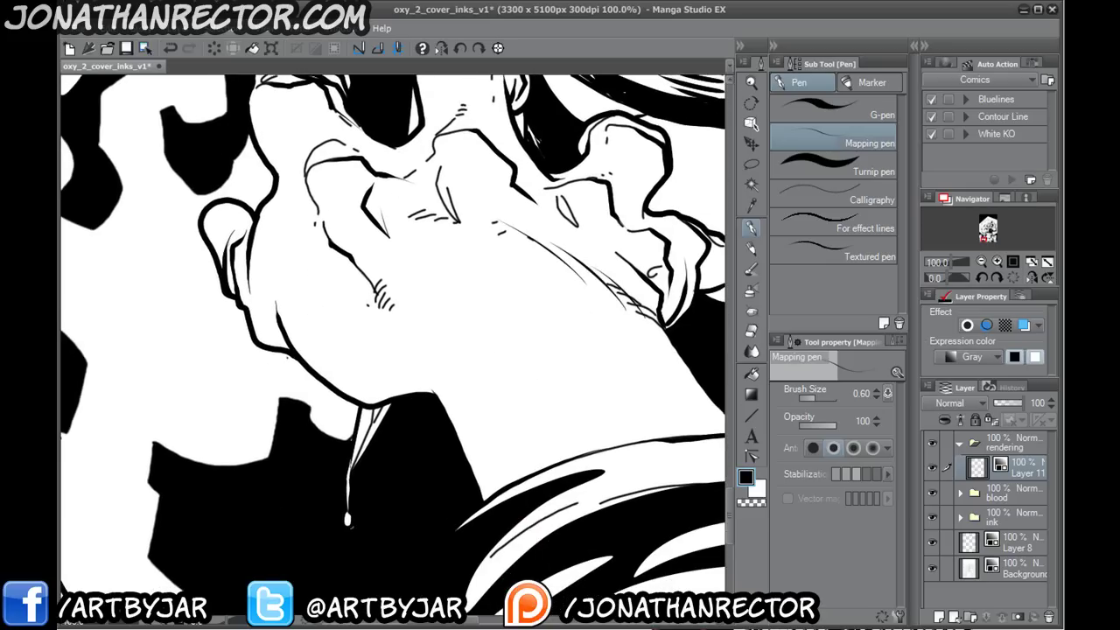
key(ctrl+minus)
key(ctrl+minus)
key(ctrl+minus)
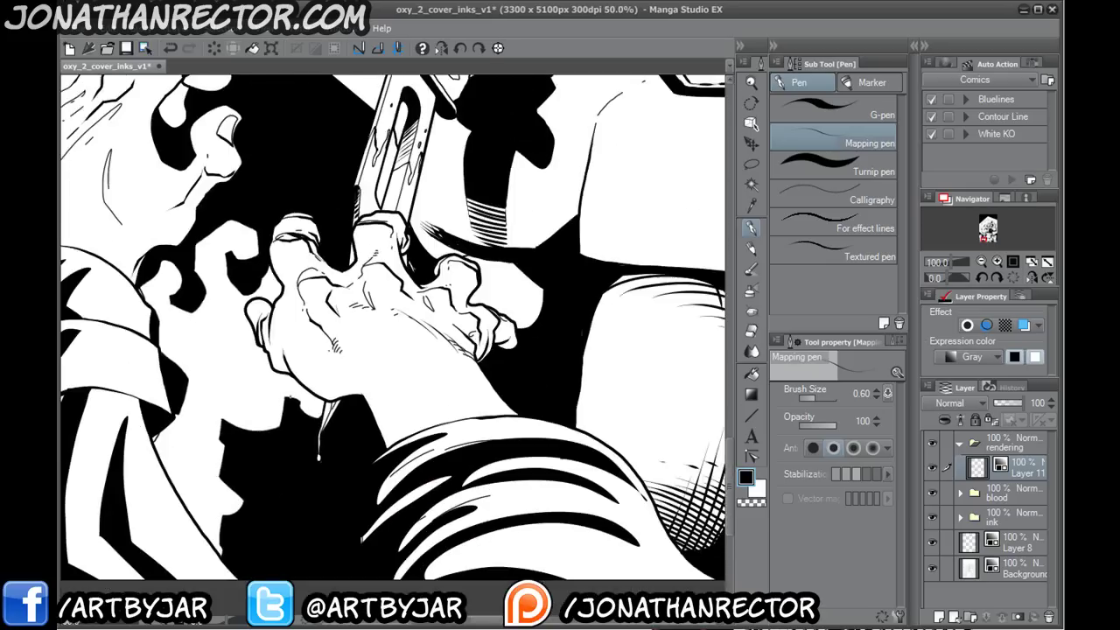
key(ctrl+minus)
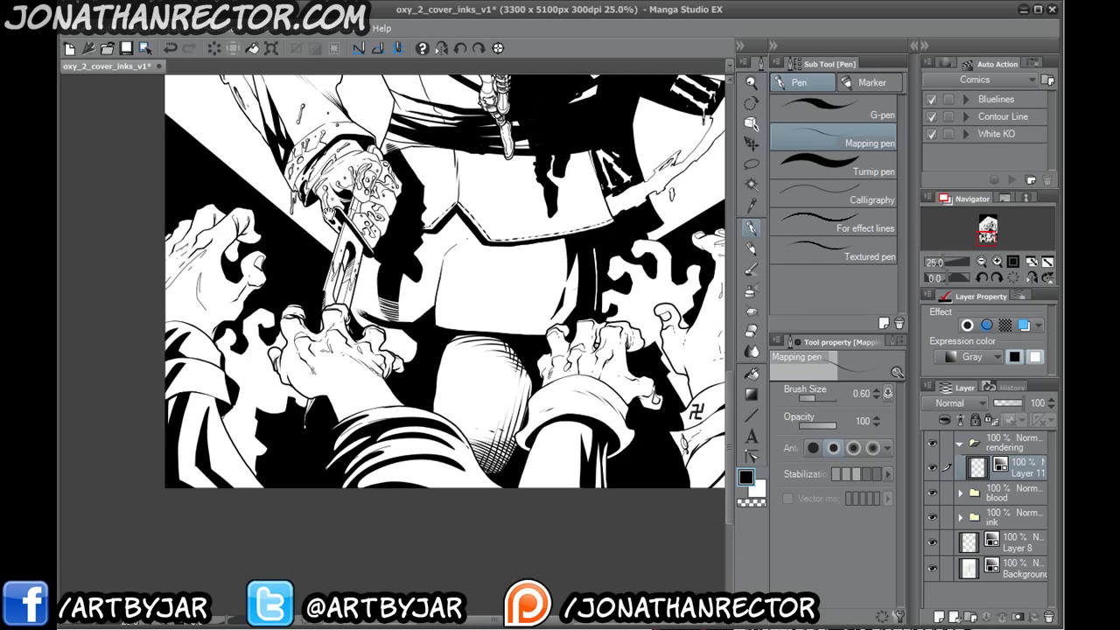
- Save the inked cover document
drag(329, 212, 226, 613)
drag(385, 297, 392, 182)
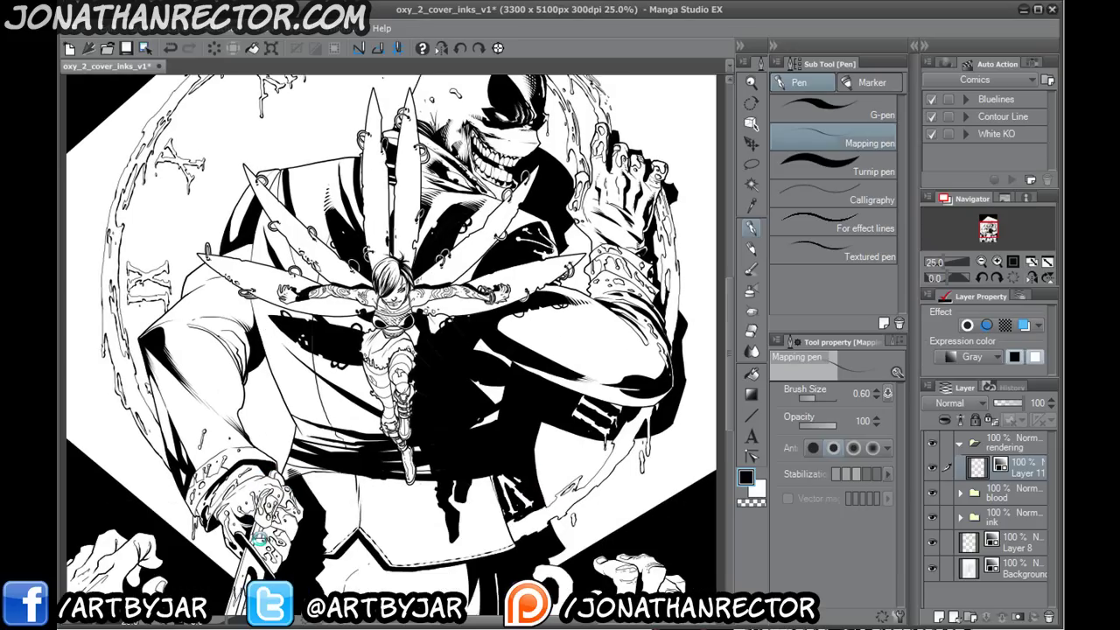
key(ctrl+s)
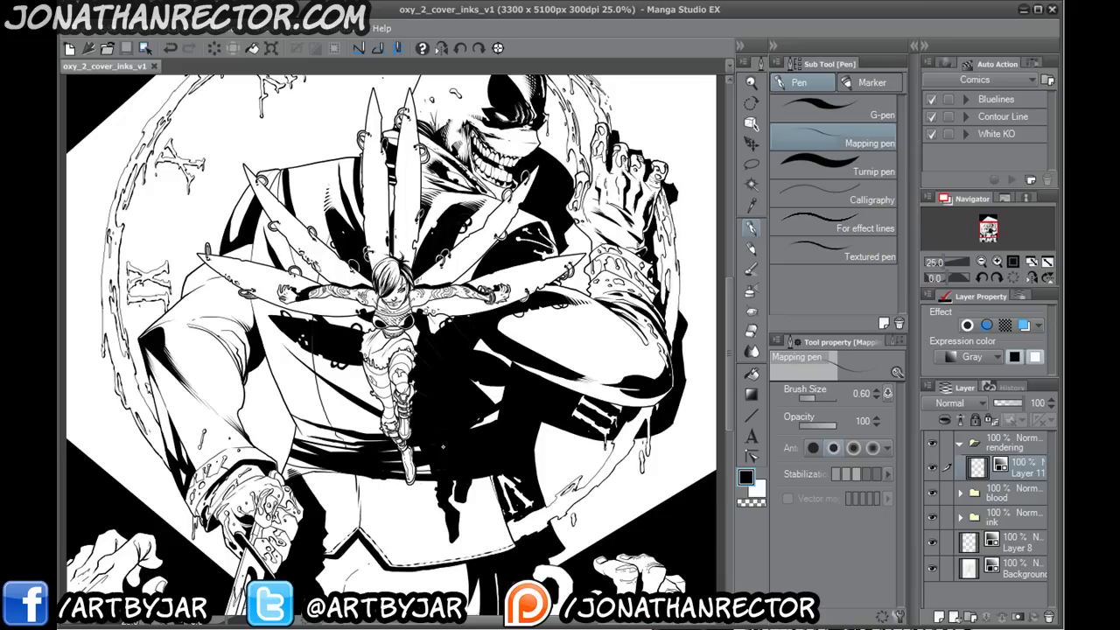
- Examine the whole cover with the canvas view flipped horizontally, and restore its normal orientation
scroll(442, 447, down, 3)
click(441, 48)
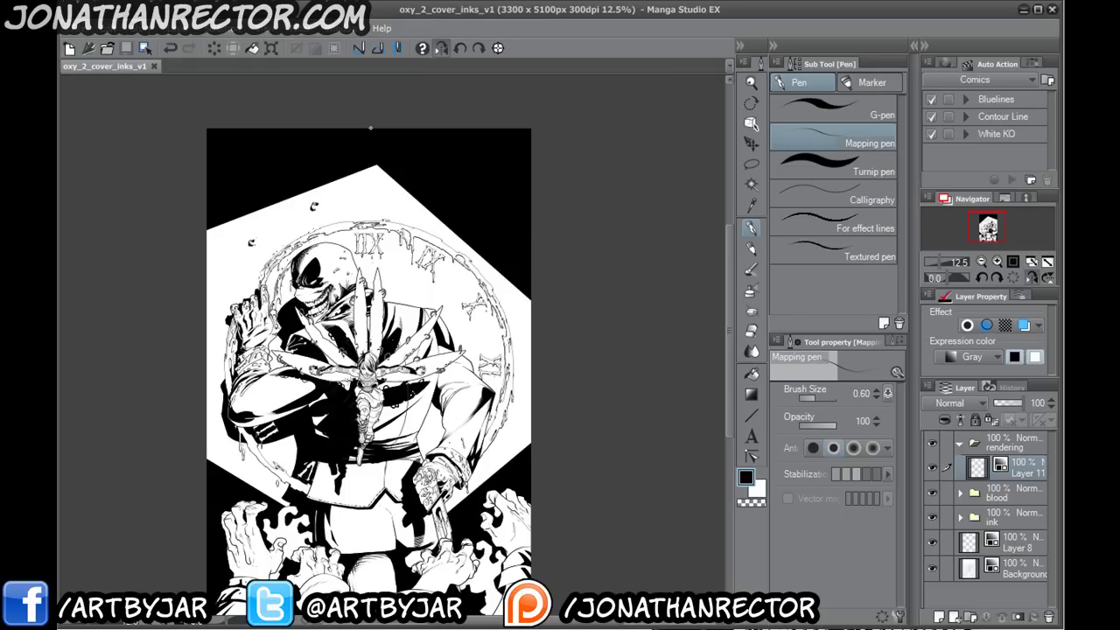
click(440, 48)
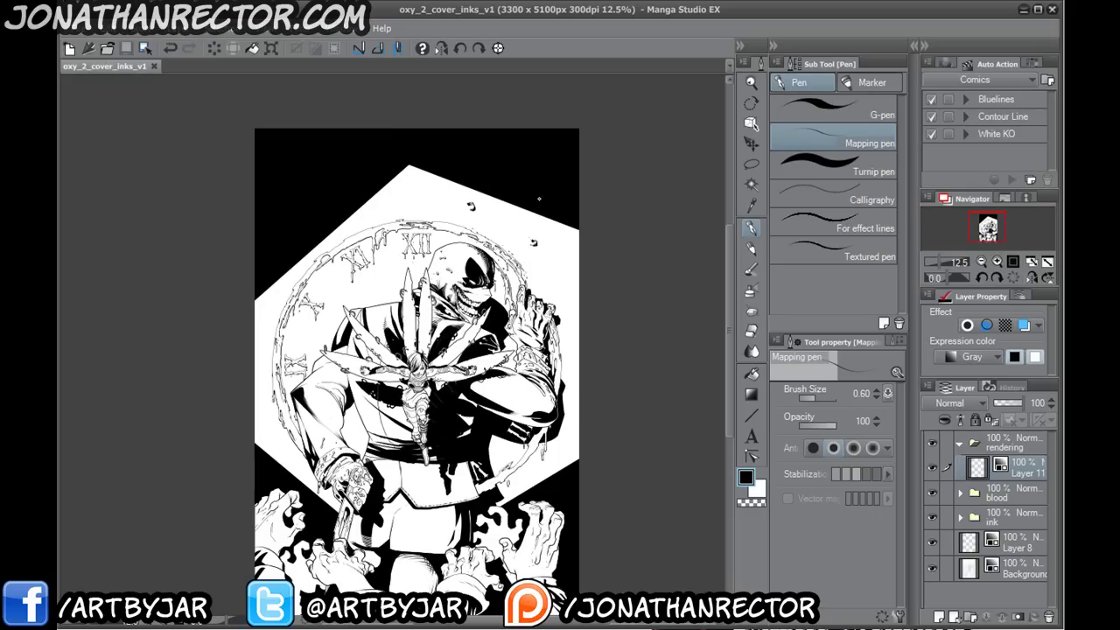
click(178, 27)
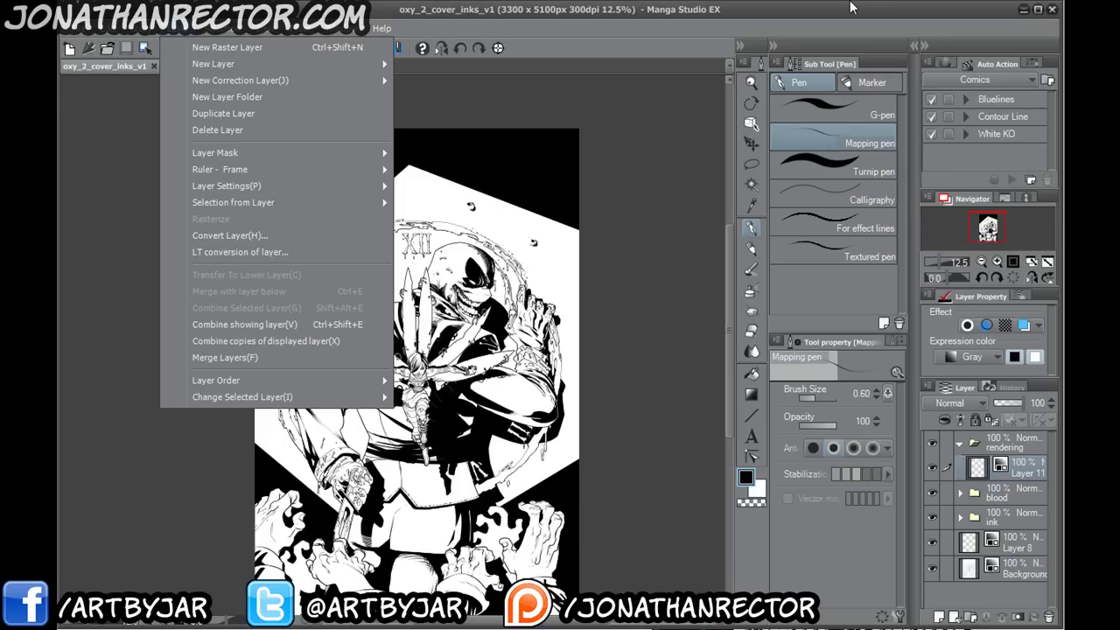
click(638, 127)
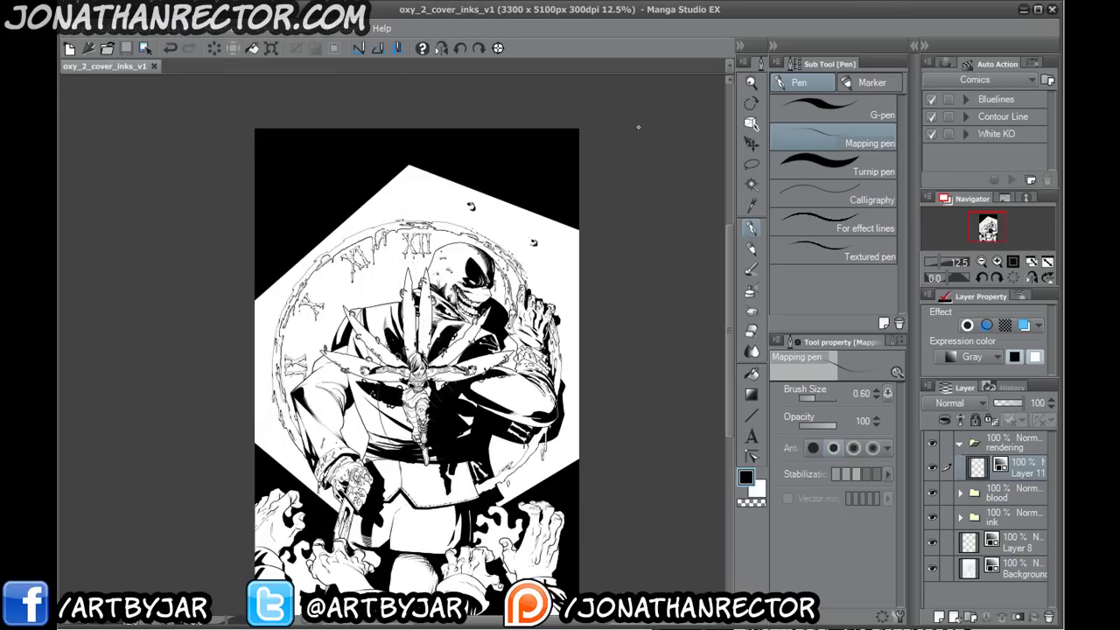